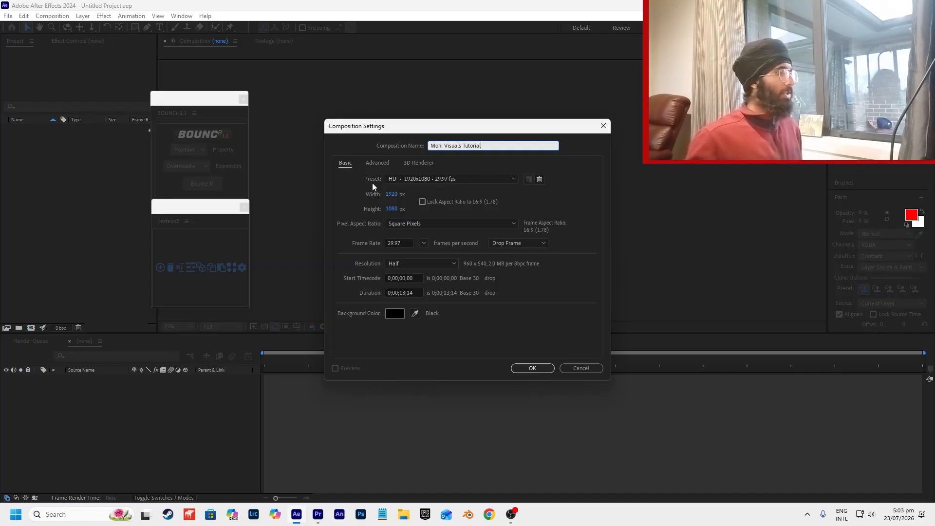
Set the composition duration to 0;00;43;14 and create the Mohi Visuals Tutorial composition.
{"action": "left_click", "coordinate": [401, 293]}
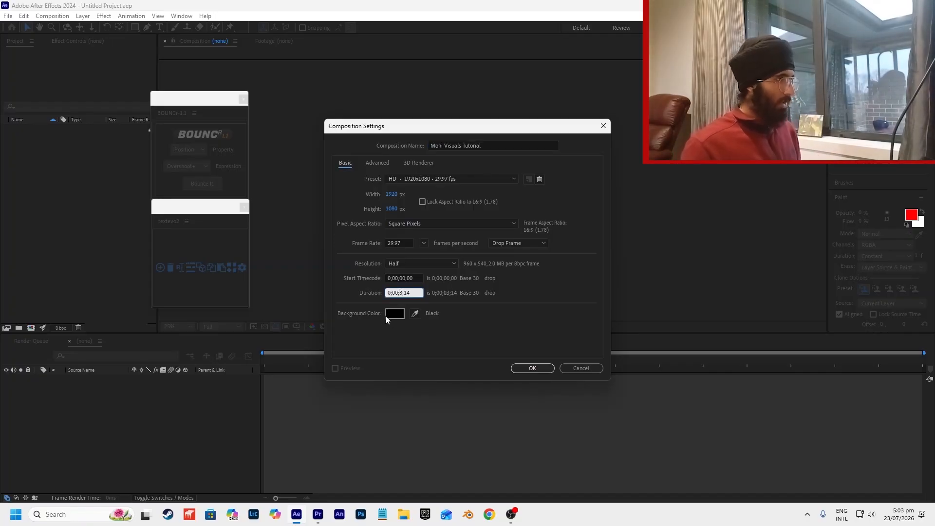
{"action": "type", "text": "4"}
{"action": "left_click", "coordinate": [530, 370]}
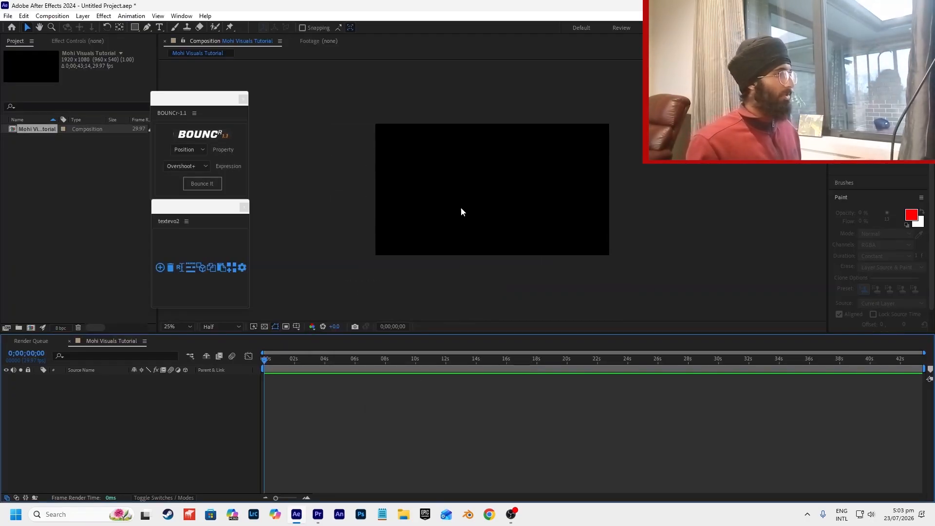
{"action": "scroll", "coordinate": [476, 203], "scroll_direction": "down", "scroll_amount": 1}
{"action": "scroll", "coordinate": [475, 202], "scroll_direction": "up", "scroll_amount": 1}
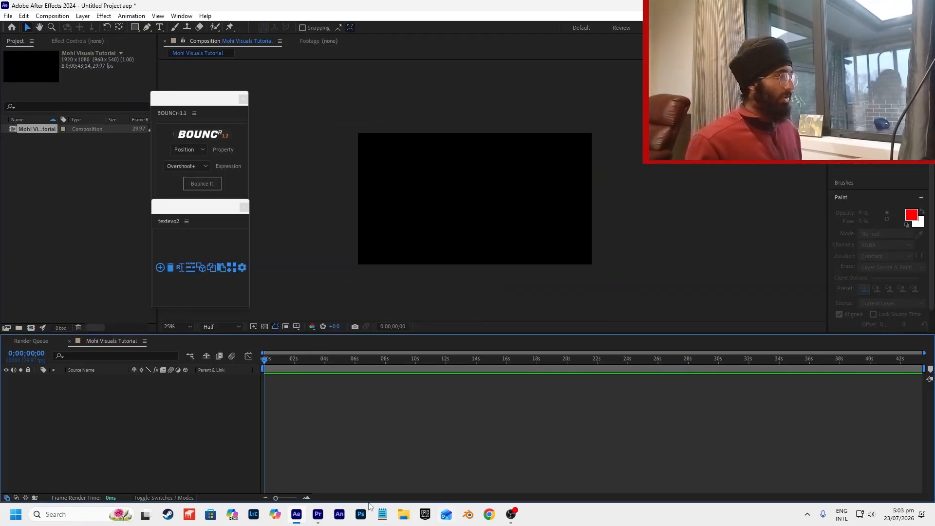
Switch to Premiere Pro, scrub through the first second of the Mohi Visuals reel and enlarge the preview at the ONE title.
{"action": "mouse_move", "coordinate": [316, 521]}
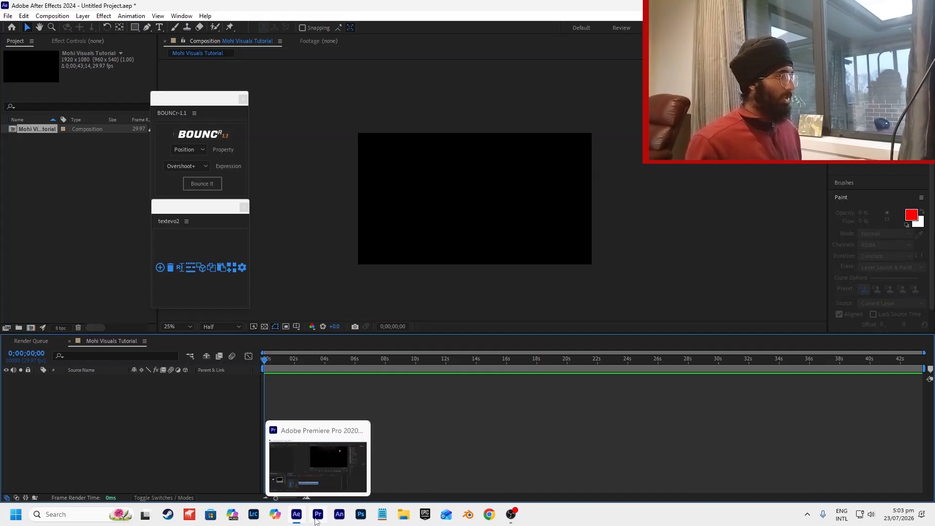
{"action": "left_click", "coordinate": [316, 518]}
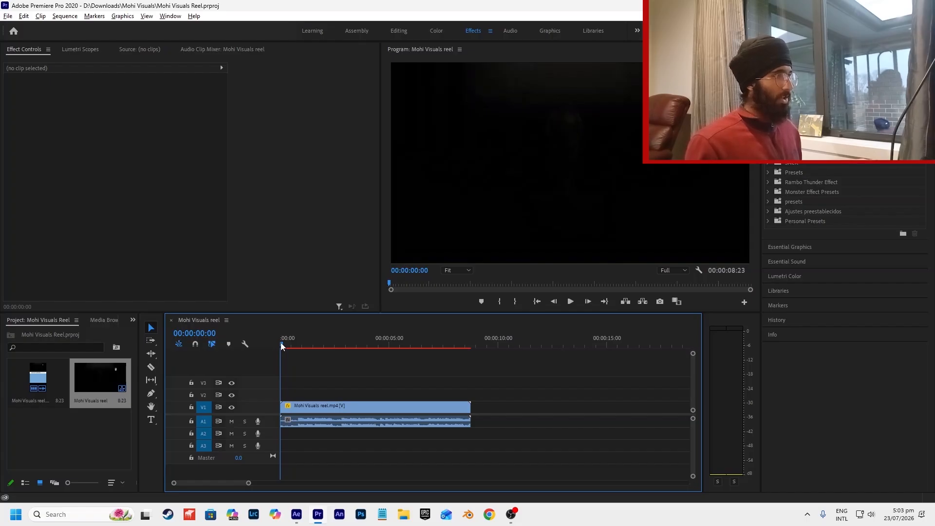
{"action": "left_click_drag", "start_coordinate": [281, 346], "coordinate": [287, 346]}
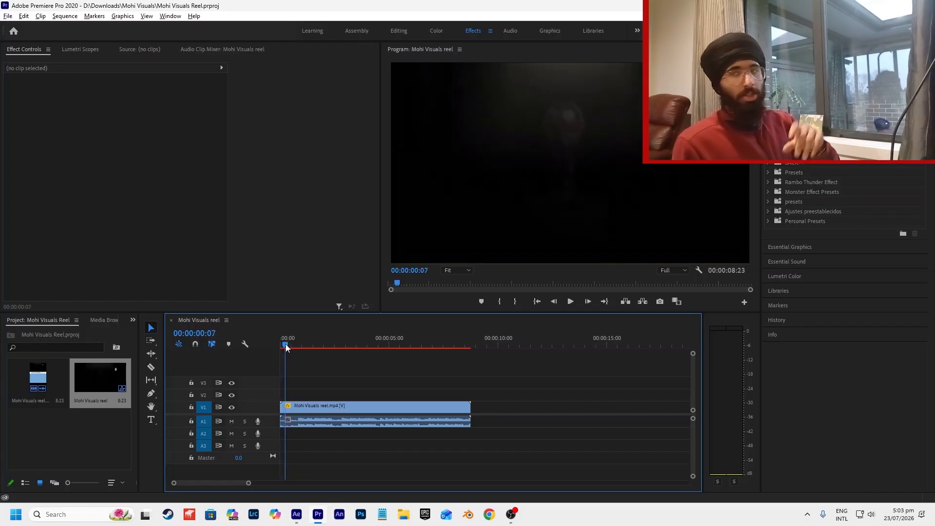
{"action": "left_click_drag", "start_coordinate": [286, 346], "coordinate": [306, 346]}
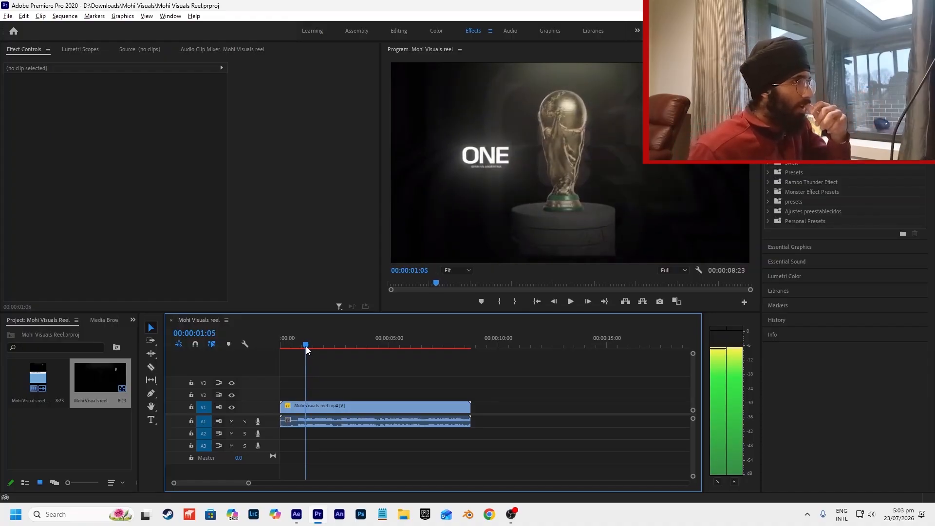
{"action": "left_click", "coordinate": [443, 201]}
{"action": "key", "text": "grave"}
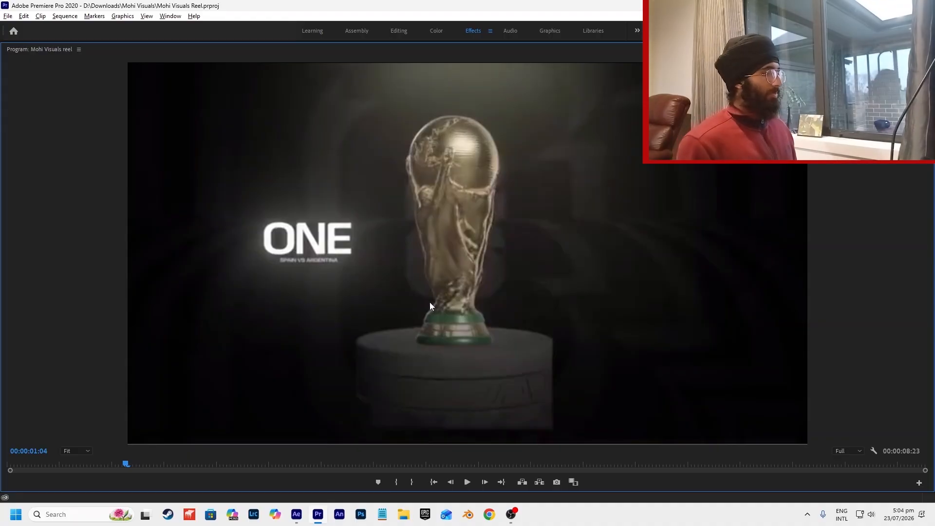
Restore the preview size and examine how the titles beside the trophy animate between about one and three seconds of the reel.
{"action": "key", "text": "grave"}
{"action": "key", "text": "space"}
{"action": "left_click", "coordinate": [329, 359]}
{"action": "key", "text": "space"}
{"action": "key", "text": "space"}
{"action": "key", "text": "space"}
{"action": "key", "text": "space"}
{"action": "key", "text": "space"}
{"action": "key", "text": "space"}
{"action": "key", "text": "space"}
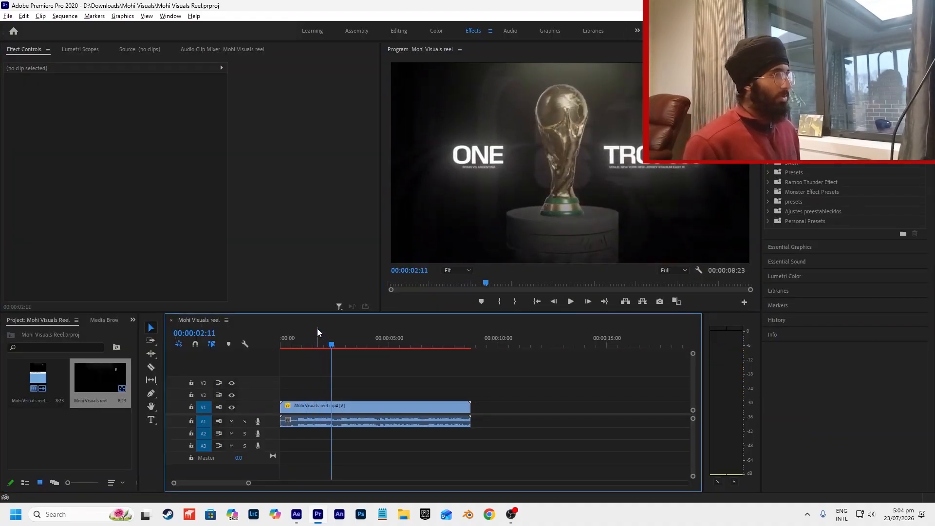
{"action": "key", "text": "space"}
{"action": "key", "text": "space"}
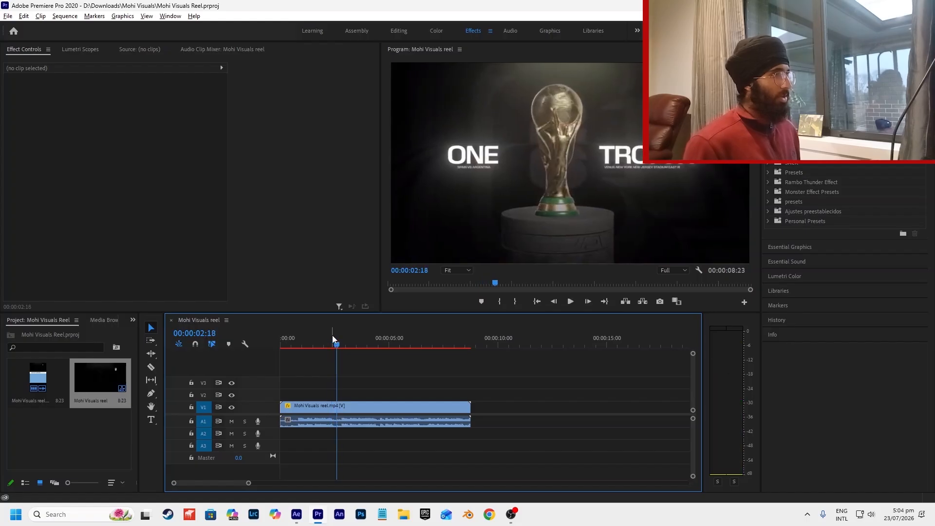
{"action": "left_click_drag", "start_coordinate": [332, 338], "coordinate": [321, 338]}
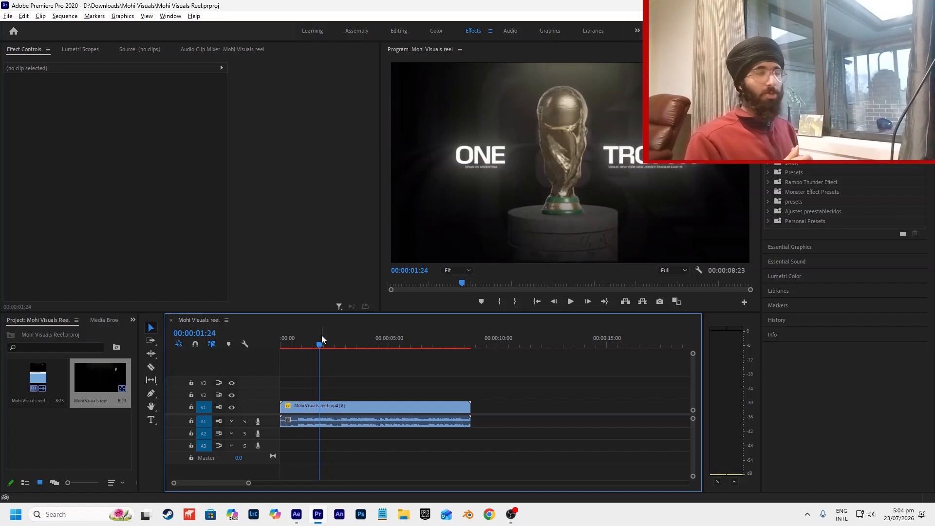
{"action": "mouse_move", "coordinate": [316, 345]}
{"action": "left_mouse_down"}
{"action": "mouse_move", "coordinate": [287, 345]}
{"action": "mouse_move", "coordinate": [322, 341]}
{"action": "mouse_move", "coordinate": [283, 341]}
{"action": "mouse_move", "coordinate": [309, 341]}
{"action": "left_mouse_up"}
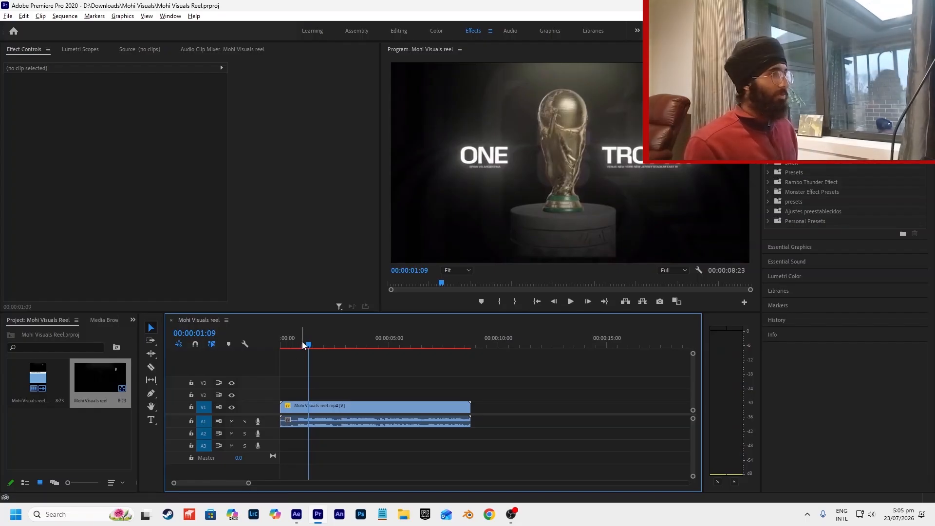
Switch back to After Effects and create a white 1920 x 1080 px solid named BG1.
{"action": "key", "text": "alt+Tab"}
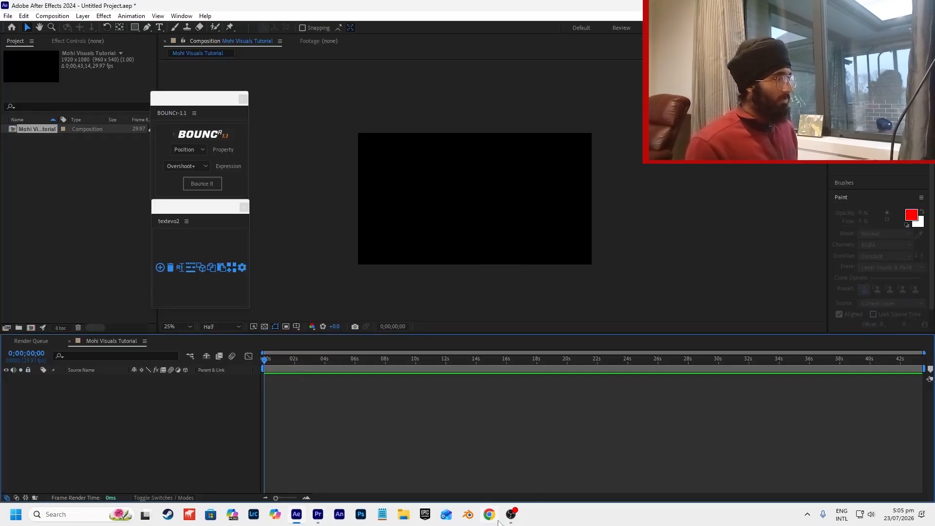
{"action": "left_click", "coordinate": [83, 16]}
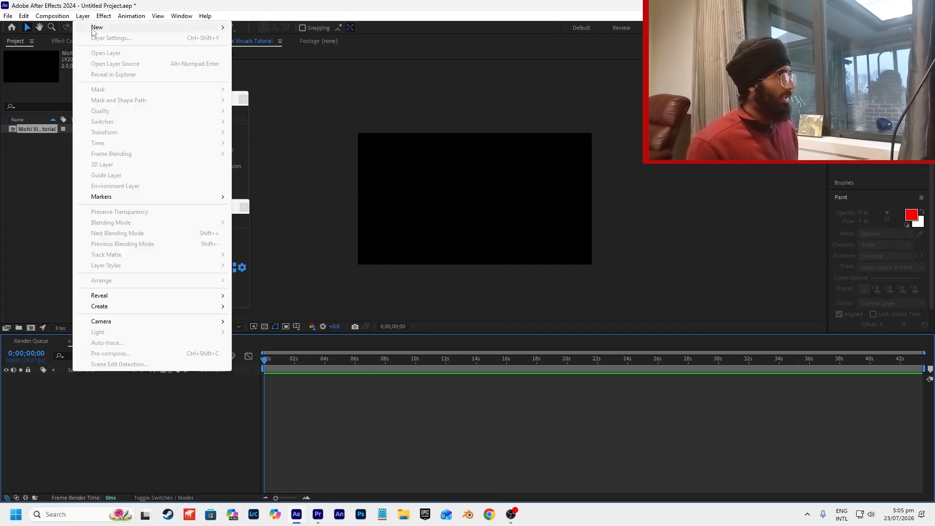
{"action": "mouse_move", "coordinate": [146, 27]}
{"action": "left_click", "coordinate": [255, 37]}
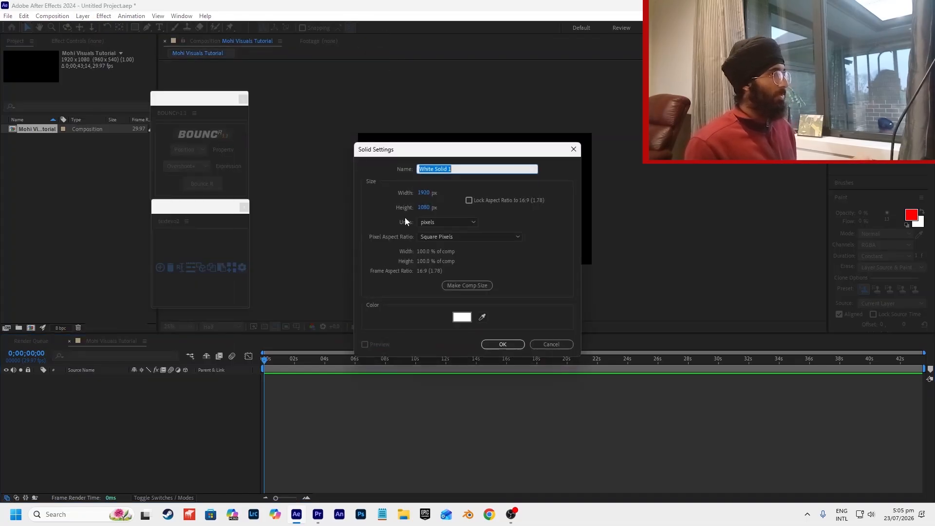
{"action": "type", "text": "BG1"}
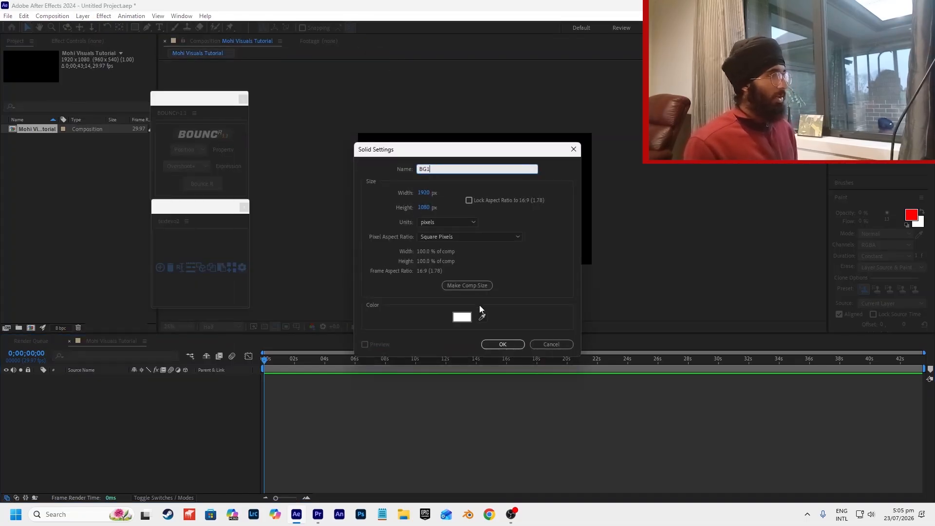
{"action": "left_click", "coordinate": [513, 348]}
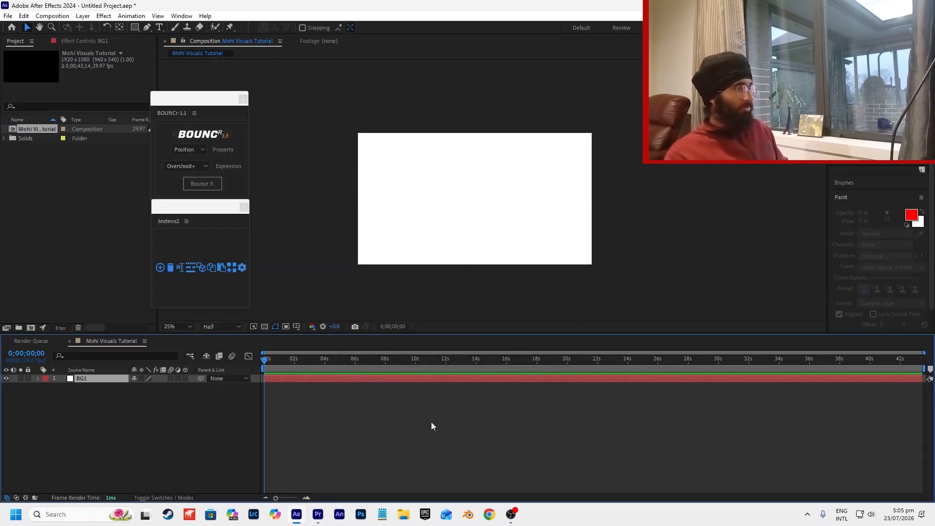
Switch to Premiere Pro and check the reel's dark background around the trophy at about two seconds.
{"action": "left_click", "coordinate": [318, 514]}
{"action": "left_click_drag", "start_coordinate": [310, 342], "coordinate": [329, 375]}
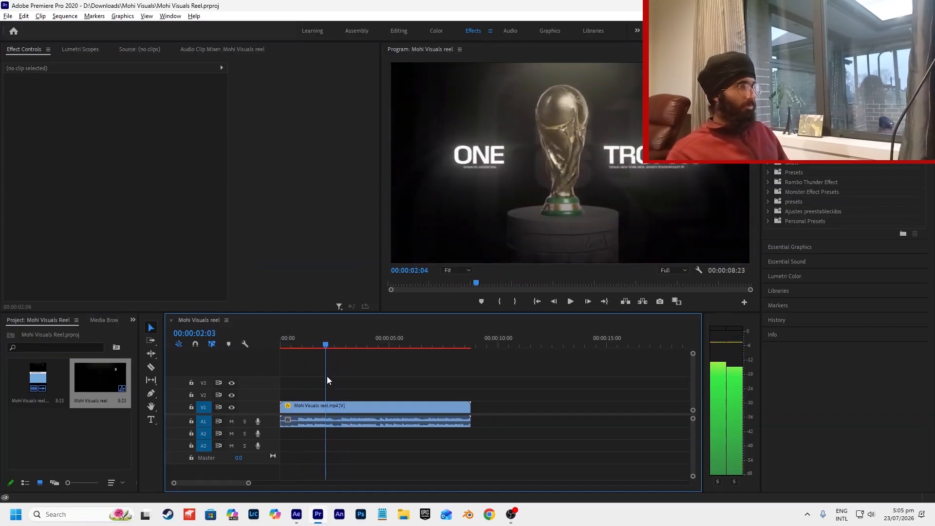
{"action": "left_click_drag", "start_coordinate": [330, 339], "coordinate": [327, 342]}
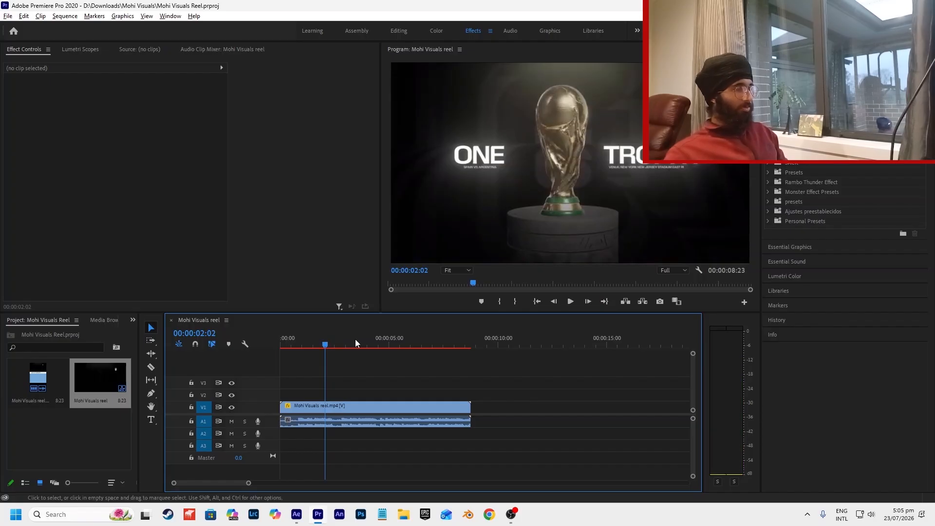
{"action": "left_click_drag", "start_coordinate": [328, 343], "coordinate": [332, 341]}
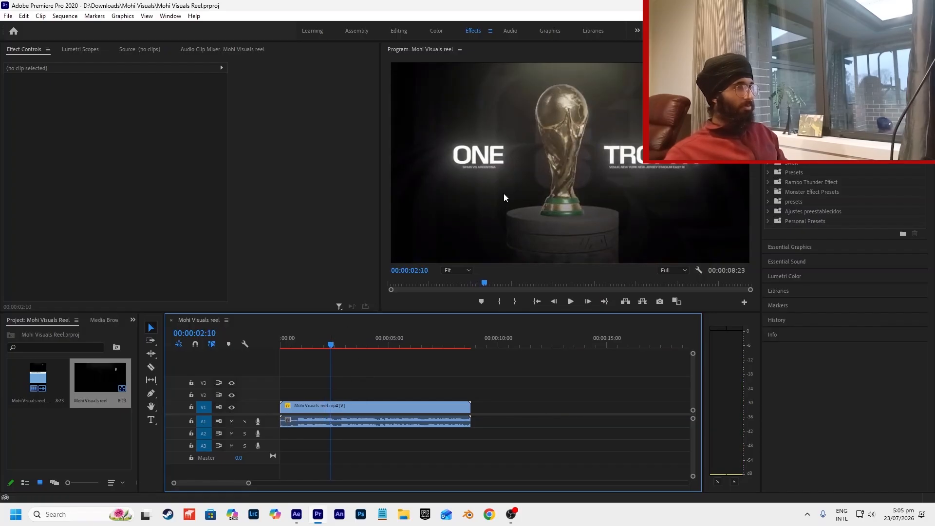
Return to After Effects and apply the Fill effect to the BG1 layer.
{"action": "key", "text": "alt+Tab"}
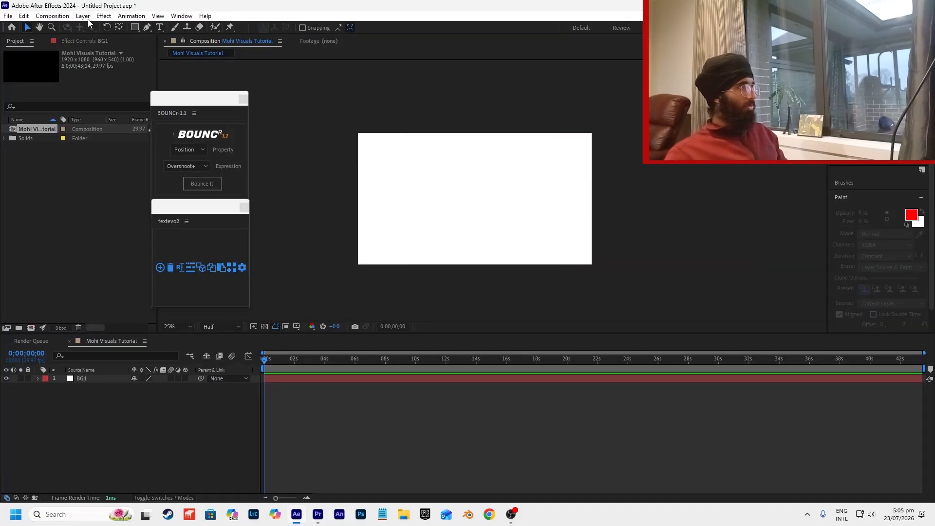
{"action": "left_click", "coordinate": [296, 379]}
{"action": "key", "text": "ctrl+5"}
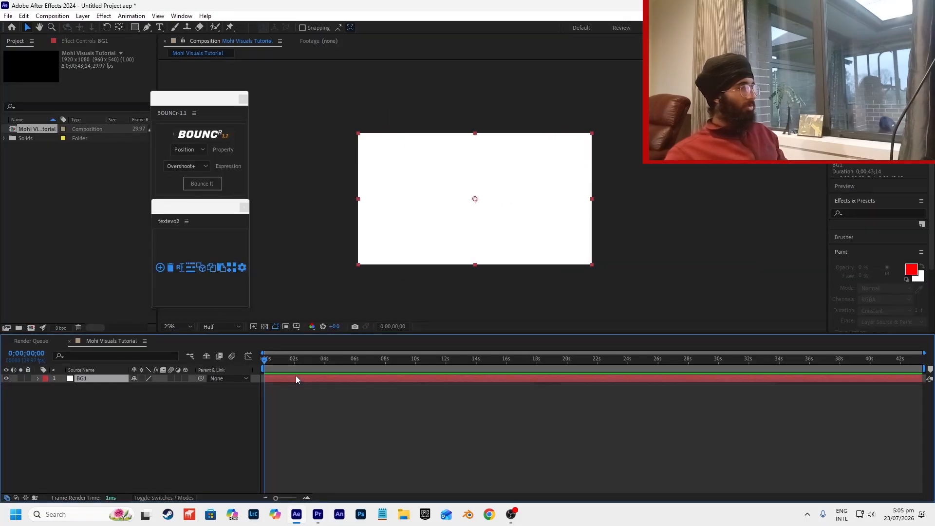
{"action": "left_click", "coordinate": [866, 211]}
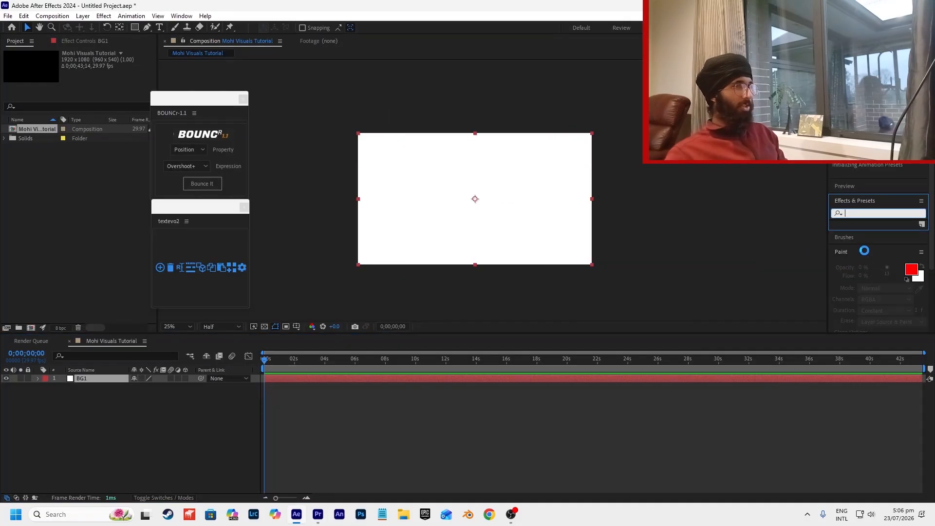
{"action": "type", "text": "fill"}
{"action": "left_click_drag", "start_coordinate": [868, 281], "coordinate": [536, 229]}
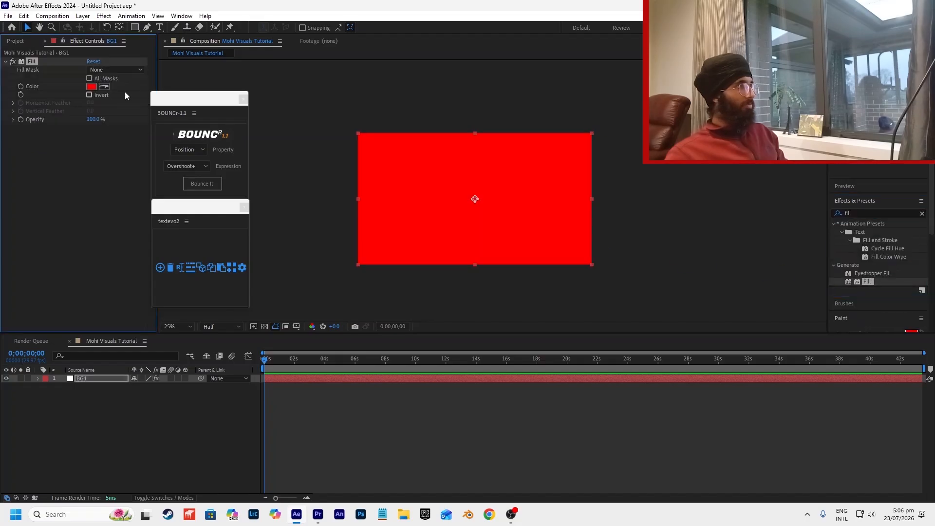
Set the Fill effect's color on BG1 to black.
{"action": "left_click", "coordinate": [91, 86]}
{"action": "left_click", "coordinate": [468, 342]}
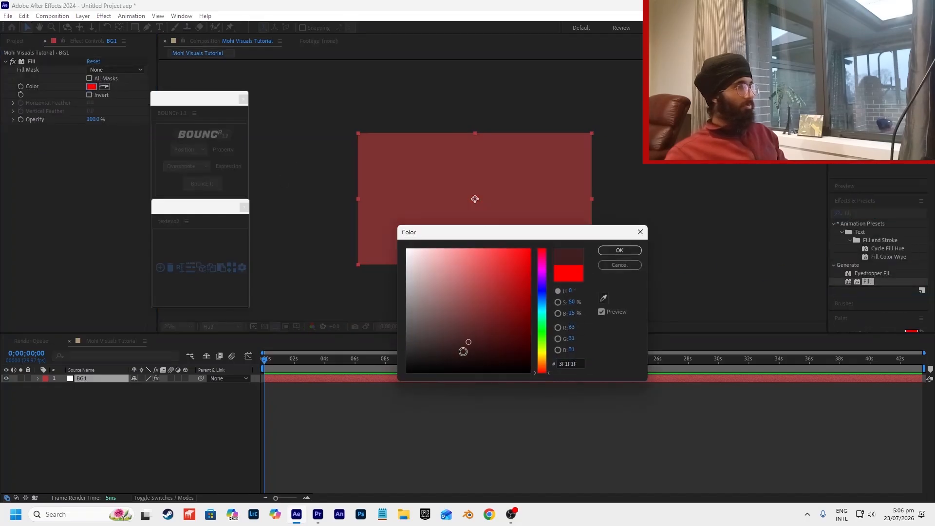
{"action": "left_click_drag", "start_coordinate": [463, 352], "coordinate": [463, 373]}
{"action": "left_click", "coordinate": [619, 250]}
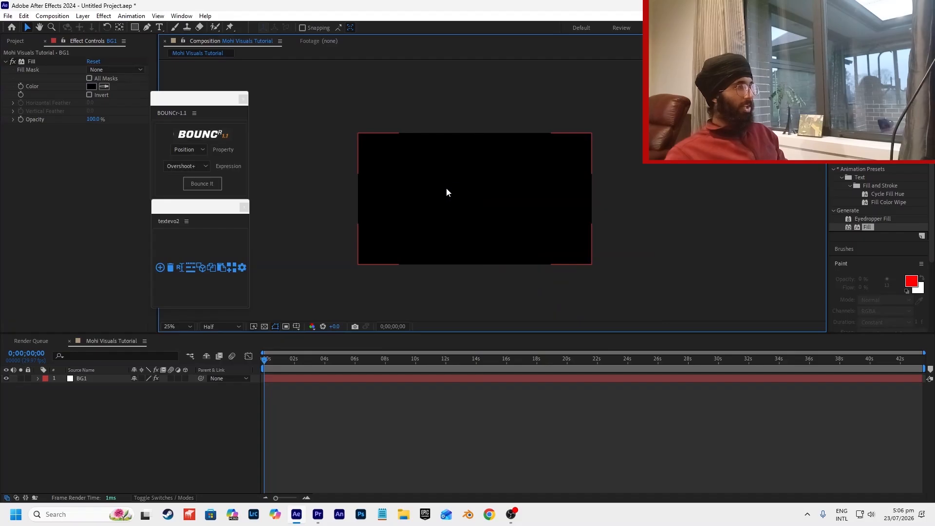
{"action": "left_click", "coordinate": [206, 84]}
Activate the Type tool, switch to Chrome, search Google for "fifa in arabic" and copy the Arabic translation.
{"action": "left_click", "coordinate": [162, 27]}
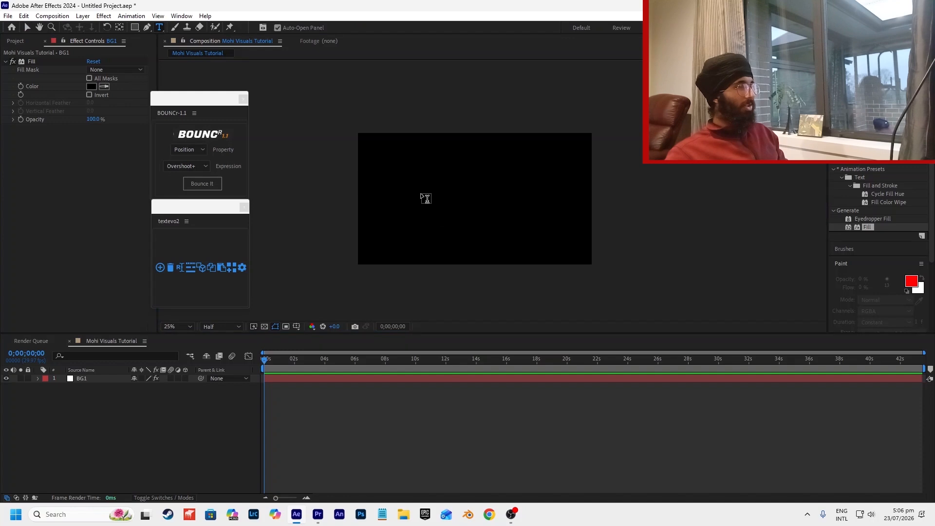
{"action": "left_click", "coordinate": [490, 514]}
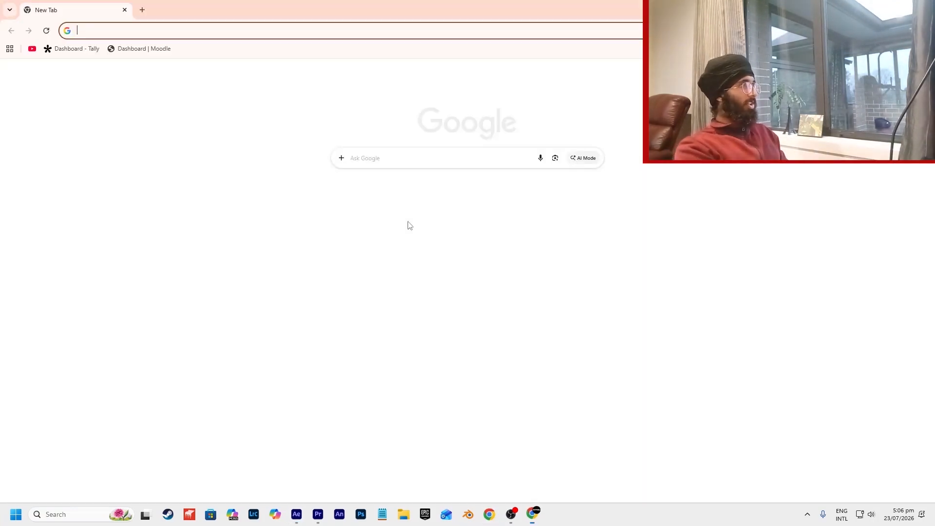
{"action": "type", "text": "fifa "}
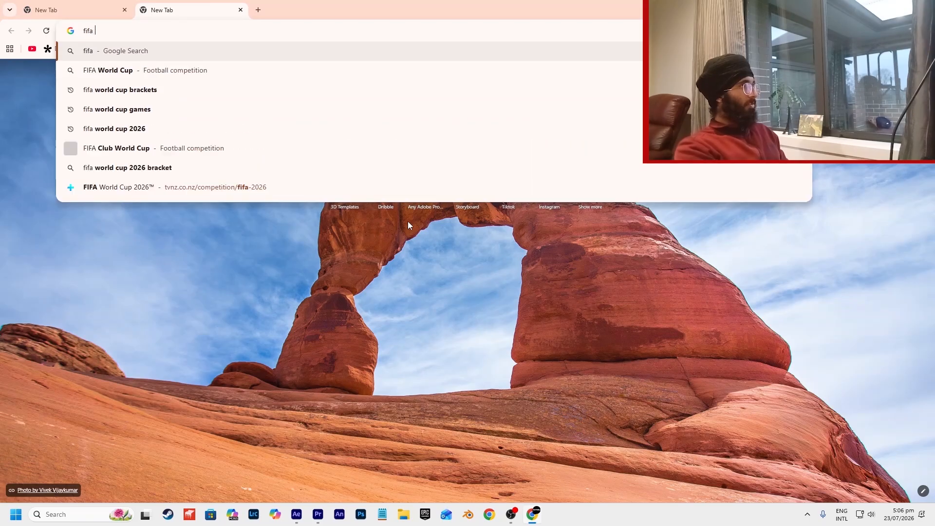
{"action": "type", "text": "in arabic"}
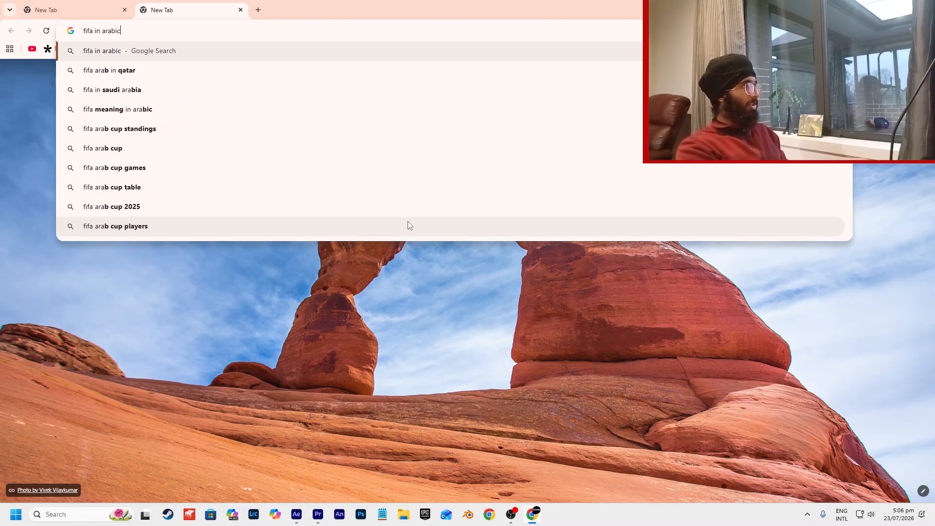
{"action": "key", "text": "Return"}
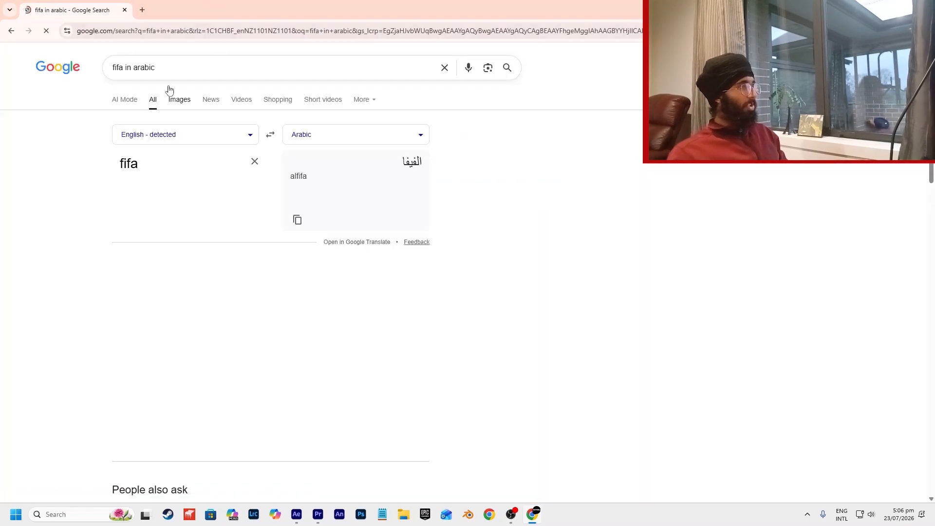
{"action": "double_click", "coordinate": [410, 162]}
{"action": "key", "text": "ctrl+c"}
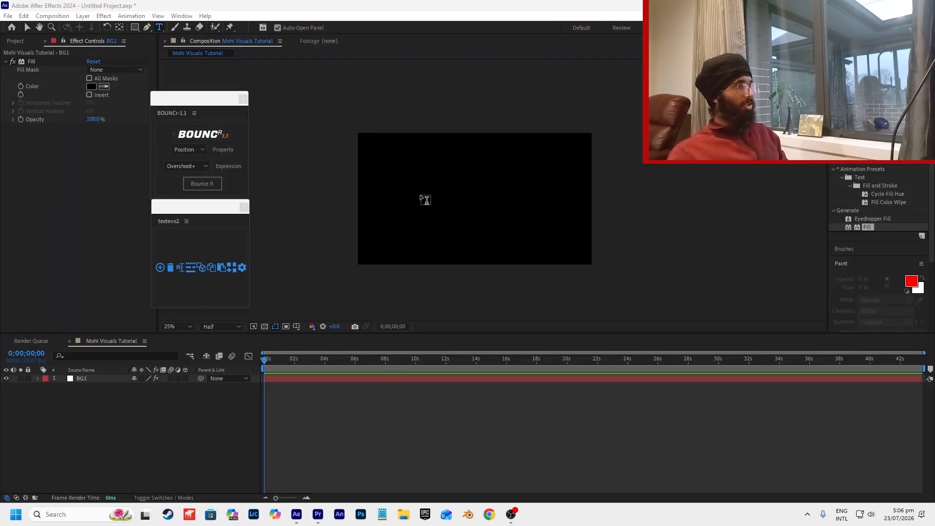
Back in After Effects, paste the copied Arabic word as a new text layer slightly left of the frame's center.
{"action": "left_click", "coordinate": [439, 230]}
{"action": "key", "text": "ctrl+v"}
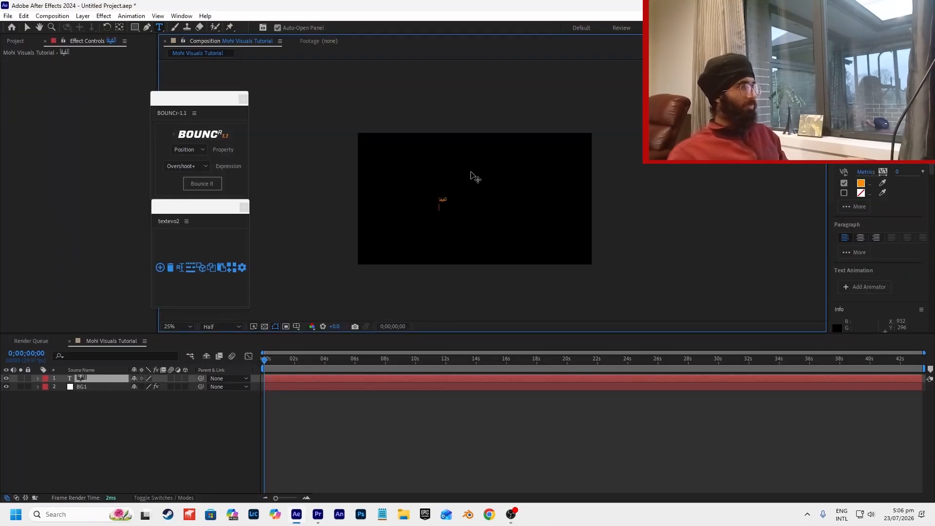
{"action": "left_click", "coordinate": [28, 28]}
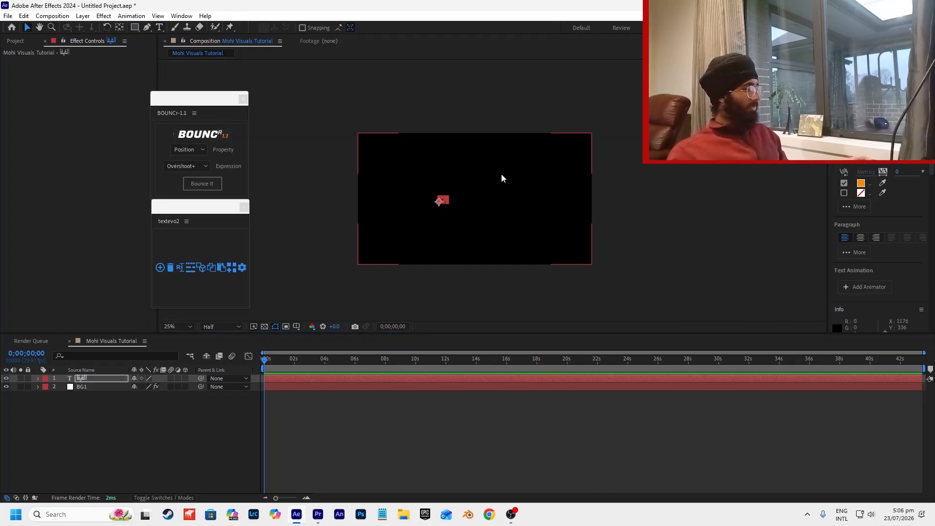
Scale the Arabic text layer up to 688%.
{"action": "key", "text": "s"}
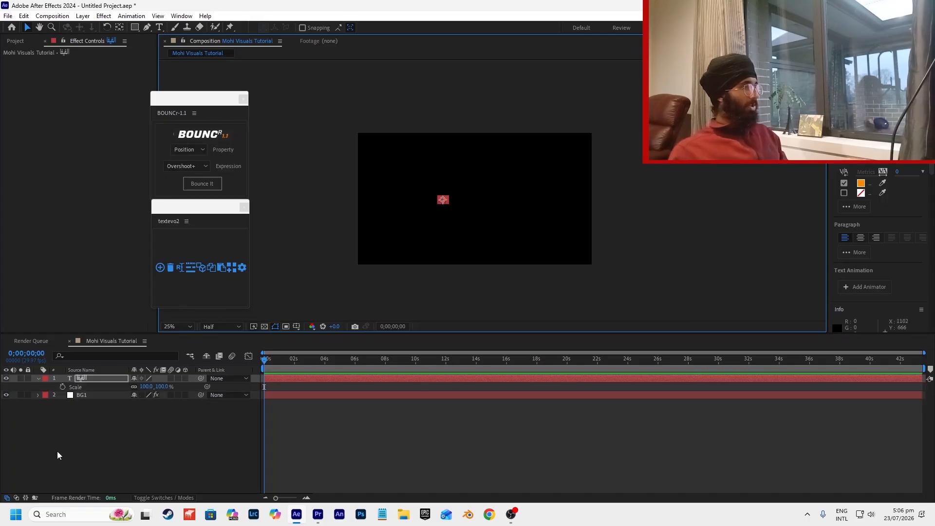
{"action": "left_click_drag", "start_coordinate": [148, 386], "coordinate": [275, 373]}
{"action": "left_click_drag", "start_coordinate": [410, 366], "coordinate": [425, 365]}
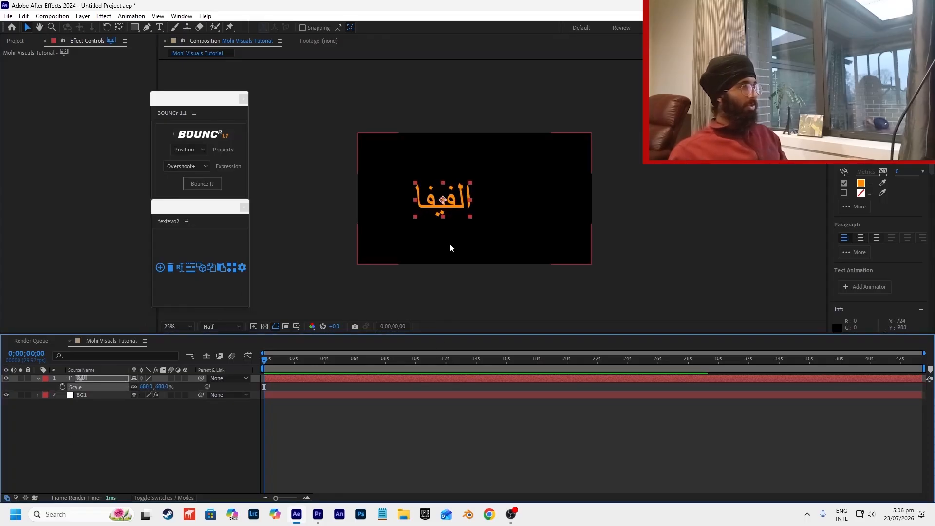
{"action": "scroll", "coordinate": [460, 219], "scroll_direction": "up", "scroll_amount": 2}
{"action": "scroll", "coordinate": [418, 211], "scroll_direction": "down", "scroll_amount": 2}
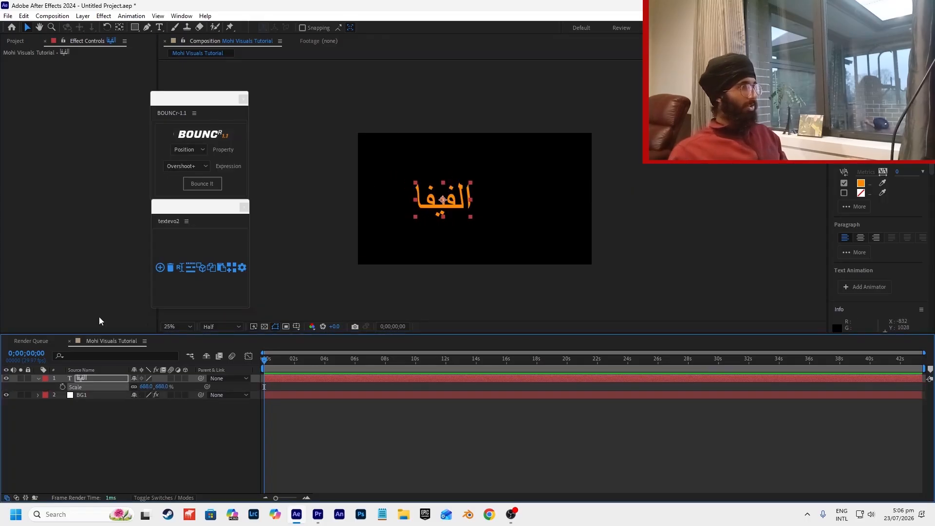
Show the composition grid and align the Arabic text's anchor point with the center of the frame.
{"action": "left_click_drag", "start_coordinate": [435, 215], "coordinate": [481, 198]}
{"action": "left_click", "coordinate": [296, 326]}
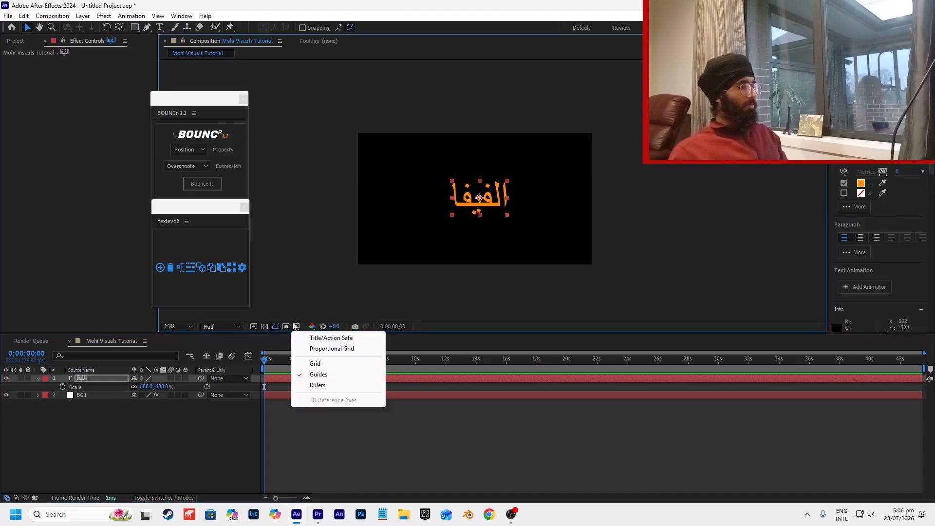
{"action": "left_click", "coordinate": [315, 364]}
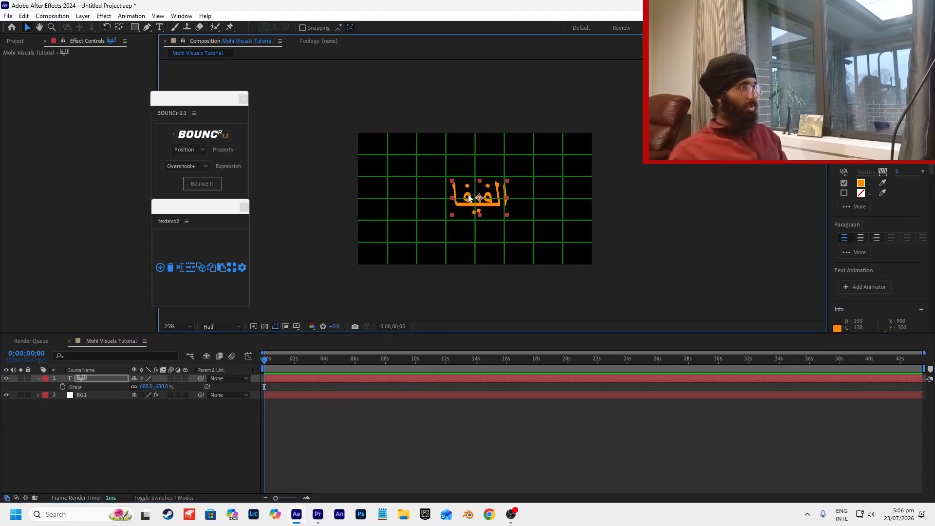
{"action": "scroll", "coordinate": [442, 241], "scroll_direction": "up", "scroll_amount": 4}
{"action": "left_click_drag", "start_coordinate": [440, 225], "coordinate": [422, 229]}
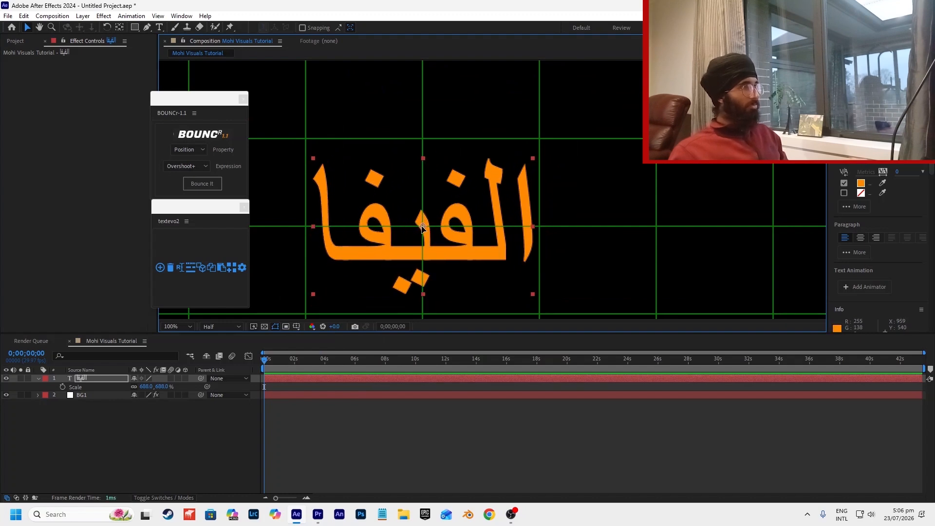
{"action": "scroll", "coordinate": [425, 237], "scroll_direction": "down", "scroll_amount": 6}
{"action": "scroll", "coordinate": [455, 211], "scroll_direction": "up", "scroll_amount": 2}
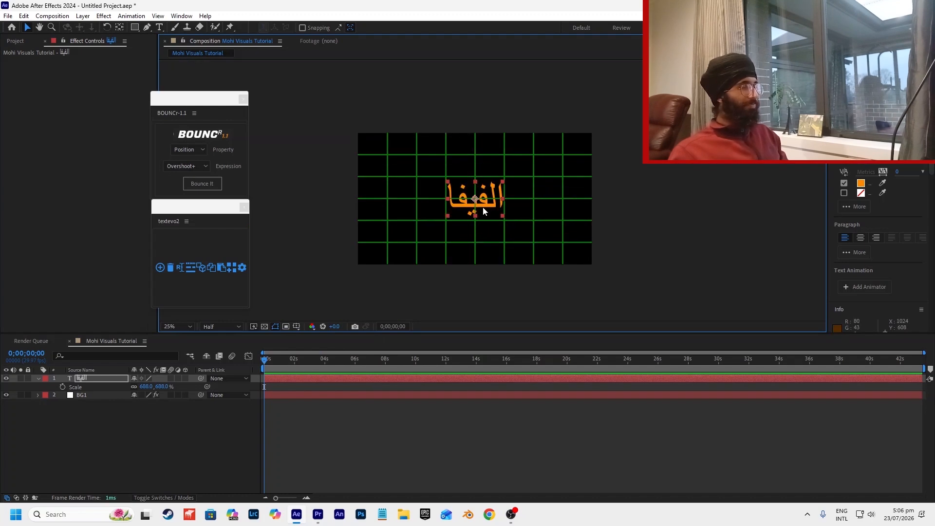
Change the Arabic text's fill color to the pale yellow E5DC91.
{"action": "mouse_move", "coordinate": [321, 515]}
{"action": "mouse_move", "coordinate": [340, 479]}
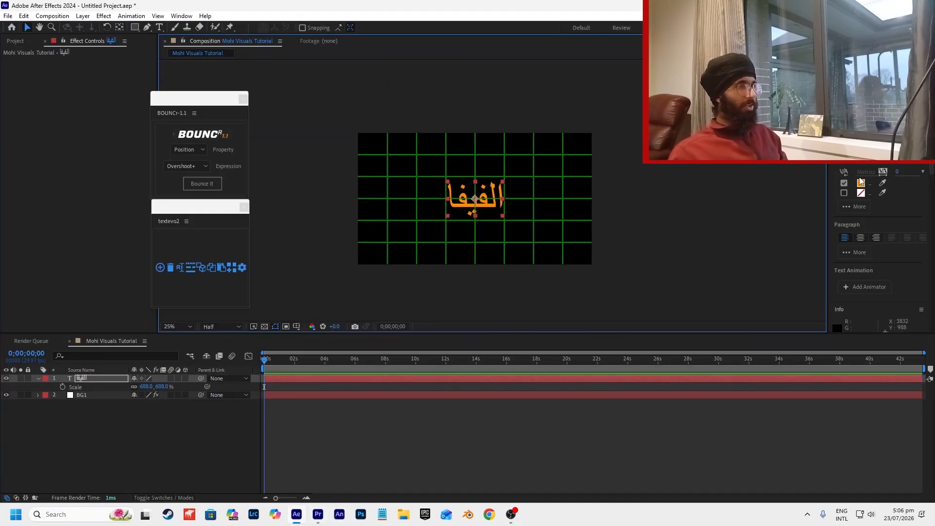
{"action": "left_click", "coordinate": [860, 183]}
{"action": "left_click", "coordinate": [544, 355]}
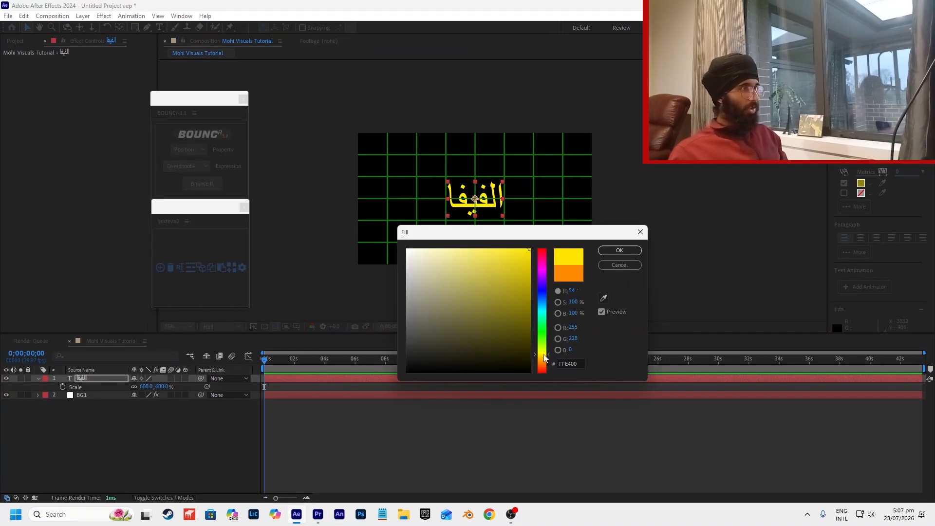
{"action": "mouse_move", "coordinate": [464, 274]}
{"action": "left_mouse_down"}
{"action": "mouse_move", "coordinate": [442, 247]}
{"action": "mouse_move", "coordinate": [452, 262]}
{"action": "left_mouse_up"}
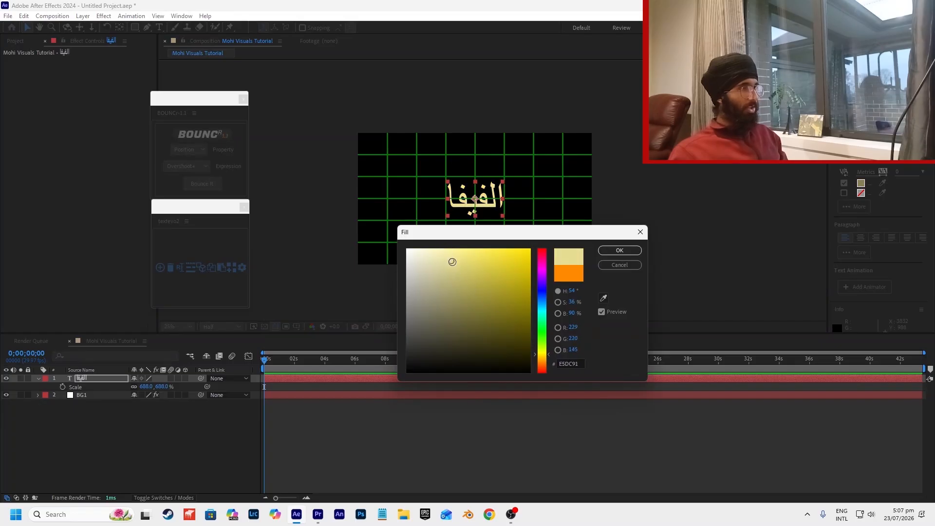
{"action": "left_click", "coordinate": [619, 251]}
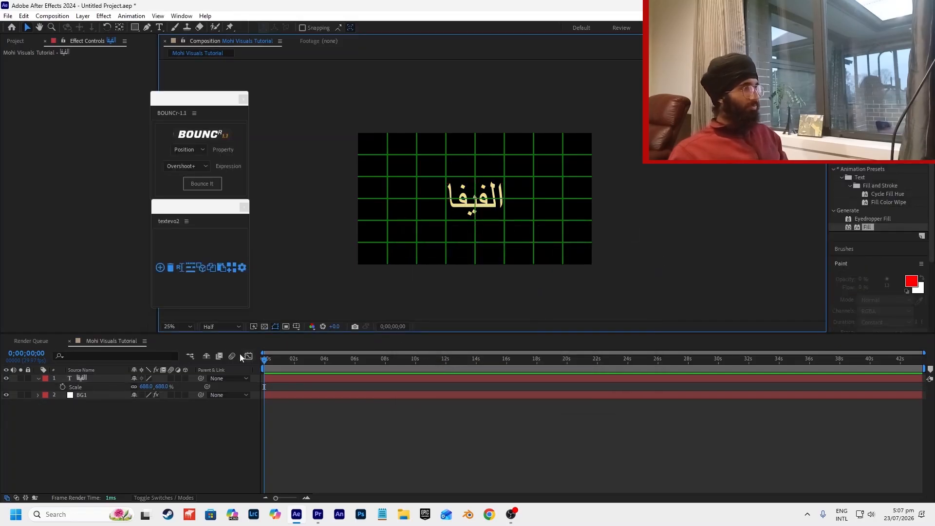
Hide the composition grid, check the reference reel in Premiere Pro and return to After Effects.
{"action": "left_click", "coordinate": [296, 327]}
{"action": "left_click", "coordinate": [322, 350]}
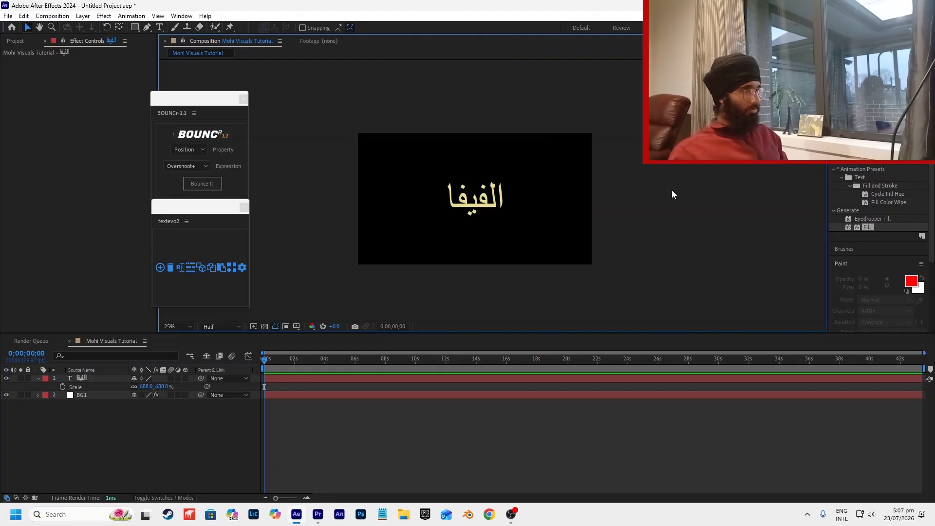
{"action": "key", "text": "alt+Tab"}
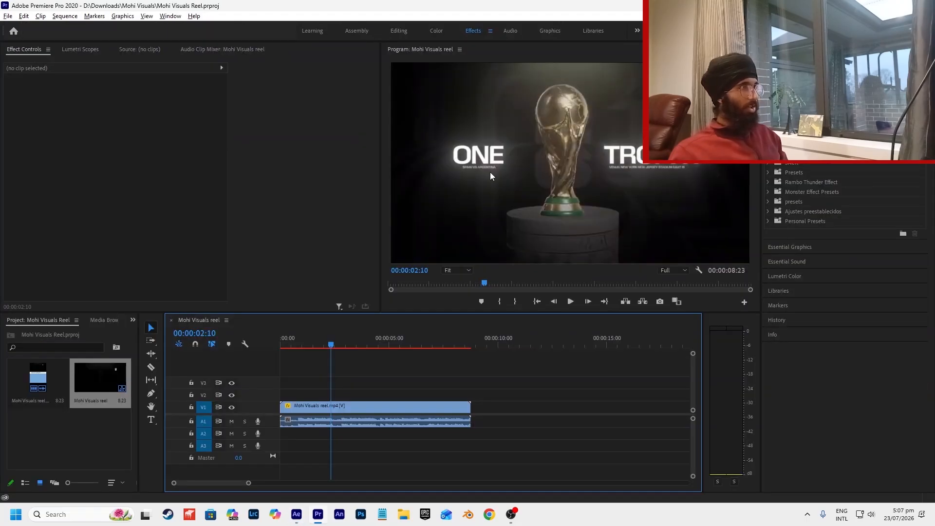
{"action": "key", "text": "alt+Tab"}
Search the effects for "warp" and apply the Warp effect to the Arabic text.
{"action": "left_click", "coordinate": [813, 163]}
{"action": "type", "text": "warp"}
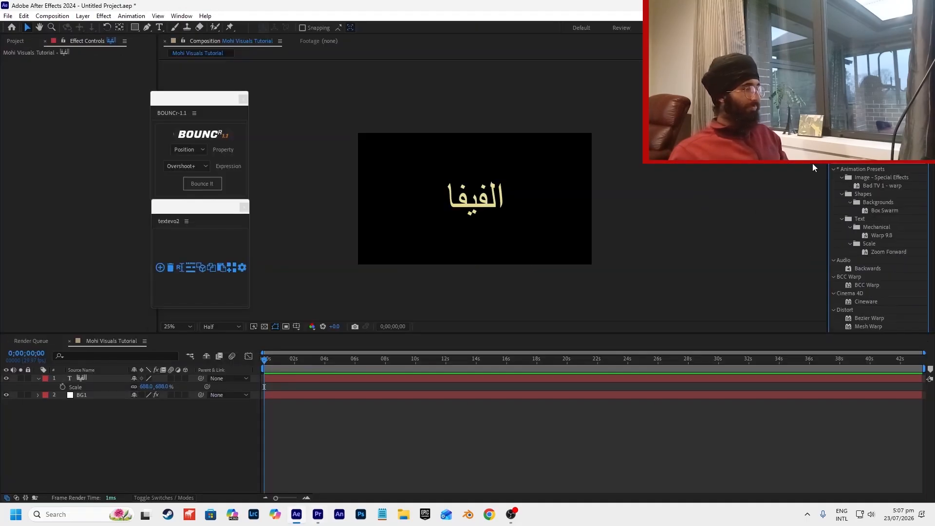
{"action": "scroll", "coordinate": [886, 239], "scroll_direction": "down", "scroll_amount": 6}
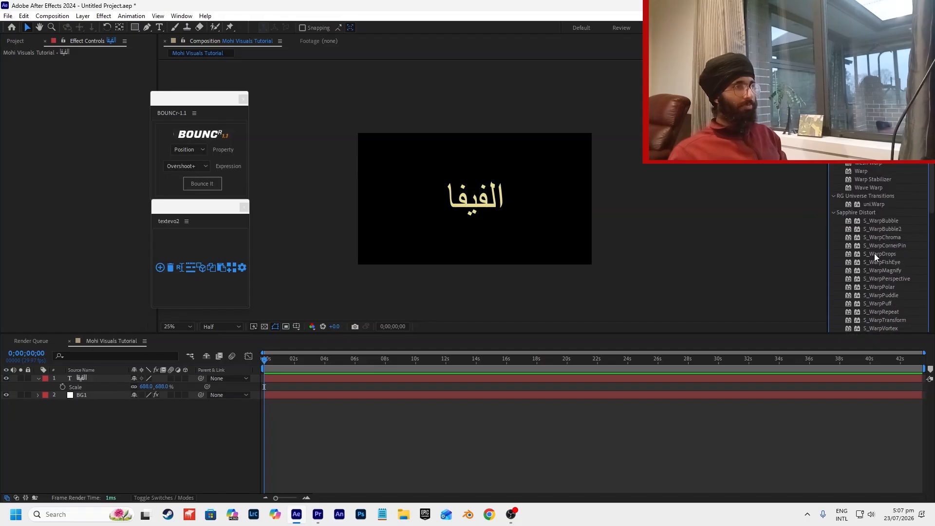
{"action": "scroll", "coordinate": [875, 248], "scroll_direction": "down", "scroll_amount": 4}
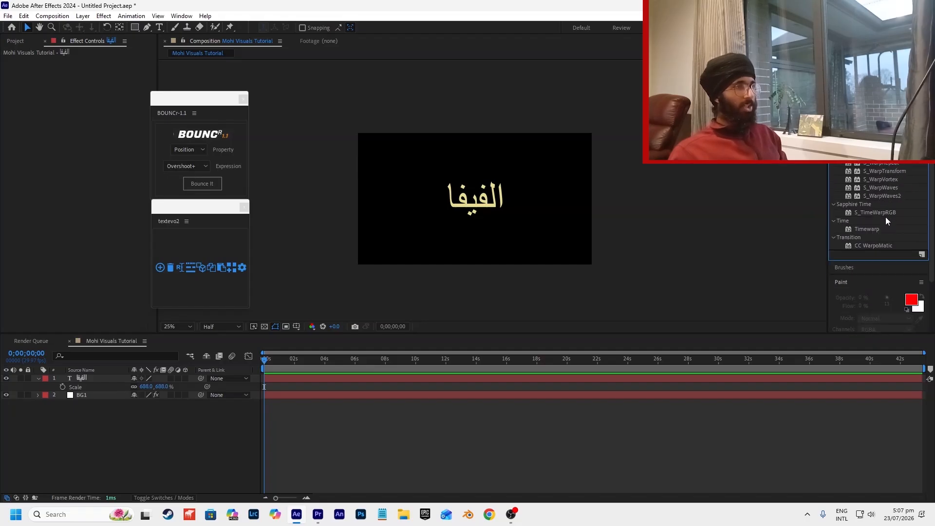
{"action": "scroll", "coordinate": [886, 213], "scroll_direction": "up", "scroll_amount": 10}
{"action": "left_click_drag", "start_coordinate": [861, 260], "coordinate": [551, 206]}
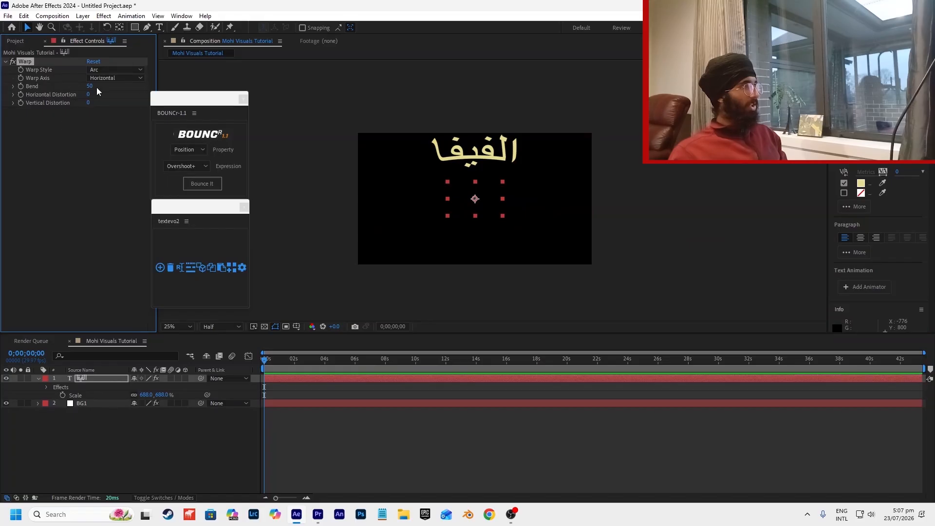
Try a bend of 24 with the Arc warp style and look through the axis and style options.
{"action": "mouse_move", "coordinate": [91, 88]}
{"action": "left_mouse_down"}
{"action": "mouse_move", "coordinate": [84, 100]}
{"action": "mouse_move", "coordinate": [92, 101]}
{"action": "left_mouse_up"}
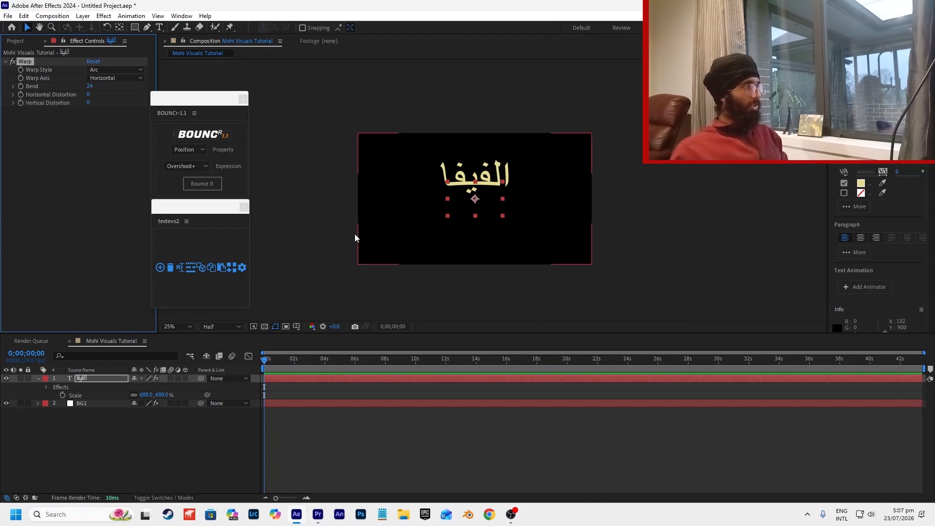
{"action": "left_click", "coordinate": [119, 78]}
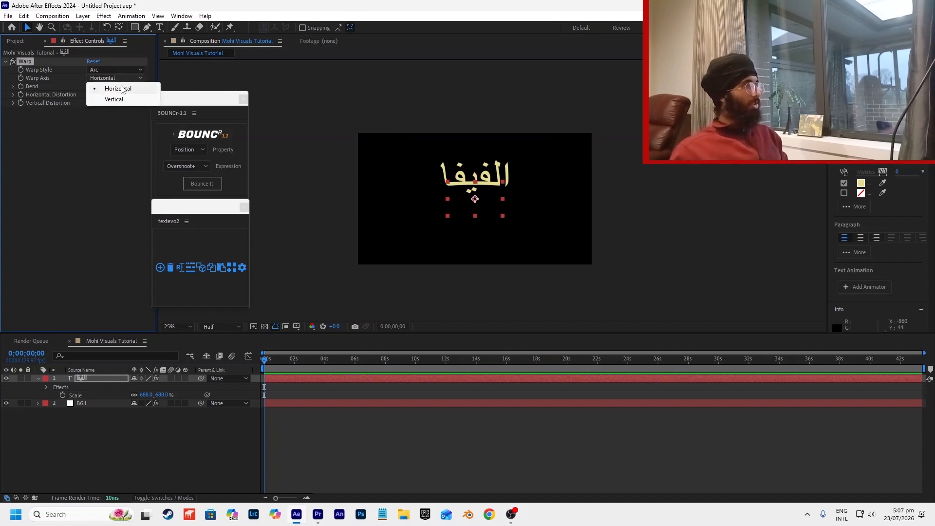
{"action": "left_click", "coordinate": [117, 70]}
{"action": "left_click", "coordinate": [509, 229]}
{"action": "left_click", "coordinate": [443, 183]}
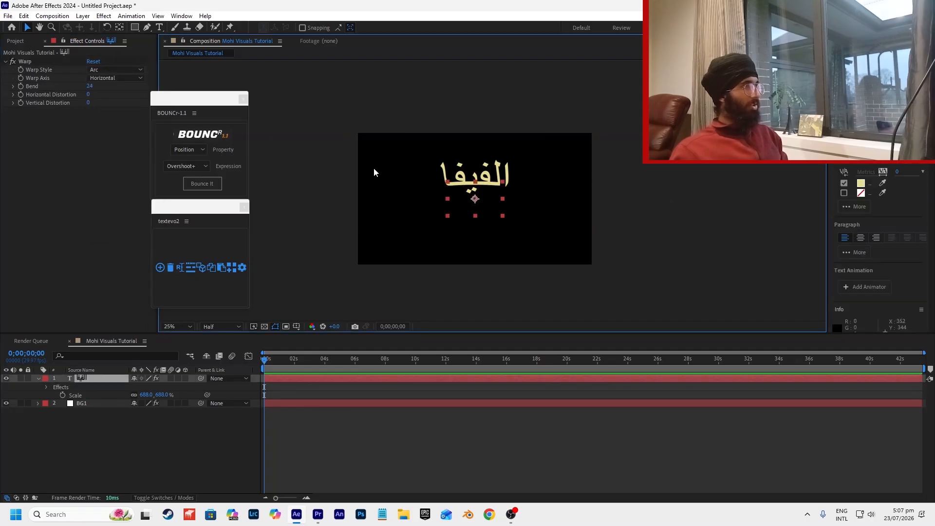
Switch the warp style to FishEye and set the bend to 86.
{"action": "left_click", "coordinate": [108, 71]}
{"action": "left_click", "coordinate": [127, 200]}
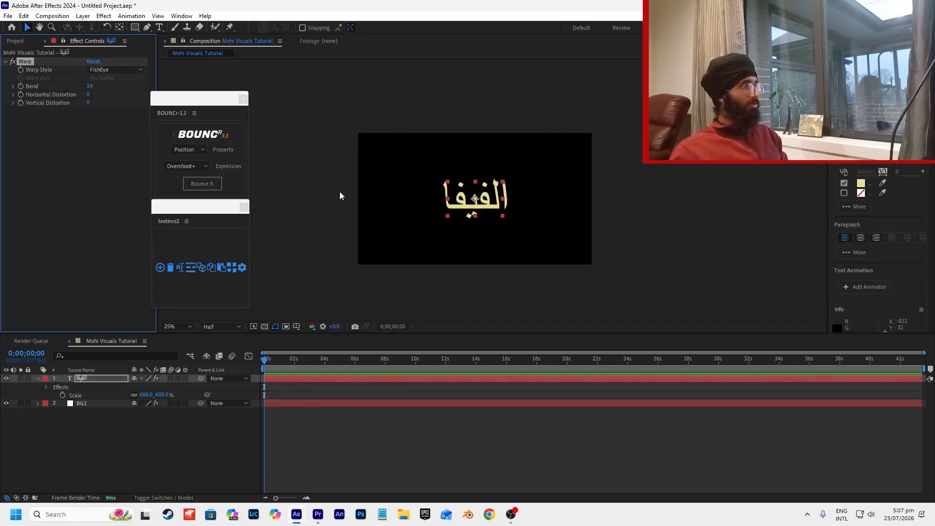
{"action": "left_click_drag", "start_coordinate": [96, 88], "coordinate": [240, 120]}
Enlarge the warped Arabic text layer to a scale of 1262%.
{"action": "key", "text": "u"}
{"action": "key", "text": "s"}
{"action": "left_click_drag", "start_coordinate": [147, 387], "coordinate": [417, 377]}
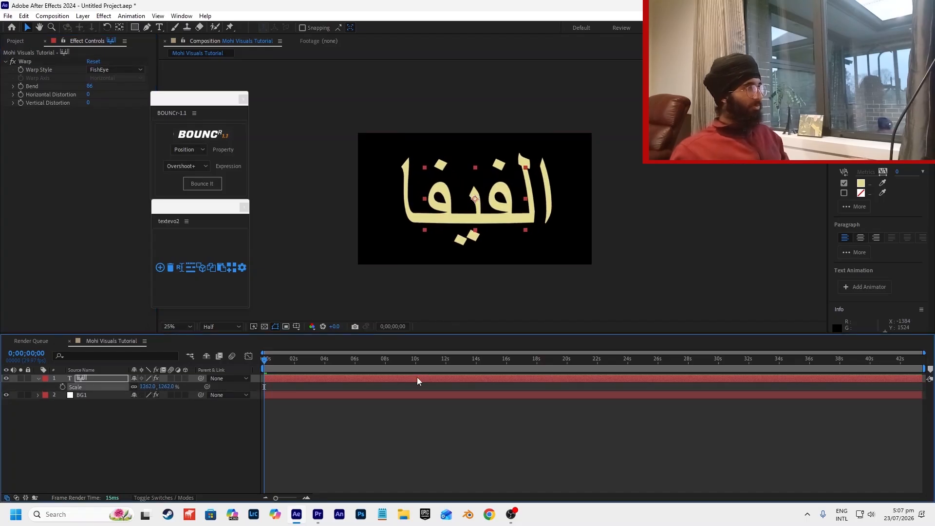
Try the Arc warp style with the enlarged text moved lower in the frame, and undo both changes.
{"action": "left_click", "coordinate": [102, 71]}
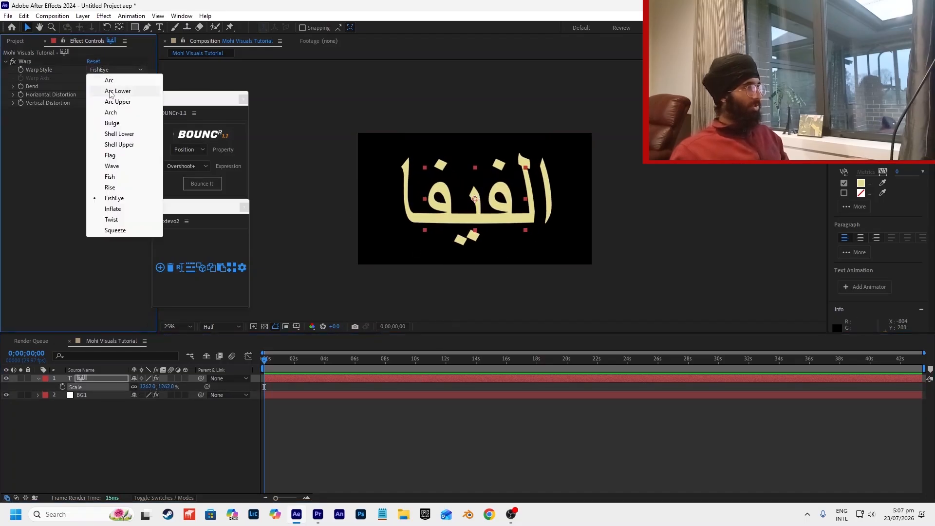
{"action": "left_click", "coordinate": [104, 77]}
{"action": "left_click_drag", "start_coordinate": [448, 184], "coordinate": [457, 216]}
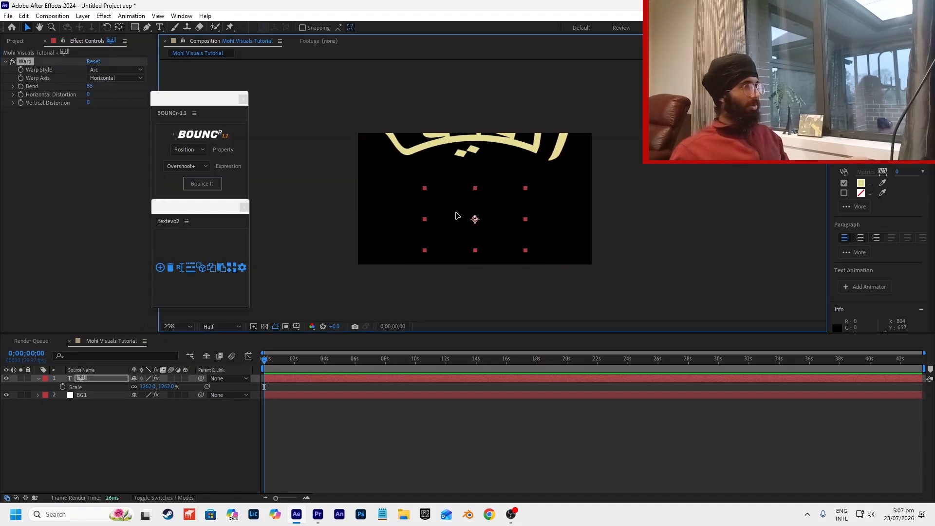
{"action": "key", "text": "ctrl+z"}
{"action": "key", "text": "ctrl+z"}
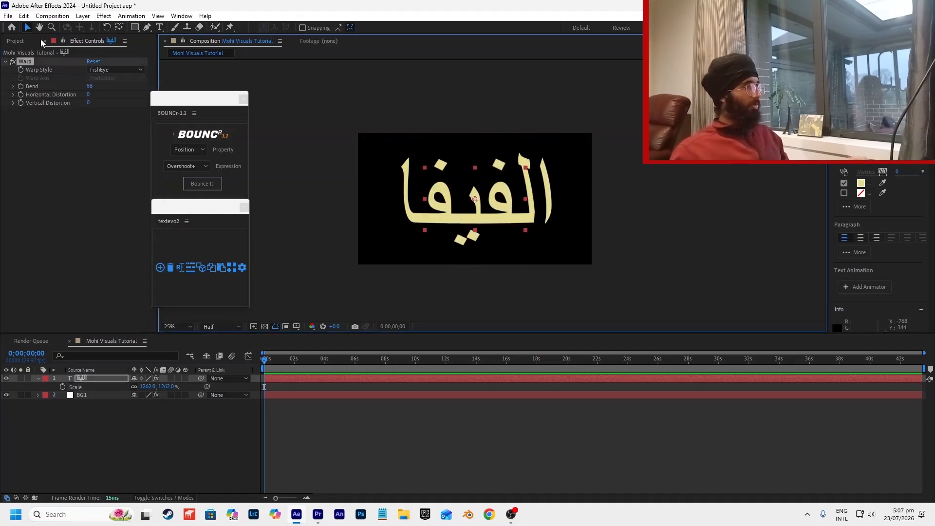
Set the Warp effect's vertical distortion to -29 and the text layer's scale to 1256%.
{"action": "left_click_drag", "start_coordinate": [88, 94], "coordinate": [98, 116]}
{"action": "key", "text": "ctrl+z"}
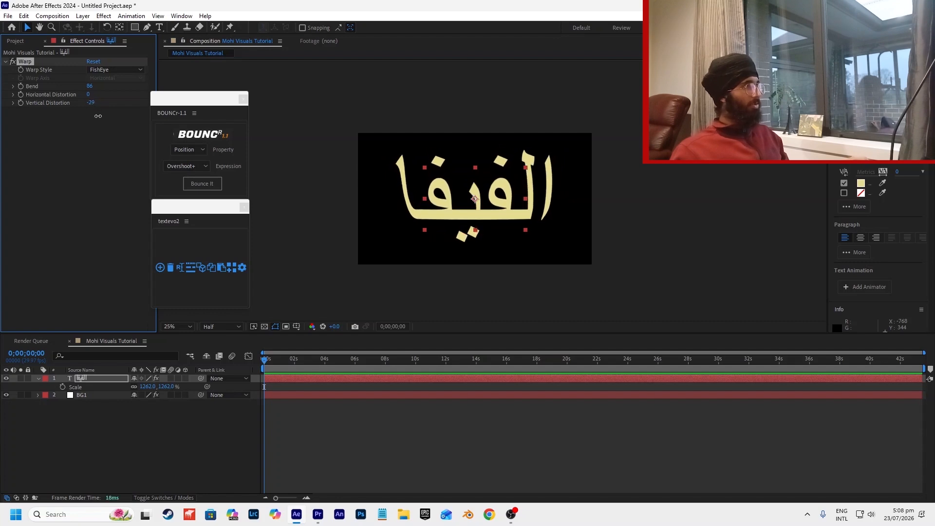
{"action": "left_click_drag", "start_coordinate": [146, 386], "coordinate": [152, 390]}
{"action": "left_click", "coordinate": [615, 213]}
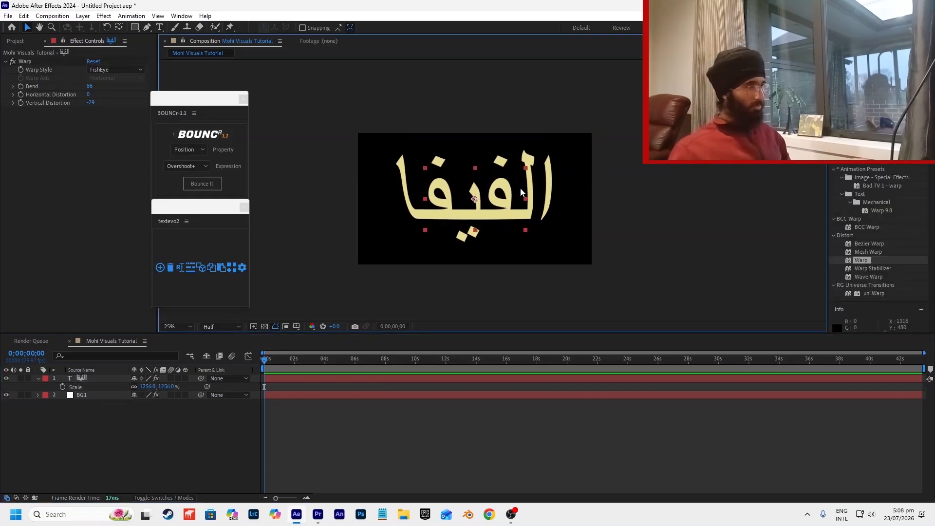
Reveal the Arabic text layer's opacity, compare with the reference reel in Premiere Pro and return to After Effects.
{"action": "left_click", "coordinate": [164, 379]}
{"action": "key", "text": "t"}
{"action": "left_click", "coordinate": [653, 219]}
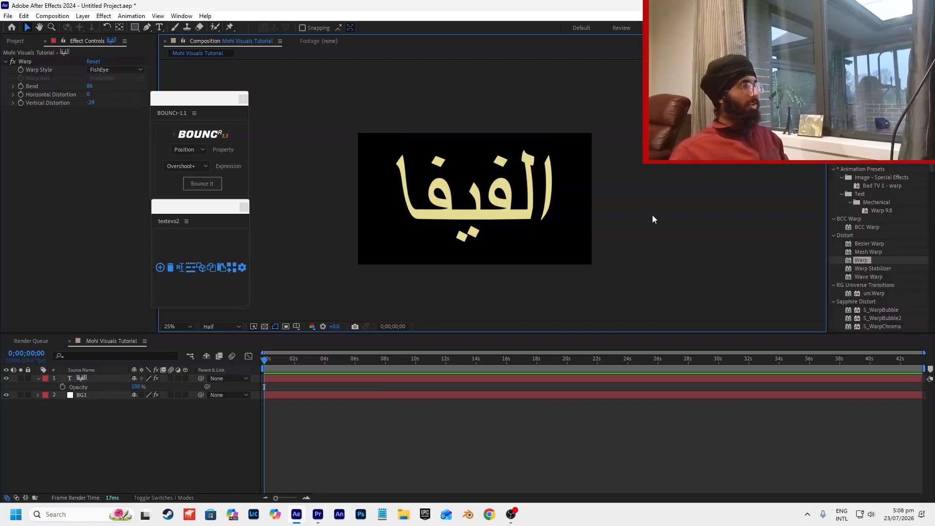
{"action": "left_click", "coordinate": [107, 379]}
{"action": "left_click", "coordinate": [636, 239]}
{"action": "key", "text": "alt+Tab"}
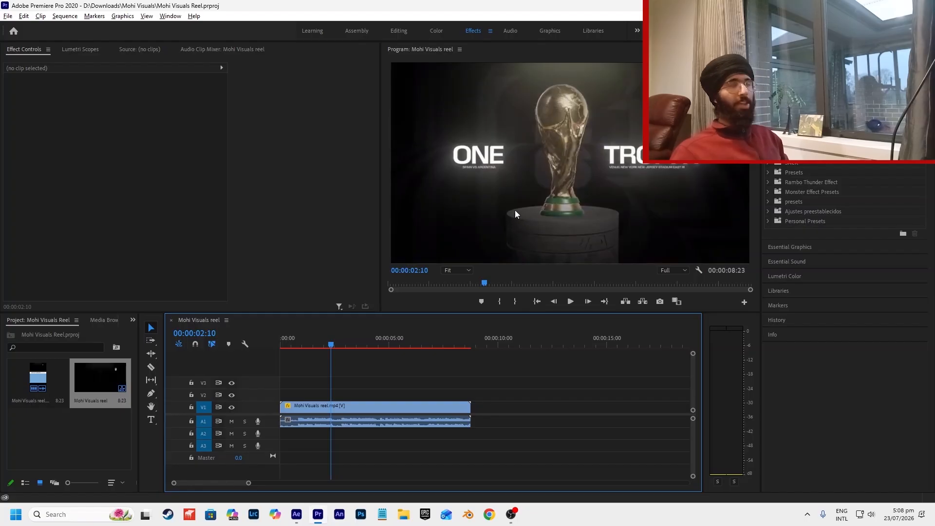
{"action": "key", "text": "alt+Tab"}
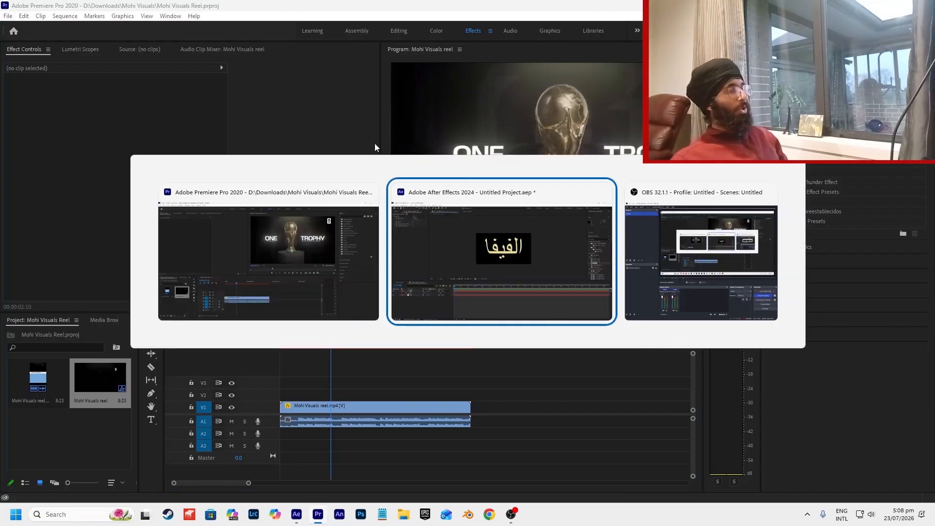
Add an adjustment layer above the text and apply the CC Vignette effect to it.
{"action": "left_click", "coordinate": [84, 16]}
{"action": "mouse_move", "coordinate": [100, 27]}
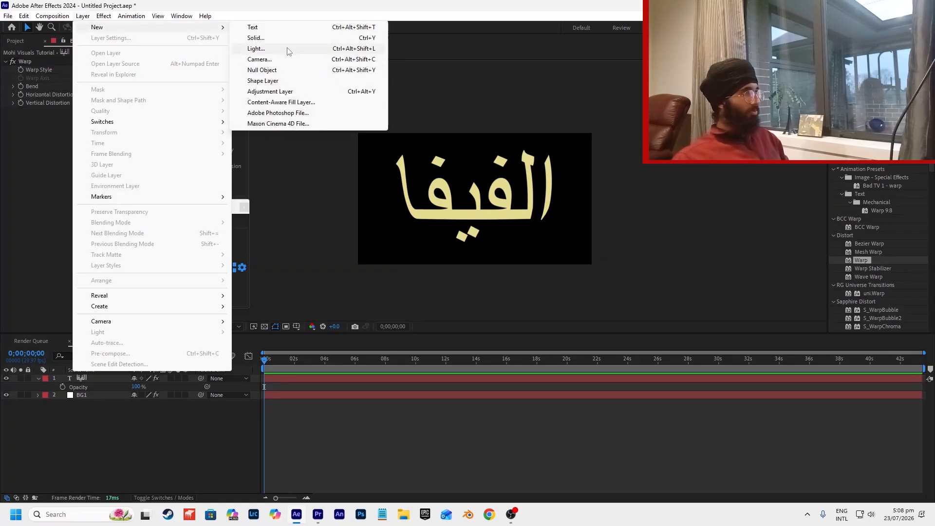
{"action": "left_click", "coordinate": [286, 93]}
{"action": "left_click", "coordinate": [922, 213]}
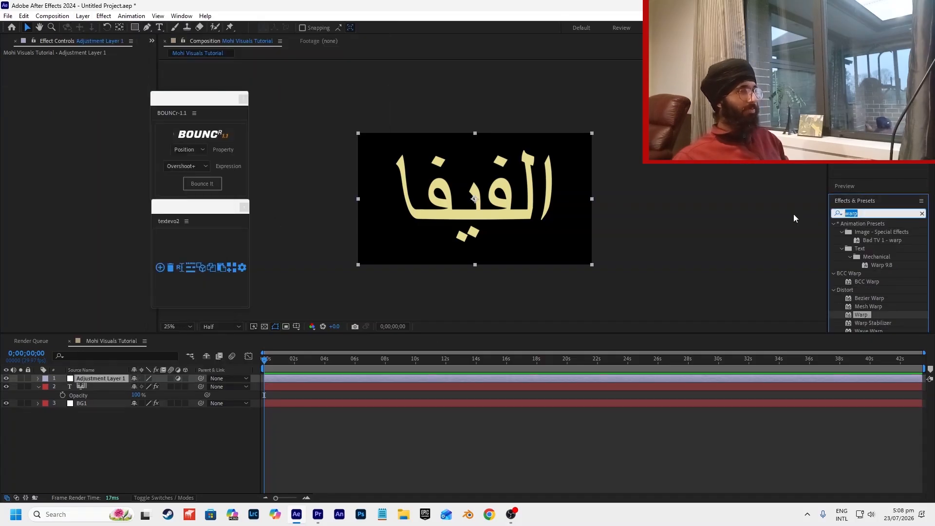
{"action": "type", "text": "vignette"}
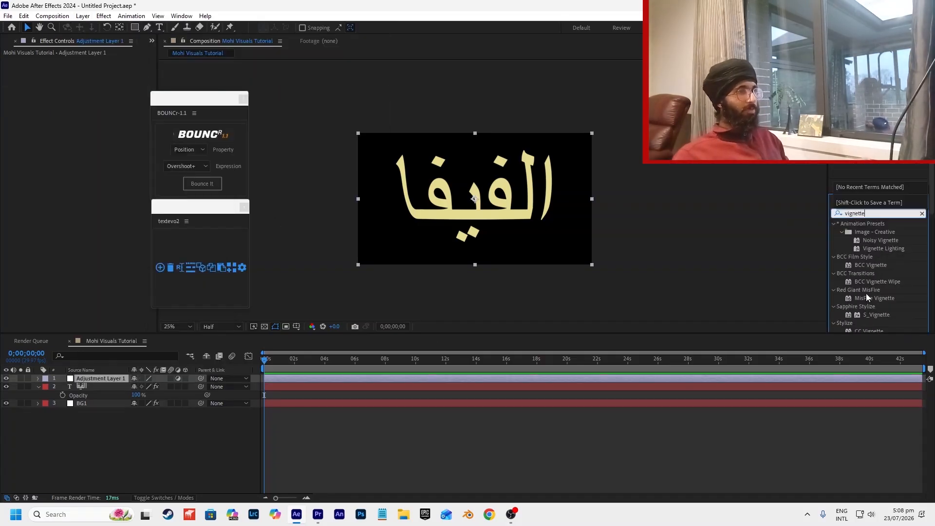
{"action": "scroll", "coordinate": [879, 300], "scroll_direction": "down", "scroll_amount": 3}
{"action": "left_click_drag", "start_coordinate": [857, 146], "coordinate": [468, 213]}
Set the CC Vignette amount to 569, angle of view to 50.7 and pin highlights to 44.
{"action": "left_click_drag", "start_coordinate": [92, 74], "coordinate": [402, 123]}
{"action": "left_click_drag", "start_coordinate": [96, 79], "coordinate": [154, 96]}
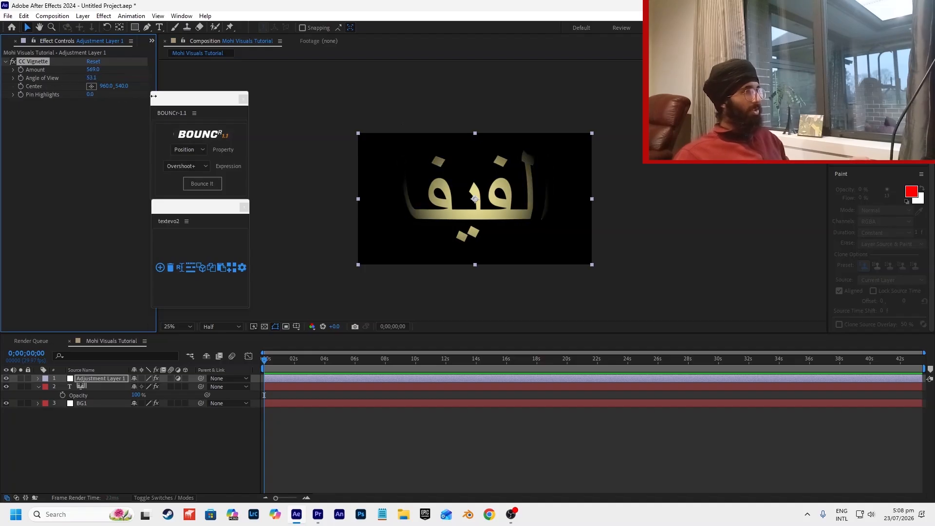
{"action": "left_click_drag", "start_coordinate": [143, 97], "coordinate": [53, 107]}
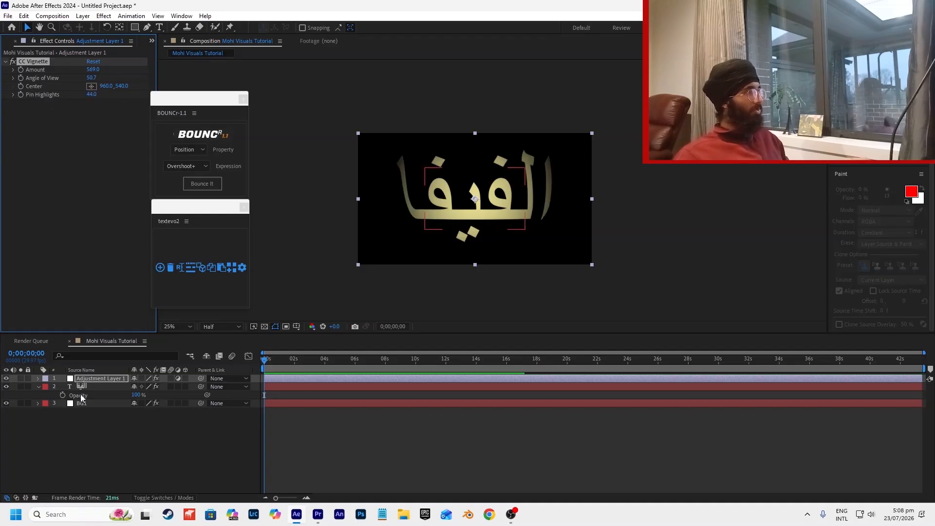
Lower the Arabic text layer's opacity to 24%.
{"action": "left_click", "coordinate": [96, 387]}
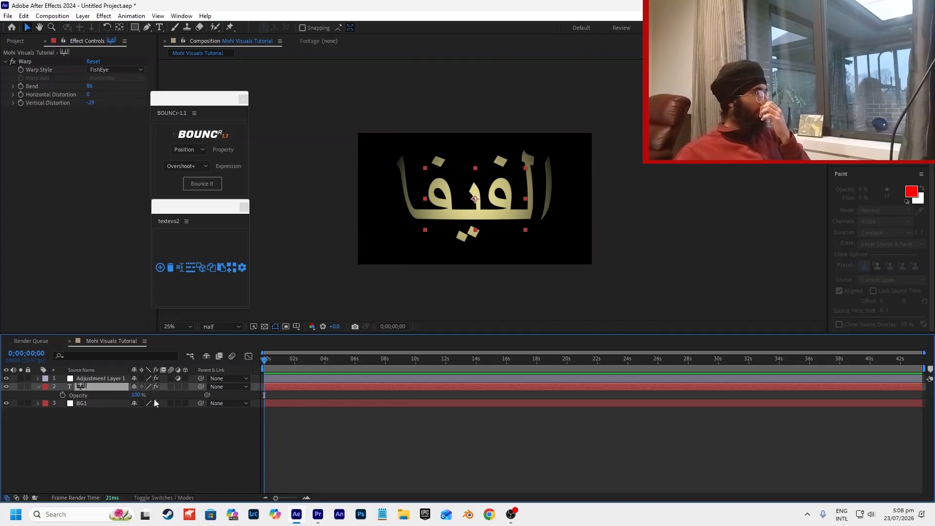
{"action": "left_click_drag", "start_coordinate": [137, 395], "coordinate": [119, 413]}
{"action": "left_click", "coordinate": [661, 270]}
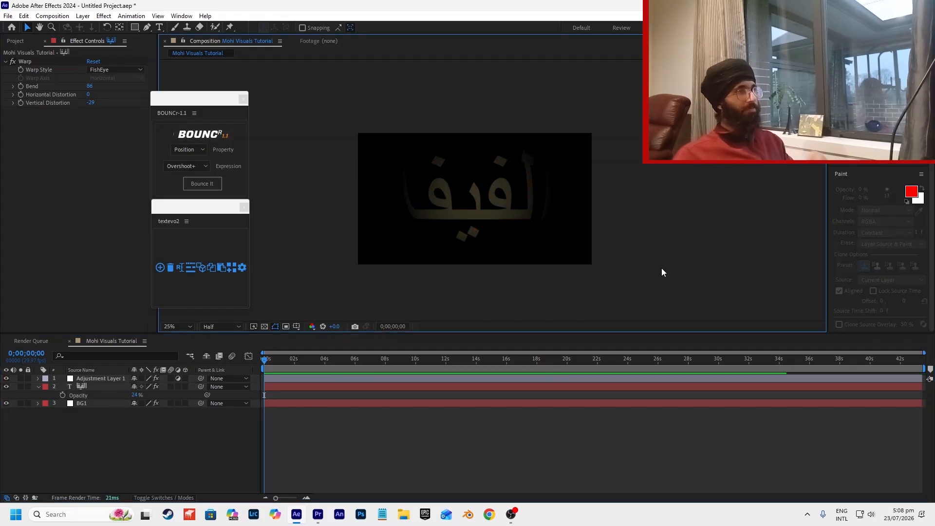
Find the Deep Glow effect and apply it to the Arabic text layer.
{"action": "scroll", "coordinate": [903, 185], "scroll_direction": "up", "scroll_amount": 5}
{"action": "left_click_drag", "start_coordinate": [867, 213], "coordinate": [816, 218]}
{"action": "type", "text": "deep"}
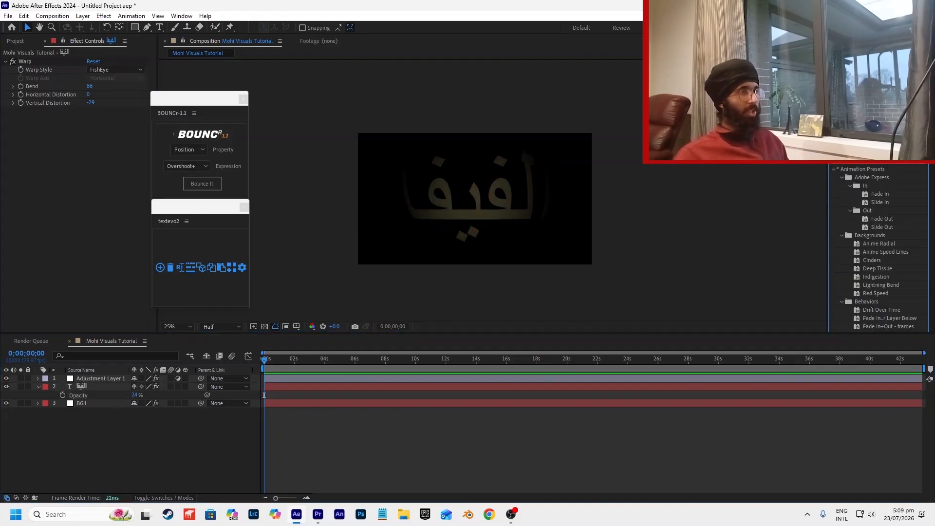
{"action": "left_click", "coordinate": [878, 203]}
{"action": "left_click_drag", "start_coordinate": [879, 204], "coordinate": [308, 386]}
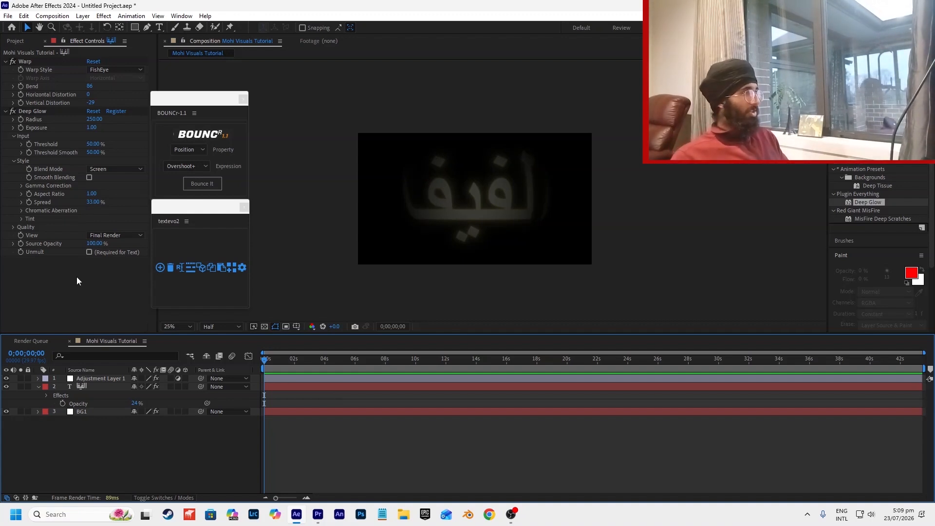
Enable Unmult in Deep Glow and set its radius to 237 and exposure to 0.95.
{"action": "left_click", "coordinate": [91, 254]}
{"action": "left_click", "coordinate": [89, 252]}
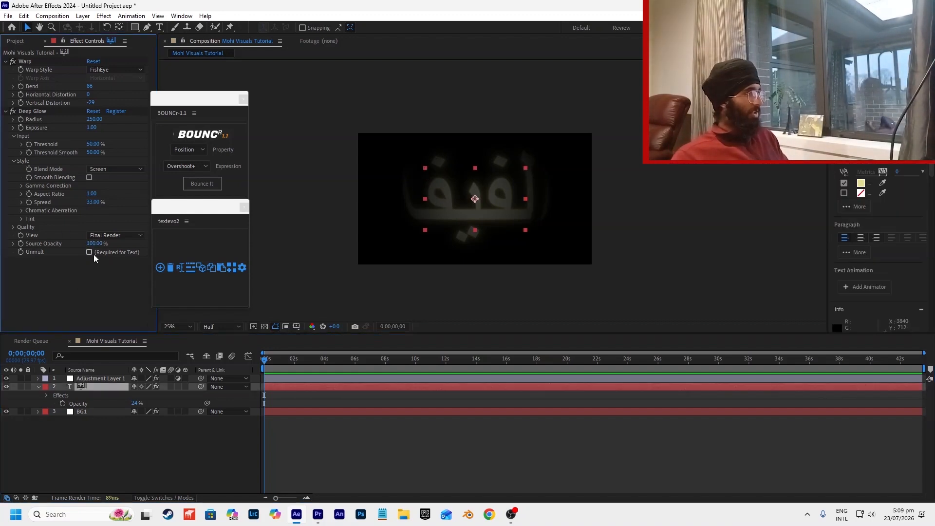
{"action": "mouse_move", "coordinate": [91, 128]}
{"action": "left_mouse_down"}
{"action": "mouse_move", "coordinate": [83, 132]}
{"action": "mouse_move", "coordinate": [101, 127]}
{"action": "mouse_move", "coordinate": [77, 123]}
{"action": "left_mouse_up"}
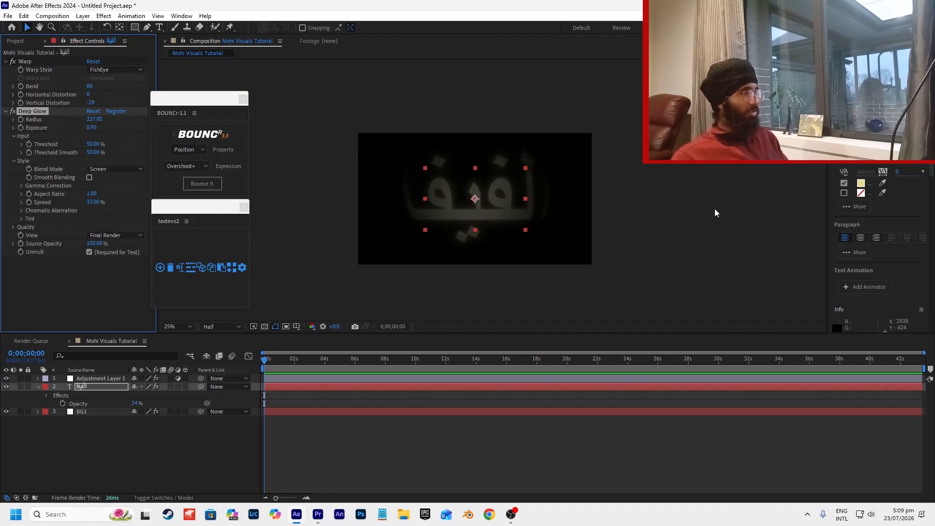
Compare the glowing title with the reference reel in Premiere Pro and return to After Effects.
{"action": "left_click", "coordinate": [554, 265]}
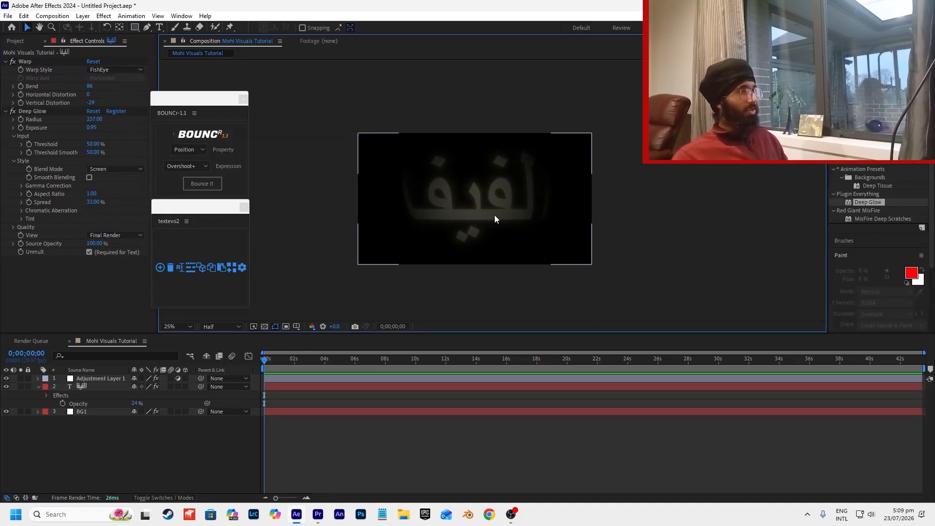
{"action": "key", "text": "alt+Tab"}
{"action": "key", "text": "alt+Tab"}
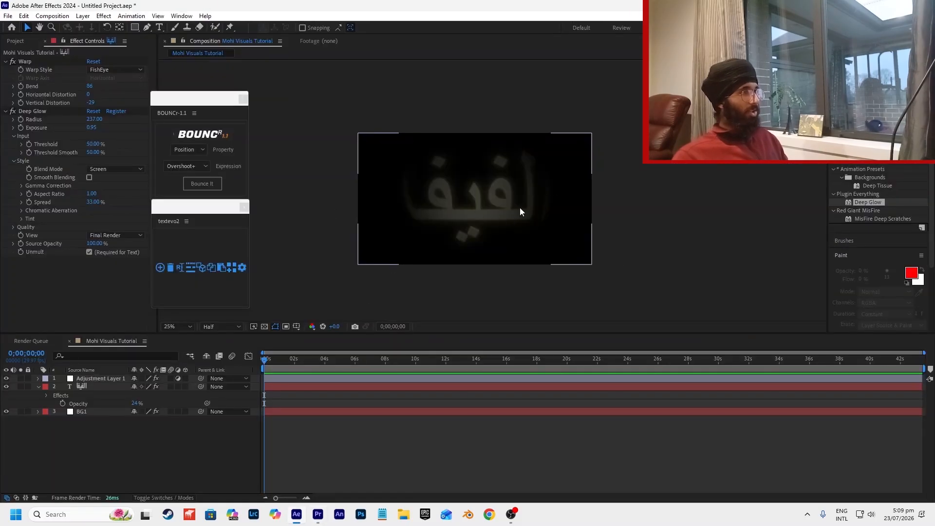
{"action": "key", "text": "alt+Tab"}
{"action": "key", "text": "alt+Tab"}
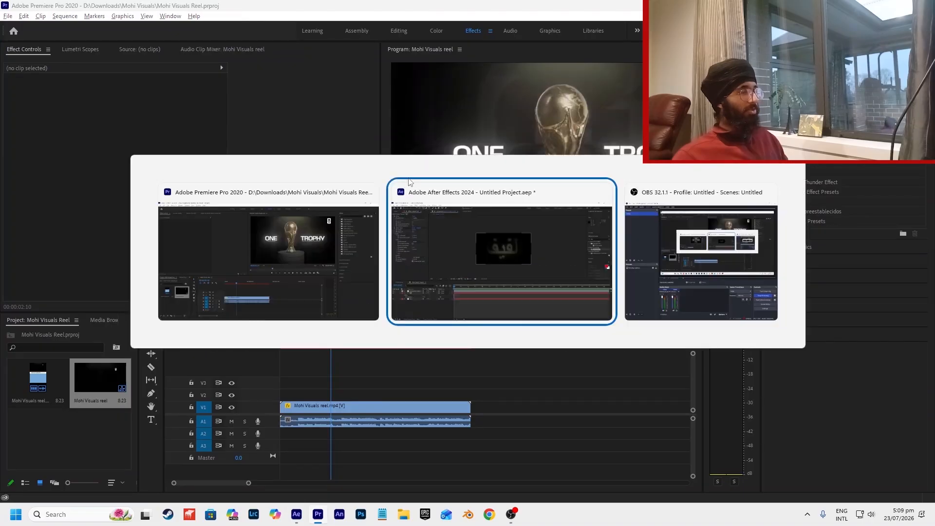
Collapse the expanded properties of all three layers in the timeline and deselect the layers.
{"action": "left_click", "coordinate": [81, 412]}
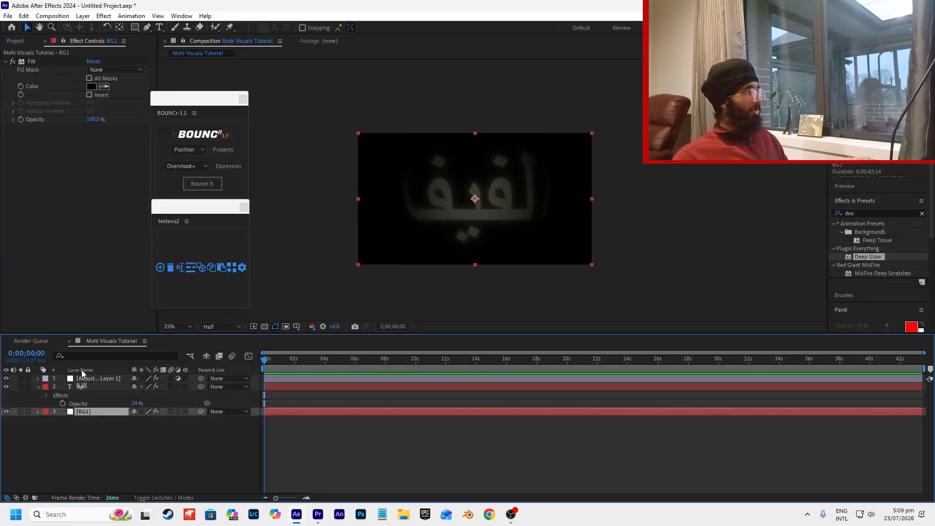
{"action": "left_click", "coordinate": [112, 379], "text": "shift"}
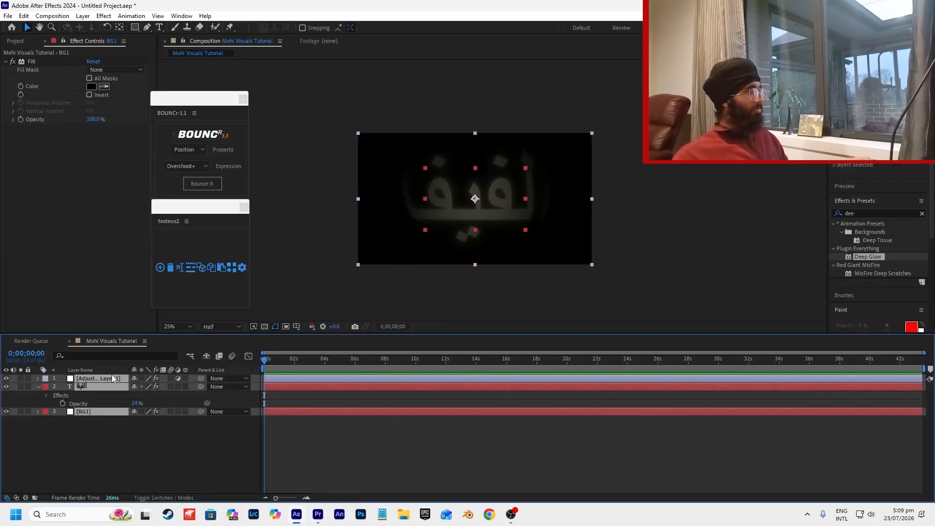
{"action": "left_click", "coordinate": [38, 378]}
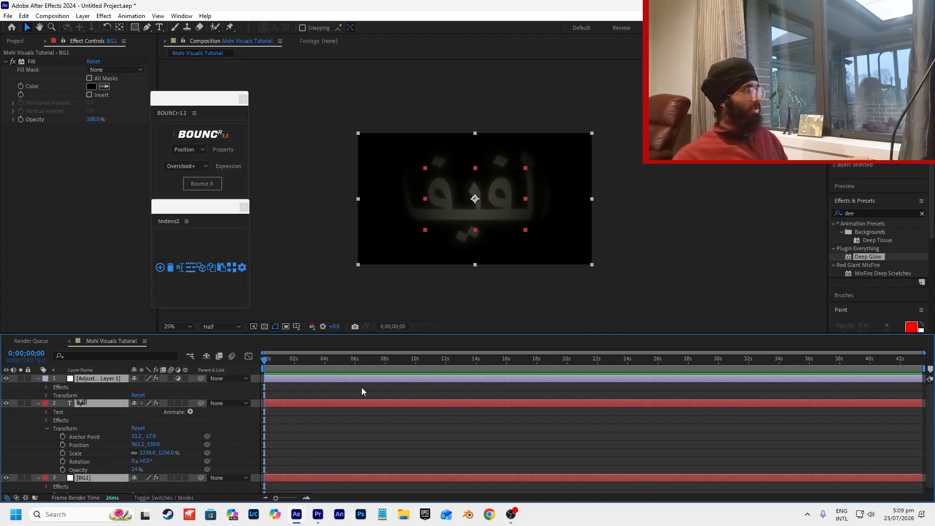
{"action": "left_click", "coordinate": [38, 379]}
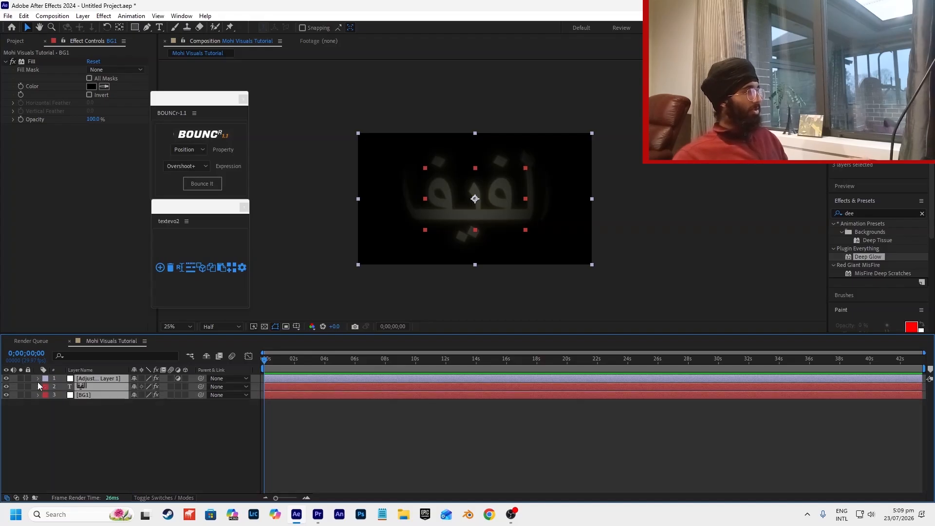
{"action": "left_click", "coordinate": [370, 406]}
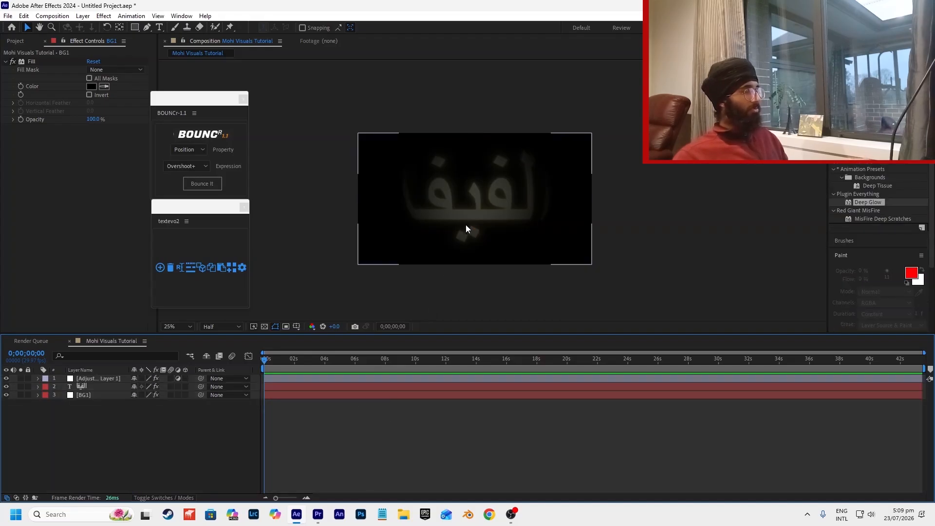
Save the project as Mohi Visuals Tutorial.aep in the Downloads folder.
{"action": "key", "text": "ctrl+s"}
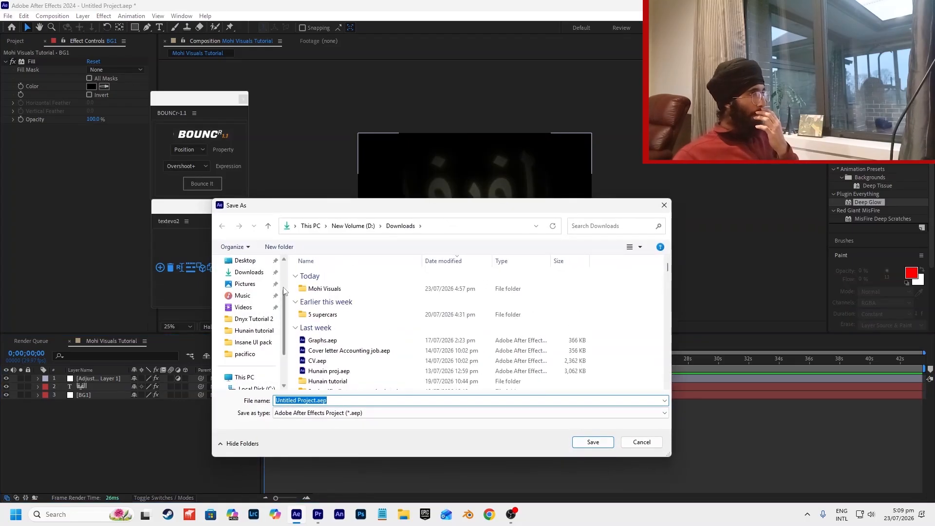
{"action": "left_click", "coordinate": [246, 272]}
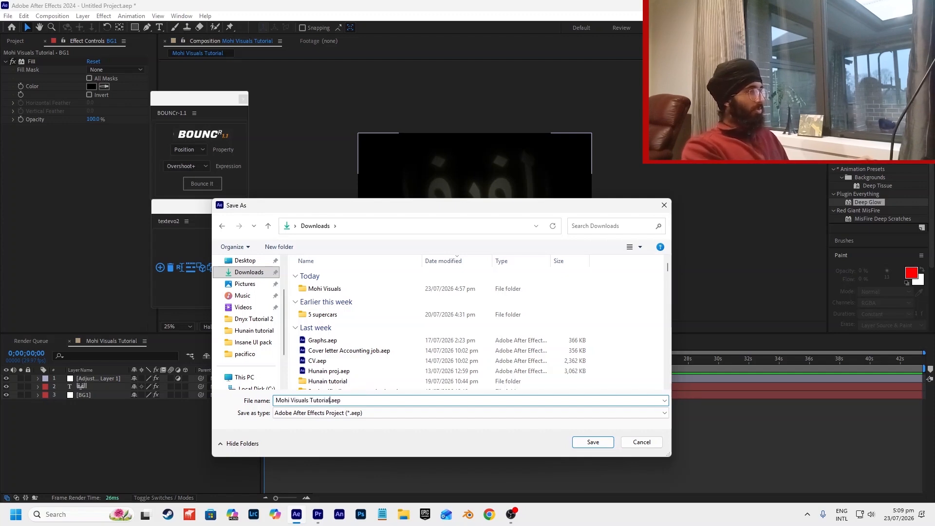
{"action": "key", "text": "Return"}
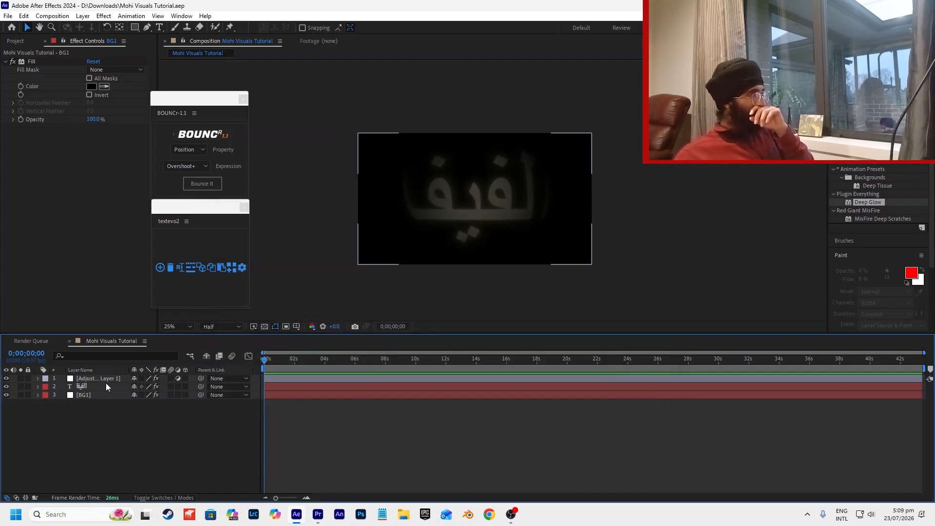
Rename the Mohi Visuals Tutorial composition as "BG for first scene".
{"action": "left_click", "coordinate": [16, 41]}
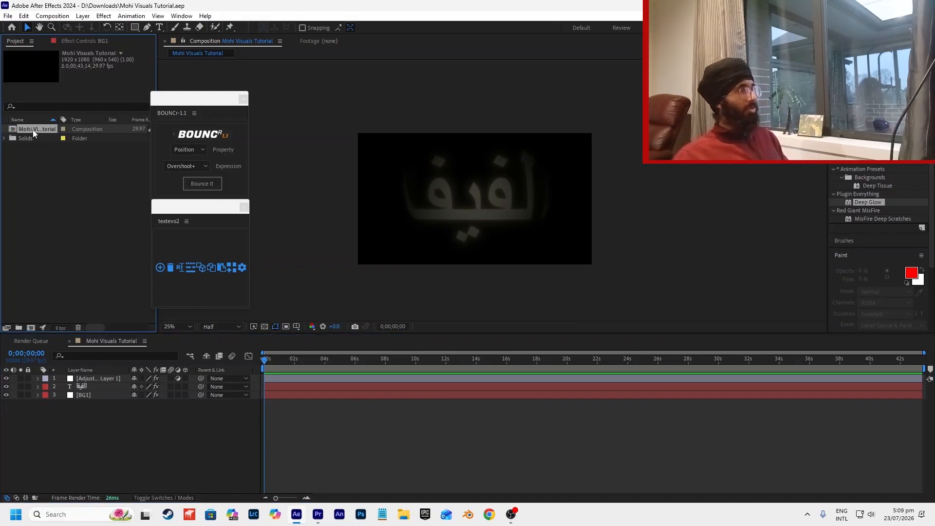
{"action": "type", "text": "BG"}
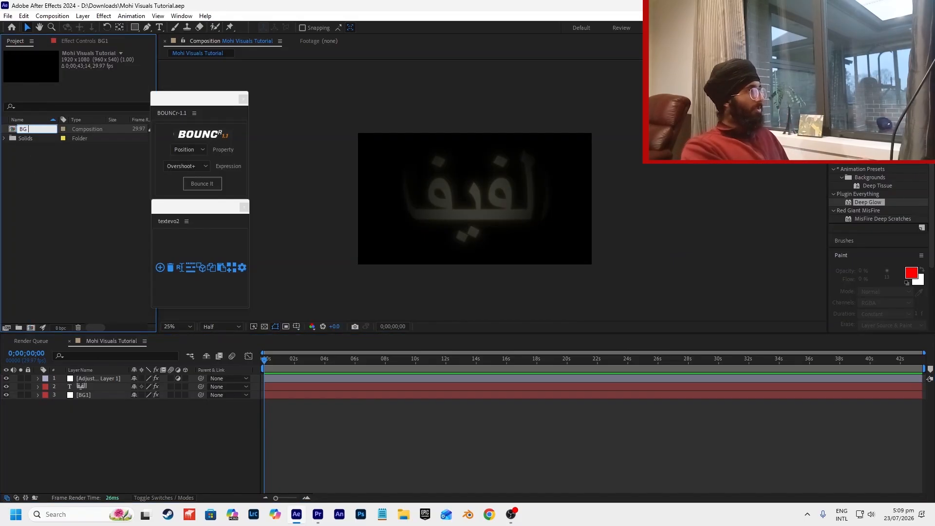
{"action": "type", "text": " for first scene"}
{"action": "key", "text": "Return"}
{"action": "left_click", "coordinate": [404, 425]}
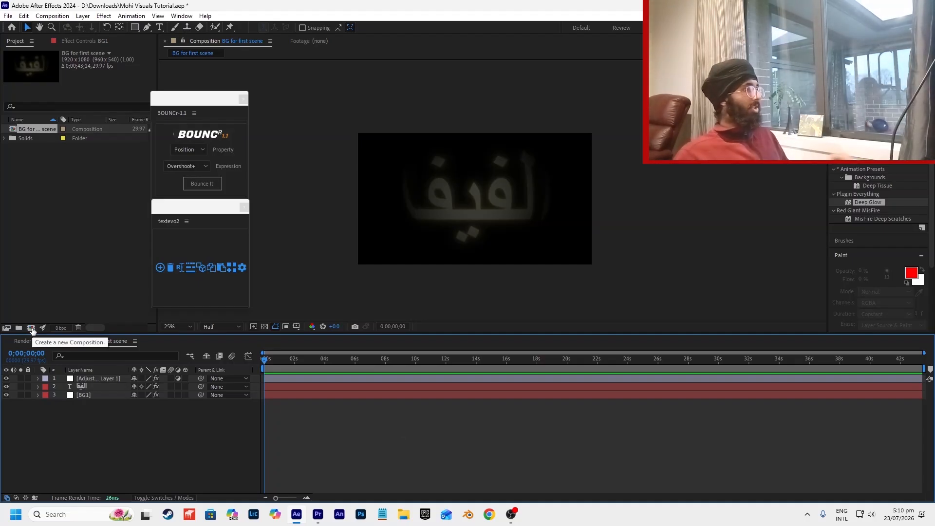
Create a new 1920x1080, 29.97 fps composition named "Front Scene for Scene 1".
{"action": "left_click", "coordinate": [31, 328]}
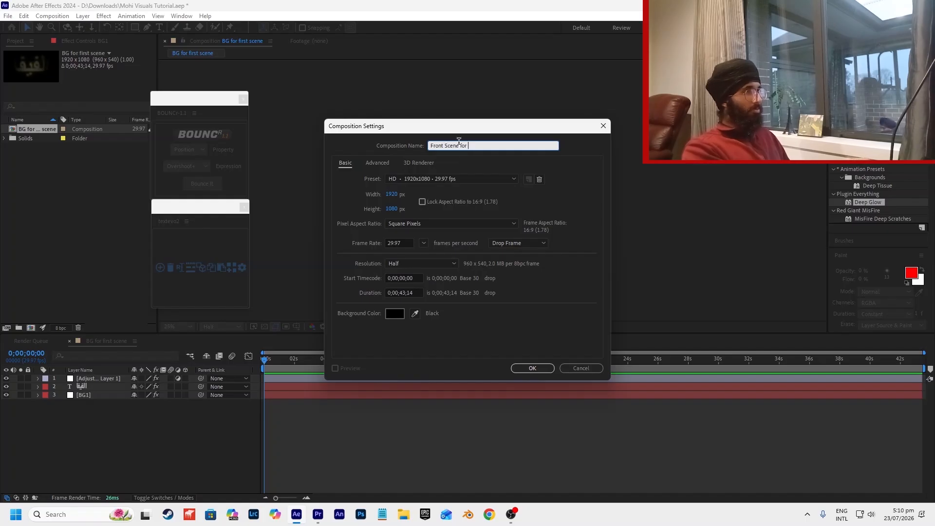
{"action": "type", "text": "Front Scene for Scene 1"}
{"action": "key", "text": "Return"}
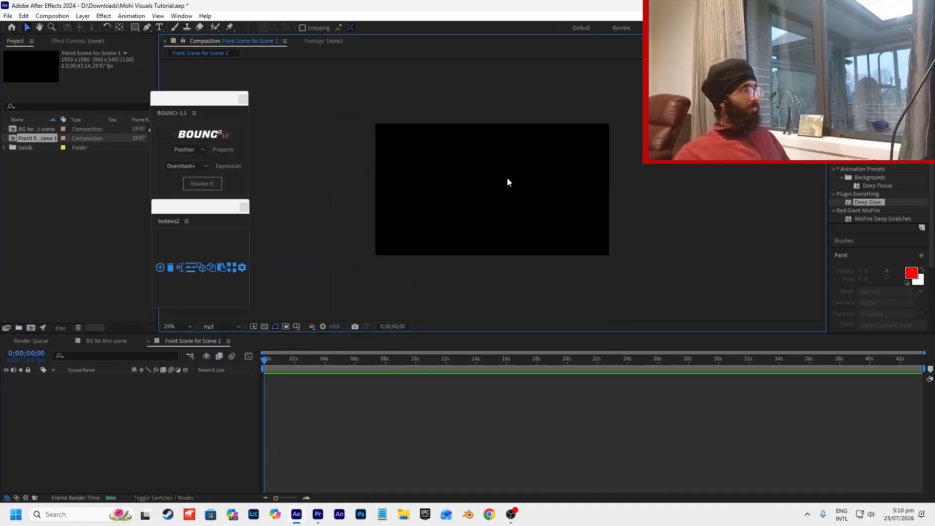
Switch to Premiere Pro and view the reference reel's frame at 00:00:01:05.
{"action": "key", "text": "alt+Tab"}
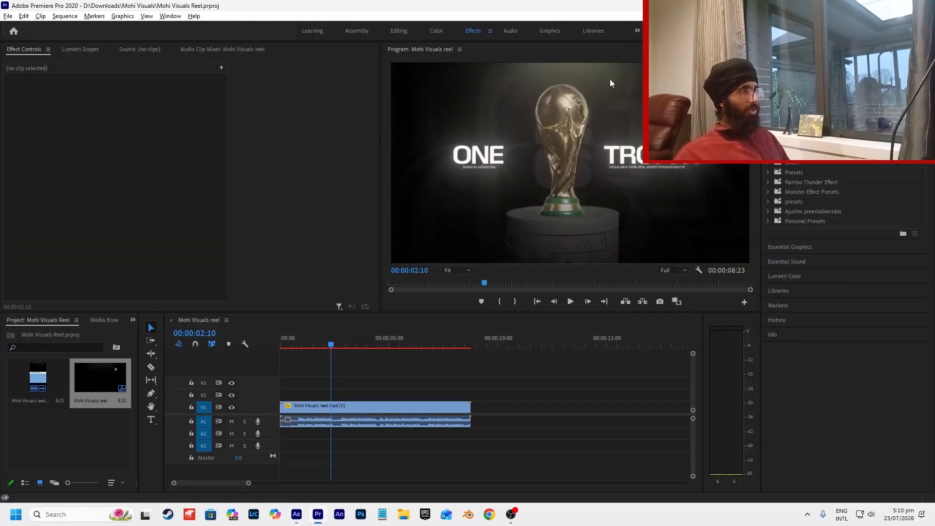
{"action": "left_click_drag", "start_coordinate": [322, 351], "coordinate": [305, 374]}
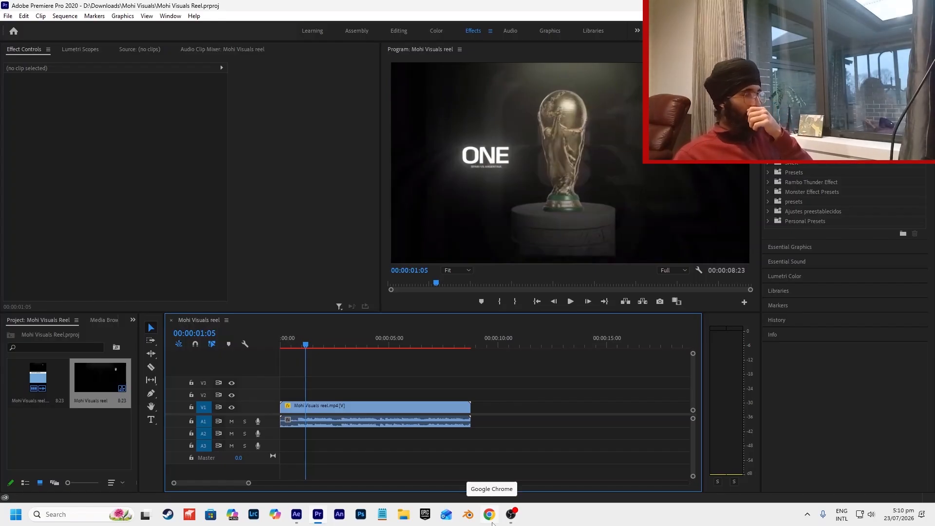
Open Sketchfab in Google Chrome and search its 3D models for "world cup trophy".
{"action": "left_click", "coordinate": [489, 516]}
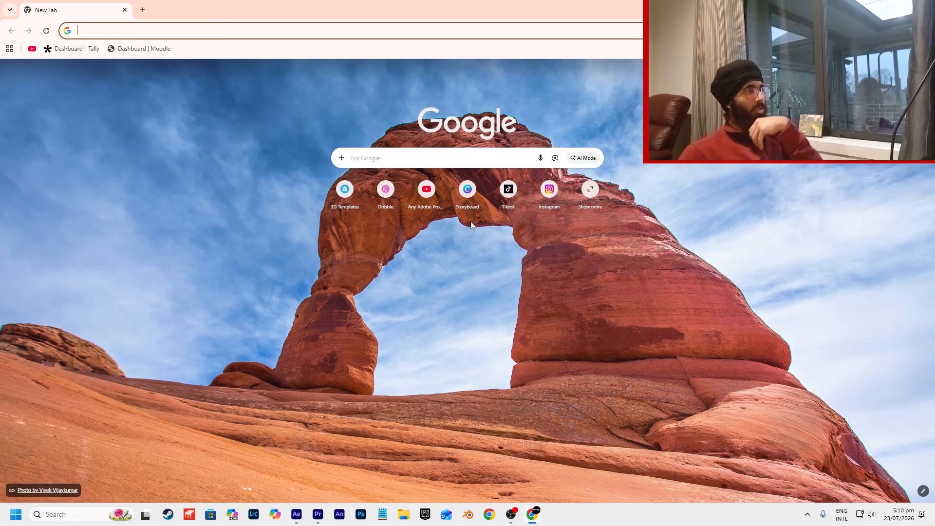
{"action": "left_click", "coordinate": [347, 209]}
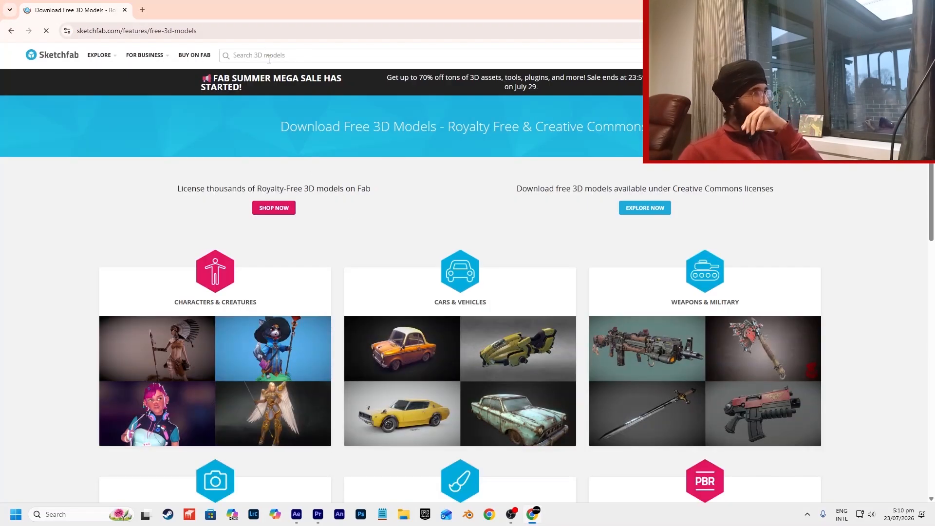
{"action": "left_click", "coordinate": [269, 57]}
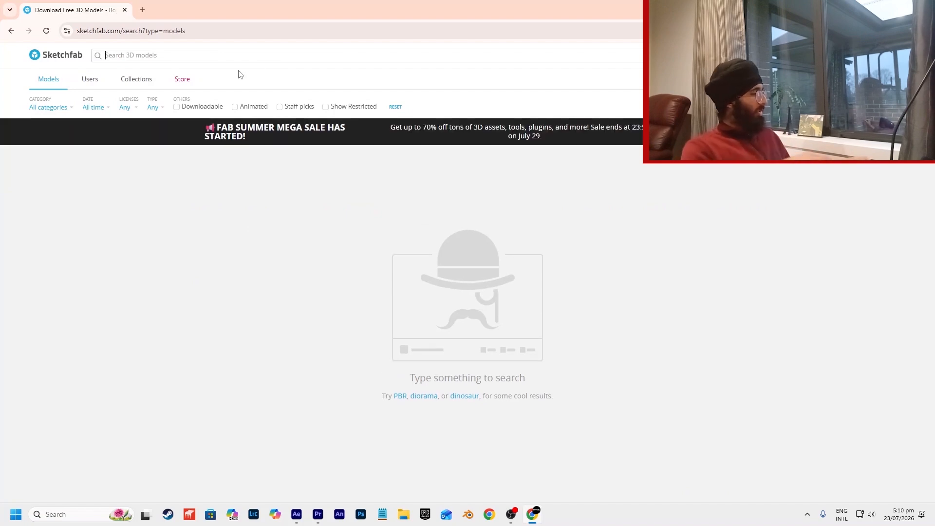
{"action": "type", "text": "world cup t"}
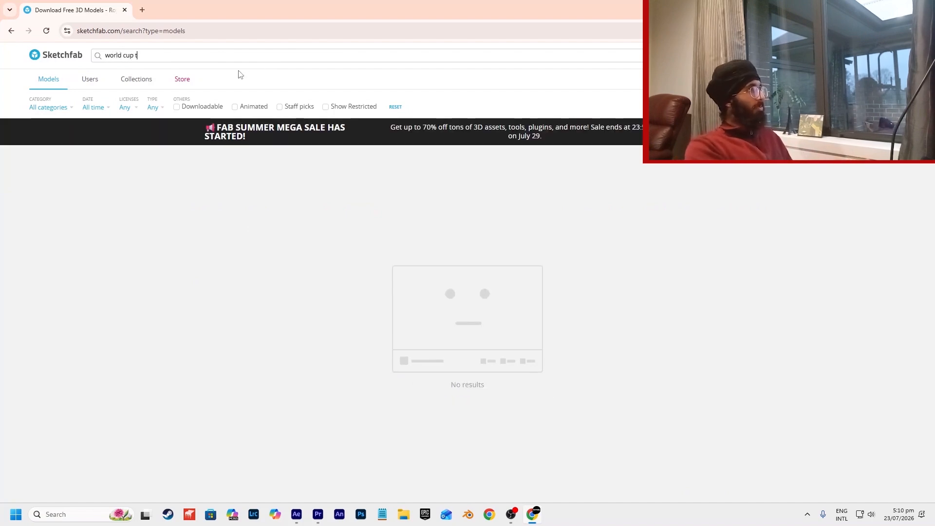
{"action": "type", "text": "rophy"}
{"action": "key", "text": "Return"}
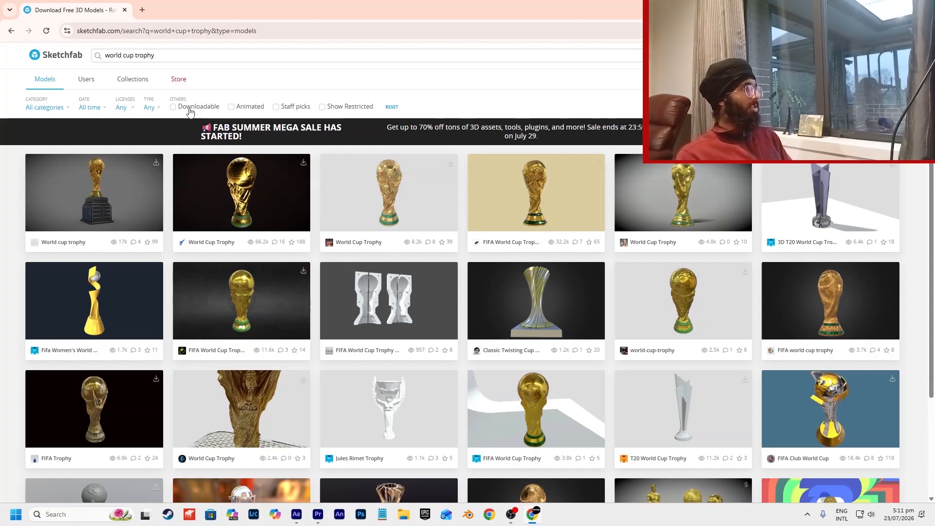
Filter the trophy results to downloadable models, excluding the Standard and Editorial licenses, and browse the matches.
{"action": "left_click", "coordinate": [173, 107]}
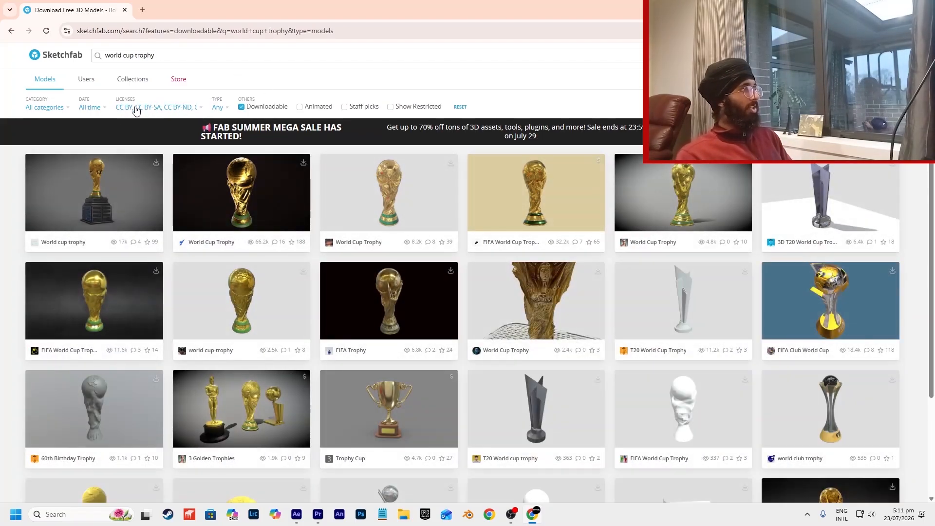
{"action": "left_click", "coordinate": [132, 109]}
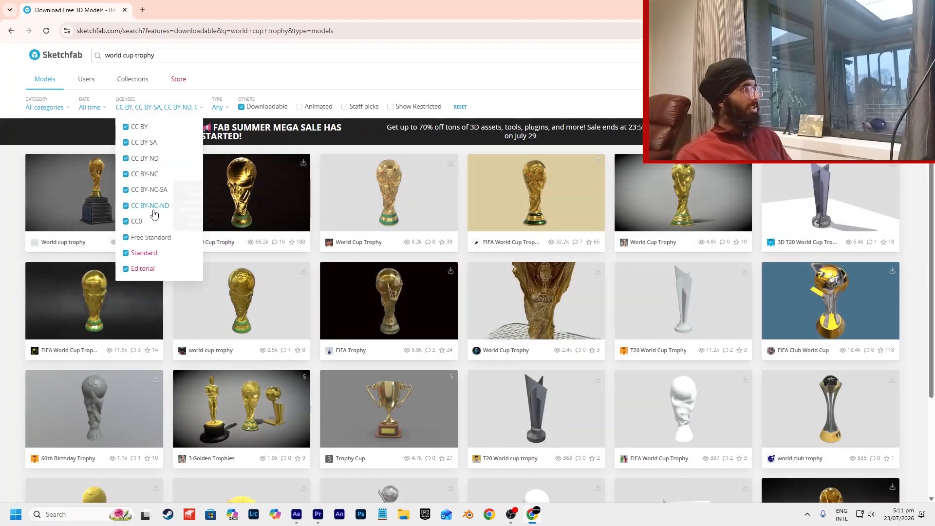
{"action": "left_click", "coordinate": [144, 253]}
{"action": "left_click", "coordinate": [142, 269]}
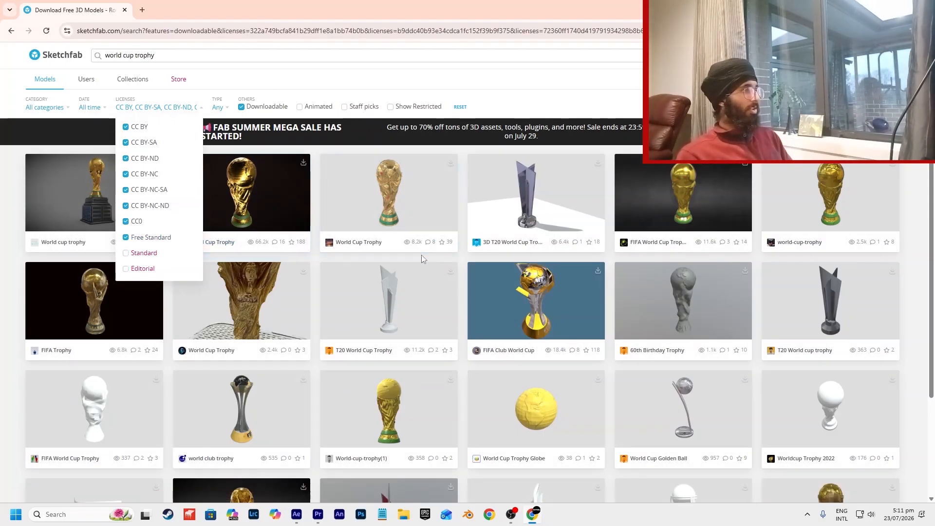
{"action": "left_click", "coordinate": [421, 259]}
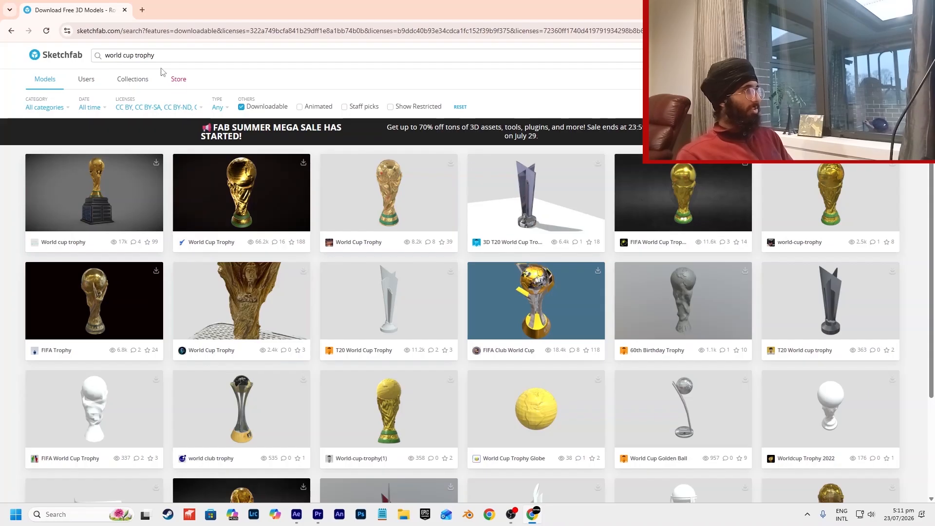
{"action": "left_click", "coordinate": [197, 107]}
{"action": "left_click", "coordinate": [348, 259]}
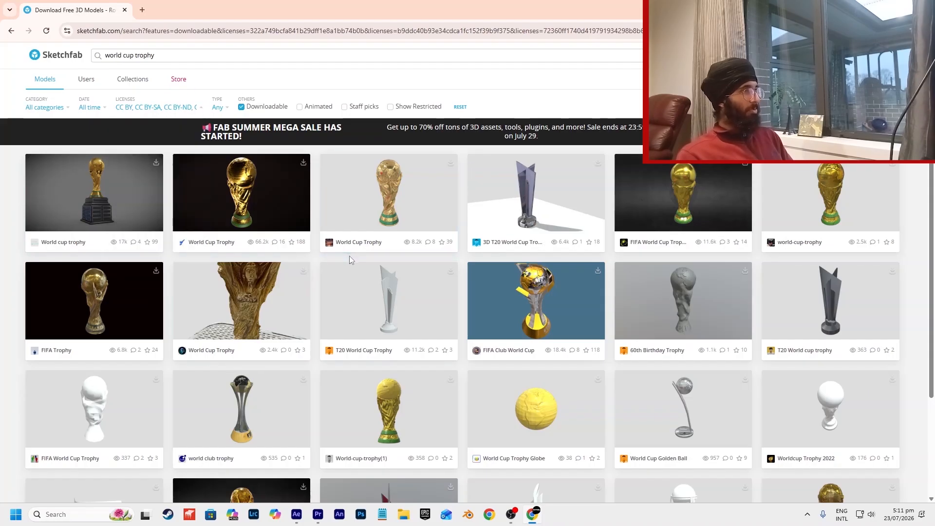
{"action": "scroll", "coordinate": [542, 220], "scroll_direction": "down", "scroll_amount": 1}
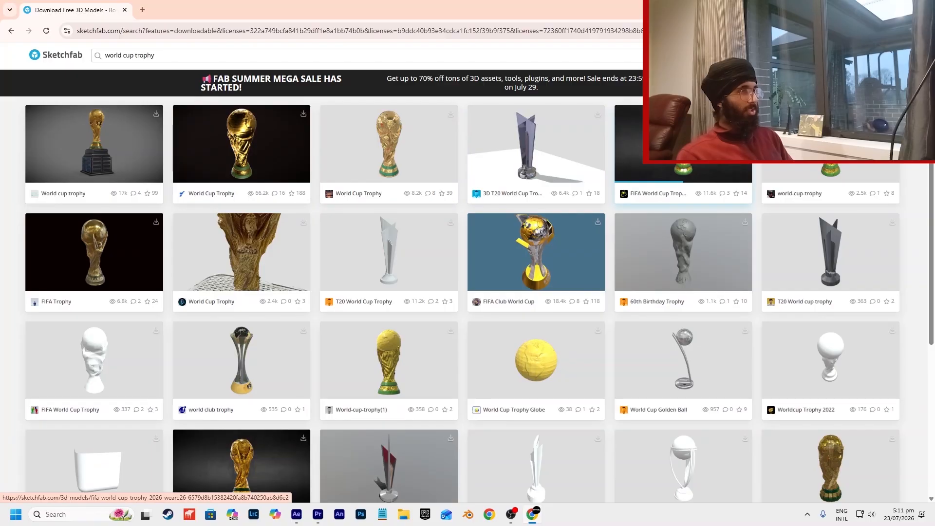
Open the FIFA World Cup Trophy 2026 (#WeAre26) model, download its glTF version, and return to the search results.
{"action": "left_click", "coordinate": [683, 173]}
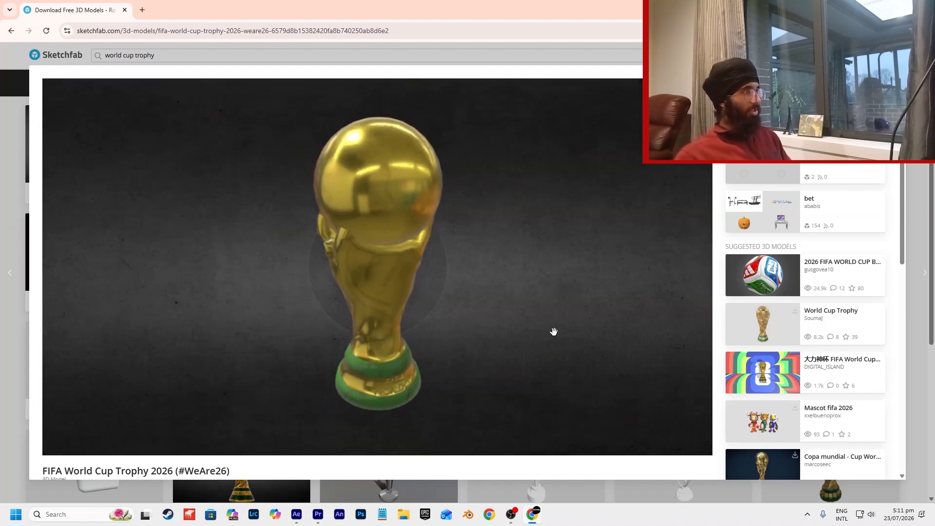
{"action": "scroll", "coordinate": [795, 346], "scroll_direction": "down", "scroll_amount": 1}
{"action": "scroll", "coordinate": [795, 345], "scroll_direction": "up", "scroll_amount": 1}
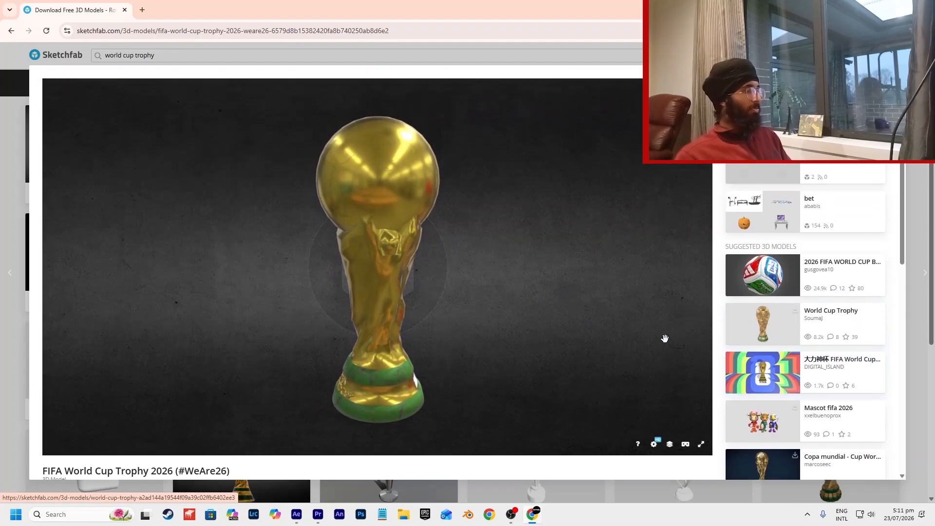
{"action": "scroll", "coordinate": [731, 298], "scroll_direction": "down", "scroll_amount": 3}
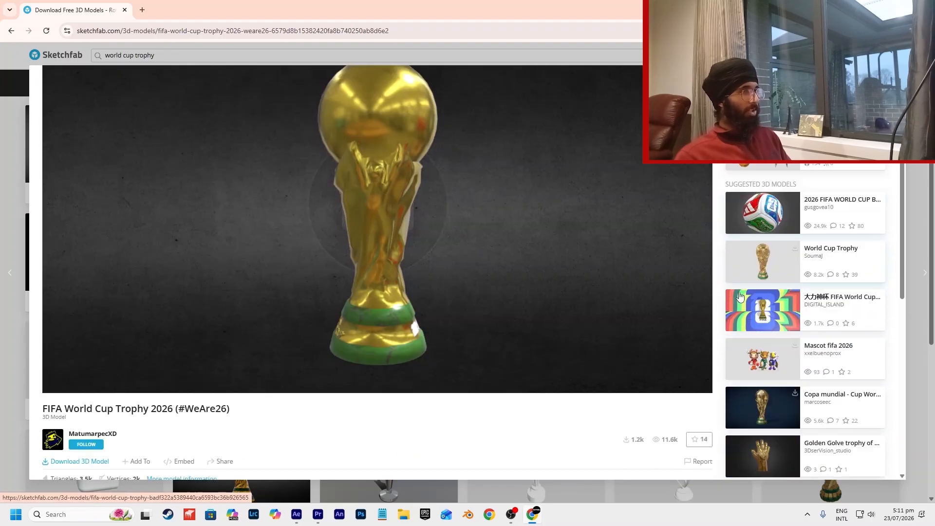
{"action": "left_click", "coordinate": [85, 328]}
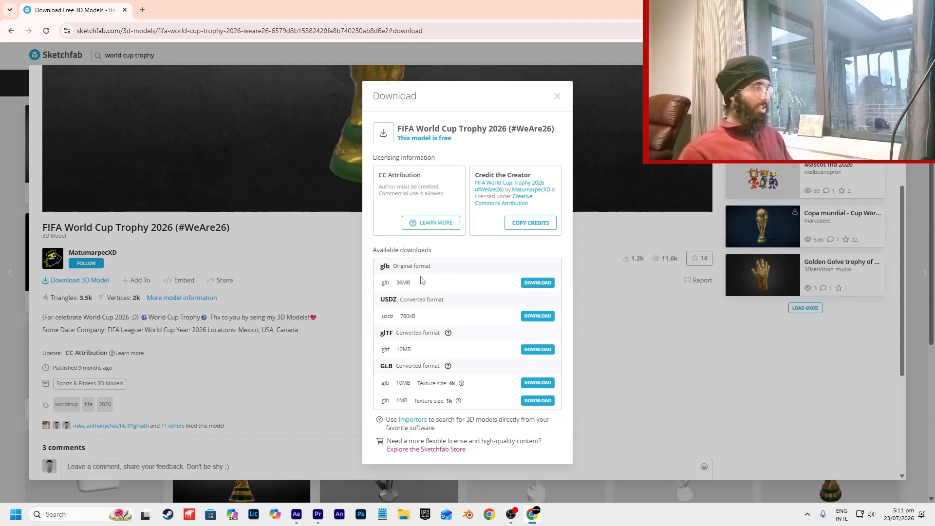
{"action": "left_click_drag", "start_coordinate": [380, 334], "coordinate": [396, 335]}
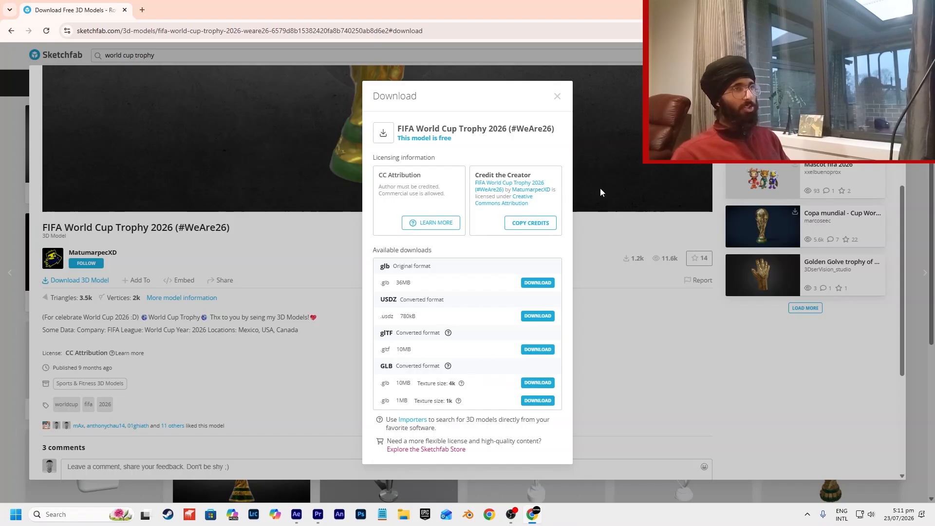
{"action": "left_click", "coordinate": [735, 330]}
{"action": "scroll", "coordinate": [735, 330], "scroll_direction": "up", "scroll_amount": 5}
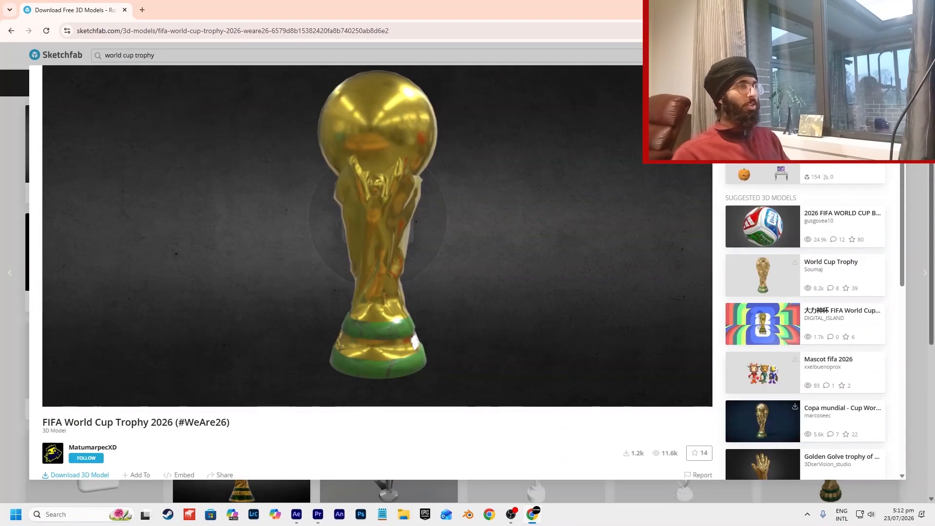
{"action": "key", "text": "alt+Left"}
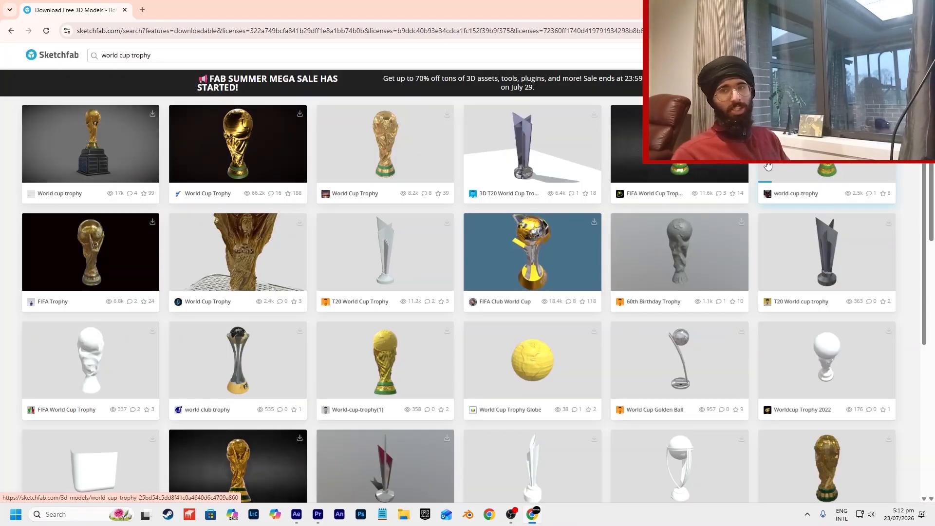
Close the browser and extract fifa_world_cup_trophy_2026_weare26.zip within the Downloads folder.
{"action": "left_click", "coordinate": [888, 31]}
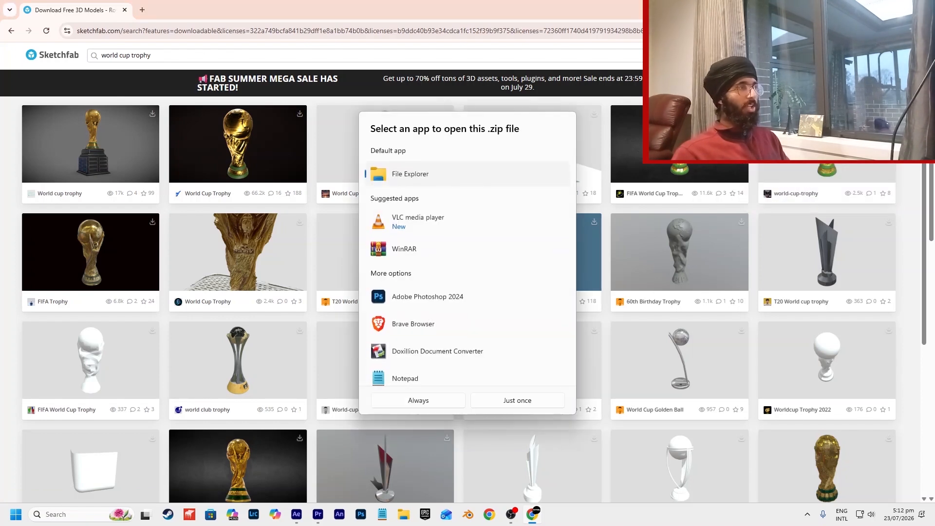
{"action": "key", "text": "Escape"}
{"action": "left_click", "coordinate": [923, 7]}
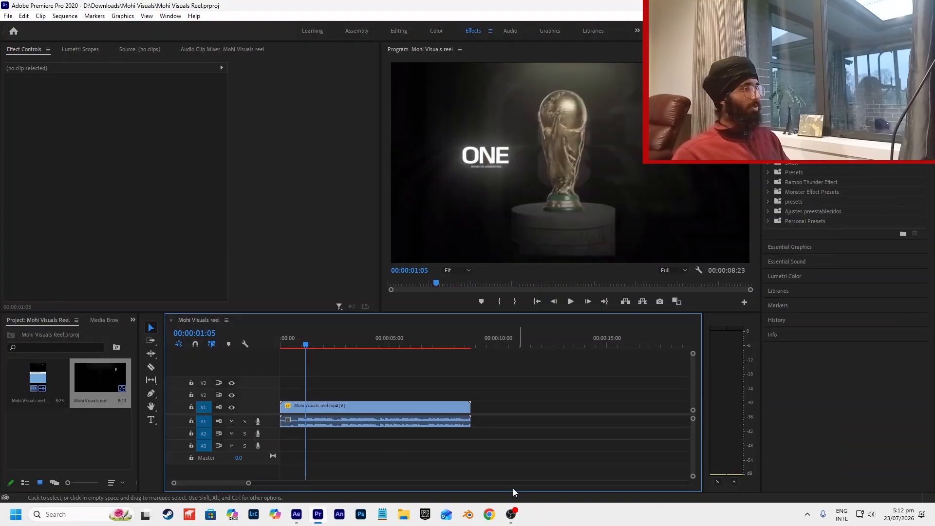
{"action": "left_click", "coordinate": [403, 514]}
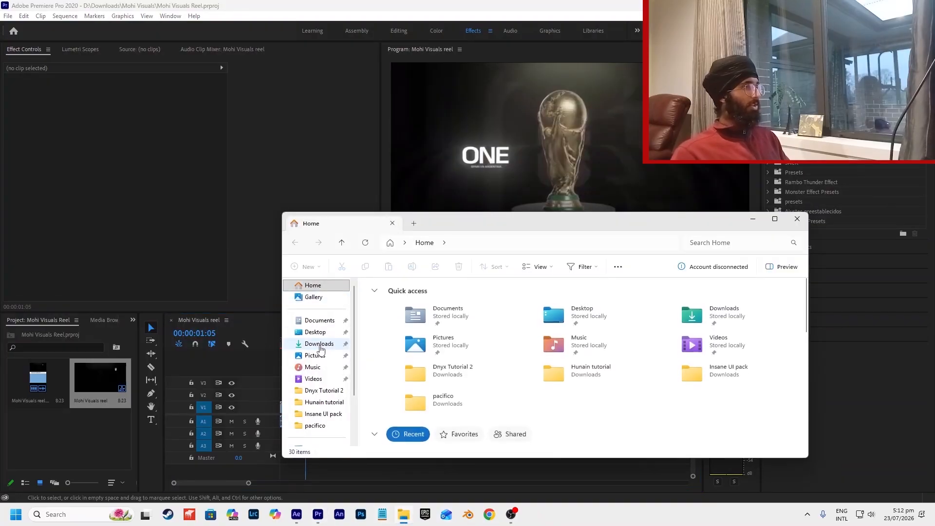
{"action": "left_click", "coordinate": [319, 343]}
{"action": "left_click", "coordinate": [409, 312]}
{"action": "right_click", "coordinate": [409, 318]}
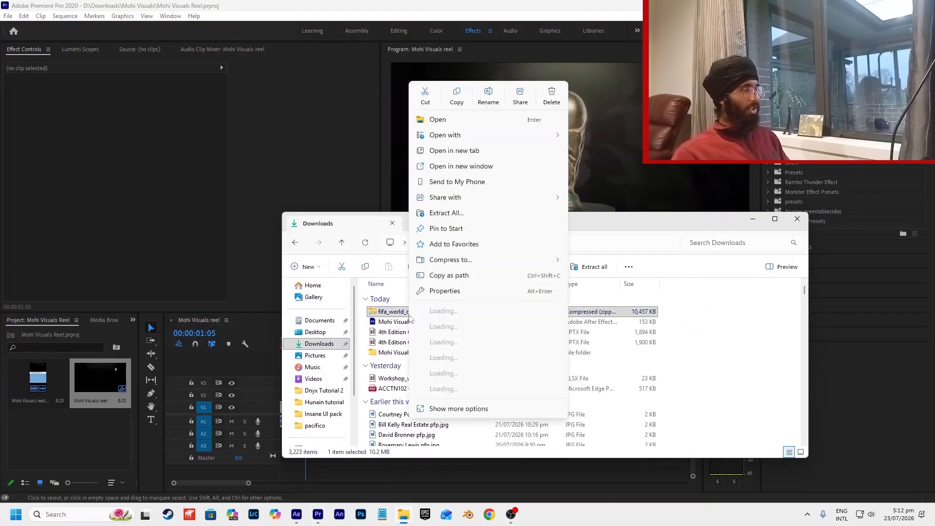
{"action": "left_click", "coordinate": [447, 213]}
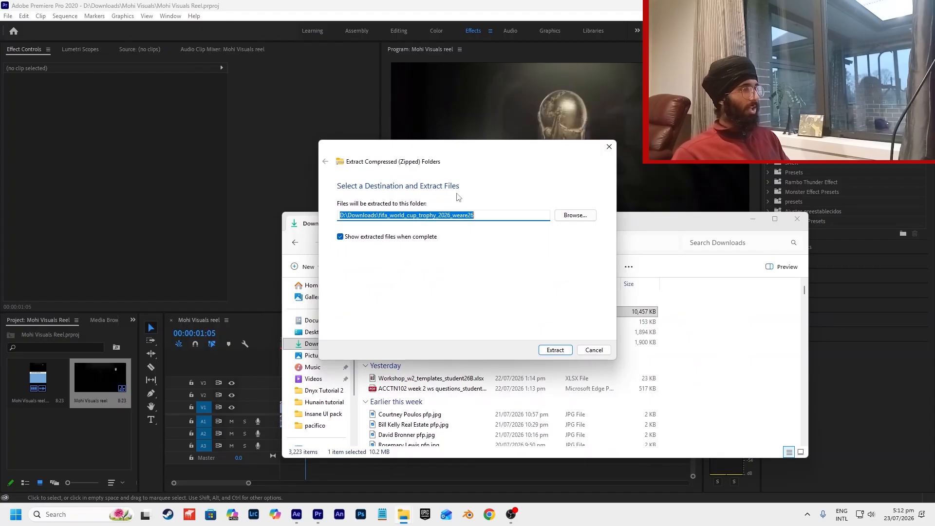
{"action": "left_click", "coordinate": [556, 350]}
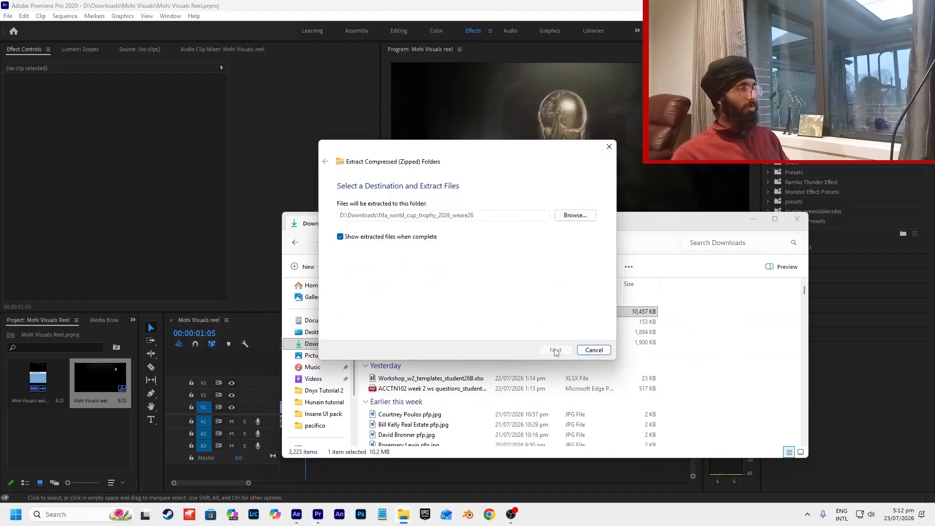
{"action": "left_click", "coordinate": [810, 231]}
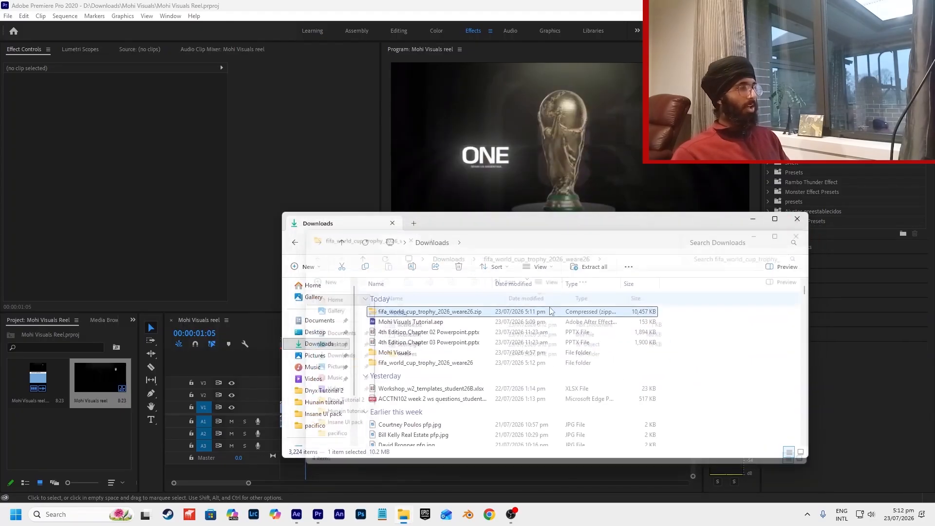
Rename the extracted folder to "Fifa world cup trophy" and open it to select scene.gltf.
{"action": "left_click", "coordinate": [441, 362]}
{"action": "left_click", "coordinate": [412, 267]}
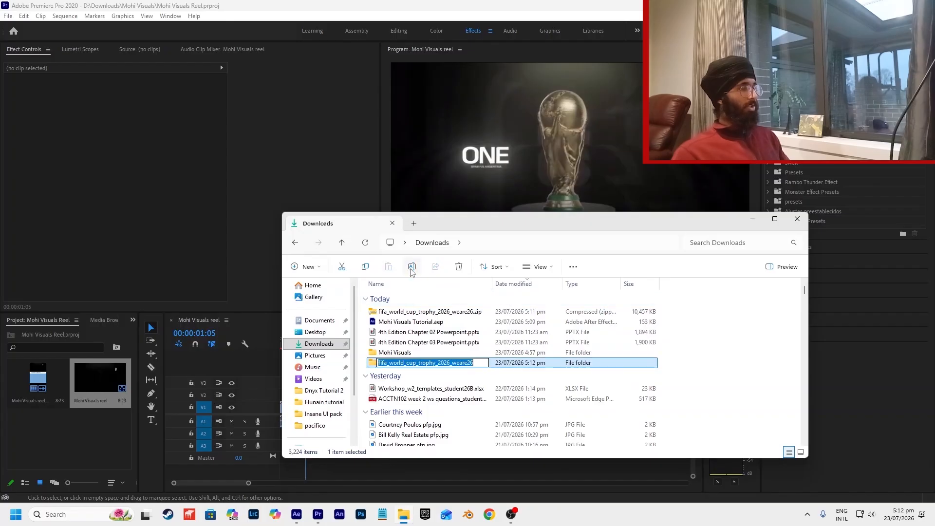
{"action": "type", "text": "Fifa world cu"}
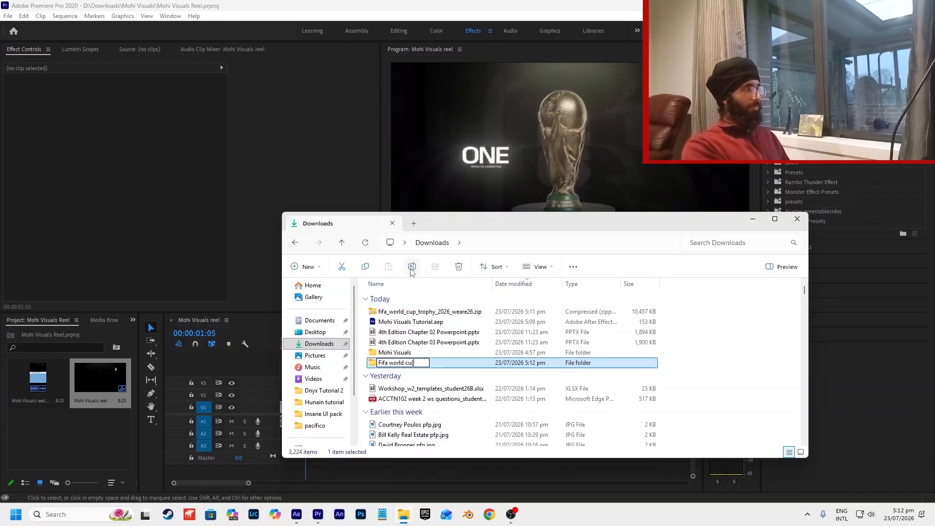
{"action": "type", "text": "p trophy"}
{"action": "left_click", "coordinate": [482, 364]}
{"action": "double_click", "coordinate": [482, 365]}
{"action": "left_click", "coordinate": [414, 331]}
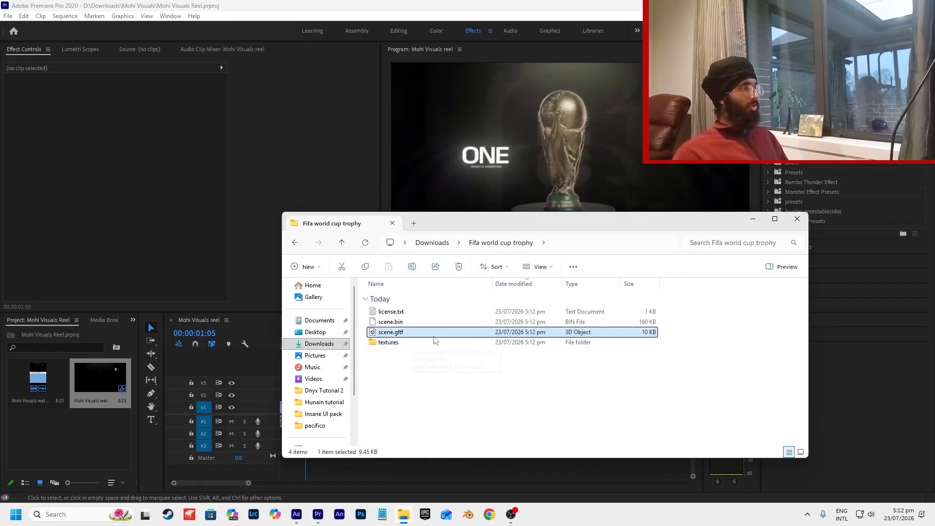
Switch to After Effects and add scene.gltf to the Front Scene for Scene 1 composition.
{"action": "left_click", "coordinate": [420, 463]}
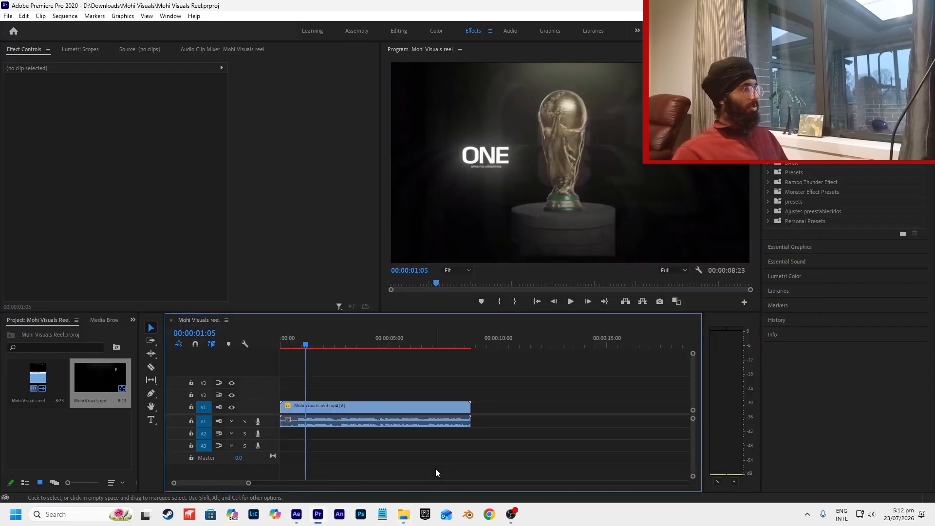
{"action": "key", "text": "Home"}
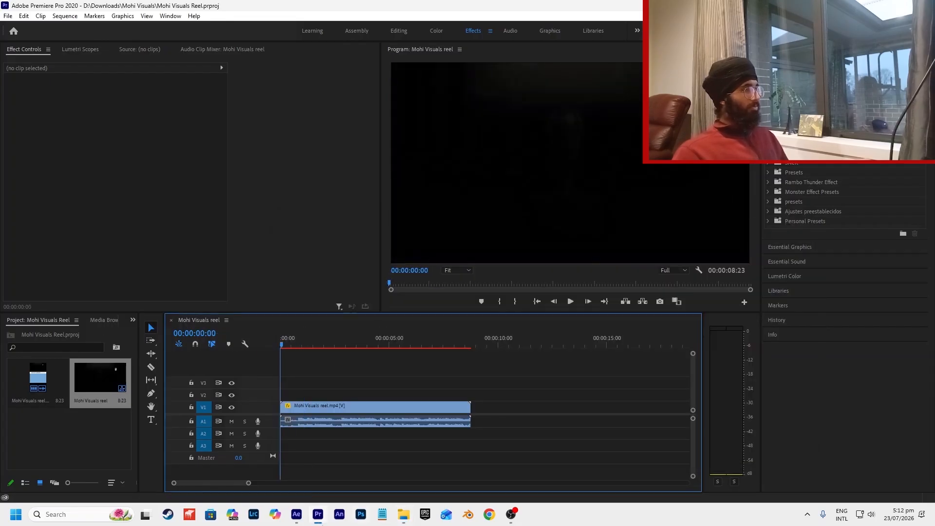
{"action": "left_click", "coordinate": [304, 515]}
{"action": "left_click", "coordinate": [403, 514]}
{"action": "left_click_drag", "start_coordinate": [393, 332], "coordinate": [263, 414]}
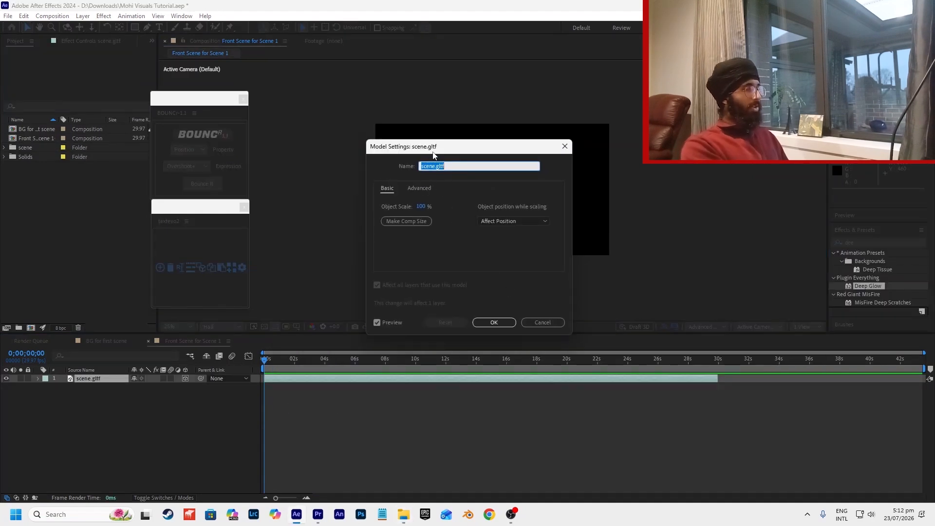
Name the model "Trophy fifa" in its model settings, check the Basic and Advanced options, and accept them.
{"action": "type", "text": "Trophy fifa"}
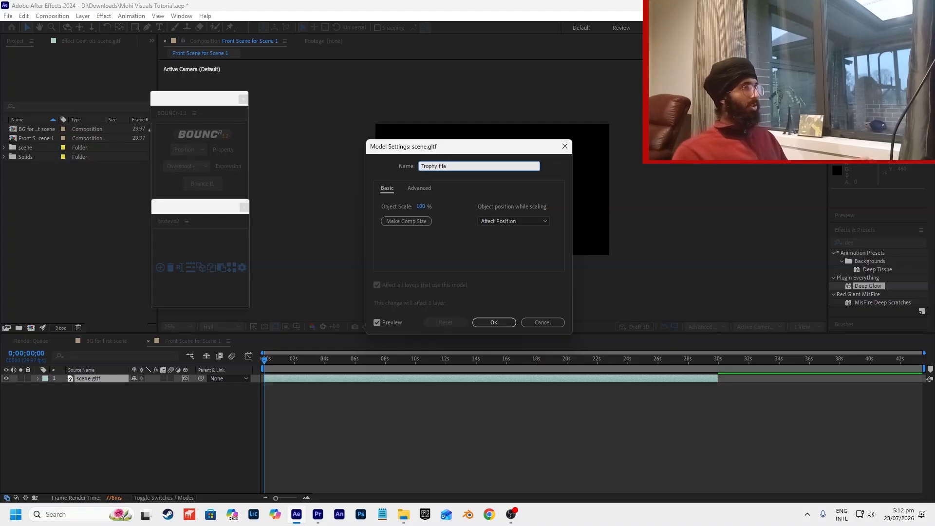
{"action": "left_click", "coordinate": [410, 229]}
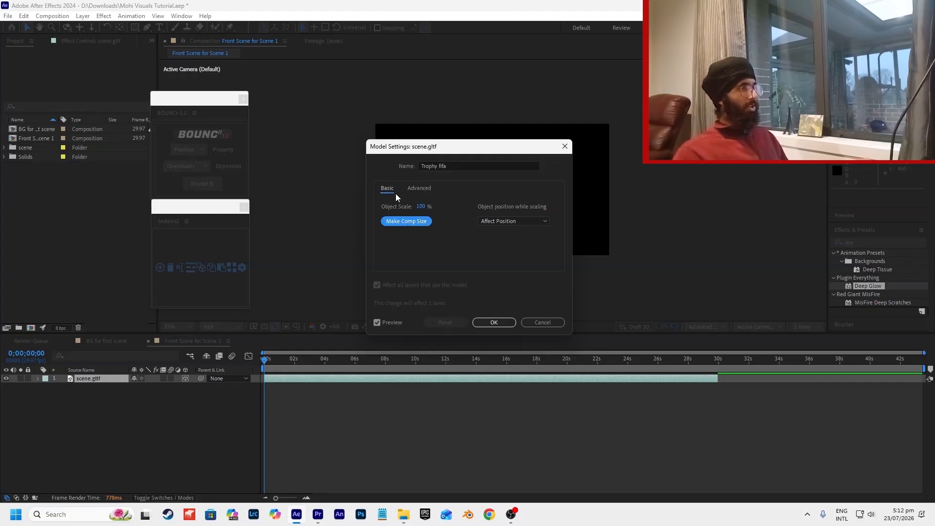
{"action": "left_click", "coordinate": [419, 189]}
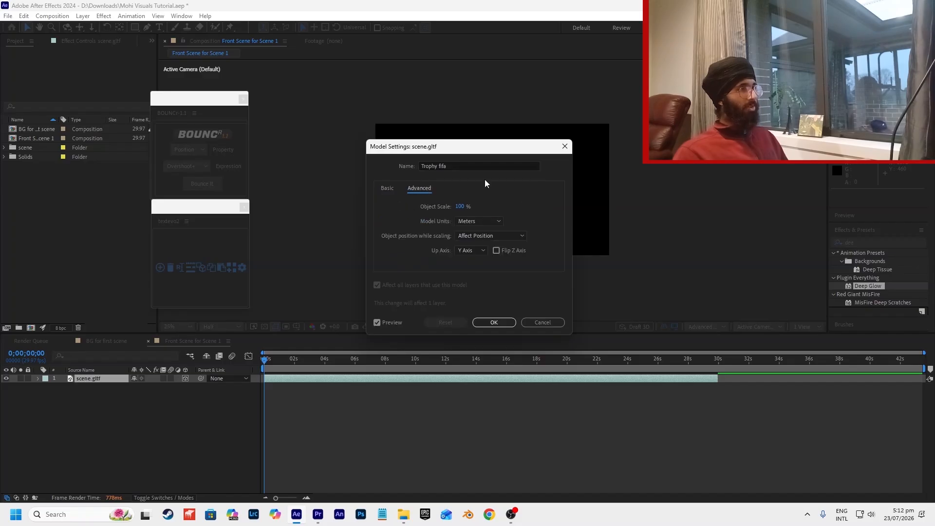
{"action": "left_click", "coordinate": [388, 189]}
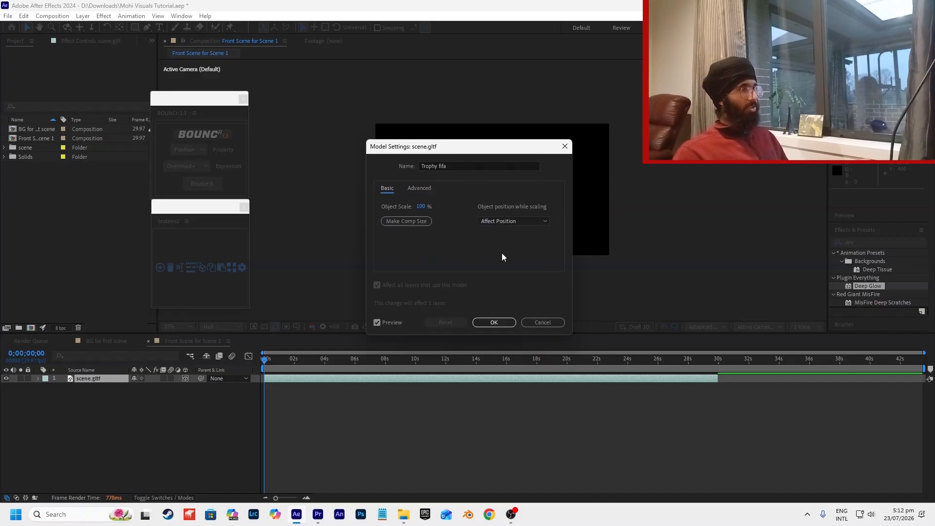
{"action": "left_click", "coordinate": [494, 323]}
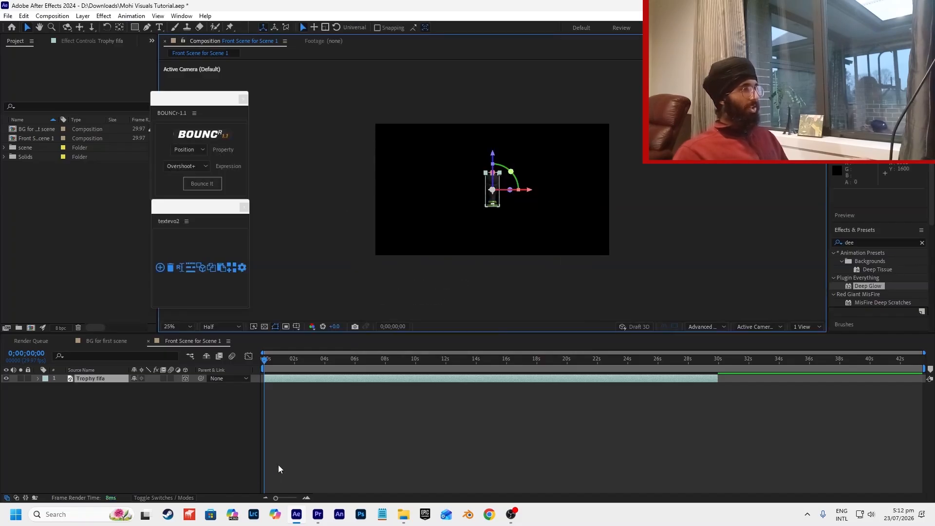
Scale up the Trophy fifa layer until the trophy fills most of the frame's height.
{"action": "left_click", "coordinate": [342, 379]}
{"action": "scroll", "coordinate": [482, 224], "scroll_direction": "up", "scroll_amount": 2}
{"action": "key", "text": "s"}
{"action": "left_click", "coordinate": [154, 389]}
{"action": "left_click_drag", "start_coordinate": [157, 391], "coordinate": [205, 403]}
Try rotating the trophy about its Z axis and undo the rotation.
{"action": "key", "text": "r"}
{"action": "key", "text": "ctrl+z"}
{"action": "key", "text": "ctrl+z"}
{"action": "left_click_drag", "start_coordinate": [144, 412], "coordinate": [347, 402]}
{"action": "key", "text": "ctrl+z"}
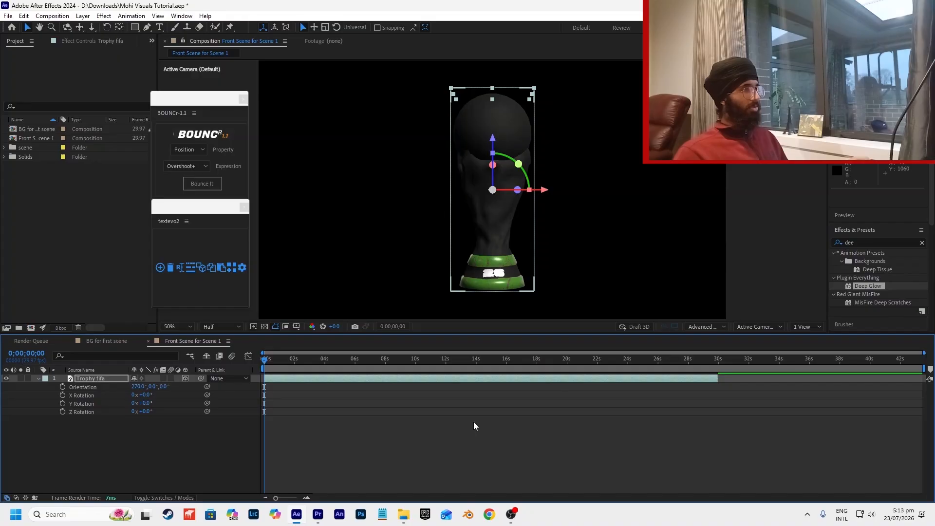
Preview scene.gltf in 3D Viewer to check the trophy's original materials, and close the viewer and folder window.
{"action": "left_click", "coordinate": [404, 515]}
{"action": "double_click", "coordinate": [392, 333]}
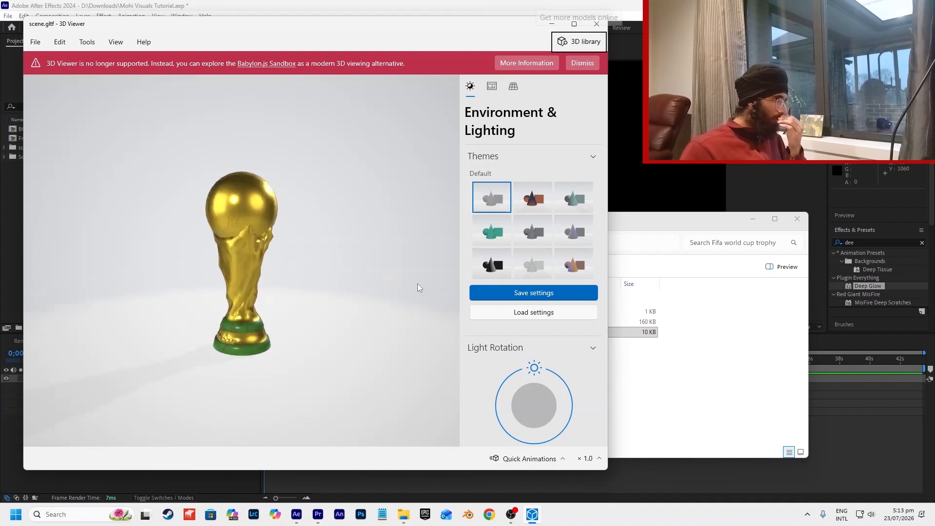
{"action": "left_click", "coordinate": [596, 24]}
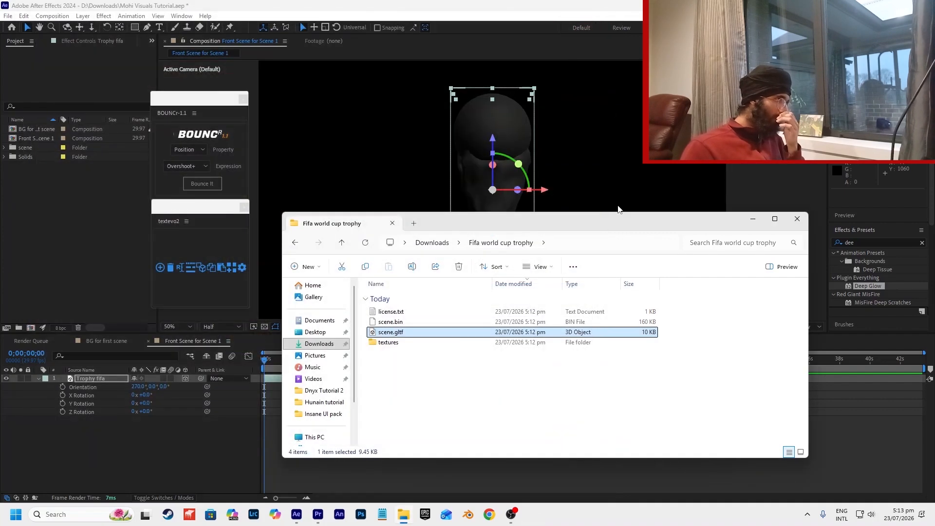
{"action": "left_click", "coordinate": [797, 218]}
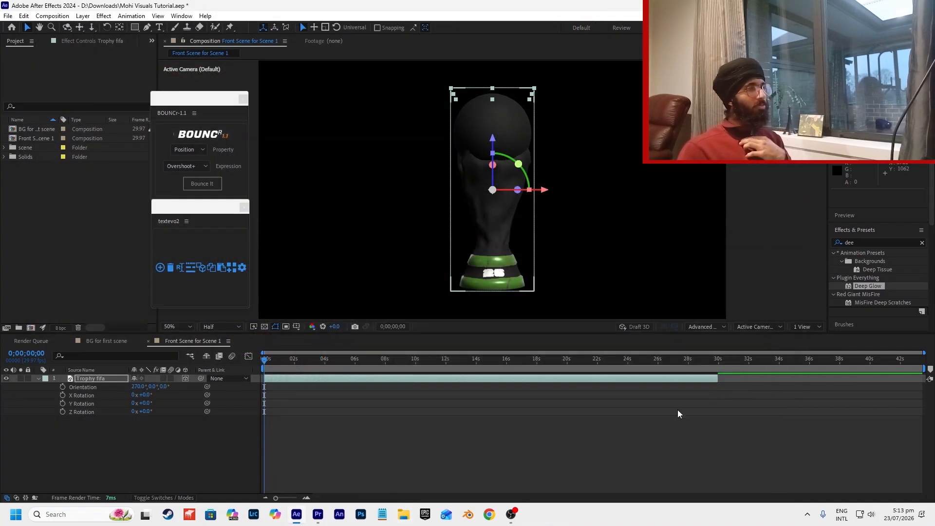
{"action": "left_click", "coordinate": [678, 414]}
{"action": "key", "text": "h"}
{"action": "mouse_move", "coordinate": [601, 171]}
{"action": "left_mouse_down"}
{"action": "mouse_move", "coordinate": [610, 183]}
{"action": "mouse_move", "coordinate": [601, 137]}
{"action": "mouse_move", "coordinate": [604, 162]}
{"action": "left_mouse_up"}
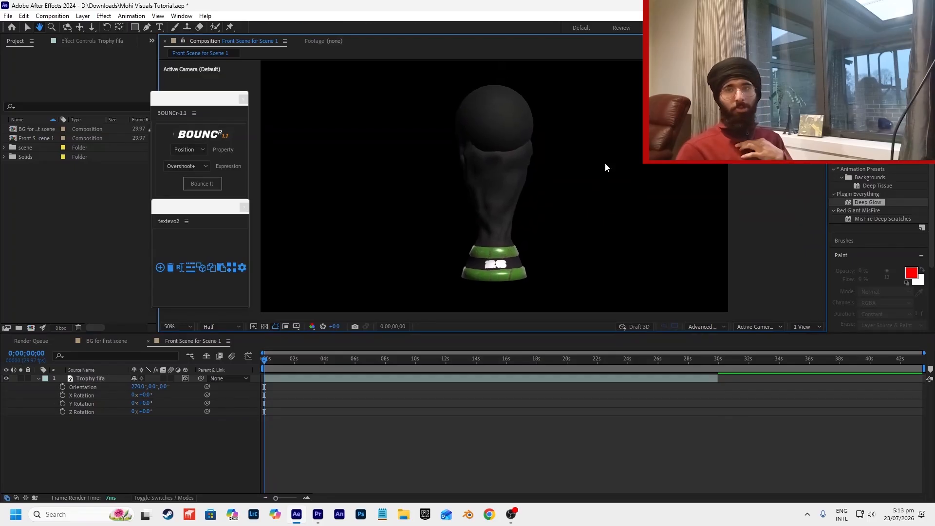
{"action": "key", "text": "v"}
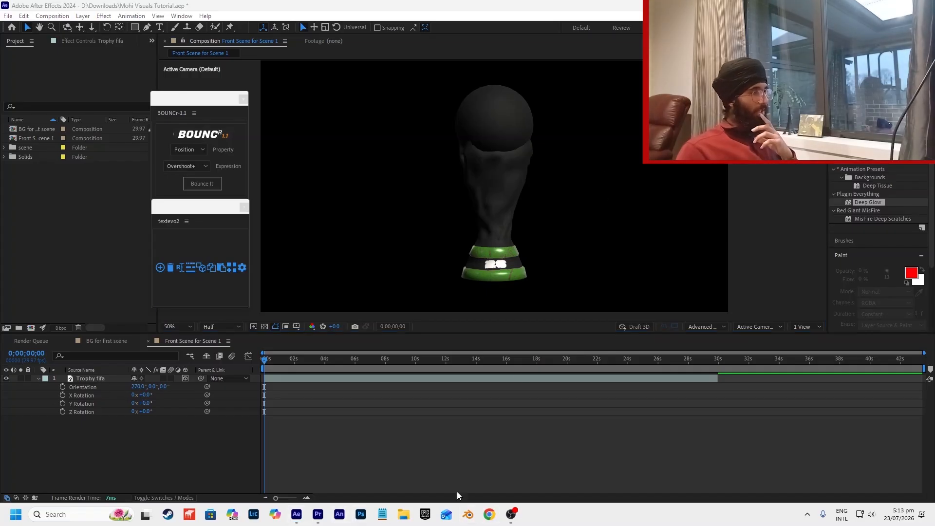
Open Sketchfab's free 3D models page in Chrome and search the downloadable models for "fifa world cup trophy".
{"action": "type", "text": "sketchfab.com/features/free-3d-models"}
{"action": "key", "text": "Return"}
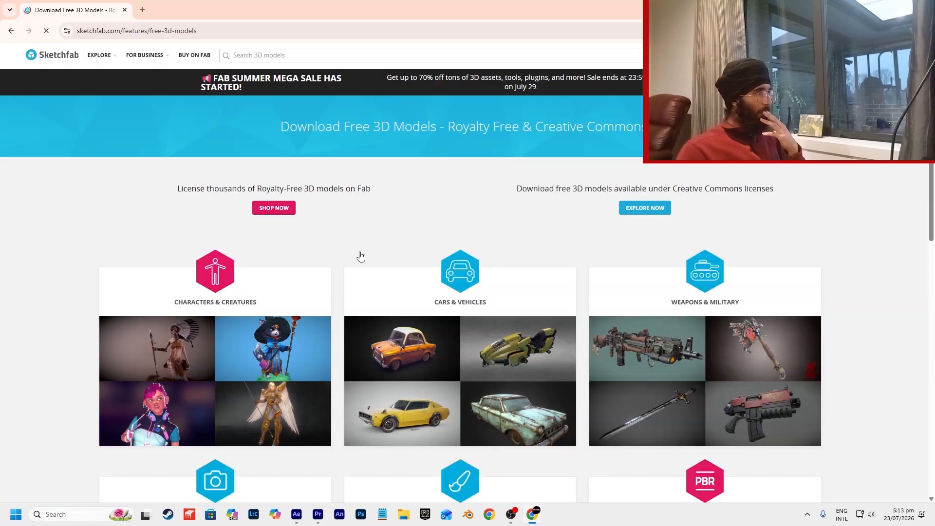
{"action": "scroll", "coordinate": [359, 255], "scroll_direction": "down", "scroll_amount": 3}
{"action": "scroll", "coordinate": [292, 195], "scroll_direction": "up", "scroll_amount": 3}
{"action": "left_click", "coordinate": [288, 55]}
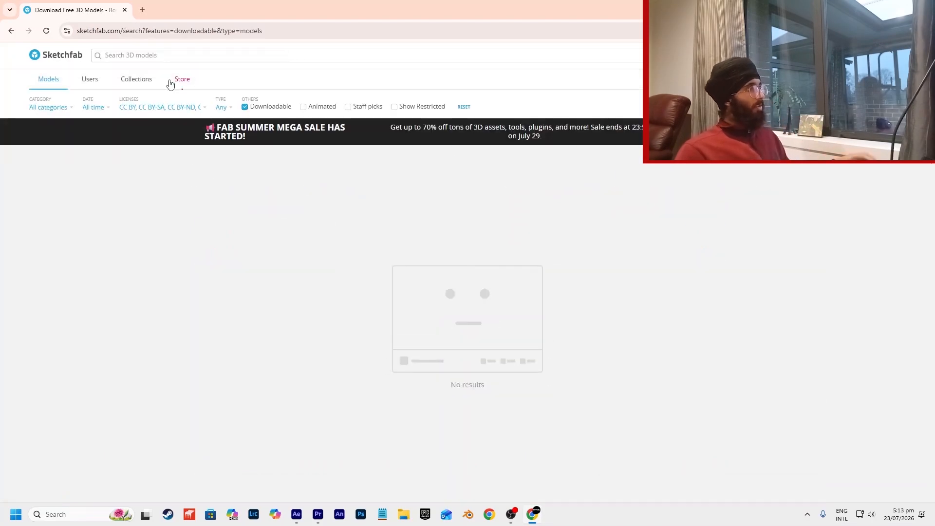
{"action": "type", "text": "fifa o"}
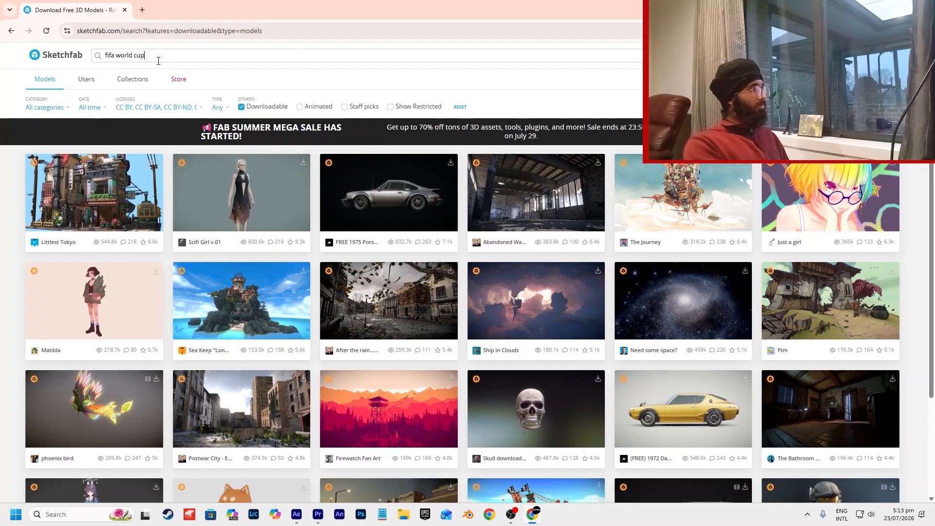
{"action": "type", "text": "orld cup trophy"}
{"action": "key", "text": "Return"}
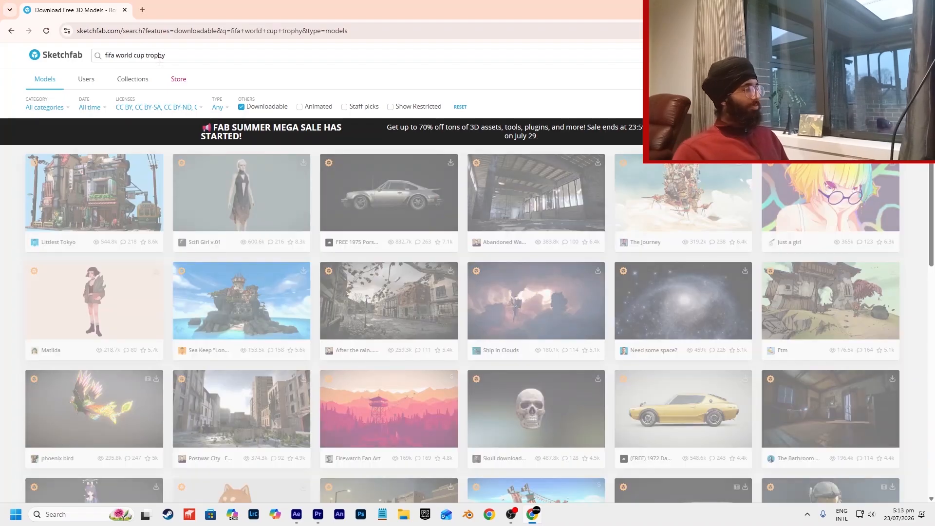
Open the FIFA World Cup Trophy - 2022 search result, check its details for a download option, and return to the results.
{"action": "left_click", "coordinate": [115, 202]}
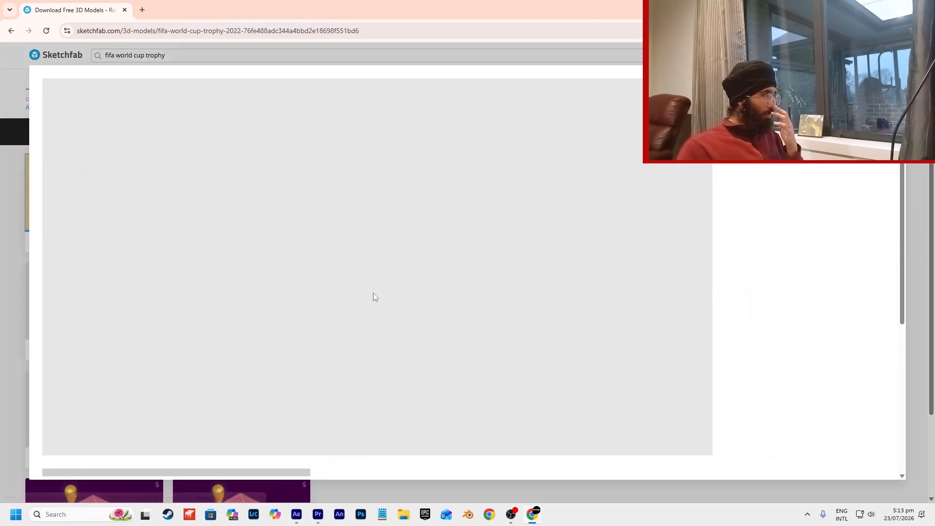
{"action": "scroll", "coordinate": [720, 290], "scroll_direction": "down", "scroll_amount": 6}
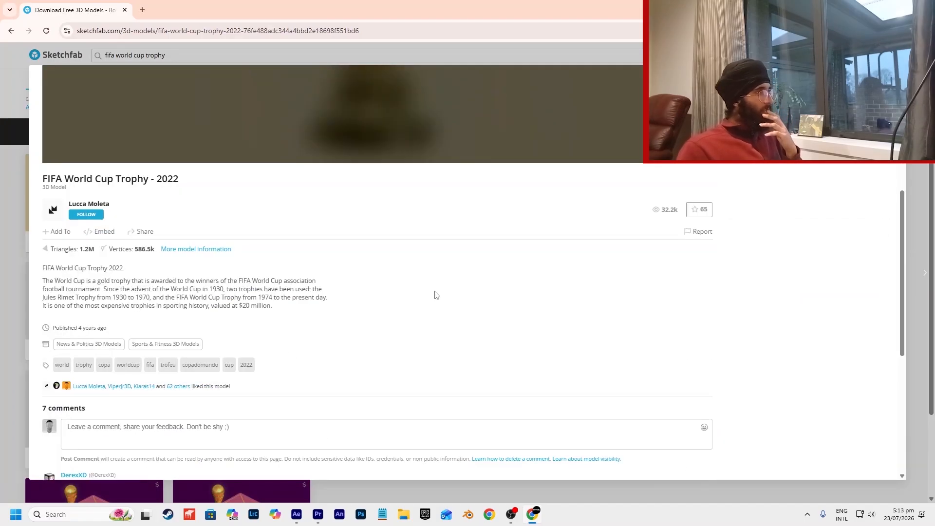
{"action": "scroll", "coordinate": [885, 179], "scroll_direction": "up", "scroll_amount": 6}
{"action": "left_click", "coordinate": [86, 66]}
Narrow the licence filter of the trophy search to leave out the paid store models.
{"action": "left_click", "coordinate": [180, 100]}
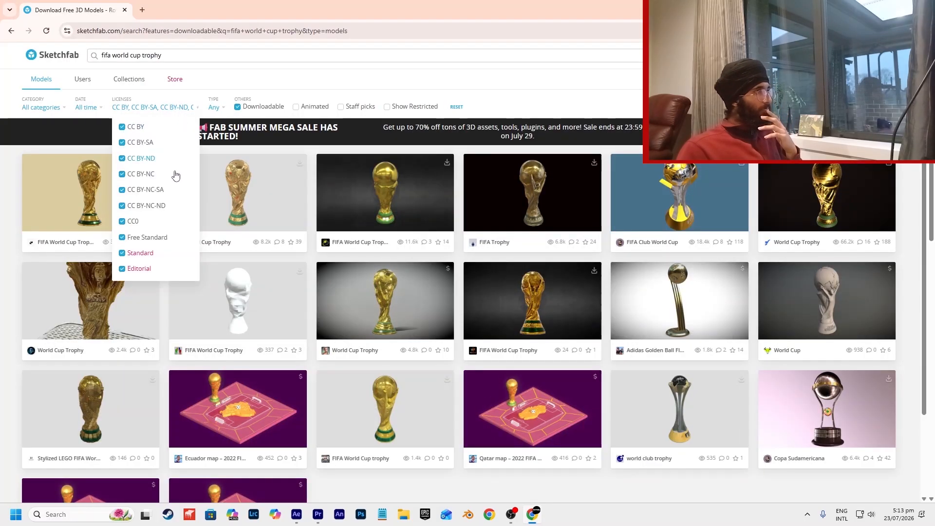
{"action": "left_click", "coordinate": [146, 229]}
{"action": "left_click", "coordinate": [237, 263]}
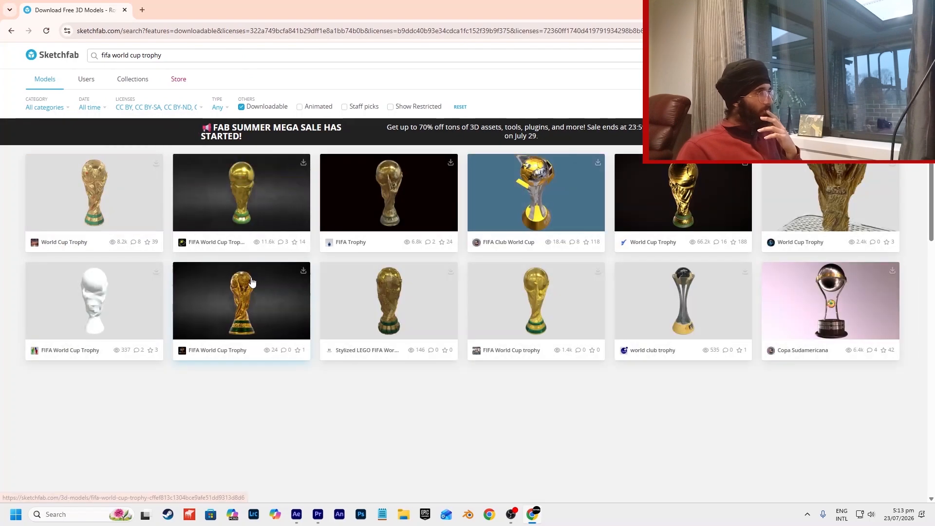
Download the free World Cup Trophy model in its original 66 MB glb format and return to After Effects.
{"action": "left_click", "coordinate": [85, 195]}
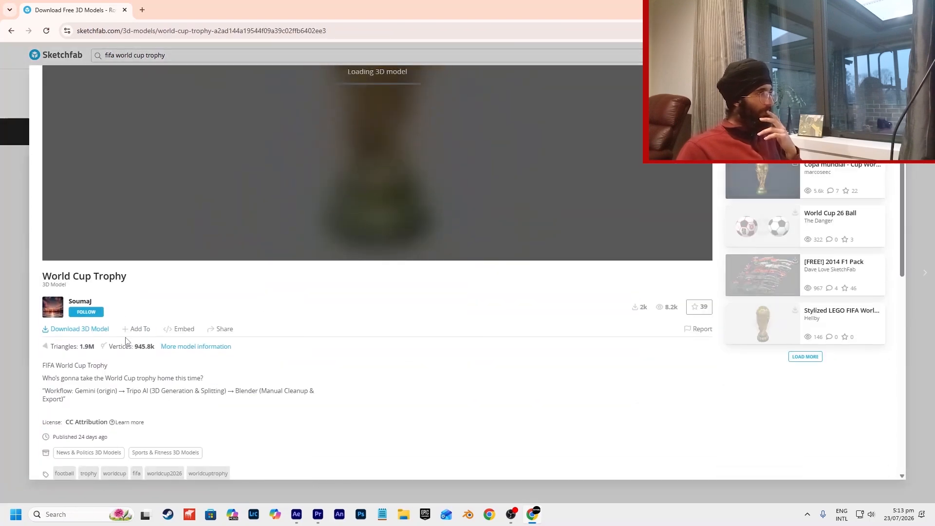
{"action": "left_click", "coordinate": [79, 328]}
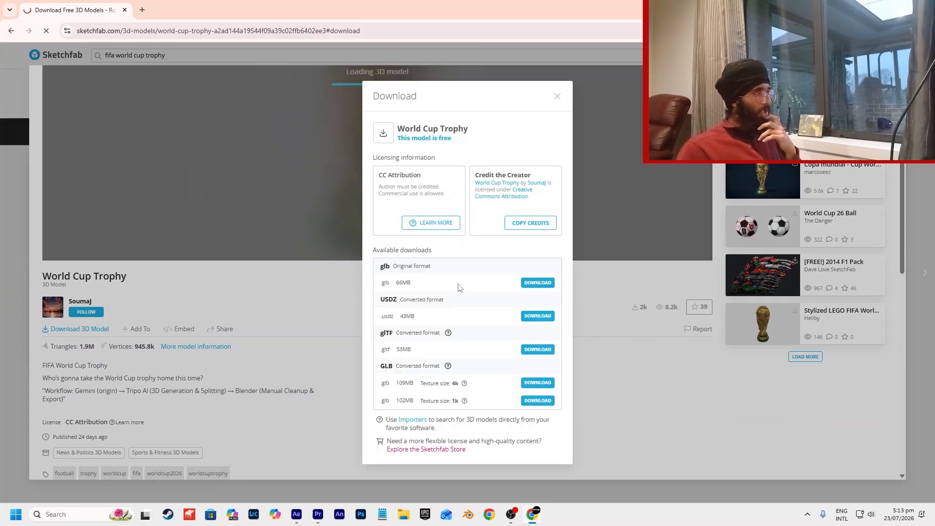
{"action": "left_click", "coordinate": [592, 293]}
{"action": "scroll", "coordinate": [594, 297], "scroll_direction": "up", "scroll_amount": 3}
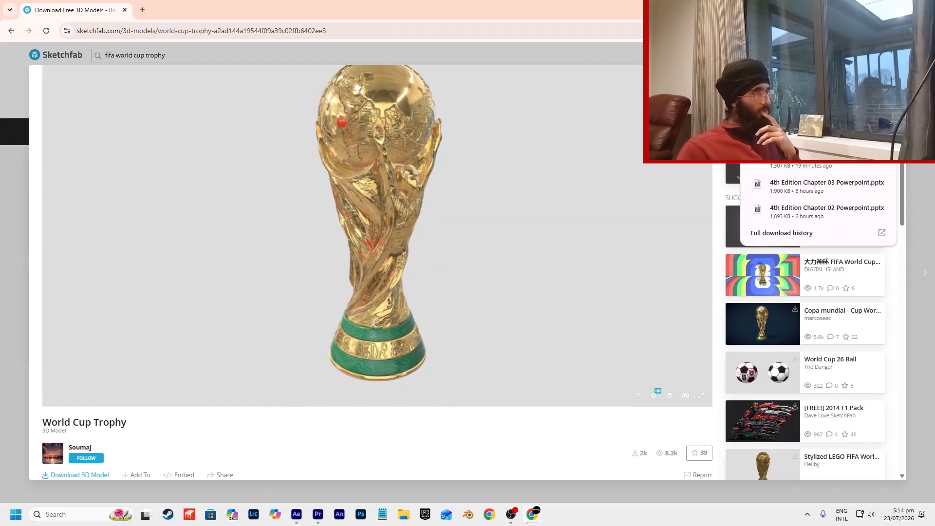
{"action": "key", "text": "alt+Left"}
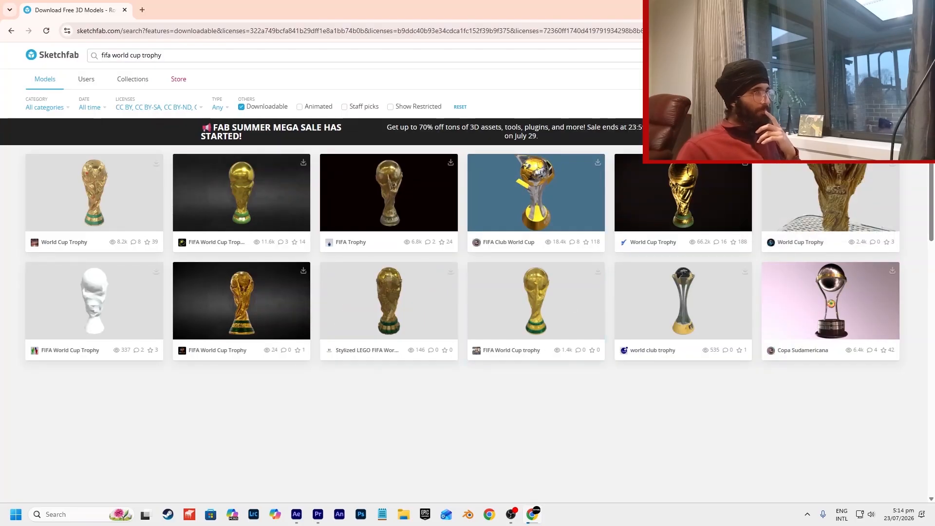
{"action": "left_click", "coordinate": [877, 31]}
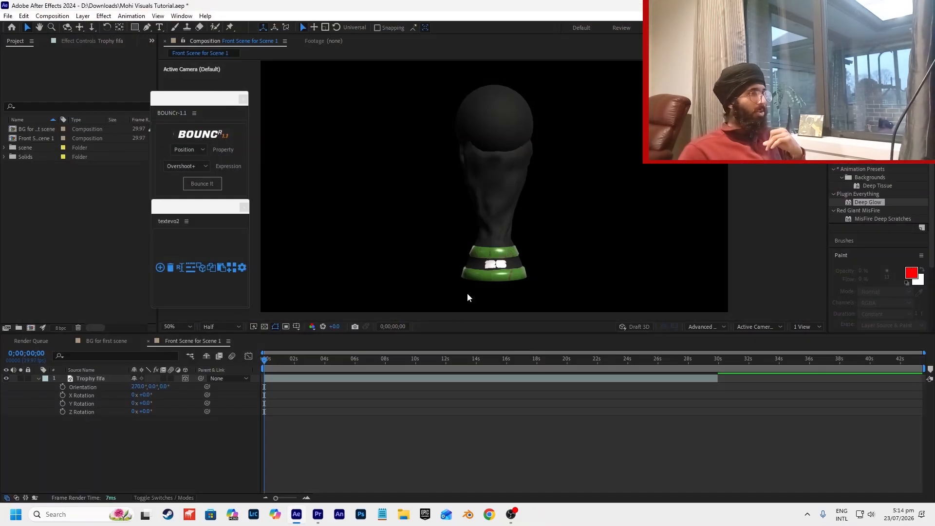
Delete the Trophy fifa layer from the Front Scene for Scene 1 composition.
{"action": "key", "text": "comma"}
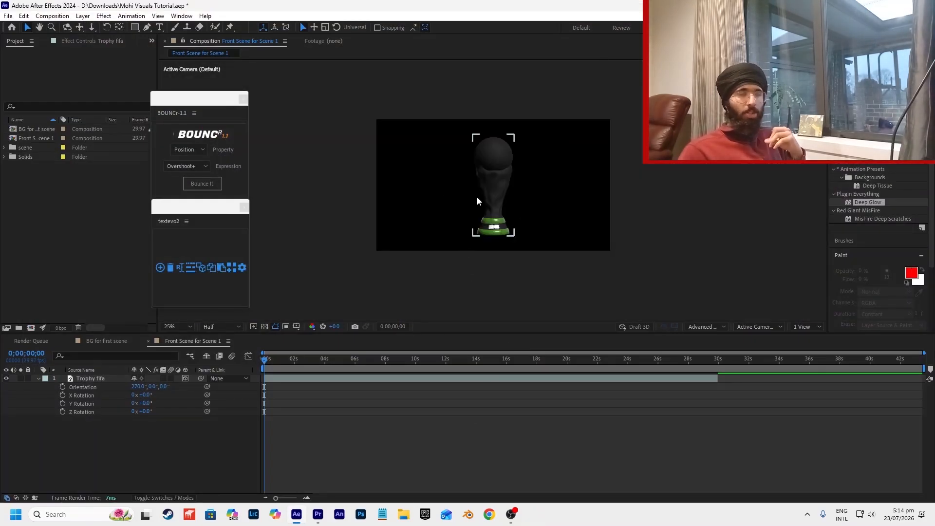
{"action": "left_click", "coordinate": [356, 378]}
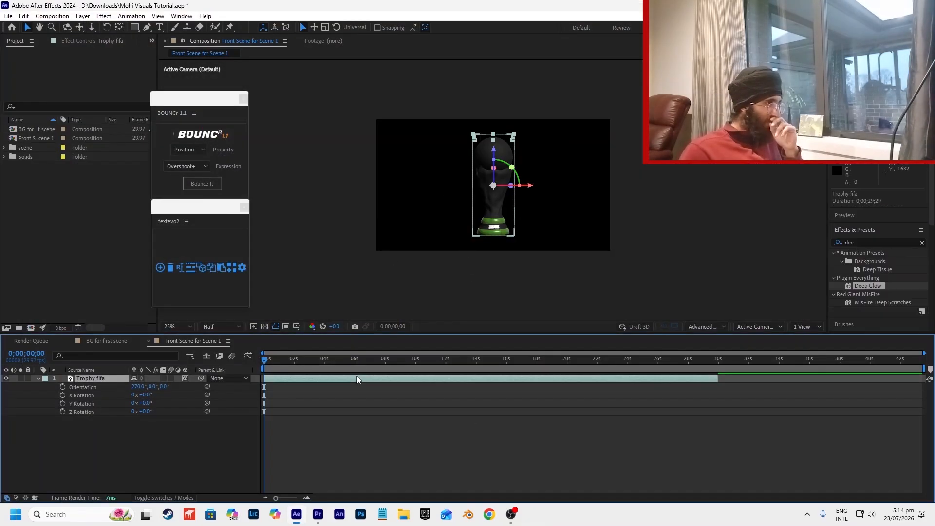
{"action": "key", "text": "Delete"}
Try to extract world-cup-trophy.zip from the Downloads folder to a destination entered as "WC trophy".
{"action": "left_click", "coordinate": [403, 515]}
{"action": "left_click", "coordinate": [319, 344]}
{"action": "right_click", "coordinate": [412, 313]}
{"action": "left_click", "coordinate": [461, 215]}
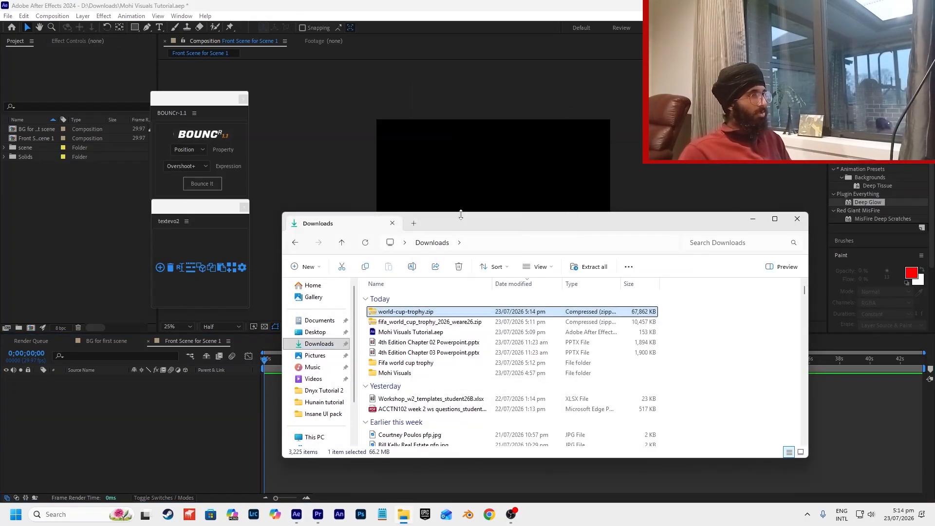
{"action": "type", "text": "WC"}
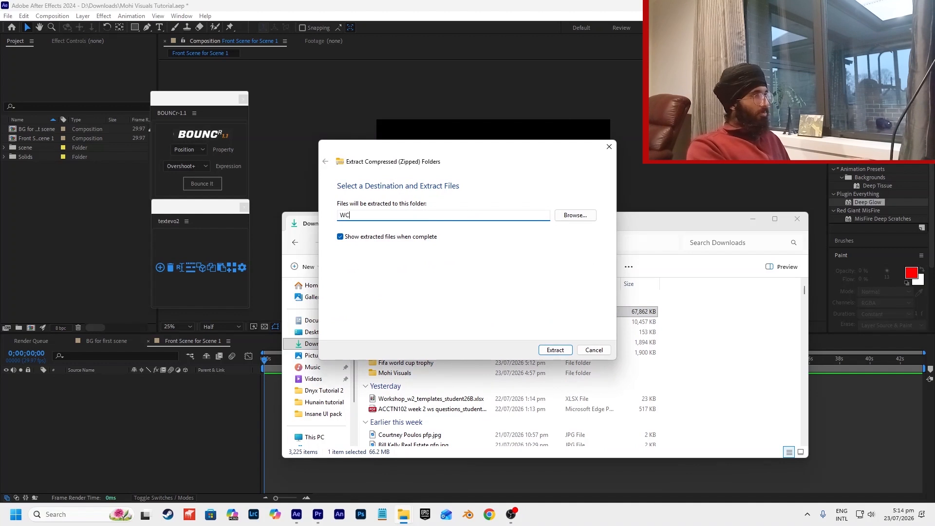
{"action": "type", "text": " trophy"}
{"action": "key", "text": "Return"}
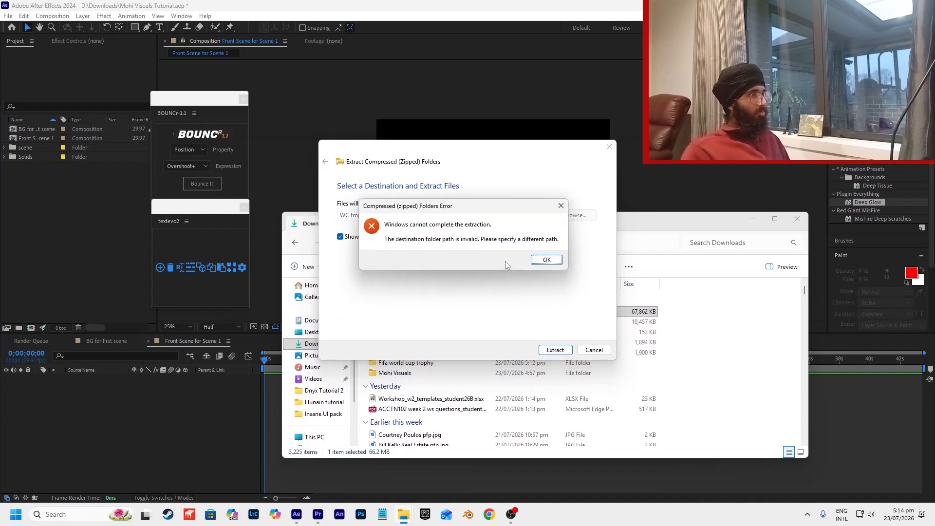
{"action": "key", "text": "Return"}
Choose D:\Downloads as the destination and extract world-cup-trophy.zip directly into it.
{"action": "left_click", "coordinate": [576, 215]}
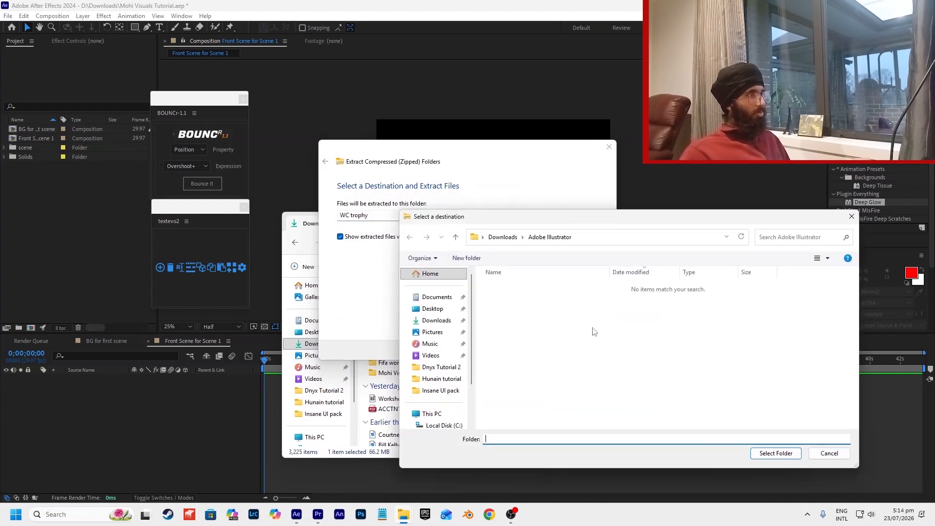
{"action": "left_click", "coordinate": [436, 320]}
{"action": "left_click", "coordinate": [776, 453]}
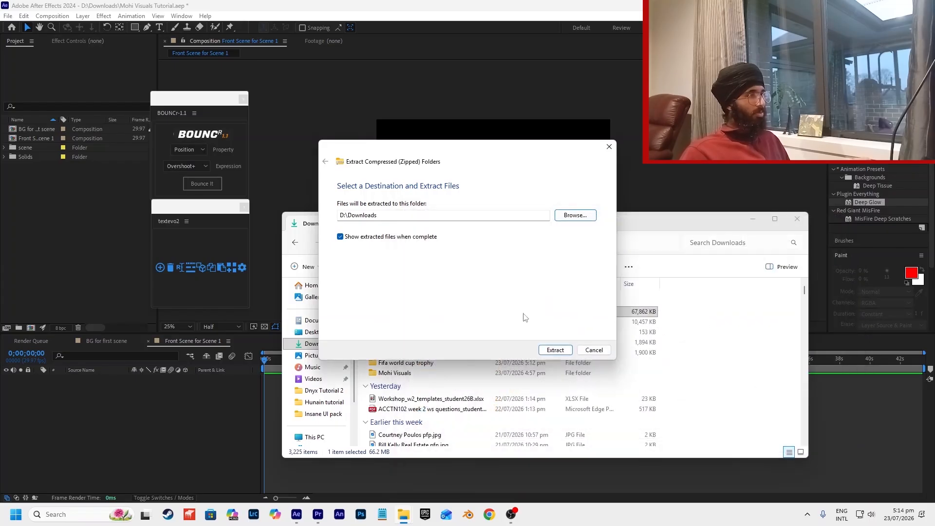
{"action": "left_click", "coordinate": [556, 350]}
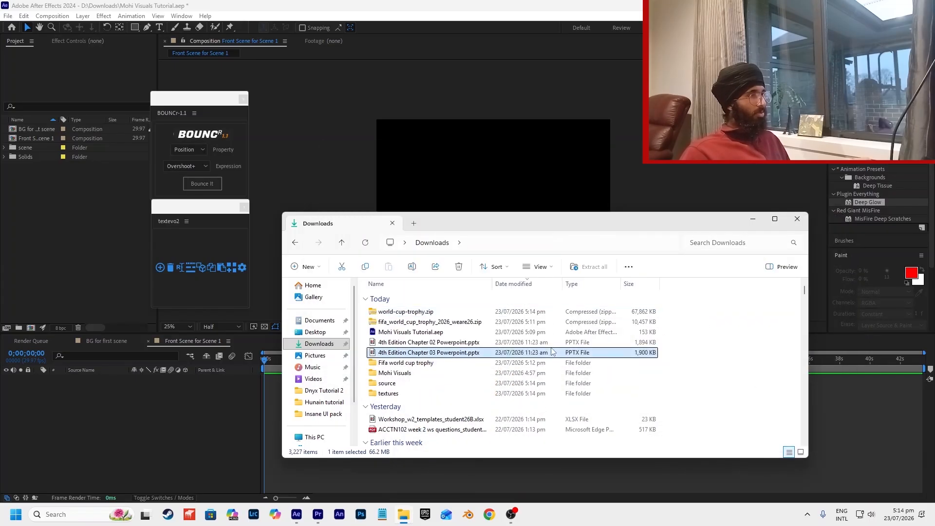
{"action": "left_click", "coordinate": [342, 345]}
{"action": "left_click", "coordinate": [407, 383]}
{"action": "left_click", "coordinate": [417, 312]}
{"action": "left_click", "coordinate": [412, 267]}
{"action": "type", "text": "World-cup-trophy"}
{"action": "left_click", "coordinate": [496, 320]}
Extract world-cup-trophy.zip into its own folder, D:\Downloads\world-cup-trophy.
{"action": "right_click", "coordinate": [497, 312]}
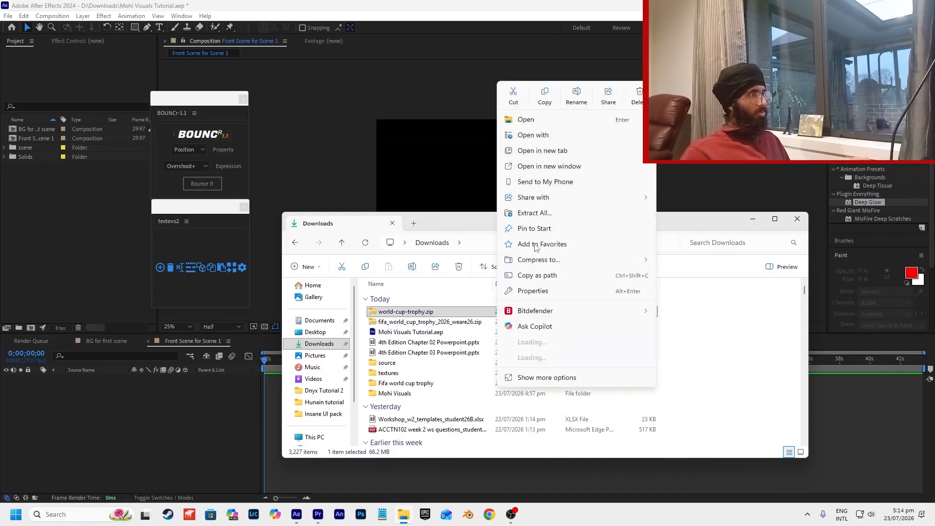
{"action": "left_click", "coordinate": [534, 213]}
{"action": "left_click", "coordinate": [555, 350]}
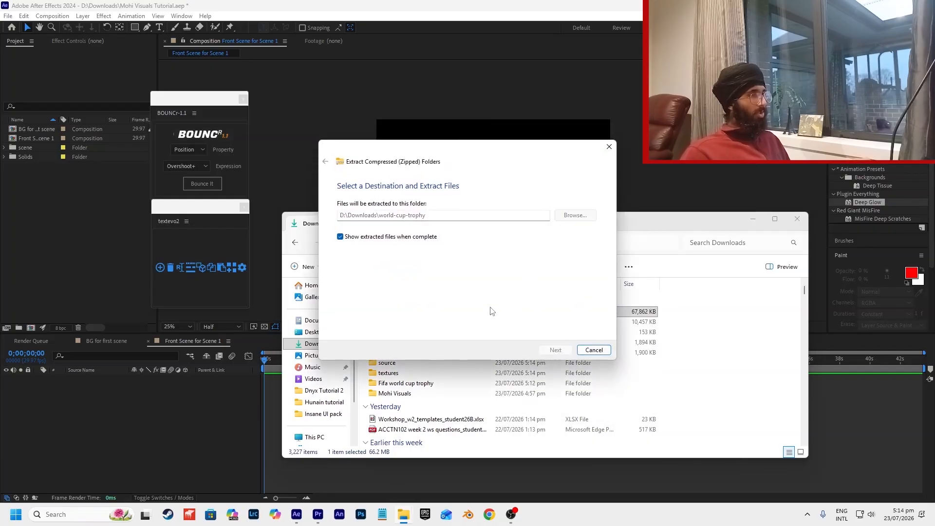
{"action": "left_click", "coordinate": [810, 233]}
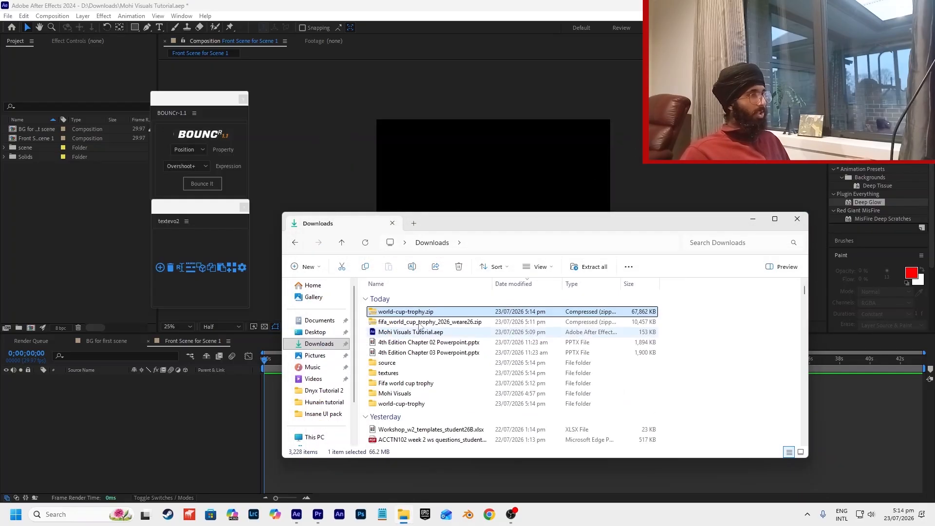
Import world cup trophy.glb from the world-cup-trophy folder's source subfolder into Front Scene for Scene 1, scaled to comp size.
{"action": "left_click", "coordinate": [399, 385]}
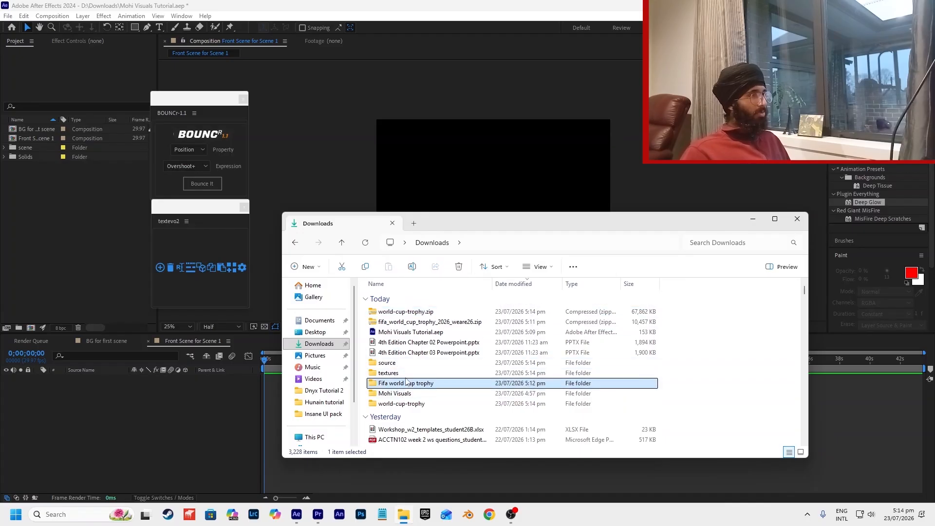
{"action": "left_click", "coordinate": [431, 405]}
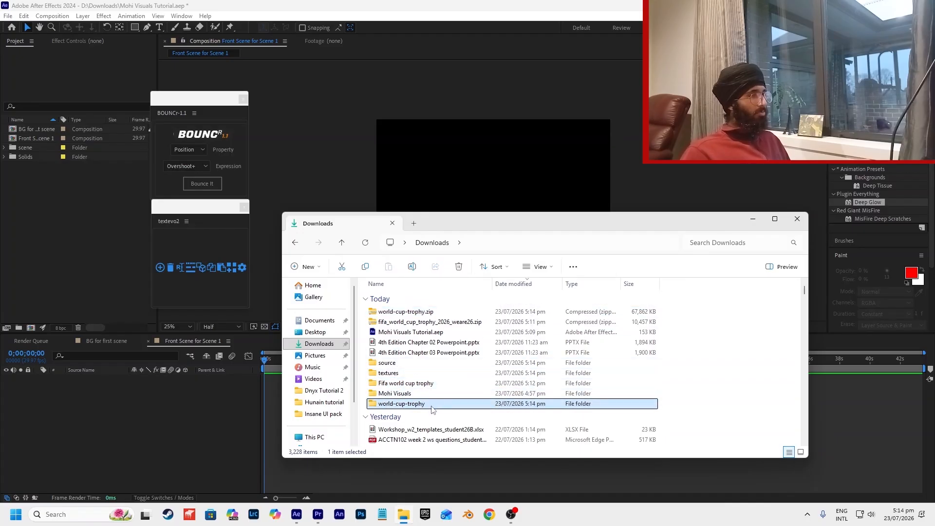
{"action": "double_click", "coordinate": [431, 405]}
{"action": "left_click", "coordinate": [418, 323]}
{"action": "double_click", "coordinate": [418, 325]}
{"action": "left_click", "coordinate": [429, 314]}
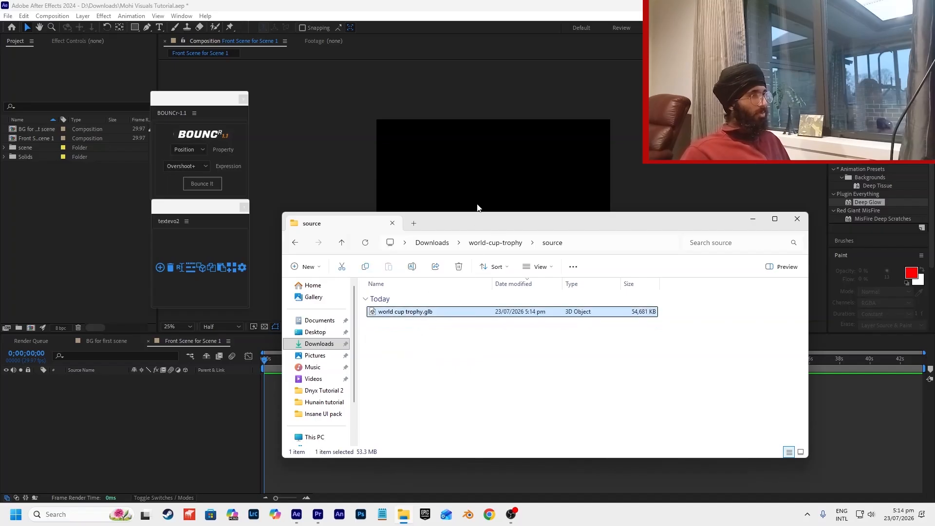
{"action": "left_click_drag", "start_coordinate": [453, 311], "coordinate": [481, 185]}
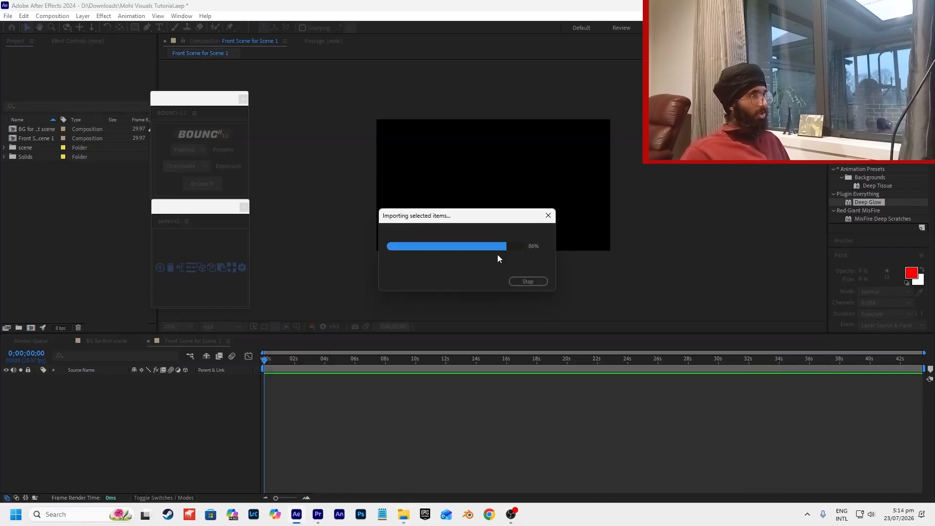
{"action": "left_click", "coordinate": [426, 222]}
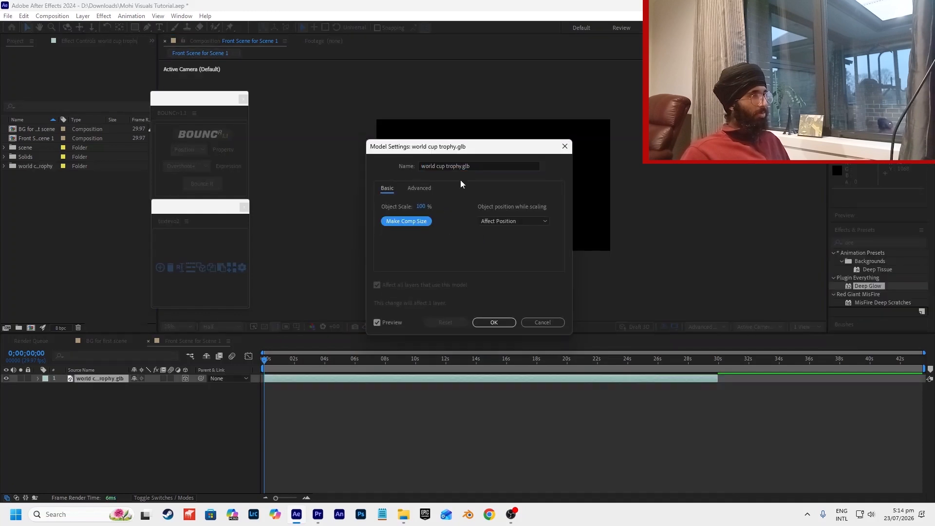
{"action": "left_click", "coordinate": [494, 323]}
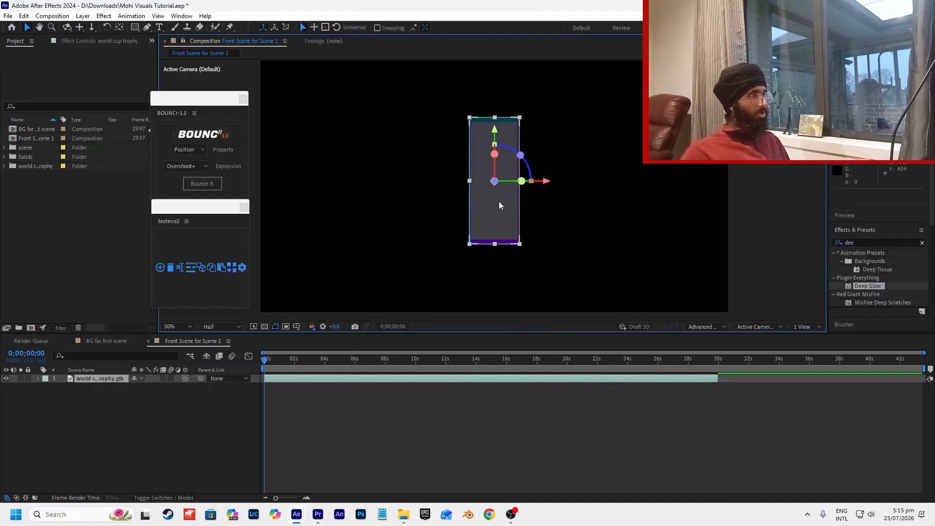
Show the new trophy layer's rotation properties and examine the model's gold and green textures in the composition view.
{"action": "key", "text": "r"}
{"action": "scroll", "coordinate": [548, 214], "scroll_direction": "down", "scroll_amount": 2}
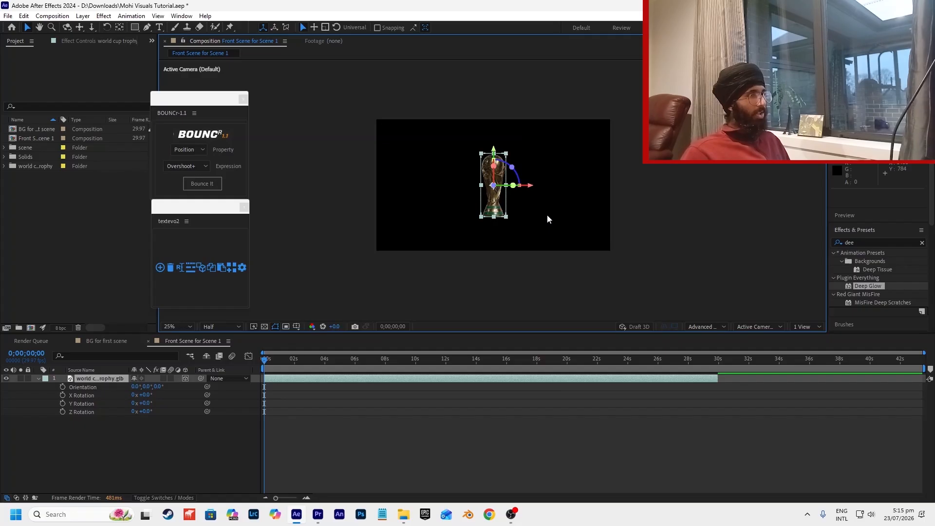
{"action": "scroll", "coordinate": [487, 186], "scroll_direction": "up", "scroll_amount": 2}
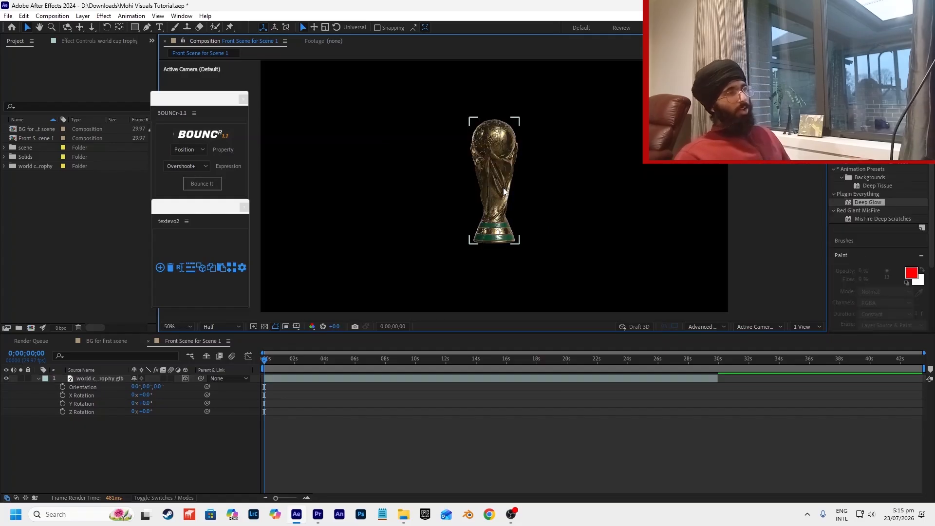
{"action": "left_click", "coordinate": [504, 214]}
{"action": "scroll", "coordinate": [499, 190], "scroll_direction": "down", "scroll_amount": 2}
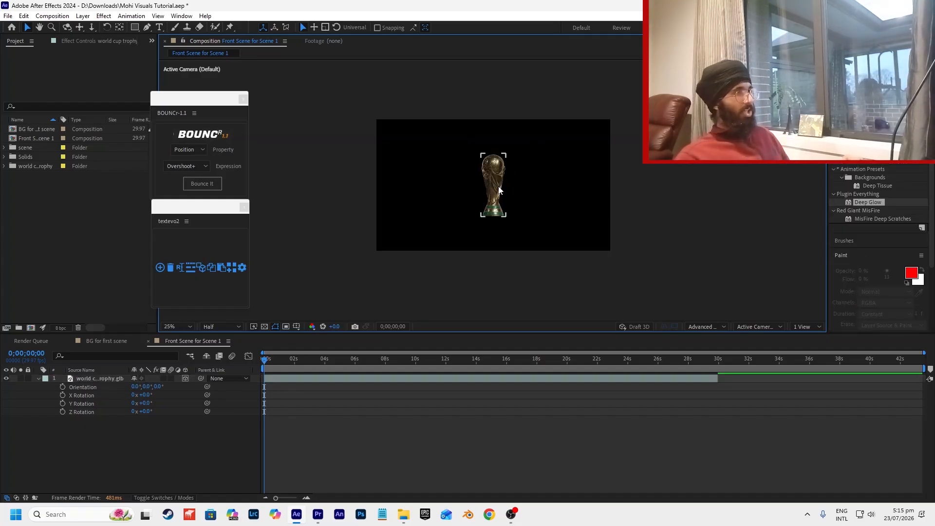
{"action": "scroll", "coordinate": [499, 190], "scroll_direction": "up", "scroll_amount": 4}
{"action": "scroll", "coordinate": [498, 186], "scroll_direction": "down", "scroll_amount": 2}
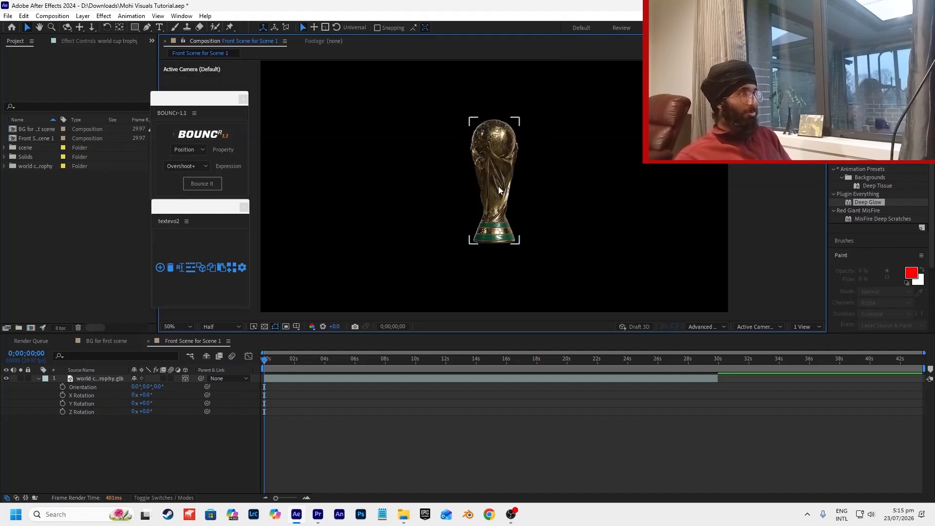
{"action": "left_click", "coordinate": [372, 194]}
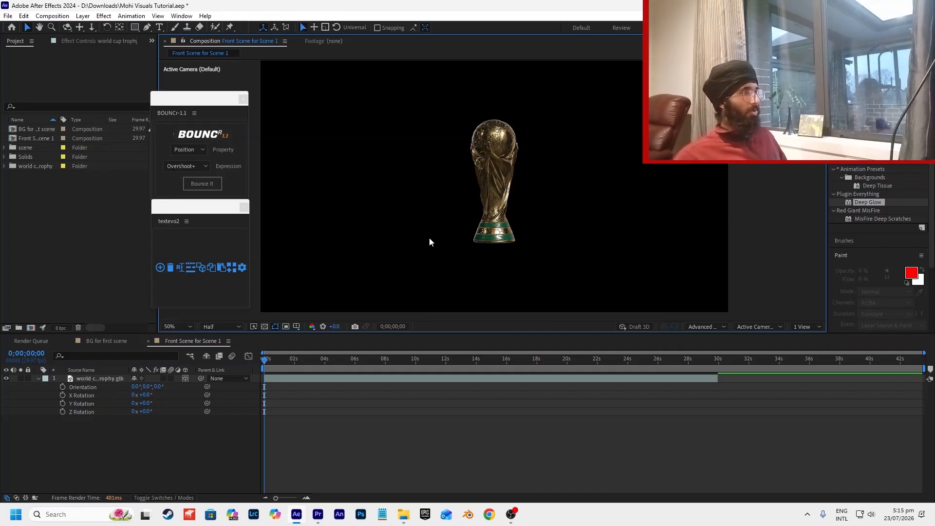
{"action": "scroll", "coordinate": [473, 204], "scroll_direction": "down", "scroll_amount": 1}
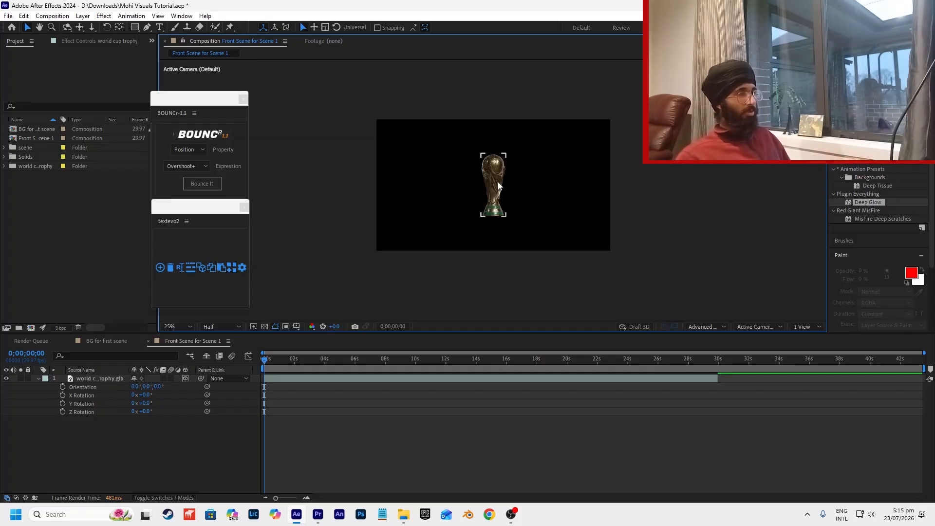
{"action": "left_click", "coordinate": [498, 185]}
{"action": "left_click", "coordinate": [359, 396]}
{"action": "left_click", "coordinate": [358, 380]}
Check the trophy shot at 00:00:01:09 of the reference reel in Premiere Pro, and return to After Effects.
{"action": "left_click", "coordinate": [318, 515]}
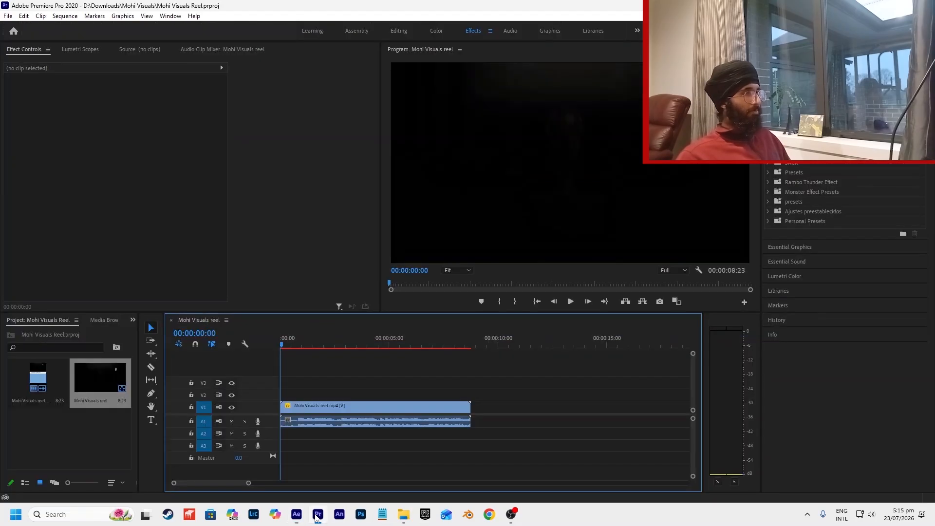
{"action": "mouse_move", "coordinate": [295, 348]}
{"action": "left_mouse_down"}
{"action": "mouse_move", "coordinate": [289, 344]}
{"action": "mouse_move", "coordinate": [311, 349]}
{"action": "left_mouse_up"}
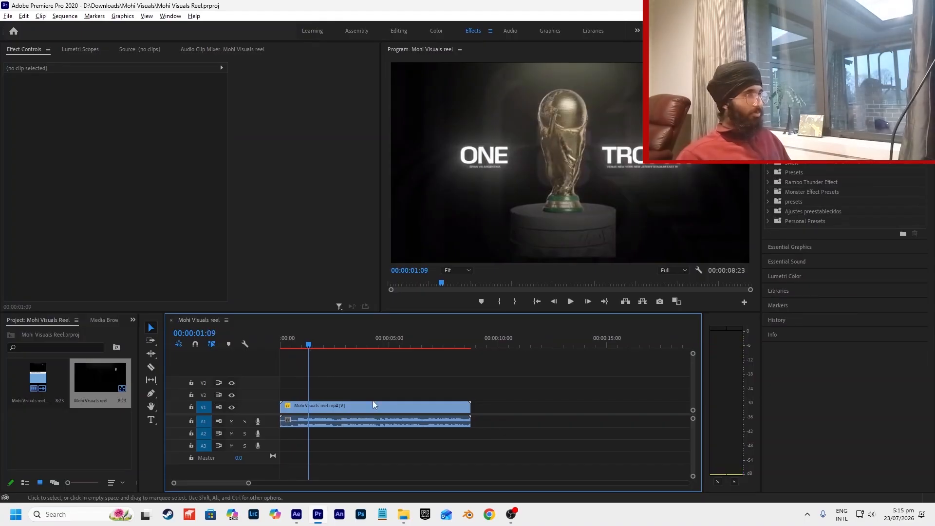
{"action": "key", "text": "alt+Tab"}
{"action": "left_click", "coordinate": [687, 208]}
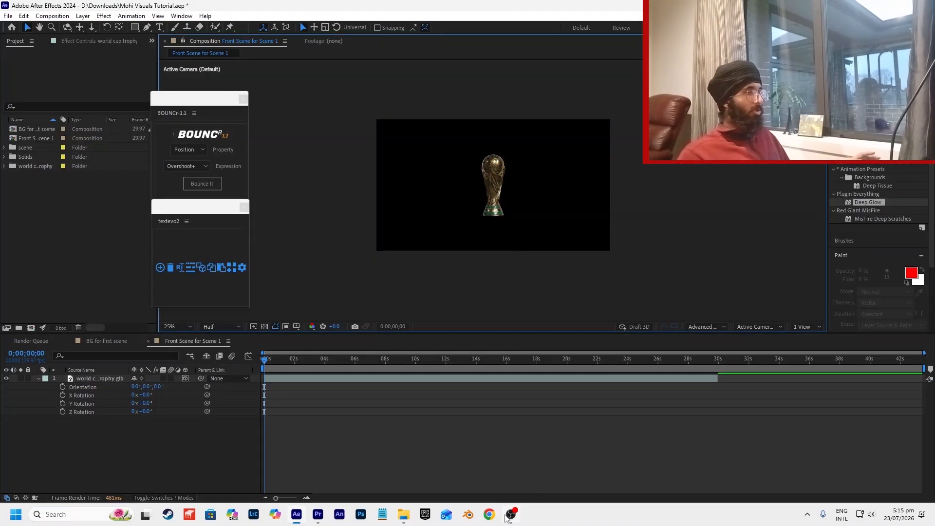
Switch to the web browser and search Sketchfab's free 3D models for concrete slab, restricted to downloadable models.
{"action": "left_click", "coordinate": [489, 514]}
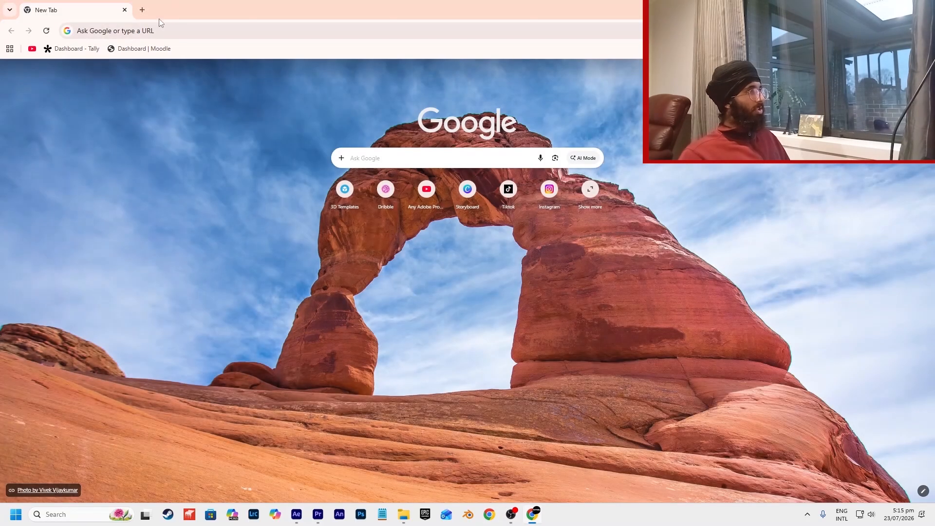
{"action": "left_click", "coordinate": [345, 190]}
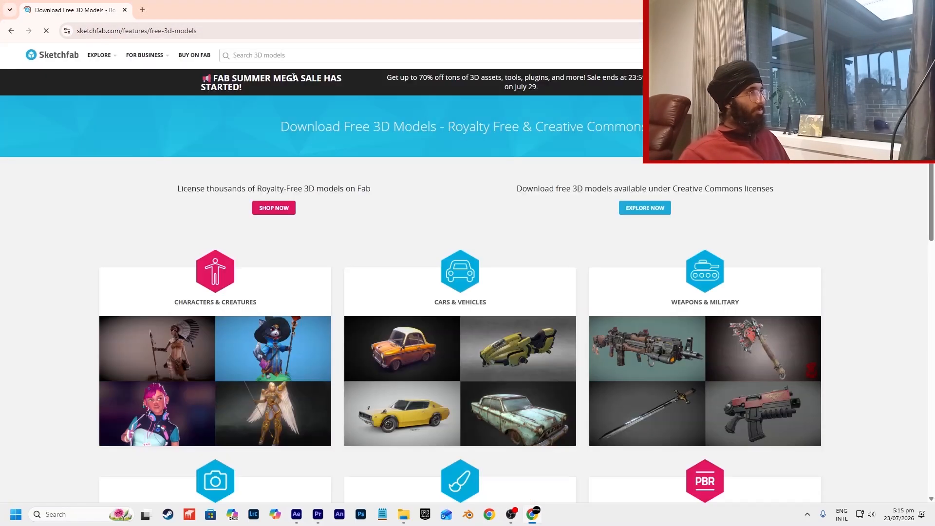
{"action": "left_click", "coordinate": [277, 54]}
{"action": "type", "text": "concrete slab"}
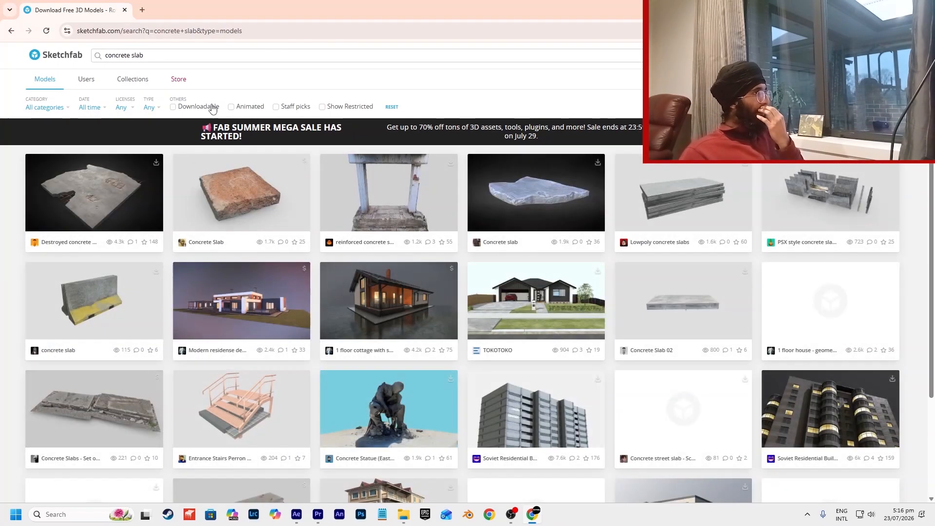
{"action": "left_click", "coordinate": [205, 107]}
{"action": "left_click", "coordinate": [167, 108]}
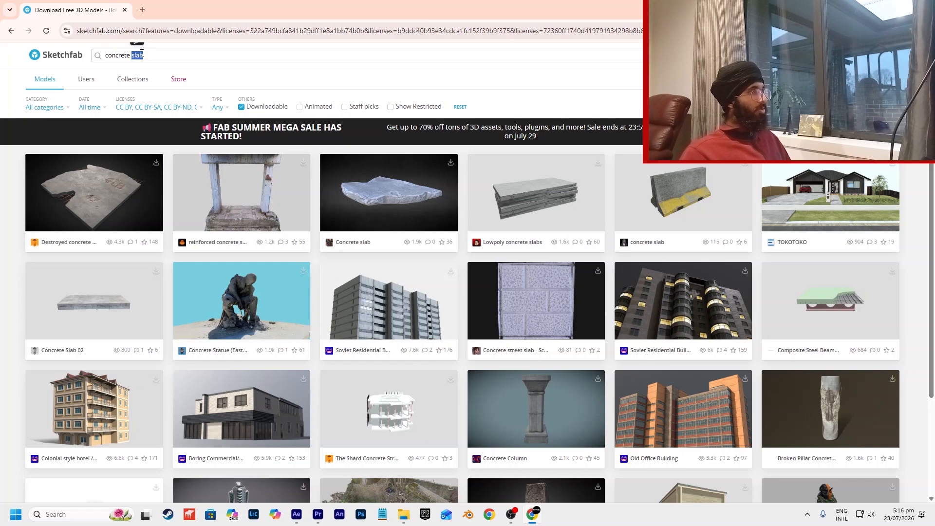
Change the model search to concrete stand, and replace that with concrete pillar.
{"action": "double_click", "coordinate": [138, 55]}
{"action": "left_click", "coordinate": [143, 54]}
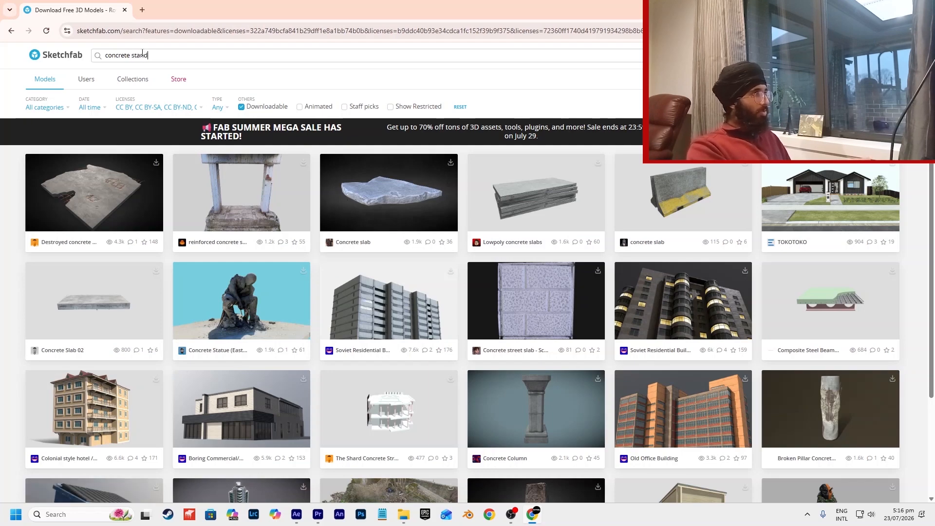
{"action": "key", "text": "BackSpace"}
{"action": "key", "text": "BackSpace"}
{"action": "key", "text": "BackSpace"}
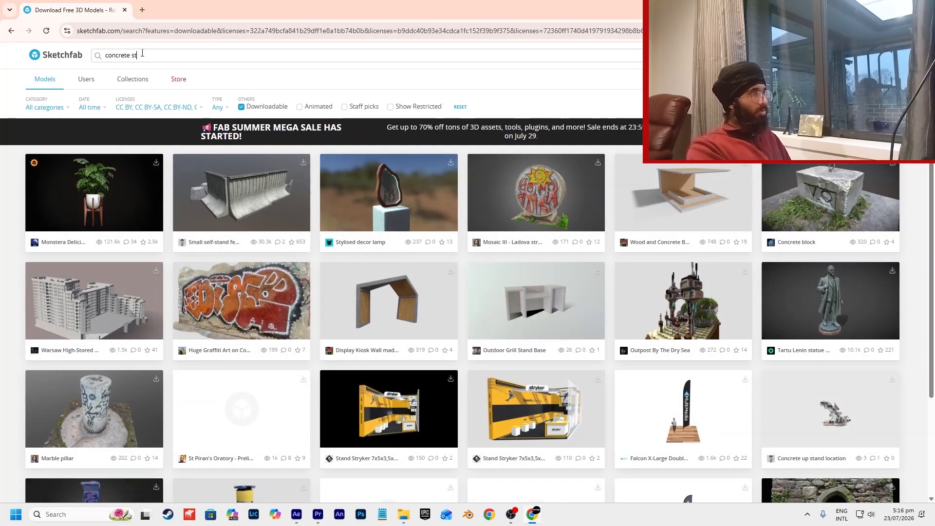
{"action": "key", "text": "BackSpace"}
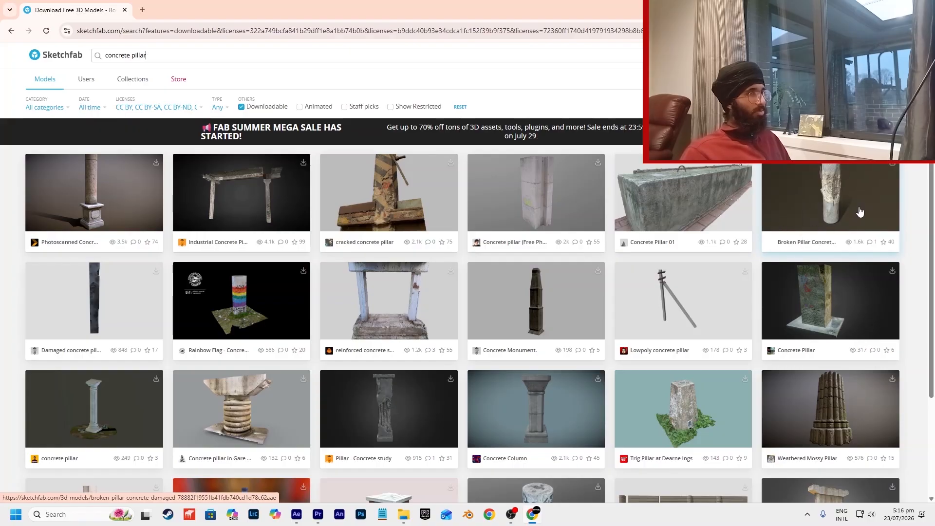
Look through the concrete pillar results and open the page of the Broken Pillar Concrete Damaged model.
{"action": "scroll", "coordinate": [813, 172], "scroll_direction": "down", "scroll_amount": 1}
{"action": "scroll", "coordinate": [813, 172], "scroll_direction": "down", "scroll_amount": 1}
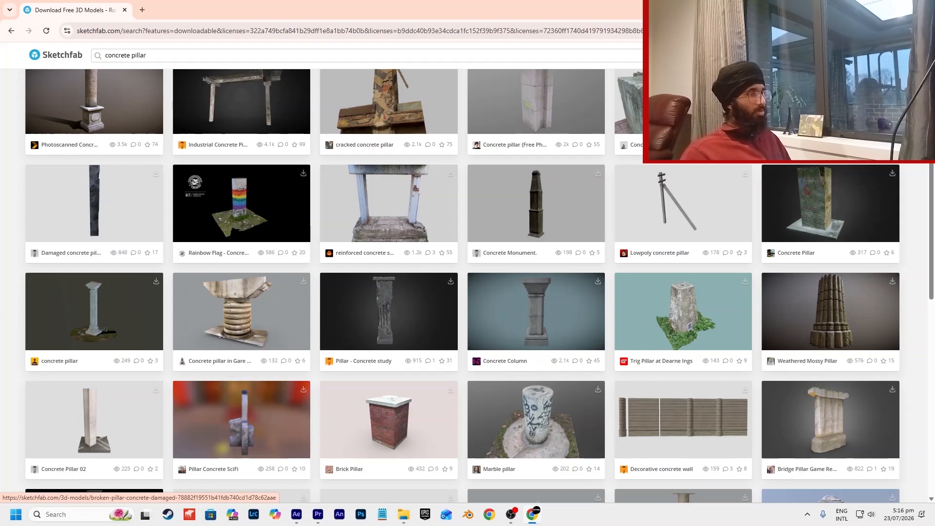
{"action": "scroll", "coordinate": [830, 174], "scroll_direction": "up", "scroll_amount": 1}
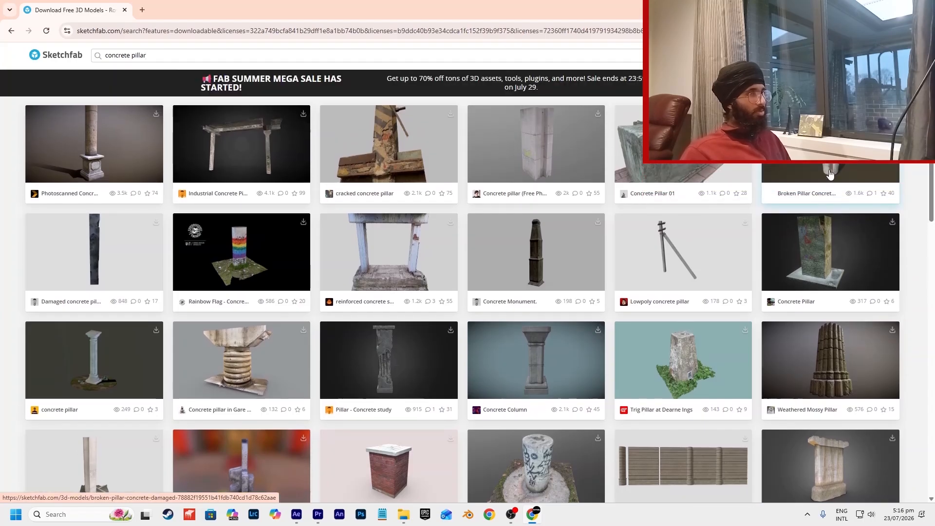
{"action": "left_click", "coordinate": [830, 174]}
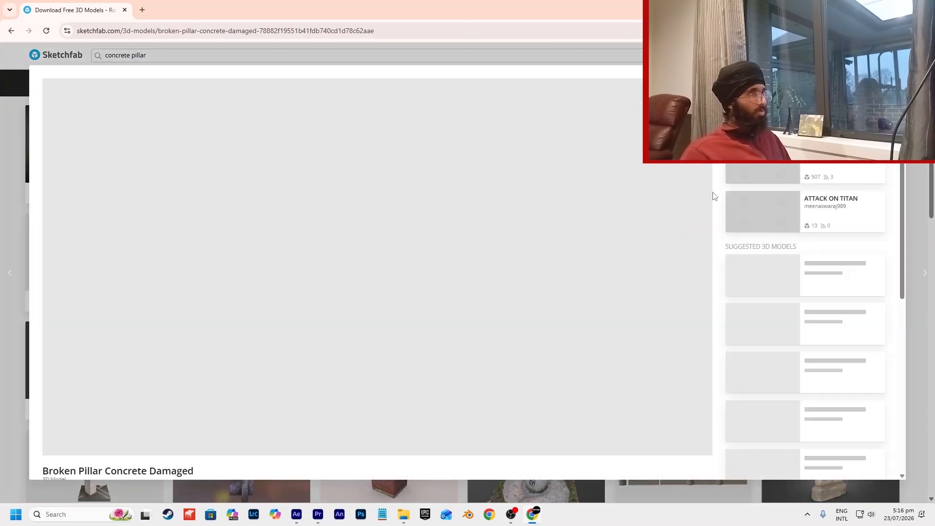
{"action": "scroll", "coordinate": [718, 202], "scroll_direction": "down", "scroll_amount": 1}
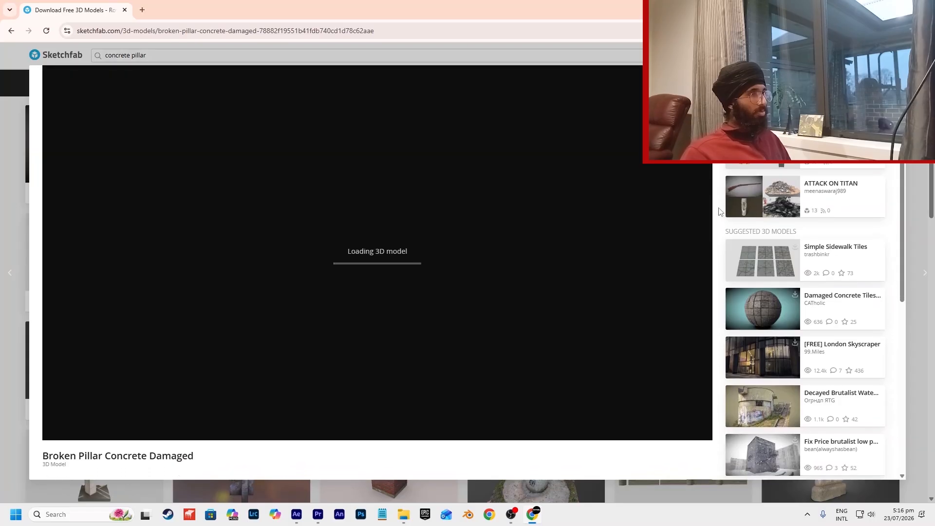
{"action": "scroll", "coordinate": [718, 210], "scroll_direction": "down", "scroll_amount": 5}
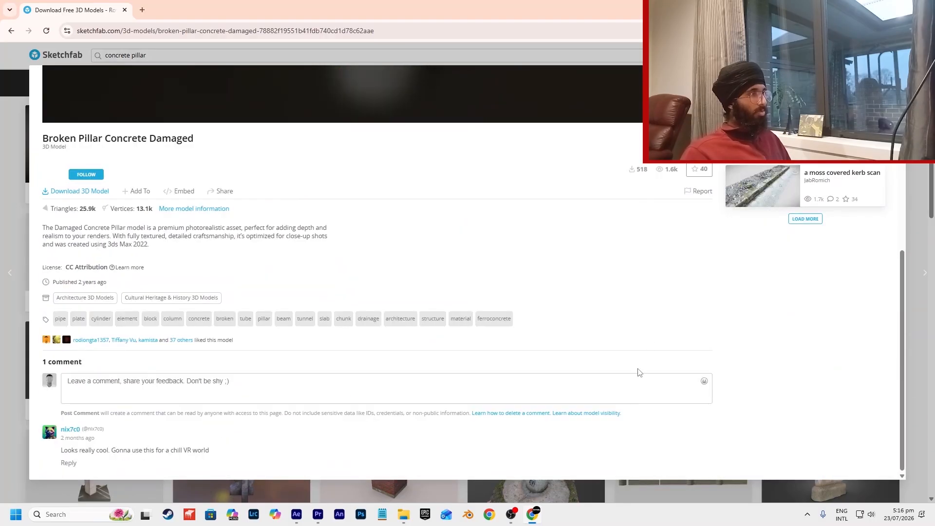
{"action": "scroll", "coordinate": [634, 356], "scroll_direction": "up", "scroll_amount": 10}
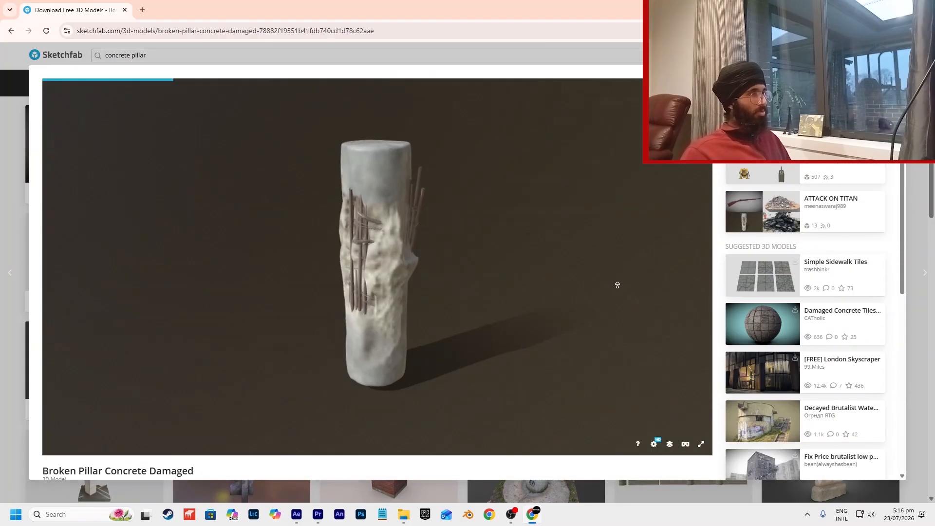
Examine the broken pillar's top and exposed rebar up close in the 3D preview, and open its download options.
{"action": "mouse_move", "coordinate": [425, 253]}
{"action": "left_mouse_down"}
{"action": "mouse_move", "coordinate": [411, 246]}
{"action": "mouse_move", "coordinate": [407, 214]}
{"action": "mouse_move", "coordinate": [430, 300]}
{"action": "mouse_move", "coordinate": [440, 264]}
{"action": "mouse_move", "coordinate": [494, 231]}
{"action": "mouse_move", "coordinate": [343, 318]}
{"action": "left_mouse_up"}
{"action": "scroll", "coordinate": [404, 200], "scroll_direction": "up", "scroll_amount": 5}
{"action": "mouse_move", "coordinate": [425, 310]}
{"action": "left_mouse_down"}
{"action": "mouse_move", "coordinate": [434, 153]}
{"action": "mouse_move", "coordinate": [367, 351]}
{"action": "mouse_move", "coordinate": [409, 298]}
{"action": "left_mouse_up"}
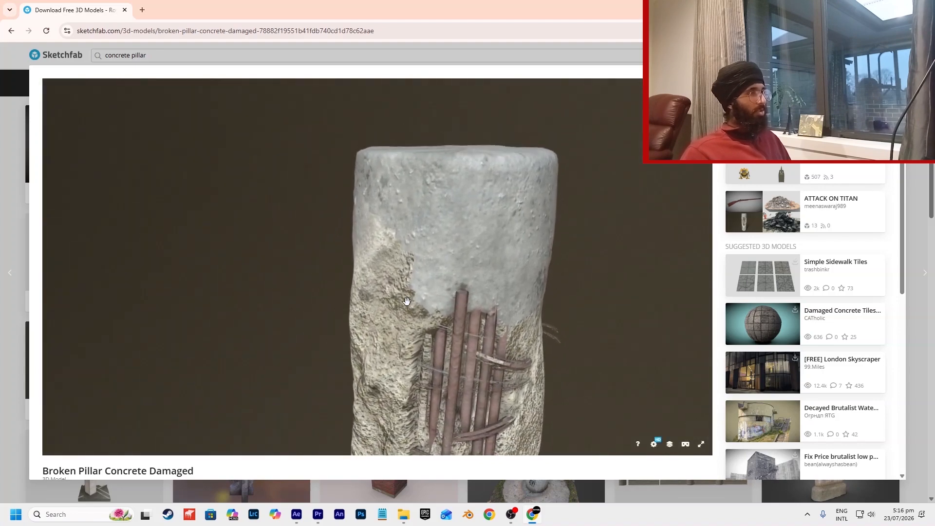
{"action": "scroll", "coordinate": [258, 322], "scroll_direction": "down", "scroll_amount": 4}
{"action": "left_click", "coordinate": [105, 330]}
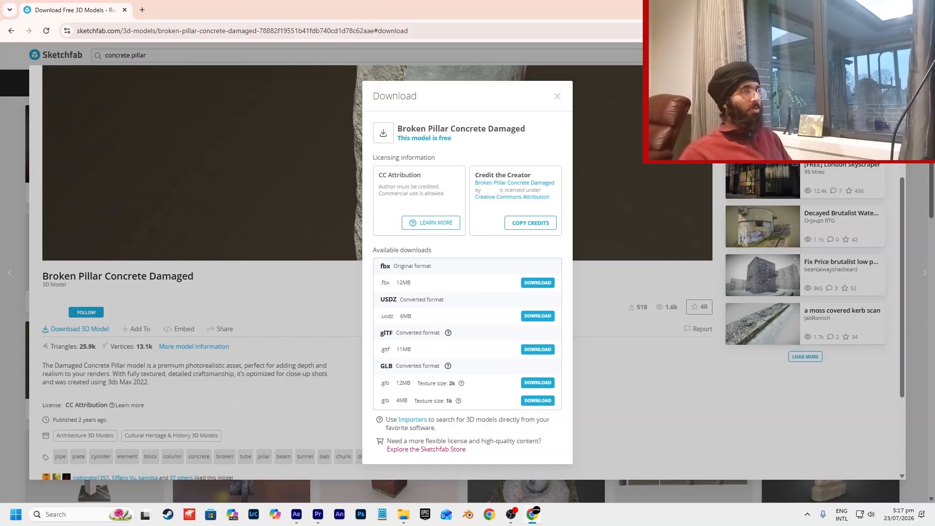
Extract broken-pillar-concrete-damaged.zip into its own folder, D:\Downloads\broken-pillar-concrete-damaged.
{"action": "right_click", "coordinate": [479, 337]}
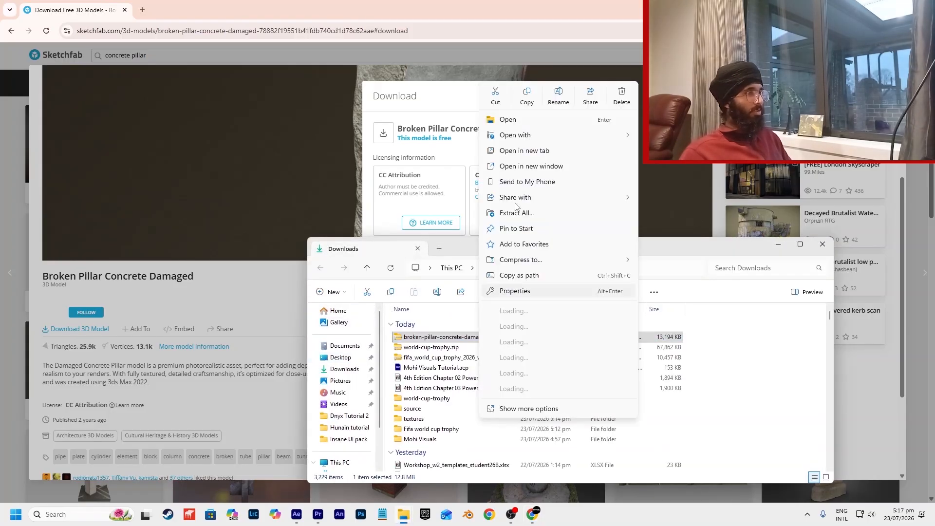
{"action": "left_click", "coordinate": [516, 213]}
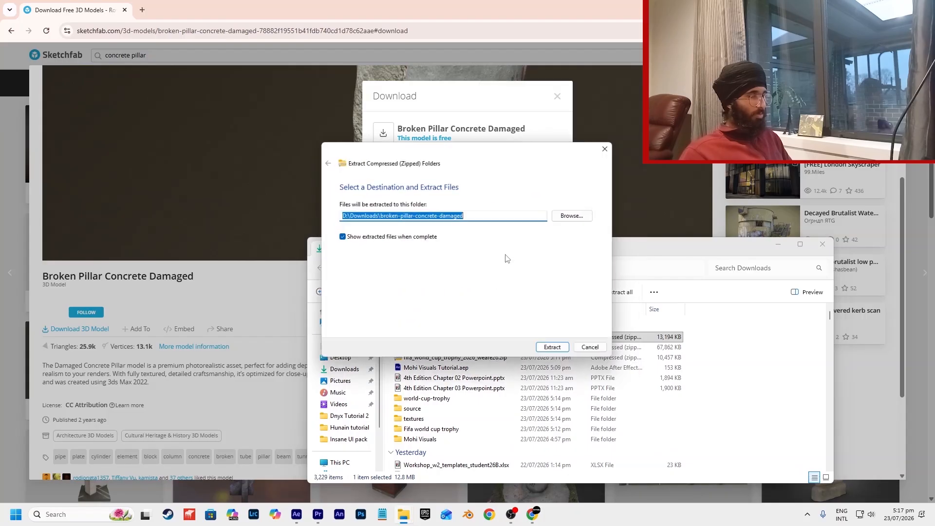
{"action": "left_click", "coordinate": [542, 355]}
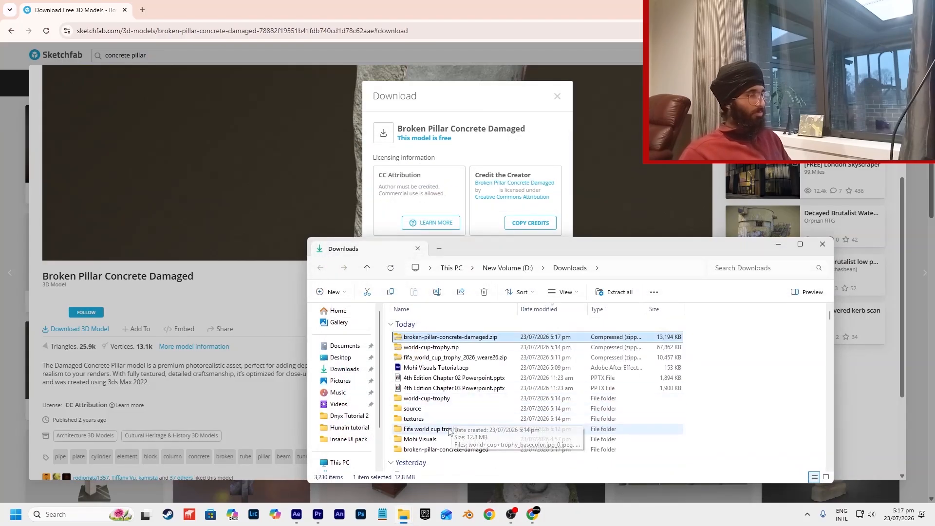
Rename the extracted broken-pillar-concrete-damaged folder as Pillar and close the Downloads window.
{"action": "left_click", "coordinate": [451, 449]}
{"action": "left_click", "coordinate": [438, 291]}
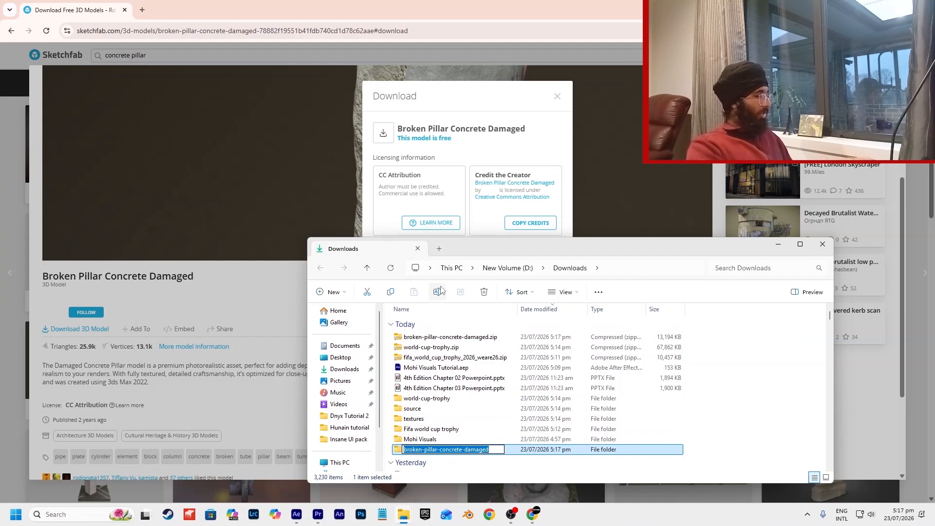
{"action": "type", "text": "Pillar"}
{"action": "key", "text": "Return"}
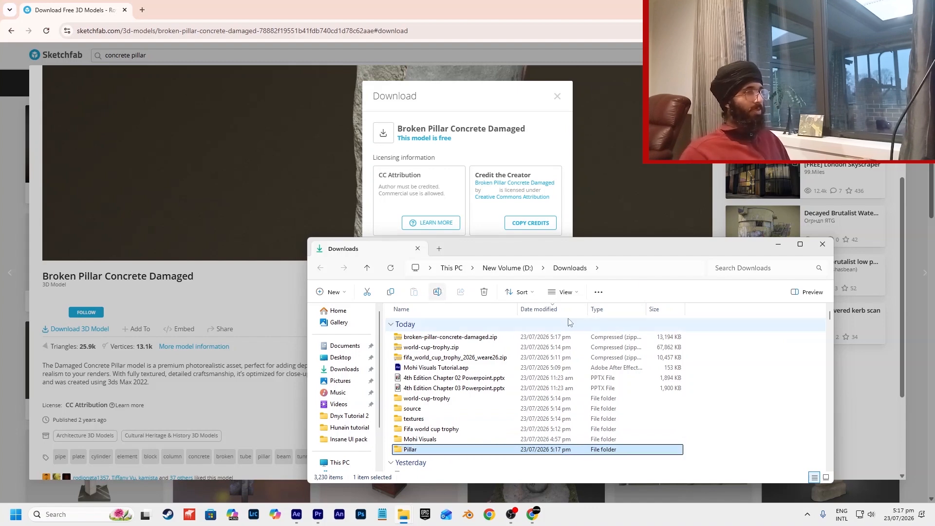
{"action": "left_click", "coordinate": [823, 243]}
Return to After Effects and try to import the broken pillar model from the new Pillar folder in Downloads into the project.
{"action": "key", "text": "alt+Tab"}
{"action": "left_click", "coordinate": [418, 472]}
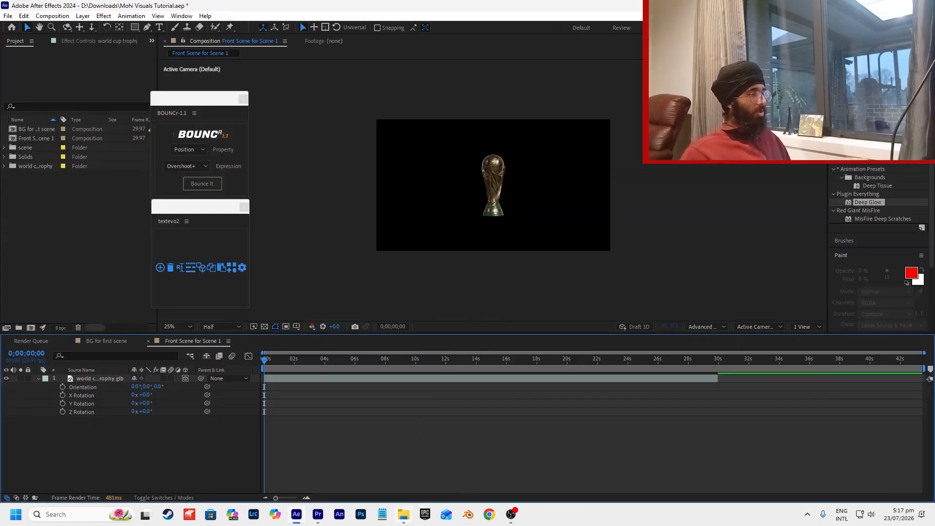
{"action": "key", "text": "alt+Tab"}
{"action": "left_click", "coordinate": [319, 343]}
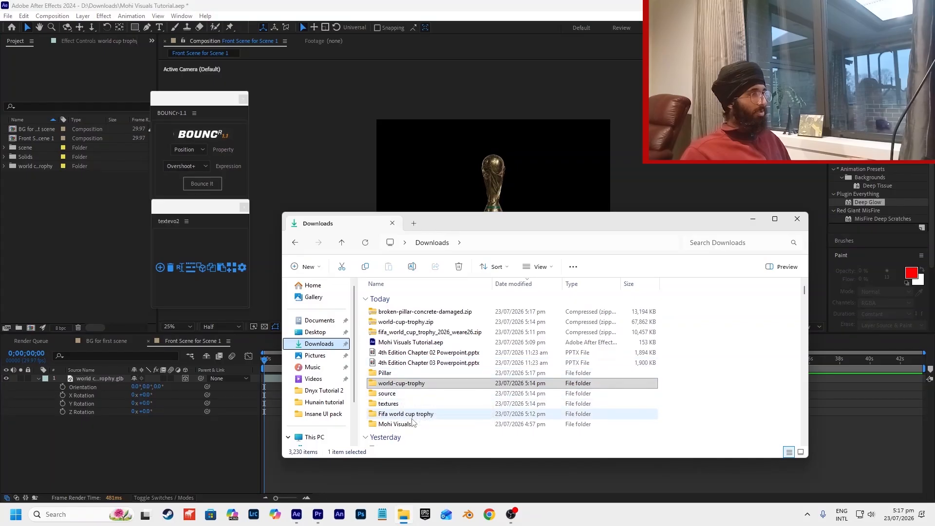
{"action": "double_click", "coordinate": [413, 373]}
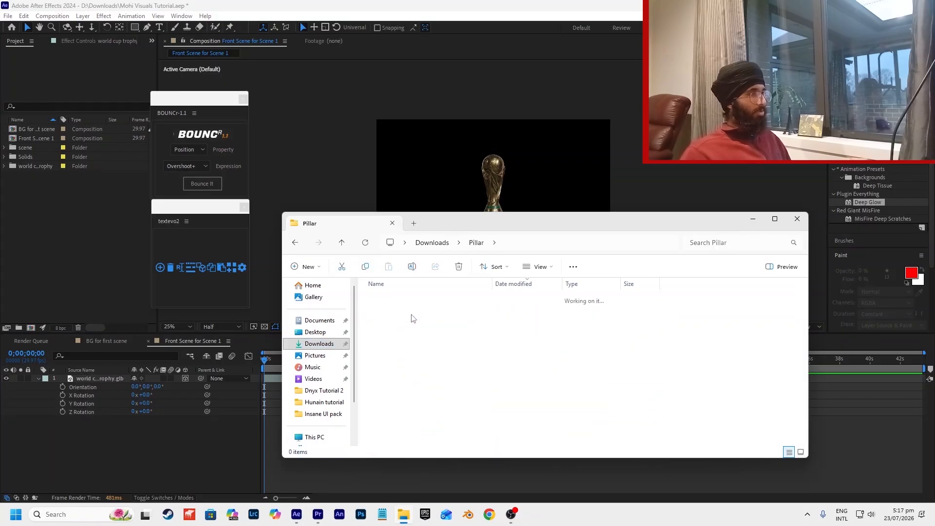
{"action": "double_click", "coordinate": [412, 311]}
{"action": "left_click_drag", "start_coordinate": [459, 312], "coordinate": [77, 202]}
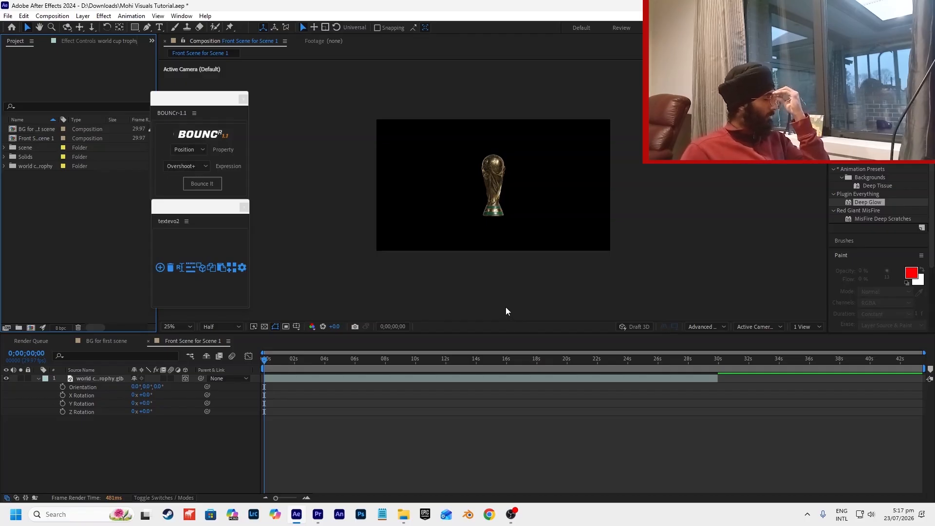
Switch to the web browser and search Sketchfab's free 3D models for pillar, restricted to downloadable models.
{"action": "left_click", "coordinate": [489, 515]}
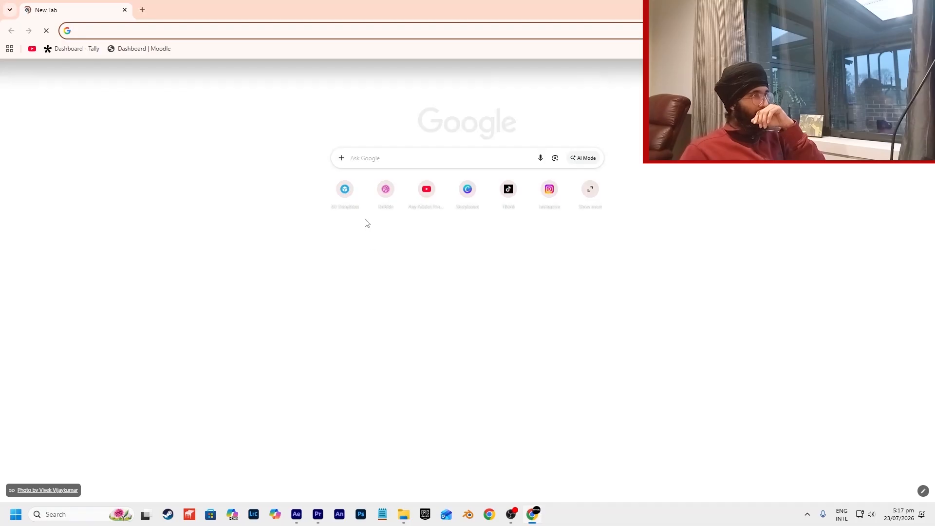
{"action": "left_click", "coordinate": [345, 207]}
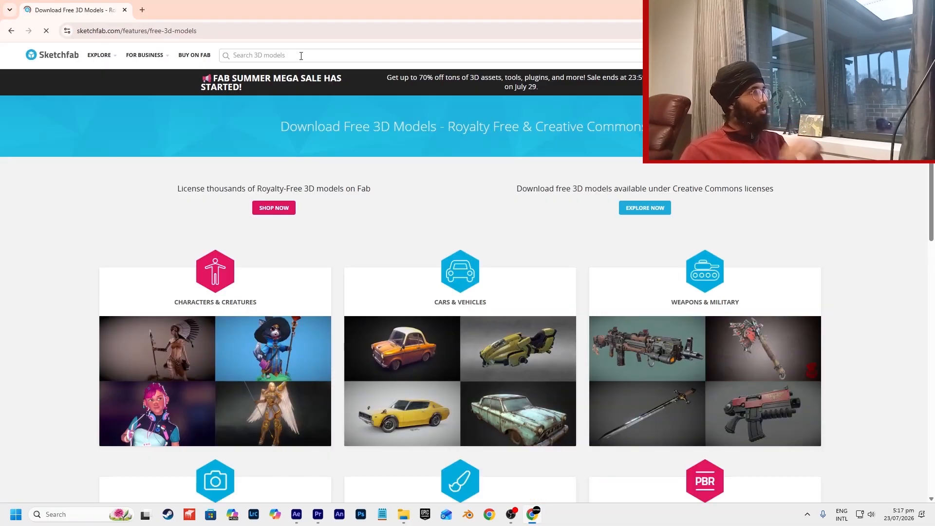
{"action": "left_click", "coordinate": [301, 56]}
{"action": "type", "text": "pillar"}
{"action": "left_click", "coordinate": [173, 107]}
{"action": "left_click", "coordinate": [161, 107]}
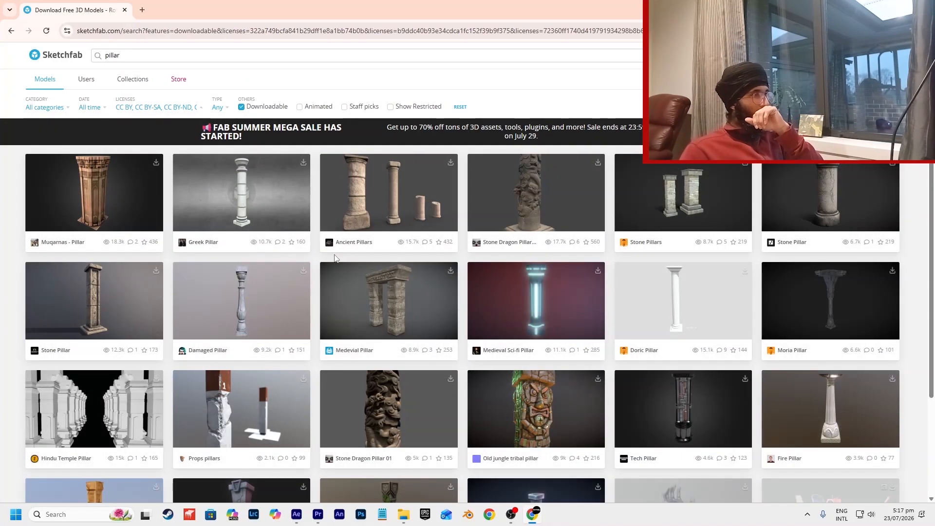
{"action": "left_click", "coordinate": [334, 255]}
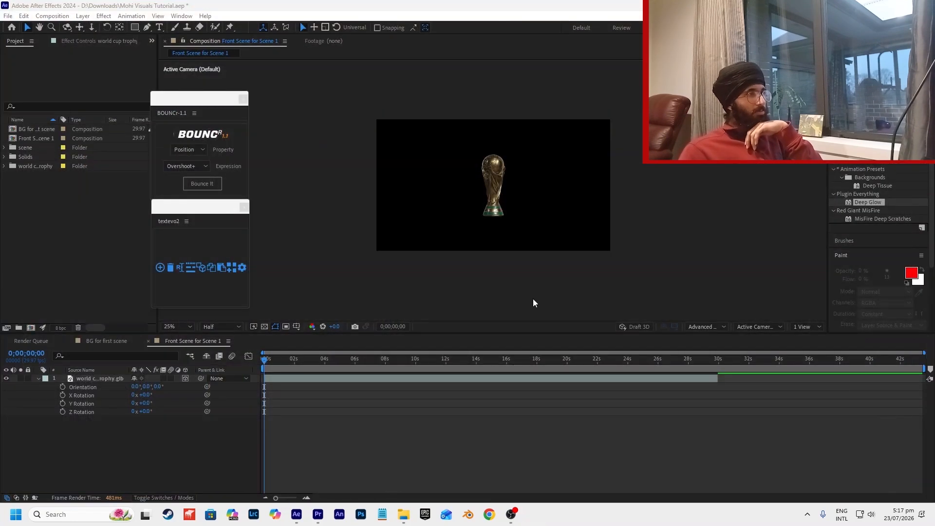
Search the Downloads folder for pillar and open the older Pillar folder dated 11/09/2025.
{"action": "left_click", "coordinate": [403, 514]}
{"action": "left_click", "coordinate": [322, 345]}
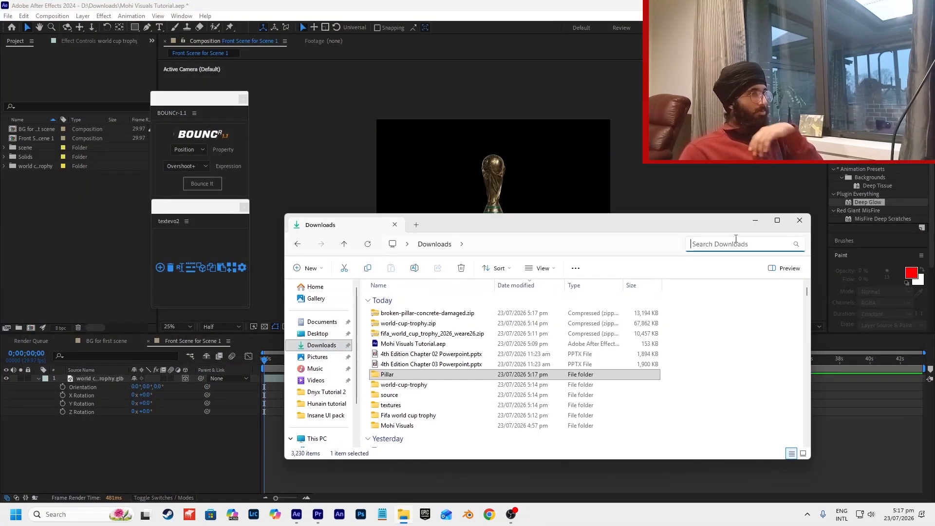
{"action": "left_click", "coordinate": [736, 241]}
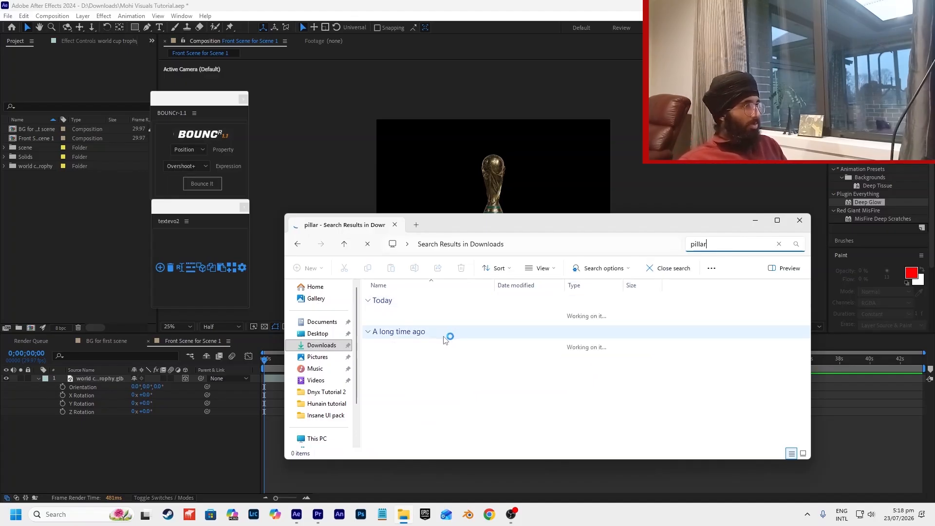
{"action": "left_click", "coordinate": [429, 338]}
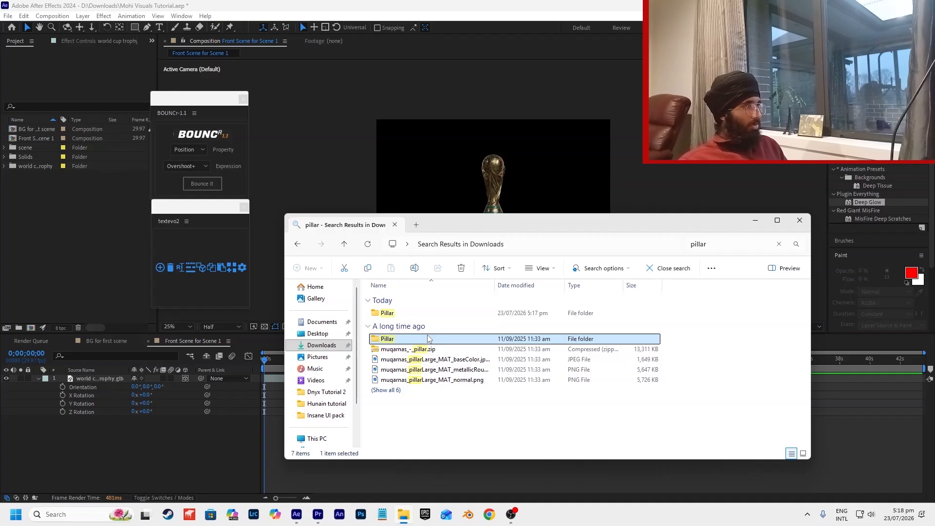
{"action": "double_click", "coordinate": [429, 339]}
Import scene.gltf from the older Pillar folder into Front Scene for Scene 1, scaled to comp size and named Pillar.
{"action": "left_click", "coordinate": [423, 334]}
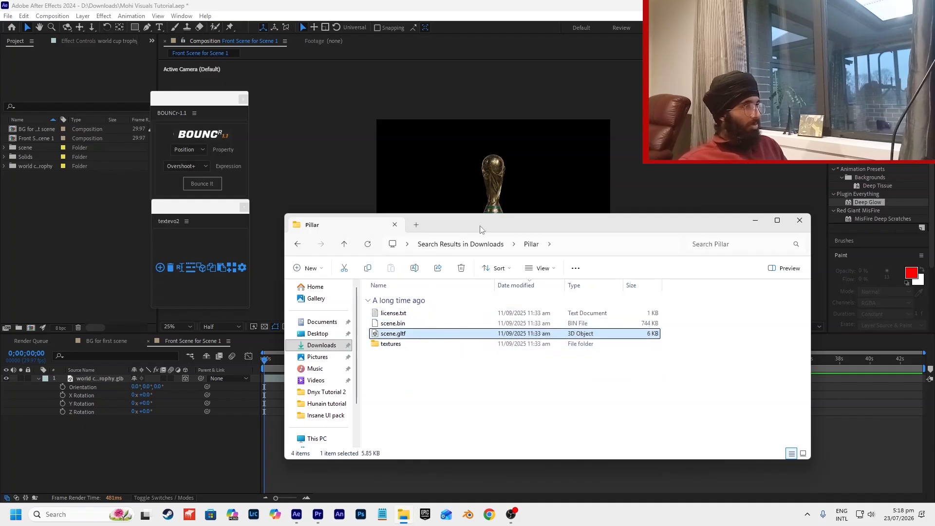
{"action": "left_click_drag", "start_coordinate": [487, 197], "coordinate": [501, 186]}
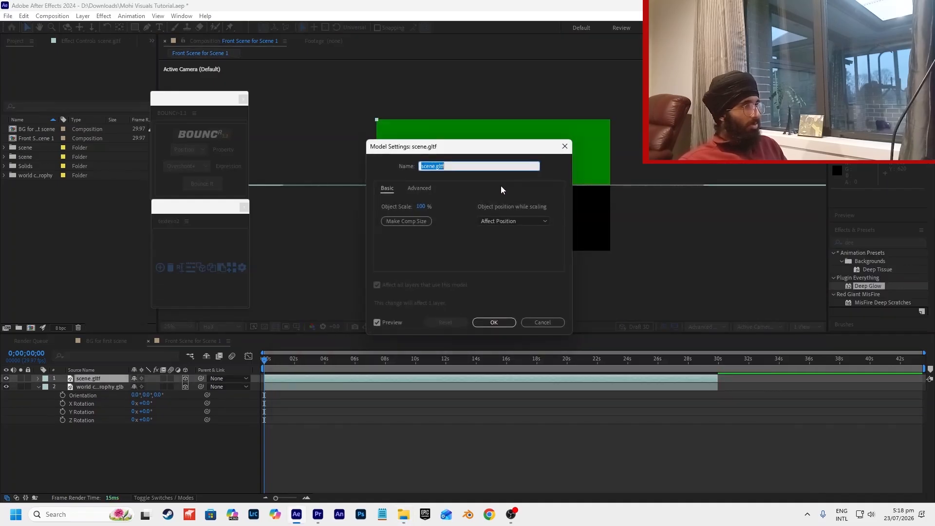
{"action": "left_click", "coordinate": [406, 221]}
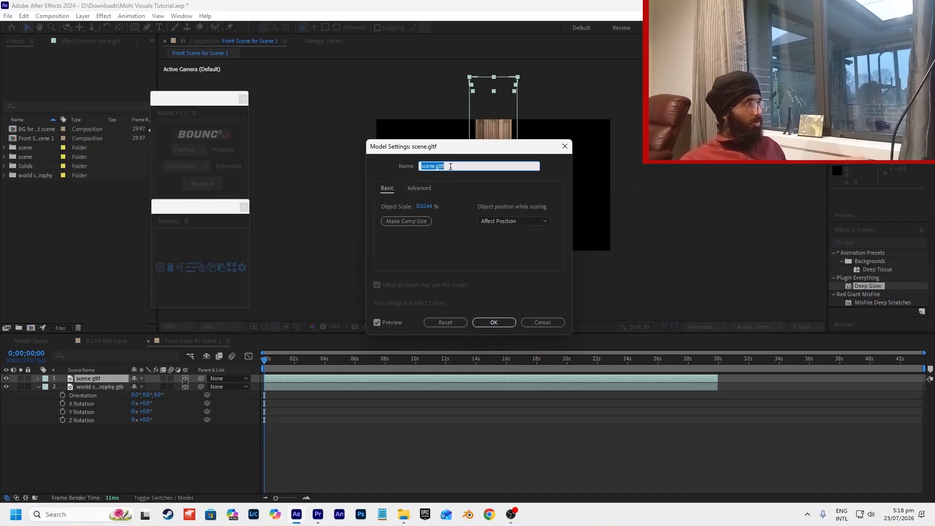
{"action": "type", "text": "Pillar"}
{"action": "key", "text": "Return"}
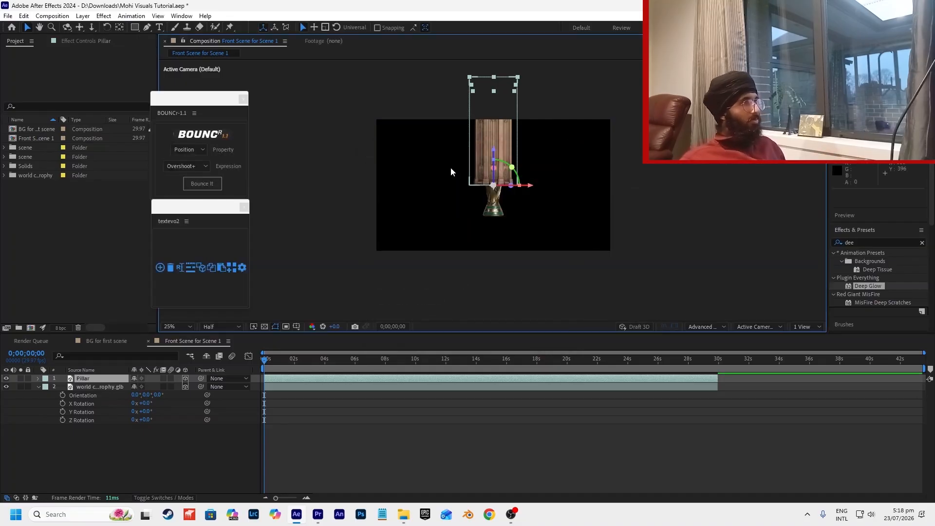
Move the Pillar layer down and slightly sideways so the trophy stands centred on top of it.
{"action": "left_click_drag", "start_coordinate": [491, 263], "coordinate": [487, 283]}
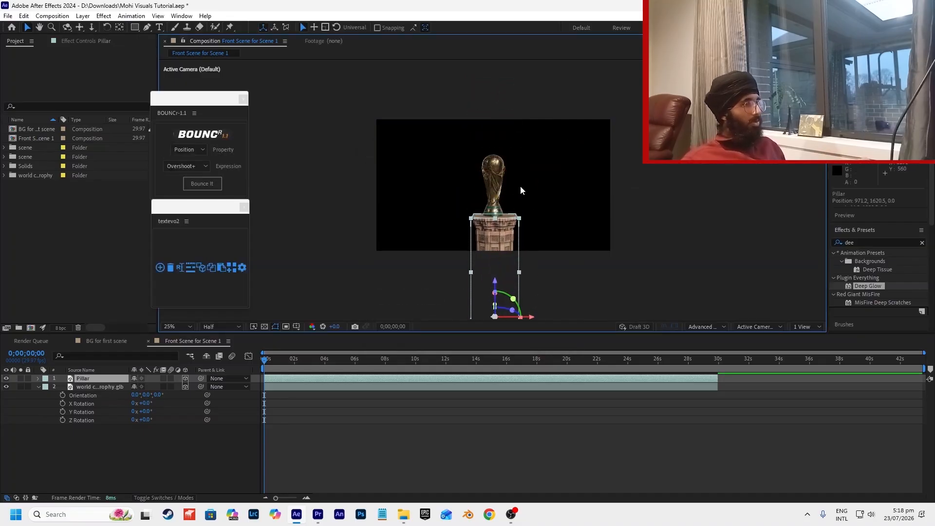
{"action": "scroll", "coordinate": [520, 183], "scroll_direction": "up", "scroll_amount": 2}
{"action": "left_click", "coordinate": [492, 221]}
{"action": "left_click_drag", "start_coordinate": [550, 304], "coordinate": [542, 302]}
{"action": "left_click", "coordinate": [590, 259]}
{"action": "scroll", "coordinate": [589, 259], "scroll_direction": "down", "scroll_amount": 2}
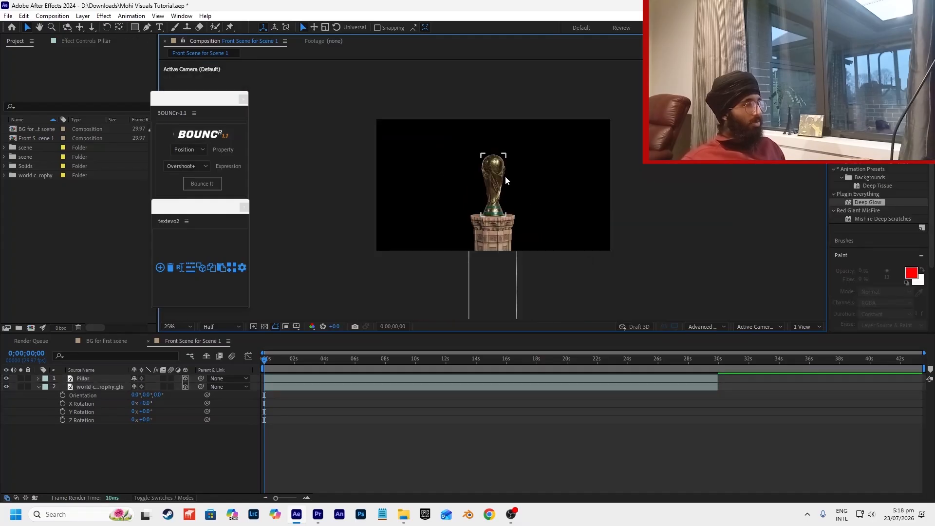
{"action": "scroll", "coordinate": [506, 144], "scroll_direction": "up", "scroll_amount": 1}
{"action": "scroll", "coordinate": [498, 164], "scroll_direction": "down", "scroll_amount": 1}
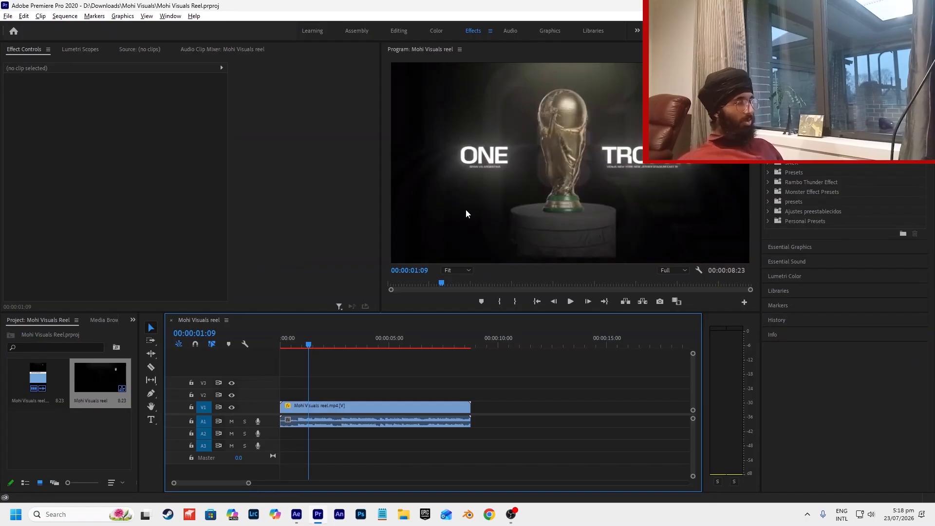
Switch to Premiere Pro and replay the reel's opening up to about 00:00:01:09 to study the trophy and pillar.
{"action": "left_click_drag", "start_coordinate": [301, 344], "coordinate": [290, 342]}
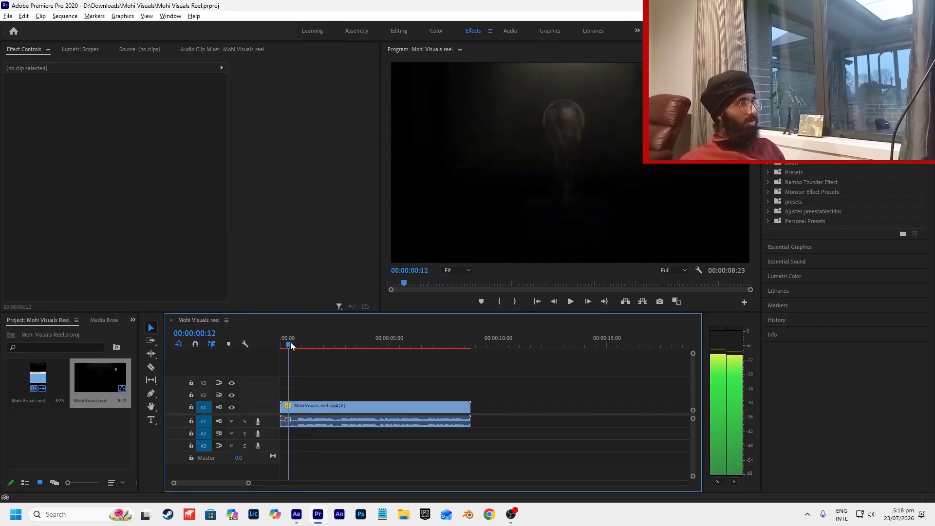
{"action": "key", "text": "space"}
{"action": "key", "text": "space"}
{"action": "key", "text": "space"}
{"action": "key", "text": "space"}
{"action": "key", "text": "space"}
{"action": "key", "text": "space"}
{"action": "left_click_drag", "start_coordinate": [314, 348], "coordinate": [299, 344]}
{"action": "key", "text": "space"}
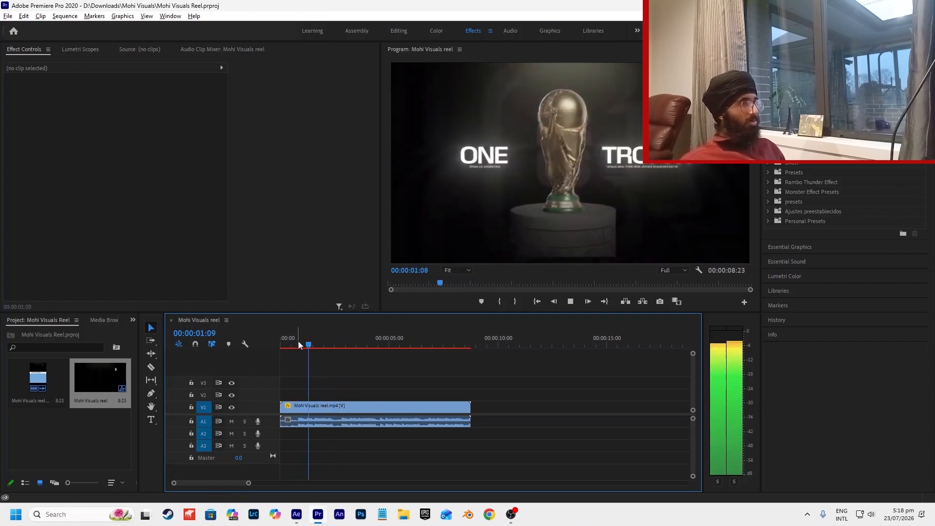
{"action": "left_click", "coordinate": [284, 343]}
{"action": "key", "text": "space"}
{"action": "key", "text": "space"}
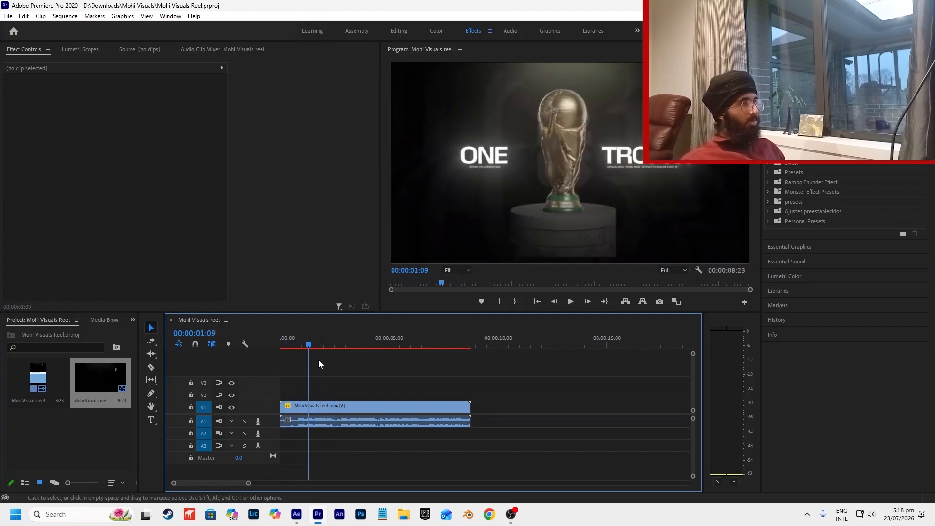
Compare the trophy and pillar in the After Effects composition with the "ONE TROPHY" shot of the reel in Premiere Pro.
{"action": "key", "text": "alt+Tab"}
{"action": "left_click", "coordinate": [483, 214]}
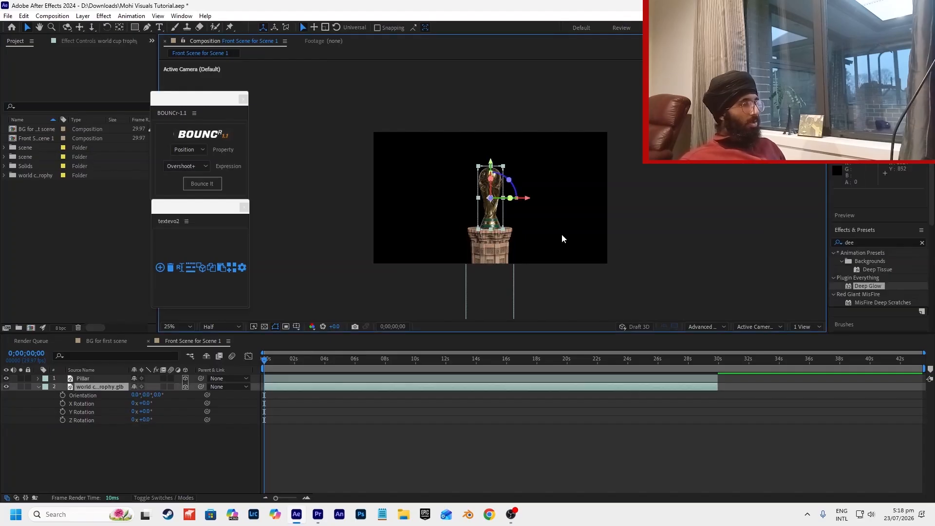
{"action": "scroll", "coordinate": [534, 232], "scroll_direction": "up", "scroll_amount": 2}
{"action": "left_click", "coordinate": [534, 232]}
{"action": "key", "text": "alt+Tab"}
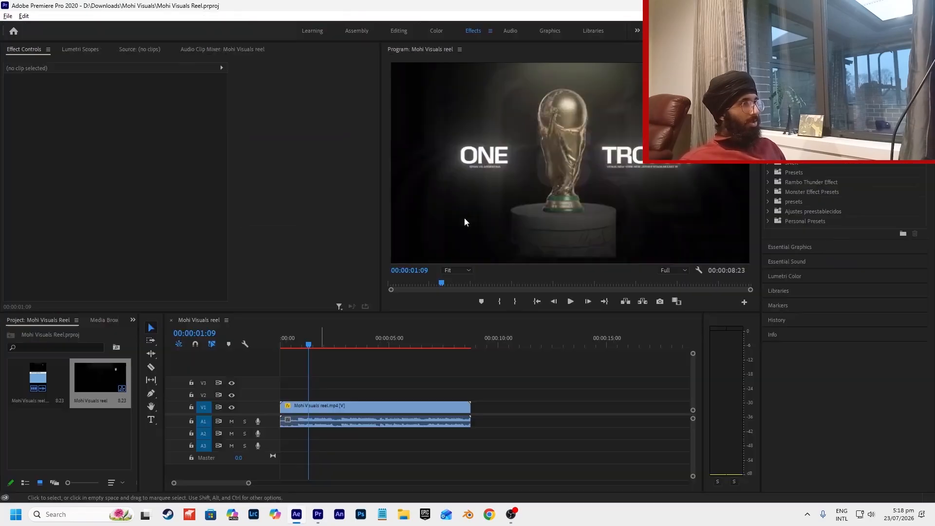
{"action": "key", "text": "alt+Tab"}
{"action": "key", "text": "comma"}
{"action": "key", "text": "alt+Tab"}
{"action": "left_click_drag", "start_coordinate": [296, 346], "coordinate": [309, 373]}
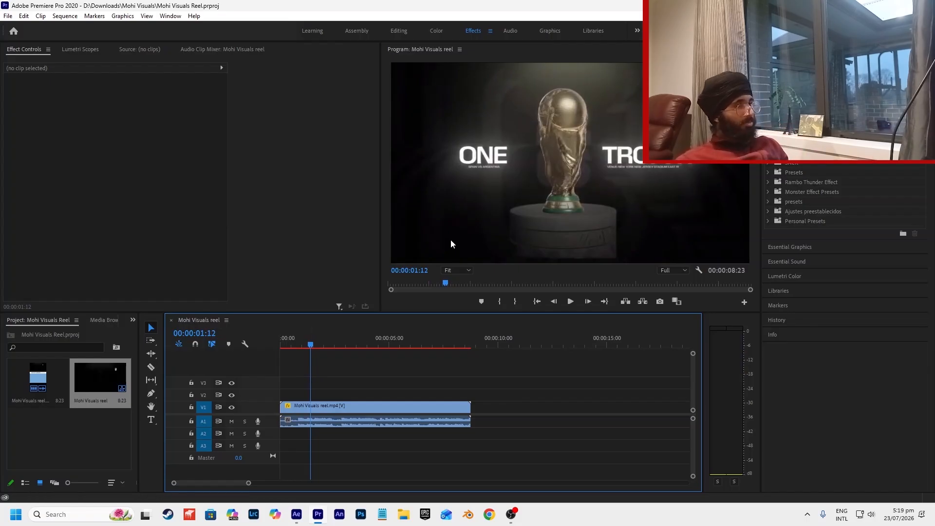
{"action": "key", "text": "alt+Tab"}
{"action": "scroll", "coordinate": [489, 182], "scroll_direction": "up", "scroll_amount": 3}
{"action": "scroll", "coordinate": [476, 195], "scroll_direction": "down", "scroll_amount": 4}
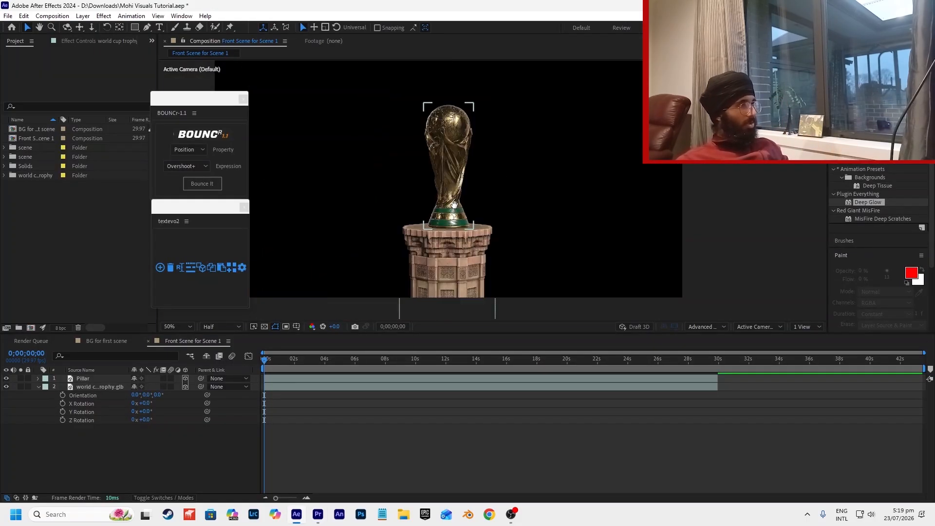
{"action": "key", "text": "space"}
{"action": "key", "text": "alt+Tab"}
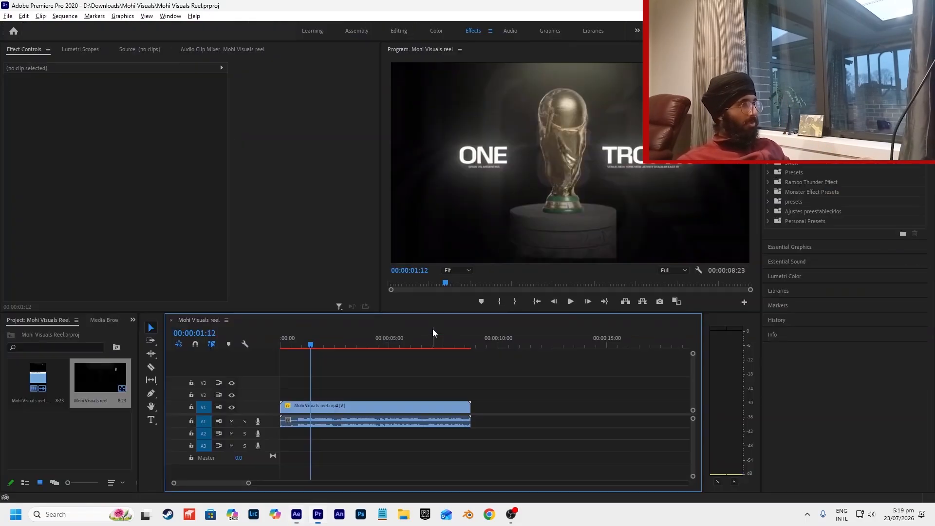
{"action": "mouse_move", "coordinate": [317, 339]}
{"action": "left_mouse_down"}
{"action": "mouse_move", "coordinate": [294, 348]}
{"action": "mouse_move", "coordinate": [314, 348]}
{"action": "left_mouse_up"}
Return to After Effects and set the Pillar layer's X Rotation to 7°.
{"action": "key", "text": "alt+Tab"}
{"action": "left_click", "coordinate": [443, 224]}
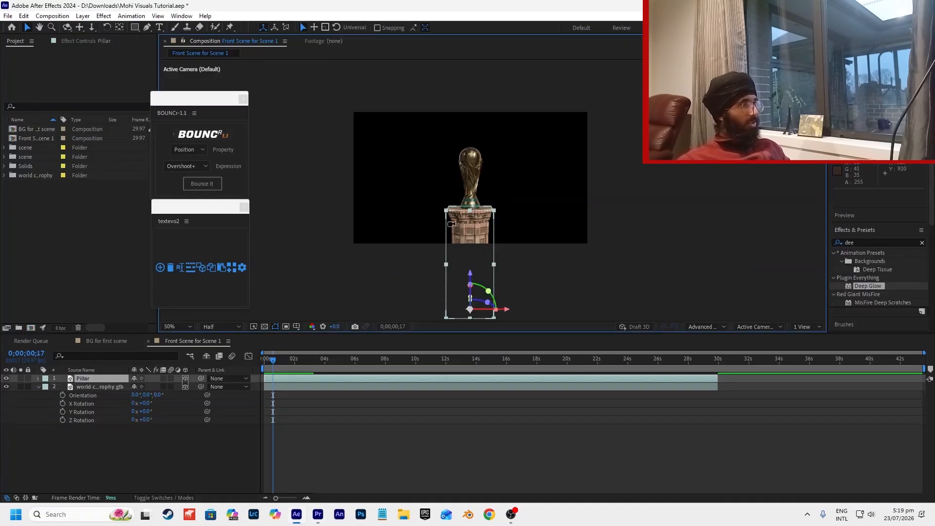
{"action": "scroll", "coordinate": [448, 231], "scroll_direction": "up", "scroll_amount": 4}
{"action": "scroll", "coordinate": [448, 231], "scroll_direction": "down", "scroll_amount": 2}
{"action": "key", "text": "r"}
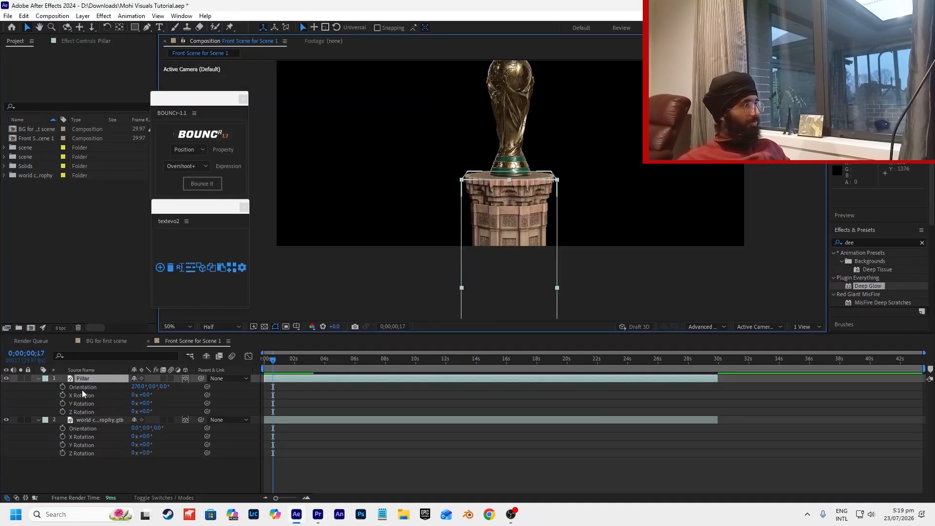
{"action": "left_click_drag", "start_coordinate": [146, 395], "coordinate": [148, 395]}
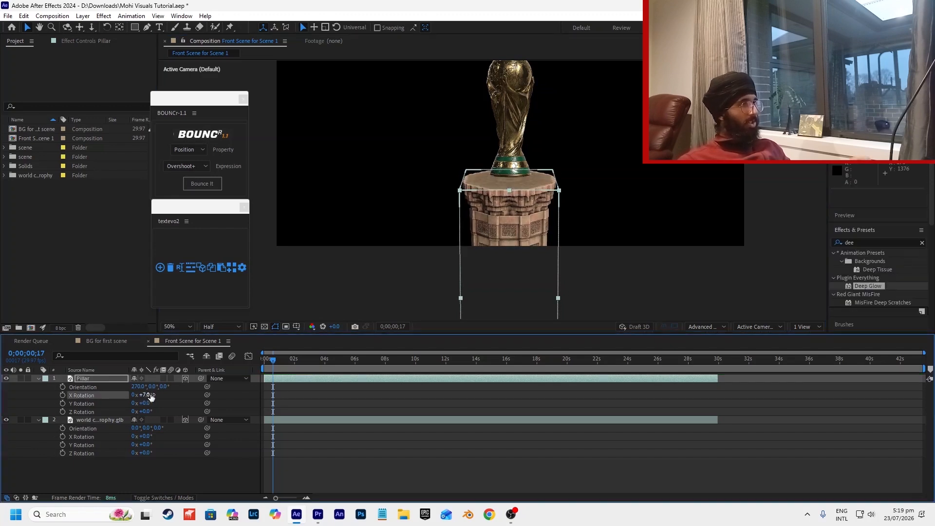
Copy the pillar's 7° X Rotation onto the world cup trophy layer.
{"action": "scroll", "coordinate": [599, 197], "scroll_direction": "down", "scroll_amount": 2}
{"action": "left_click", "coordinate": [599, 198]}
{"action": "scroll", "coordinate": [529, 166], "scroll_direction": "up", "scroll_amount": 2}
{"action": "left_click", "coordinate": [490, 161]}
{"action": "key", "text": "r"}
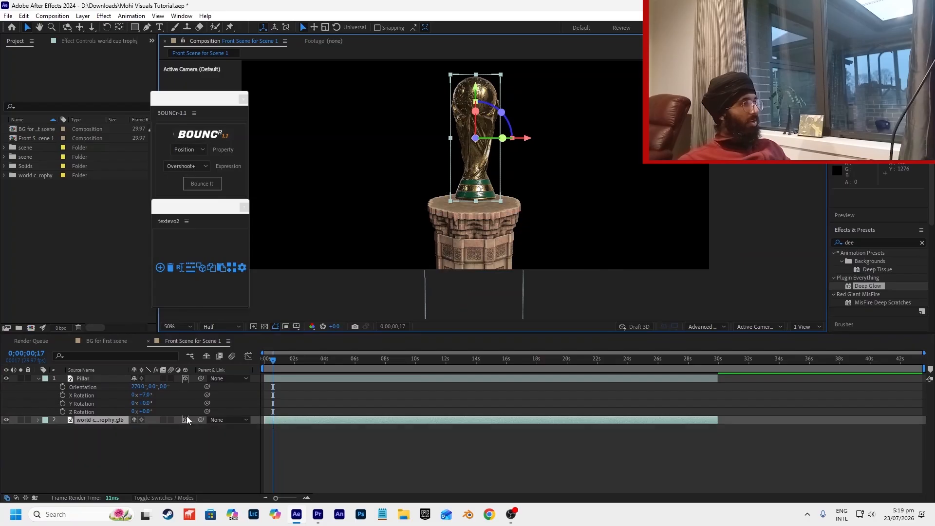
{"action": "left_click", "coordinate": [108, 397]}
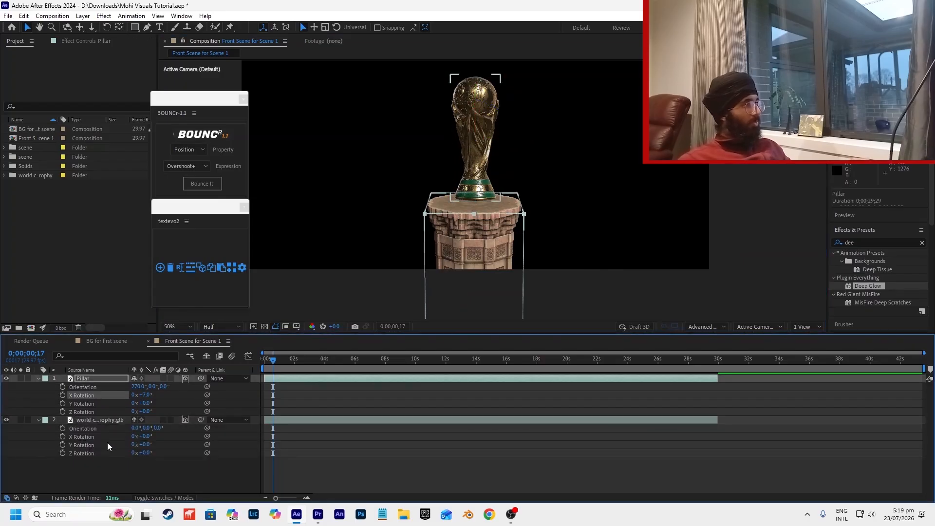
{"action": "left_click", "coordinate": [76, 436]}
{"action": "key", "text": "ctrl+v"}
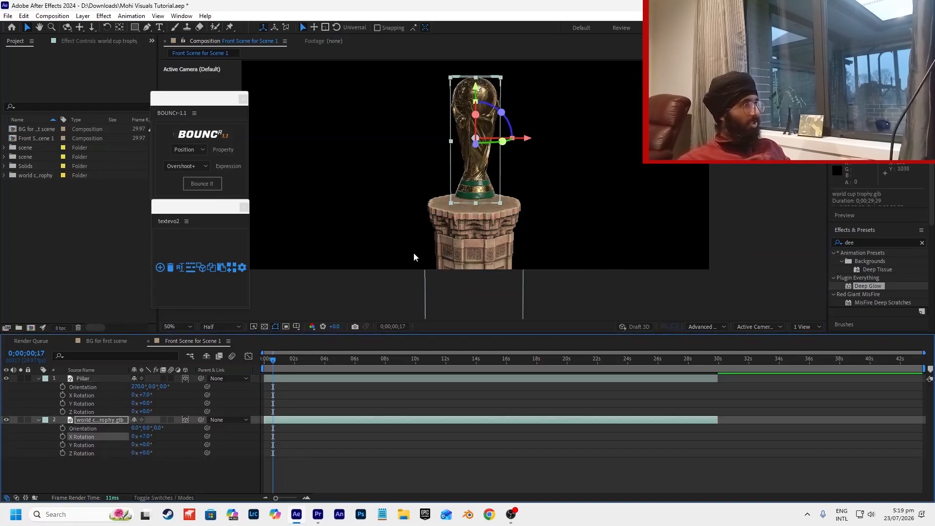
{"action": "left_click", "coordinate": [720, 181]}
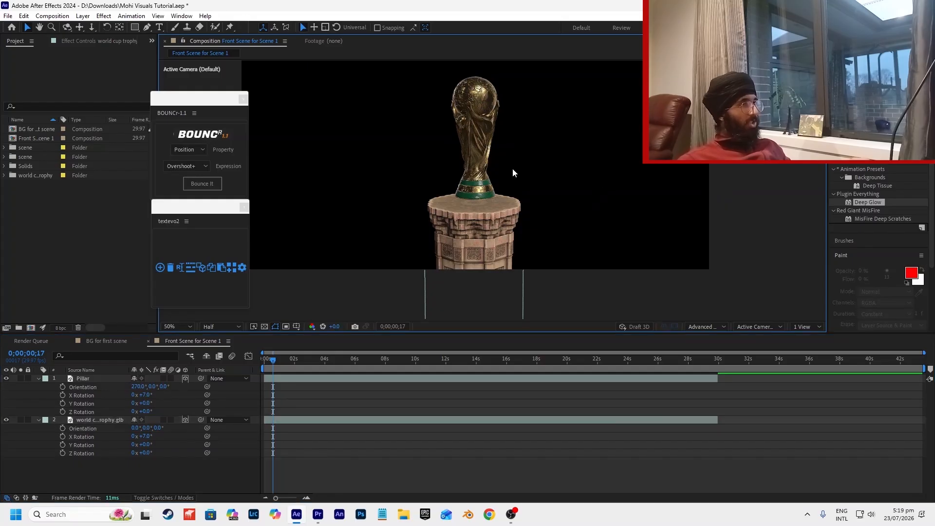
{"action": "scroll", "coordinate": [493, 188], "scroll_direction": "down", "scroll_amount": 2}
{"action": "scroll", "coordinate": [479, 161], "scroll_direction": "up", "scroll_amount": 2}
{"action": "left_click", "coordinate": [481, 166]}
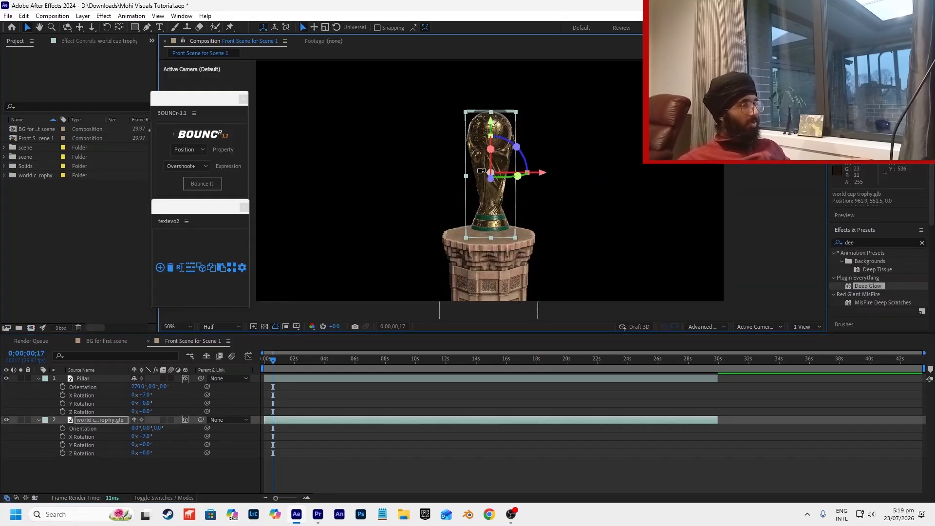
{"action": "scroll", "coordinate": [481, 166], "scroll_direction": "up", "scroll_amount": 4}
{"action": "scroll", "coordinate": [492, 166], "scroll_direction": "down", "scroll_amount": 2}
{"action": "key", "text": "ctrl+z"}
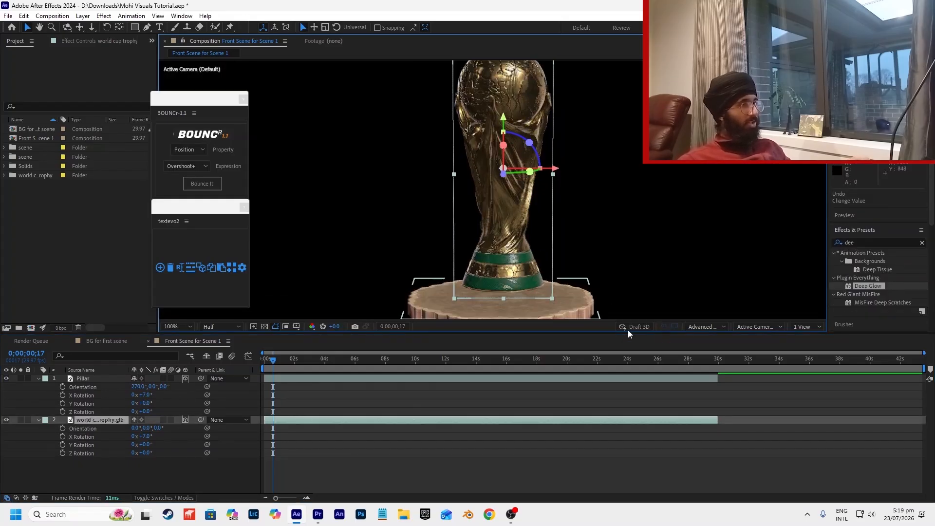
Show the composition from the Left view and move the trophy along its Z axis to the middle of the pillar's top.
{"action": "scroll", "coordinate": [641, 276], "scroll_direction": "down", "scroll_amount": 1}
{"action": "left_click", "coordinate": [797, 326]}
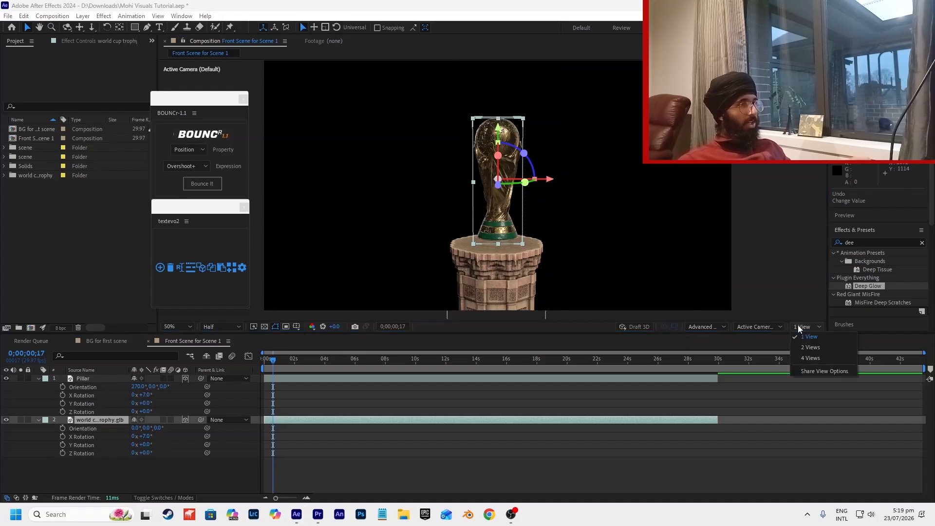
{"action": "left_click", "coordinate": [773, 326]}
{"action": "left_click", "coordinate": [772, 372]}
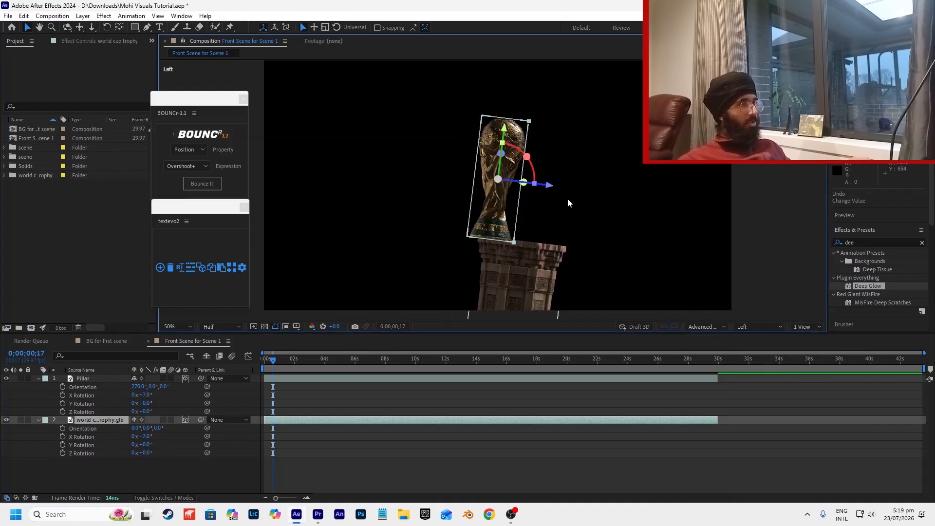
{"action": "scroll", "coordinate": [526, 224], "scroll_direction": "up", "scroll_amount": 2}
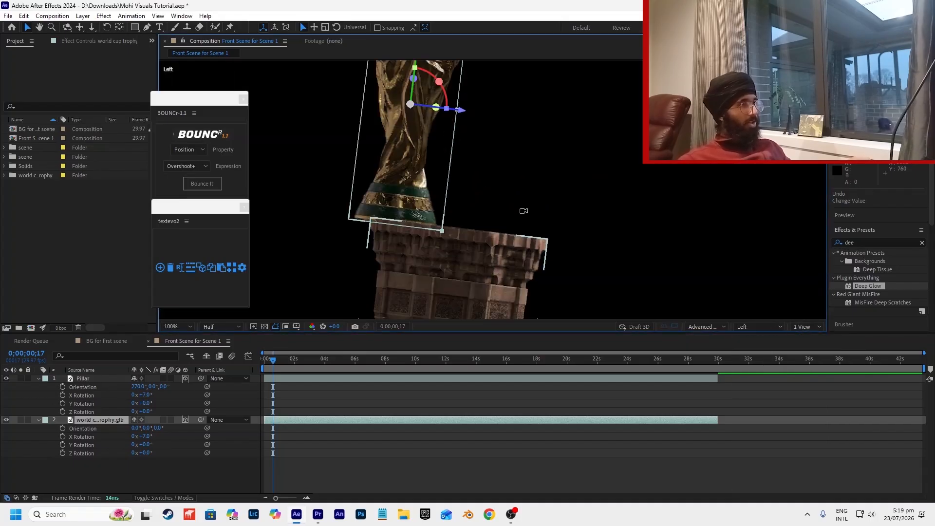
{"action": "left_click_drag", "start_coordinate": [459, 115], "coordinate": [525, 134]}
{"action": "scroll", "coordinate": [493, 193], "scroll_direction": "down", "scroll_amount": 1}
{"action": "scroll", "coordinate": [487, 187], "scroll_direction": "up", "scroll_amount": 2}
{"action": "scroll", "coordinate": [492, 192], "scroll_direction": "down", "scroll_amount": 1}
Fine-tune the trophy's height so its base rests on the pillar, and restore the Active Camera view.
{"action": "left_click_drag", "start_coordinate": [492, 75], "coordinate": [492, 76]}
{"action": "left_click", "coordinate": [536, 207]}
{"action": "scroll", "coordinate": [506, 219], "scroll_direction": "up", "scroll_amount": 1}
{"action": "scroll", "coordinate": [507, 219], "scroll_direction": "down", "scroll_amount": 1}
{"action": "left_click", "coordinate": [757, 327]}
{"action": "left_click", "coordinate": [758, 337]}
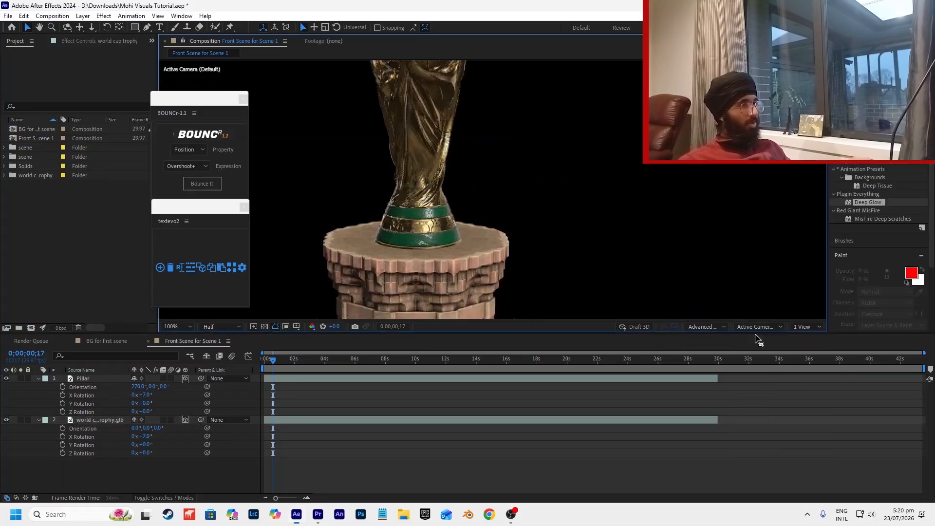
{"action": "scroll", "coordinate": [472, 213], "scroll_direction": "down", "scroll_amount": 1}
{"action": "scroll", "coordinate": [470, 210], "scroll_direction": "down", "scroll_amount": 1}
{"action": "scroll", "coordinate": [446, 185], "scroll_direction": "up", "scroll_amount": 1}
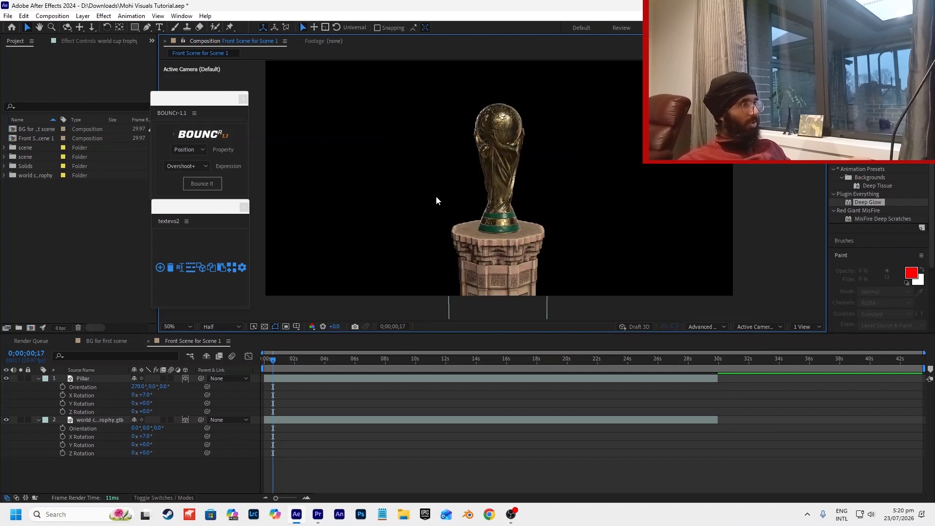
Check the trophy's centring on the pillar with the grid overlay, hide the grid and return to the composition's start.
{"action": "left_click", "coordinate": [338, 326]}
{"action": "left_click", "coordinate": [318, 343]}
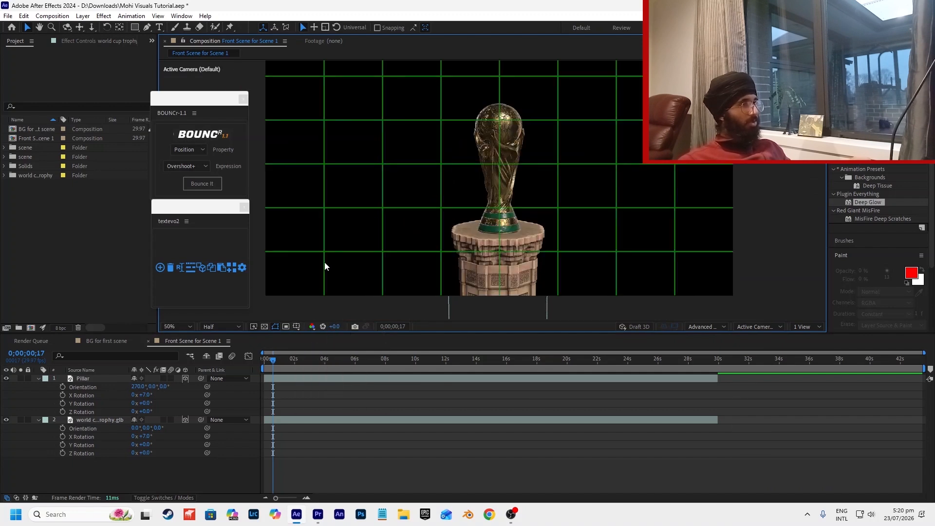
{"action": "left_click", "coordinate": [296, 327]}
{"action": "left_click", "coordinate": [341, 350]}
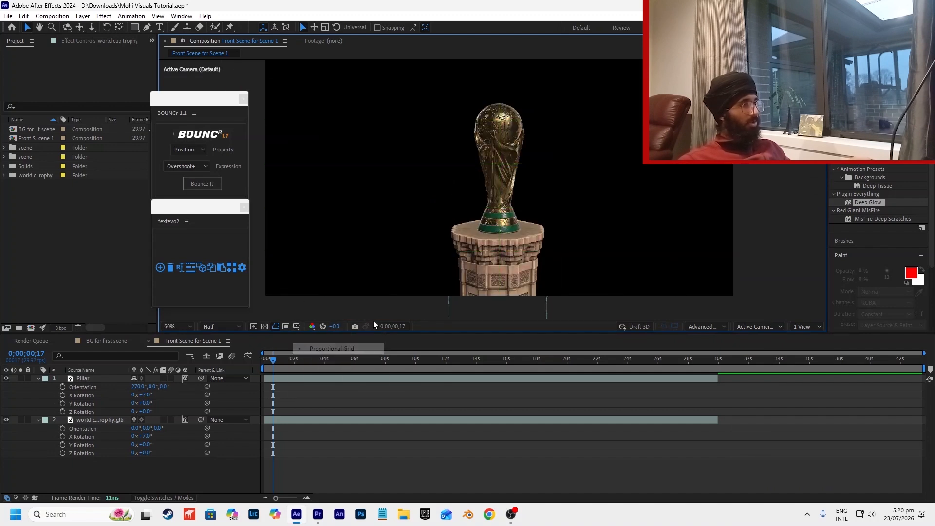
{"action": "scroll", "coordinate": [501, 194], "scroll_direction": "down", "scroll_amount": 1}
{"action": "left_click", "coordinate": [500, 190]}
{"action": "scroll", "coordinate": [500, 190], "scroll_direction": "up", "scroll_amount": 1}
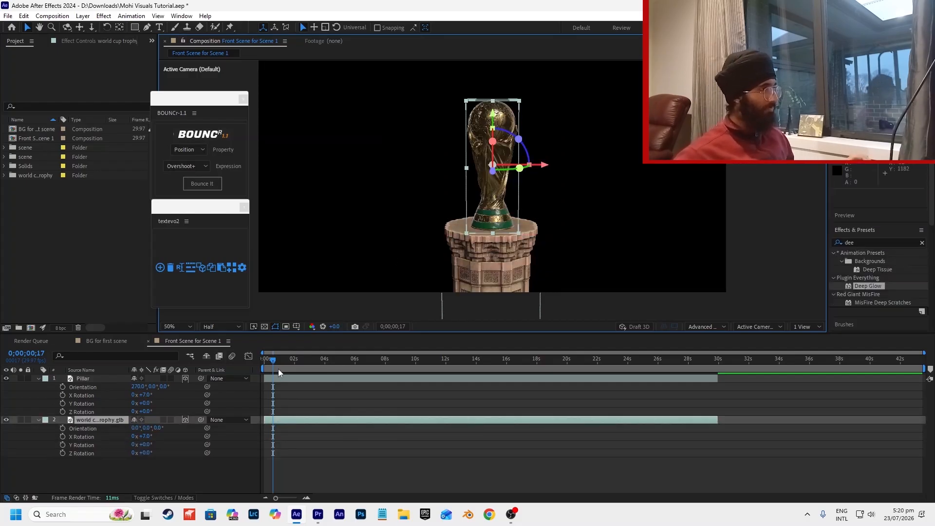
{"action": "key", "text": "Home"}
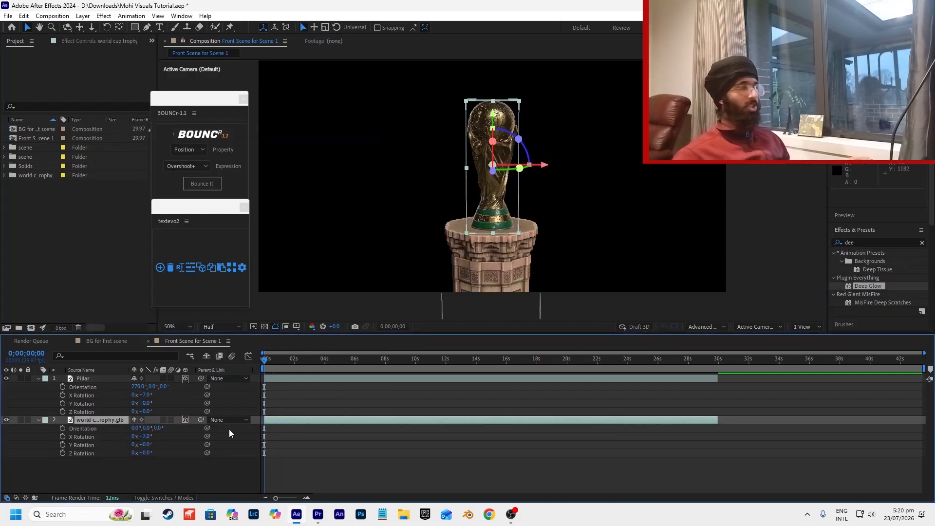
{"action": "left_click_drag", "start_coordinate": [142, 452], "coordinate": [157, 445]}
{"action": "key", "text": "ctrl+z"}
{"action": "key", "text": "ctrl+z"}
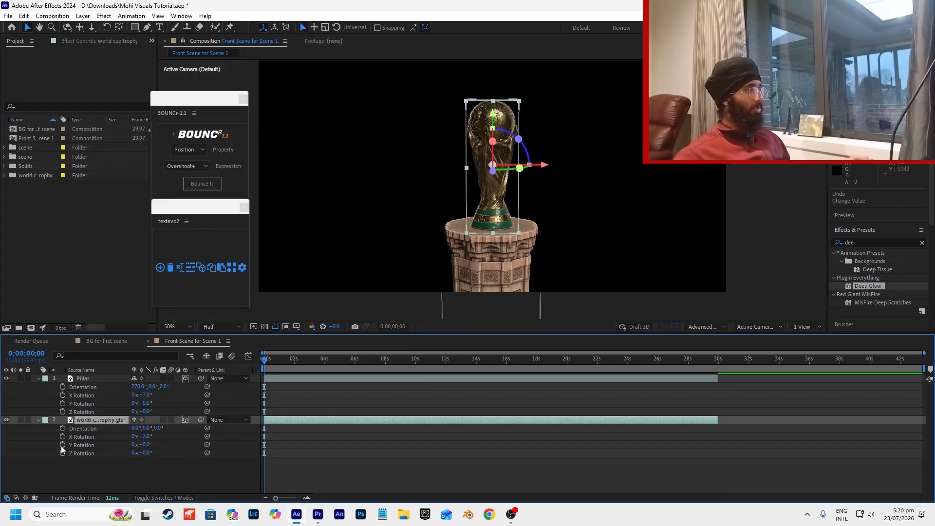
Keyframe the trophy's Y Rotation at the composition's start and turn it around its vertical axis with a second keyframe at 0;00;04;07.
{"action": "left_click", "coordinate": [62, 445]}
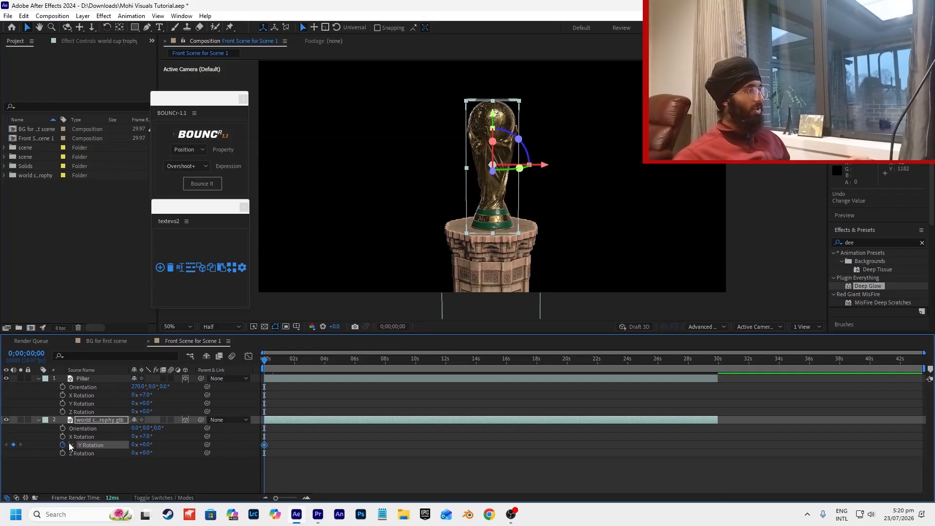
{"action": "left_click", "coordinate": [300, 431]}
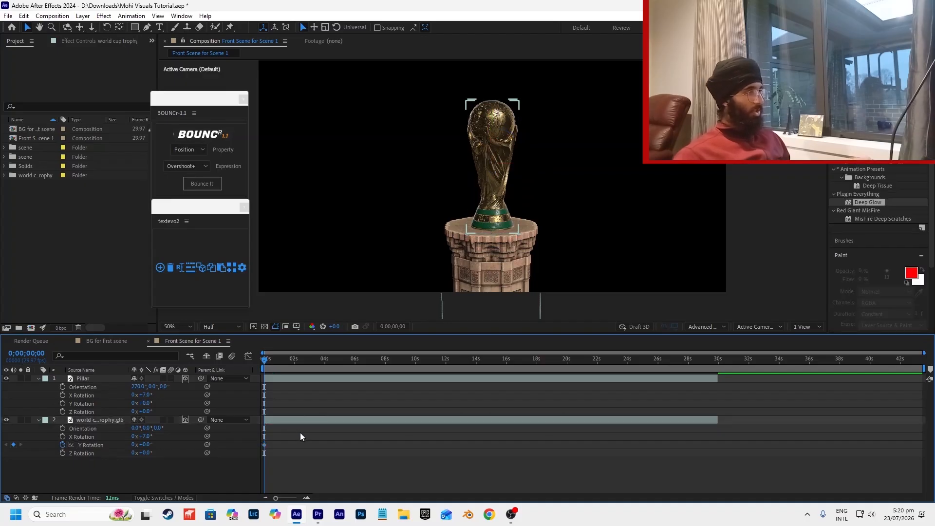
{"action": "key", "text": "space"}
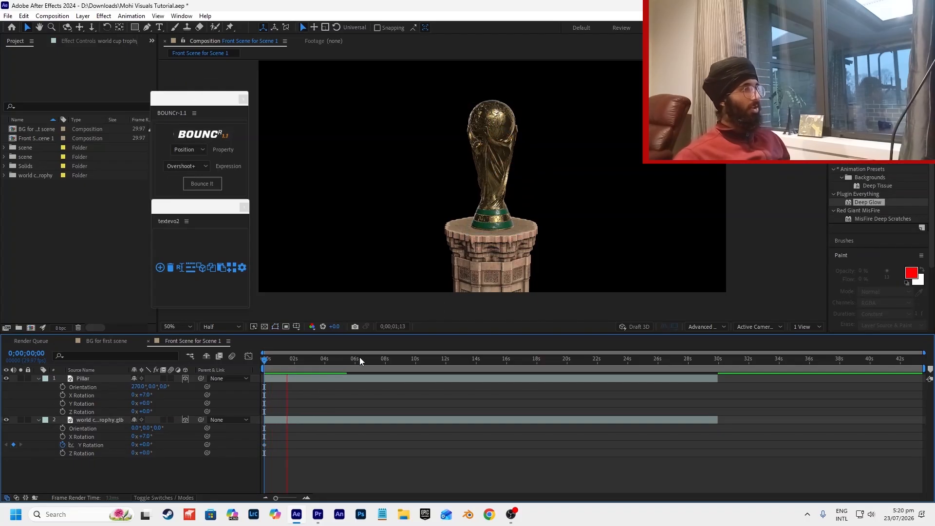
{"action": "left_click", "coordinate": [327, 370]}
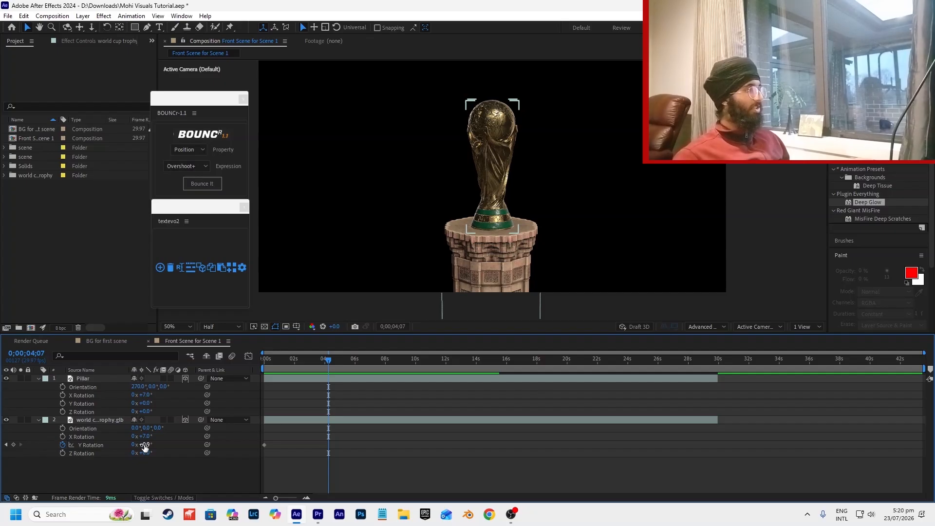
{"action": "left_click_drag", "start_coordinate": [144, 447], "coordinate": [302, 444]}
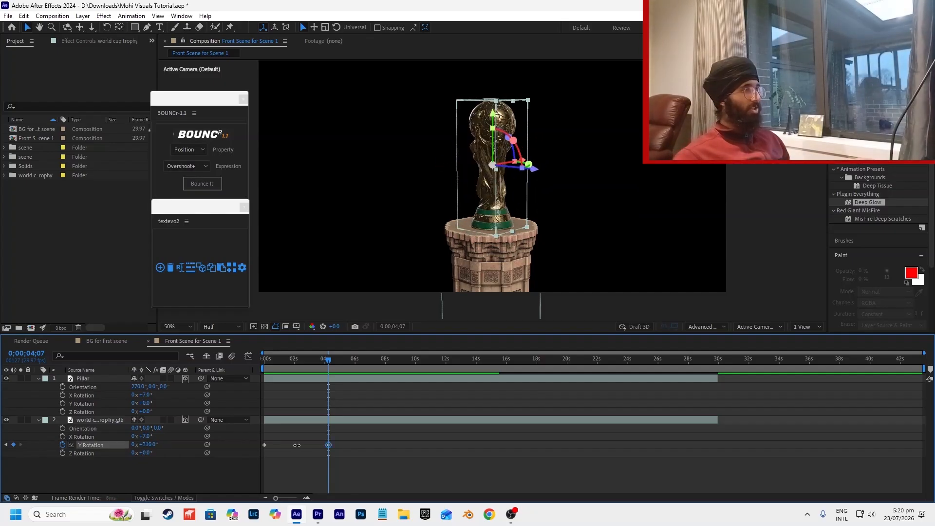
{"action": "left_click", "coordinate": [346, 437]}
{"action": "key", "text": "Home"}
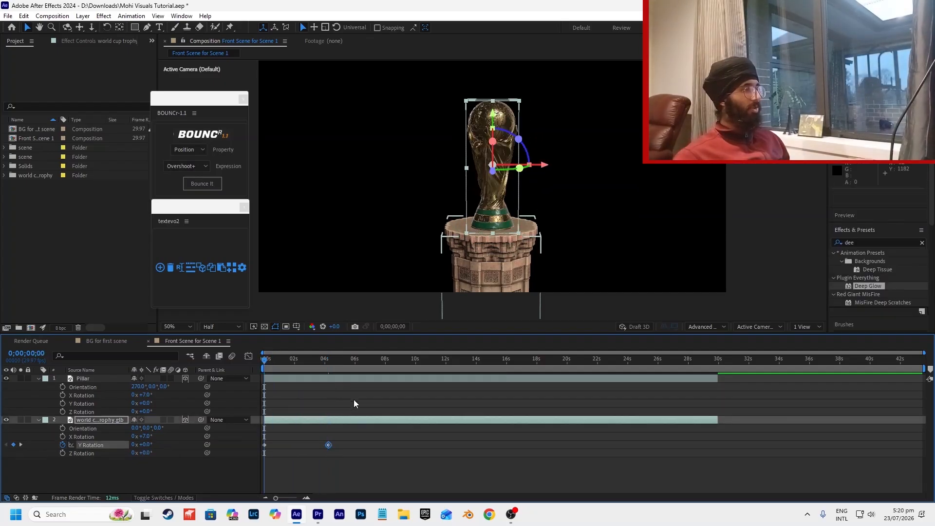
Apply Easy Ease to both of the trophy's Y Rotation keyframes and preview the spin.
{"action": "left_click", "coordinate": [377, 404]}
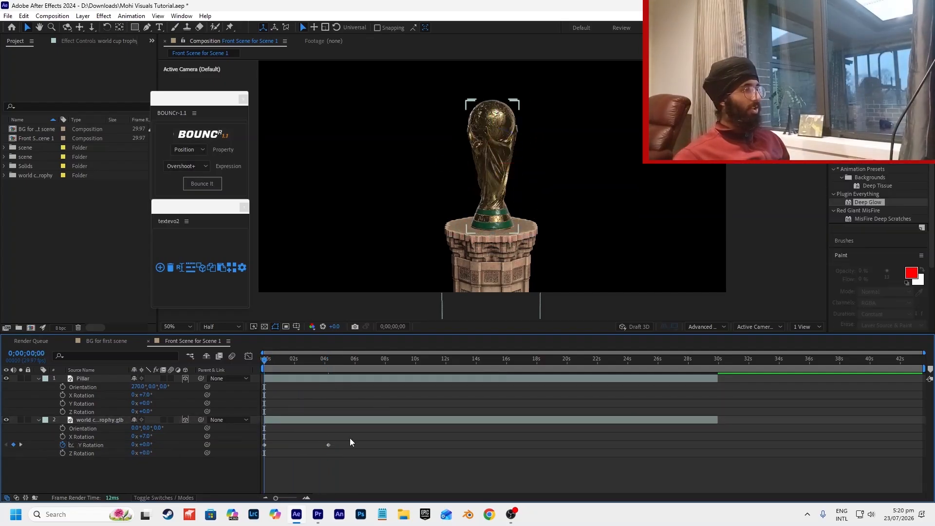
{"action": "left_click_drag", "start_coordinate": [350, 437], "coordinate": [259, 458]}
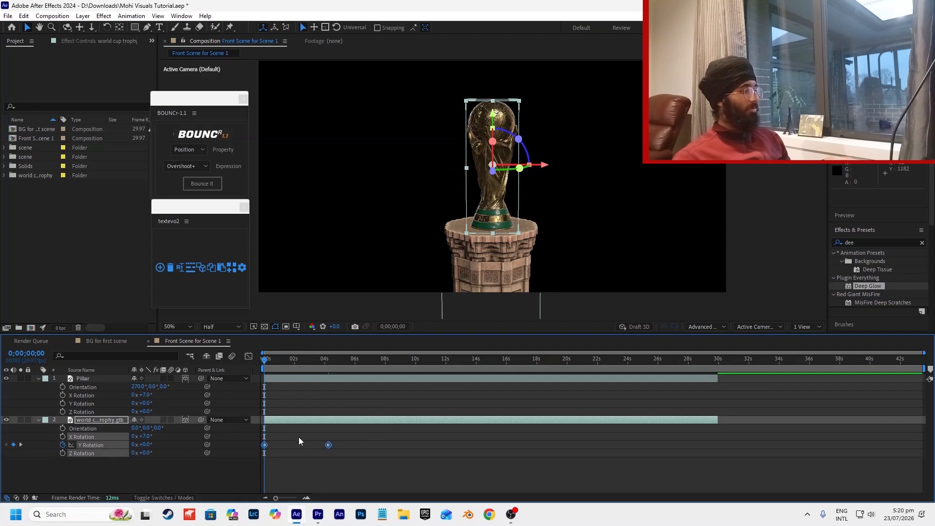
{"action": "key", "text": "F9"}
{"action": "left_click", "coordinate": [346, 425]}
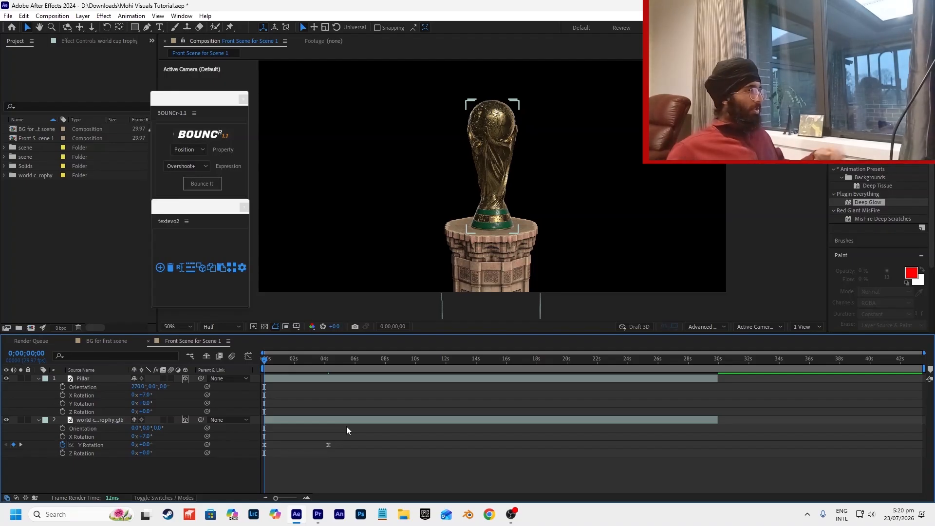
{"action": "key", "text": "space"}
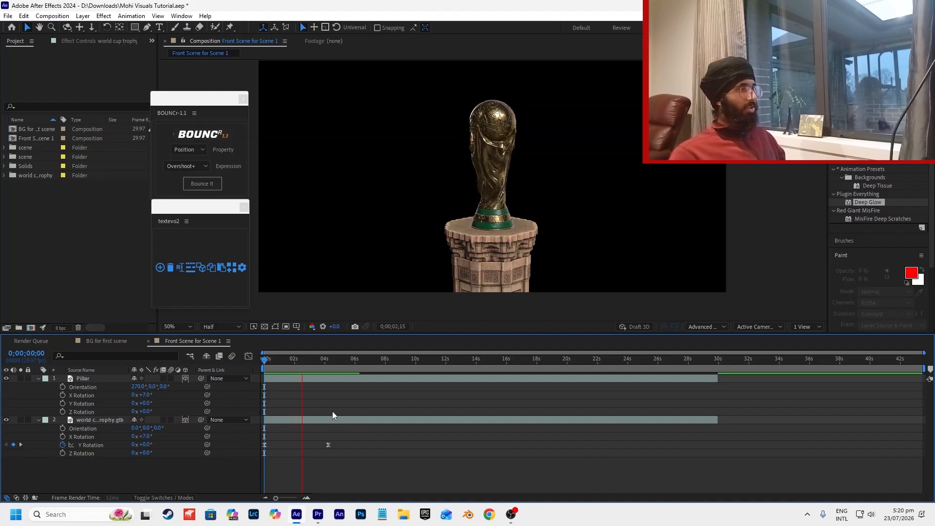
{"action": "key", "text": "space"}
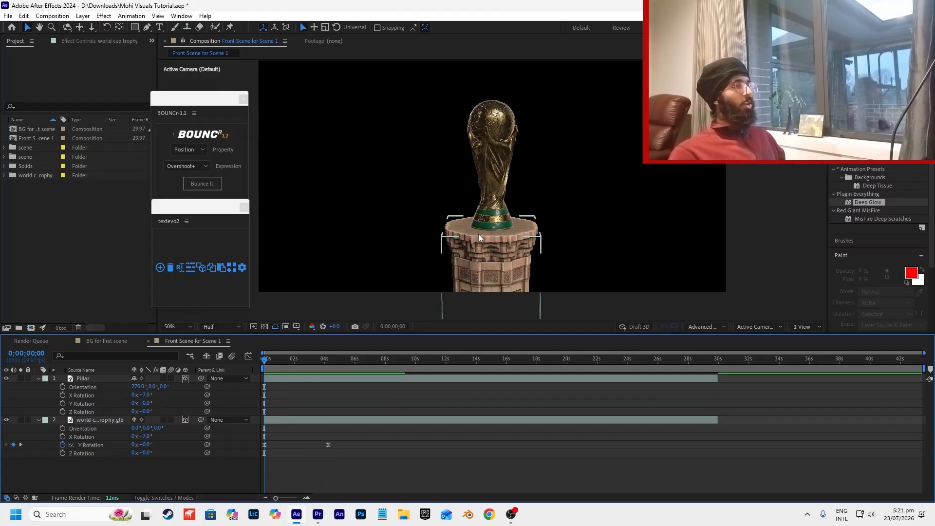
Switch to Premiere Pro and examine the reference reel's opening titles and their placement around the trophy at full-panel size.
{"action": "key", "text": "comma"}
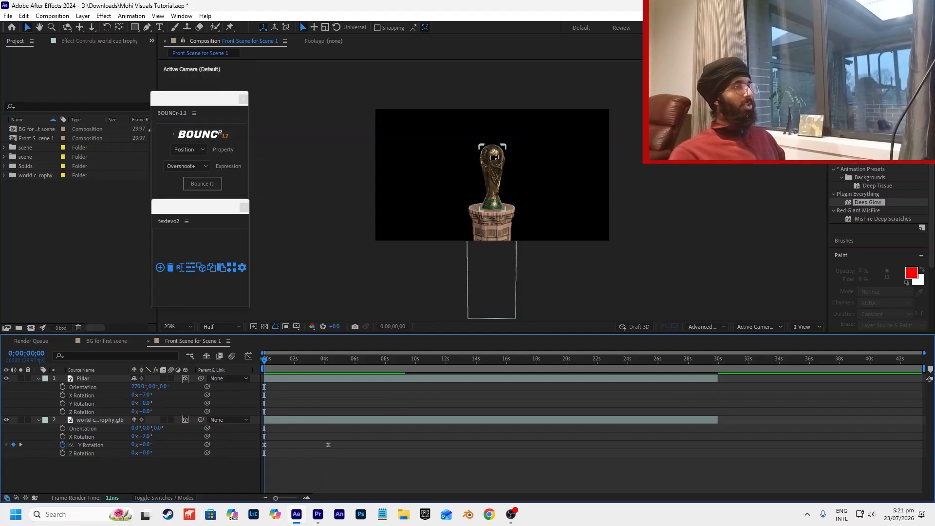
{"action": "key", "text": "alt+Tab"}
{"action": "left_click_drag", "start_coordinate": [305, 346], "coordinate": [293, 347]}
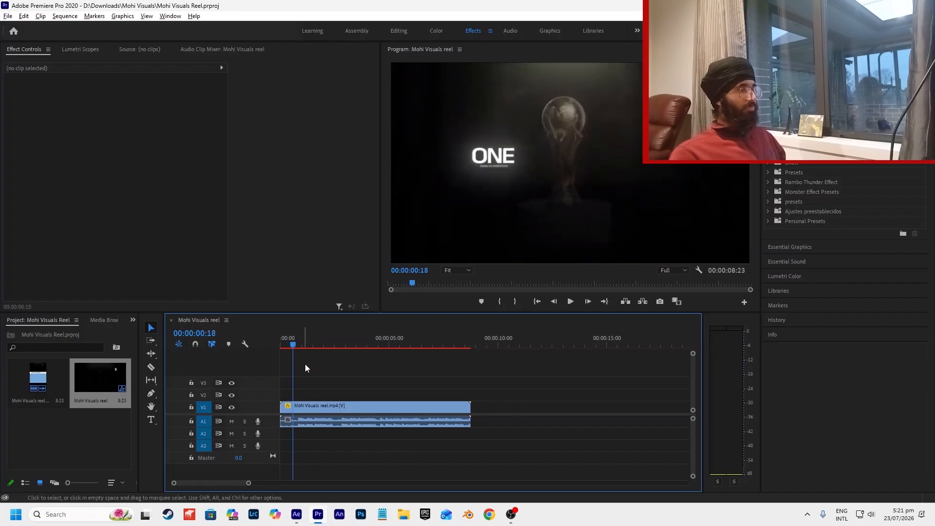
{"action": "left_click", "coordinate": [482, 187]}
{"action": "mouse_move", "coordinate": [301, 344]}
{"action": "left_mouse_down"}
{"action": "mouse_move", "coordinate": [311, 345]}
{"action": "mouse_move", "coordinate": [300, 343]}
{"action": "left_mouse_up"}
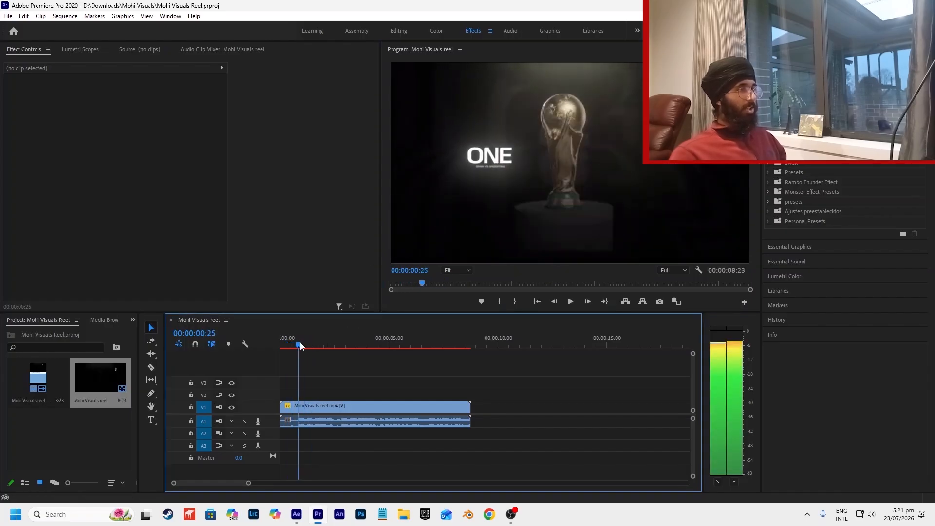
{"action": "key", "text": "grave"}
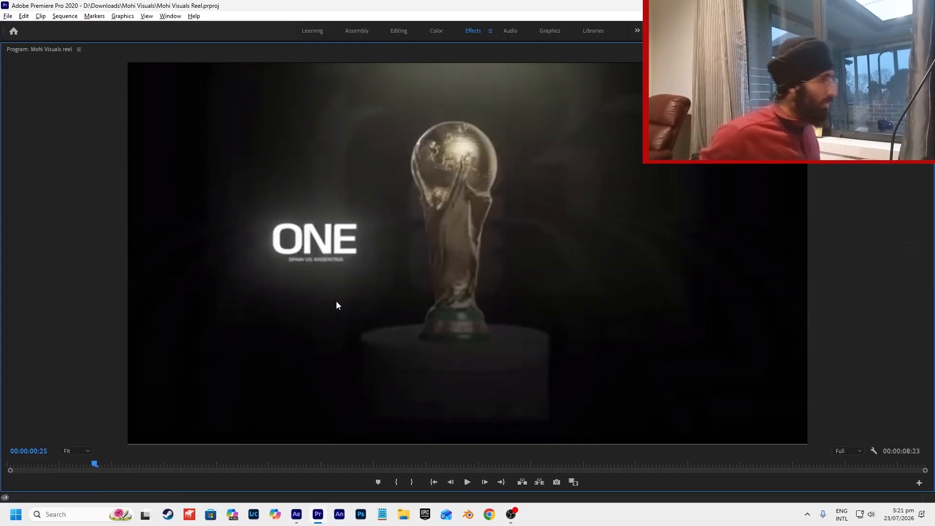
{"action": "key", "text": "space"}
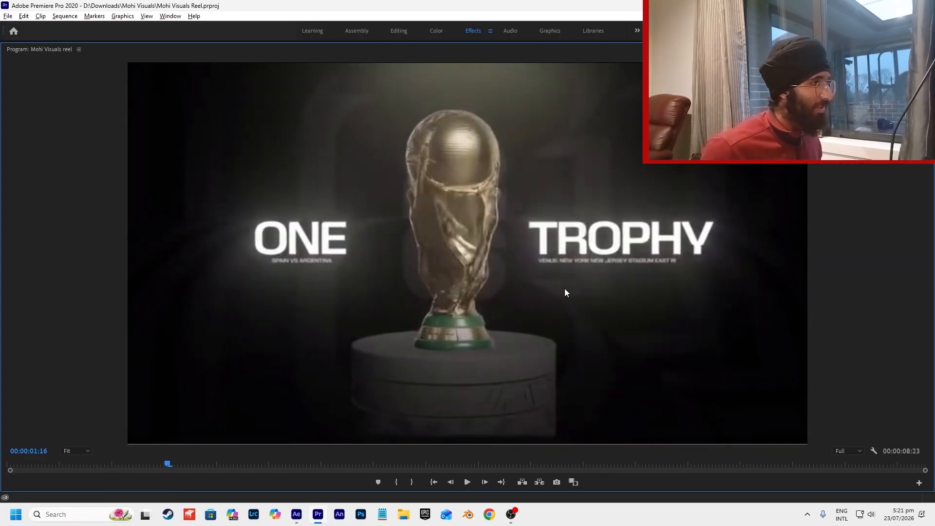
{"action": "key", "text": "grave"}
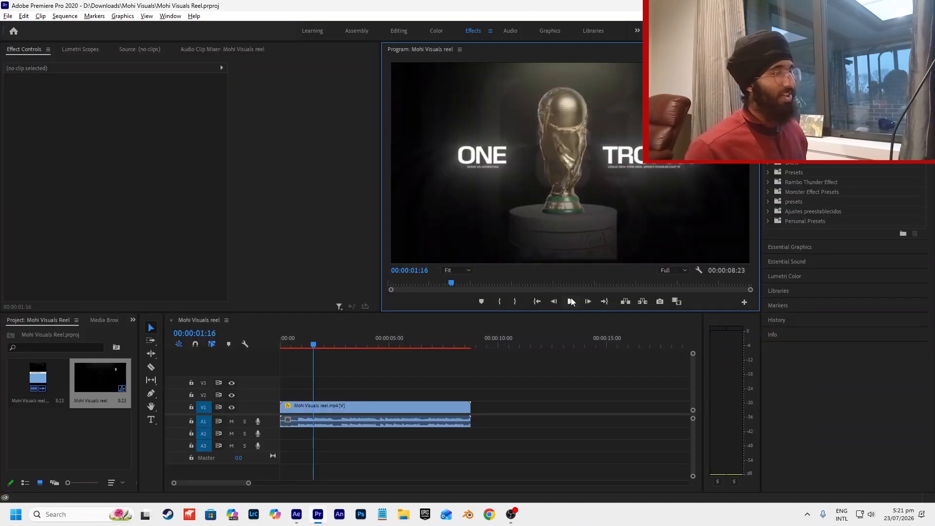
{"action": "key", "text": "grave"}
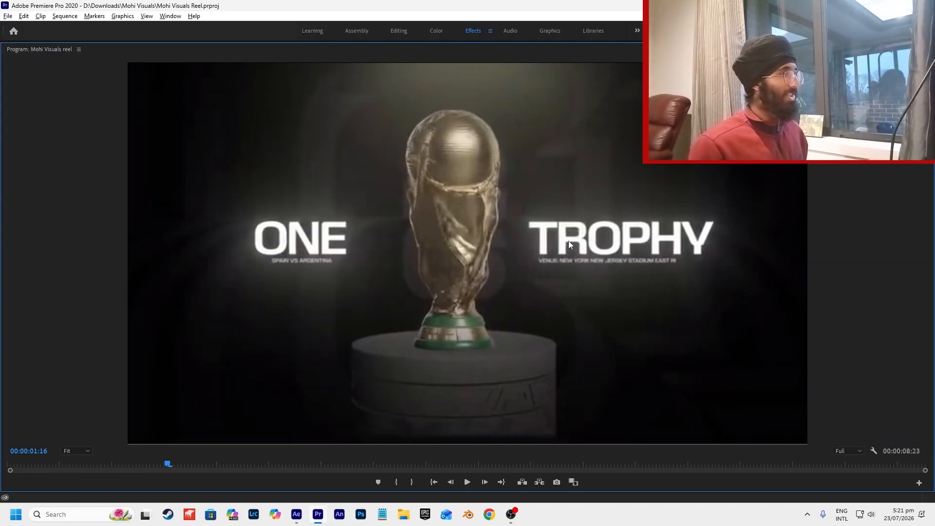
{"action": "key", "text": "grave"}
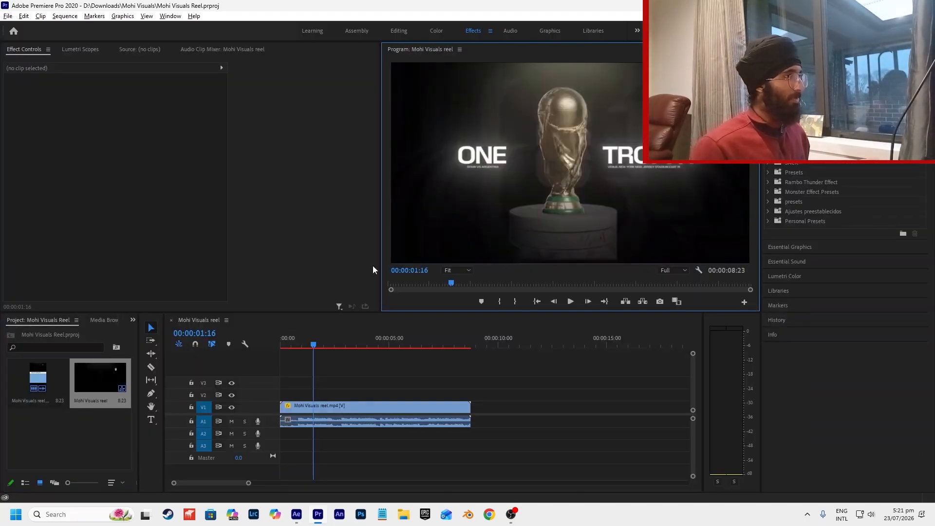
Switch back to After Effects and create a text layer reading "ONE" beside the trophy, without an accent on the O.
{"action": "key", "text": "alt+Tab"}
{"action": "scroll", "coordinate": [403, 206], "scroll_direction": "up", "scroll_amount": 2}
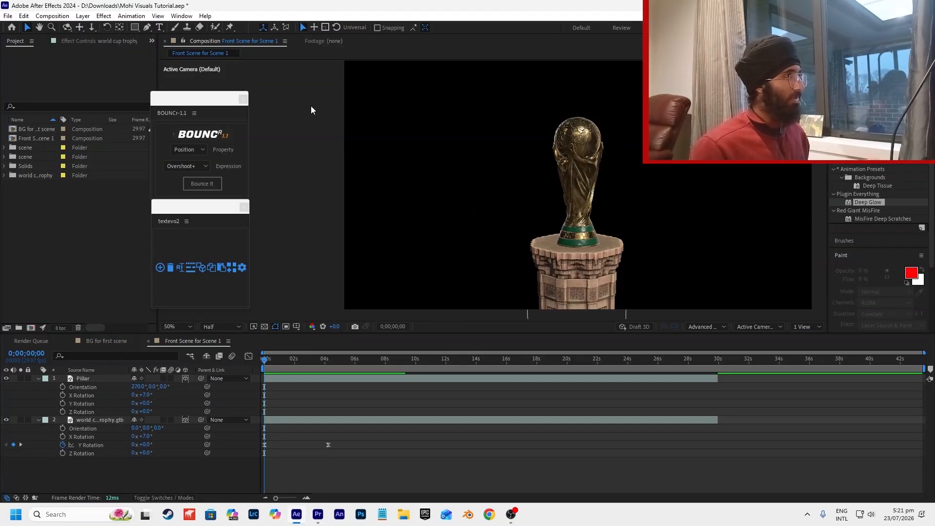
{"action": "left_click", "coordinate": [159, 27]}
{"action": "left_click", "coordinate": [442, 185]}
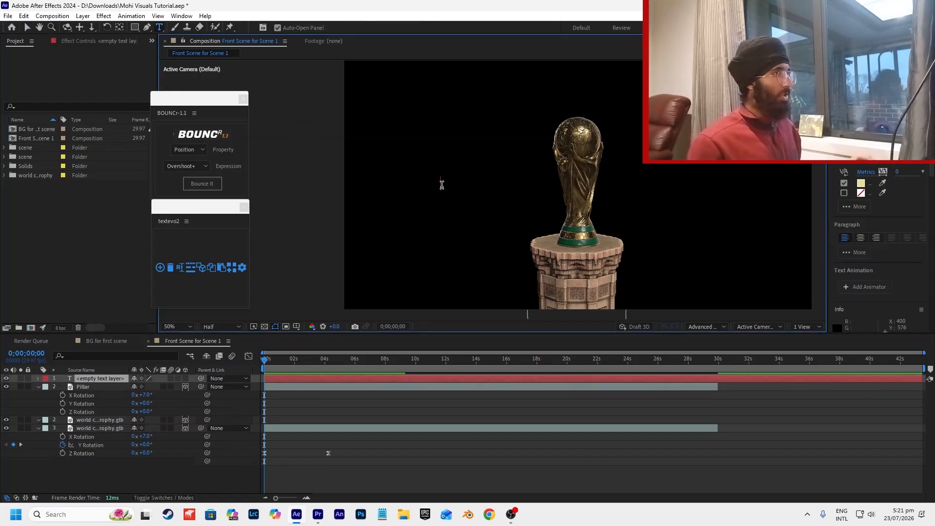
{"action": "type", "text": "ONE"}
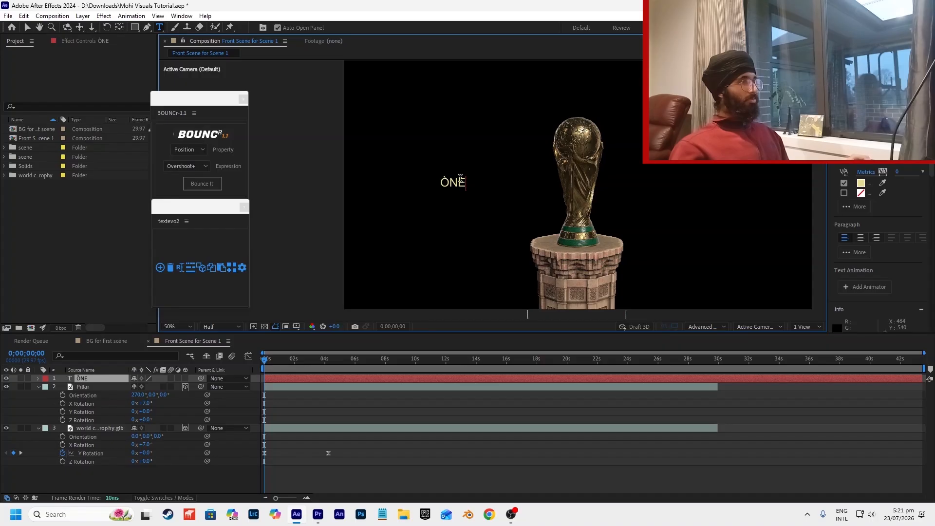
{"action": "scroll", "coordinate": [460, 179], "scroll_direction": "up", "scroll_amount": 2}
{"action": "key", "text": "Delete"}
{"action": "type", "text": "O"}
{"action": "left_click", "coordinate": [444, 185]}
Add a second line reading "Spain vs Argentina" beneath ONE in the same text layer.
{"action": "key", "text": "Return"}
{"action": "type", "text": "spain"}
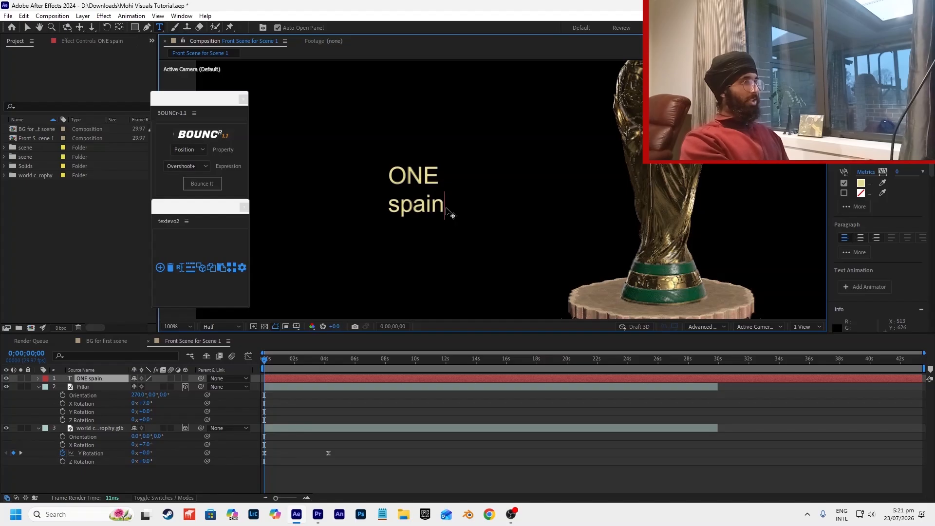
{"action": "key", "text": "BackSpace"}
{"action": "key", "text": "BackSpace"}
{"action": "key", "text": "BackSpace"}
{"action": "key", "text": "BackSpace"}
{"action": "key", "text": "BackSpace"}
{"action": "type", "text": "S"}
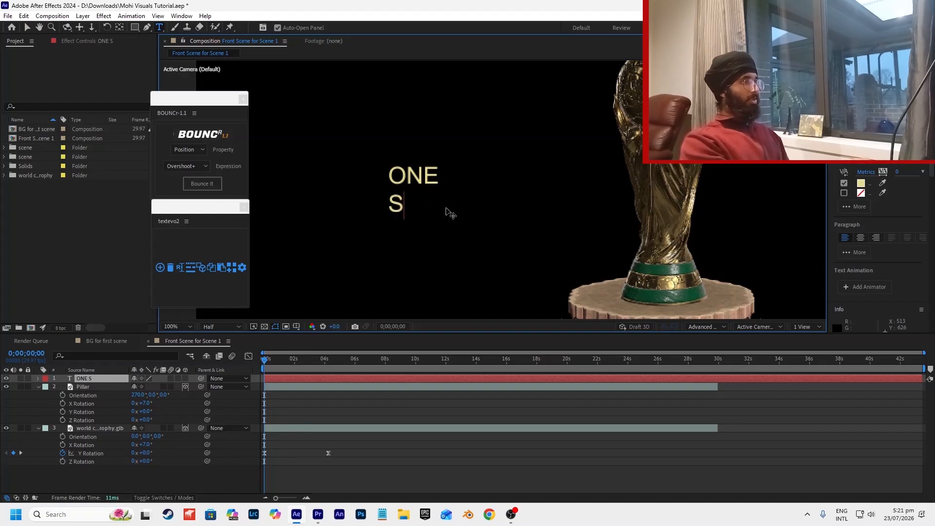
{"action": "type", "text": "pain vs A"}
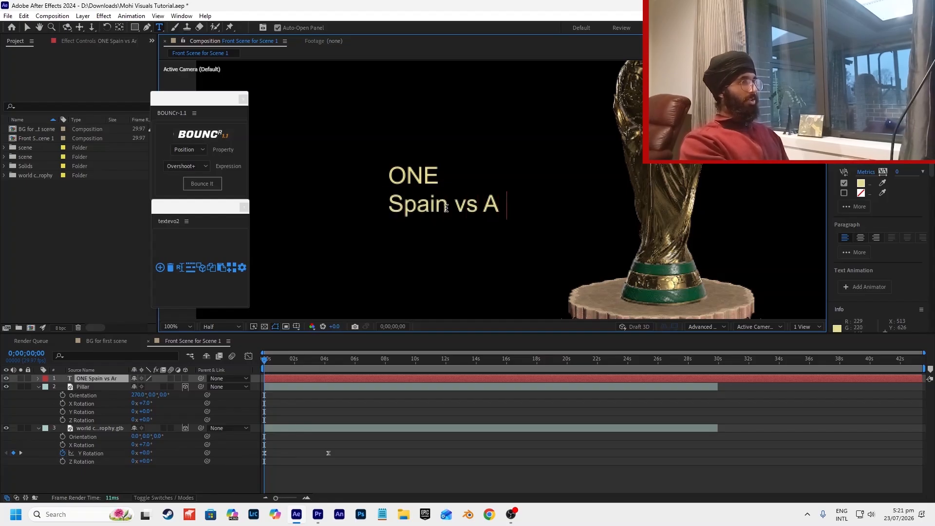
{"action": "type", "text": "rgentina"}
Enlarge the word ONE to about the width of the line beneath it and set its font to CocogooseProTrial.
{"action": "left_click_drag", "start_coordinate": [390, 171], "coordinate": [343, 185]}
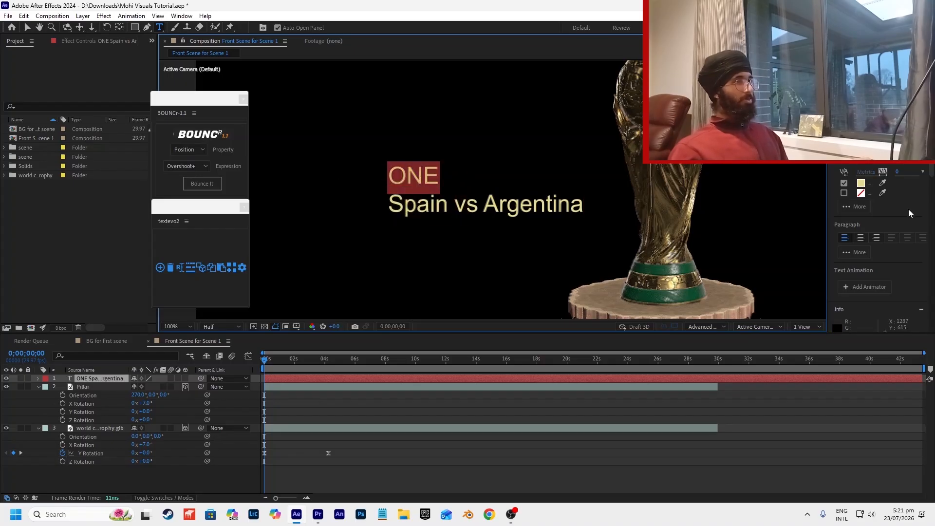
{"action": "left_click_drag", "start_coordinate": [861, 163], "coordinate": [926, 163]}
{"action": "left_click", "coordinate": [879, 142]}
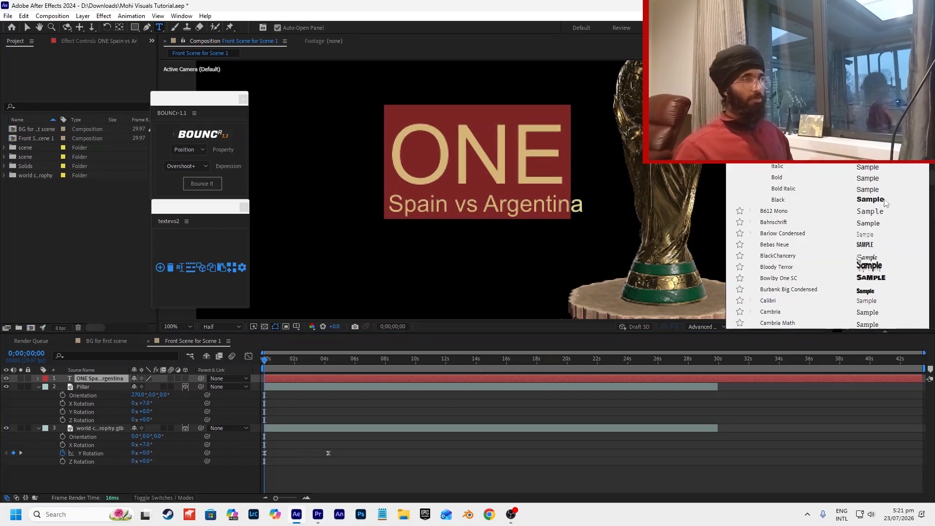
{"action": "left_click", "coordinate": [847, 221]}
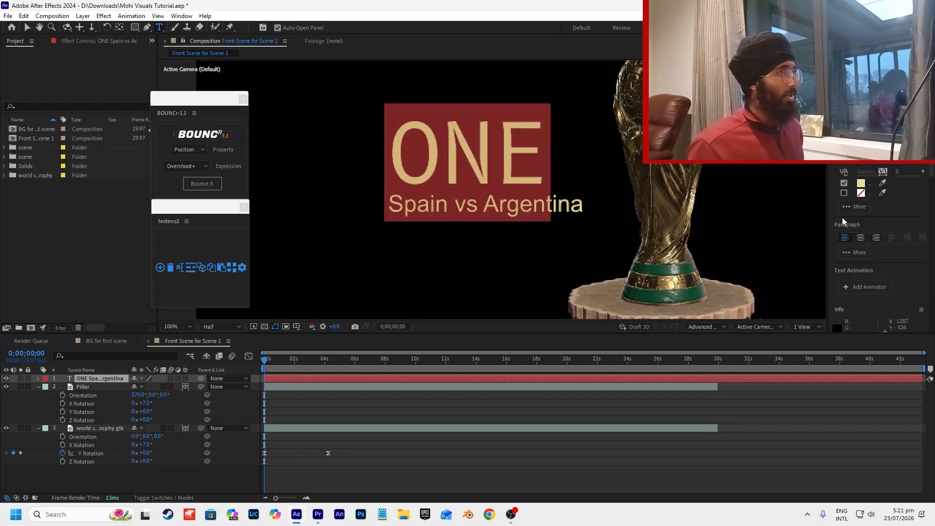
{"action": "left_click", "coordinate": [886, 143]}
{"action": "left_click_drag", "start_coordinate": [931, 183], "coordinate": [932, 203]}
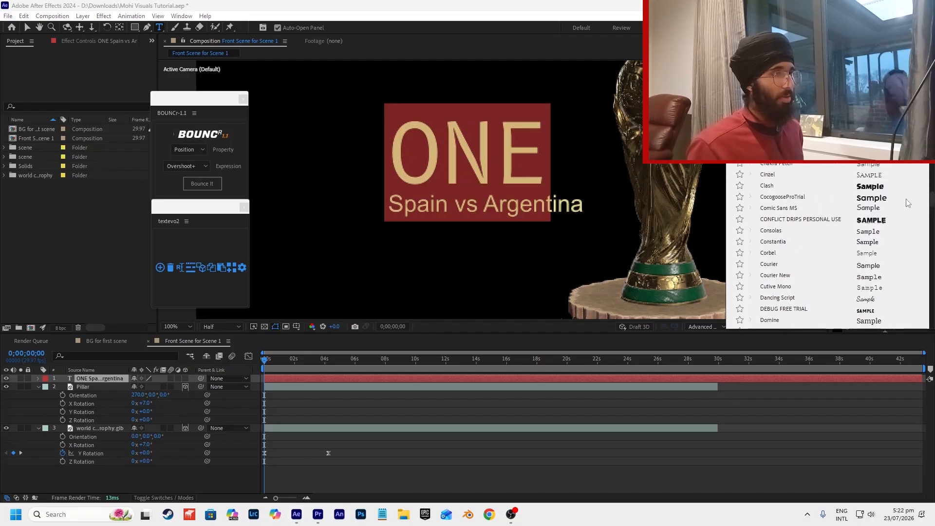
{"action": "left_click", "coordinate": [885, 198]}
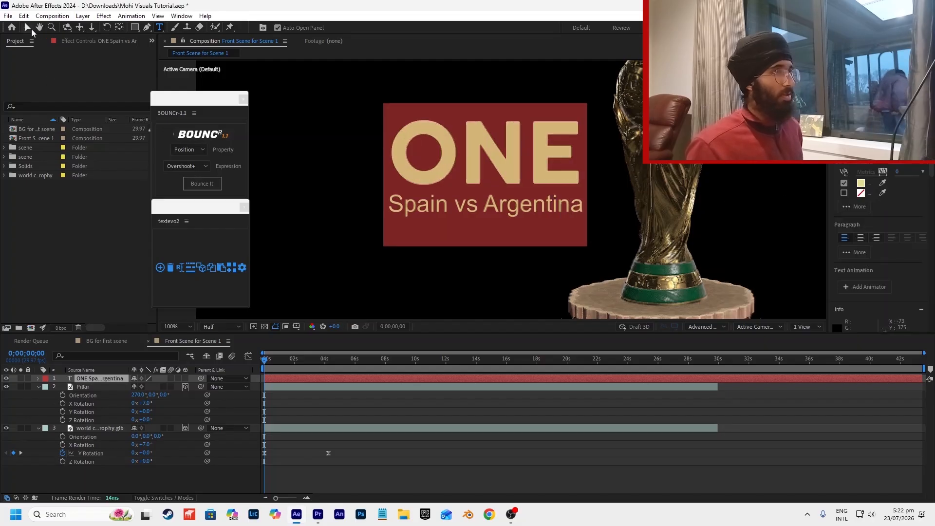
Insert a leading space before "Spain vs Argentina" to shift the line slightly under ONE.
{"action": "left_click", "coordinate": [28, 28]}
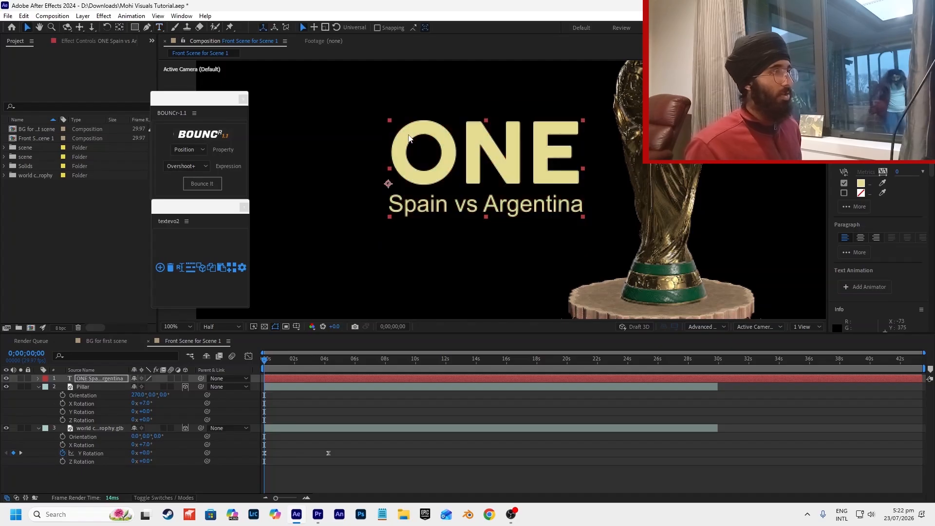
{"action": "scroll", "coordinate": [419, 152], "scroll_direction": "down", "scroll_amount": 4}
{"action": "scroll", "coordinate": [483, 184], "scroll_direction": "up", "scroll_amount": 2}
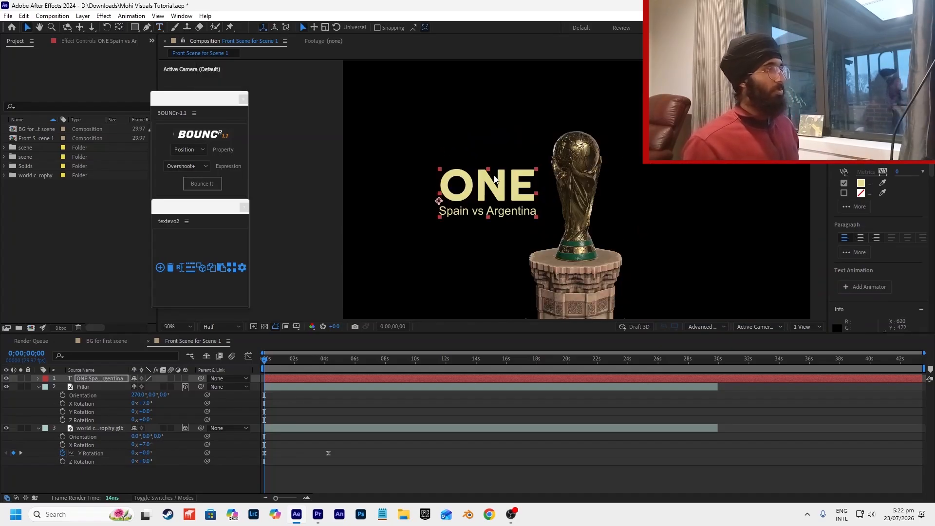
{"action": "double_click", "coordinate": [483, 184]}
{"action": "left_click", "coordinate": [418, 189]}
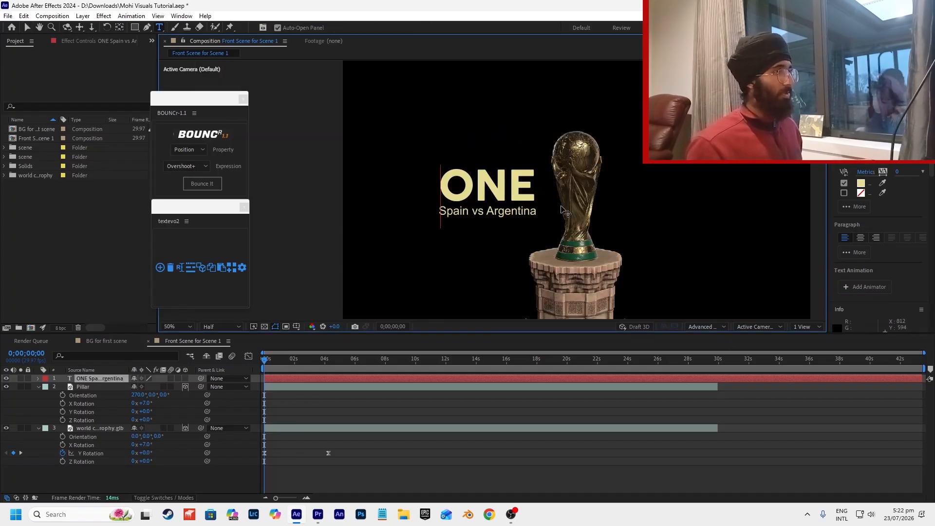
{"action": "scroll", "coordinate": [528, 173], "scroll_direction": "up", "scroll_amount": 2}
{"action": "left_click", "coordinate": [356, 251]}
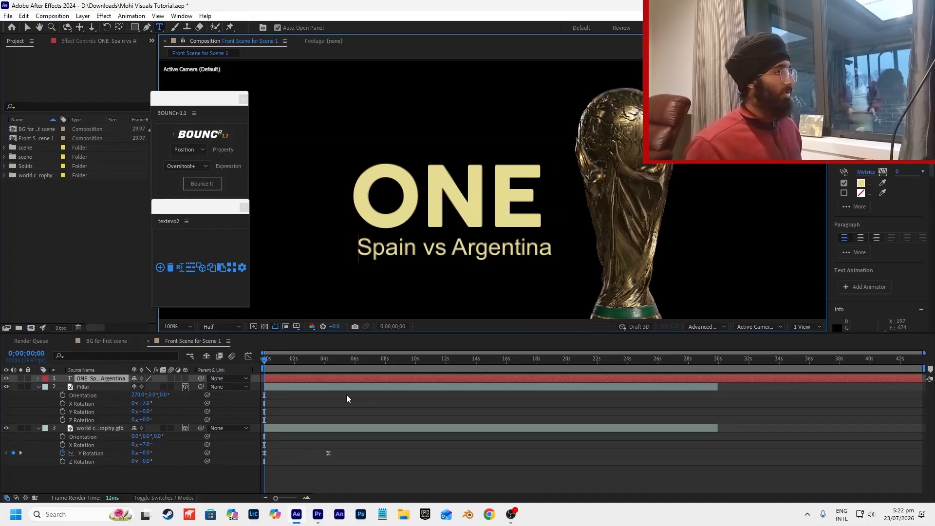
{"action": "scroll", "coordinate": [468, 146], "scroll_direction": "down", "scroll_amount": 4}
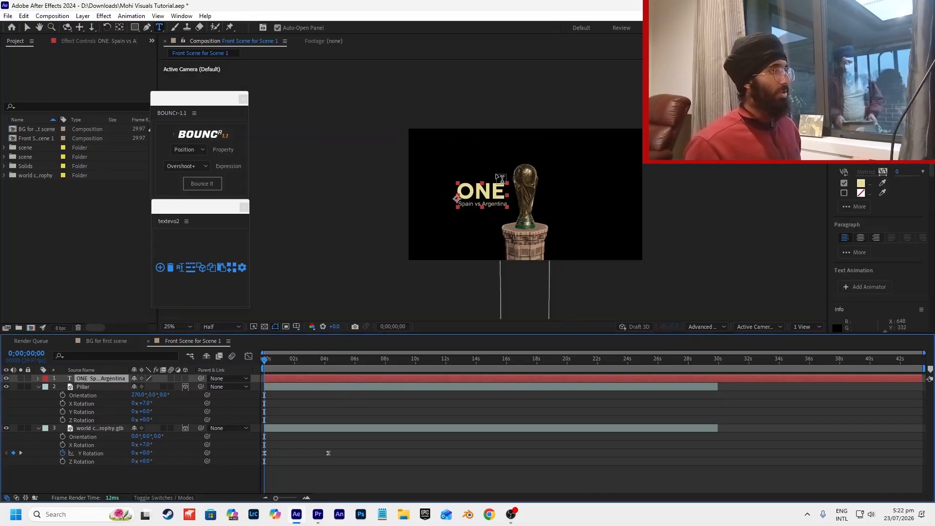
Scale the ONE title layer to 61% and reduce the font size of its "Spain vs Argentina" line.
{"action": "key", "text": "s"}
{"action": "left_click_drag", "start_coordinate": [148, 386], "coordinate": [134, 389]}
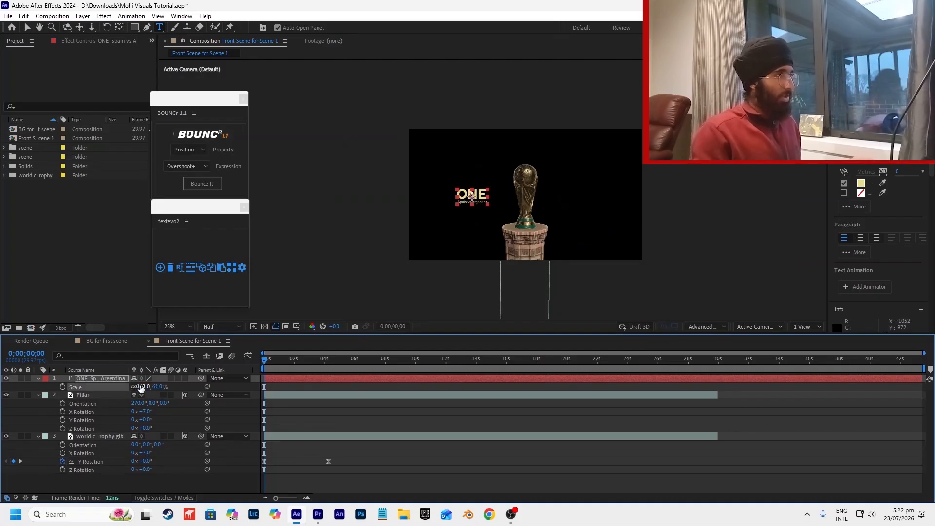
{"action": "scroll", "coordinate": [479, 213], "scroll_direction": "up", "scroll_amount": 4}
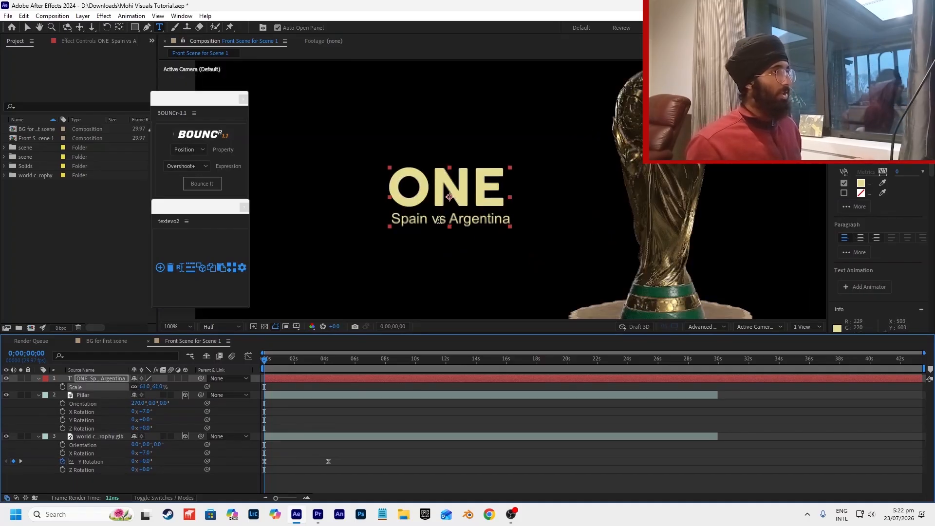
{"action": "triple_click", "coordinate": [430, 227]}
{"action": "left_click_drag", "start_coordinate": [867, 160], "coordinate": [859, 161]}
{"action": "left_click_drag", "start_coordinate": [402, 223], "coordinate": [416, 220]}
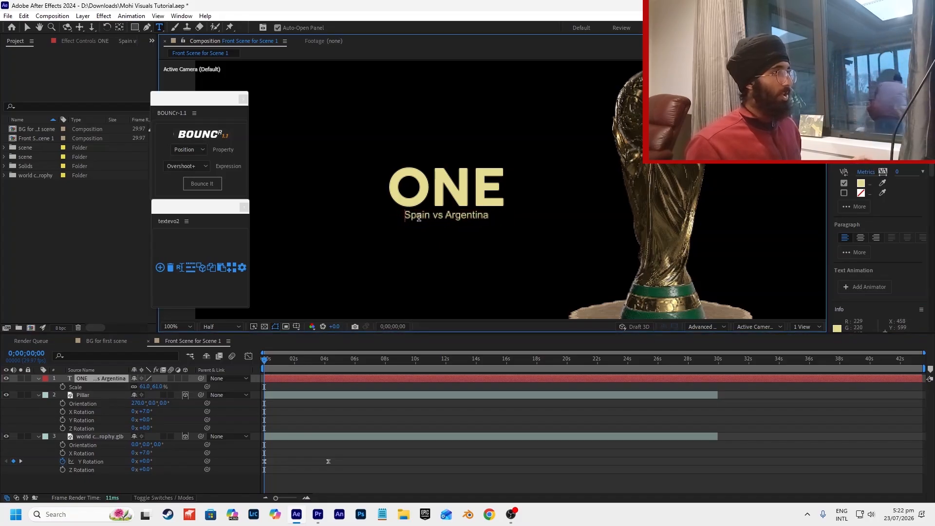
Set the fill of the word "Spain" to a soft pinkish red.
{"action": "double_click", "coordinate": [421, 219]}
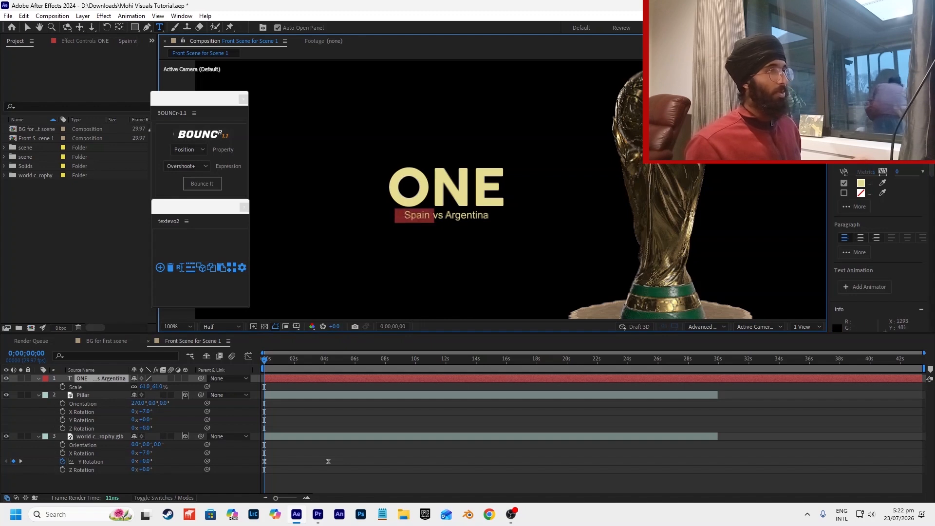
{"action": "left_click", "coordinate": [863, 183]}
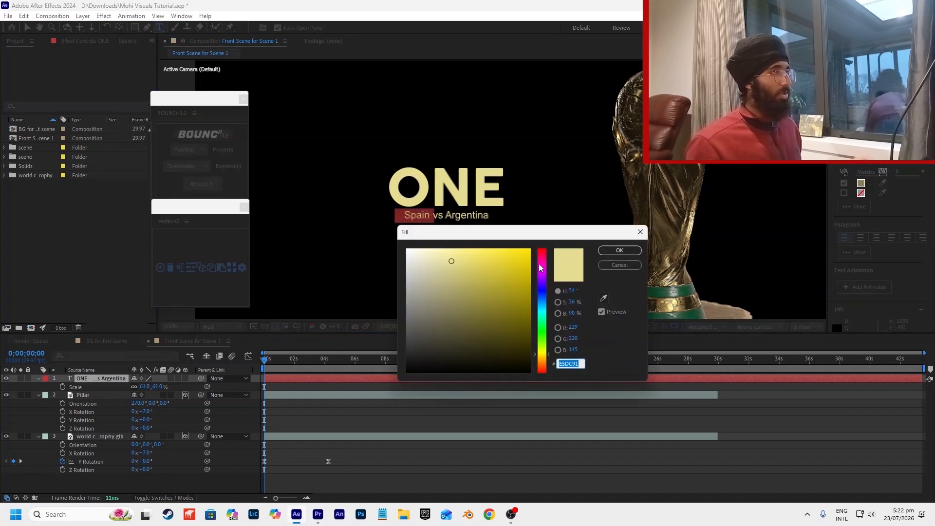
{"action": "left_click", "coordinate": [540, 253]}
{"action": "key", "text": "Return"}
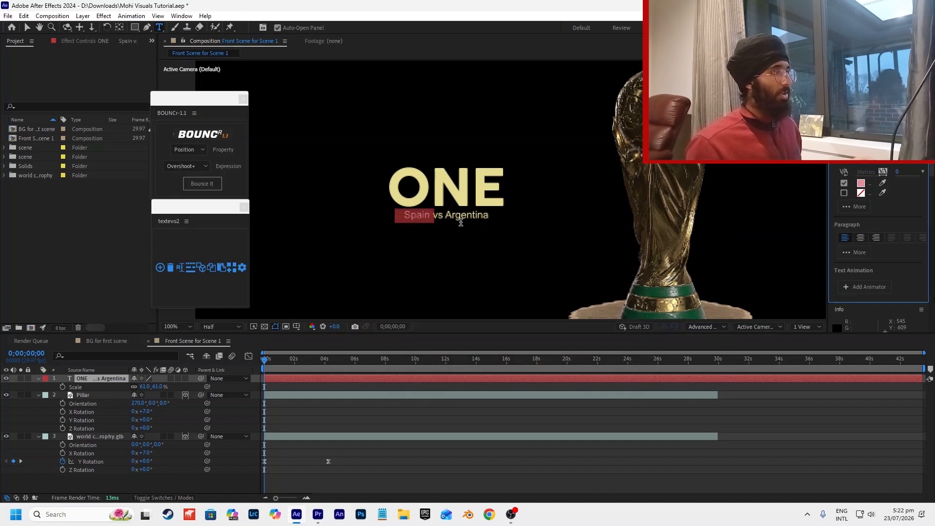
Set the fill of the word "Argentina" to light blue, 91CEE5.
{"action": "double_click", "coordinate": [456, 219]}
{"action": "left_click", "coordinate": [456, 220]}
{"action": "double_click", "coordinate": [462, 221]}
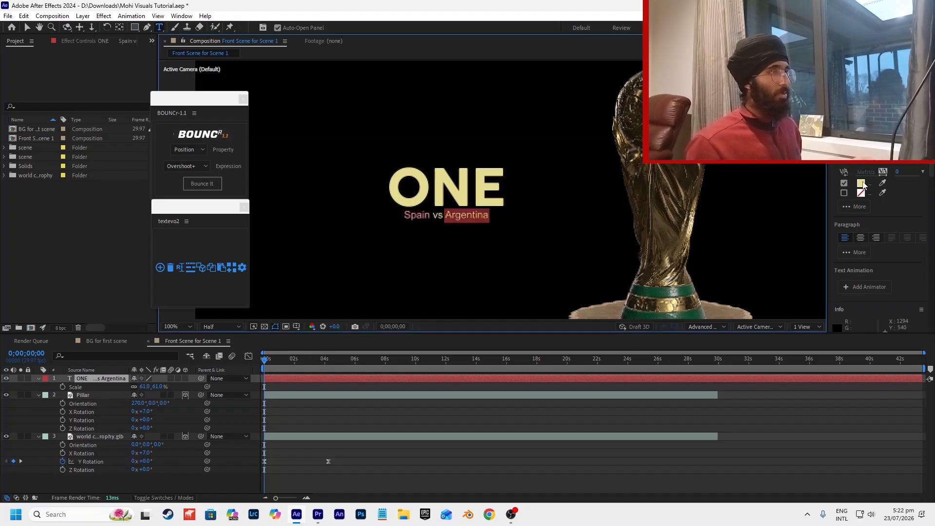
{"action": "left_click", "coordinate": [861, 183]}
{"action": "left_click", "coordinate": [541, 305]}
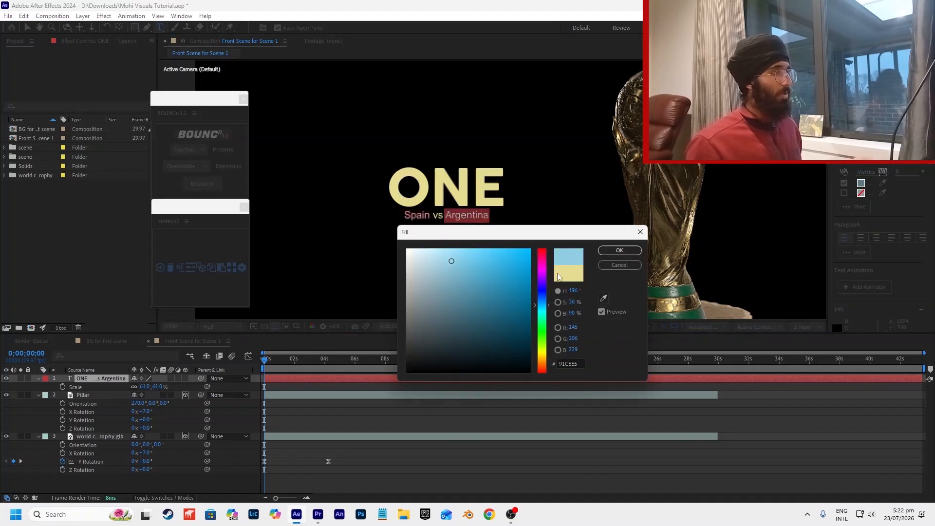
{"action": "left_click", "coordinate": [619, 250]}
Set the fill of the word ONE to white, leaving the second line's colours alone.
{"action": "key", "text": "ctrl+a"}
{"action": "left_click", "coordinate": [424, 185]}
{"action": "left_click_drag", "start_coordinate": [399, 186], "coordinate": [504, 184]}
{"action": "left_click", "coordinate": [861, 185]}
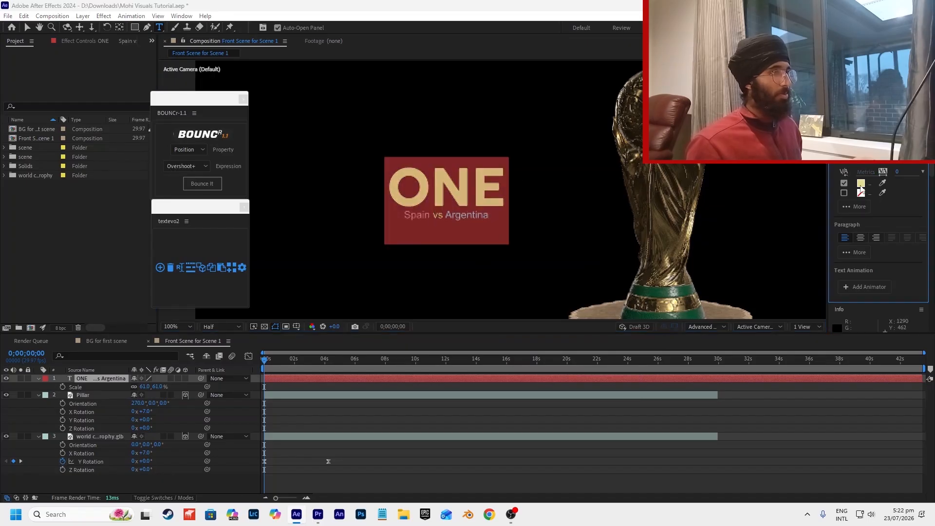
{"action": "left_click", "coordinate": [405, 248]}
{"action": "left_click", "coordinate": [619, 251]}
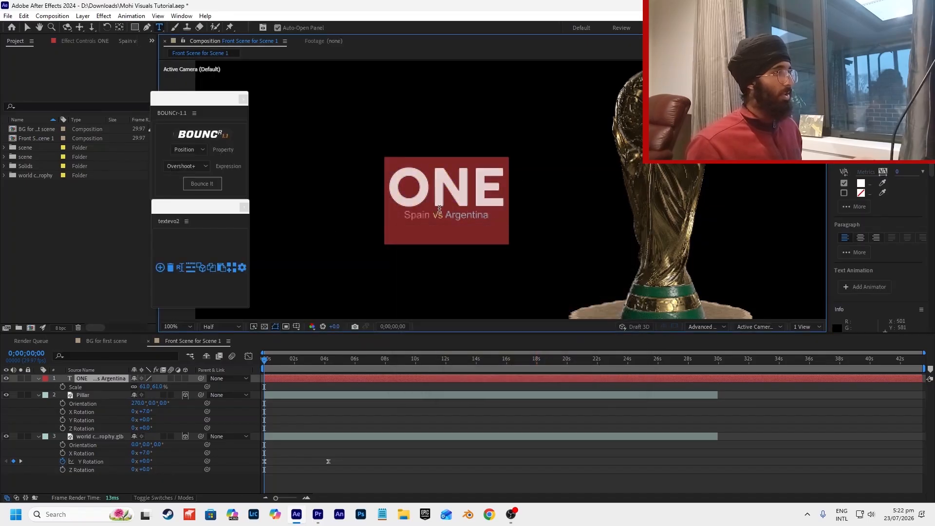
Set the fill of the word "vs" between Spain and Argentina to white and deselect the text layer.
{"action": "left_click", "coordinate": [439, 210]}
{"action": "left_click", "coordinate": [445, 217]}
{"action": "left_click_drag", "start_coordinate": [444, 217], "coordinate": [434, 218]}
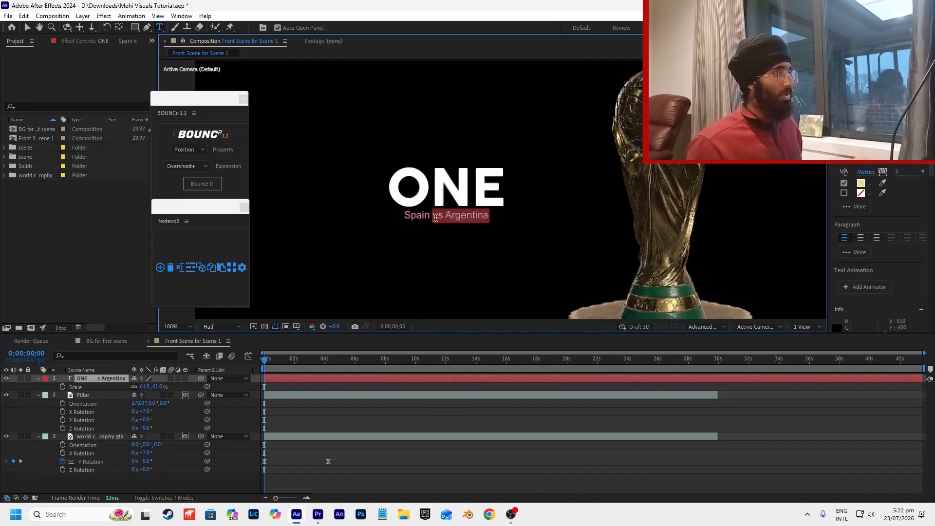
{"action": "triple_click", "coordinate": [434, 218]}
{"action": "left_click", "coordinate": [434, 218]}
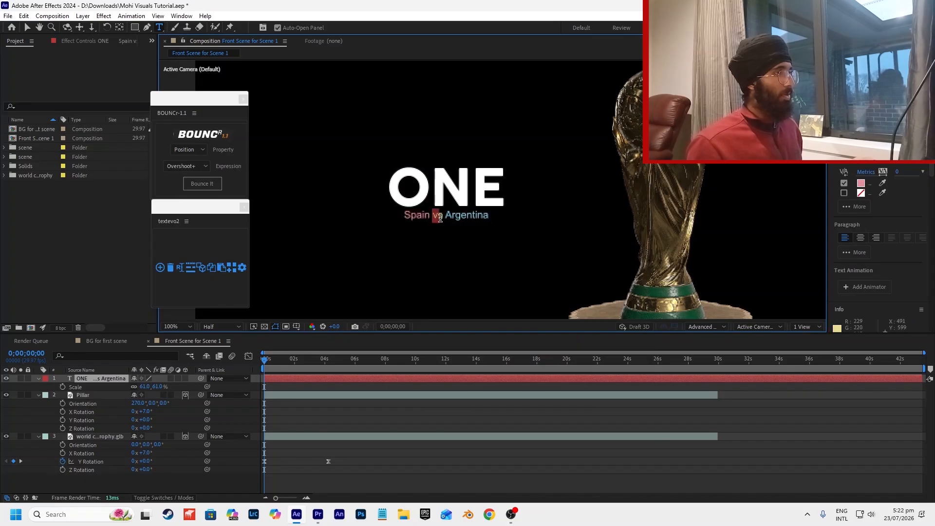
{"action": "left_click", "coordinate": [861, 183]}
{"action": "left_click", "coordinate": [407, 249]}
{"action": "left_click", "coordinate": [620, 251]}
{"action": "left_click", "coordinate": [568, 413]}
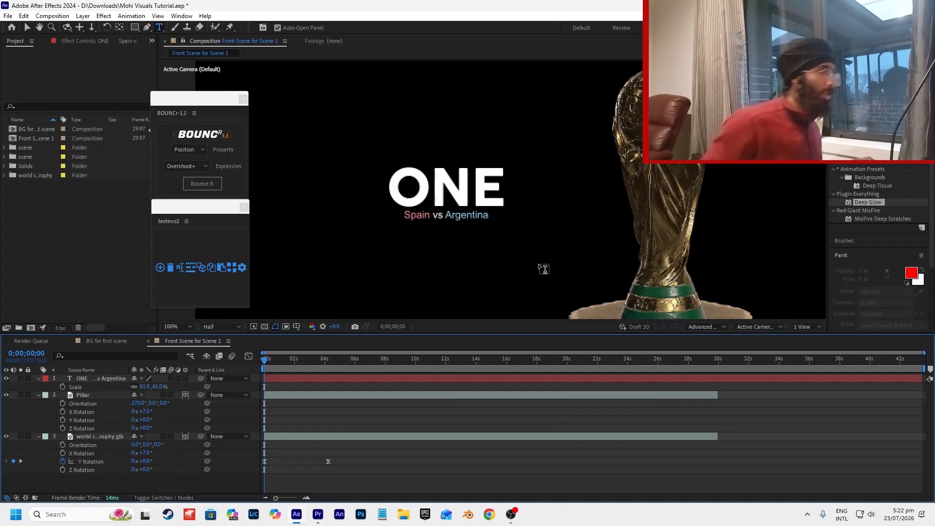
Apply the Deep Glow effect to the ONE title with radius 550 and exposure 0.57.
{"action": "scroll", "coordinate": [521, 229], "scroll_direction": "down", "scroll_amount": 2}
{"action": "scroll", "coordinate": [559, 225], "scroll_direction": "down", "scroll_amount": 1}
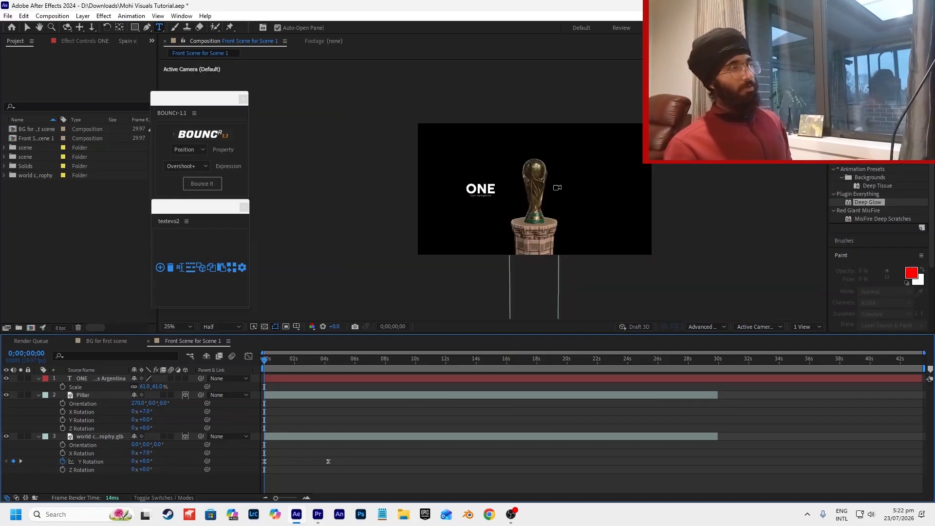
{"action": "scroll", "coordinate": [559, 183], "scroll_direction": "up", "scroll_amount": 1}
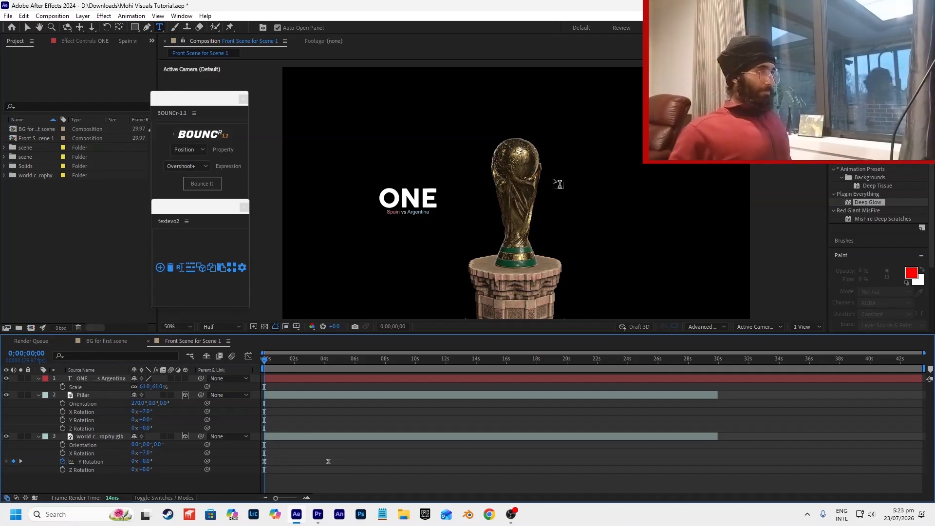
{"action": "left_click", "coordinate": [27, 28]}
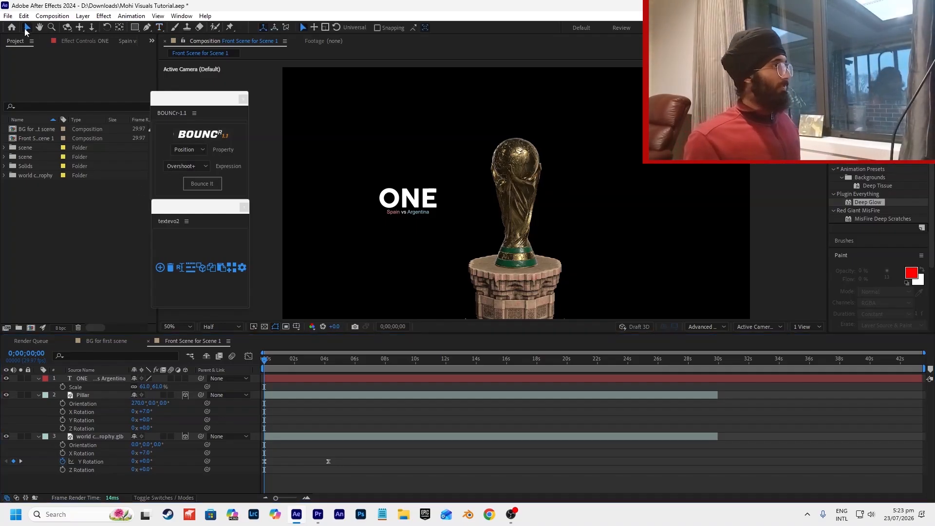
{"action": "left_click_drag", "start_coordinate": [875, 207], "coordinate": [408, 200]}
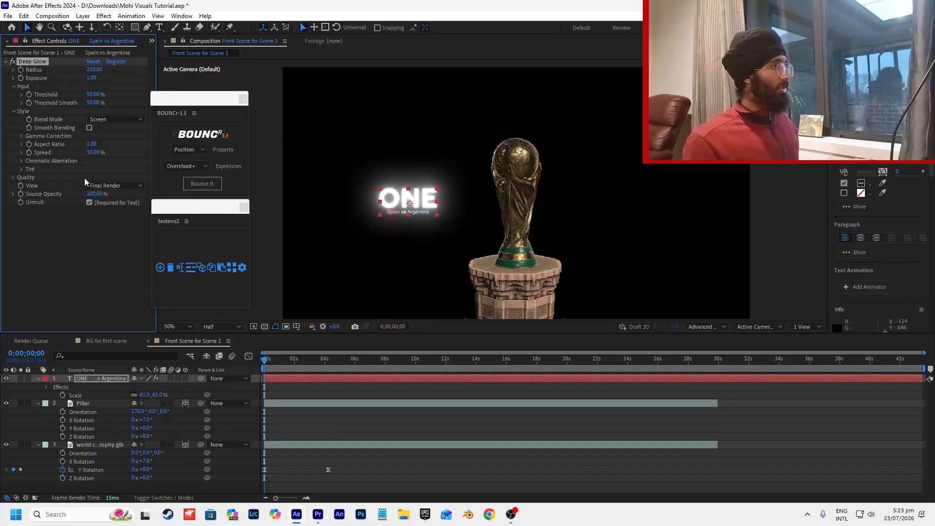
{"action": "left_click_drag", "start_coordinate": [91, 78], "coordinate": [169, 74]}
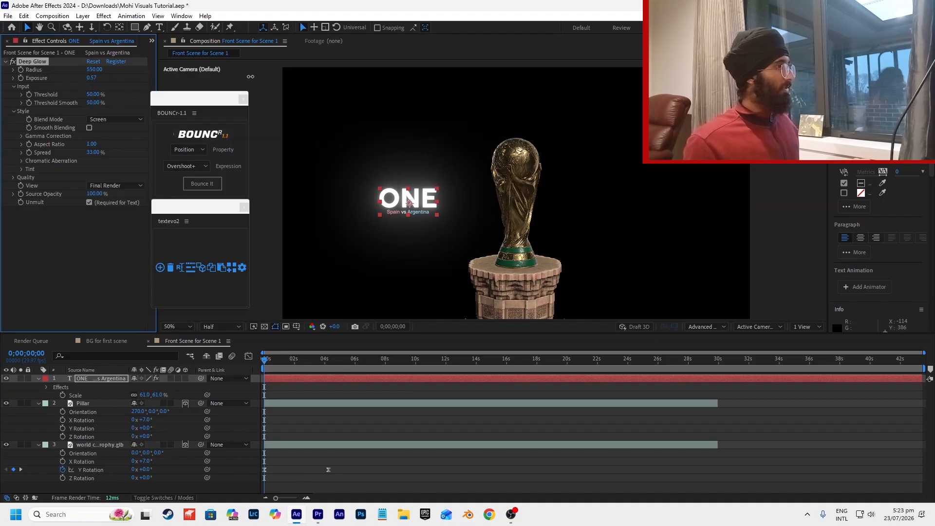
{"action": "left_click", "coordinate": [452, 432]}
{"action": "scroll", "coordinate": [457, 200], "scroll_direction": "down", "scroll_amount": 2}
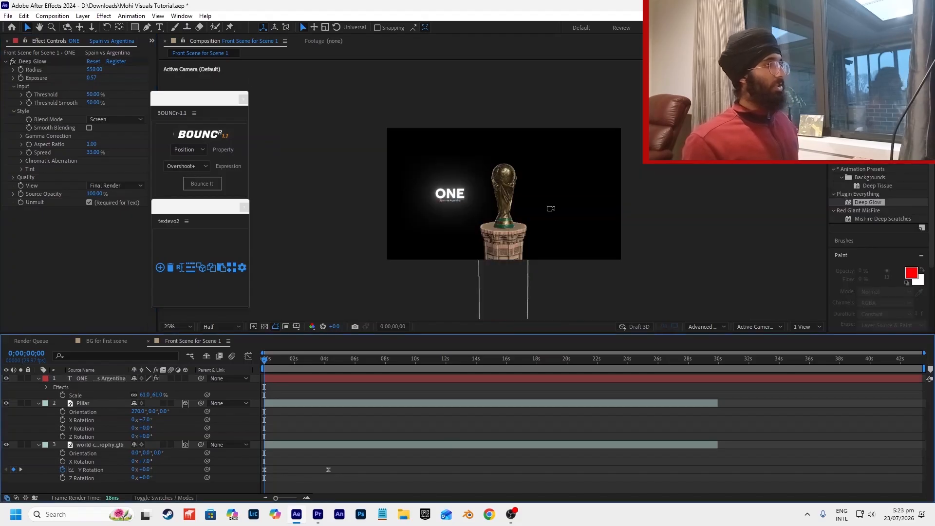
{"action": "scroll", "coordinate": [549, 210], "scroll_direction": "up", "scroll_amount": 2}
Shift the ONE title layer in time to start about one second into the composition and preview it.
{"action": "left_click", "coordinate": [365, 188]}
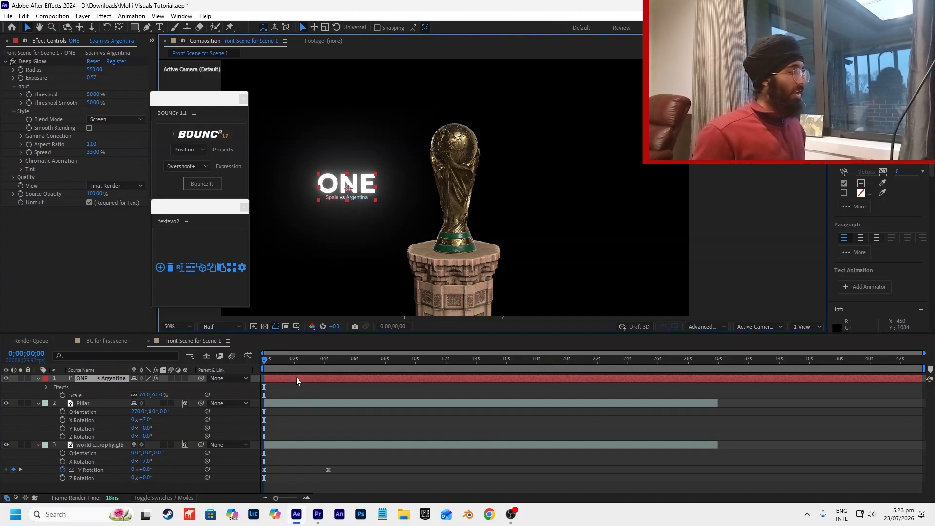
{"action": "left_click", "coordinate": [303, 390]}
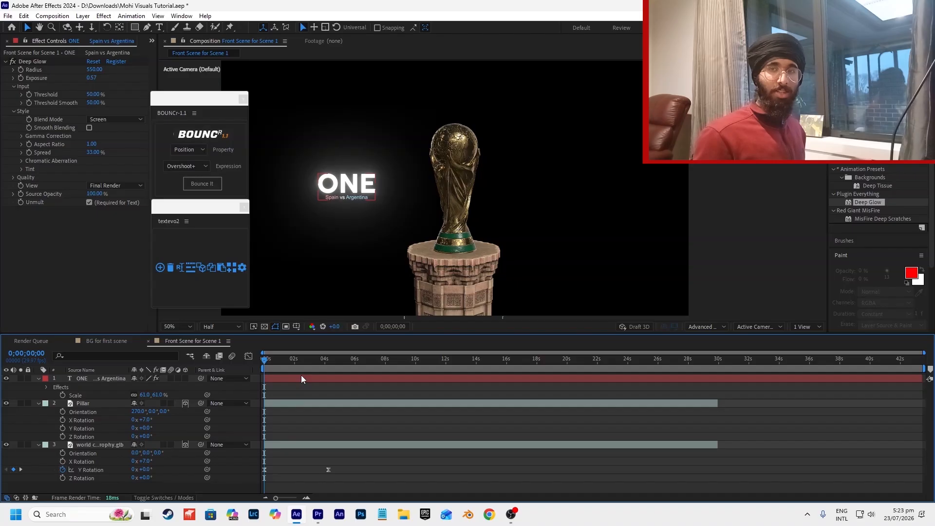
{"action": "mouse_move", "coordinate": [321, 378]}
{"action": "left_mouse_down"}
{"action": "mouse_move", "coordinate": [353, 382]}
{"action": "mouse_move", "coordinate": [335, 379]}
{"action": "left_mouse_up"}
{"action": "left_click", "coordinate": [333, 384]}
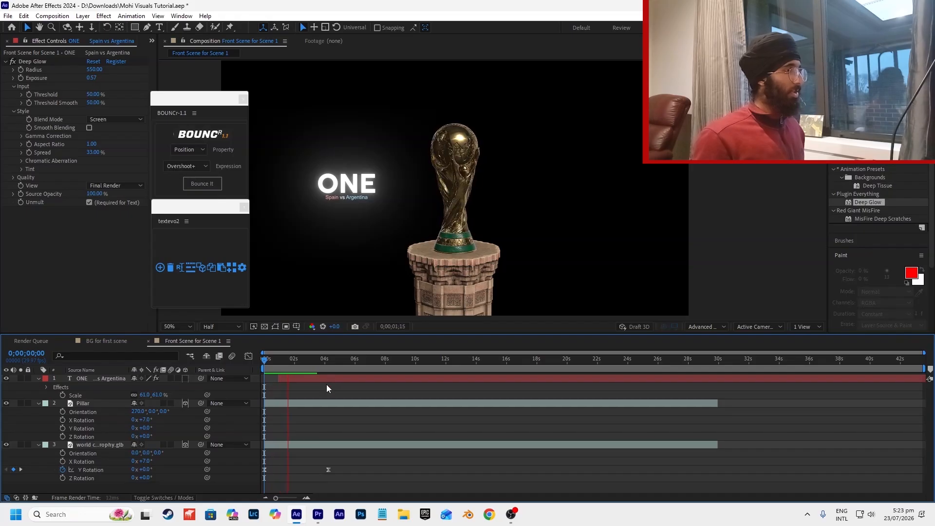
Duplicate the ONE title layer and shift the copy to start a little after two seconds.
{"action": "left_click", "coordinate": [325, 379]}
{"action": "key", "text": "ctrl+d"}
{"action": "left_click_drag", "start_coordinate": [291, 378], "coordinate": [310, 380]}
{"action": "left_click", "coordinate": [295, 363]}
{"action": "left_click_drag", "start_coordinate": [302, 371], "coordinate": [298, 368]}
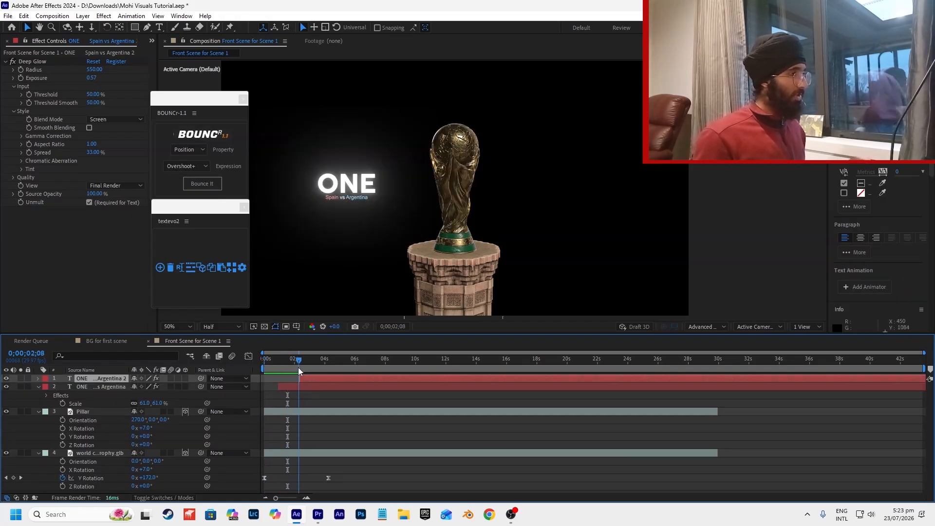
Move the duplicate title to the opposite side of the trophy at X position 1395.9 and show the proportional grid.
{"action": "key", "text": "p"}
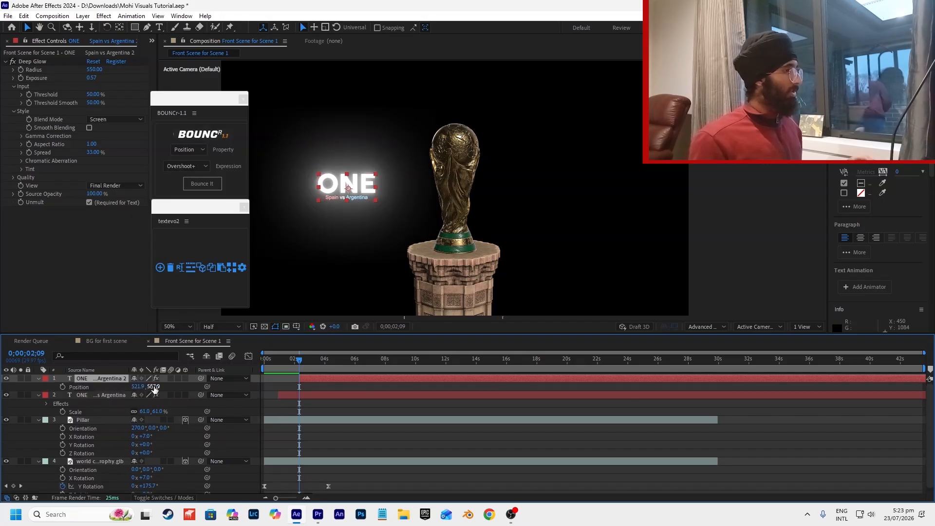
{"action": "left_click_drag", "start_coordinate": [141, 386], "coordinate": [563, 383]}
{"action": "left_click", "coordinate": [298, 327]}
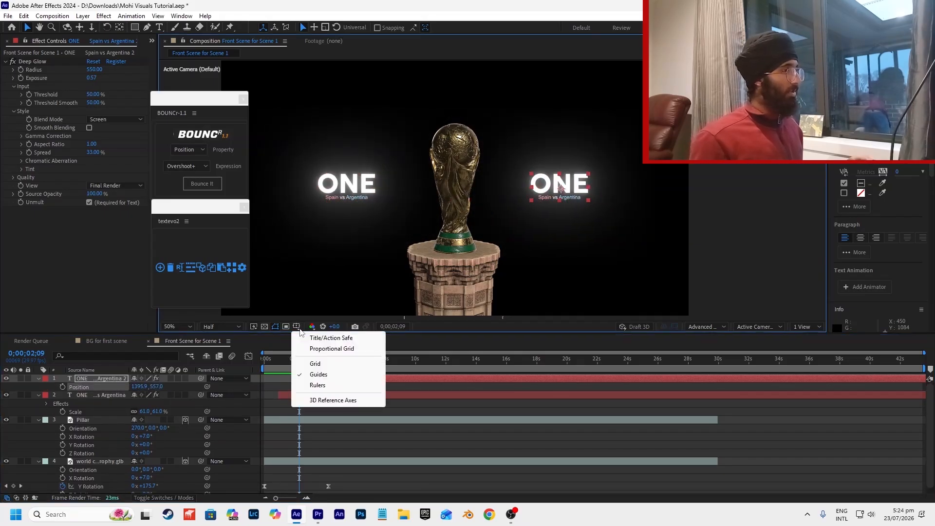
{"action": "left_click", "coordinate": [306, 349]}
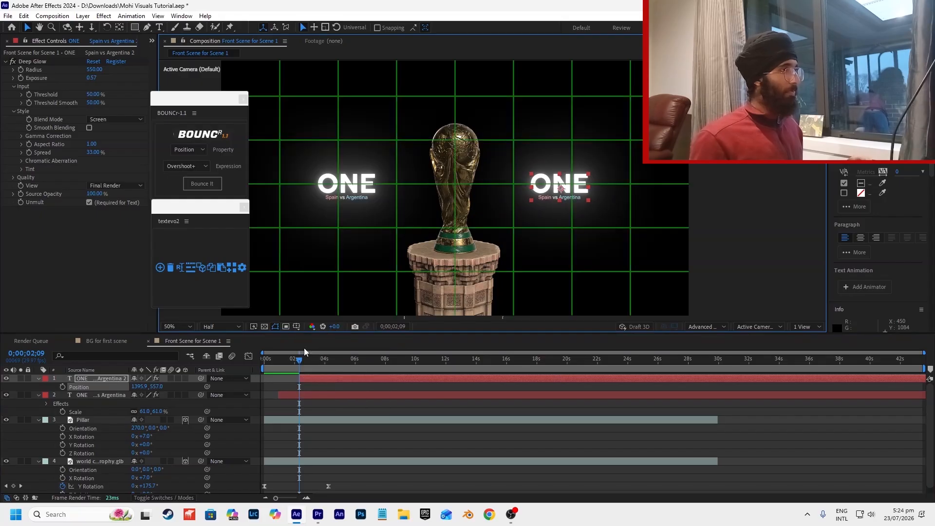
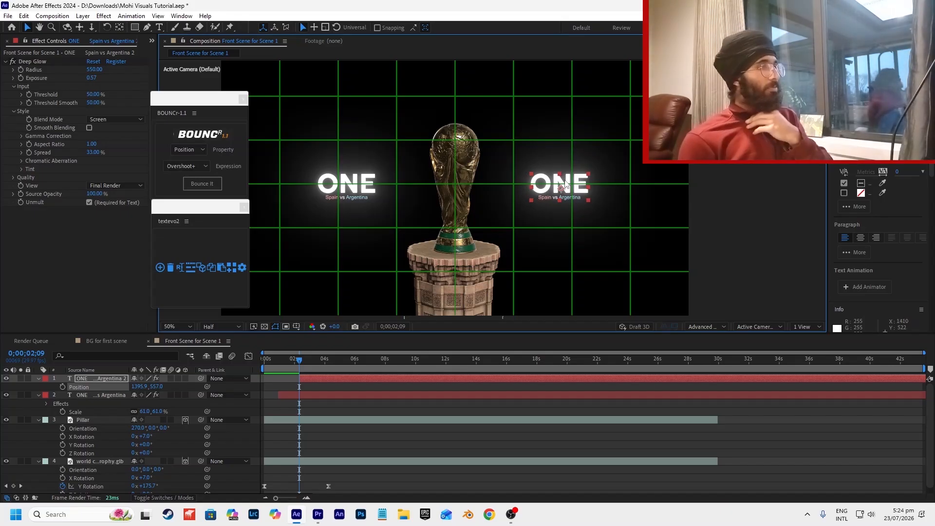
Check the second title in the Premiere Pro reference reel, return to After Effects and replace the duplicate's word ONE with "TROPHY".
{"action": "key", "text": "alt+Tab"}
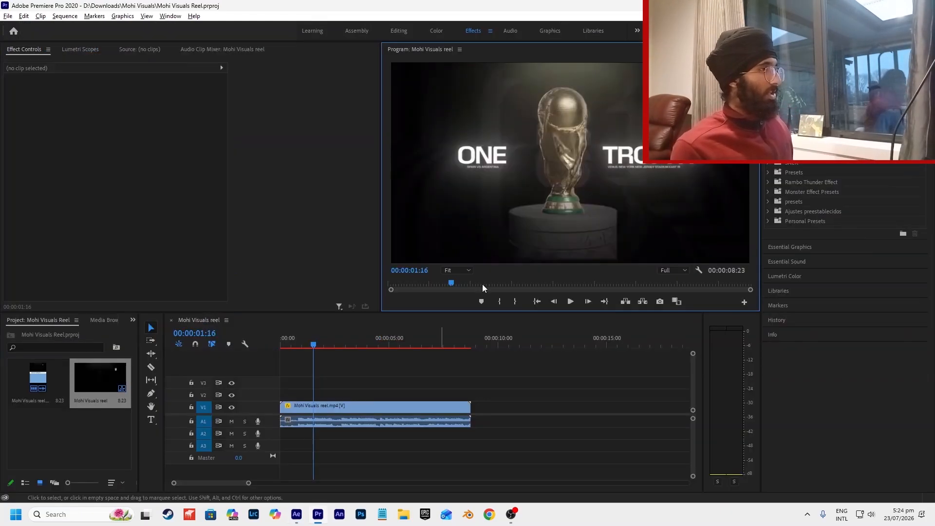
{"action": "key", "text": "alt+Tab"}
{"action": "double_click", "coordinate": [547, 186]}
{"action": "left_click_drag", "start_coordinate": [530, 185], "coordinate": [585, 192]}
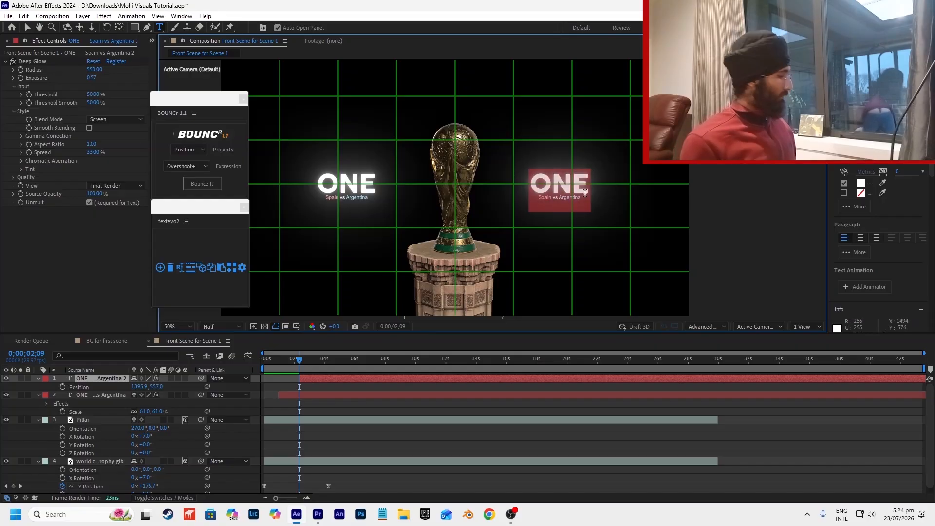
{"action": "type", "text": "TROPHY"}
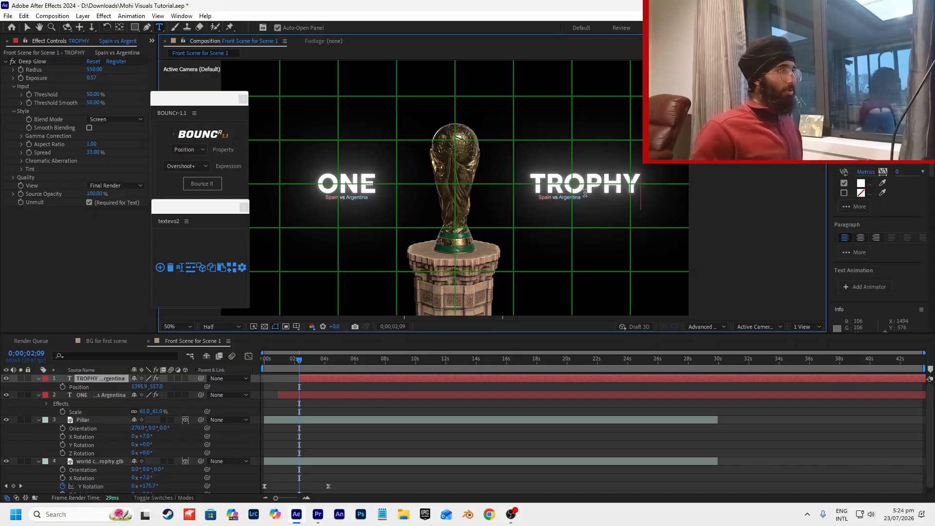
{"action": "left_click", "coordinate": [28, 27]}
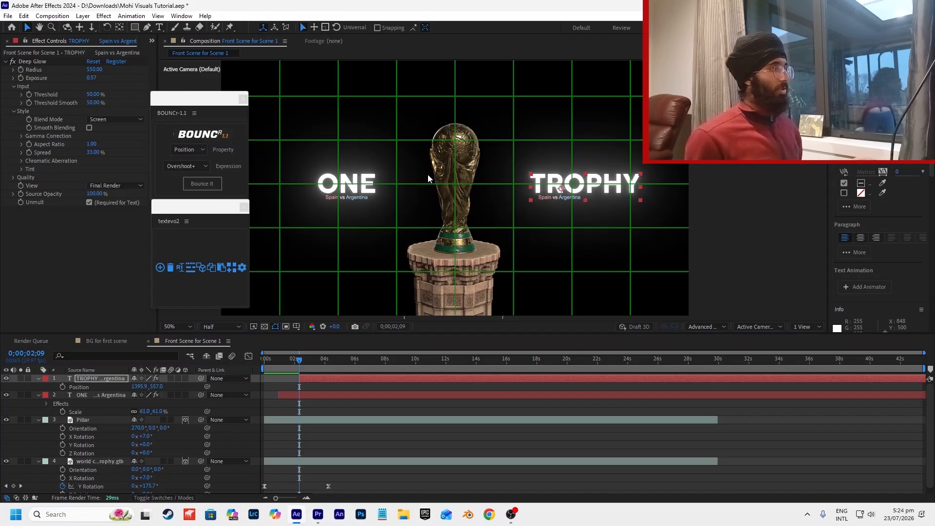
Set the X position of the TROPHY title to 1294.9 and of the ONE title to 526.9.
{"action": "left_click_drag", "start_coordinate": [137, 387], "coordinate": [86, 394]}
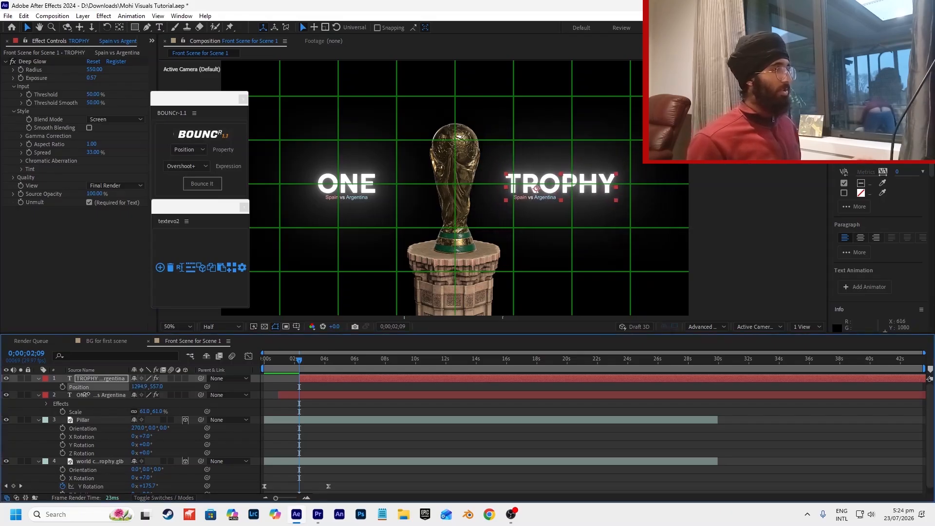
{"action": "left_click", "coordinate": [86, 394]}
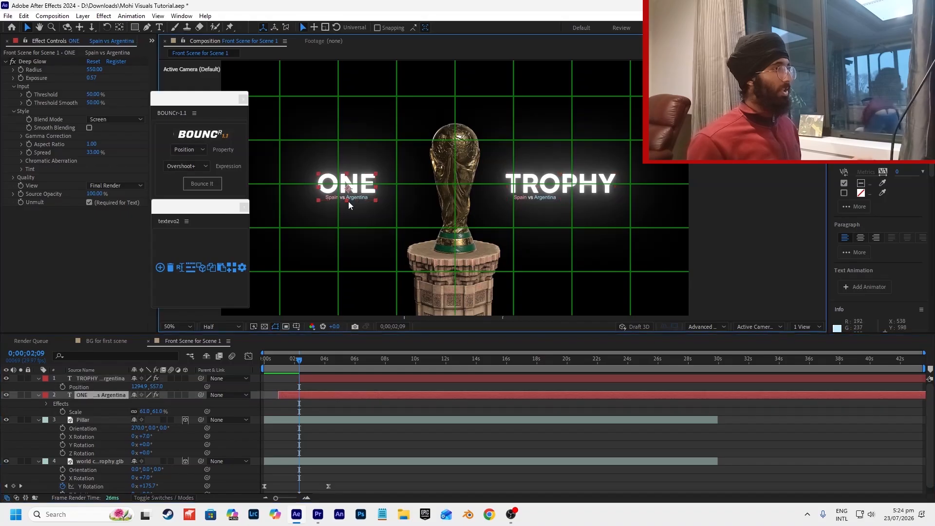
{"action": "key", "text": "p"}
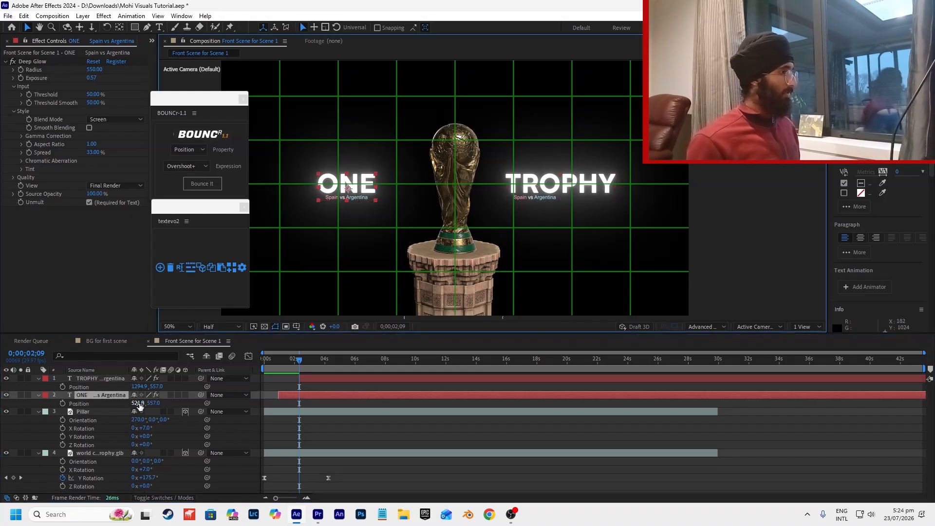
{"action": "left_click", "coordinate": [122, 411]}
{"action": "mouse_move", "coordinate": [138, 403]}
{"action": "left_mouse_down"}
{"action": "mouse_move", "coordinate": [131, 412]}
{"action": "mouse_move", "coordinate": [148, 413]}
{"action": "left_mouse_up"}
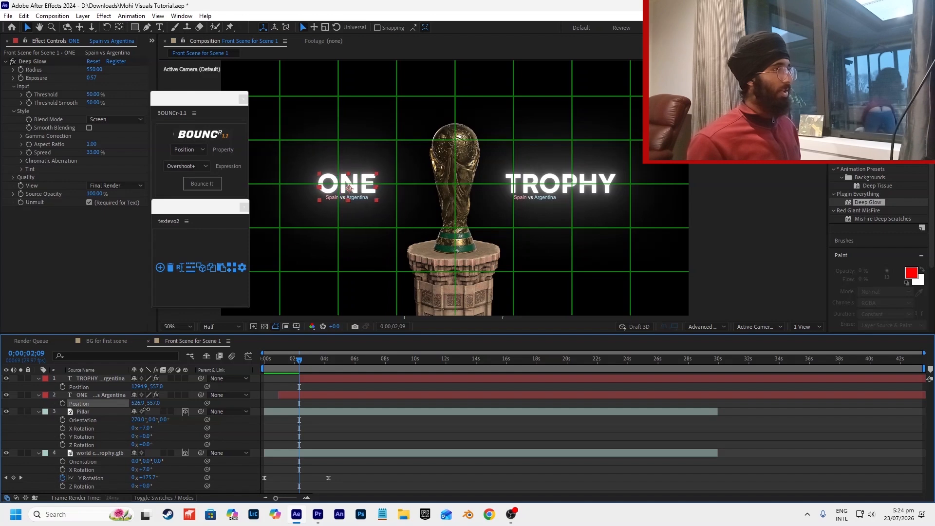
Undo the last X position change of the ONE title and set the TROPHY title's X position to 1373.9.
{"action": "key", "text": "ctrl+z"}
{"action": "left_click", "coordinate": [379, 406]}
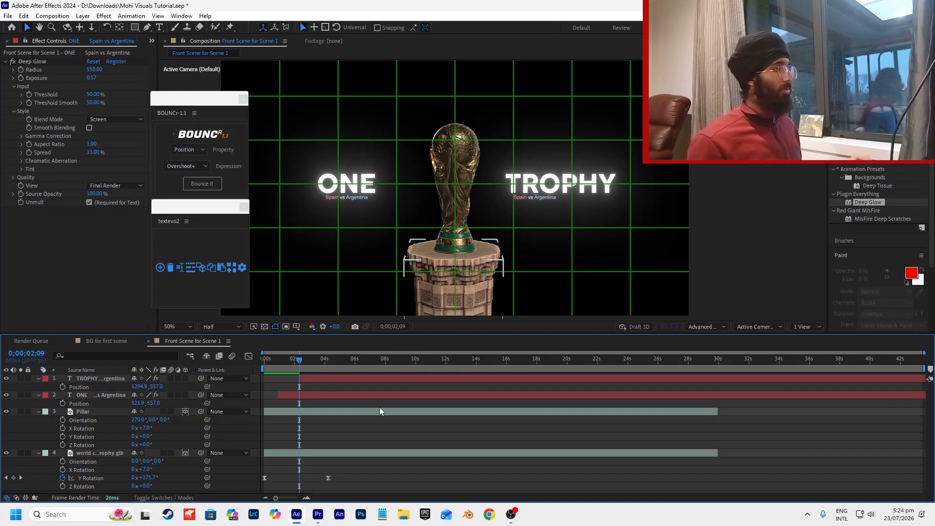
{"action": "key", "text": "comma"}
{"action": "left_click", "coordinate": [504, 187]}
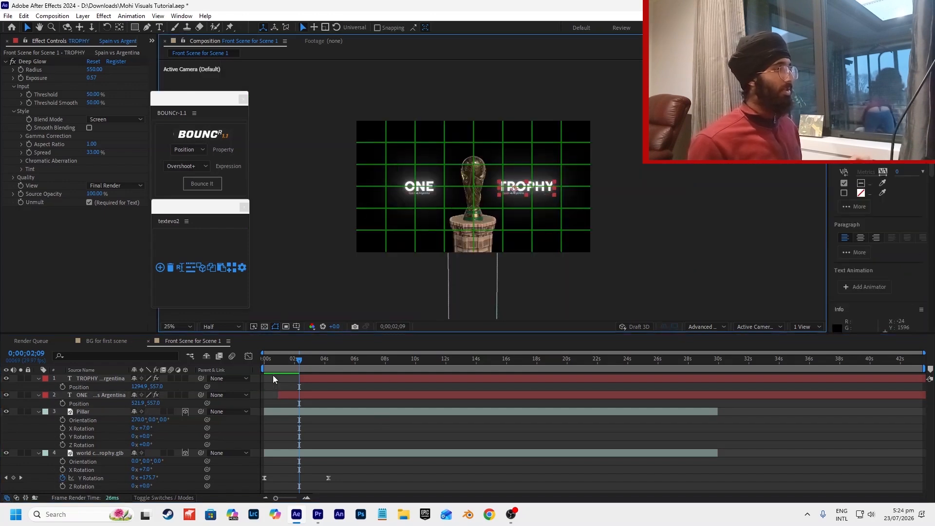
{"action": "left_click_drag", "start_coordinate": [141, 386], "coordinate": [178, 386]}
{"action": "left_click", "coordinate": [385, 396]}
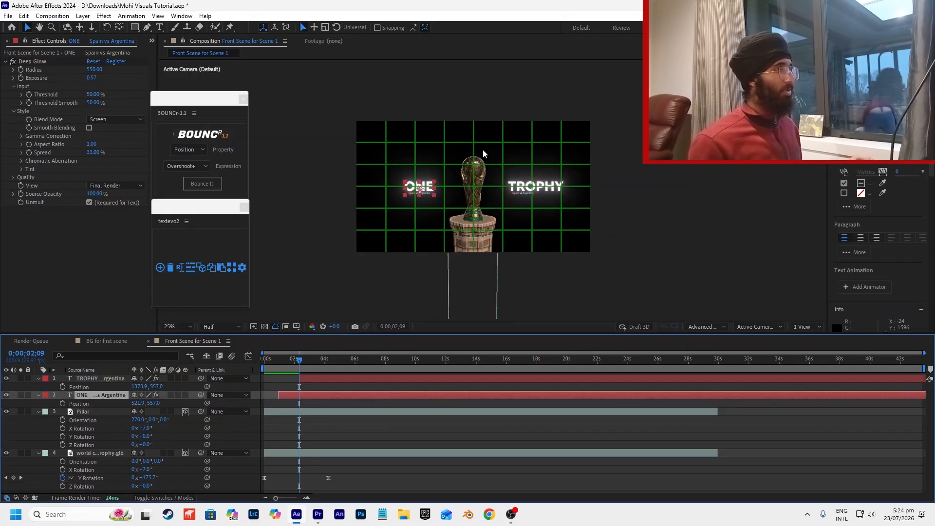
Hide the proportional grid over the composition and deselect the title layer.
{"action": "scroll", "coordinate": [482, 156], "scroll_direction": "up", "scroll_amount": 2}
{"action": "left_click", "coordinate": [275, 327]}
{"action": "left_click", "coordinate": [321, 354]}
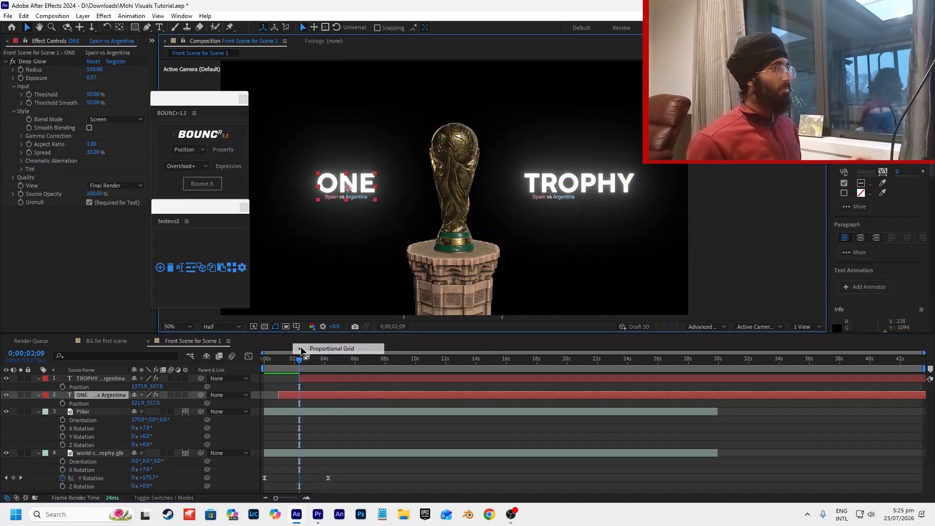
{"action": "scroll", "coordinate": [548, 168], "scroll_direction": "down", "scroll_amount": 2}
{"action": "left_click", "coordinate": [644, 176]}
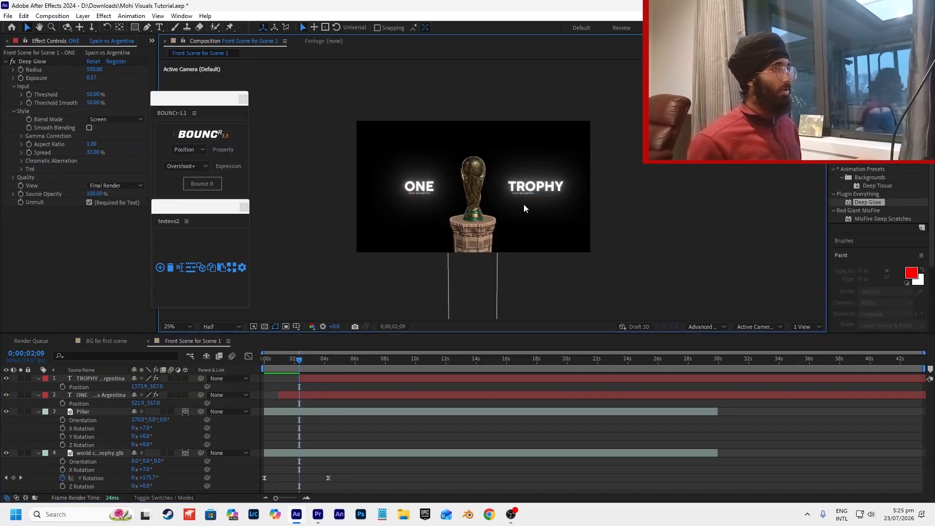
Check the subtitle wording in the Premiere Pro reference reel, return to After Effects and replace the subtitle under TROPHY with "NEW YORK".
{"action": "scroll", "coordinate": [524, 207], "scroll_direction": "up", "scroll_amount": 4}
{"action": "double_click", "coordinate": [515, 186]}
{"action": "left_click", "coordinate": [553, 183]}
{"action": "key", "text": "alt+Tab"}
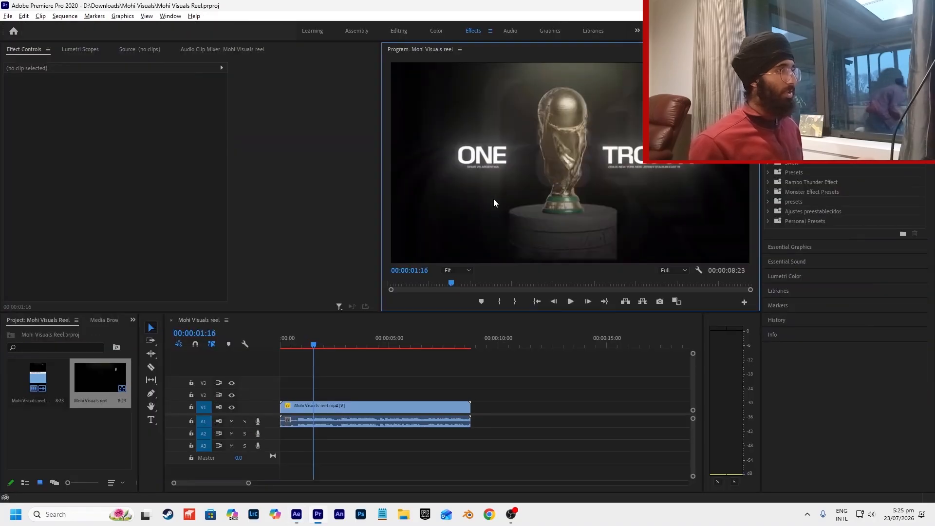
{"action": "key", "text": "grave"}
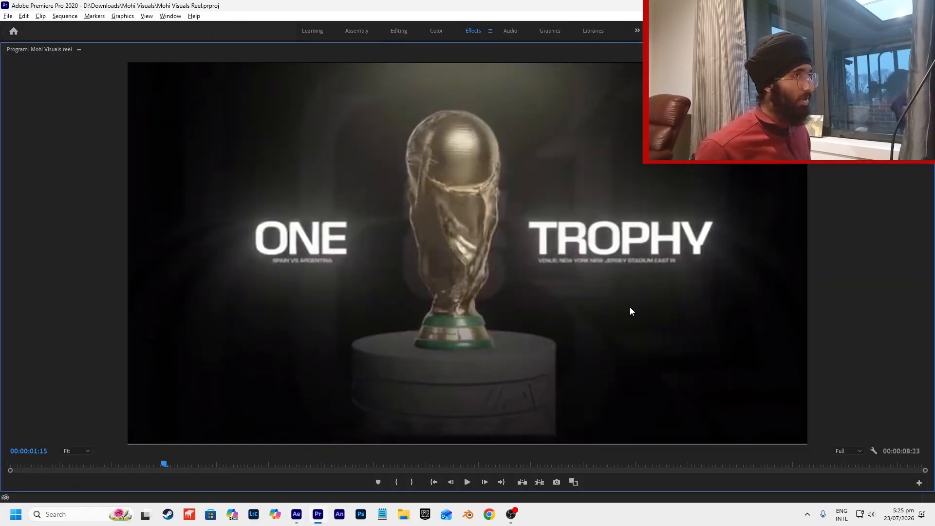
{"action": "key", "text": "grave"}
{"action": "key", "text": "alt+Tab"}
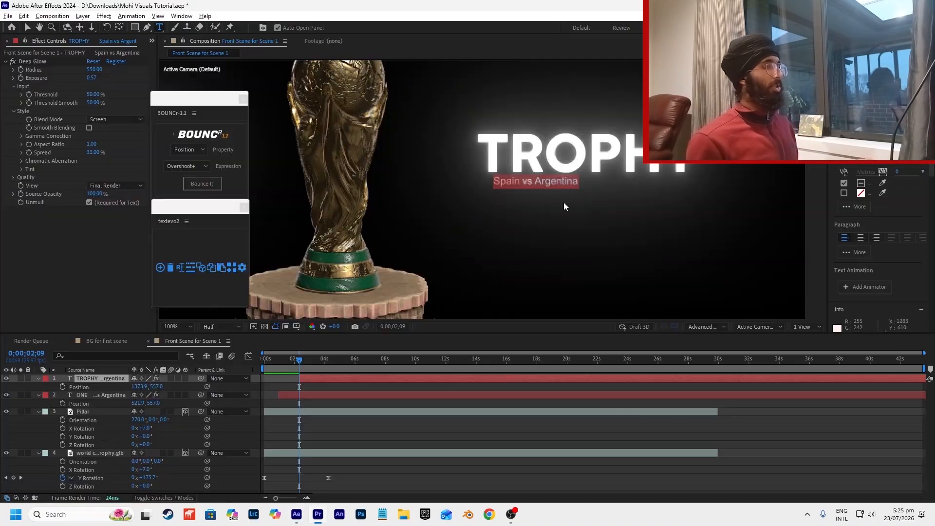
{"action": "type", "text": "NEW YOR"}
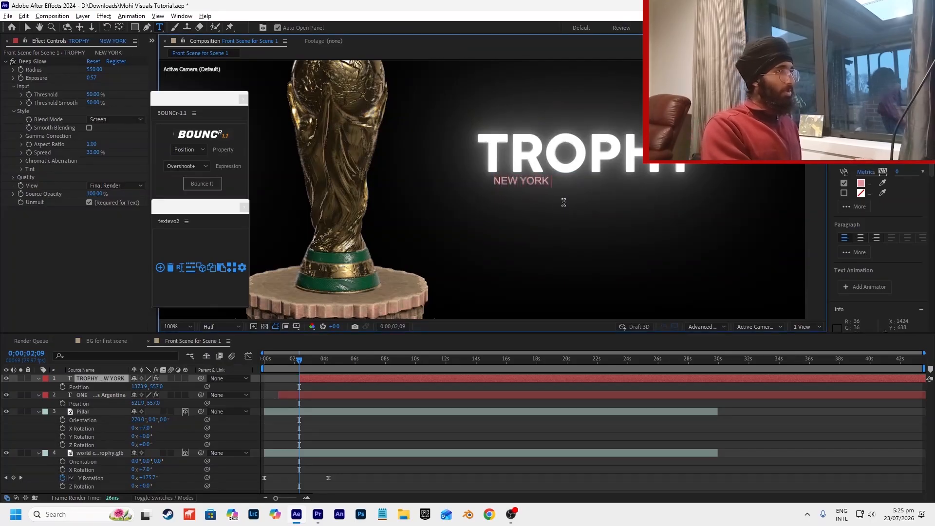
{"action": "type", "text": "K"}
Recheck the reference reel in Premiere Pro, return to After Effects and extend the subtitle to "NEW YORK NEW JERSEY STADIUM".
{"action": "key", "text": "alt+Tab"}
{"action": "key", "text": "grave"}
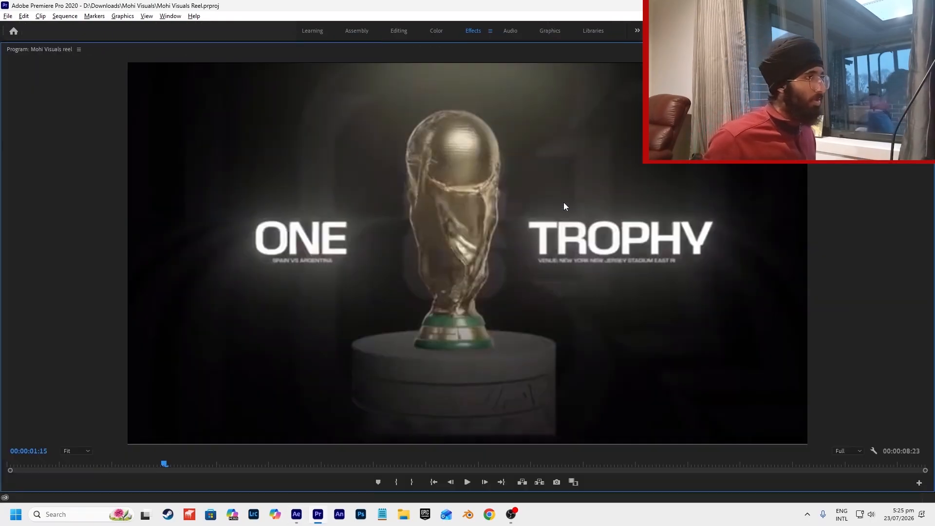
{"action": "key", "text": "grave"}
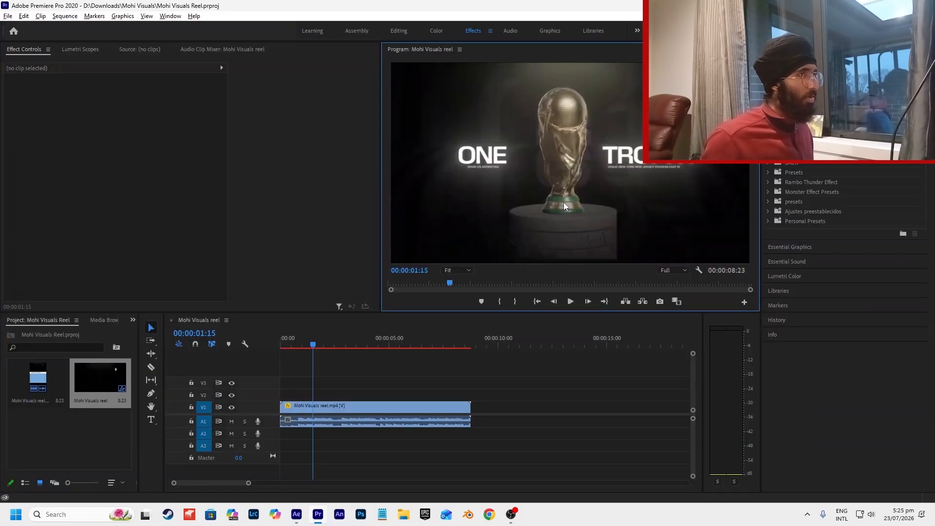
{"action": "key", "text": "alt+Tab"}
{"action": "type", "text": "NEW JER"}
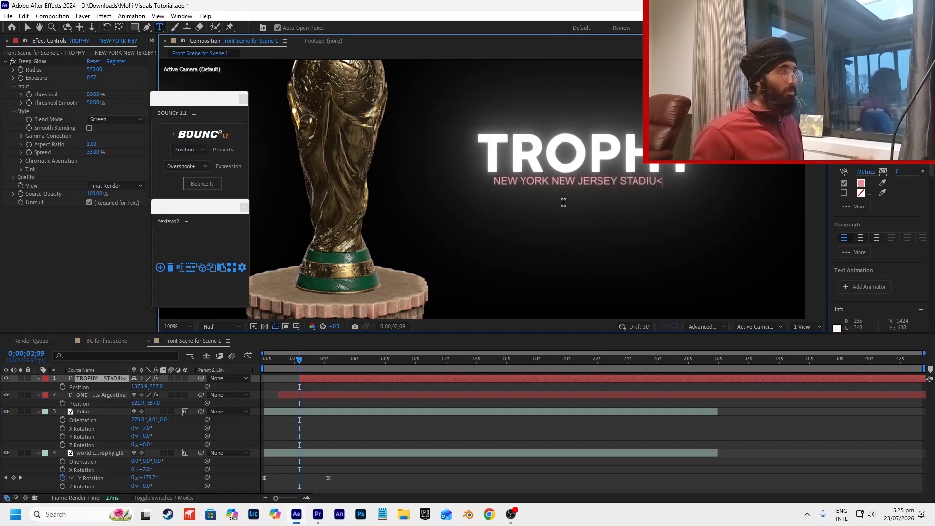
{"action": "key", "text": "BackSpace"}
{"action": "type", "text": "M"}
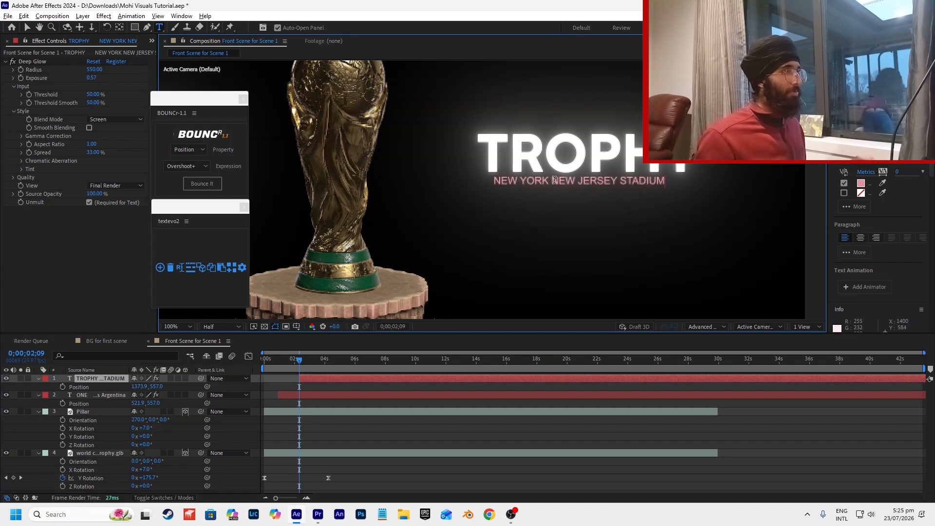
Give the whole stadium subtitle under TROPHY a muted purple fill colour and leave text editing.
{"action": "triple_click", "coordinate": [563, 182]}
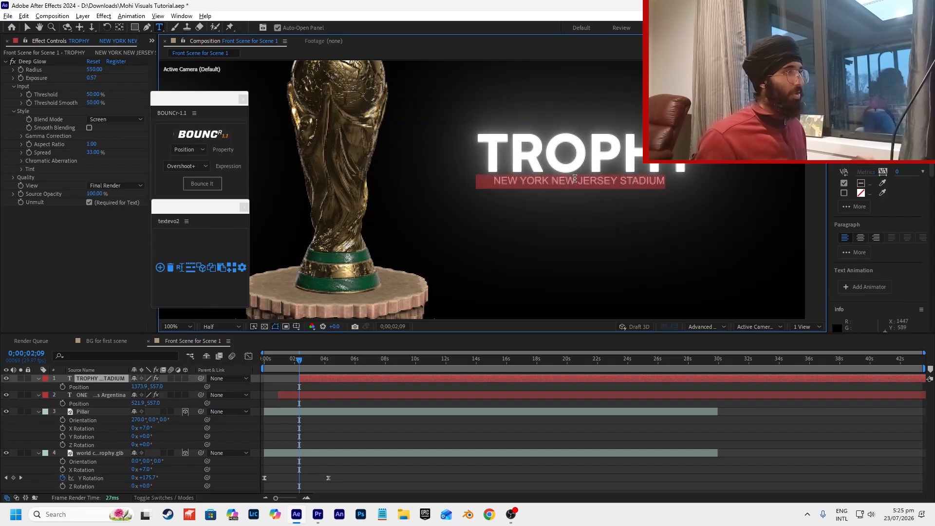
{"action": "left_click", "coordinate": [861, 183]}
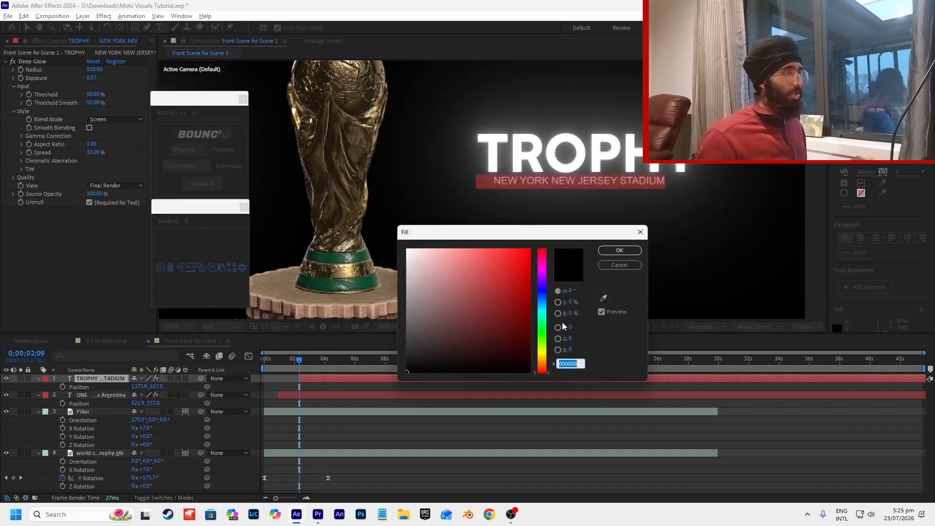
{"action": "left_click_drag", "start_coordinate": [541, 350], "coordinate": [448, 268]}
{"action": "left_click", "coordinate": [619, 250]}
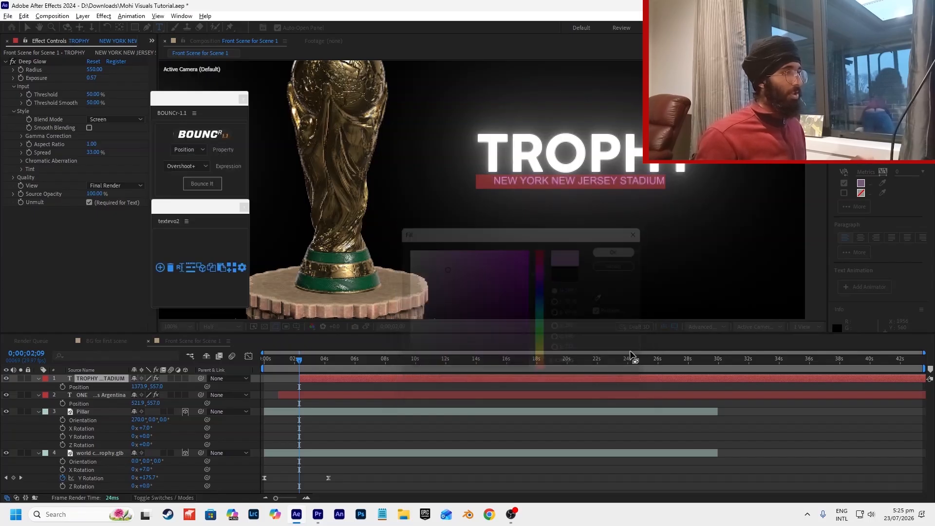
{"action": "scroll", "coordinate": [533, 272], "scroll_direction": "down", "scroll_amount": 3}
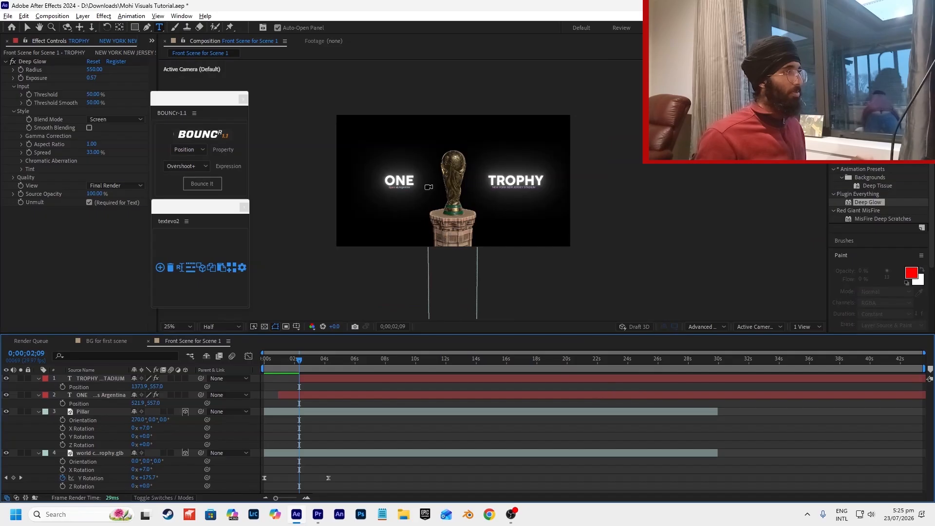
{"action": "key", "text": "v"}
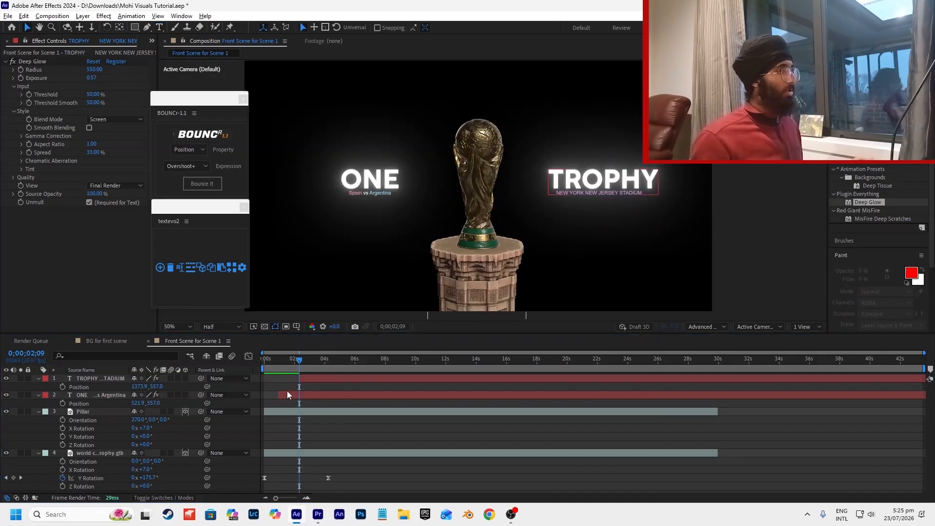
Preview the front scene composition from the start to check the trophy spin and the timing of both titles.
{"action": "left_click", "coordinate": [306, 382]}
{"action": "key", "text": "Home"}
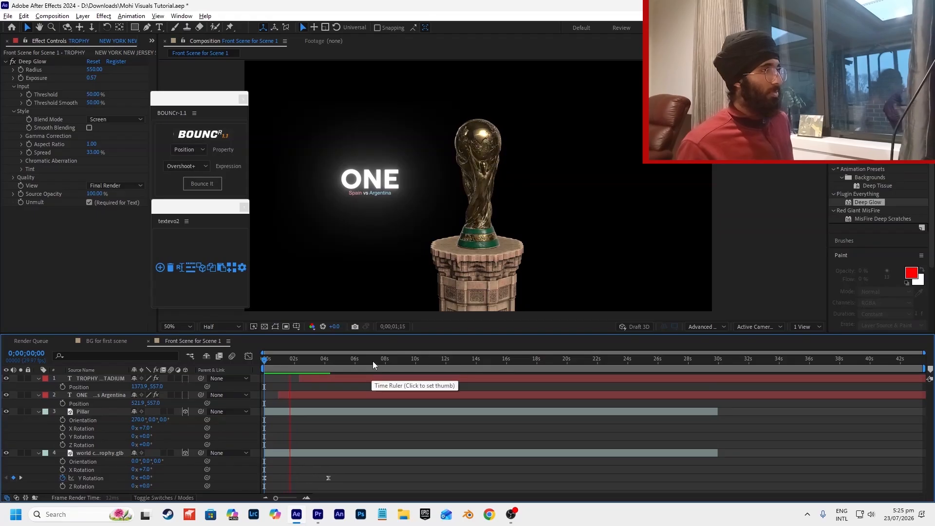
{"action": "key", "text": "space"}
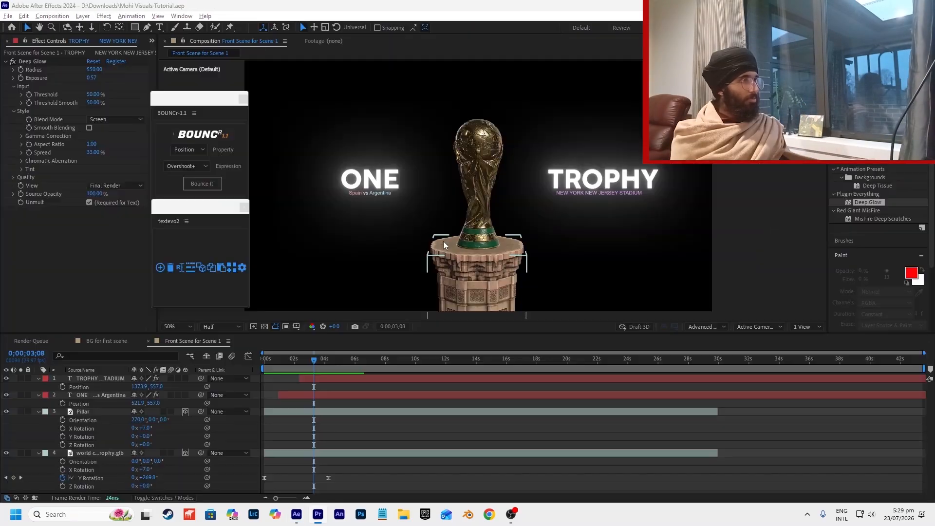
{"action": "left_click", "coordinate": [461, 190]}
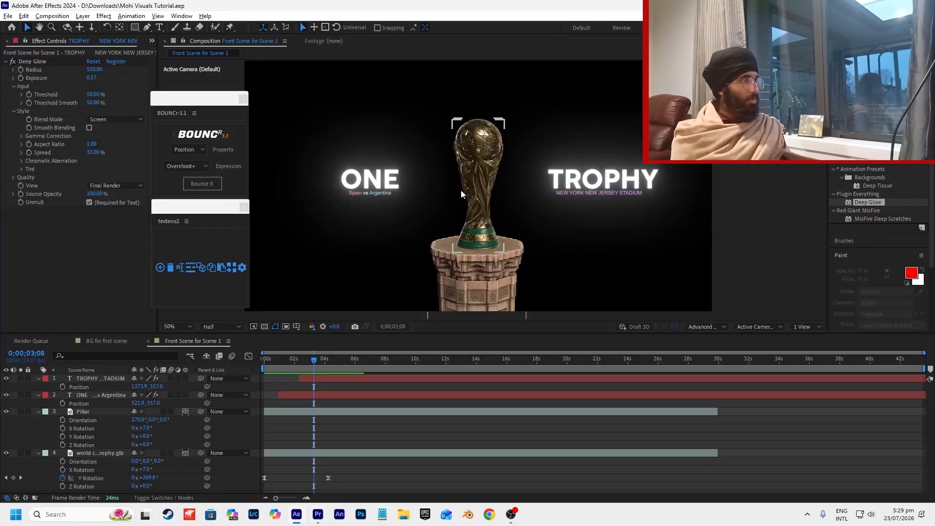
{"action": "scroll", "coordinate": [461, 190], "scroll_direction": "down", "scroll_amount": 1}
{"action": "scroll", "coordinate": [461, 190], "scroll_direction": "up", "scroll_amount": 1}
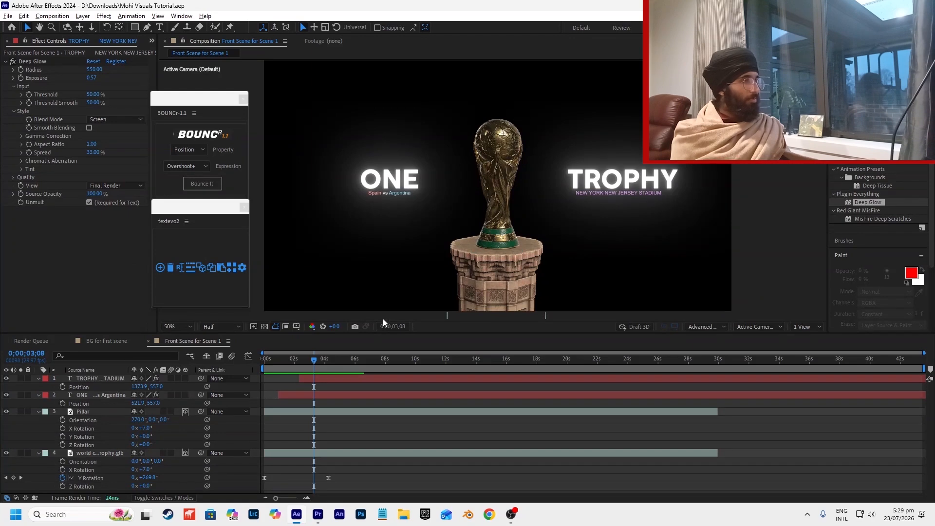
{"action": "left_click_drag", "start_coordinate": [306, 363], "coordinate": [259, 362]}
{"action": "key", "text": "space"}
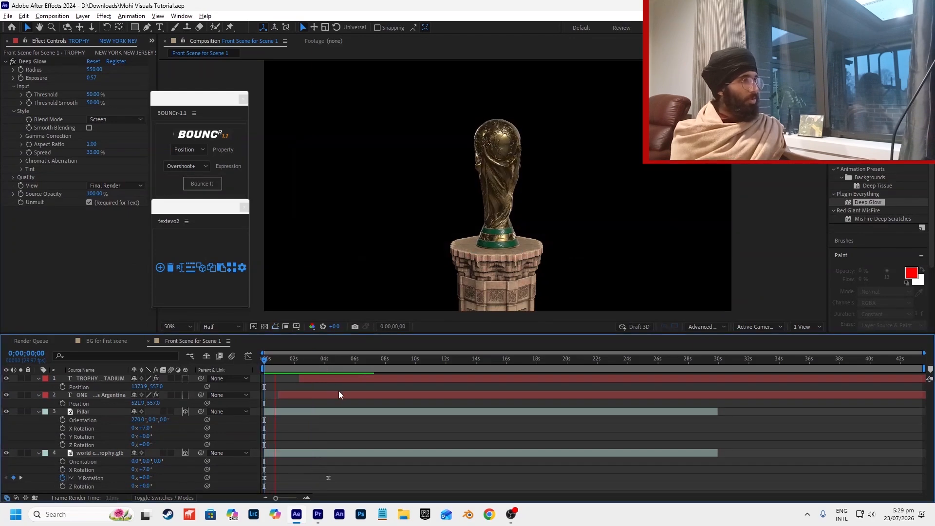
{"action": "key", "text": "space"}
Create a new composition named "First scene" with the HD 1920x1080, 29.97 fps preset.
{"action": "left_click", "coordinate": [120, 344]}
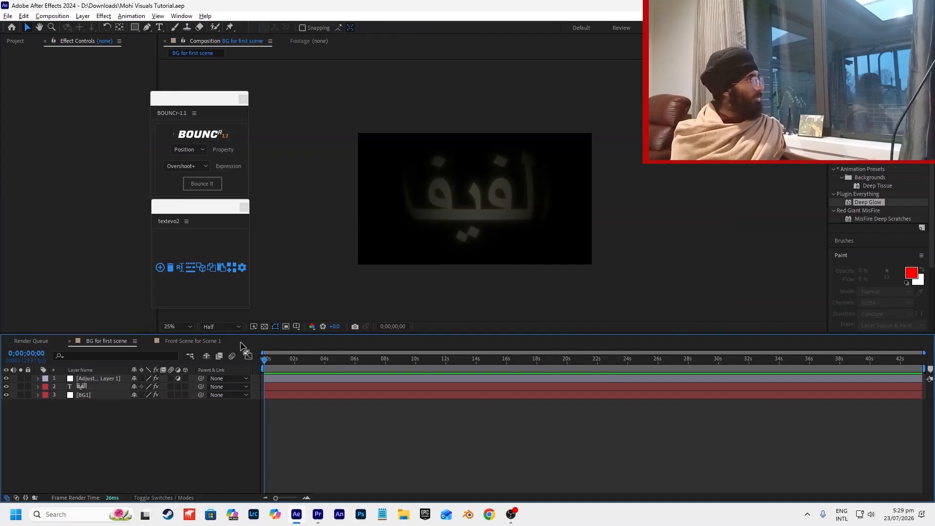
{"action": "left_click", "coordinate": [15, 41]}
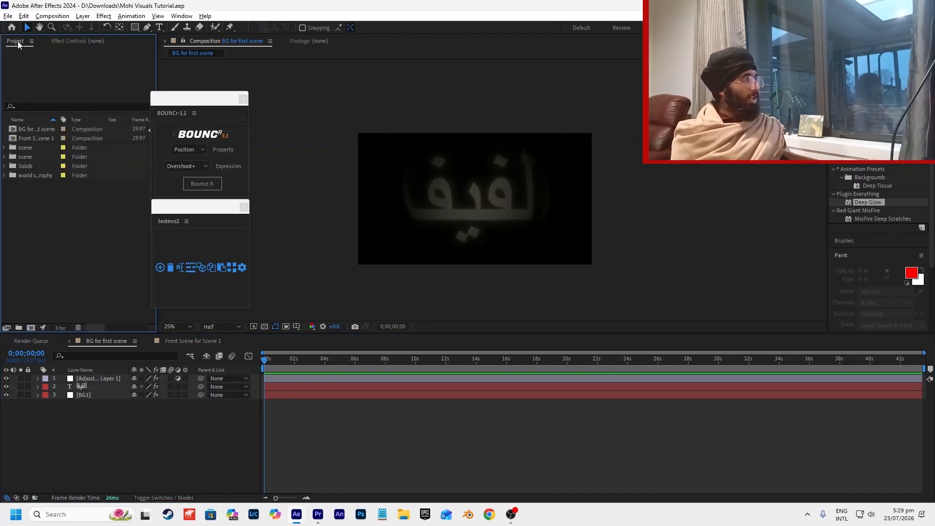
{"action": "left_click", "coordinate": [31, 327]}
{"action": "type", "text": "First scene"}
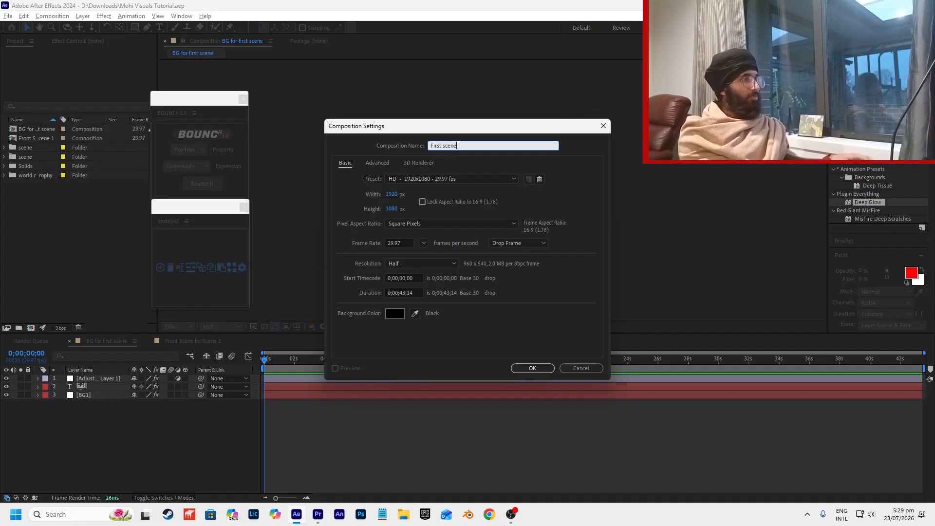
{"action": "key", "text": "Return"}
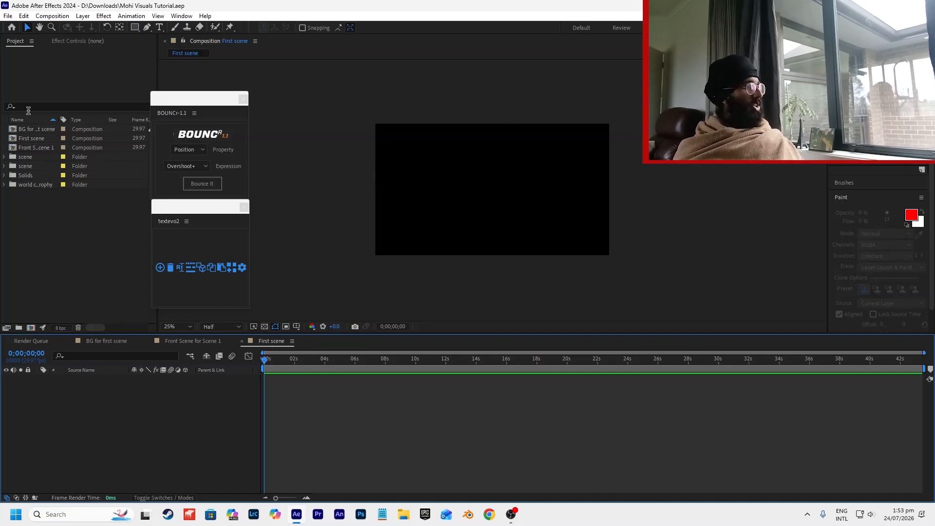
Add the Front Scene for Scene 1 and BG for first scene compositions to First scene, with the background layer underneath.
{"action": "left_click", "coordinate": [33, 138]}
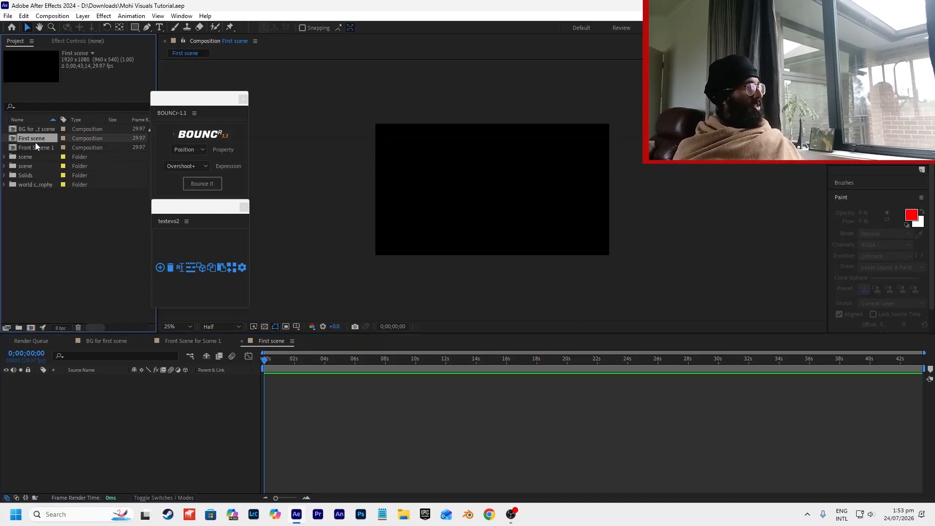
{"action": "left_click", "coordinate": [38, 148]}
{"action": "left_click_drag", "start_coordinate": [39, 148], "coordinate": [291, 387]}
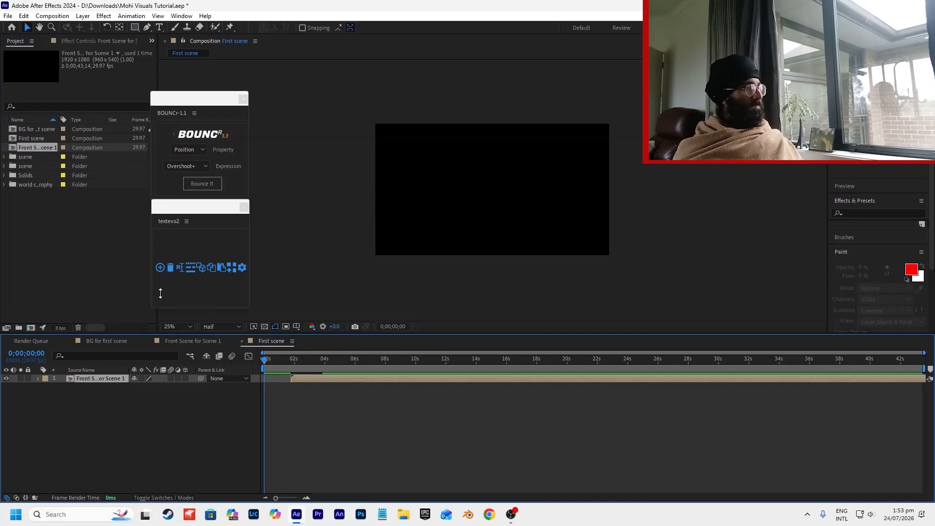
{"action": "left_click", "coordinate": [33, 130]}
{"action": "left_click_drag", "start_coordinate": [34, 131], "coordinate": [293, 379]}
Align the start of the front scene layer with the first frame of the timeline.
{"action": "scroll", "coordinate": [264, 382], "scroll_direction": "up", "scroll_amount": 5}
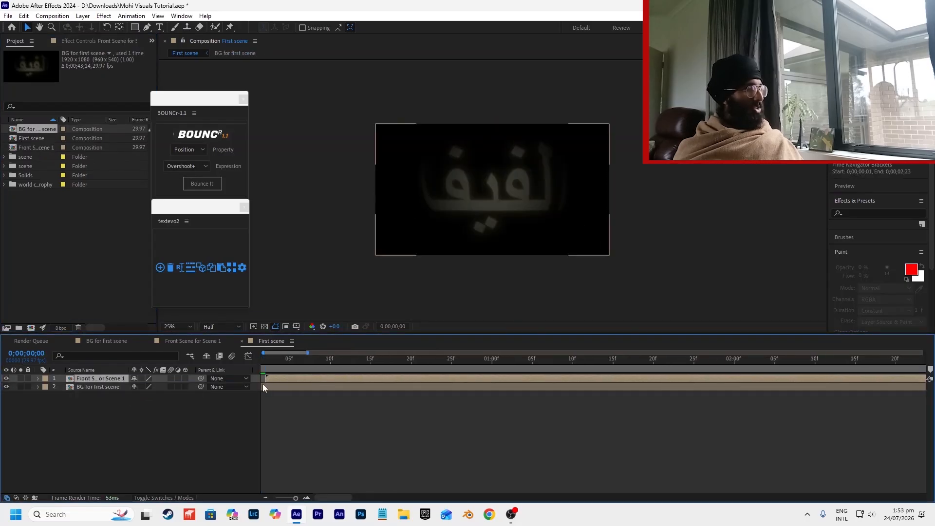
{"action": "left_click_drag", "start_coordinate": [293, 498], "coordinate": [281, 497]}
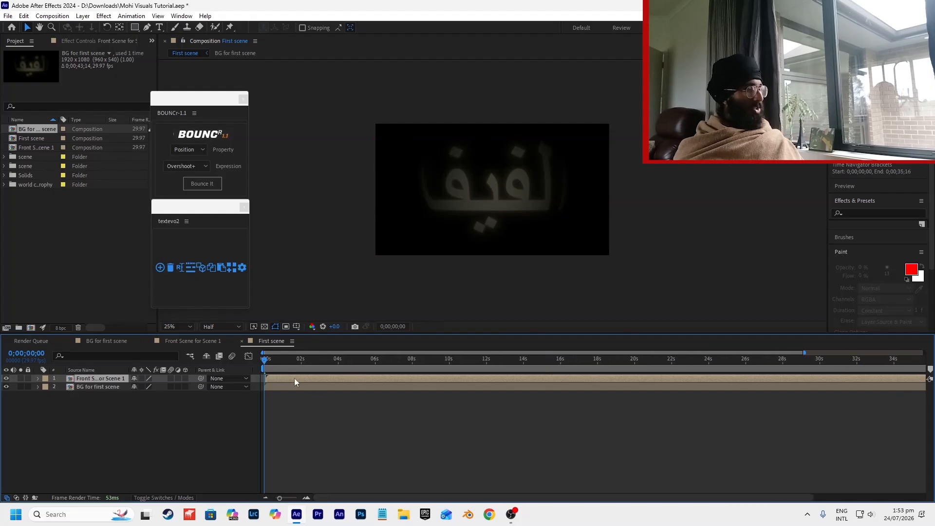
{"action": "scroll", "coordinate": [262, 380], "scroll_direction": "up", "scroll_amount": 5}
{"action": "left_click_drag", "start_coordinate": [324, 379], "coordinate": [276, 385]}
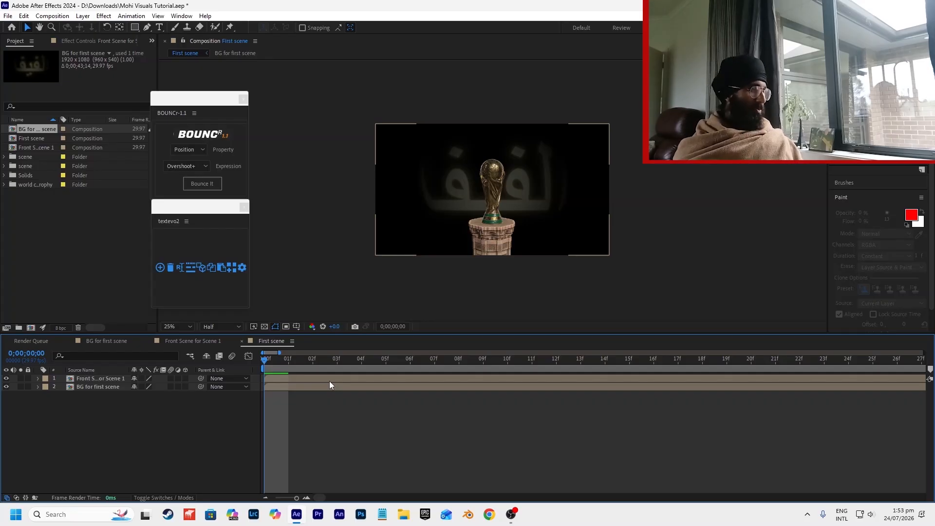
Make both layers in First scene 3D with motion blur enabled, using the Classic 3D renderer.
{"action": "left_click", "coordinate": [356, 386]}
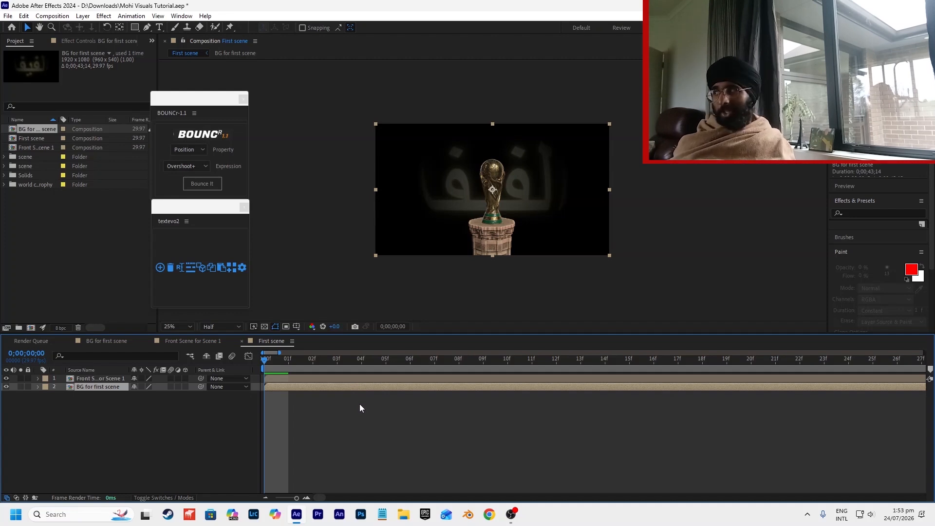
{"action": "left_click", "coordinate": [185, 387]}
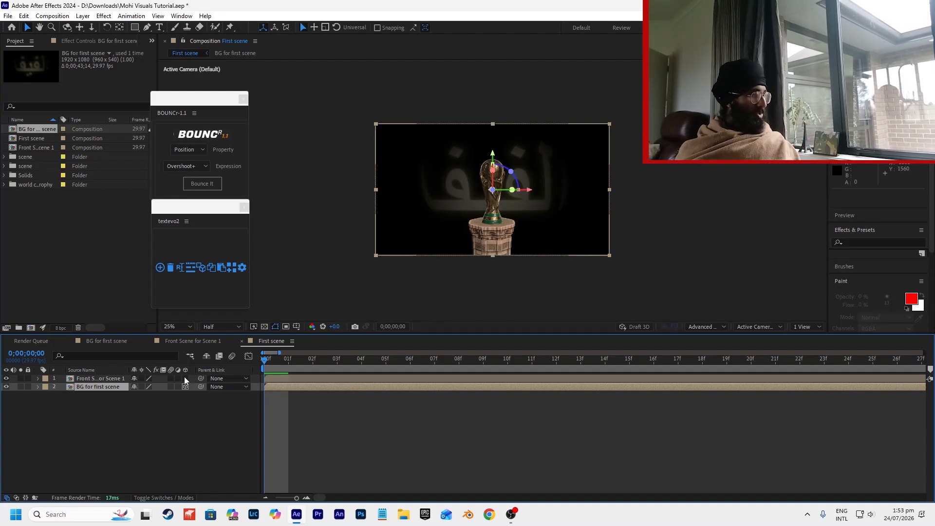
{"action": "left_click", "coordinate": [697, 327]}
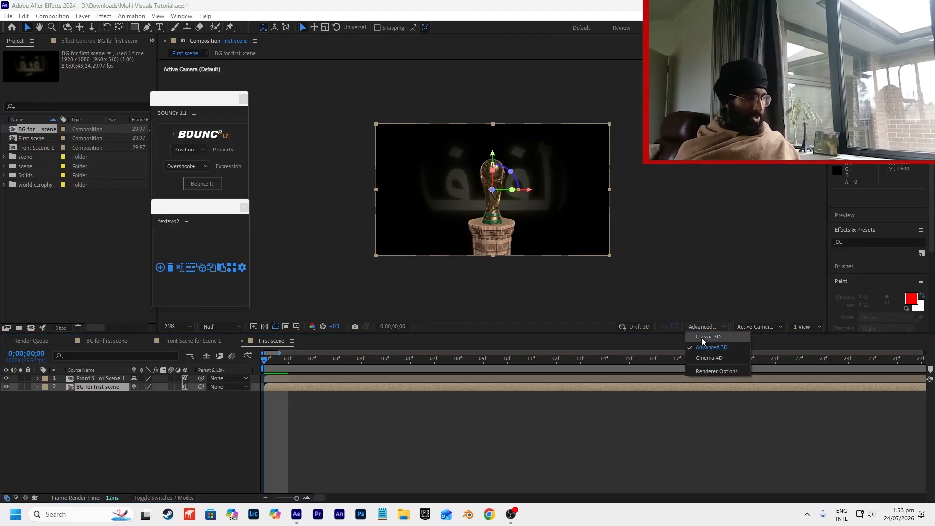
{"action": "left_click", "coordinate": [701, 337]}
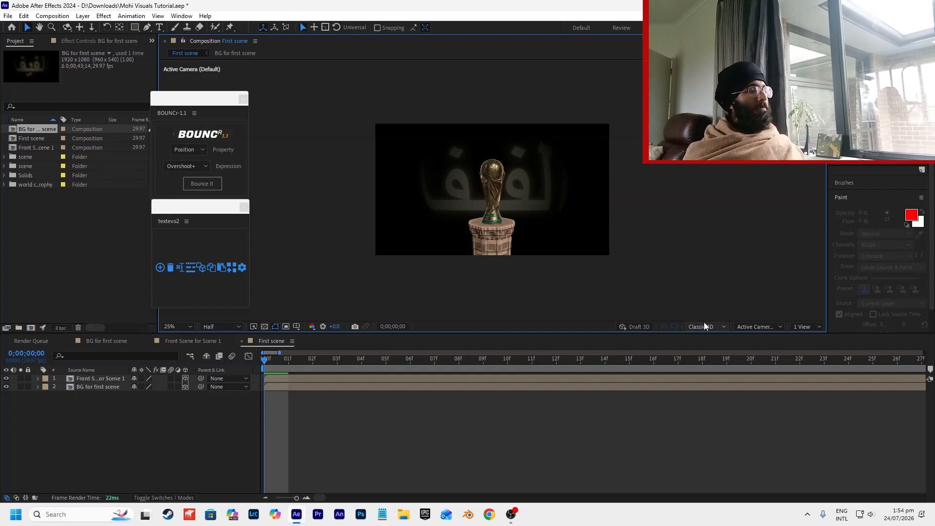
{"action": "left_click_drag", "start_coordinate": [169, 379], "coordinate": [169, 385]}
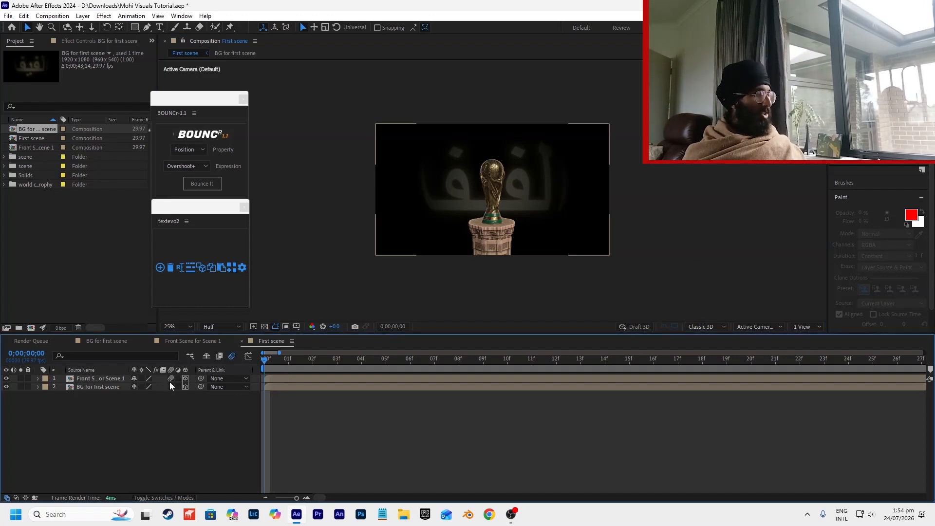
Push the BG for first scene layer back to a Z position of 1530 and scale it to 165%.
{"action": "left_click", "coordinate": [326, 386]}
{"action": "key", "text": "p"}
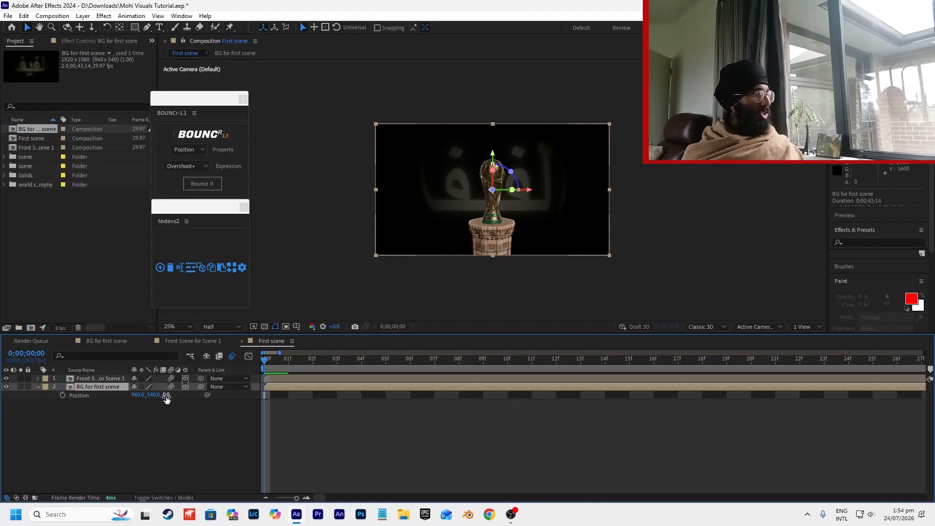
{"action": "left_click_drag", "start_coordinate": [166, 395], "coordinate": [924, 409]}
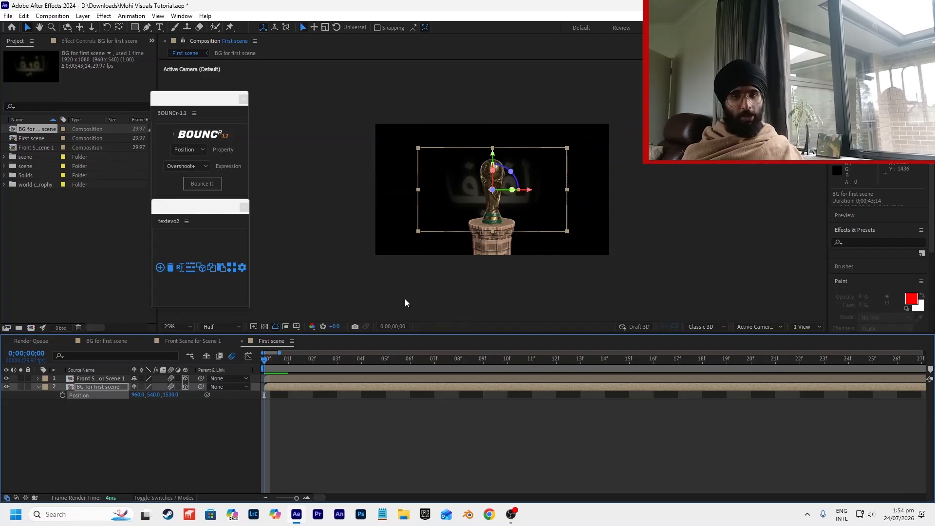
{"action": "key", "text": "s"}
{"action": "left_click_drag", "start_coordinate": [142, 395], "coordinate": [180, 395]}
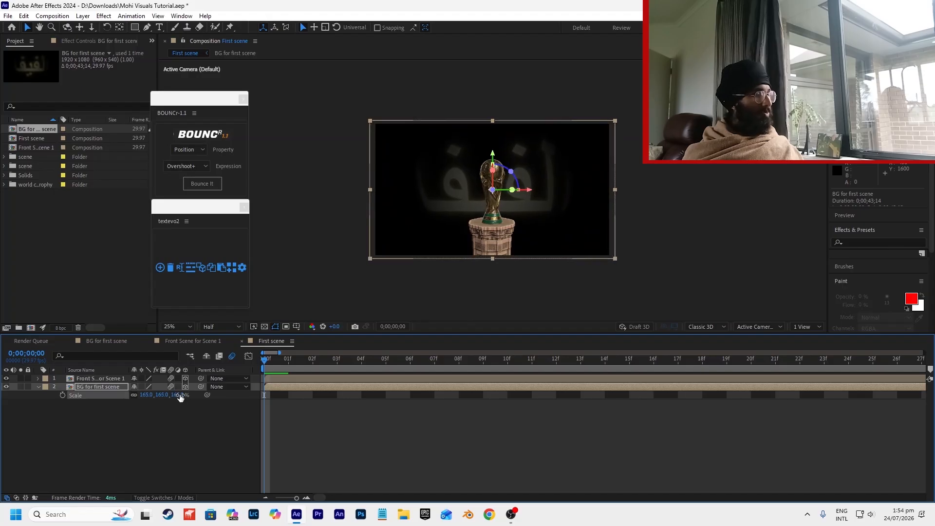
Bring the Front Scene for Scene 1 layer forward to a Z position of -687 and scale it down to 78%.
{"action": "left_click", "coordinate": [123, 378]}
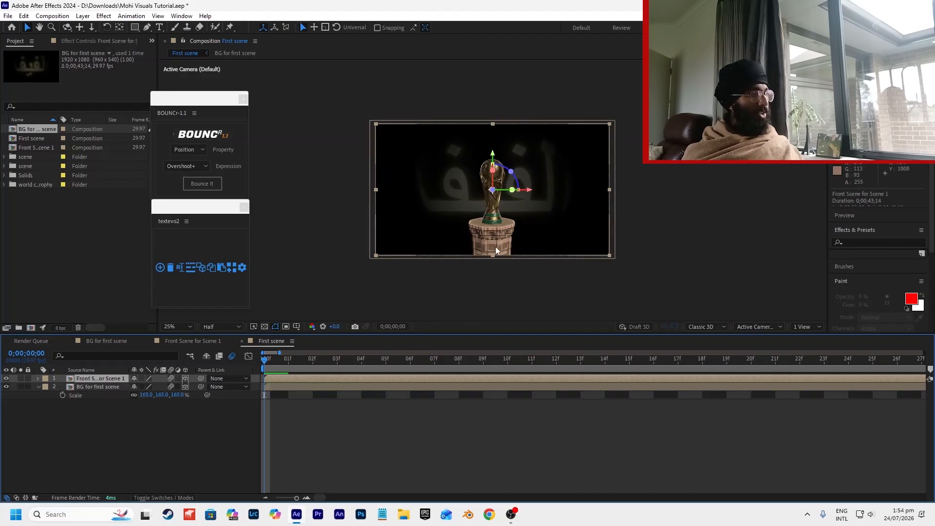
{"action": "key", "text": "p"}
{"action": "left_click_drag", "start_coordinate": [170, 386], "coordinate": [206, 393]}
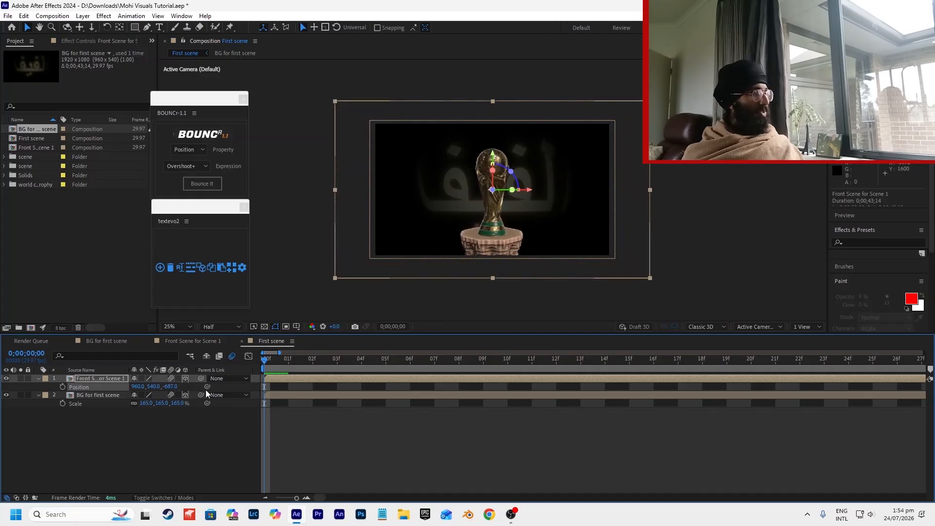
{"action": "key", "text": "s"}
{"action": "left_click_drag", "start_coordinate": [142, 386], "coordinate": [136, 388]}
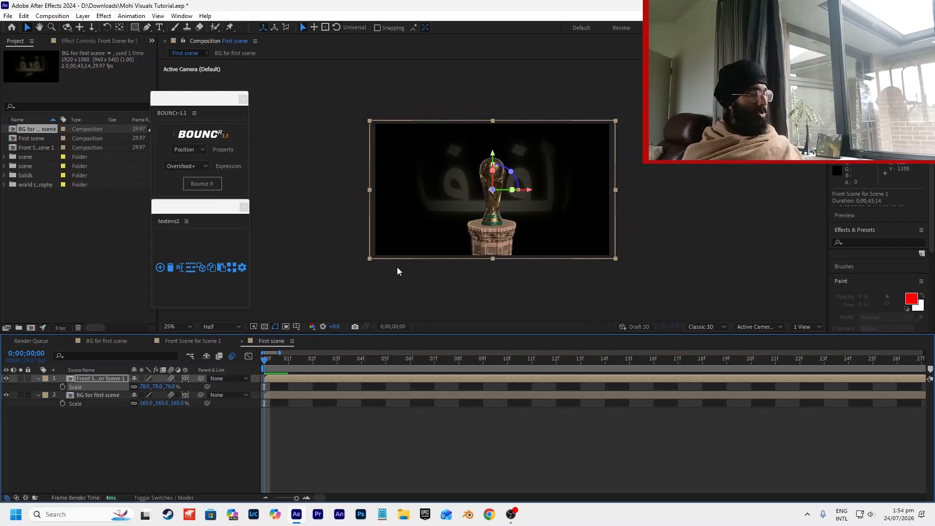
{"action": "left_click", "coordinate": [697, 425]}
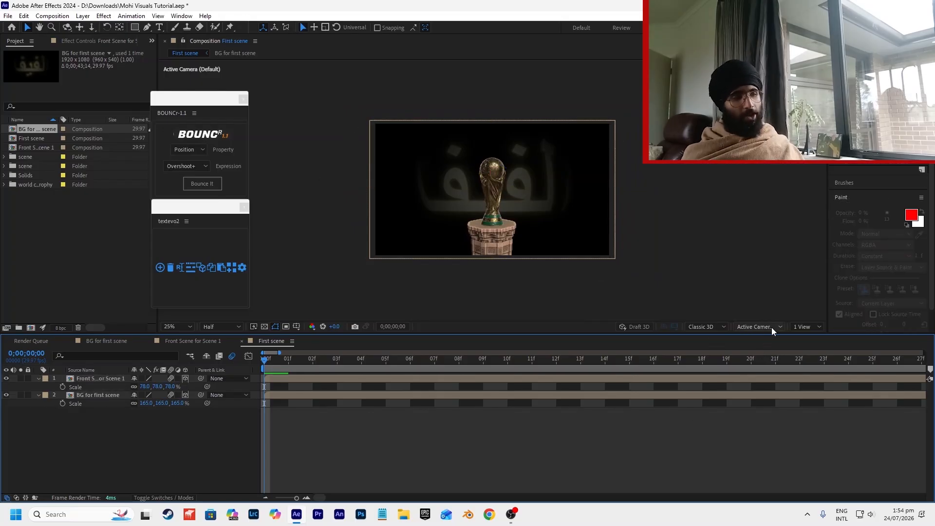
Check the depth spacing between the two layers in the Left view, and return to the Active Camera view.
{"action": "left_click", "coordinate": [771, 326]}
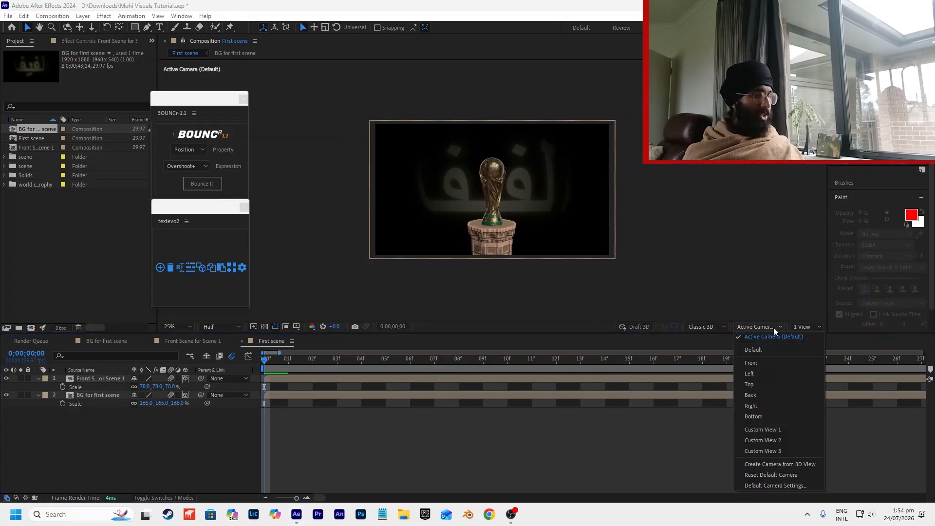
{"action": "left_click", "coordinate": [755, 373]}
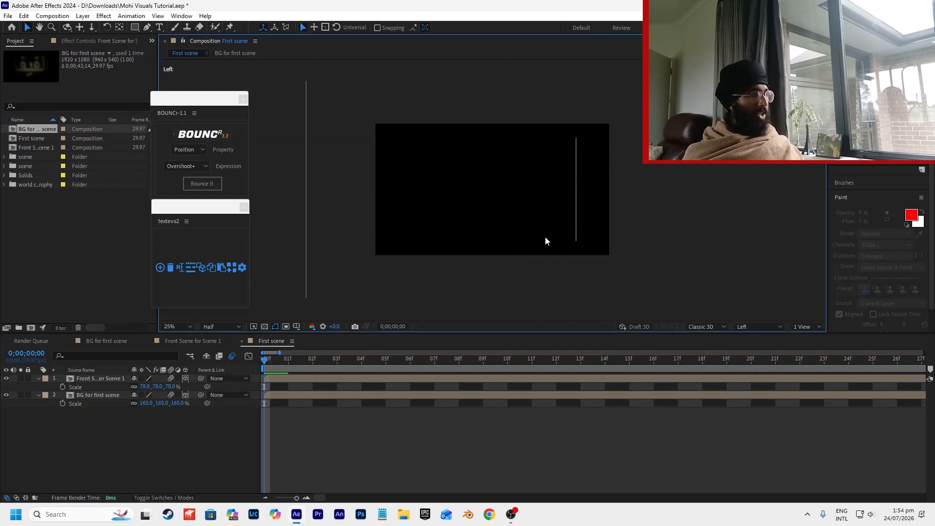
{"action": "key", "text": "comma"}
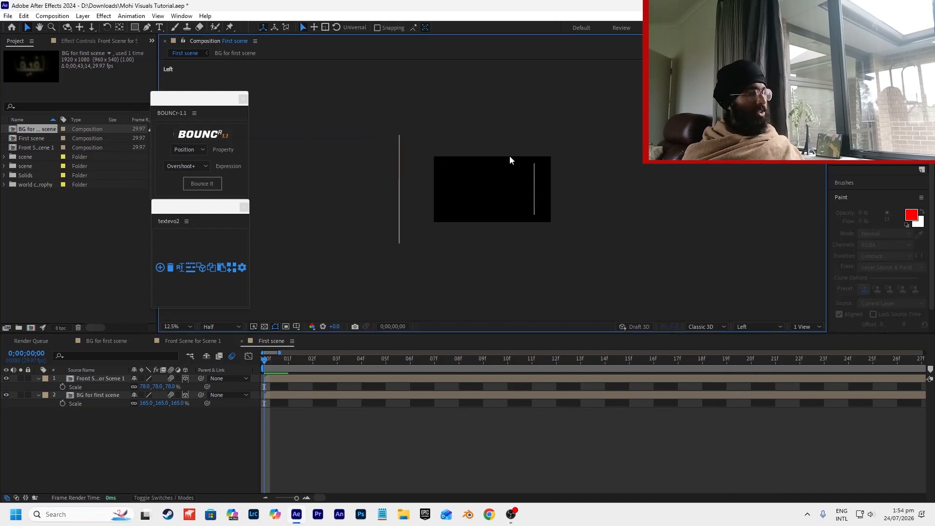
{"action": "left_click", "coordinate": [760, 327]}
{"action": "left_click", "coordinate": [755, 347]}
{"action": "key", "text": "period"}
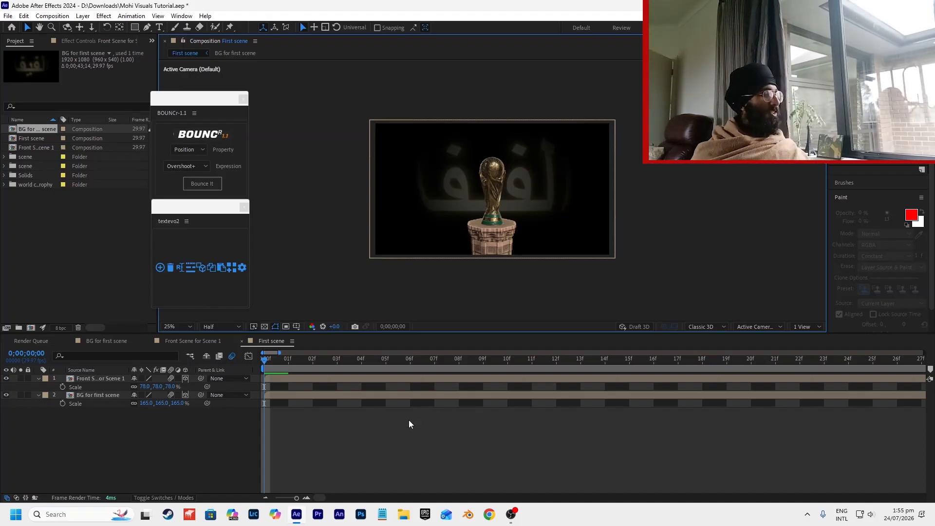
Switch to Premiere Pro, play the opening of the Mohi Visuals reel to study its camera move, and return to After Effects.
{"action": "left_click", "coordinate": [320, 514]}
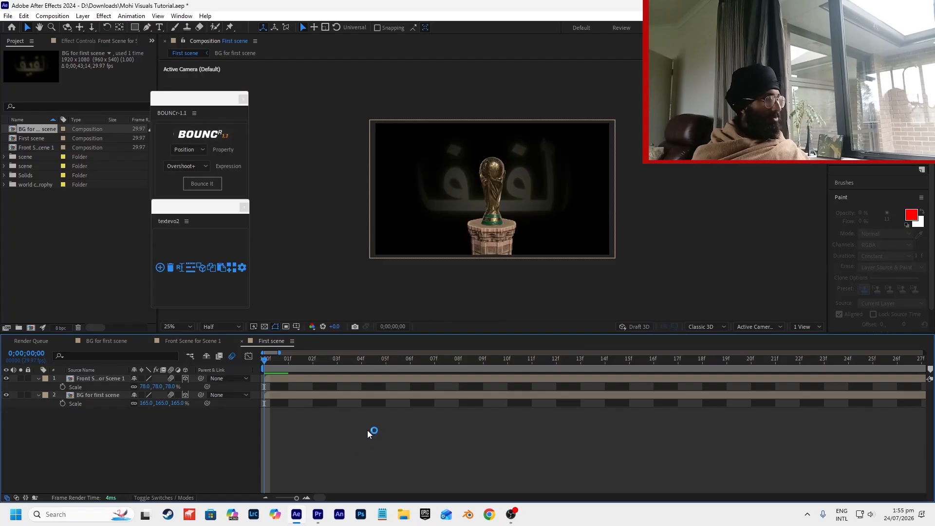
{"action": "mouse_move", "coordinate": [306, 515]}
{"action": "left_click", "coordinate": [319, 514]}
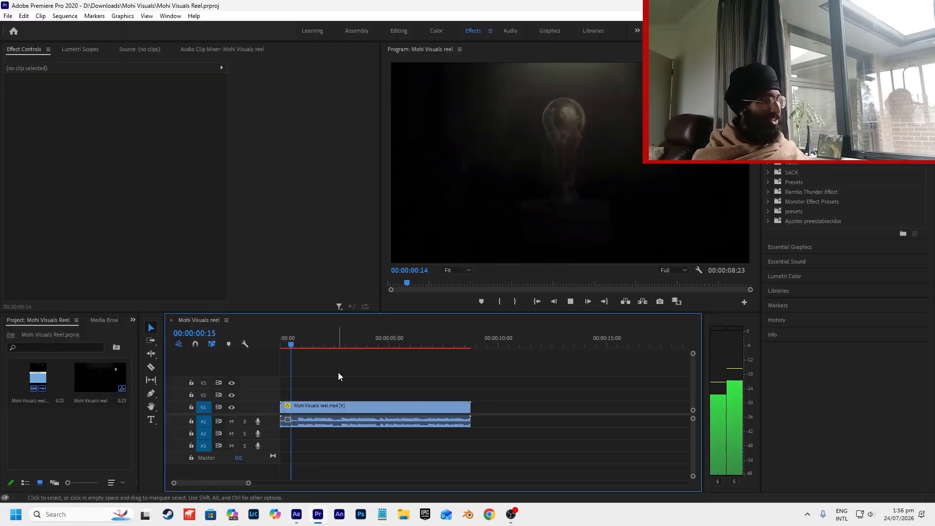
{"action": "key", "text": "space"}
{"action": "left_click_drag", "start_coordinate": [305, 336], "coordinate": [280, 344]}
{"action": "key", "text": "space"}
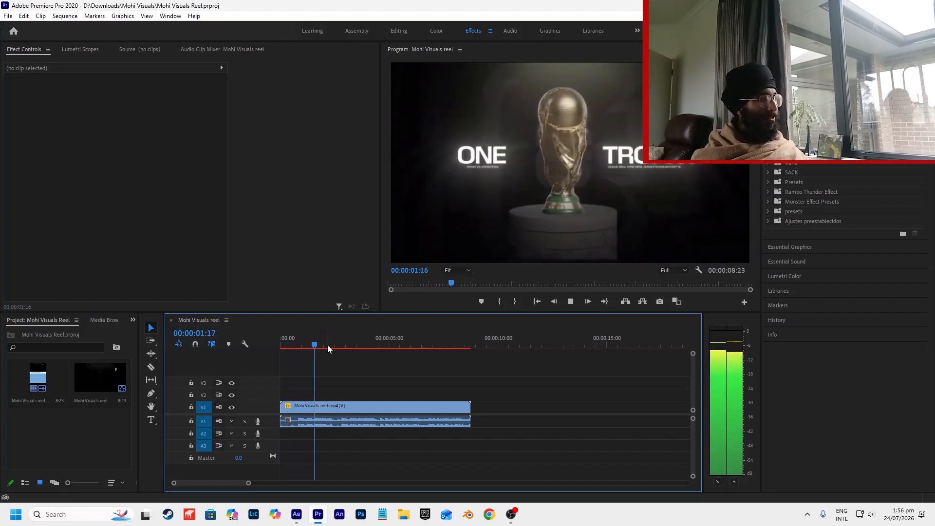
{"action": "left_click_drag", "start_coordinate": [325, 342], "coordinate": [270, 355]}
{"action": "key", "text": "alt+Tab"}
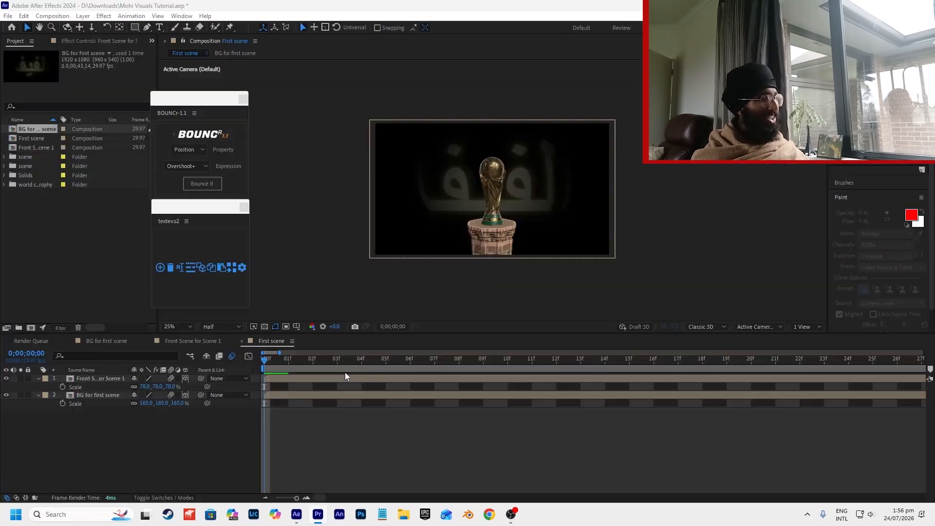
Add a one-node 50mm camera named Camera 1 to First scene.
{"action": "left_click", "coordinate": [277, 378]}
{"action": "left_click", "coordinate": [275, 384]}
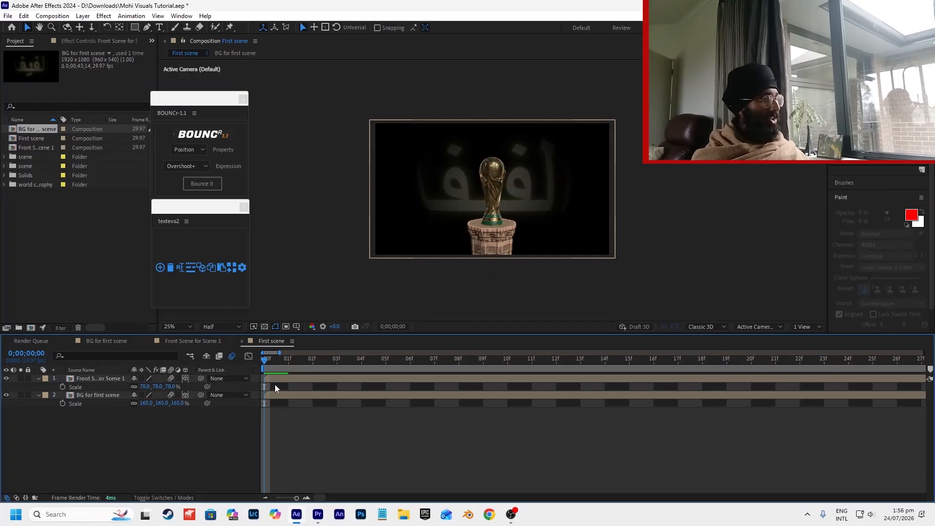
{"action": "left_click", "coordinate": [83, 15]}
{"action": "mouse_move", "coordinate": [99, 30]}
{"action": "left_click", "coordinate": [286, 59]}
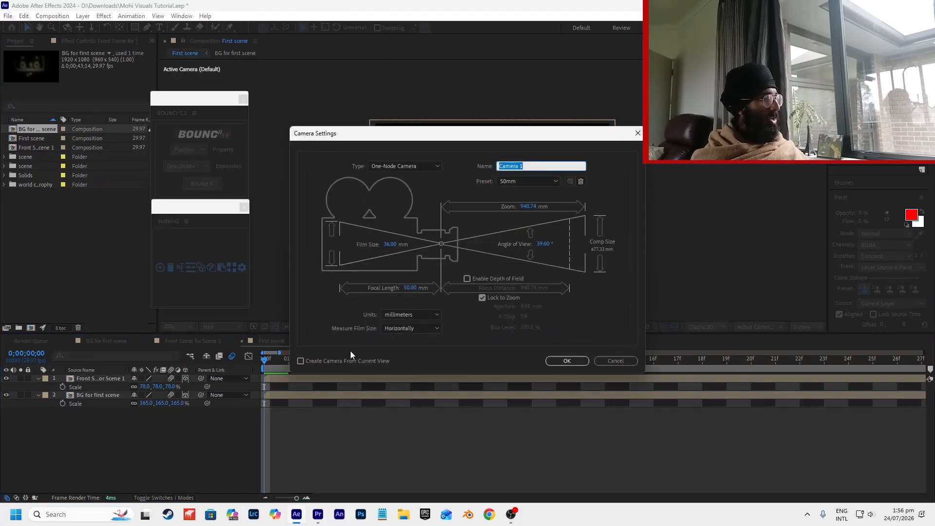
{"action": "left_click", "coordinate": [566, 361]}
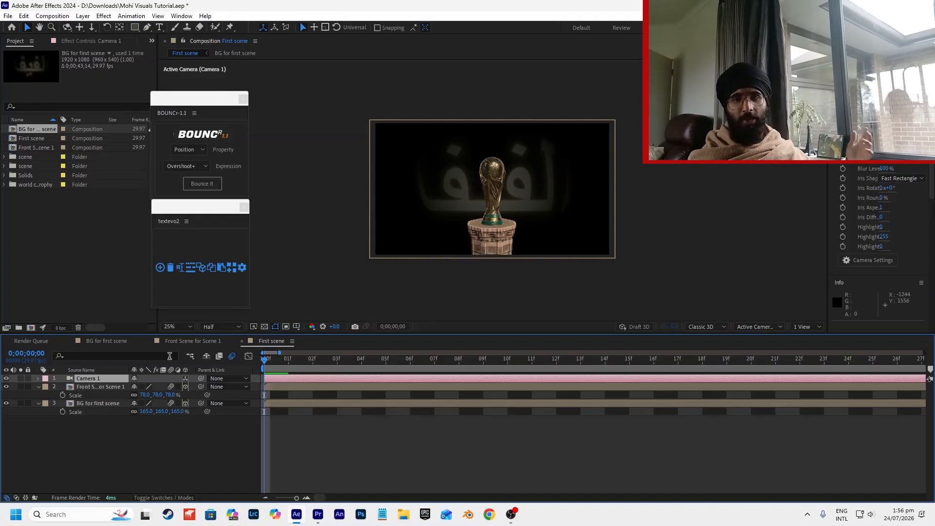
Add a 3D null object above the camera and parent Camera 1 to it.
{"action": "left_click", "coordinate": [83, 16]}
{"action": "mouse_move", "coordinate": [102, 27]}
{"action": "left_click", "coordinate": [275, 74]}
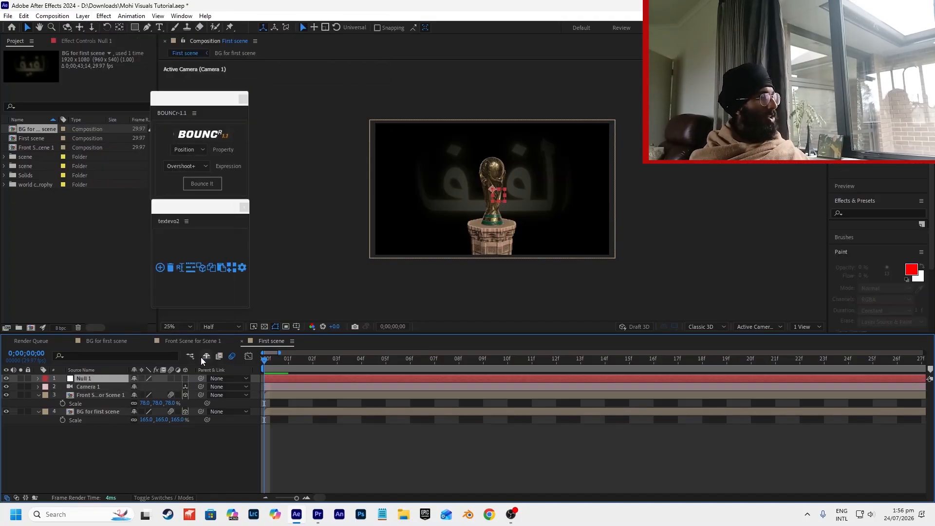
{"action": "left_click_drag", "start_coordinate": [201, 387], "coordinate": [109, 381]}
{"action": "left_click", "coordinate": [322, 431]}
Set a starting Position keyframe on Null 1 at the first frame.
{"action": "left_click", "coordinate": [314, 380]}
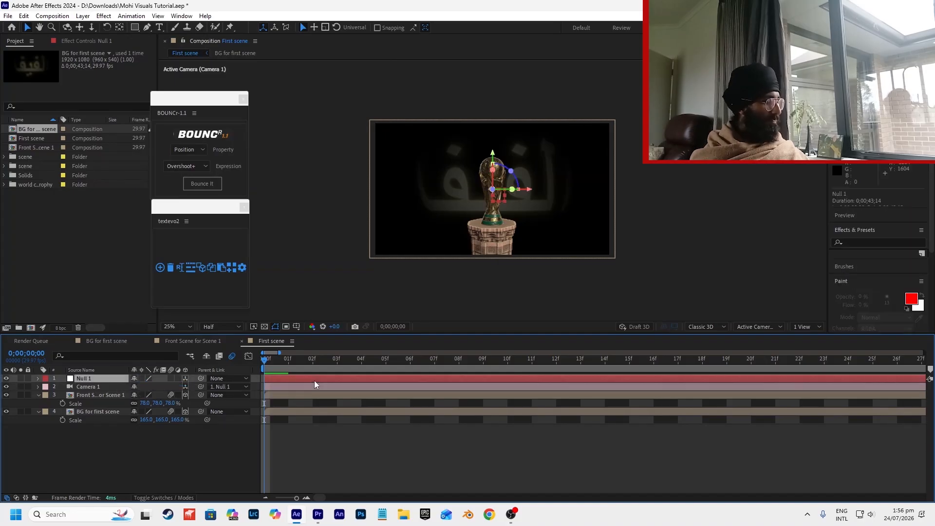
{"action": "key", "text": "p"}
{"action": "left_click", "coordinate": [61, 387]}
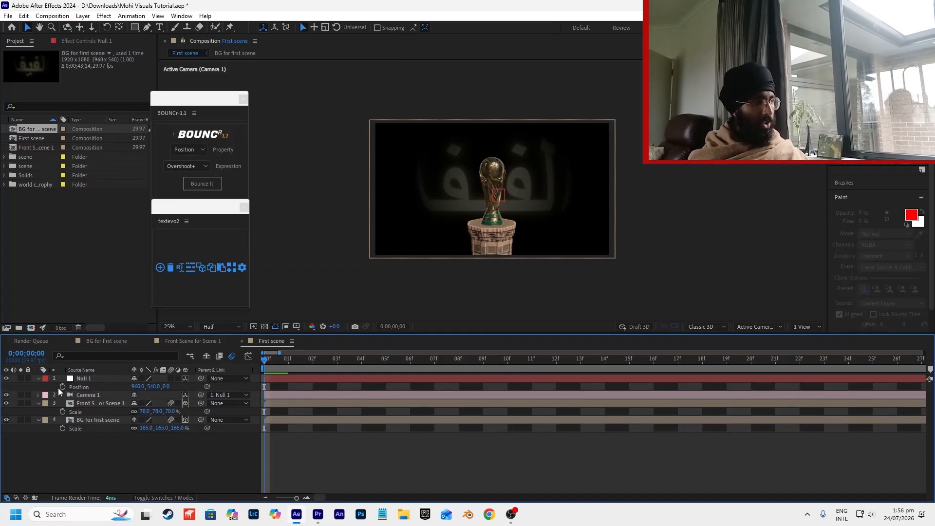
{"action": "left_click", "coordinate": [341, 388]}
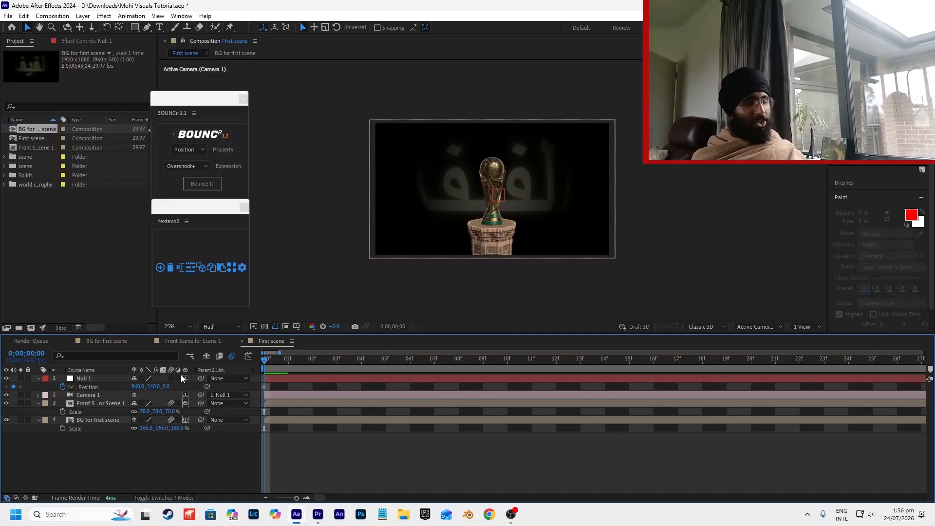
Preview the title timing and keyframe Null 1's Z position to 625 at 0;00;02;00.
{"action": "mouse_move", "coordinate": [264, 373]}
{"action": "left_mouse_down"}
{"action": "mouse_move", "coordinate": [458, 375]}
{"action": "mouse_move", "coordinate": [404, 390]}
{"action": "mouse_move", "coordinate": [264, 384]}
{"action": "left_mouse_up"}
{"action": "key", "text": "space"}
{"action": "key", "text": "minus"}
{"action": "key", "text": "minus"}
{"action": "key", "text": "minus"}
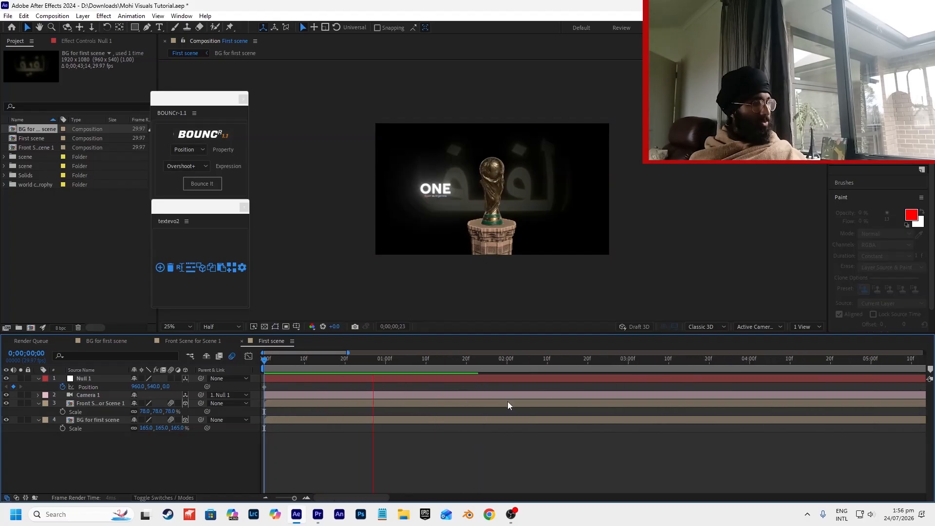
{"action": "left_click", "coordinate": [506, 372]}
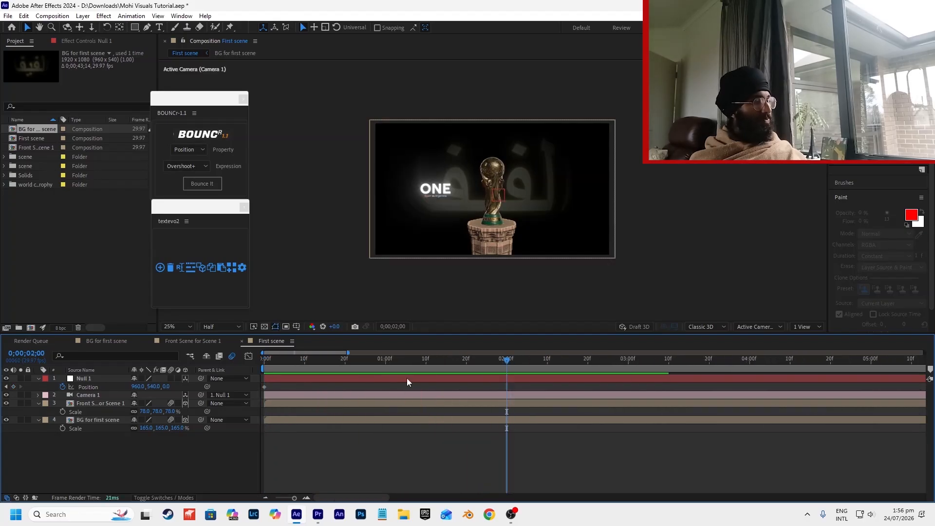
{"action": "left_click_drag", "start_coordinate": [166, 387], "coordinate": [264, 395]}
Apply Easy Ease to both Null 1 position keyframes and return the viewer to the active camera.
{"action": "key", "text": "F10"}
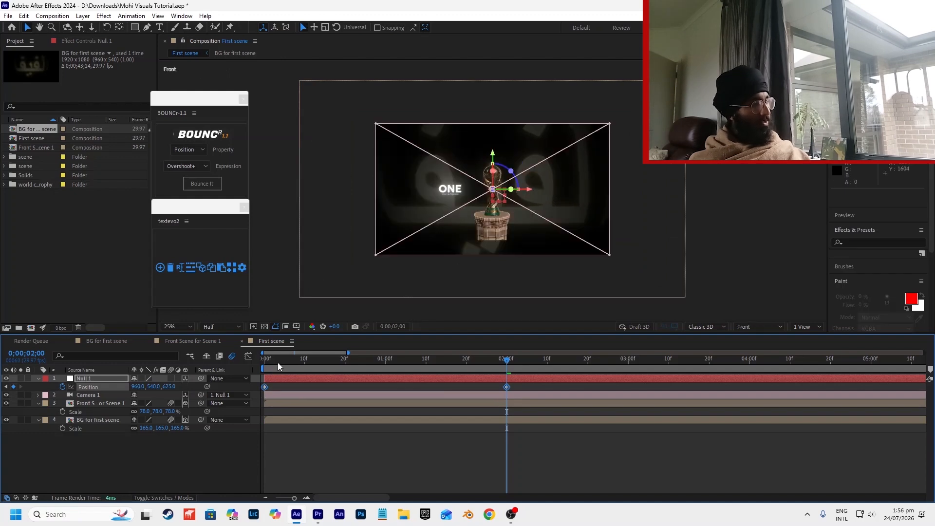
{"action": "key", "text": "F9"}
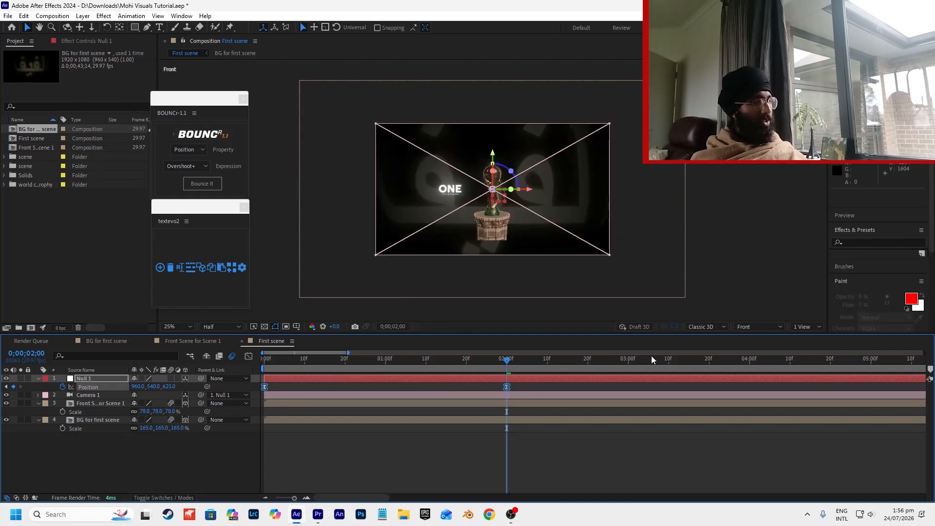
{"action": "left_click", "coordinate": [741, 327]}
{"action": "left_click", "coordinate": [763, 167]}
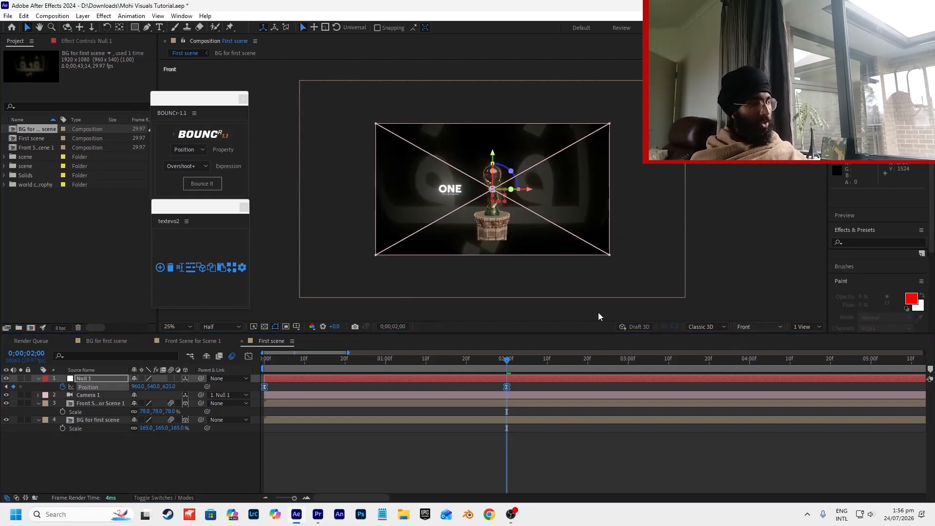
Preview First scene from the start to check the eased camera push toward the trophy.
{"action": "key", "text": ";"}
{"action": "key", "text": "Home"}
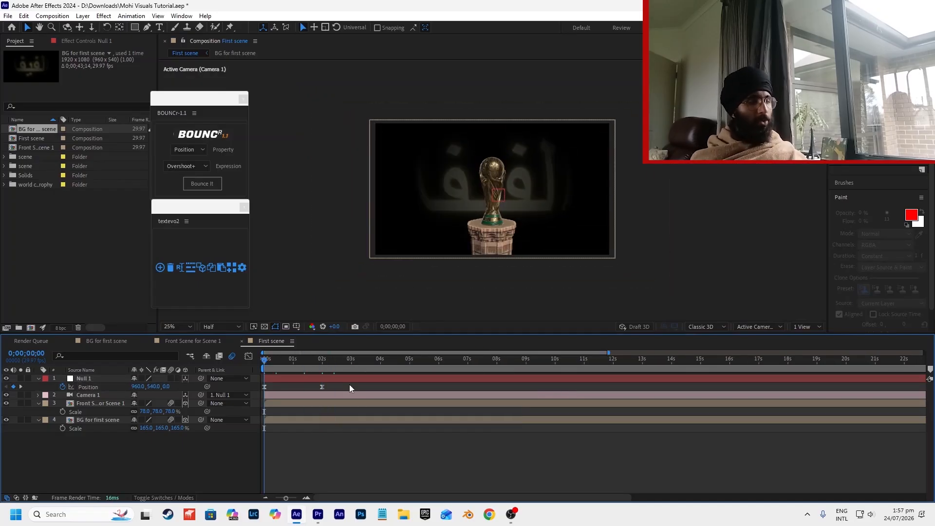
{"action": "key", "text": "space"}
{"action": "key", "text": "space"}
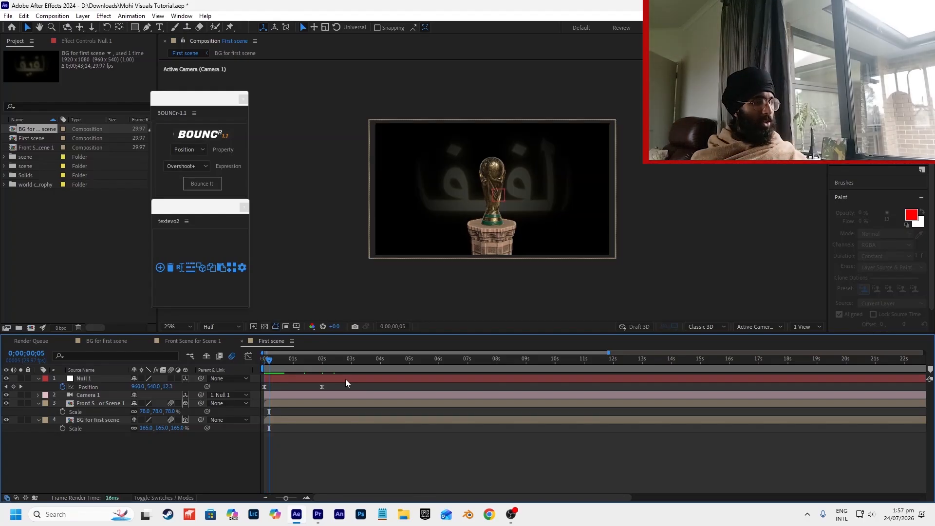
{"action": "key", "text": "space"}
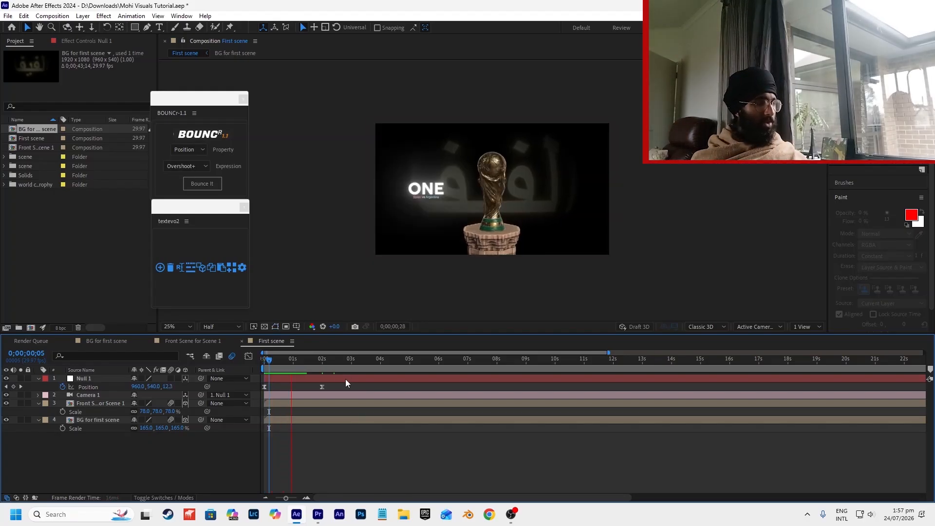
Try moving Null 1's ending Position keyframe to about 5.5 seconds and preview the slower push from the start.
{"action": "key", "text": "space"}
{"action": "left_click_drag", "start_coordinate": [322, 386], "coordinate": [428, 404]}
{"action": "left_click_drag", "start_coordinate": [350, 361], "coordinate": [222, 366]}
{"action": "key", "text": "Home"}
{"action": "key", "text": "space"}
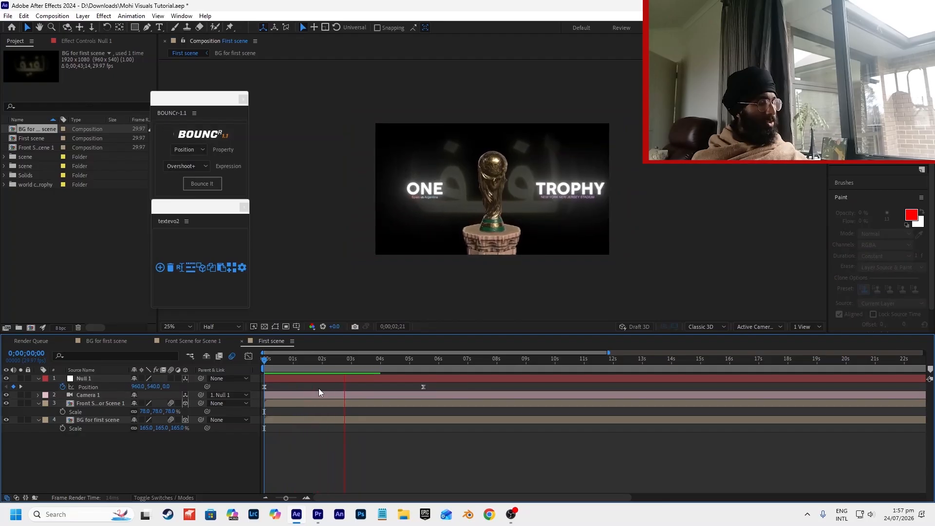
{"action": "key", "text": "space"}
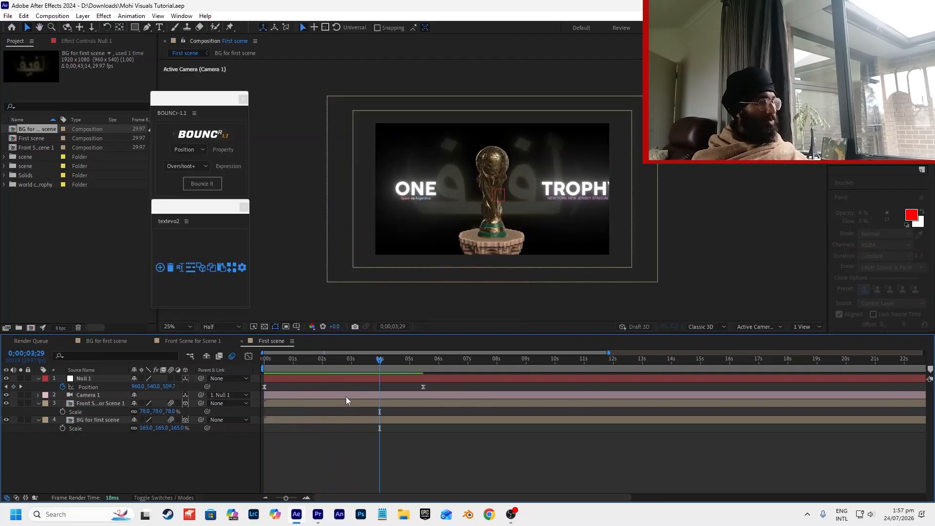
Move Null 1's ending Position keyframe to 0;00;04;10 and preview the camera push from the first frame.
{"action": "left_click_drag", "start_coordinate": [423, 388], "coordinate": [391, 390]}
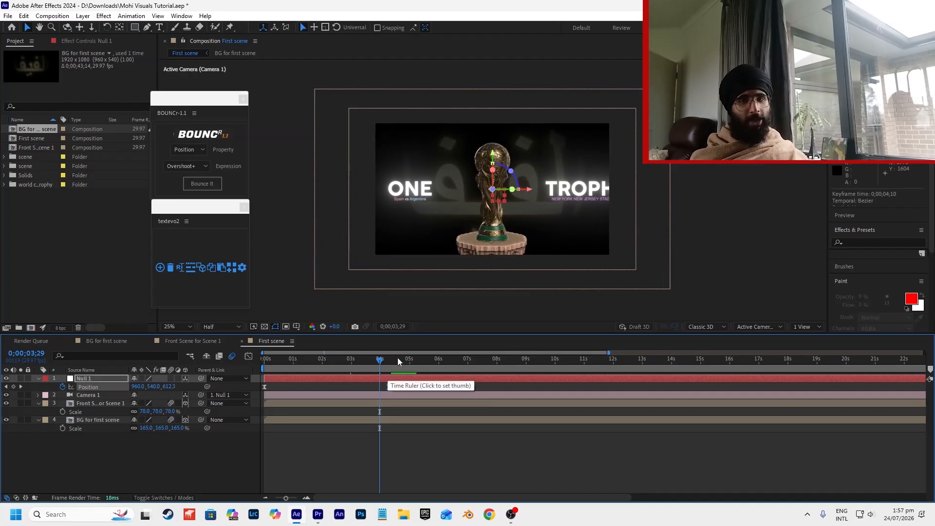
{"action": "key", "text": "Home"}
{"action": "left_click", "coordinate": [469, 387]}
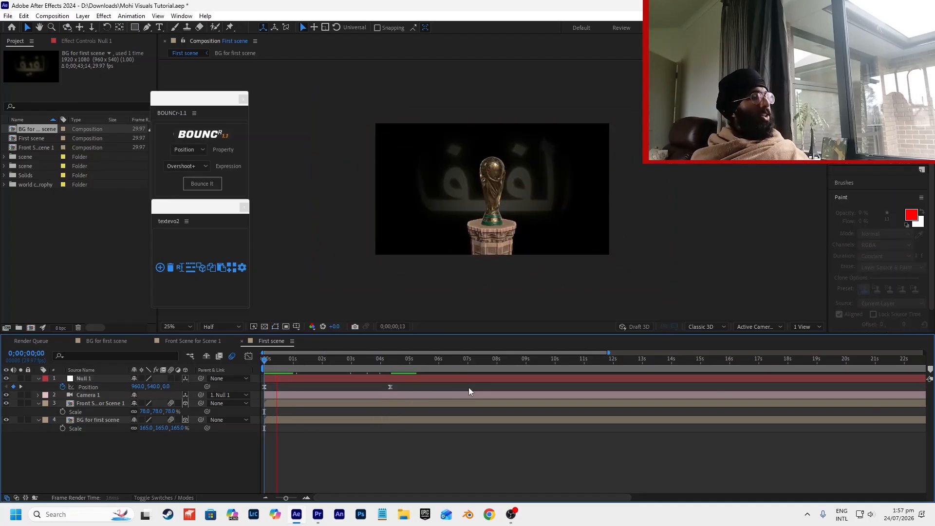
{"action": "key", "text": "space"}
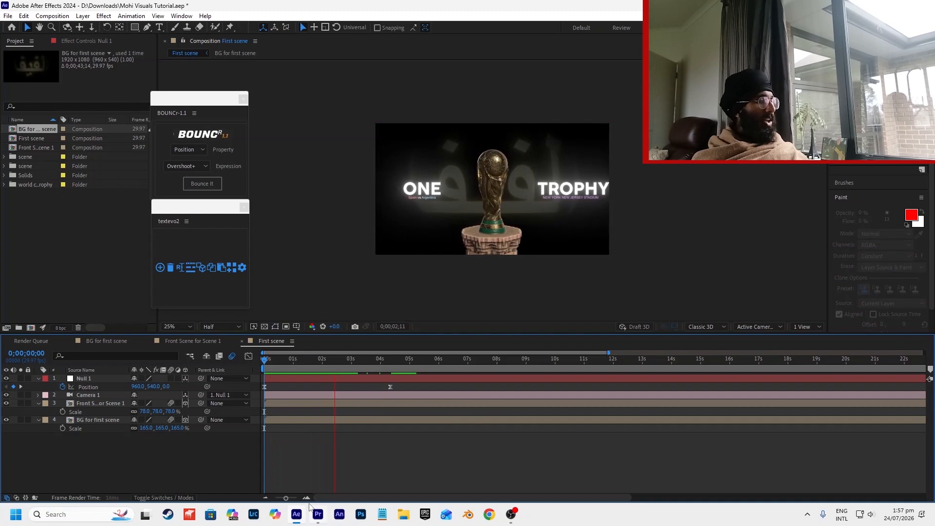
Switch to Premiere Pro, scrub the reference reel to 00:00:01:28 to compare the title framing, and return to After Effects.
{"action": "key", "text": "alt+Tab"}
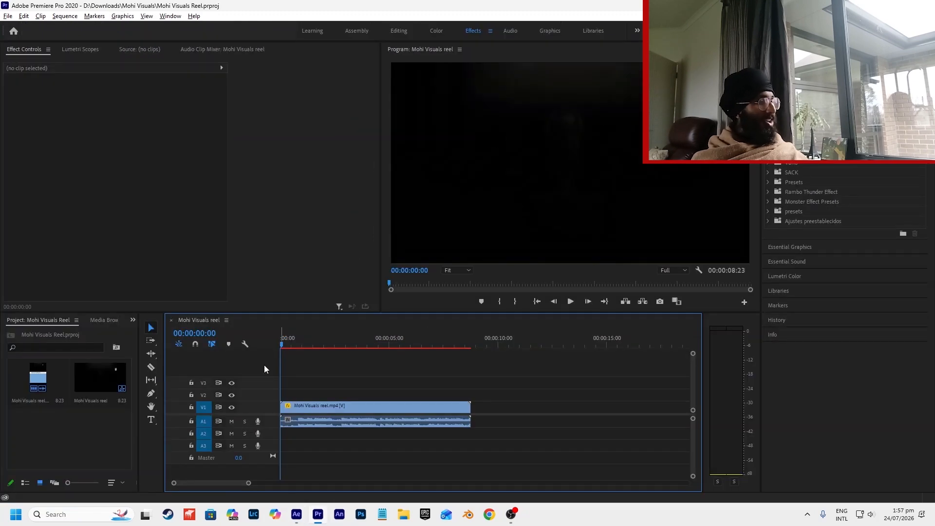
{"action": "left_click_drag", "start_coordinate": [289, 350], "coordinate": [323, 348]}
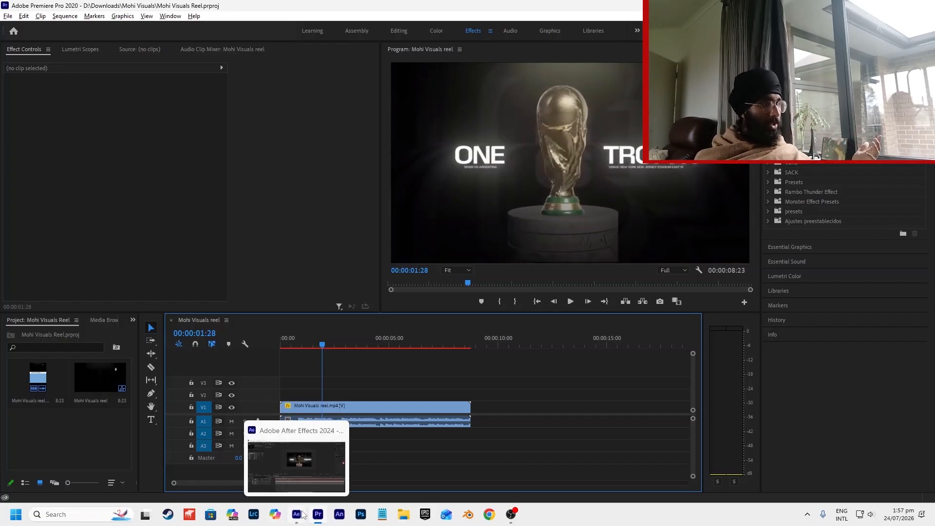
{"action": "left_click", "coordinate": [280, 467]}
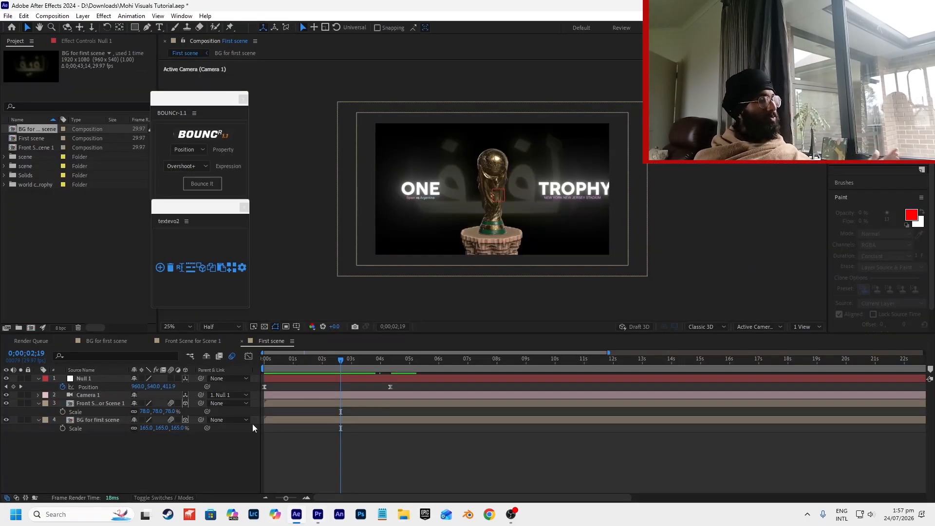
Inspect the title and trophy layout in Front Scene for Scene 1 and return to the First scene composition.
{"action": "left_click", "coordinate": [179, 343]}
{"action": "key", "text": "comma"}
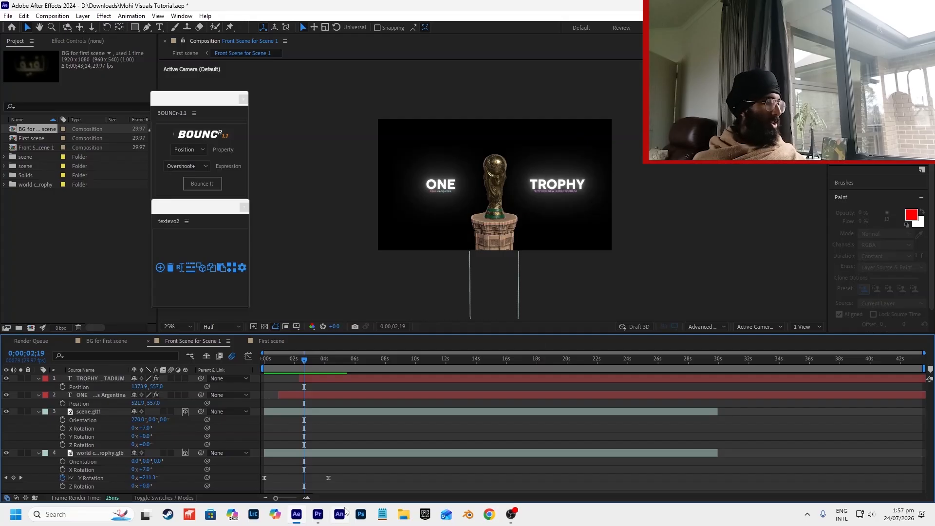
{"action": "left_click", "coordinate": [273, 344]}
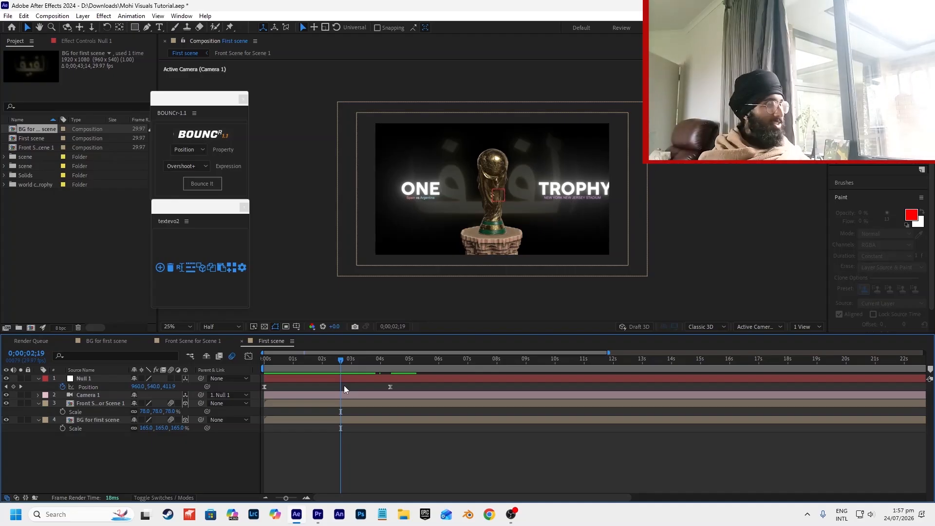
Save the project and preview the First scene composition from its first frame.
{"action": "key", "text": "ctrl+s"}
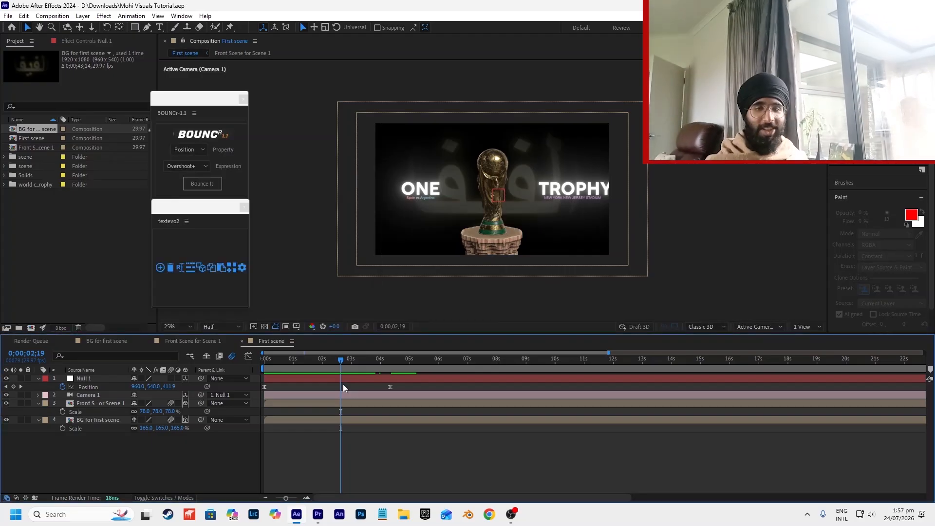
{"action": "key", "text": "Home"}
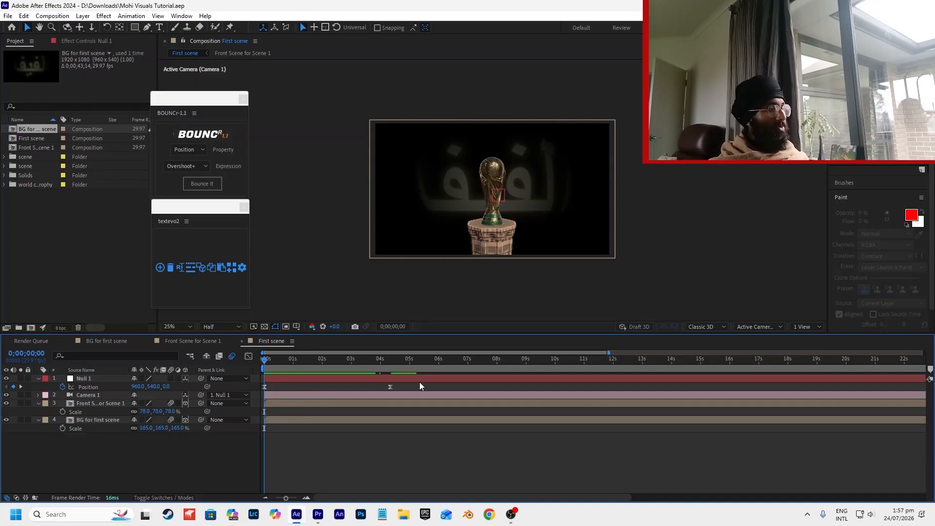
{"action": "key", "text": "space"}
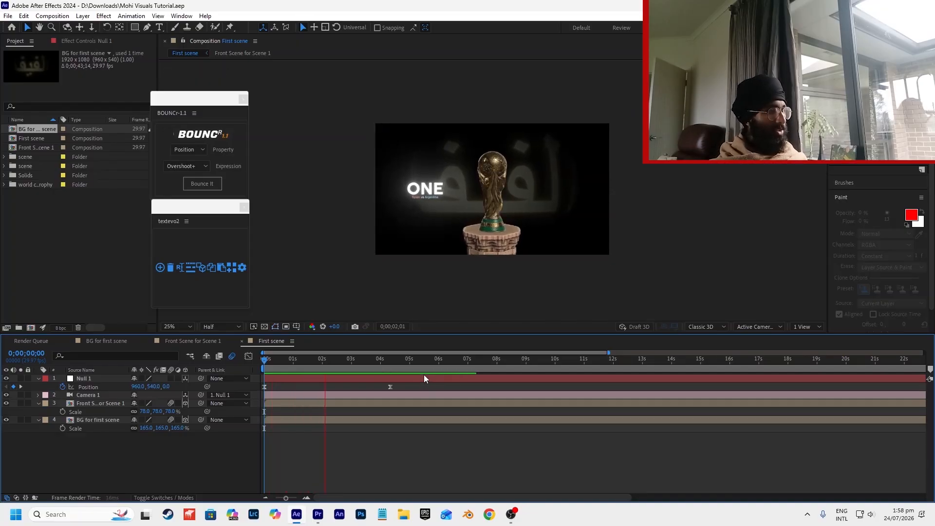
{"action": "key", "text": "space"}
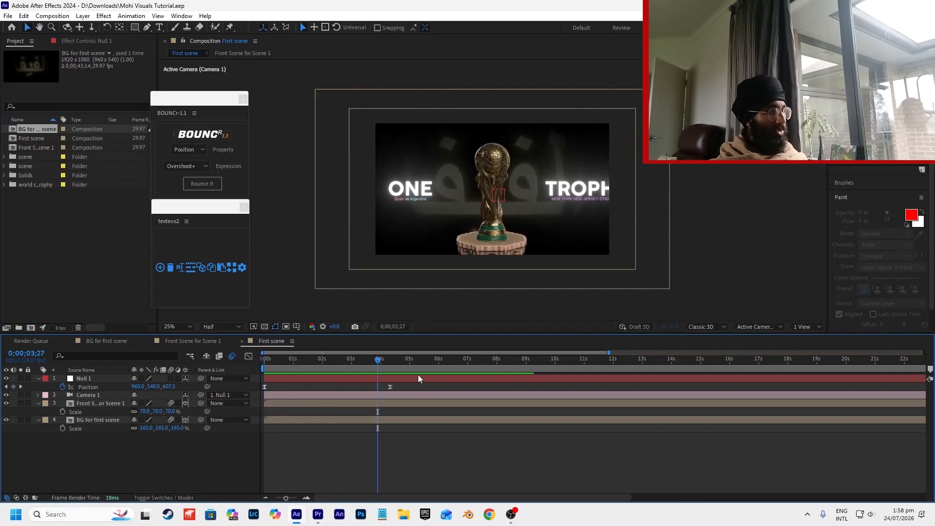
{"action": "key", "text": "Home"}
{"action": "key", "text": "space"}
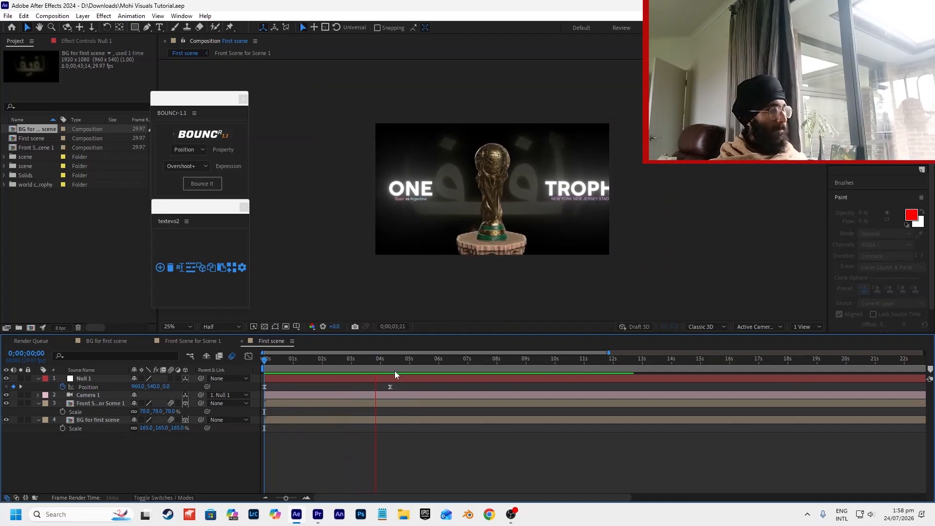
{"action": "key", "text": "space"}
Switch to Premiere Pro and examine how the opening of the reference reel brings in the trophy.
{"action": "key", "text": "alt+Tab"}
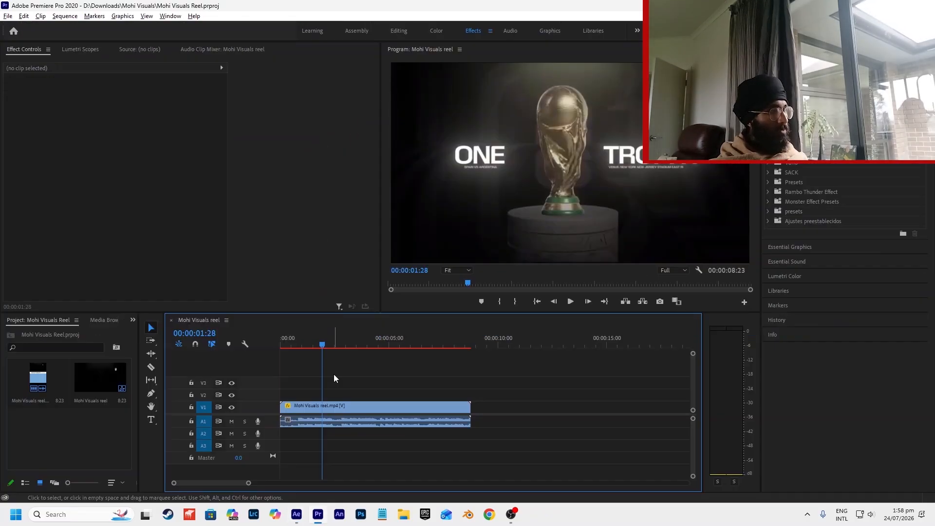
{"action": "left_click_drag", "start_coordinate": [322, 348], "coordinate": [299, 358]}
{"action": "key", "text": "alt+Tab"}
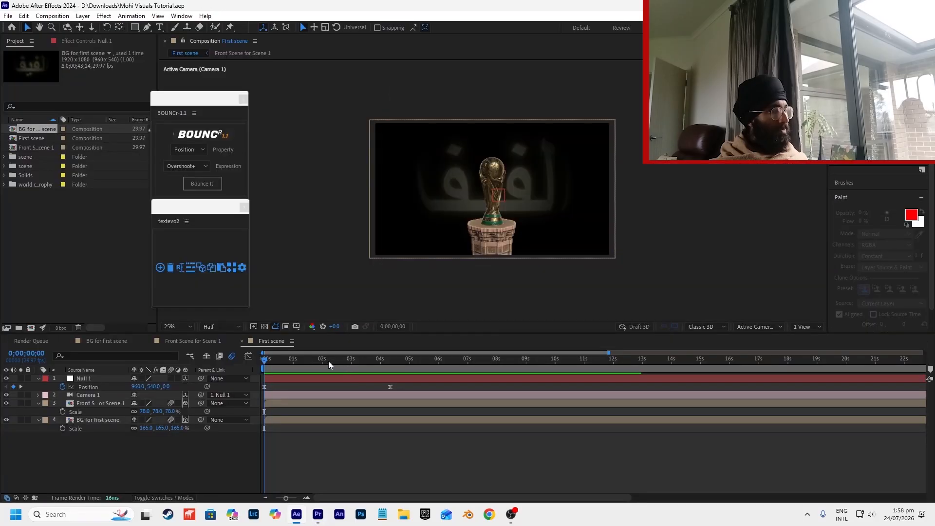
In After Effects, add opacity keyframes to the scene.gltf pedestal and the world cup trophy in the Front Scene for Scene 1 composition.
{"action": "left_click", "coordinate": [126, 341]}
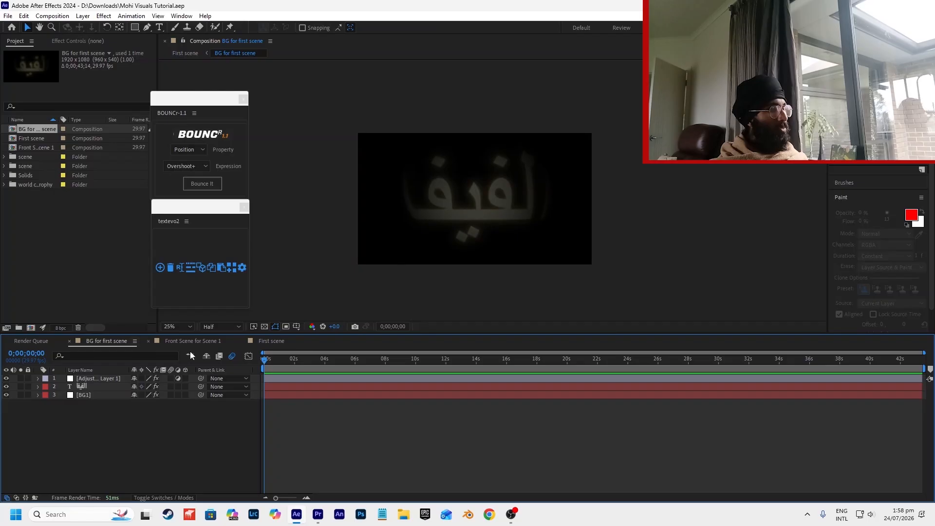
{"action": "mouse_move", "coordinate": [276, 368]}
{"action": "left_mouse_down"}
{"action": "mouse_move", "coordinate": [292, 368]}
{"action": "mouse_move", "coordinate": [266, 371]}
{"action": "left_mouse_up"}
{"action": "left_click", "coordinate": [180, 342]}
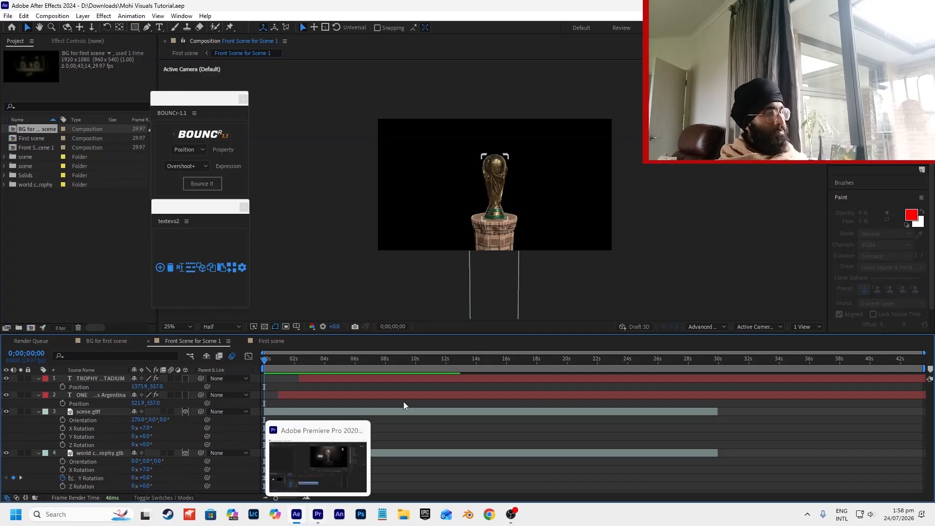
{"action": "left_click", "coordinate": [289, 411]}
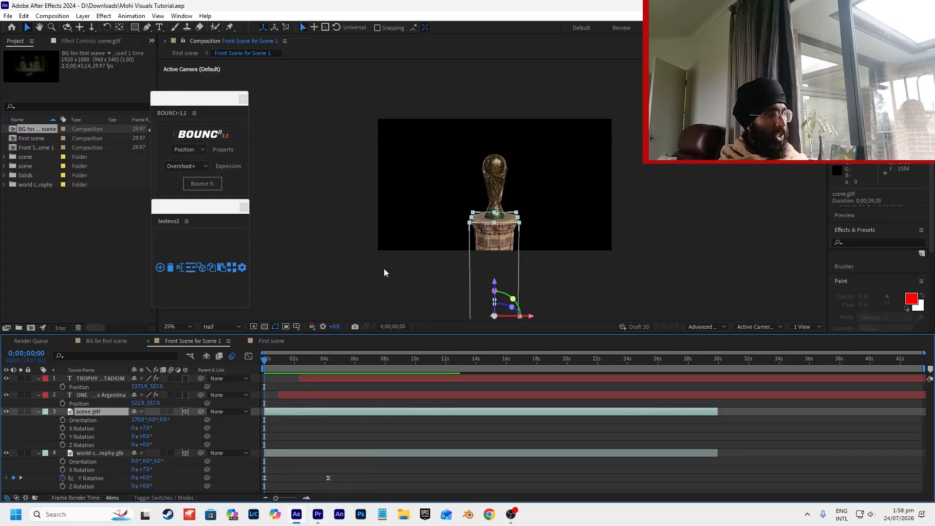
{"action": "left_click", "coordinate": [494, 176]}
{"action": "left_click", "coordinate": [500, 265], "text": "shift"}
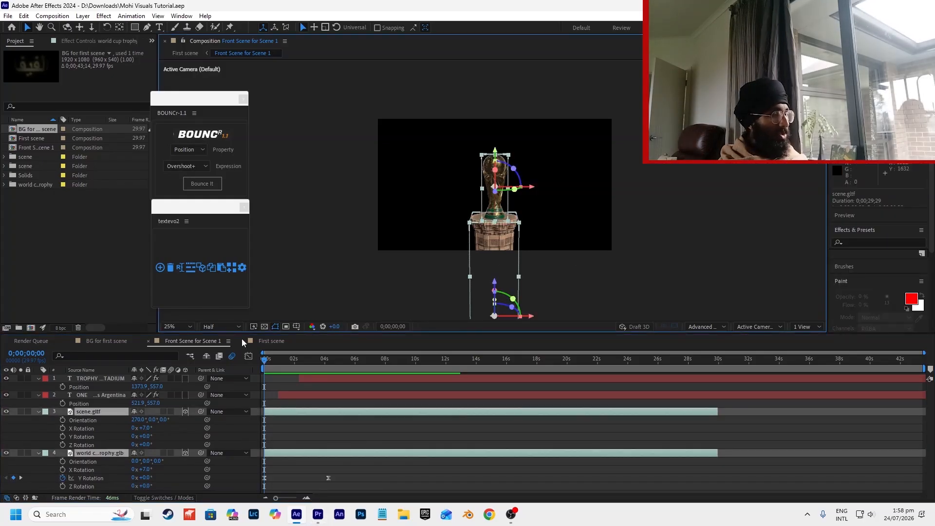
{"action": "key", "text": "t"}
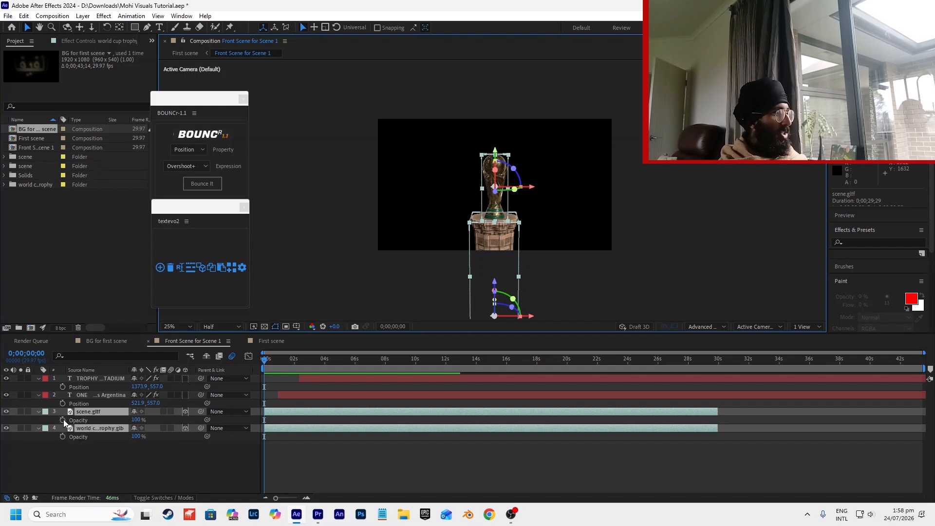
{"action": "left_click", "coordinate": [63, 420]}
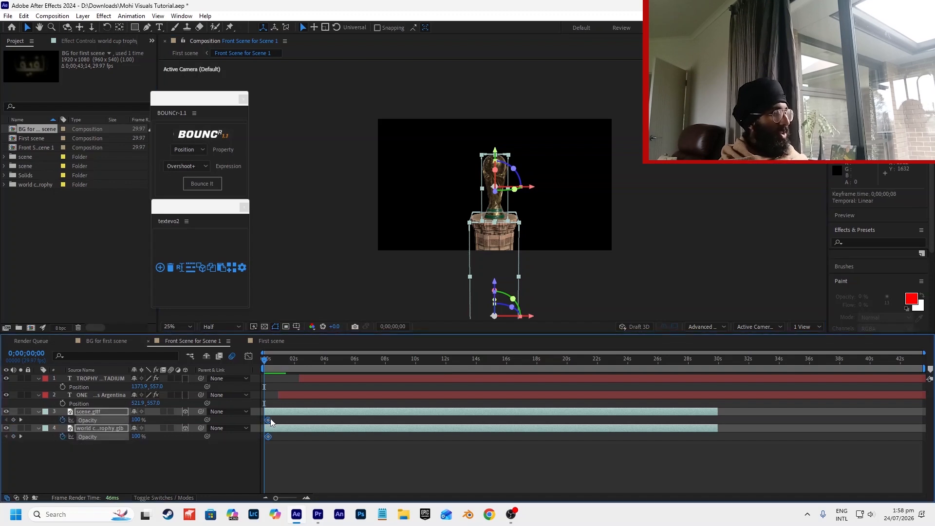
Fade the pedestal and trophy in from 0% opacity at the first frame to 100% at 0;00;00;29 with eased keyframes, and preview the fade.
{"action": "mouse_move", "coordinate": [287, 366]}
{"action": "left_mouse_down"}
{"action": "mouse_move", "coordinate": [299, 368]}
{"action": "mouse_move", "coordinate": [277, 371]}
{"action": "left_mouse_up"}
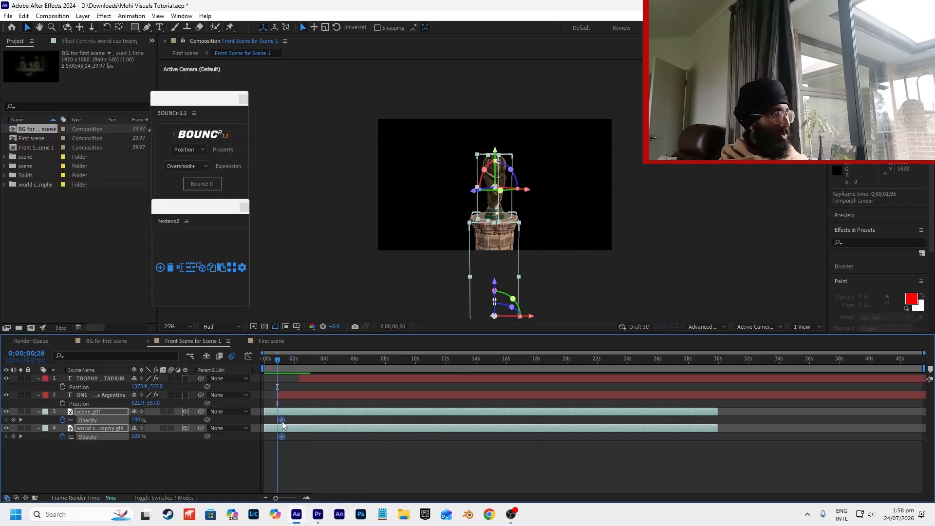
{"action": "key", "text": "Home"}
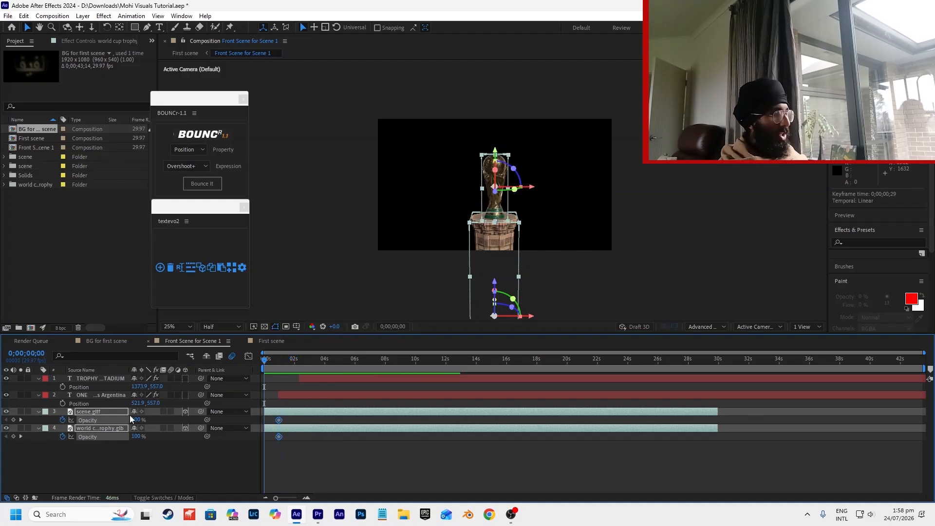
{"action": "key", "text": "Return"}
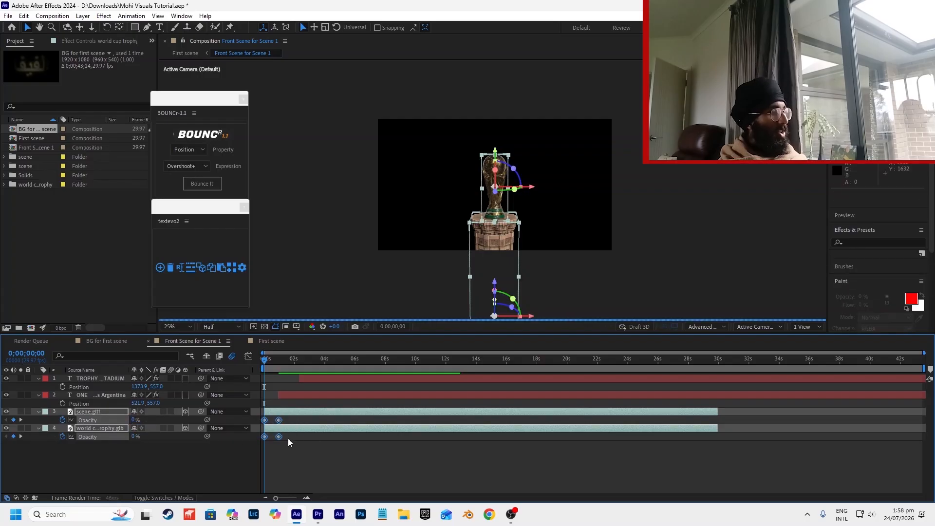
{"action": "left_click", "coordinate": [340, 455]}
{"action": "key", "text": "space"}
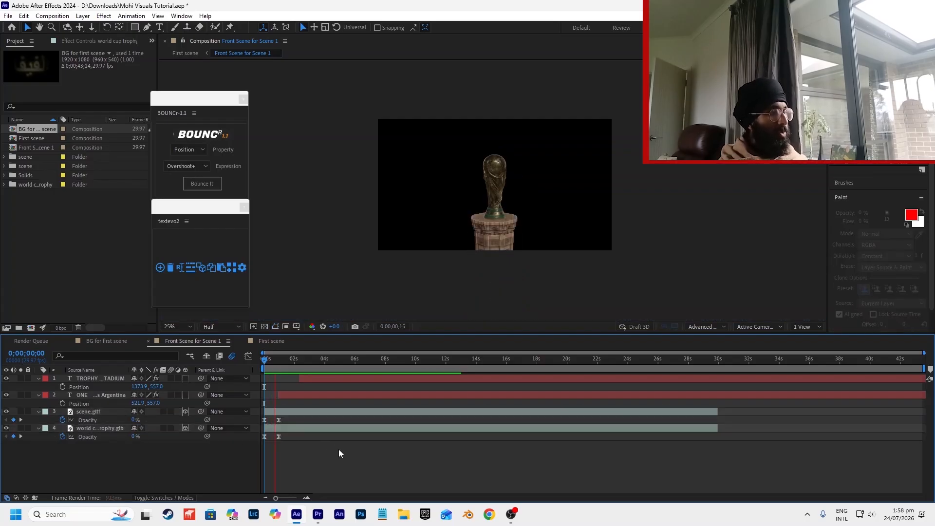
{"action": "key", "text": "space"}
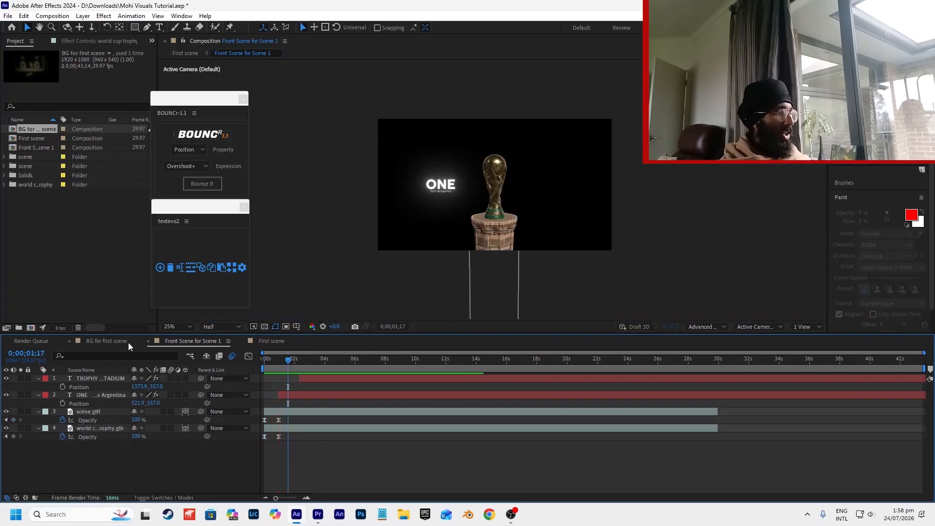
Preview the First scene composition to check the trophy's fade-in together with the camera move.
{"action": "left_click", "coordinate": [272, 341]}
{"action": "key", "text": "space"}
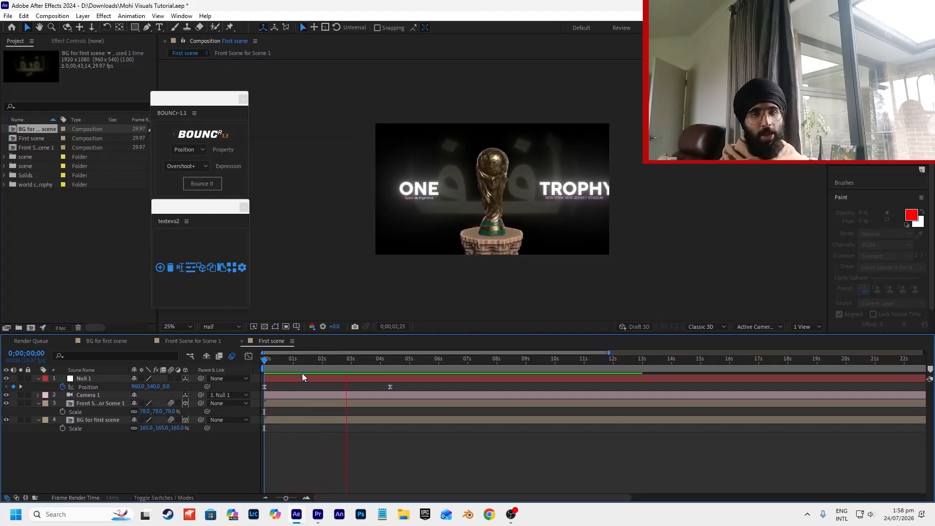
{"action": "key", "text": "space"}
{"action": "key", "text": "space"}
{"action": "key", "text": "space"}
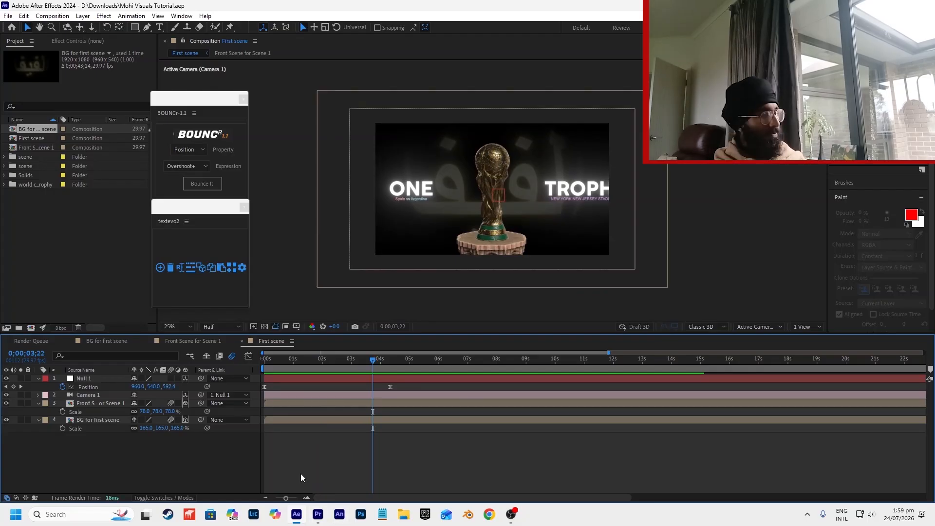
Switch to Premiere Pro and examine the reference reel's change from the trophy shot to the Messi shot.
{"action": "left_click", "coordinate": [318, 515]}
{"action": "left_click_drag", "start_coordinate": [300, 343], "coordinate": [342, 351]}
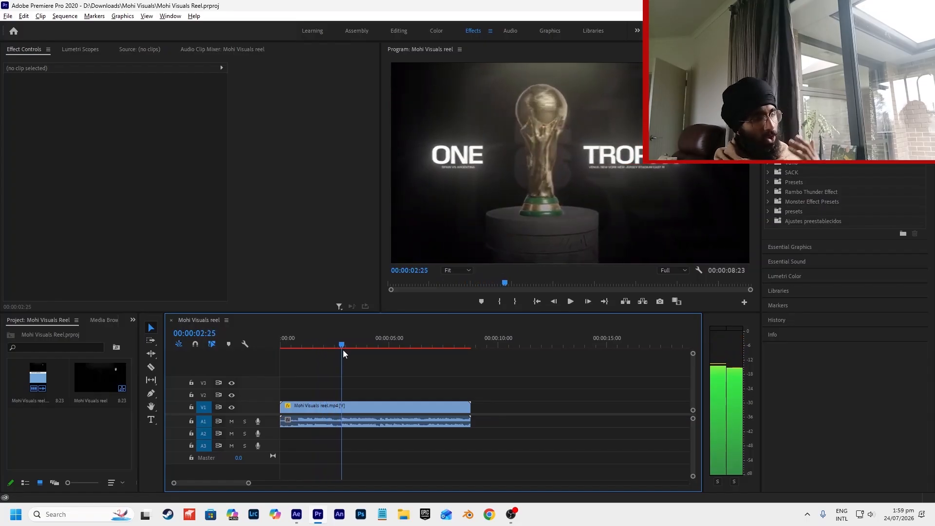
{"action": "left_click_drag", "start_coordinate": [343, 350], "coordinate": [352, 388]}
Return to After Effects and create a 1920x1080, 29.97 fps composition named Messi and team.
{"action": "key", "text": "alt+Tab"}
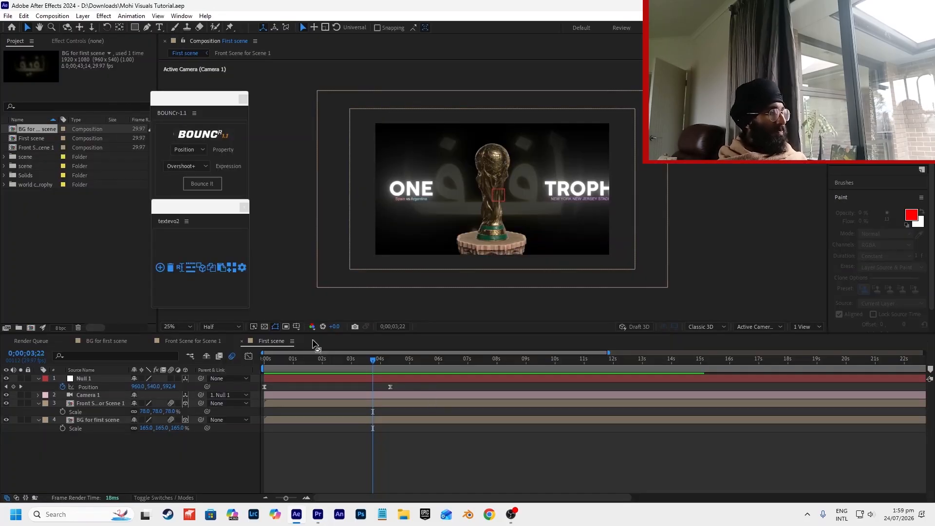
{"action": "left_click", "coordinate": [313, 344]}
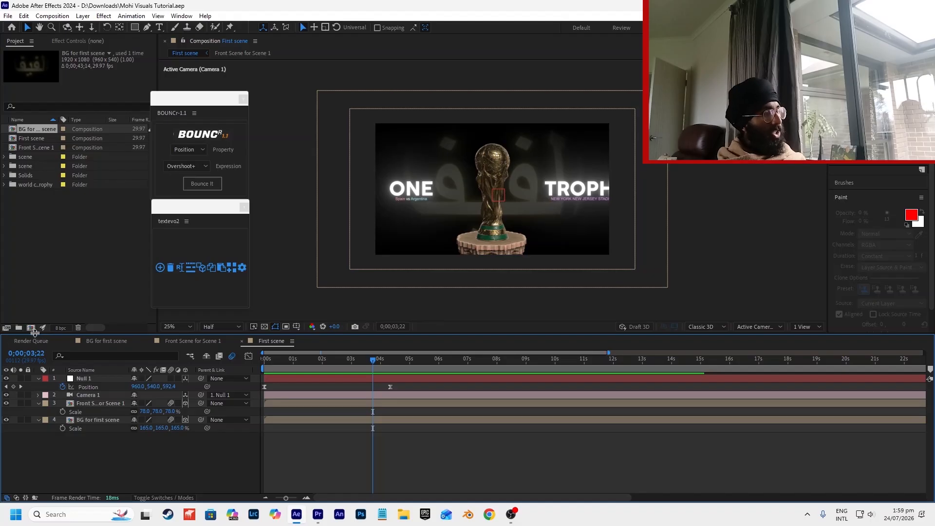
{"action": "key", "text": "ctrl+k"}
{"action": "type", "text": "Messi and team"}
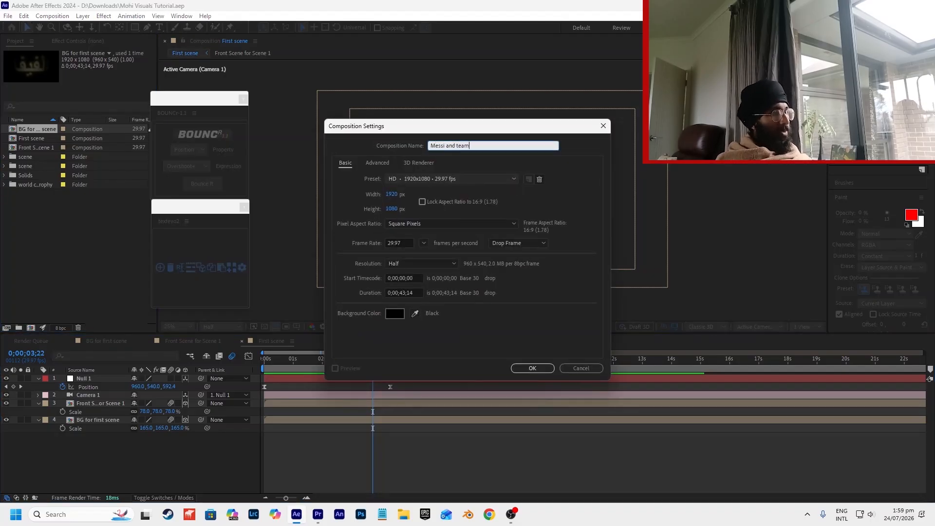
{"action": "key", "text": "Return"}
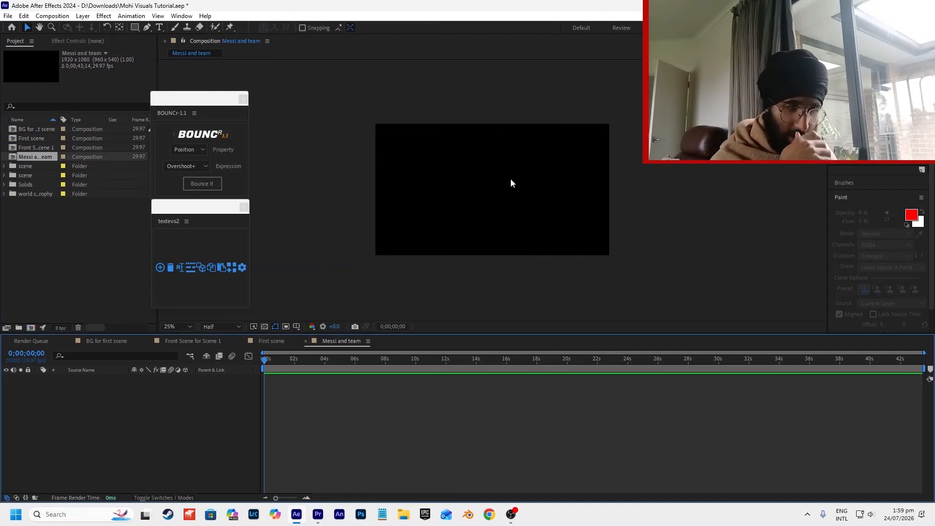
Study the reference reel in Premiere Pro from the trophy transition through the Messi team and Spain team shots.
{"action": "key", "text": "alt+Tab"}
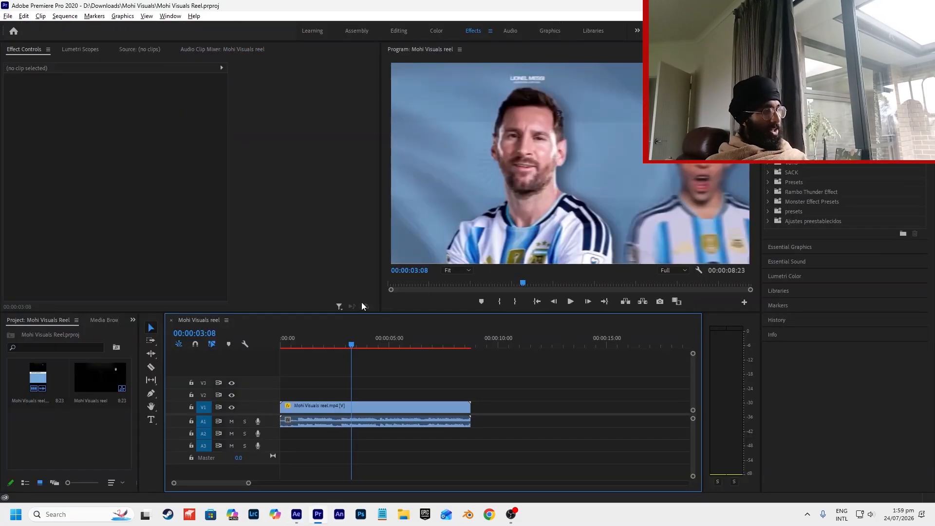
{"action": "left_click_drag", "start_coordinate": [352, 347], "coordinate": [341, 381]}
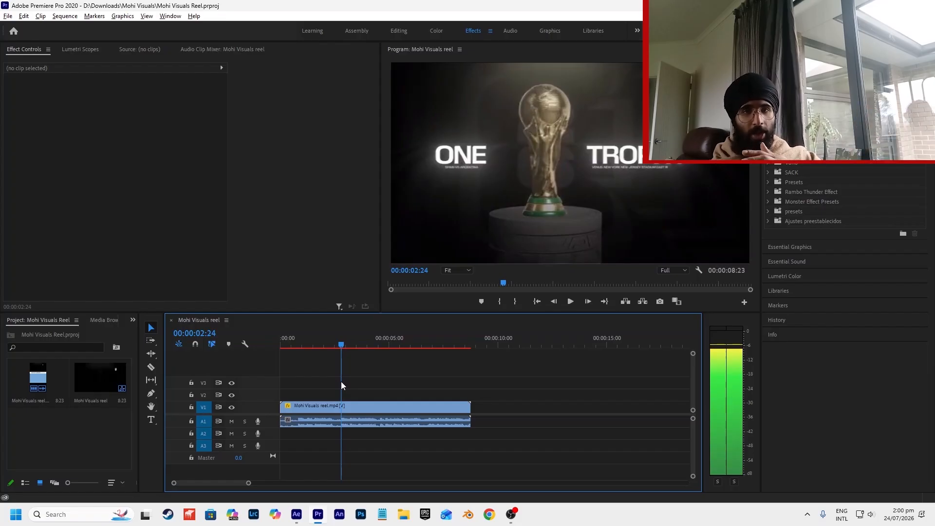
{"action": "left_click_drag", "start_coordinate": [341, 385], "coordinate": [345, 388]}
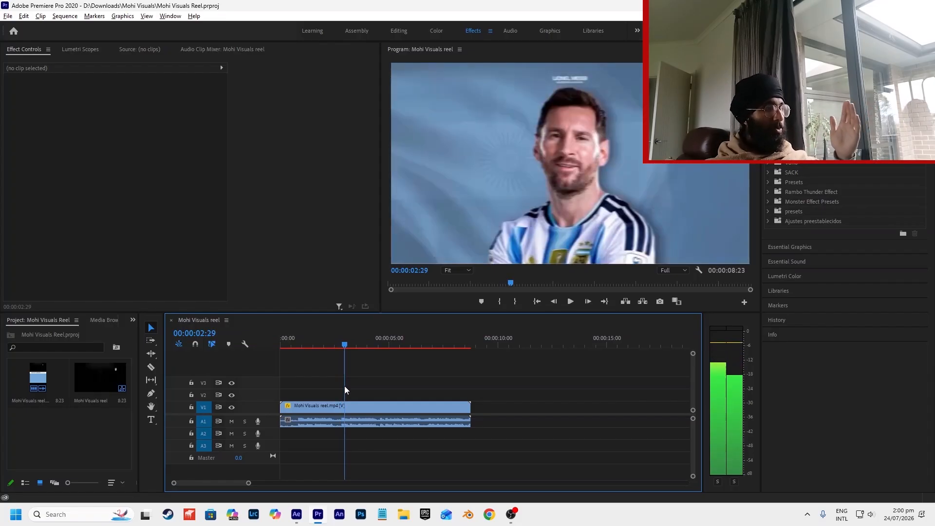
{"action": "left_click_drag", "start_coordinate": [344, 385], "coordinate": [398, 393]}
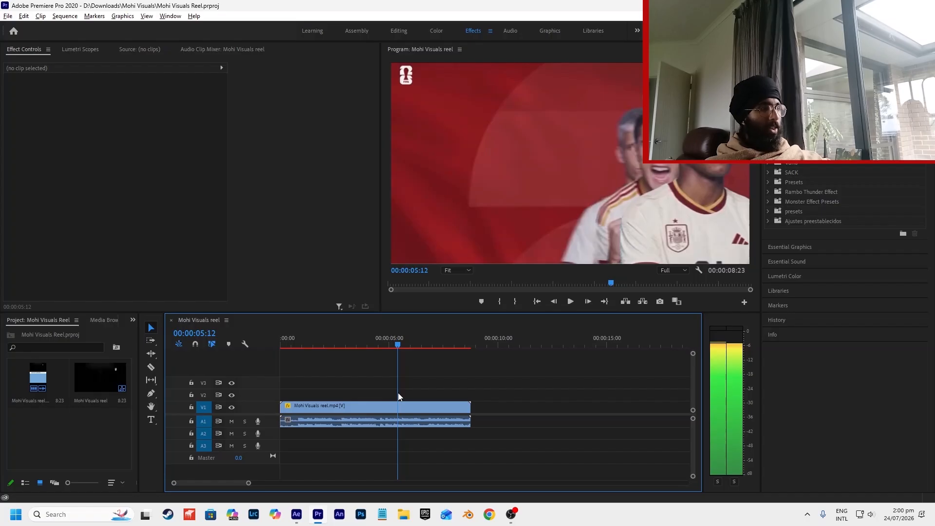
{"action": "left_click_drag", "start_coordinate": [399, 393], "coordinate": [346, 416]}
{"action": "mouse_move", "coordinate": [352, 419]}
{"action": "left_mouse_down"}
{"action": "mouse_move", "coordinate": [347, 414]}
{"action": "mouse_move", "coordinate": [360, 414]}
{"action": "left_mouse_up"}
{"action": "left_click_drag", "start_coordinate": [360, 349], "coordinate": [348, 349]}
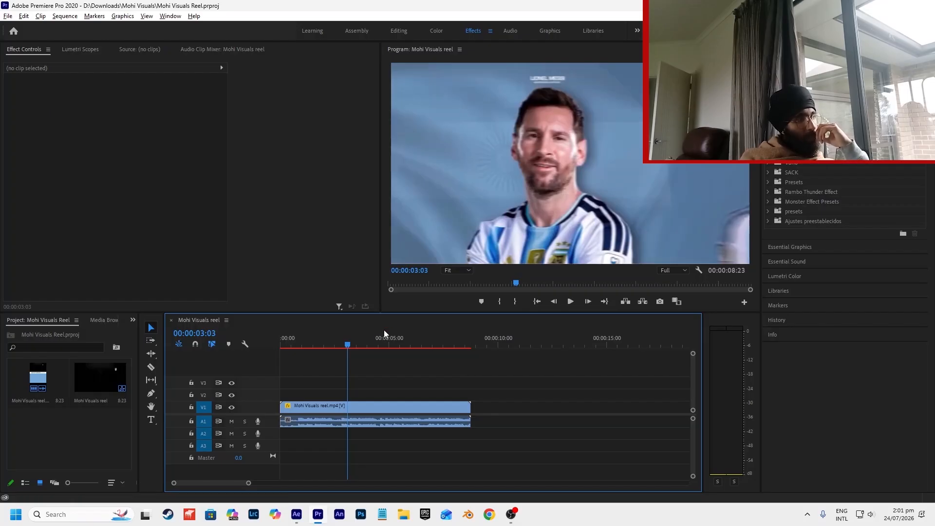
{"action": "mouse_move", "coordinate": [347, 347]}
{"action": "left_mouse_down"}
{"action": "mouse_move", "coordinate": [369, 347]}
{"action": "mouse_move", "coordinate": [343, 347]}
{"action": "left_mouse_up"}
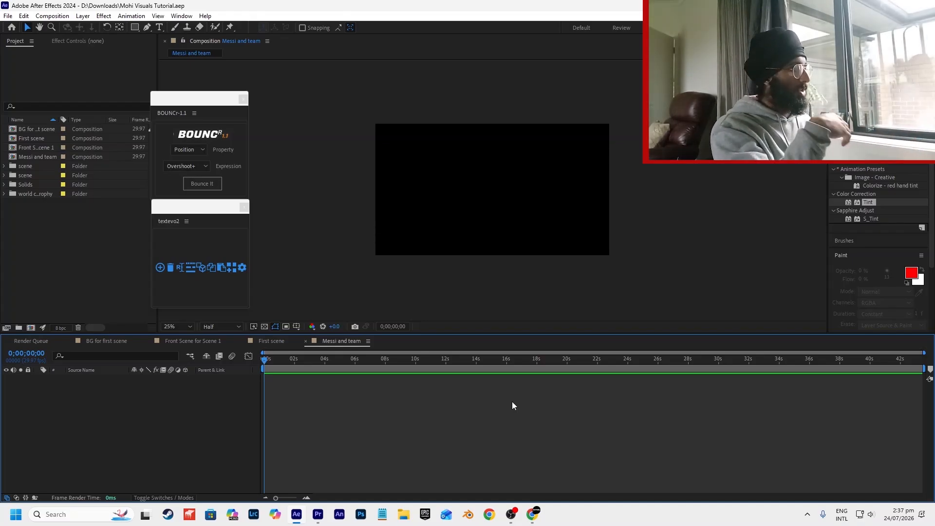
Create another 1920x1080, 29.97 fps composition in After Effects named BG for messi team.
{"action": "left_click", "coordinate": [32, 328]}
{"action": "type", "text": "B"}
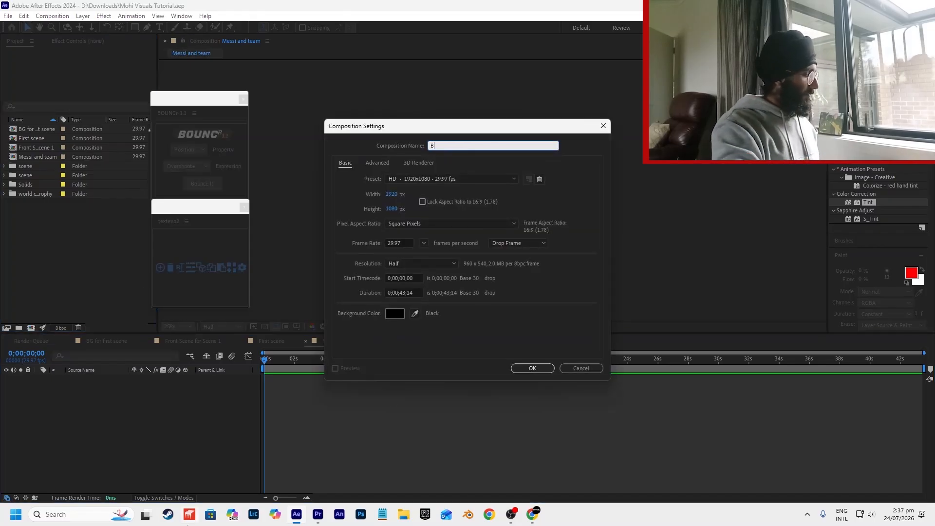
{"action": "type", "text": "G for messi team"}
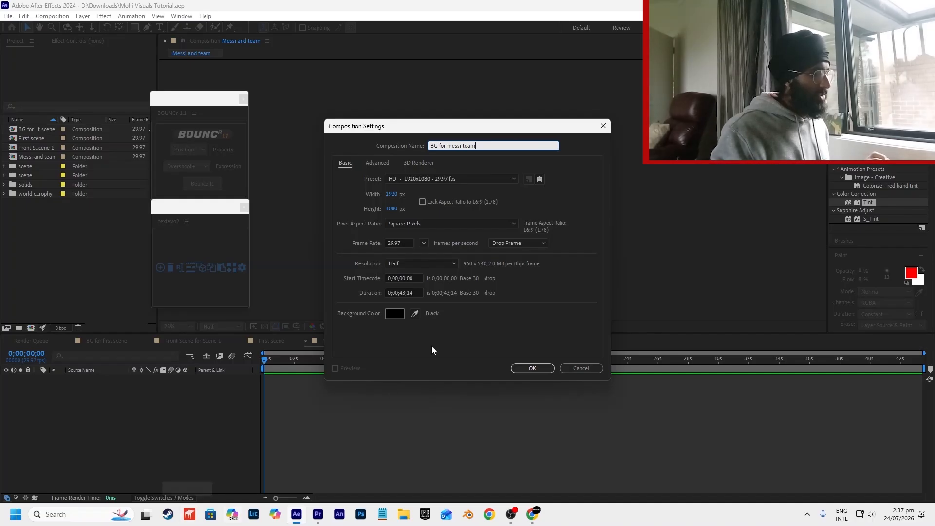
{"action": "left_click", "coordinate": [527, 368]}
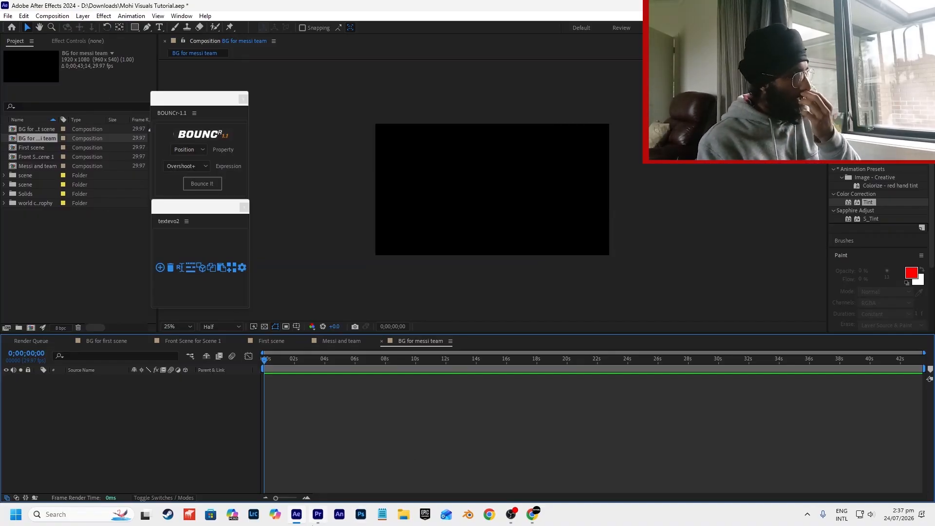
Examine the Messi team shot in the Premiere Pro reference reel and return to After Effects.
{"action": "left_click", "coordinate": [318, 515]}
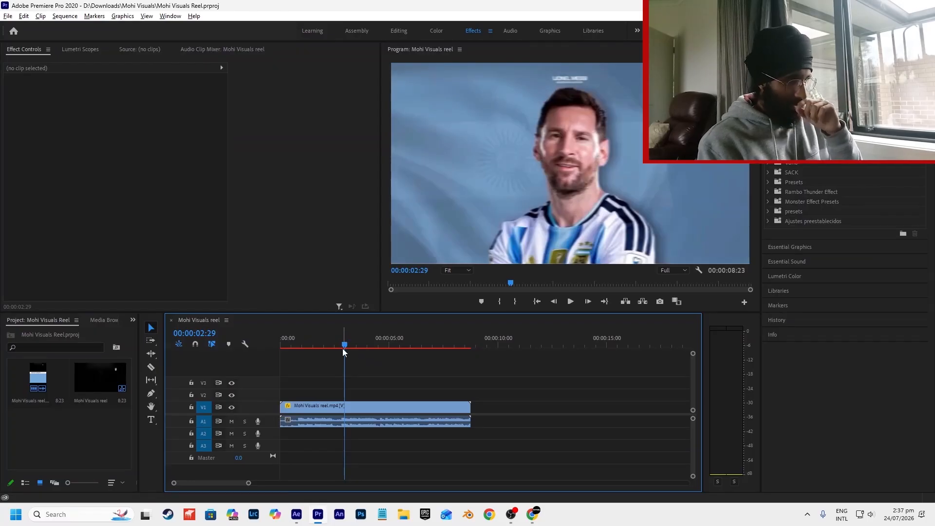
{"action": "left_click_drag", "start_coordinate": [332, 344], "coordinate": [355, 337]}
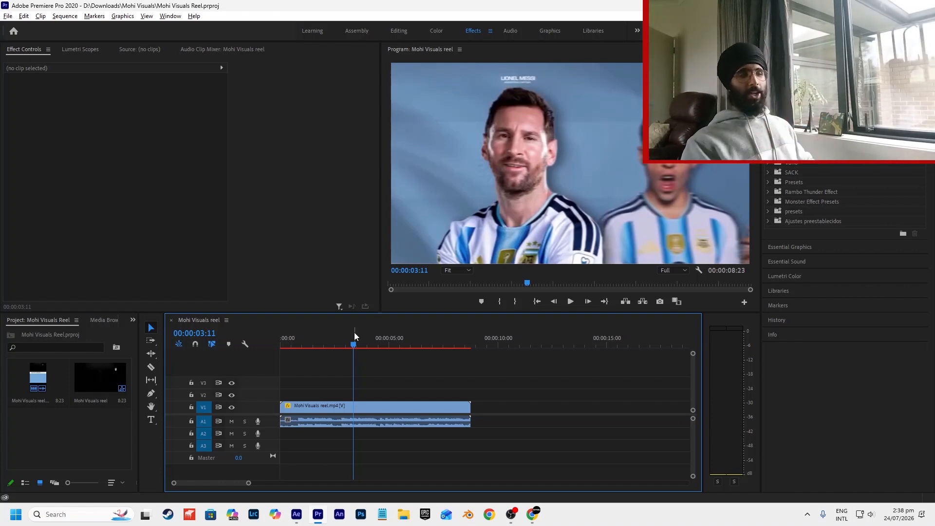
{"action": "left_click", "coordinate": [296, 514]}
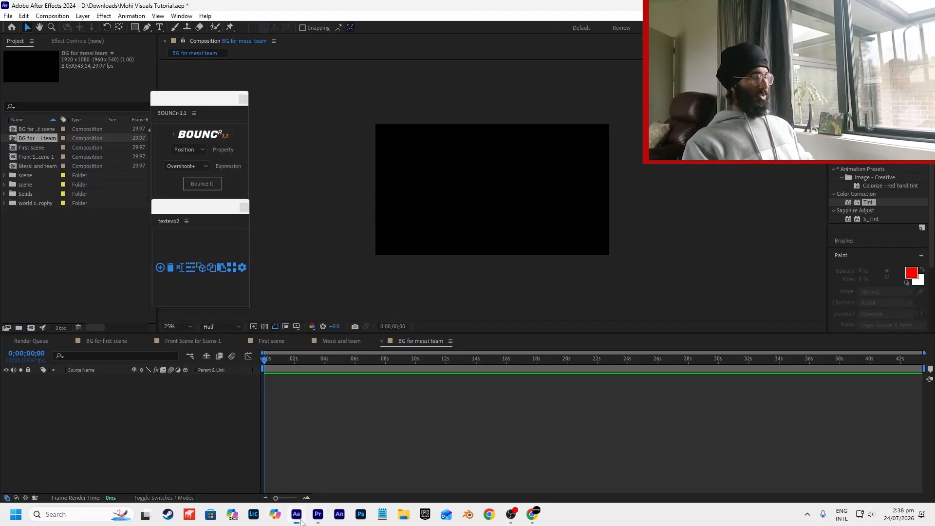
Add a 1920x1080 solid layer named BG to the BG for messi team composition.
{"action": "left_click", "coordinate": [83, 15]}
{"action": "mouse_move", "coordinate": [100, 28]}
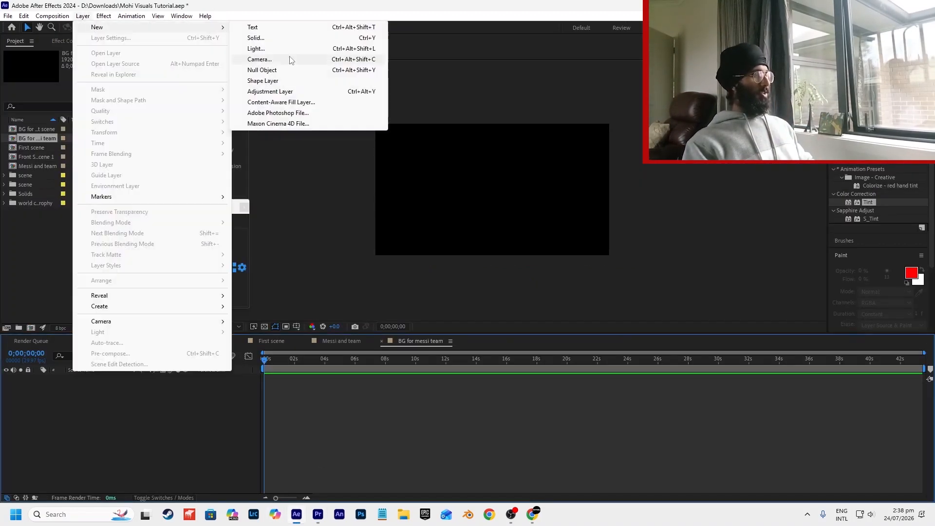
{"action": "left_click", "coordinate": [281, 39]}
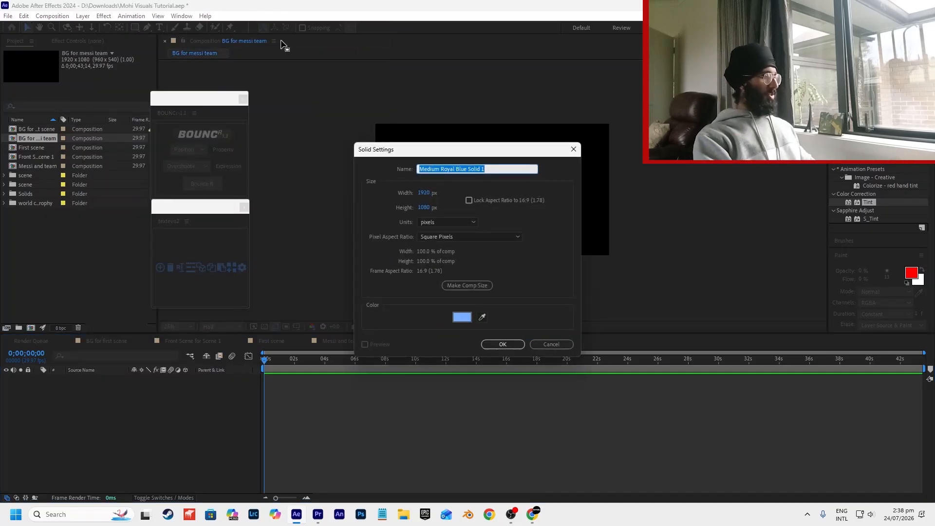
{"action": "type", "text": "BG"}
{"action": "key", "text": "Return"}
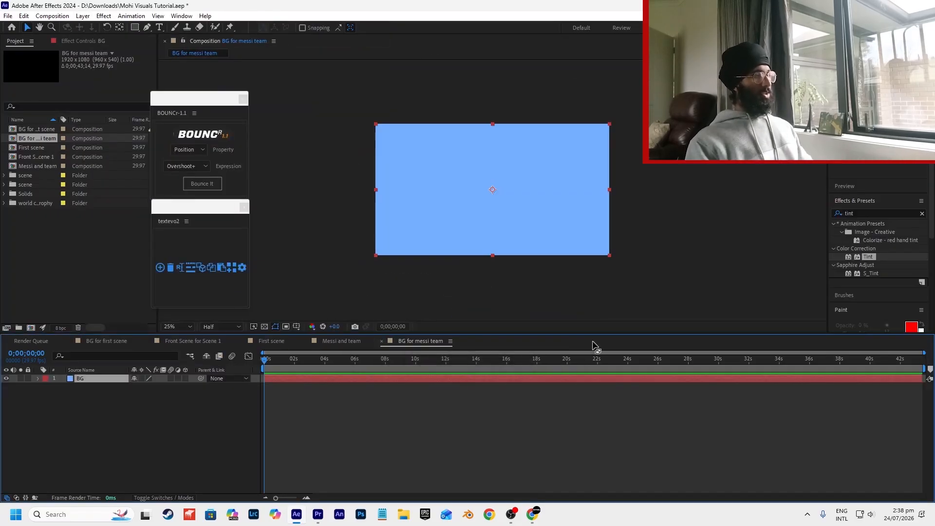
Glance at the reference reel in Premiere Pro, return to After Effects, and apply the Fill effect to the BG solid.
{"action": "left_click", "coordinate": [318, 514]}
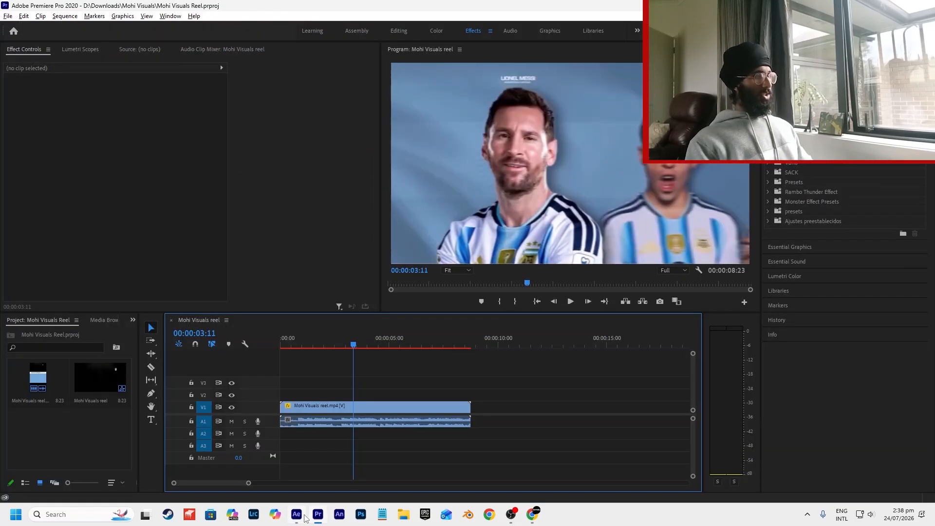
{"action": "left_click", "coordinate": [301, 515]}
{"action": "left_click", "coordinate": [857, 160]}
{"action": "type", "text": "fill"}
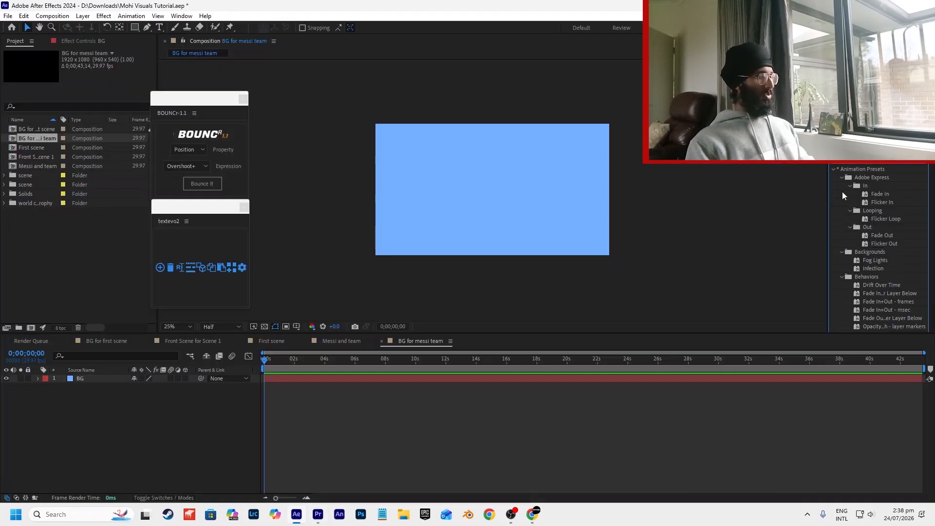
{"action": "left_click_drag", "start_coordinate": [868, 227], "coordinate": [485, 210]}
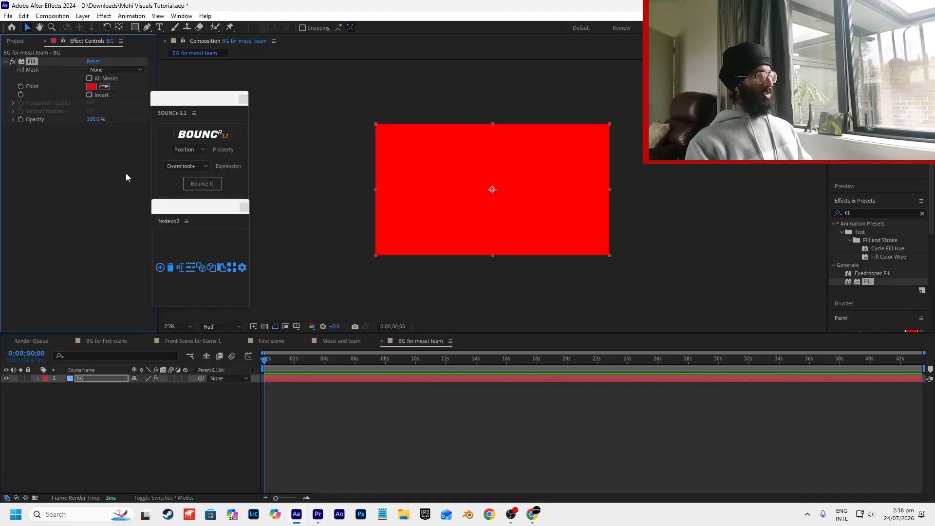
Set the BG layer's Fill color to light blue 94C3FD.
{"action": "left_click", "coordinate": [91, 87]}
{"action": "left_click_drag", "start_coordinate": [544, 323], "coordinate": [544, 309]}
{"action": "left_click_drag", "start_coordinate": [485, 273], "coordinate": [448, 250]}
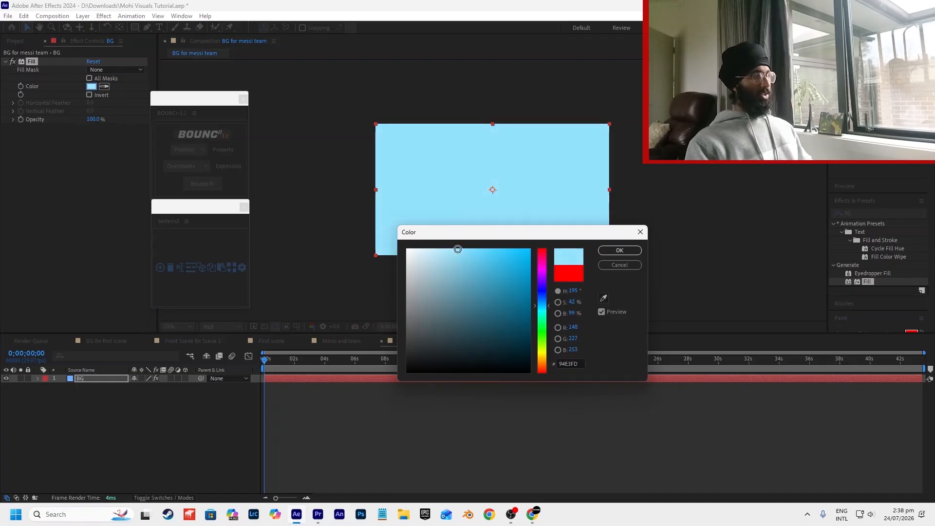
{"action": "left_click_drag", "start_coordinate": [543, 299], "coordinate": [546, 299]}
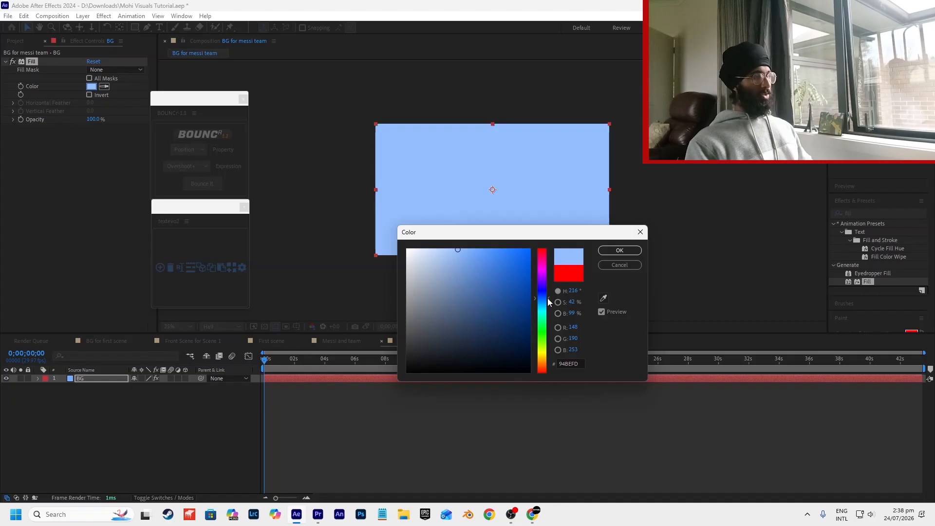
{"action": "left_click_drag", "start_coordinate": [549, 303], "coordinate": [549, 301]}
{"action": "left_click", "coordinate": [625, 252]}
{"action": "left_click", "coordinate": [675, 238]}
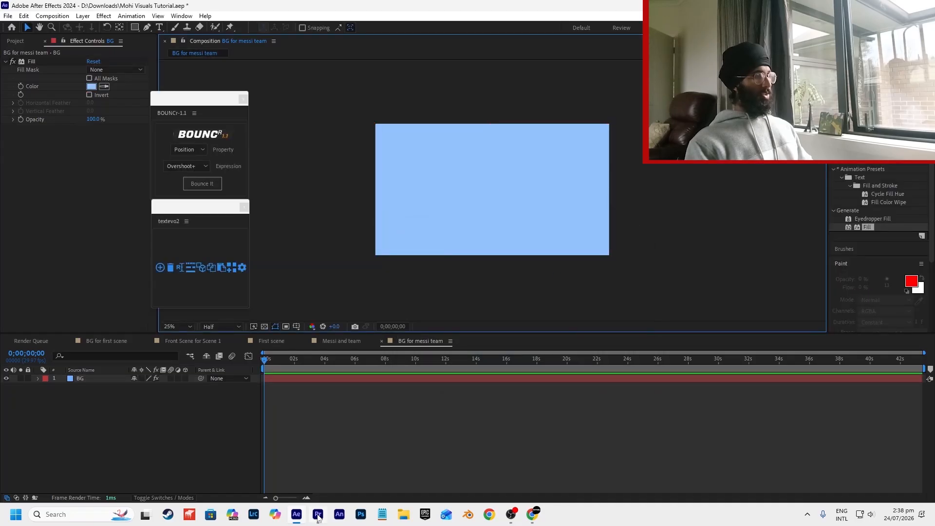
Match the BG layer's Fill color to the reference reel's background in Premiere Pro, using the muted blue 8AB0DE.
{"action": "mouse_move", "coordinate": [318, 516]}
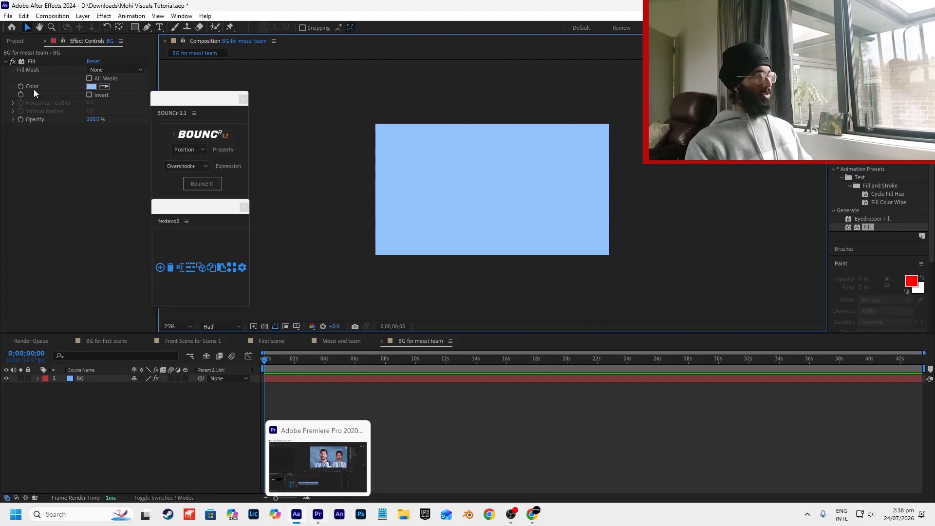
{"action": "left_click", "coordinate": [91, 86]}
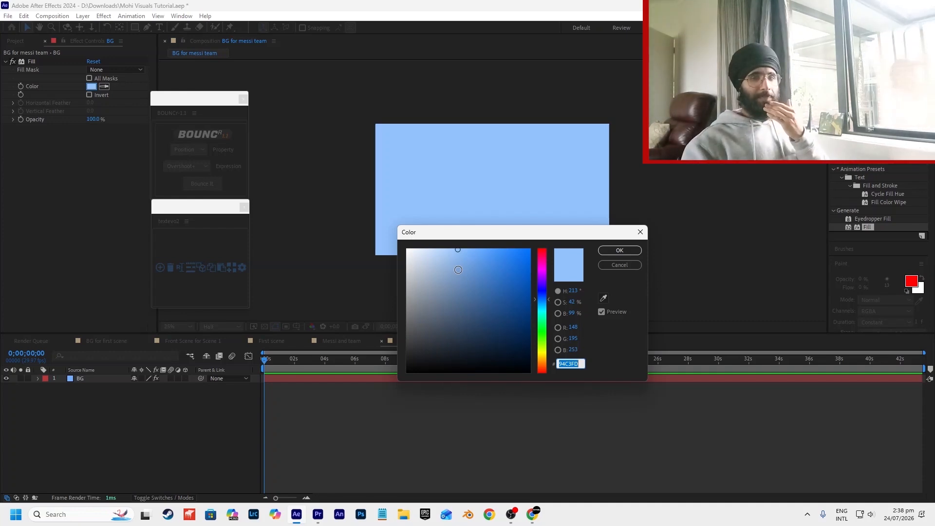
{"action": "key", "text": "alt+Tab"}
{"action": "key", "text": "alt+Tab"}
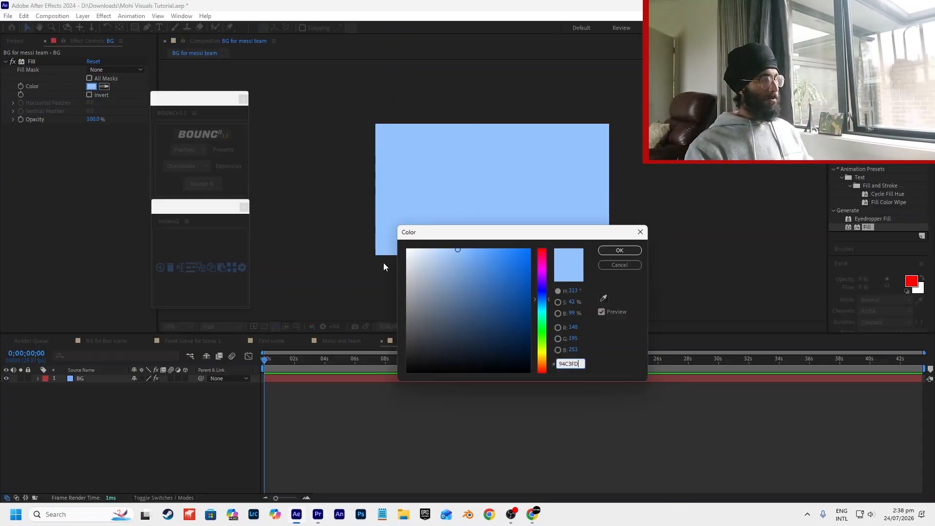
{"action": "left_click", "coordinate": [456, 257]}
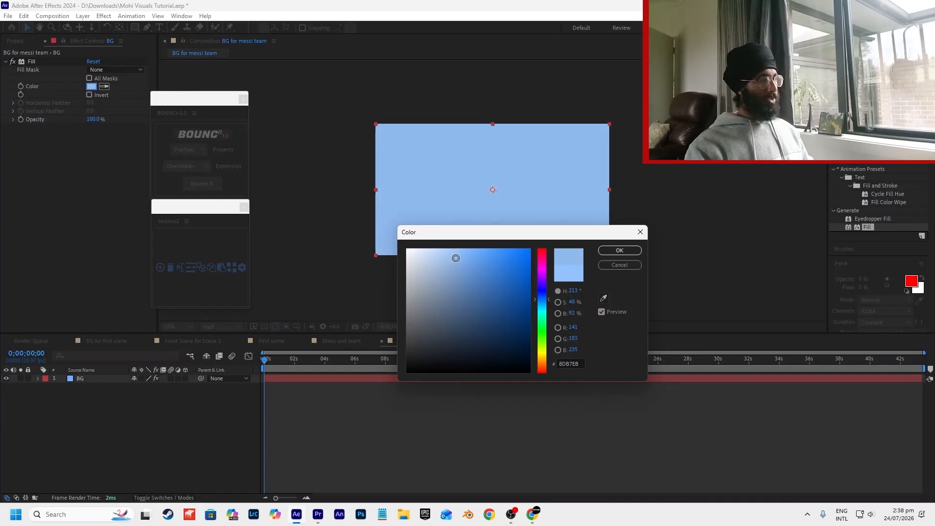
{"action": "key", "text": "alt+Tab"}
{"action": "key", "text": "alt+Tab"}
{"action": "left_click", "coordinate": [453, 266]}
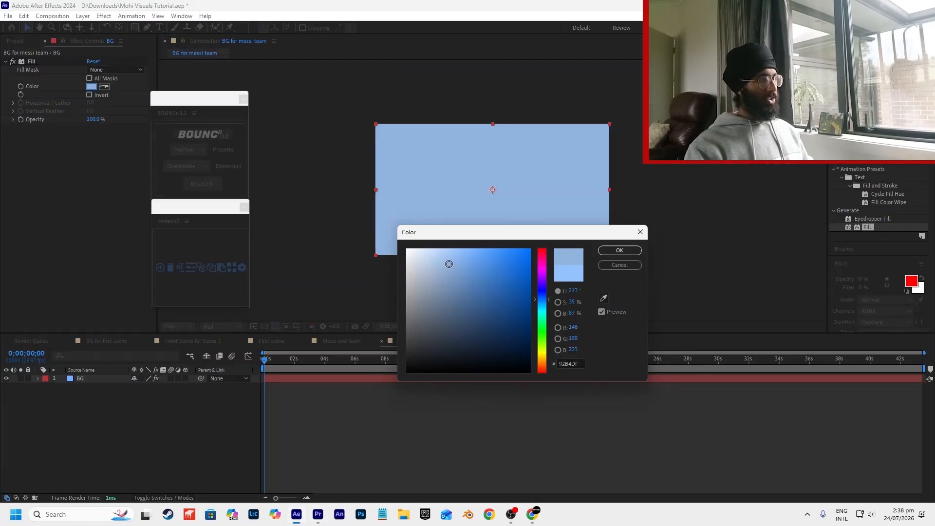
{"action": "key", "text": "alt+Tab"}
{"action": "key", "text": "alt+Tab"}
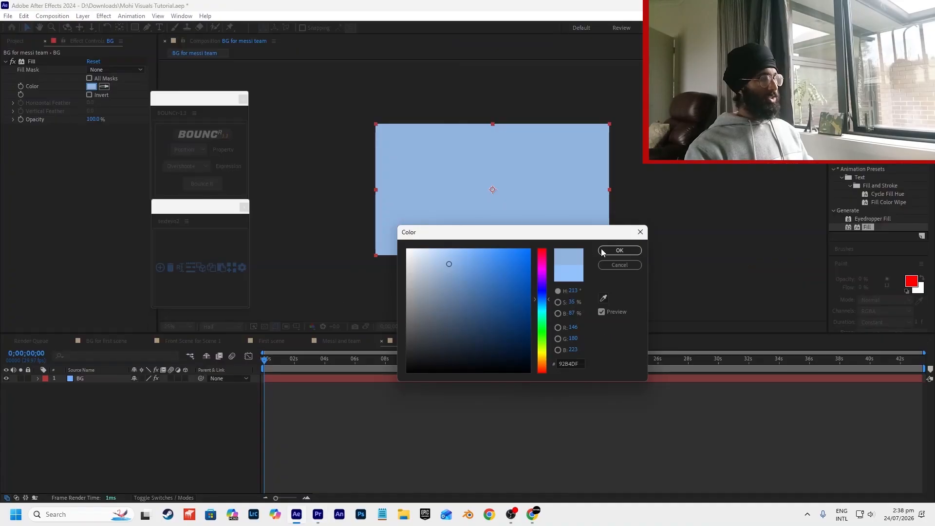
{"action": "left_click", "coordinate": [452, 264]}
{"action": "key", "text": "alt+Tab"}
{"action": "key", "text": "alt+Tab"}
{"action": "key", "text": "alt+Tab"}
{"action": "key", "text": "alt+Tab"}
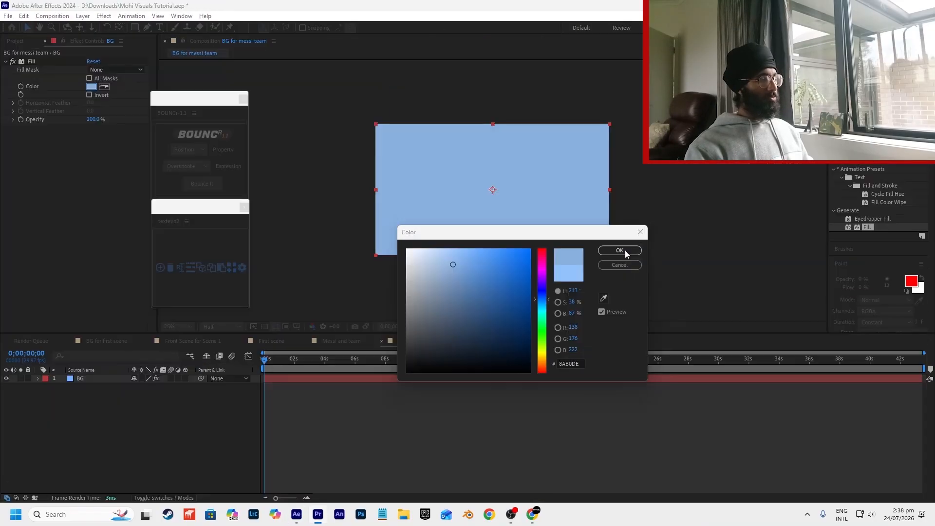
{"action": "left_click", "coordinate": [619, 250]}
{"action": "left_click", "coordinate": [497, 248]}
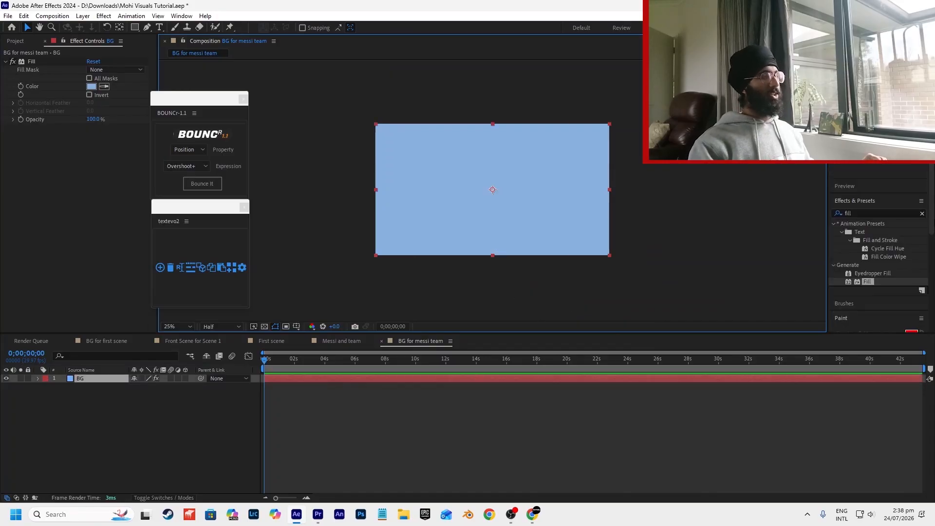
Inspect the hex code of the BG layer's Fill color.
{"action": "left_click", "coordinate": [91, 86]}
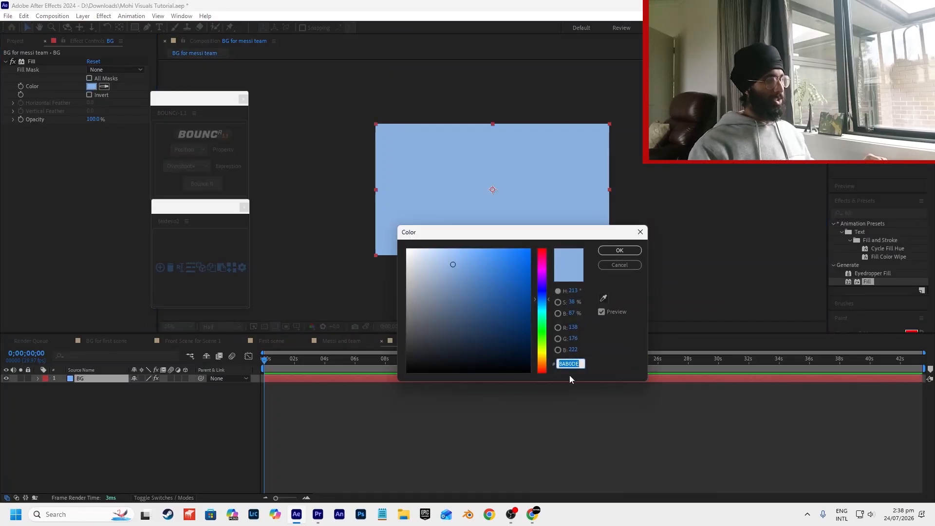
{"action": "left_click", "coordinate": [582, 366]}
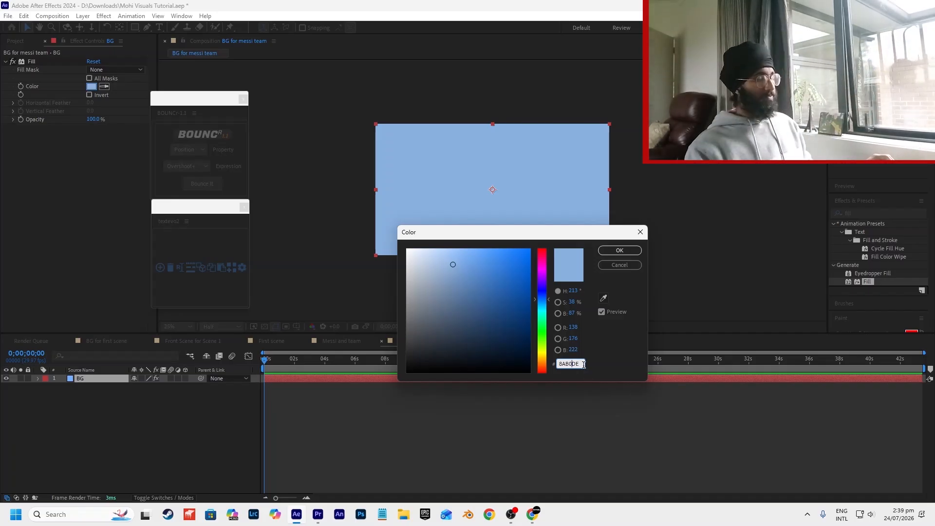
{"action": "left_click", "coordinate": [619, 252]}
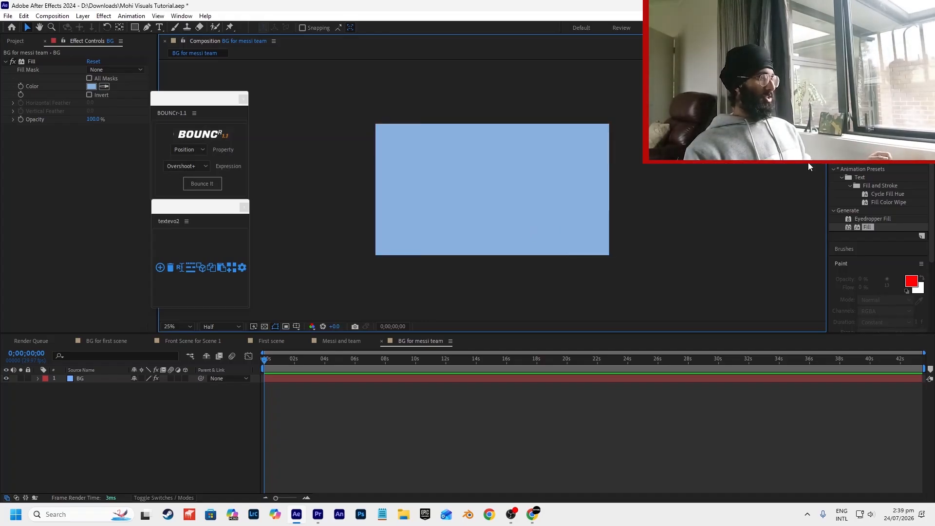
{"action": "left_click", "coordinate": [337, 432]}
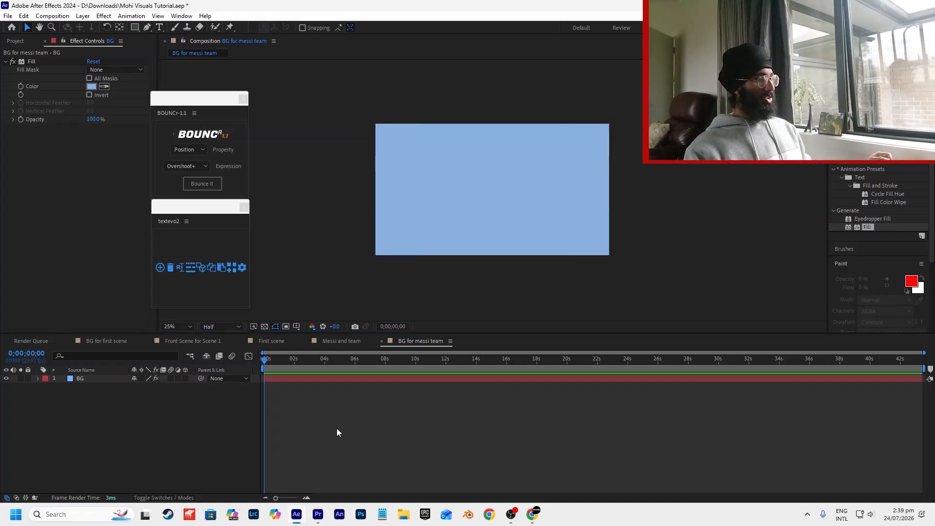
Import Curtain texture.mov from File Explorer above the BG layer and set its blending mode to Hard Light.
{"action": "left_click", "coordinate": [404, 515]}
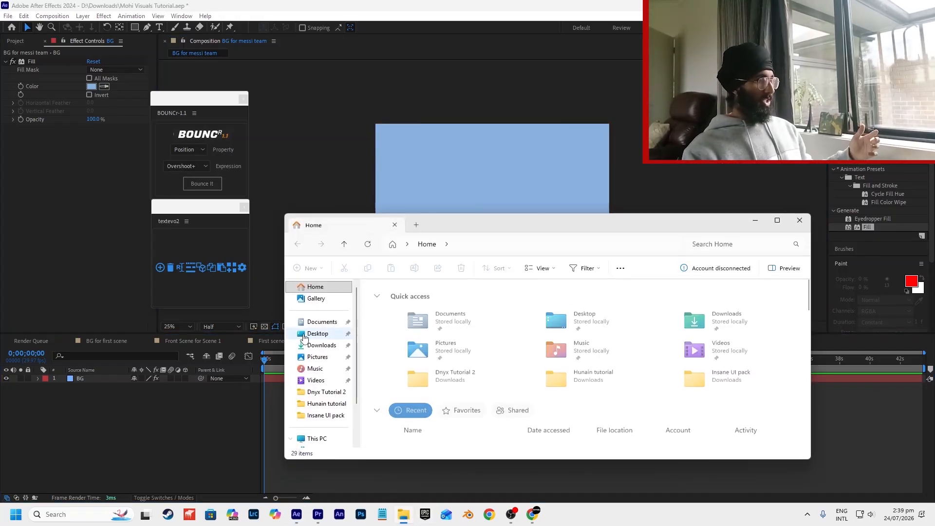
{"action": "left_click_drag", "start_coordinate": [453, 322], "coordinate": [409, 213]}
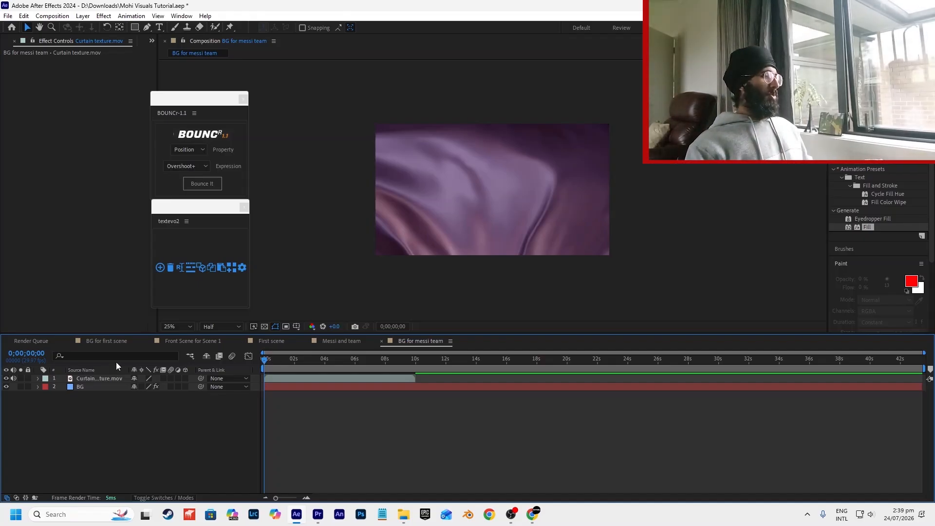
{"action": "right_click", "coordinate": [97, 378]}
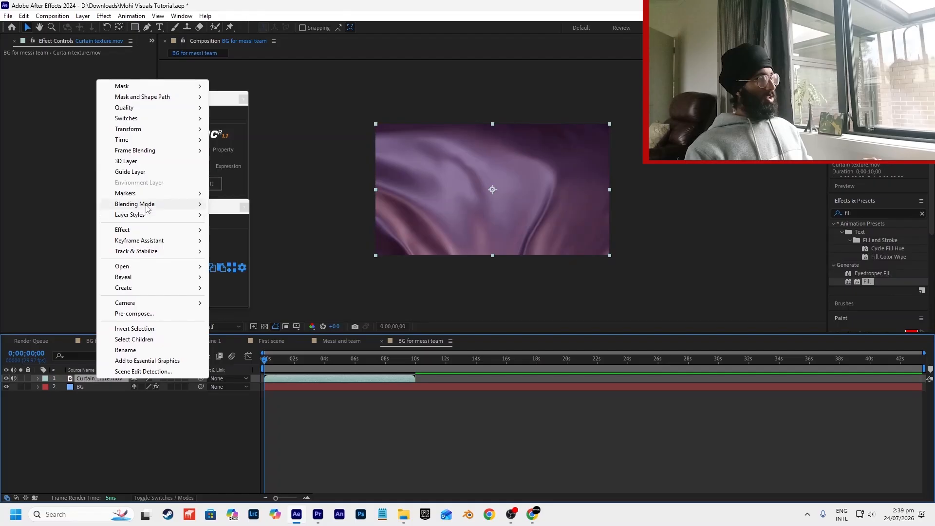
{"action": "mouse_move", "coordinate": [147, 207]}
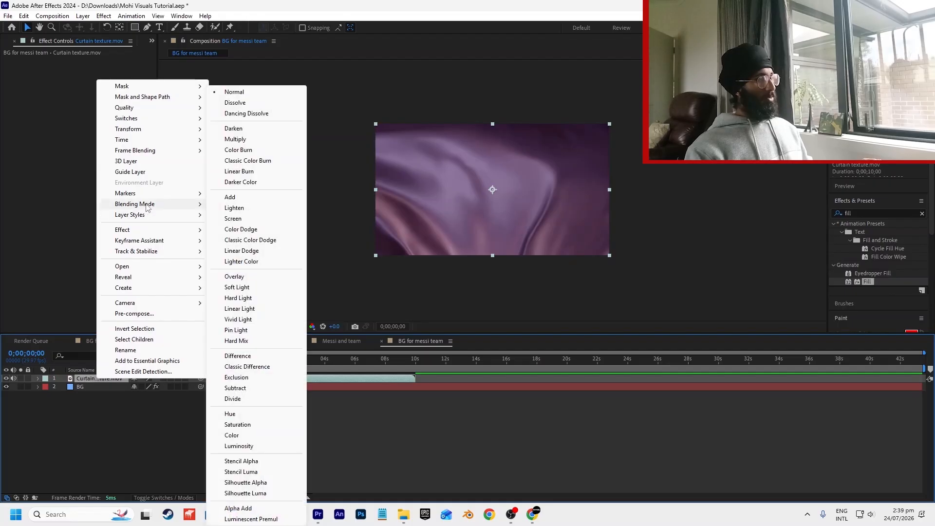
{"action": "left_click", "coordinate": [271, 299]}
{"action": "left_click", "coordinate": [365, 399]}
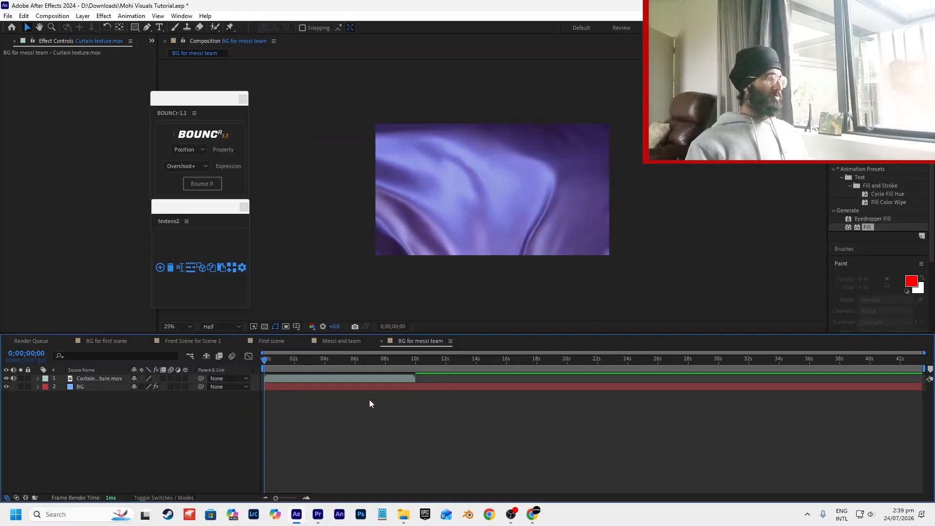
Apply the Tint effect to the Curtain texture.mov layer with black mapped to black and white to white.
{"action": "left_click", "coordinate": [100, 379]}
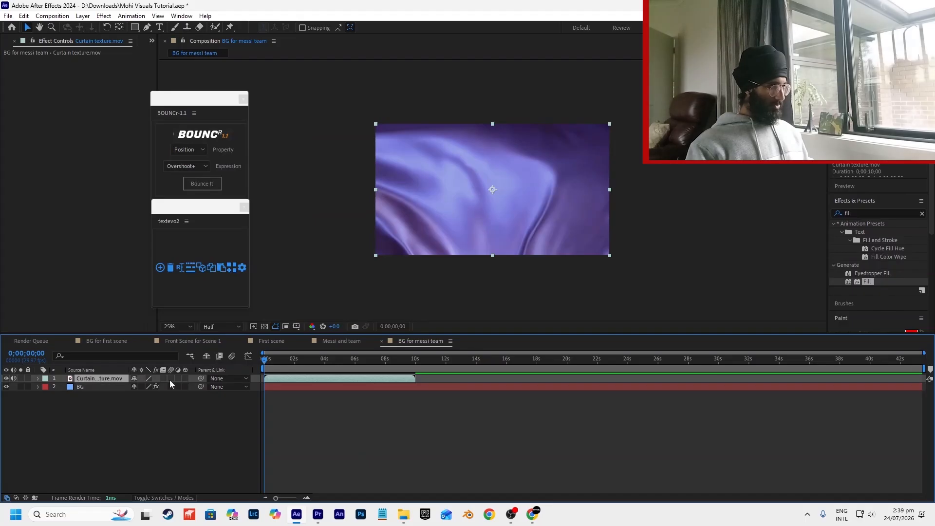
{"action": "left_click", "coordinate": [840, 215]}
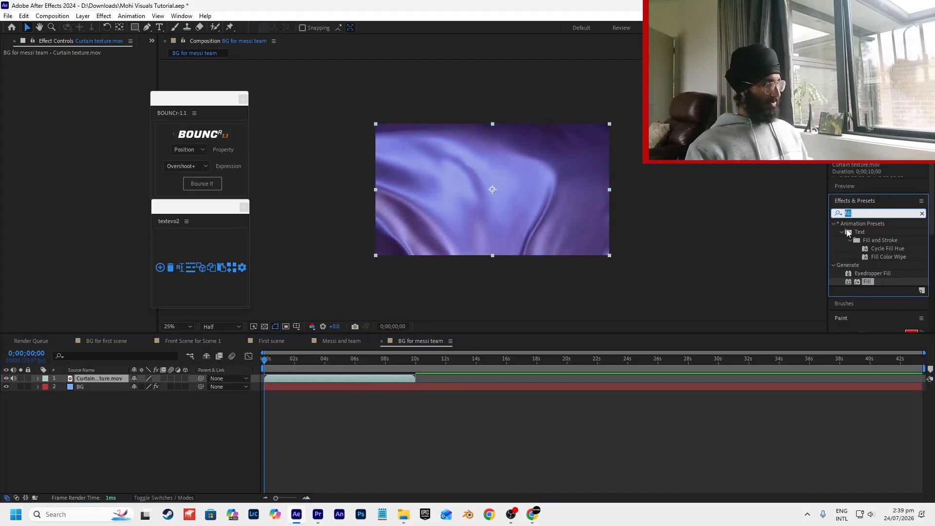
{"action": "type", "text": "tint"}
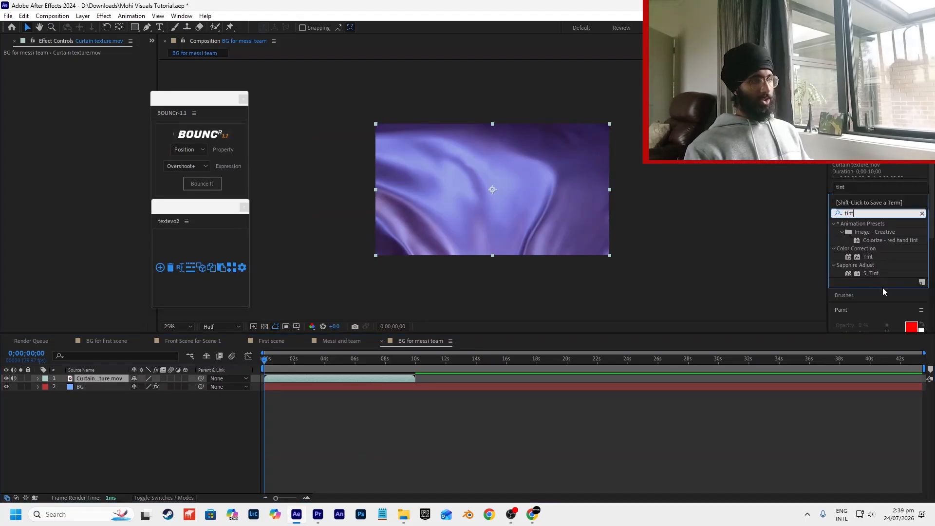
{"action": "left_click_drag", "start_coordinate": [868, 257], "coordinate": [82, 379]}
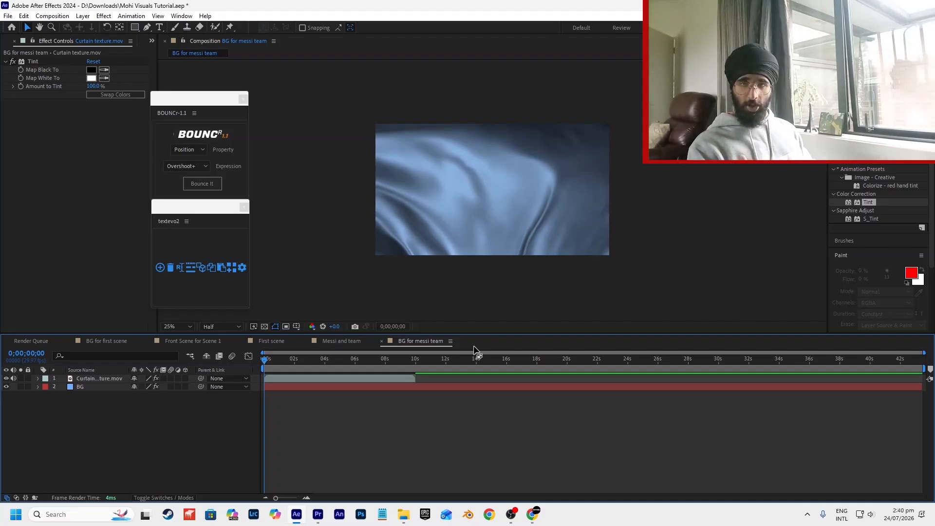
Create a new composition named BG messi 2 with the HD 1920x1080, 29.97 fps preset.
{"action": "left_click", "coordinate": [152, 41]}
{"action": "left_click", "coordinate": [209, 53]}
{"action": "left_click", "coordinate": [30, 328]}
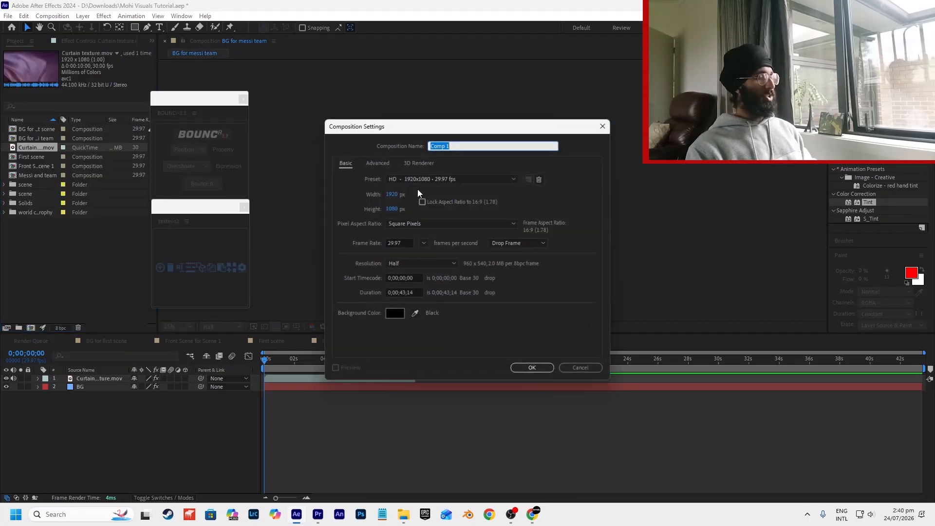
{"action": "type", "text": "B"}
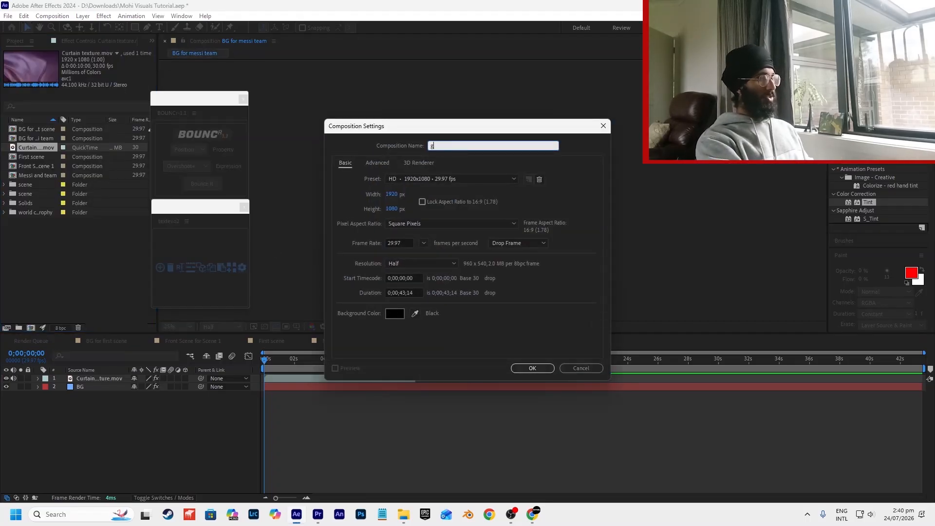
{"action": "type", "text": "V messi 2"}
{"action": "key", "text": "Return"}
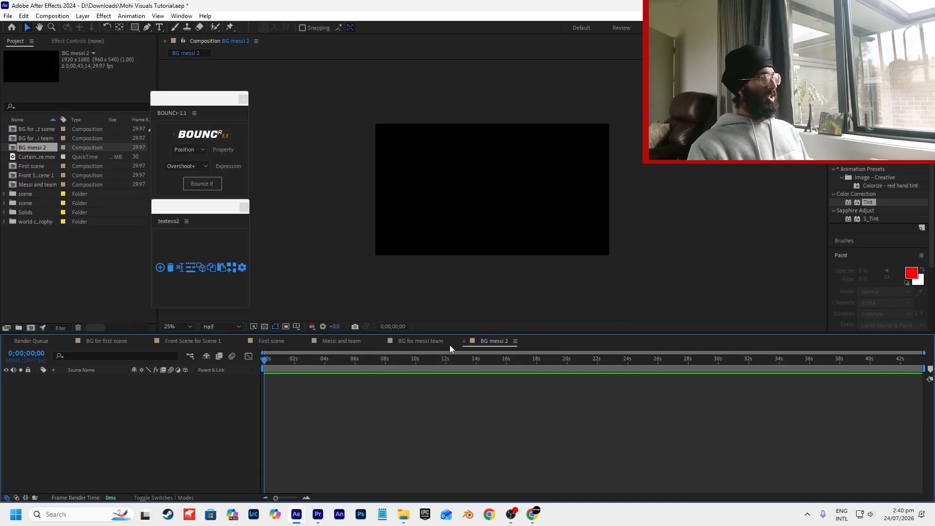
Copy the blue BG layer from the BG for messi team composition into BG messi 2.
{"action": "left_click", "coordinate": [438, 341]}
{"action": "left_click", "coordinate": [96, 389]}
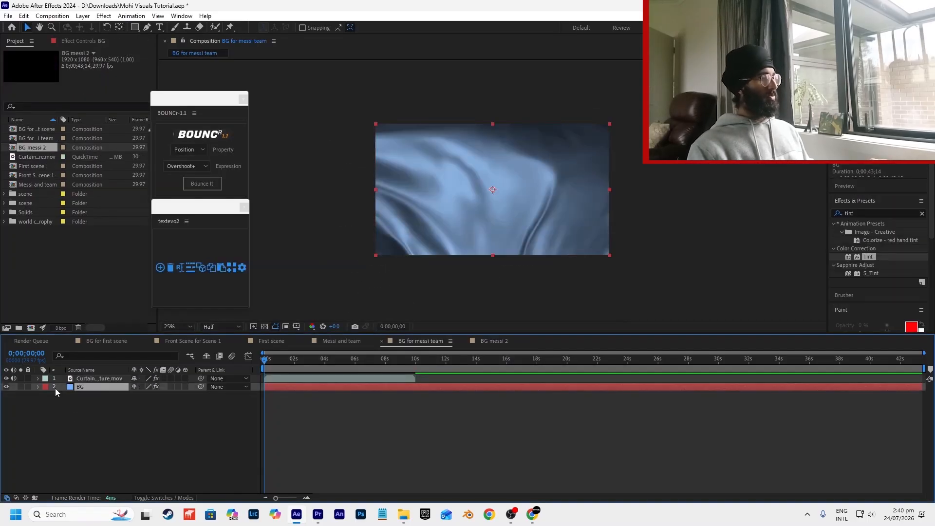
{"action": "left_click", "coordinate": [490, 340]}
{"action": "key", "text": "ctrl+v"}
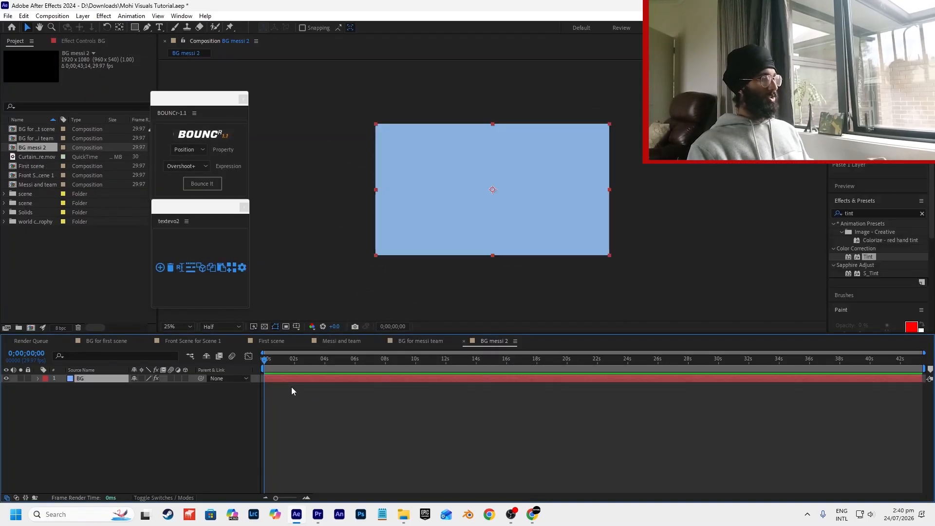
Add the BG for messi team composition above the BG layer in BG messi 2 and set its blending mode to Screen.
{"action": "left_click", "coordinate": [103, 40]}
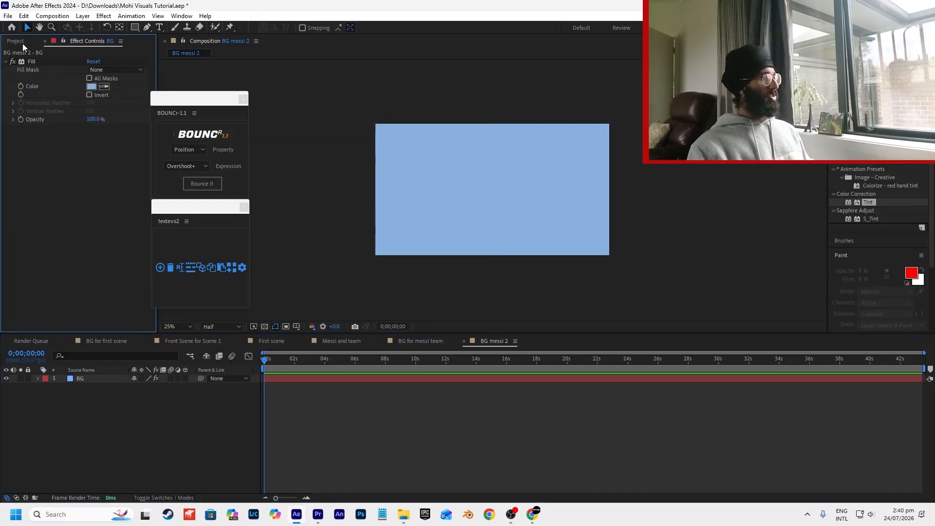
{"action": "left_click", "coordinate": [22, 42]}
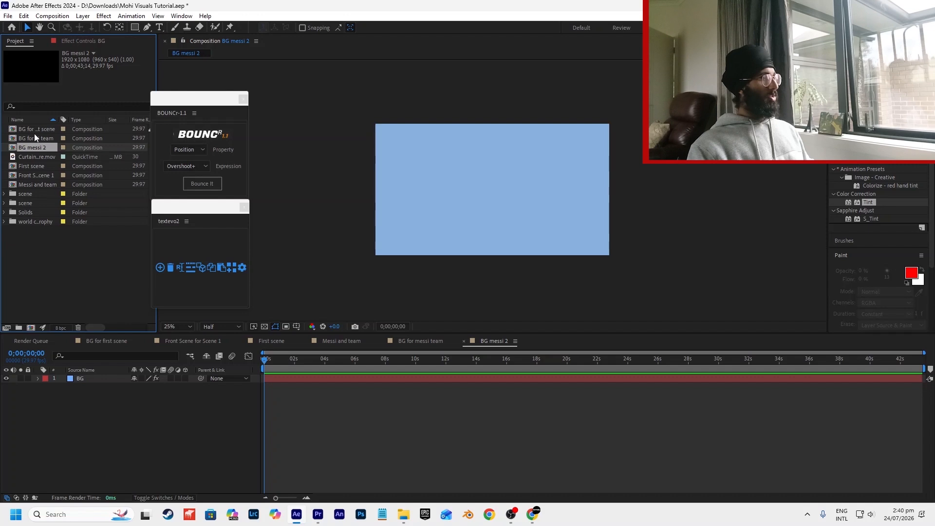
{"action": "left_click_drag", "start_coordinate": [35, 138], "coordinate": [92, 377]}
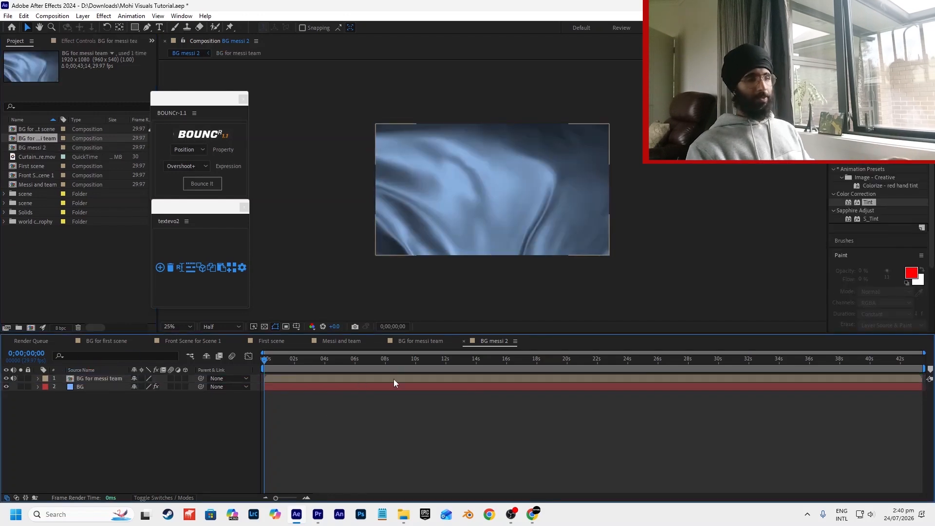
{"action": "right_click", "coordinate": [124, 380]}
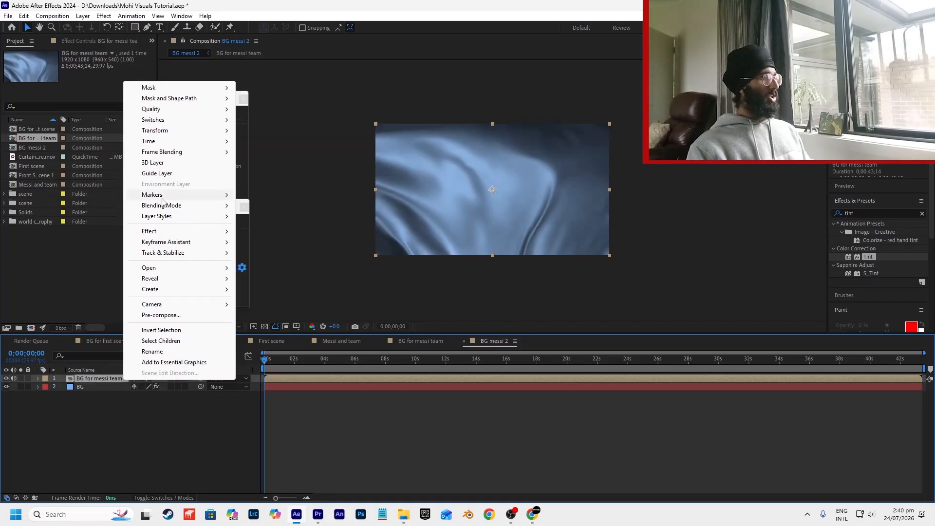
{"action": "mouse_move", "coordinate": [163, 205]}
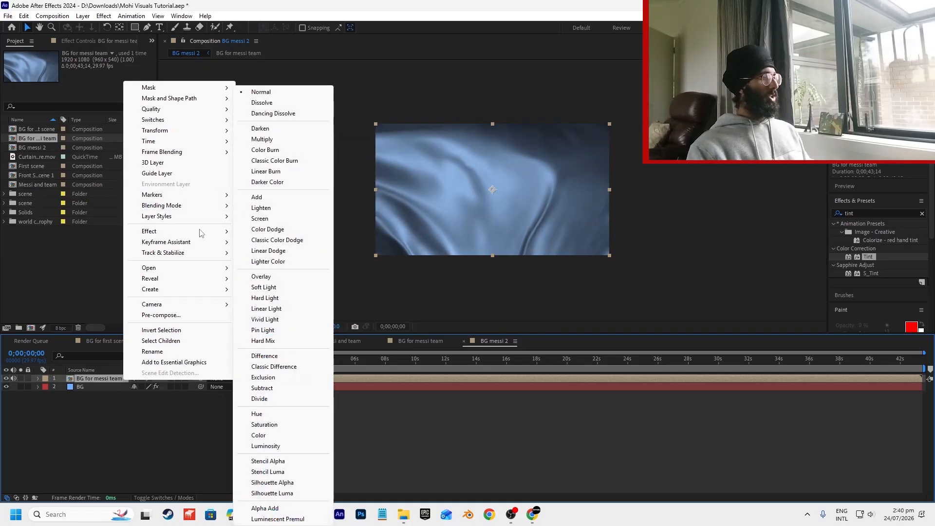
{"action": "left_click", "coordinate": [270, 223]}
Try an opacity of 14% on the BG for messi team layer and preview the subtle curtain texture.
{"action": "left_click_drag", "start_coordinate": [265, 359], "coordinate": [331, 365]}
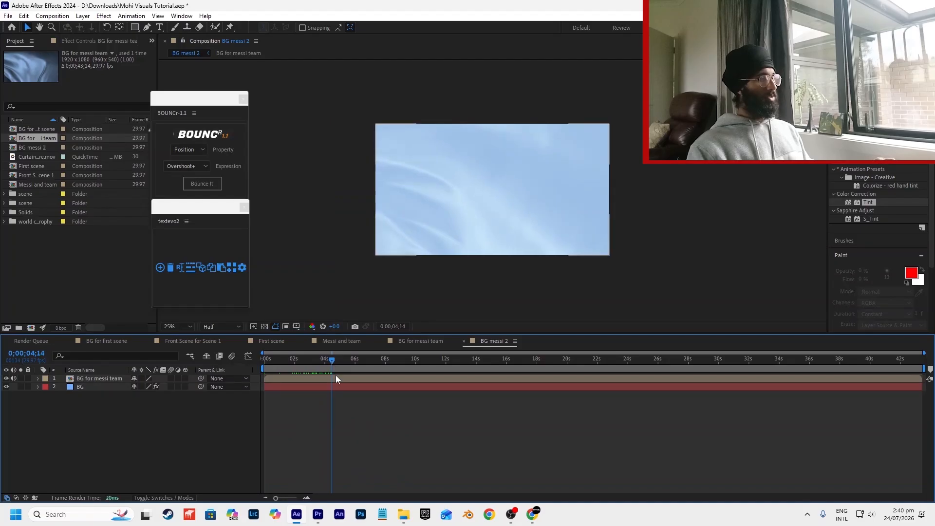
{"action": "left_click", "coordinate": [335, 378]}
{"action": "key", "text": "t"}
{"action": "left_click_drag", "start_coordinate": [137, 386], "coordinate": [106, 388]}
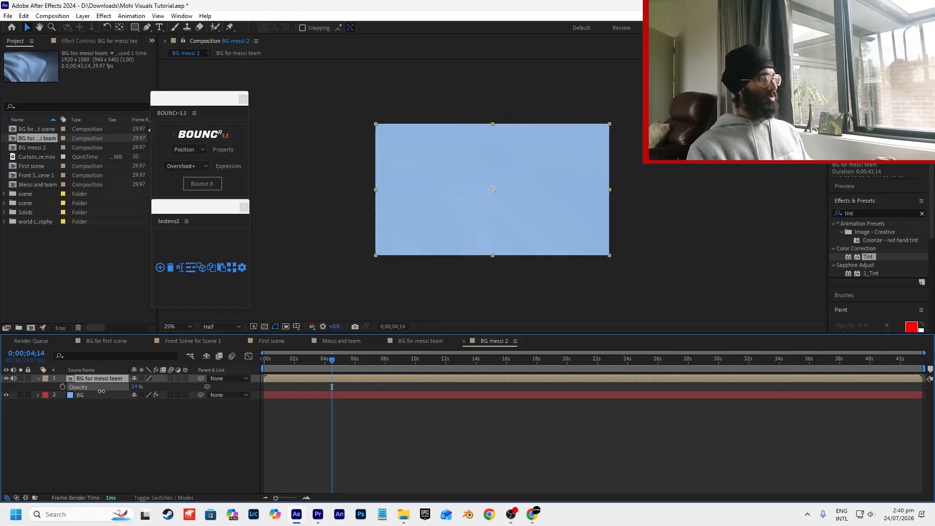
{"action": "key", "text": "space"}
{"action": "left_click", "coordinate": [396, 429]}
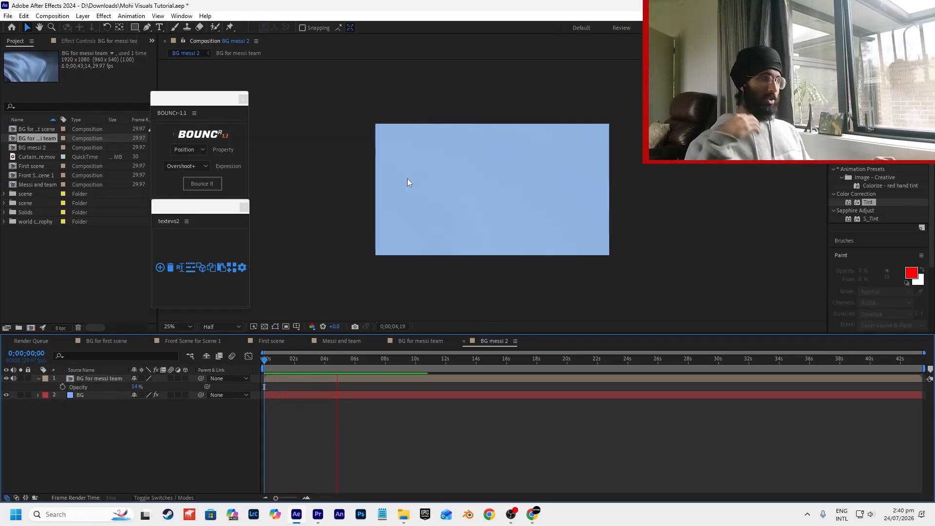
{"action": "key", "text": "space"}
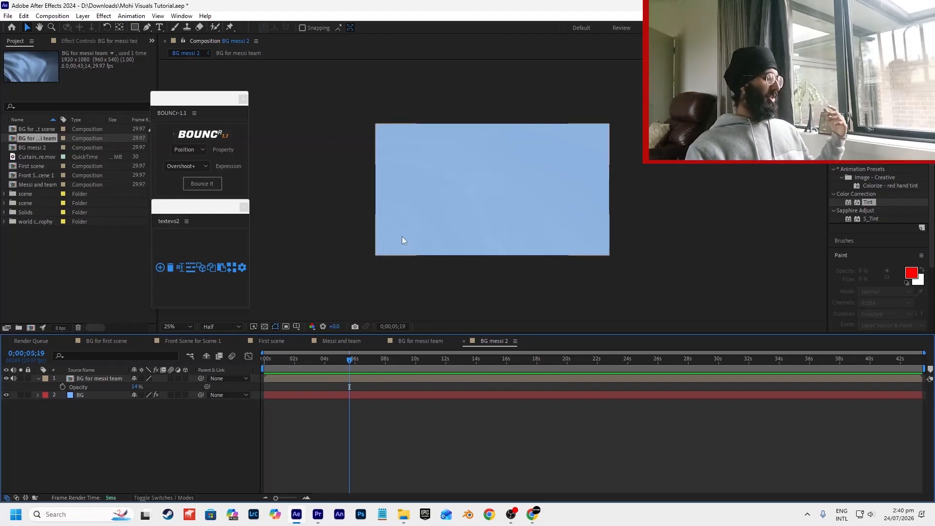
Set the BG for messi team layer's opacity to 20% and play the composition to check the texture.
{"action": "left_click", "coordinate": [390, 379]}
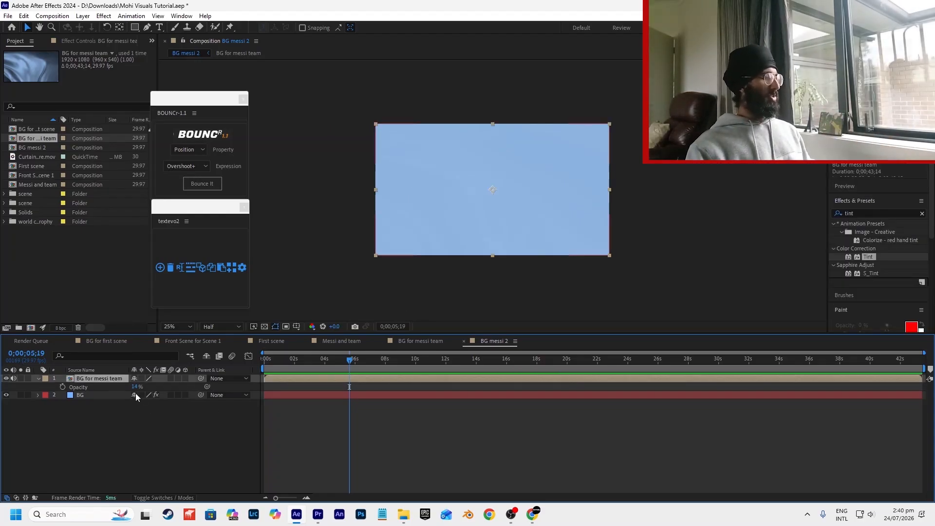
{"action": "type", "text": "20"}
{"action": "left_click", "coordinate": [342, 422]}
{"action": "key", "text": "space"}
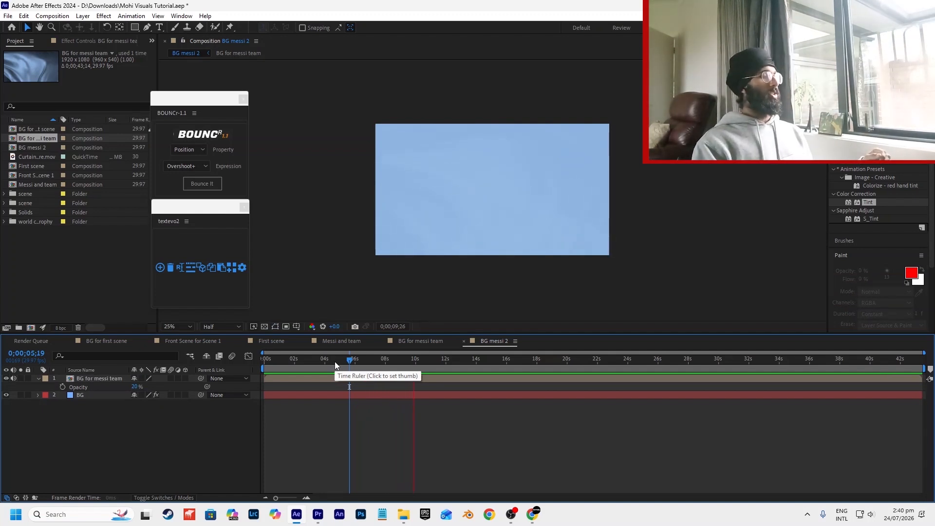
{"action": "key", "text": "space"}
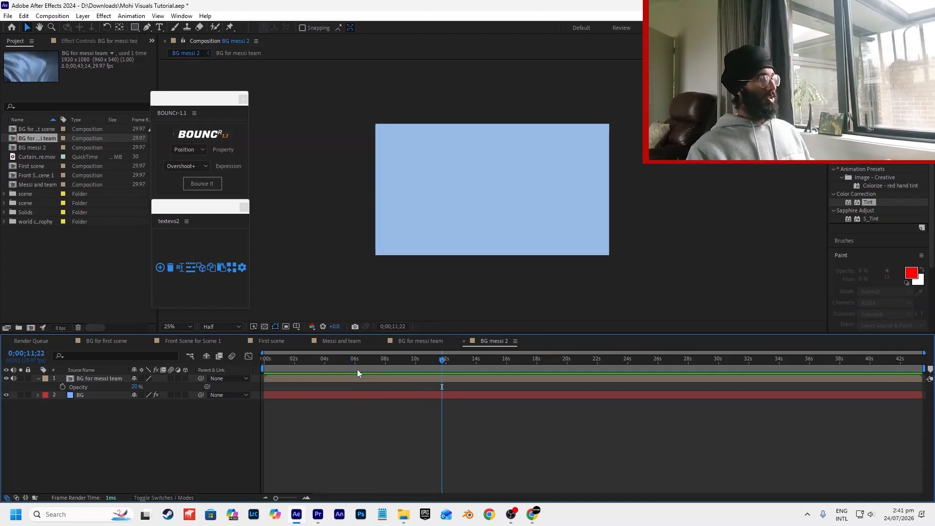
Duplicate the Curtain texture.mov layer in the BG for messi team composition and move the copy past the original clip.
{"action": "left_click", "coordinate": [402, 344]}
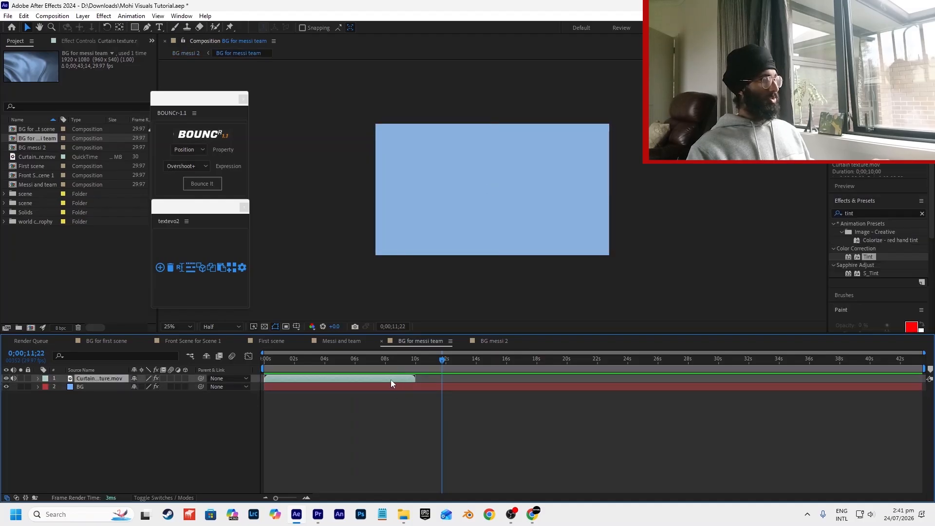
{"action": "left_click", "coordinate": [390, 378]}
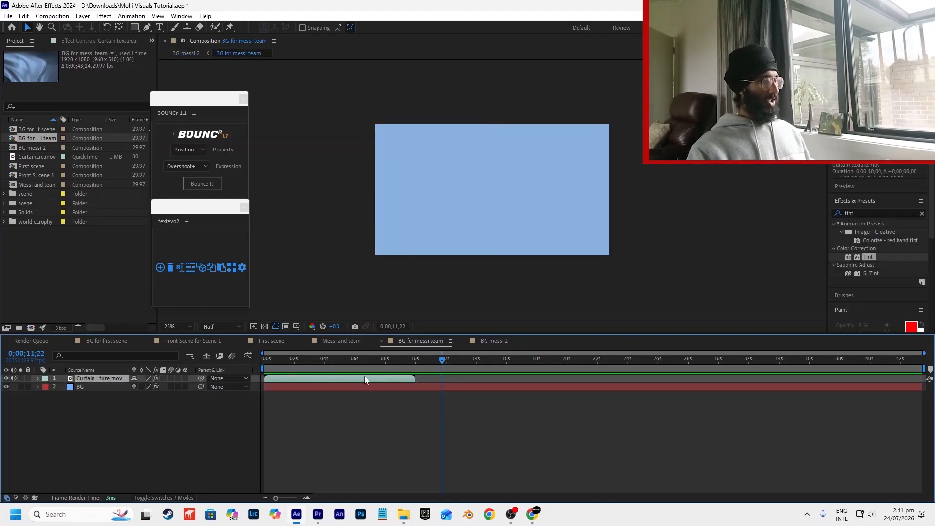
{"action": "key", "text": "ctrl+d"}
{"action": "left_click_drag", "start_coordinate": [365, 378], "coordinate": [525, 384]}
Align the start of the duplicated Curtain texture.mov layer with the original clip's end at 0;00;09;29.
{"action": "scroll", "coordinate": [440, 379], "scroll_direction": "up", "scroll_amount": 3}
{"action": "left_click_drag", "start_coordinate": [351, 361], "coordinate": [275, 380]}
{"action": "scroll", "coordinate": [318, 375], "scroll_direction": "down", "scroll_amount": 3}
{"action": "scroll", "coordinate": [307, 371], "scroll_direction": "up", "scroll_amount": 3}
{"action": "left_click", "coordinate": [273, 365]}
{"action": "scroll", "coordinate": [312, 375], "scroll_direction": "up", "scroll_amount": 3}
{"action": "left_click", "coordinate": [325, 360]}
{"action": "key", "text": "Page_Up"}
{"action": "left_click_drag", "start_coordinate": [355, 377], "coordinate": [333, 390]}
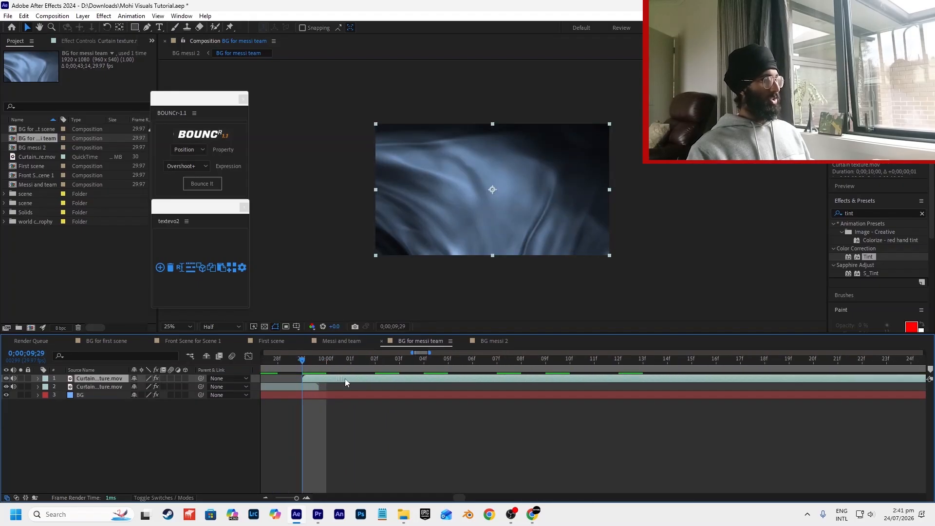
{"action": "scroll", "coordinate": [353, 408], "scroll_direction": "down", "scroll_amount": 3}
Preview BG messi 2 from the start and compare it with the reference reel's Messi shot at 00:00:03:08 in Premiere Pro.
{"action": "left_click", "coordinate": [494, 341]}
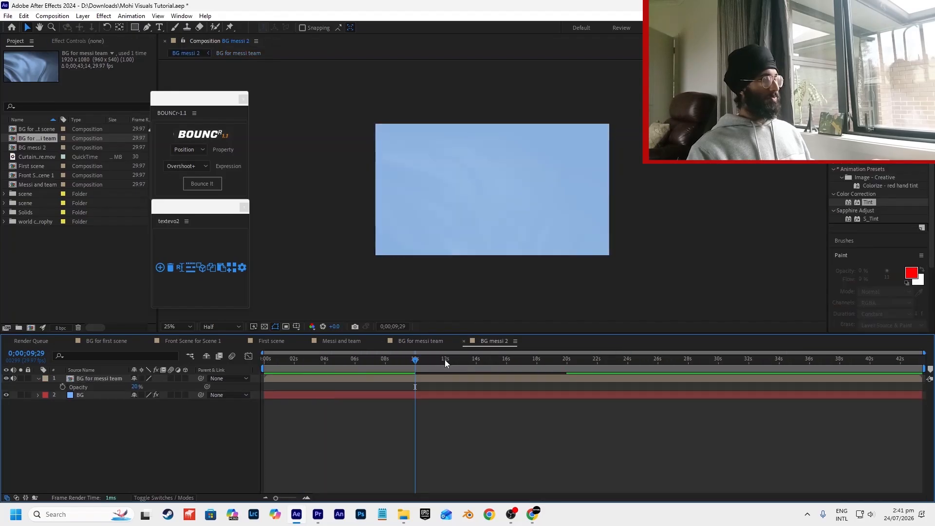
{"action": "left_click_drag", "start_coordinate": [414, 366], "coordinate": [246, 371]}
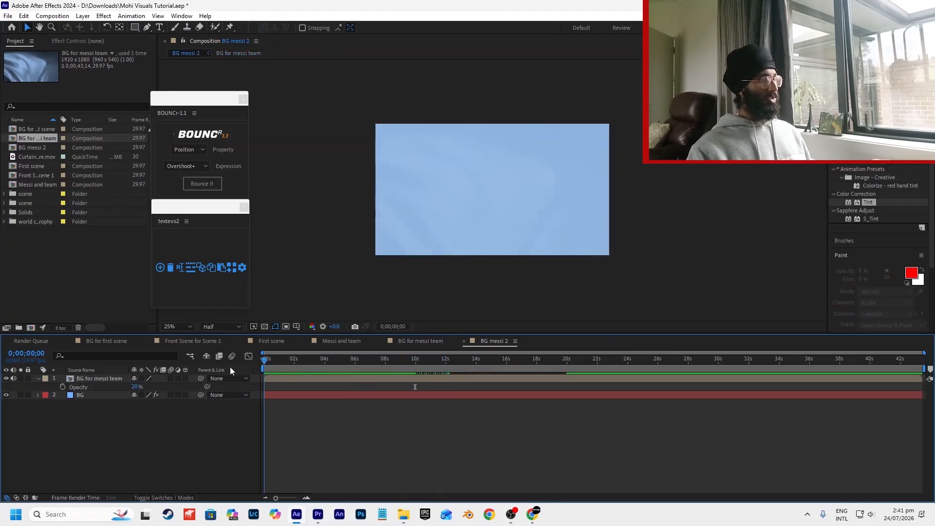
{"action": "key", "text": "space"}
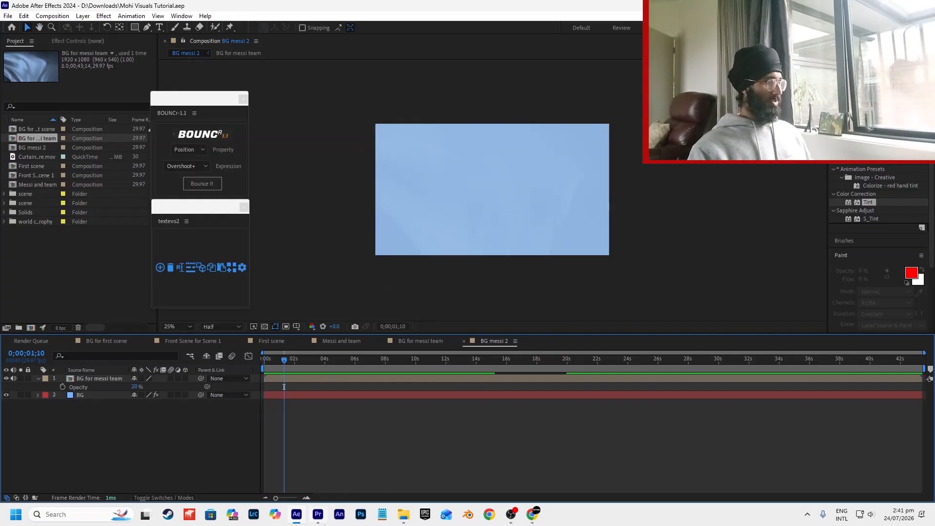
{"action": "left_click", "coordinate": [325, 519]}
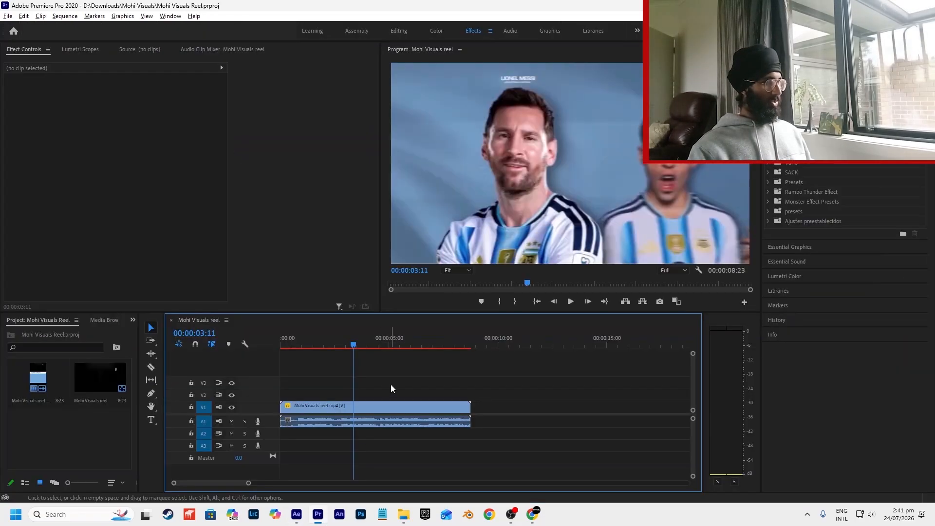
{"action": "left_click", "coordinate": [351, 346]}
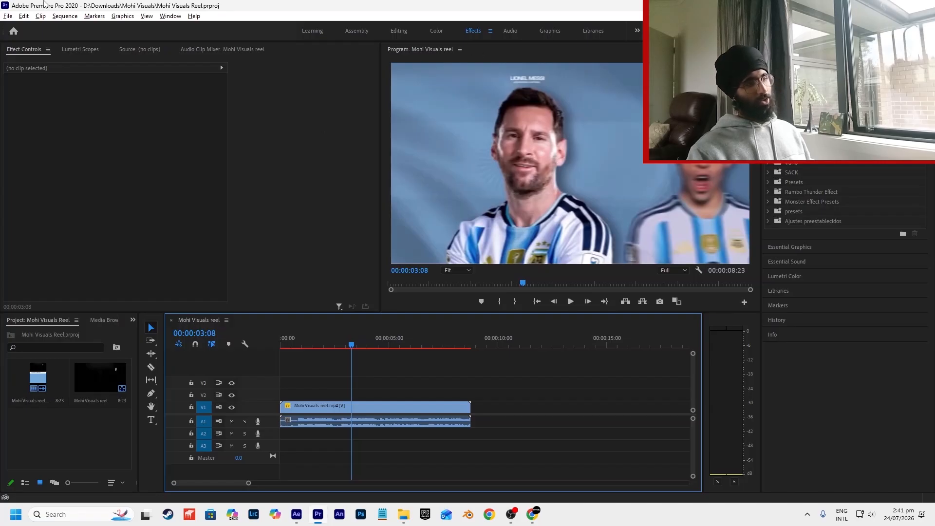
{"action": "key", "text": "alt+Tab"}
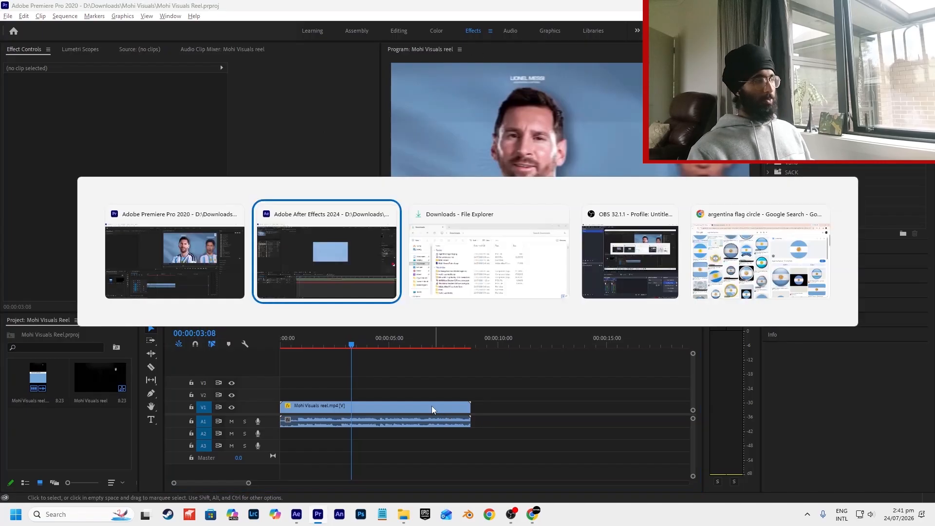
{"action": "mouse_move", "coordinate": [403, 514]}
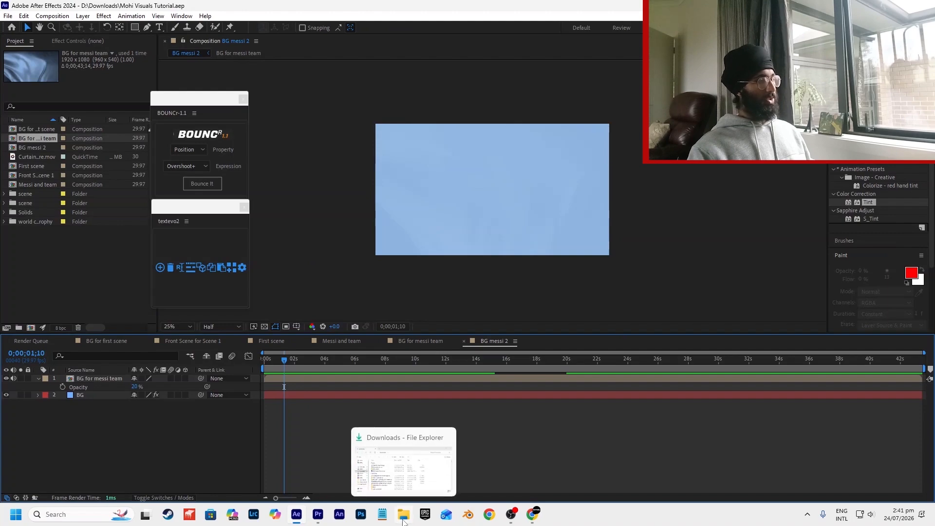
{"action": "left_click", "coordinate": [413, 522]}
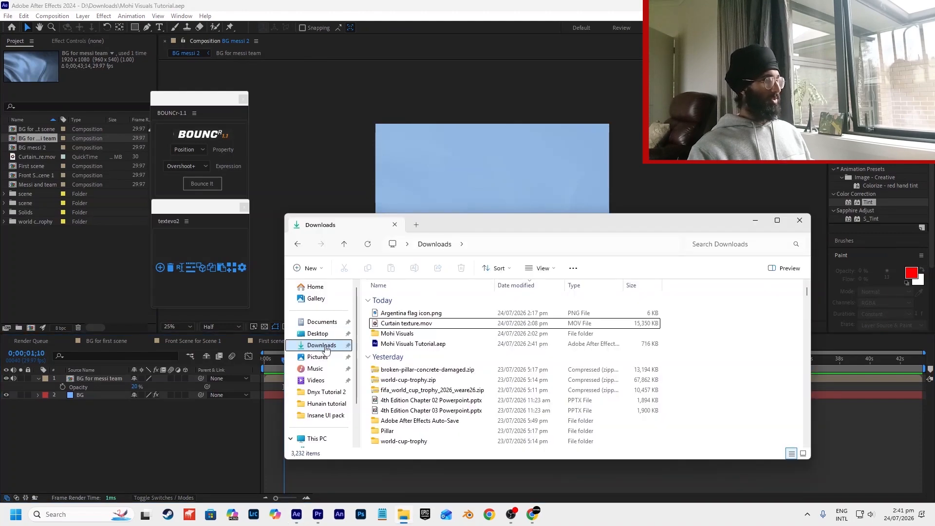
{"action": "left_click", "coordinate": [780, 220]}
{"action": "key", "text": "alt+Tab"}
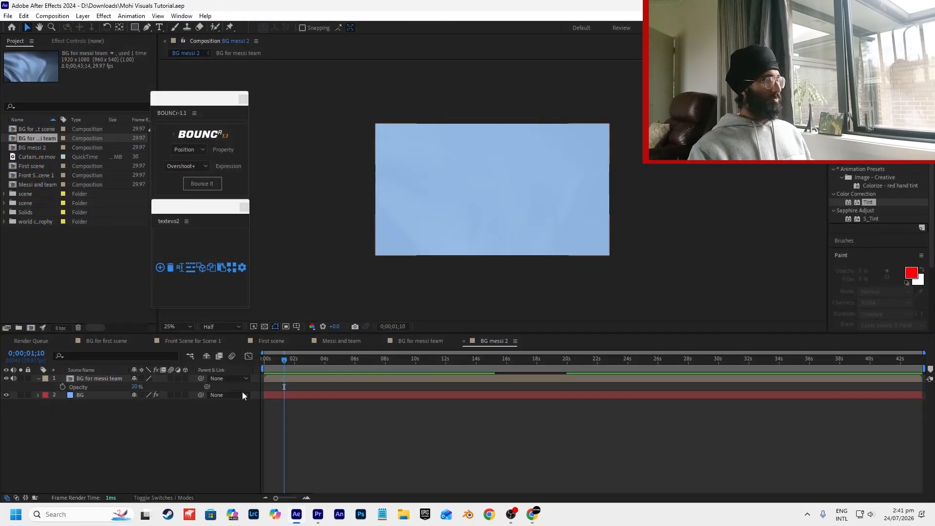
Add the BG messi 2 composition as a background layer in the Messi and team composition.
{"action": "left_click", "coordinate": [334, 341]}
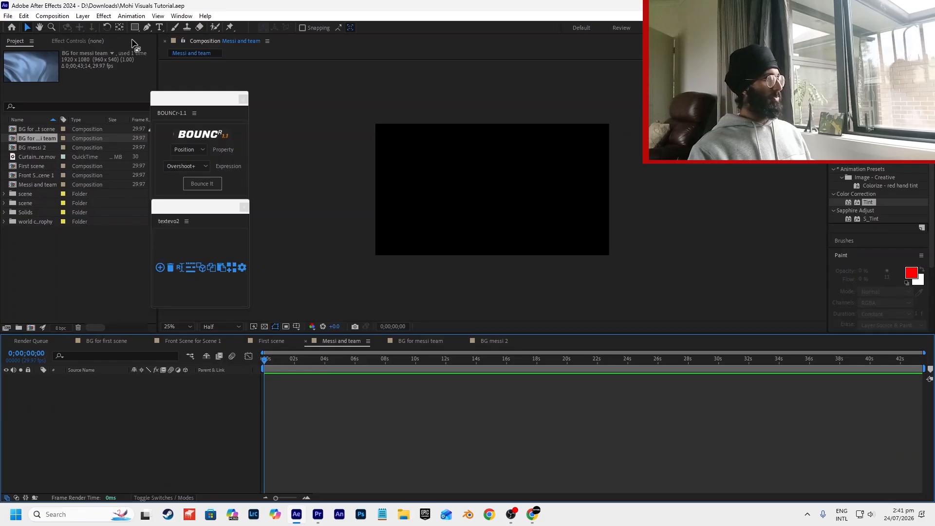
{"action": "left_click", "coordinate": [78, 41]}
{"action": "left_click", "coordinate": [15, 41]}
{"action": "left_click_drag", "start_coordinate": [37, 147], "coordinate": [410, 450]}
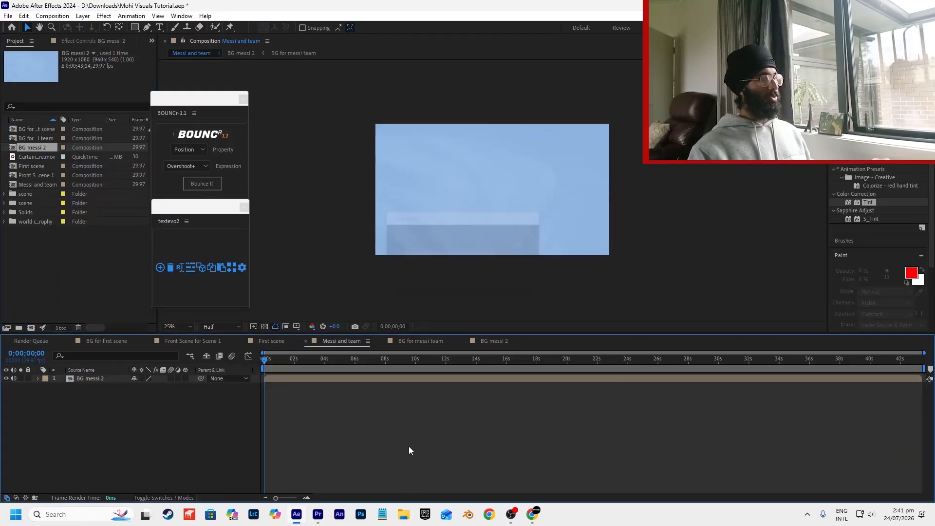
Import Argentina flag icon.png from the Downloads folder in File Explorer above the BG messi 2 layer.
{"action": "left_click", "coordinate": [402, 514]}
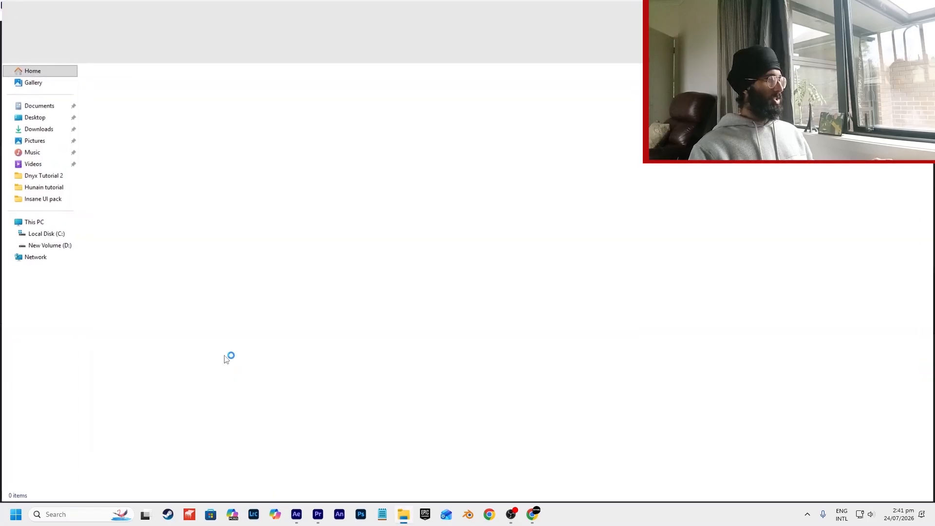
{"action": "left_click", "coordinate": [37, 128]}
{"action": "left_click", "coordinate": [898, 8]}
{"action": "left_click_drag", "start_coordinate": [405, 324], "coordinate": [292, 424]}
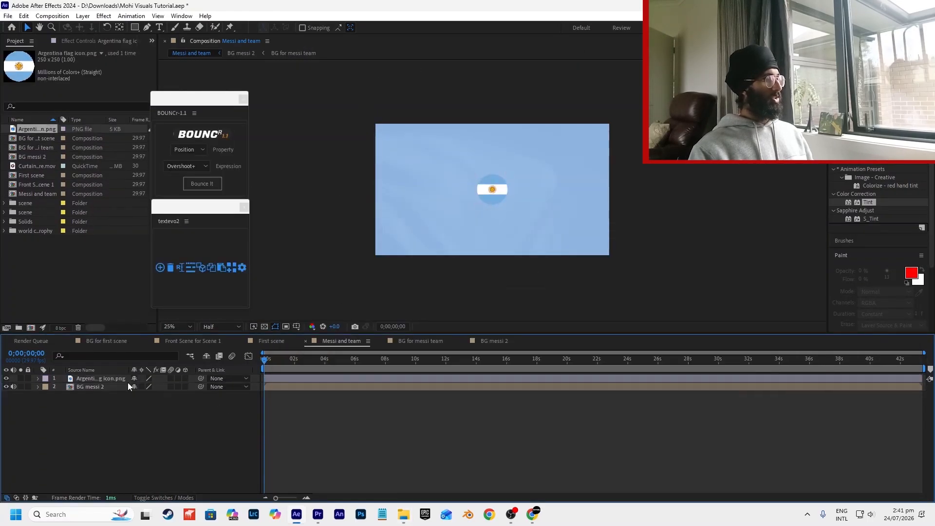
Scale the Argentina flag icon to 436% and move it to the left side of the frame, at about 356, 528.
{"action": "key", "text": "s"}
{"action": "left_click_drag", "start_coordinate": [146, 389], "coordinate": [309, 389]}
{"action": "left_click_drag", "start_coordinate": [468, 244], "coordinate": [396, 244]}
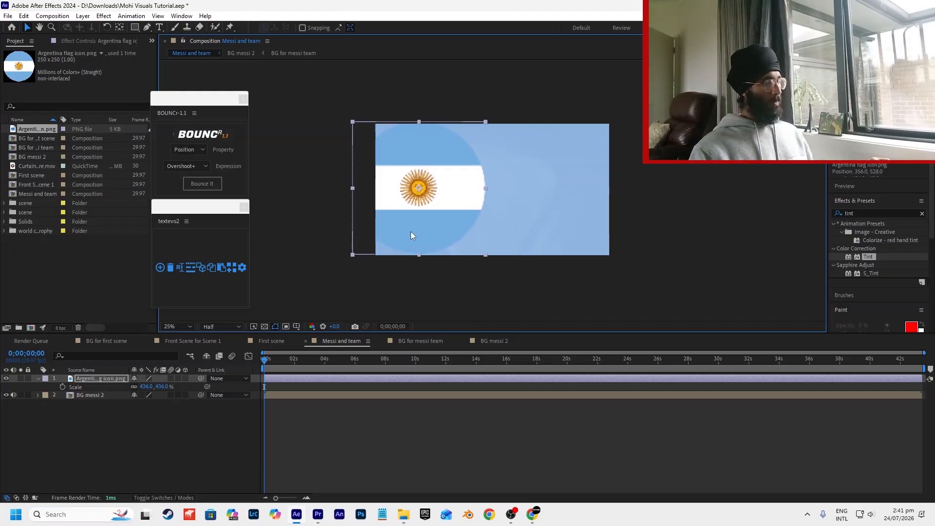
{"action": "key", "text": "alt+Tab"}
{"action": "left_click", "coordinate": [808, 223]}
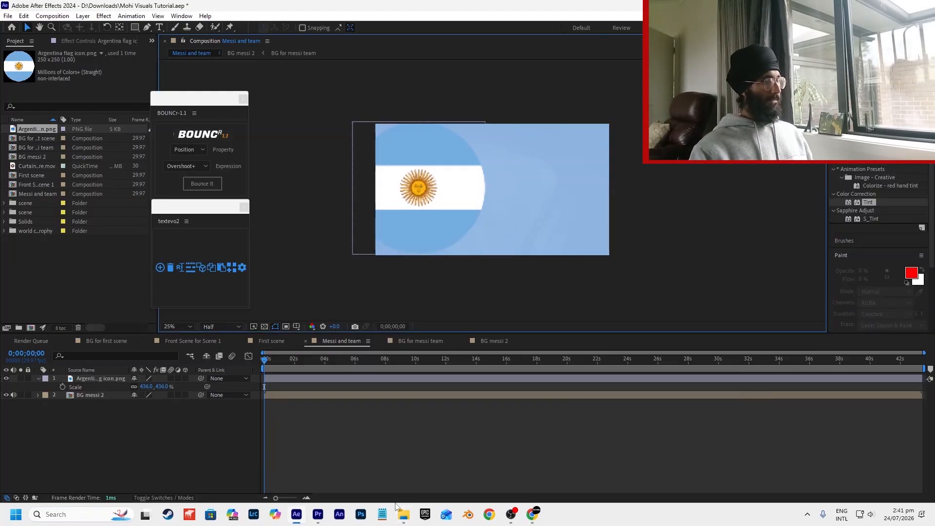
Move the Argentina flag icon layer from the Messi and team composition into BG messi 2, directly below the BG for messi team layer.
{"action": "left_click", "coordinate": [401, 508]}
{"action": "left_click", "coordinate": [799, 220]}
{"action": "left_click", "coordinate": [110, 380]}
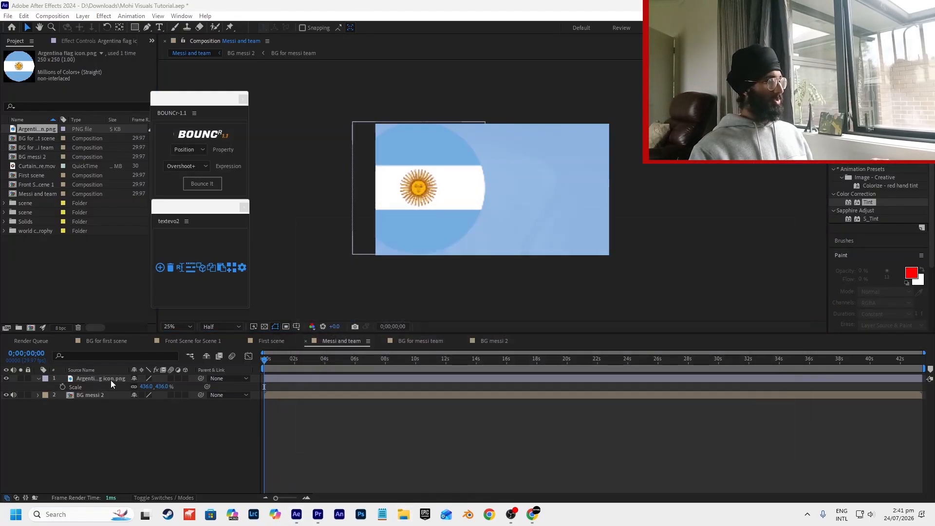
{"action": "left_click", "coordinate": [420, 341]}
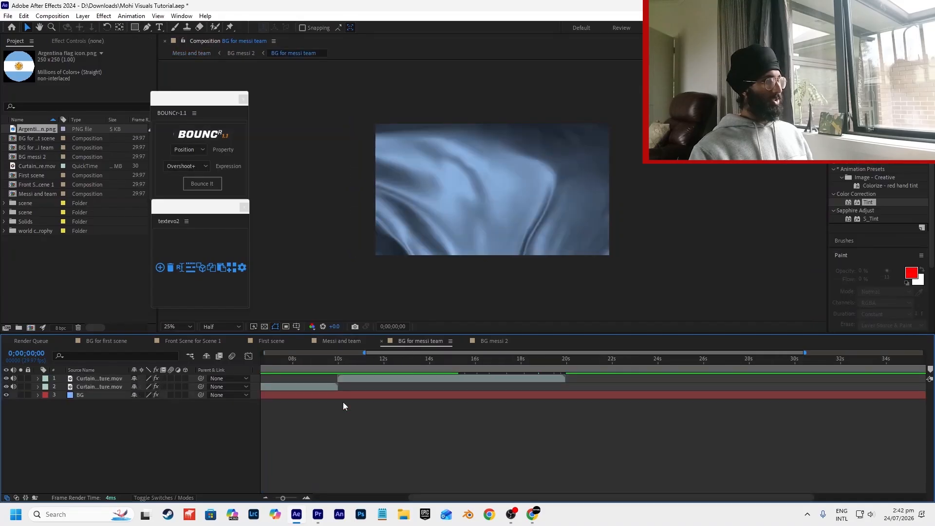
{"action": "left_click", "coordinate": [476, 341]}
{"action": "key", "text": "ctrl+v"}
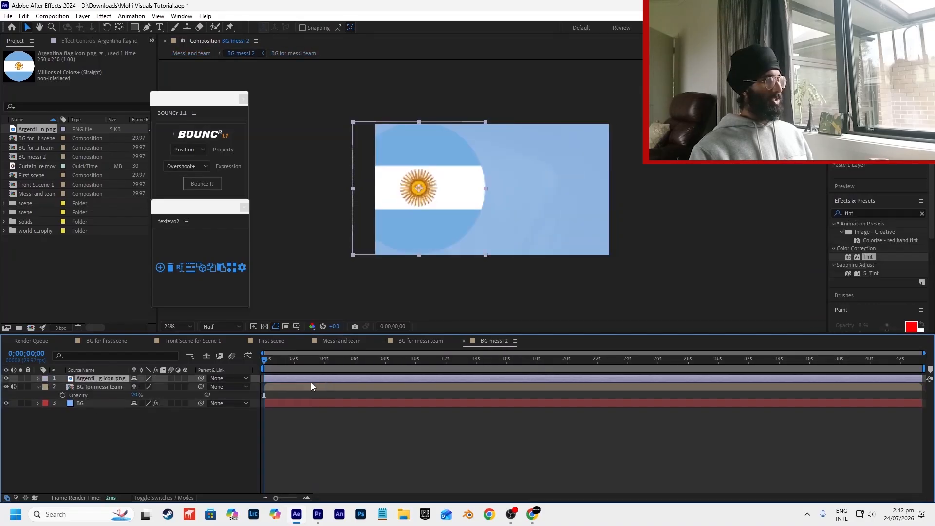
{"action": "left_click_drag", "start_coordinate": [75, 382], "coordinate": [85, 399]}
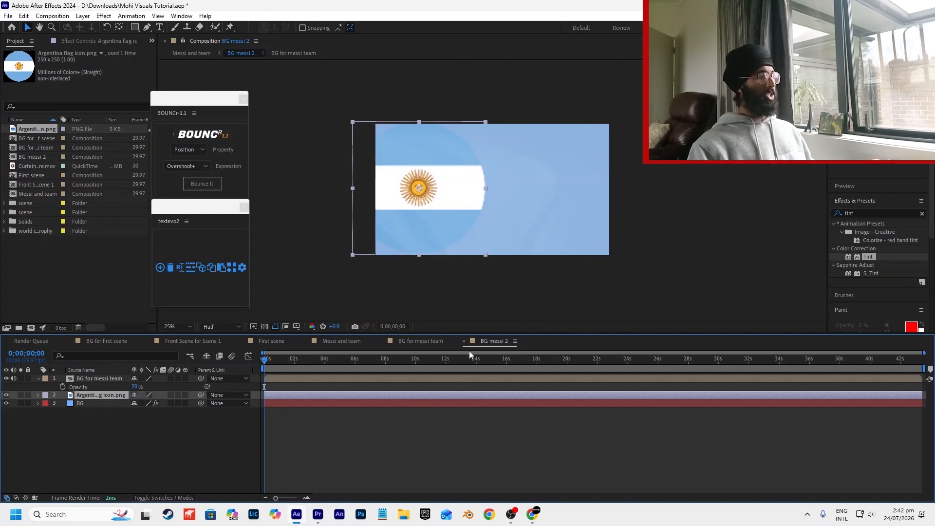
Set the opacity of the Argentina flag icon layer in BG messi 2 to 15%.
{"action": "key", "text": "t"}
{"action": "key", "text": "y"}
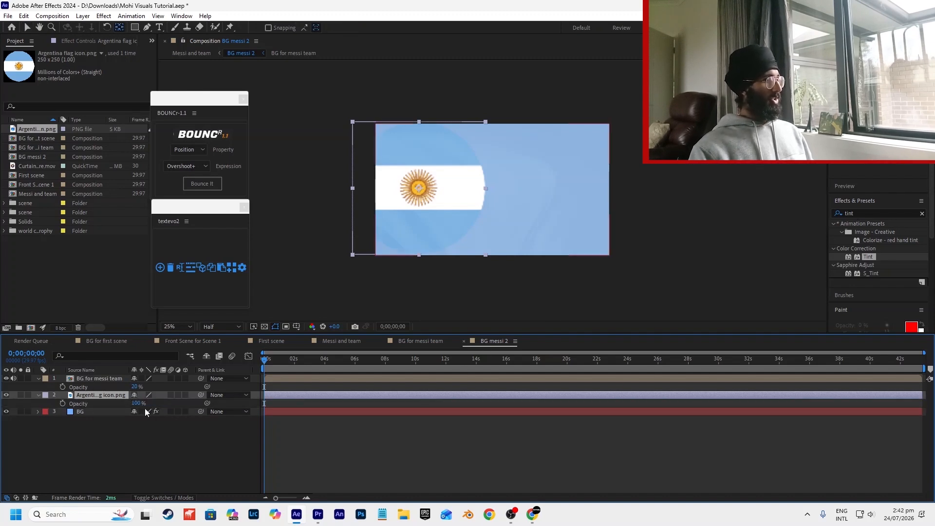
{"action": "left_click_drag", "start_coordinate": [137, 404], "coordinate": [102, 416]}
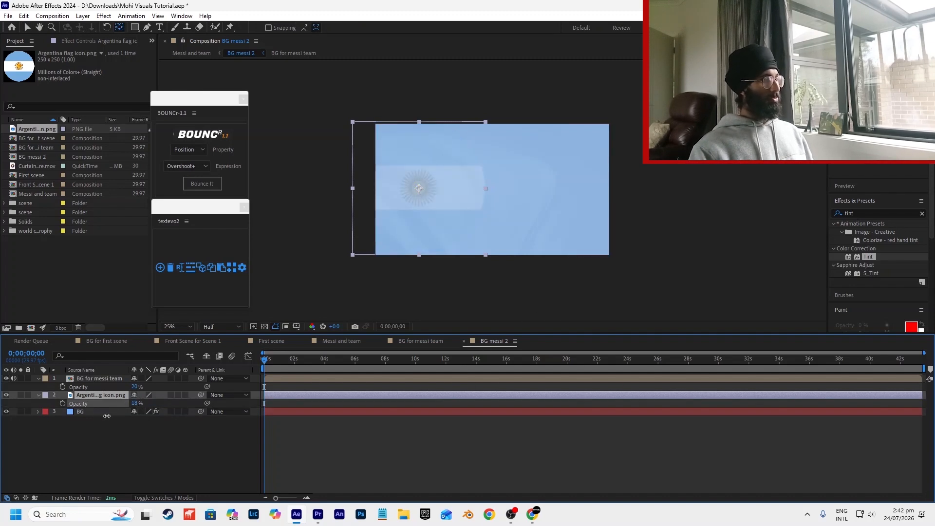
{"action": "type", "text": "5"}
{"action": "key", "text": "Return"}
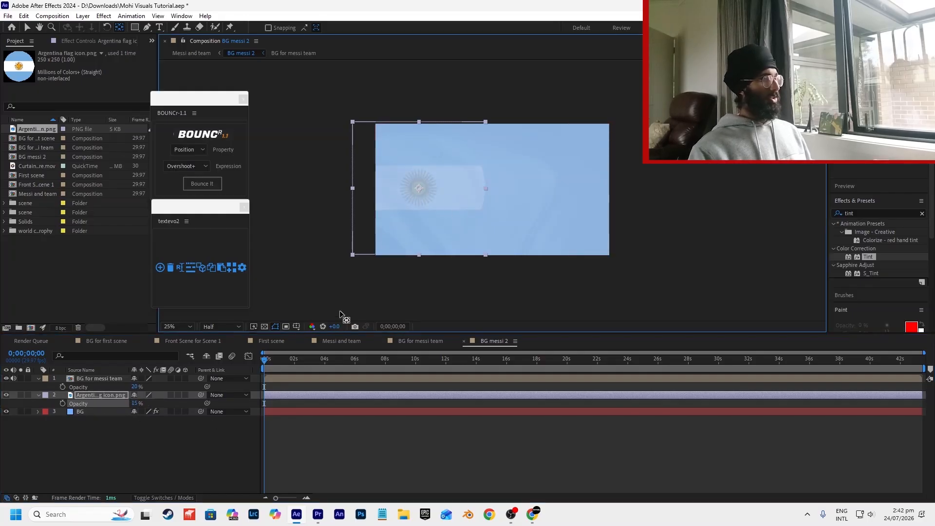
Scale the Argentina flag icon up to 813% and shift it slightly so it extends beyond the frame's left edge.
{"action": "left_click", "coordinate": [32, 31]}
{"action": "key", "text": "s"}
{"action": "left_click_drag", "start_coordinate": [141, 404], "coordinate": [464, 275]}
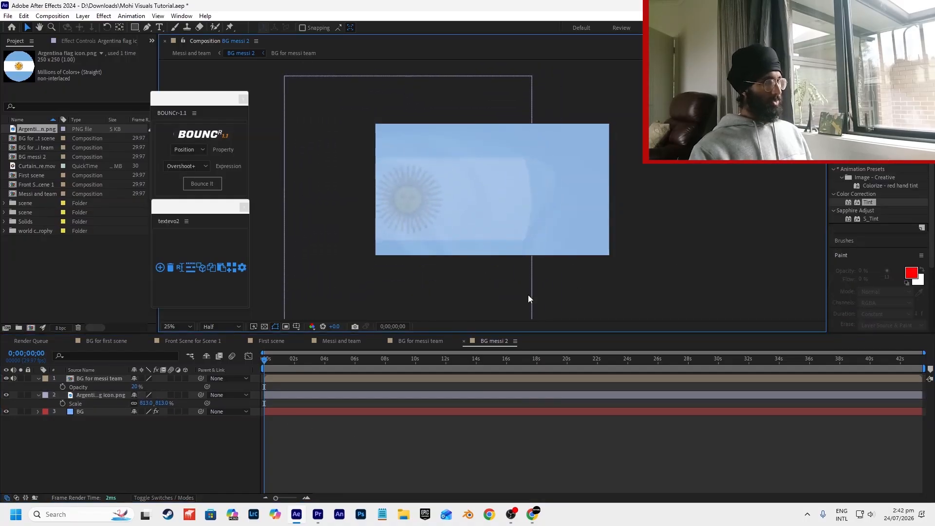
{"action": "left_click", "coordinate": [317, 515]}
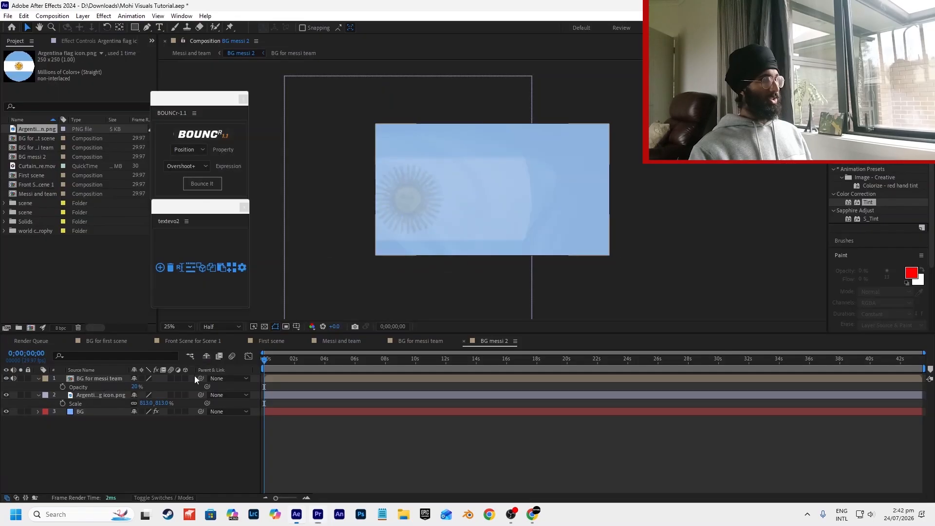
Reduce the Argentina flag icon's opacity further and return to the Messi and team composition.
{"action": "left_click", "coordinate": [98, 396]}
{"action": "left_click", "coordinate": [138, 404]}
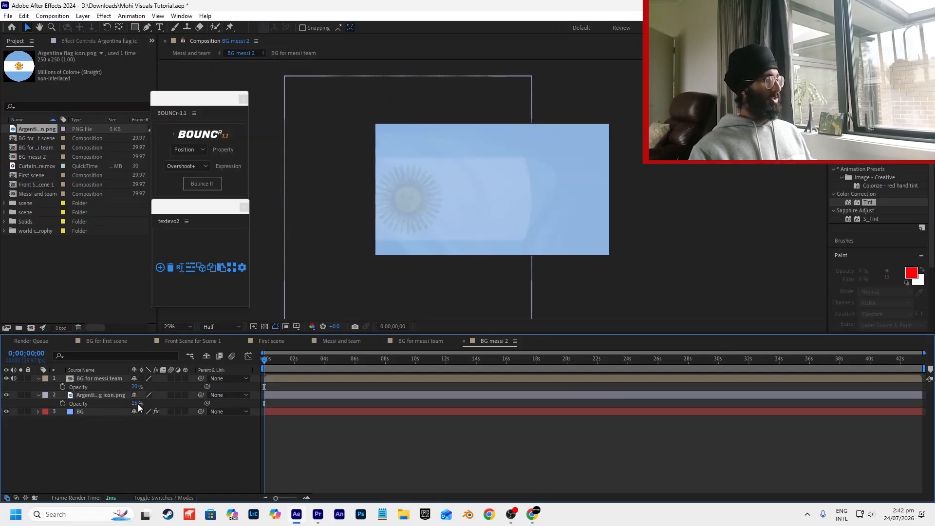
{"action": "type", "text": "1"}
{"action": "left_click", "coordinate": [341, 341]}
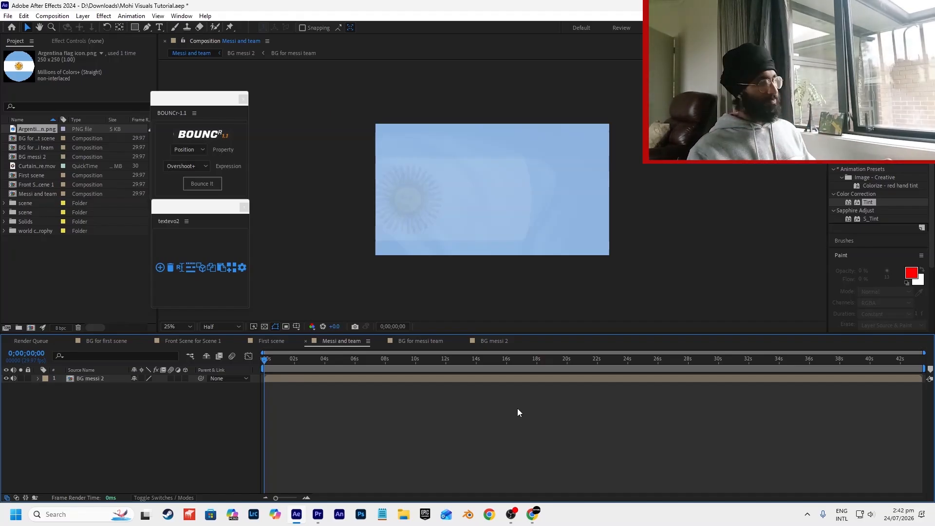
Switch to Premiere Pro and scrub the reference reel forward from 00:00:03:08 to study the Messi and team shot.
{"action": "left_click", "coordinate": [314, 517]}
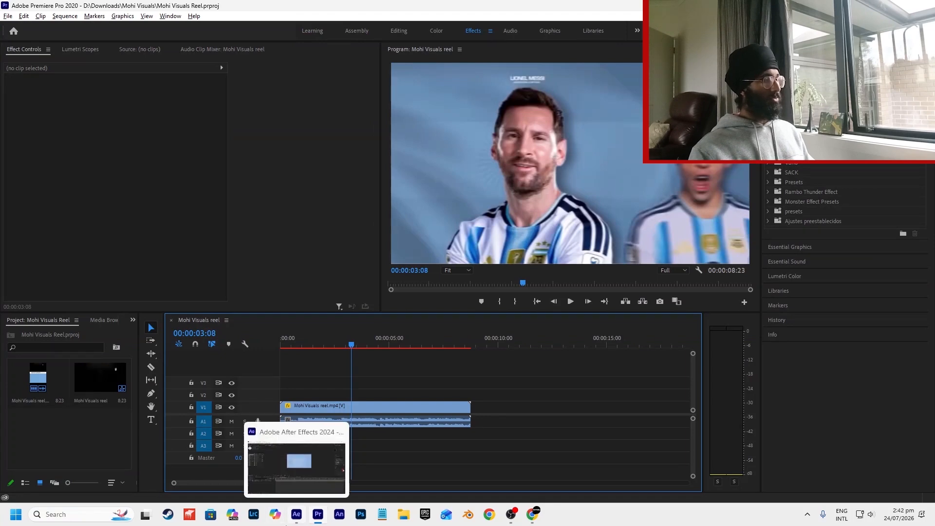
{"action": "left_click", "coordinate": [357, 345]}
{"action": "left_click_drag", "start_coordinate": [359, 346], "coordinate": [371, 346]}
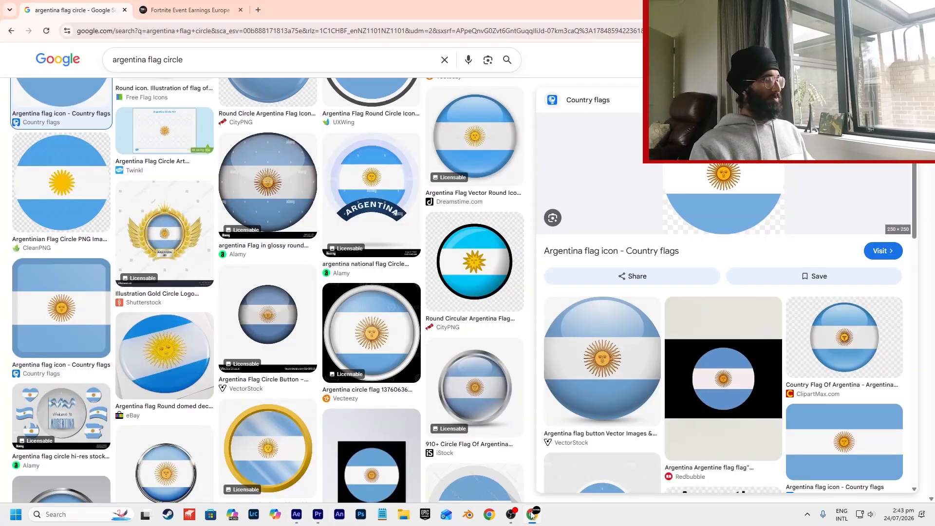
Search Google for "messi png" in a new Chrome tab.
{"action": "key", "text": "ctrl+t"}
{"action": "type", "text": "messi"}
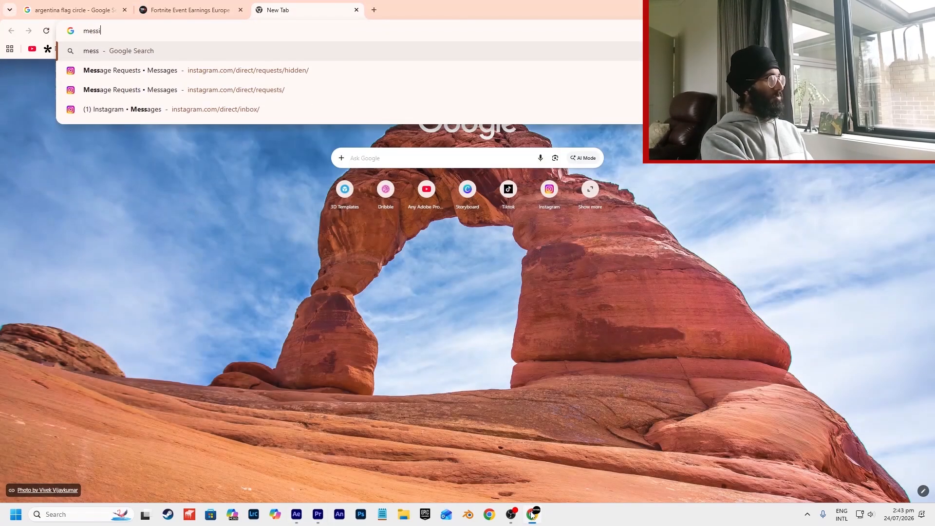
{"action": "type", "text": " png"}
{"action": "key", "text": "Return"}
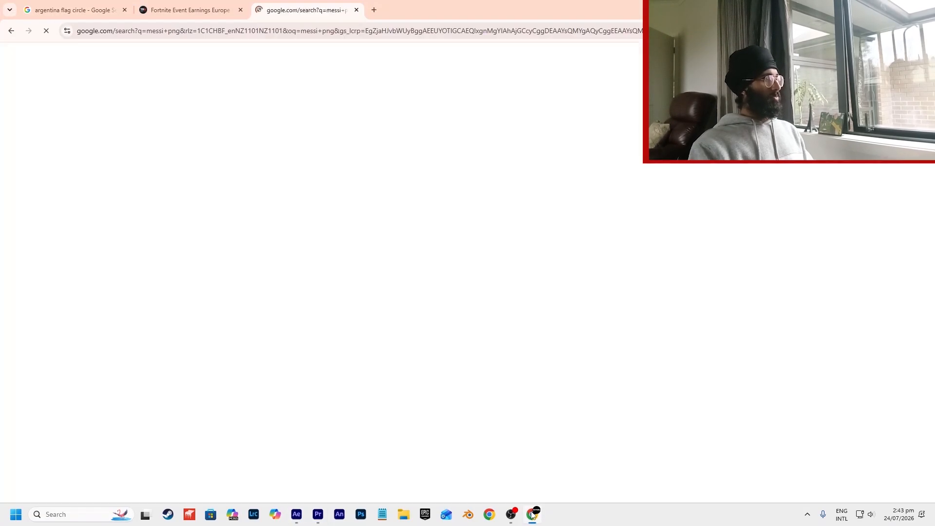
Search Google for "argentina squad pngs" in another new browser tab.
{"action": "key", "text": "ctrl+t"}
{"action": "type", "text": "argentina fs"}
{"action": "key", "text": "BackSpace"}
{"action": "key", "text": "BackSpace"}
{"action": "type", "text": "squad pngs"}
{"action": "key", "text": "Return"}
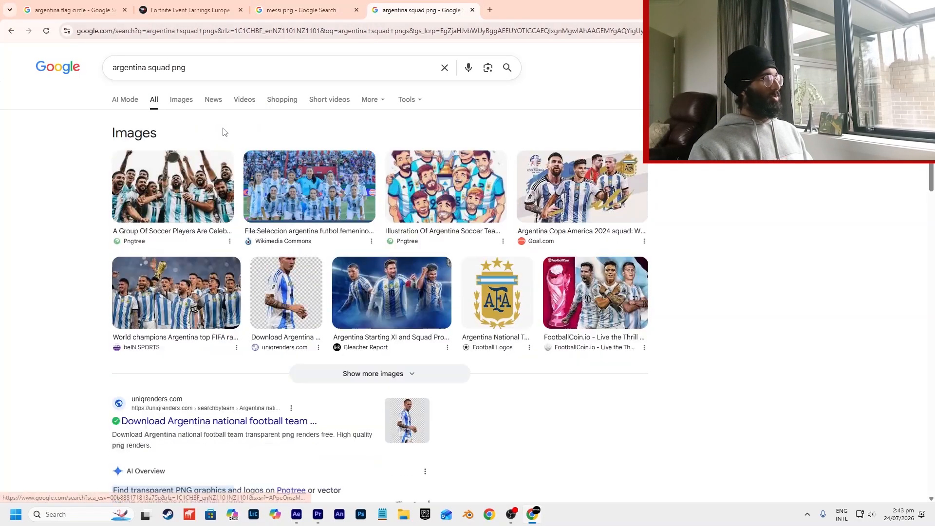
Open the uniqrenders and PNGWing results for the Argentina national football team in separate tabs.
{"action": "scroll", "coordinate": [224, 195], "scroll_direction": "down", "scroll_amount": 2}
{"action": "middle_click", "coordinate": [272, 324]}
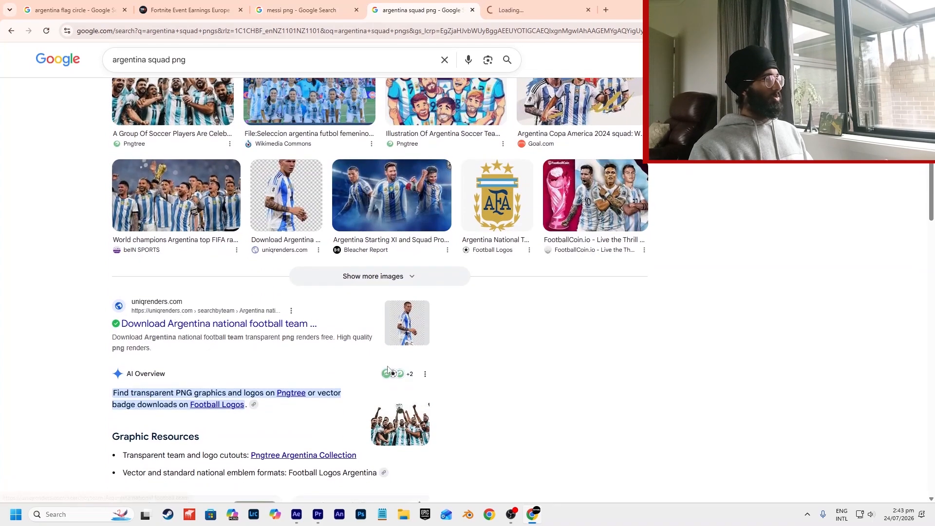
{"action": "scroll", "coordinate": [222, 390], "scroll_direction": "down", "scroll_amount": 7}
{"action": "scroll", "coordinate": [221, 391], "scroll_direction": "up", "scroll_amount": 3}
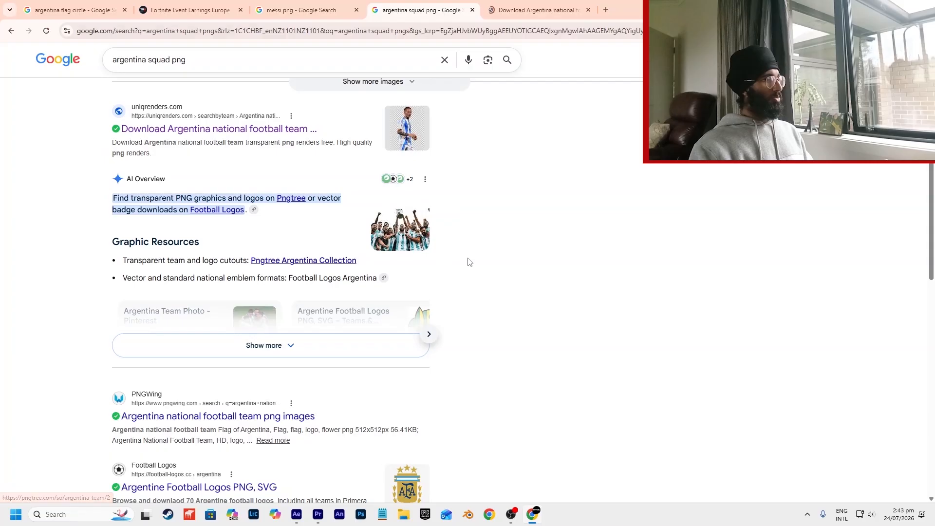
{"action": "key", "text": "ctrl+Tab"}
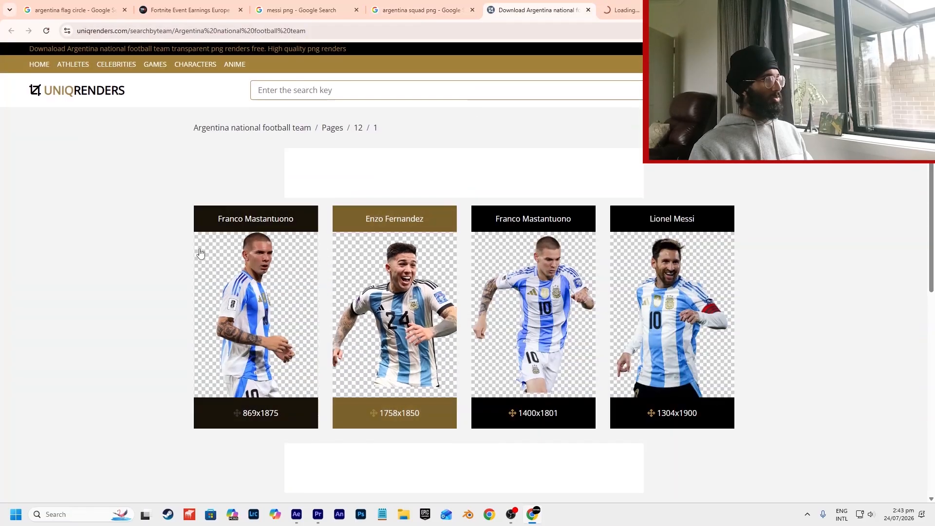
Look through the player images on uniqrenders and PNGWing, then close the PNGWing page.
{"action": "scroll", "coordinate": [200, 253], "scroll_direction": "down", "scroll_amount": 3}
{"action": "scroll", "coordinate": [199, 253], "scroll_direction": "up", "scroll_amount": 3}
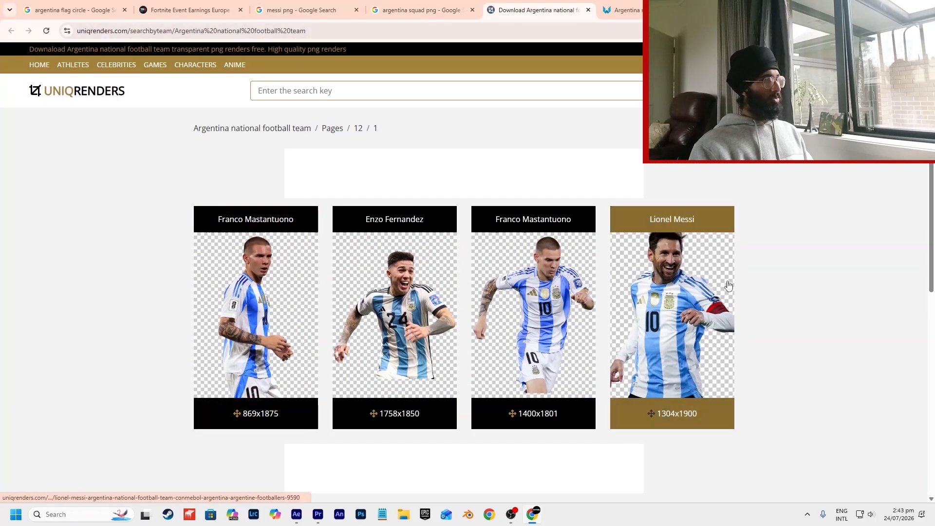
{"action": "key", "text": "ctrl+Tab"}
{"action": "scroll", "coordinate": [358, 256], "scroll_direction": "down", "scroll_amount": 15}
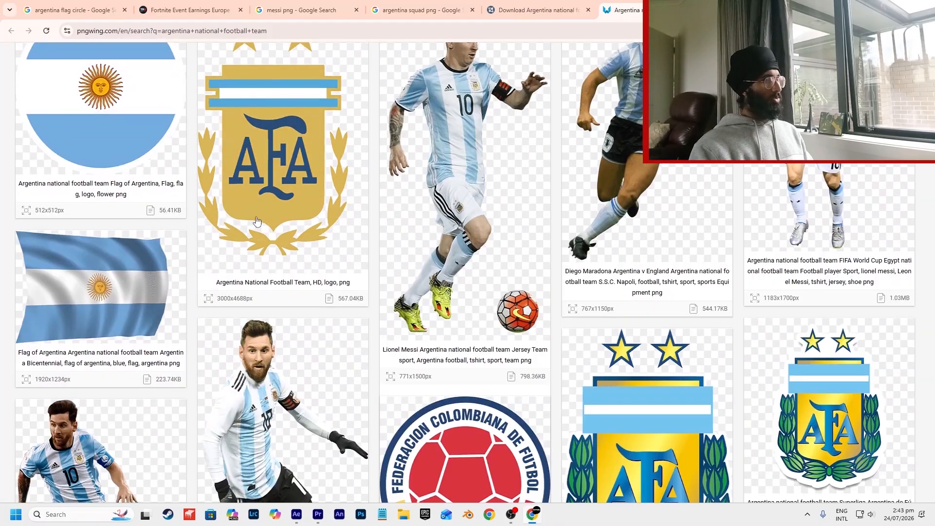
{"action": "scroll", "coordinate": [358, 256], "scroll_direction": "down", "scroll_amount": 5}
{"action": "key", "text": "ctrl+w"}
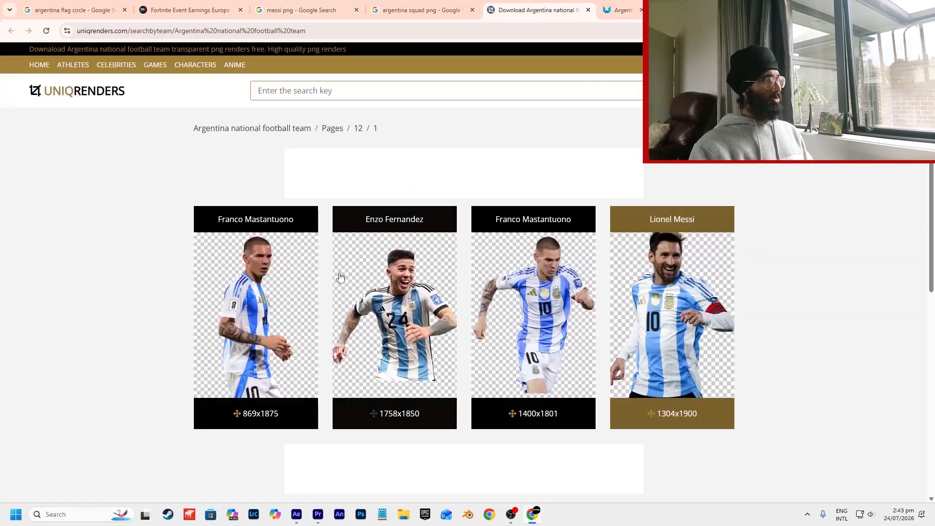
Open the transparent PNG download page for the 1304x1900 Lionel Messi render on uniqrenders.
{"action": "right_click", "coordinate": [664, 307]}
{"action": "key", "text": "Escape"}
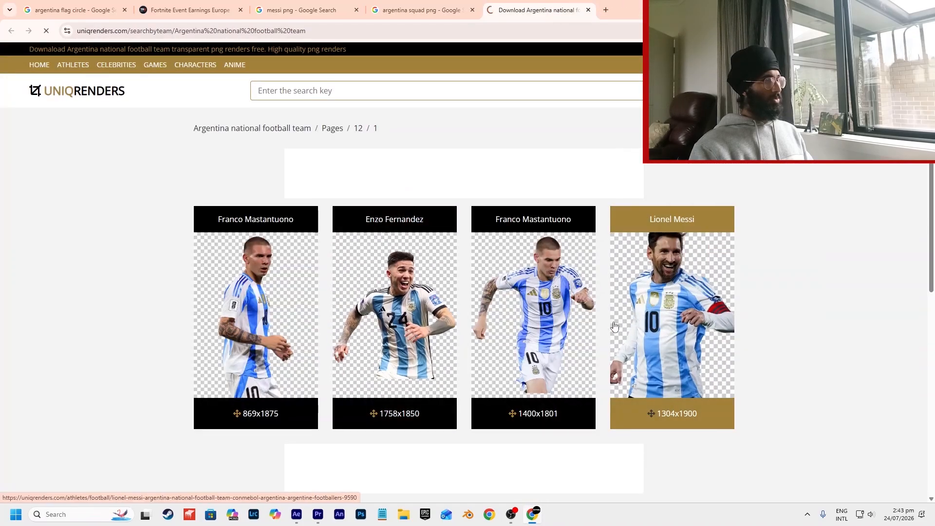
{"action": "left_click", "coordinate": [623, 325]}
{"action": "left_click", "coordinate": [402, 395]}
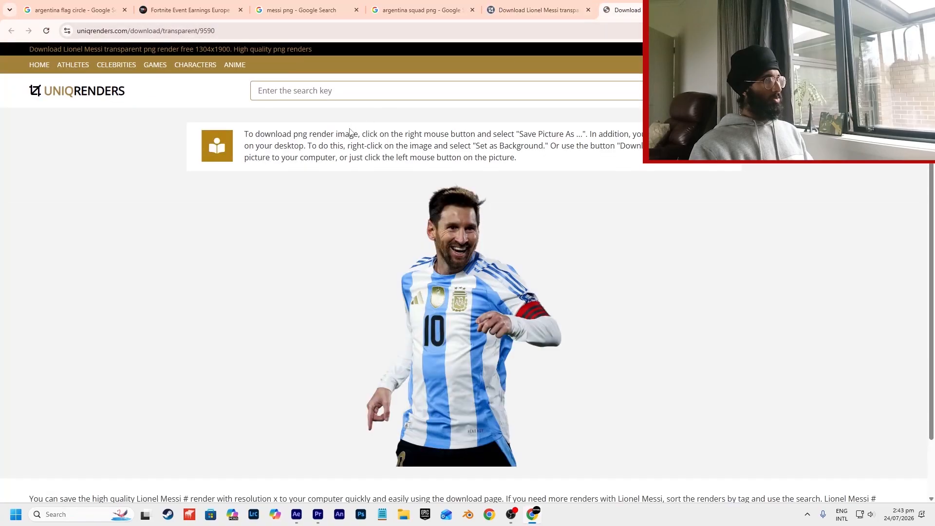
Save the Lionel Messi render to the Downloads folder as a PNG named Messi.
{"action": "right_click", "coordinate": [399, 287]}
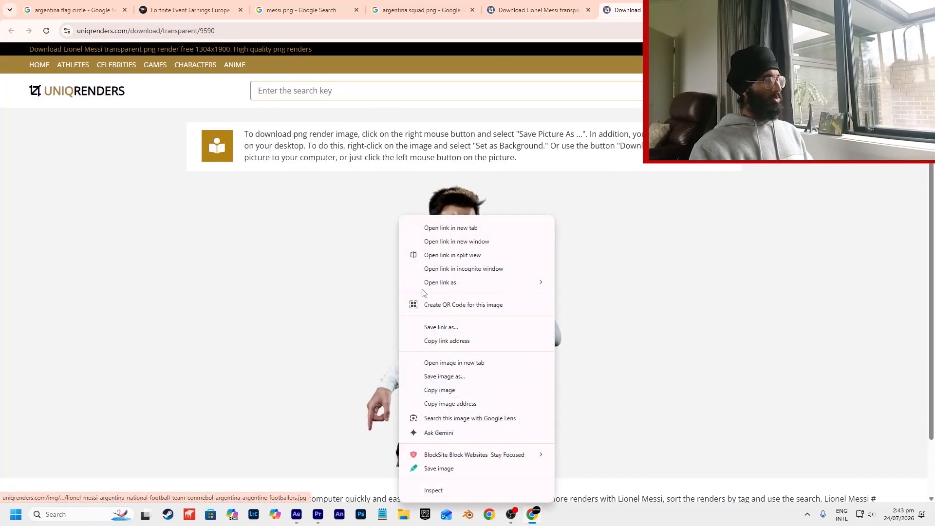
{"action": "left_click", "coordinate": [453, 372]}
{"action": "type", "text": "Messi"}
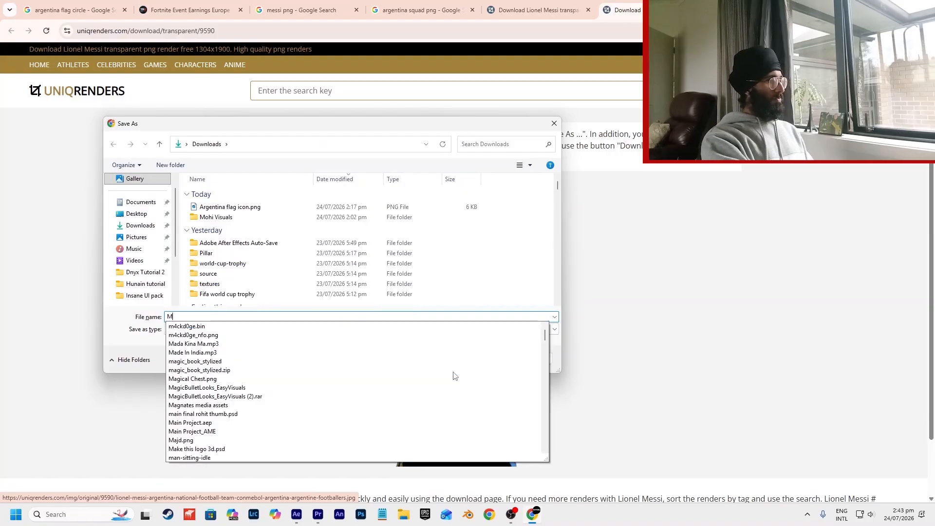
{"action": "key", "text": "Return"}
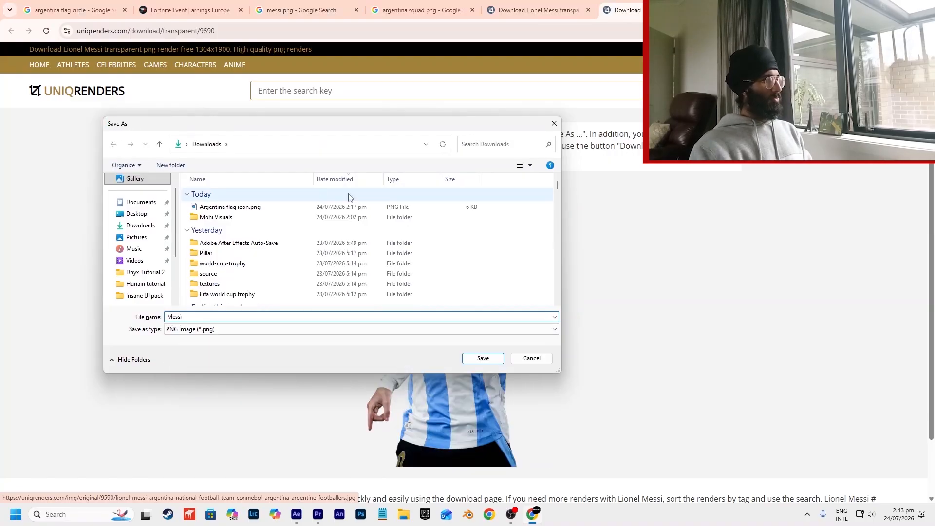
{"action": "key", "text": "Return"}
Go back to the Argentina team renders and open the transparent PNG download page for the 1758x1850 Enzo Fernandez render.
{"action": "key", "text": "alt+Left"}
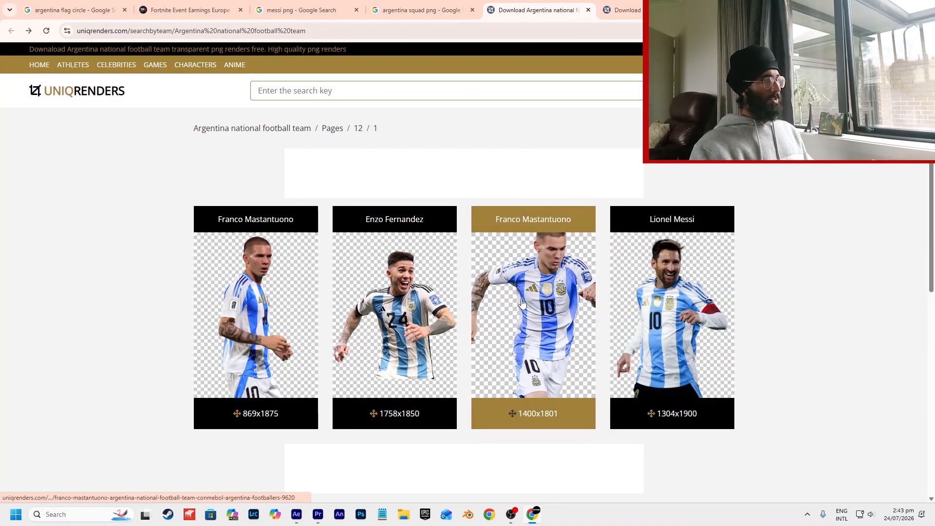
{"action": "left_click", "coordinate": [378, 287]}
{"action": "right_click", "coordinate": [286, 313]}
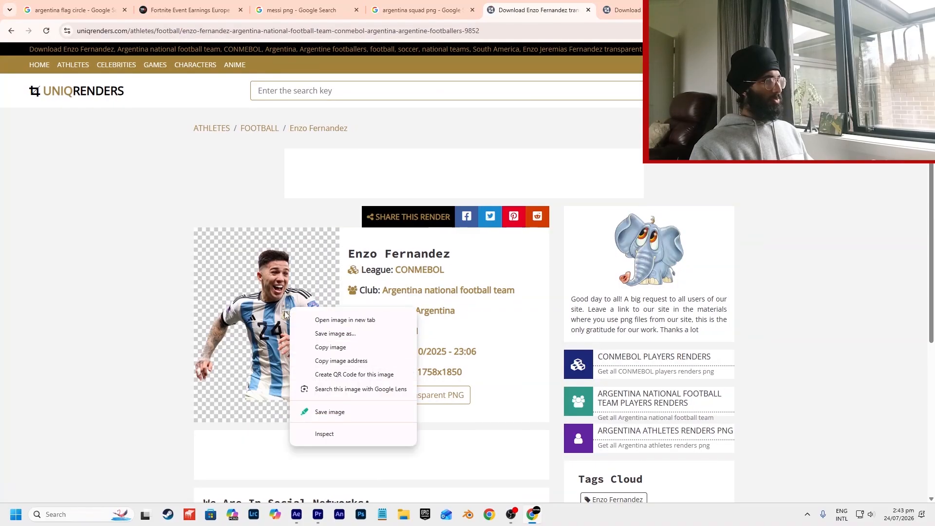
{"action": "left_click", "coordinate": [269, 306]}
{"action": "left_click", "coordinate": [368, 396]}
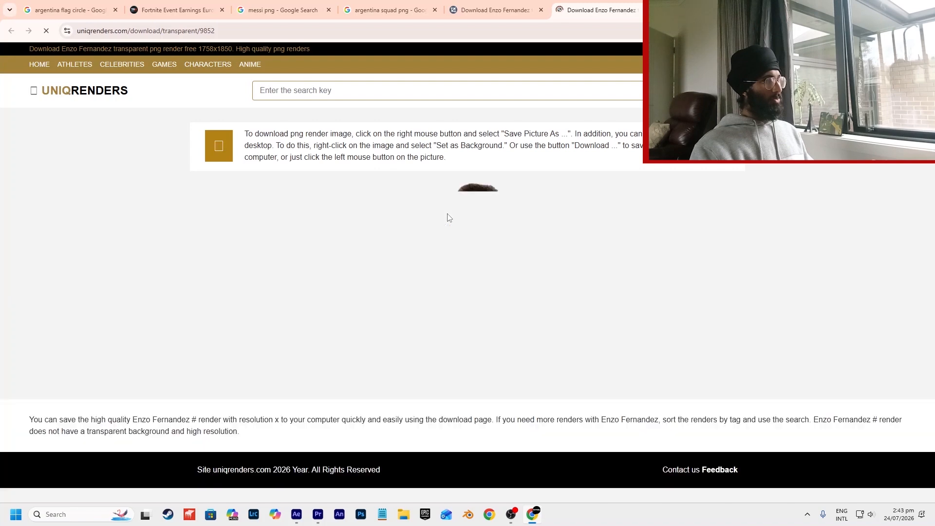
{"action": "right_click", "coordinate": [432, 297]}
{"action": "left_click", "coordinate": [492, 170]}
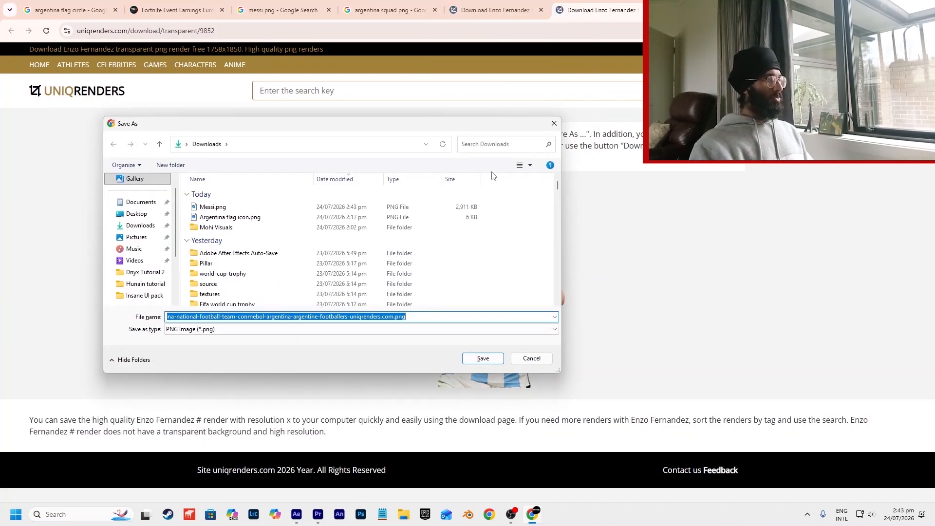
{"action": "left_click", "coordinate": [531, 358]}
Save the Enzo Fernandez render to the Downloads folder as a PNG named Enzo and return to the Argentina team renders.
{"action": "right_click", "coordinate": [493, 317]}
{"action": "left_click", "coordinate": [528, 184]}
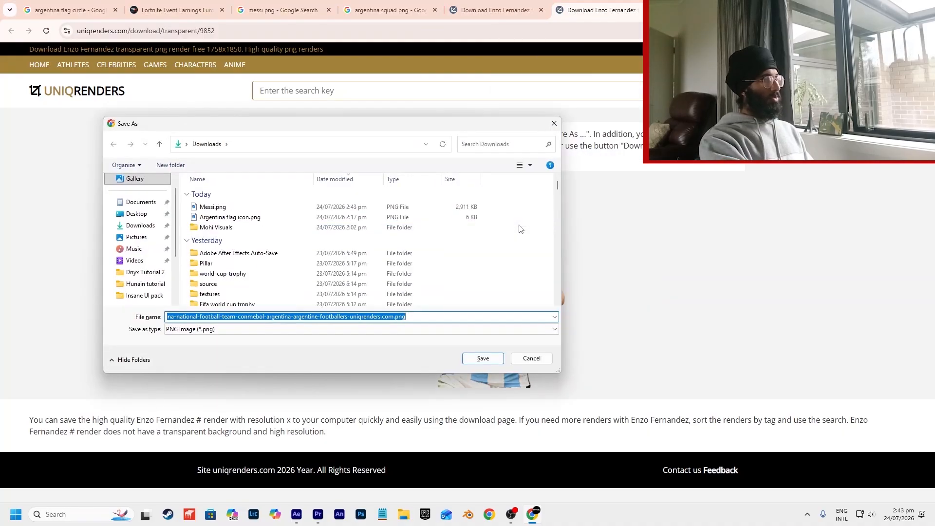
{"action": "type", "text": "E"}
{"action": "left_click_drag", "start_coordinate": [447, 122], "coordinate": [425, 97]}
{"action": "type", "text": "nzo"}
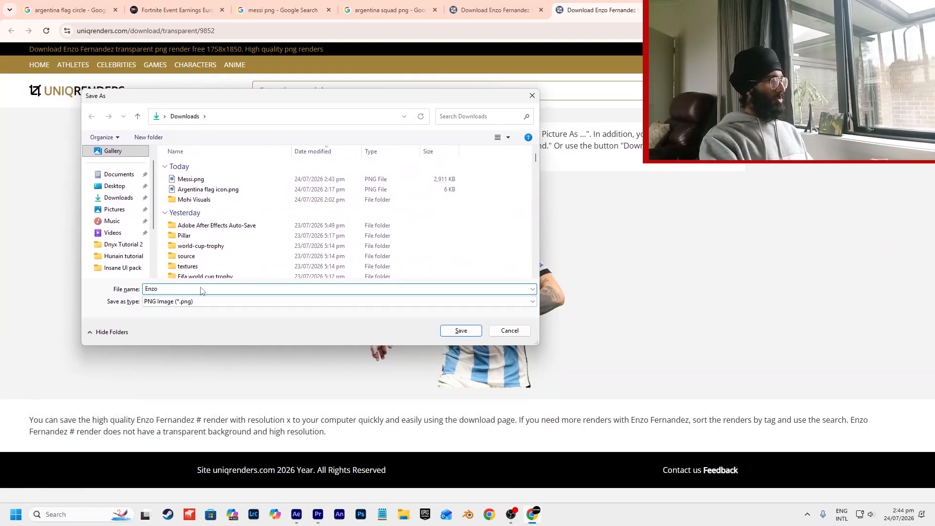
{"action": "key", "text": "Return"}
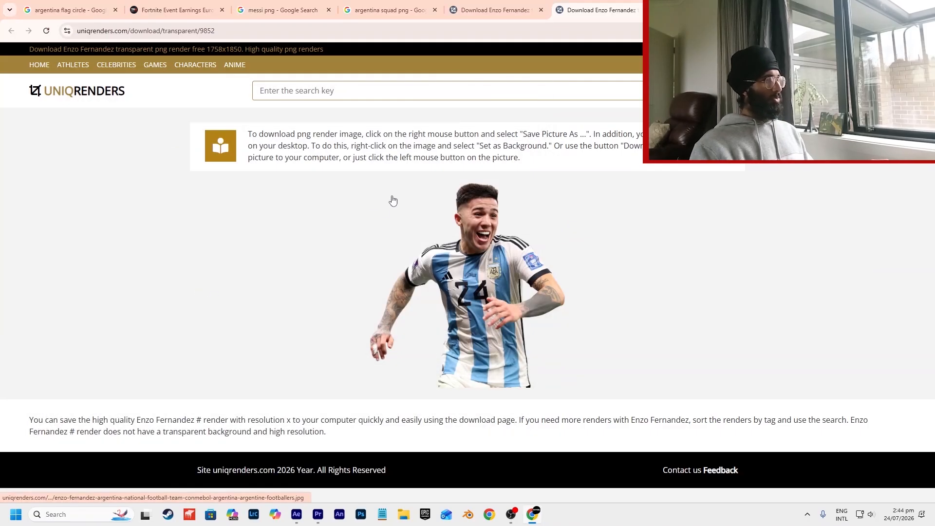
{"action": "left_click", "coordinate": [525, 6]}
{"action": "key", "text": "alt+Left"}
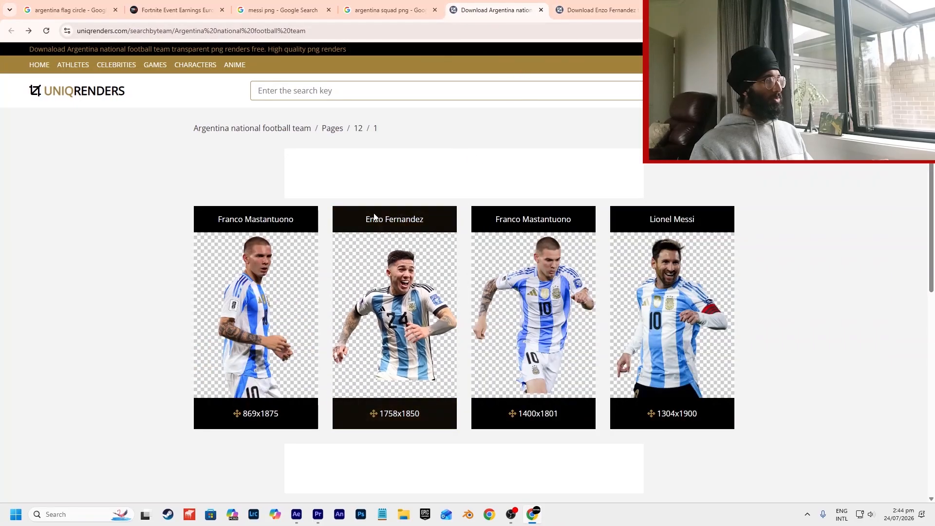
Look through the first page of Argentina national football team renders and go to page 2.
{"action": "scroll", "coordinate": [341, 292], "scroll_direction": "down", "scroll_amount": 5}
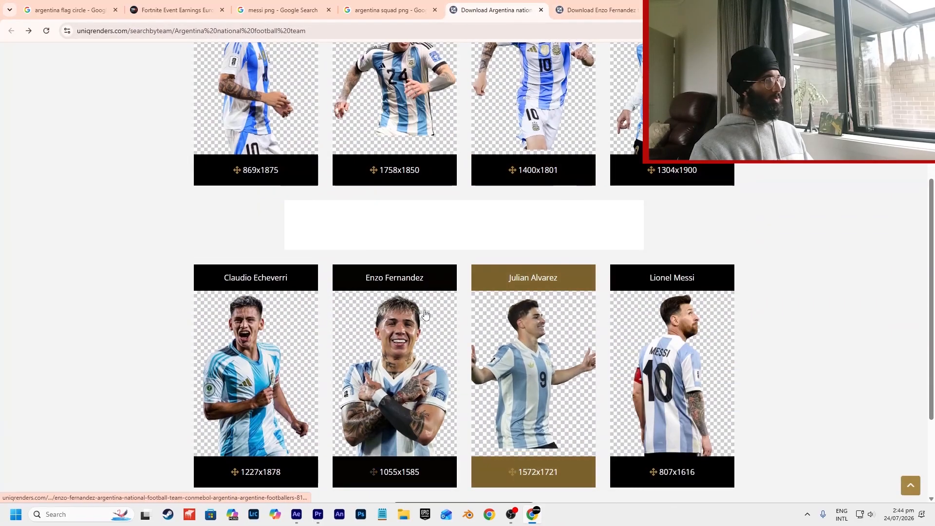
{"action": "key", "text": "alt+Left"}
{"action": "scroll", "coordinate": [409, 292], "scroll_direction": "down", "scroll_amount": 3}
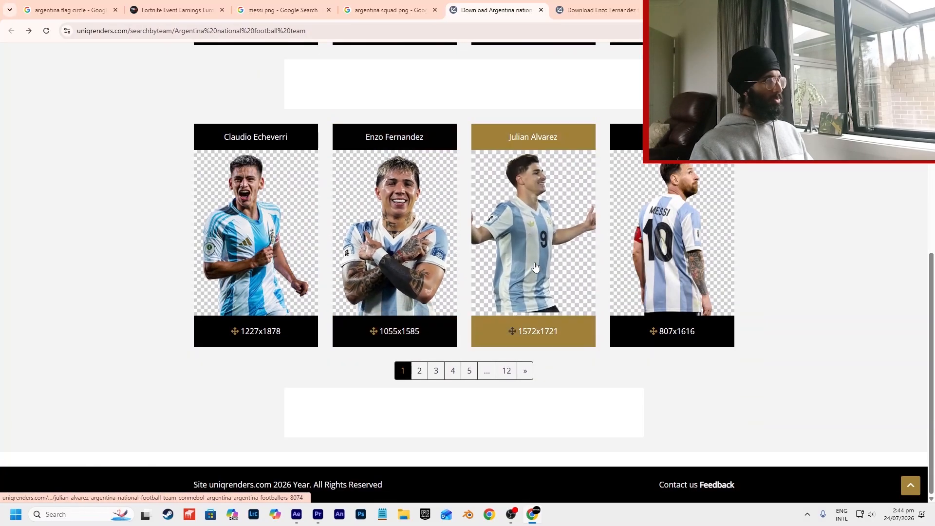
{"action": "left_click", "coordinate": [507, 370]}
{"action": "key", "text": "alt+Left"}
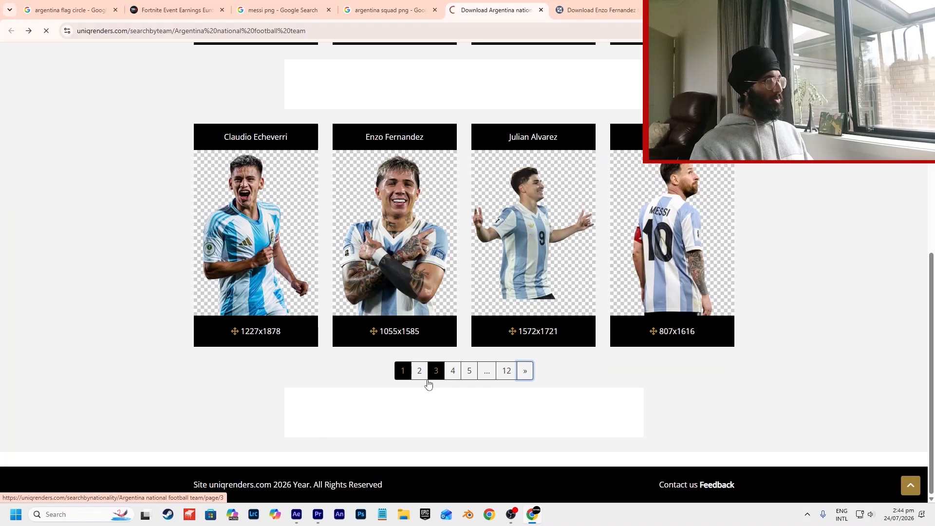
{"action": "left_click", "coordinate": [421, 374]}
{"action": "left_click", "coordinate": [338, 257]}
{"action": "key", "text": "alt+Left"}
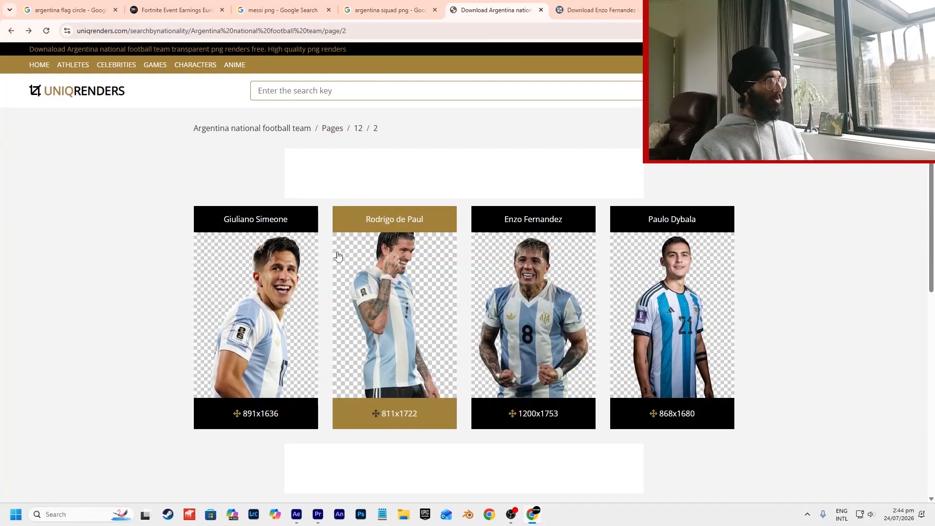
{"action": "key", "text": "alt+Left"}
{"action": "left_click", "coordinate": [420, 370]}
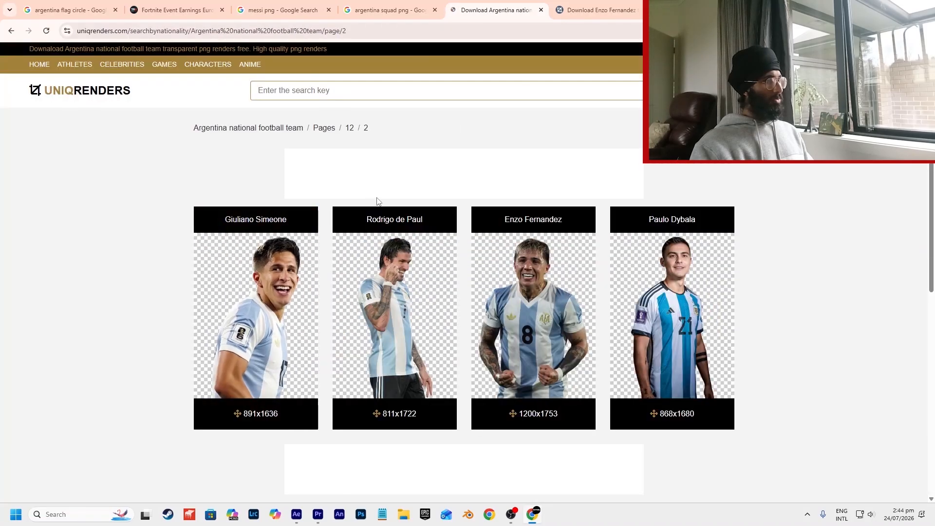
Open the transparent PNG download page for the 804x1777 Lautaro Martinez render on page 2.
{"action": "scroll", "coordinate": [582, 278], "scroll_direction": "down", "scroll_amount": 5}
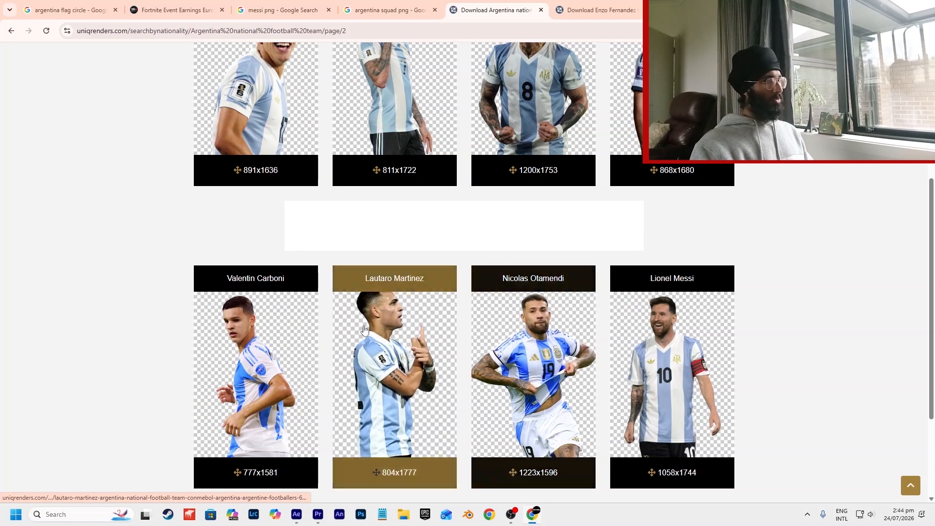
{"action": "left_click", "coordinate": [450, 335]}
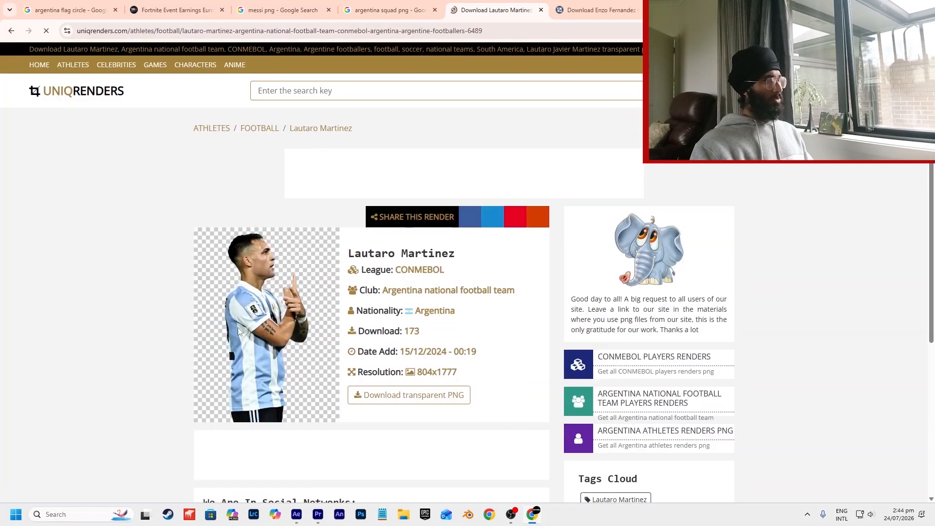
{"action": "right_click", "coordinate": [238, 331]}
{"action": "left_click", "coordinate": [257, 305]}
{"action": "left_click", "coordinate": [408, 392]}
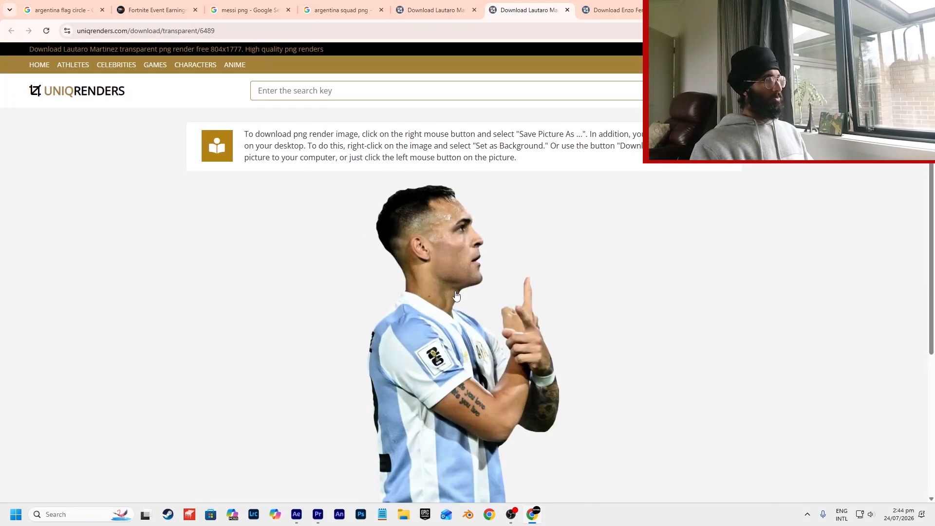
Save the Lautaro Martinez render to the Downloads folder as a PNG named Martinez.
{"action": "right_click", "coordinate": [445, 306]}
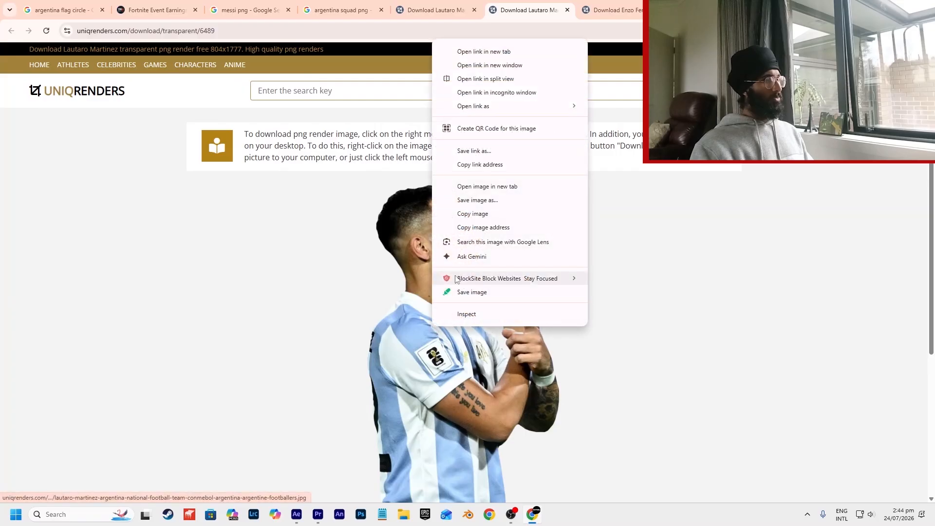
{"action": "left_click", "coordinate": [479, 200]}
{"action": "type", "text": "Martinez"}
{"action": "key", "text": "Return"}
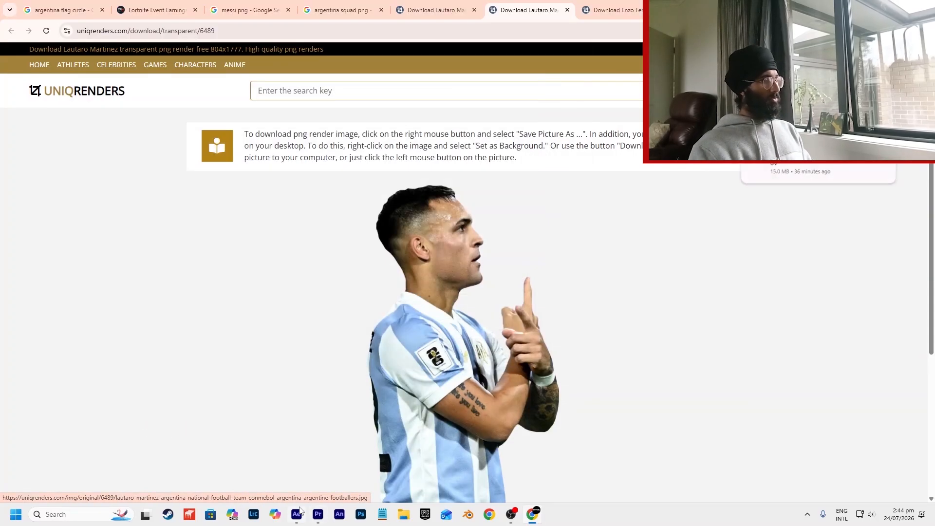
Check the player lineup in the Premiere Pro reference reel and return to page 2 of the Argentina renders in Chrome.
{"action": "left_click", "coordinate": [298, 513]}
{"action": "left_click", "coordinate": [317, 518]}
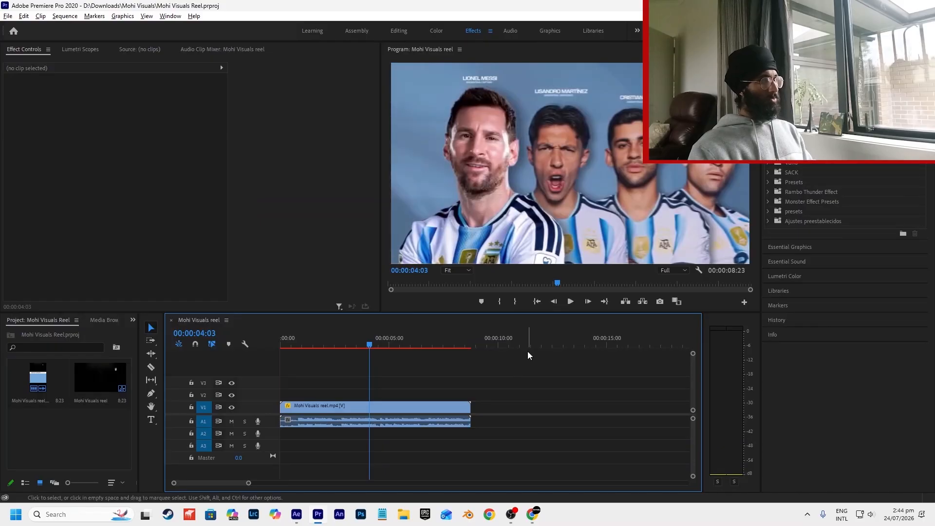
{"action": "key", "text": "alt+Tab"}
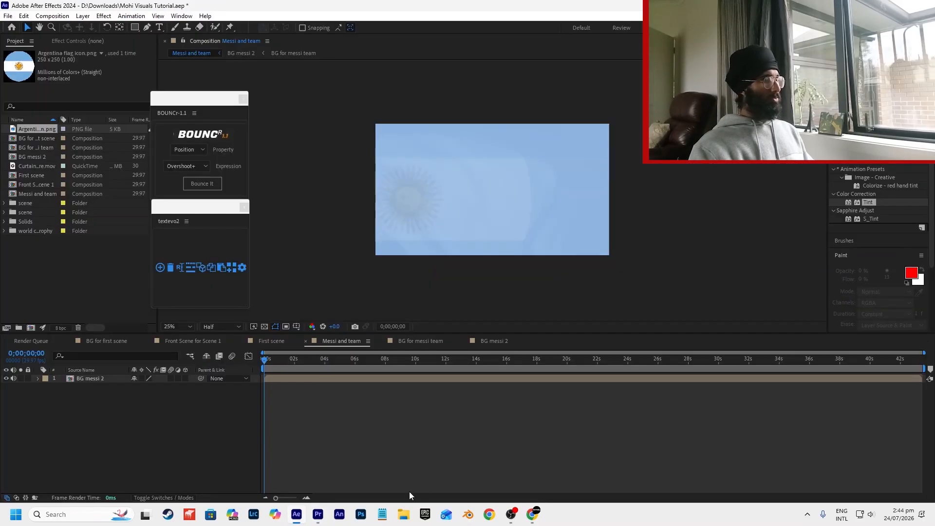
{"action": "left_click", "coordinate": [536, 513]}
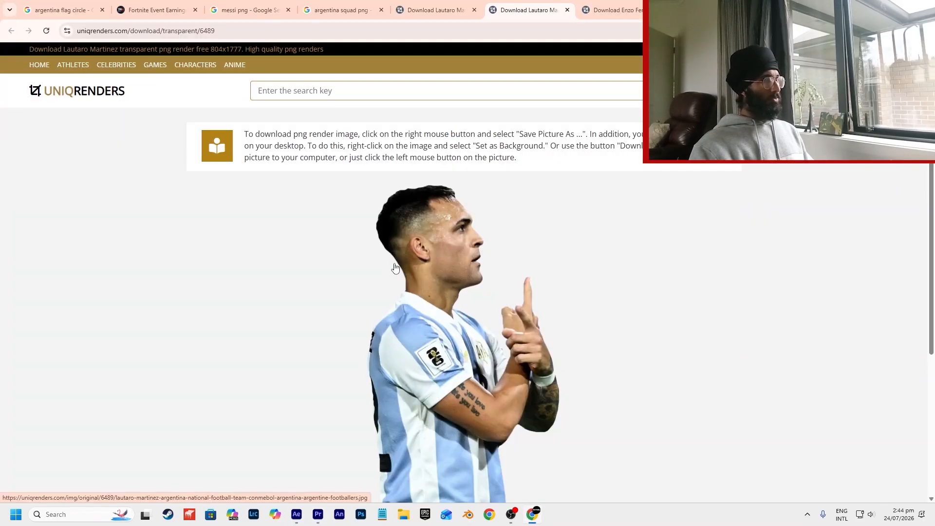
{"action": "left_click", "coordinate": [430, 18]}
{"action": "key", "text": "alt+Left"}
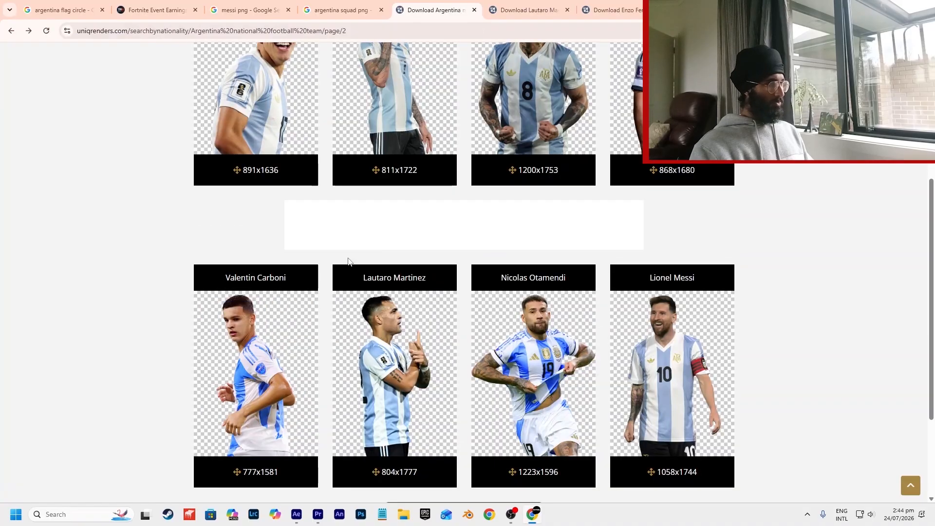
Look through all the player renders on page 2 and go on to page 3.
{"action": "scroll", "coordinate": [524, 257], "scroll_direction": "down", "scroll_amount": 3}
{"action": "scroll", "coordinate": [580, 327], "scroll_direction": "up", "scroll_amount": 8}
{"action": "scroll", "coordinate": [560, 341], "scroll_direction": "down", "scroll_amount": 8}
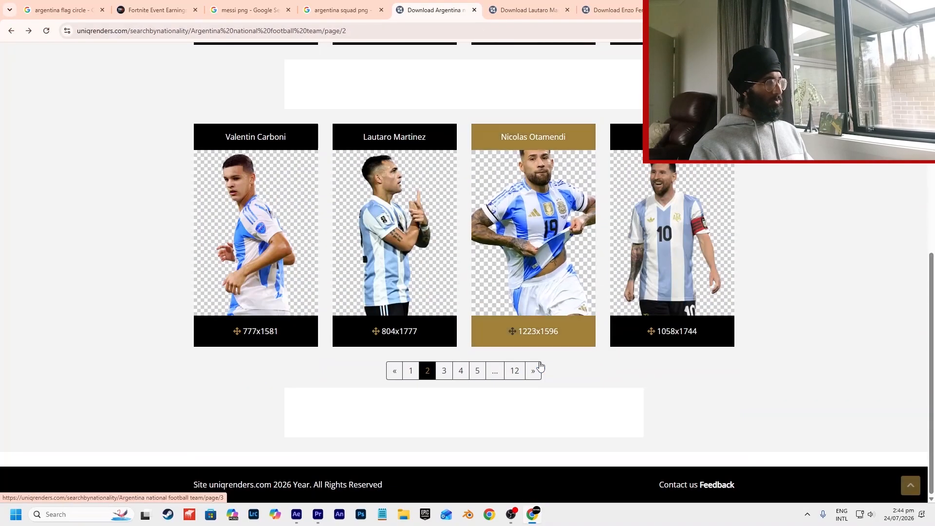
{"action": "scroll", "coordinate": [614, 287], "scroll_direction": "up", "scroll_amount": 5}
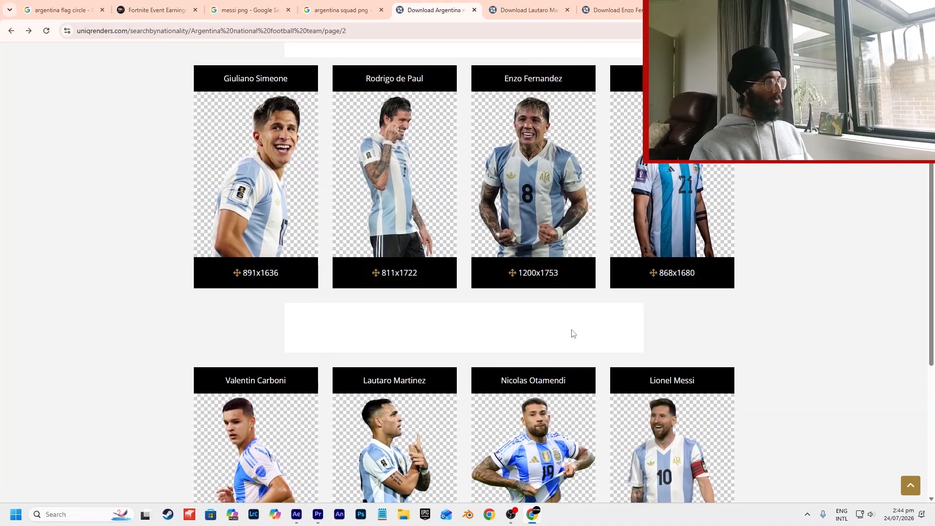
{"action": "scroll", "coordinate": [469, 340], "scroll_direction": "down", "scroll_amount": 3}
{"action": "scroll", "coordinate": [469, 340], "scroll_direction": "down", "scroll_amount": 1}
{"action": "left_click", "coordinate": [440, 369]}
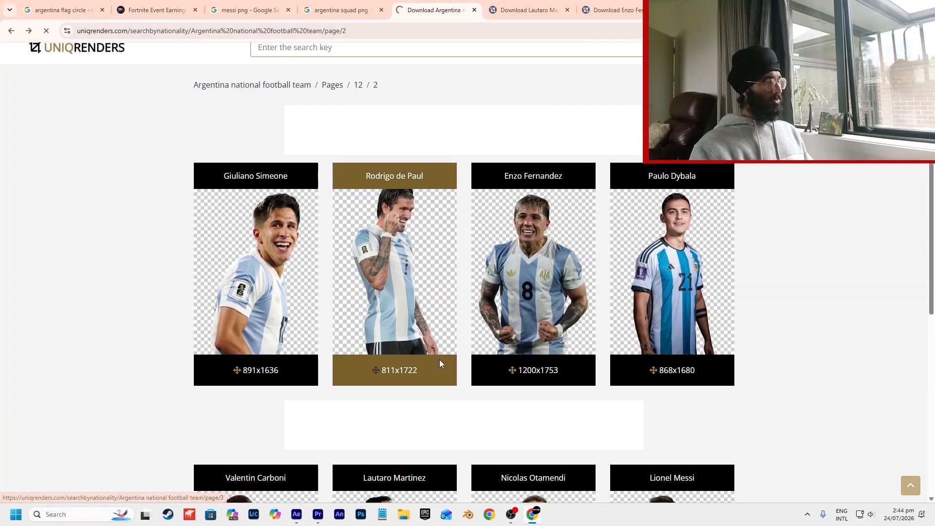
Look through the player renders on pages 3 and 4 and go on to page 5.
{"action": "scroll", "coordinate": [292, 341], "scroll_direction": "down", "scroll_amount": 5}
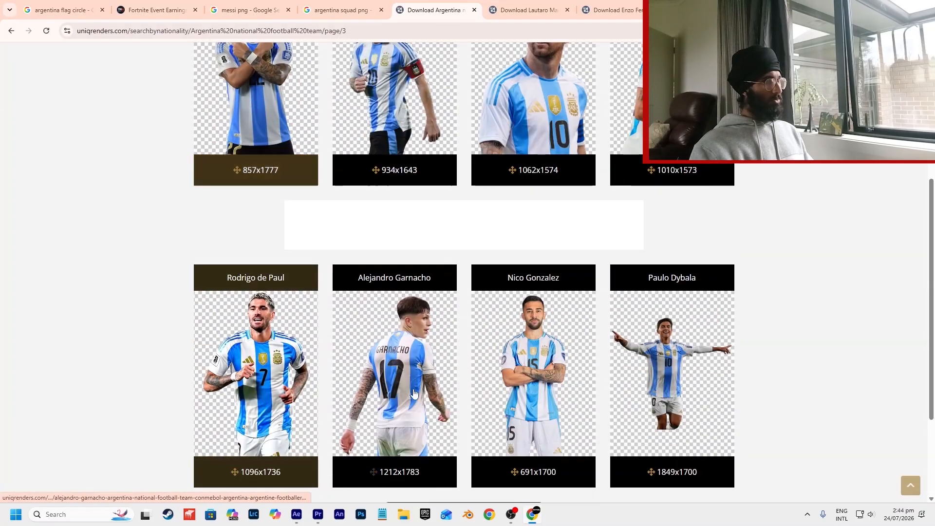
{"action": "scroll", "coordinate": [165, 268], "scroll_direction": "down", "scroll_amount": 3}
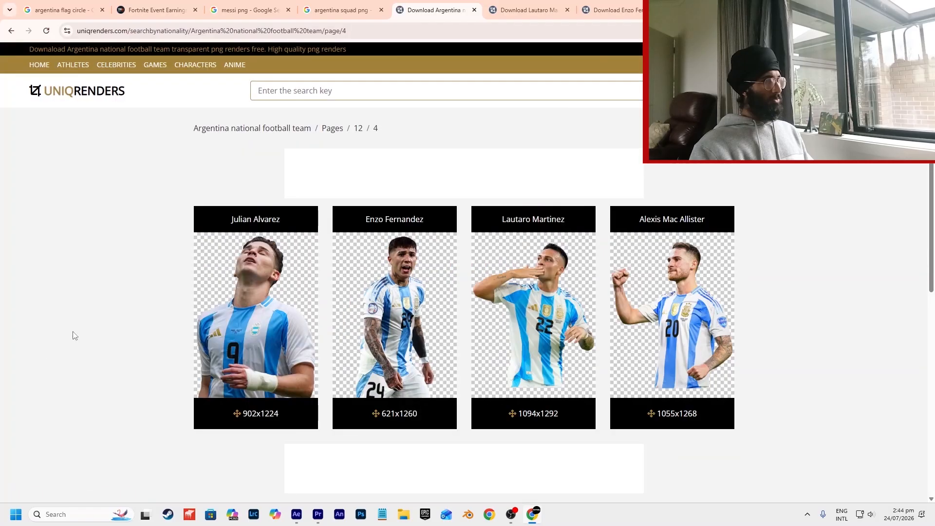
{"action": "scroll", "coordinate": [92, 331], "scroll_direction": "down", "scroll_amount": 6}
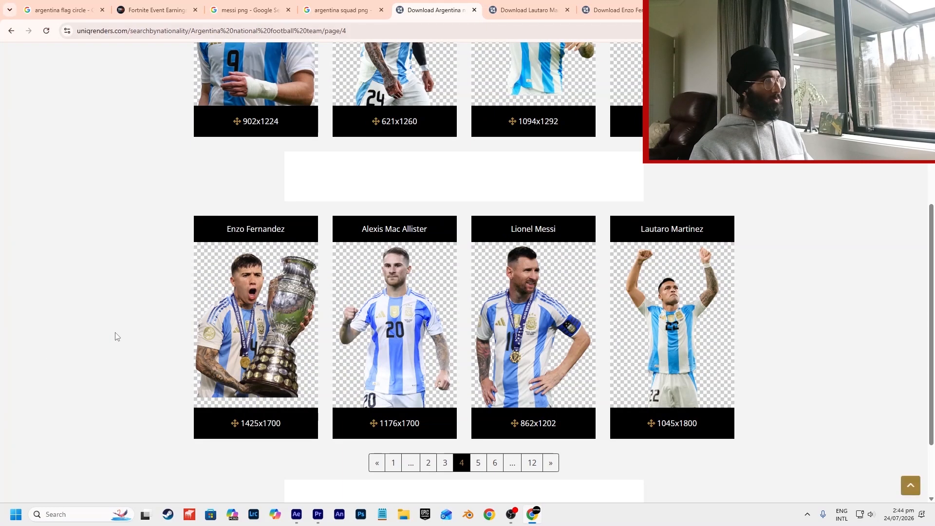
{"action": "scroll", "coordinate": [438, 311], "scroll_direction": "up", "scroll_amount": 4}
{"action": "scroll", "coordinate": [584, 293], "scroll_direction": "down", "scroll_amount": 6}
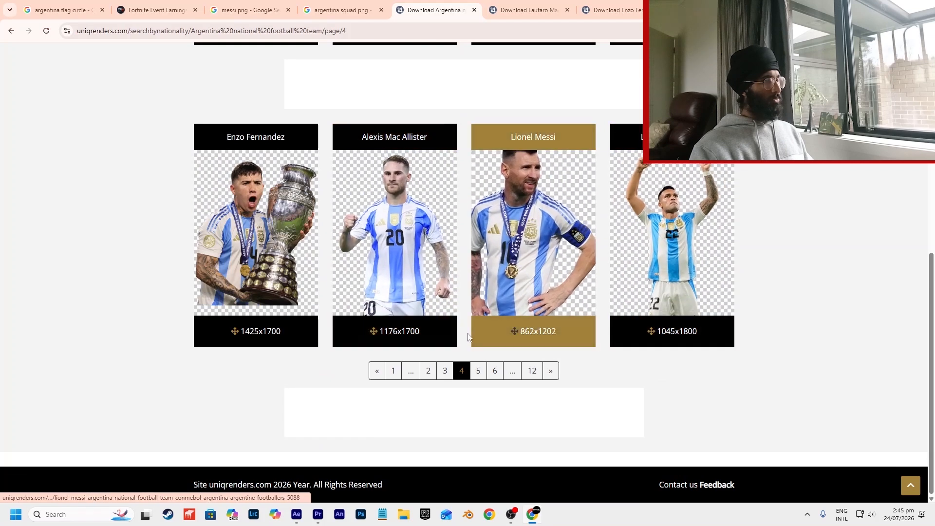
{"action": "left_click", "coordinate": [480, 373]}
{"action": "scroll", "coordinate": [263, 341], "scroll_direction": "down", "scroll_amount": 1}
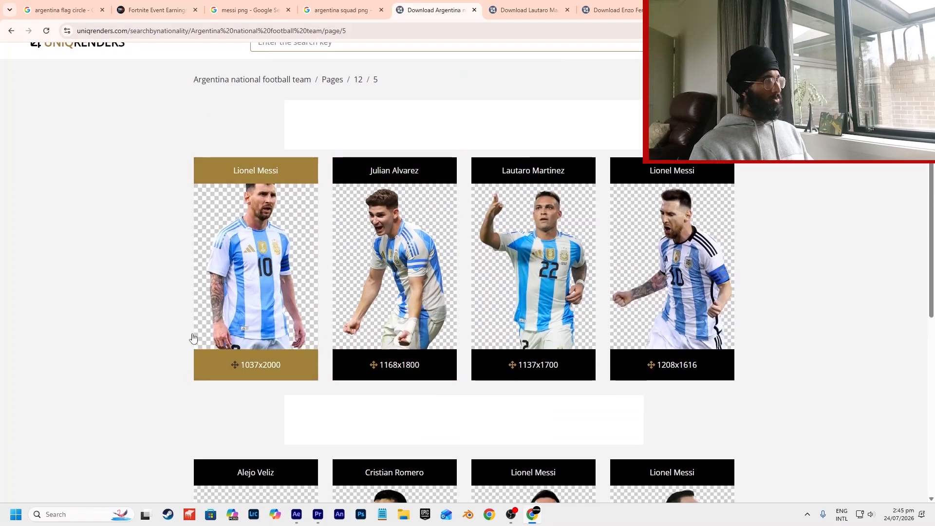
Open the transparent PNG download page for the 819x1956 Cristian Romero render on page 5.
{"action": "middle_click", "coordinate": [136, 332]}
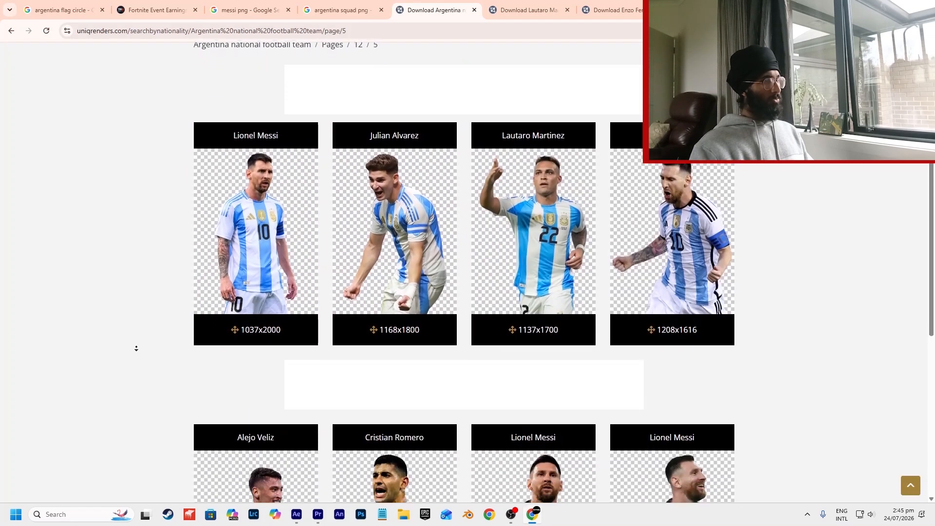
{"action": "middle_click", "coordinate": [280, 377]}
{"action": "left_click", "coordinate": [371, 385]}
{"action": "left_click", "coordinate": [387, 394]}
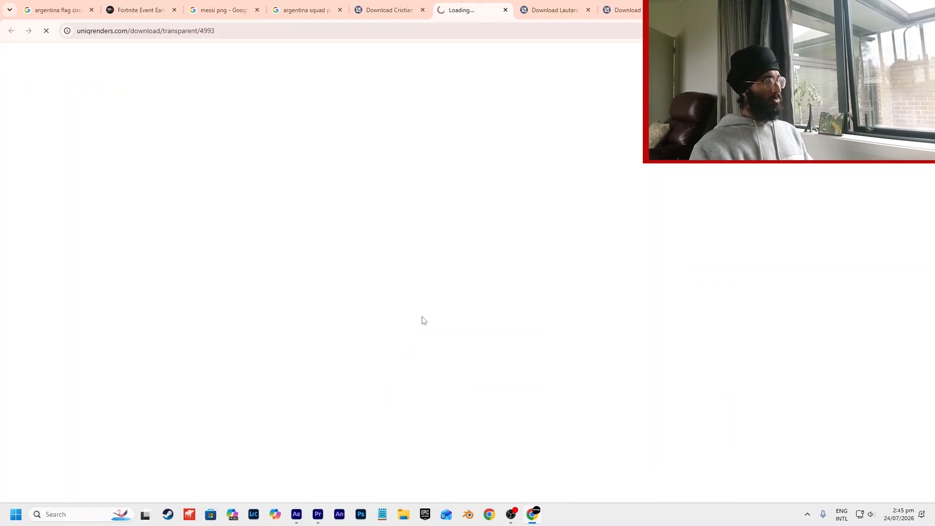
Save the Cristian Romero render to the Downloads folder as a PNG named Romero and close its download page.
{"action": "right_click", "coordinate": [459, 360]}
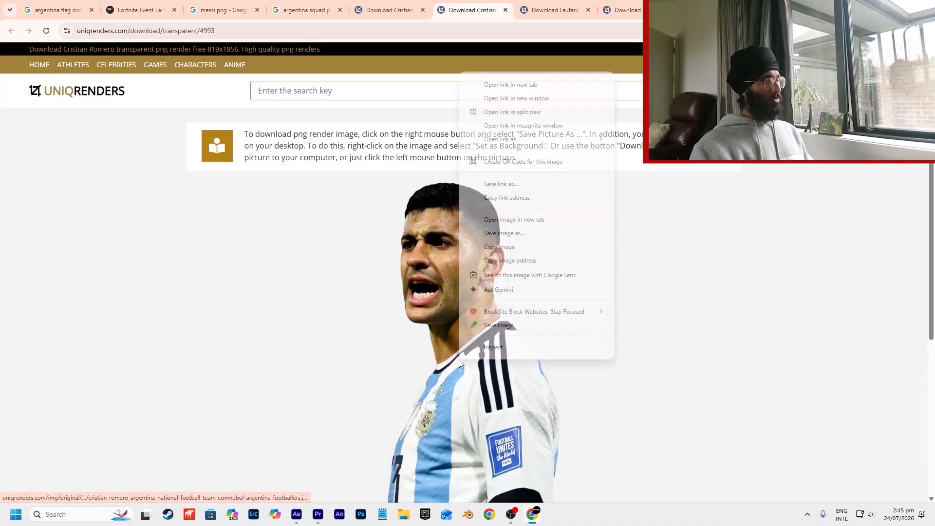
{"action": "left_click", "coordinate": [504, 232]}
{"action": "type", "text": "Romer"}
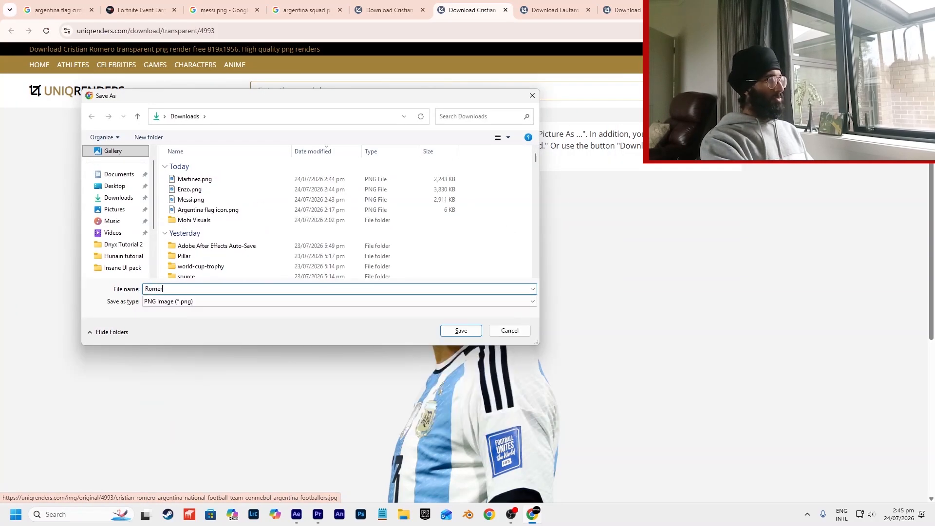
{"action": "key", "text": "Return"}
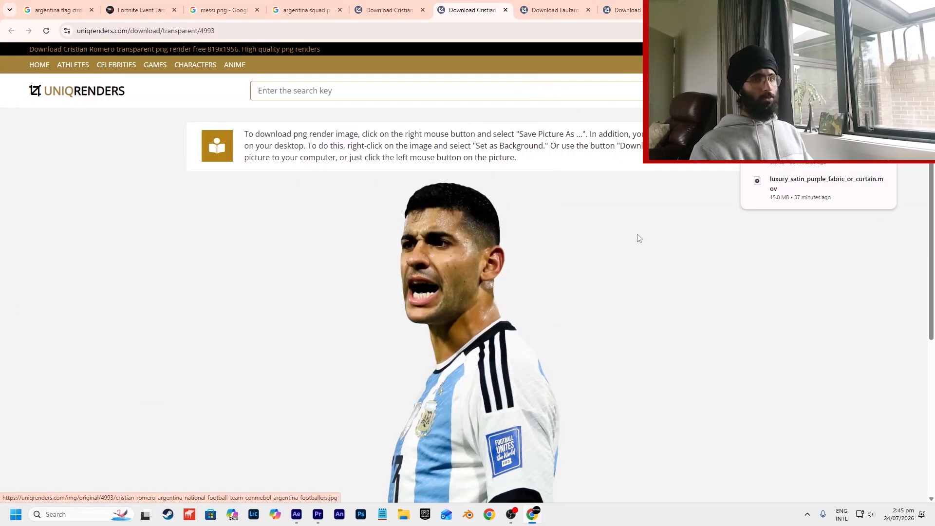
{"action": "key", "text": "ctrl+w"}
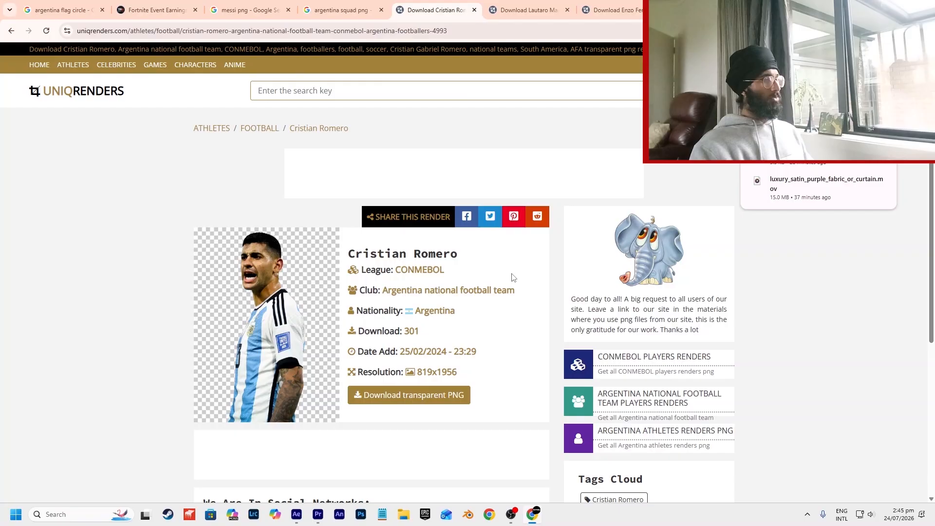
Compare the Messi and team composition in After Effects with the player lineup in the Premiere Pro reference reel.
{"action": "key", "text": "alt+Tab"}
{"action": "left_click", "coordinate": [347, 409]}
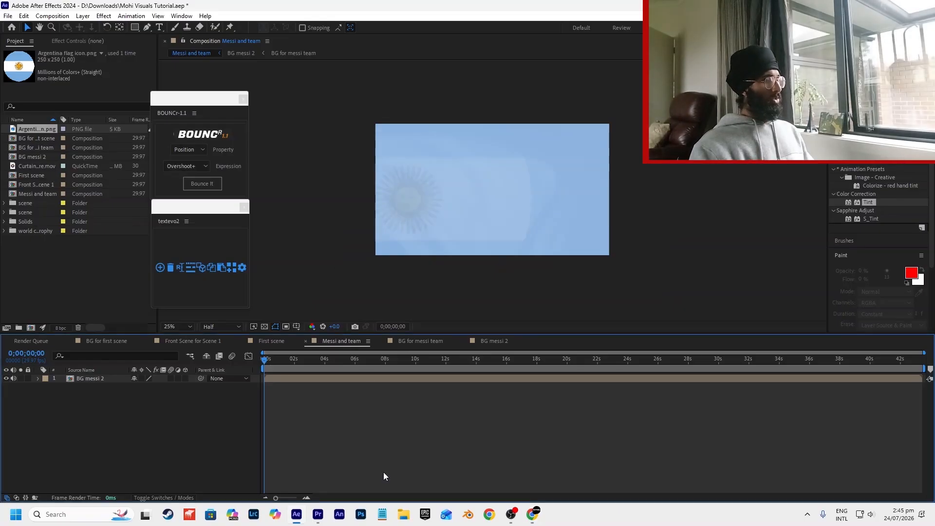
{"action": "left_click", "coordinate": [318, 515]}
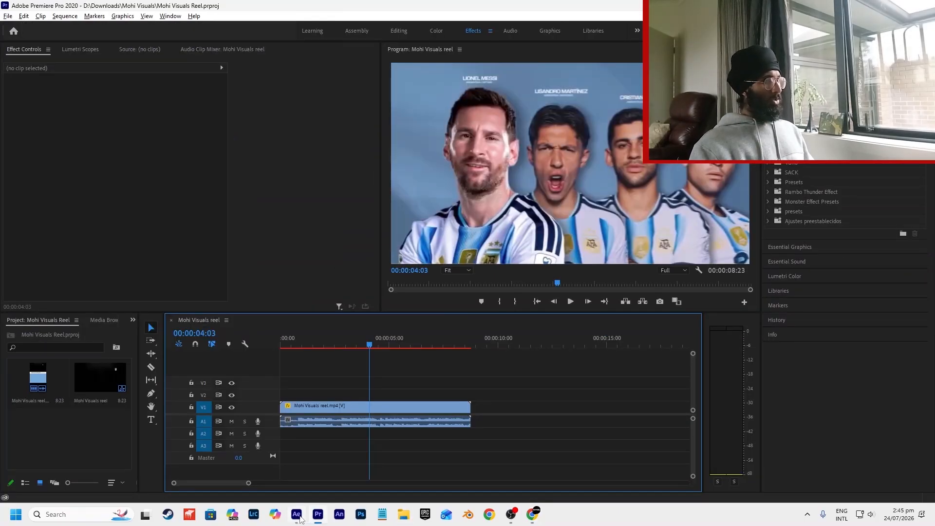
{"action": "mouse_move", "coordinate": [300, 519]}
{"action": "left_click", "coordinate": [300, 518]}
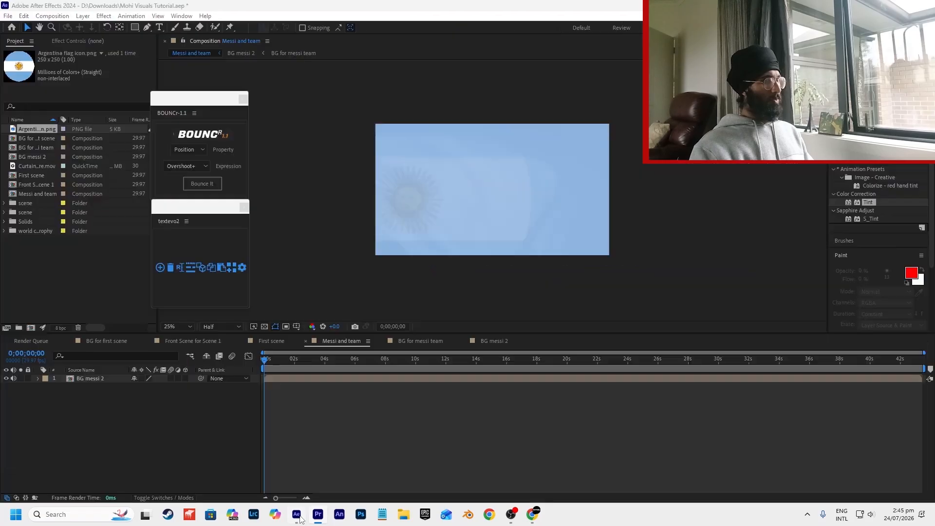
Add Messi.png, Romero.png, Martinez.png and Enzo.png from Downloads to the Messi and team composition above BG messi 2, and hide all four layers.
{"action": "left_click", "coordinate": [402, 514]}
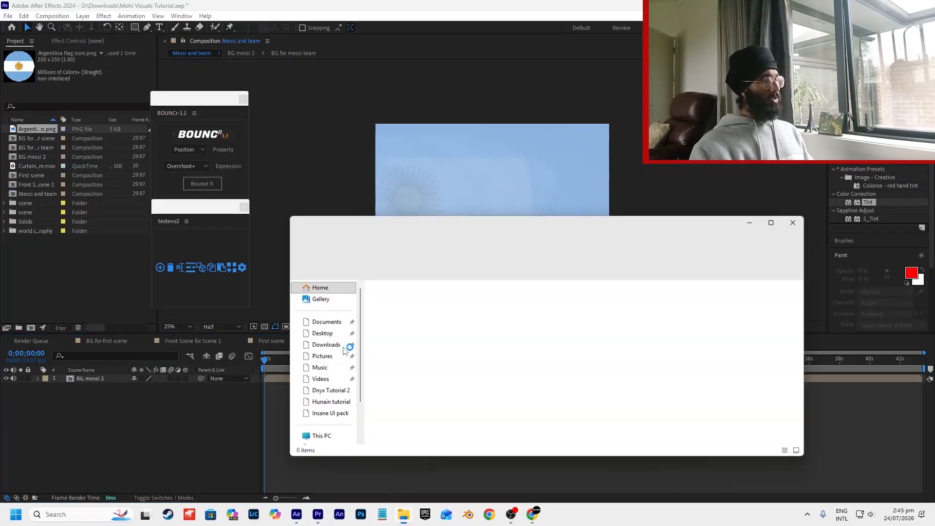
{"action": "left_click", "coordinate": [321, 345]}
{"action": "left_click", "coordinate": [404, 314]}
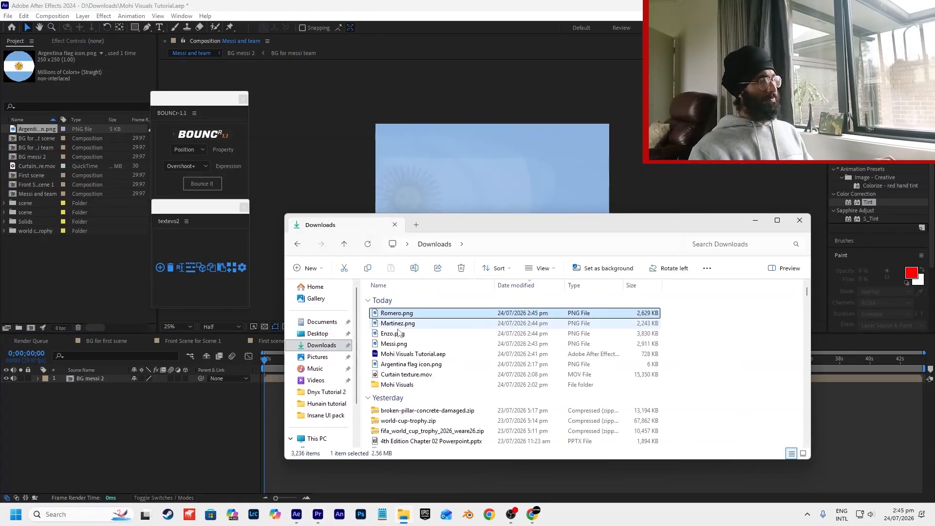
{"action": "left_click", "coordinate": [393, 344], "text": "shift"}
{"action": "left_click_drag", "start_coordinate": [393, 343], "coordinate": [173, 398]}
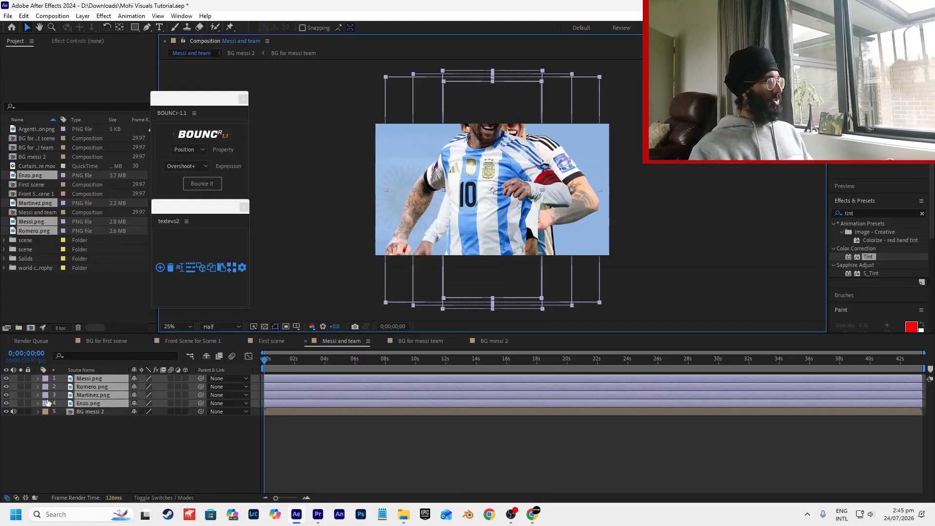
{"action": "left_click_drag", "start_coordinate": [6, 378], "coordinate": [6, 403]}
{"action": "left_click", "coordinate": [111, 435]}
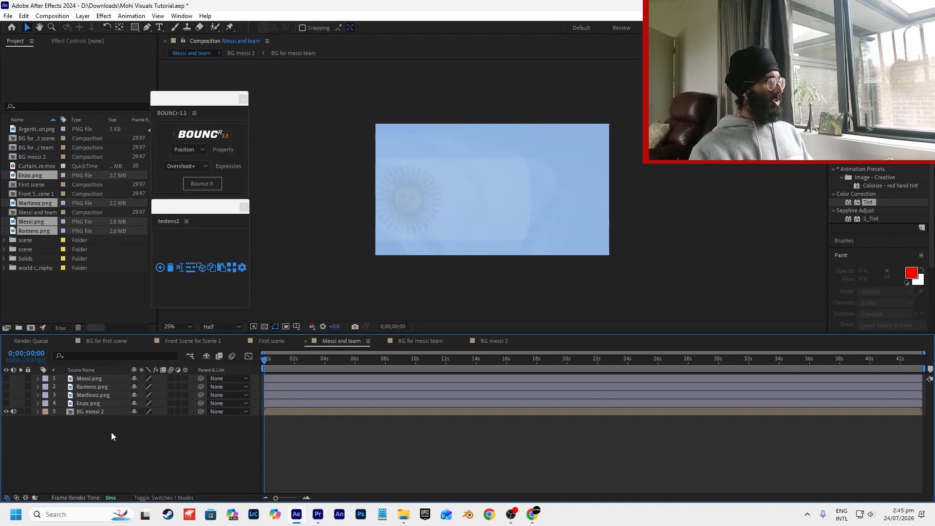
Show the Messi.png layer, scale it to 51% and place it in the middle of the frame.
{"action": "left_click", "coordinate": [6, 378]}
{"action": "left_click", "coordinate": [100, 380]}
{"action": "left_click_drag", "start_coordinate": [498, 223], "coordinate": [504, 303]}
{"action": "key", "text": "s"}
{"action": "left_click_drag", "start_coordinate": [145, 387], "coordinate": [129, 388]}
{"action": "left_click_drag", "start_coordinate": [500, 276], "coordinate": [499, 221]}
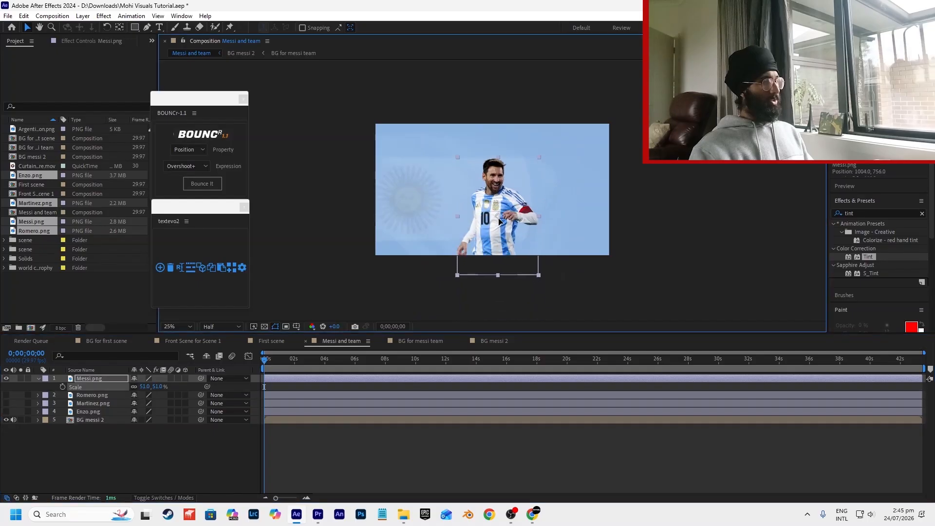
Close the Downloads folder window and compare Messi's size and placement with the reference reel in Premiere Pro.
{"action": "key", "text": "alt+Tab"}
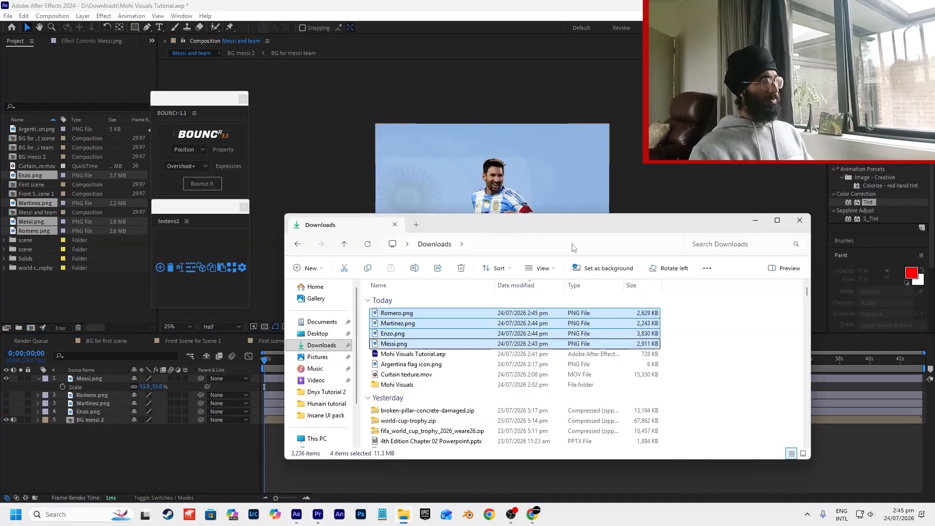
{"action": "left_click", "coordinate": [799, 220]}
{"action": "key", "text": "alt+Tab"}
{"action": "key", "text": "alt+Tab"}
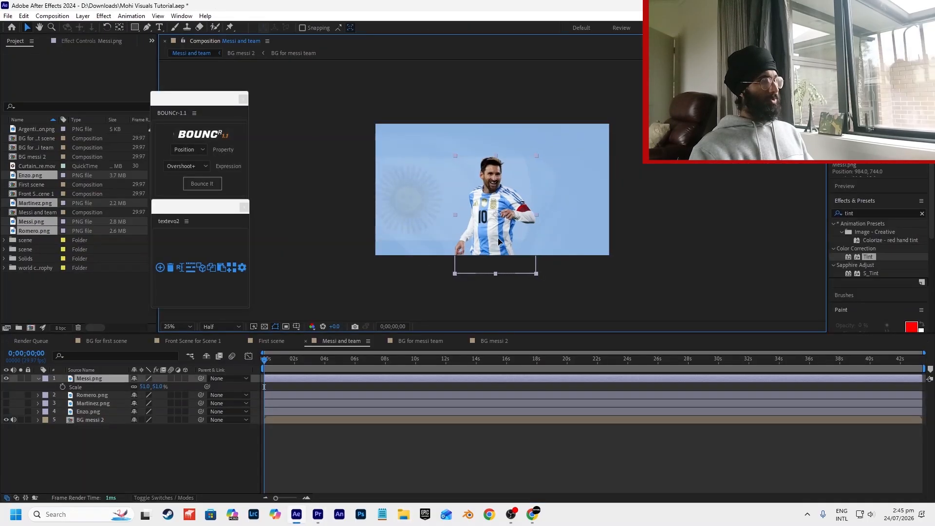
{"action": "key", "text": "alt+Tab"}
{"action": "key", "text": "alt+Tab"}
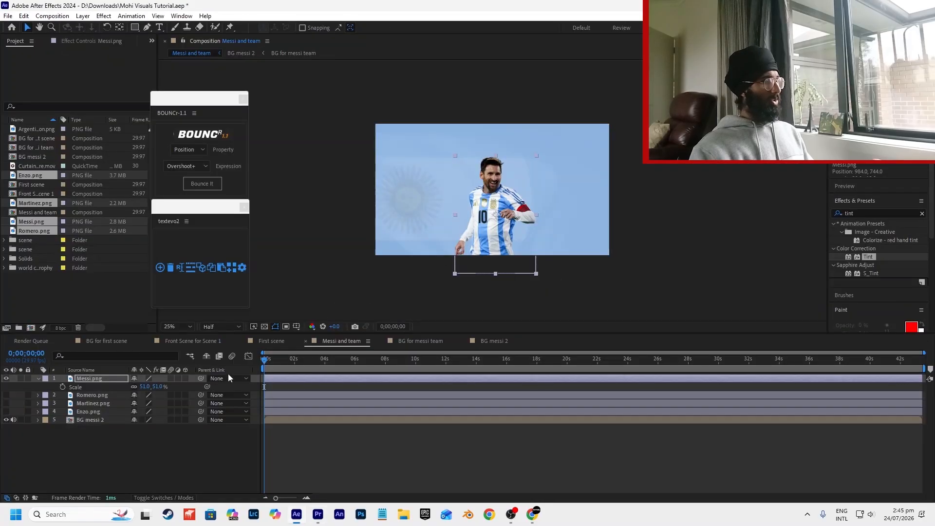
Enlarge Messi.png to 85% scale and lower it so his head and upper body fill the centre of the frame.
{"action": "key", "text": "p"}
{"action": "key", "text": "s"}
{"action": "left_click_drag", "start_coordinate": [146, 387], "coordinate": [162, 387]}
{"action": "left_click_drag", "start_coordinate": [487, 237], "coordinate": [485, 270]}
{"action": "key", "text": "alt+Tab"}
{"action": "key", "text": "alt+Tab"}
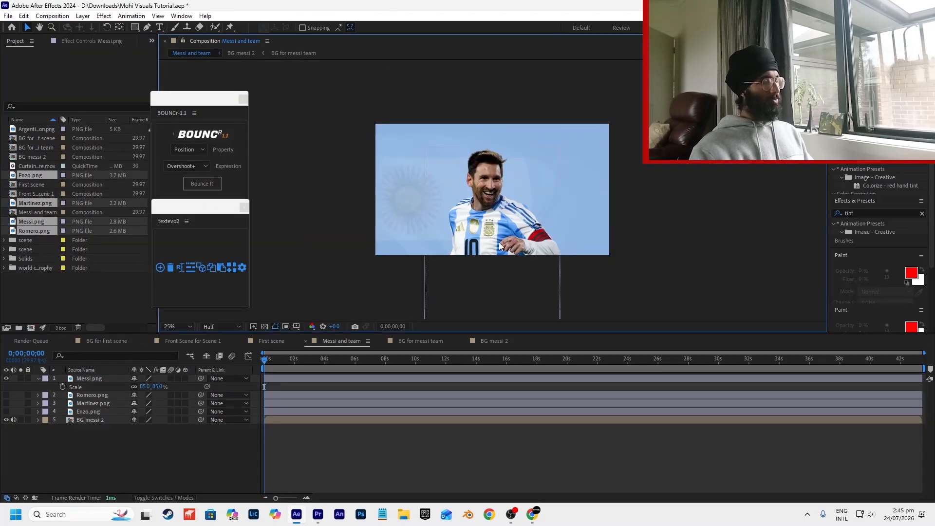
{"action": "left_click_drag", "start_coordinate": [499, 246], "coordinate": [496, 246]}
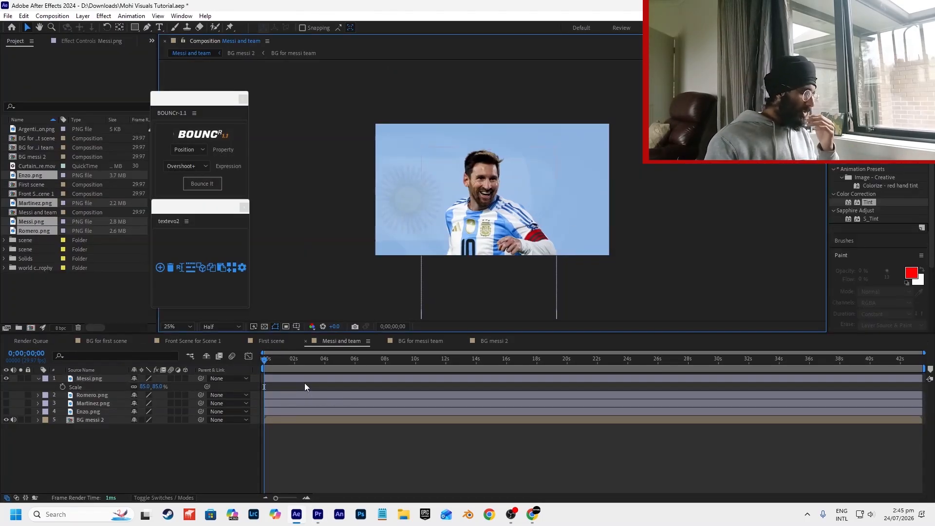
Apply the Shadow Studio 2 effect to Messi.png with Opacity Start 8%, Opacity End 32% and Opacity Master 8%.
{"action": "left_click", "coordinate": [872, 161]}
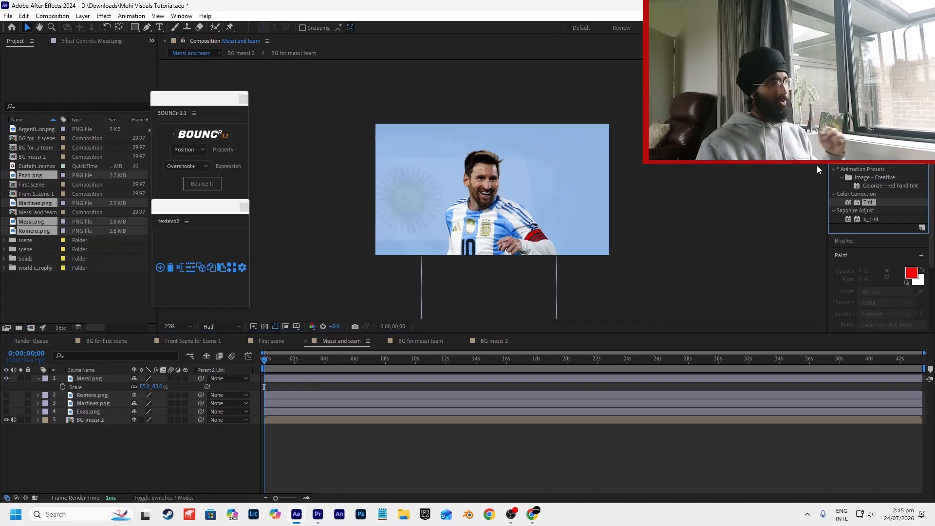
{"action": "key", "text": "BackSpace"}
{"action": "key", "text": "BackSpace"}
{"action": "key", "text": "BackSpace"}
{"action": "key", "text": "BackSpace"}
{"action": "type", "text": "shd"}
{"action": "key", "text": "BackSpace"}
{"action": "type", "text": "adow s"}
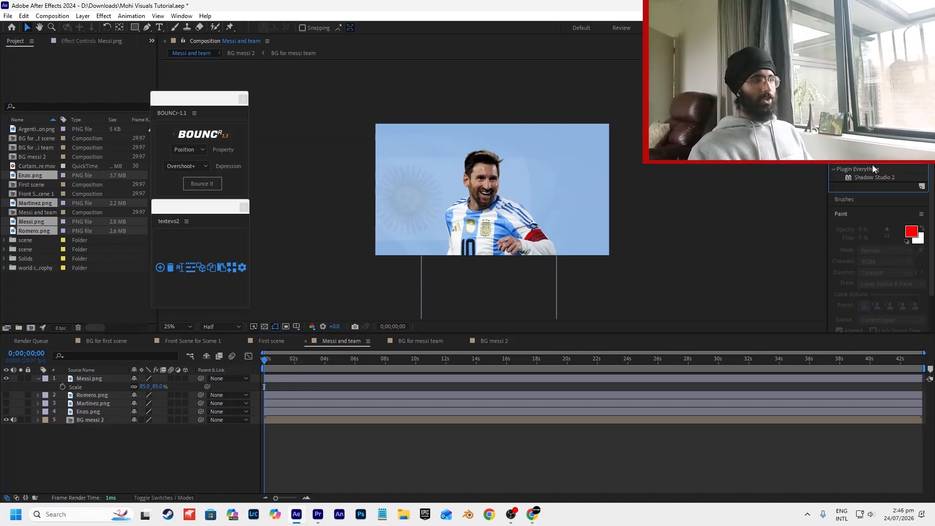
{"action": "double_click", "coordinate": [875, 178]}
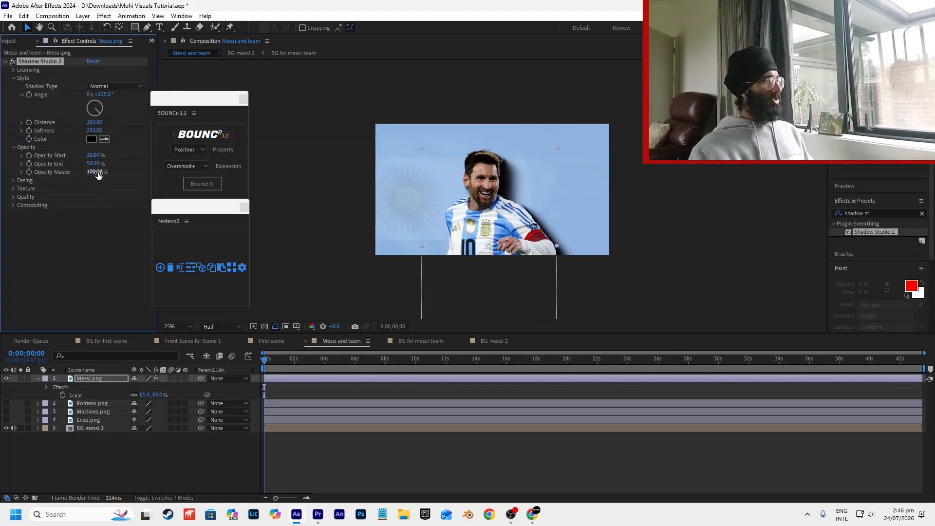
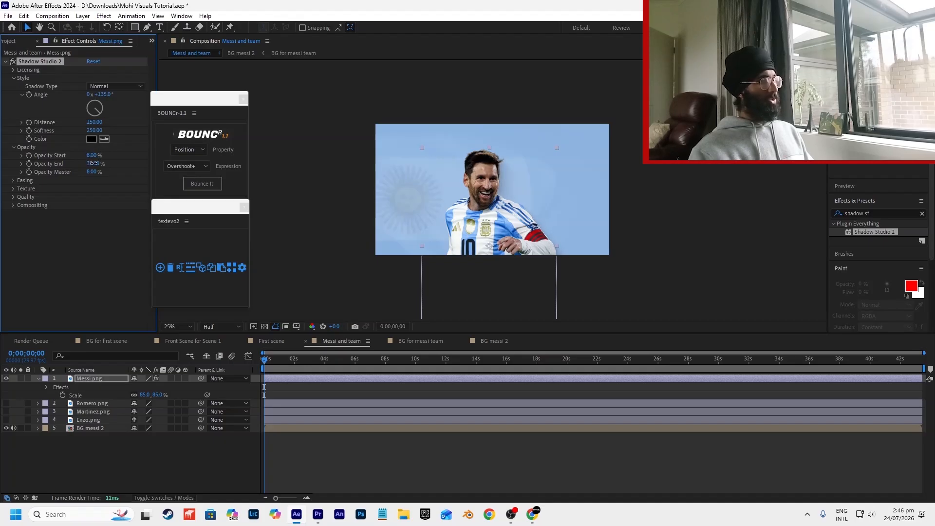
{"action": "mouse_move", "coordinate": [542, 241]}
{"action": "left_mouse_down"}
{"action": "mouse_move", "coordinate": [489, 239]}
{"action": "mouse_move", "coordinate": [543, 239]}
{"action": "left_mouse_up"}
{"action": "left_click", "coordinate": [741, 200]}
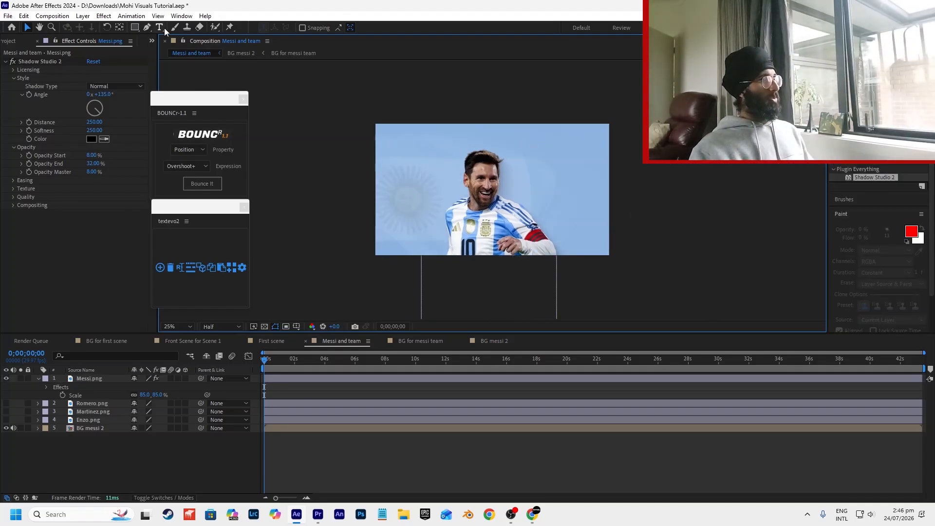
Add the text LIONEL MESSI above Messi's head and centre the text layer's anchor point.
{"action": "key", "text": "alt+Tab"}
{"action": "key", "text": "alt+Tab"}
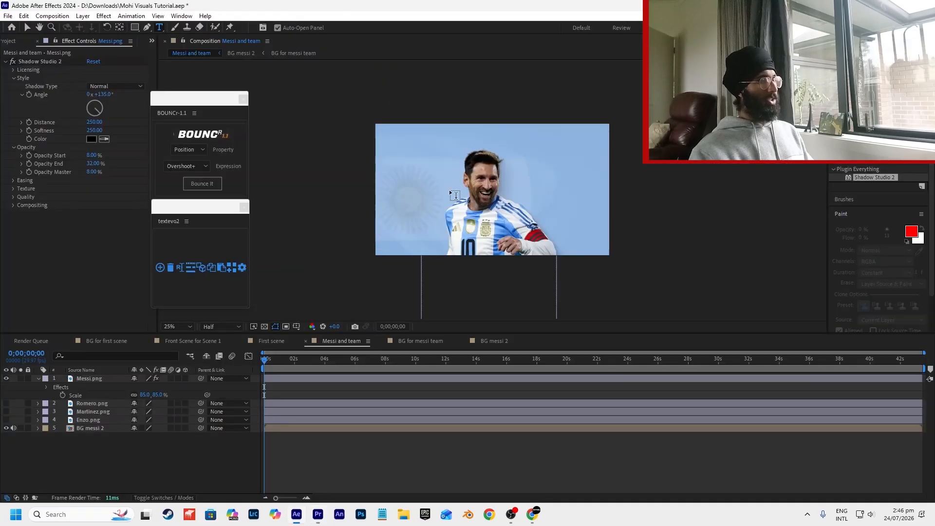
{"action": "left_click", "coordinate": [469, 143]}
{"action": "type", "text": "LIONEL MESSI"}
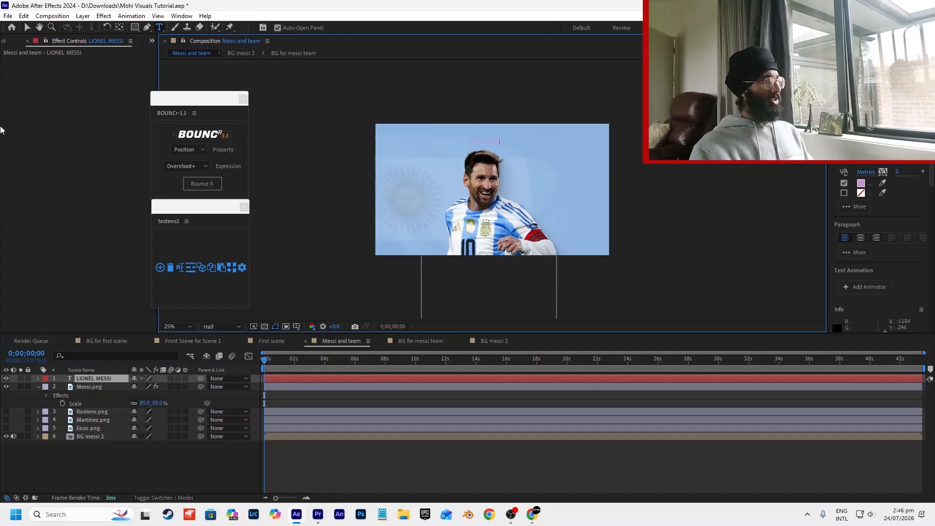
{"action": "left_click", "coordinate": [27, 27]}
{"action": "key", "text": "ctrl+alt+Home"}
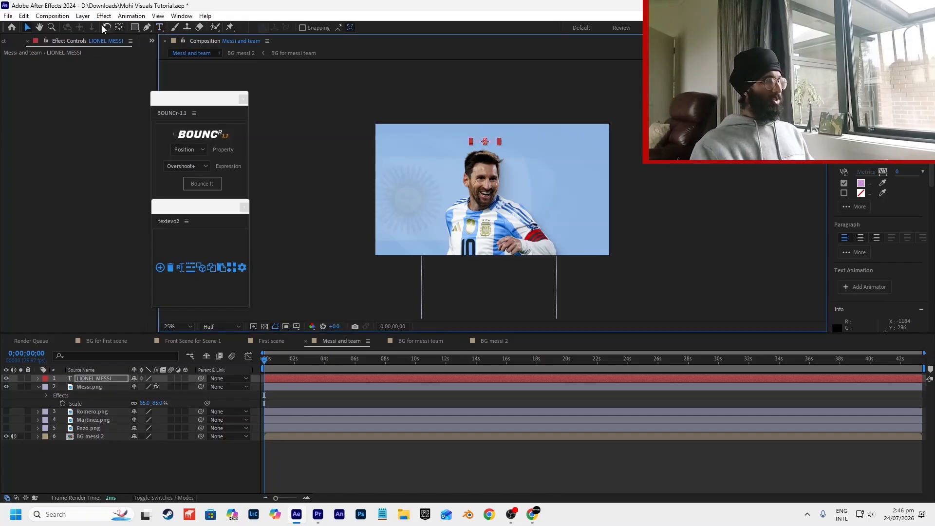
Scale the LIONEL MESSI text to 120% and change its fill colour to white.
{"action": "key", "text": "s"}
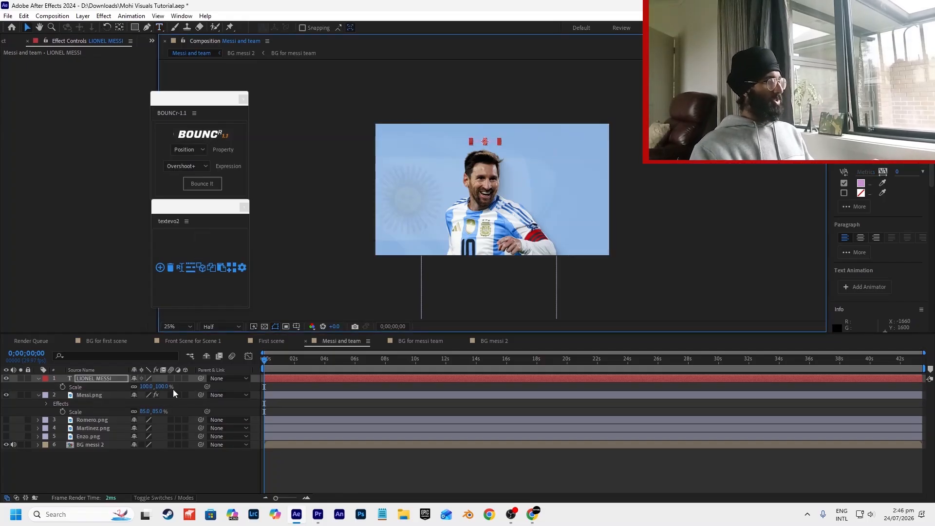
{"action": "left_click_drag", "start_coordinate": [146, 387], "coordinate": [156, 387]}
{"action": "left_click", "coordinate": [862, 184]}
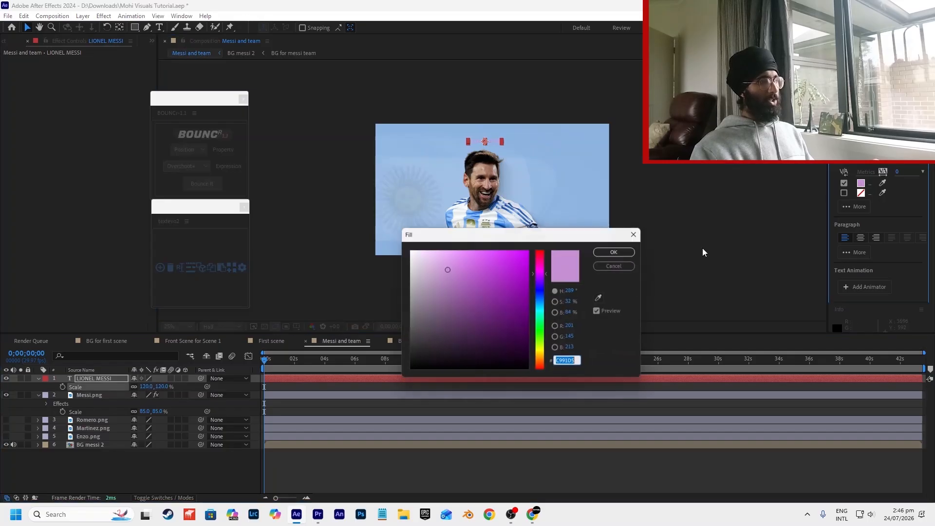
{"action": "left_click", "coordinate": [619, 249]}
{"action": "scroll", "coordinate": [481, 124], "scroll_direction": "up", "scroll_amount": 4}
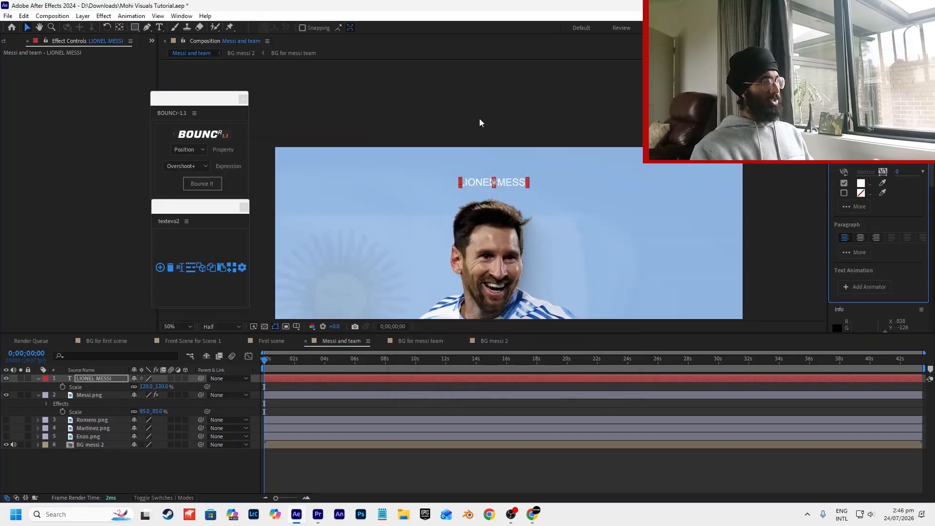
{"action": "scroll", "coordinate": [508, 203], "scroll_direction": "up", "scroll_amount": 1}
{"action": "scroll", "coordinate": [508, 203], "scroll_direction": "down", "scroll_amount": 2}
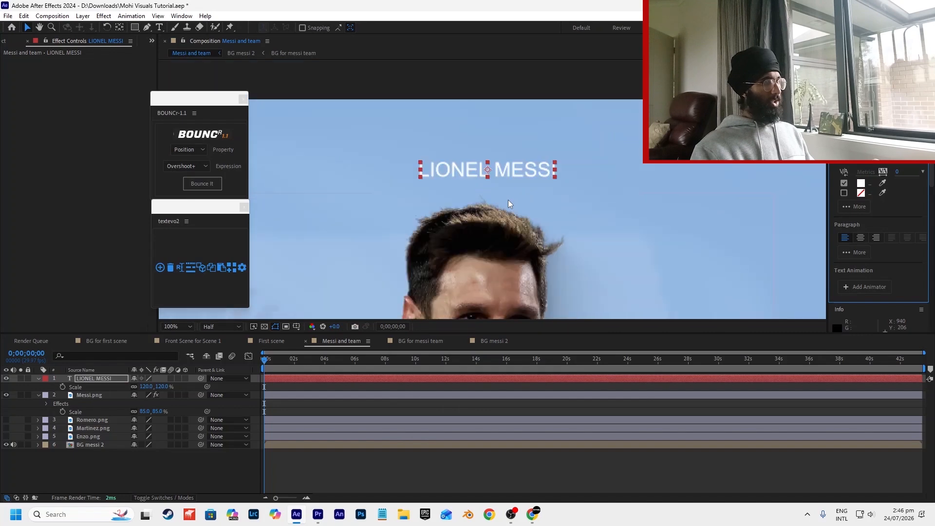
{"action": "scroll", "coordinate": [877, 219], "scroll_direction": "up", "scroll_amount": 2}
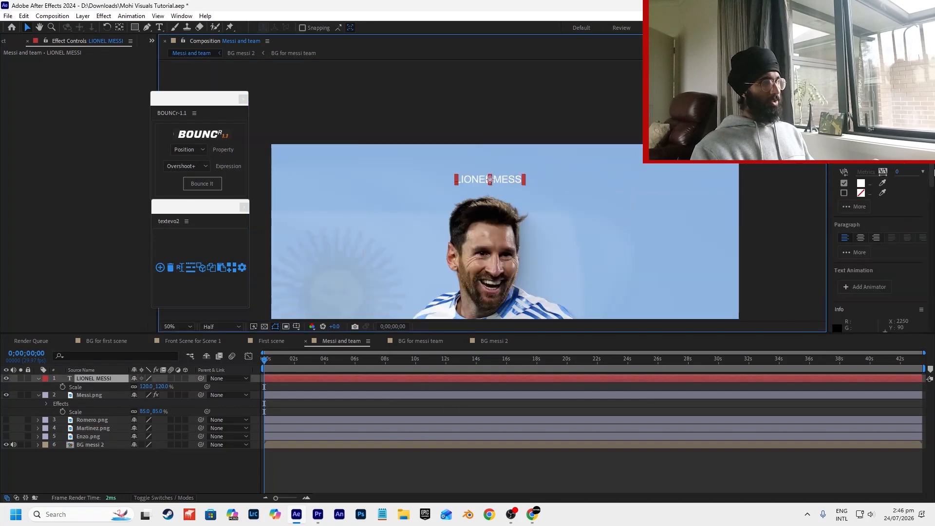
Change the LIONEL MESSI text's font to CocogooseProTrial Darkmode.
{"action": "left_click", "coordinate": [877, 180]}
{"action": "scroll", "coordinate": [857, 207], "scroll_direction": "up", "scroll_amount": 3}
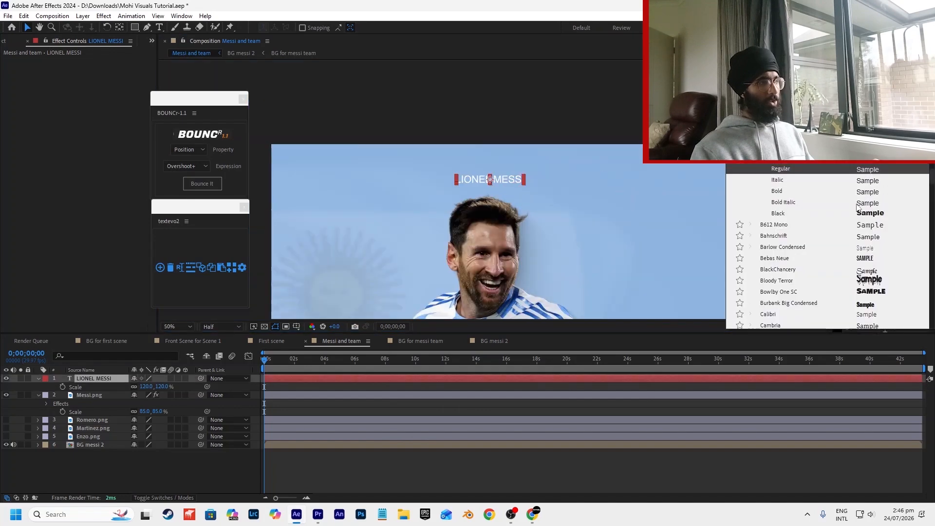
{"action": "scroll", "coordinate": [857, 224], "scroll_direction": "up", "scroll_amount": 3}
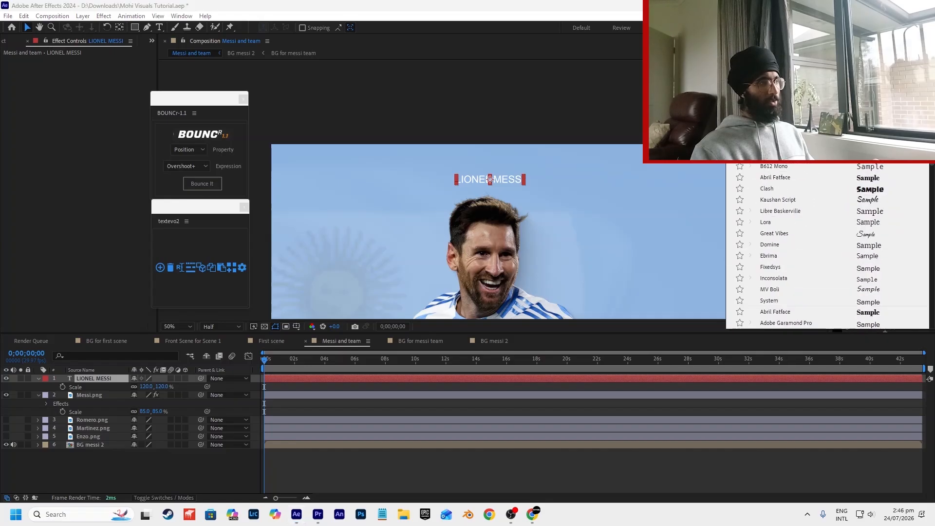
{"action": "left_click", "coordinate": [775, 189]}
{"action": "scroll", "coordinate": [494, 168], "scroll_direction": "up", "scroll_amount": 3}
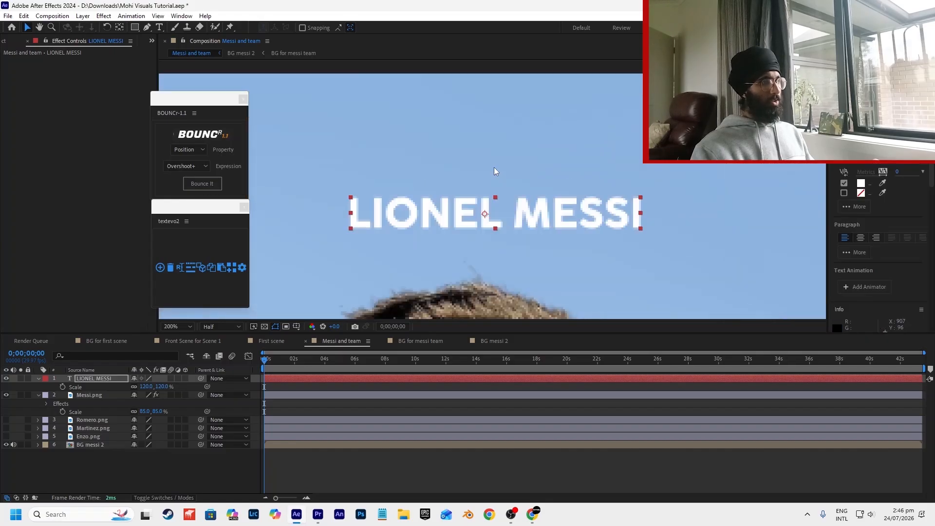
{"action": "scroll", "coordinate": [462, 195], "scroll_direction": "down", "scroll_amount": 2}
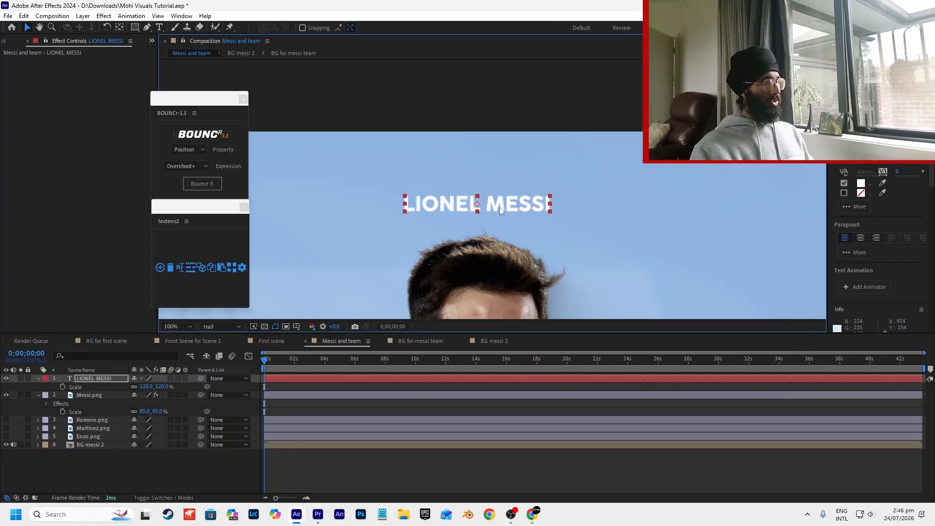
Duplicate the LIONEL MESSI text, place the copy directly beneath the original and open its text for editing.
{"action": "key", "text": "ctrl+d"}
{"action": "left_click_drag", "start_coordinate": [489, 206], "coordinate": [487, 227]}
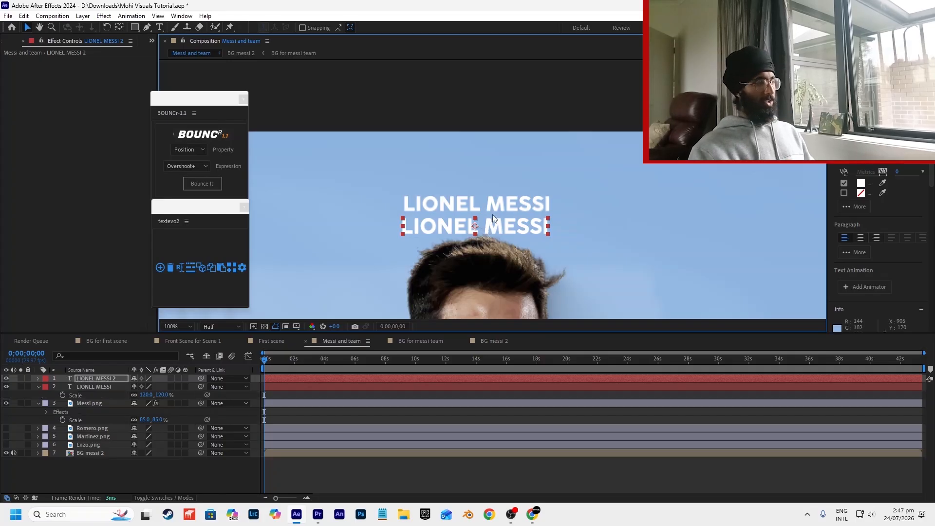
{"action": "double_click", "coordinate": [522, 227]}
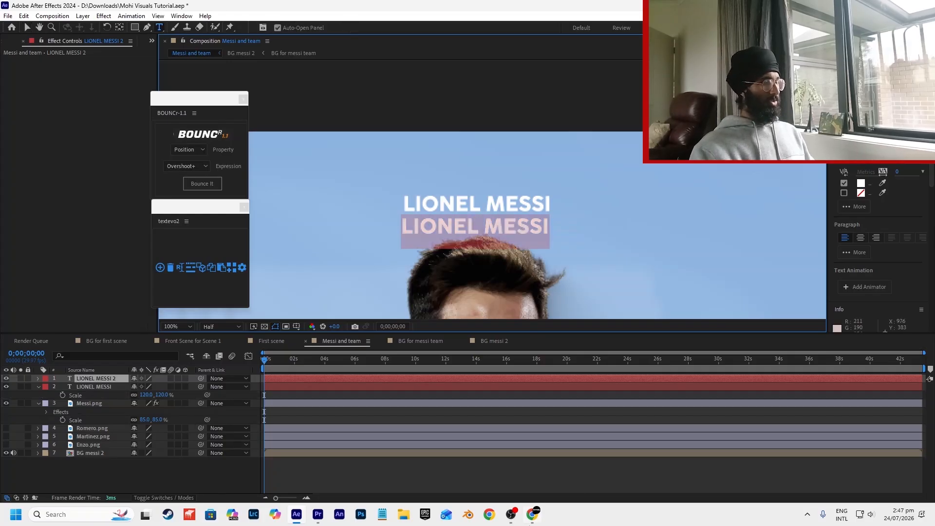
Search Google in Chrome for "messi position", examine the results for his playing position, and return to After Effects.
{"action": "left_click", "coordinate": [532, 516]}
{"action": "key", "text": "ctrl+t"}
{"action": "type", "text": "messi position"}
{"action": "key", "text": "Return"}
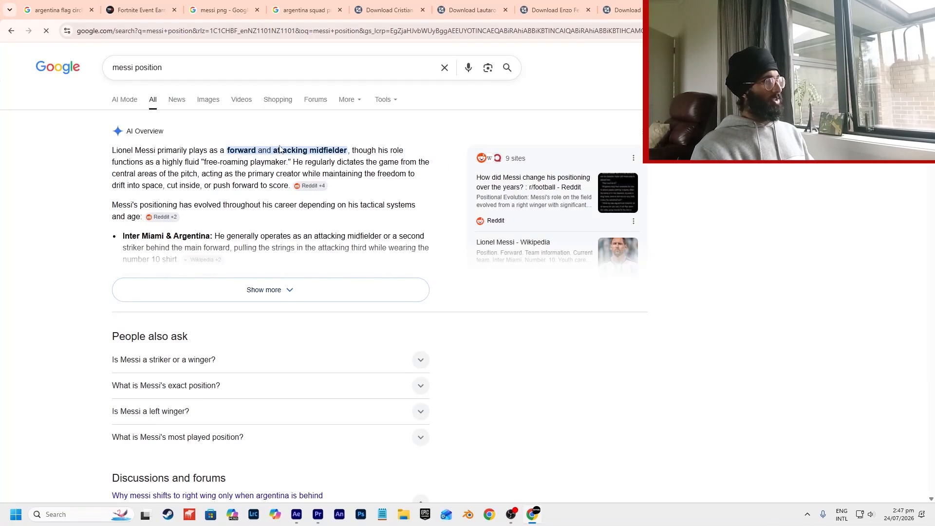
{"action": "scroll", "coordinate": [209, 154], "scroll_direction": "down", "scroll_amount": 5}
{"action": "scroll", "coordinate": [92, 245], "scroll_direction": "down", "scroll_amount": 1}
{"action": "middle_click", "coordinate": [91, 245]}
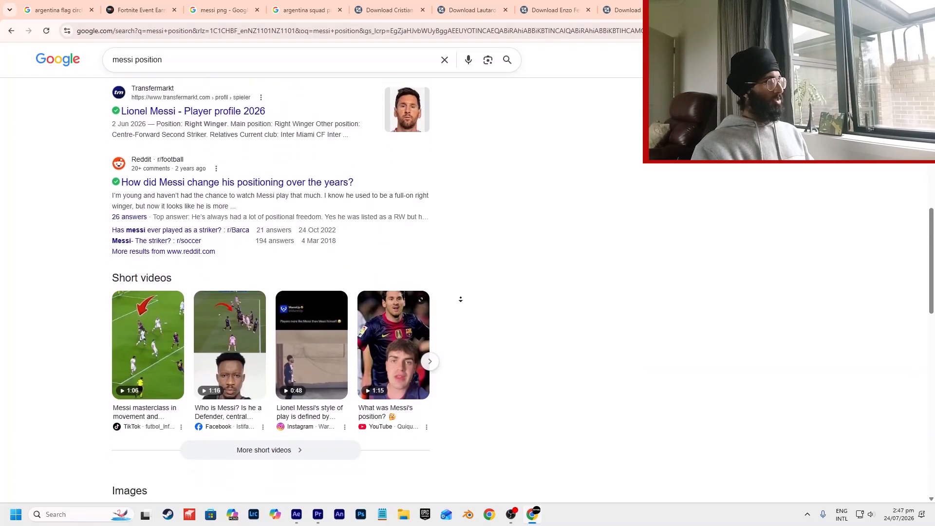
{"action": "left_click", "coordinate": [127, 53]}
{"action": "left_click", "coordinate": [205, 97]}
{"action": "scroll", "coordinate": [209, 273], "scroll_direction": "up", "scroll_amount": 8}
{"action": "scroll", "coordinate": [208, 274], "scroll_direction": "down", "scroll_amount": 4}
{"action": "scroll", "coordinate": [208, 274], "scroll_direction": "down", "scroll_amount": 7}
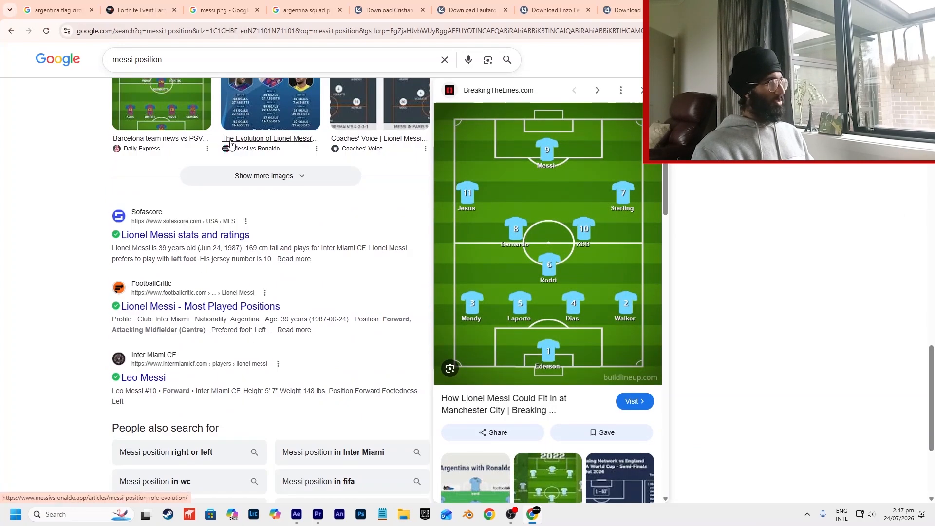
{"action": "left_click", "coordinate": [388, 10]}
{"action": "key", "text": "alt+Tab"}
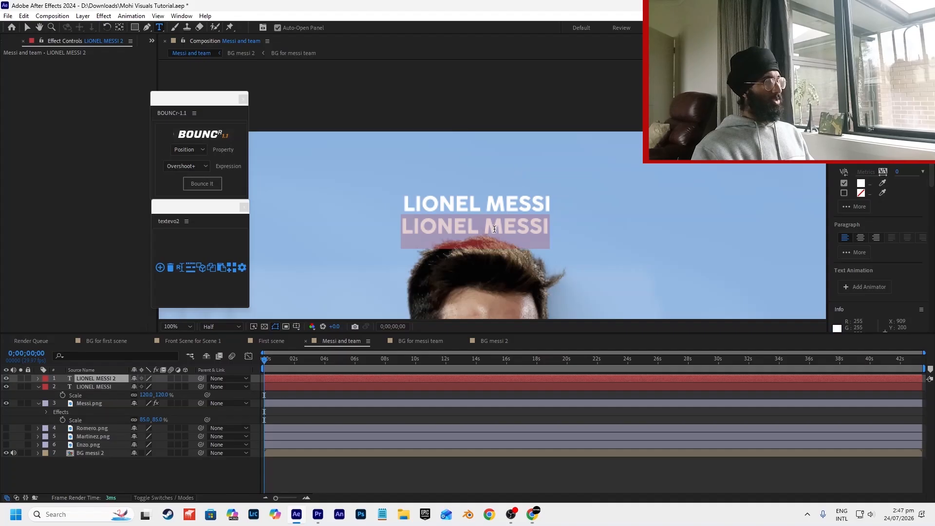
Replace the duplicated text with Forward and centre it beneath LIONEL MESSI.
{"action": "type", "text": "Forward"}
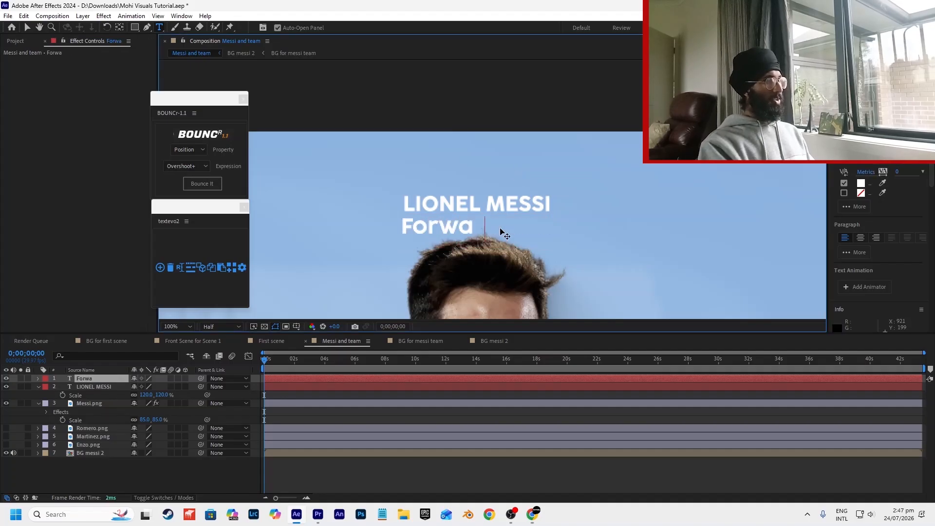
{"action": "left_click", "coordinate": [27, 28]}
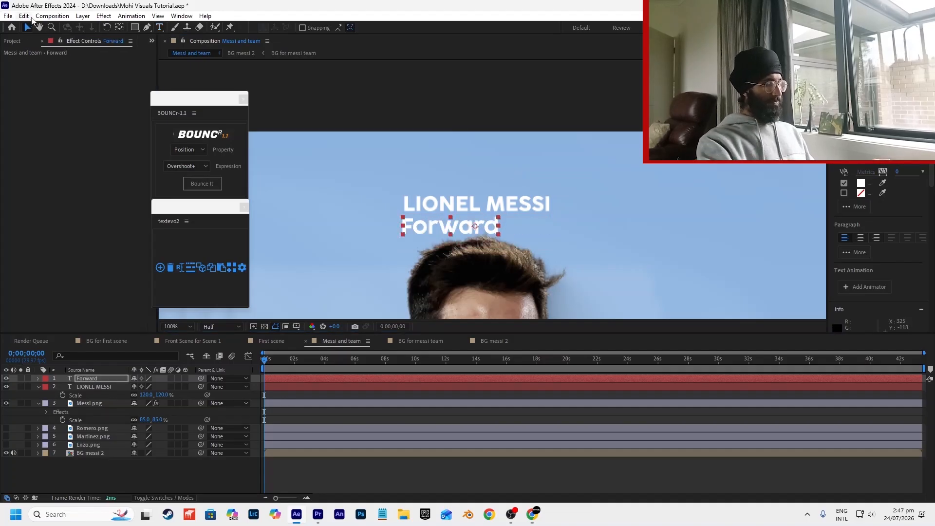
{"action": "left_click_drag", "start_coordinate": [503, 222], "coordinate": [522, 222]}
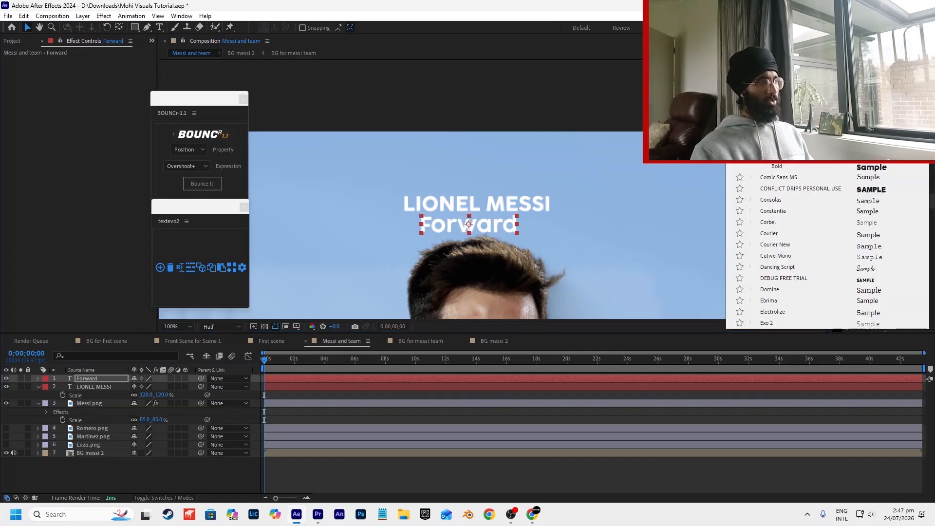
Set the Forward text's font to Arial Bold and align it close beneath the LIONEL MESSI title.
{"action": "scroll", "coordinate": [860, 172], "scroll_direction": "up", "scroll_amount": 3}
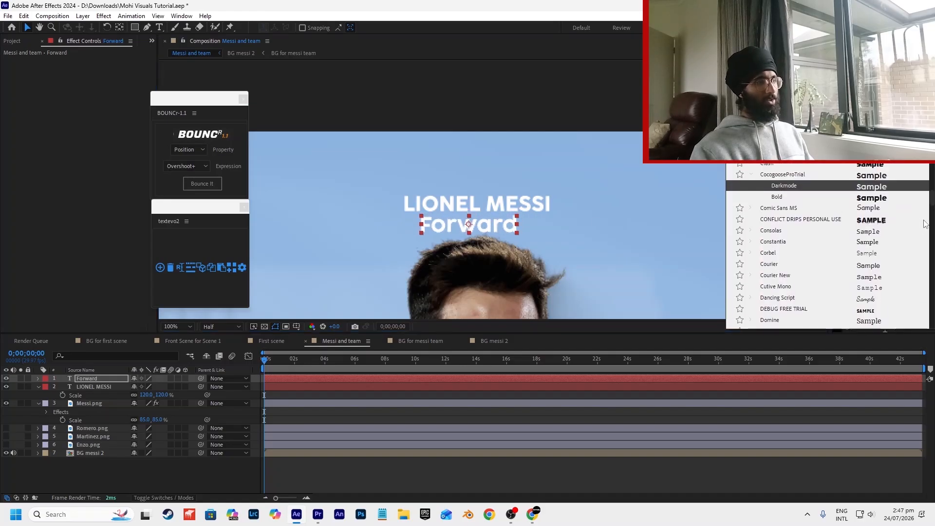
{"action": "left_click_drag", "start_coordinate": [931, 204], "coordinate": [932, 166]}
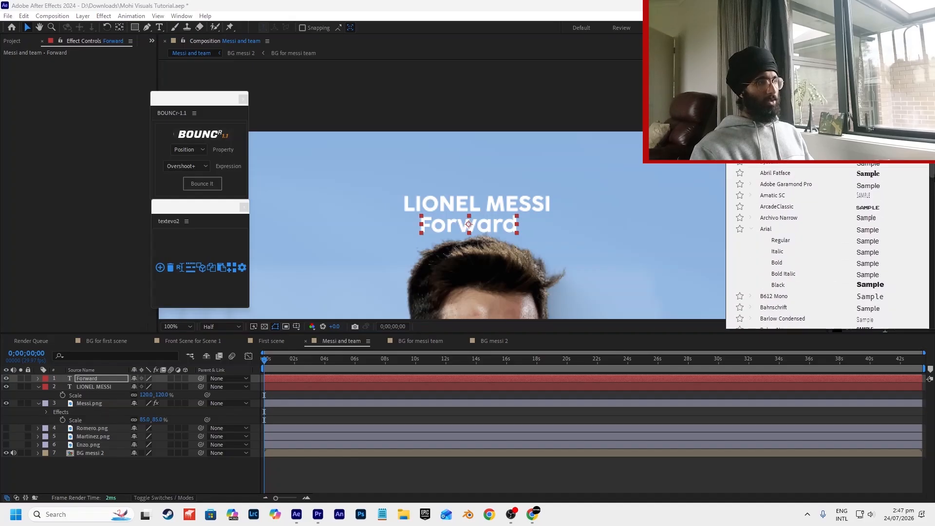
{"action": "left_click", "coordinate": [862, 262]}
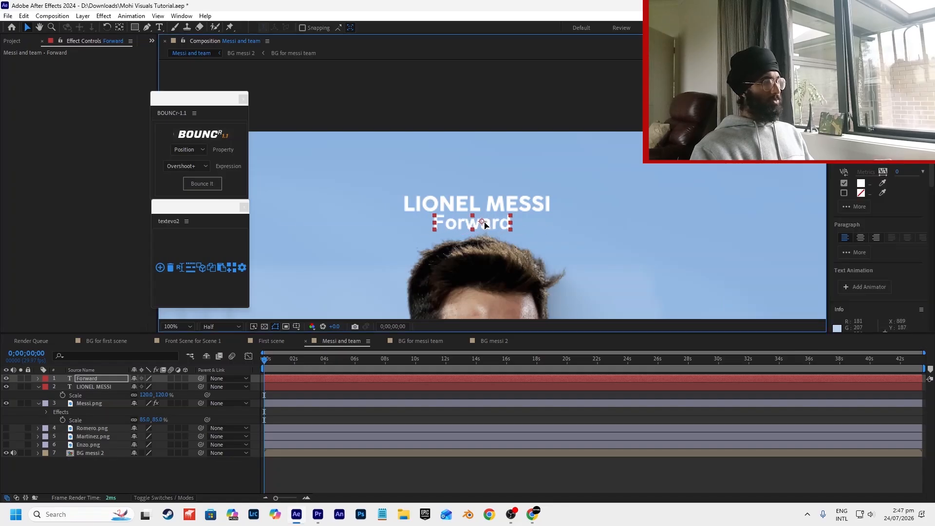
Parent the Forward and LIONEL MESSI text layers to the Messi.png layer.
{"action": "scroll", "coordinate": [674, 252], "scroll_direction": "down", "scroll_amount": 4}
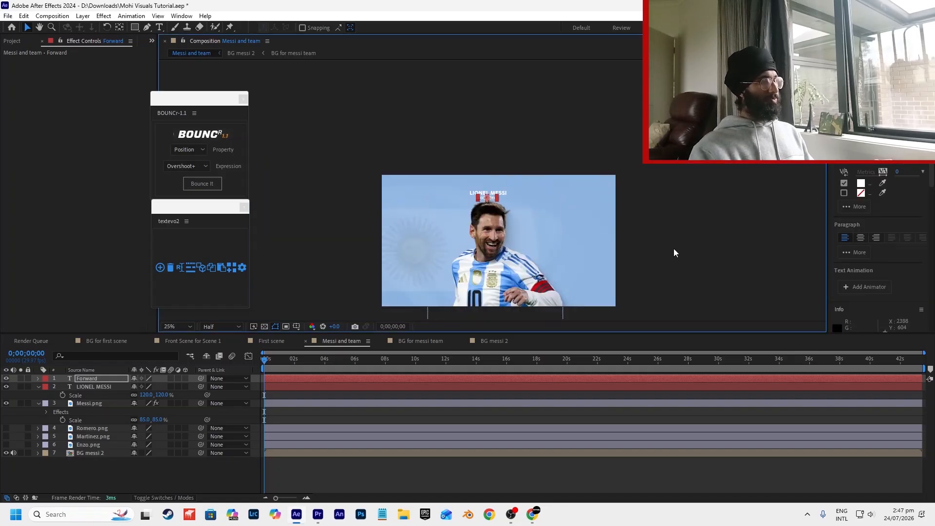
{"action": "left_click", "coordinate": [674, 253]}
{"action": "scroll", "coordinate": [477, 223], "scroll_direction": "up", "scroll_amount": 4}
{"action": "scroll", "coordinate": [480, 212], "scroll_direction": "down", "scroll_amount": 4}
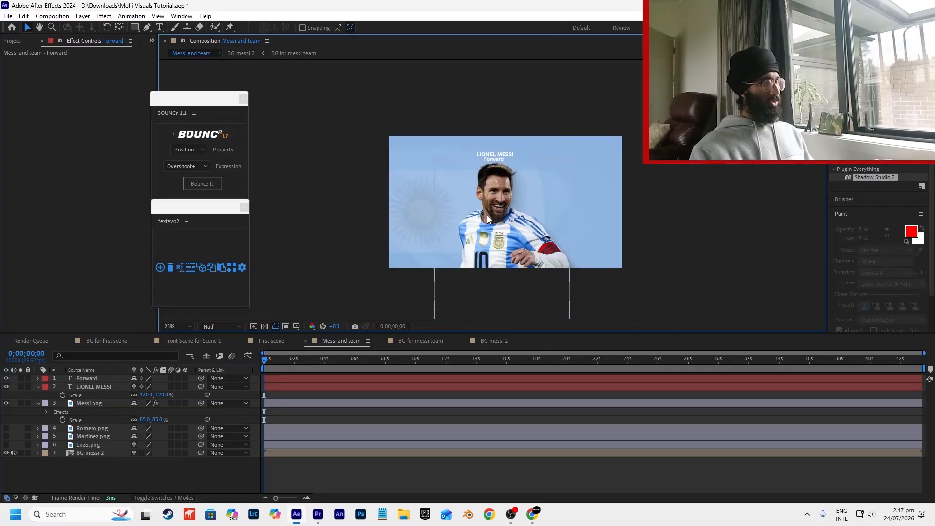
{"action": "left_click", "coordinate": [80, 381]}
{"action": "left_click", "coordinate": [84, 389], "text": "shift"}
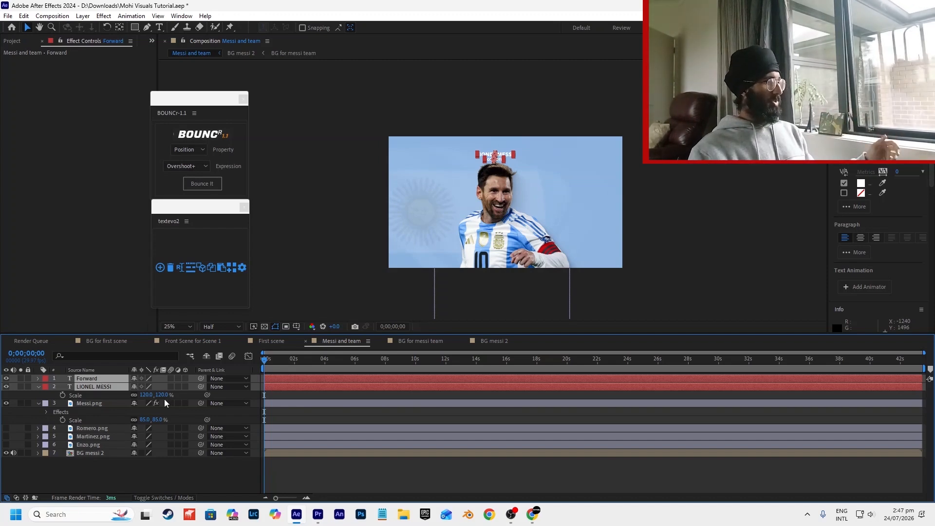
{"action": "left_click_drag", "start_coordinate": [201, 387], "coordinate": [107, 406]}
{"action": "left_click", "coordinate": [107, 407]}
{"action": "left_click", "coordinate": [95, 387]}
{"action": "left_click", "coordinate": [99, 377]}
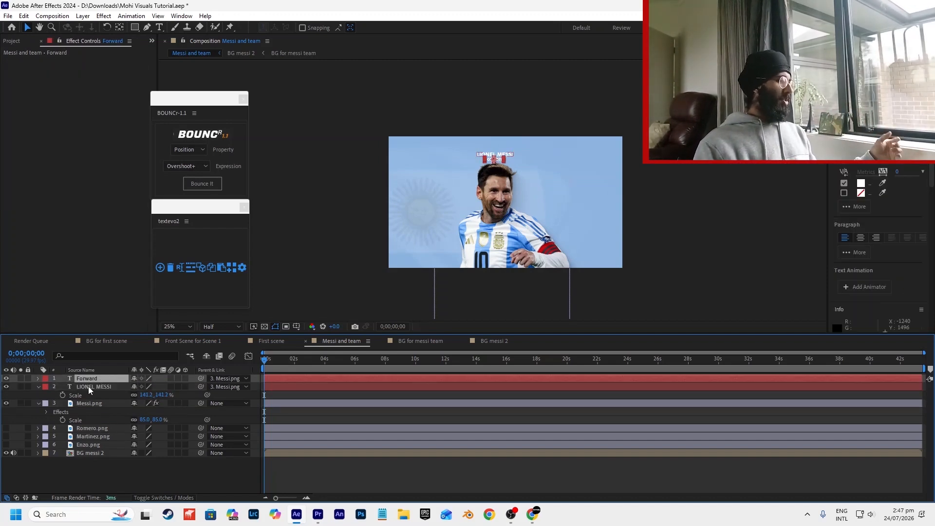
{"action": "left_click", "coordinate": [89, 387]}
{"action": "left_click", "coordinate": [89, 404]}
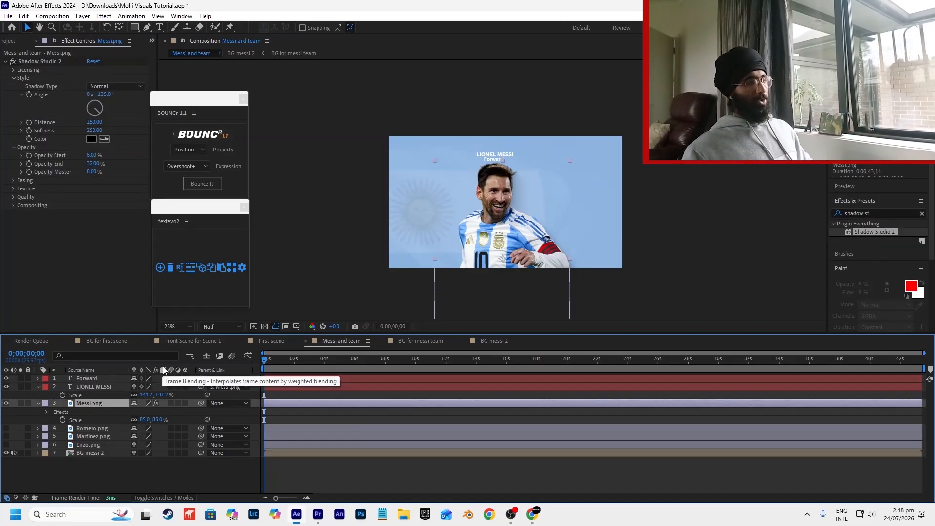
Check the team scene of the reference reel in Premiere Pro, return to After Effects and collapse the expanded layer properties.
{"action": "left_click", "coordinate": [318, 514]}
{"action": "mouse_move", "coordinate": [299, 516]}
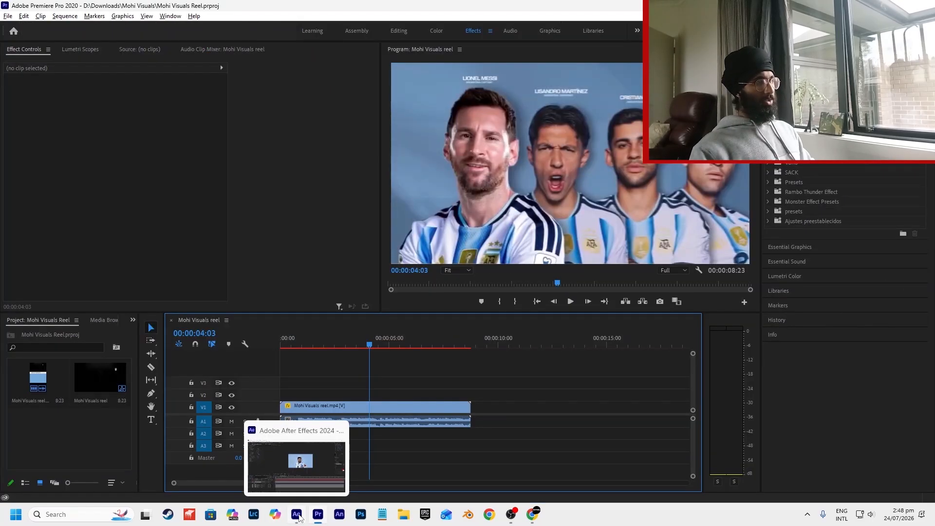
{"action": "left_click", "coordinate": [298, 517]}
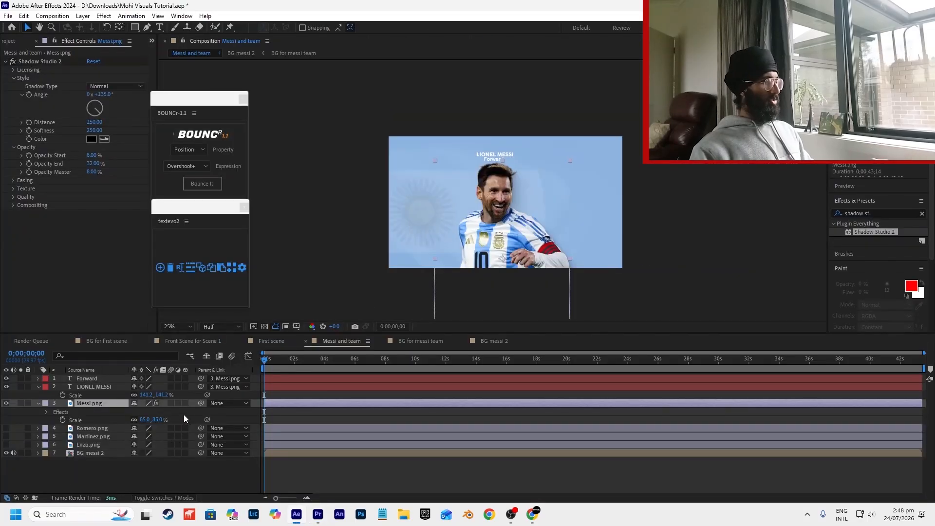
{"action": "left_click", "coordinate": [38, 403]}
{"action": "left_click", "coordinate": [38, 386]}
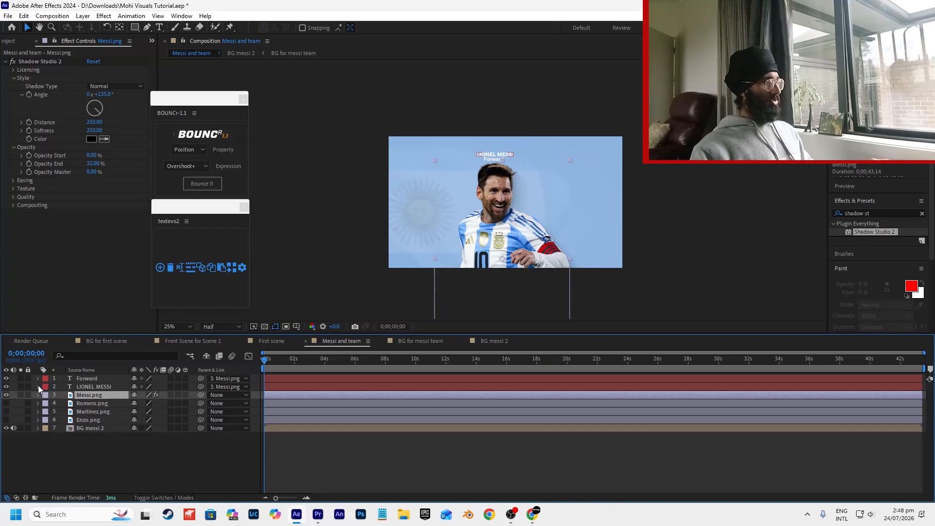
{"action": "left_click", "coordinate": [38, 379]}
{"action": "left_click", "coordinate": [39, 379]}
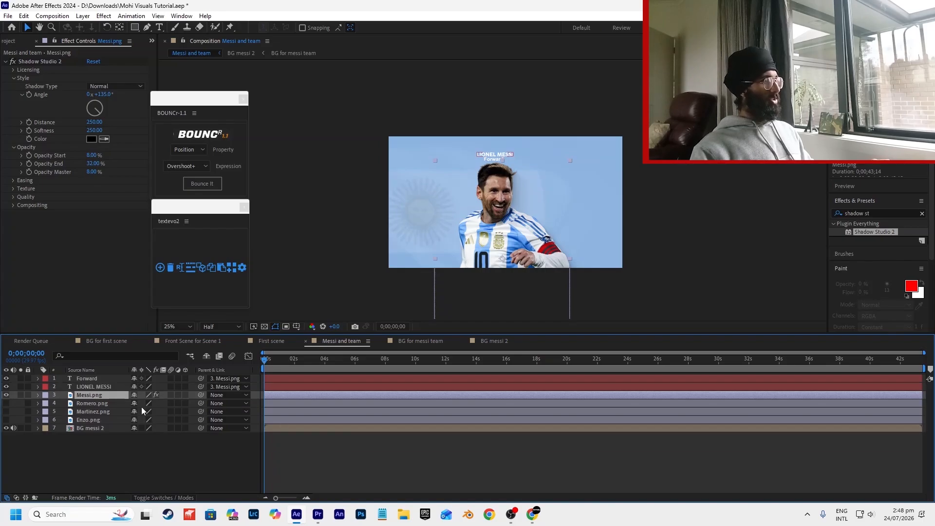
Move Messi with his titles to the left side of the frame and add a Position keyframe at 552, 1024 at 0;00;01;00.
{"action": "left_click", "coordinate": [328, 435]}
{"action": "left_click_drag", "start_coordinate": [504, 263], "coordinate": [456, 266]}
{"action": "key", "text": "space"}
{"action": "key", "text": "space"}
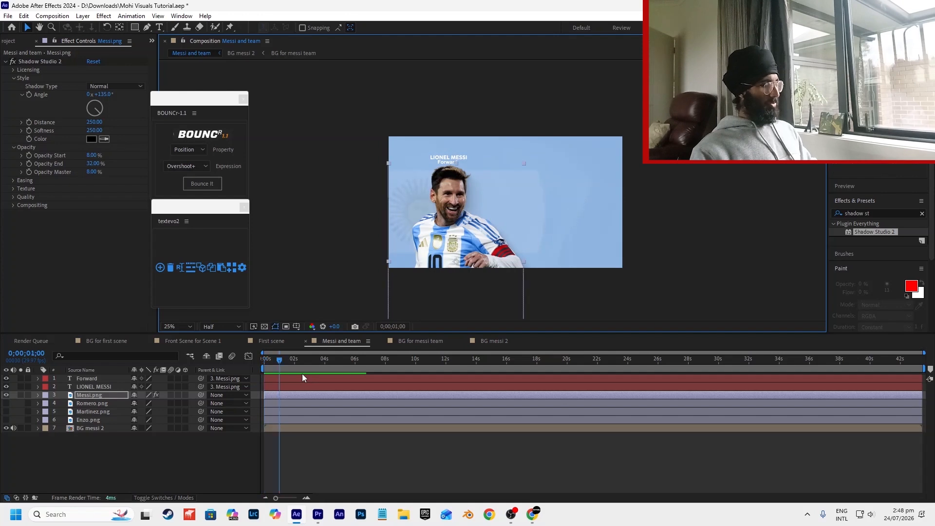
{"action": "key", "text": "p"}
{"action": "left_click", "coordinate": [62, 404]}
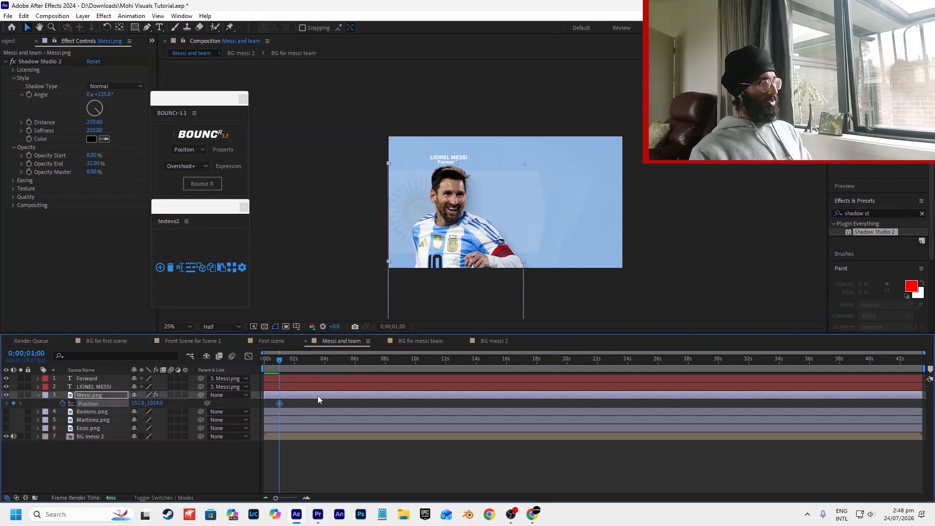
{"action": "left_click", "coordinate": [326, 400]}
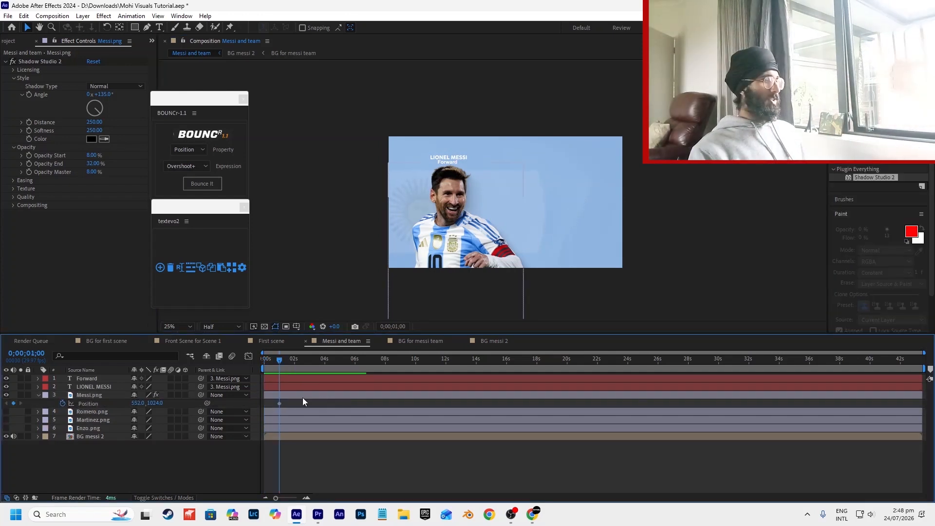
Set Messi.png's Position to 1356, 1024 at 0;00;00;00 and compare the movement with the reference reel in Premiere Pro.
{"action": "left_click_drag", "start_coordinate": [277, 362], "coordinate": [261, 366]}
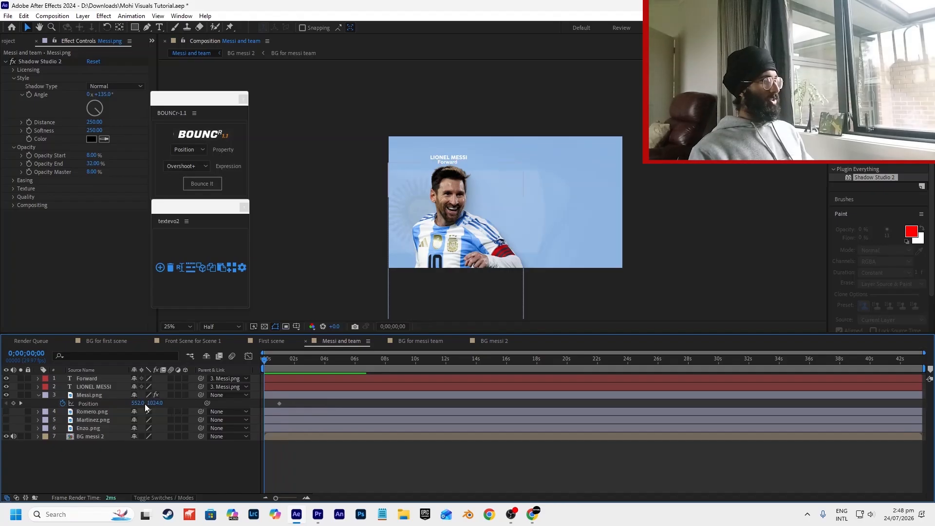
{"action": "left_click_drag", "start_coordinate": [141, 404], "coordinate": [398, 406]}
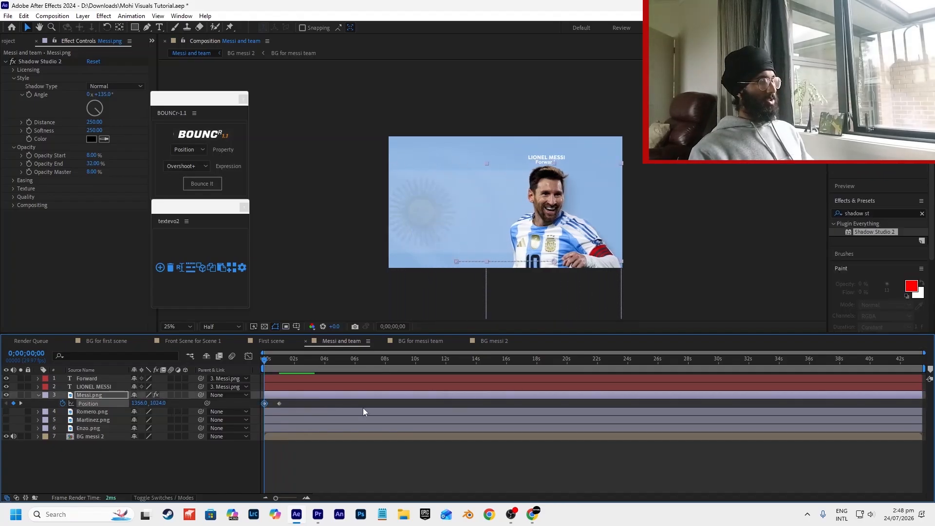
{"action": "key", "text": "alt+Tab"}
{"action": "mouse_move", "coordinate": [371, 346]}
{"action": "left_mouse_down"}
{"action": "mouse_move", "coordinate": [334, 350]}
{"action": "mouse_move", "coordinate": [362, 347]}
{"action": "left_mouse_up"}
{"action": "key", "text": "alt+Tab"}
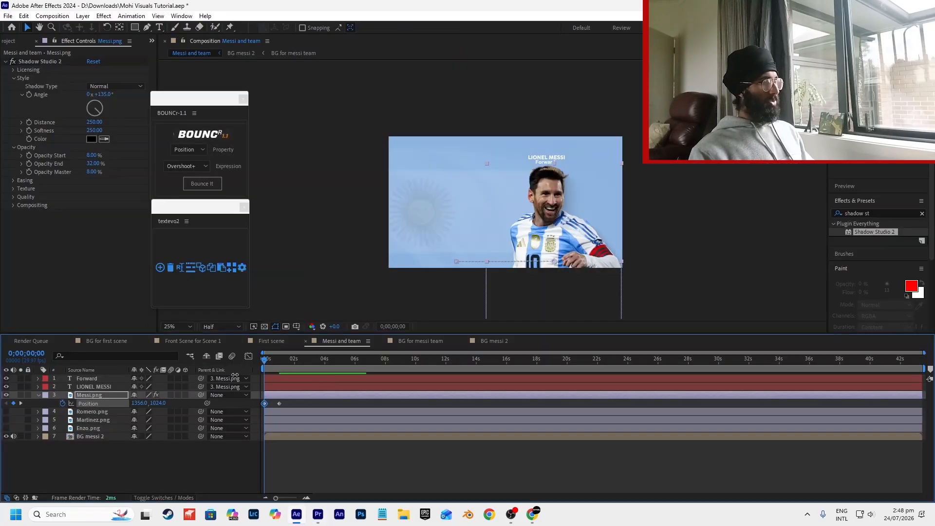
Ease both Messi.png Position keyframes with an early speed peak and a long slow finish, and save the project.
{"action": "left_click_drag", "start_coordinate": [284, 400], "coordinate": [256, 407]}
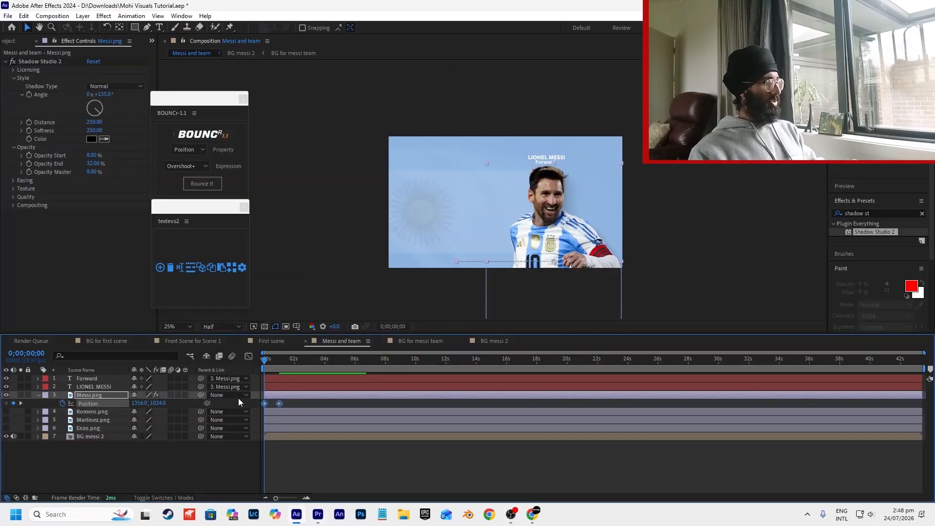
{"action": "left_click", "coordinate": [248, 358]}
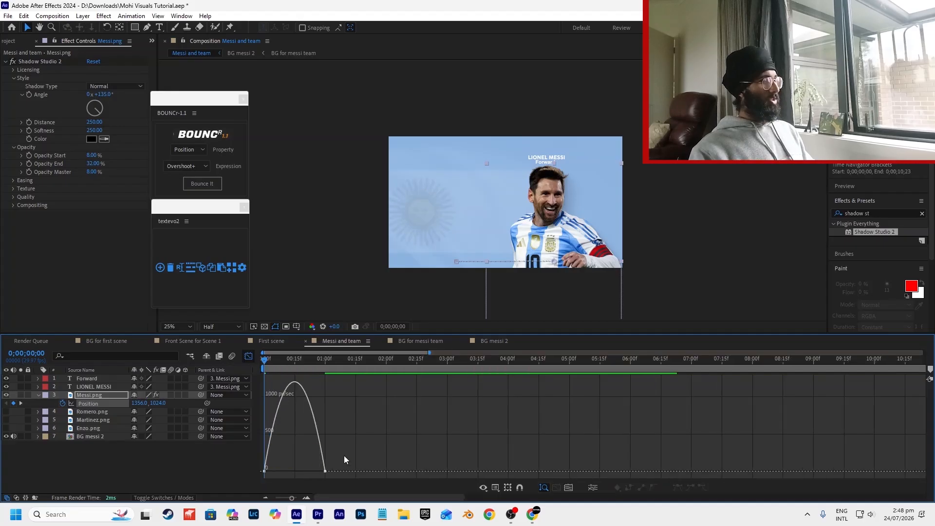
{"action": "left_click_drag", "start_coordinate": [314, 471], "coordinate": [270, 473]}
{"action": "left_click", "coordinate": [317, 460]}
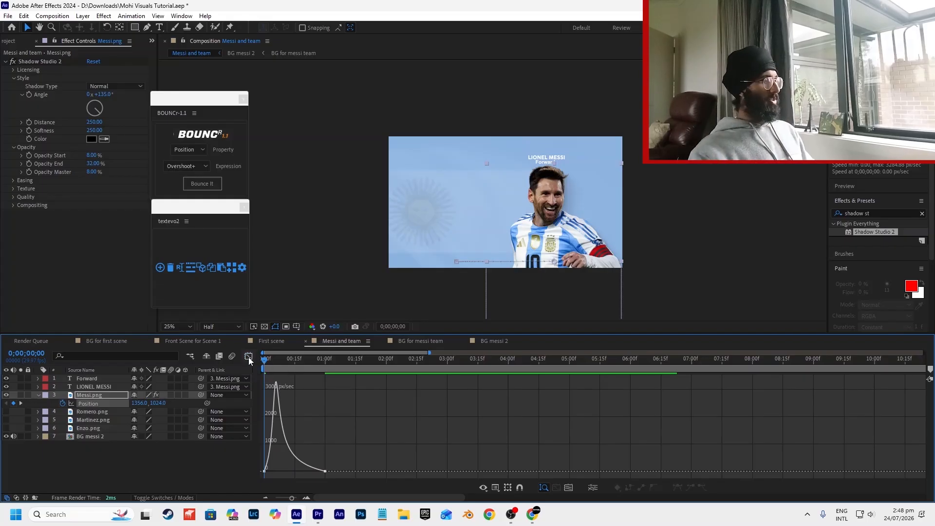
{"action": "left_click", "coordinate": [249, 357]}
{"action": "key", "text": "ctrl+s"}
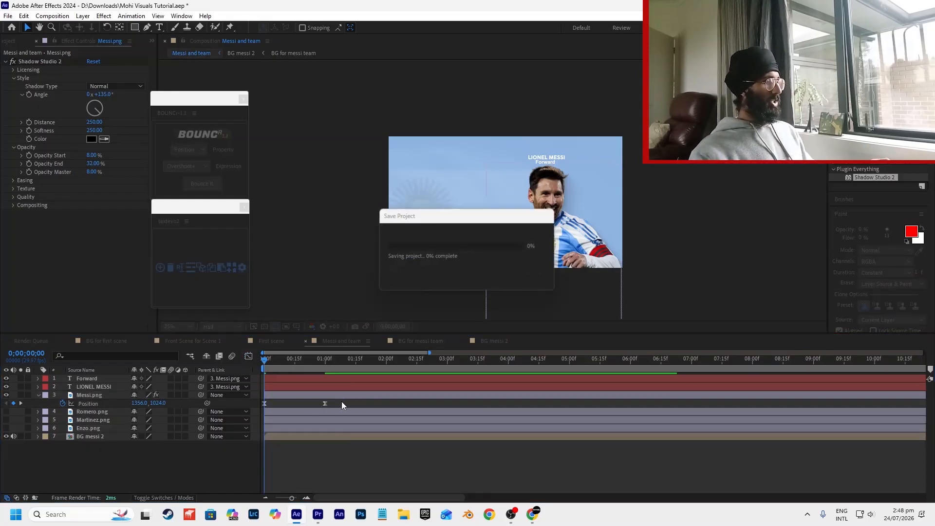
Shorten Messi's slide by moving its end Position keyframe to 0;00;00;21 and setting the starting Position to 854, 1024.
{"action": "left_click_drag", "start_coordinate": [325, 404], "coordinate": [305, 406]}
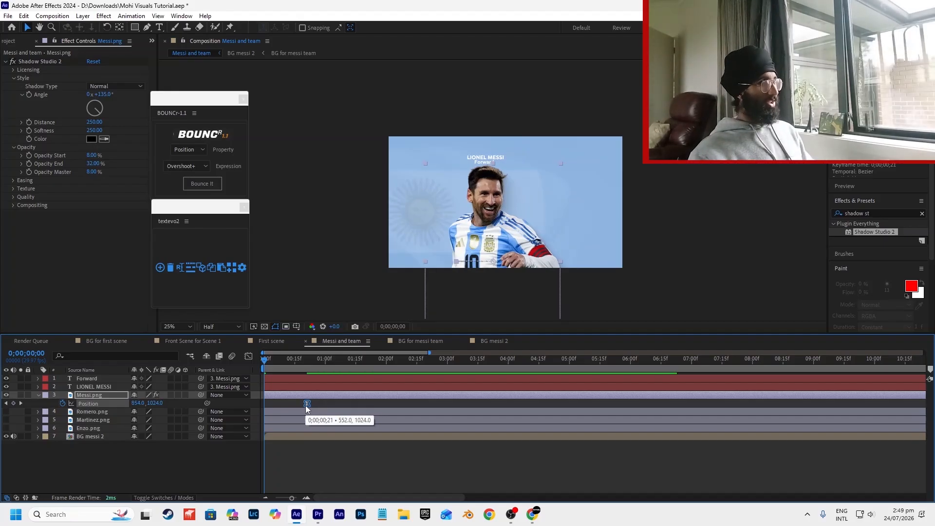
Enable motion blur for the Forward, LIONEL MESSI and Messi.png layers and preview the slide.
{"action": "left_click", "coordinate": [94, 394]}
{"action": "left_click", "coordinate": [92, 379], "text": "shift"}
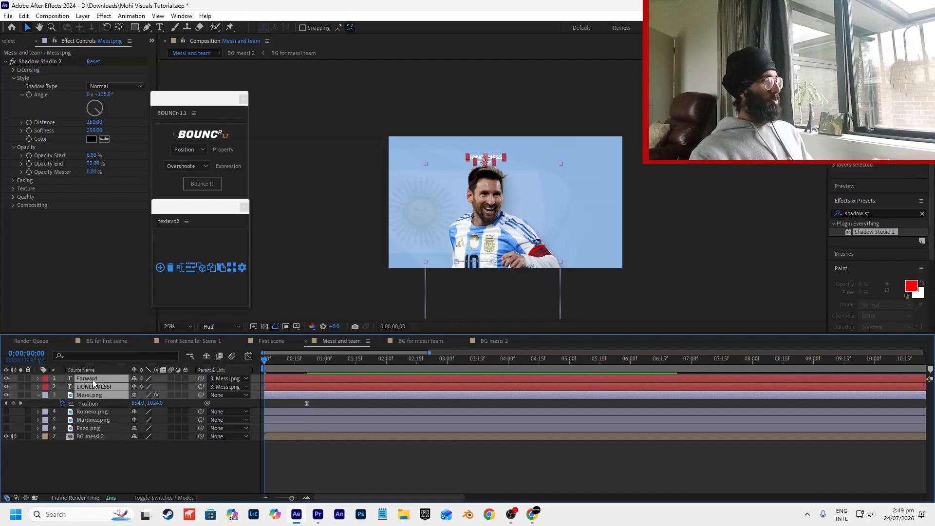
{"action": "left_click", "coordinate": [172, 378]}
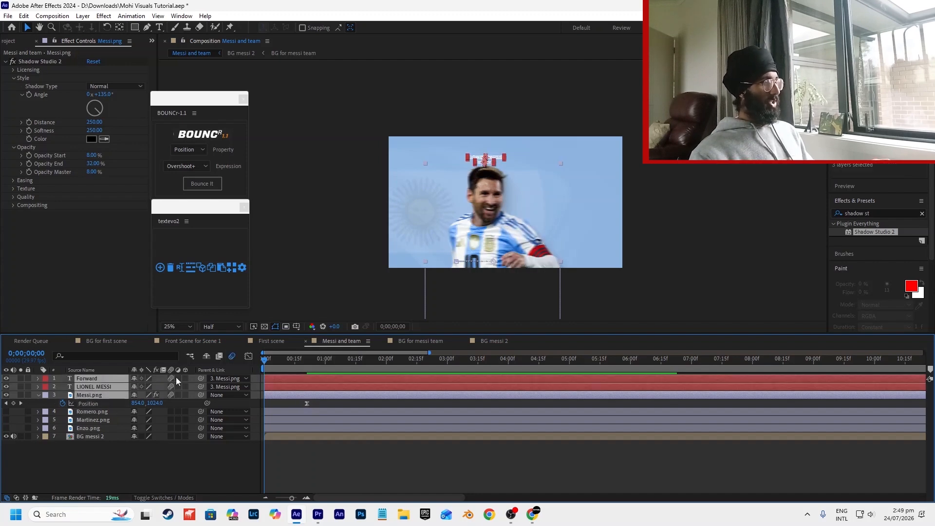
{"action": "left_click", "coordinate": [417, 406]}
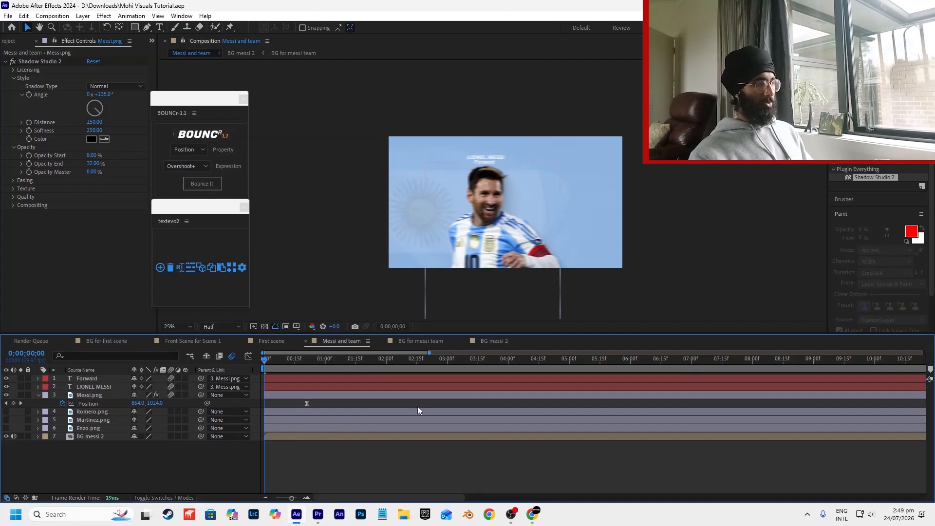
{"action": "key", "text": "space"}
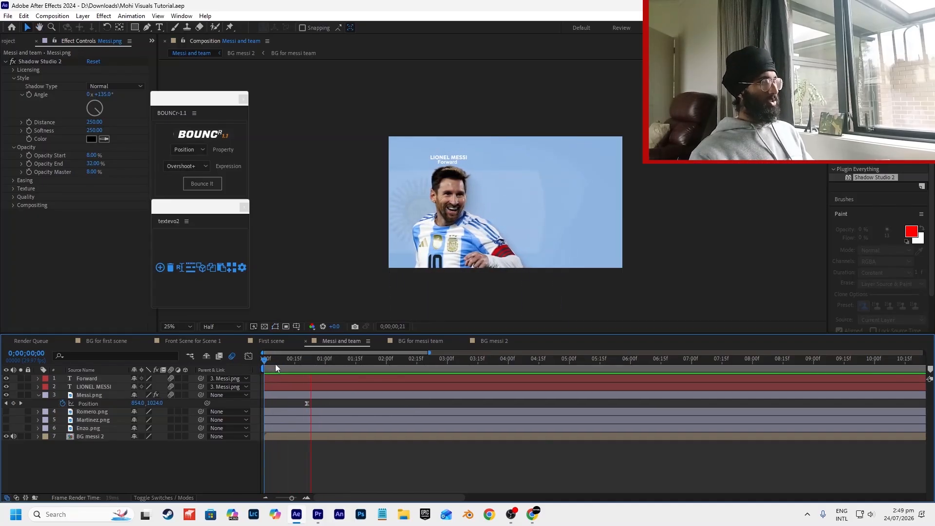
{"action": "key", "text": "space"}
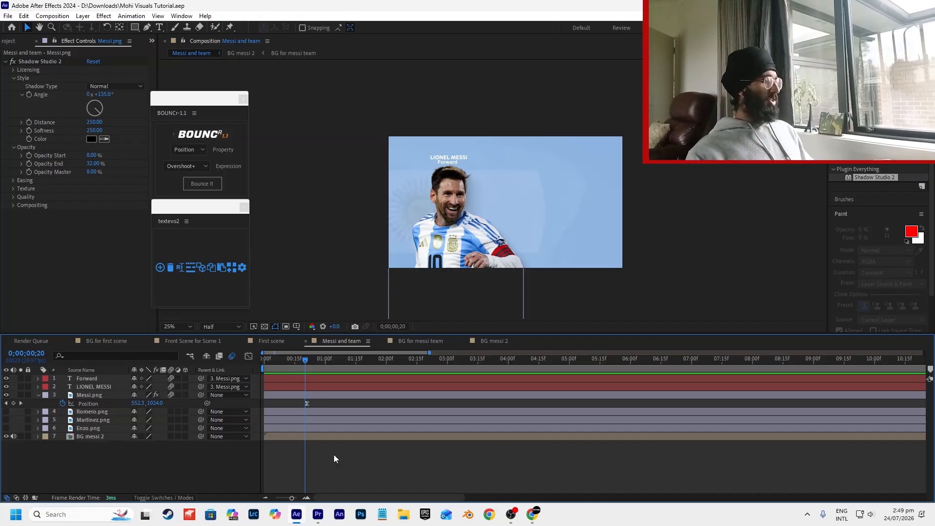
Look through the player PNGs Romero, Martinez and Enzo in the Downloads folder and return to After Effects.
{"action": "left_click", "coordinate": [403, 514]}
{"action": "left_click", "coordinate": [321, 345]}
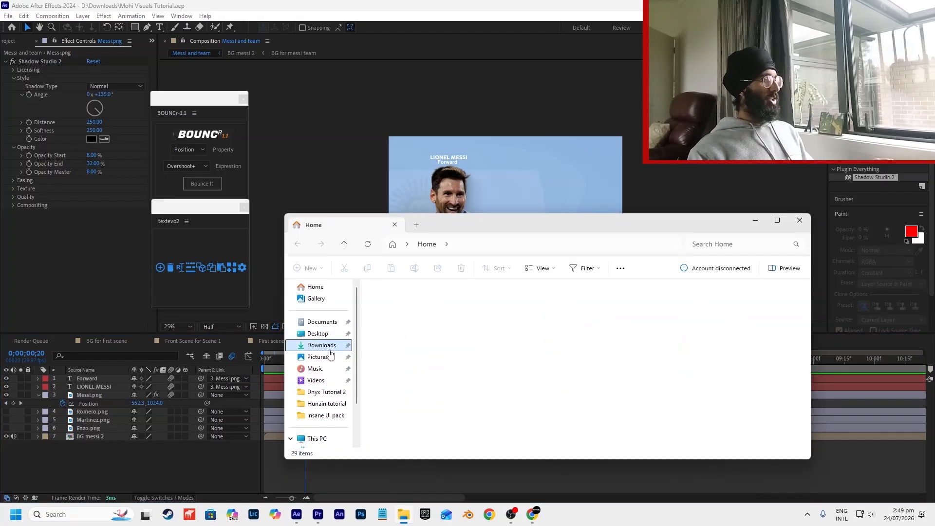
{"action": "left_click", "coordinate": [429, 335]}
{"action": "left_click", "coordinate": [415, 346], "text": "ctrl"}
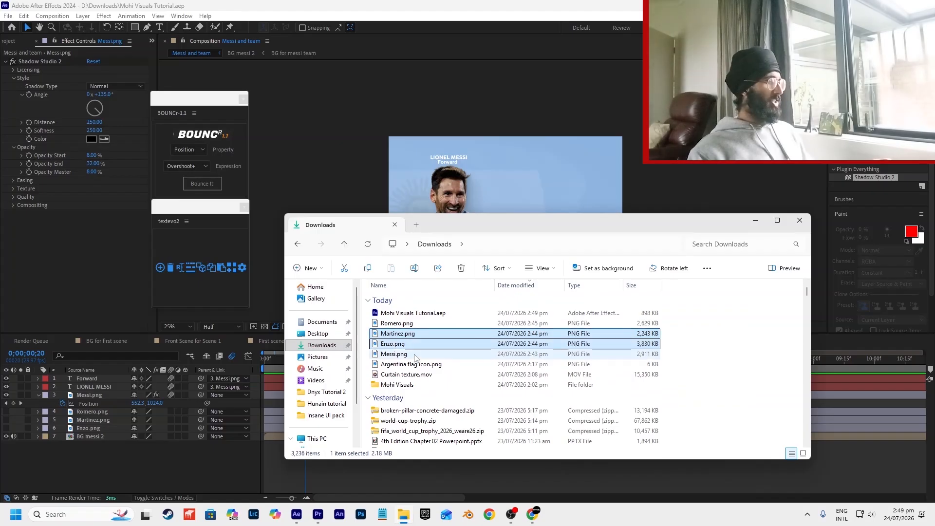
{"action": "left_click", "coordinate": [411, 324]}
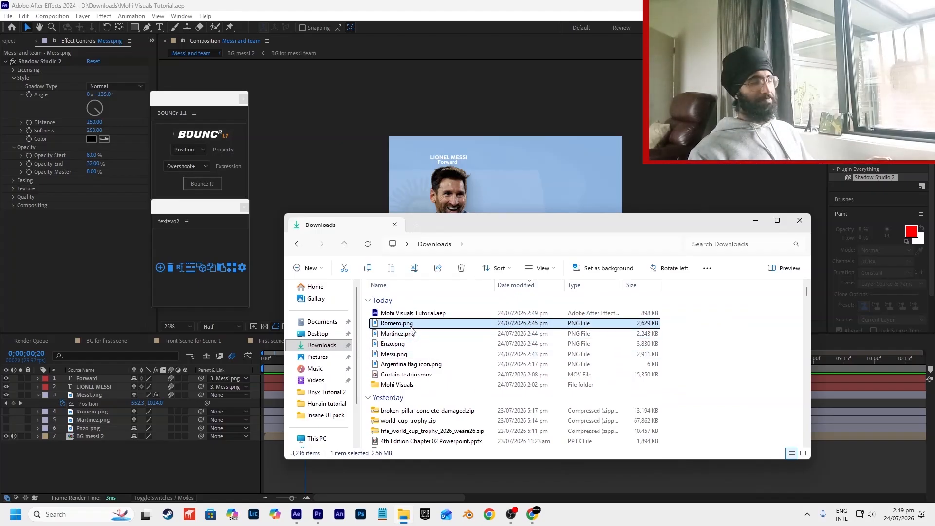
{"action": "left_click", "coordinate": [414, 353]}
{"action": "left_click", "coordinate": [415, 347]}
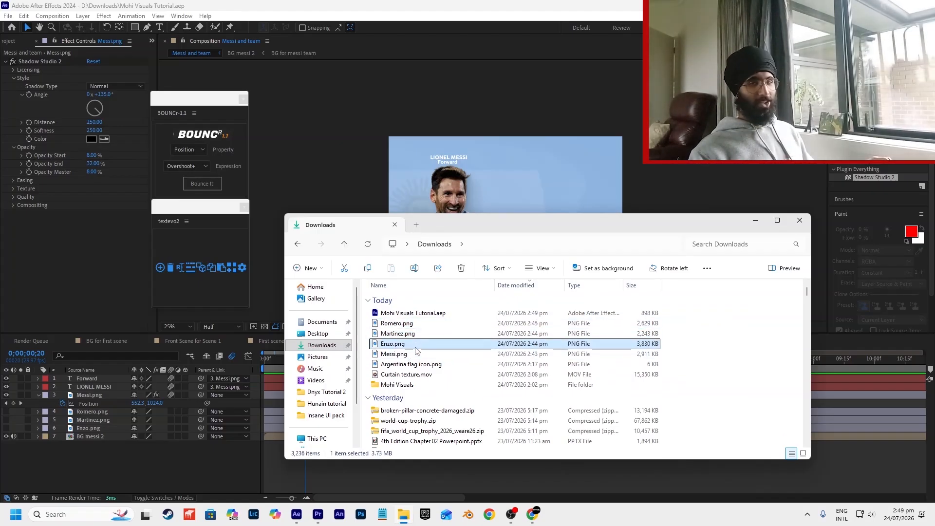
{"action": "left_click", "coordinate": [414, 324], "text": "shift"}
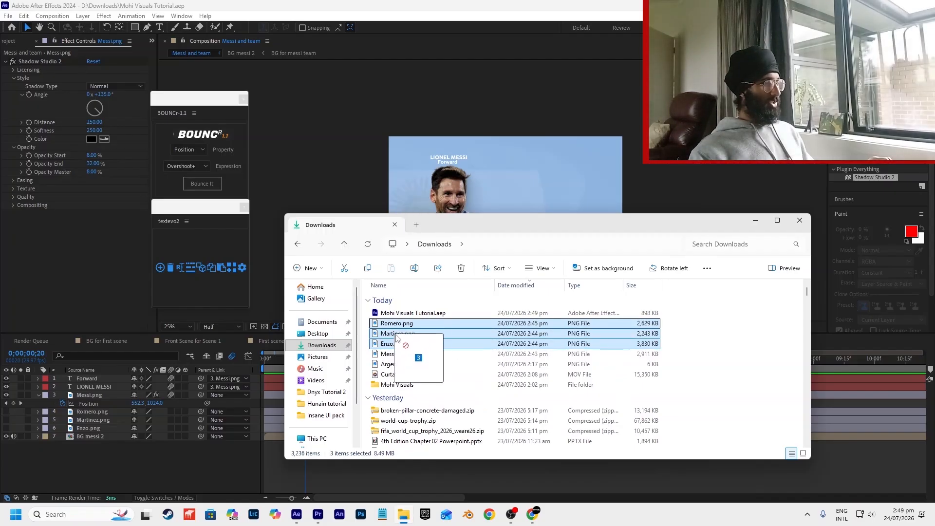
{"action": "left_click", "coordinate": [800, 220]}
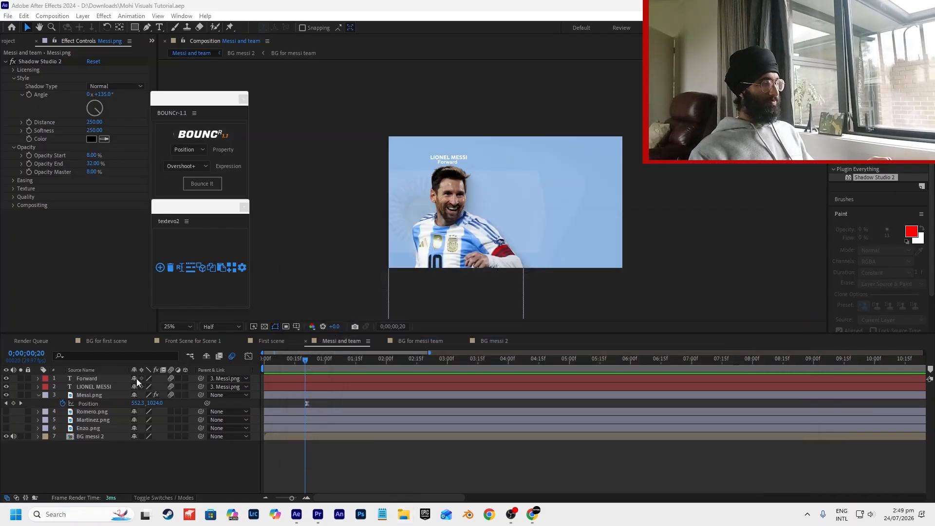
Move the Enzo.png layer directly below Messi.png in the layer stack and make it visible.
{"action": "left_click", "coordinate": [101, 412]}
{"action": "left_click", "coordinate": [96, 439]}
{"action": "left_click_drag", "start_coordinate": [88, 431], "coordinate": [95, 408]}
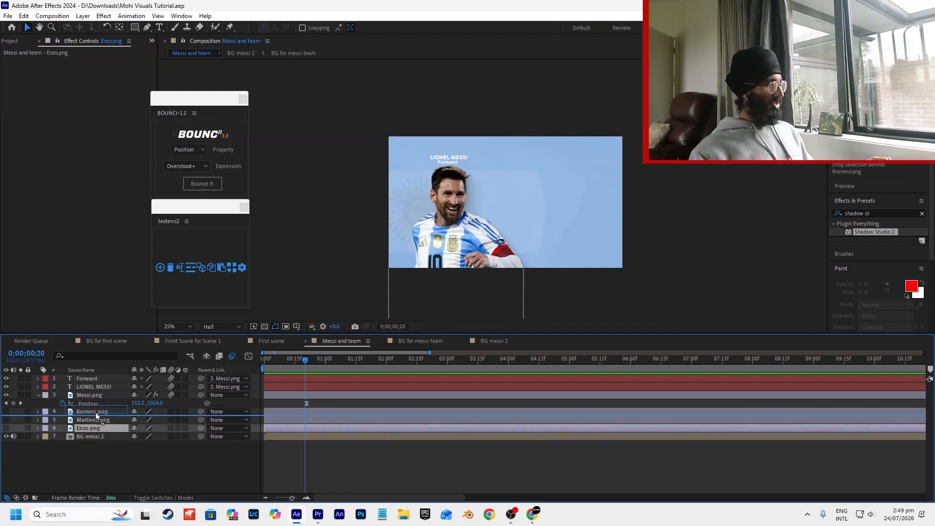
{"action": "left_click", "coordinate": [6, 412]}
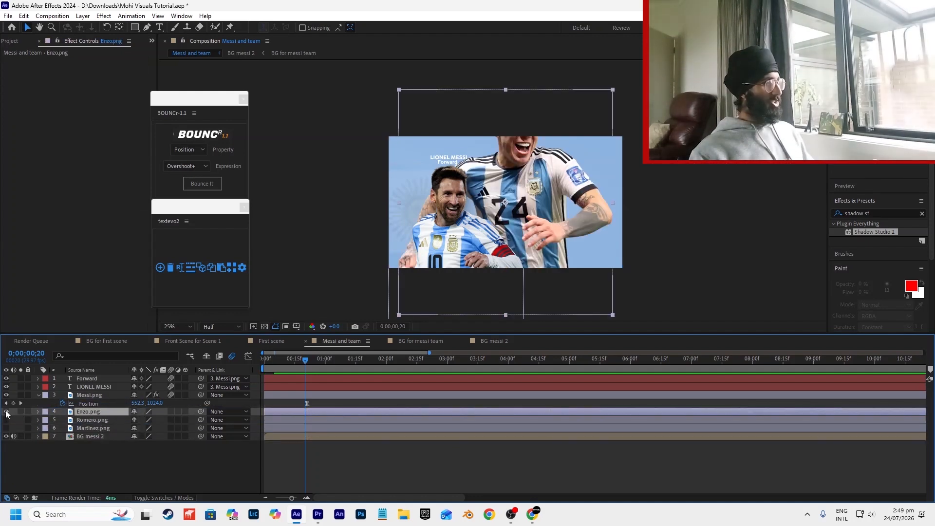
Scale the Enzo.png layer to 65% and place it beside Messi, slightly behind his shoulder, at about 952, 888.
{"action": "key", "text": "s"}
{"action": "left_click", "coordinate": [88, 396]}
{"action": "key", "text": "s"}
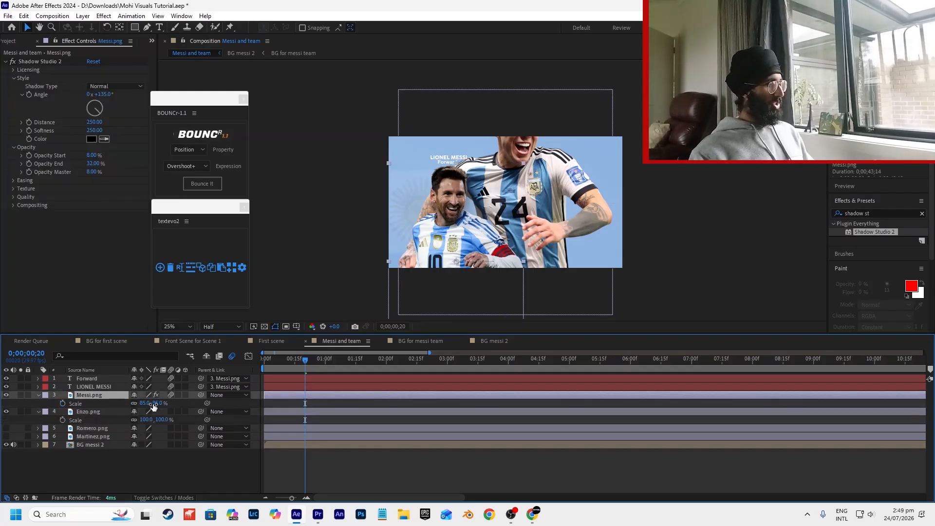
{"action": "left_click", "coordinate": [102, 410]}
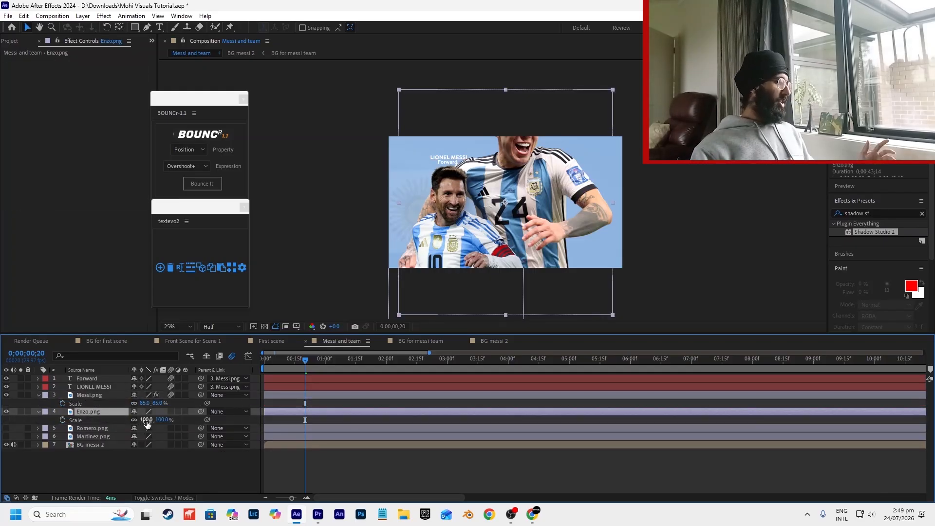
{"action": "left_click", "coordinate": [146, 420]}
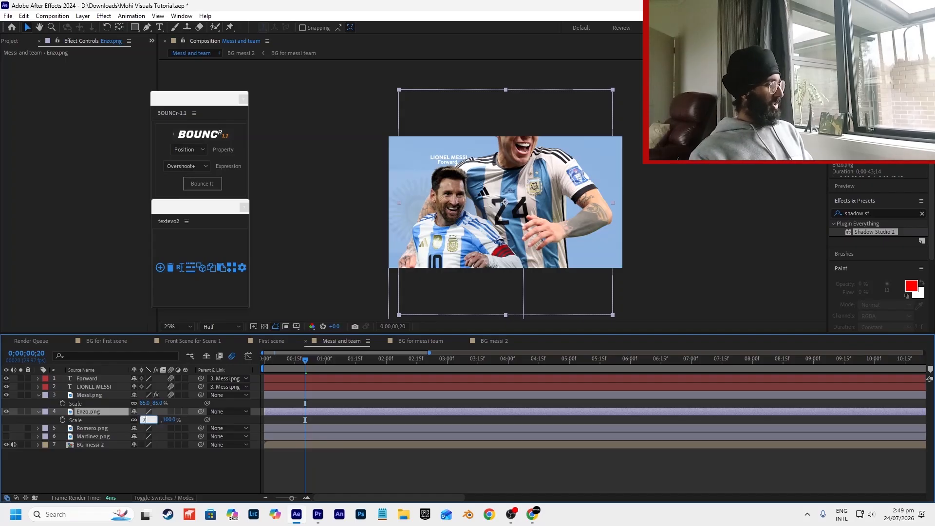
{"action": "type", "text": "70"}
{"action": "key", "text": "Return"}
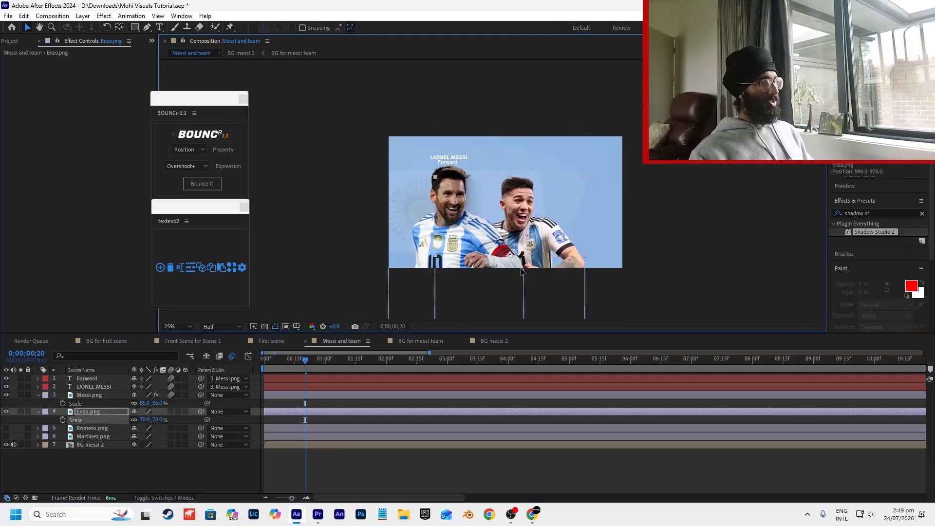
{"action": "left_click_drag", "start_coordinate": [521, 271], "coordinate": [514, 266]}
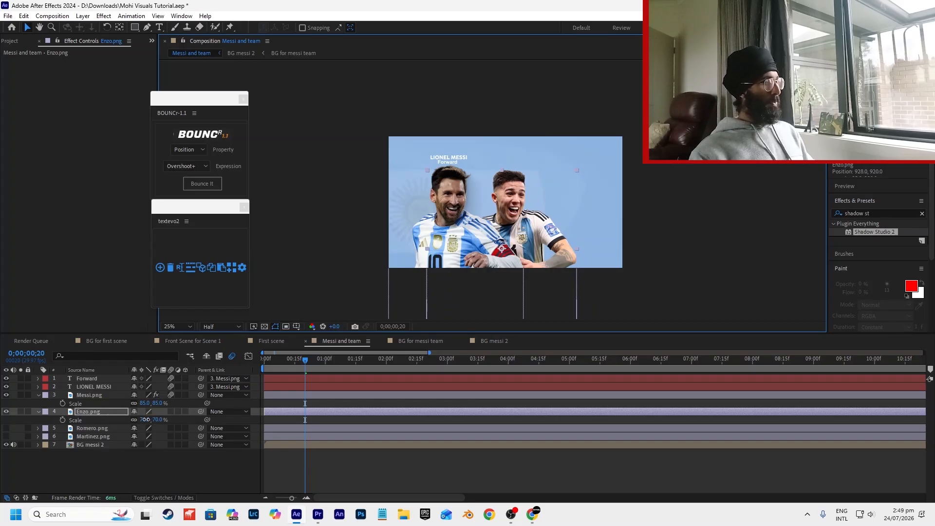
{"action": "left_click_drag", "start_coordinate": [145, 419], "coordinate": [143, 420]}
{"action": "left_click_drag", "start_coordinate": [483, 254], "coordinate": [487, 249]}
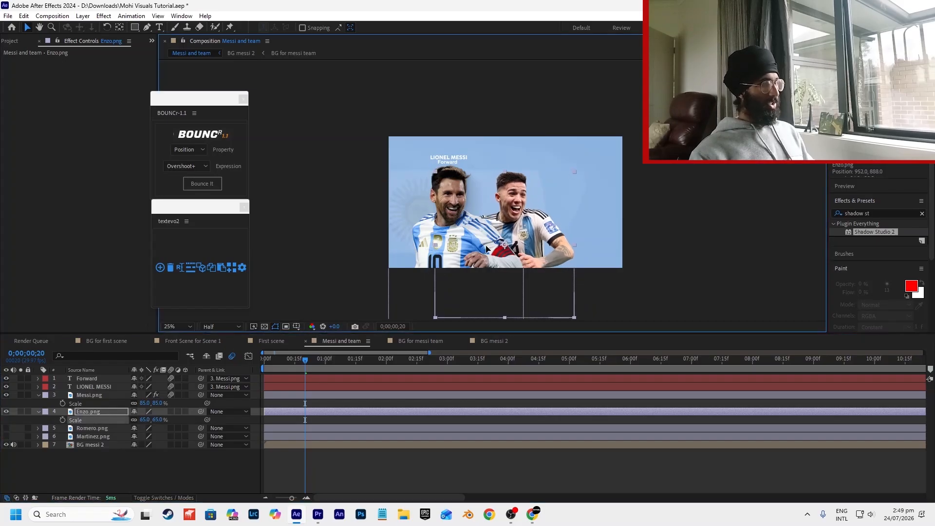
{"action": "left_click", "coordinate": [637, 249]}
Duplicate the Forward and LIONEL MESSI text layers and move the copies directly above Enzo.png in the layer stack.
{"action": "left_click", "coordinate": [98, 379]}
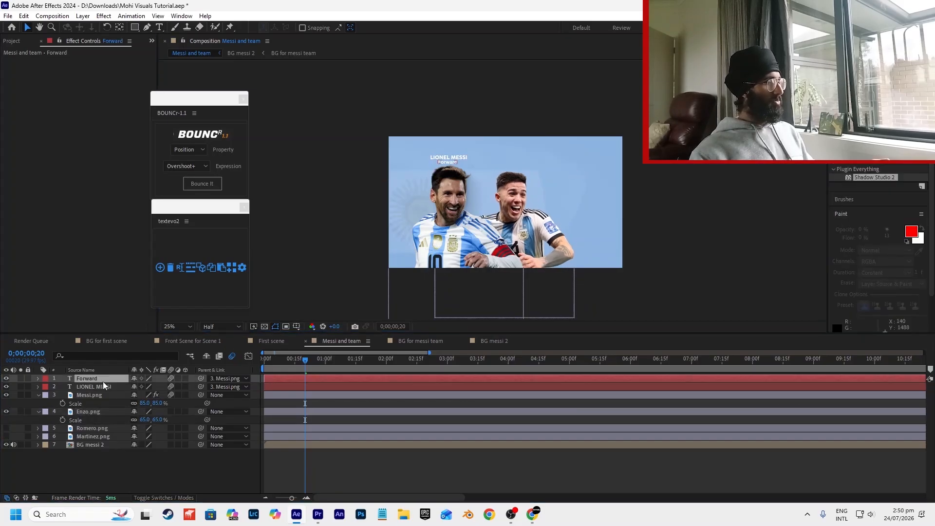
{"action": "left_click", "coordinate": [100, 387], "text": "shift"}
{"action": "key", "text": "ctrl+d"}
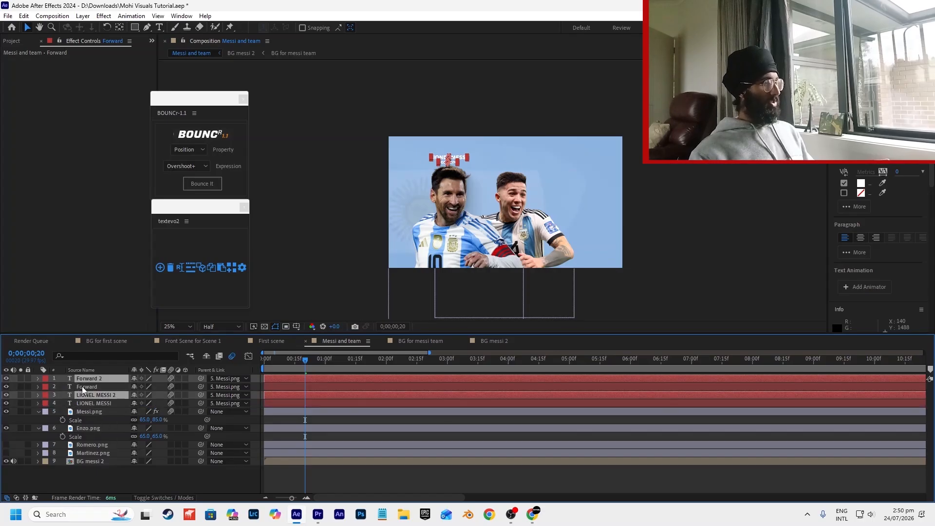
{"action": "left_click_drag", "start_coordinate": [92, 394], "coordinate": [84, 433]}
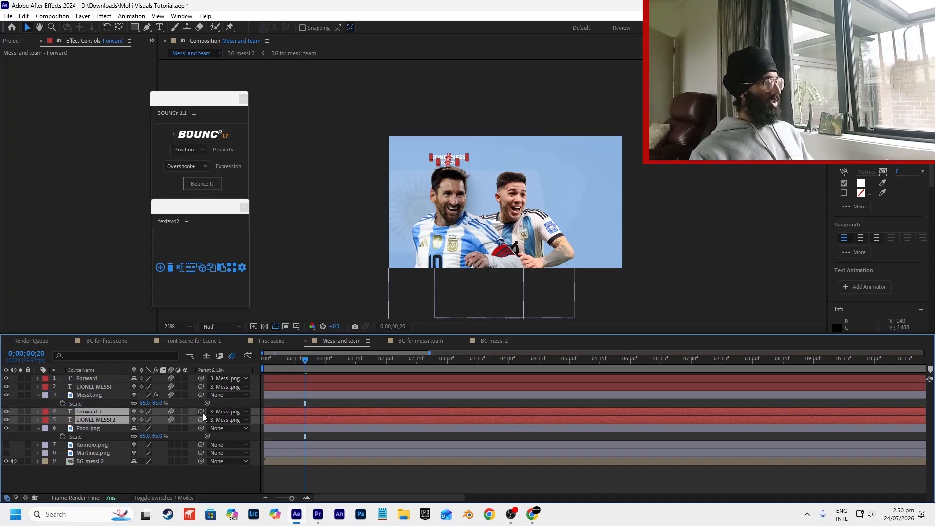
Parent the duplicated Forward 2 and LIONEL MESSI 2 titles to Enzo.png and place them just above Enzo's head.
{"action": "left_click_drag", "start_coordinate": [192, 419], "coordinate": [98, 433]}
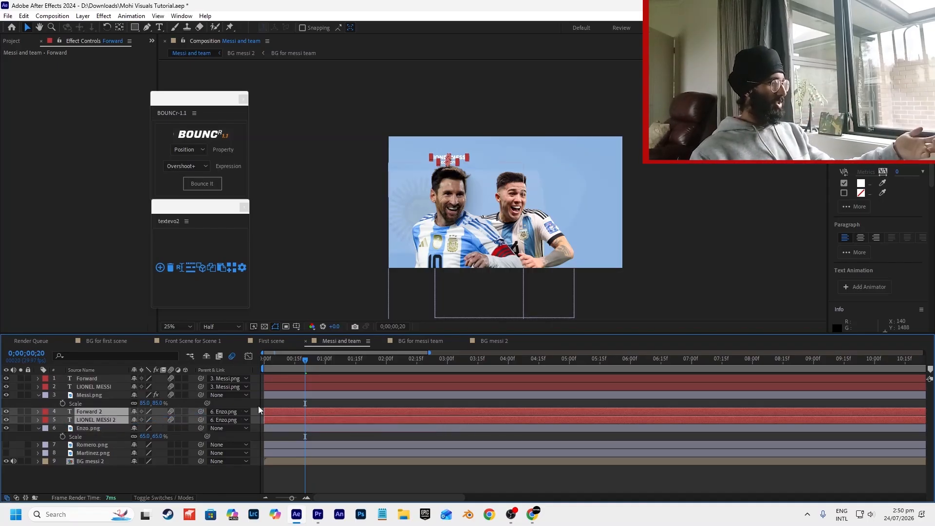
{"action": "scroll", "coordinate": [454, 162], "scroll_direction": "up", "scroll_amount": 1}
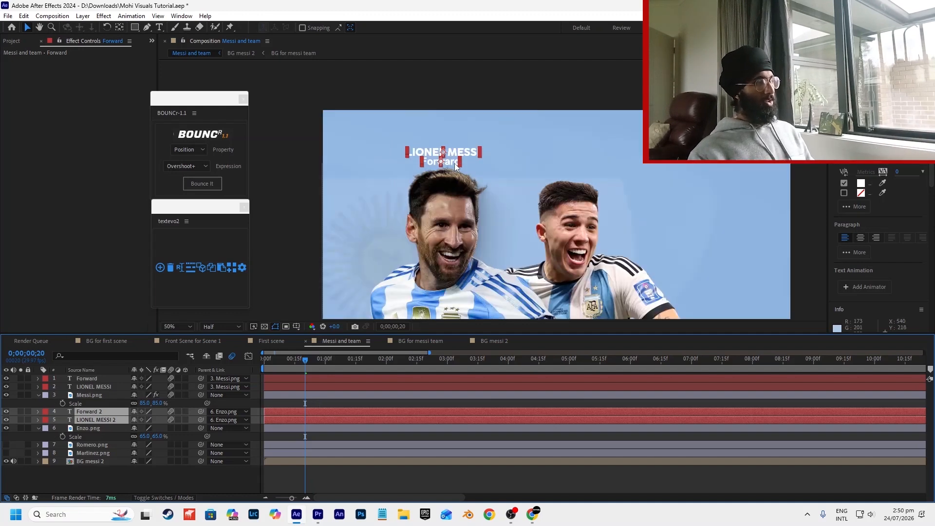
{"action": "scroll", "coordinate": [456, 166], "scroll_direction": "up", "scroll_amount": 1}
{"action": "left_click_drag", "start_coordinate": [457, 149], "coordinate": [716, 170]}
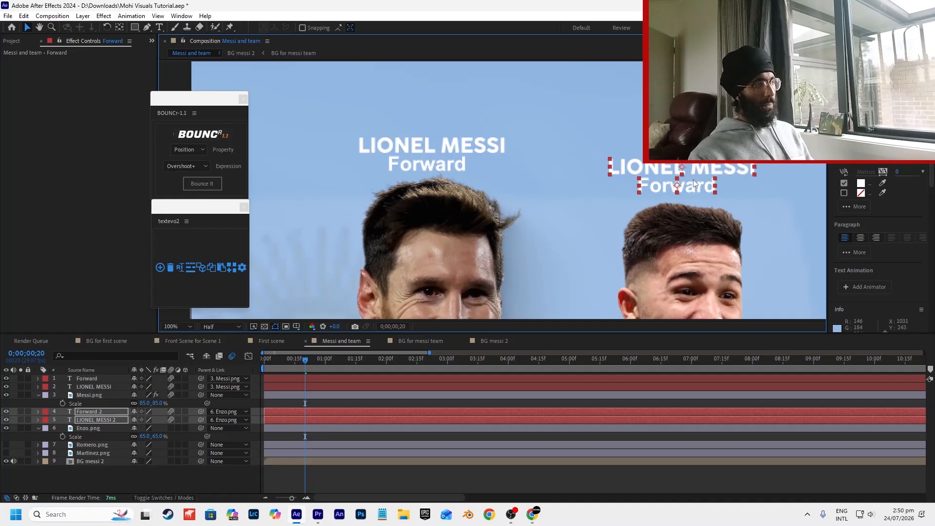
{"action": "scroll", "coordinate": [682, 197], "scroll_direction": "down", "scroll_amount": 2}
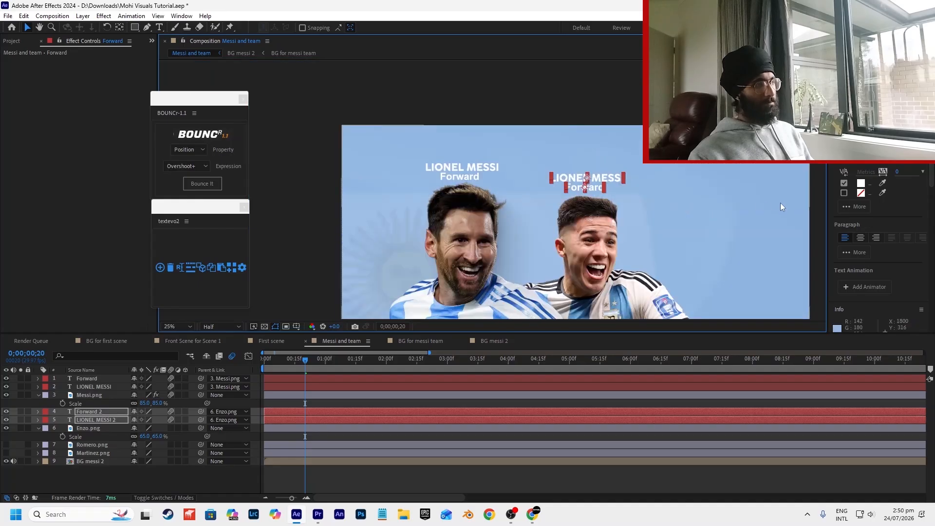
{"action": "scroll", "coordinate": [780, 203], "scroll_direction": "down", "scroll_amount": 2}
{"action": "left_click", "coordinate": [685, 205]}
{"action": "scroll", "coordinate": [685, 205], "scroll_direction": "up", "scroll_amount": 6}
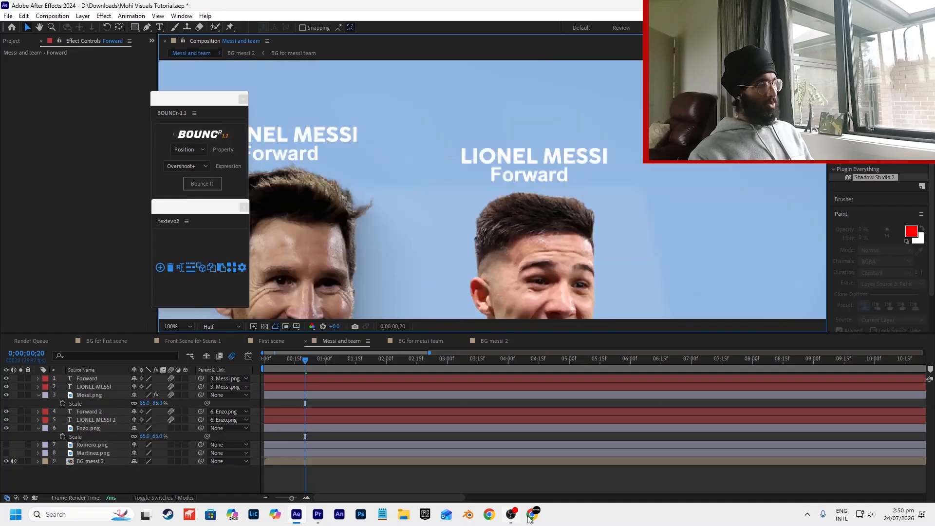
Switch to Chrome, look through the Argentina player renders for Enzo's full name, and return to After Effects.
{"action": "left_click", "coordinate": [531, 517]}
{"action": "key", "text": "alt+Left"}
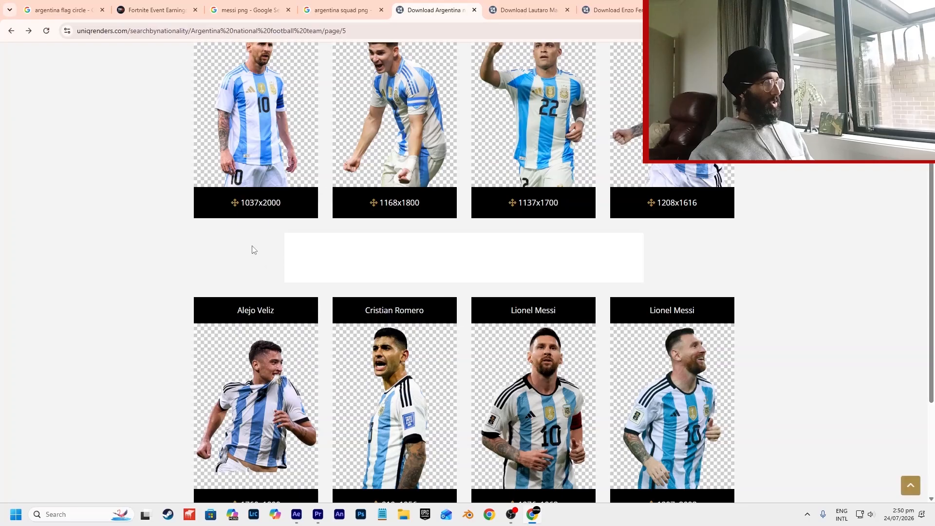
{"action": "scroll", "coordinate": [192, 255], "scroll_direction": "up", "scroll_amount": 3}
{"action": "scroll", "coordinate": [113, 270], "scroll_direction": "down", "scroll_amount": 6}
{"action": "key", "text": "alt+Left"}
{"action": "scroll", "coordinate": [114, 269], "scroll_direction": "up", "scroll_amount": 8}
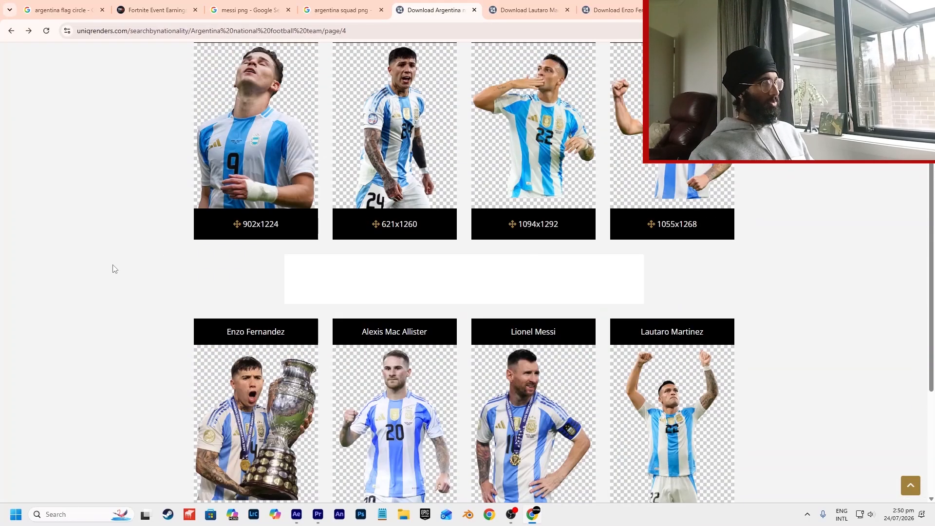
{"action": "scroll", "coordinate": [150, 265], "scroll_direction": "down", "scroll_amount": 3}
{"action": "key", "text": "alt+Tab"}
Change the duplicated name title above Enzo's head to ENZO FERNANDEZ.
{"action": "left_click", "coordinate": [548, 154]}
{"action": "double_click", "coordinate": [549, 154]}
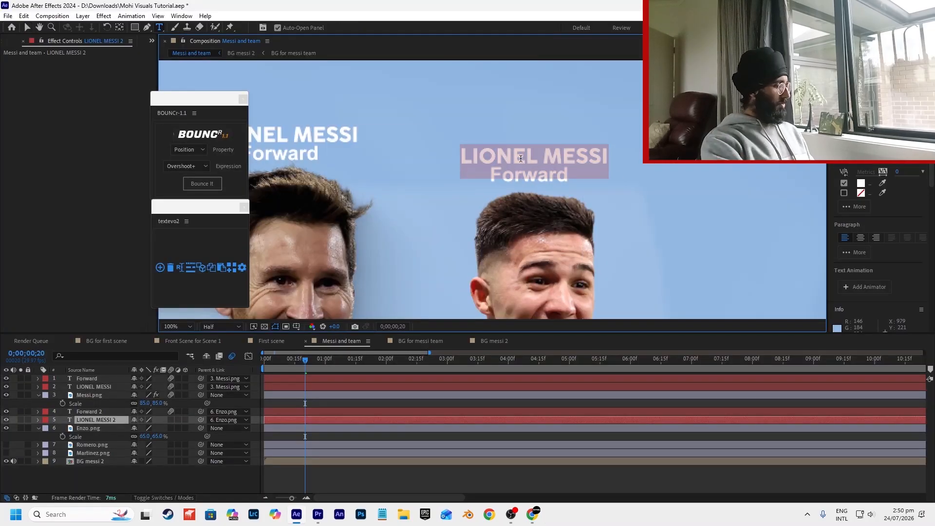
{"action": "type", "text": "ENZO FERDN"}
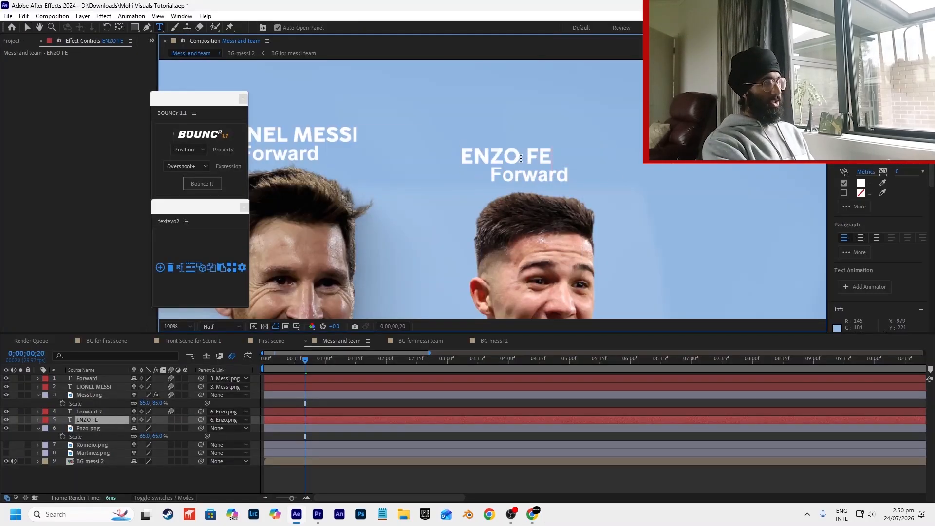
{"action": "key", "text": "BackSpace"}
{"action": "key", "text": "BackSpace"}
{"action": "type", "text": "NANDE"}
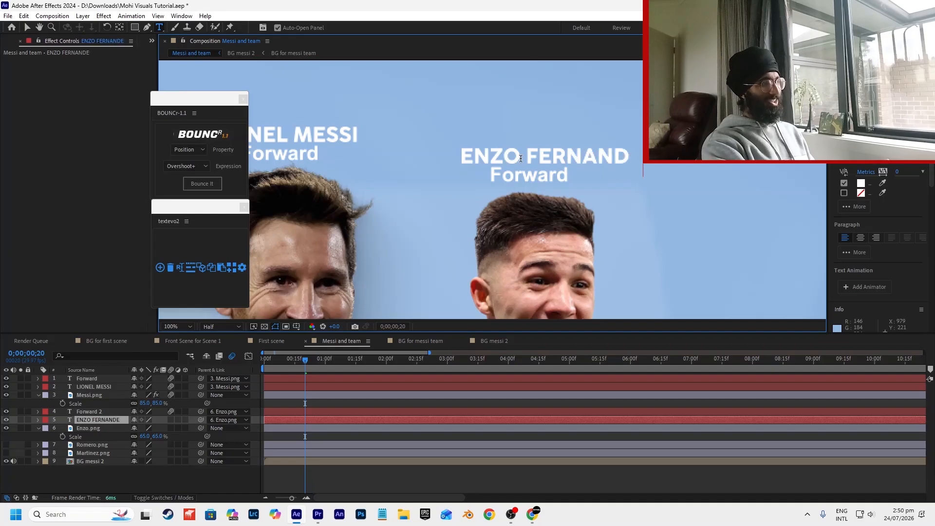
{"action": "type", "text": "Z"}
{"action": "left_click", "coordinate": [27, 28]}
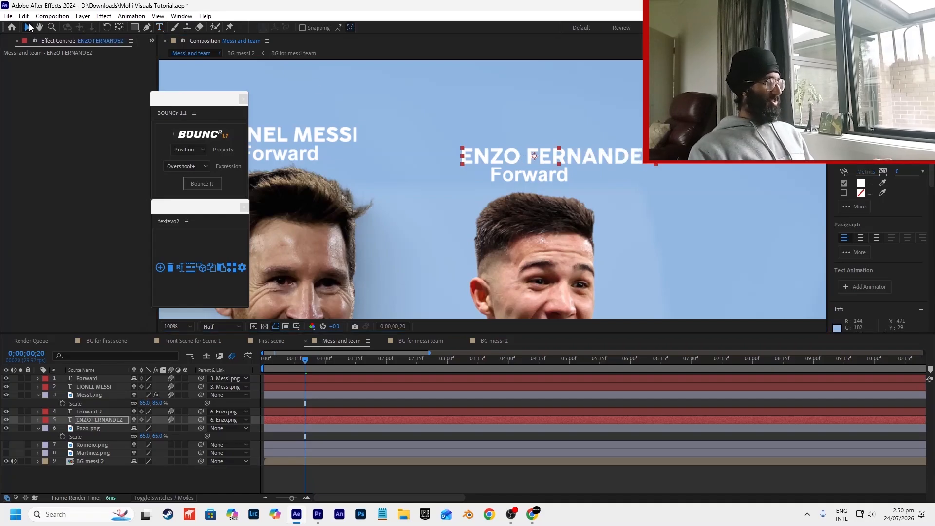
Set the ENZO FERNANDEZ title's horizontal Position to 960.9 so it is centred over the Forward subtitle.
{"action": "key", "text": "p"}
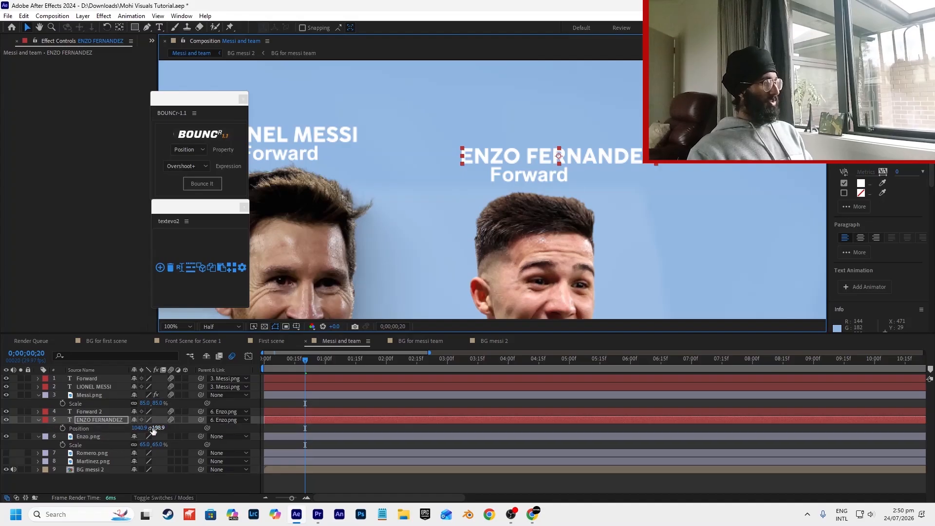
{"action": "left_click_drag", "start_coordinate": [145, 430], "coordinate": [105, 428]}
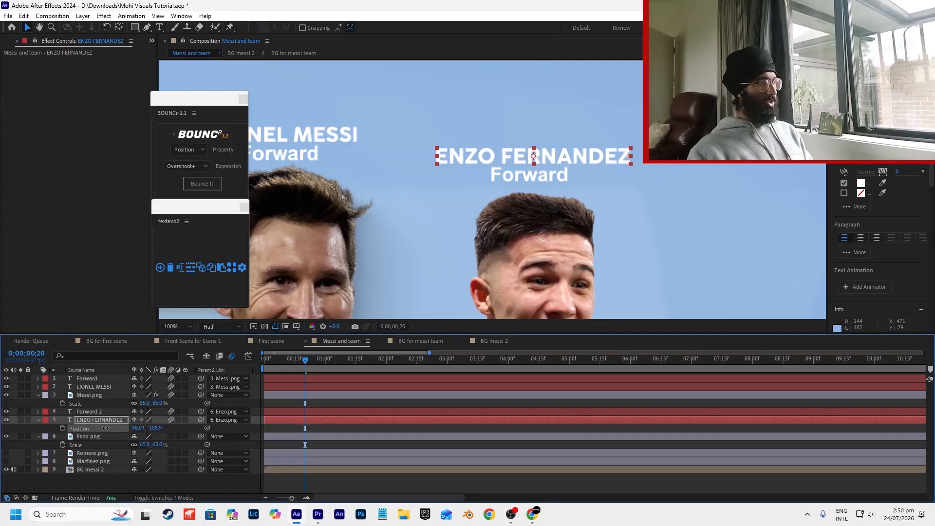
{"action": "left_click", "coordinate": [556, 177]}
{"action": "key", "text": "comma"}
{"action": "key", "text": "comma"}
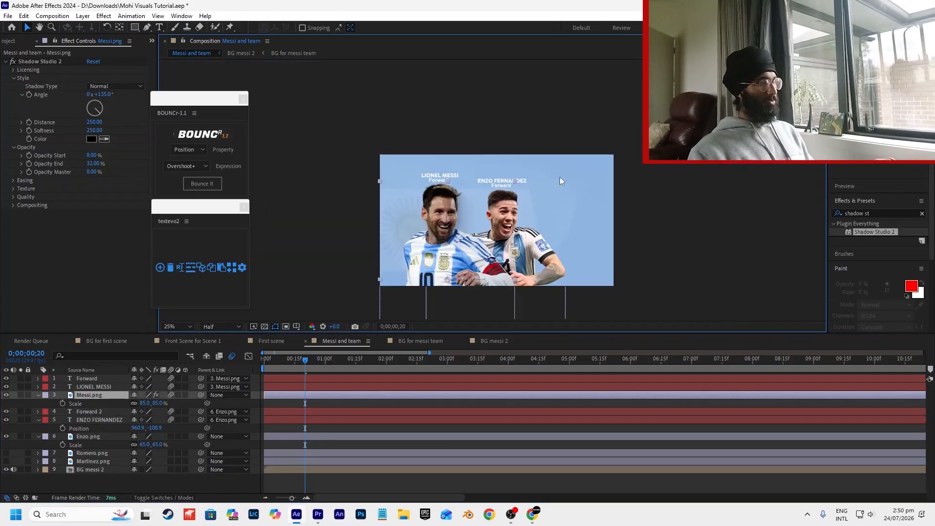
Lower the Forward subtitle slightly above Enzo's hair and move the ENZO FERNANDEZ title to about 972, -100.
{"action": "scroll", "coordinate": [514, 185], "scroll_direction": "up", "scroll_amount": 6}
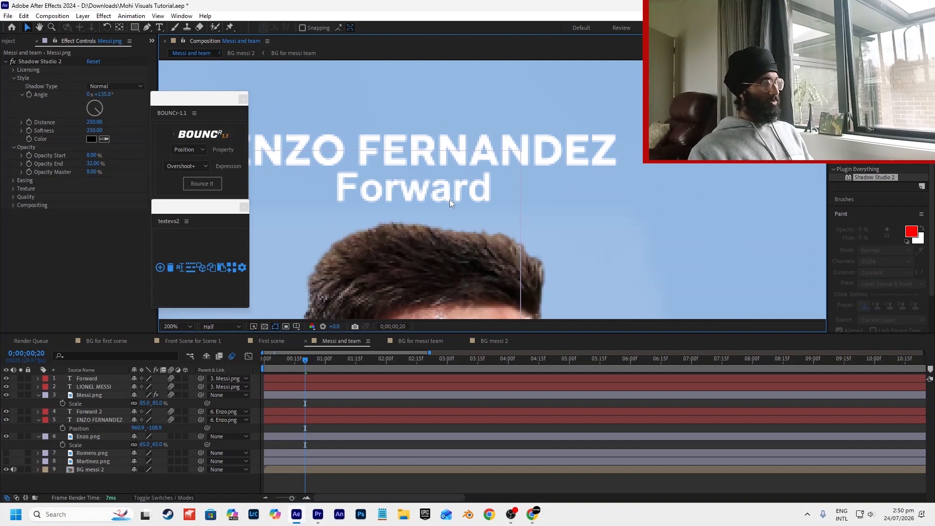
{"action": "left_click", "coordinate": [107, 410]}
{"action": "left_click_drag", "start_coordinate": [442, 211], "coordinate": [445, 214]}
{"action": "left_click", "coordinate": [451, 158]}
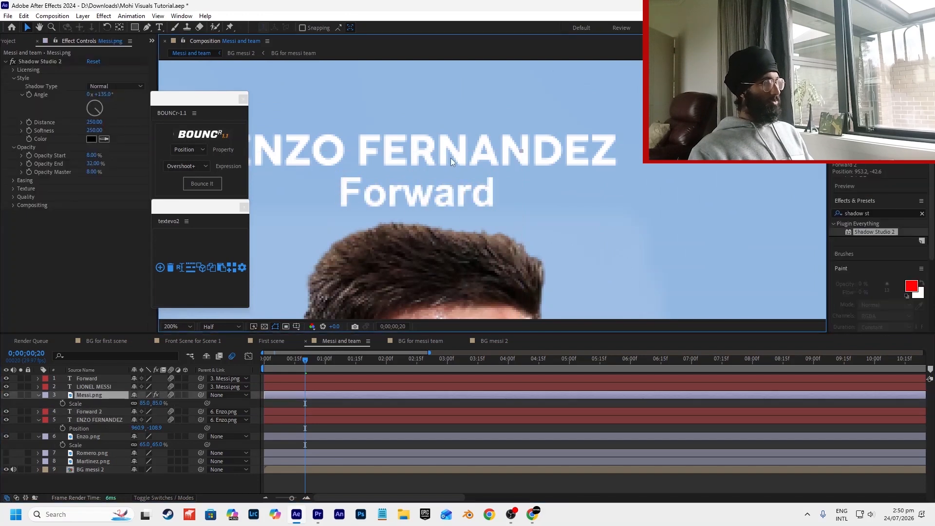
{"action": "left_click", "coordinate": [100, 418]}
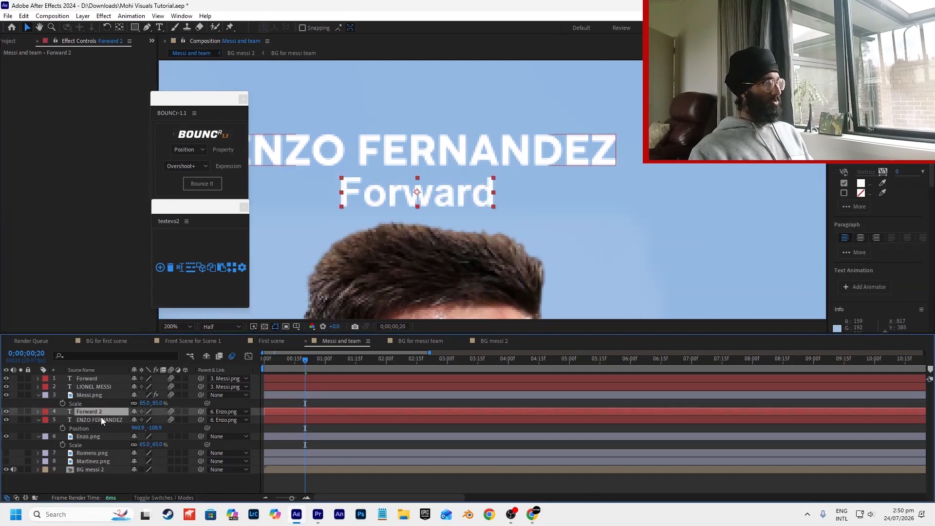
{"action": "left_click_drag", "start_coordinate": [448, 144], "coordinate": [454, 151]}
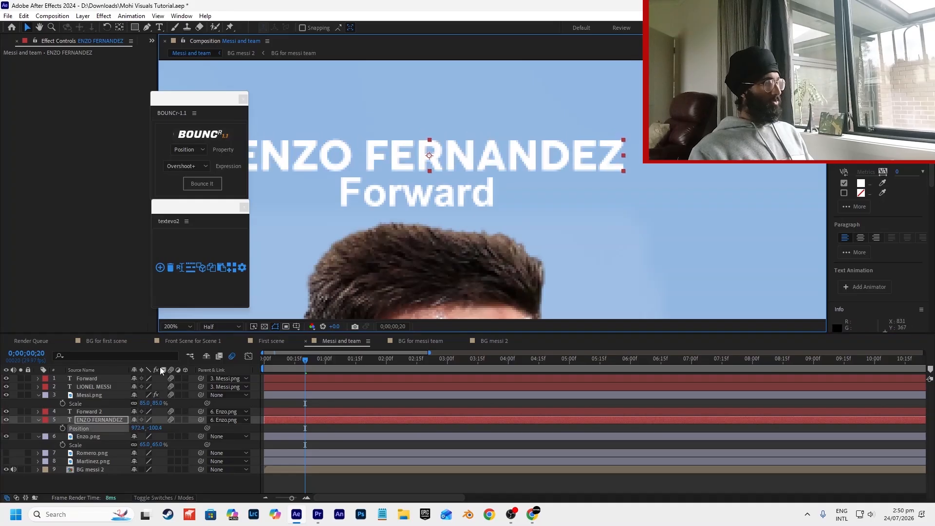
{"action": "scroll", "coordinate": [423, 190], "scroll_direction": "down", "scroll_amount": 3}
{"action": "left_click", "coordinate": [423, 190]}
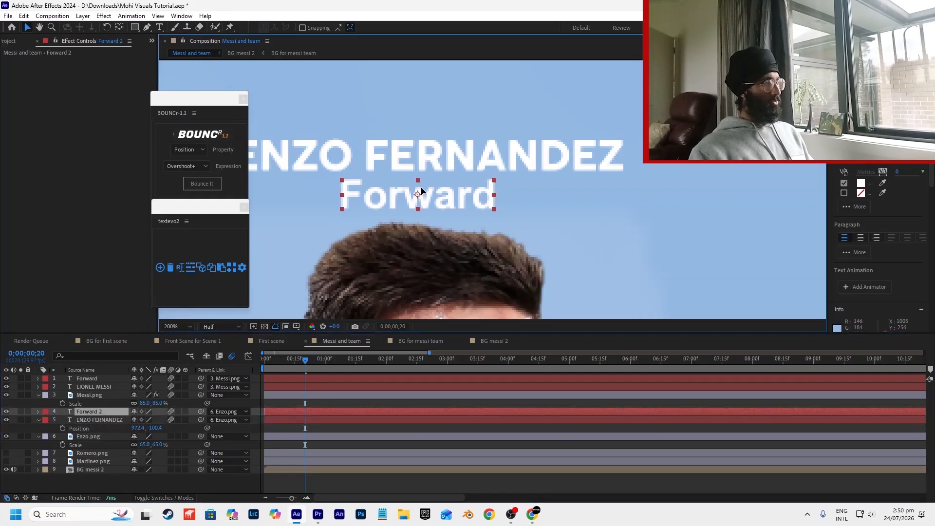
{"action": "scroll", "coordinate": [456, 186], "scroll_direction": "up", "scroll_amount": 2}
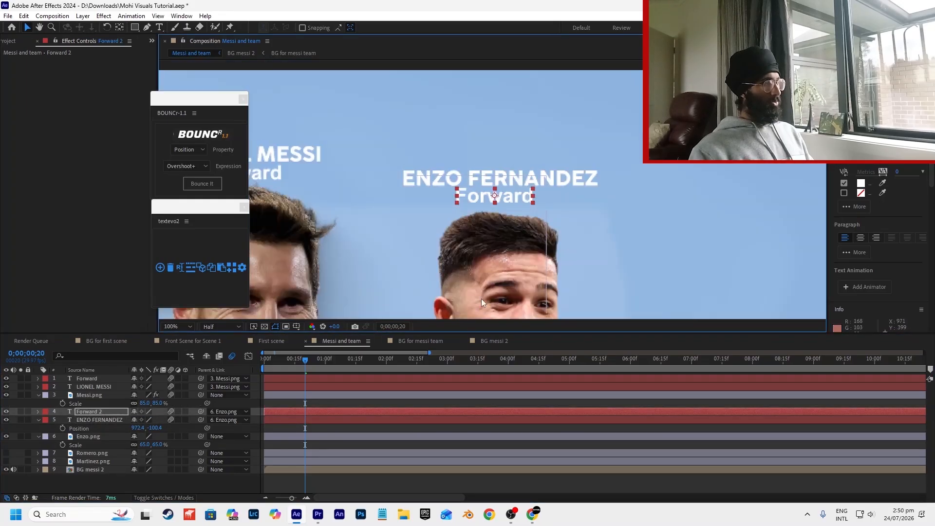
Switch to Chrome and search Google in a new tab for "enzo fernandez position in argentina".
{"action": "left_click", "coordinate": [539, 516]}
{"action": "key", "text": "ctrl+t"}
{"action": "type", "text": "enzo"}
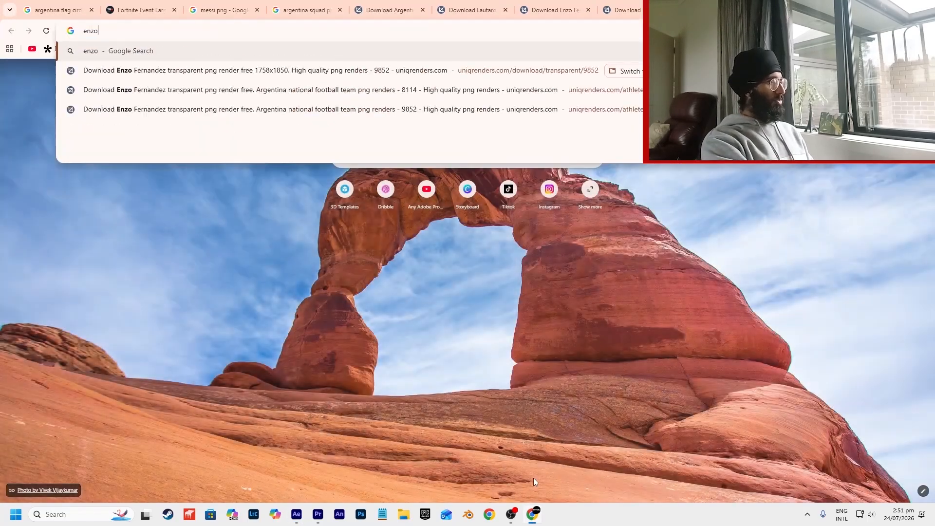
{"action": "type", "text": " fer"}
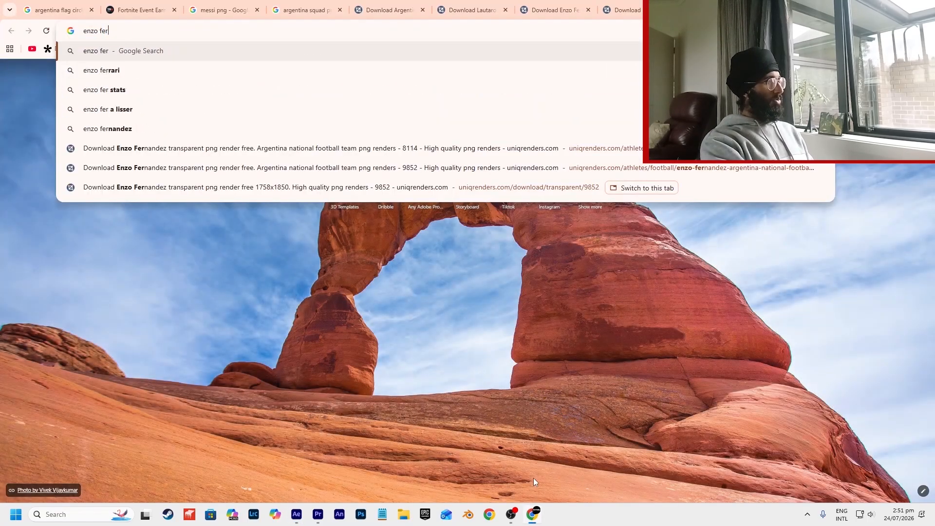
{"action": "type", "text": "nande"}
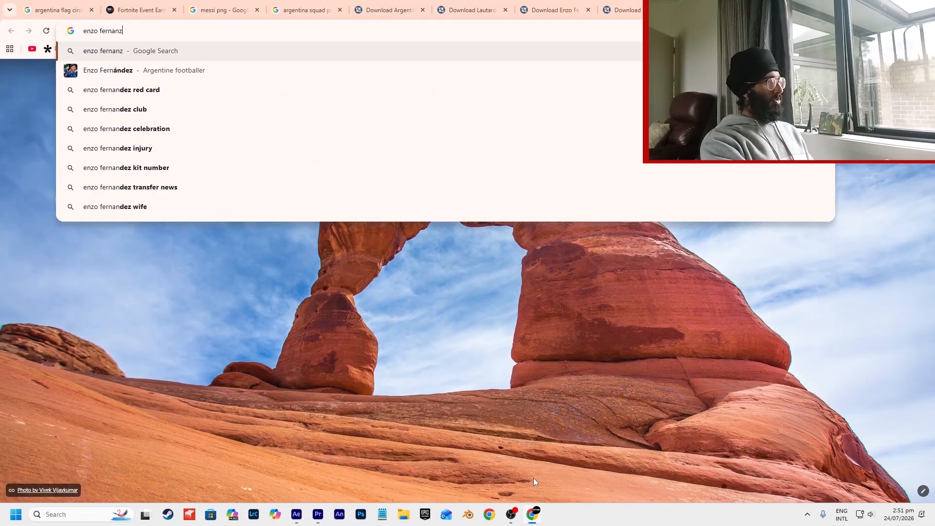
{"action": "type", "text": "z position"}
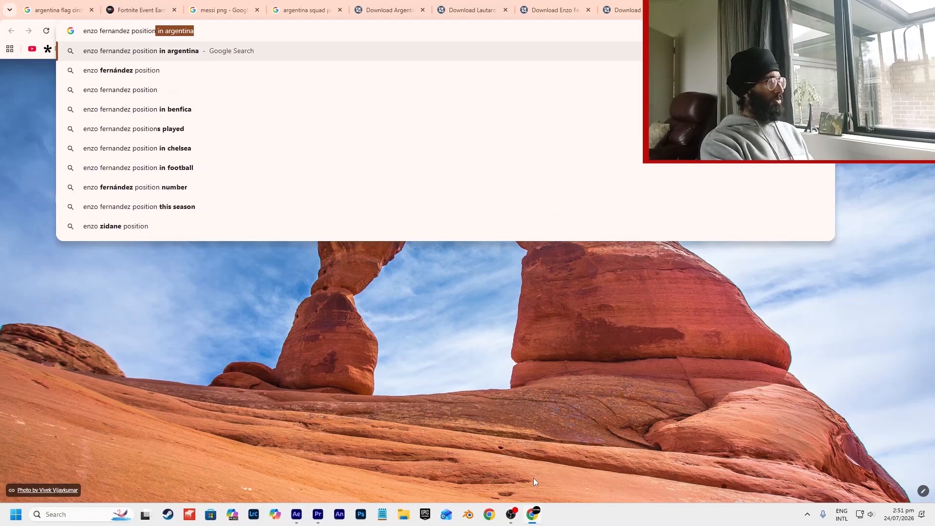
{"action": "key", "text": "Return"}
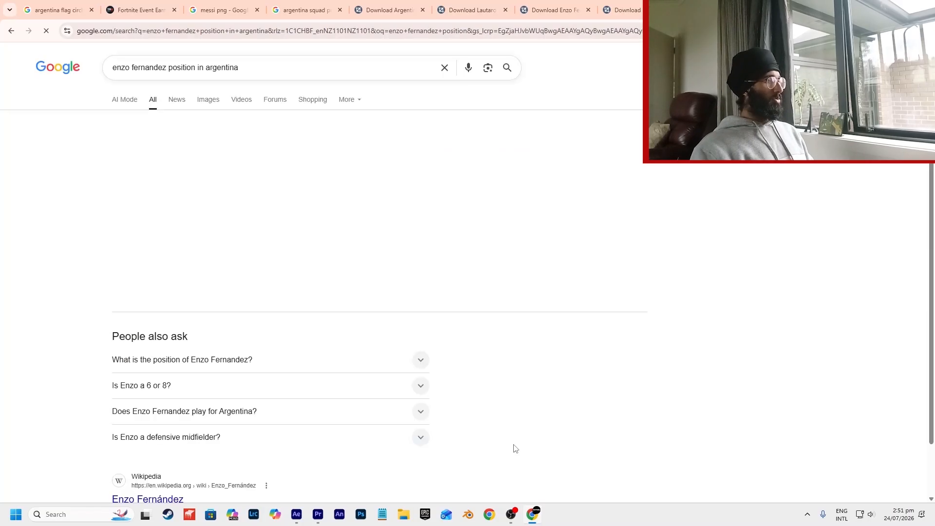
{"action": "scroll", "coordinate": [372, 296], "scroll_direction": "down", "scroll_amount": 1}
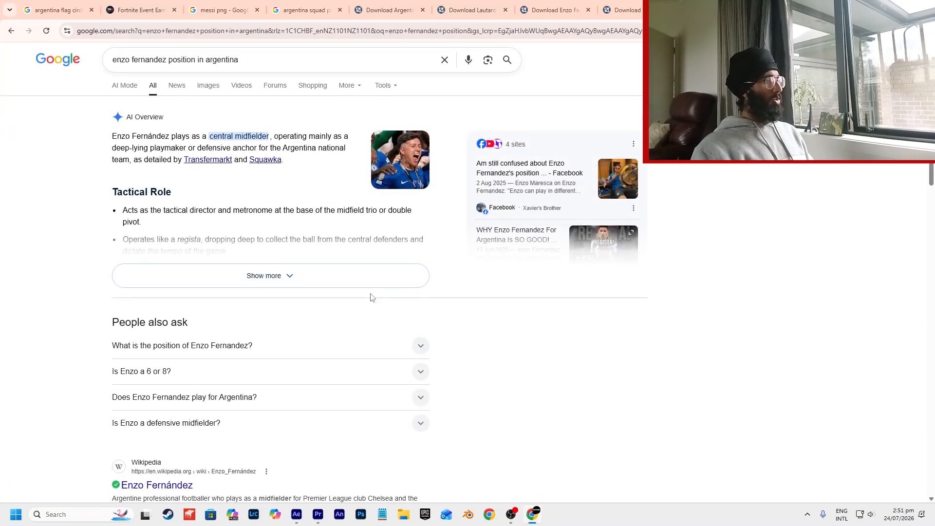
Switch back to After Effects and change the Forward subtitle above Enzo's head to Midfielder.
{"action": "left_click", "coordinate": [387, 10]}
{"action": "key", "text": "alt+Tab"}
{"action": "double_click", "coordinate": [470, 196]}
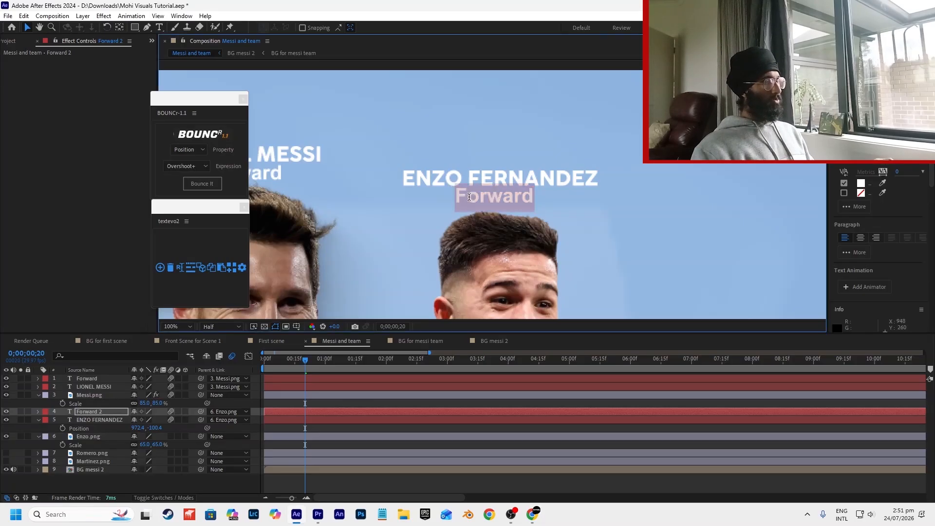
{"action": "type", "text": "Midfielfer"}
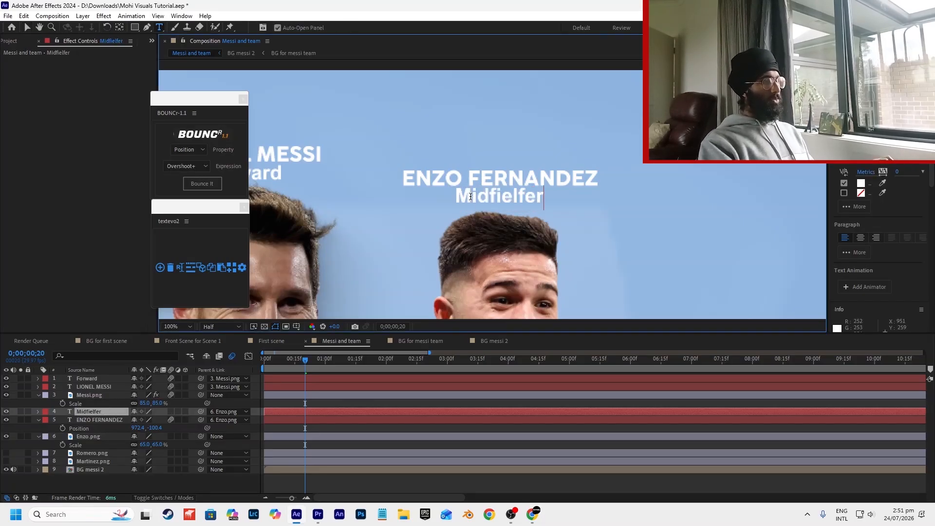
{"action": "key", "text": "BackSpace"}
{"action": "key", "text": "BackSpace"}
{"action": "key", "text": "BackSpace"}
{"action": "type", "text": "der"}
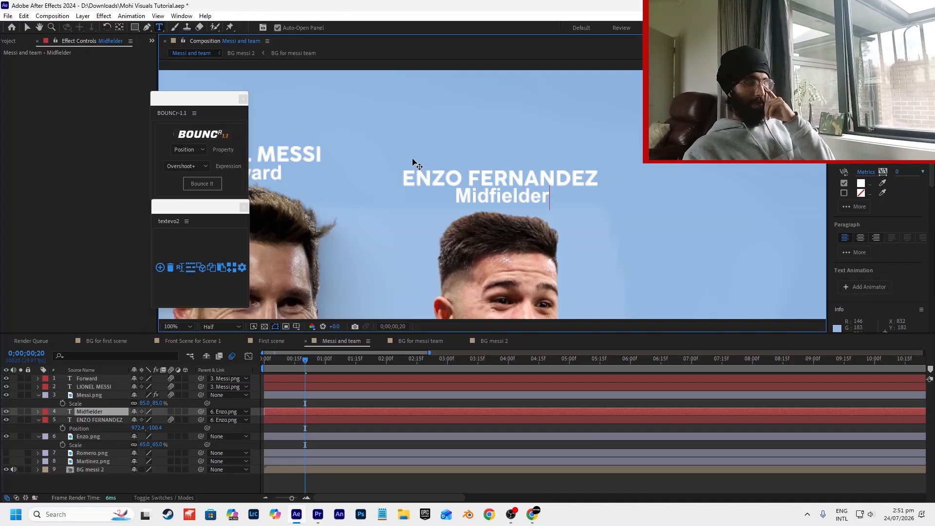
{"action": "left_click", "coordinate": [27, 28]}
Move the ENZO FERNANDEZ title to about 976, -100 so it is centred over the Midfielder subtitle.
{"action": "scroll", "coordinate": [505, 206], "scroll_direction": "up", "scroll_amount": 1}
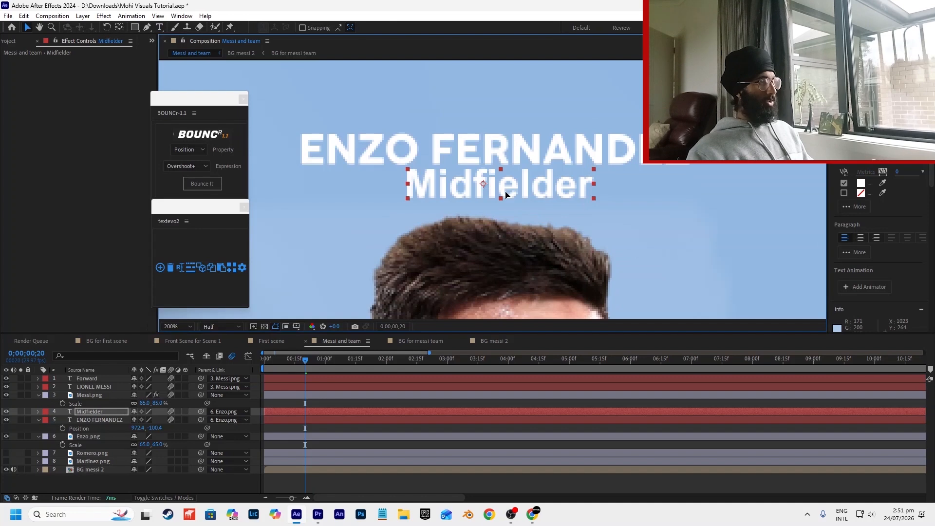
{"action": "left_click", "coordinate": [99, 432]}
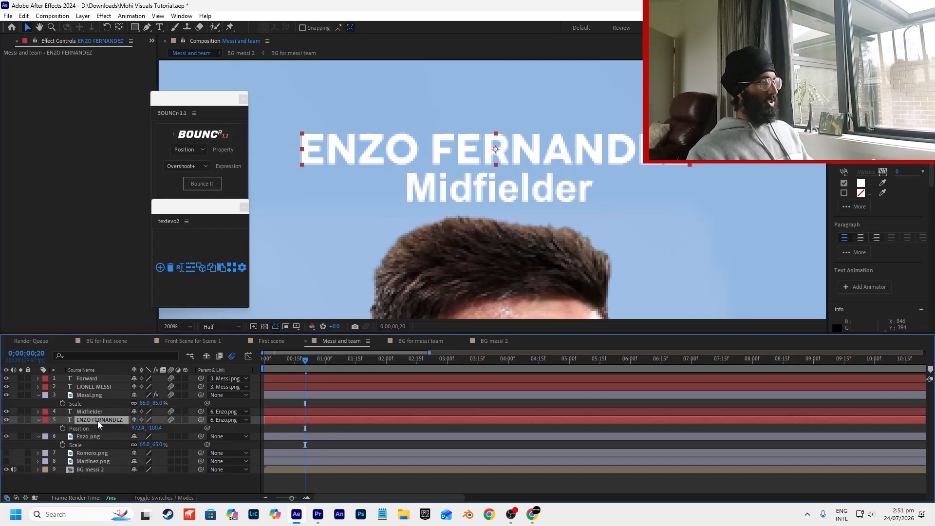
{"action": "left_click_drag", "start_coordinate": [497, 145], "coordinate": [501, 144]}
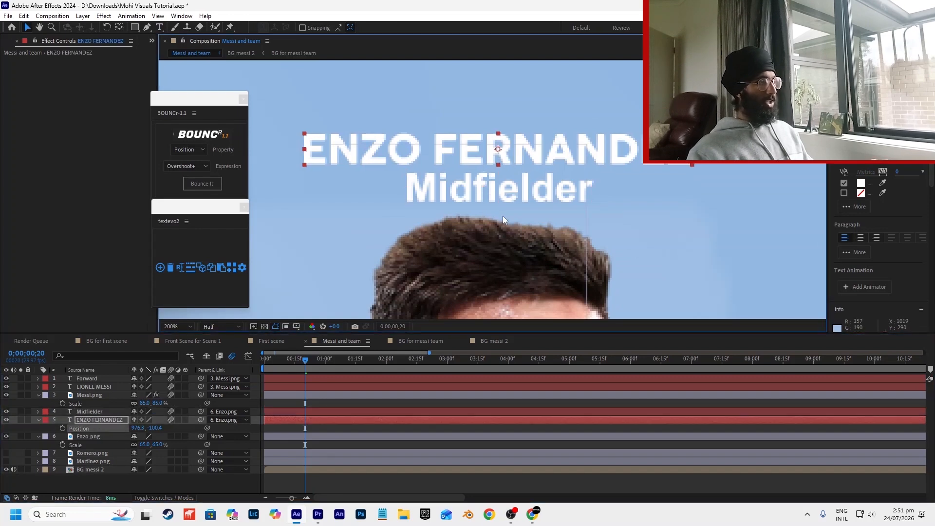
{"action": "scroll", "coordinate": [503, 215], "scroll_direction": "down", "scroll_amount": 3}
{"action": "left_click", "coordinate": [752, 200]}
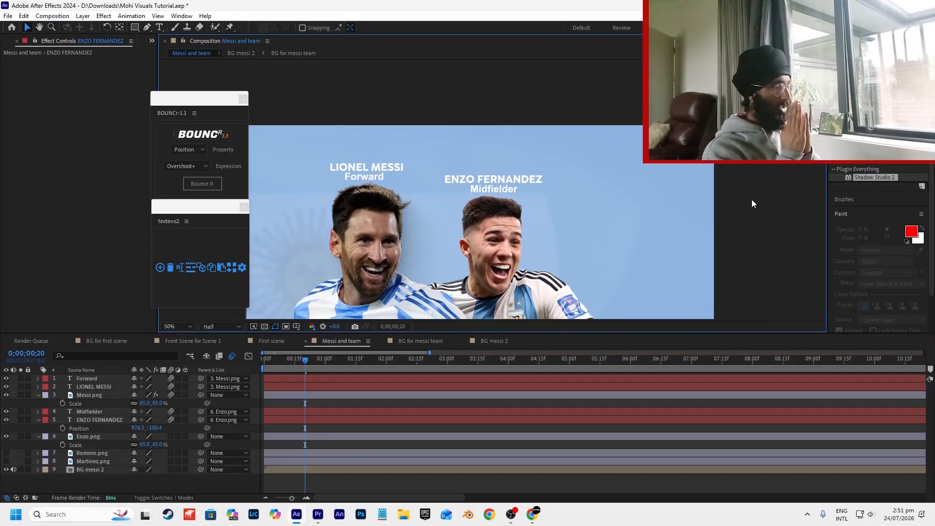
Play back the team scene and show the keyframed properties of Messi.png.
{"action": "key", "text": "comma"}
{"action": "key", "text": "comma"}
{"action": "key", "text": "space"}
{"action": "scroll", "coordinate": [485, 232], "scroll_direction": "up", "scroll_amount": 1}
{"action": "key", "text": "space"}
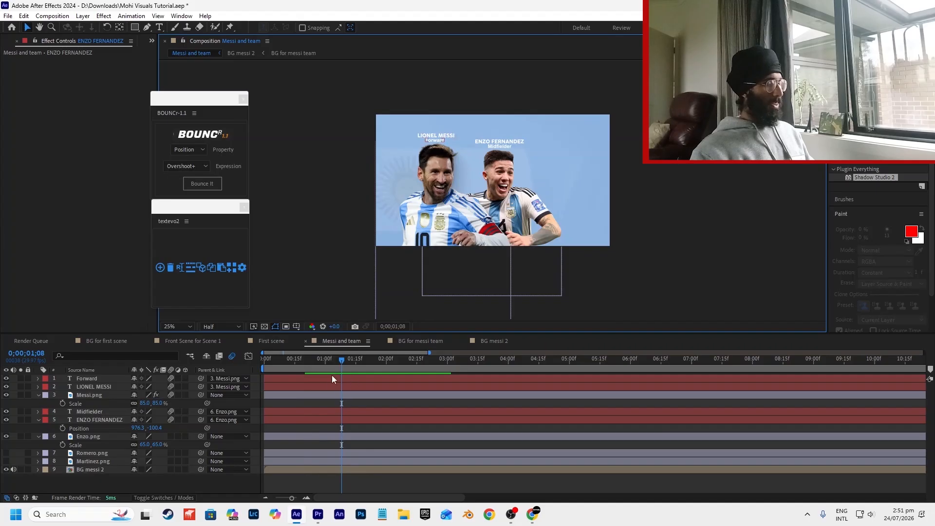
{"action": "key", "text": "Home"}
{"action": "left_click", "coordinate": [309, 399]}
{"action": "key", "text": "u"}
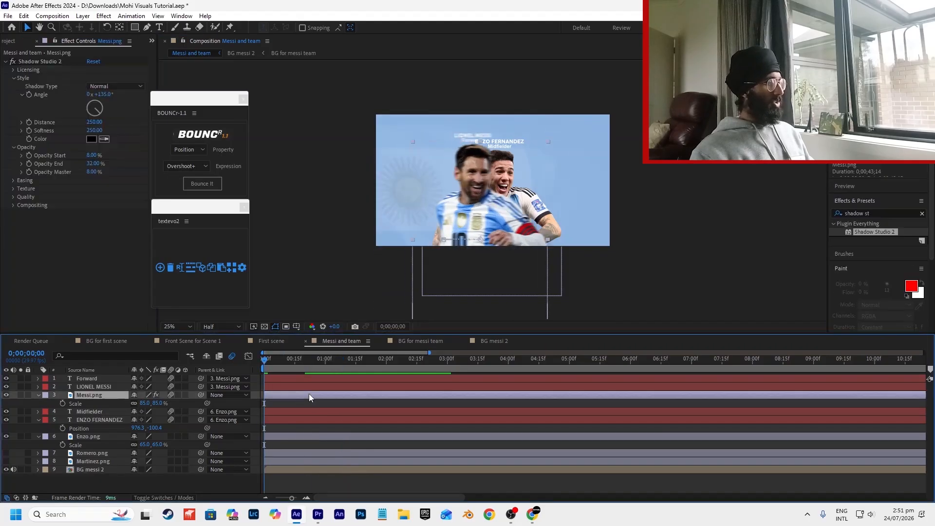
Add a Position keyframe to Enzo.png at 0;00;01;00 for the end of its slide-in.
{"action": "left_click", "coordinate": [306, 362]}
{"action": "left_click", "coordinate": [306, 361]}
{"action": "left_click_drag", "start_coordinate": [132, 403], "coordinate": [73, 424]}
{"action": "left_click", "coordinate": [85, 412]}
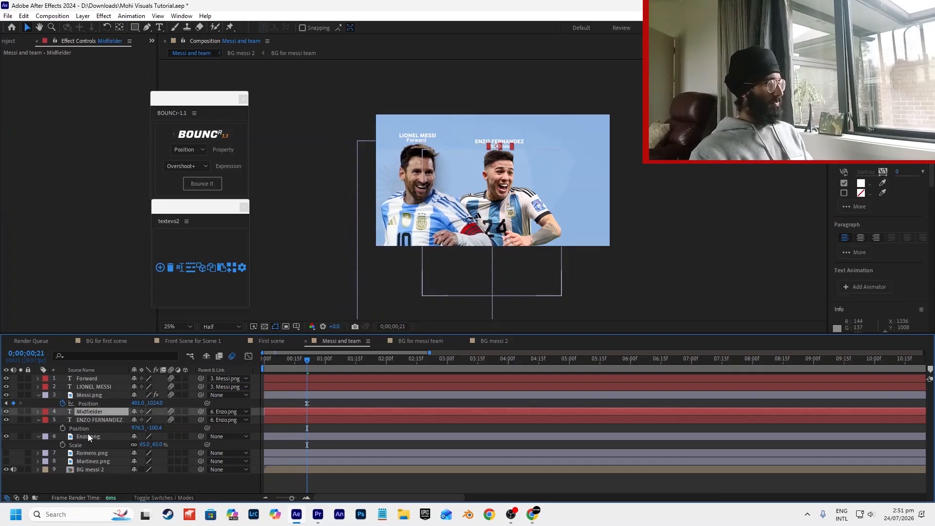
{"action": "left_click", "coordinate": [88, 436]}
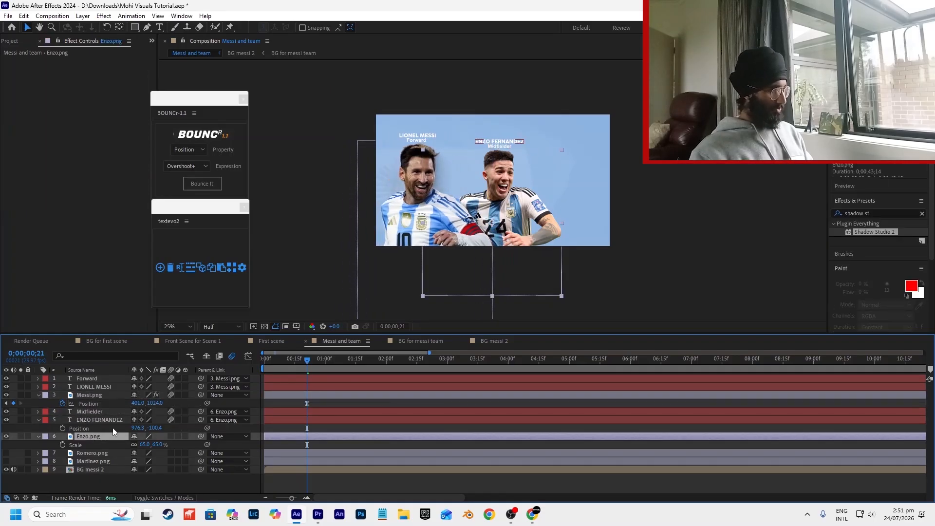
{"action": "left_click", "coordinate": [303, 395]}
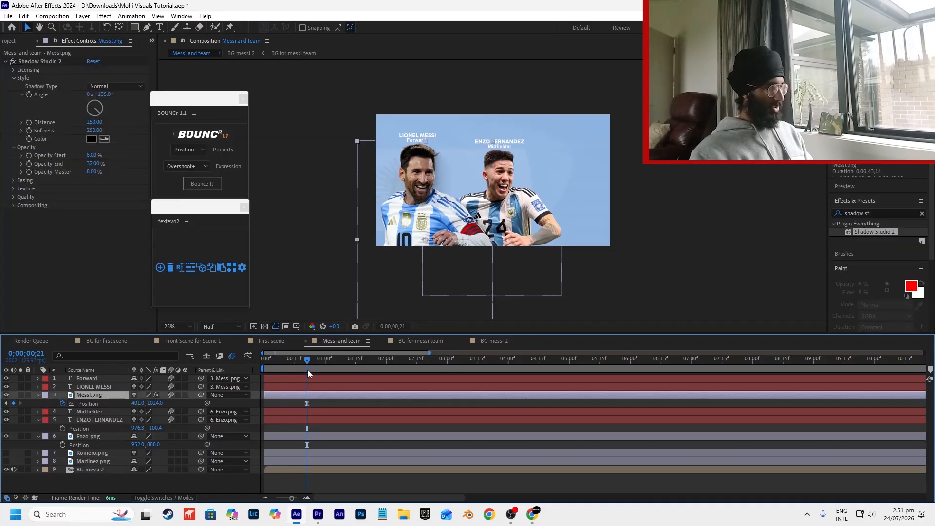
{"action": "left_click", "coordinate": [309, 440]}
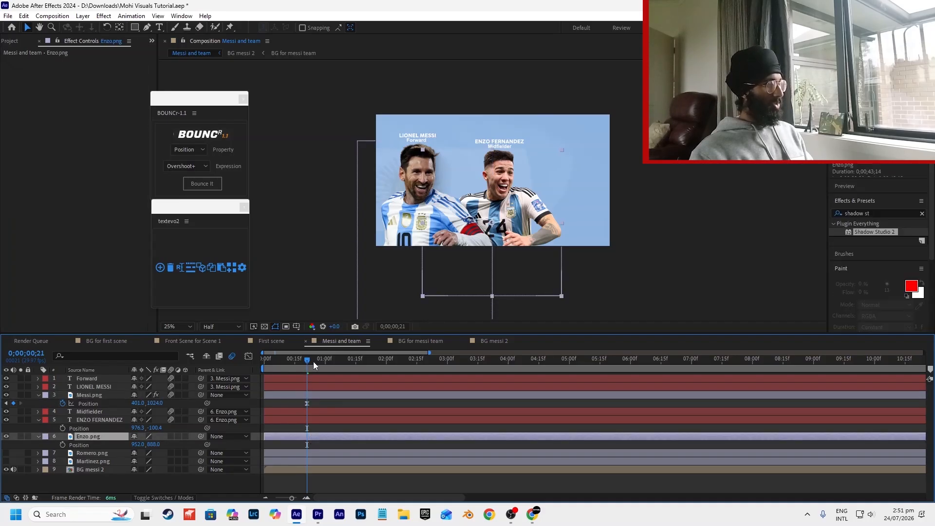
{"action": "left_click_drag", "start_coordinate": [339, 366], "coordinate": [324, 371]}
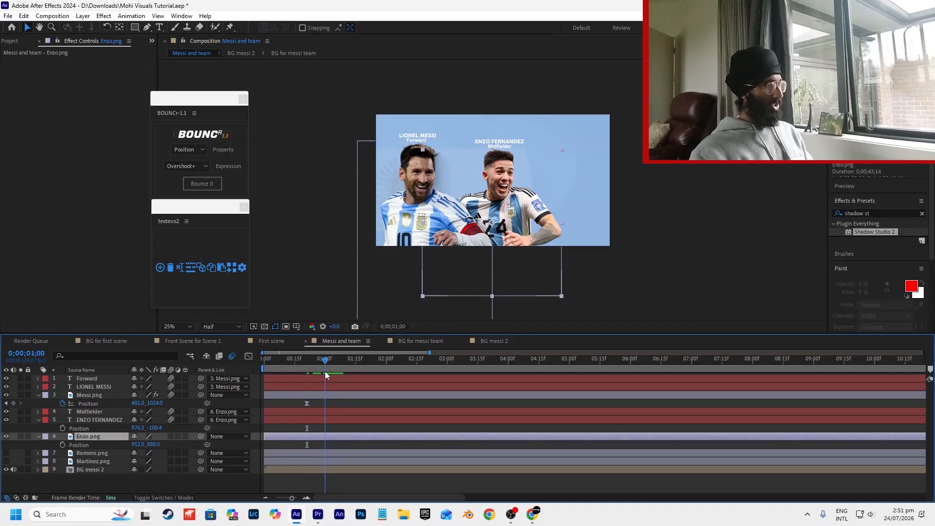
{"action": "left_click", "coordinate": [62, 445]}
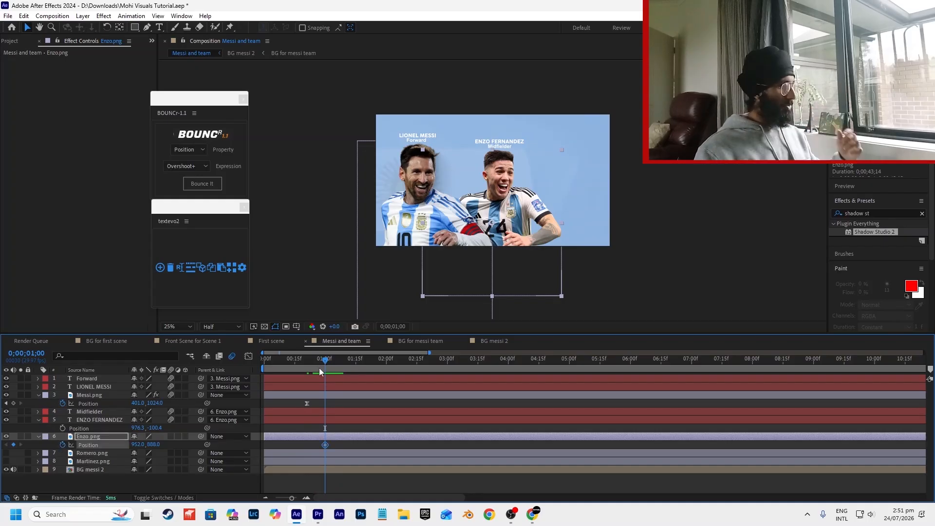
Add a starting Position keyframe to Enzo.png at 0;00;00;00 with horizontal Position 2015, beyond the frame's right edge.
{"action": "key", "text": "Home"}
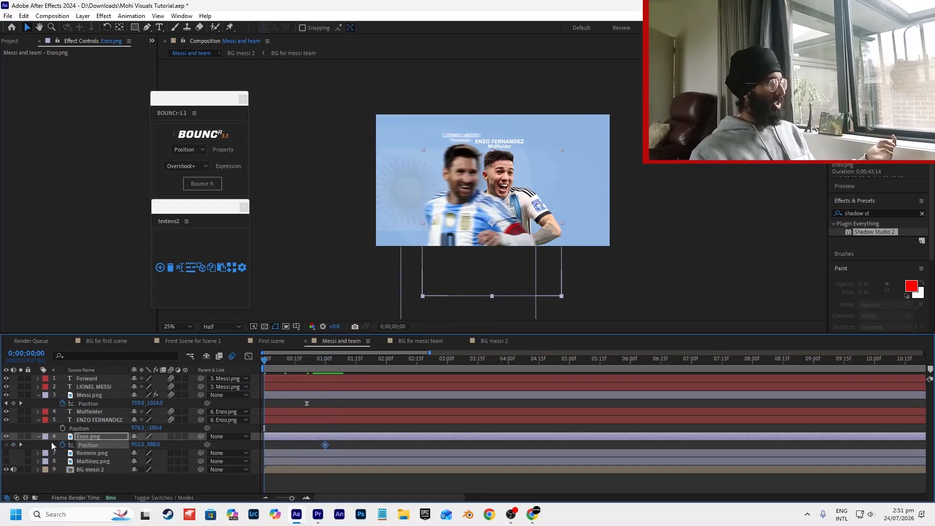
{"action": "left_click", "coordinate": [11, 449]}
{"action": "left_click", "coordinate": [13, 444]}
{"action": "left_click", "coordinate": [344, 444]}
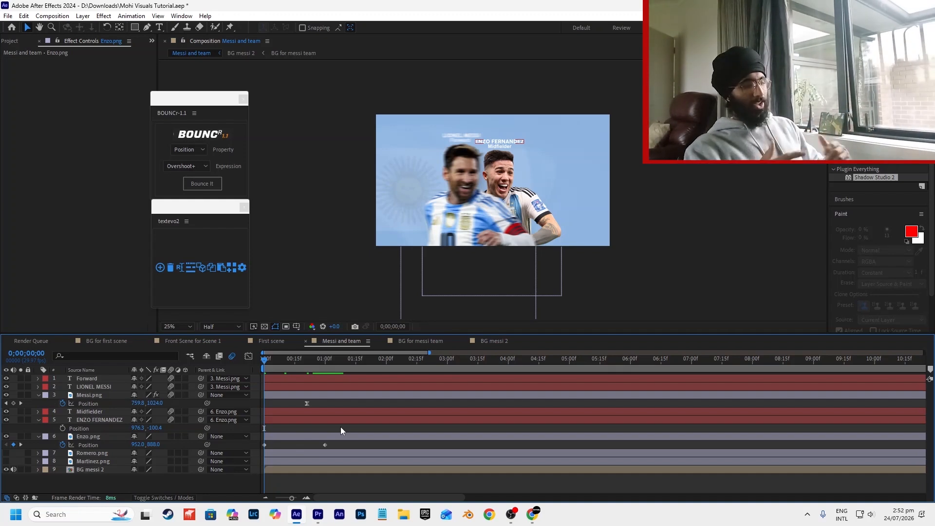
{"action": "left_click_drag", "start_coordinate": [311, 367], "coordinate": [326, 375]}
{"action": "key", "text": "Home"}
{"action": "left_click_drag", "start_coordinate": [139, 444], "coordinate": [653, 441]}
{"action": "left_click_drag", "start_coordinate": [350, 442], "coordinate": [210, 453]}
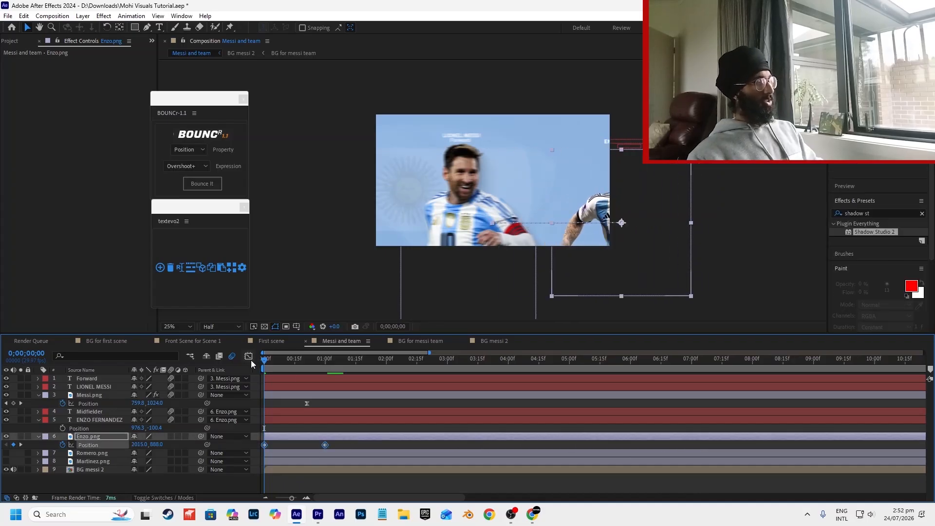
Shape the easing of Enzo.png's two Position keyframes in the Graph Editor.
{"action": "left_click", "coordinate": [249, 357]}
{"action": "left_click_drag", "start_coordinate": [301, 486], "coordinate": [298, 472]}
{"action": "left_click", "coordinate": [325, 456]}
{"action": "left_click", "coordinate": [248, 356]}
{"action": "left_click", "coordinate": [291, 408]}
Shift both of Enzo.png's Position keyframes earlier so the ending one falls at 0;00;00;23.
{"action": "left_click_drag", "start_coordinate": [334, 441], "coordinate": [259, 449]}
{"action": "left_click_drag", "start_coordinate": [307, 357], "coordinate": [310, 359]}
{"action": "left_click_drag", "start_coordinate": [325, 445], "coordinate": [312, 453]}
{"action": "left_click", "coordinate": [325, 442]}
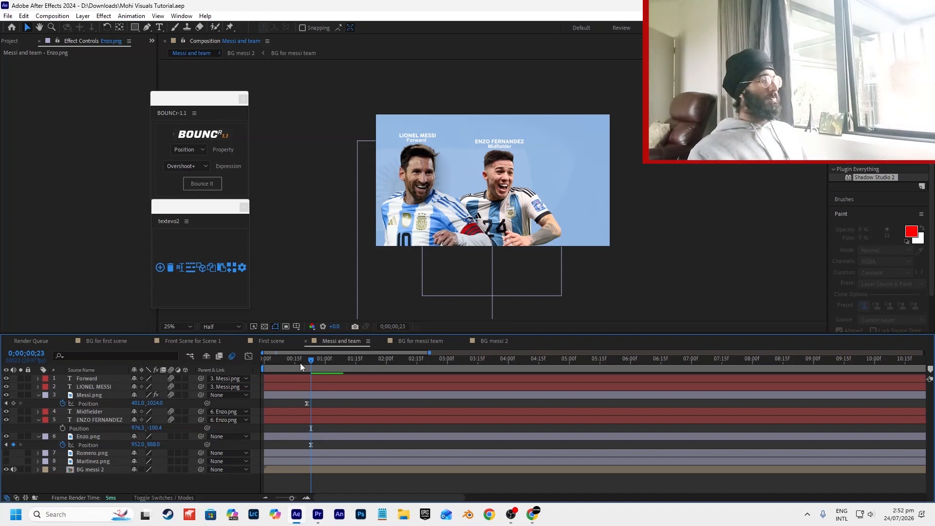
Preview the slide-in and set Enzo.png's ending horizontal Position at 0;00;00;23 to 761, closer to Messi.
{"action": "left_click_drag", "start_coordinate": [300, 363], "coordinate": [263, 362]}
{"action": "key", "text": "space"}
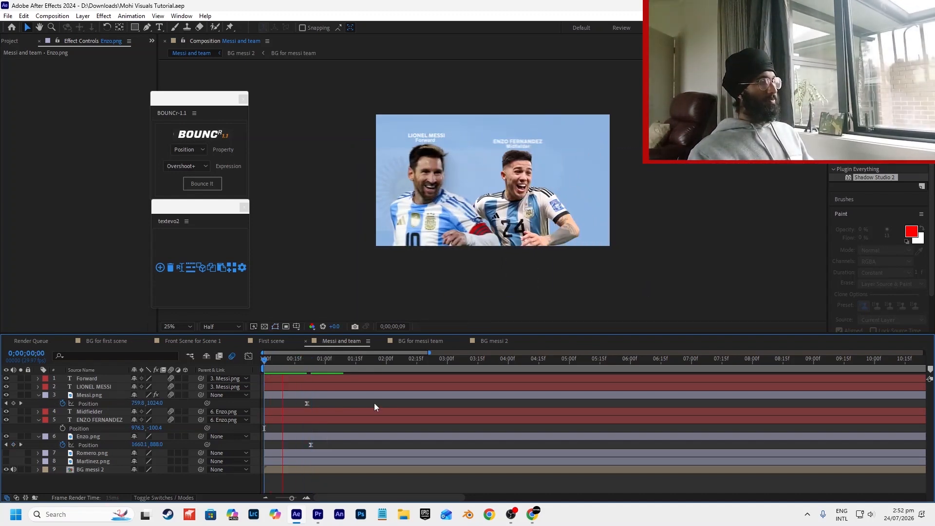
{"action": "key", "text": "space"}
{"action": "left_click", "coordinate": [309, 366]}
{"action": "left_click", "coordinate": [310, 369]}
{"action": "left_click_drag", "start_coordinate": [137, 445], "coordinate": [49, 444]}
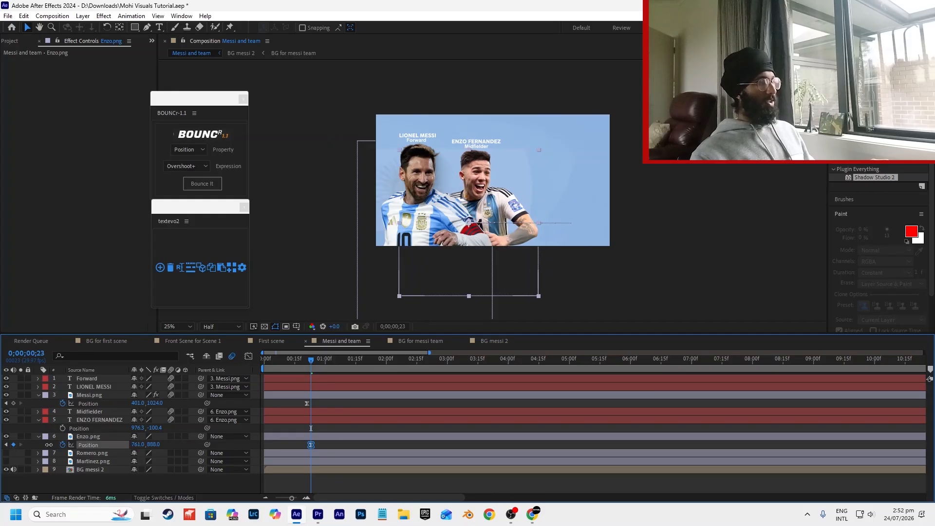
{"action": "left_click", "coordinate": [70, 437]}
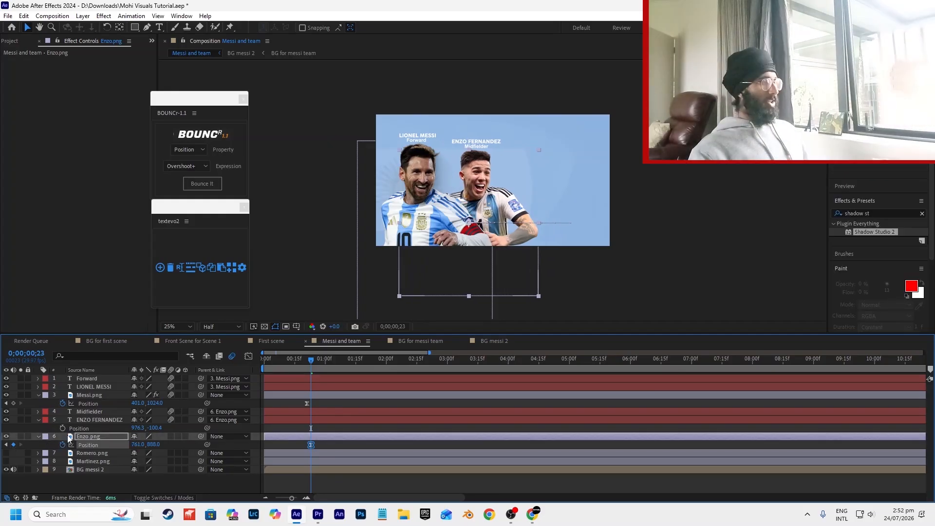
{"action": "left_click", "coordinate": [327, 425]}
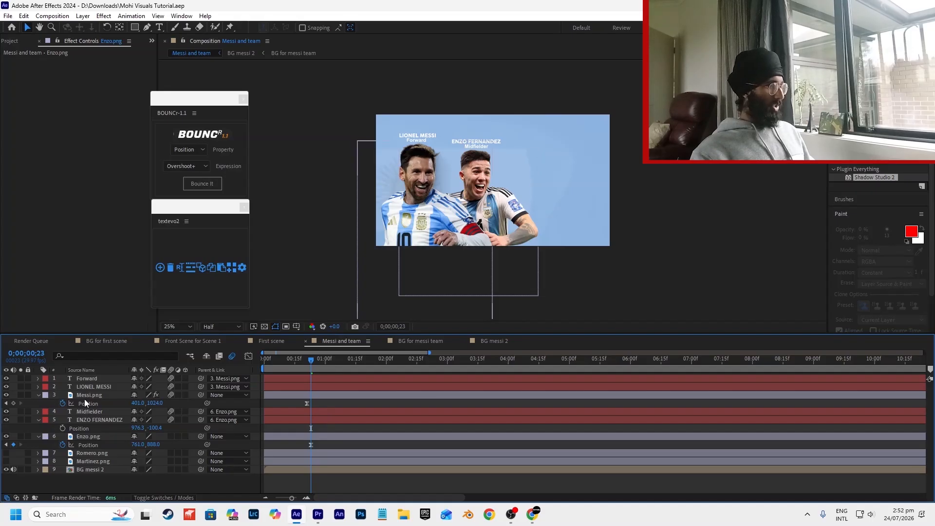
Make Romero.png visible and place it beside Enzo at about 1346, 1120.
{"action": "left_click", "coordinate": [90, 387]}
{"action": "left_click", "coordinate": [88, 454]}
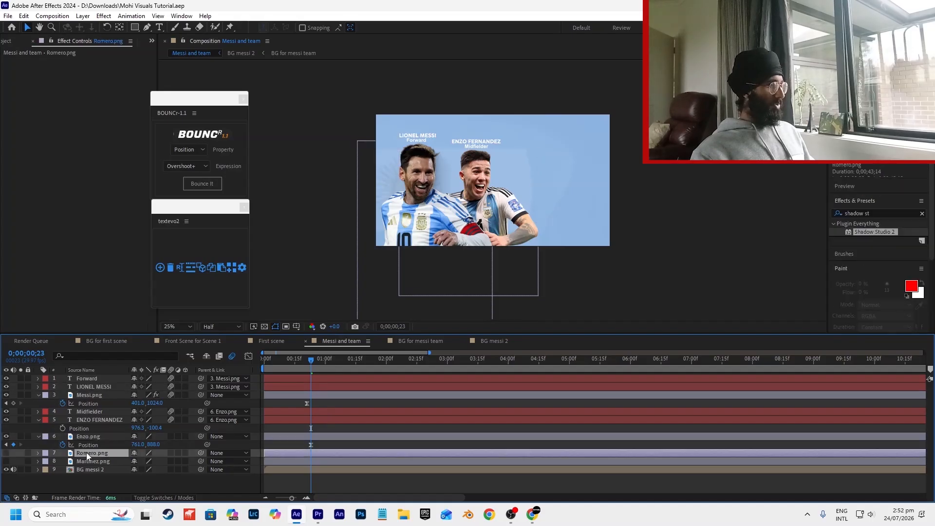
{"action": "left_click", "coordinate": [7, 453]}
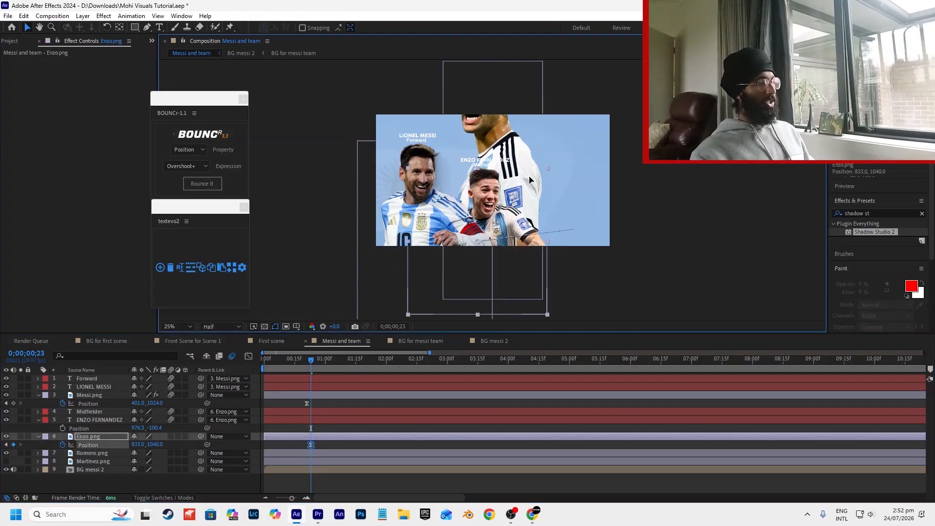
{"action": "left_click_drag", "start_coordinate": [521, 162], "coordinate": [559, 198]}
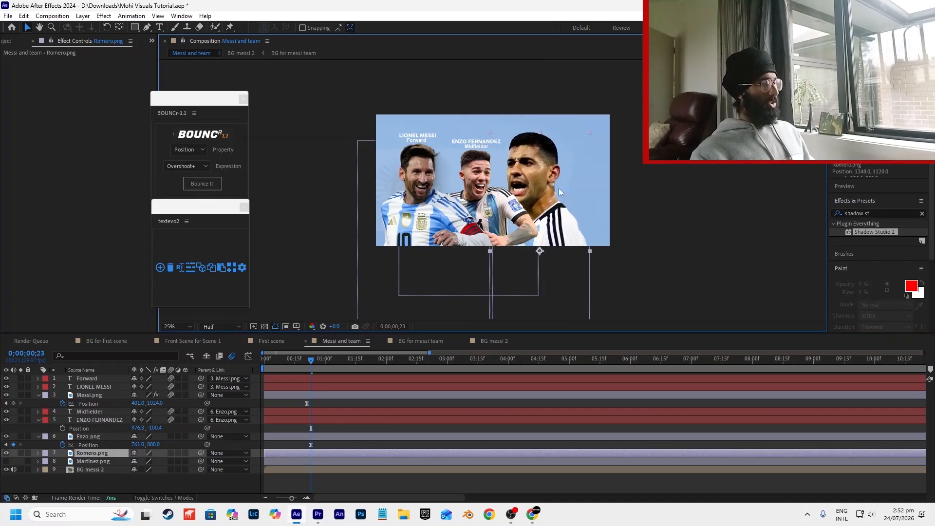
Scale Romero.png to 65% and move it to about 1300, 916, next to Enzo.
{"action": "key", "text": "s"}
{"action": "left_click", "coordinate": [146, 462]}
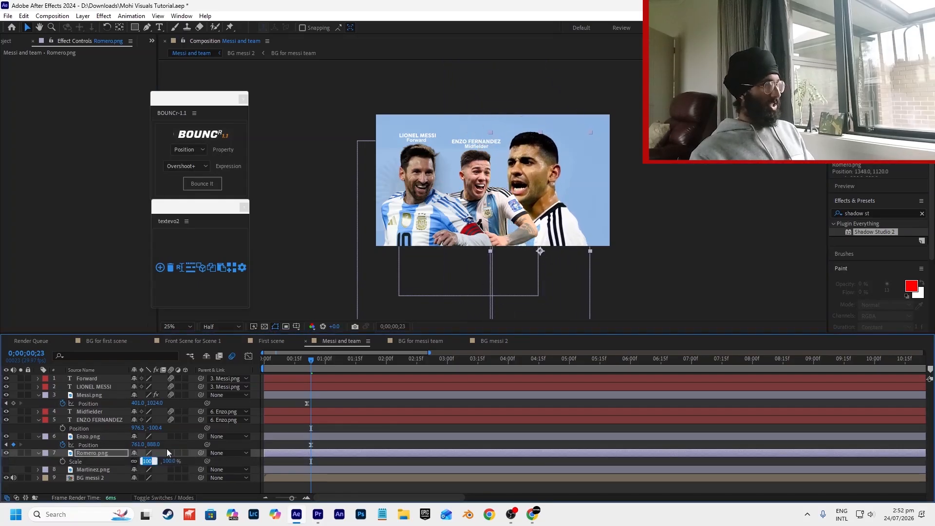
{"action": "type", "text": "65"}
{"action": "key", "text": "Return"}
{"action": "left_click_drag", "start_coordinate": [551, 280], "coordinate": [544, 258]}
Copy the Shadow Studio 2 effect from Messi.png and paste it onto Enzo.png.
{"action": "left_click", "coordinate": [443, 223]}
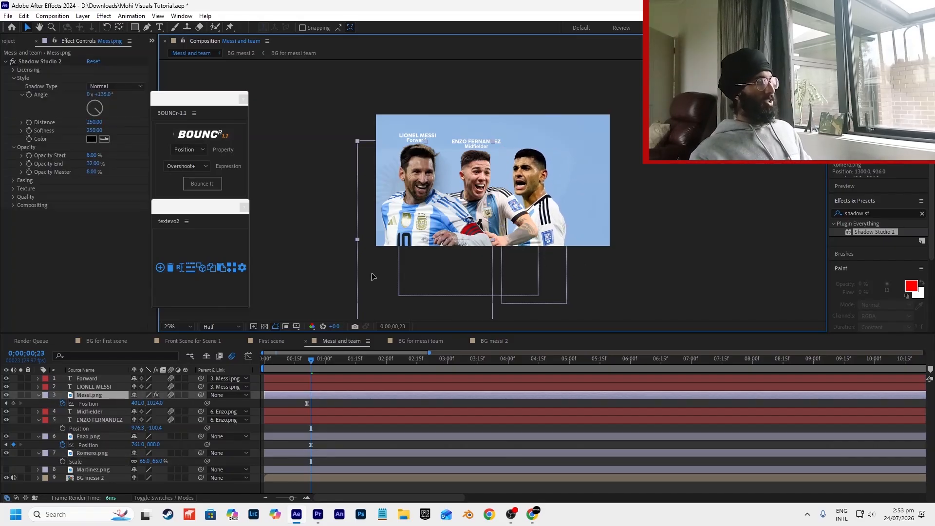
{"action": "left_click", "coordinate": [44, 61]}
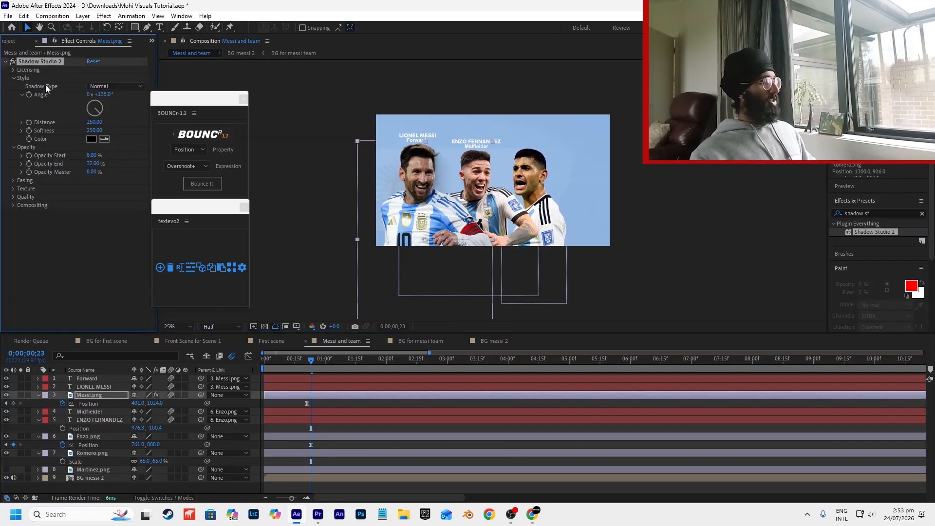
{"action": "left_click", "coordinate": [92, 420]}
{"action": "left_click", "coordinate": [105, 440]}
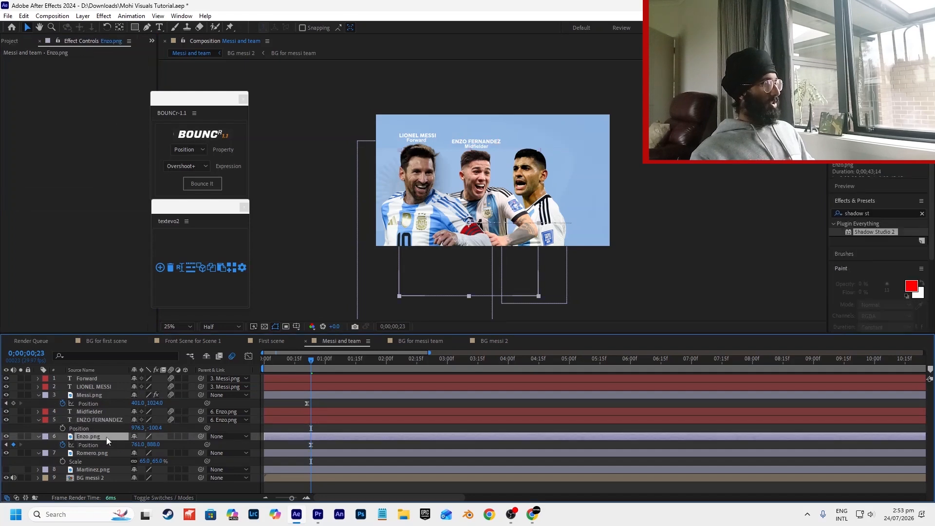
{"action": "key", "text": "ctrl+v"}
{"action": "left_click", "coordinate": [323, 453]}
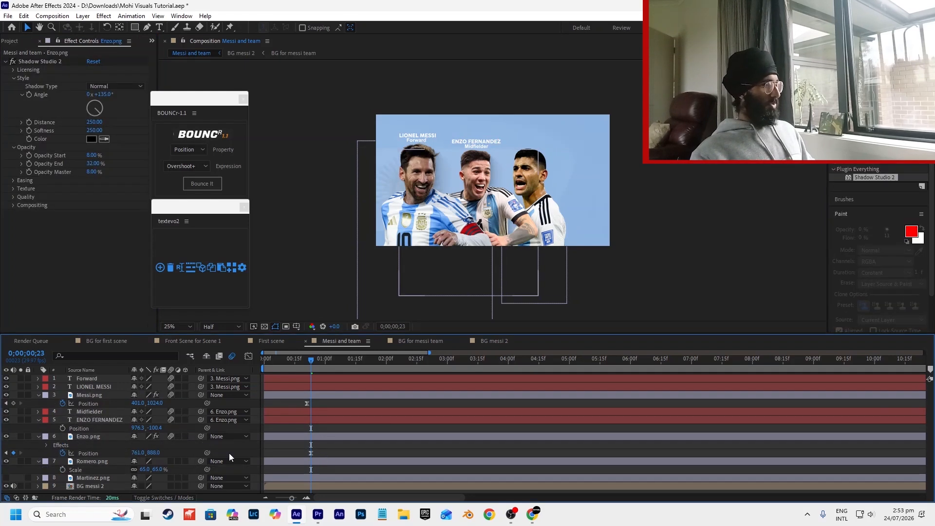
Apply the same Shadow Studio 2 effect to Romero.png and Martinez.png and save the project.
{"action": "left_click", "coordinate": [95, 461]}
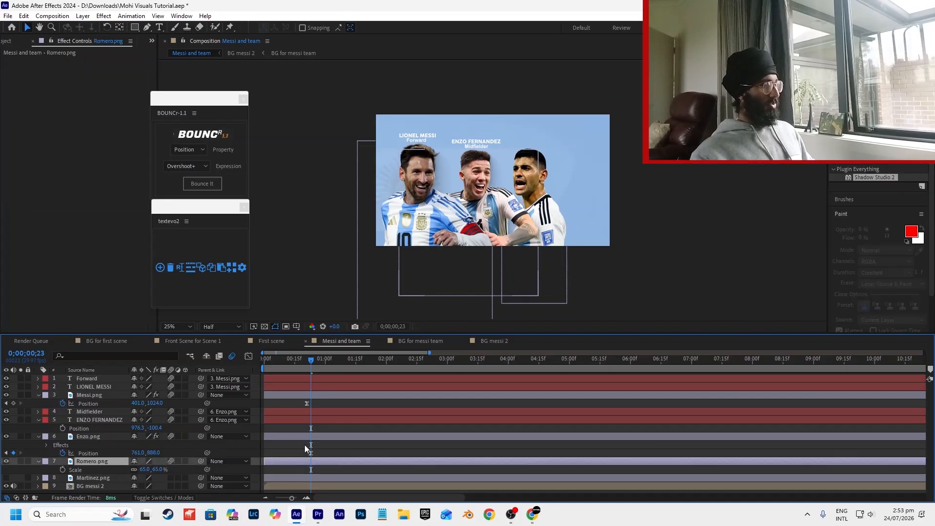
{"action": "left_click", "coordinate": [95, 437]}
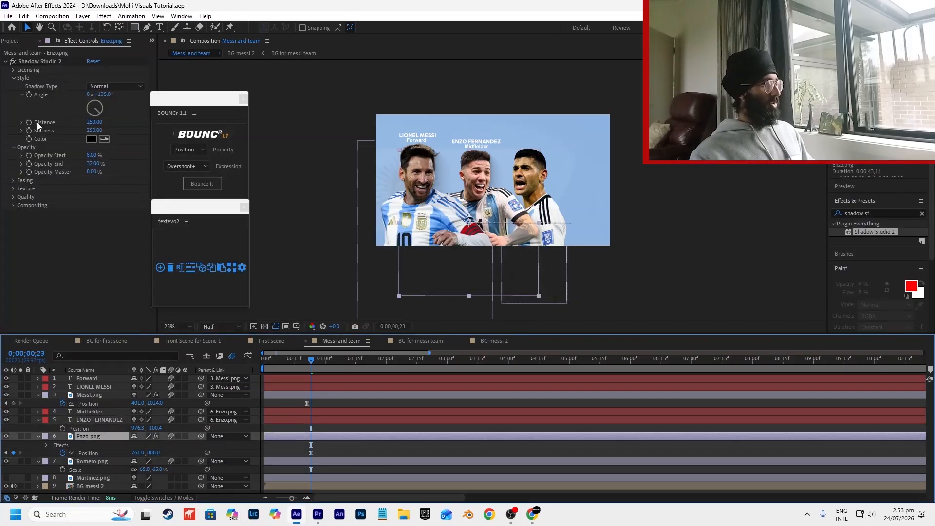
{"action": "left_click", "coordinate": [311, 453]}
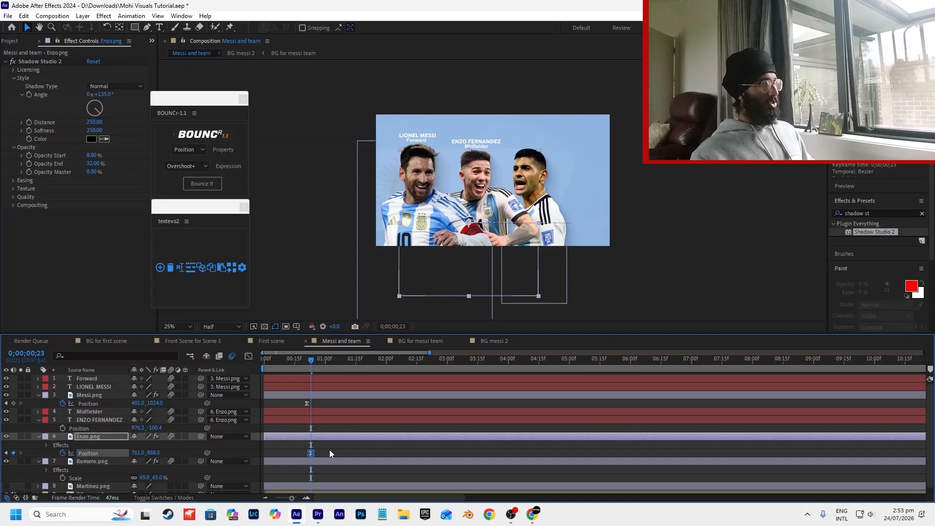
{"action": "left_click", "coordinate": [95, 481]}
{"action": "key", "text": "ctrl+v"}
{"action": "left_click", "coordinate": [338, 460]}
{"action": "key", "text": "ctrl+v"}
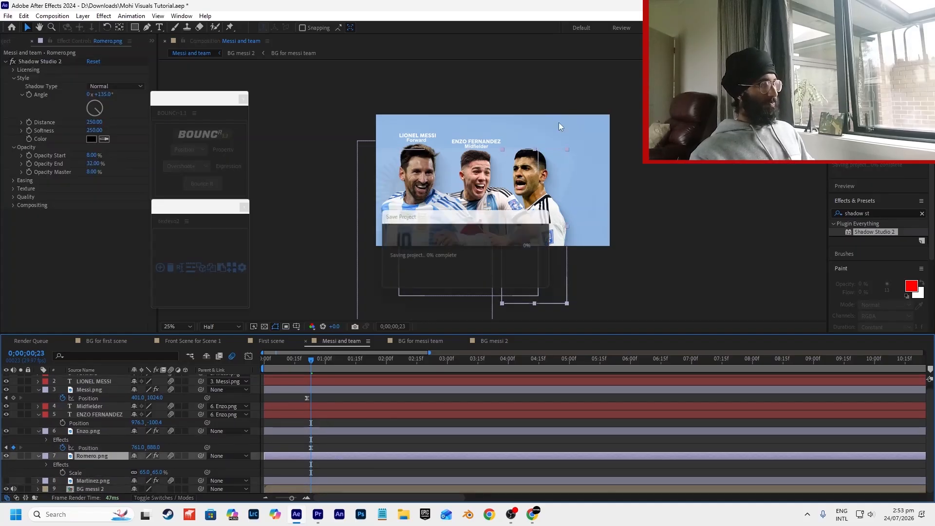
Move Romero.png farther from Enzo, to about 1364, 948.
{"action": "scroll", "coordinate": [562, 160], "scroll_direction": "up", "scroll_amount": 2}
{"action": "scroll", "coordinate": [593, 167], "scroll_direction": "down", "scroll_amount": 2}
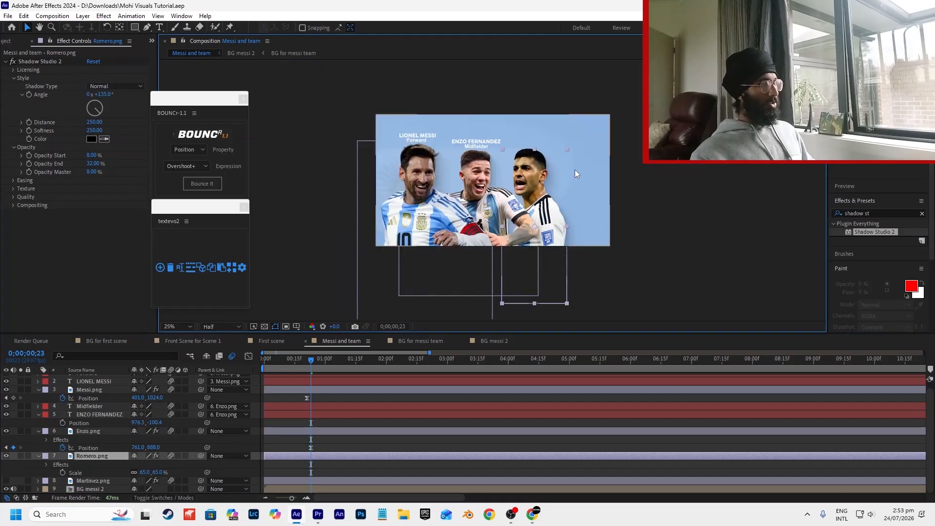
{"action": "left_click", "coordinate": [711, 191]}
{"action": "left_click", "coordinate": [558, 288]}
{"action": "mouse_move", "coordinate": [558, 288]}
{"action": "left_mouse_down"}
{"action": "mouse_move", "coordinate": [540, 290]}
{"action": "mouse_move", "coordinate": [566, 291]}
{"action": "left_mouse_up"}
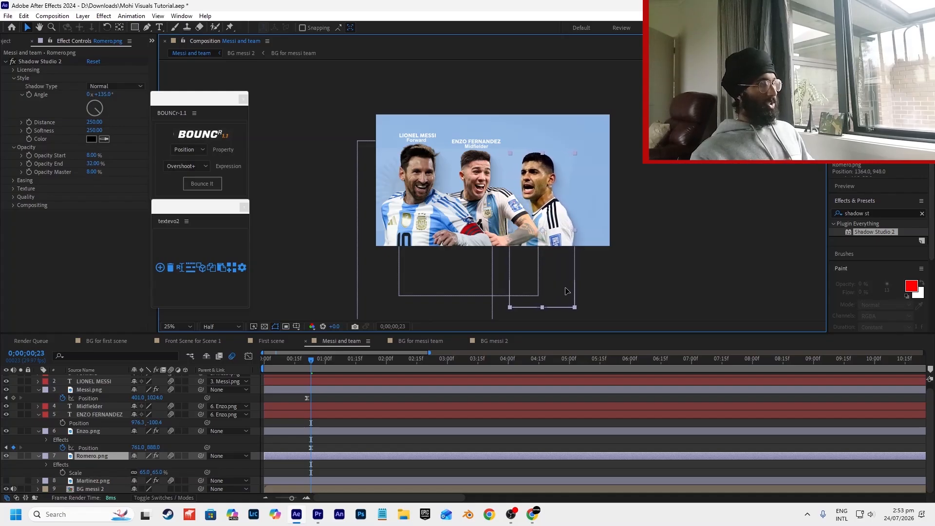
Duplicate the Midfielder and ENZO FERNANDEZ text layers and place the copies directly above Romero.png in the layer order.
{"action": "left_click", "coordinate": [93, 407]}
{"action": "left_click", "coordinate": [99, 414], "text": "shift"}
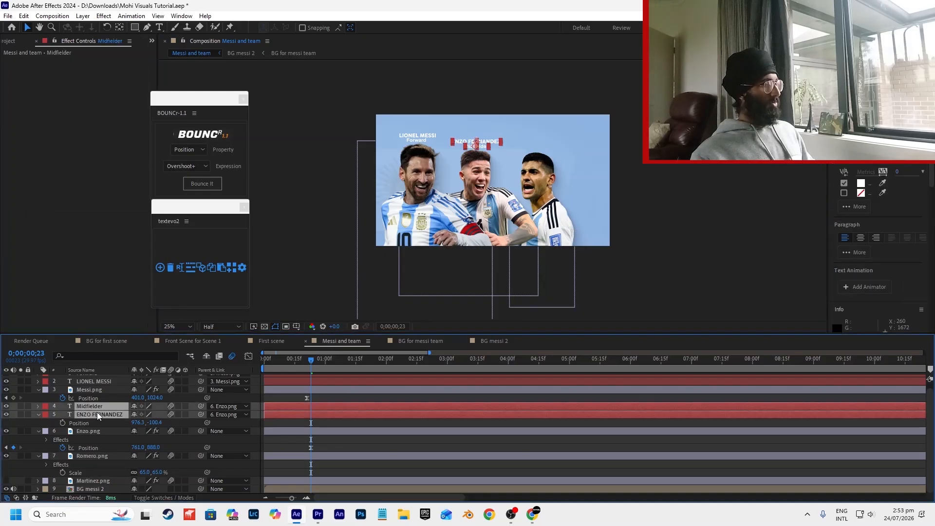
{"action": "key", "text": "ctrl+d"}
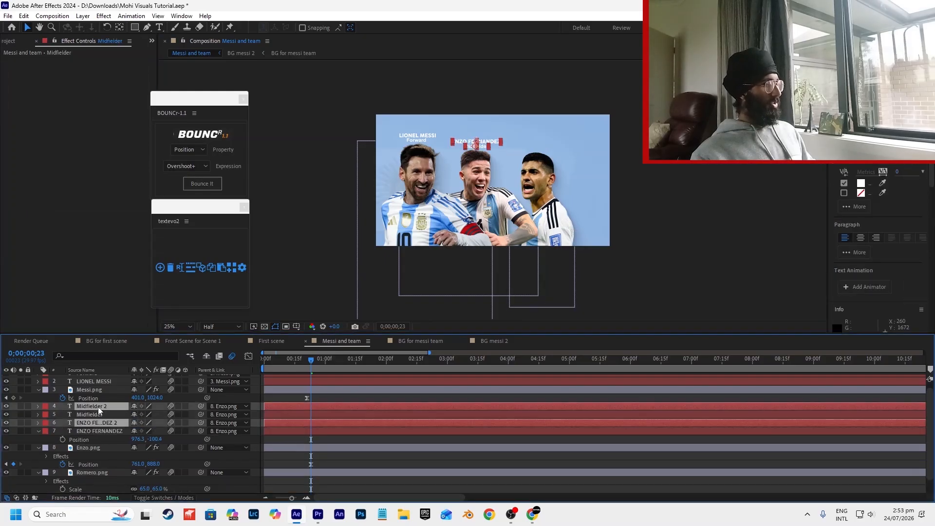
{"action": "left_click_drag", "start_coordinate": [101, 410], "coordinate": [104, 466]}
{"action": "scroll", "coordinate": [110, 458], "scroll_direction": "down", "scroll_amount": 1}
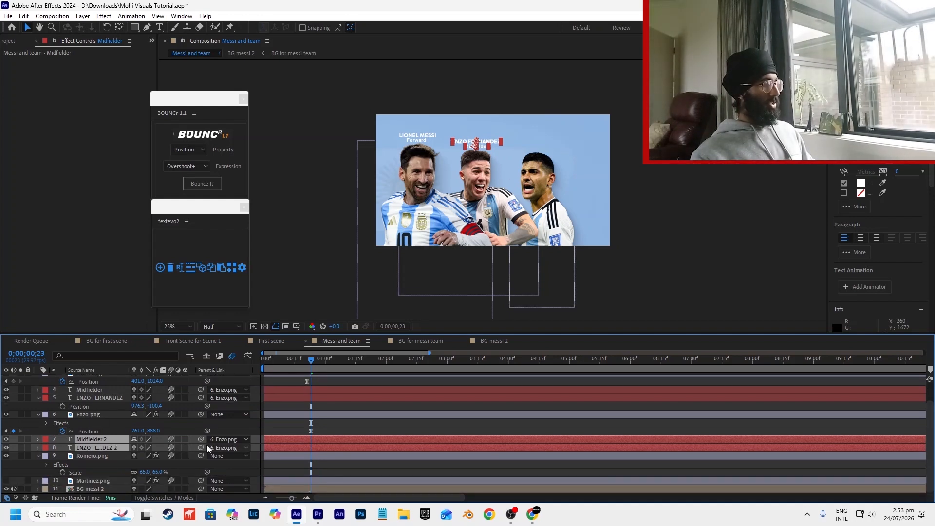
Parent the two duplicated text layers to Romero.png and position them above Romero's head.
{"action": "left_click_drag", "start_coordinate": [201, 440], "coordinate": [88, 458]}
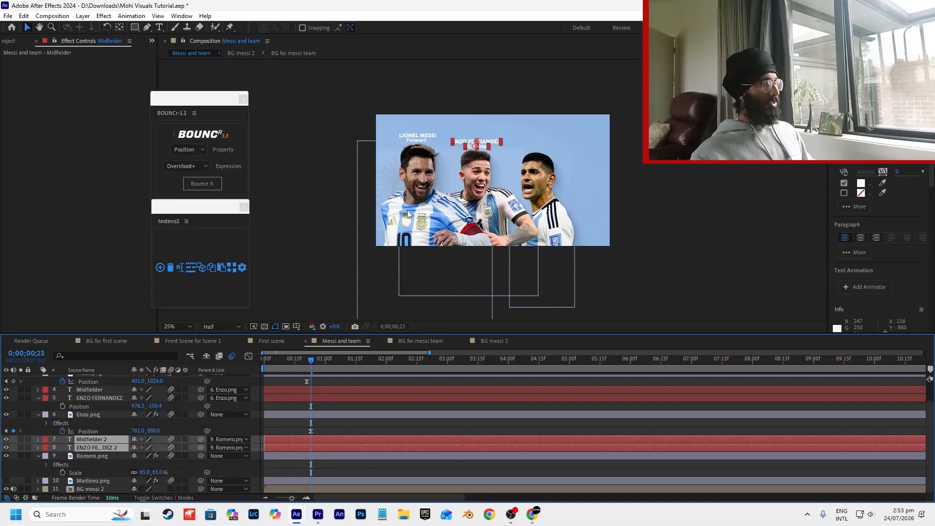
{"action": "scroll", "coordinate": [525, 142], "scroll_direction": "up", "scroll_amount": 4}
{"action": "left_click_drag", "start_coordinate": [329, 143], "coordinate": [576, 153]}
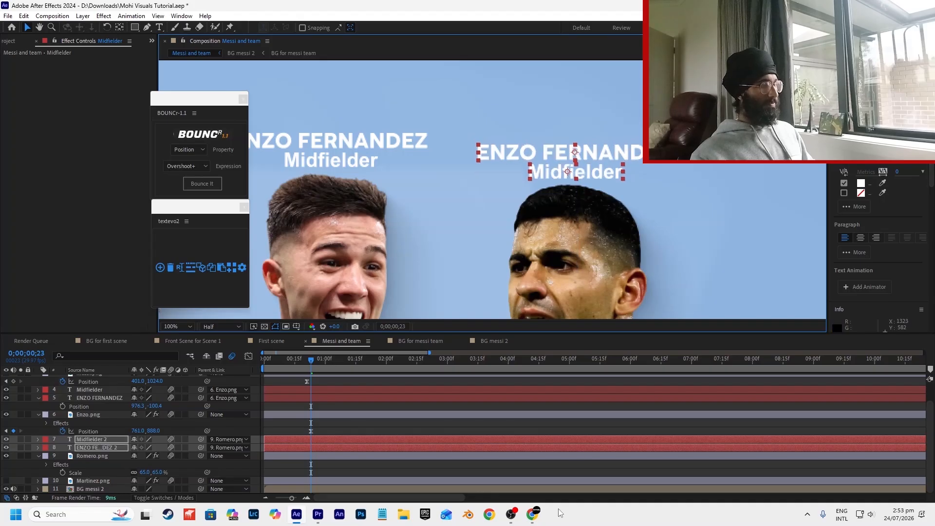
Switch to Chrome and search Google for "romero argentina" to check the player's full name and playing position.
{"action": "left_click", "coordinate": [532, 514]}
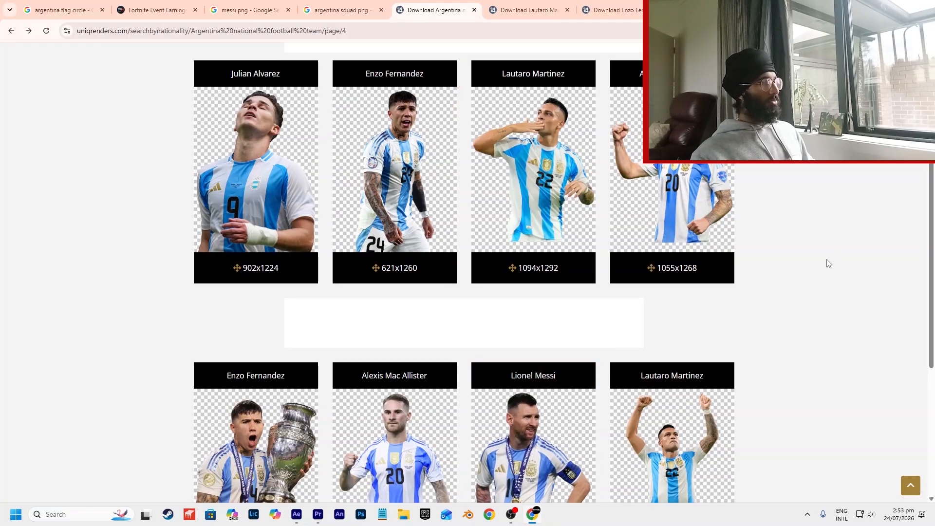
{"action": "scroll", "coordinate": [827, 263], "scroll_direction": "down", "scroll_amount": 8}
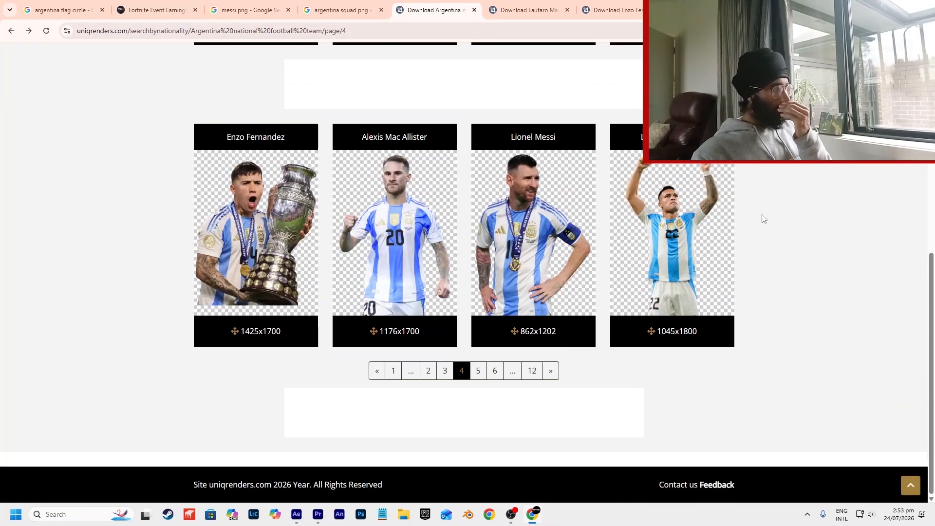
{"action": "key", "text": "ctrl+t"}
{"action": "type", "text": "rome"}
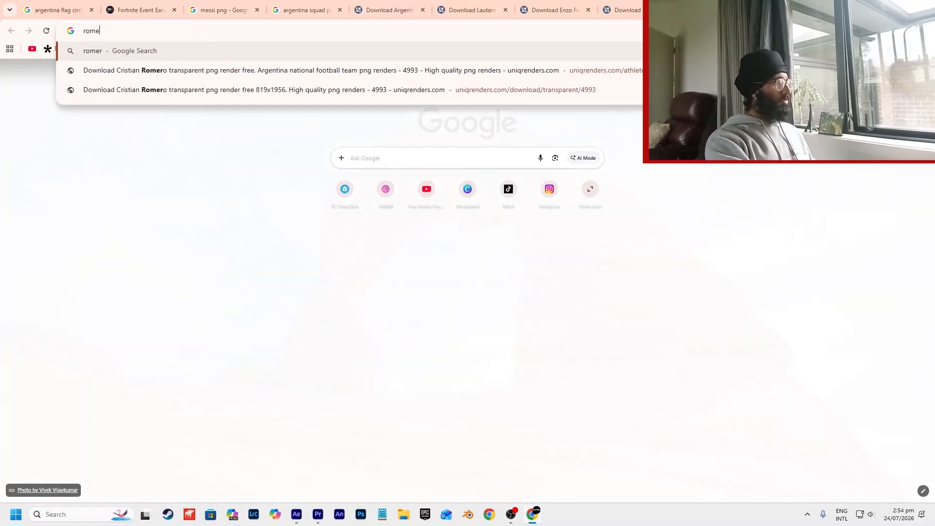
{"action": "type", "text": "ro arg"}
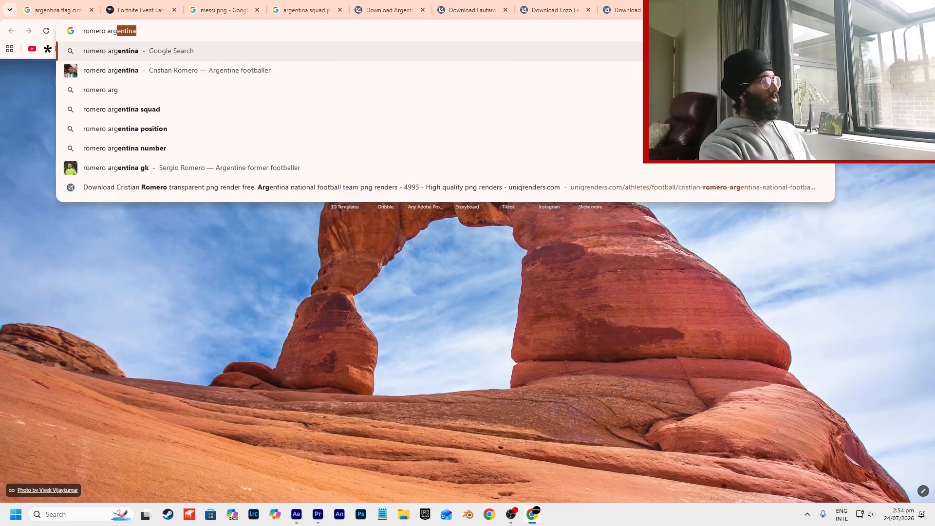
{"action": "key", "text": "Return"}
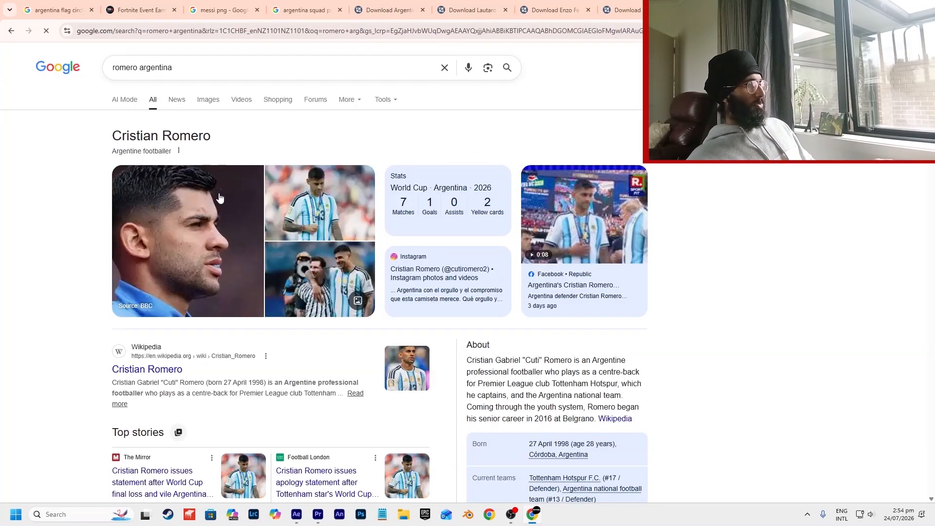
{"action": "scroll", "coordinate": [130, 215], "scroll_direction": "down", "scroll_amount": 4}
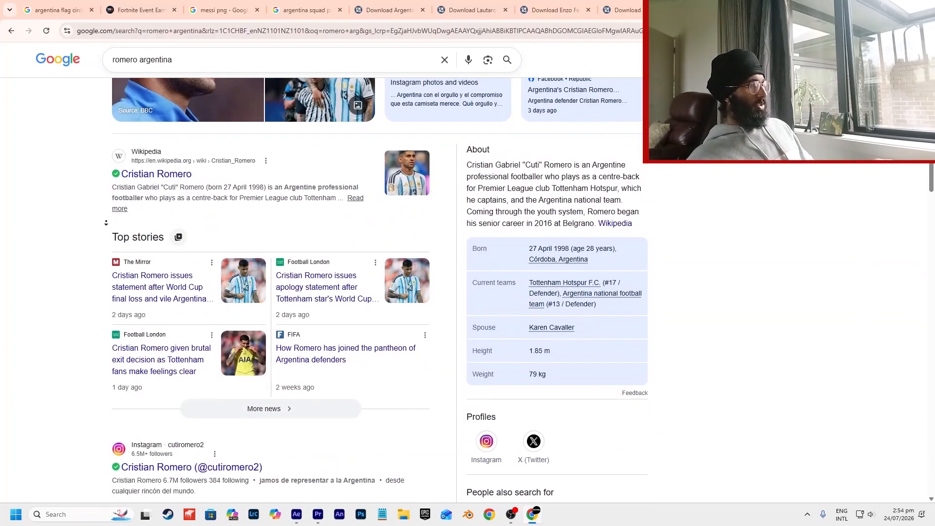
{"action": "scroll", "coordinate": [111, 156], "scroll_direction": "up", "scroll_amount": 4}
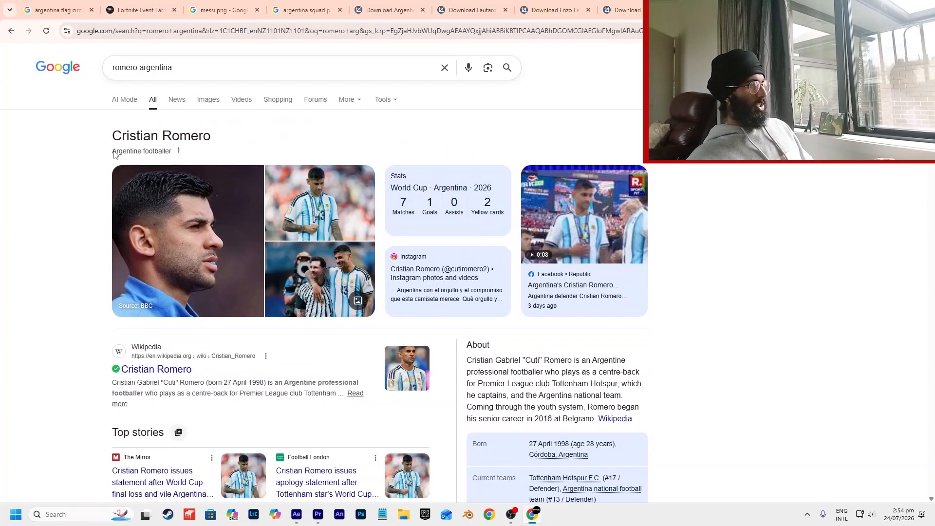
Back in After Effects, change the duplicated titles above Romero to "Cristian Romero" and "Defender", and save the project.
{"action": "key", "text": "alt+Tab"}
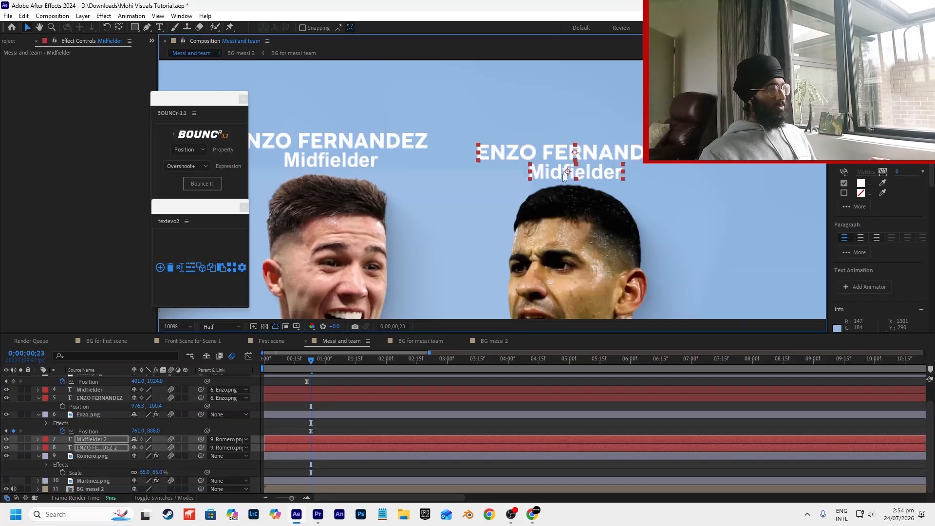
{"action": "left_click", "coordinate": [564, 193]}
{"action": "double_click", "coordinate": [557, 151]}
{"action": "type", "text": "Cristian Romero"}
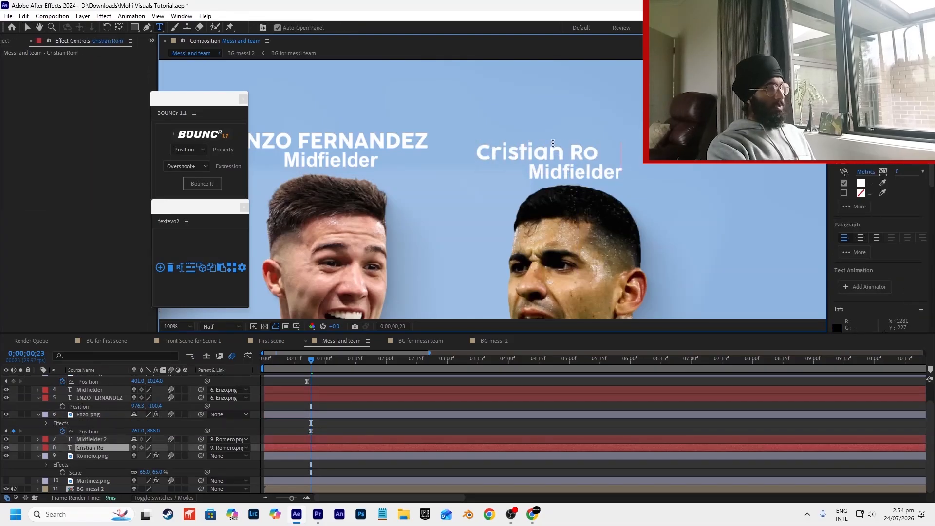
{"action": "left_click", "coordinate": [26, 25]}
{"action": "double_click", "coordinate": [604, 173]}
{"action": "type", "text": "Defender"}
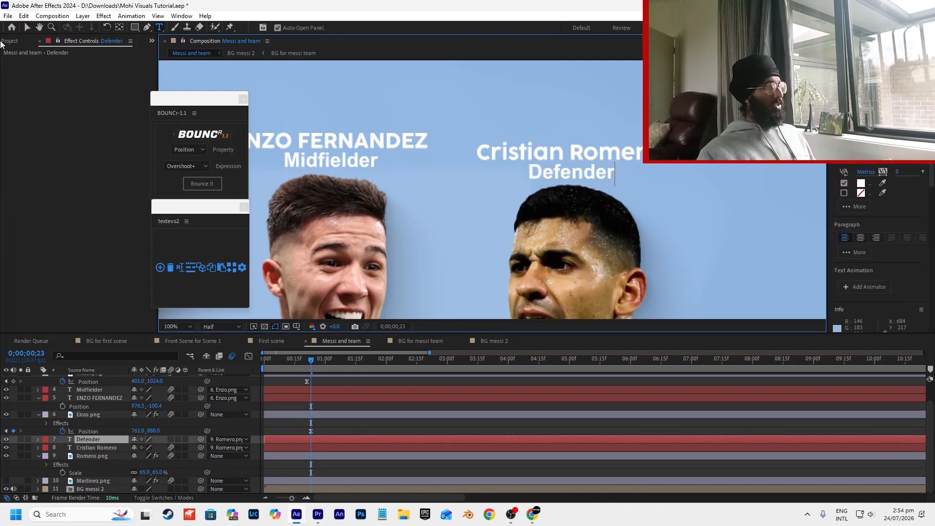
{"action": "left_click", "coordinate": [27, 27]}
{"action": "scroll", "coordinate": [604, 166], "scroll_direction": "down", "scroll_amount": 4}
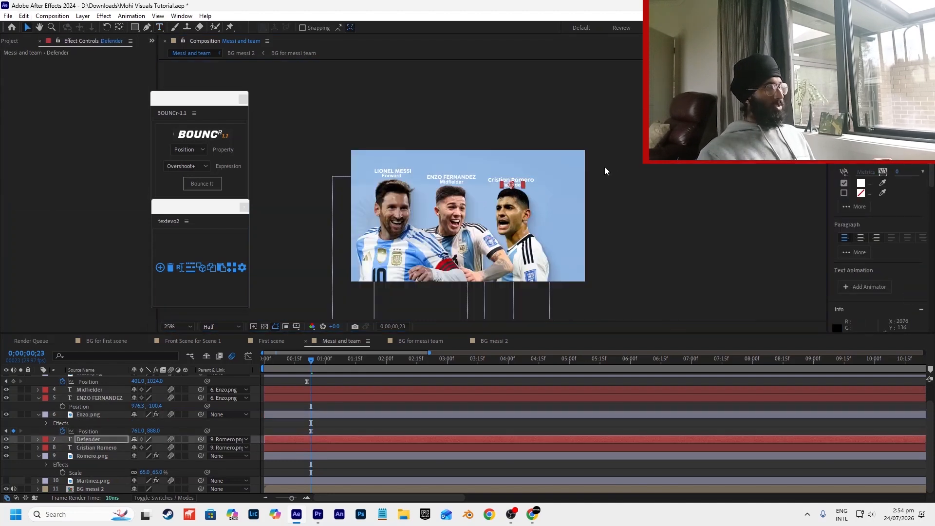
{"action": "left_click", "coordinate": [666, 211]}
{"action": "scroll", "coordinate": [454, 227], "scroll_direction": "up", "scroll_amount": 2}
{"action": "scroll", "coordinate": [321, 408], "scroll_direction": "up", "scroll_amount": 2}
{"action": "scroll", "coordinate": [321, 410], "scroll_direction": "down", "scroll_amount": 2}
Add a Position keyframe to Romero.png at 0;00;01;00.
{"action": "left_click", "coordinate": [91, 456]}
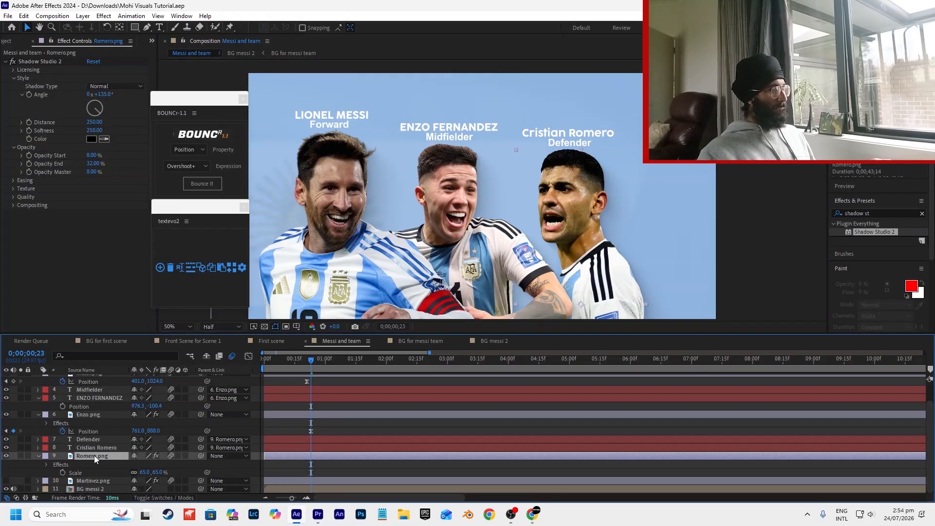
{"action": "key", "text": "p"}
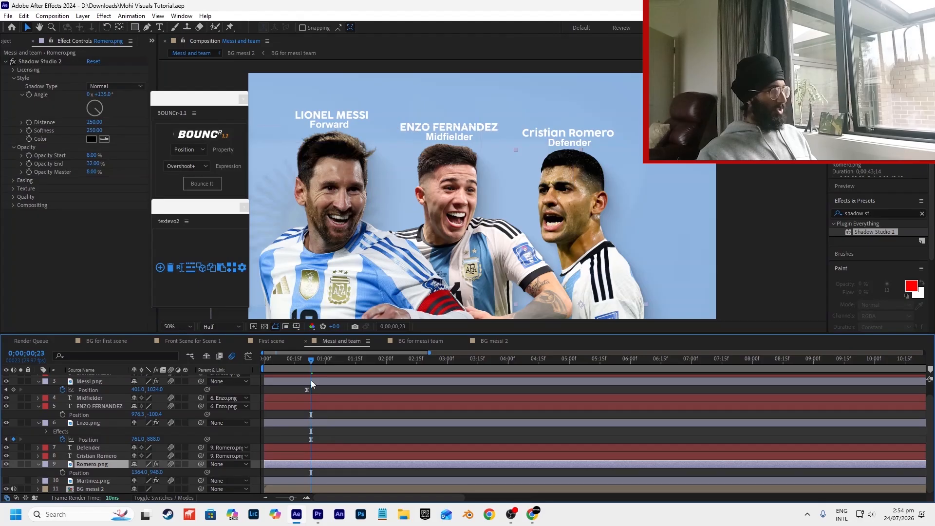
{"action": "left_click_drag", "start_coordinate": [310, 368], "coordinate": [326, 366]}
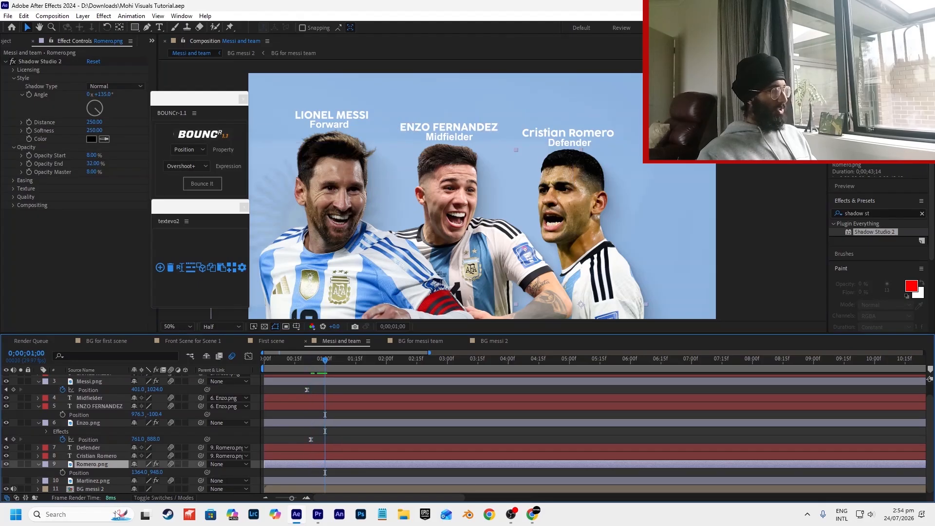
{"action": "left_click", "coordinate": [62, 472]}
Keyframe Romero.png's Position at the first frame with X set to 2549, outside the frame, for a slide-in.
{"action": "key", "text": "Home"}
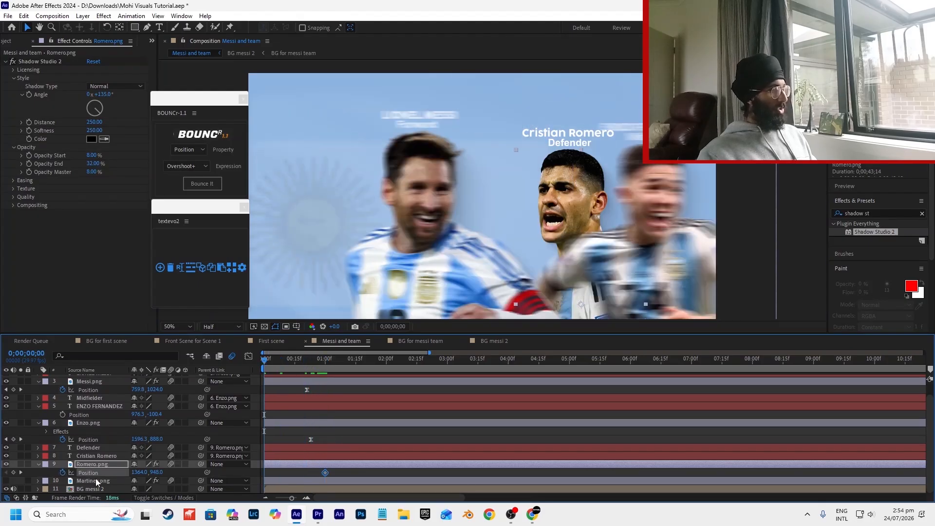
{"action": "left_click", "coordinate": [276, 472]}
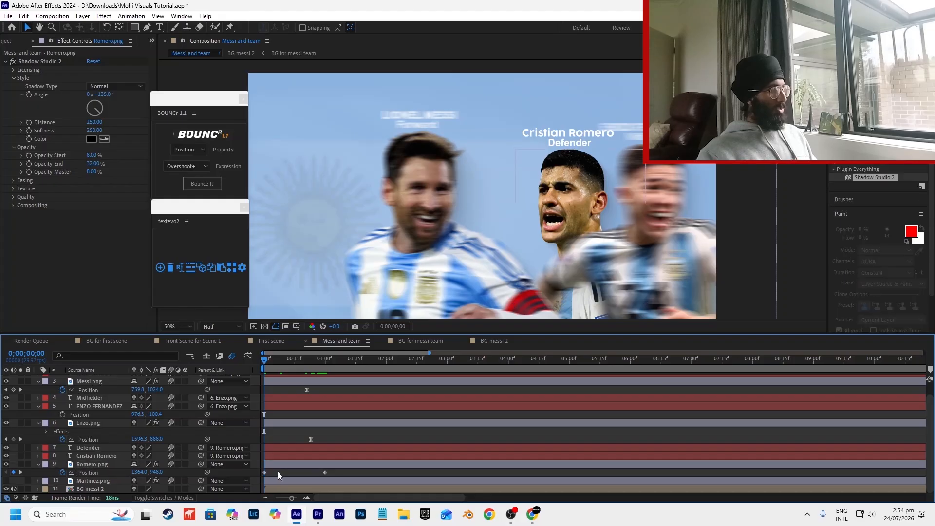
{"action": "left_click", "coordinate": [226, 471]}
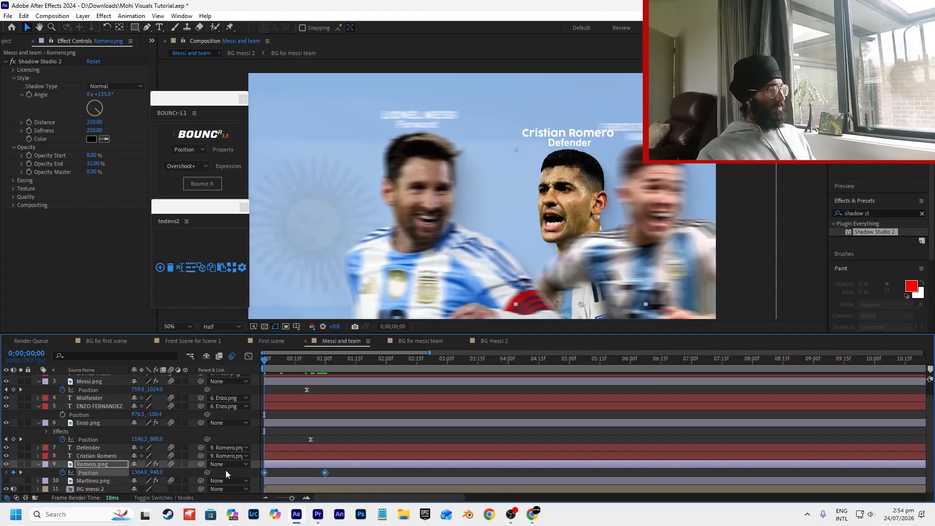
{"action": "left_click", "coordinate": [313, 425]}
{"action": "left_click_drag", "start_coordinate": [144, 473], "coordinate": [248, 473]}
{"action": "left_click", "coordinate": [339, 478]}
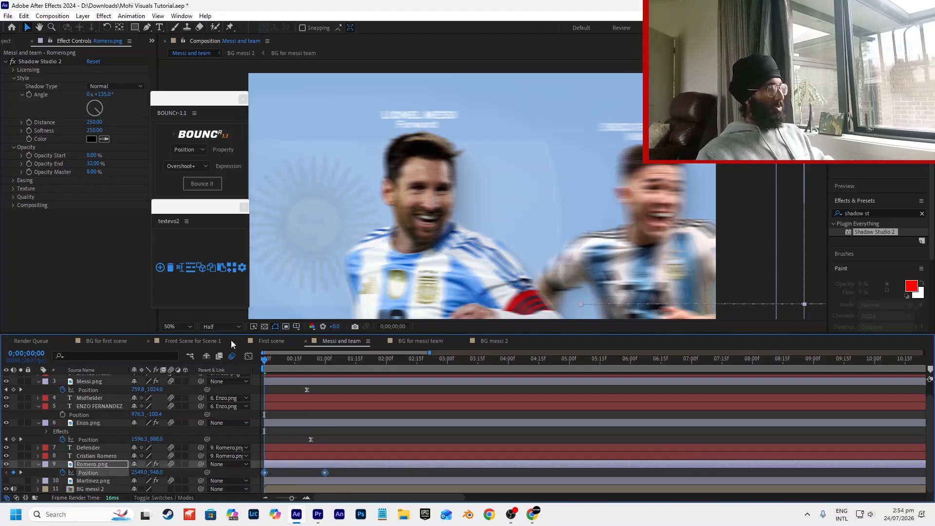
Ease Romero.png's two Position keyframes and reshape their speed curve in the Graph Editor so the slide-in starts fast and slows down.
{"action": "left_click", "coordinate": [248, 357]}
{"action": "left_click_drag", "start_coordinate": [306, 472], "coordinate": [268, 472]}
{"action": "left_click", "coordinate": [248, 357]}
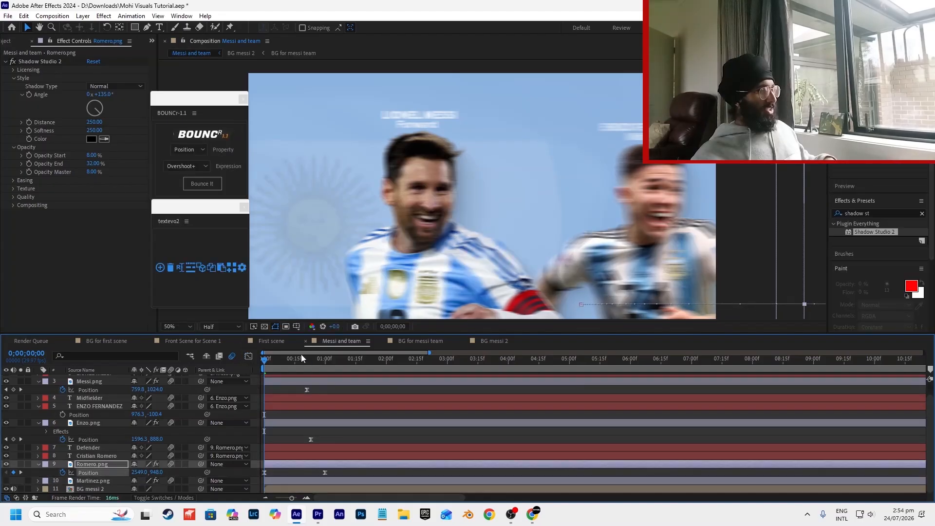
Shift both Romero.png Position keyframes earlier so the last one falls at 0;00;00;25, and save the project.
{"action": "left_click", "coordinate": [311, 360]}
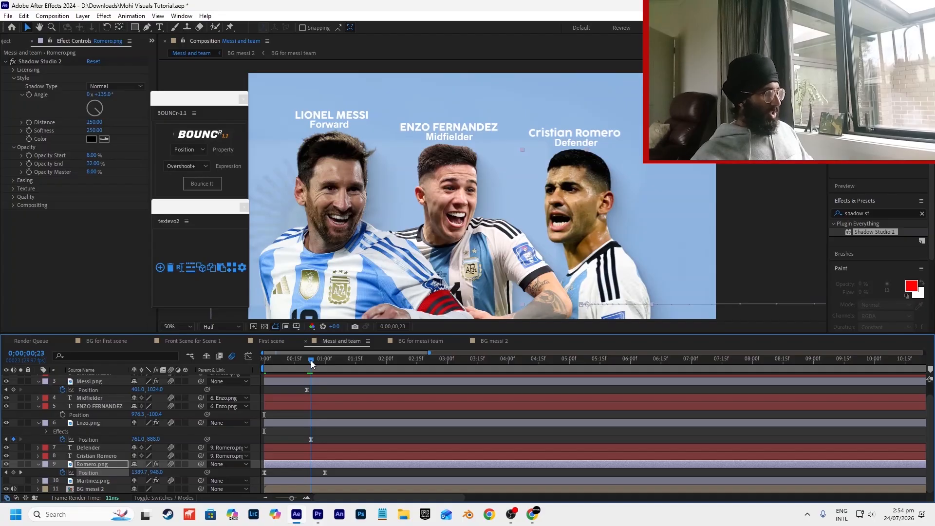
{"action": "left_click_drag", "start_coordinate": [312, 362], "coordinate": [316, 362]}
{"action": "left_click_drag", "start_coordinate": [352, 475], "coordinate": [259, 482]}
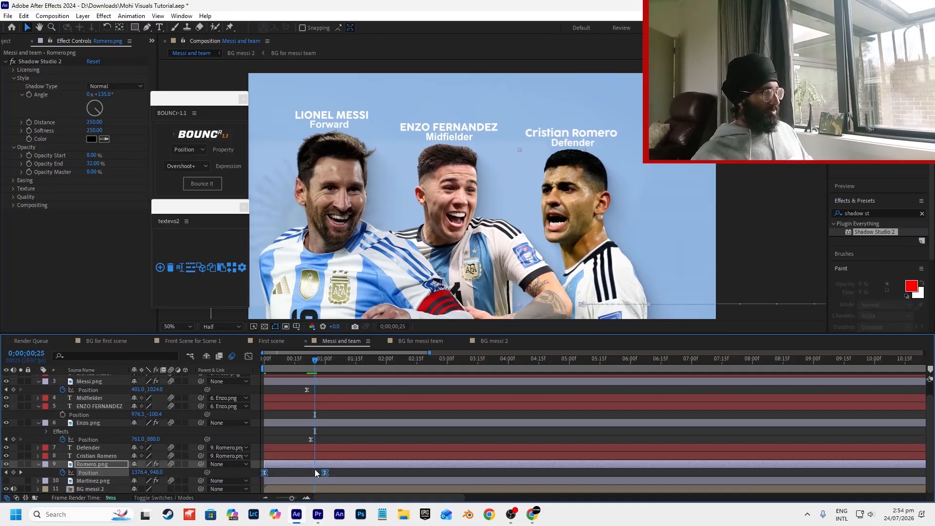
{"action": "left_click_drag", "start_coordinate": [322, 473], "coordinate": [315, 472]}
{"action": "left_click", "coordinate": [331, 475]}
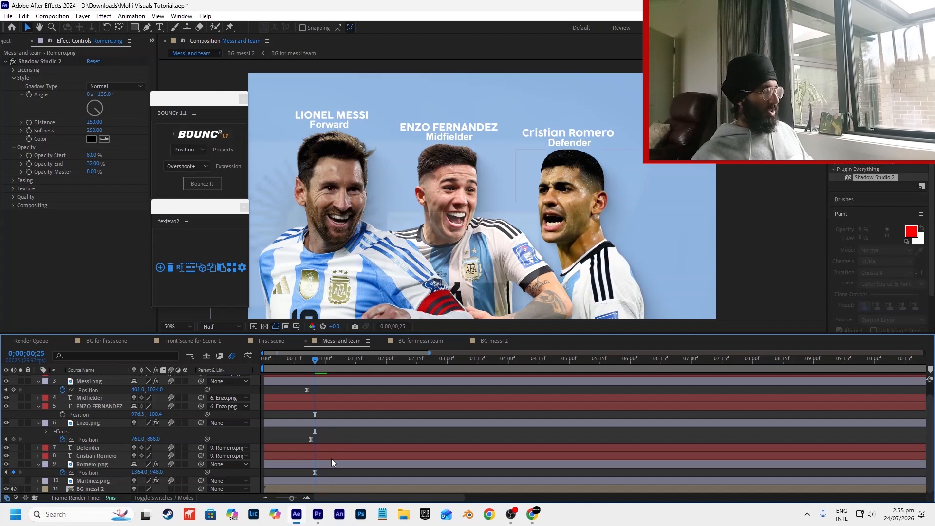
Preview the team scene from the start to check the timing of the three players' slide-ins.
{"action": "key", "text": "Home"}
{"action": "key", "text": "space"}
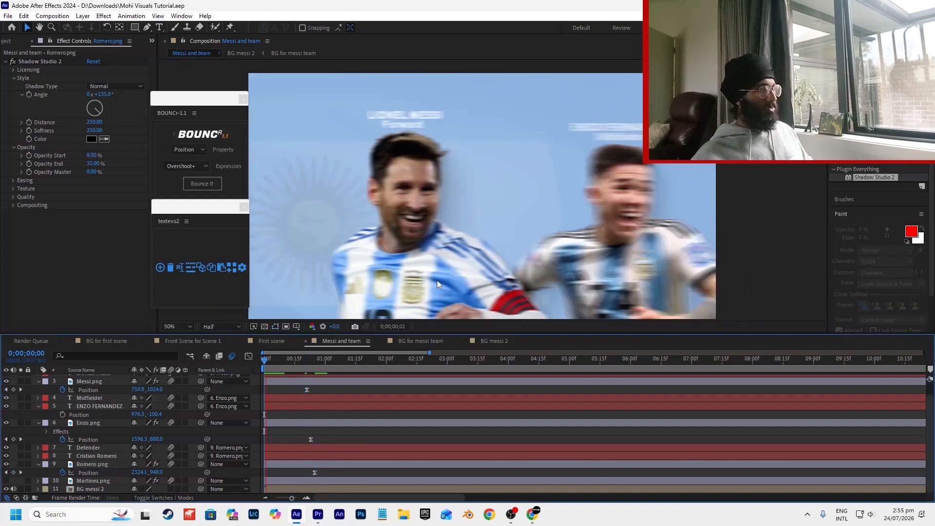
{"action": "key", "text": "comma"}
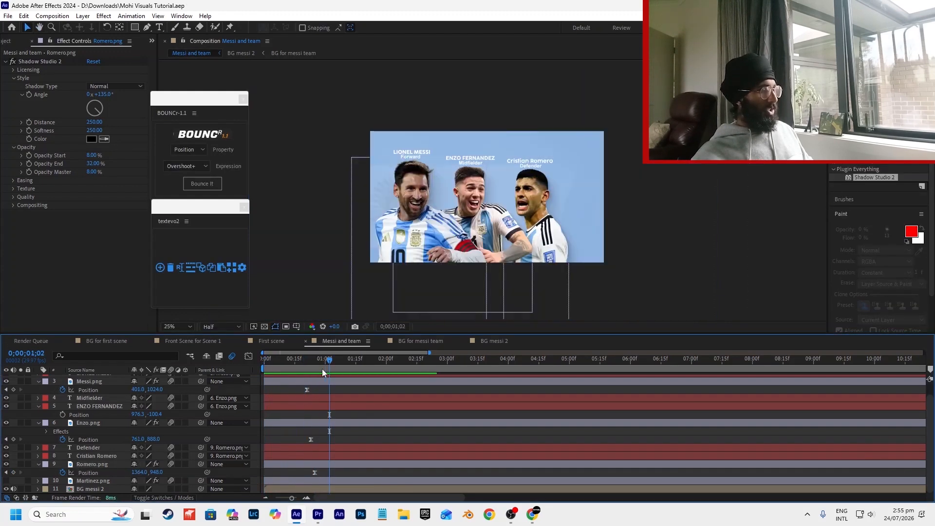
{"action": "key", "text": "space"}
{"action": "key", "text": "space"}
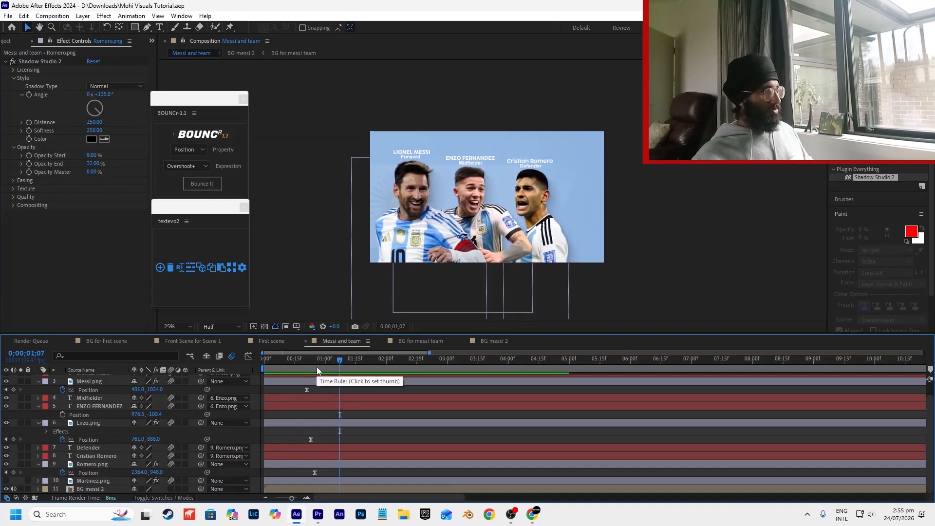
{"action": "left_click_drag", "start_coordinate": [336, 368], "coordinate": [197, 370]}
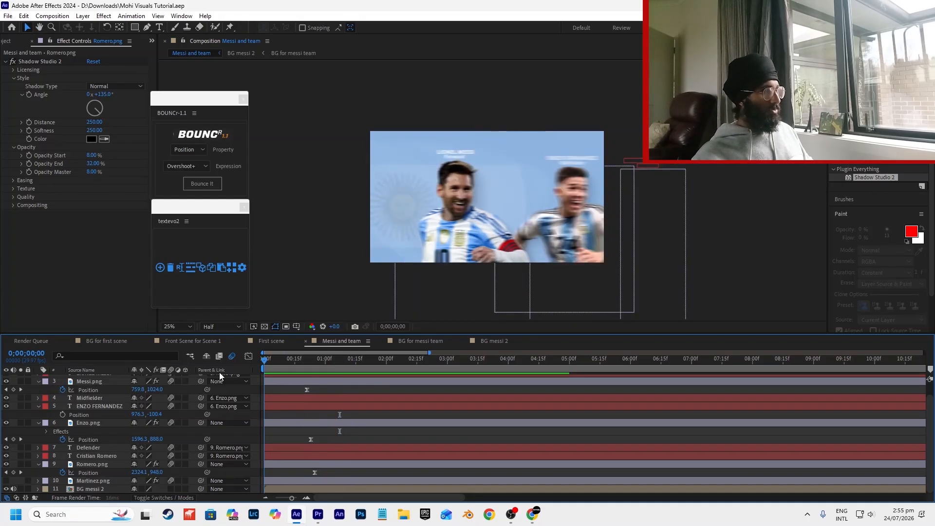
{"action": "left_click_drag", "start_coordinate": [265, 370], "coordinate": [321, 370]}
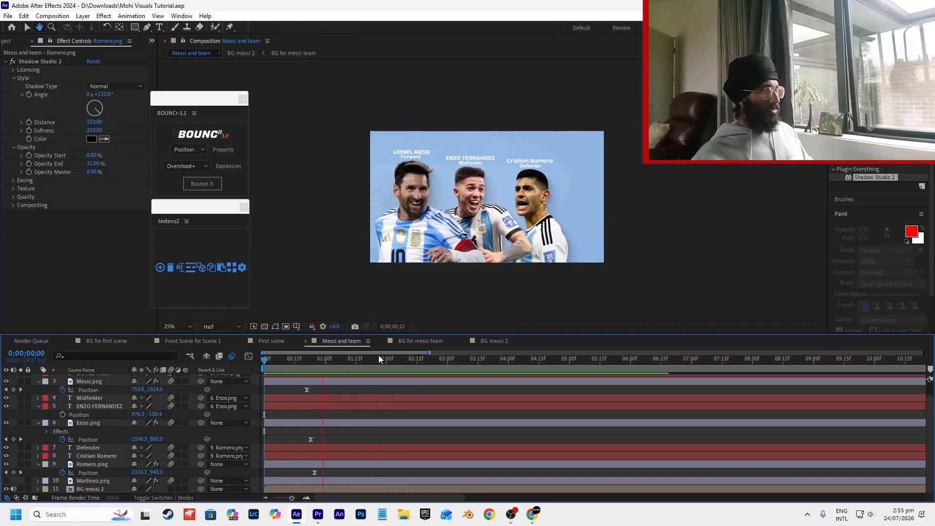
{"action": "key", "text": "alt+Tab"}
{"action": "key", "text": "alt+Tab"}
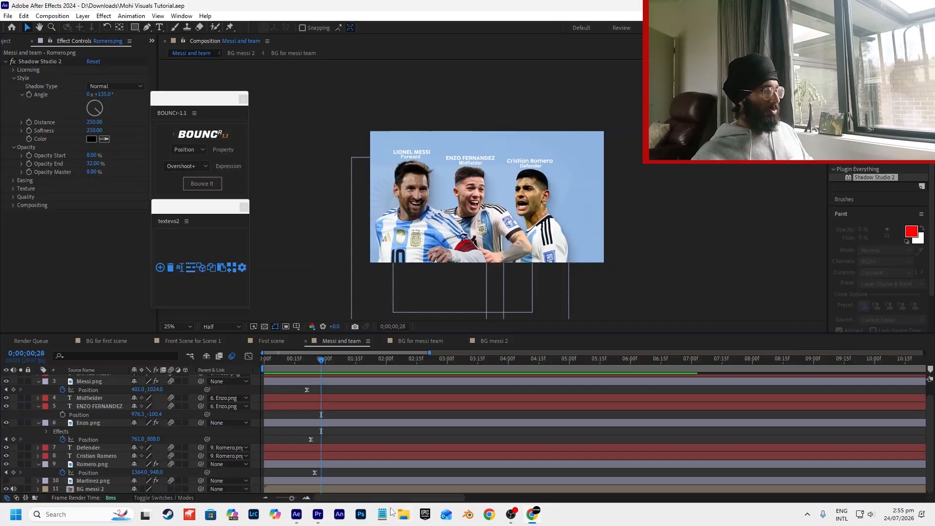
Show the Martinez.png layer, scale it to 63% and place the player beside Romero at the frame's right edge.
{"action": "left_click", "coordinate": [6, 481]}
{"action": "left_click", "coordinate": [93, 481]}
{"action": "left_click_drag", "start_coordinate": [464, 141], "coordinate": [570, 220]}
{"action": "key", "text": "s"}
{"action": "left_click_drag", "start_coordinate": [151, 488], "coordinate": [133, 489]}
{"action": "left_click_drag", "start_coordinate": [585, 254], "coordinate": [583, 239]}
{"action": "left_click", "coordinate": [633, 204]}
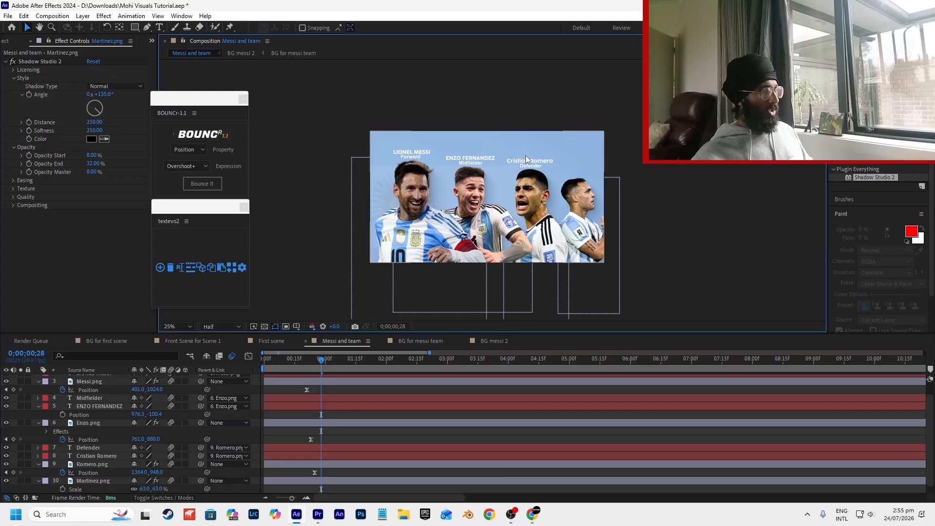
Duplicate the Cristian Romero and Defender titles, place the copies above Martinez's head and open the copied name for editing.
{"action": "left_click", "coordinate": [525, 158]}
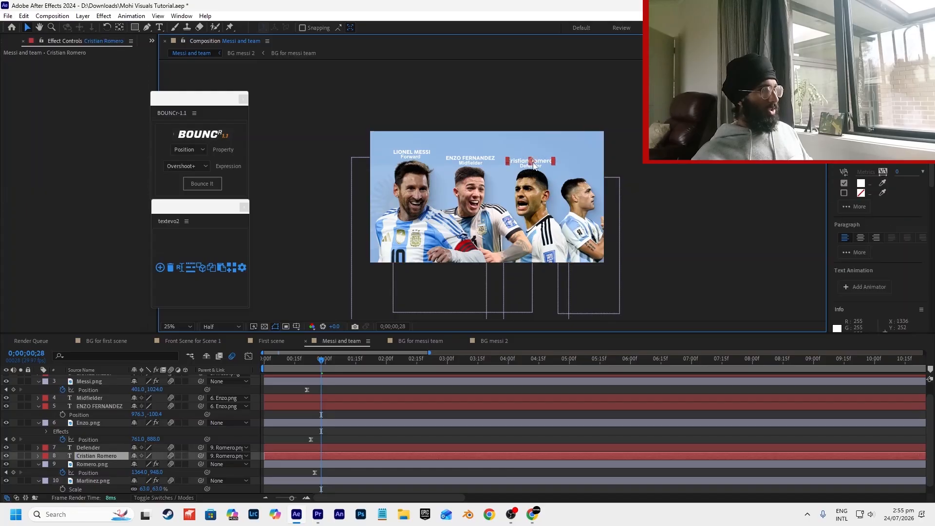
{"action": "left_click", "coordinate": [92, 456]}
{"action": "left_click", "coordinate": [95, 448], "text": "shift"}
{"action": "key", "text": "ctrl+d"}
{"action": "scroll", "coordinate": [574, 163], "scroll_direction": "up", "scroll_amount": 4}
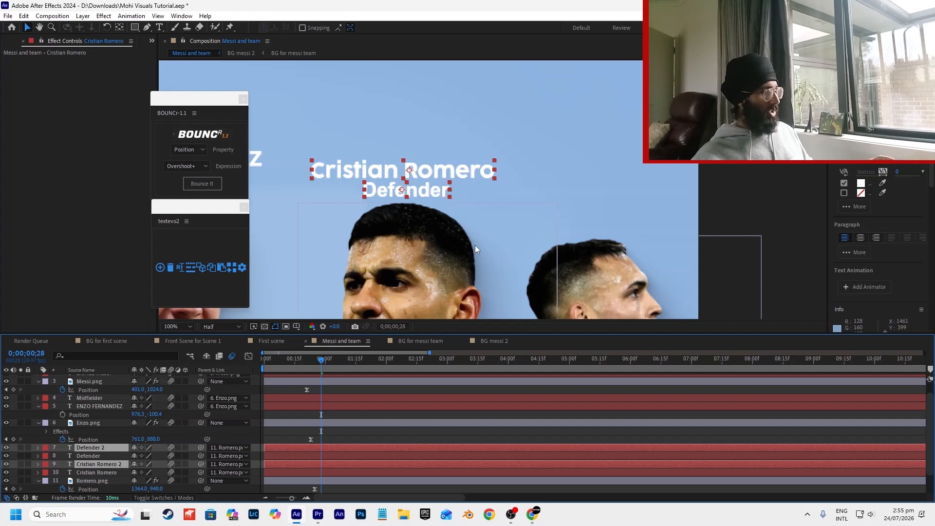
{"action": "left_click_drag", "start_coordinate": [471, 172], "coordinate": [646, 204]}
{"action": "scroll", "coordinate": [648, 202], "scroll_direction": "down", "scroll_amount": 2}
{"action": "left_click", "coordinate": [691, 199]}
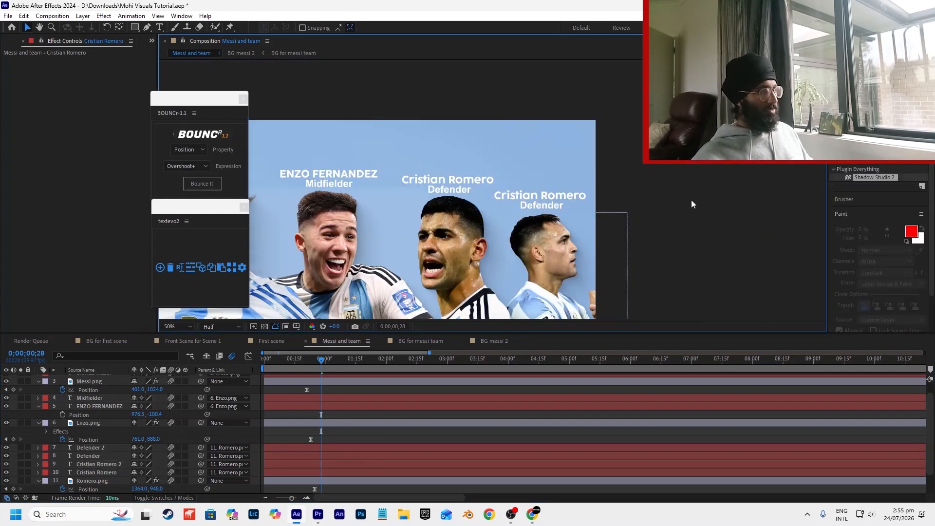
{"action": "double_click", "coordinate": [534, 201]}
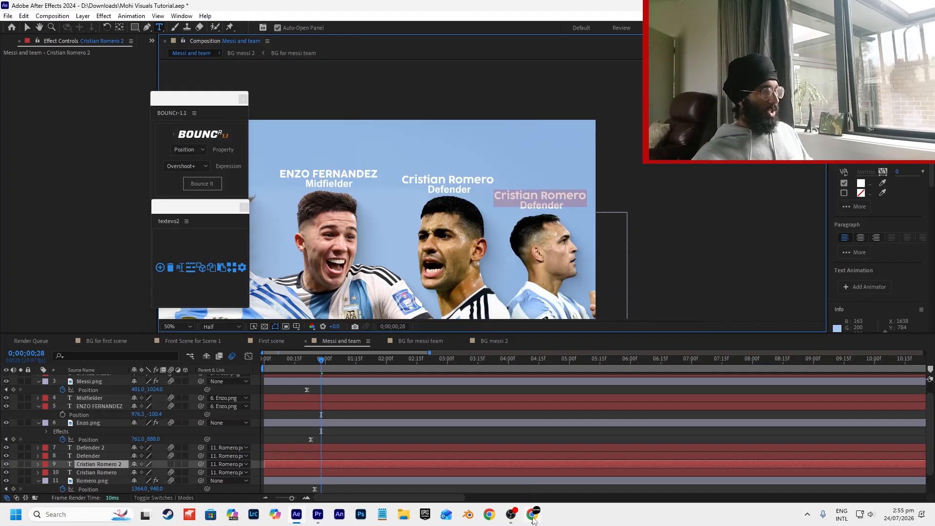
Switch to Chrome, search Google for lautaro martinez to check the player's name, and return to After Effects.
{"action": "mouse_move", "coordinate": [531, 517]}
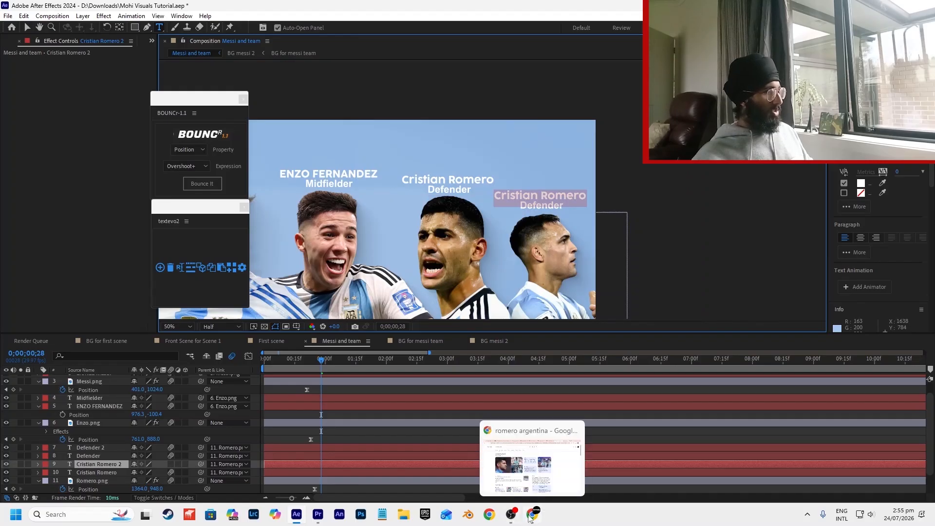
{"action": "scroll", "coordinate": [91, 447], "scroll_direction": "down", "scroll_amount": 2}
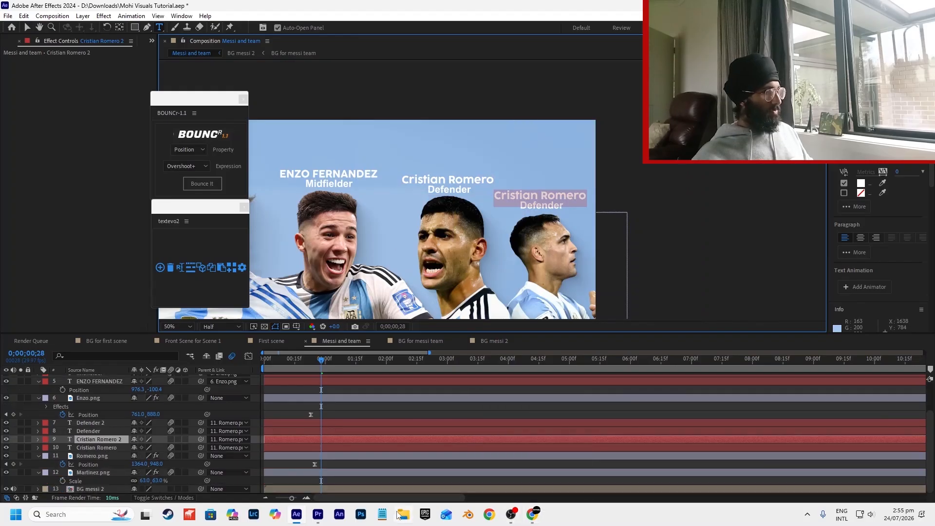
{"action": "left_click", "coordinate": [531, 515]}
{"action": "left_click", "coordinate": [471, 10]}
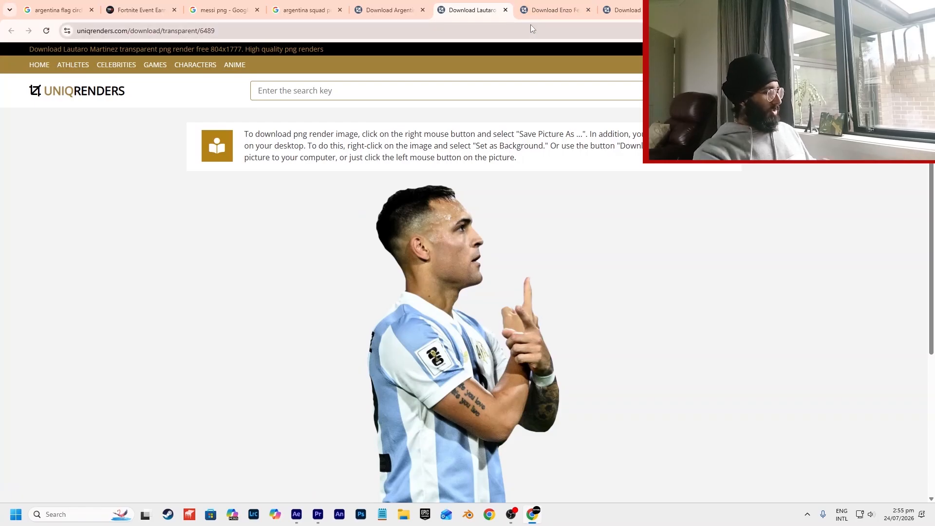
{"action": "key", "text": "ctrl+t"}
{"action": "type", "text": "lautaro"}
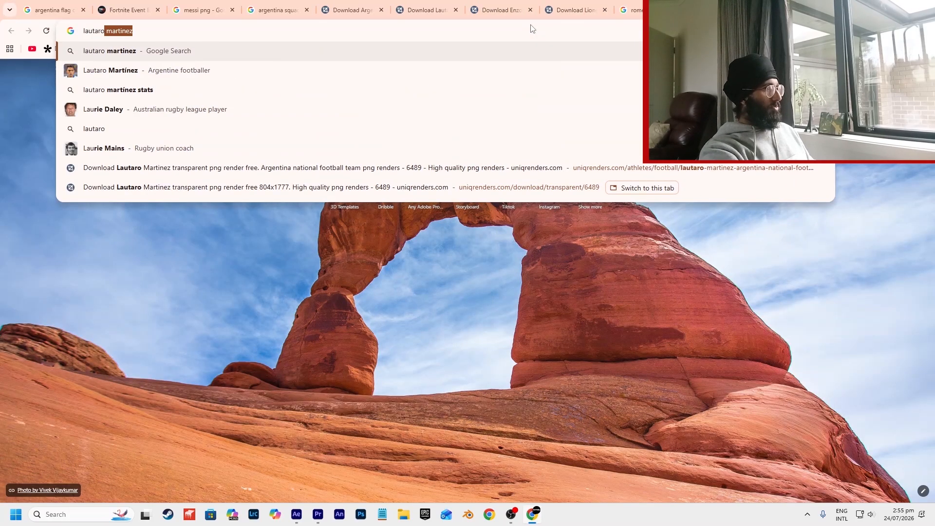
{"action": "key", "text": "Return"}
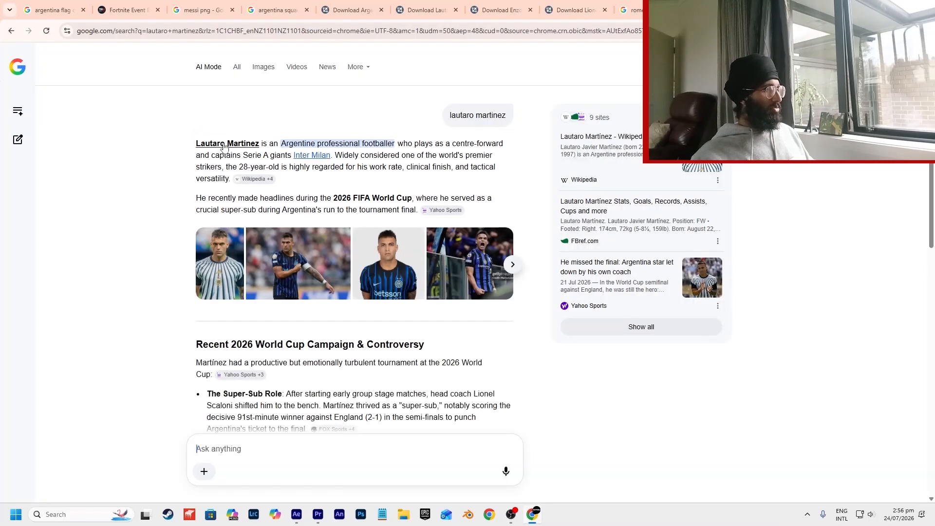
{"action": "key", "text": "alt+Tab"}
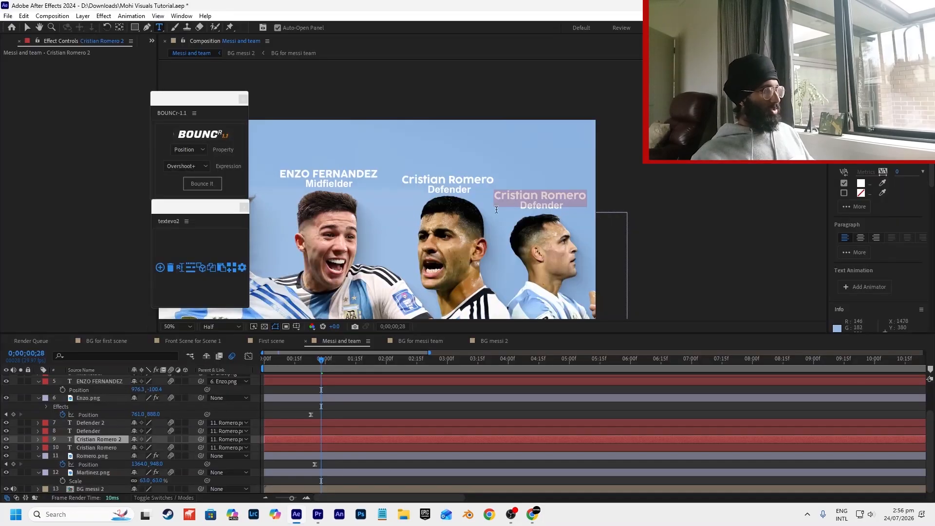
Change the copied titles above Martinez to read "Lautaro Martinez" and "Forward".
{"action": "type", "text": "Lautaro Martinez"}
{"action": "left_click", "coordinate": [28, 27]}
{"action": "scroll", "coordinate": [536, 180], "scroll_direction": "up", "scroll_amount": 2}
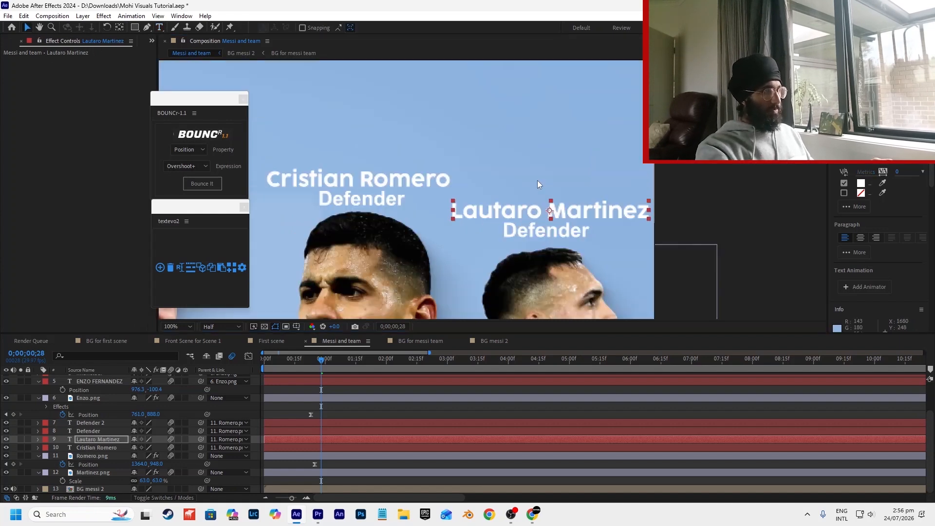
{"action": "double_click", "coordinate": [541, 224]}
{"action": "type", "text": "Forward"}
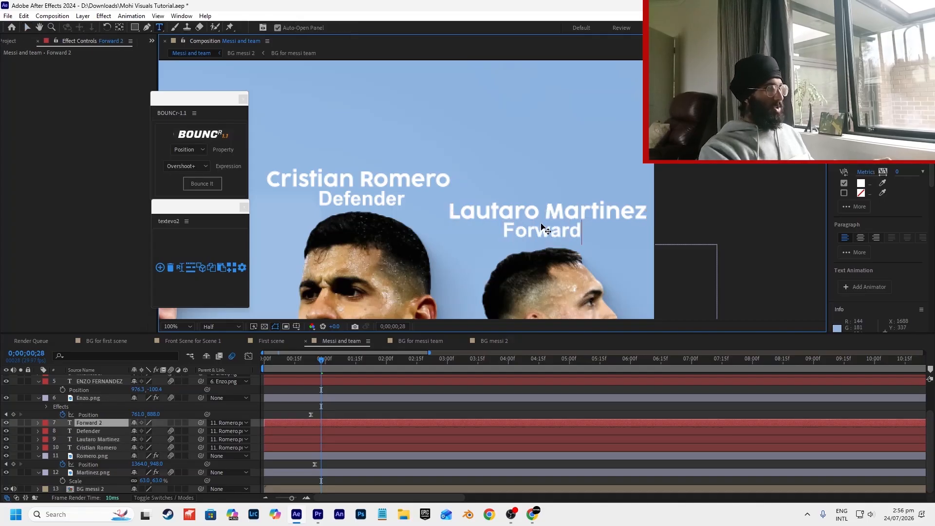
{"action": "left_click", "coordinate": [27, 27]}
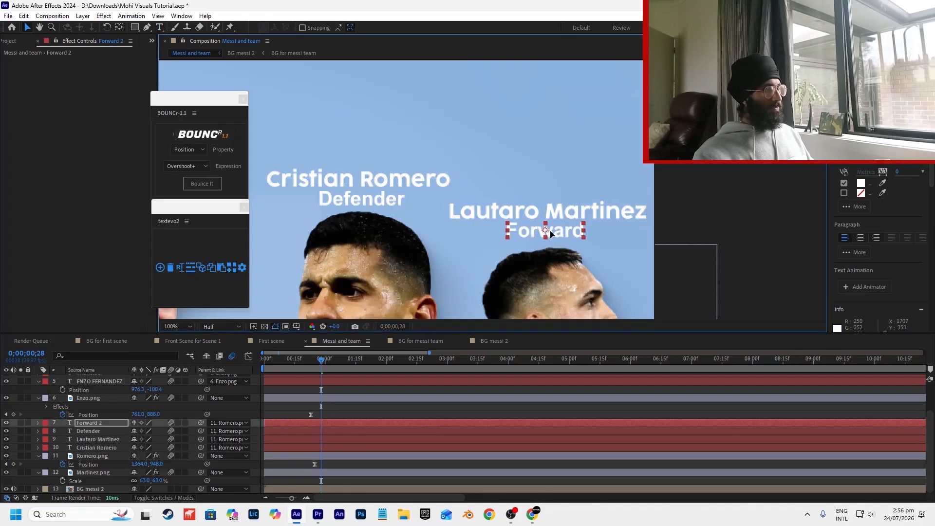
{"action": "scroll", "coordinate": [552, 231], "scroll_direction": "down", "scroll_amount": 4}
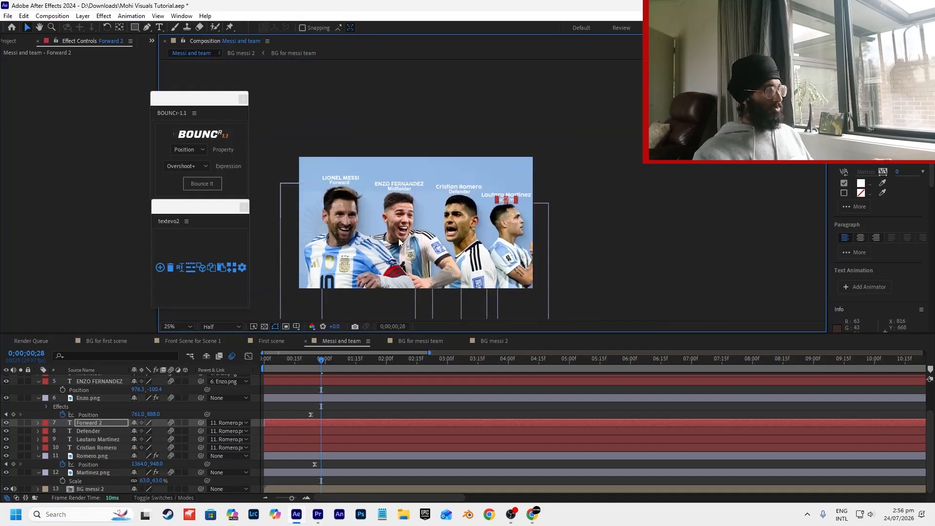
Move the Lautaro Martinez and Forward 2 layers directly above Martinez.png, parent both to Martinez.png, and save the project.
{"action": "left_click", "coordinate": [592, 230]}
{"action": "scroll", "coordinate": [408, 257], "scroll_direction": "up", "scroll_amount": 2}
{"action": "left_click", "coordinate": [607, 132]}
{"action": "left_click", "coordinate": [603, 142], "text": "shift"}
{"action": "left_click_drag", "start_coordinate": [95, 422], "coordinate": [100, 467]}
{"action": "left_click_drag", "start_coordinate": [201, 455], "coordinate": [95, 474]}
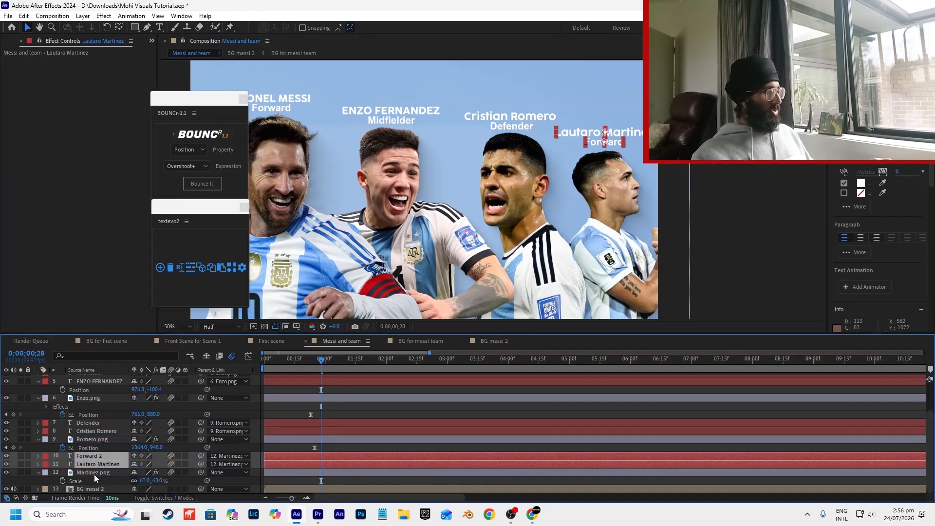
{"action": "left_click", "coordinate": [352, 446]}
{"action": "key", "text": "ctrl+s"}
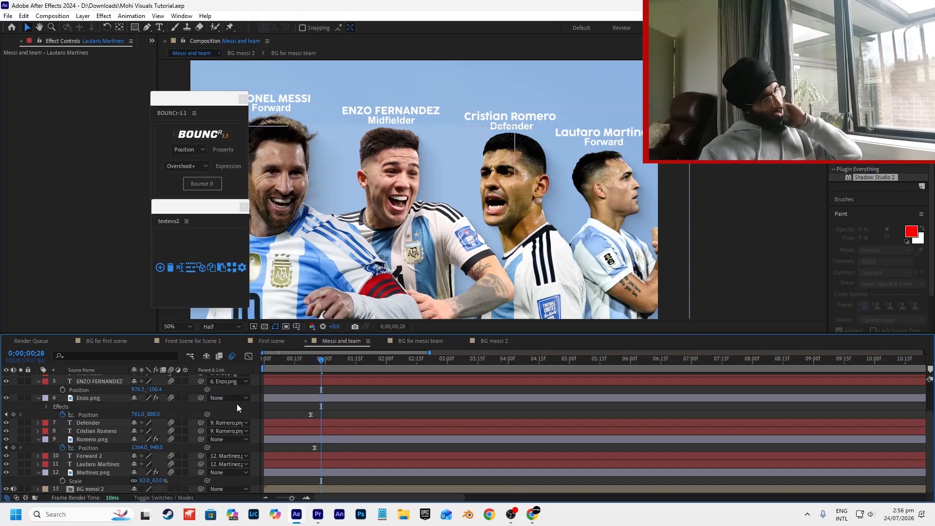
Keyframe Martinez.png's Position at 0;00;01;00 and at the first frame, with X at the first frame set to 3106, outside the frame.
{"action": "left_click", "coordinate": [324, 369]}
{"action": "left_click", "coordinate": [317, 472]}
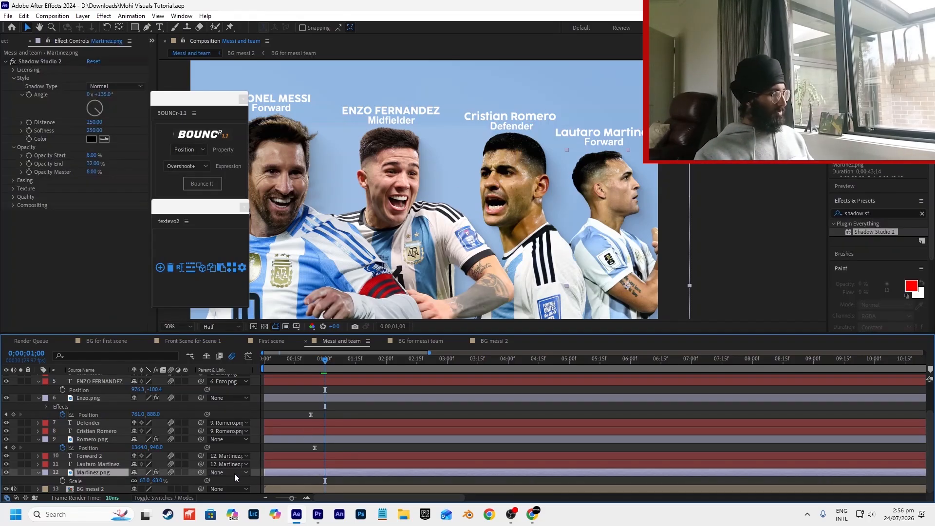
{"action": "key", "text": "p"}
{"action": "left_click", "coordinate": [63, 481]}
{"action": "key", "text": "Home"}
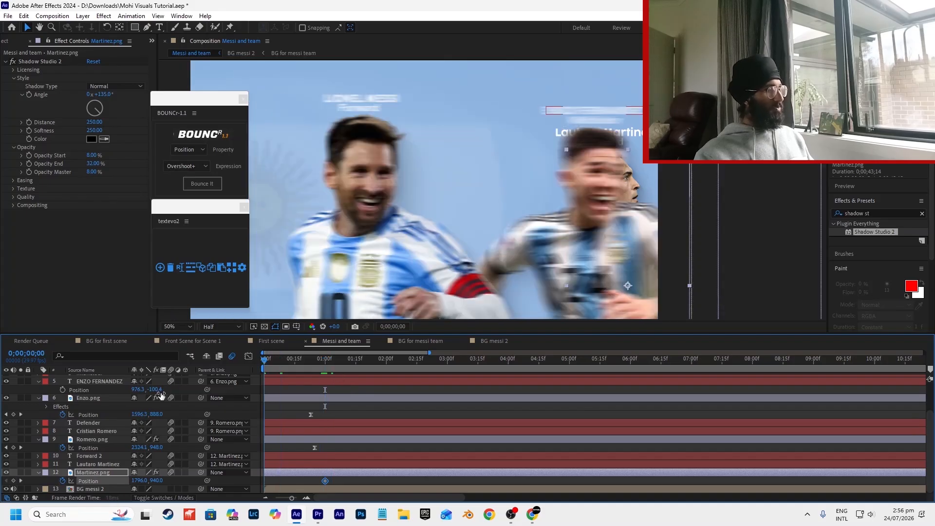
{"action": "left_click", "coordinate": [245, 478]}
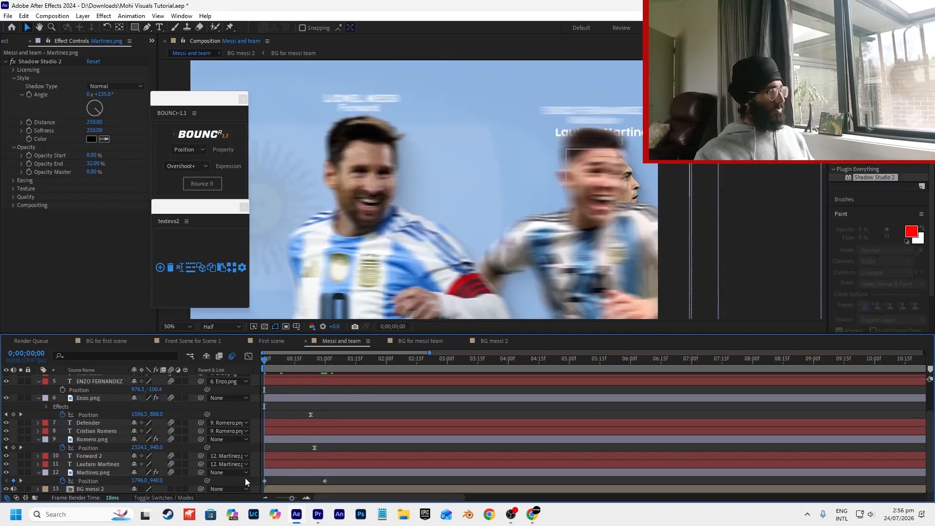
{"action": "scroll", "coordinate": [467, 252], "scroll_direction": "down", "scroll_amount": 2}
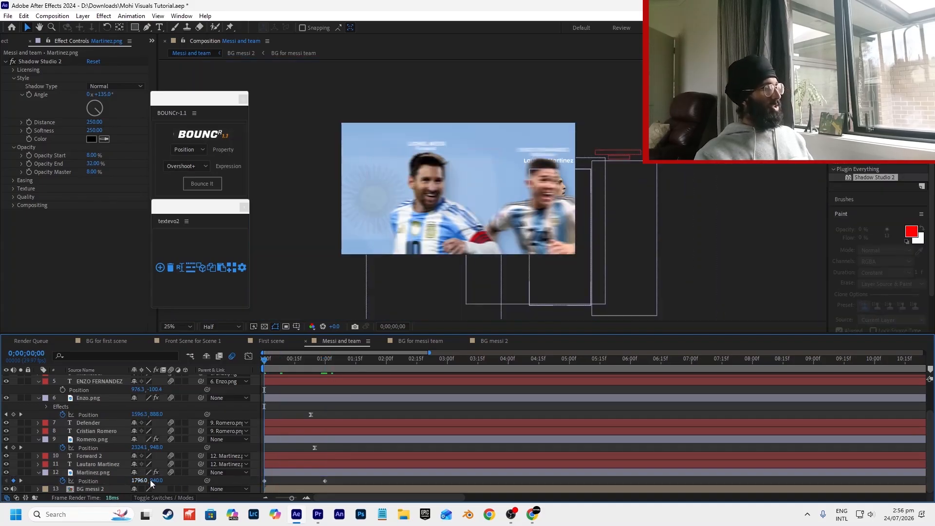
{"action": "left_click_drag", "start_coordinate": [147, 481], "coordinate": [344, 486]}
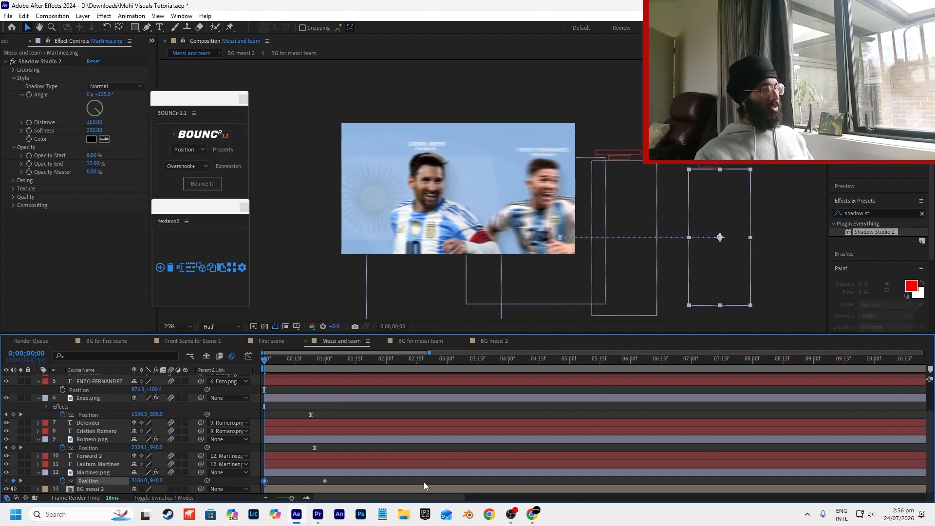
Ease Martinez.png's two Position keyframes and reshape their speed curve in the Graph Editor so the slide-in starts fast and slows down.
{"action": "left_click", "coordinate": [325, 481]}
{"action": "left_click", "coordinate": [248, 361]}
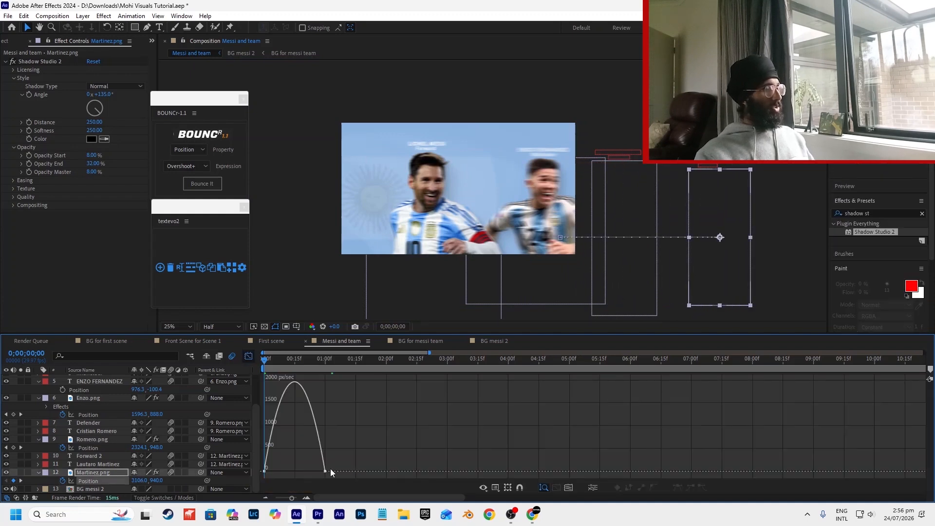
{"action": "left_click_drag", "start_coordinate": [319, 475], "coordinate": [291, 472]}
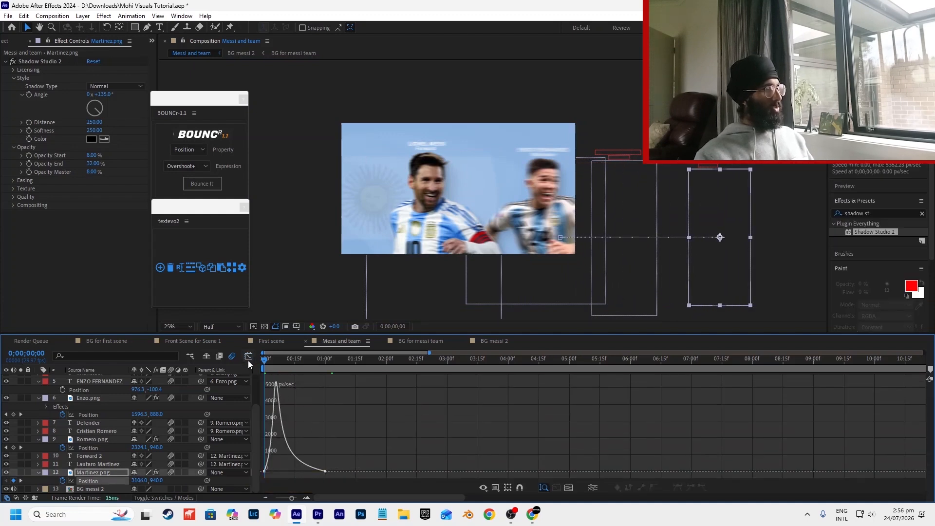
{"action": "left_click", "coordinate": [249, 356]}
Shift both Martinez.png Position keyframes slightly earlier so the last one falls at about 0;00;00;28, and save the project.
{"action": "left_click", "coordinate": [314, 362]}
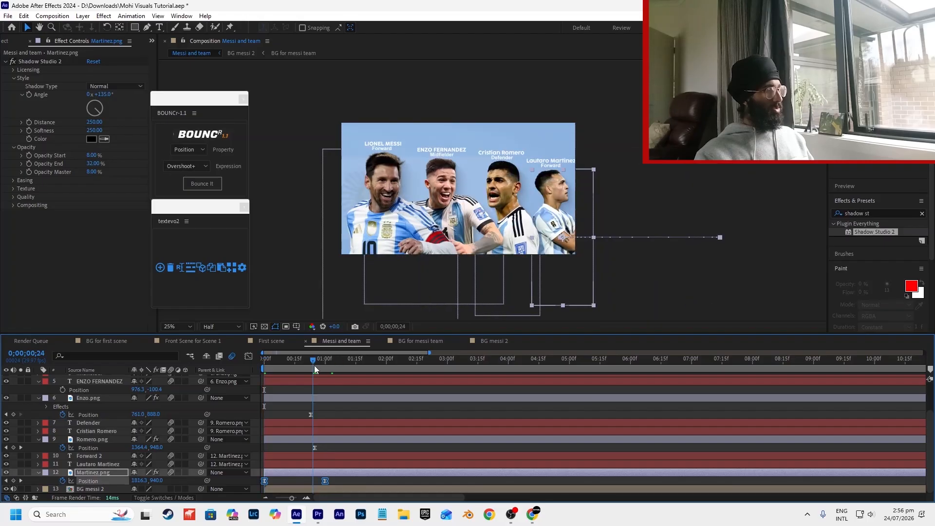
{"action": "left_click_drag", "start_coordinate": [314, 365], "coordinate": [321, 366]}
{"action": "left_click_drag", "start_coordinate": [326, 482], "coordinate": [322, 483]}
{"action": "left_click", "coordinate": [329, 483]}
{"action": "key", "text": "ctrl+s"}
Preview the team scene from the start to check the timing of the four players' slide-ins.
{"action": "left_click_drag", "start_coordinate": [328, 366], "coordinate": [105, 378]}
{"action": "key", "text": "space"}
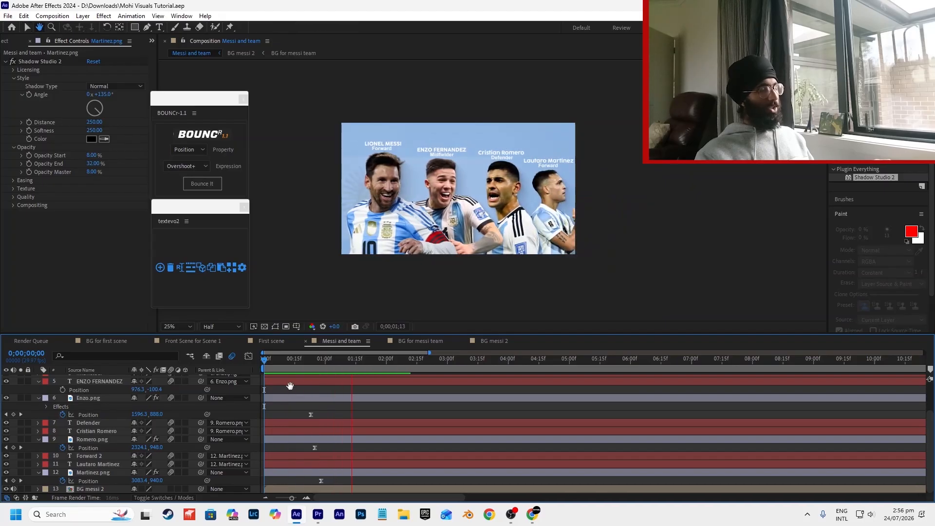
{"action": "key", "text": "space"}
Switch to Premiere Pro, scrub the reference reel's team shot to study its motion, and return to After Effects.
{"action": "left_click", "coordinate": [318, 514]}
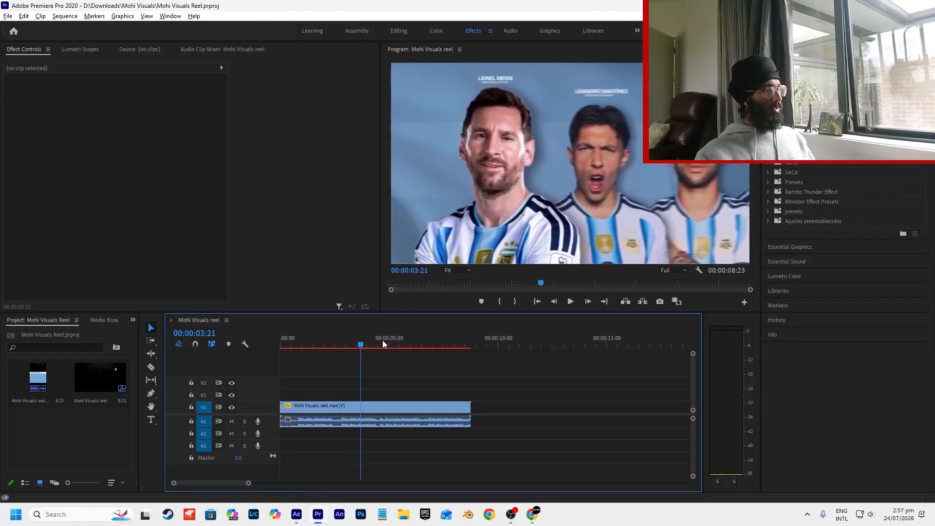
{"action": "left_click_drag", "start_coordinate": [335, 346], "coordinate": [387, 351]}
{"action": "key", "text": "alt+Tab"}
Move the current time to 0;00;02;11 and add a null object to the Messi and team composition.
{"action": "left_click", "coordinate": [408, 366]}
{"action": "scroll", "coordinate": [244, 414], "scroll_direction": "up", "scroll_amount": 3}
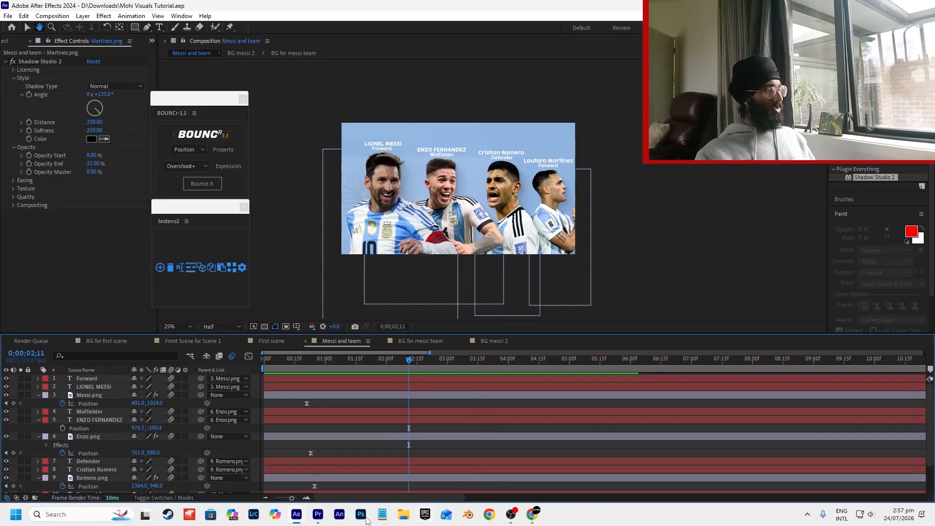
{"action": "left_click", "coordinate": [83, 16]}
{"action": "mouse_move", "coordinate": [98, 27]}
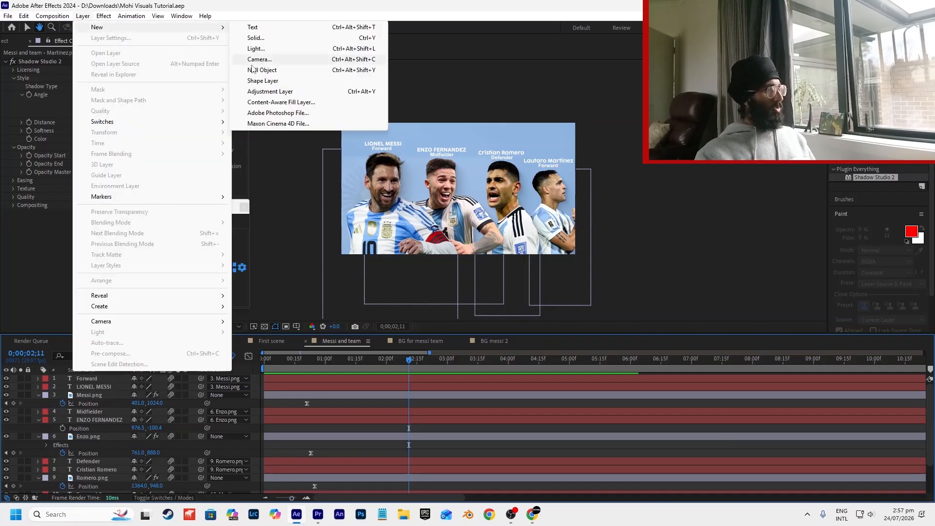
{"action": "left_click", "coordinate": [261, 70]}
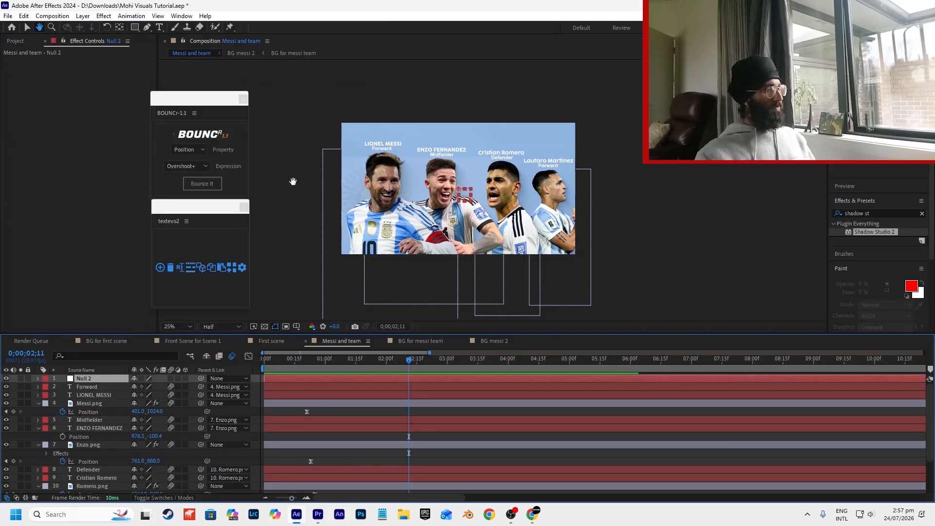
{"action": "left_click", "coordinate": [25, 28]}
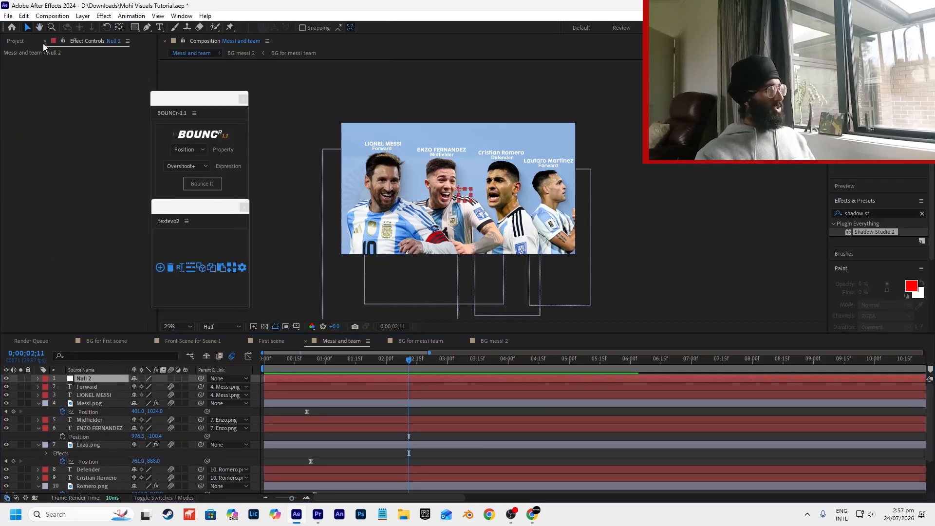
Collapse the open properties of all title and player layers, from Forward down to Martinez.png.
{"action": "left_click", "coordinate": [90, 387]}
{"action": "scroll", "coordinate": [98, 438], "scroll_direction": "down", "scroll_amount": 2}
{"action": "left_click", "coordinate": [99, 473], "text": "shift"}
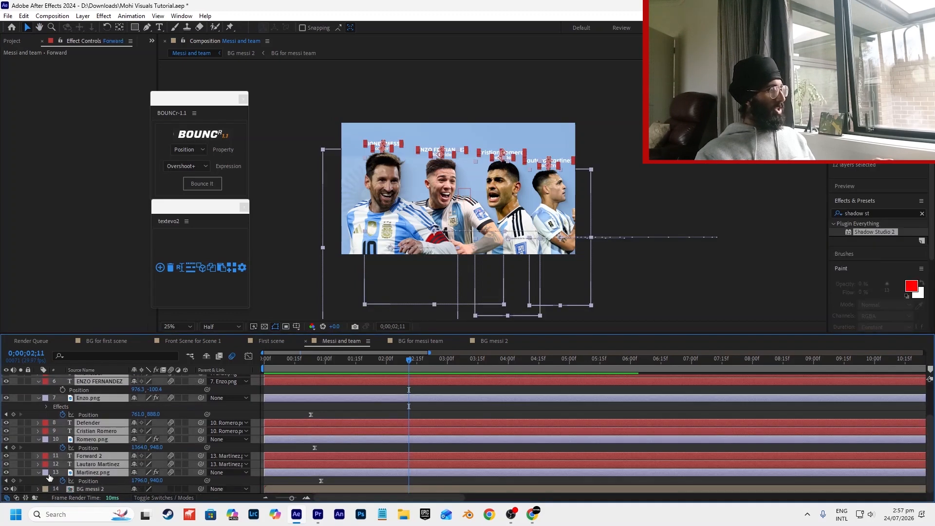
{"action": "left_click", "coordinate": [39, 473]}
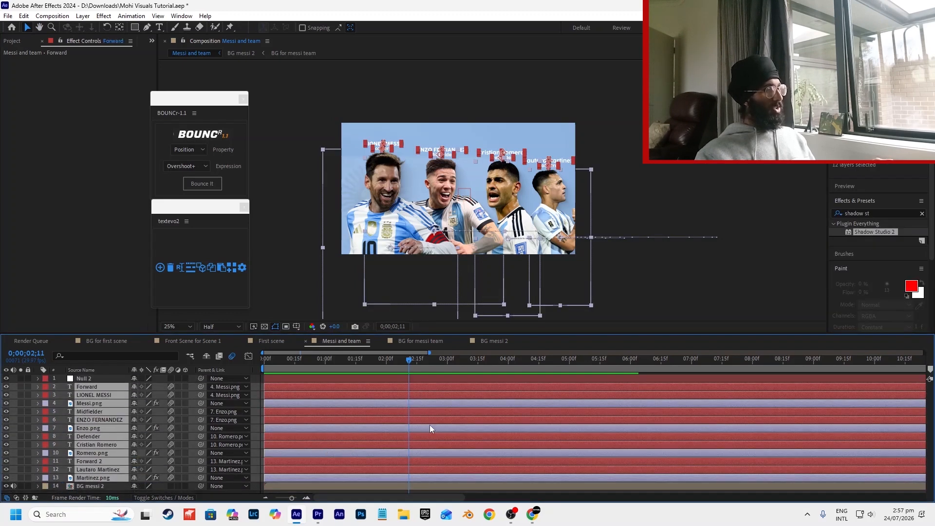
{"action": "left_click", "coordinate": [520, 380]}
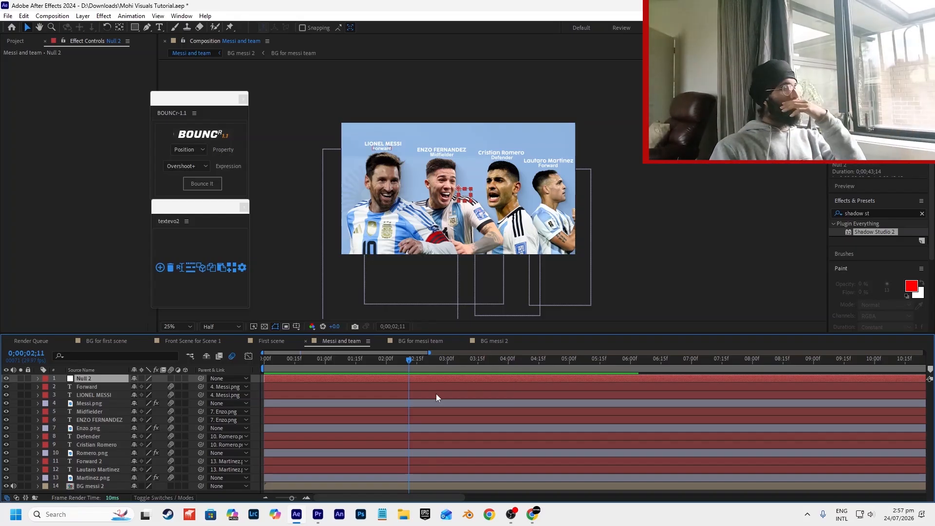
{"action": "left_click", "coordinate": [426, 404]}
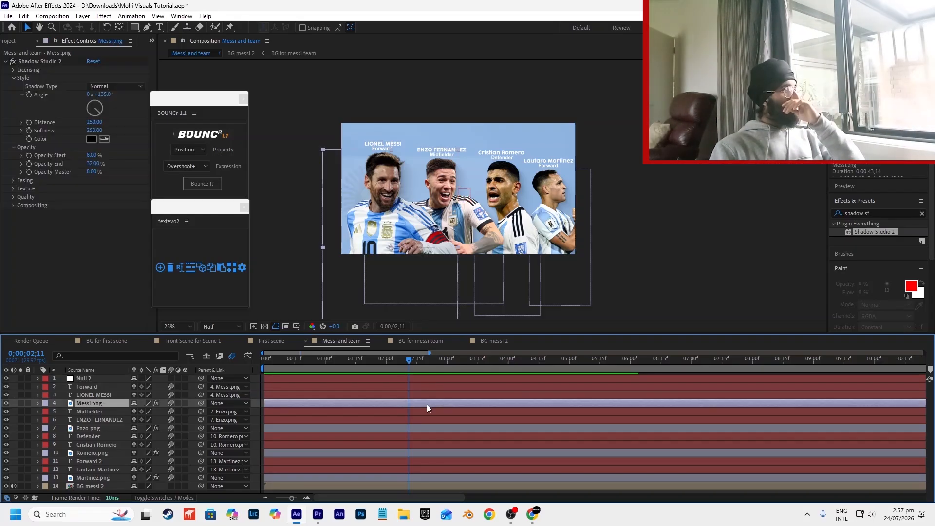
Parent the Messi, Enzo, Romero and Martinez image layers to Null 2.
{"action": "left_click", "coordinate": [104, 427], "text": "ctrl"}
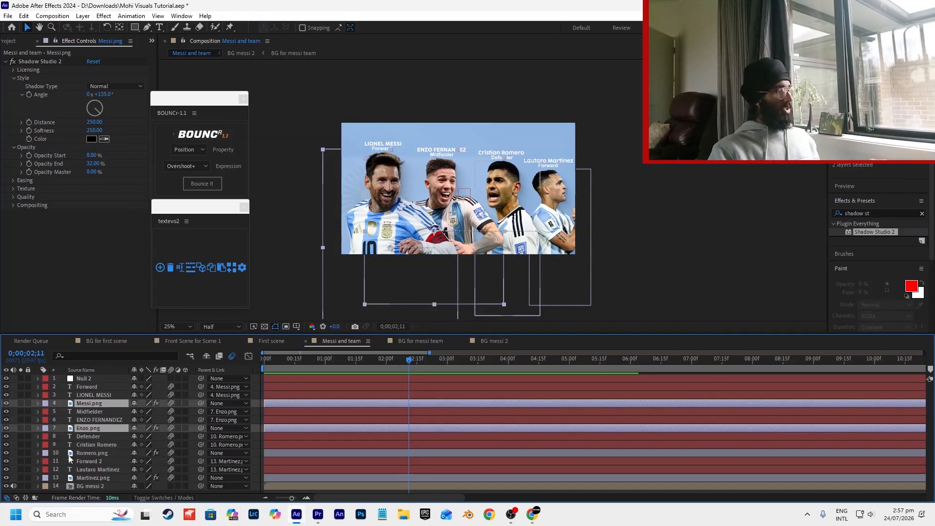
{"action": "left_click", "coordinate": [73, 453], "text": "ctrl"}
{"action": "left_click", "coordinate": [122, 478], "text": "ctrl"}
{"action": "left_click_drag", "start_coordinate": [200, 476], "coordinate": [78, 380]}
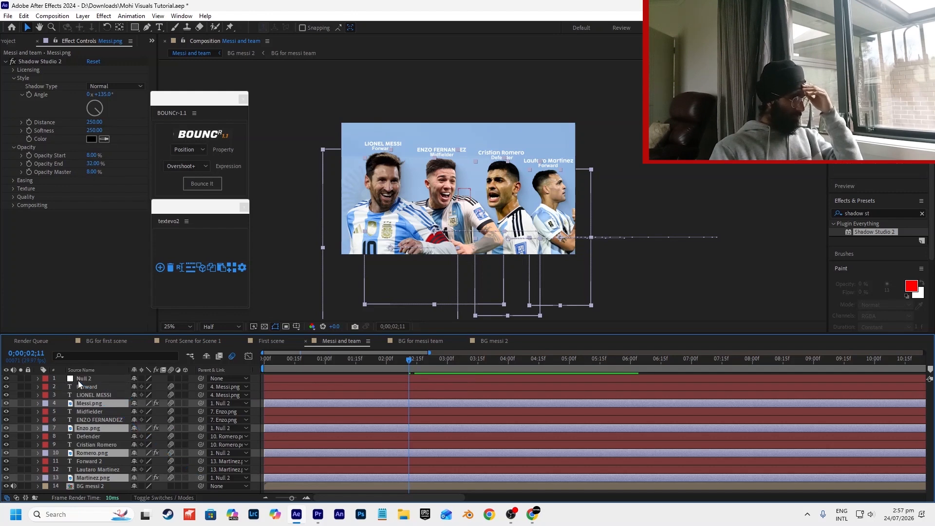
Add a position keyframe to Null 2 at 0;00;00;25.
{"action": "left_click", "coordinate": [78, 381]}
{"action": "left_click_drag", "start_coordinate": [387, 361], "coordinate": [315, 373]}
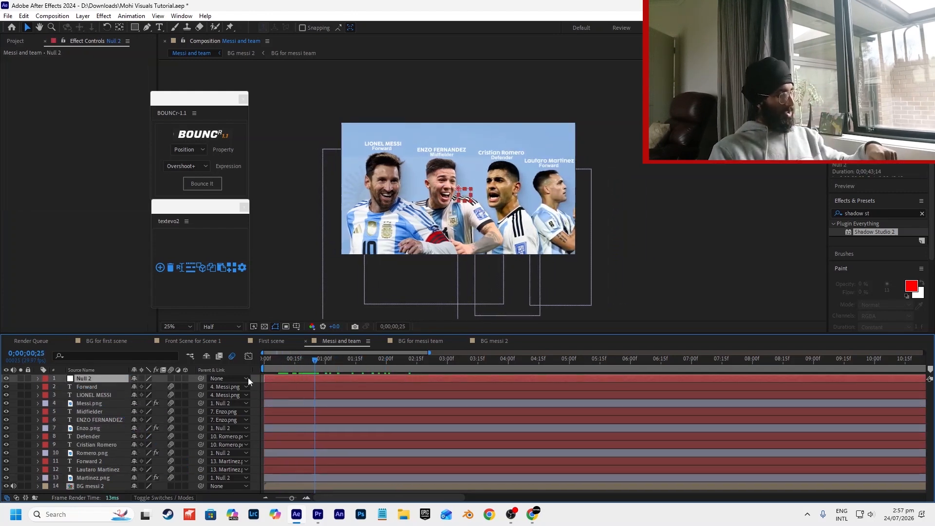
{"action": "key", "text": "p"}
{"action": "left_click", "coordinate": [63, 387]}
Set Null 2's position to 0, 540 at 0;00;01;29 and apply Easy Ease to both position keyframes.
{"action": "left_click", "coordinate": [321, 361]}
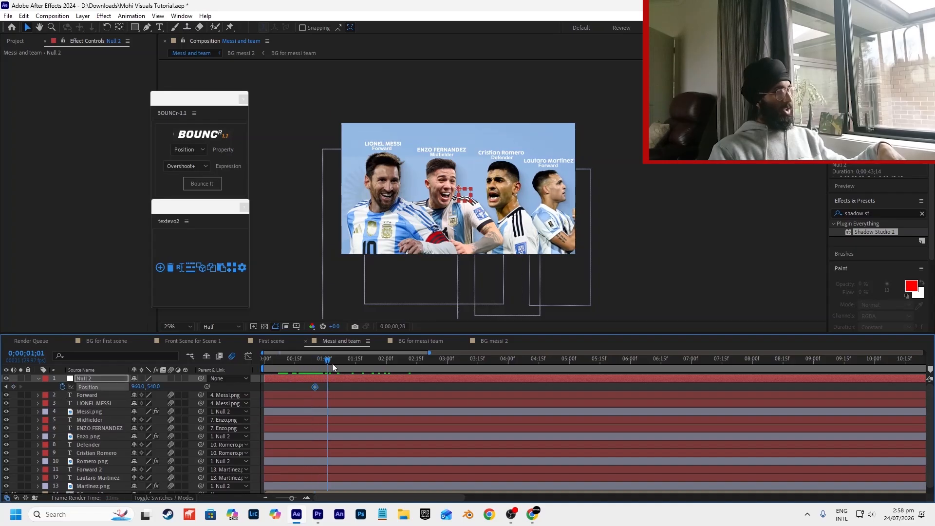
{"action": "left_click_drag", "start_coordinate": [373, 367], "coordinate": [315, 379]}
{"action": "key", "text": "space"}
{"action": "key", "text": "space"}
{"action": "key", "text": "space"}
{"action": "key", "text": "space"}
{"action": "left_click_drag", "start_coordinate": [136, 388], "coordinate": [23, 407]}
{"action": "left_click_drag", "start_coordinate": [403, 391], "coordinate": [289, 397]}
{"action": "key", "text": "F9"}
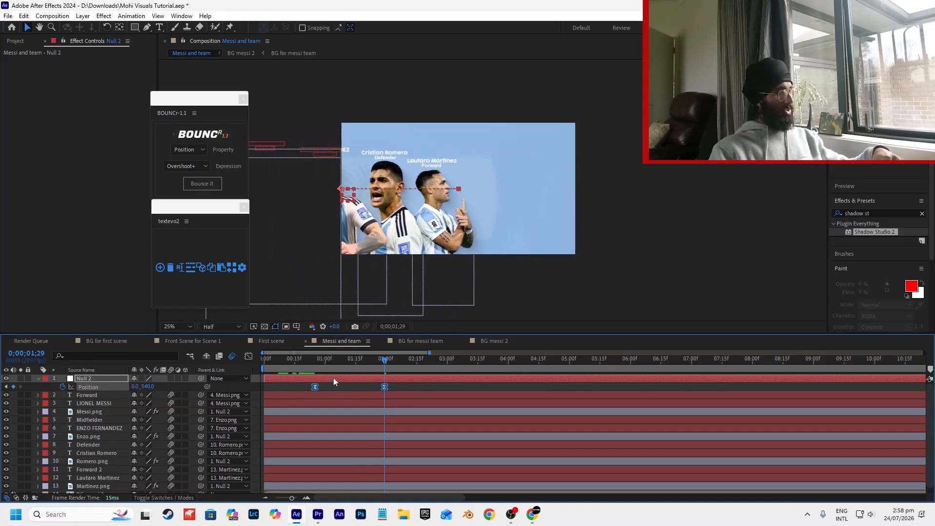
Reshape Null 2's position speed graph into a steep central peak with gradual ends, and save the project.
{"action": "left_click", "coordinate": [315, 361]}
{"action": "left_click", "coordinate": [248, 356]}
{"action": "left_click_drag", "start_coordinate": [328, 469], "coordinate": [297, 476]}
{"action": "left_click_drag", "start_coordinate": [372, 471], "coordinate": [359, 471]}
{"action": "left_click", "coordinate": [394, 450]}
{"action": "key", "text": "ctrl+s"}
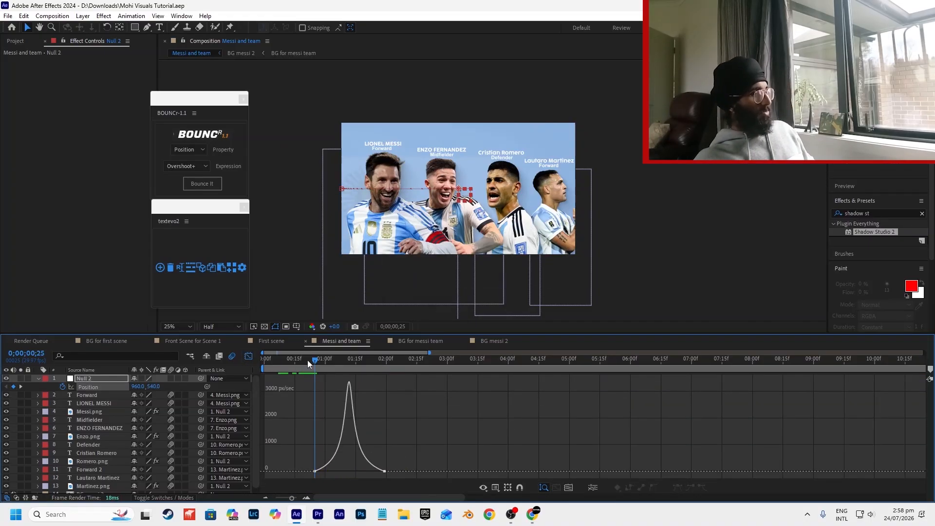
Close the graph editor to preview Null 2's position animation in the Messi and team composition, and save the project.
{"action": "left_click", "coordinate": [248, 356]}
{"action": "key", "text": "space"}
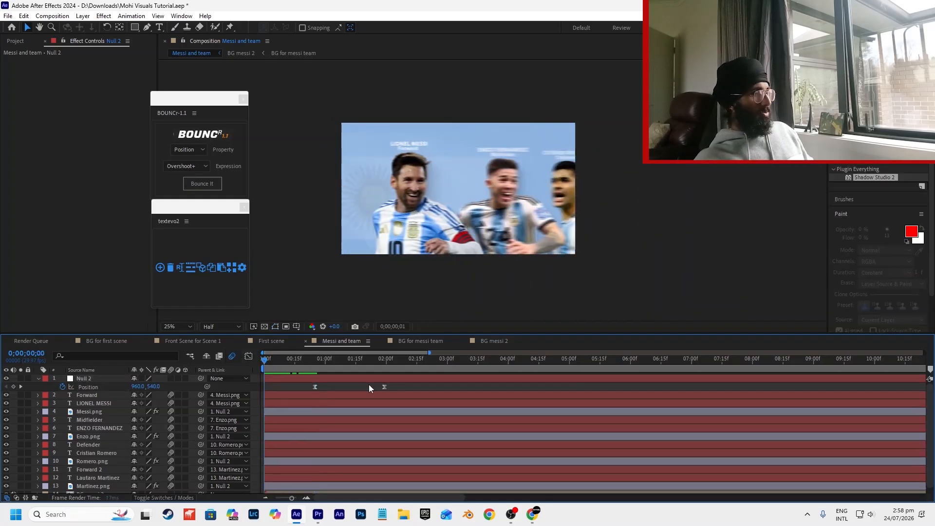
{"action": "key", "text": "ctrl+s"}
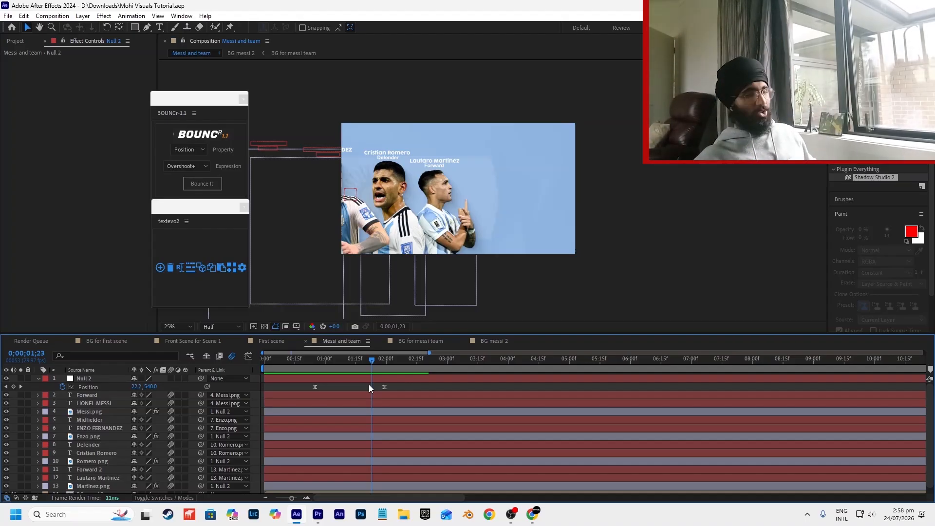
Switch to Chrome and search Google for "spain national football team pngs".
{"action": "mouse_move", "coordinate": [511, 514]}
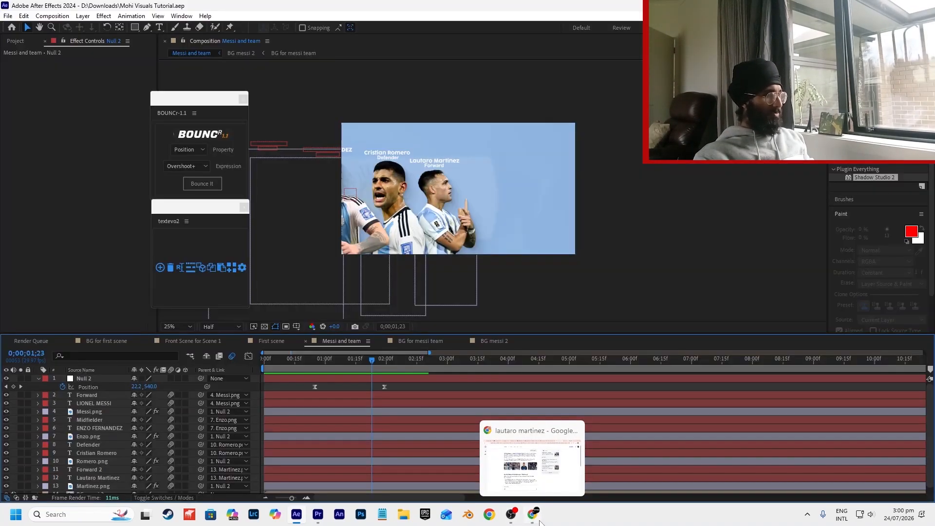
{"action": "left_click", "coordinate": [534, 514]}
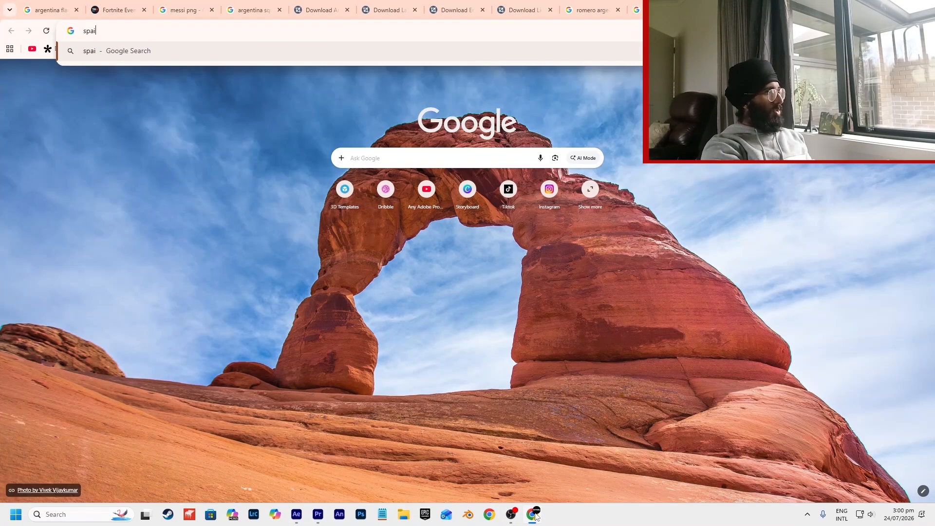
{"action": "type", "text": "in national football team pngs"}
{"action": "key", "text": "Return"}
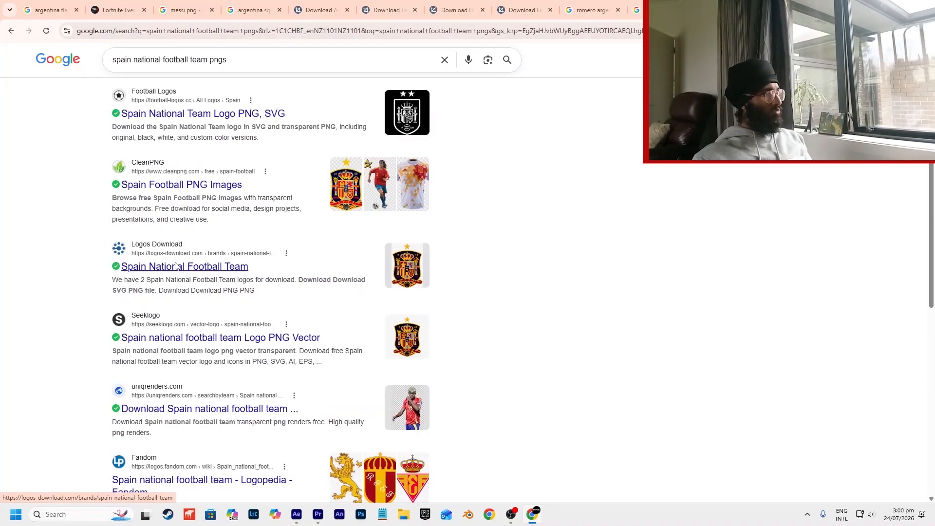
Reword the end of the search to "squad png" and open the Spain national football team renders page on uniqrenders.com.
{"action": "left_click_drag", "start_coordinate": [227, 67], "coordinate": [188, 67]}
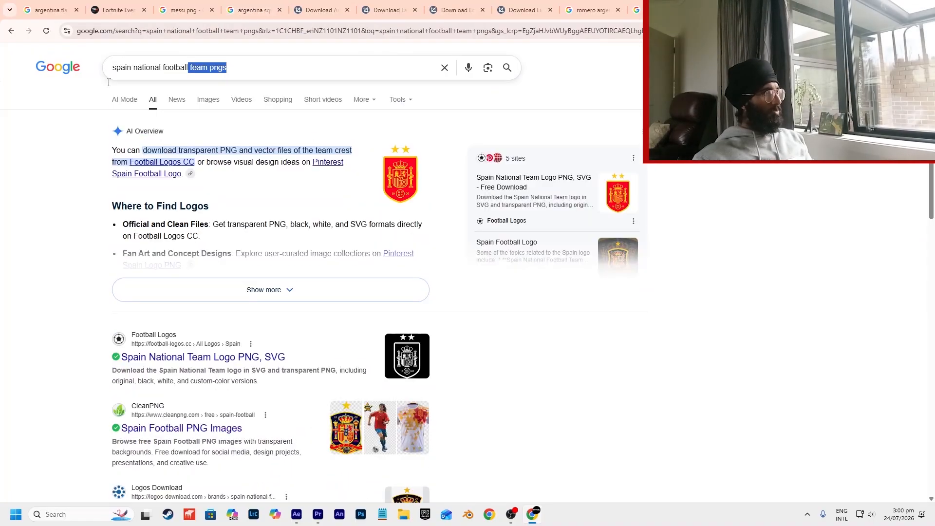
{"action": "type", "text": "squad png"}
{"action": "key", "text": "Return"}
{"action": "scroll", "coordinate": [238, 209], "scroll_direction": "down", "scroll_amount": 7}
{"action": "left_click", "coordinate": [233, 212]}
{"action": "middle_click", "coordinate": [89, 280]}
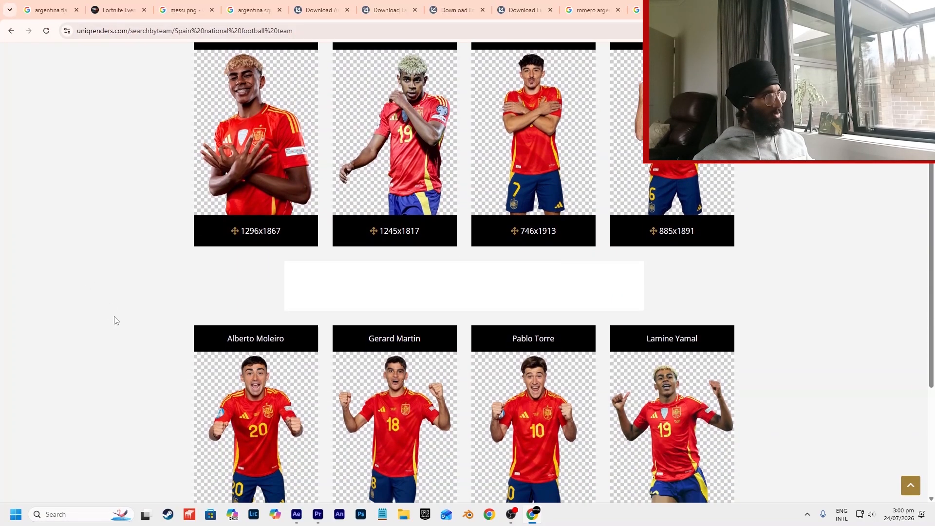
{"action": "left_click", "coordinate": [121, 314]}
{"action": "right_click", "coordinate": [265, 219]}
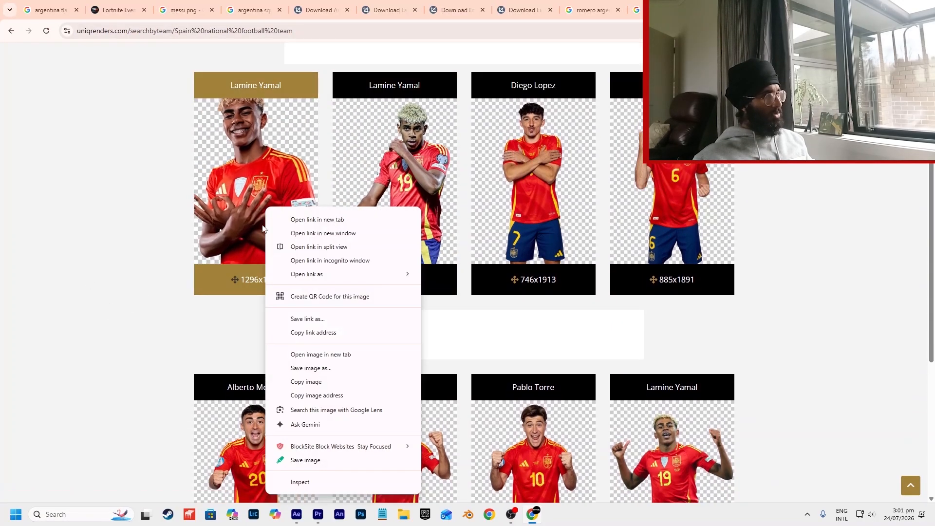
{"action": "left_click", "coordinate": [329, 368]}
{"action": "left_click", "coordinate": [509, 330]}
Open the download page of the first Lamine Yamal render and save its transparent PNG as "Lamine Yamal" in Downloads.
{"action": "left_click", "coordinate": [273, 215]}
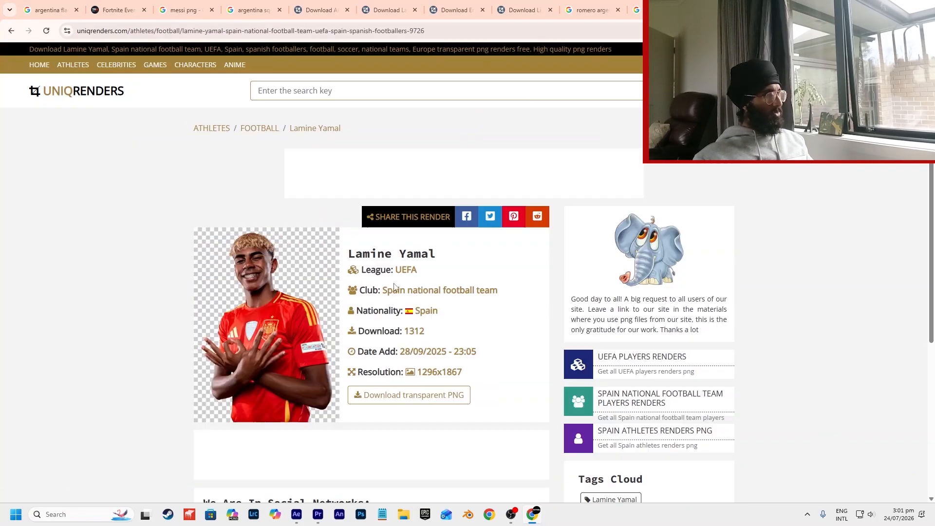
{"action": "left_click", "coordinate": [409, 395]}
{"action": "right_click", "coordinate": [461, 328]}
{"action": "left_click", "coordinate": [482, 202]}
{"action": "type", "text": "Lamine Yamal"}
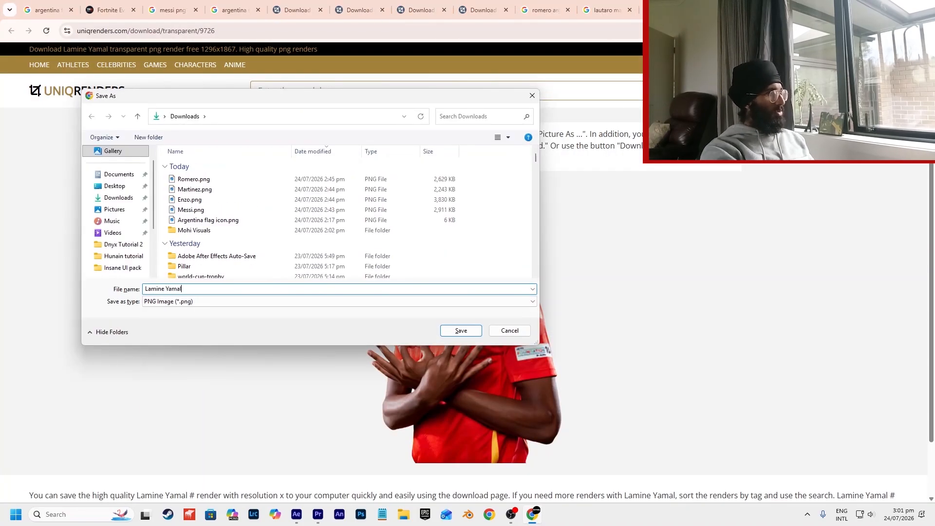
{"action": "key", "text": "Return"}
Go back to the Spain team list and save the Diego Lopez transparent PNG render as "Diego Lopez".
{"action": "key", "text": "ctrl+w"}
{"action": "key", "text": "alt+Left"}
{"action": "left_click", "coordinate": [497, 221]}
{"action": "left_click", "coordinate": [409, 393]}
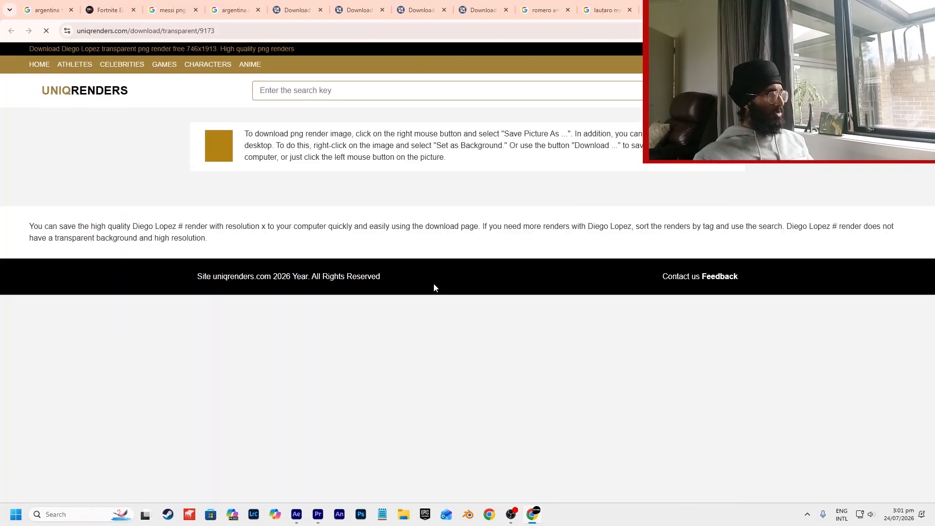
{"action": "right_click", "coordinate": [460, 359]}
{"action": "left_click", "coordinate": [514, 223]}
{"action": "type", "text": "Diego"}
{"action": "key", "text": "Return"}
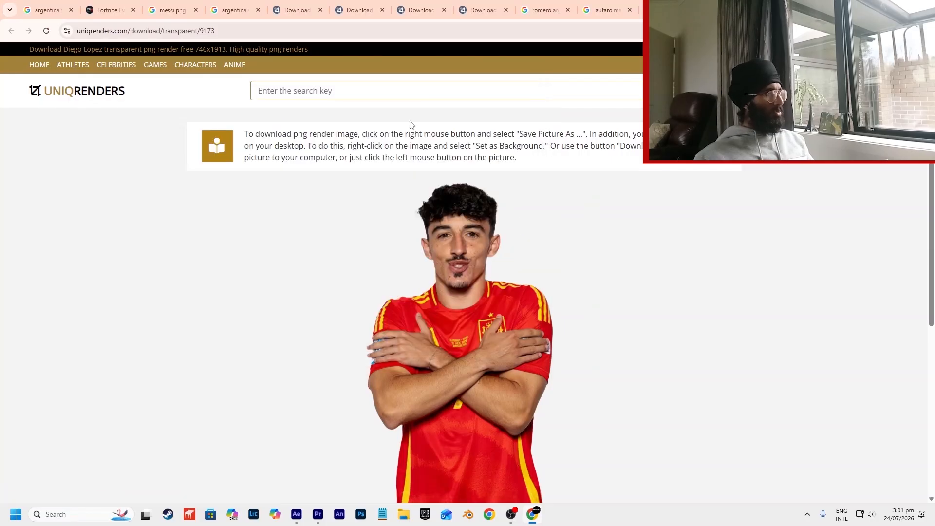
Return to the Spain team list and save the Javi Guerra transparent PNG render as "Javi Guerra".
{"action": "key", "text": "ctrl+shift+Tab"}
{"action": "key", "text": "alt+Left"}
{"action": "left_click", "coordinate": [662, 195]}
{"action": "left_click", "coordinate": [411, 418]}
{"action": "right_click", "coordinate": [489, 204]}
{"action": "left_click", "coordinate": [519, 229]}
{"action": "type", "text": "Javi Guerra"}
{"action": "key", "text": "Return"}
Open the Alberto Moleiro render's transparent PNG download page from the Spain team list and try to save the image.
{"action": "key", "text": "ctrl+shift+Tab"}
{"action": "key", "text": "alt+Left"}
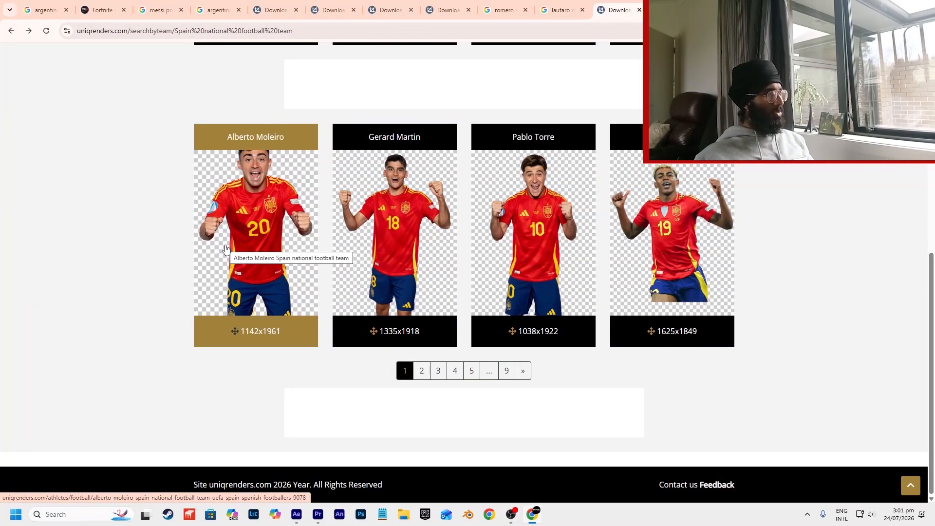
{"action": "left_click", "coordinate": [225, 249]}
{"action": "left_click", "coordinate": [407, 395]}
{"action": "right_click", "coordinate": [457, 215]}
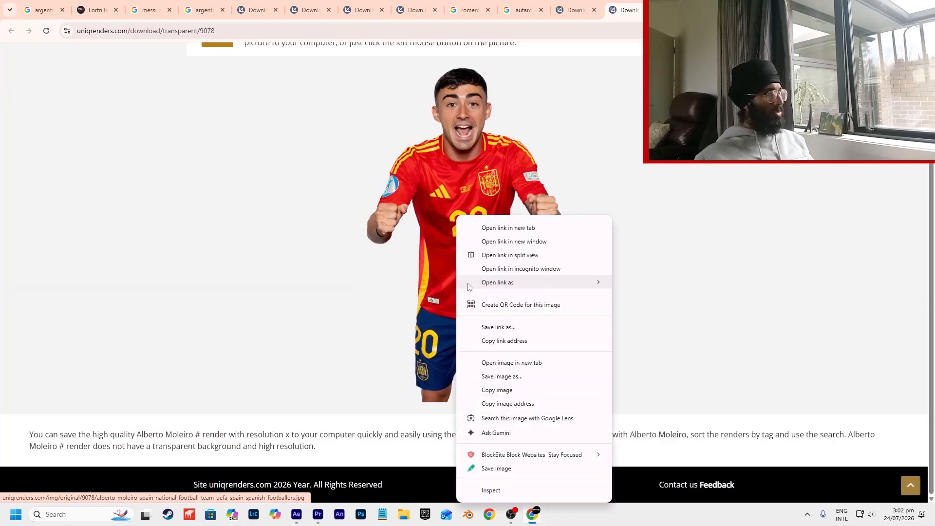
{"action": "left_click", "coordinate": [517, 374]}
{"action": "type", "text": "Ale"}
{"action": "key", "text": "BackSpace"}
{"action": "type", "text": "berto"}
{"action": "key", "text": "Return"}
{"action": "key", "text": "ctrl+shift+Tab"}
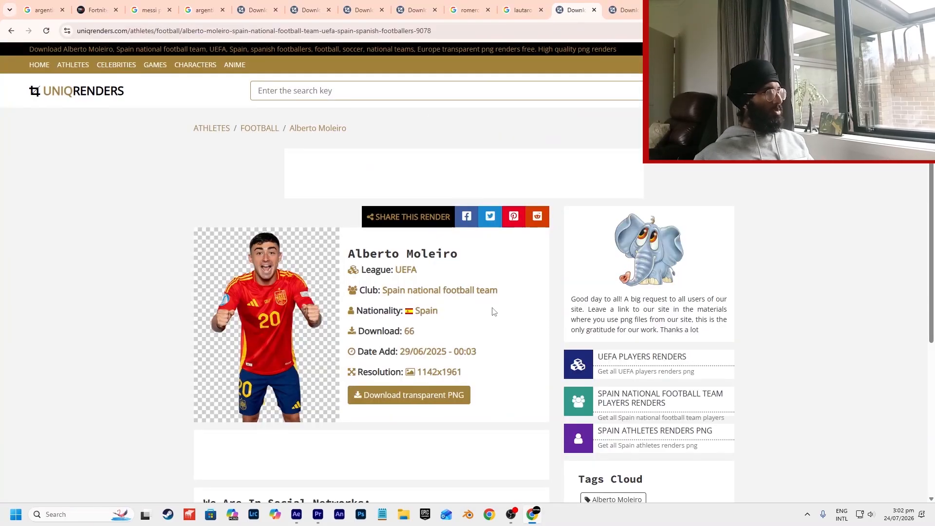
Save the Alberto Moleiro transparent PNG render to Downloads as "Alberto Moleiro".
{"action": "key", "text": "ctrl+Tab"}
{"action": "right_click", "coordinate": [490, 308]}
{"action": "left_click", "coordinate": [545, 266]}
{"action": "type", "text": "Alberto Moleiro"}
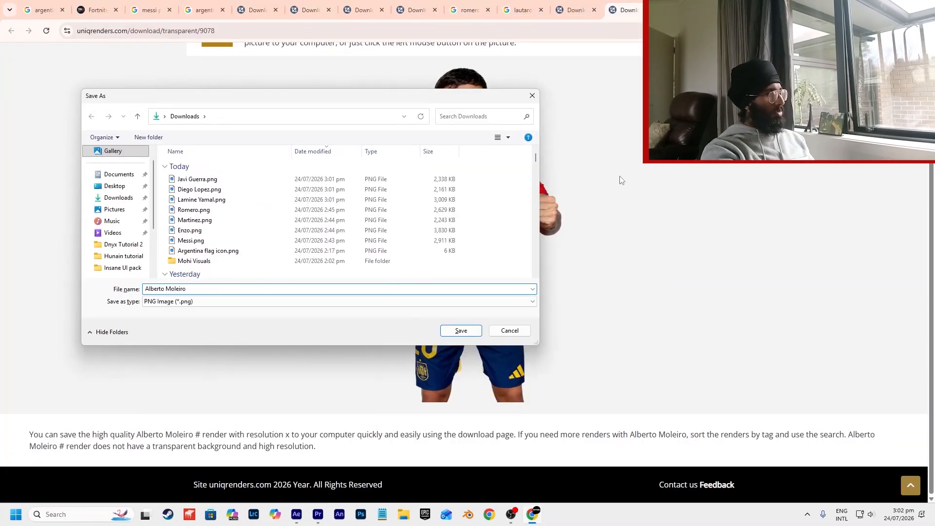
{"action": "key", "text": "Return"}
Return to the Spain team render list and close the render site's tabs.
{"action": "key", "text": "ctrl+shift+Tab"}
{"action": "key", "text": "alt+Left"}
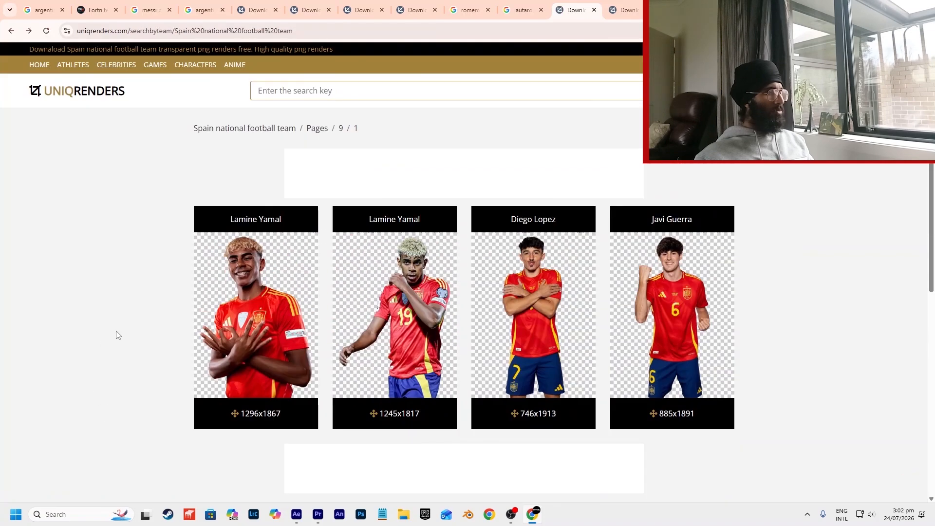
{"action": "key", "text": "ctrl+w"}
{"action": "key", "text": "ctrl+w"}
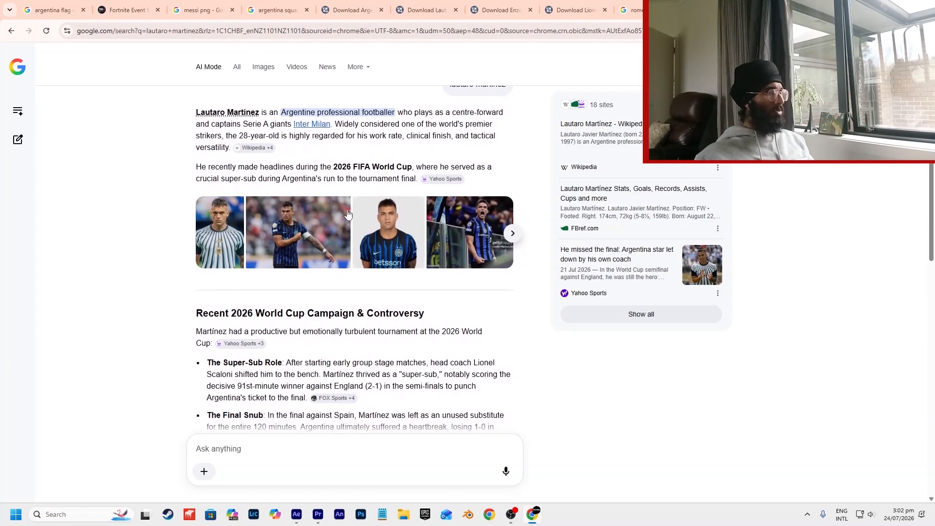
View the Lautaro Martinez photos in Google AI Mode and ask whether he is always angry.
{"action": "left_click", "coordinate": [314, 243]}
{"action": "left_click", "coordinate": [394, 234]}
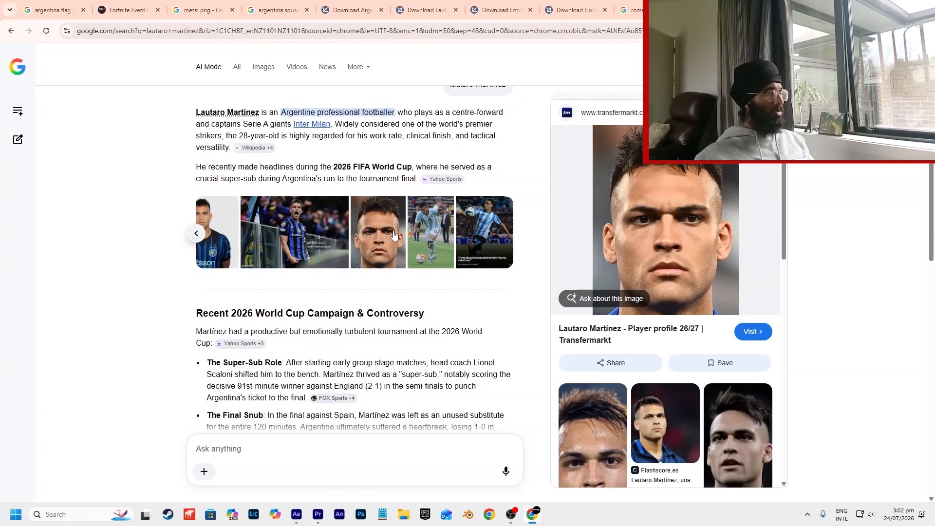
{"action": "scroll", "coordinate": [205, 348], "scroll_direction": "down", "scroll_amount": 10}
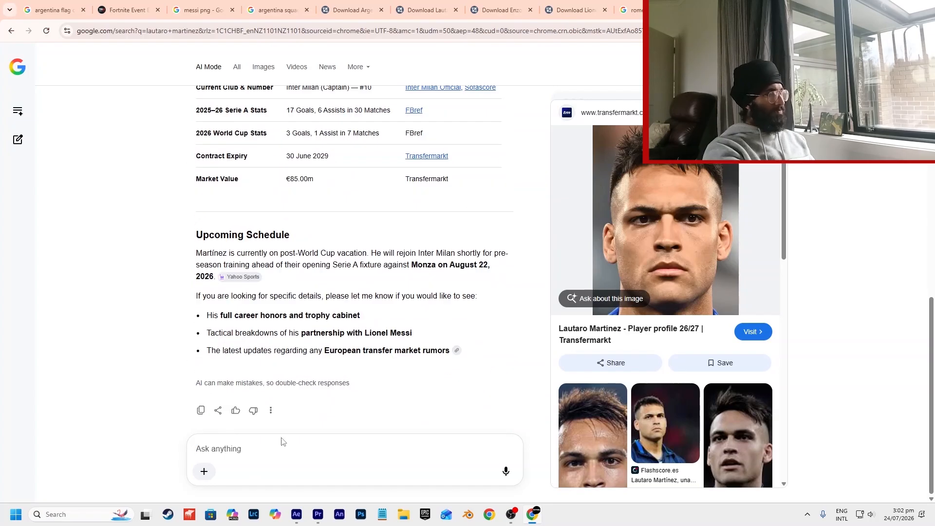
{"action": "scroll", "coordinate": [283, 442], "scroll_direction": "up", "scroll_amount": 1}
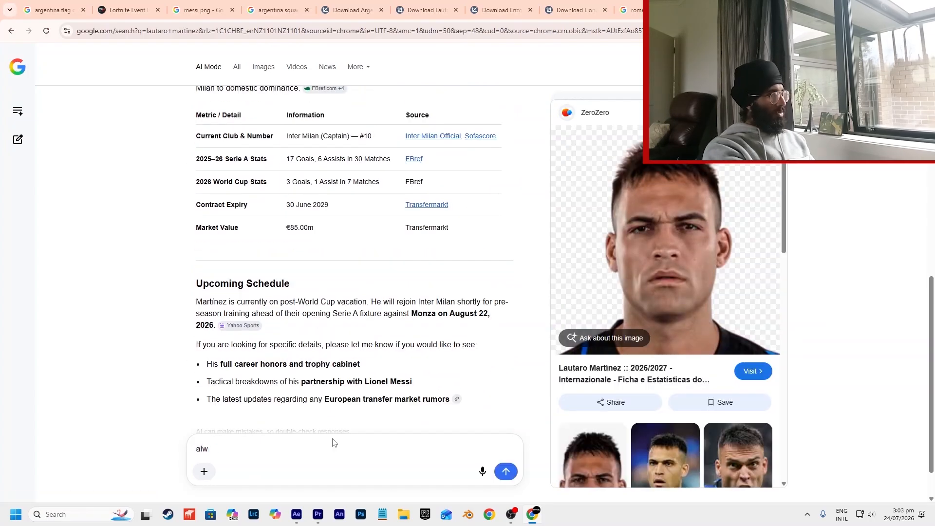
{"action": "type", "text": "y?"}
{"action": "key", "text": "Return"}
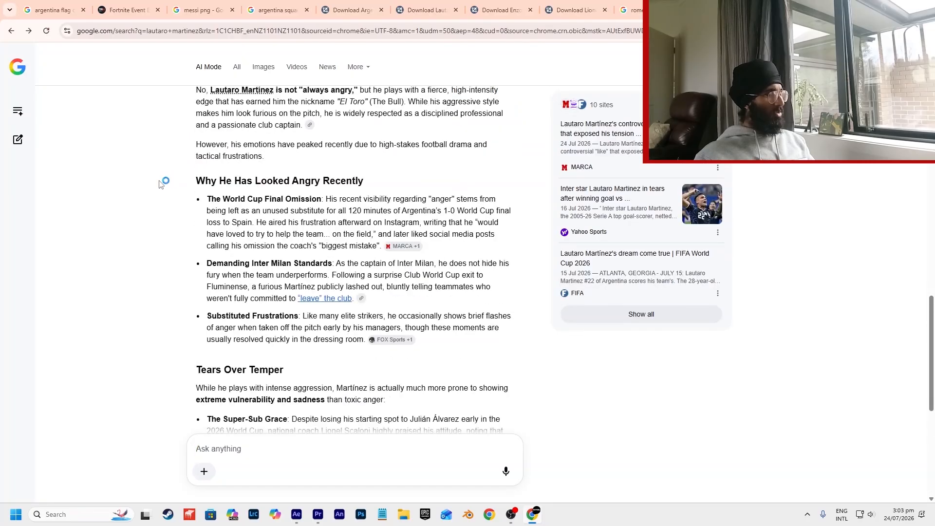
Read the AI Mode answer about Lautaro Martinez's temper, including the sections on recent frustrations and his emotional side.
{"action": "scroll", "coordinate": [159, 184], "scroll_direction": "down", "scroll_amount": 2}
{"action": "triple_click", "coordinate": [238, 125]}
{"action": "left_click", "coordinate": [316, 151]}
{"action": "left_click_drag", "start_coordinate": [316, 151], "coordinate": [195, 277]}
{"action": "left_click", "coordinate": [228, 253]}
{"action": "left_click", "coordinate": [195, 277]}
{"action": "scroll", "coordinate": [167, 339], "scroll_direction": "down", "scroll_amount": 1}
{"action": "scroll", "coordinate": [161, 351], "scroll_direction": "up", "scroll_amount": 1}
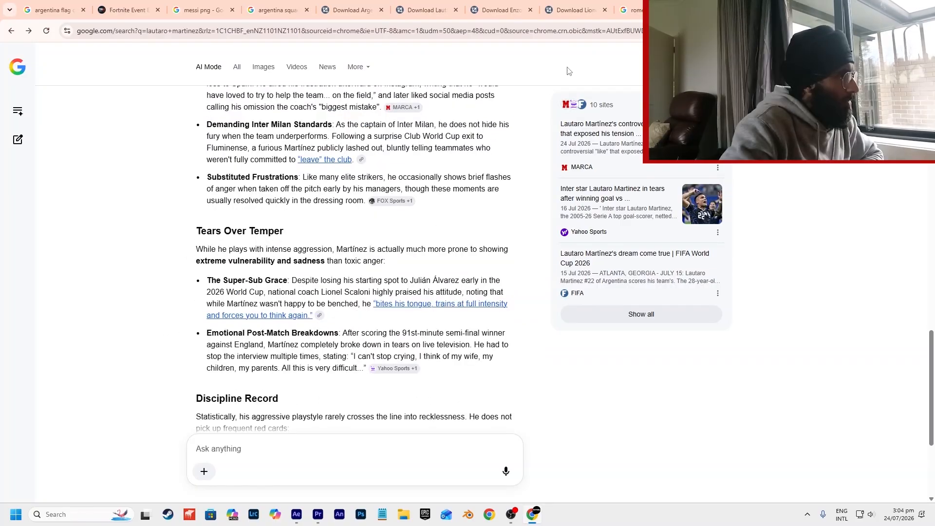
Open the linked "leave" the club article on si.com and read about Lautaro's criticism of his Inter teammates.
{"action": "left_click", "coordinate": [314, 165]}
{"action": "scroll", "coordinate": [525, 191], "scroll_direction": "down", "scroll_amount": 7}
{"action": "scroll", "coordinate": [525, 192], "scroll_direction": "down", "scroll_amount": 3}
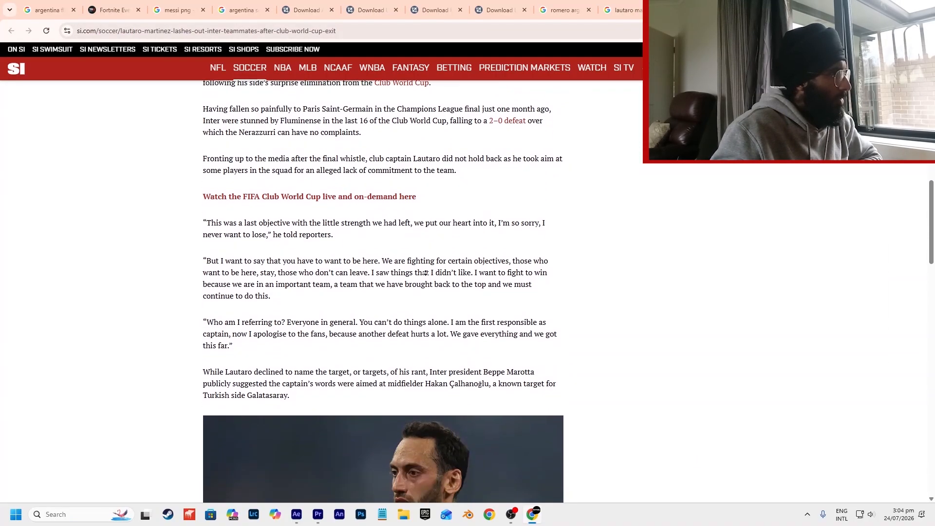
{"action": "scroll", "coordinate": [427, 292], "scroll_direction": "down", "scroll_amount": 2}
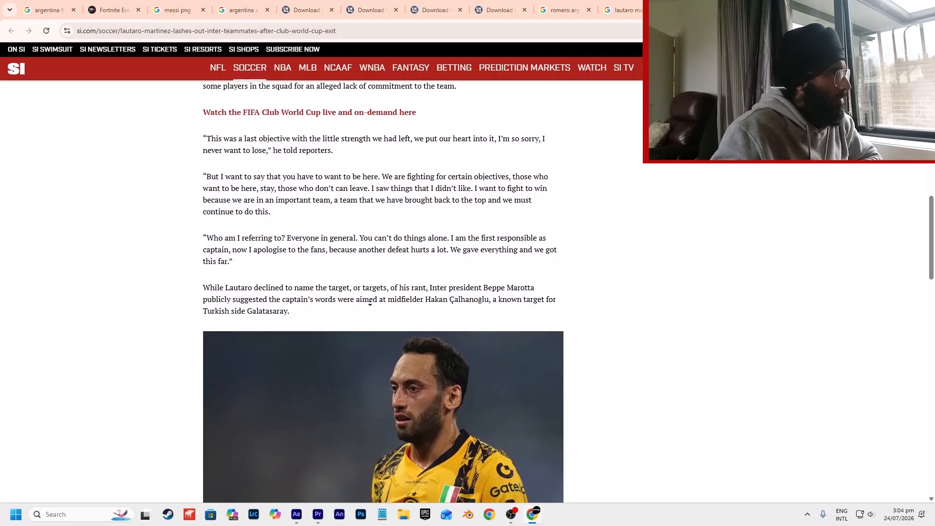
{"action": "scroll", "coordinate": [370, 304], "scroll_direction": "down", "scroll_amount": 2}
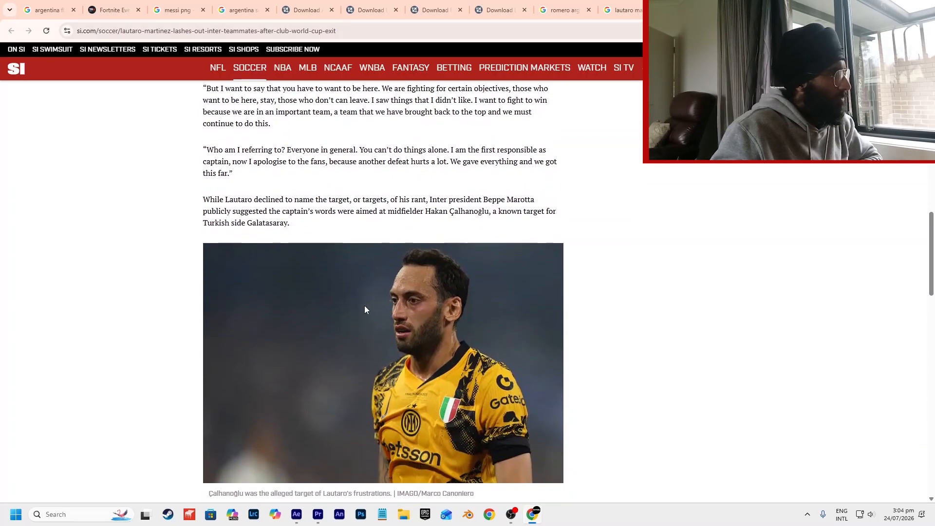
{"action": "scroll", "coordinate": [366, 310], "scroll_direction": "down", "scroll_amount": 1}
{"action": "scroll", "coordinate": [365, 309], "scroll_direction": "down", "scroll_amount": 1}
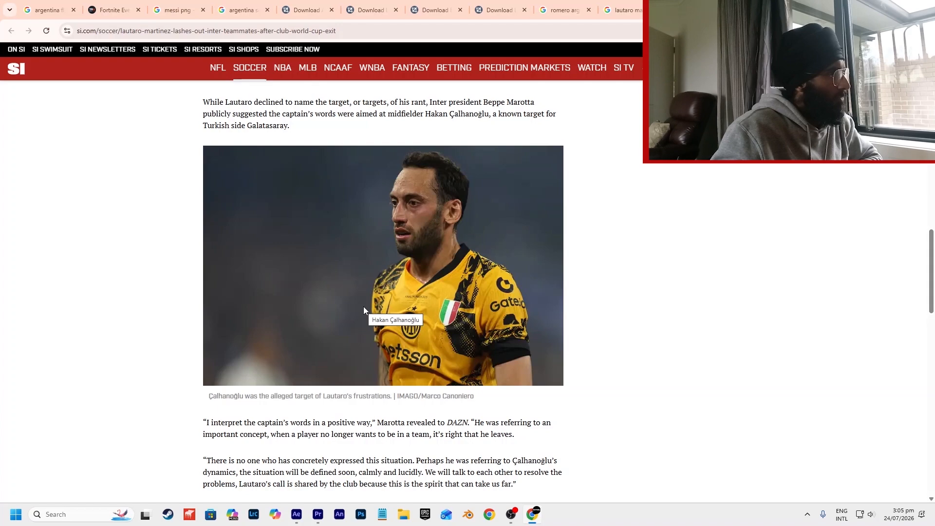
{"action": "scroll", "coordinate": [364, 306], "scroll_direction": "down", "scroll_amount": 1}
{"action": "scroll", "coordinate": [361, 308], "scroll_direction": "up", "scroll_amount": 1}
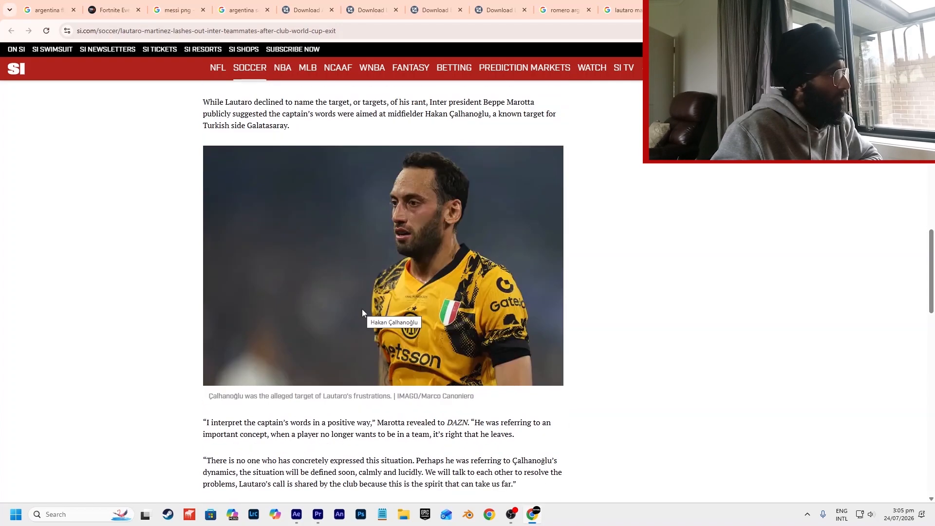
{"action": "scroll", "coordinate": [361, 309], "scroll_direction": "down", "scroll_amount": 4}
{"action": "scroll", "coordinate": [353, 331], "scroll_direction": "up", "scroll_amount": 4}
{"action": "scroll", "coordinate": [353, 334], "scroll_direction": "down", "scroll_amount": 4}
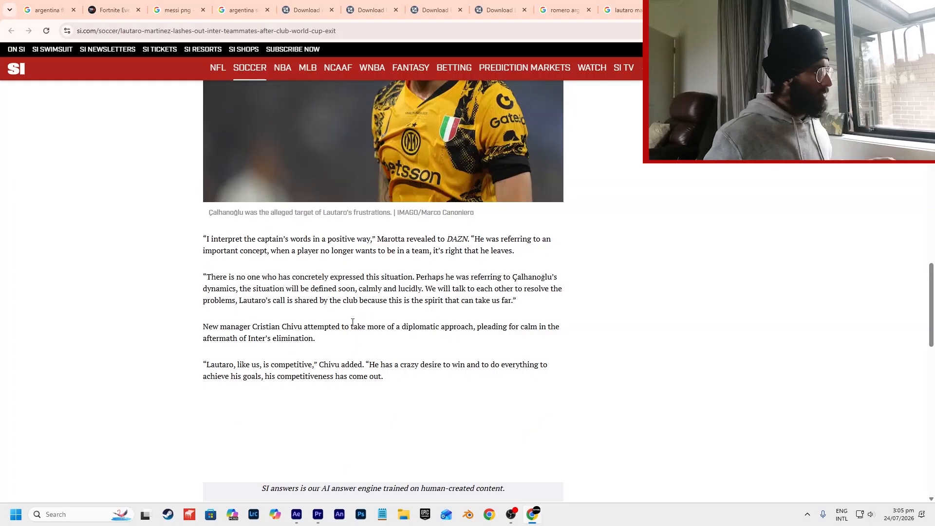
Close the article, the Lautaro Martinez answer and the remaining unneeded browser tabs.
{"action": "key", "text": "ctrl+w"}
{"action": "scroll", "coordinate": [476, 188], "scroll_direction": "down", "scroll_amount": 4}
{"action": "scroll", "coordinate": [520, 133], "scroll_direction": "down", "scroll_amount": 1}
{"action": "key", "text": "ctrl+w"}
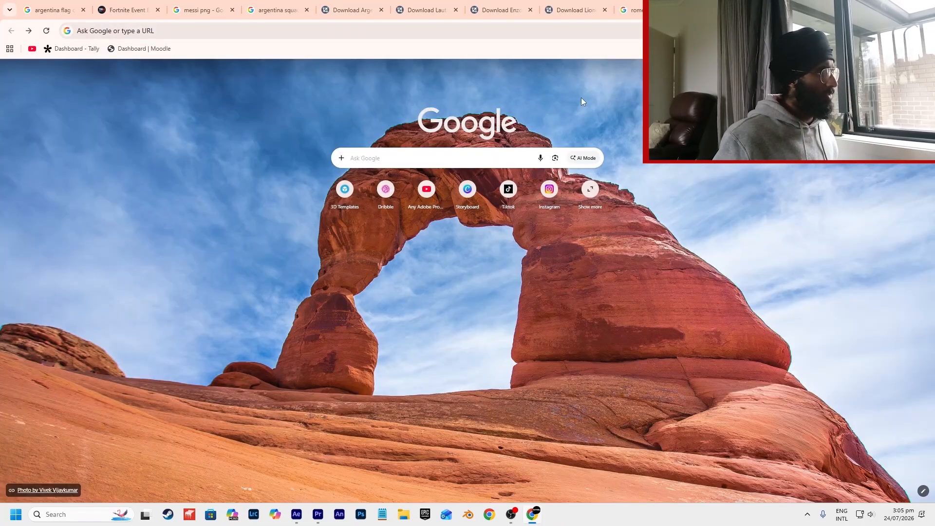
{"action": "key", "text": "ctrl+w"}
{"action": "key", "text": "ctrl+w"}
Check the Mohi Visuals reel in Premiere Pro at about 00:00:05:03 and switch to After Effects.
{"action": "key", "text": "alt+Tab"}
{"action": "left_click_drag", "start_coordinate": [411, 345], "coordinate": [390, 354]}
{"action": "key", "text": "alt+Tab"}
{"action": "key", "text": "alt+Tab"}
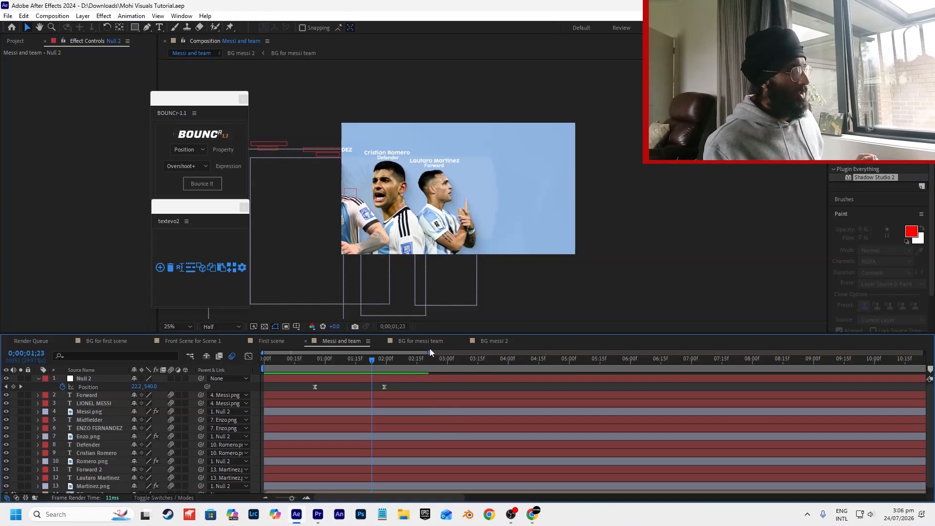
Look through the BG for messi team, BG messi 2 and First scene compositions and return to Messi and team.
{"action": "left_click", "coordinate": [425, 342]}
{"action": "left_click", "coordinate": [487, 342]}
{"action": "left_click", "coordinate": [441, 342]}
{"action": "left_click", "coordinate": [341, 341]}
{"action": "double_click", "coordinate": [341, 384]}
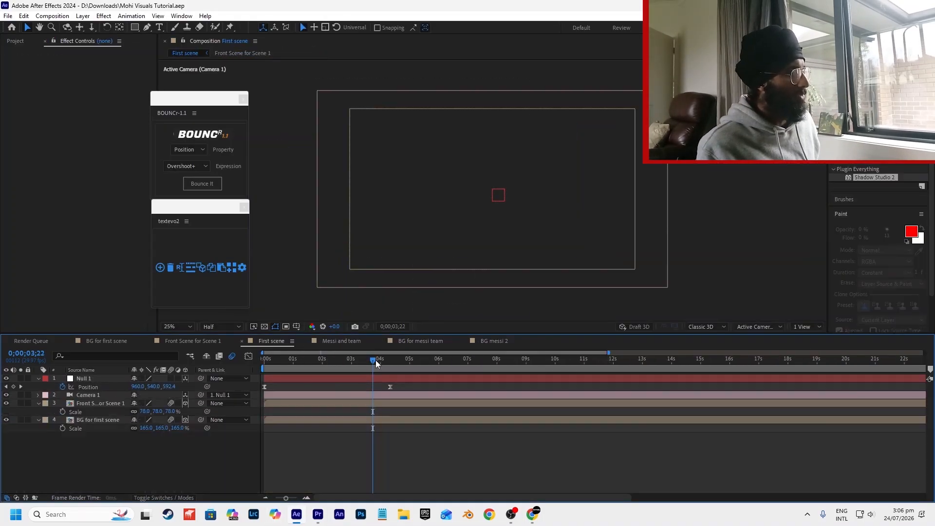
{"action": "left_click", "coordinate": [354, 343]}
Scrub the reference reel in Premiere Pro past 00:00:05:03 and compare it with the After Effects Messi and team animation around 0;00;01;10.
{"action": "key", "text": "alt+Tab"}
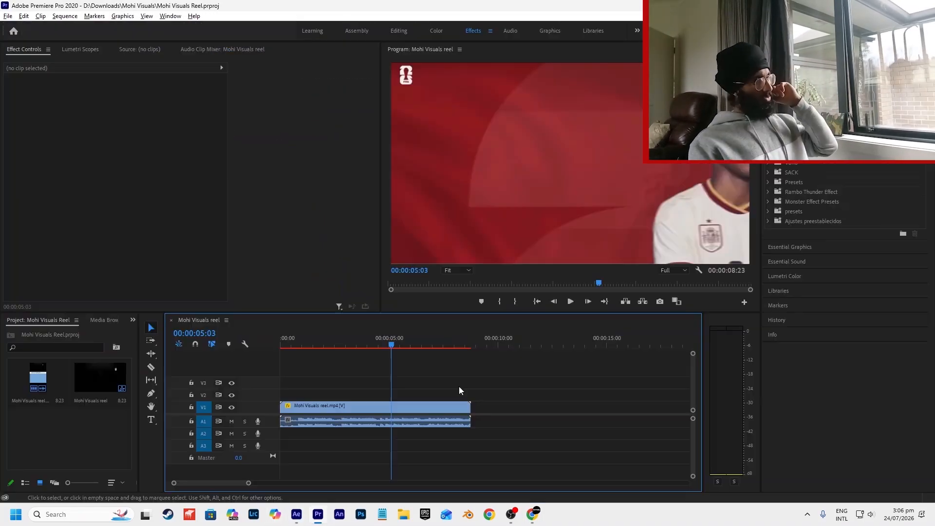
{"action": "left_click_drag", "start_coordinate": [391, 349], "coordinate": [420, 370]}
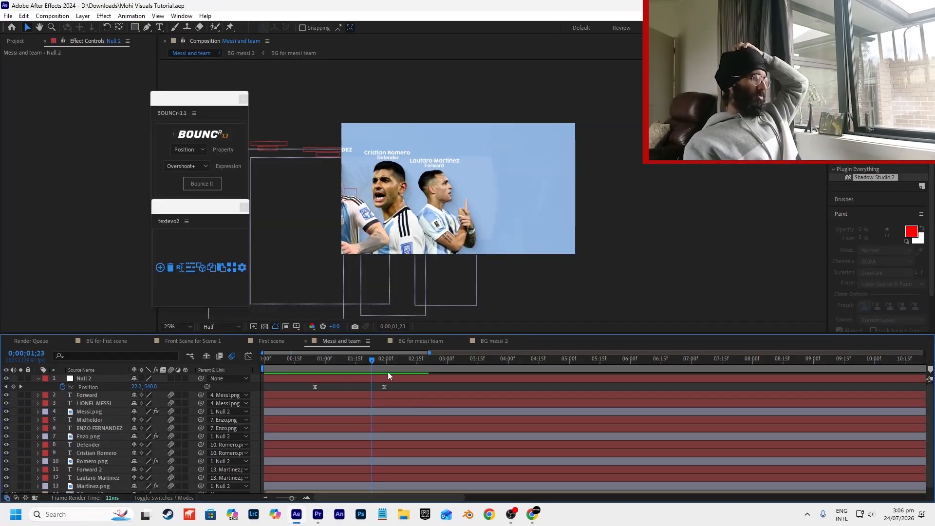
{"action": "left_click", "coordinate": [388, 372]}
{"action": "left_click_drag", "start_coordinate": [390, 370], "coordinate": [346, 369]}
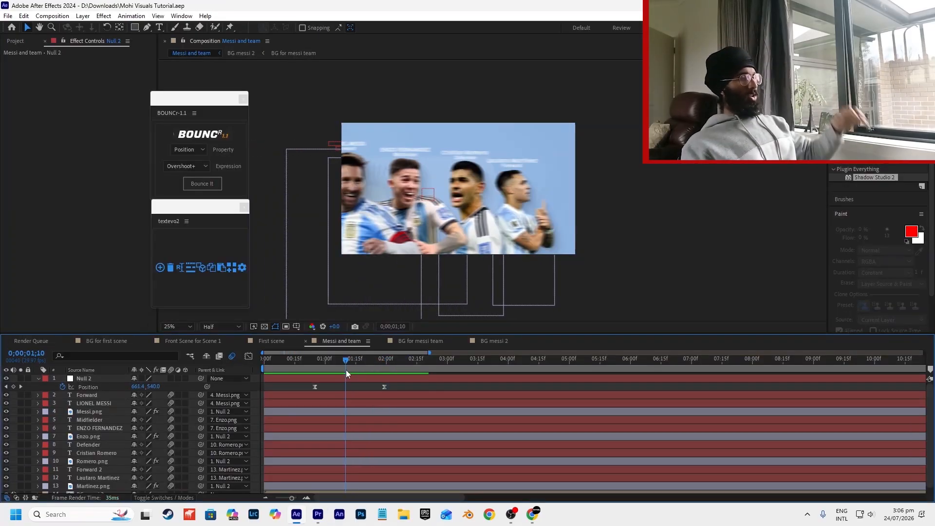
Create a new 1920x1080, 29.97 fps composition named Spain BG.
{"action": "key", "text": "space"}
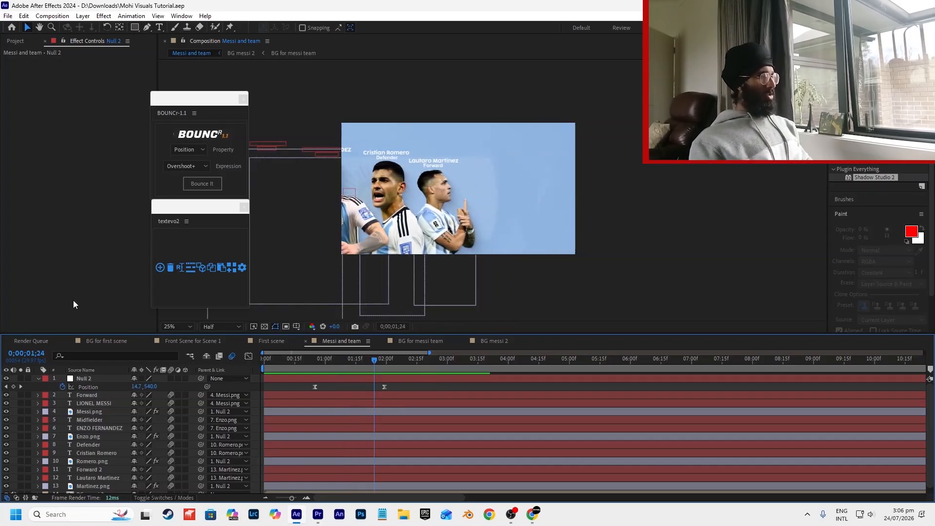
{"action": "left_click", "coordinate": [15, 41]}
{"action": "left_click", "coordinate": [42, 308]}
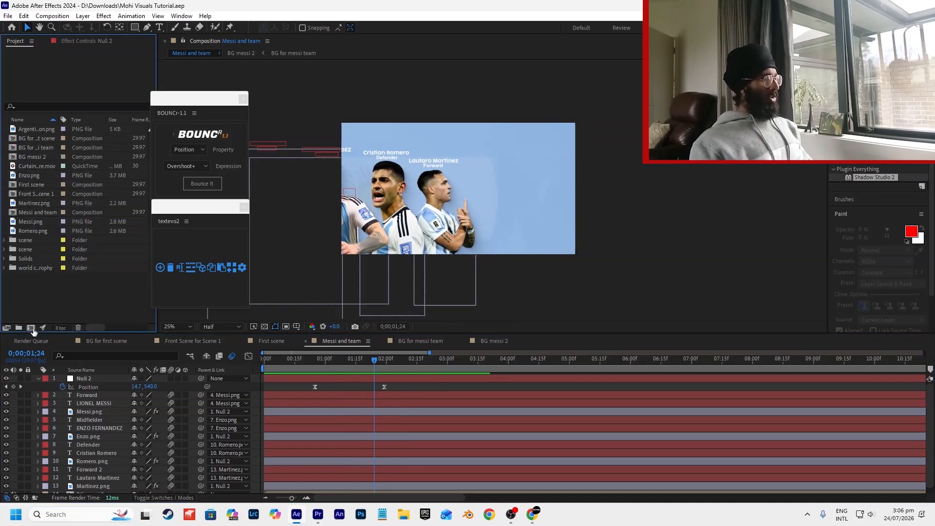
{"action": "key", "text": "ctrl+n"}
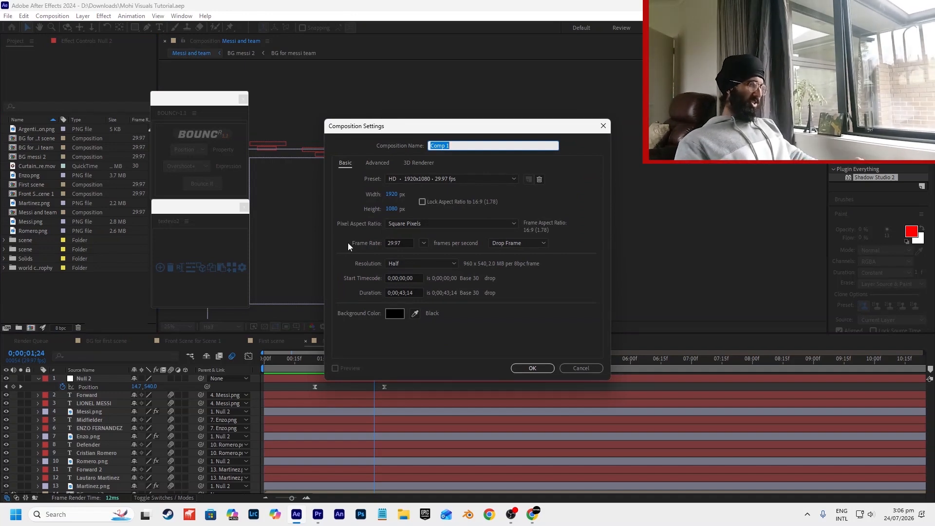
{"action": "type", "text": "SPa"}
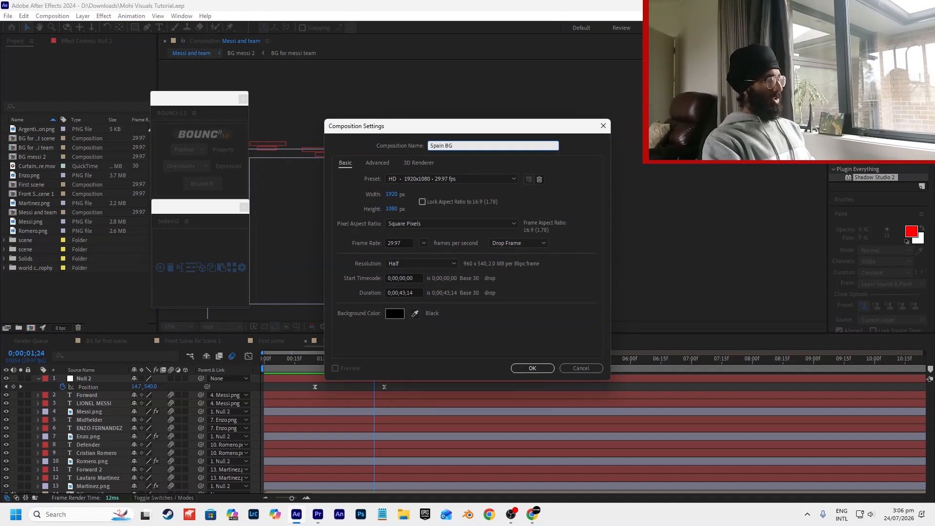
{"action": "key", "text": "Return"}
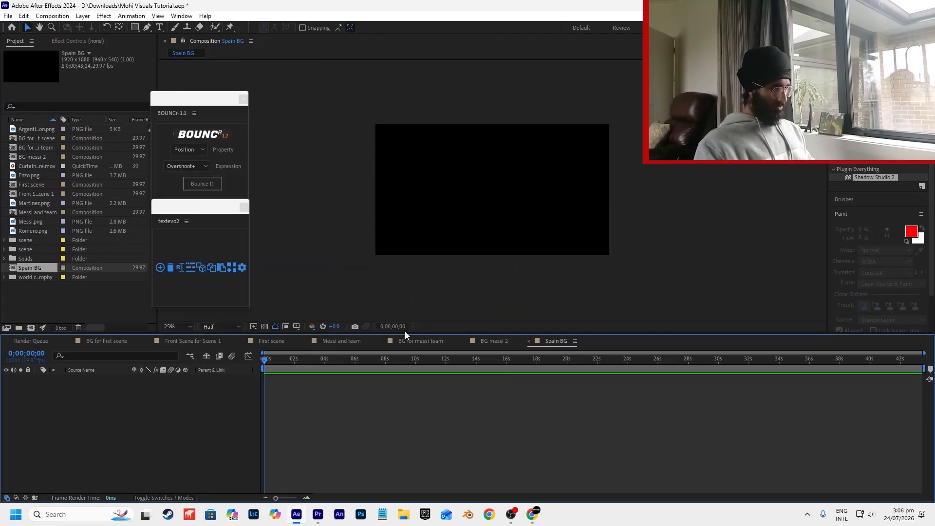
Copy both curtain texture clips and the BG solid from BG for messi team into the Spain BG composition.
{"action": "left_click", "coordinate": [418, 341]}
{"action": "left_click", "coordinate": [366, 378]}
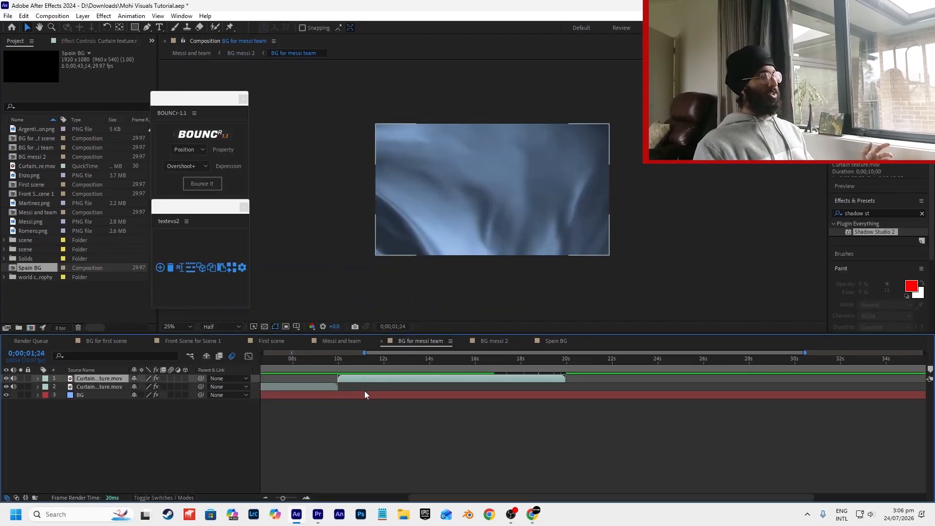
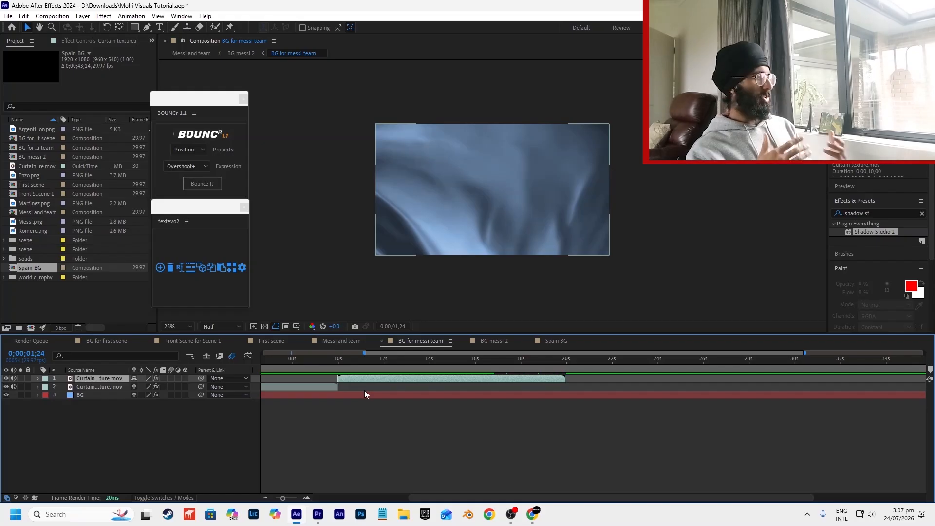
{"action": "key", "text": "ctrl+a"}
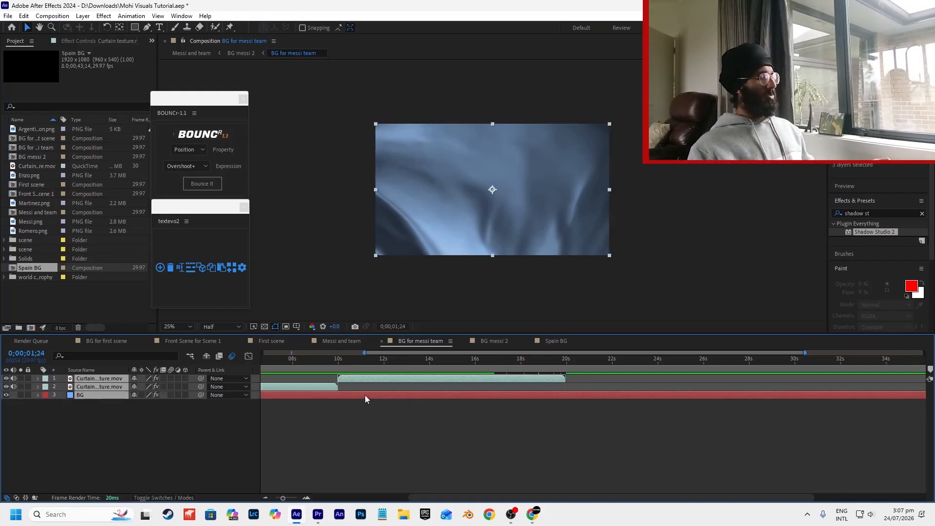
{"action": "left_click", "coordinate": [344, 341]}
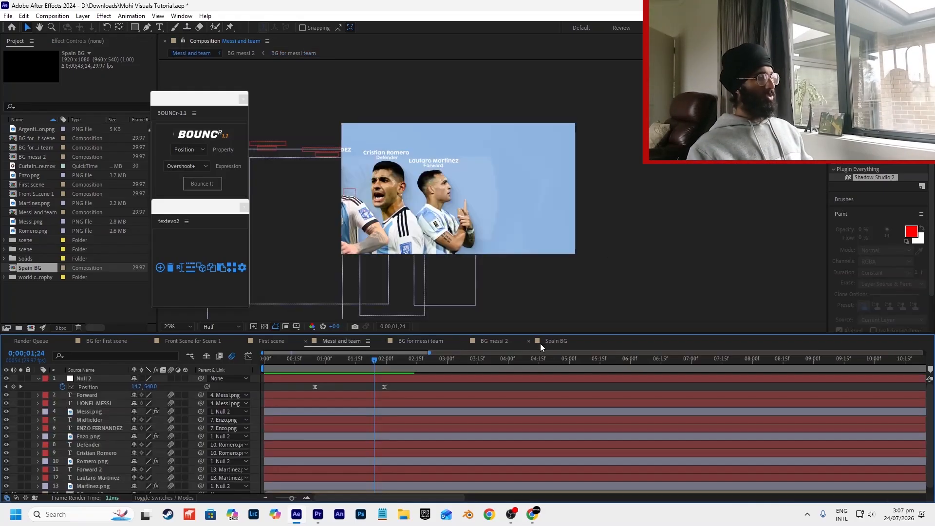
{"action": "left_click", "coordinate": [541, 342]}
{"action": "key", "text": "ctrl+v"}
{"action": "left_click", "coordinate": [305, 401]}
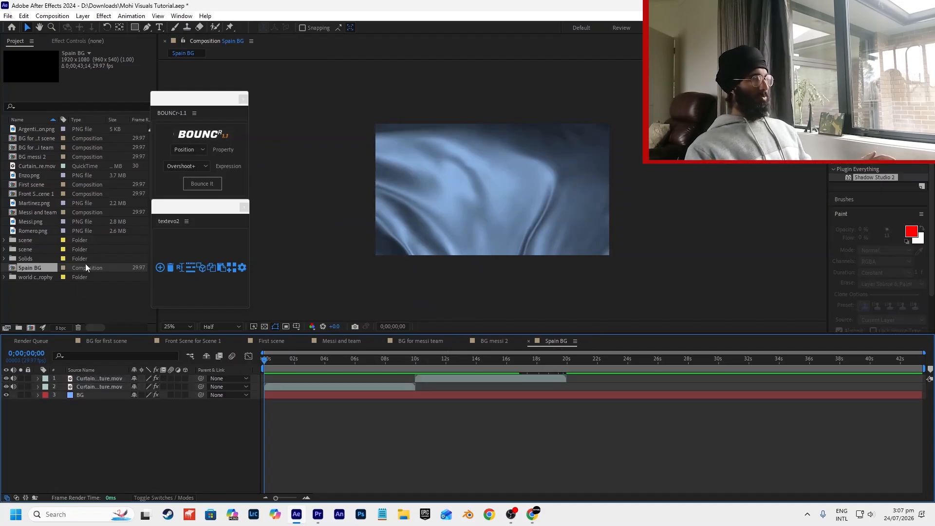
Create another 1920x1080 composition and name it Spain BG 2.
{"action": "left_click", "coordinate": [36, 308]}
{"action": "left_click", "coordinate": [30, 327]}
{"action": "type", "text": "S"}
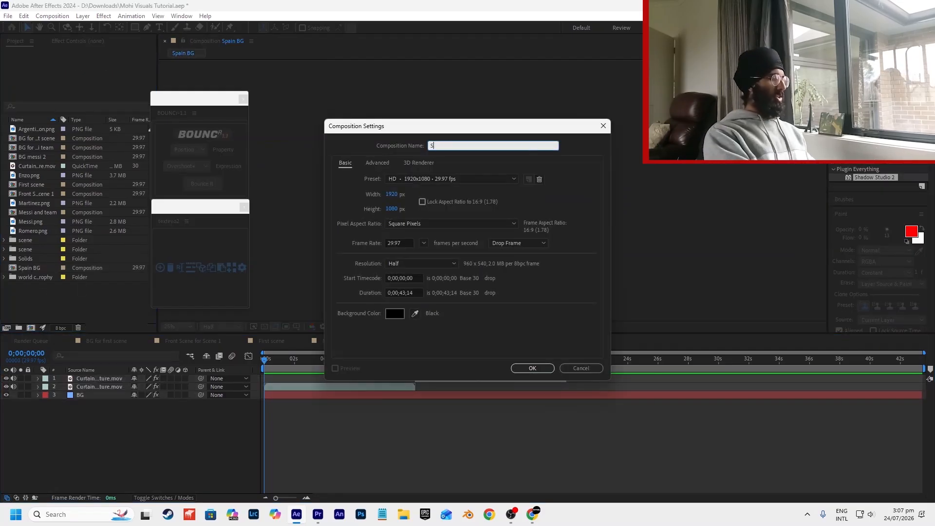
{"action": "type", "text": "pain BG"}
{"action": "key", "text": "Return"}
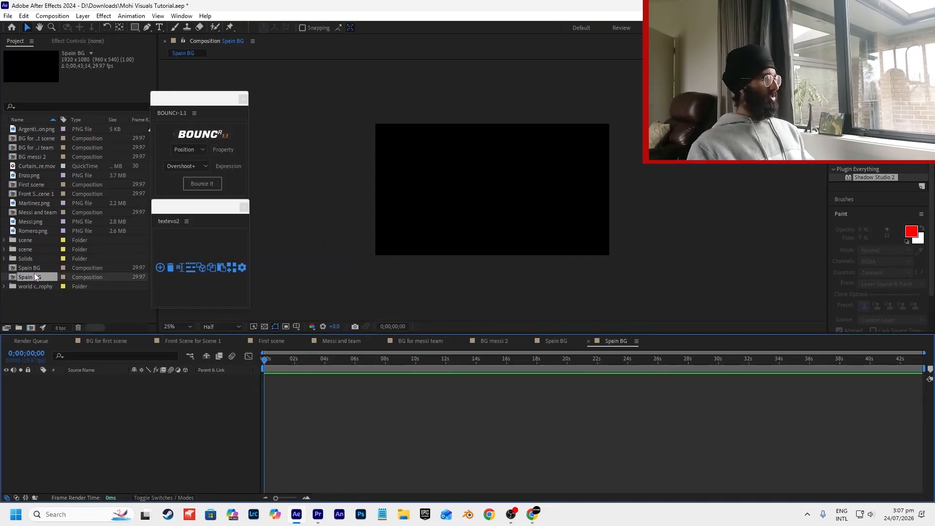
{"action": "left_click", "coordinate": [43, 277]}
{"action": "left_click", "coordinate": [49, 278]}
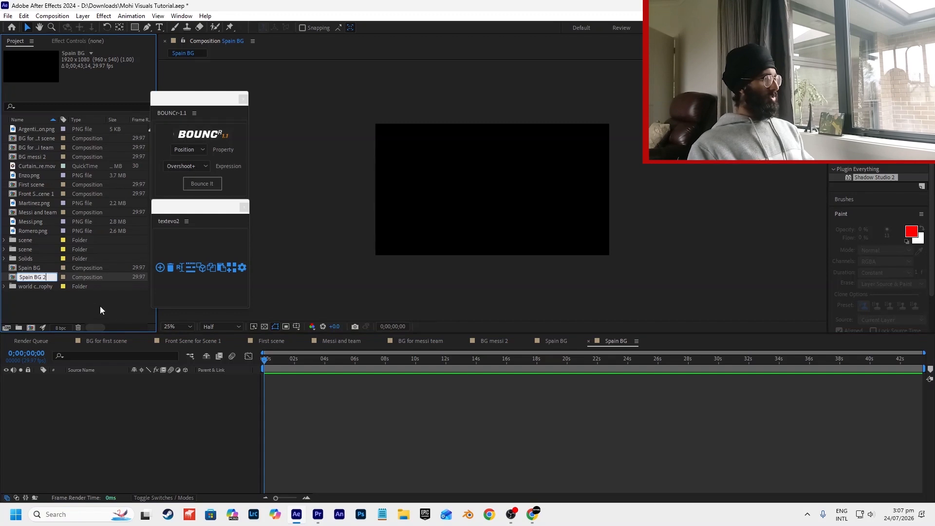
{"action": "type", "text": "2"}
{"action": "key", "text": "Return"}
Set the Fill colour of Spain BG's BG layer to pink #DE8A98 and preview it under the curtain texture clips.
{"action": "left_click", "coordinate": [559, 340]}
{"action": "left_click", "coordinate": [430, 386]}
{"action": "left_click", "coordinate": [375, 400]}
{"action": "left_click", "coordinate": [317, 395]}
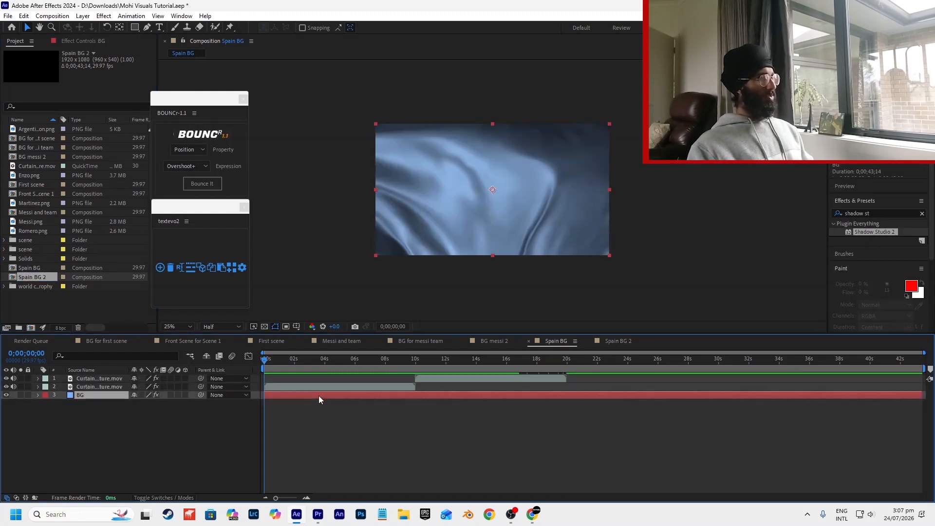
{"action": "left_click", "coordinate": [80, 39]}
{"action": "left_click", "coordinate": [92, 87]}
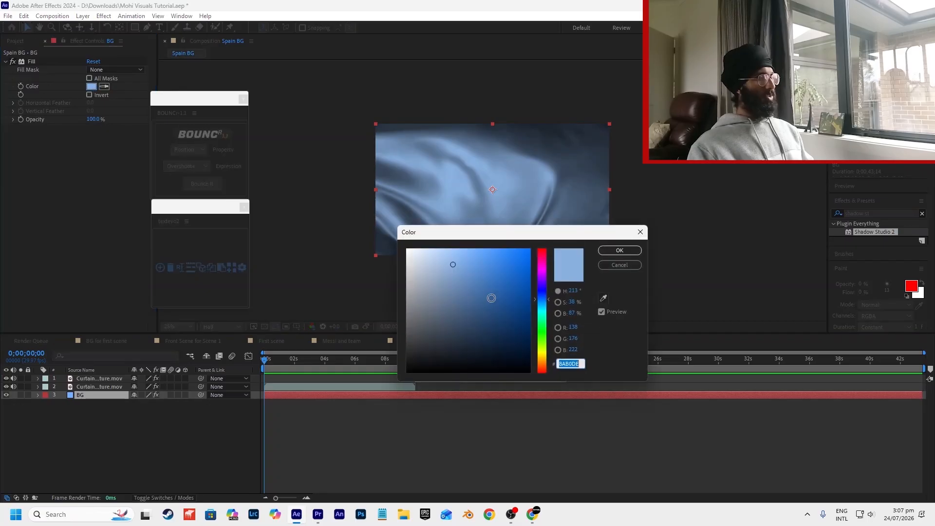
{"action": "left_click_drag", "start_coordinate": [548, 287], "coordinate": [543, 258]}
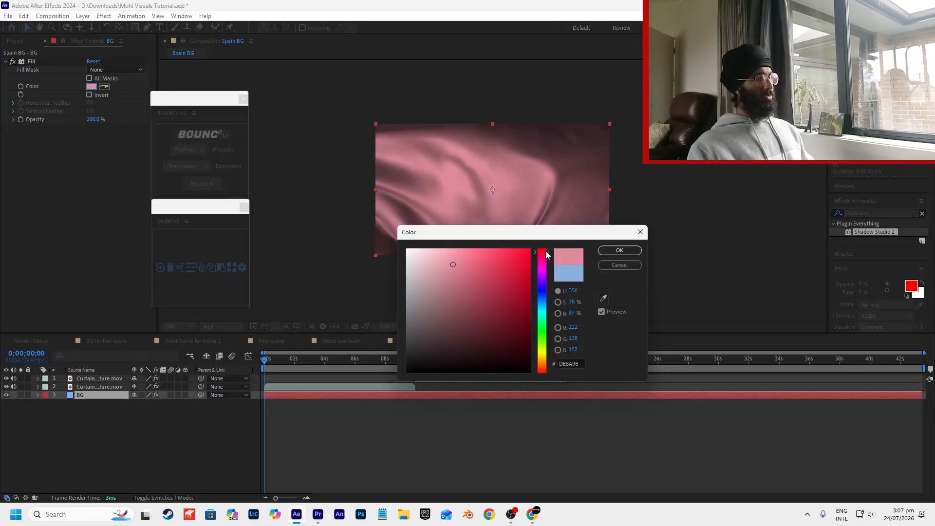
{"action": "left_click", "coordinate": [619, 250]}
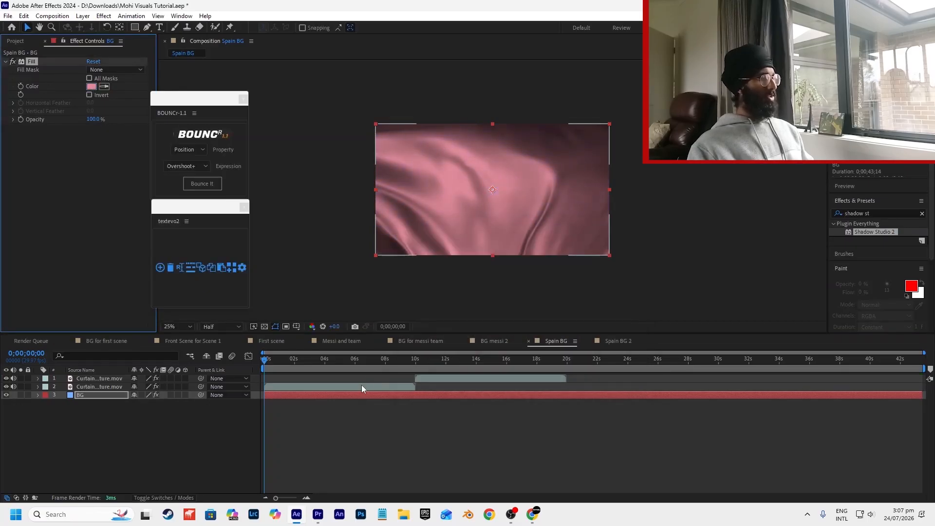
{"action": "left_click", "coordinate": [361, 385]}
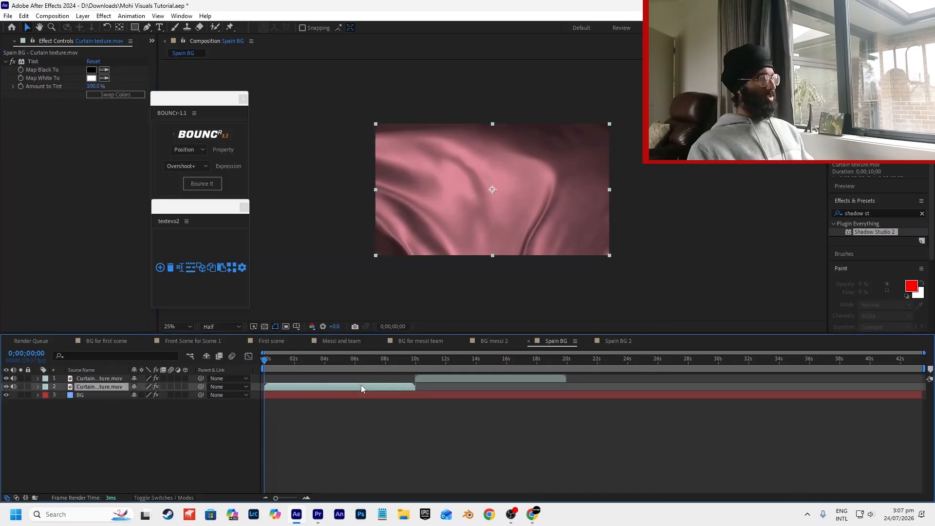
{"action": "left_click", "coordinate": [432, 378]}
{"action": "left_click_drag", "start_coordinate": [422, 360], "coordinate": [281, 382]}
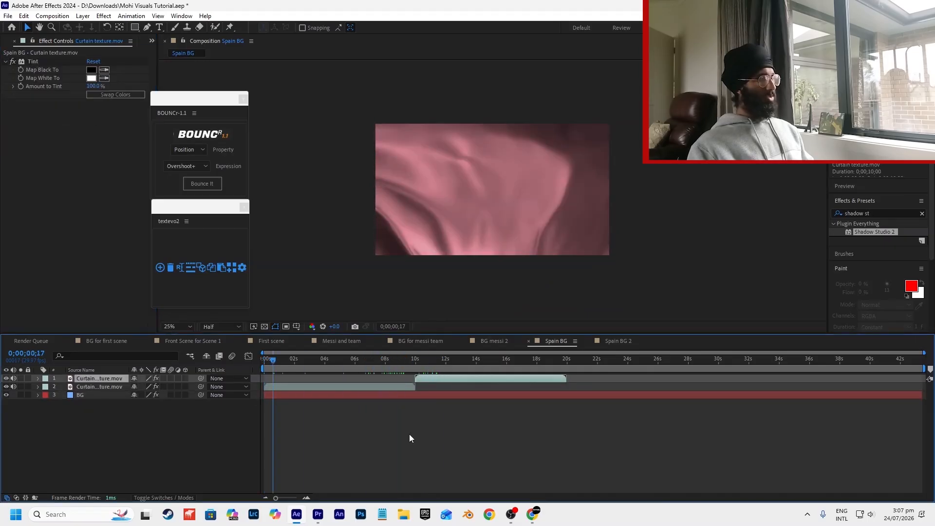
Copy the BG for messi team, Argentina flag icon and BG layers from BG messi 2 into Spain BG 2.
{"action": "left_click", "coordinate": [615, 341]}
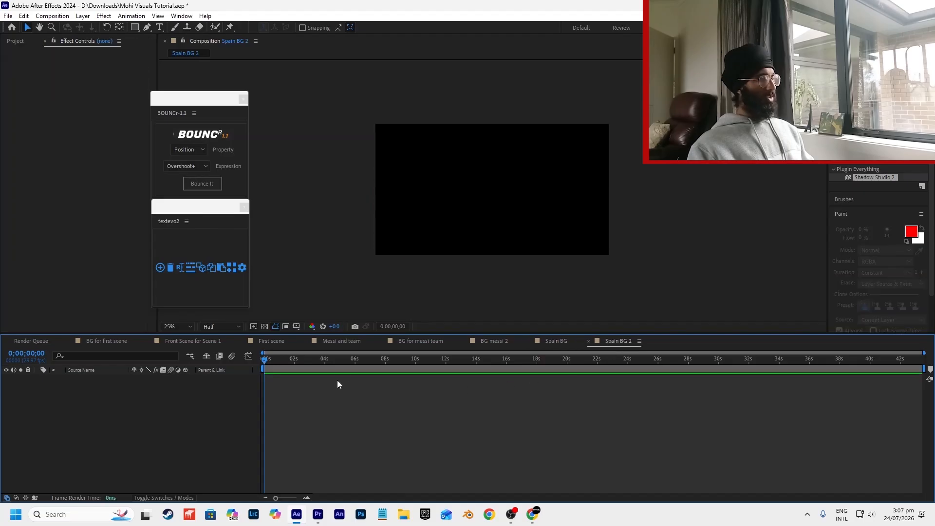
{"action": "left_click", "coordinate": [491, 340]}
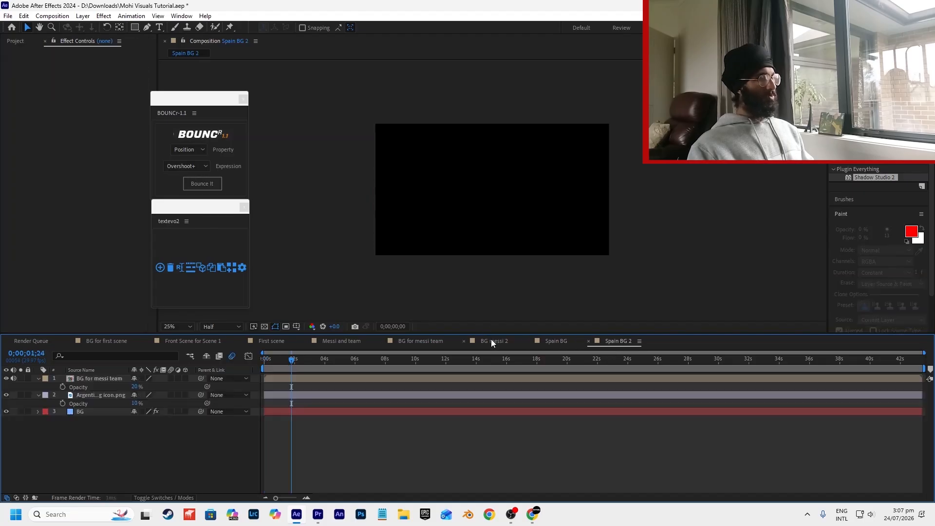
{"action": "left_click", "coordinate": [101, 412], "text": "shift"}
{"action": "left_click_drag", "start_coordinate": [296, 373], "coordinate": [253, 385]}
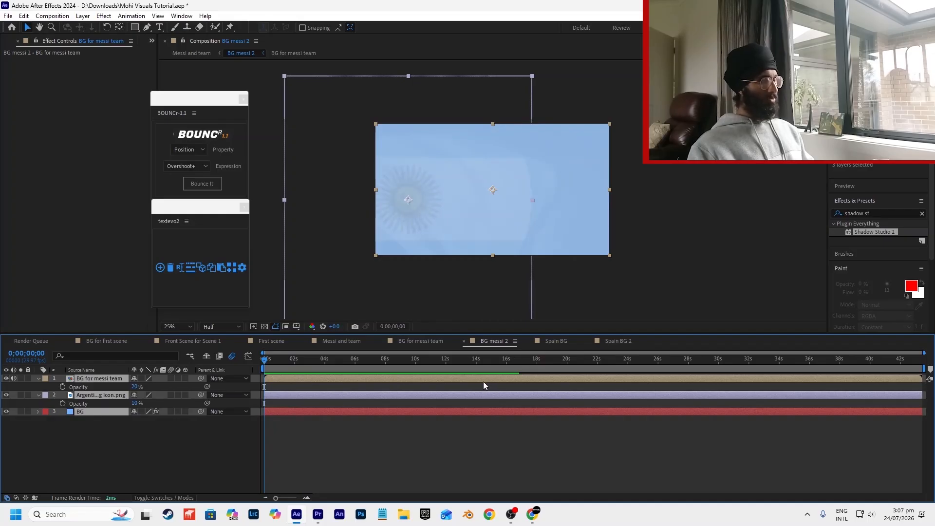
{"action": "left_click", "coordinate": [330, 385]}
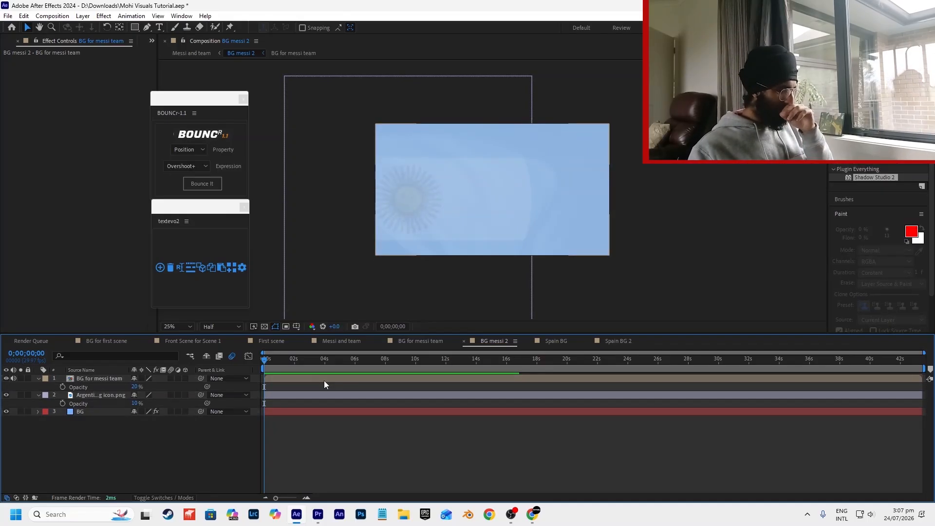
{"action": "left_click", "coordinate": [323, 381]}
{"action": "left_click", "coordinate": [324, 412], "text": "shift"}
{"action": "left_click", "coordinate": [618, 341]}
{"action": "key", "text": "ctrl+v"}
Replace the blue BG layer in Spain BG 2 with the pink BG layer copied from Spain BG.
{"action": "left_click", "coordinate": [344, 410]}
{"action": "left_click", "coordinate": [463, 395]}
{"action": "left_click", "coordinate": [554, 341]}
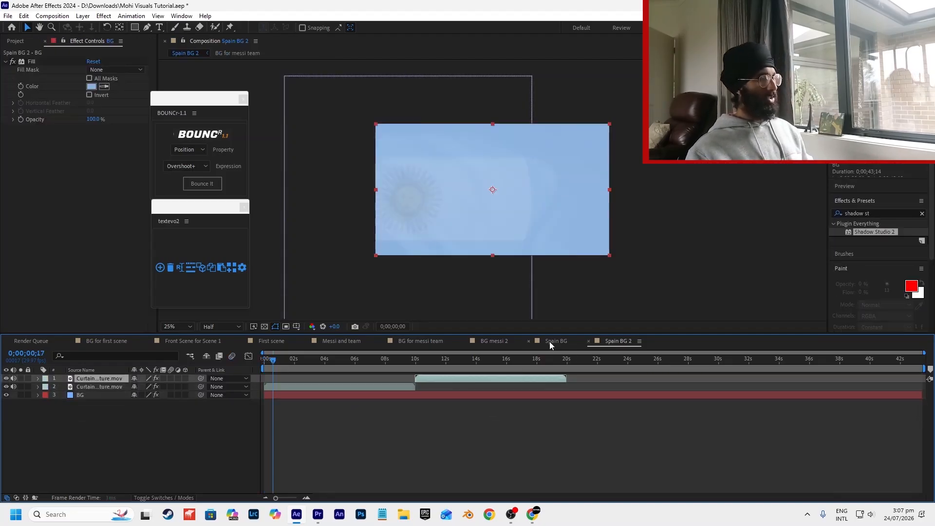
{"action": "left_click", "coordinate": [291, 396]}
{"action": "left_click", "coordinate": [618, 341]}
{"action": "left_click", "coordinate": [556, 341]}
{"action": "left_click", "coordinate": [374, 395]}
{"action": "left_click", "coordinate": [614, 341]}
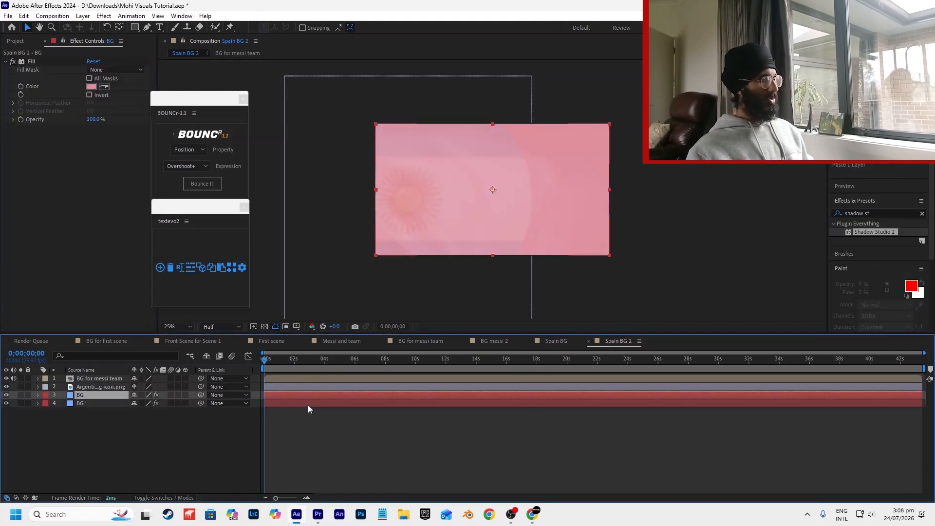
{"action": "key", "text": "ctrl+v"}
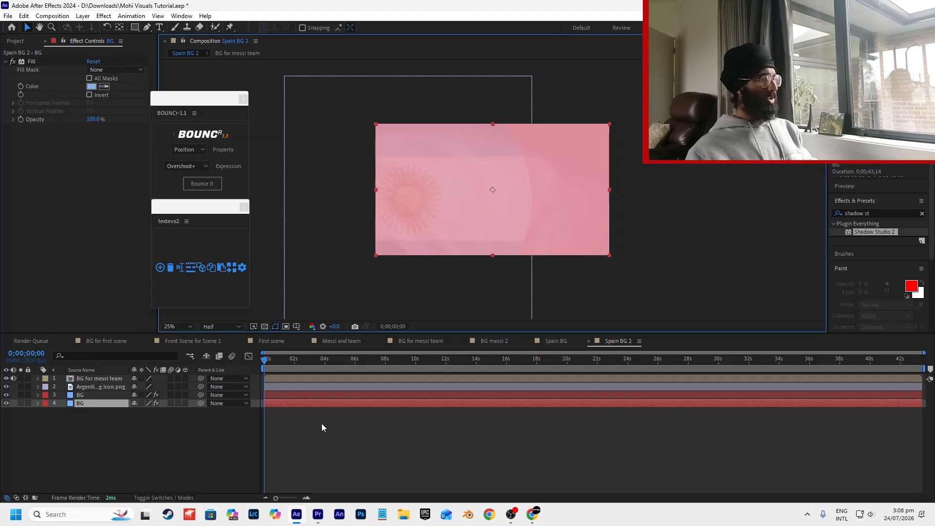
{"action": "key", "text": "Delete"}
Preview Spain BG 2, compare it with Spain BG, and remove the BG for messi team layer from Spain BG 2.
{"action": "left_click", "coordinate": [319, 387]}
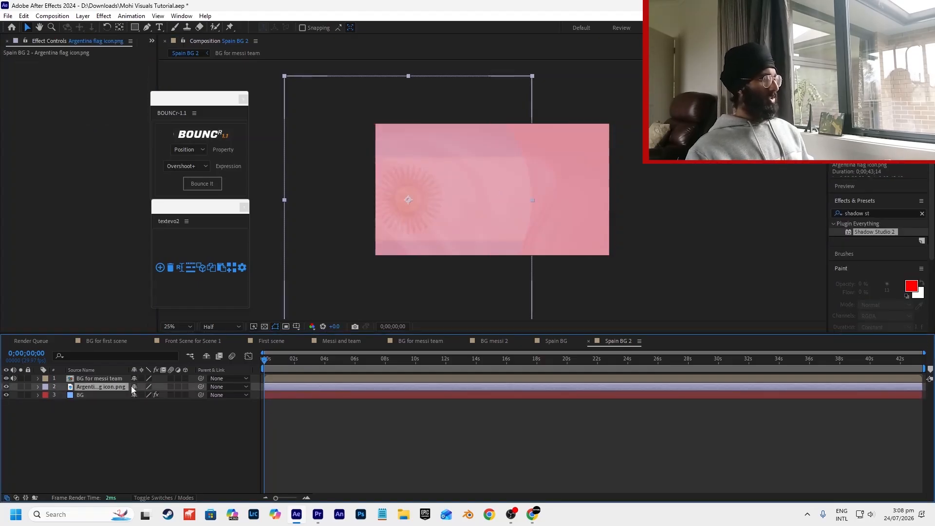
{"action": "left_click", "coordinate": [118, 380]}
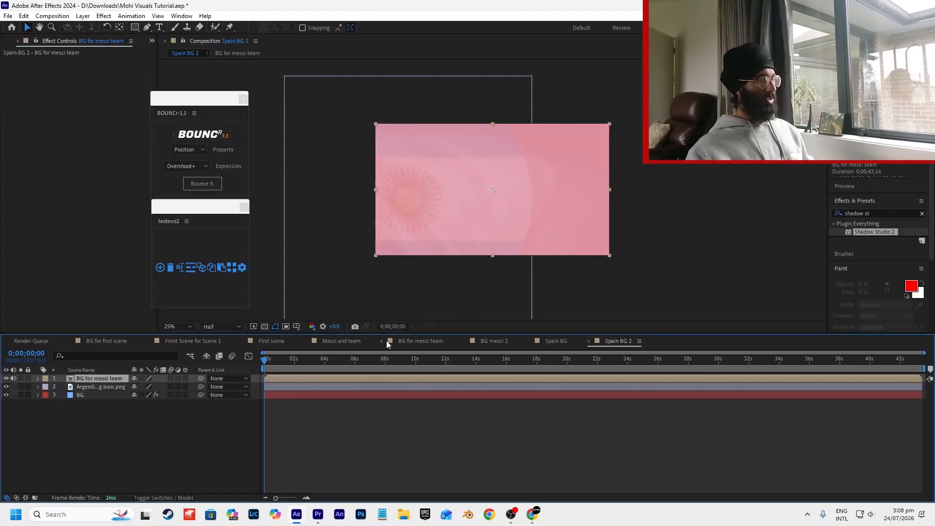
{"action": "left_click_drag", "start_coordinate": [356, 365], "coordinate": [471, 364]}
{"action": "key", "text": "Home"}
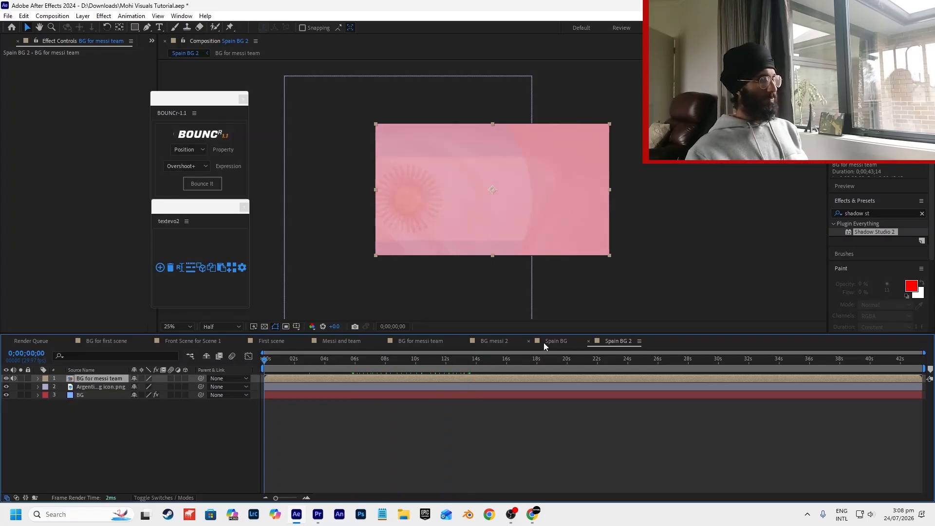
{"action": "key", "text": "space"}
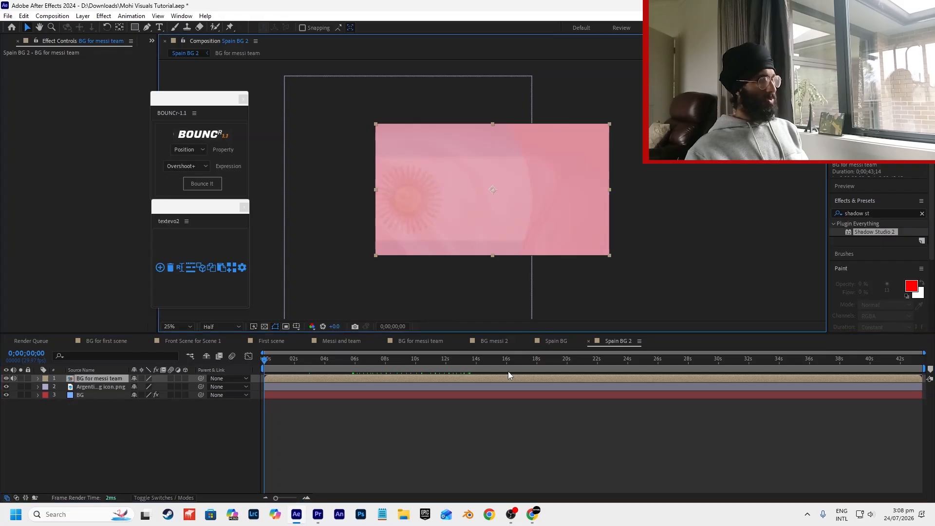
{"action": "left_click", "coordinate": [556, 341]}
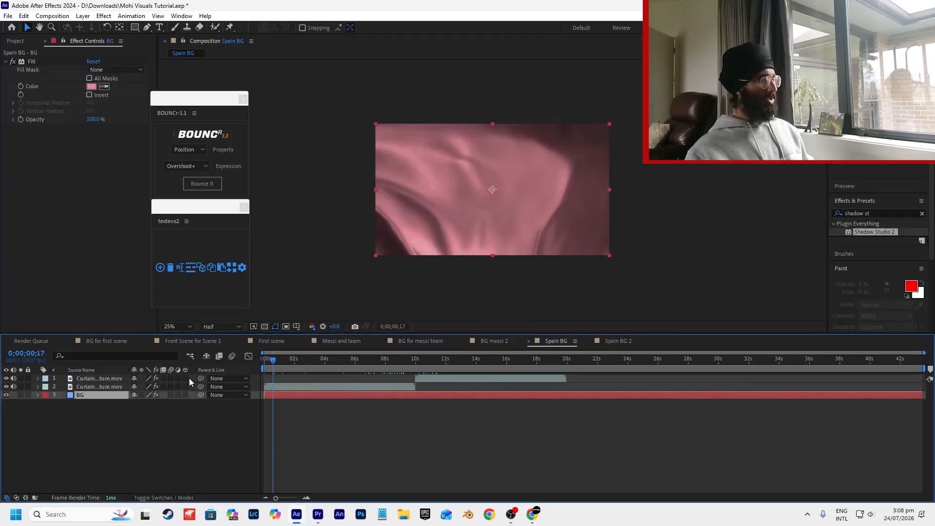
{"action": "left_click", "coordinate": [621, 341]}
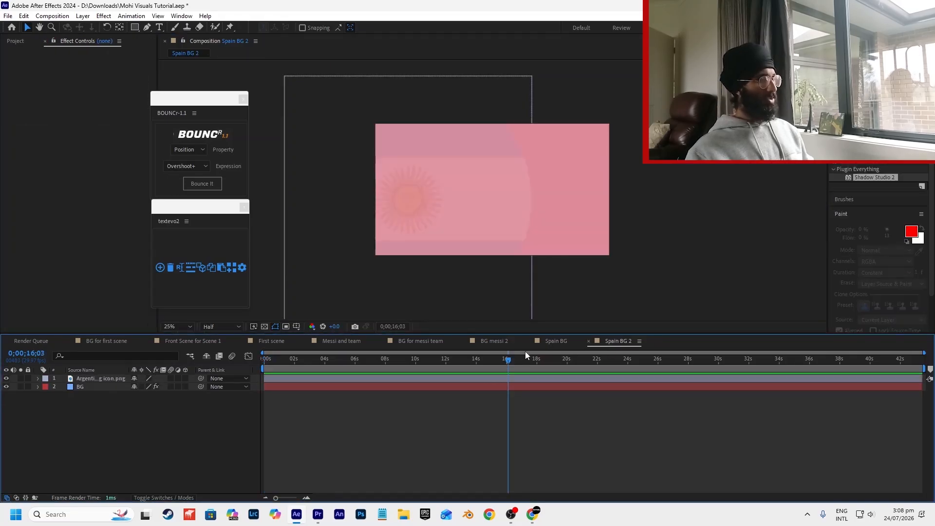
Add the Spain BG composition as the uppermost layer of Spain BG 2 and give it a lightening blending mode.
{"action": "left_click", "coordinate": [15, 41]}
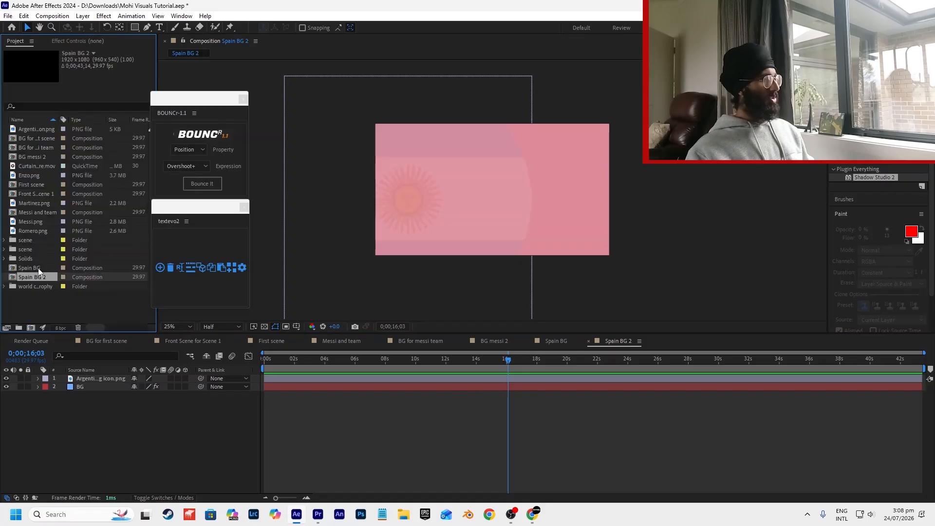
{"action": "left_click", "coordinate": [37, 269]}
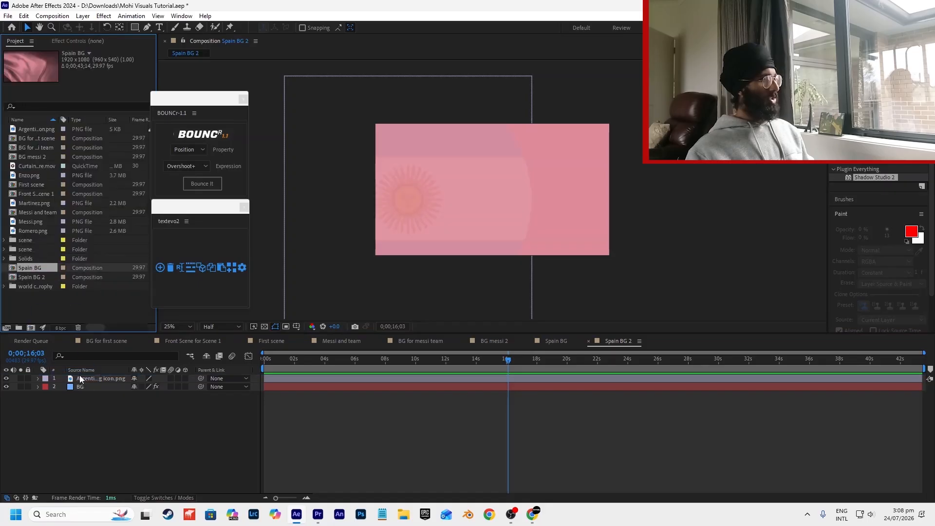
{"action": "left_click_drag", "start_coordinate": [80, 379], "coordinate": [80, 378]}
{"action": "left_click_drag", "start_coordinate": [390, 361], "coordinate": [265, 361]}
{"action": "right_click", "coordinate": [281, 376]}
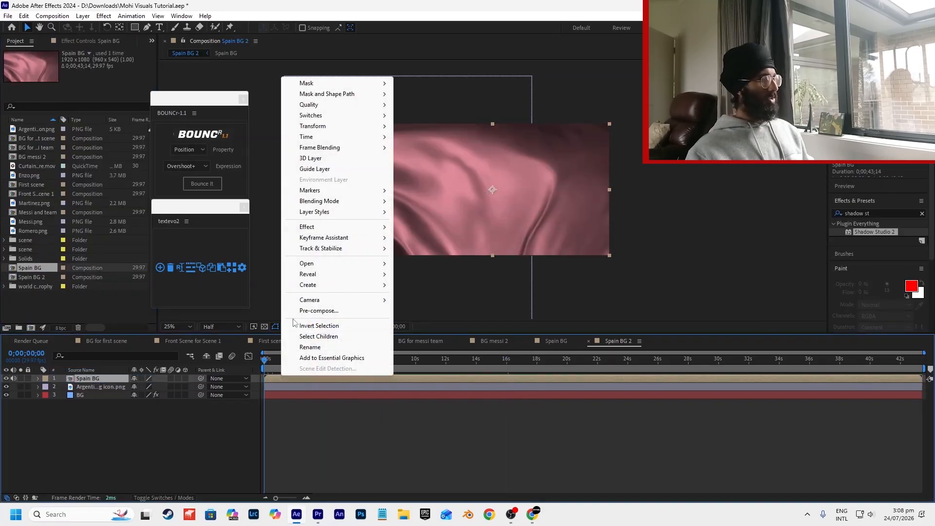
{"action": "mouse_move", "coordinate": [319, 201]}
{"action": "left_click", "coordinate": [419, 219]}
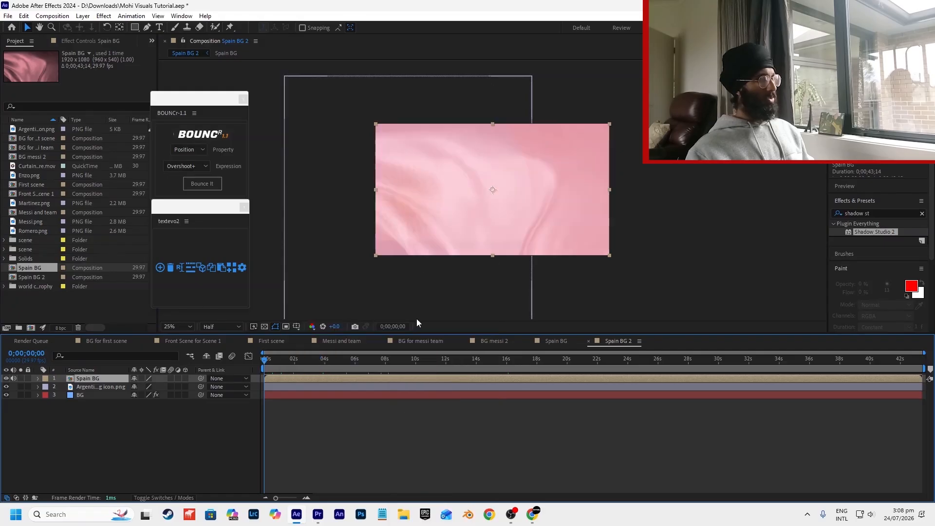
Set the Spain BG layer's opacity to 20% and delete the Argentina flag icon layer from Spain BG 2.
{"action": "key", "text": "t"}
{"action": "left_click", "coordinate": [135, 387]}
{"action": "type", "text": "20"}
{"action": "key", "text": "Return"}
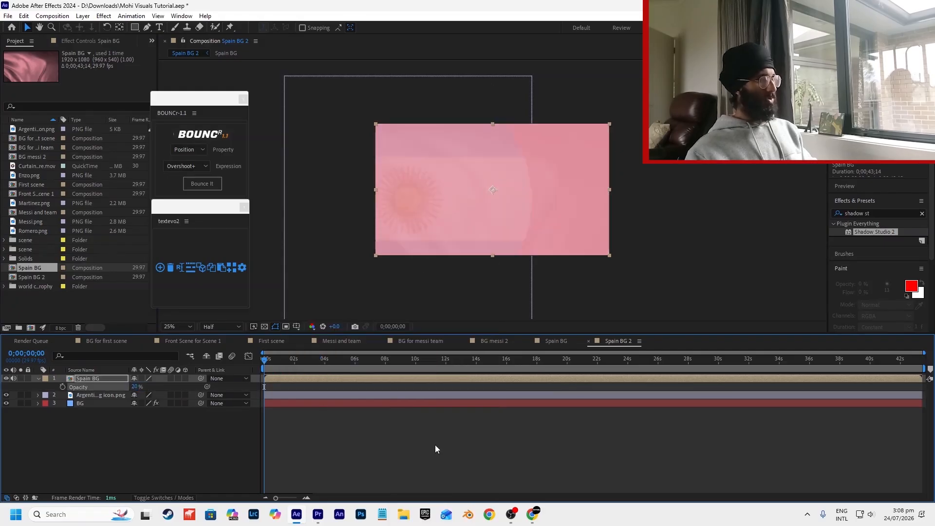
{"action": "left_click", "coordinate": [434, 445]}
{"action": "left_click", "coordinate": [113, 396]}
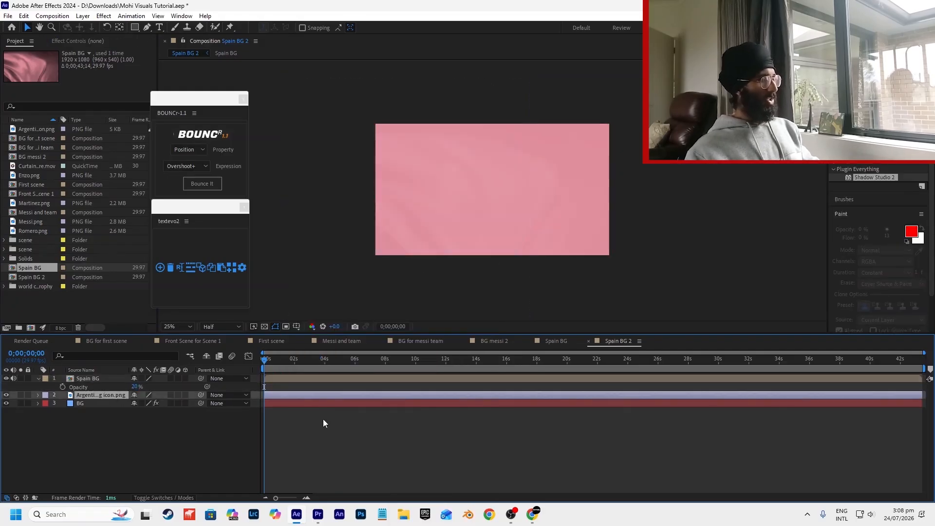
{"action": "key", "text": "Delete"}
{"action": "key", "text": "space"}
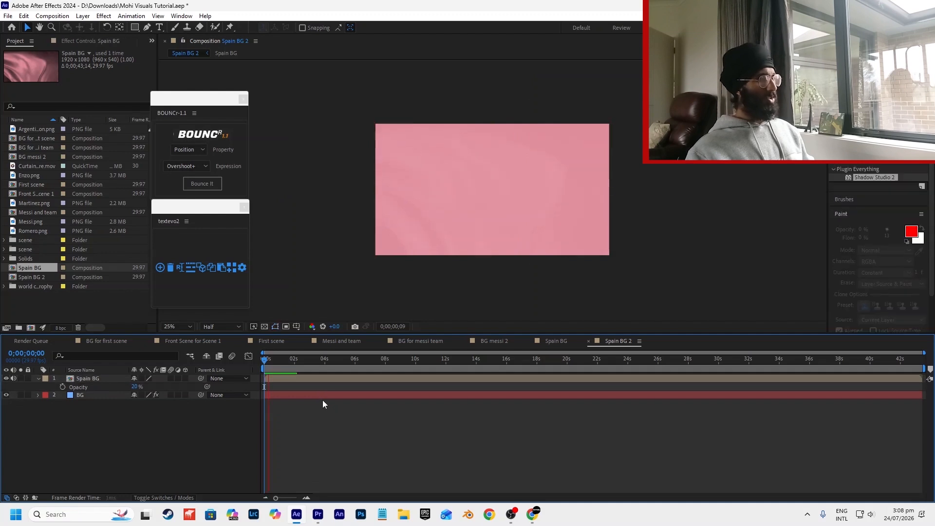
{"action": "key", "text": "space"}
Set the Spain BG layer's opacity to 35%, preview the faint curtain texture from the start, and save the project.
{"action": "left_click", "coordinate": [138, 386]}
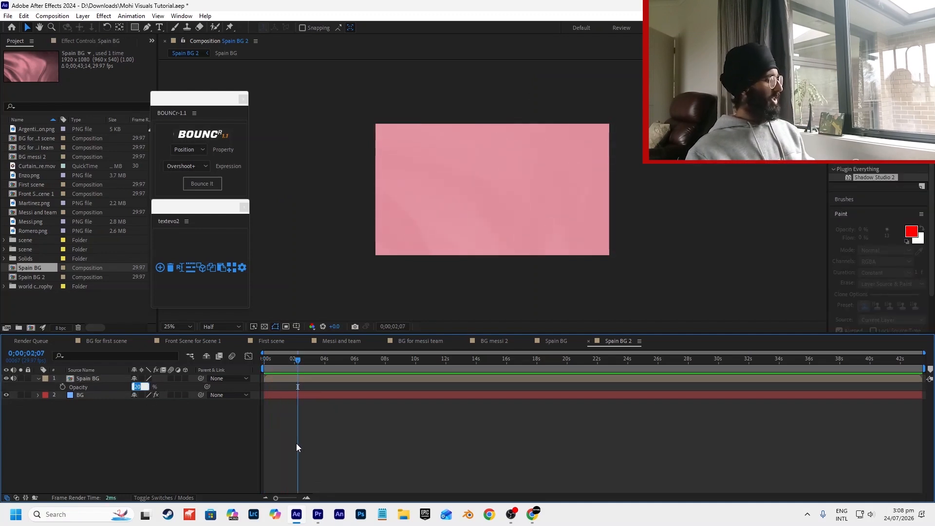
{"action": "type", "text": "35"}
{"action": "key", "text": "Return"}
{"action": "key", "text": "space"}
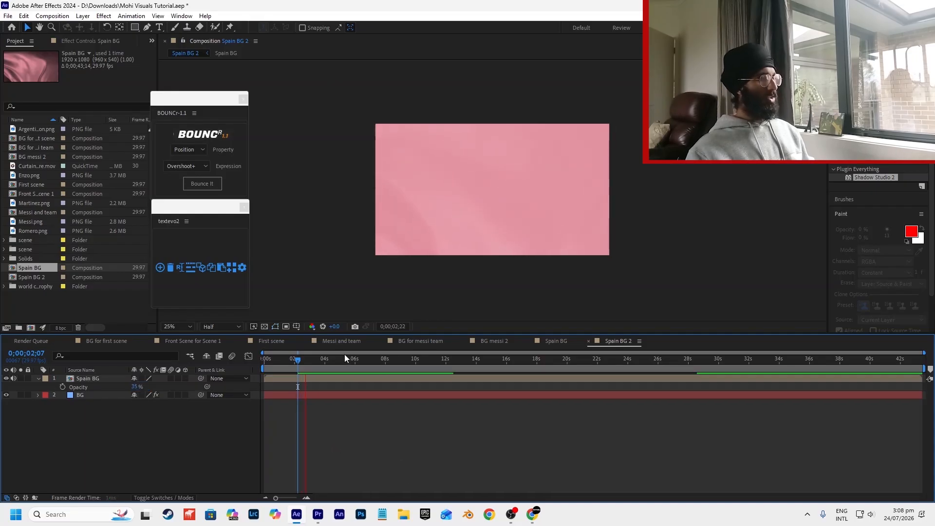
{"action": "left_click_drag", "start_coordinate": [297, 361], "coordinate": [265, 360]}
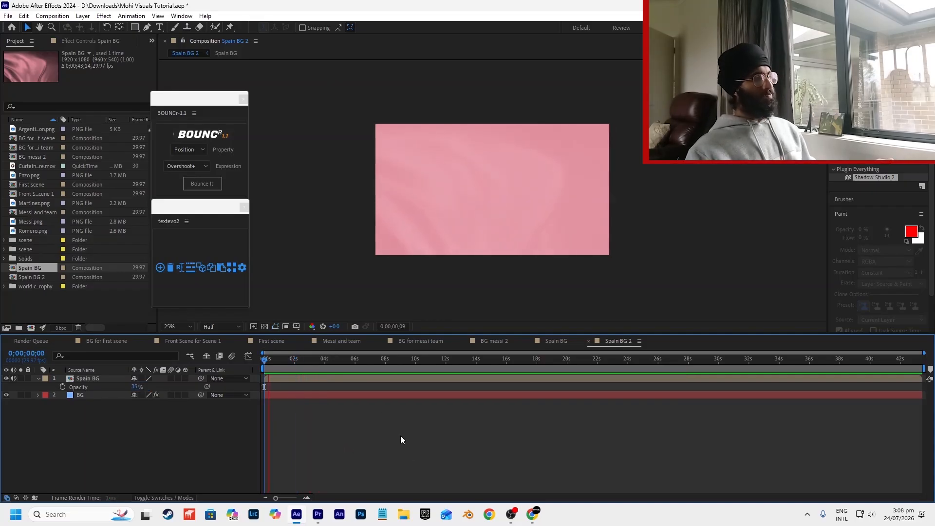
{"action": "left_click", "coordinate": [298, 379]}
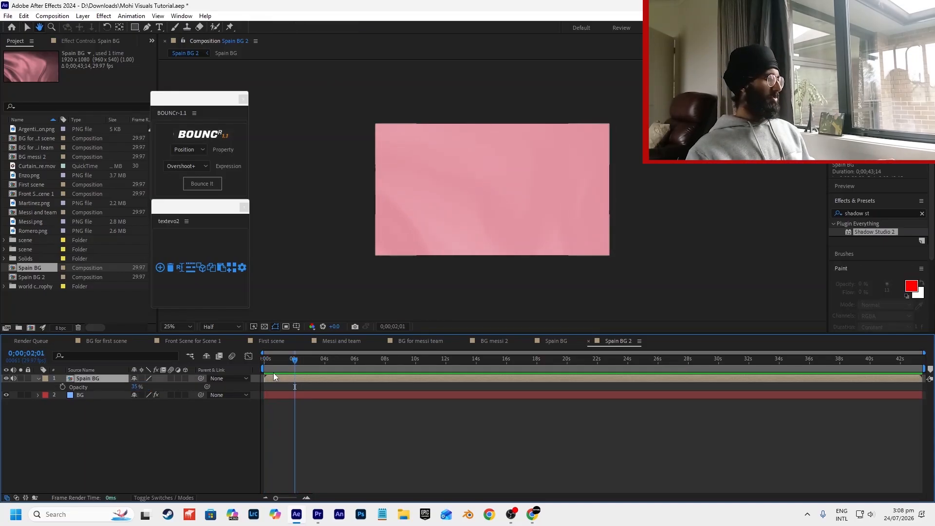
{"action": "left_click", "coordinate": [266, 418]}
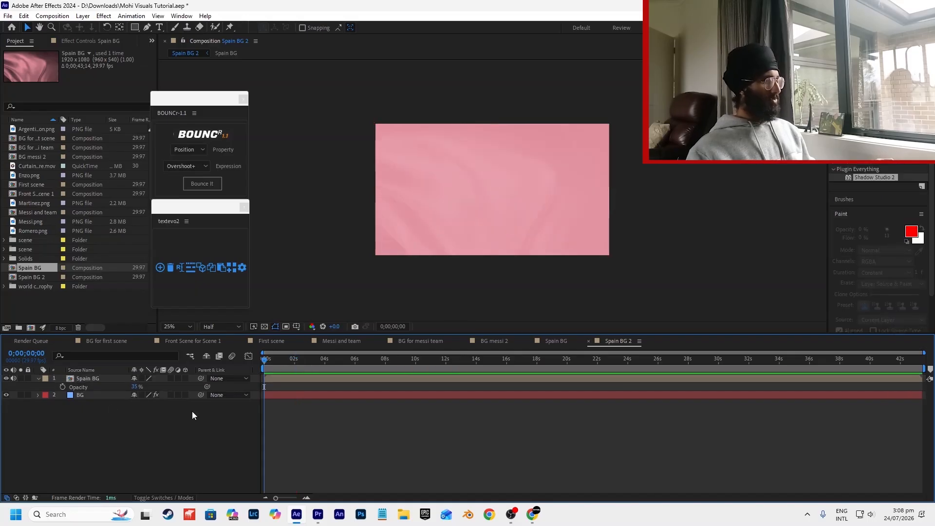
{"action": "left_click", "coordinate": [70, 395]}
{"action": "left_click", "coordinate": [470, 446]}
{"action": "key", "text": "ctrl+s"}
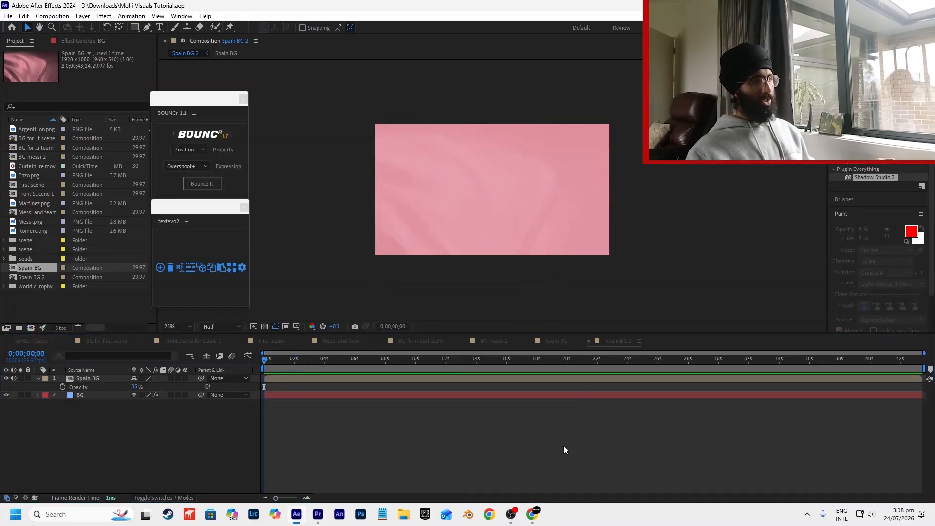
Create a 1920x1080, 29.97 fps composition named Yamal and Team and place Spain BG 2 in it.
{"action": "left_click", "coordinate": [351, 341]}
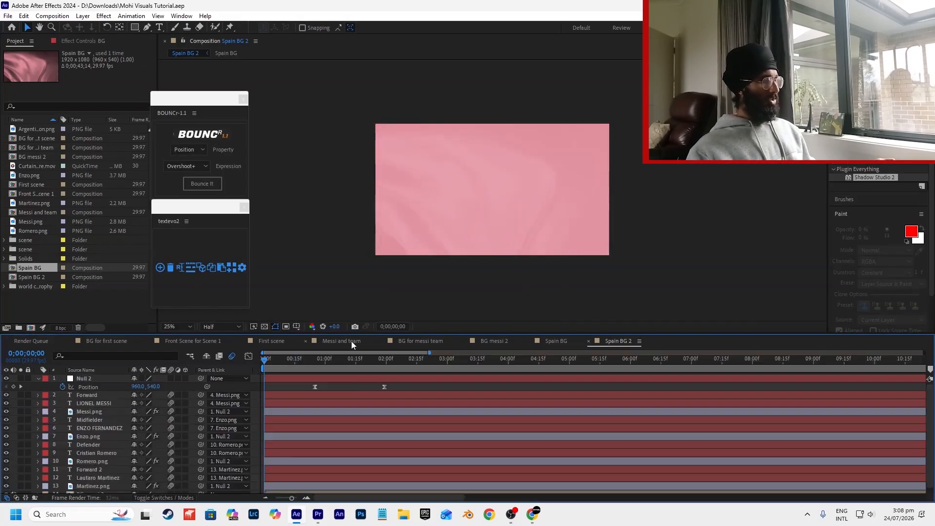
{"action": "left_click", "coordinate": [628, 341]}
{"action": "left_click", "coordinate": [31, 327]}
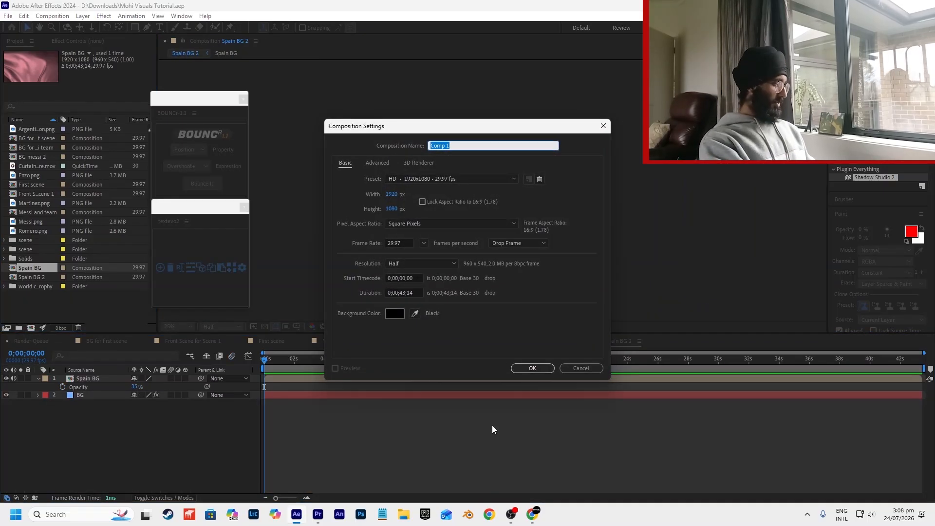
{"action": "type", "text": "Yamal and Team"}
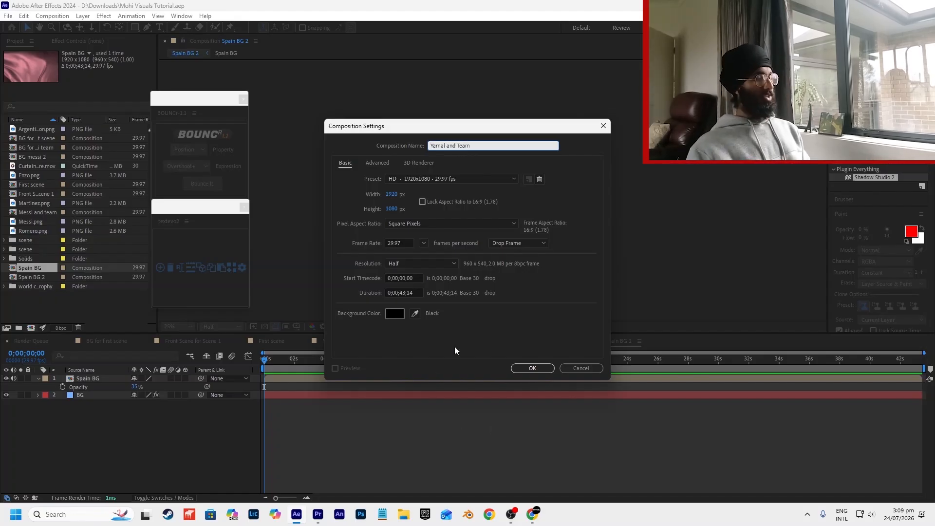
{"action": "key", "text": "Return"}
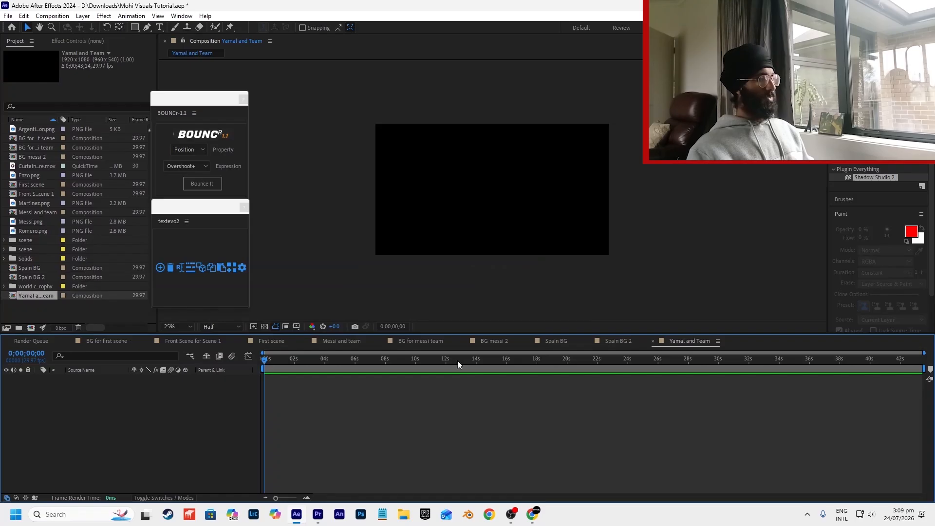
{"action": "left_click_drag", "start_coordinate": [22, 278], "coordinate": [347, 410]}
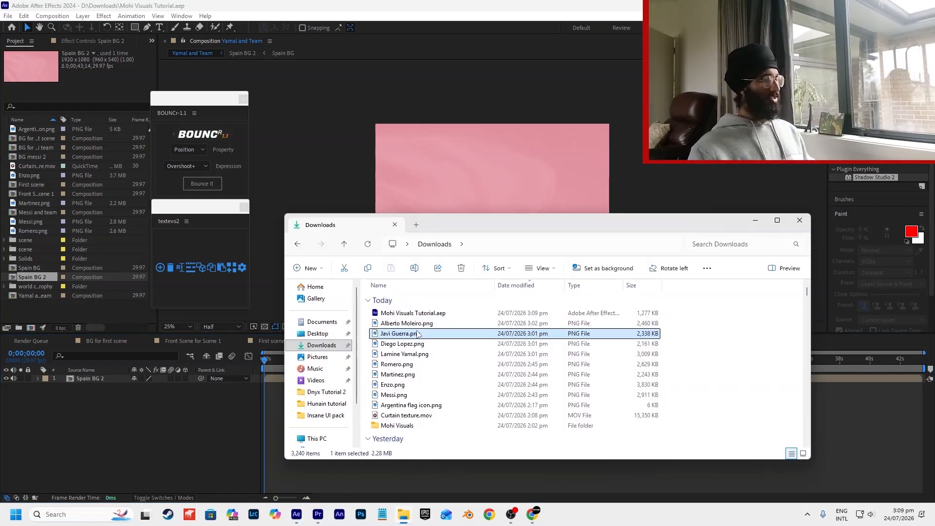
Import the Alberto Moleiro, Javi Guerra, Diego Lopez and Lamine Yamal PNGs above Spain BG 2 and enable motion blur on all four.
{"action": "left_click", "coordinate": [419, 326]}
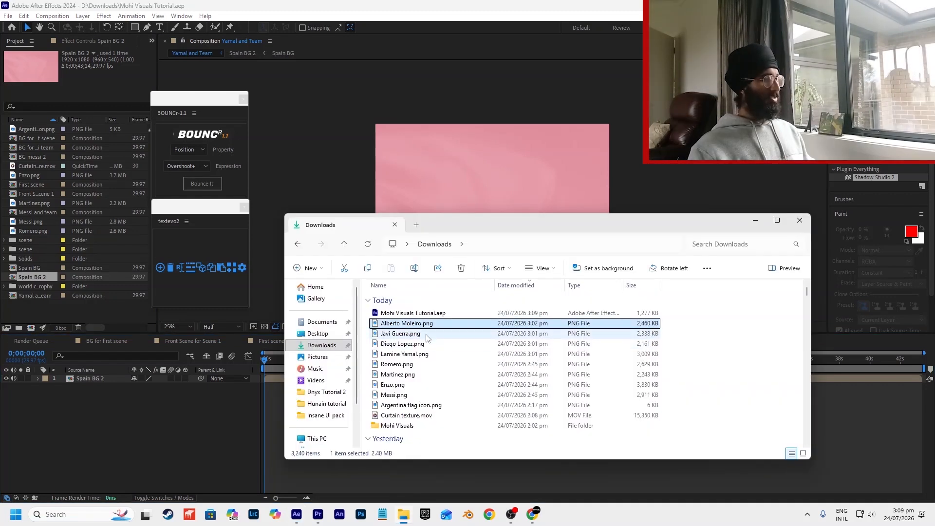
{"action": "left_click", "coordinate": [423, 334], "text": "ctrl"}
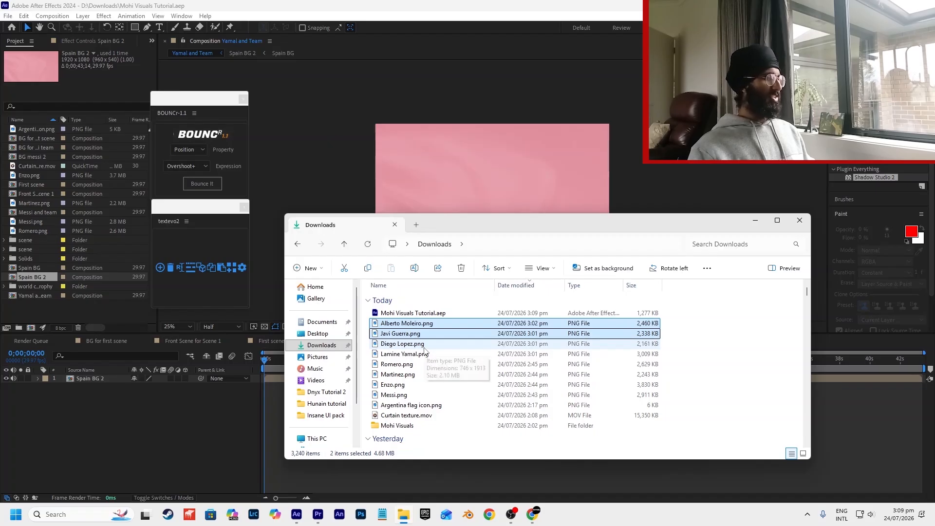
{"action": "left_click", "coordinate": [425, 347], "text": "ctrl"}
{"action": "left_click", "coordinate": [424, 364], "text": "ctrl"}
{"action": "left_click", "coordinate": [434, 358], "text": "ctrl"}
{"action": "left_click_drag", "start_coordinate": [434, 358], "coordinate": [151, 395]}
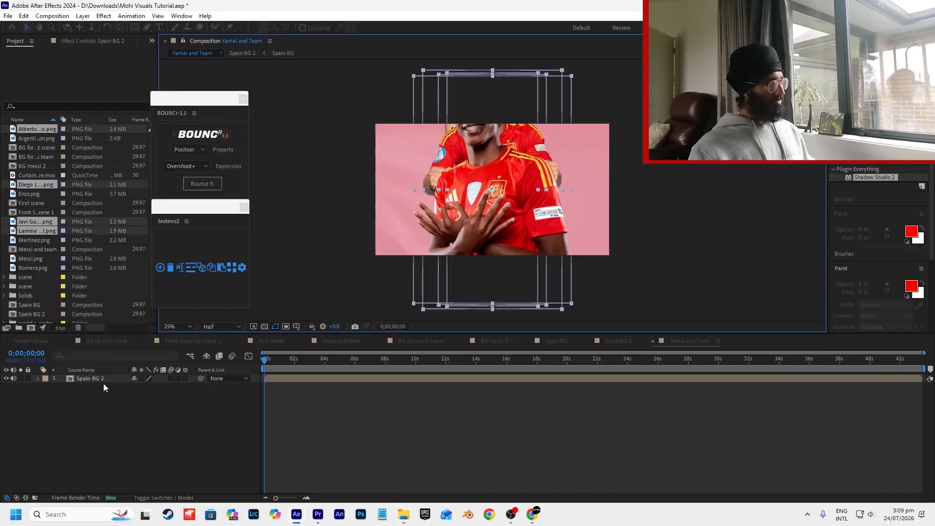
{"action": "left_click", "coordinate": [171, 378]}
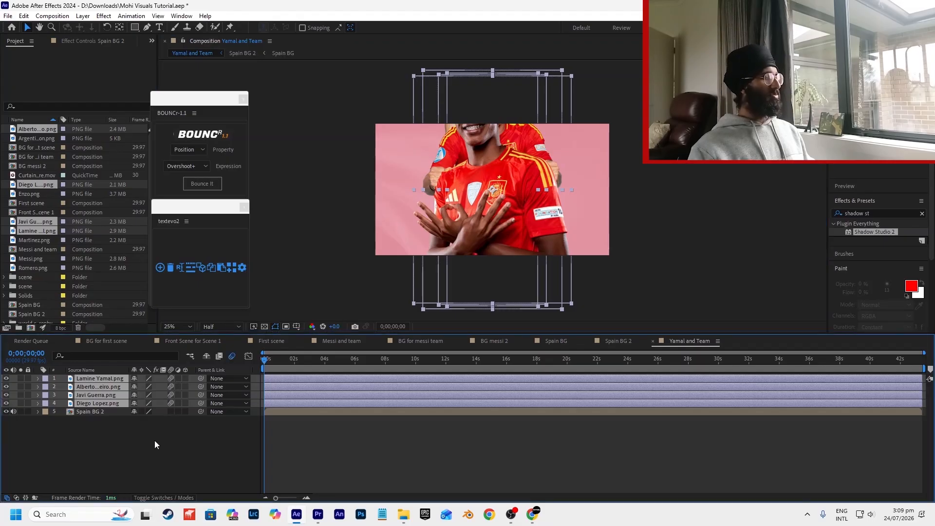
{"action": "left_click", "coordinate": [396, 434]}
Find the Messi.png layer in the Messi and team composition and select its Shadow Studio 2 effect.
{"action": "left_click", "coordinate": [546, 340]}
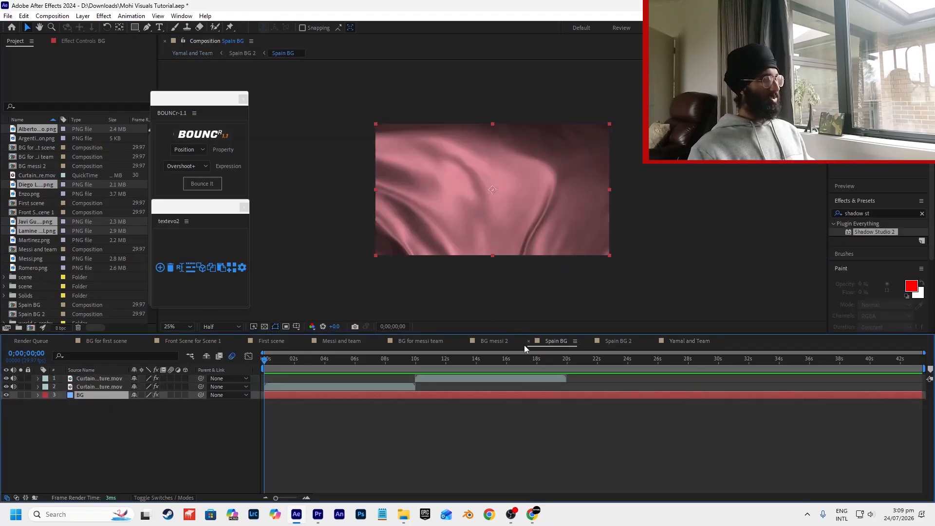
{"action": "left_click", "coordinate": [502, 340]}
{"action": "left_click", "coordinate": [447, 343]}
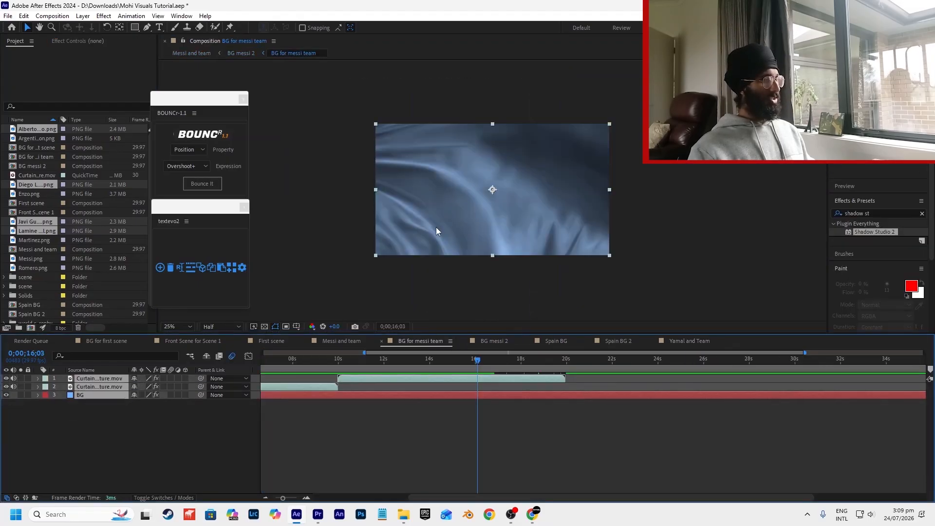
{"action": "left_click", "coordinate": [352, 342]}
{"action": "left_click", "coordinate": [441, 181]}
{"action": "left_click", "coordinate": [110, 404]}
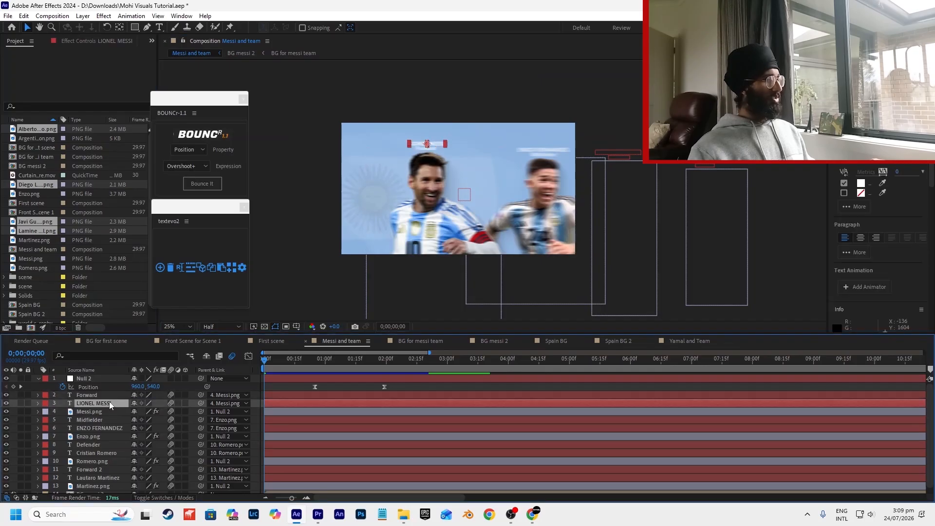
{"action": "left_click", "coordinate": [94, 420]}
{"action": "left_click", "coordinate": [89, 412]}
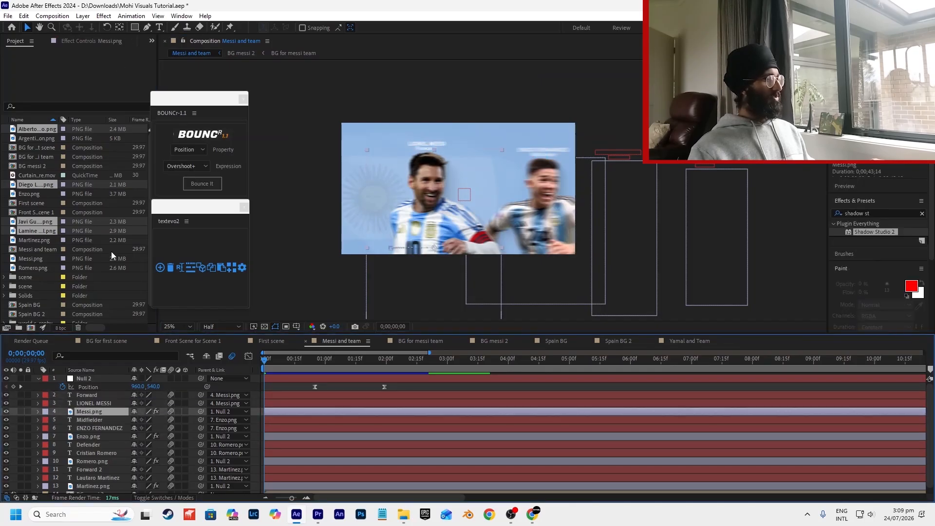
{"action": "left_click", "coordinate": [93, 41]}
{"action": "left_click", "coordinate": [43, 61]}
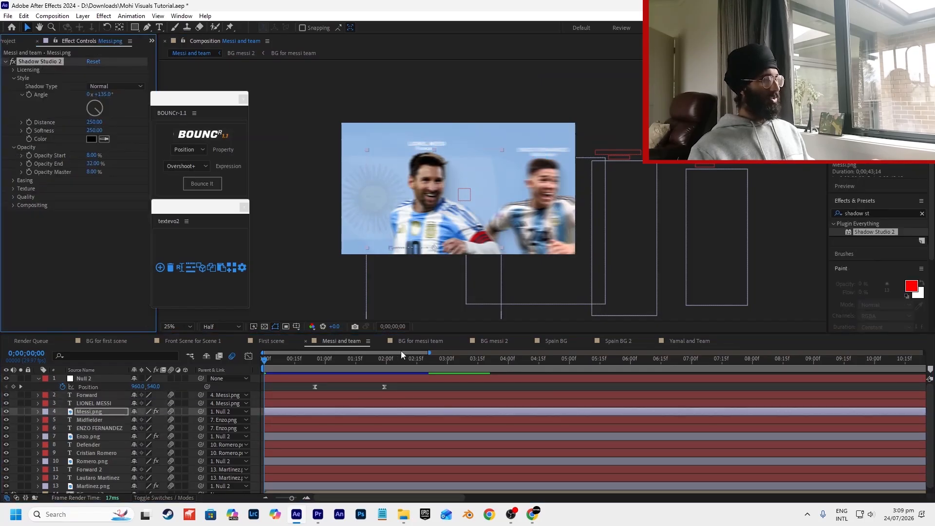
Close the timelines of BG for messi team, BG messi 2, Spain BG, Spain BG 2 and Messi and team.
{"action": "left_click", "coordinate": [390, 341]}
{"action": "left_click", "coordinate": [383, 341]}
{"action": "left_click", "coordinate": [381, 341]}
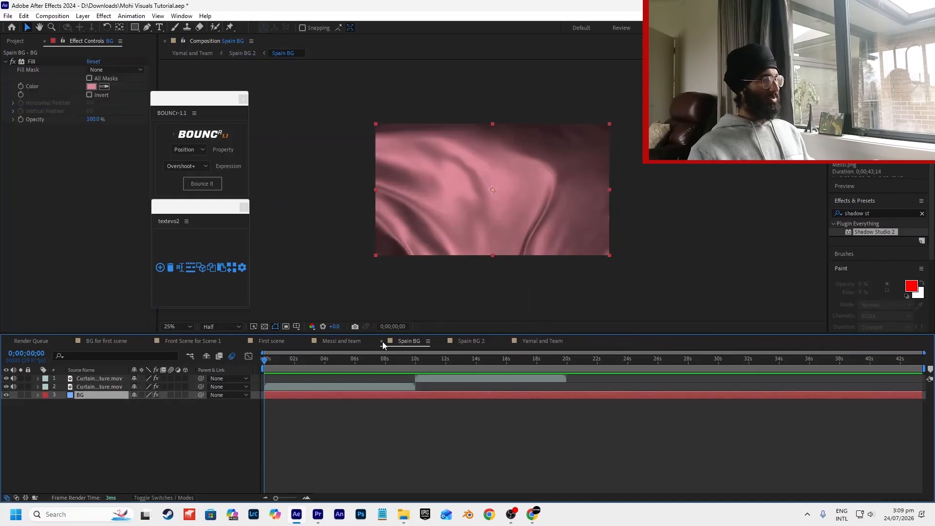
{"action": "left_click", "coordinate": [382, 341]}
{"action": "left_click", "coordinate": [381, 342]}
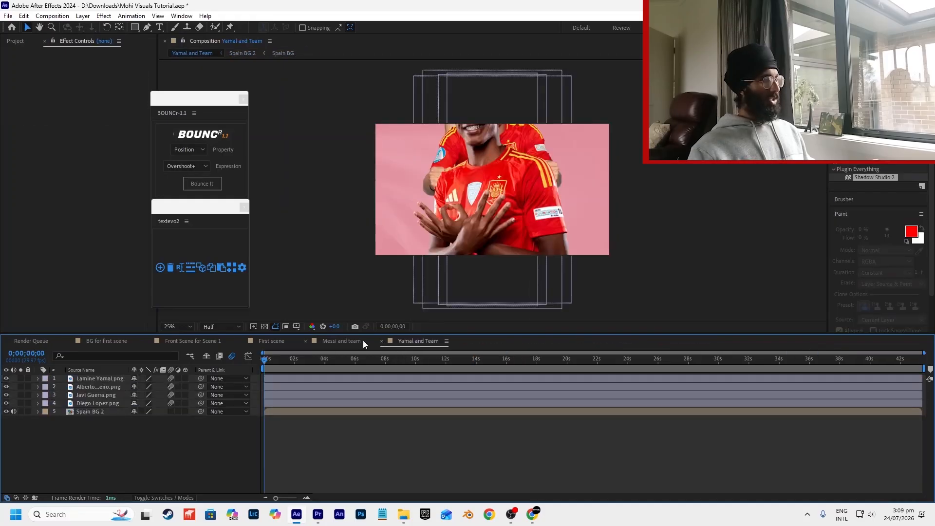
{"action": "left_click", "coordinate": [331, 340]}
{"action": "key", "text": "grave"}
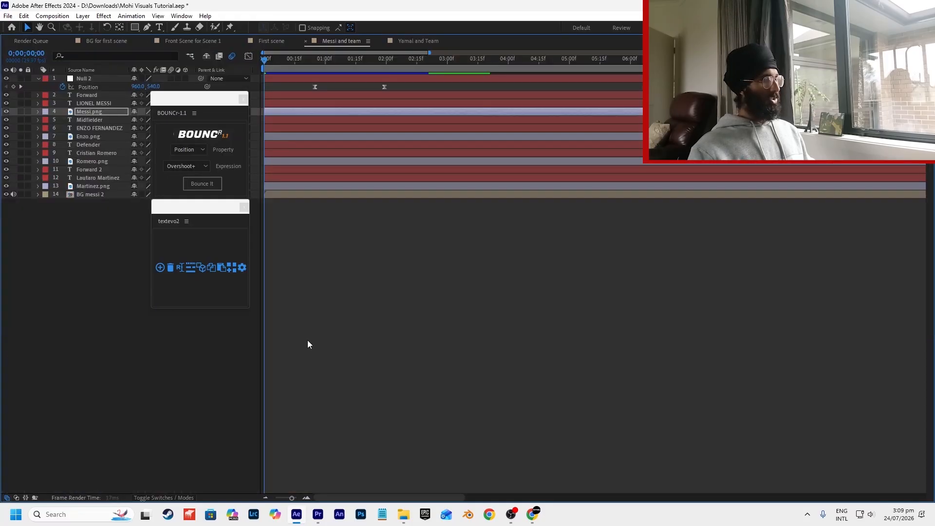
{"action": "left_click", "coordinate": [307, 42]}
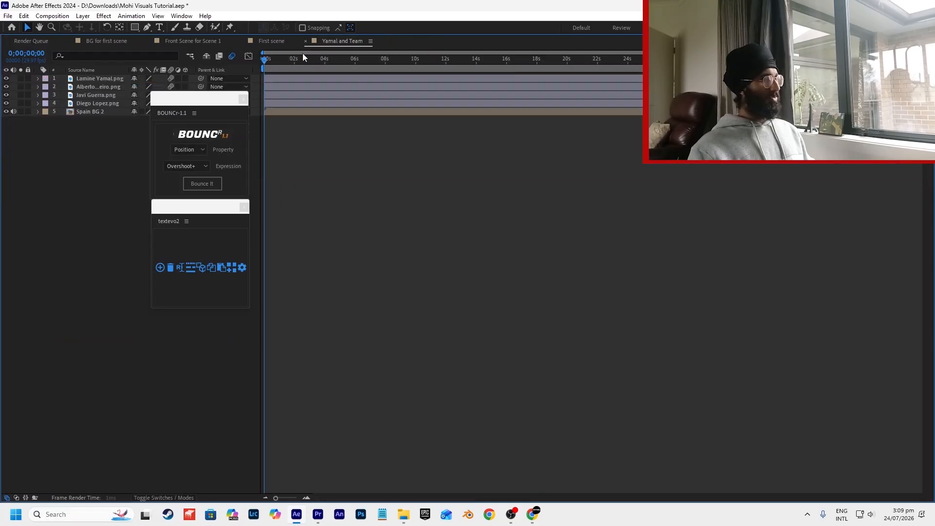
Reset the Effects workspace to its saved layout and select the Lamine Yamal.png layer in Yamal and Team.
{"action": "left_click", "coordinate": [182, 15]}
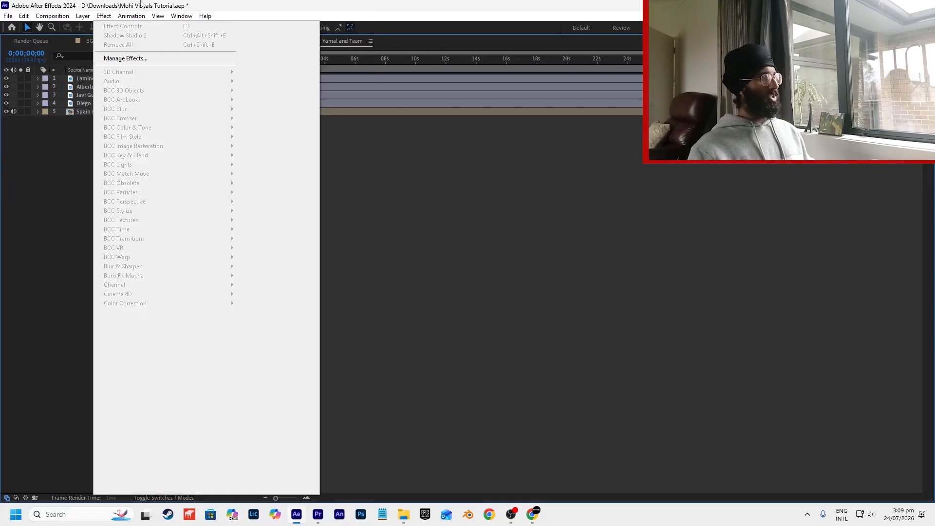
{"action": "mouse_move", "coordinate": [212, 25]}
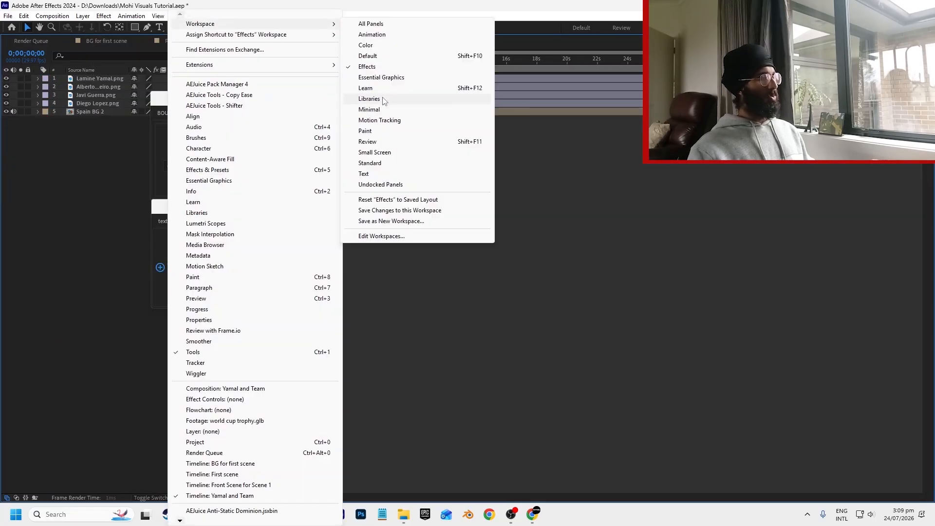
{"action": "left_click", "coordinate": [399, 199]}
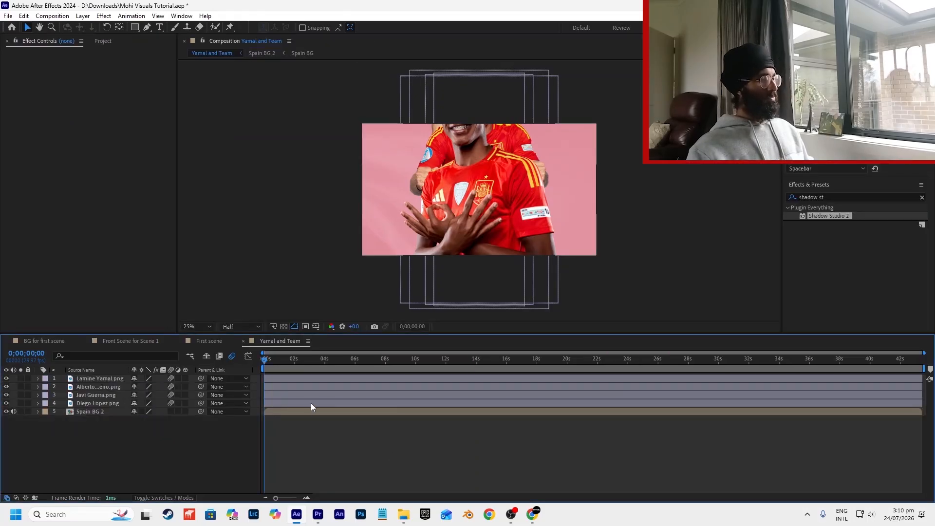
{"action": "left_click", "coordinate": [304, 378]}
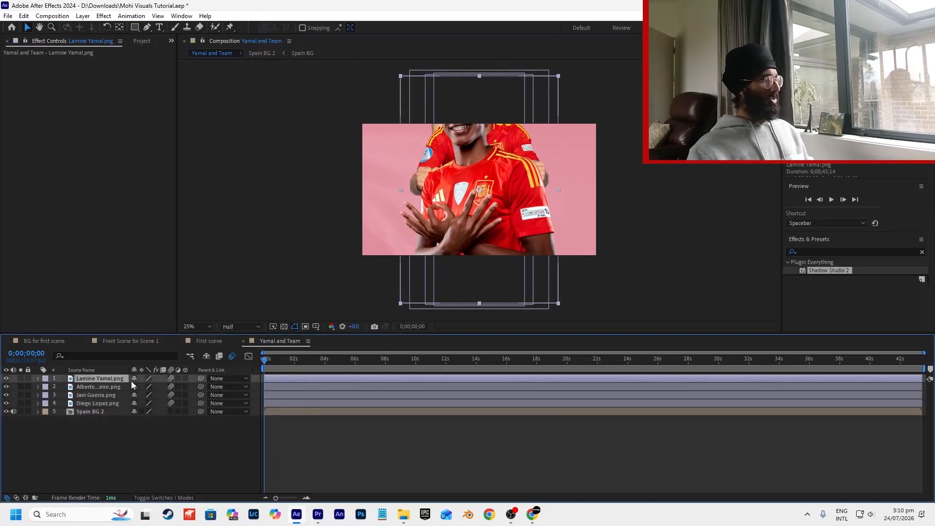
Paste the Shadow Studio 2 effect onto all four player layers and move them together into the frame's lower-right area.
{"action": "left_click", "coordinate": [103, 404], "text": "shift"}
{"action": "key", "text": "ctrl+v"}
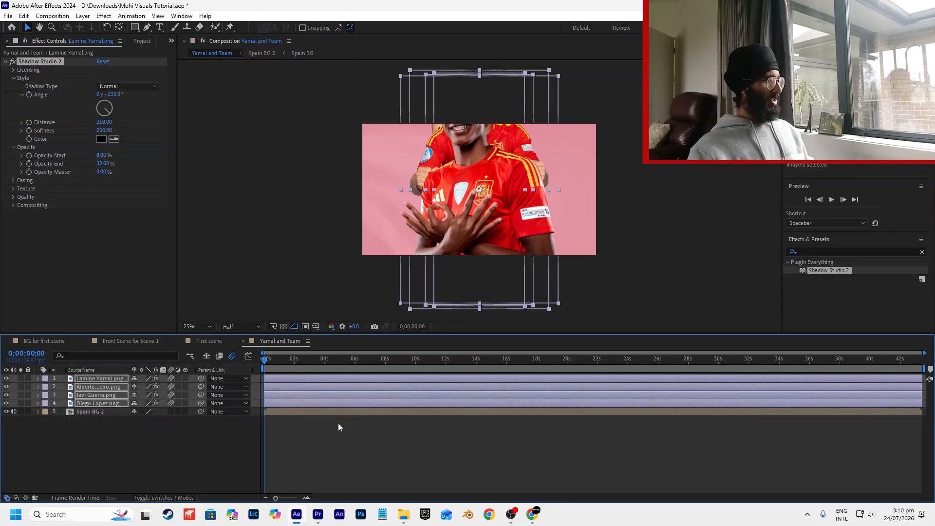
{"action": "left_click_drag", "start_coordinate": [527, 218], "coordinate": [587, 298]}
Scale all four player layers to 81% and raise them slightly within the frame.
{"action": "key", "text": "s"}
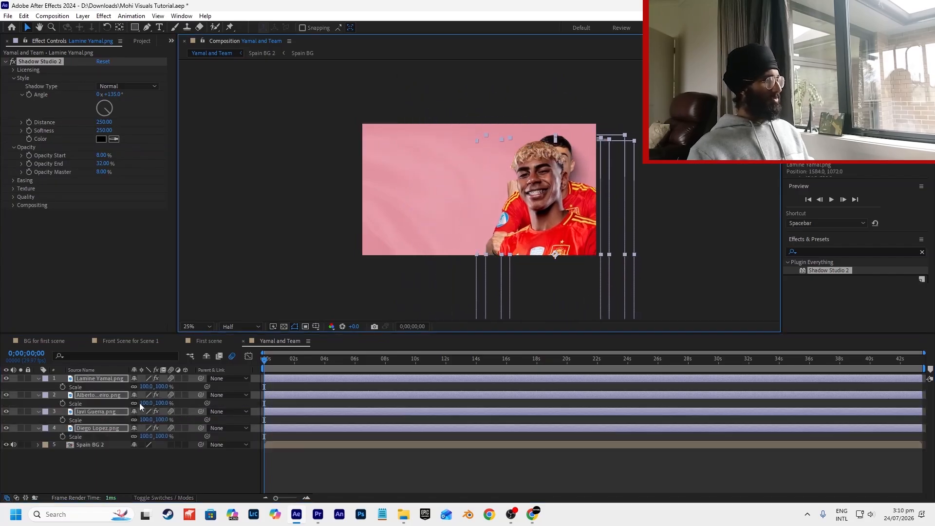
{"action": "left_click_drag", "start_coordinate": [147, 388], "coordinate": [138, 393]}
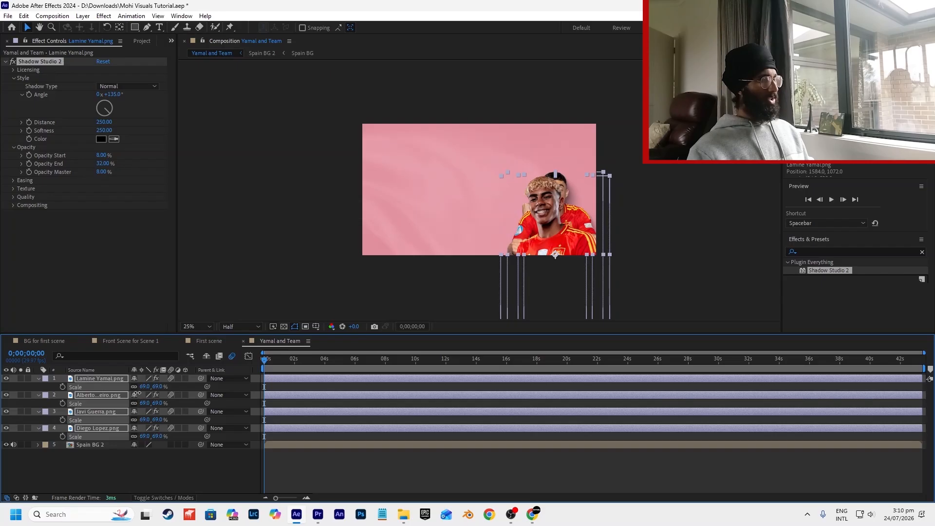
{"action": "key", "text": "F2"}
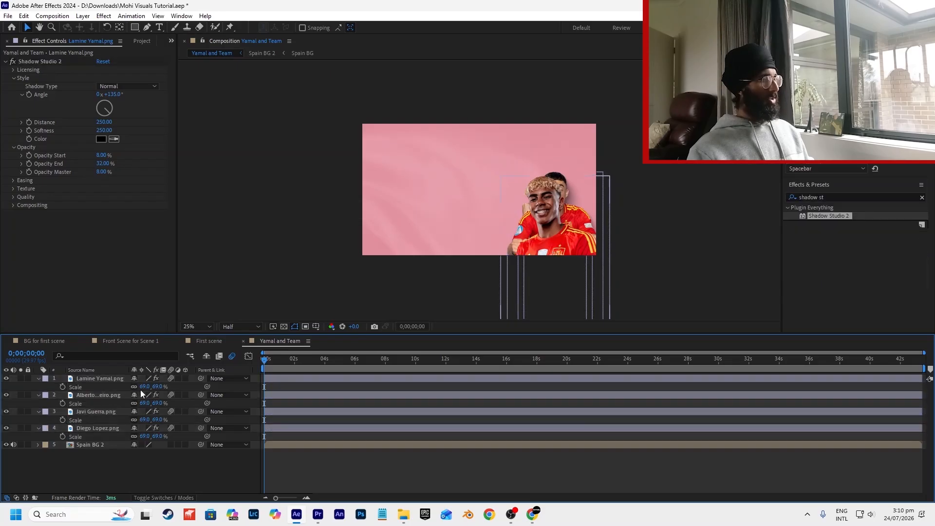
{"action": "left_click", "coordinate": [101, 381]}
{"action": "left_click", "coordinate": [98, 429], "text": "shift"}
{"action": "left_click_drag", "start_coordinate": [145, 386], "coordinate": [154, 386]}
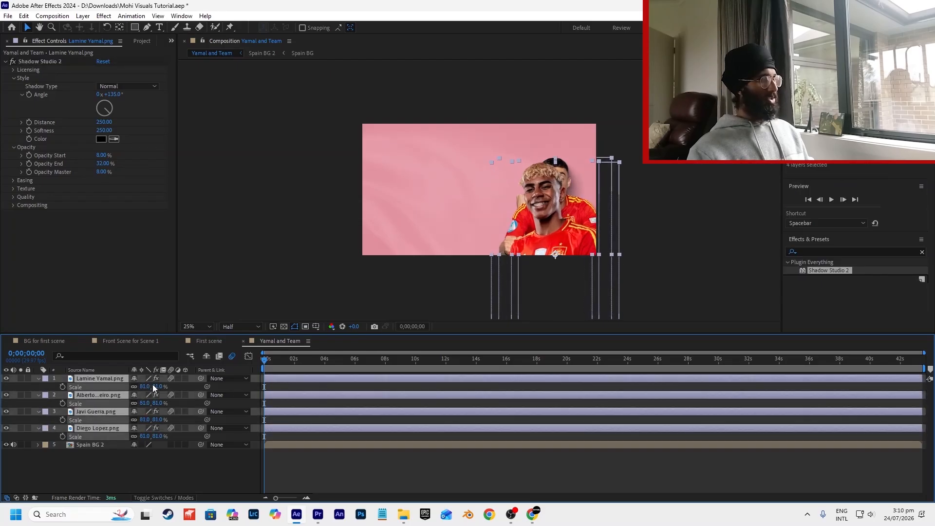
{"action": "mouse_move", "coordinate": [577, 249]}
{"action": "left_mouse_down"}
{"action": "mouse_move", "coordinate": [585, 216]}
{"action": "mouse_move", "coordinate": [582, 232]}
{"action": "left_mouse_up"}
{"action": "left_click", "coordinate": [666, 221]}
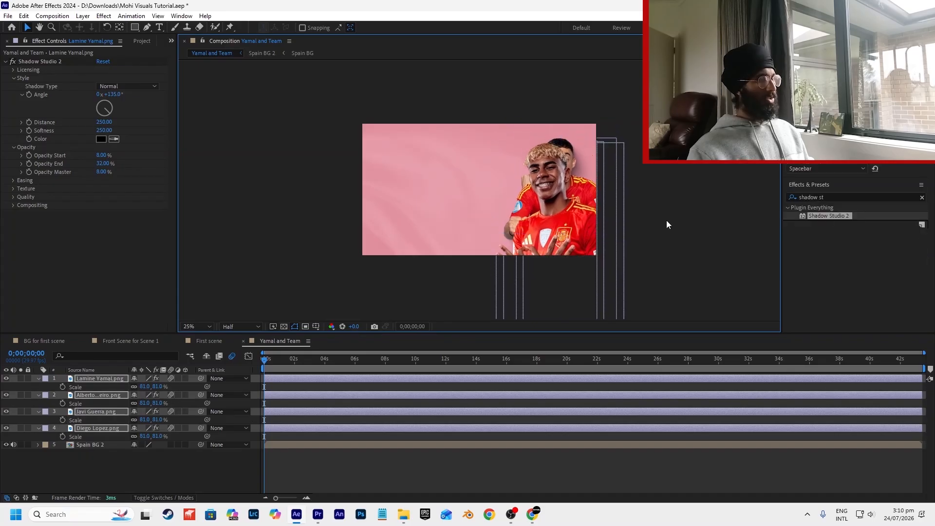
Move the Alberto Moleiro, Javi Guerra and Diego Lopez layers behind Lamine Yamal to position 1552, 1048, and preview the composition.
{"action": "left_click", "coordinate": [110, 394]}
{"action": "left_click", "coordinate": [97, 428], "text": "shift"}
{"action": "left_click_drag", "start_coordinate": [605, 226], "coordinate": [594, 244]}
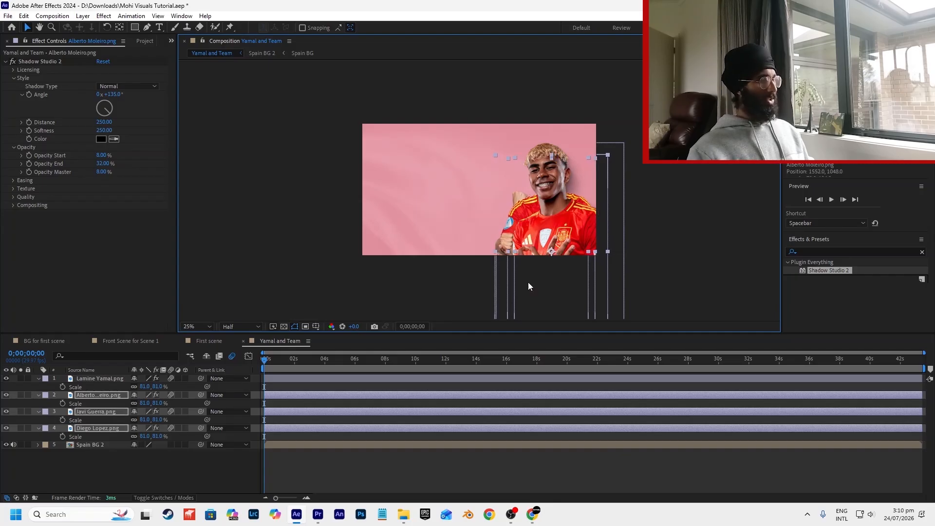
{"action": "left_click", "coordinate": [321, 398]}
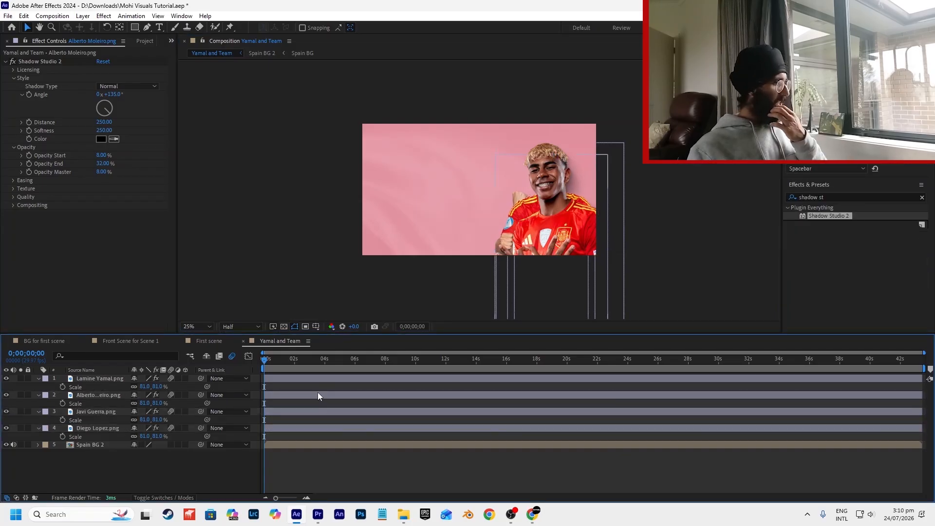
{"action": "key", "text": "space"}
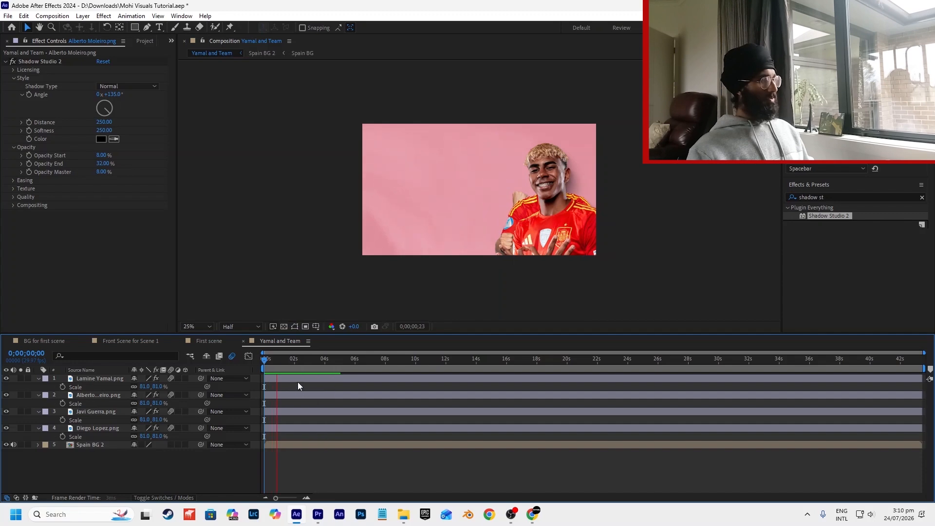
Keyframe Lamine Yamal's Position to slide in from 2628, 912 at the start to his resting place at about 26 frames.
{"action": "left_click", "coordinate": [294, 382]}
{"action": "key", "text": "p"}
{"action": "left_click", "coordinate": [63, 386]}
{"action": "key", "text": "Home"}
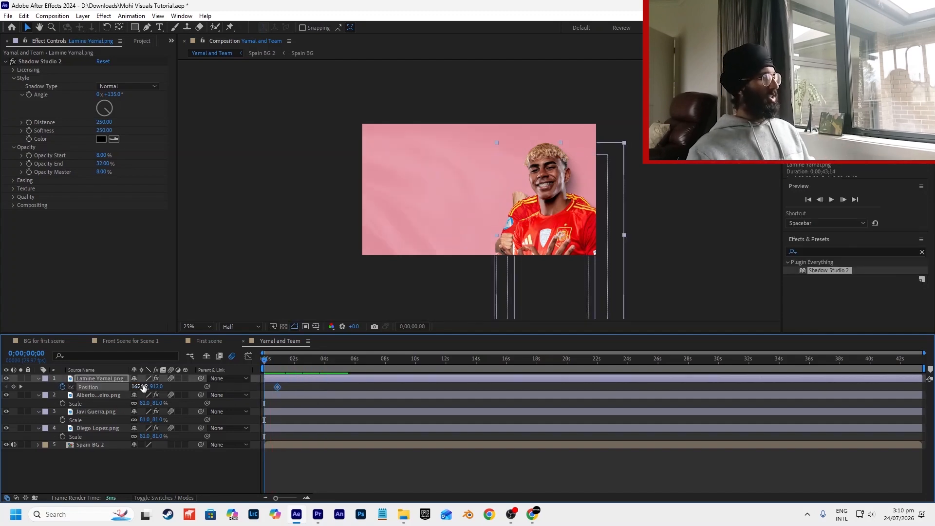
{"action": "left_click_drag", "start_coordinate": [143, 387], "coordinate": [286, 387]}
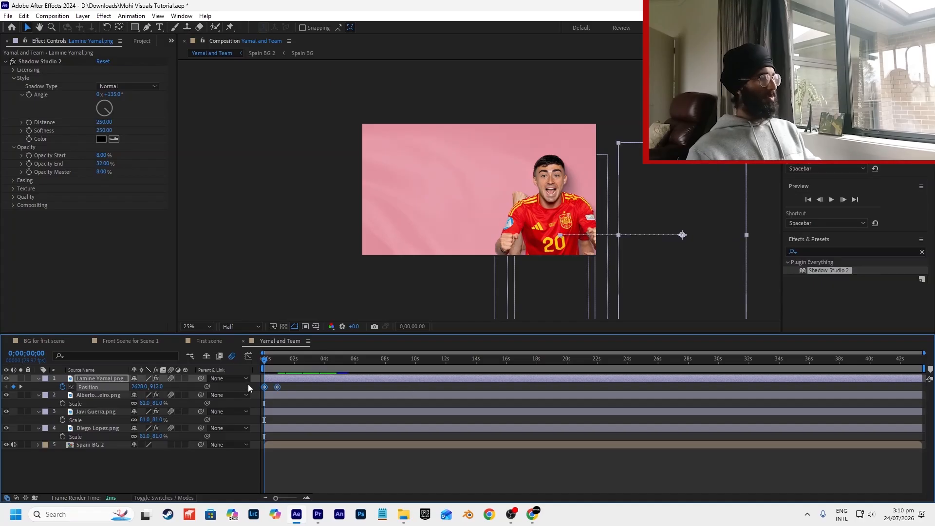
Lengthen the incoming ease on Lamine Yamal's final Position keyframe in the speed graph, and preview the slide-in.
{"action": "left_click", "coordinate": [248, 356]}
{"action": "key", "text": "equal"}
{"action": "key", "text": "equal"}
{"action": "key", "text": "equal"}
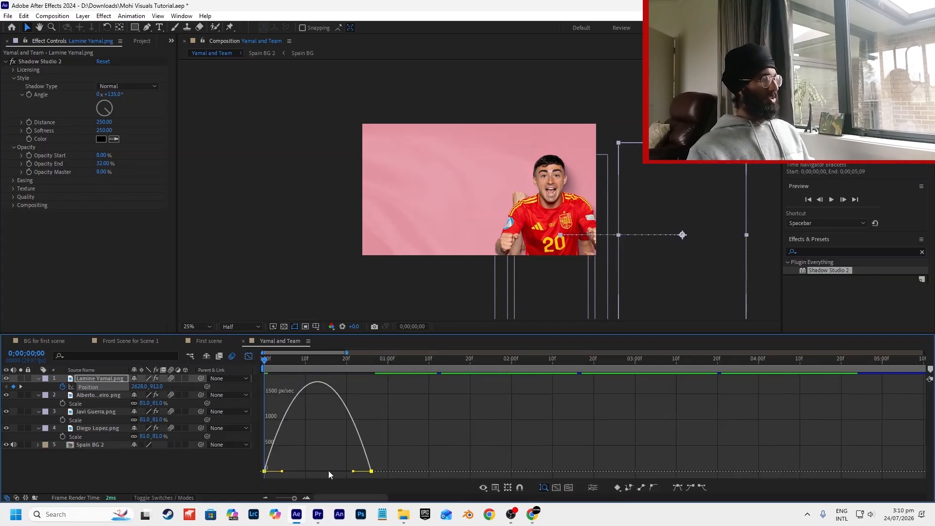
{"action": "left_click_drag", "start_coordinate": [353, 471], "coordinate": [317, 464]}
{"action": "left_click", "coordinate": [248, 356]}
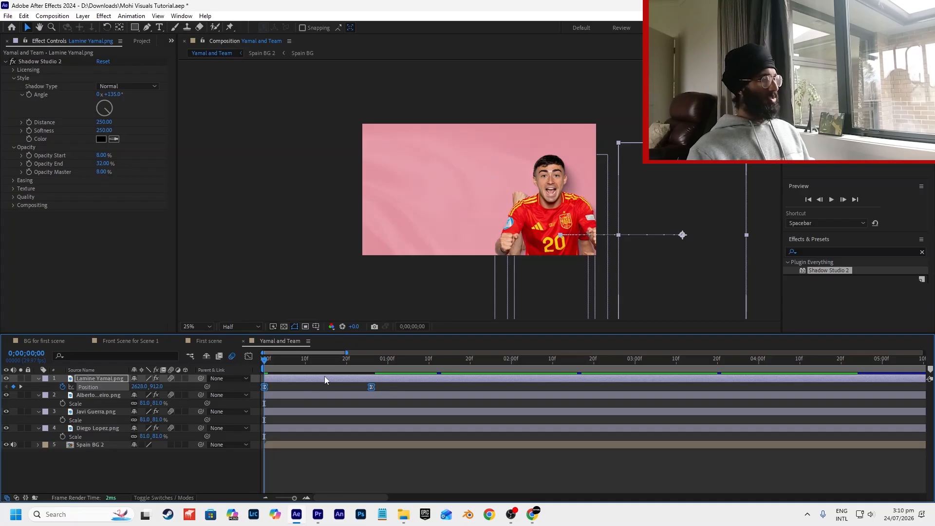
{"action": "key", "text": "space"}
{"action": "key", "text": "space"}
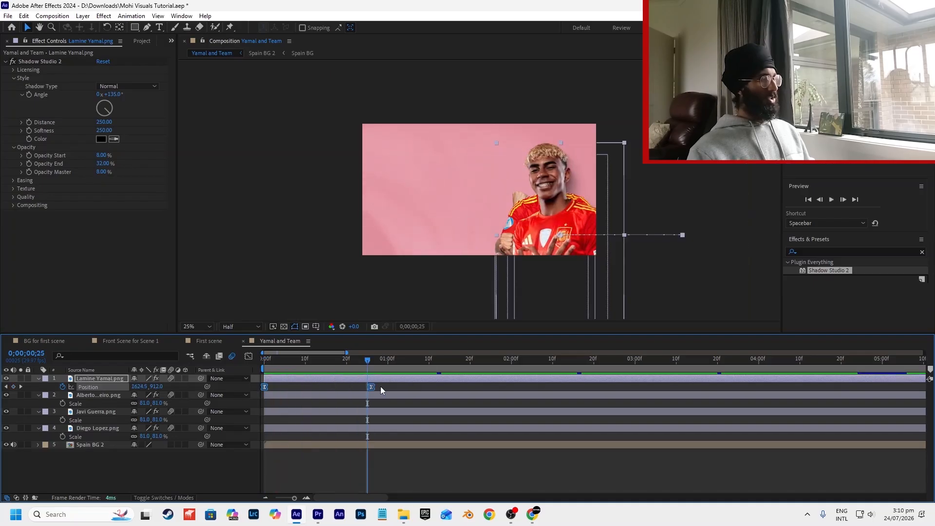
Retime Lamine Yamal's final Position keyframe to 0;00;01;00, save the project and preview the slower slide-in.
{"action": "left_click_drag", "start_coordinate": [371, 388], "coordinate": [512, 387]}
{"action": "left_click", "coordinate": [509, 370]}
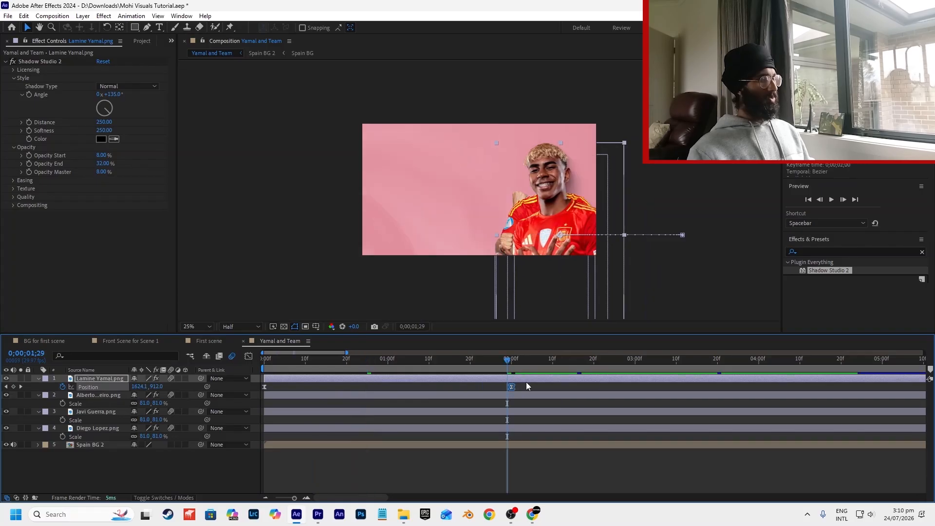
{"action": "left_click", "coordinate": [499, 386]}
{"action": "left_click_drag", "start_coordinate": [498, 386], "coordinate": [387, 387]}
{"action": "left_click", "coordinate": [387, 365]}
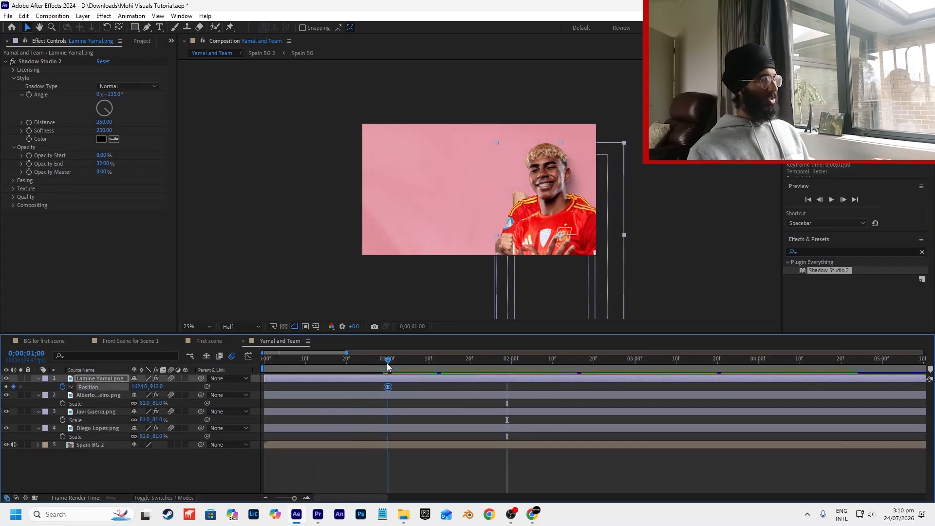
{"action": "key", "text": "ctrl+s"}
{"action": "key", "text": "space"}
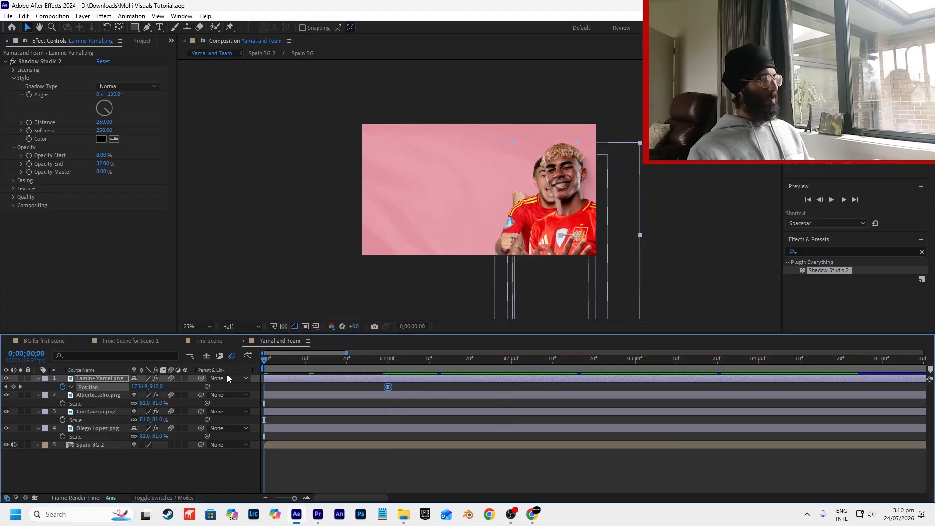
{"action": "key", "text": "space"}
Add starting Position keyframes to the Alberto Moleiro, Javi Guerra and Diego Lopez layers, placed at 0;00;00;22.
{"action": "left_click", "coordinate": [401, 388]}
{"action": "left_click_drag", "start_coordinate": [388, 370], "coordinate": [369, 372]}
{"action": "left_click", "coordinate": [367, 392]}
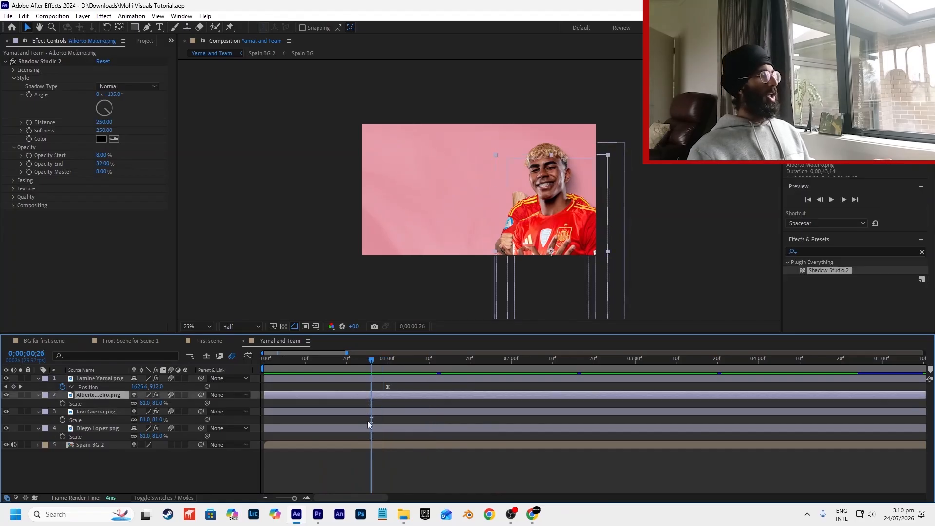
{"action": "left_click", "coordinate": [370, 424], "text": "shift"}
{"action": "key", "text": "Home"}
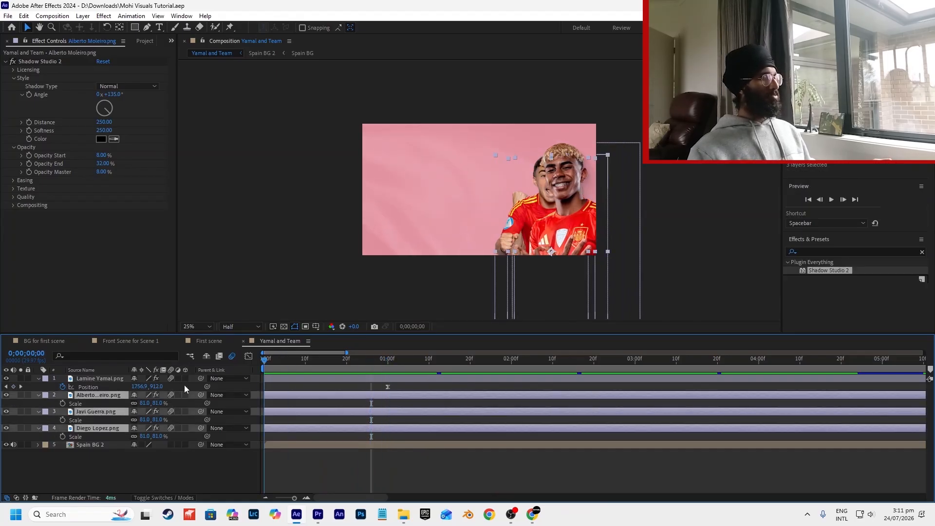
{"action": "key", "text": "p"}
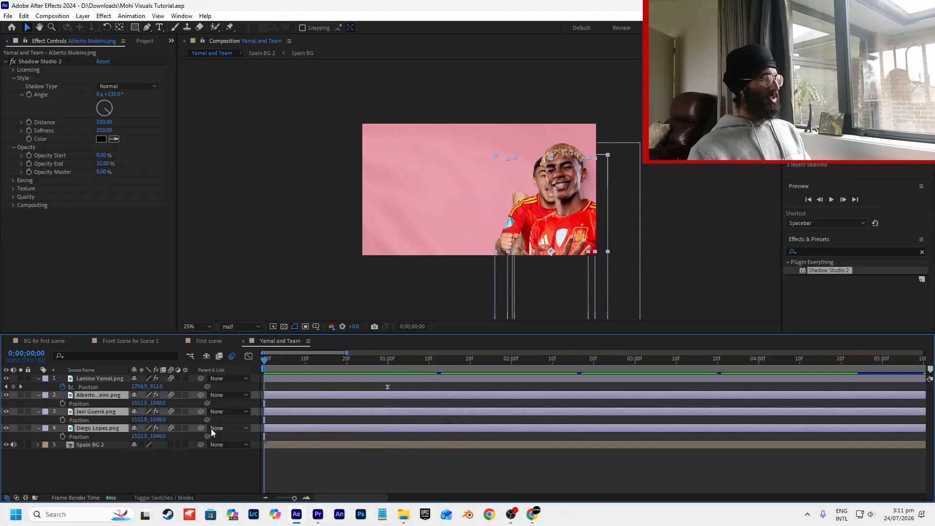
{"action": "left_click", "coordinate": [62, 404]}
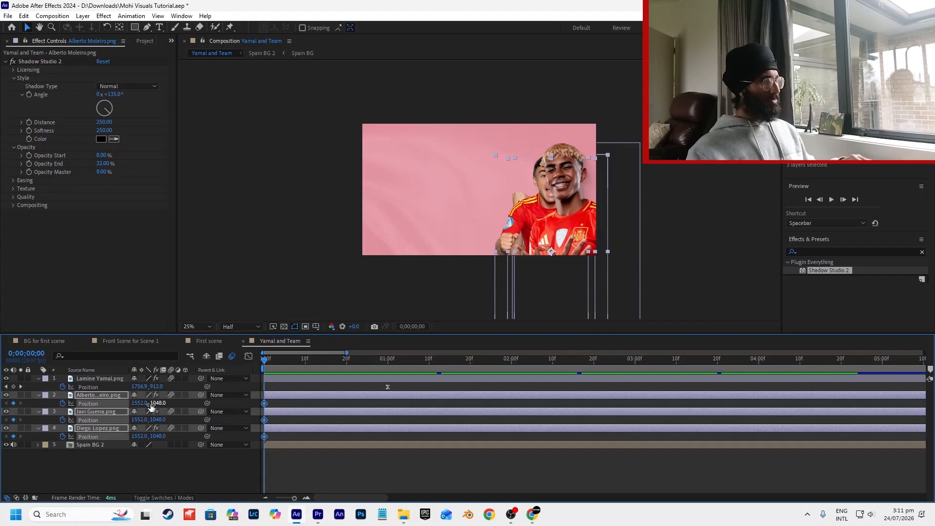
{"action": "left_click_drag", "start_coordinate": [333, 358], "coordinate": [382, 365]}
{"action": "left_click_drag", "start_coordinate": [264, 403], "coordinate": [352, 405]}
{"action": "left_click", "coordinate": [366, 364]}
{"action": "left_click", "coordinate": [355, 363]}
At 0;00;02;22, set the horizontal position of Alberto Moleiro to 1166, Javi Guerra to 755 and Diego Lopez to 379.
{"action": "left_click_drag", "start_coordinate": [354, 364], "coordinate": [595, 374]}
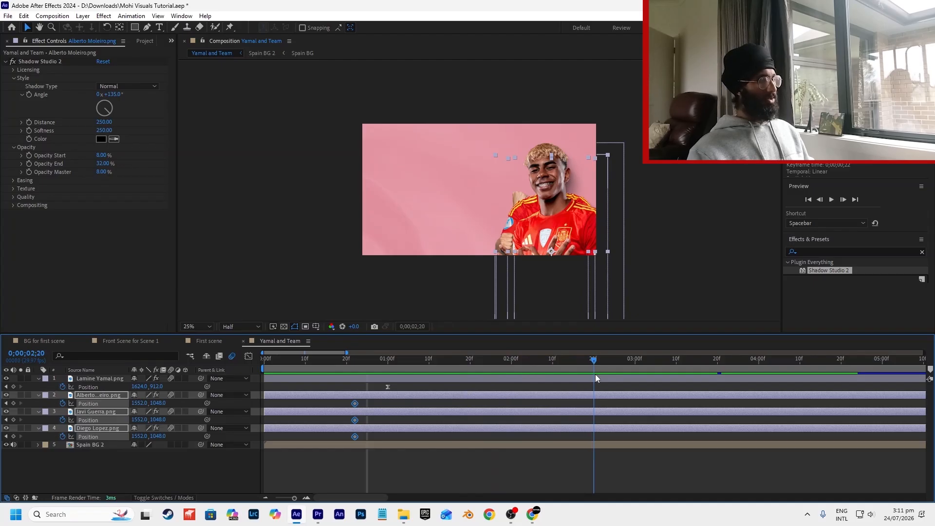
{"action": "left_click_drag", "start_coordinate": [595, 375], "coordinate": [602, 375]}
{"action": "left_click", "coordinate": [270, 404]}
{"action": "left_click_drag", "start_coordinate": [142, 403], "coordinate": [1, 413]}
{"action": "left_click_drag", "start_coordinate": [138, 420], "coordinate": [34, 431]}
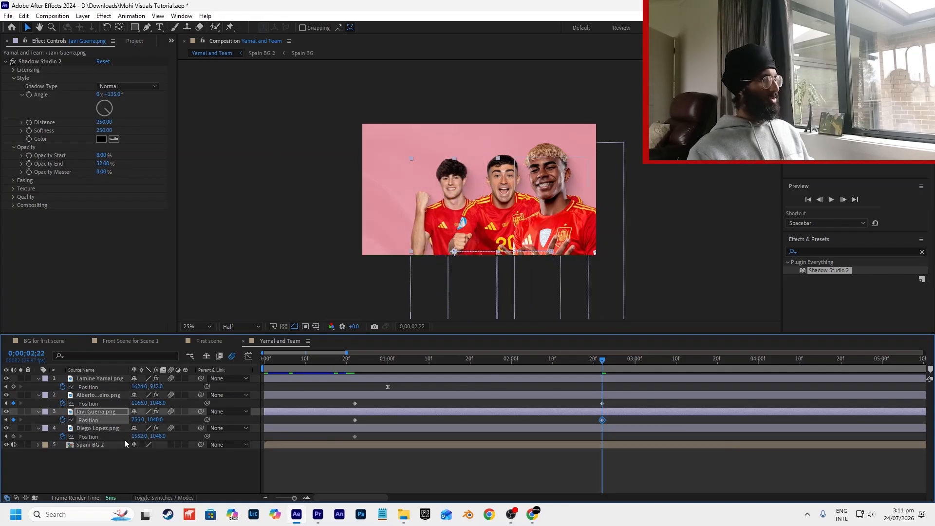
{"action": "left_click_drag", "start_coordinate": [139, 437], "coordinate": [80, 434]}
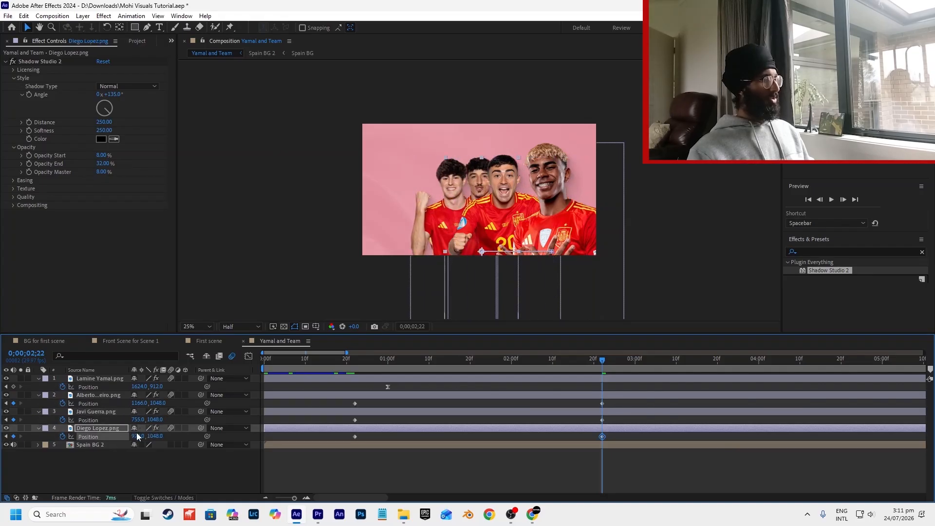
{"action": "left_click_drag", "start_coordinate": [137, 436], "coordinate": [56, 441]}
{"action": "left_click_drag", "start_coordinate": [136, 436], "coordinate": [167, 436]}
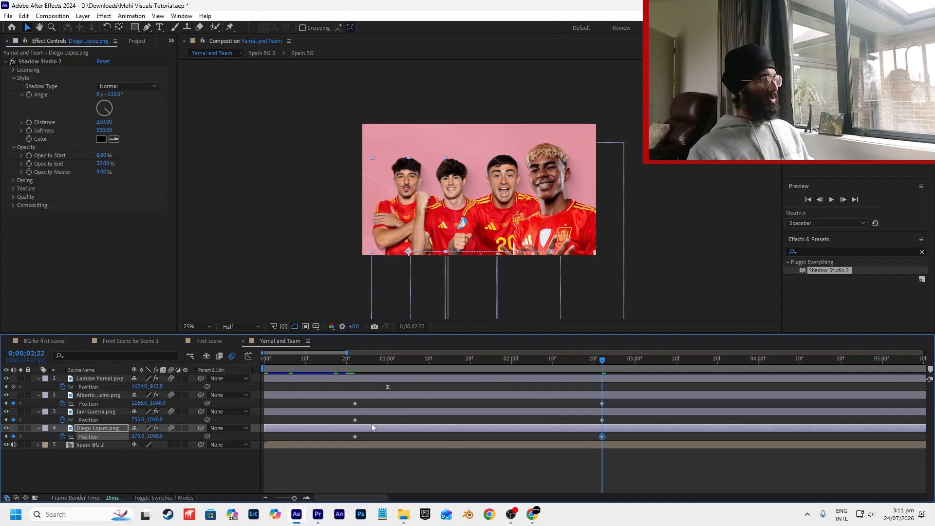
Lower Diego Lopez on both of his Position keyframes to a vertical position of 1131.
{"action": "left_click", "coordinate": [614, 436]}
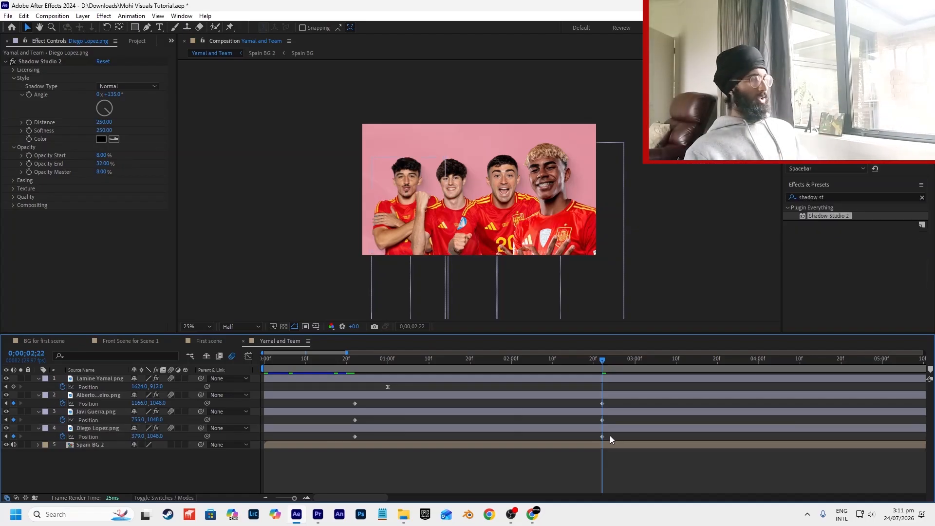
{"action": "left_click_drag", "start_coordinate": [615, 436], "coordinate": [348, 438]}
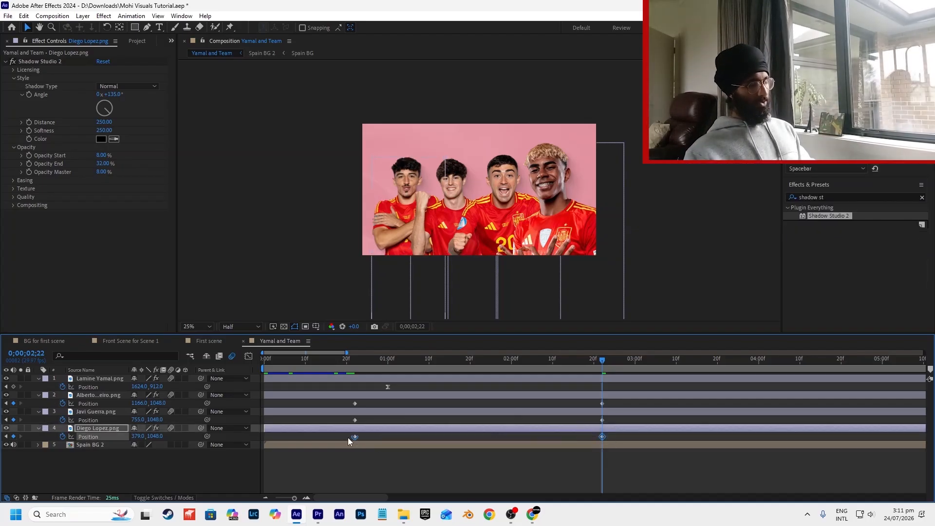
{"action": "left_click_drag", "start_coordinate": [150, 437], "coordinate": [598, 420]}
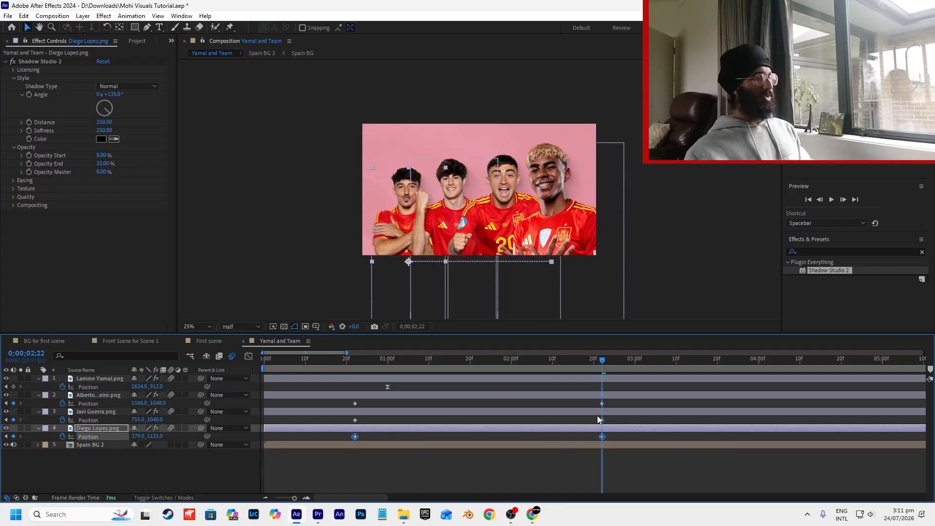
{"action": "left_click", "coordinate": [620, 419]}
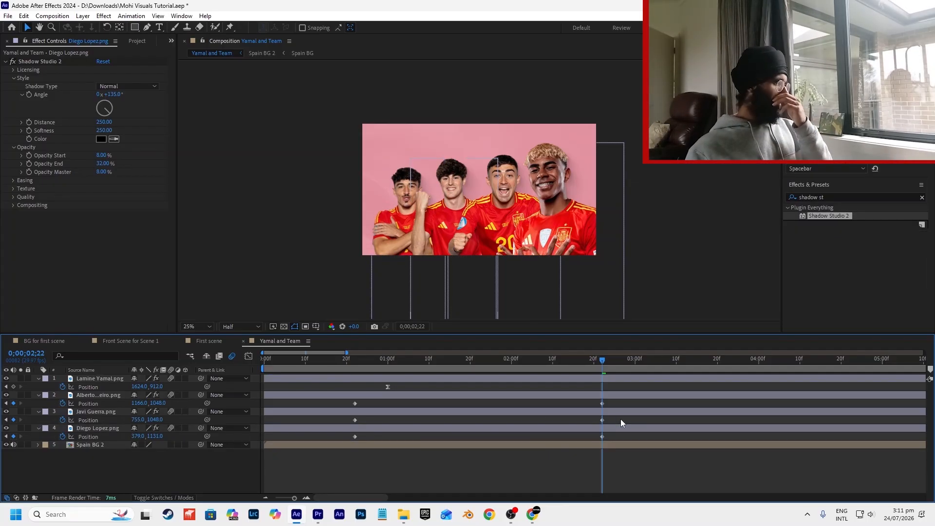
{"action": "left_click", "coordinate": [605, 414]}
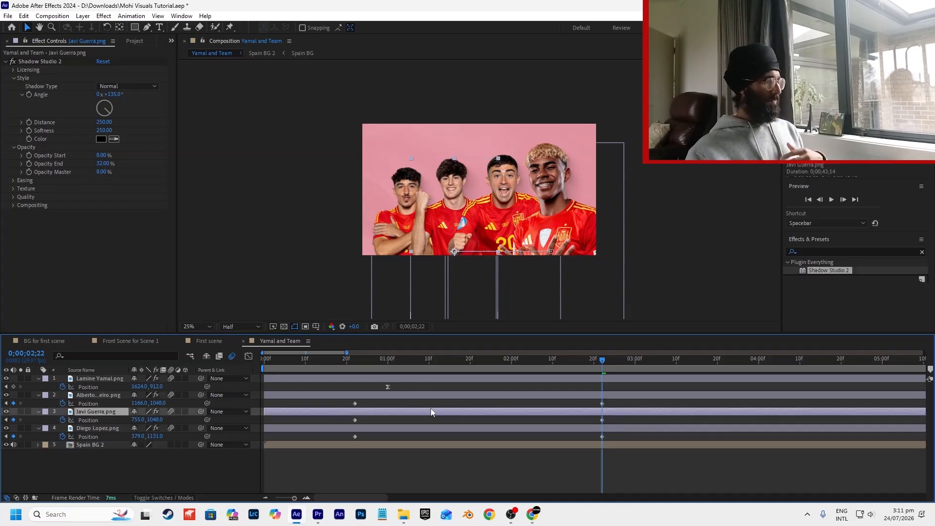
{"action": "left_click_drag", "start_coordinate": [155, 420], "coordinate": [261, 417]}
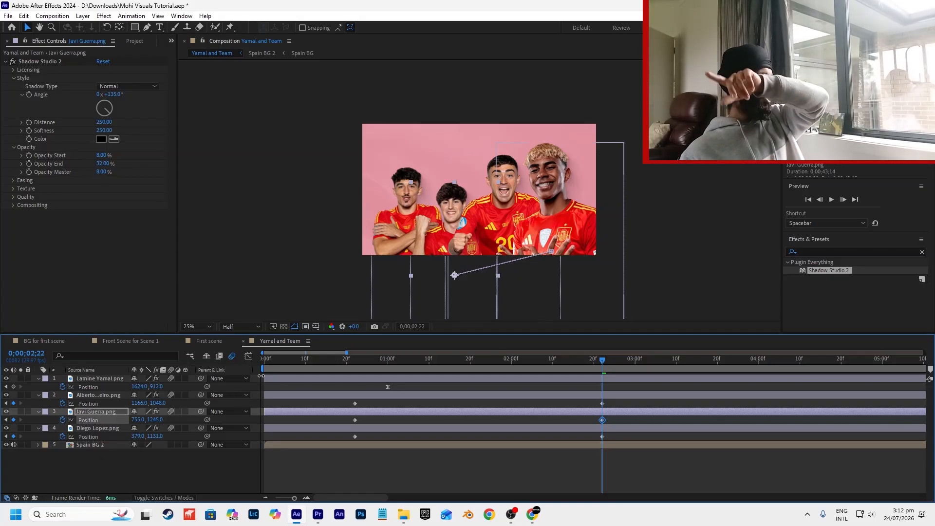
{"action": "left_click_drag", "start_coordinate": [407, 359], "coordinate": [601, 367]}
Set the vertical position on both keyframes to 1095 for Javi Guerra and 1074 for Alberto Moleiro, and save the project.
{"action": "left_click_drag", "start_coordinate": [611, 416], "coordinate": [300, 422]}
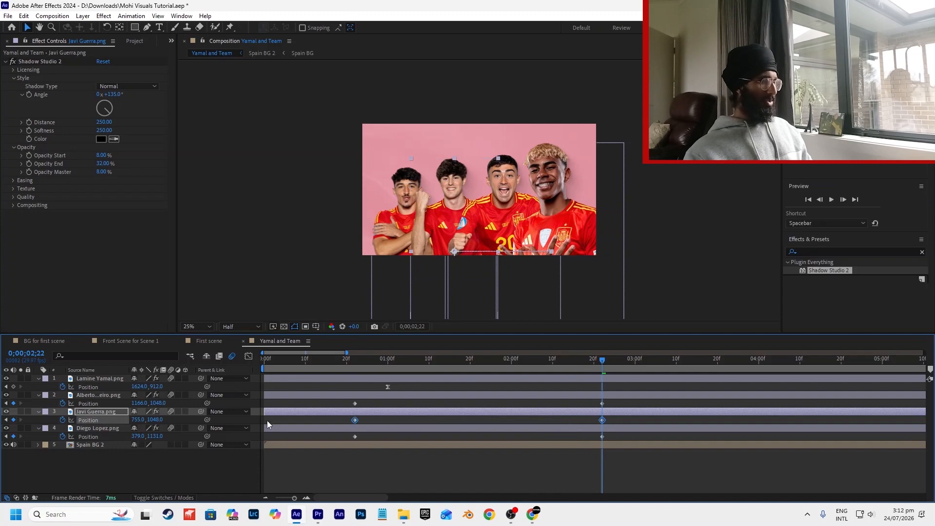
{"action": "left_click_drag", "start_coordinate": [155, 420], "coordinate": [348, 412]}
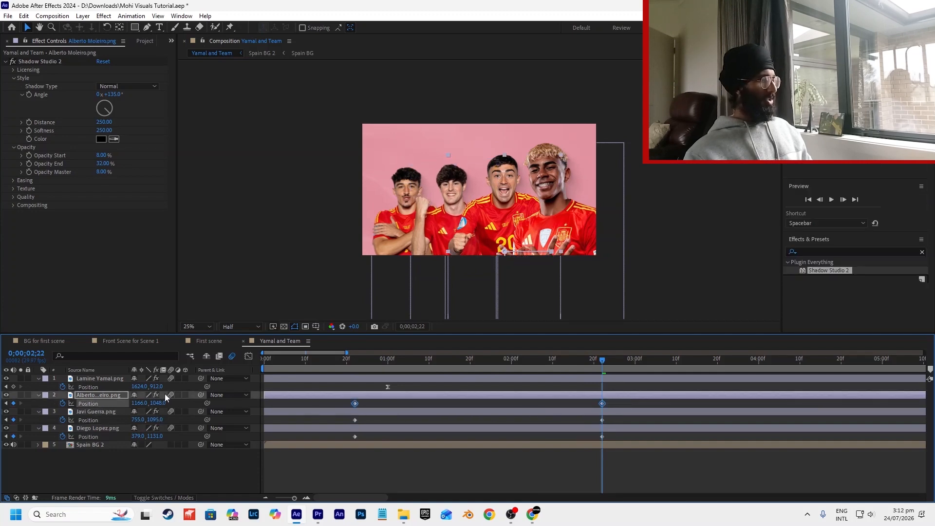
{"action": "left_click_drag", "start_coordinate": [157, 403], "coordinate": [583, 401]}
{"action": "left_click", "coordinate": [647, 388]}
{"action": "key", "text": "ctrl+s"}
Apply Easy Ease to the three teammates' Position keyframes and lengthen both speed handles to form a sharp mid-move peak.
{"action": "left_click_drag", "start_coordinate": [565, 359], "coordinate": [355, 398]}
{"action": "left_click_drag", "start_coordinate": [614, 400], "coordinate": [328, 436]}
{"action": "key", "text": "F9"}
{"action": "left_click", "coordinate": [250, 356]}
{"action": "left_click_drag", "start_coordinate": [571, 475], "coordinate": [348, 481]}
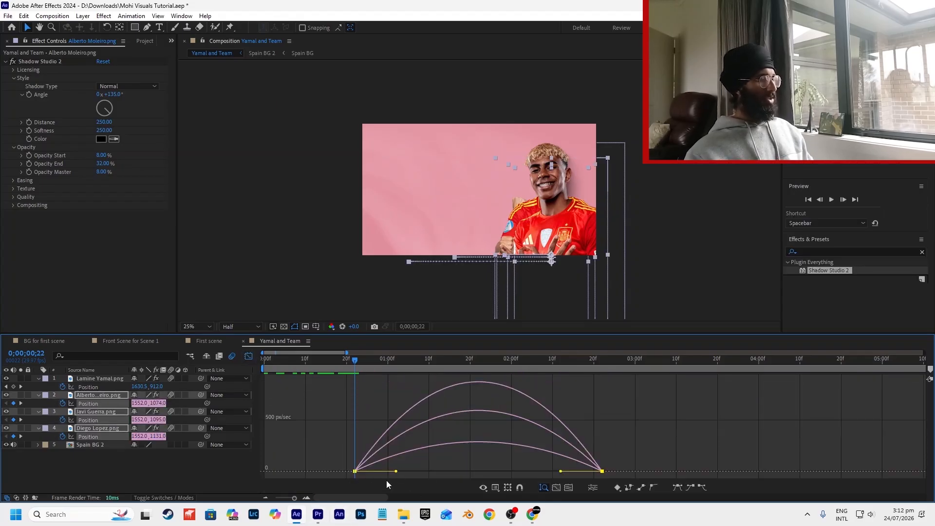
{"action": "left_click_drag", "start_coordinate": [398, 475], "coordinate": [440, 477]}
{"action": "left_click", "coordinate": [616, 465]}
{"action": "left_click_drag", "start_coordinate": [586, 473], "coordinate": [515, 474]}
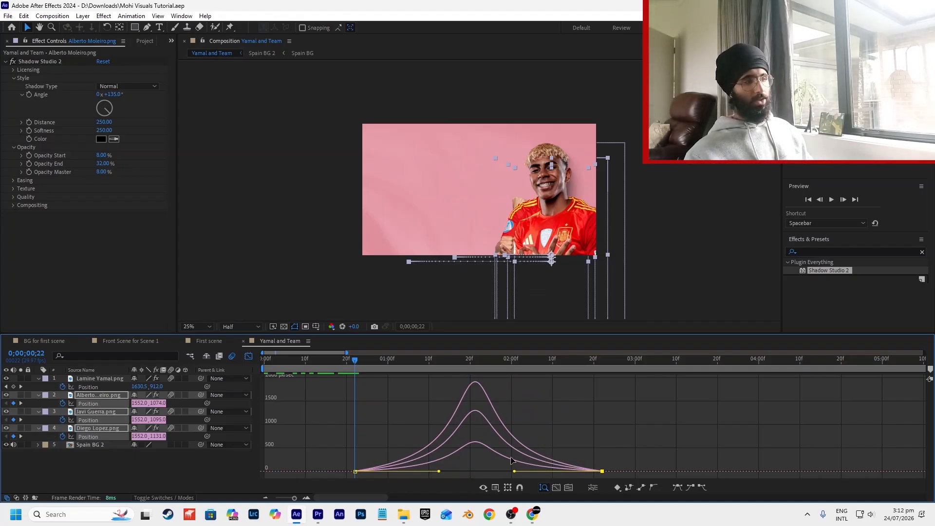
Leave the graph editor and preview the teammates' slide-out animation from the first frame.
{"action": "left_click", "coordinate": [252, 357]}
{"action": "left_click", "coordinate": [405, 398]}
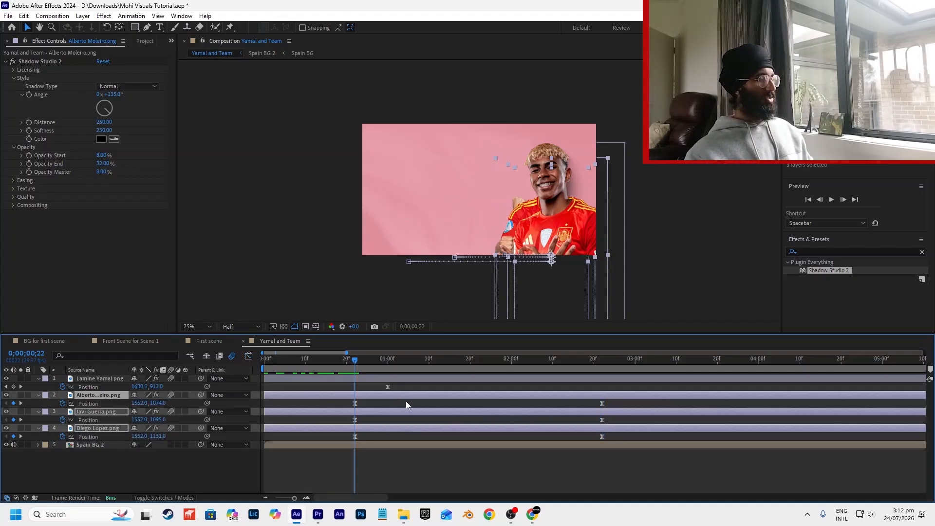
{"action": "key", "text": "Home"}
{"action": "key", "text": "space"}
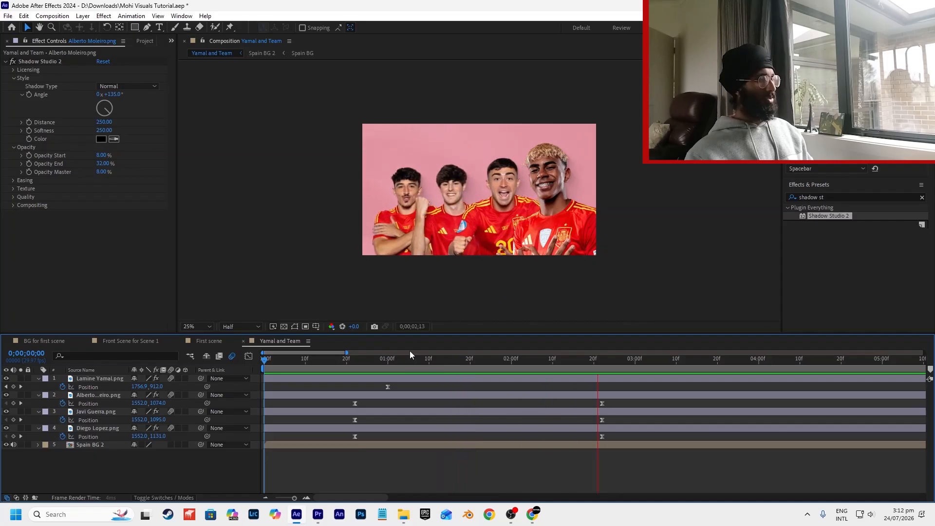
{"action": "key", "text": "space"}
{"action": "key", "text": "space"}
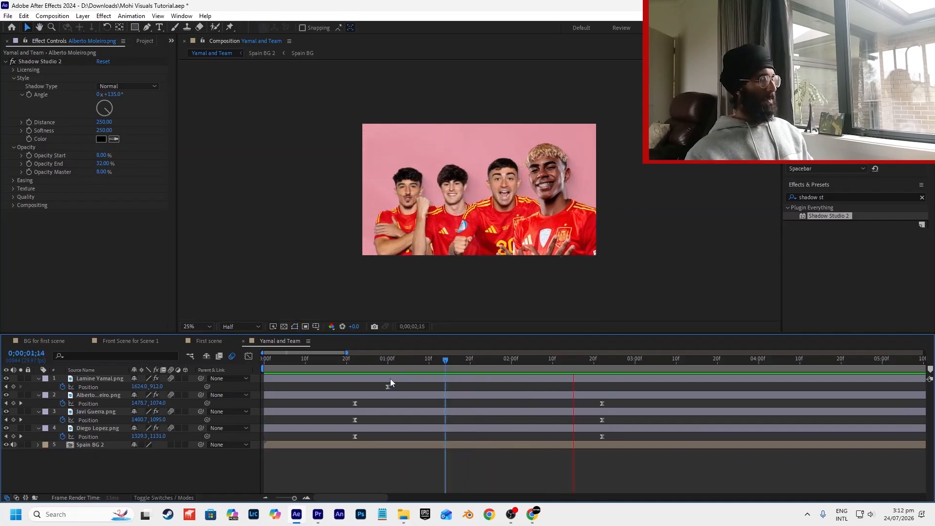
Enable Opacity keyframes at 0;00;00;22 on Alberto Moleiro, Javi Guerra and Diego Lopez.
{"action": "left_click", "coordinate": [350, 371]}
{"action": "left_click_drag", "start_coordinate": [349, 370], "coordinate": [355, 372]}
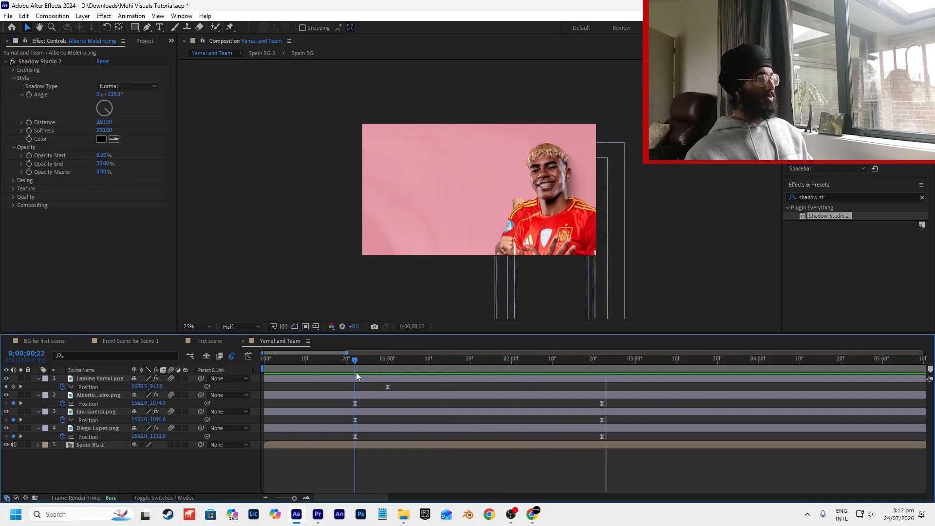
{"action": "left_click", "coordinate": [366, 394]}
{"action": "key", "text": "t"}
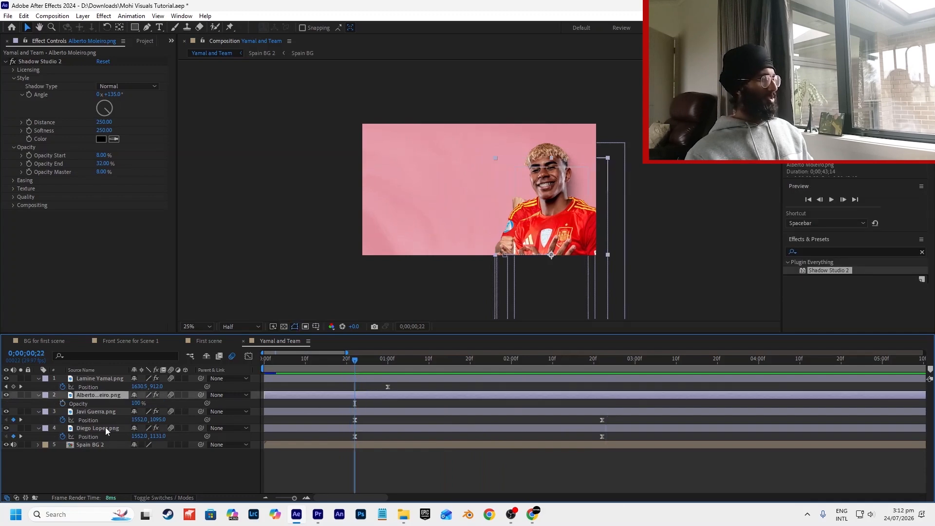
{"action": "left_click", "coordinate": [104, 428], "text": "shift"}
{"action": "key", "text": "t"}
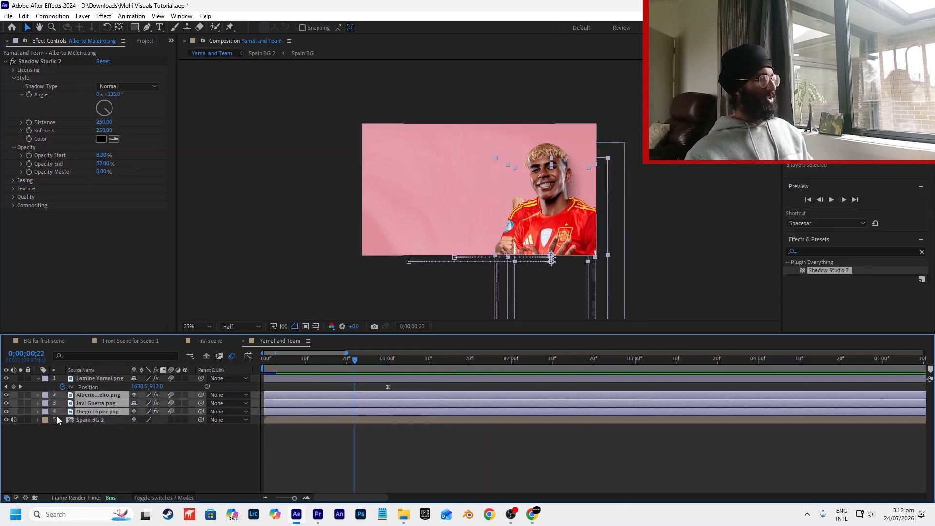
{"action": "key", "text": "t"}
{"action": "left_click", "coordinate": [63, 405]}
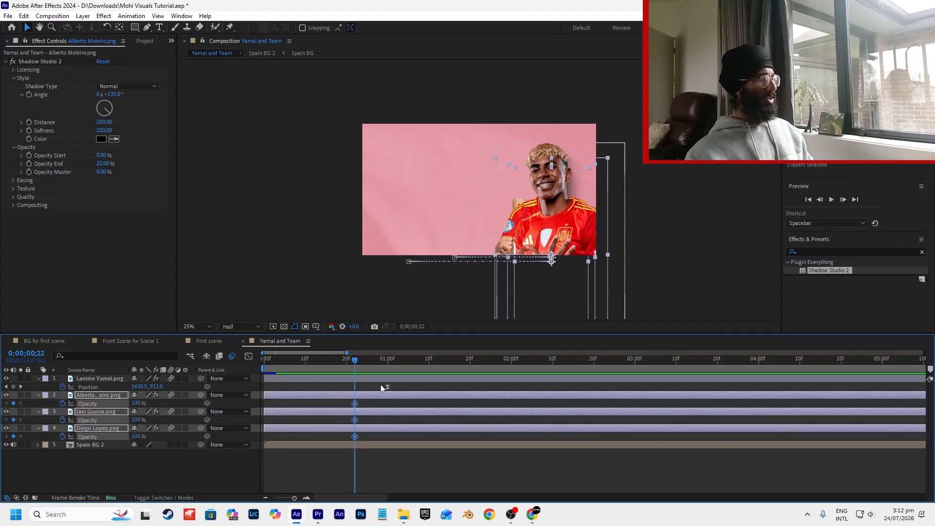
Set the three teammates' Opacity to 0% on their 0;00;00;22 keyframes and preview the result.
{"action": "left_click", "coordinate": [365, 363]}
{"action": "mouse_move", "coordinate": [366, 363]}
{"action": "left_mouse_down"}
{"action": "mouse_move", "coordinate": [453, 369]}
{"action": "mouse_move", "coordinate": [356, 379]}
{"action": "left_mouse_up"}
{"action": "left_click", "coordinate": [138, 404]}
{"action": "type", "text": "0"}
{"action": "key", "text": "Return"}
{"action": "key", "text": "space"}
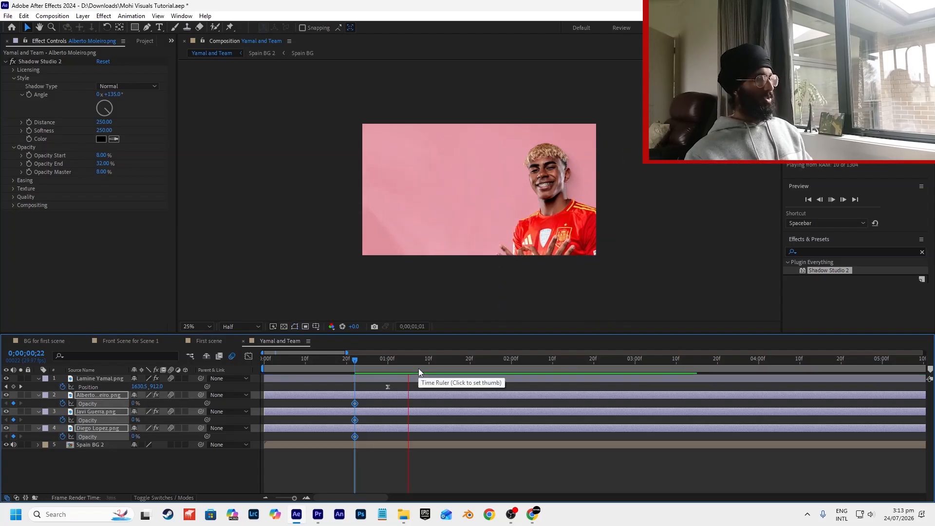
Raise the three teammates' Opacity to 100% at 0;00;01;21 to complete their fade-in.
{"action": "mouse_move", "coordinate": [446, 364]}
{"action": "left_mouse_down"}
{"action": "mouse_move", "coordinate": [460, 363]}
{"action": "mouse_move", "coordinate": [432, 364]}
{"action": "left_mouse_up"}
{"action": "left_click_drag", "start_coordinate": [137, 404], "coordinate": [243, 411]}
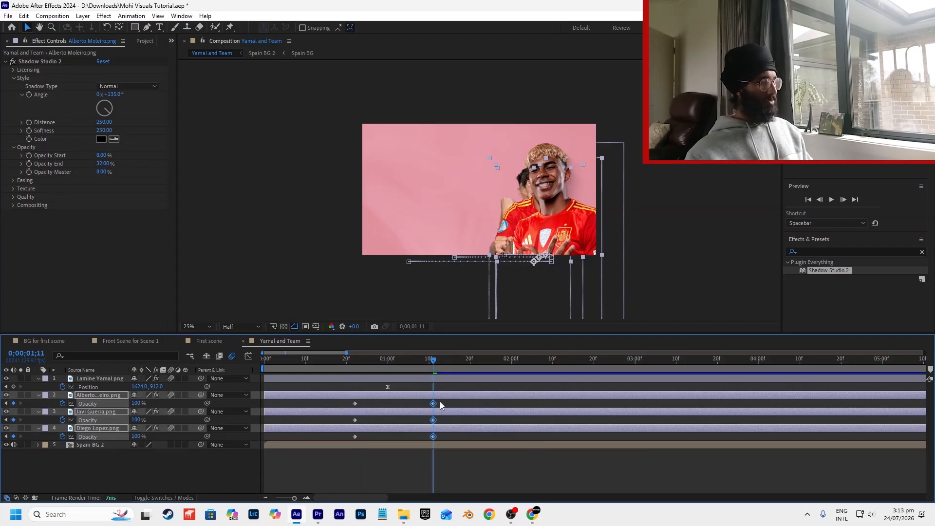
{"action": "left_click_drag", "start_coordinate": [433, 362], "coordinate": [475, 361]}
{"action": "key", "text": "ctrl+z"}
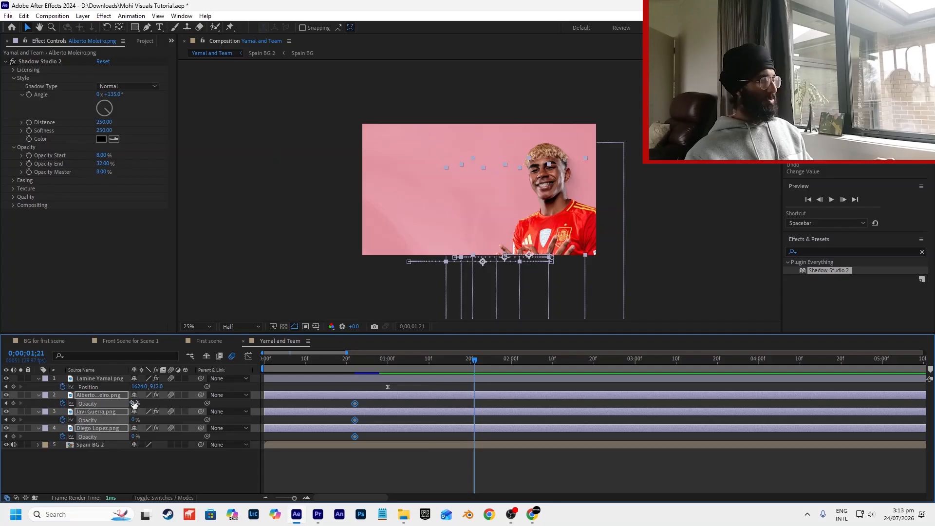
{"action": "left_click_drag", "start_coordinate": [135, 404], "coordinate": [473, 419]}
Stagger the fade-ins by shifting both Opacity keyframes to start at about 0;00;01;06 for Javi Guerra and 0;00;01;12 for Diego Lopez.
{"action": "left_click", "coordinate": [506, 403]}
{"action": "left_click", "coordinate": [504, 398]}
{"action": "left_click_drag", "start_coordinate": [492, 407], "coordinate": [405, 418]}
{"action": "left_click_drag", "start_coordinate": [384, 360], "coordinate": [453, 364]}
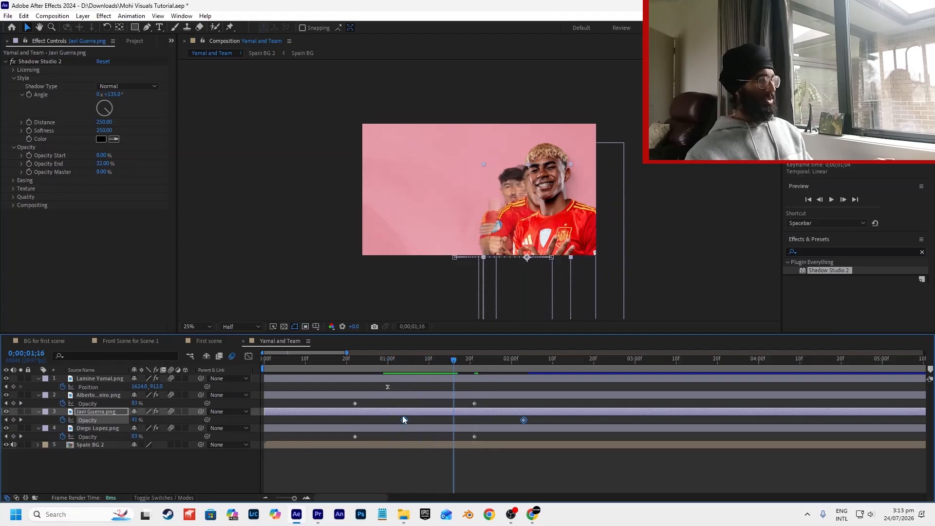
{"action": "left_click_drag", "start_coordinate": [404, 420], "coordinate": [413, 420]}
{"action": "left_click", "coordinate": [457, 428]}
{"action": "left_click_drag", "start_coordinate": [488, 433], "coordinate": [438, 442]}
Reveal the teammates' Position keyframes and shift them to start at about 0;00;01;03 for Javi Guerra, 0;00;01;07 for Diego Lopez and 0;00;00;14 for Alberto Moleiro.
{"action": "left_click", "coordinate": [430, 396], "text": "shift"}
{"action": "key", "text": "shift+p"}
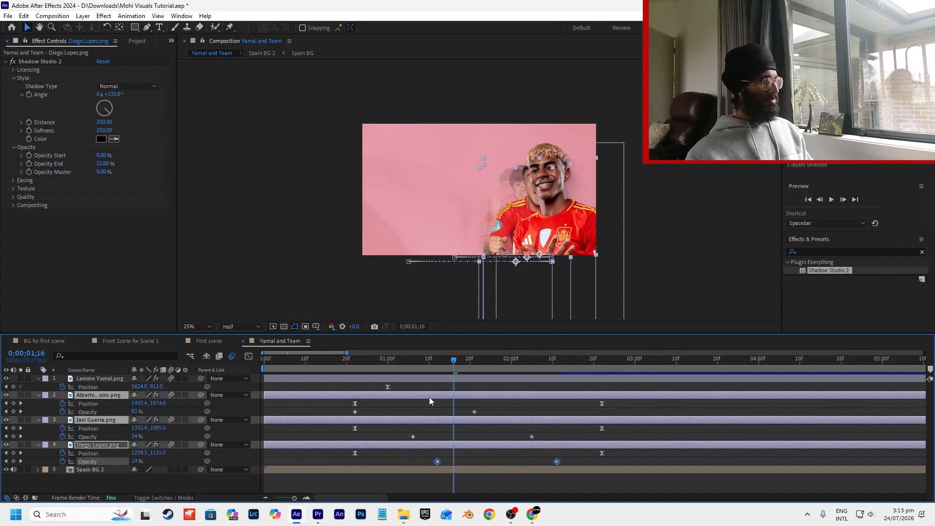
{"action": "left_click", "coordinate": [431, 409]}
{"action": "left_click", "coordinate": [363, 369]}
{"action": "mouse_move", "coordinate": [364, 369]}
{"action": "left_mouse_down"}
{"action": "mouse_move", "coordinate": [375, 371]}
{"action": "mouse_move", "coordinate": [352, 375]}
{"action": "left_mouse_up"}
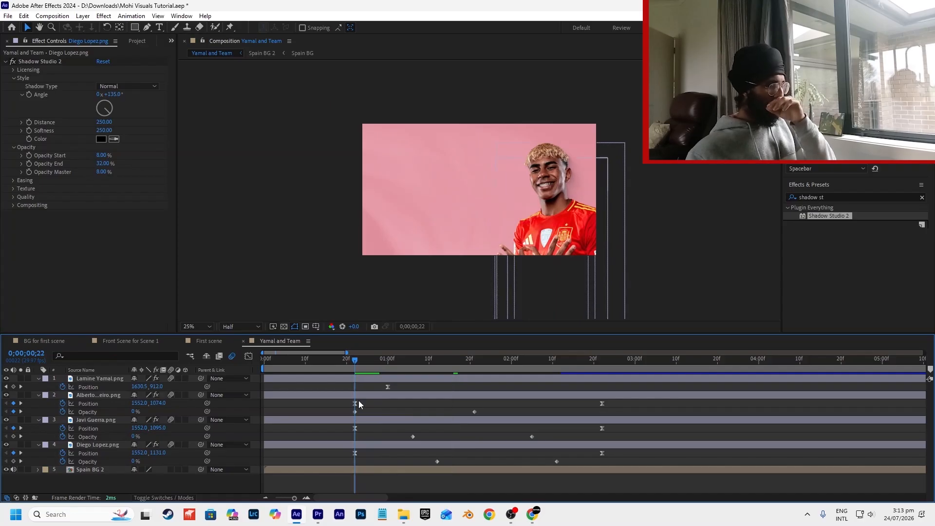
{"action": "left_click_drag", "start_coordinate": [341, 422], "coordinate": [648, 428]}
{"action": "left_click_drag", "start_coordinate": [344, 448], "coordinate": [345, 449]}
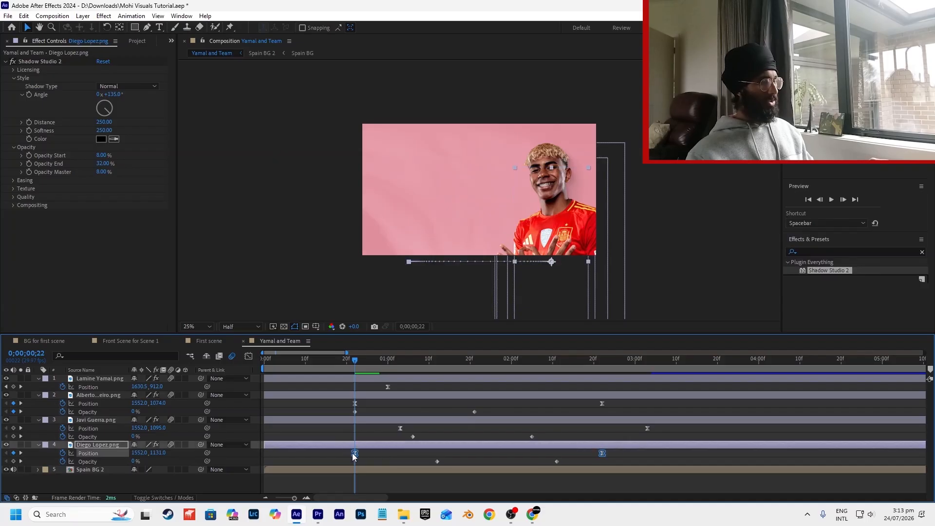
{"action": "left_click_drag", "start_coordinate": [650, 454], "coordinate": [671, 454]}
{"action": "left_click_drag", "start_coordinate": [612, 401], "coordinate": [317, 407]}
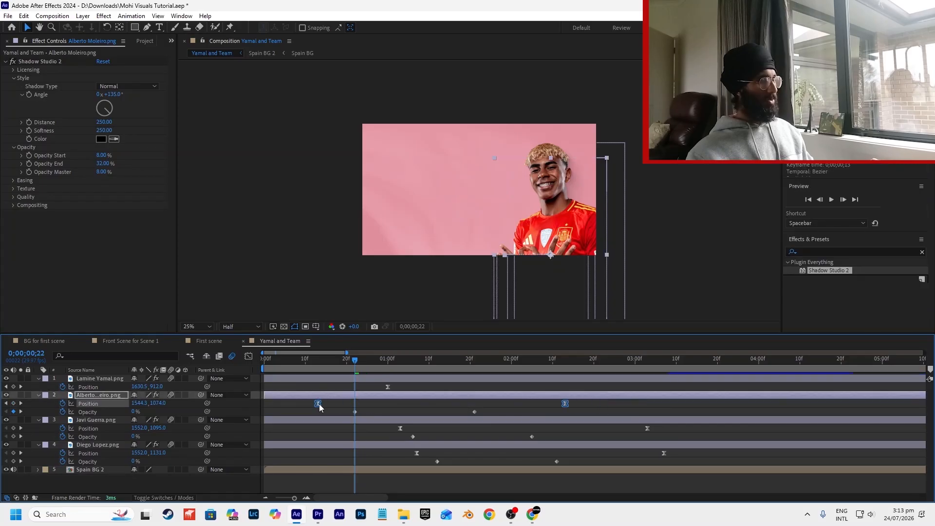
{"action": "left_click", "coordinate": [470, 409]}
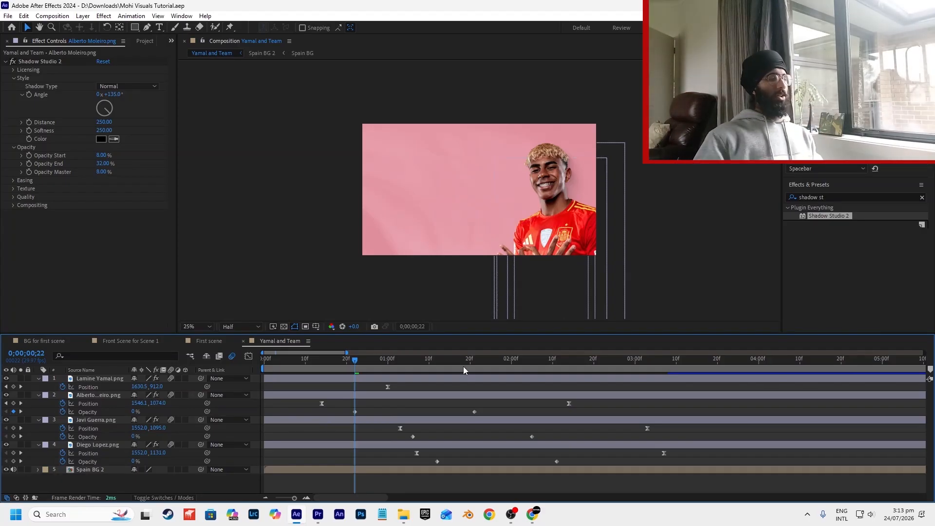
Preview the staggered teammate entrances from 0;00;00;22 and again from the first frame.
{"action": "left_click", "coordinate": [323, 366]}
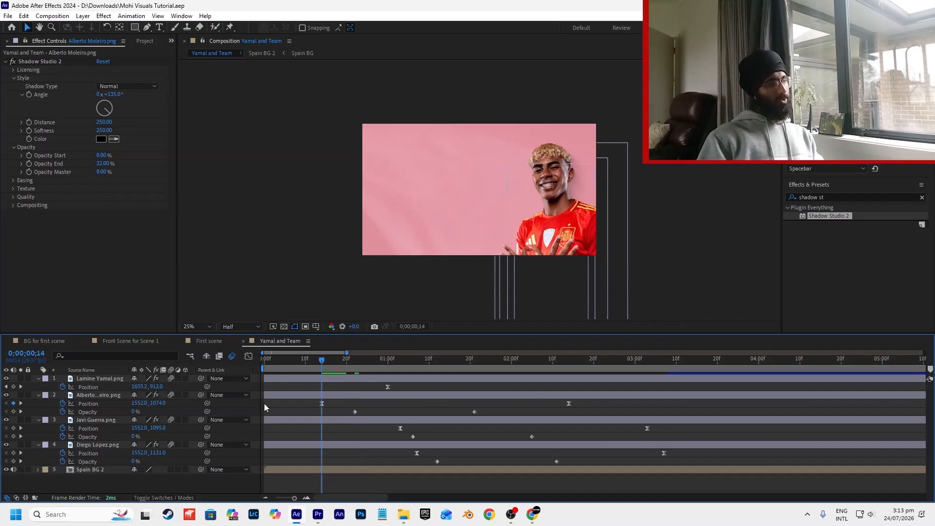
{"action": "left_click", "coordinate": [352, 363]}
{"action": "left_click_drag", "start_coordinate": [353, 364], "coordinate": [355, 365]}
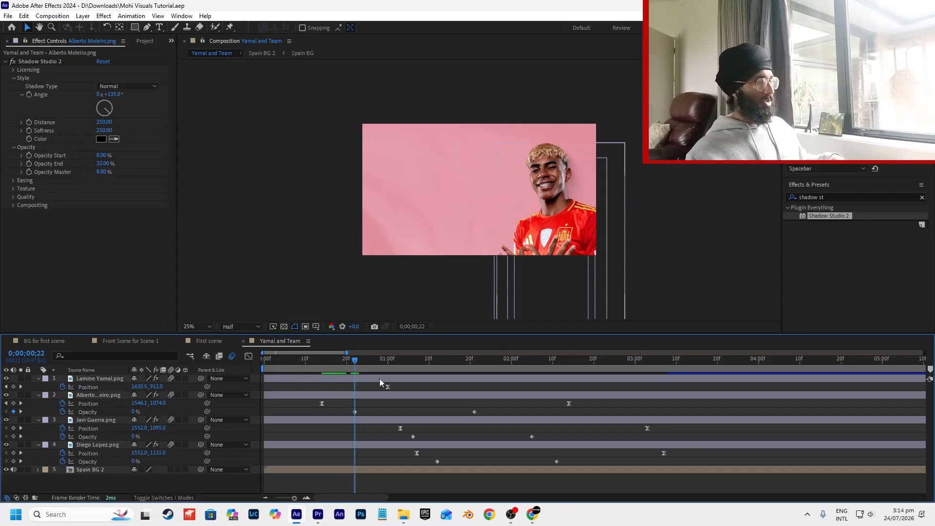
{"action": "key", "text": "space"}
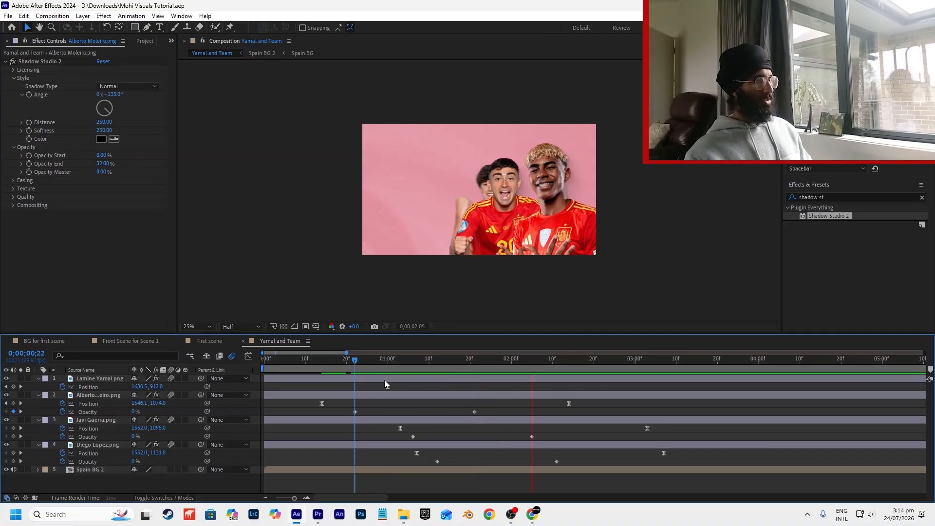
{"action": "key", "text": "Home"}
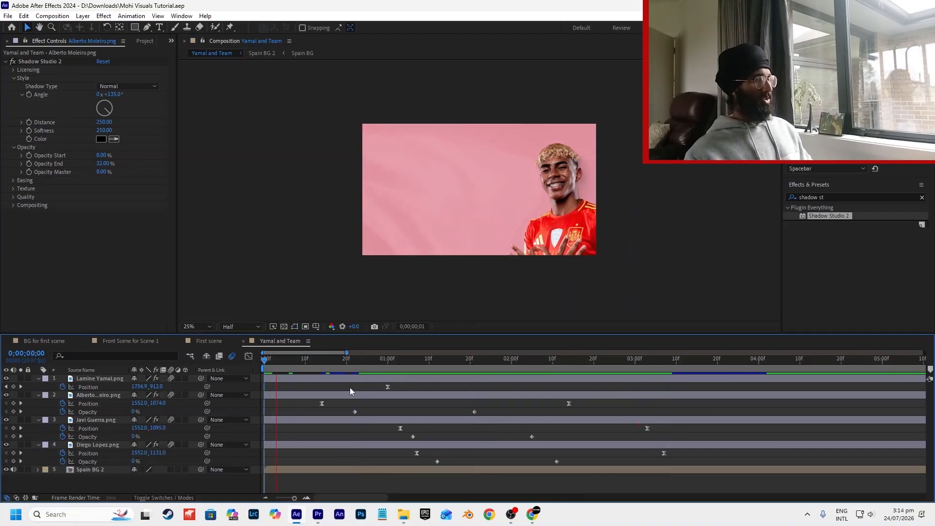
{"action": "key", "text": "space"}
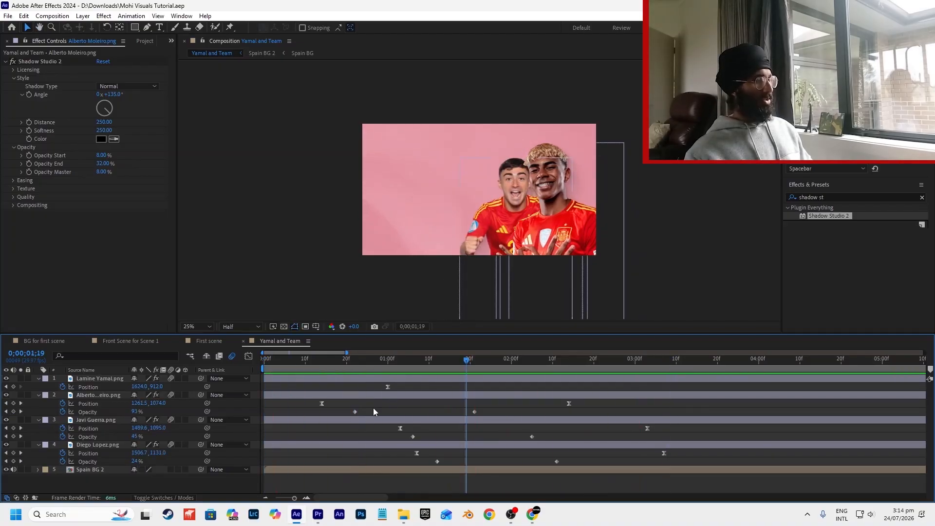
Shift both of Alberto Moleiro's Position keyframes earlier so they start at 0;00;00;00, and preview the timing.
{"action": "left_click", "coordinate": [370, 398]}
{"action": "left_click_drag", "start_coordinate": [319, 363], "coordinate": [366, 375]}
{"action": "left_click_drag", "start_coordinate": [592, 403], "coordinate": [253, 410]}
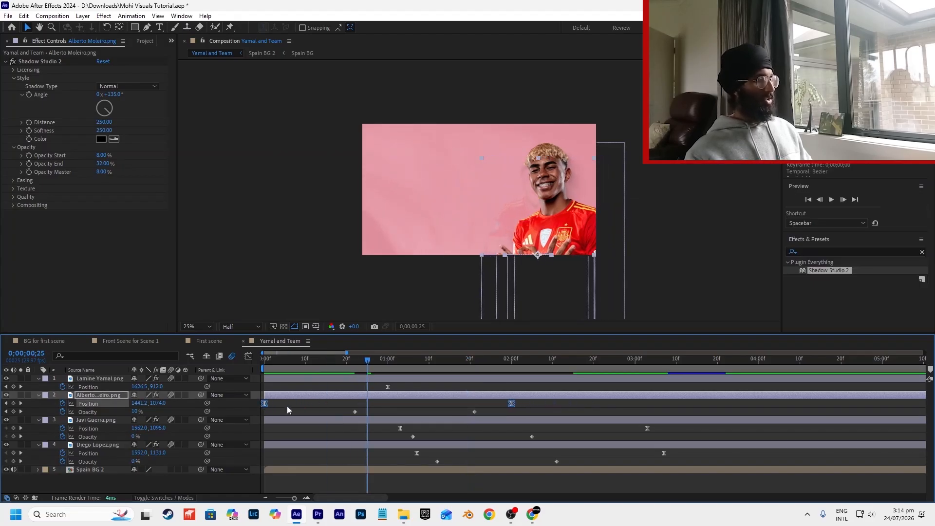
{"action": "key", "text": "space"}
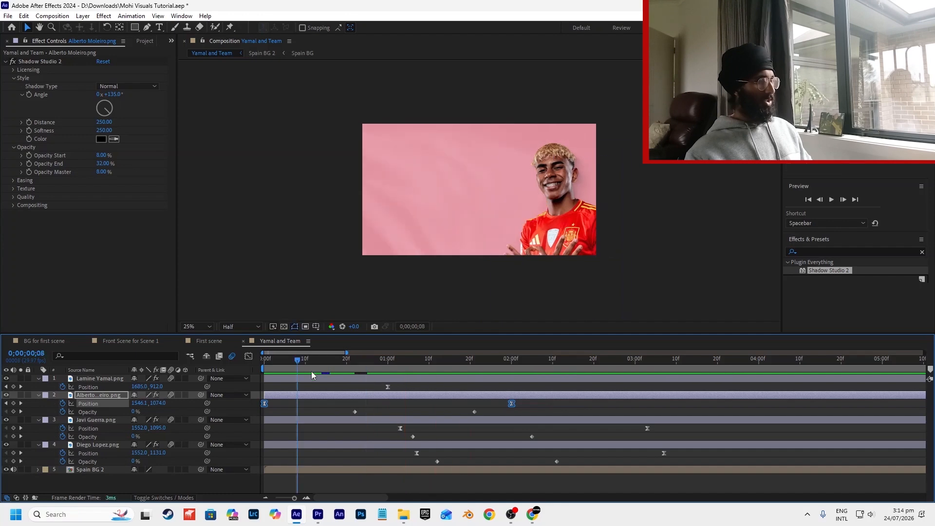
{"action": "left_click", "coordinate": [431, 404]}
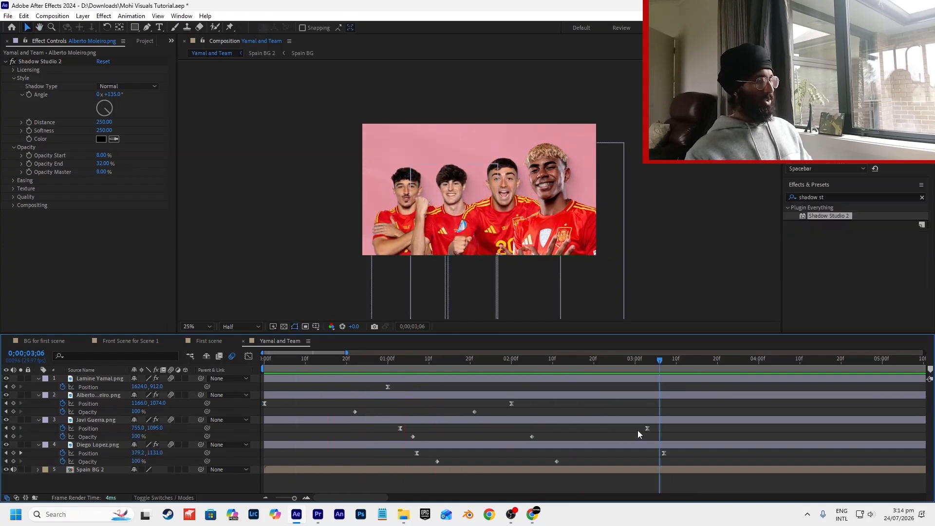
Shift Javi Guerra's two Position keyframes earlier to start at 0;00;00;23 and preview the timing.
{"action": "left_click_drag", "start_coordinate": [669, 430], "coordinate": [362, 435]}
{"action": "left_click", "coordinate": [310, 364]}
{"action": "key", "text": "space"}
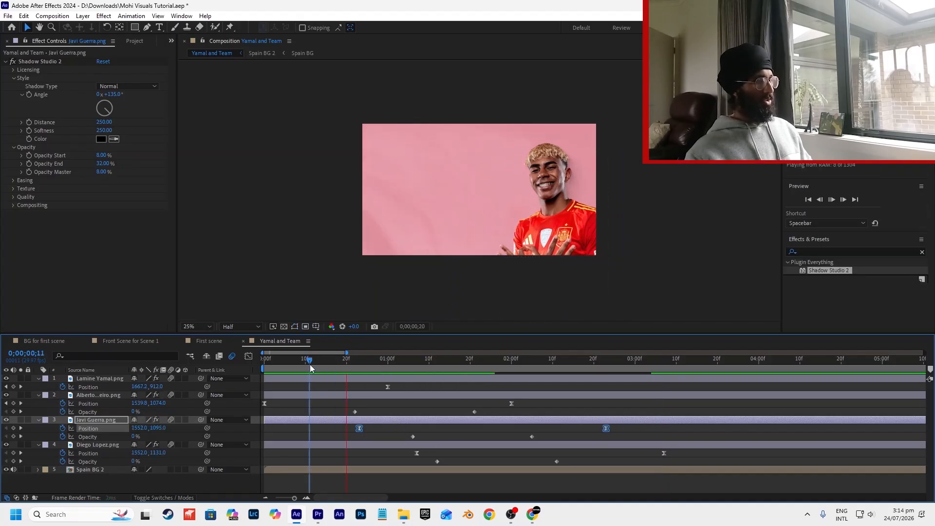
{"action": "left_click_drag", "start_coordinate": [674, 449], "coordinate": [371, 459]}
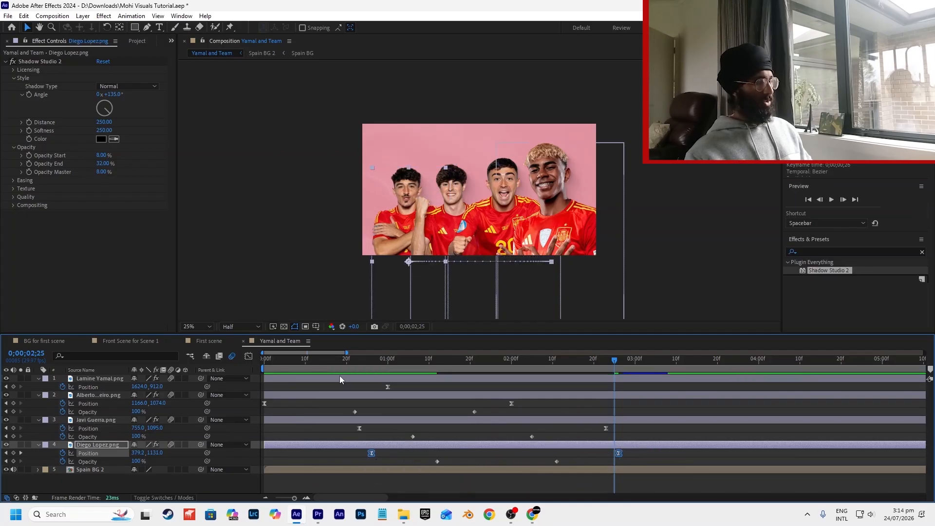
{"action": "left_click", "coordinate": [292, 370]}
{"action": "key", "text": "space"}
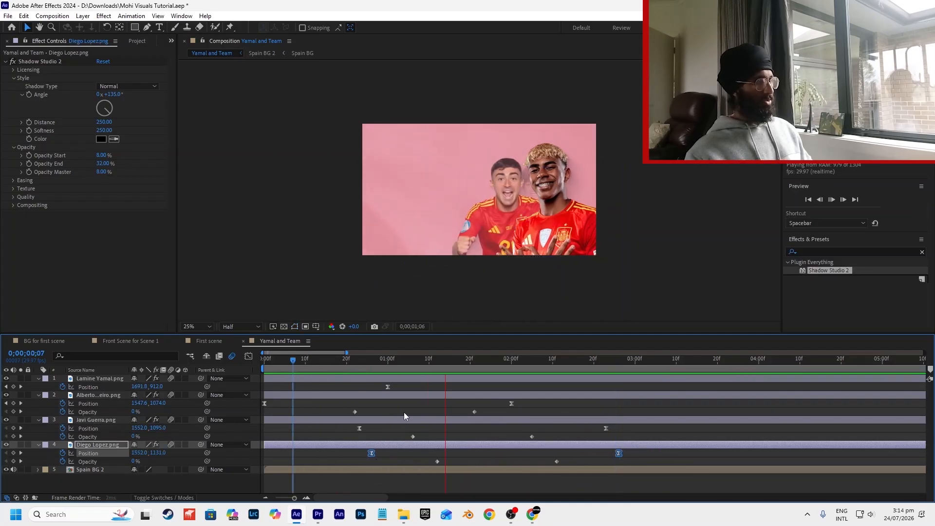
{"action": "key", "text": "ctrl+s"}
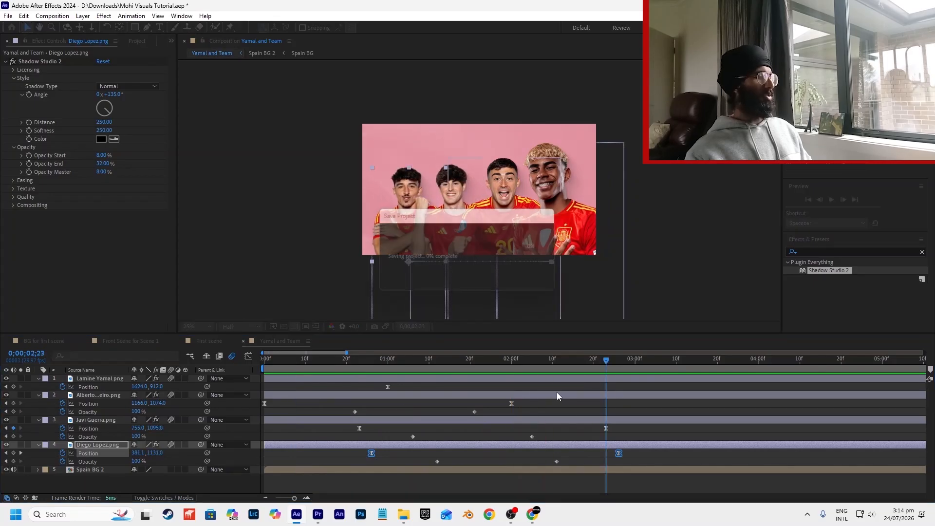
{"action": "left_click", "coordinate": [560, 391]}
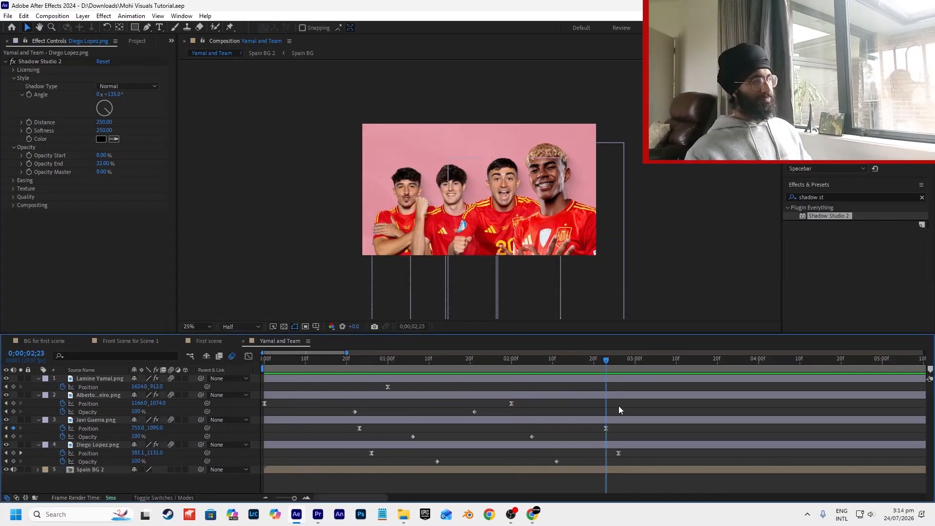
Examine the finished line-up of the four players up close at 0;00;02;26.
{"action": "left_click", "coordinate": [620, 364]}
{"action": "left_click_drag", "start_coordinate": [624, 366], "coordinate": [619, 367]}
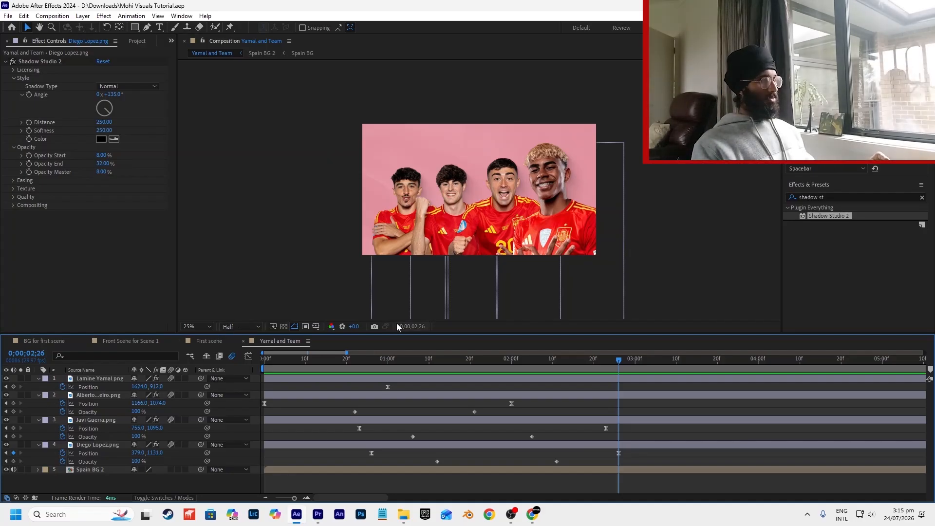
{"action": "scroll", "coordinate": [542, 123], "scroll_direction": "up", "scroll_amount": 2}
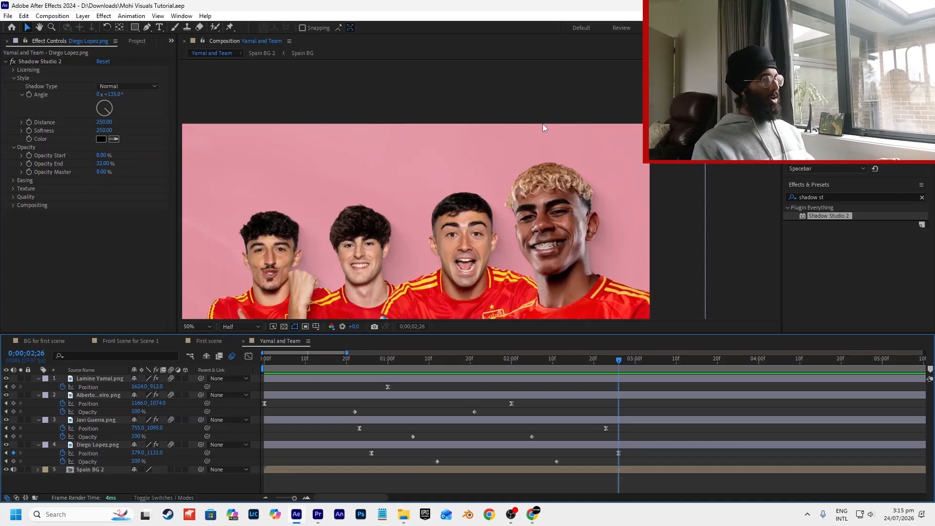
Copy the LIONEL MESSI and Forward text layers from the Messi and team composition and paste them into Yamal and Team.
{"action": "left_click", "coordinate": [48, 344]}
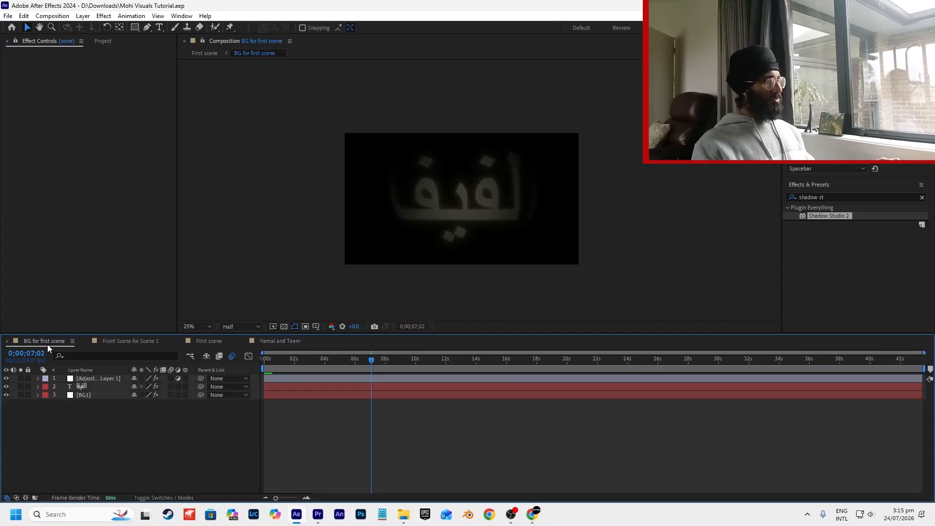
{"action": "left_click", "coordinate": [116, 340]}
{"action": "left_click", "coordinate": [278, 341]}
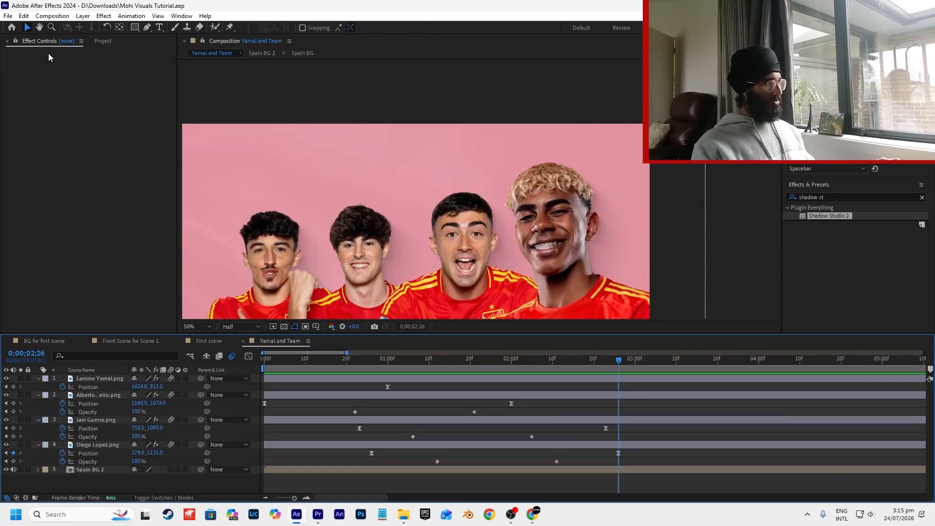
{"action": "left_click", "coordinate": [103, 41]}
{"action": "left_click", "coordinate": [33, 247]}
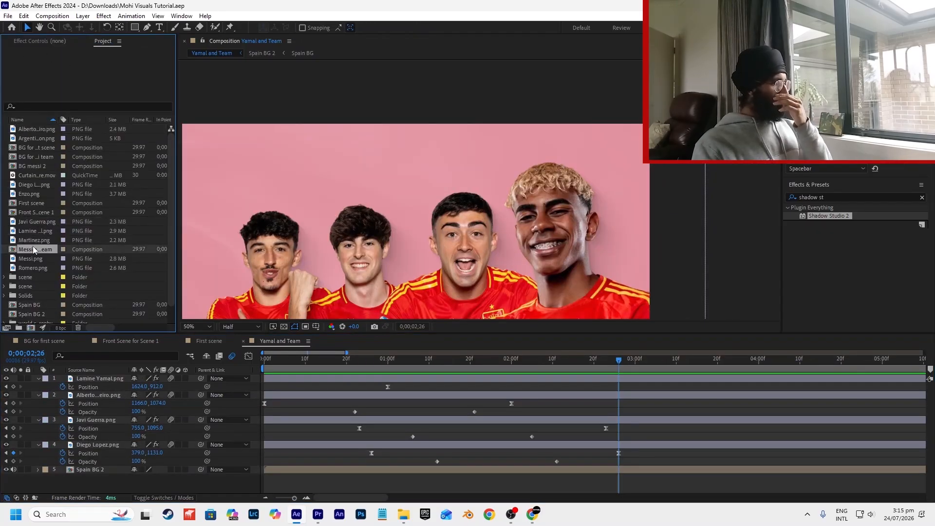
{"action": "double_click", "coordinate": [33, 250]}
{"action": "left_click", "coordinate": [80, 401]}
{"action": "left_click", "coordinate": [118, 393], "text": "shift"}
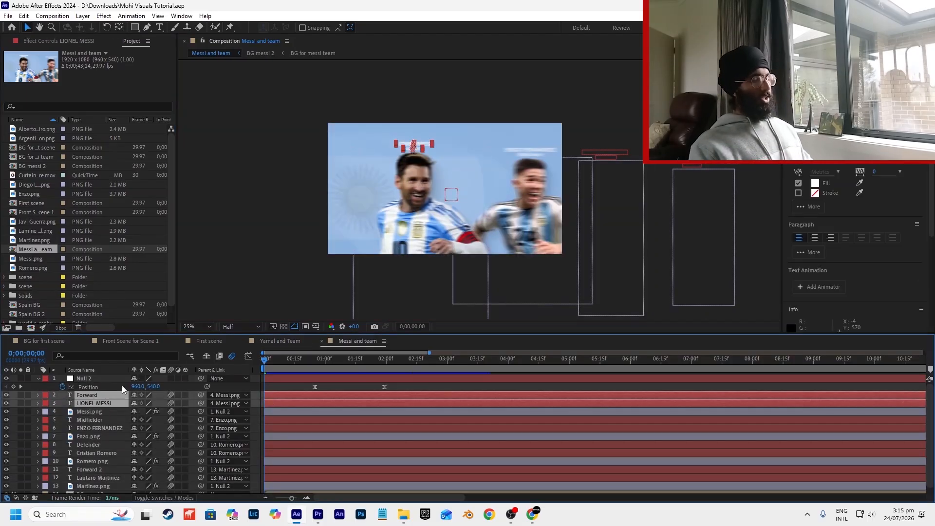
{"action": "left_click", "coordinate": [322, 341]}
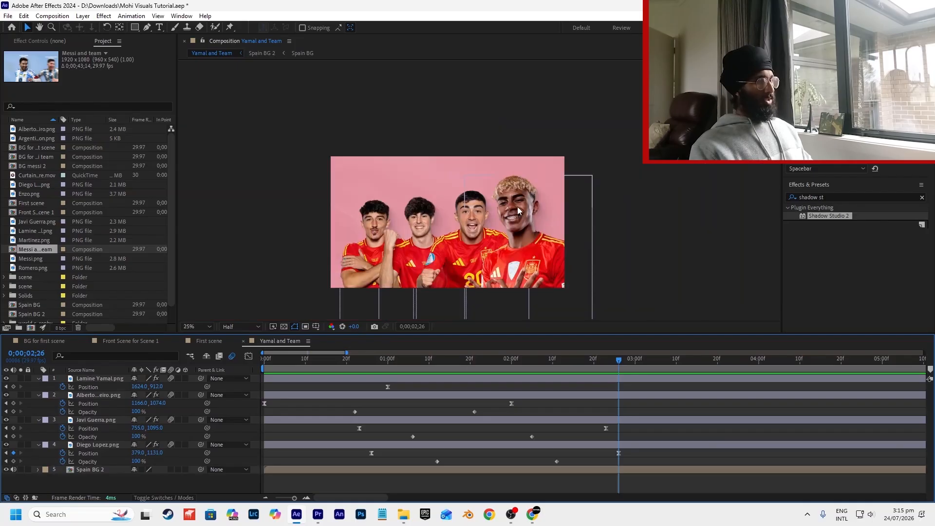
{"action": "key", "text": "ctrl+v"}
Place the pasted LIONEL MESSI and Forward titles together just above Lamine Yamal's head.
{"action": "scroll", "coordinate": [501, 180], "scroll_direction": "up", "scroll_amount": 1}
{"action": "left_click_drag", "start_coordinate": [382, 175], "coordinate": [531, 157]}
{"action": "scroll", "coordinate": [530, 158], "scroll_direction": "up", "scroll_amount": 1}
{"action": "scroll", "coordinate": [479, 189], "scroll_direction": "down", "scroll_amount": 1}
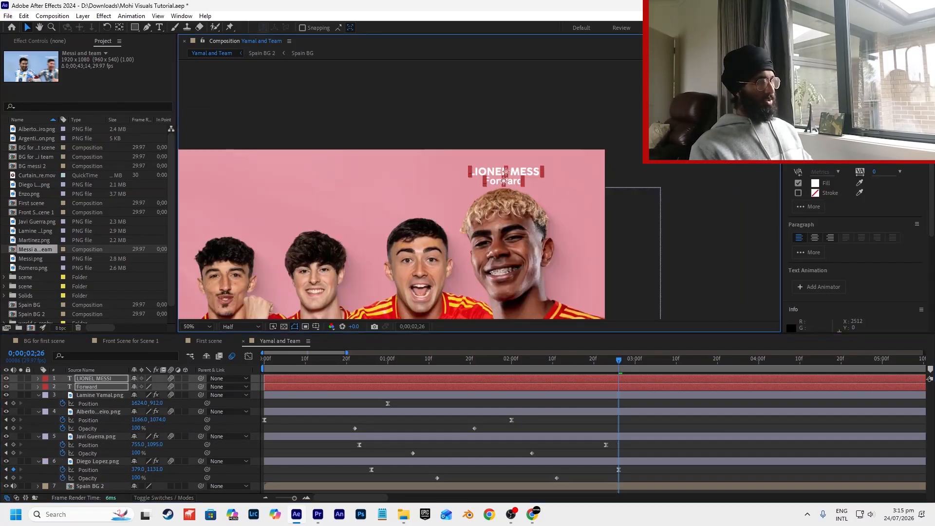
Change the name title to LAMINE YAMAL and nudge it to centre it above the player's head.
{"action": "left_click", "coordinate": [749, 149]}
{"action": "scroll", "coordinate": [533, 158], "scroll_direction": "up", "scroll_amount": 1}
{"action": "double_click", "coordinate": [487, 186]}
{"action": "type", "text": "L"}
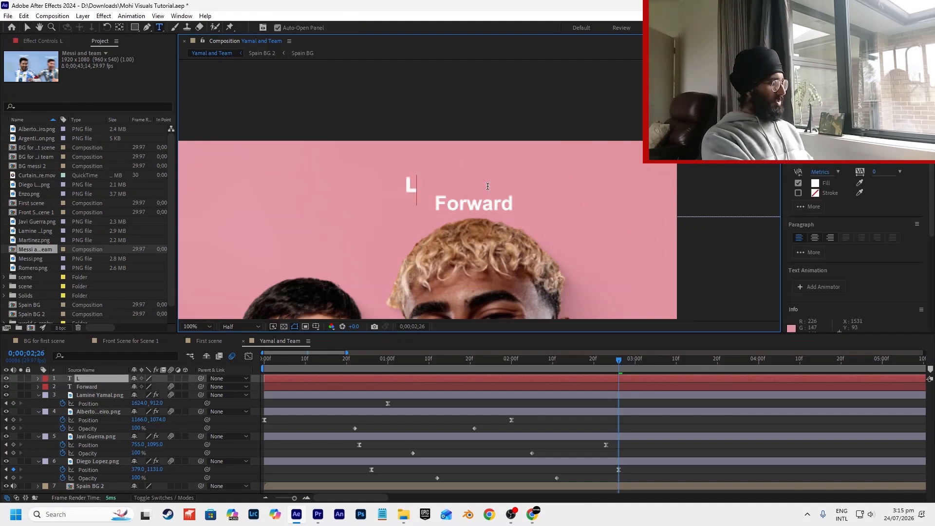
{"action": "type", "text": "AMINE YAMAL"}
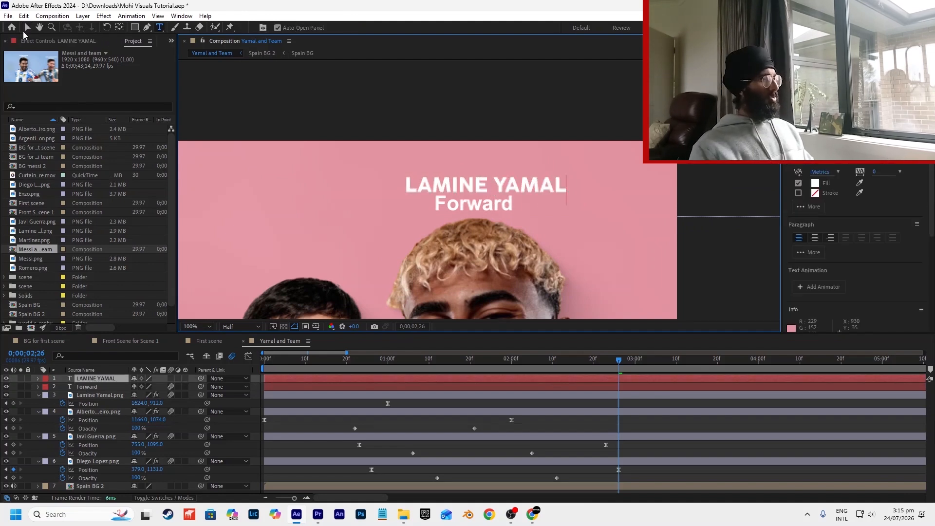
{"action": "left_click", "coordinate": [27, 28]}
{"action": "left_click_drag", "start_coordinate": [503, 183], "coordinate": [497, 181]}
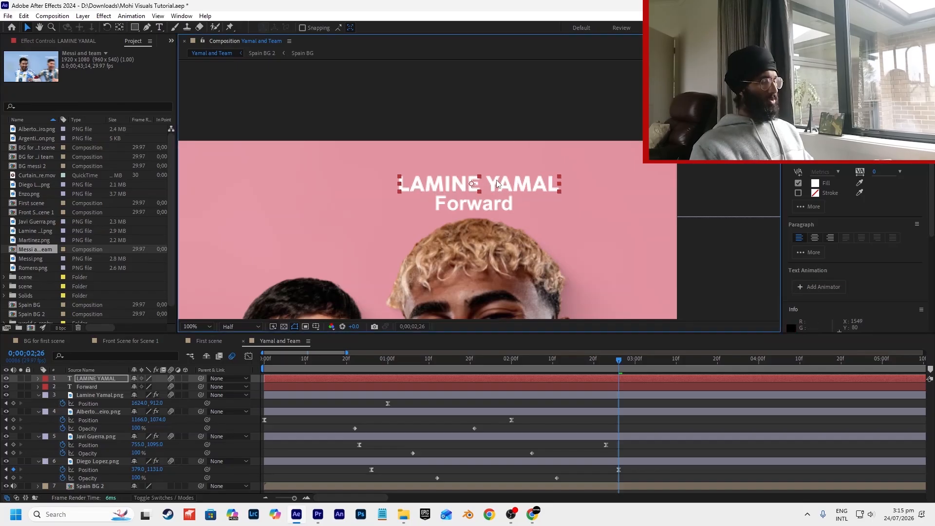
Switch to Chrome, search the web for "lamine yamal positions", and return to After Effects.
{"action": "left_click", "coordinate": [533, 514]}
{"action": "key", "text": "ctrl+t"}
{"action": "type", "text": "lamine "}
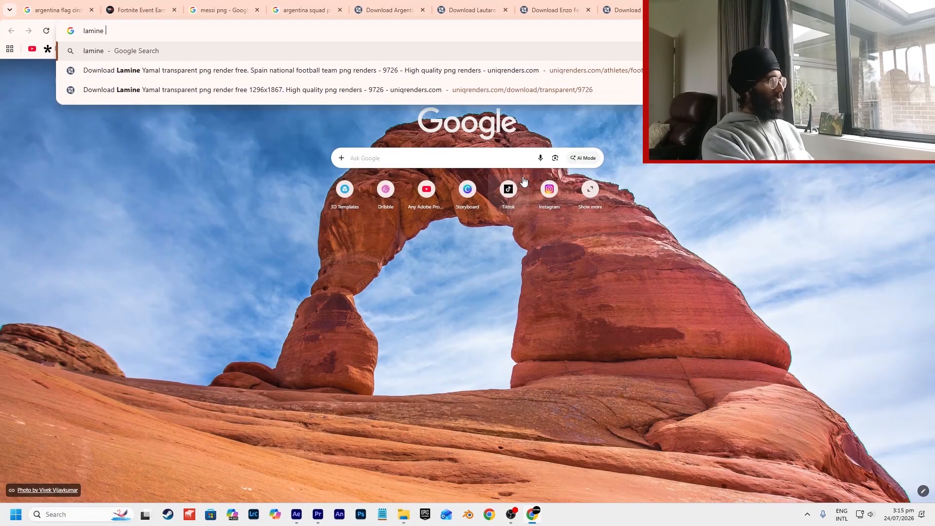
{"action": "type", "text": "yamal position"}
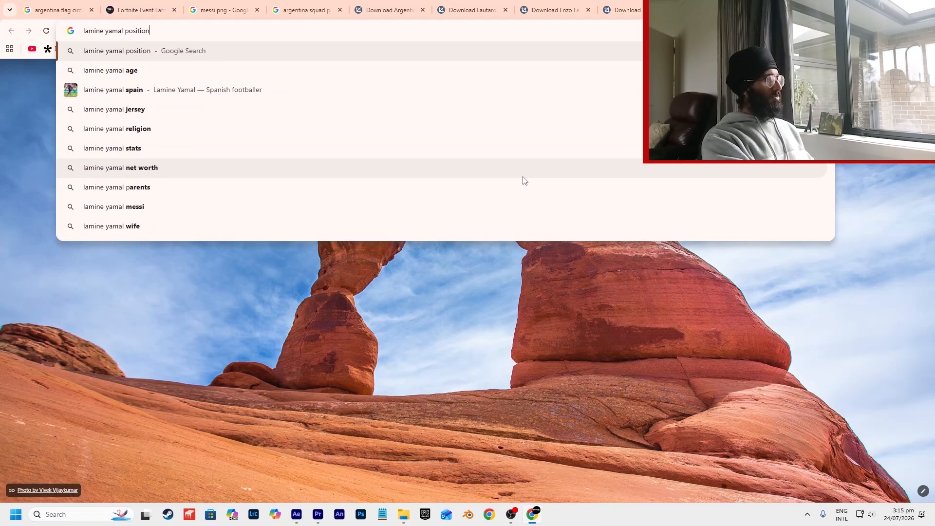
{"action": "type", "text": "s"}
{"action": "key", "text": "Return"}
{"action": "key", "text": "ctrl+w"}
{"action": "key", "text": "alt+Tab"}
Change Yamal's Forward subtitle to Winger and centre it beneath his name.
{"action": "double_click", "coordinate": [472, 205]}
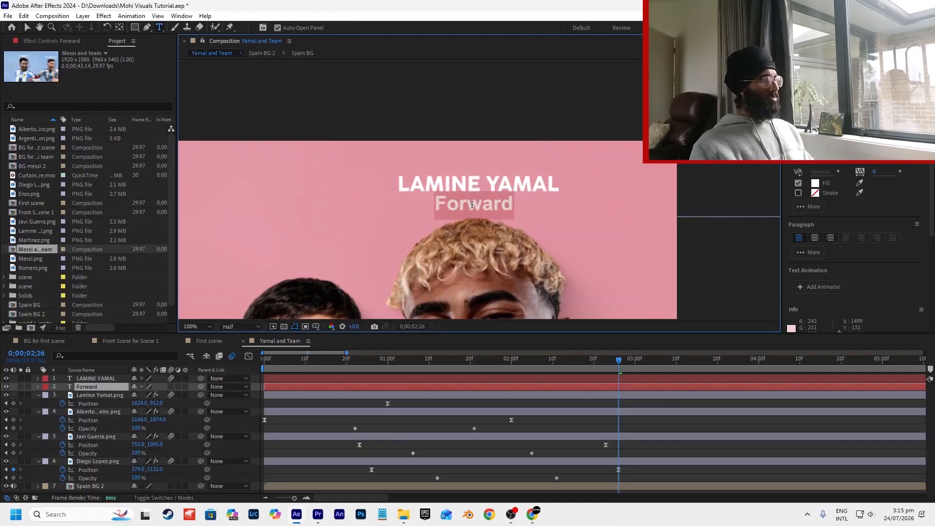
{"action": "type", "text": "Winger"}
{"action": "left_click", "coordinate": [27, 26]}
{"action": "scroll", "coordinate": [469, 200], "scroll_direction": "up", "scroll_amount": 2}
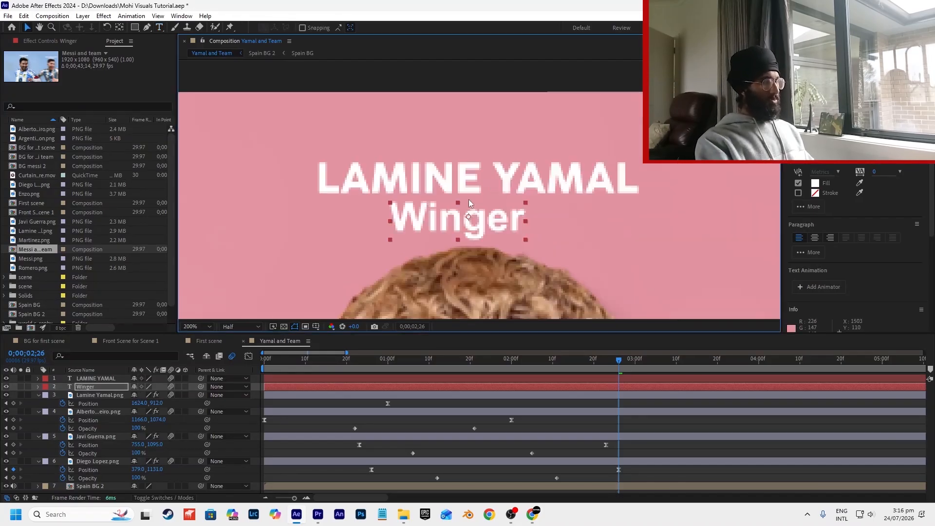
{"action": "key", "text": "ctrl+alt+Home"}
{"action": "left_click_drag", "start_coordinate": [473, 217], "coordinate": [482, 218]}
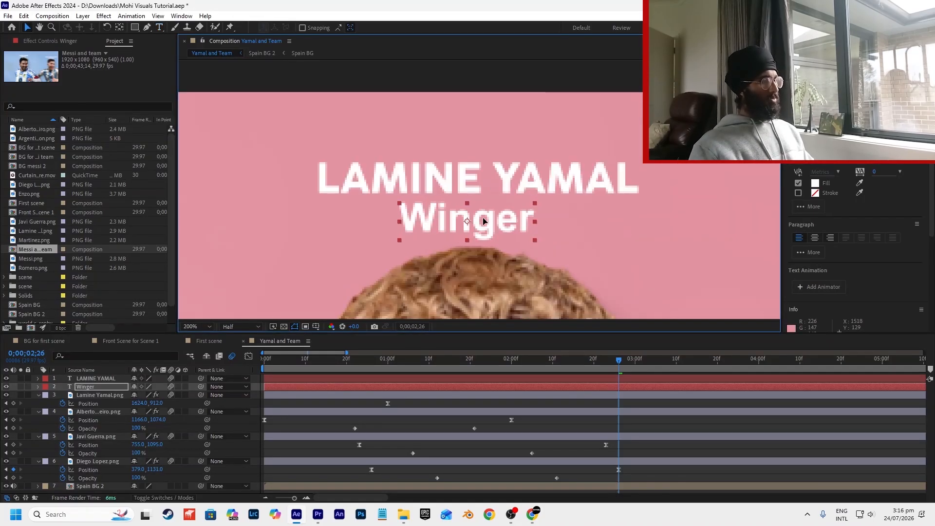
Parent the LAMINE YAMAL and Winger text layers to the Lamine Yamal.png layer.
{"action": "left_click", "coordinate": [100, 379], "text": "shift"}
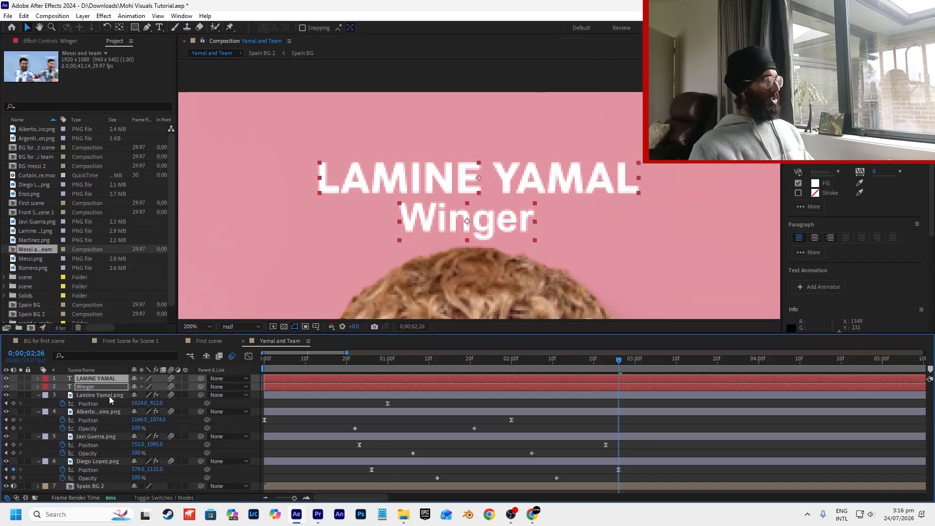
{"action": "left_click_drag", "start_coordinate": [86, 407], "coordinate": [87, 397]}
{"action": "scroll", "coordinate": [361, 190], "scroll_direction": "down", "scroll_amount": 6}
{"action": "key", "text": "ctrl+5"}
{"action": "scroll", "coordinate": [447, 263], "scroll_direction": "up", "scroll_amount": 2}
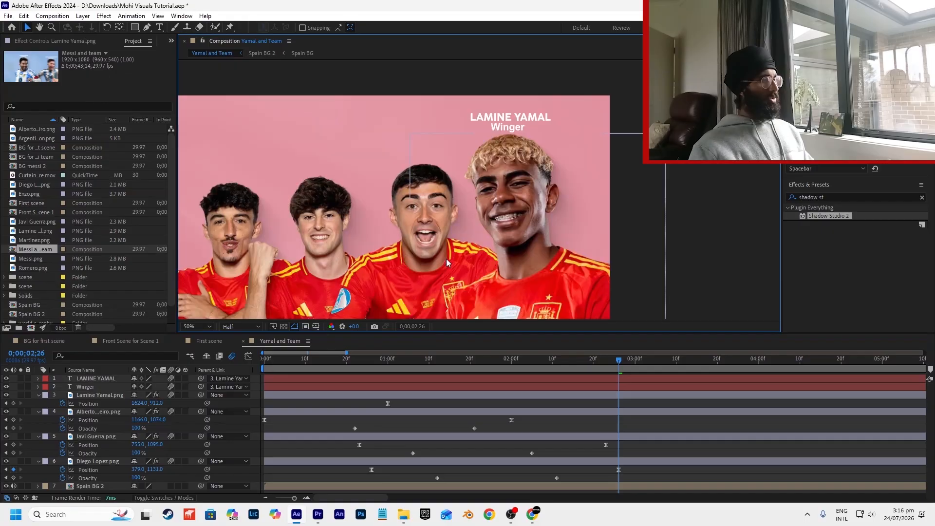
Duplicate the LAMINE YAMAL and Winger titles and place the copies above Alberto Moleiro's head.
{"action": "left_click", "coordinate": [77, 412]}
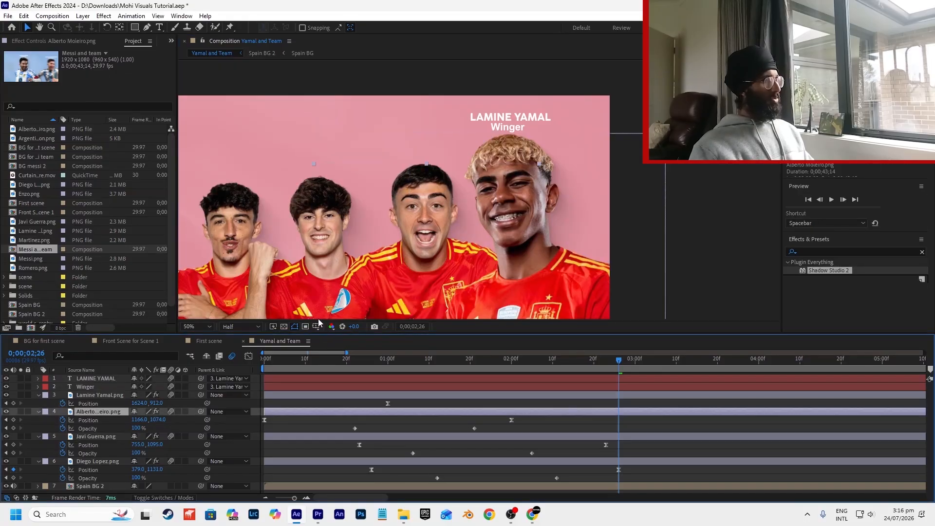
{"action": "left_click", "coordinate": [511, 127]}
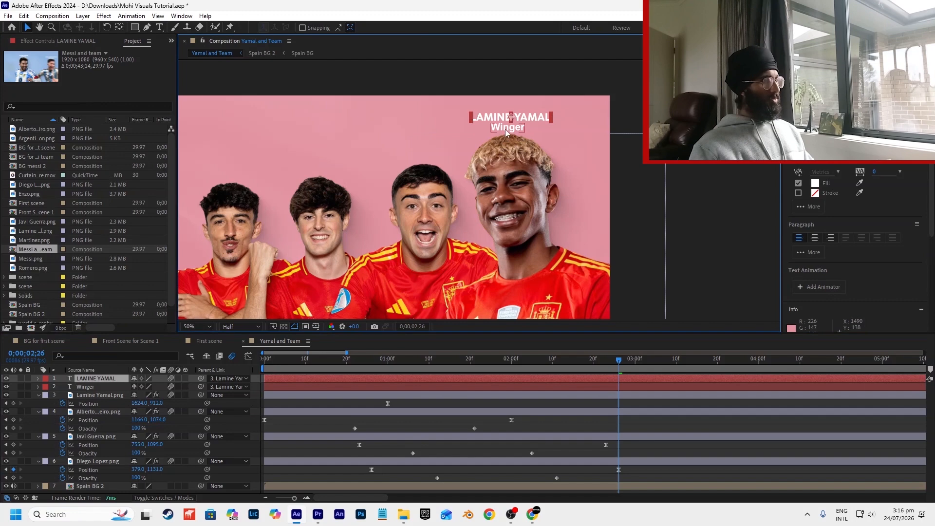
{"action": "left_click", "coordinate": [504, 128], "text": "shift"}
{"action": "key", "text": "ctrl+d"}
{"action": "scroll", "coordinate": [487, 115], "scroll_direction": "up", "scroll_amount": 2}
{"action": "left_click_drag", "start_coordinate": [496, 116], "coordinate": [348, 172]}
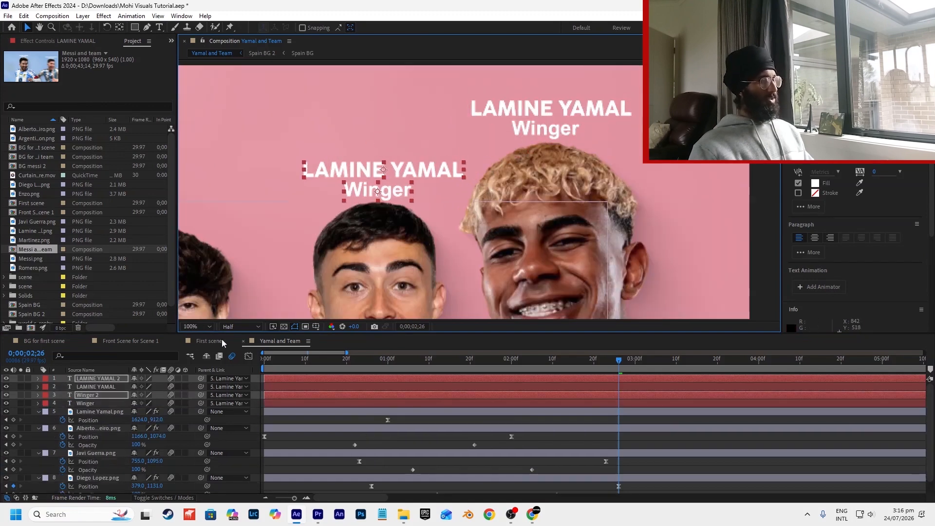
Move the duplicated title layers directly above Alberto Moleiro's layer in the stack and parent them to it.
{"action": "left_click_drag", "start_coordinate": [97, 395], "coordinate": [103, 420]}
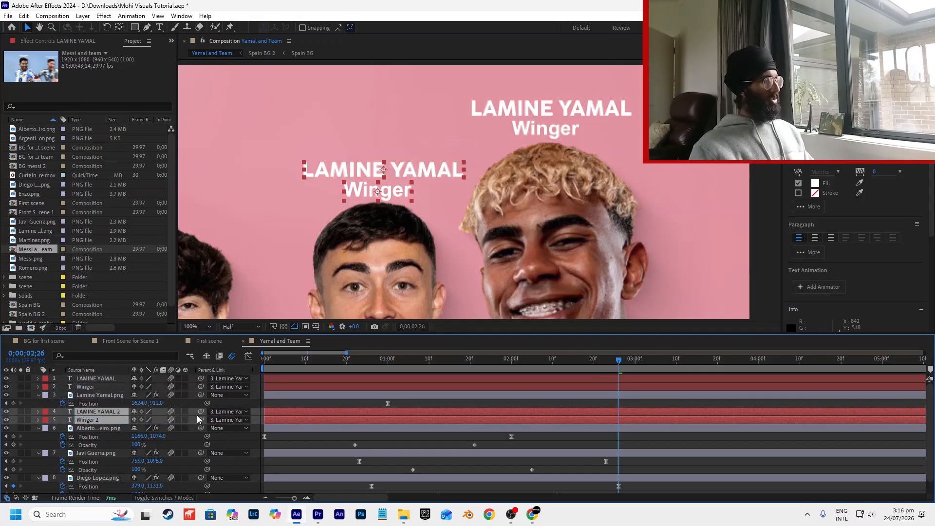
{"action": "left_click_drag", "start_coordinate": [201, 412], "coordinate": [102, 429]}
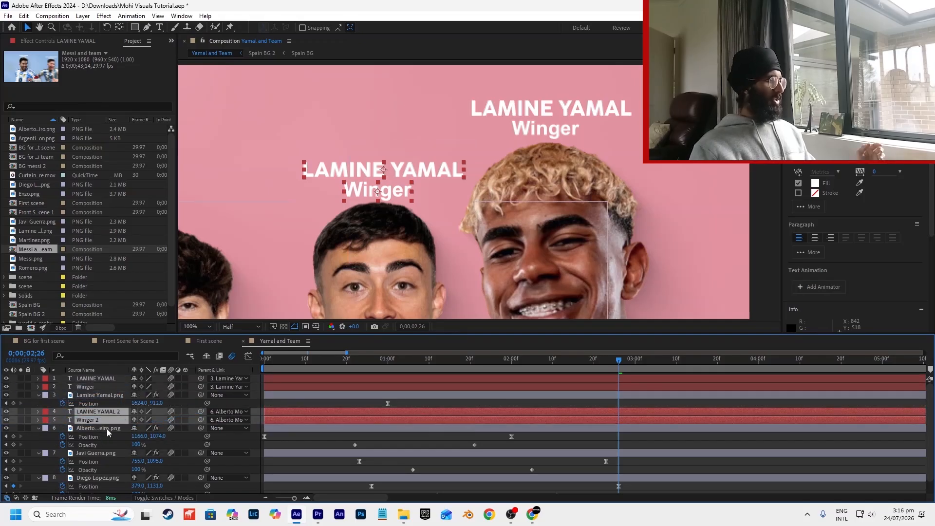
{"action": "left_click", "coordinate": [463, 463]}
Switch to Chrome, search the web for "alberto moleiro position", and return to After Effects.
{"action": "left_click", "coordinate": [533, 518]}
{"action": "key", "text": "ctrl+t"}
{"action": "type", "text": "alb"}
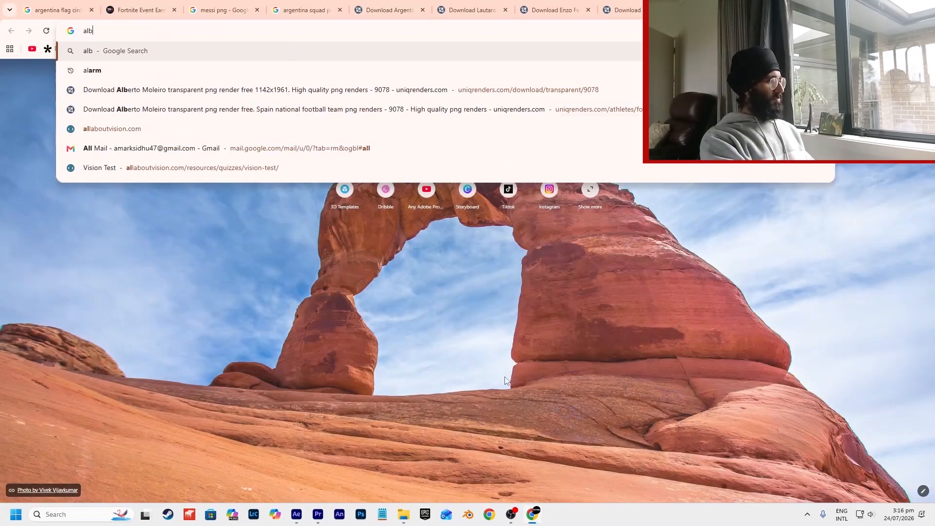
{"action": "type", "text": "erto mol"}
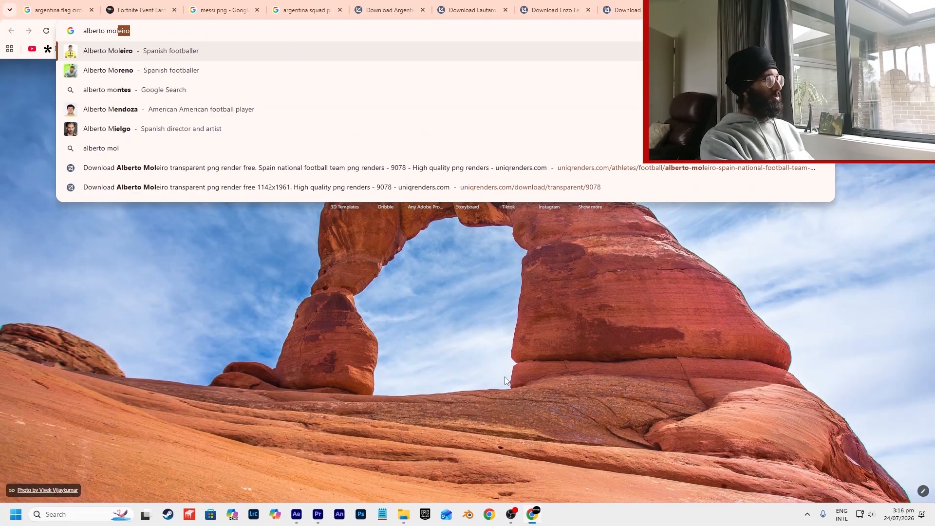
{"action": "type", "text": "eiro posuiti"}
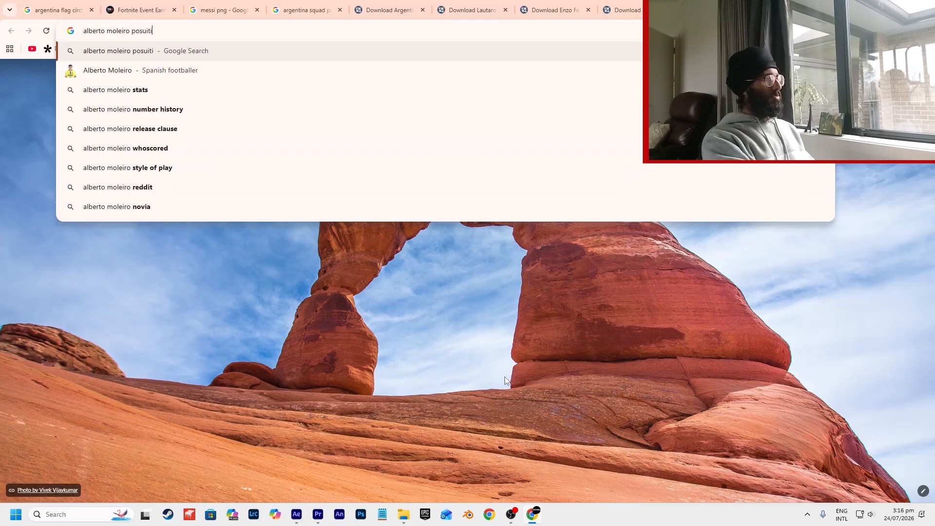
{"action": "key", "text": "BackSpace"}
{"action": "key", "text": "BackSpace"}
{"action": "type", "text": "ition"}
{"action": "key", "text": "Return"}
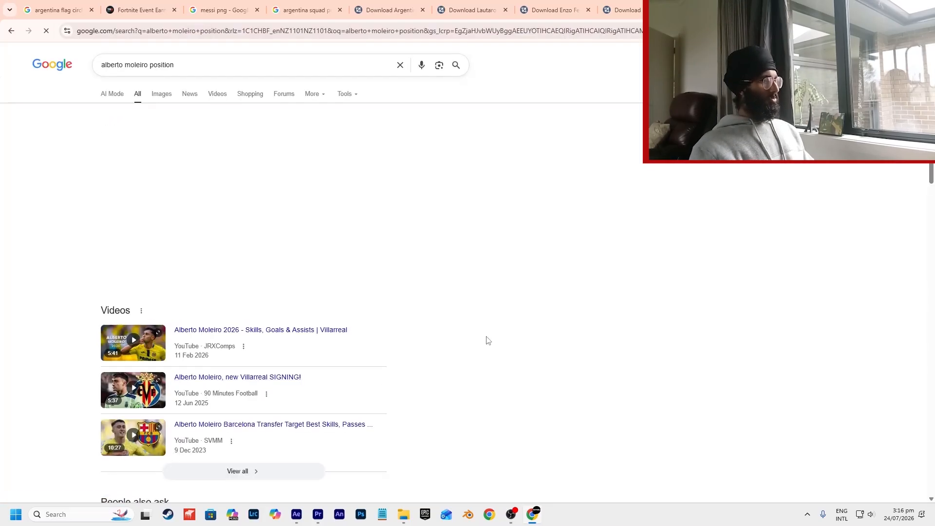
{"action": "key", "text": "ctrl+w"}
{"action": "key", "text": "alt+Tab"}
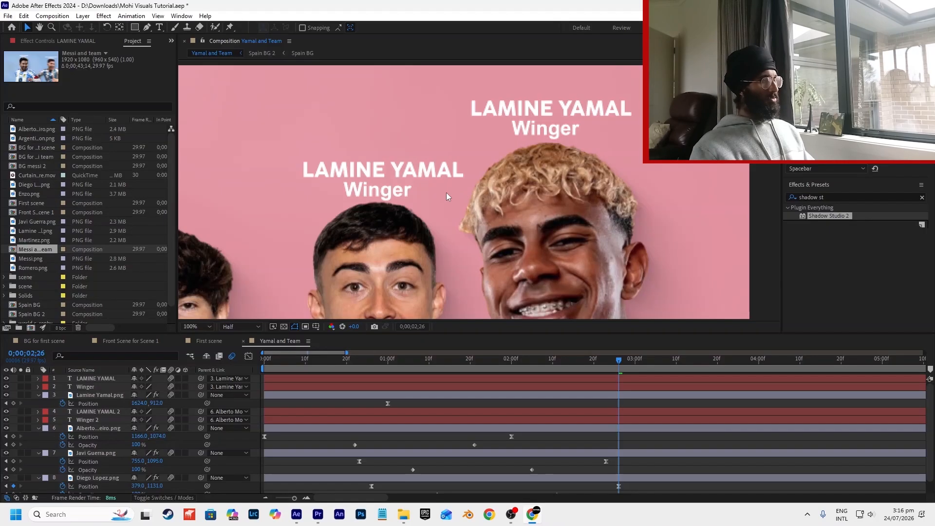
Preview the line-up animation from the start to check how the duplicated titles move with Alberto Moleiro's entrance.
{"action": "scroll", "coordinate": [385, 195], "scroll_direction": "down", "scroll_amount": 4}
{"action": "scroll", "coordinate": [414, 215], "scroll_direction": "up", "scroll_amount": 2}
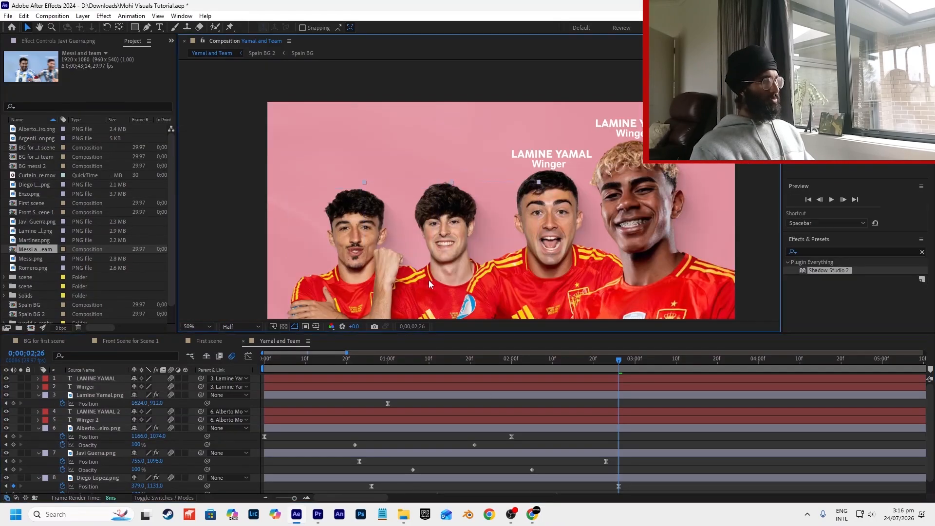
{"action": "left_click", "coordinate": [106, 412]}
{"action": "left_click", "coordinate": [103, 420], "text": "ctrl"}
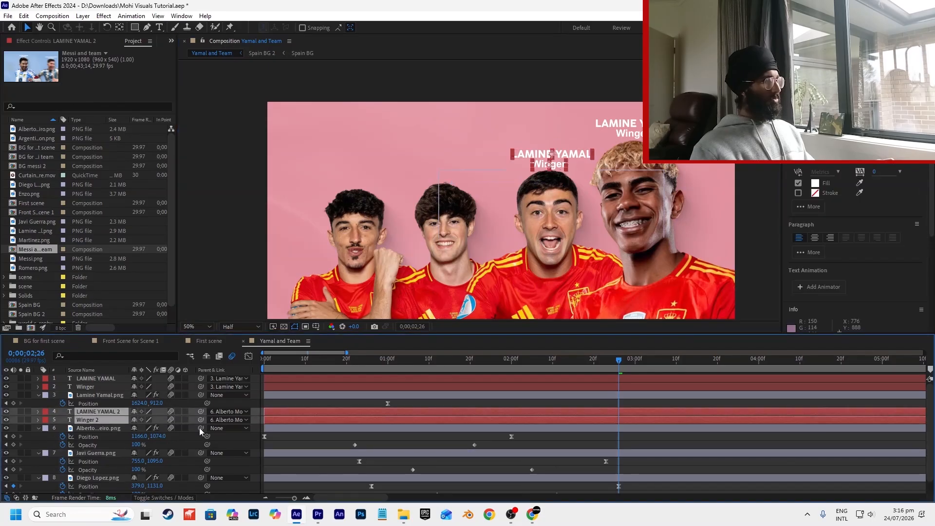
{"action": "left_click_drag", "start_coordinate": [484, 362], "coordinate": [352, 376]}
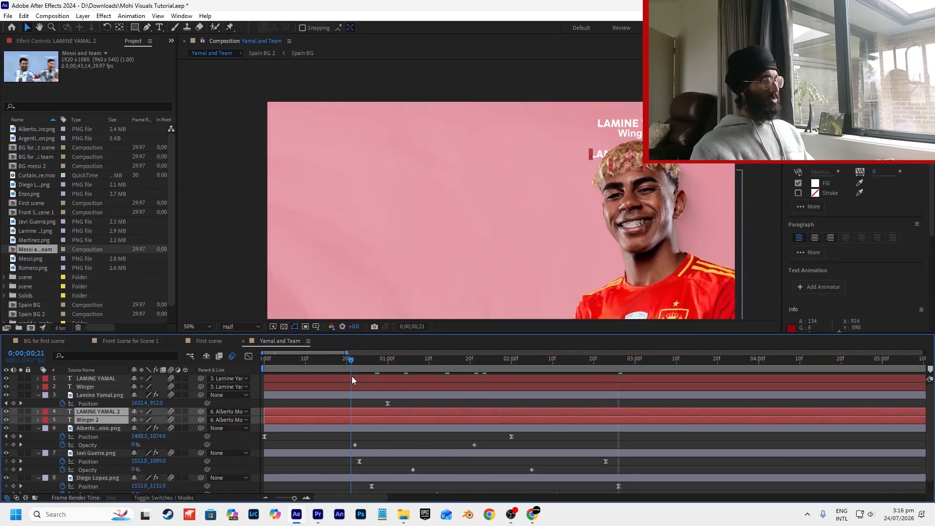
{"action": "left_click", "coordinate": [455, 402]}
{"action": "scroll", "coordinate": [455, 402], "scroll_direction": "down", "scroll_amount": 1}
{"action": "scroll", "coordinate": [478, 256], "scroll_direction": "down", "scroll_amount": 2}
{"action": "scroll", "coordinate": [486, 268], "scroll_direction": "up", "scroll_amount": 2}
{"action": "scroll", "coordinate": [486, 267], "scroll_direction": "down", "scroll_amount": 2}
{"action": "scroll", "coordinate": [461, 256], "scroll_direction": "up", "scroll_amount": 3}
{"action": "left_click_drag", "start_coordinate": [351, 388], "coordinate": [248, 384]}
{"action": "scroll", "coordinate": [511, 234], "scroll_direction": "down", "scroll_amount": 2}
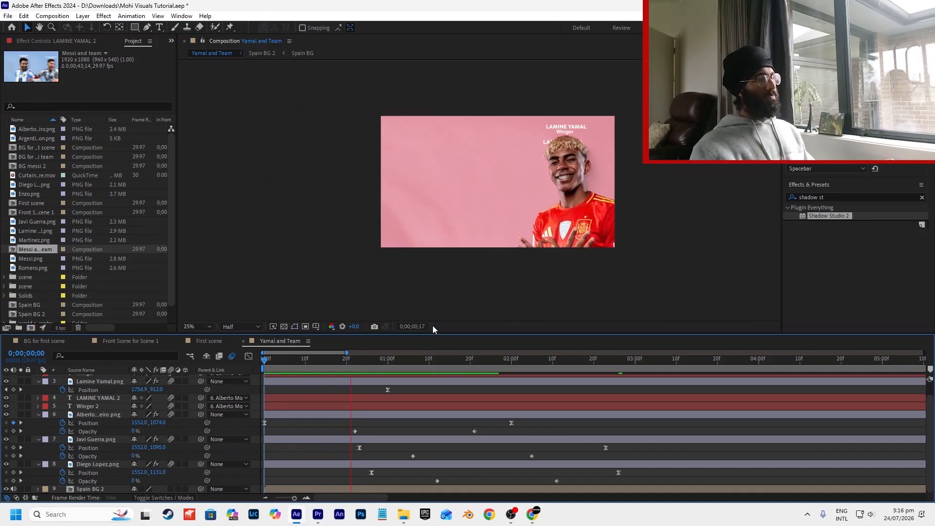
{"action": "scroll", "coordinate": [519, 145], "scroll_direction": "up", "scroll_amount": 2}
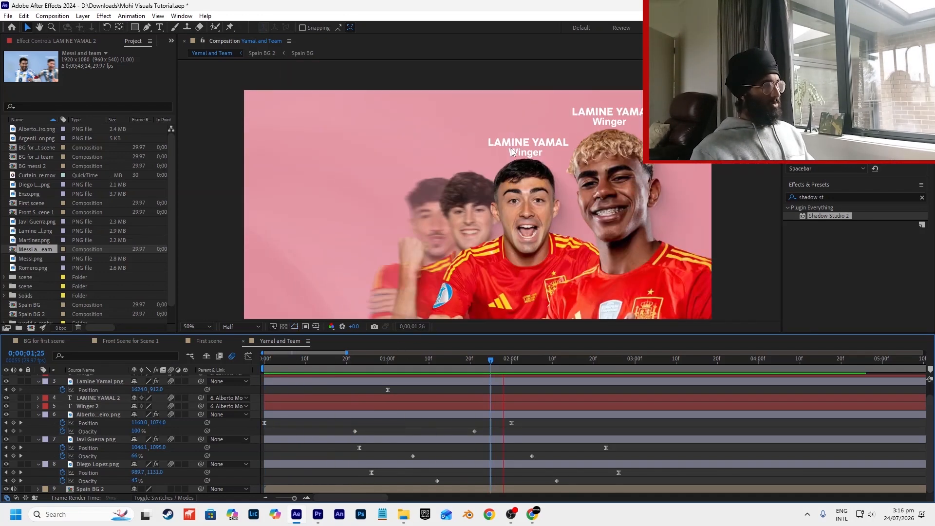
{"action": "double_click", "coordinate": [109, 397]}
{"action": "scroll", "coordinate": [531, 141], "scroll_direction": "up", "scroll_amount": 2}
{"action": "type", "text": "ALBERTO MOER"}
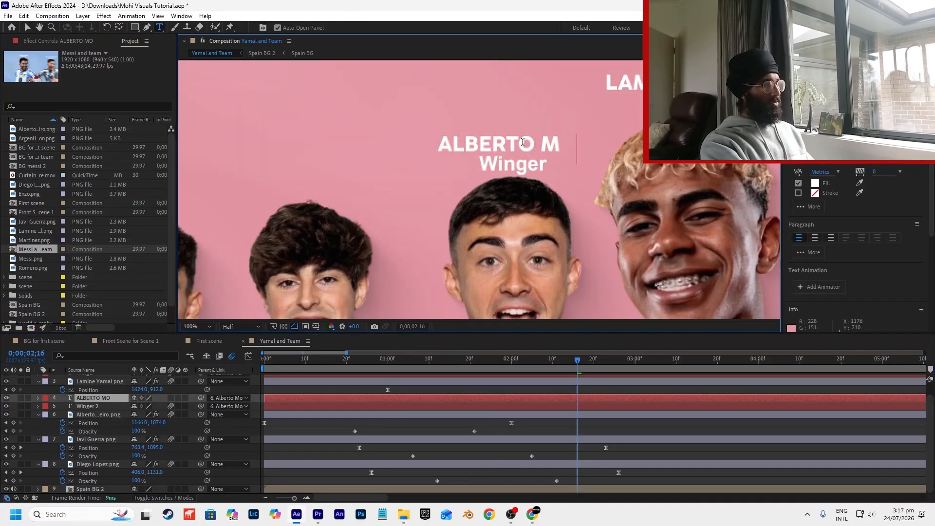
{"action": "key", "text": "BackSpace"}
{"action": "key", "text": "BackSpace"}
{"action": "type", "text": "REIO"}
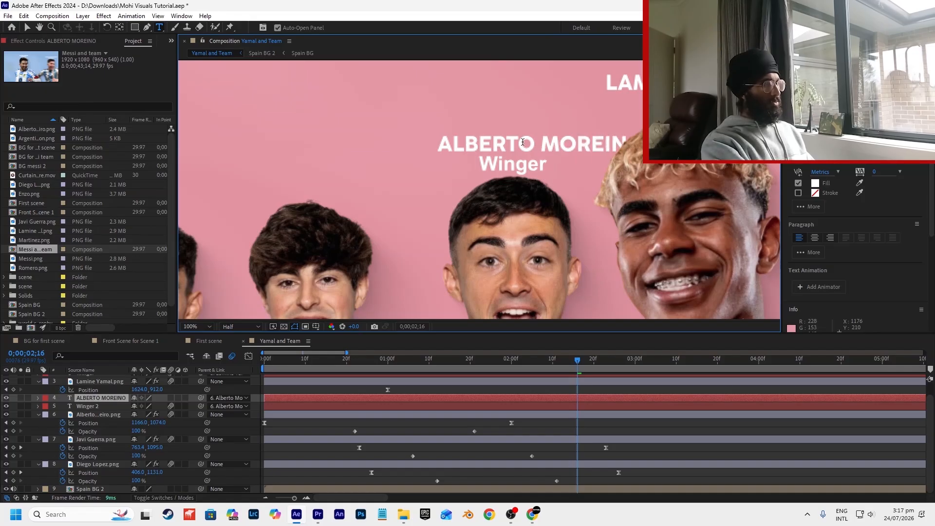
Switch to Chrome, enter "alberto moleiro" as a new search to check the surname's spelling, and return to After Effects.
{"action": "key", "text": "alt+Tab"}
{"action": "left_click", "coordinate": [436, 9]}
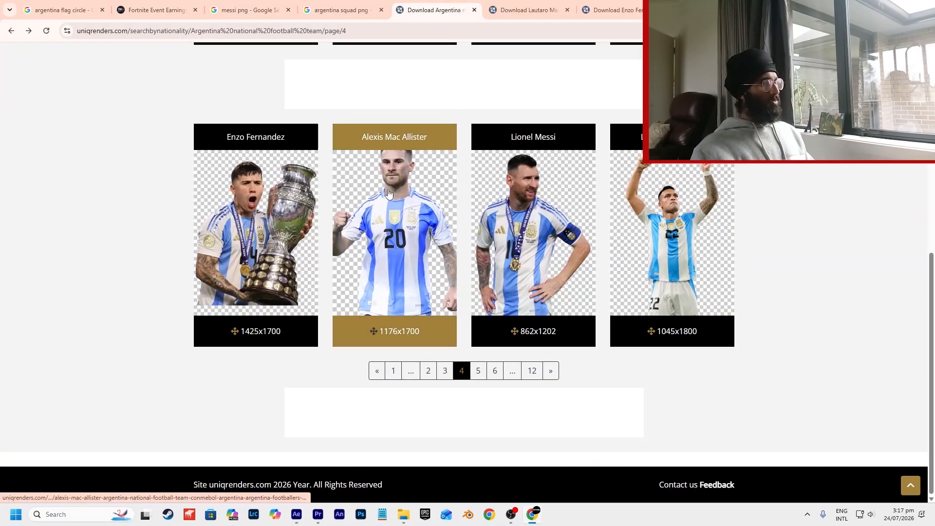
{"action": "scroll", "coordinate": [390, 196], "scroll_direction": "up", "scroll_amount": 5}
{"action": "key", "text": "ctrl+t"}
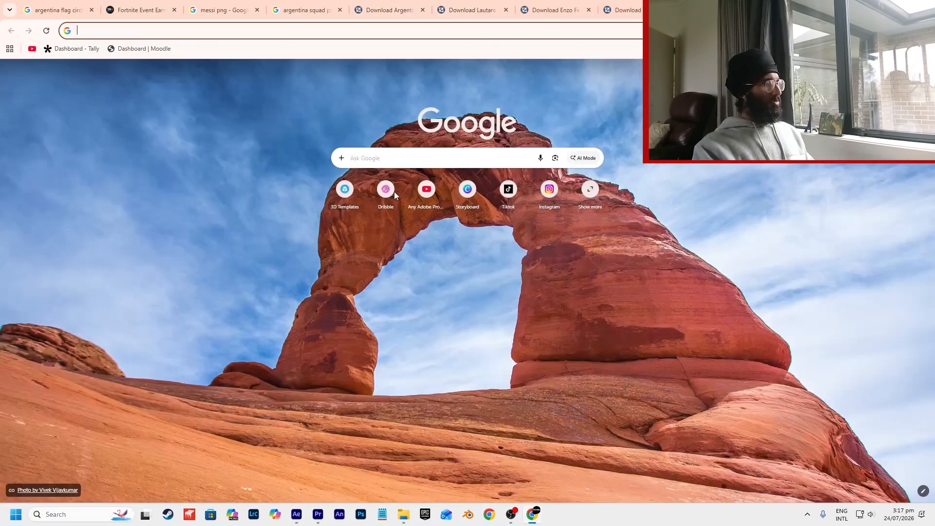
{"action": "type", "text": "alberto moleiro"}
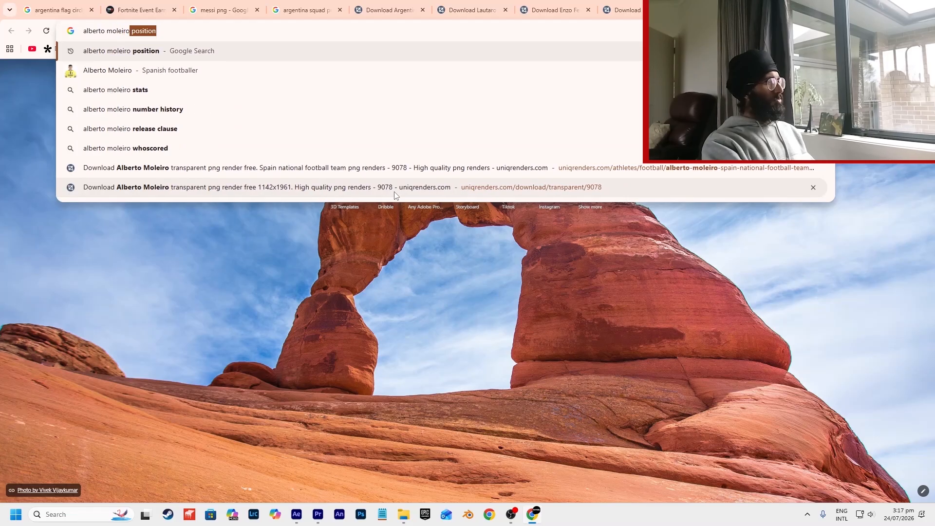
{"action": "key", "text": "alt+Tab"}
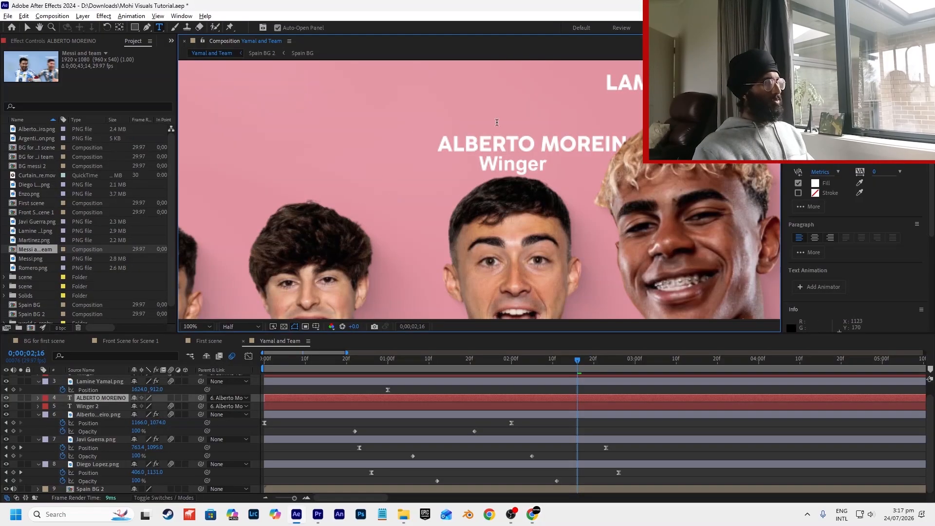
Correct the name title above Alberto's head to read ALBERTO MOLEIRO.
{"action": "left_click_drag", "start_coordinate": [590, 142], "coordinate": [582, 146]}
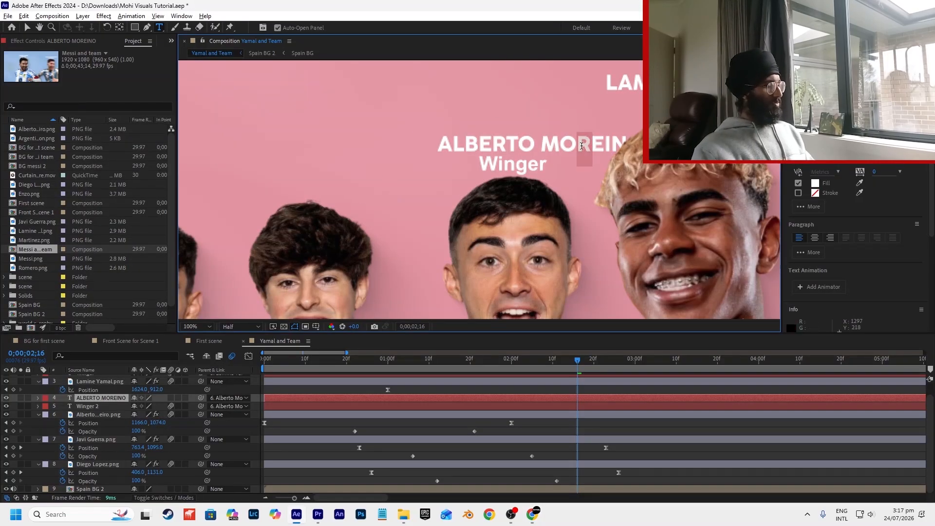
{"action": "type", "text": "L"}
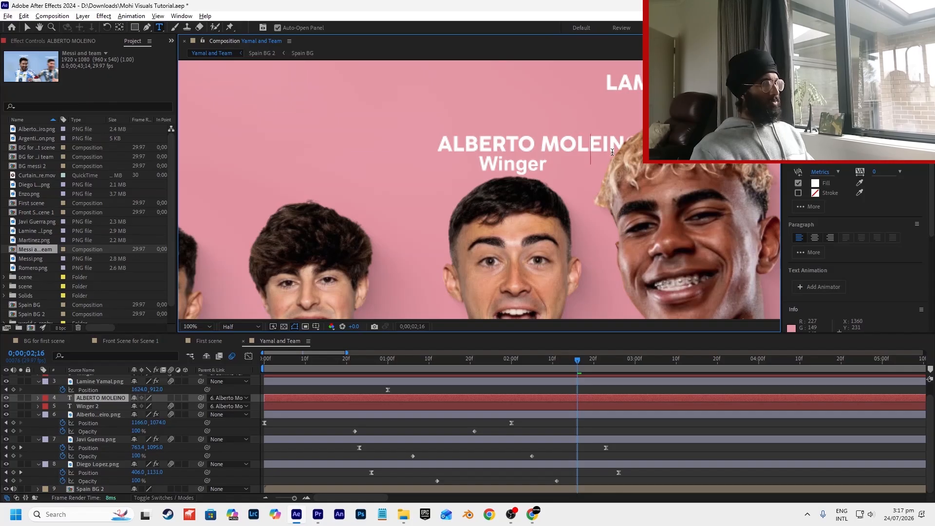
{"action": "key", "text": "Delete"}
{"action": "type", "text": "r"}
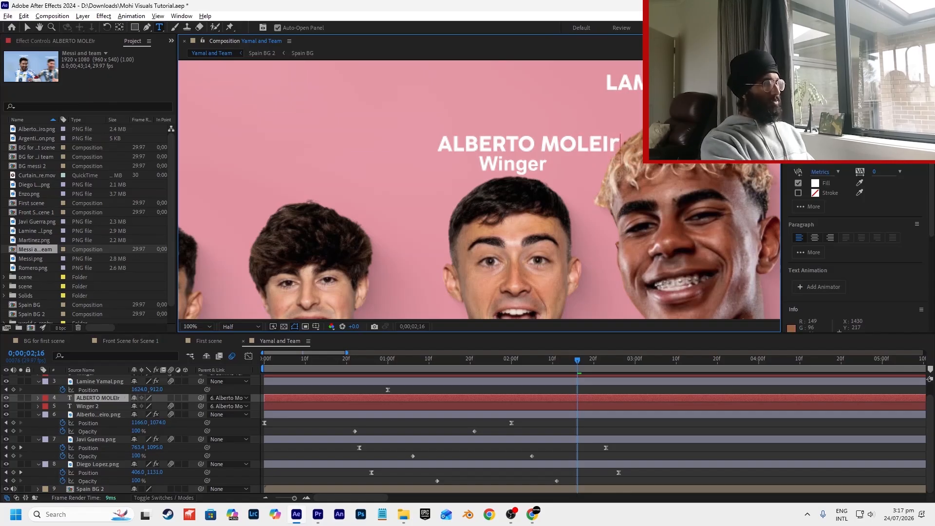
{"action": "key", "text": "BackSpace"}
{"action": "type", "text": "RO"}
{"action": "left_click", "coordinate": [29, 28]}
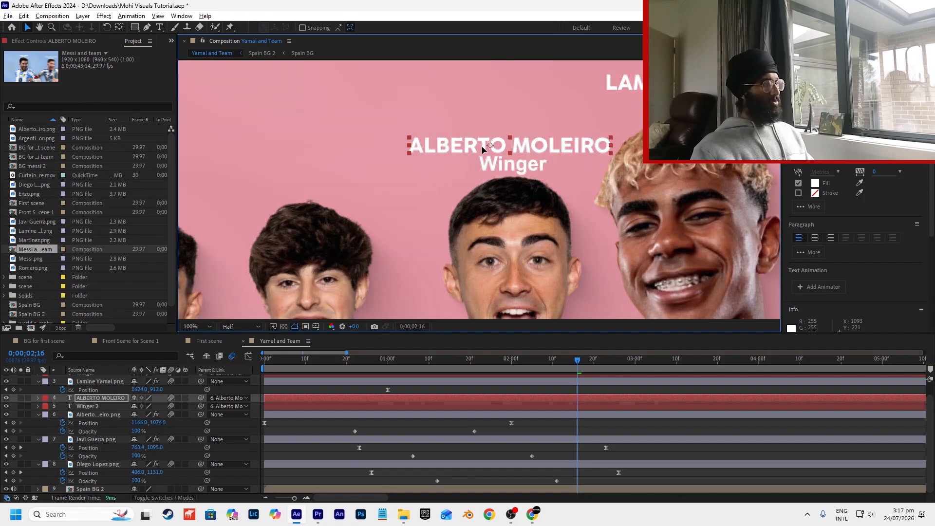
Identify the next player's layer, switch to Chrome to search for "javi guerra position", and return to After Effects.
{"action": "scroll", "coordinate": [487, 153], "scroll_direction": "down", "scroll_amount": 4}
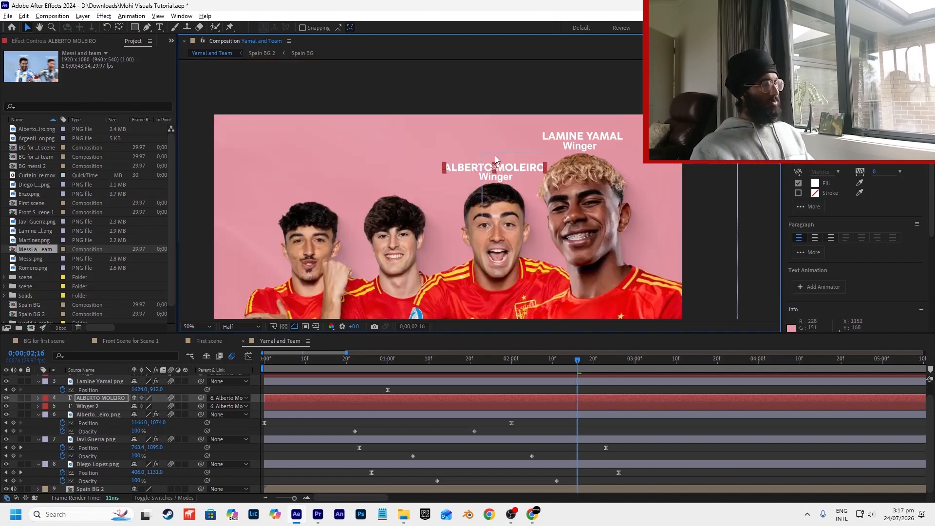
{"action": "left_click", "coordinate": [423, 222]}
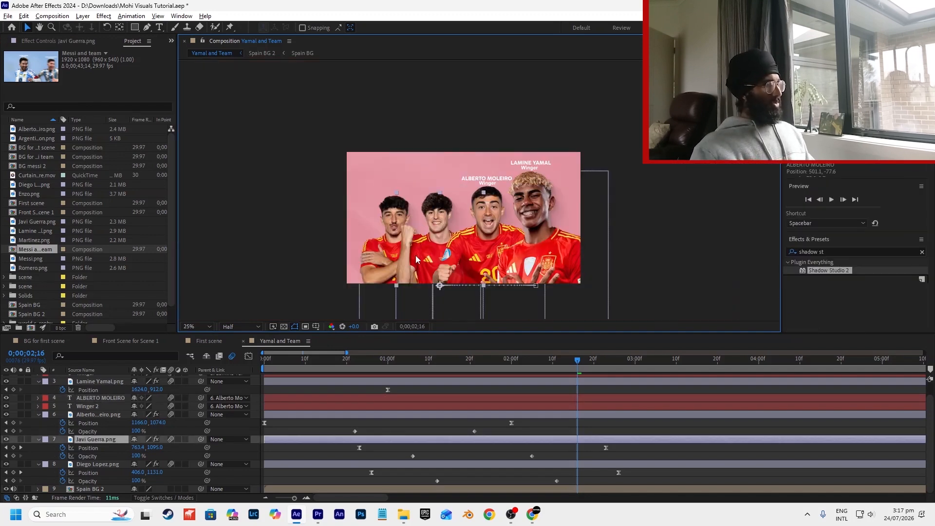
{"action": "left_click", "coordinate": [466, 419]}
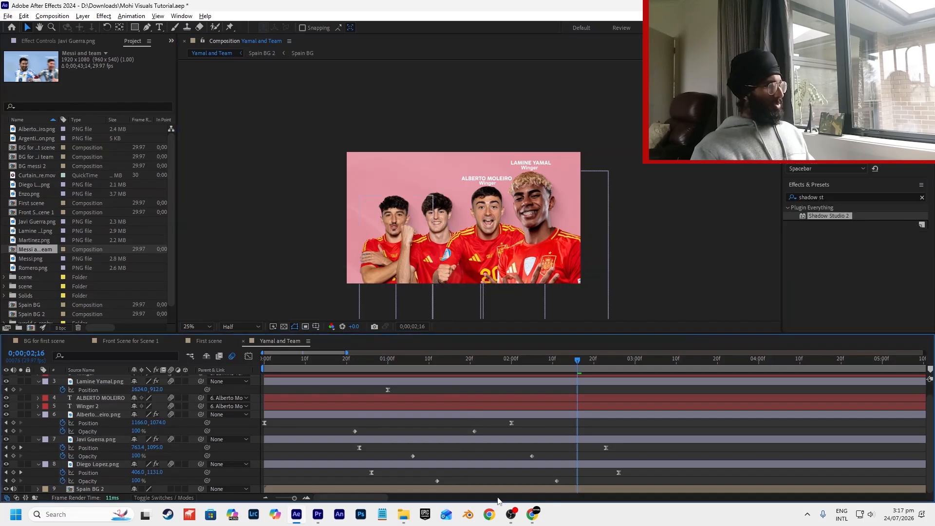
{"action": "left_click", "coordinate": [537, 518]}
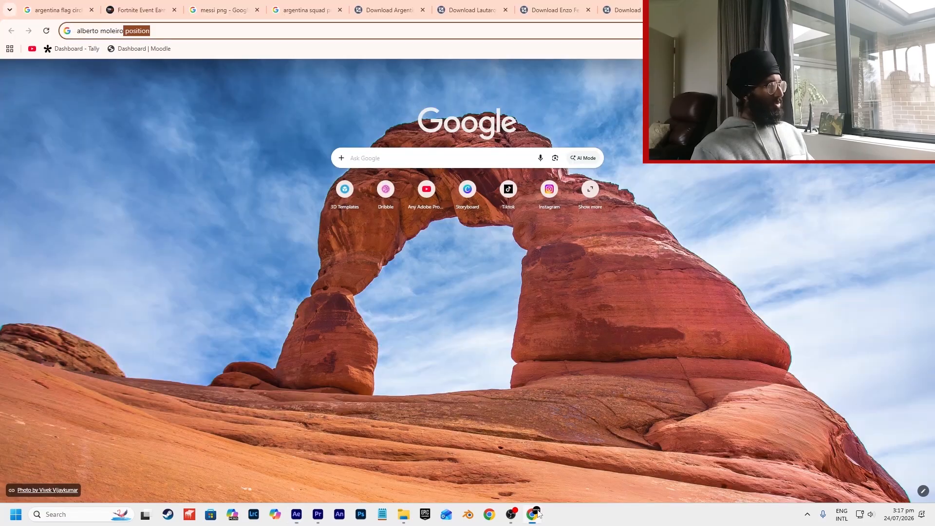
{"action": "key", "text": "ctrl+a"}
{"action": "key", "text": "BackSpace"}
{"action": "type", "text": "javi "}
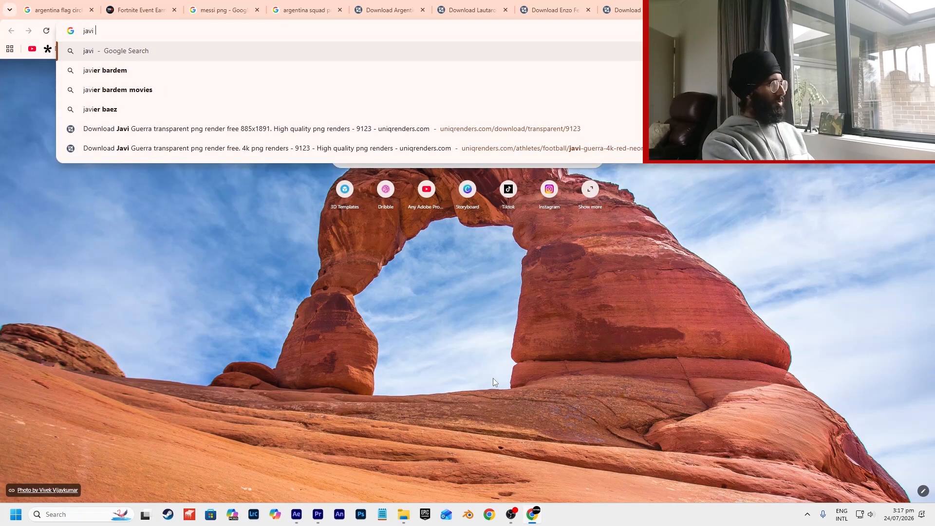
{"action": "type", "text": "guerra "}
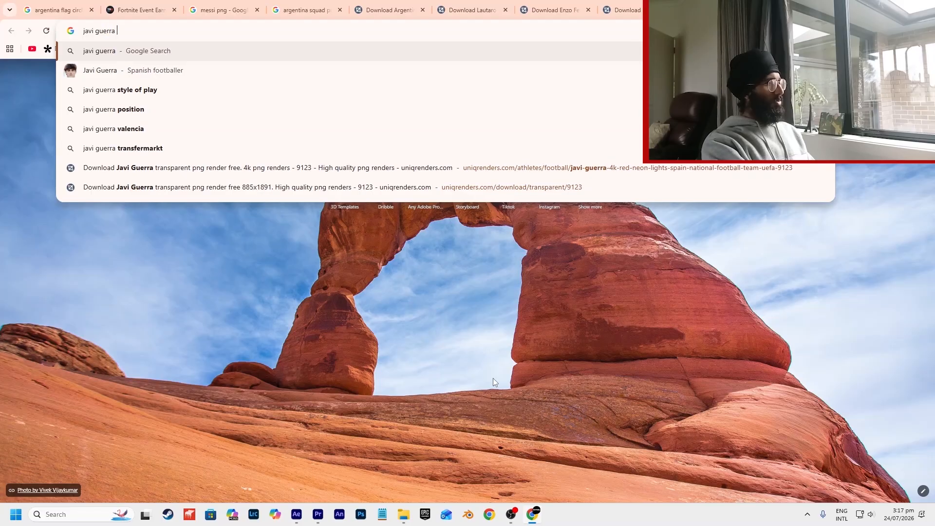
{"action": "type", "text": "positi"}
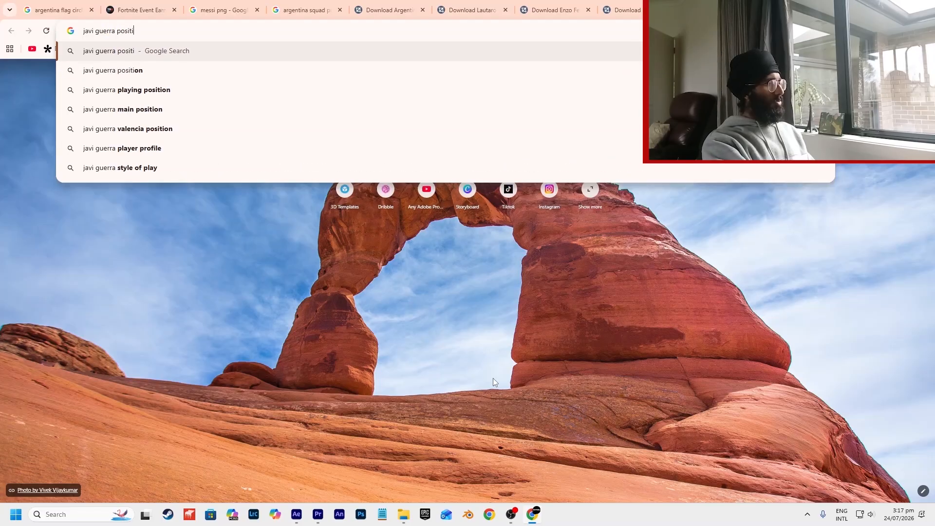
{"action": "type", "text": "on"}
{"action": "key", "text": "Return"}
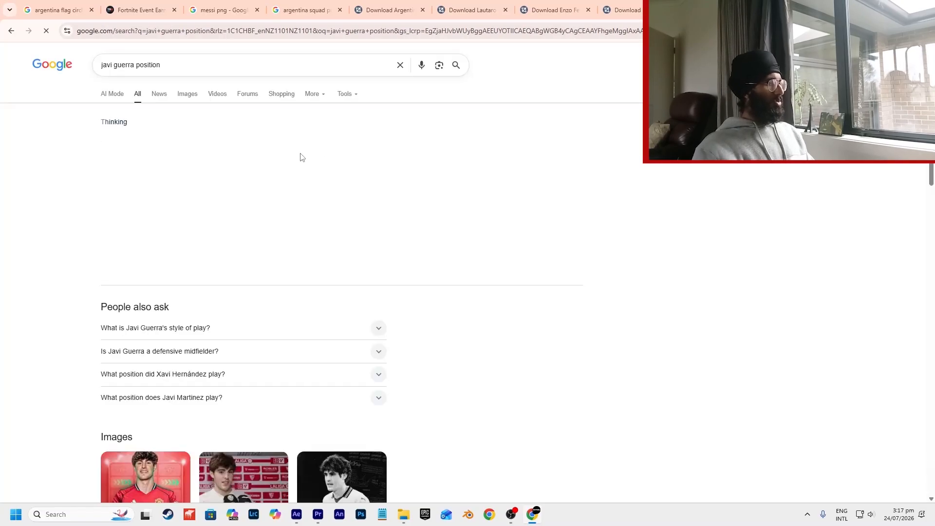
{"action": "key", "text": "alt+Tab"}
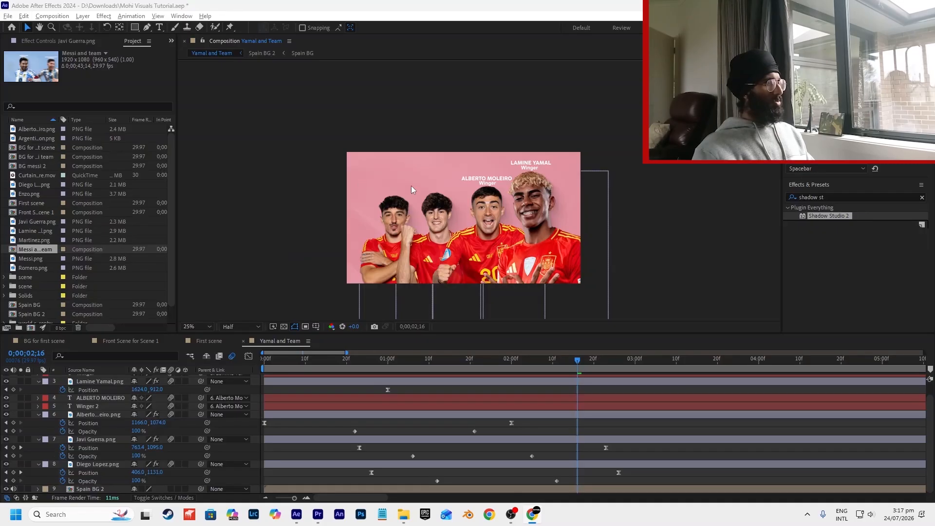
Duplicate Alberto Moleiro's name and position titles and place the copies above Javi Guerra's head.
{"action": "left_click", "coordinate": [507, 165]}
{"action": "left_click", "coordinate": [526, 179], "text": "shift"}
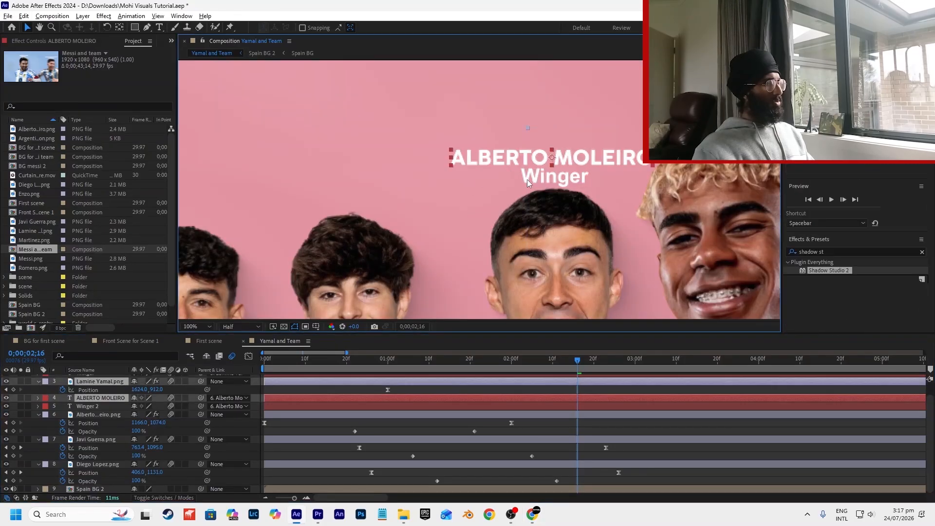
{"action": "key", "text": "comma"}
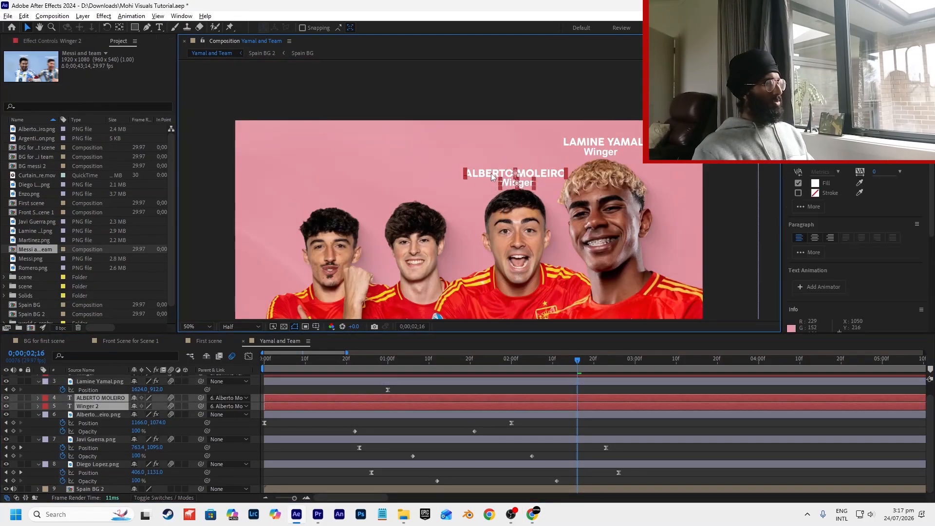
{"action": "key", "text": "ctrl+d"}
{"action": "key", "text": "period"}
{"action": "left_click_drag", "start_coordinate": [488, 176], "coordinate": [283, 202]}
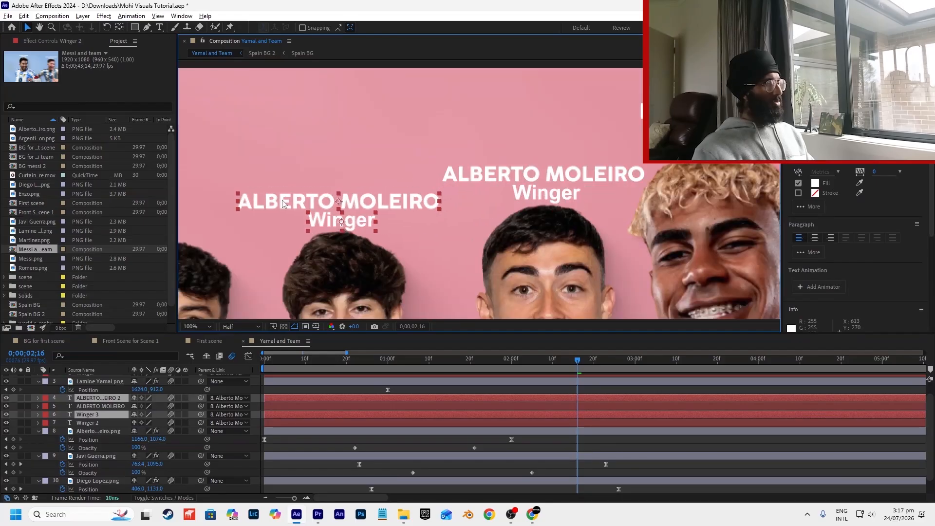
{"action": "key", "text": "comma"}
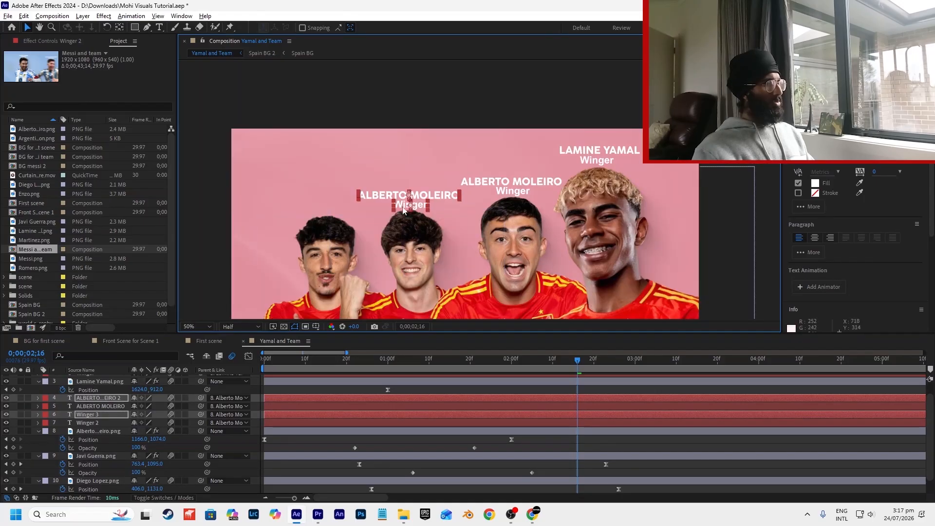
{"action": "key", "text": "comma"}
Change the position title above Javi Guerra's head to Midfielder and nudge it into line under the name title.
{"action": "left_click", "coordinate": [267, 208]}
{"action": "scroll", "coordinate": [422, 194], "scroll_direction": "up", "scroll_amount": 6}
{"action": "left_click", "coordinate": [481, 217]}
{"action": "left_click_drag", "start_coordinate": [481, 217], "coordinate": [457, 215]}
{"action": "double_click", "coordinate": [466, 213]}
{"action": "type", "text": "Javi"}
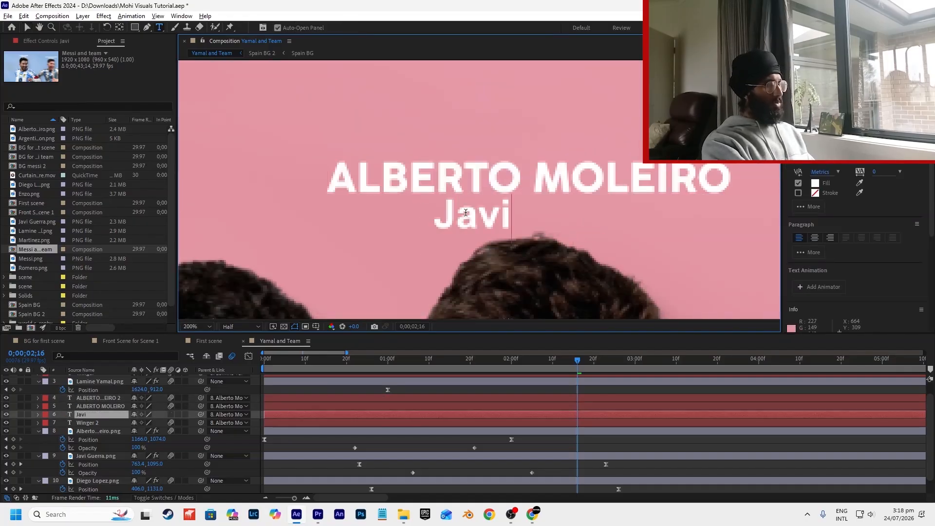
{"action": "scroll", "coordinate": [468, 214], "scroll_direction": "down", "scroll_amount": 4}
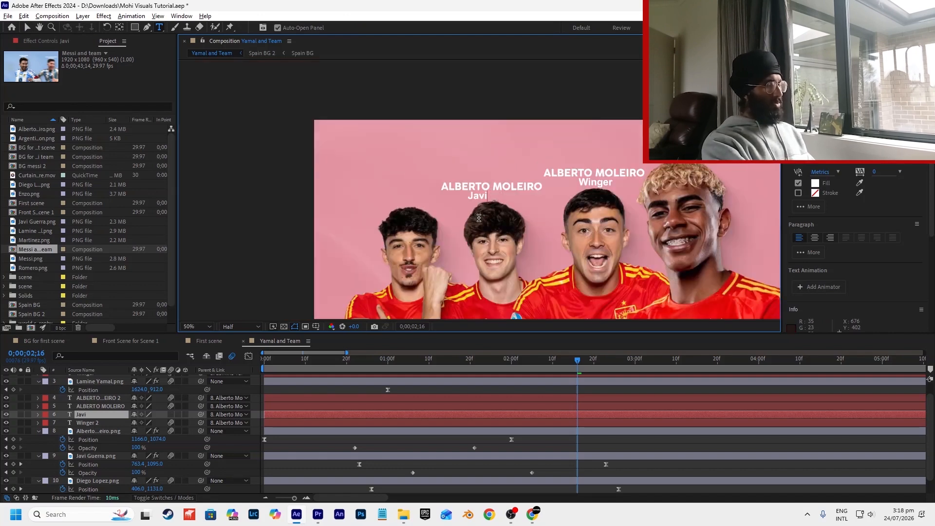
{"action": "key", "text": "BackSpace"}
{"action": "type", "text": "Midfielder"}
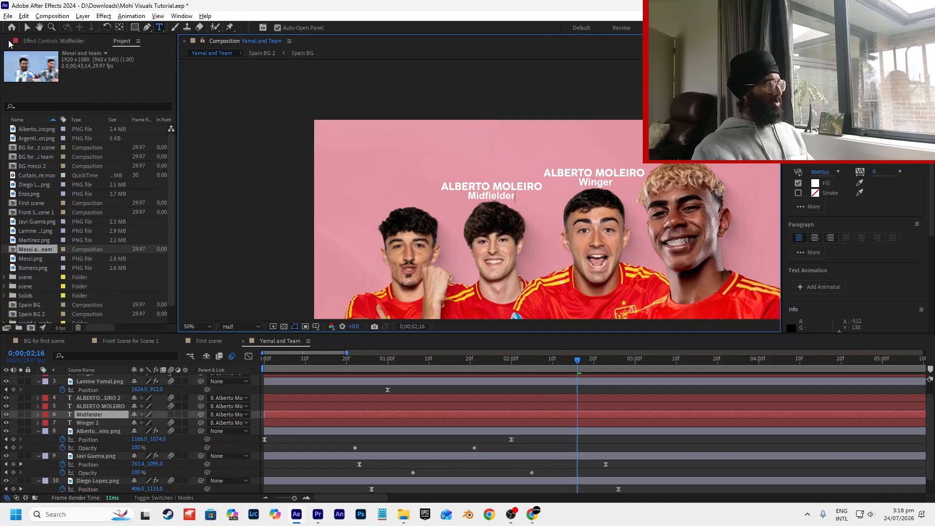
{"action": "left_click", "coordinate": [26, 27]}
{"action": "scroll", "coordinate": [474, 171], "scroll_direction": "up", "scroll_amount": 4}
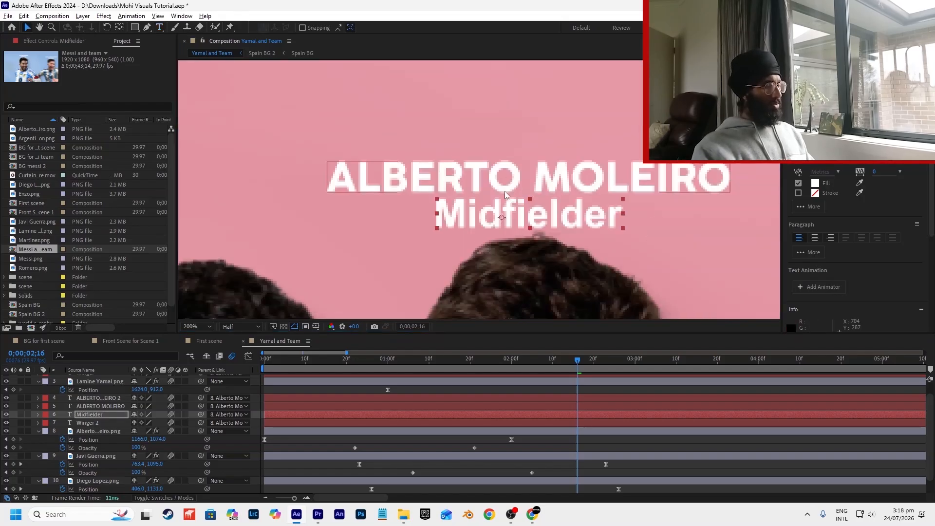
{"action": "left_click_drag", "start_coordinate": [529, 213], "coordinate": [532, 212]}
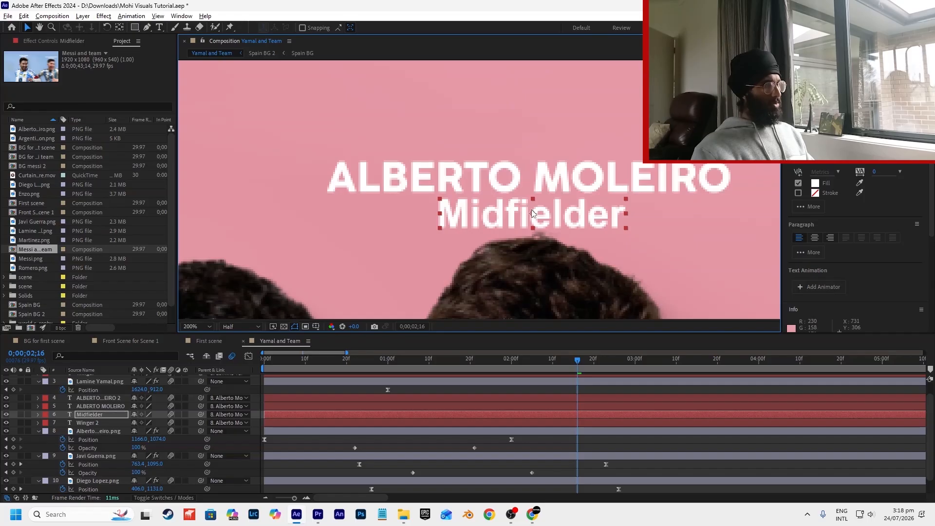
Change the name title above Javi's head to JAVI GUERRA, centre its anchor point, and align it over the Midfielder title.
{"action": "double_click", "coordinate": [531, 186]}
{"action": "type", "text": "JAVI"}
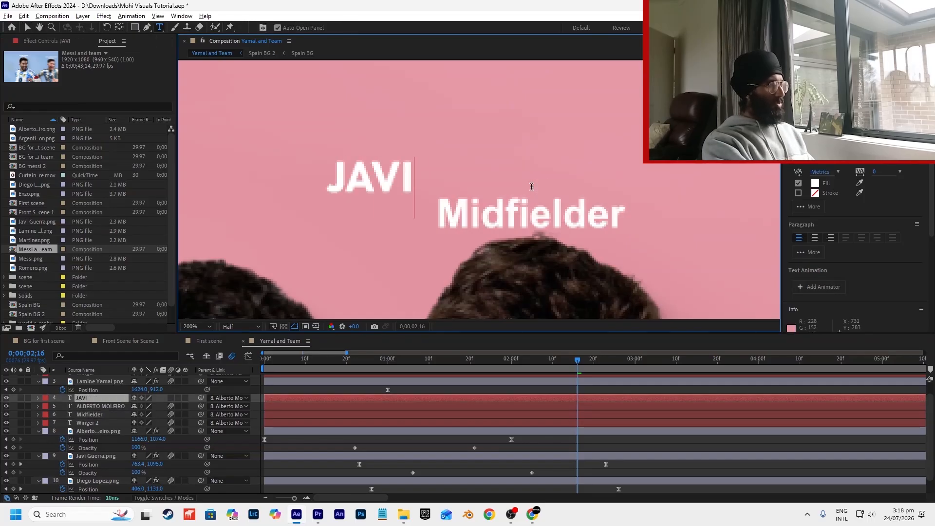
{"action": "type", "text": " GG"}
{"action": "key", "text": "BackSpace"}
{"action": "type", "text": "UERRA"}
{"action": "left_click", "coordinate": [27, 27]}
{"action": "key", "text": "ctrl+alt+Home"}
{"action": "left_click_drag", "start_coordinate": [520, 180], "coordinate": [596, 176]}
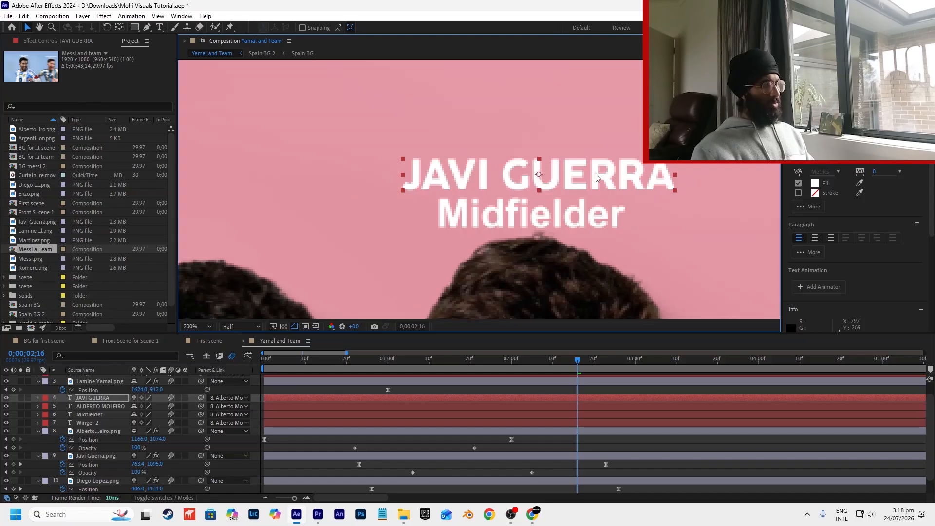
{"action": "scroll", "coordinate": [596, 175], "scroll_direction": "down", "scroll_amount": 3}
{"action": "left_click", "coordinate": [709, 197]}
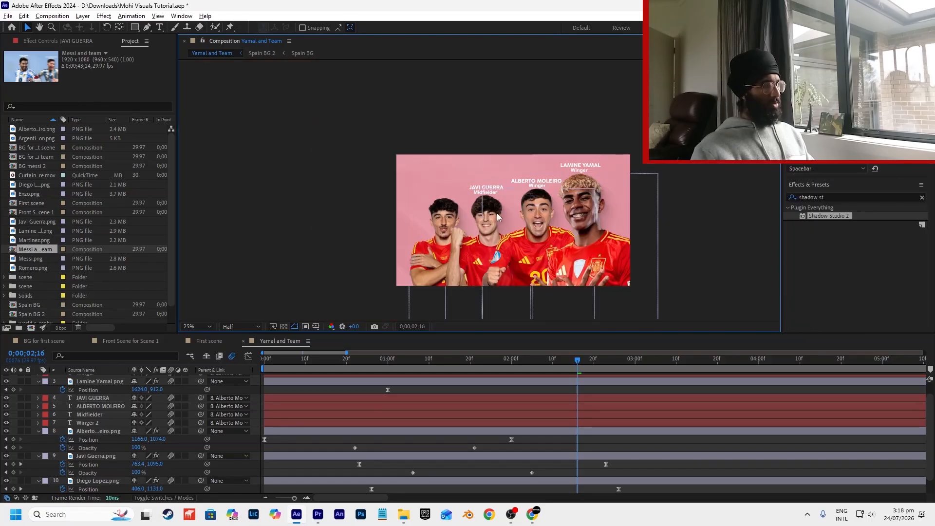
Move the JAVI GUERRA and Midfielder layers directly above Javi Guerra's image layer in the stack and parent them to it.
{"action": "scroll", "coordinate": [497, 212], "scroll_direction": "up", "scroll_amount": 2}
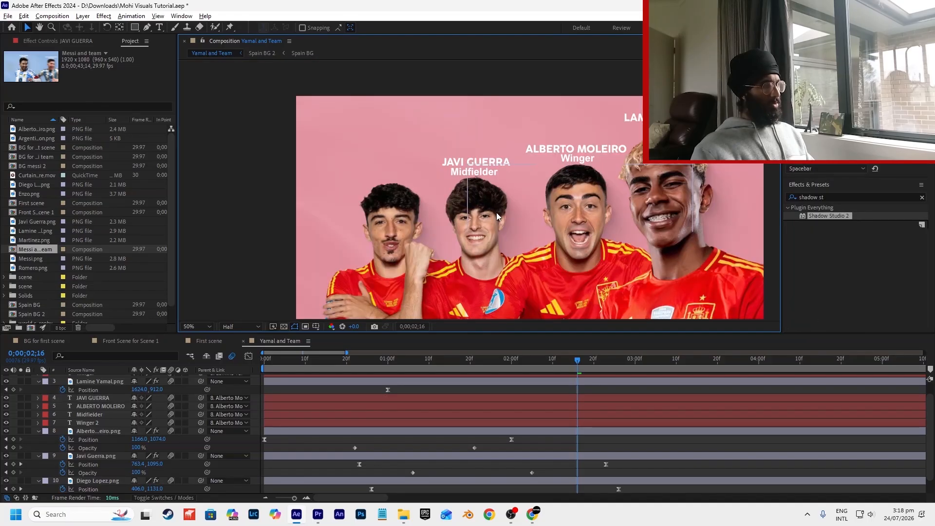
{"action": "left_click", "coordinate": [104, 401]}
{"action": "left_click", "coordinate": [97, 414], "text": "ctrl"}
{"action": "left_click_drag", "start_coordinate": [97, 415], "coordinate": [82, 449]}
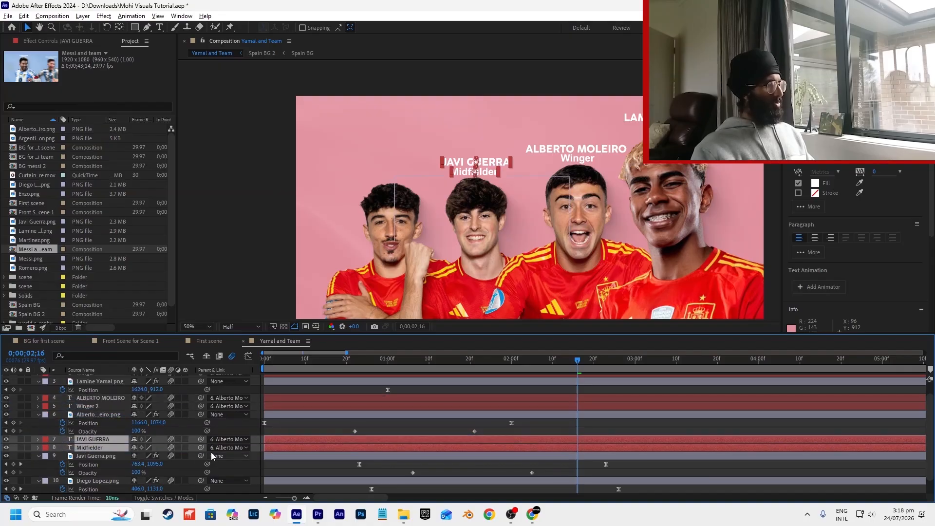
{"action": "left_click_drag", "start_coordinate": [200, 439], "coordinate": [97, 457]}
Duplicate the JAVI GUERRA and Midfielder titles, stacking the copies directly above Diego Lopez's image layer and parenting them to it.
{"action": "scroll", "coordinate": [103, 447], "scroll_direction": "down", "scroll_amount": 1}
{"action": "key", "text": "ctrl+d"}
{"action": "left_click_drag", "start_coordinate": [95, 432], "coordinate": [90, 473]}
{"action": "left_click_drag", "start_coordinate": [177, 468], "coordinate": [110, 483]}
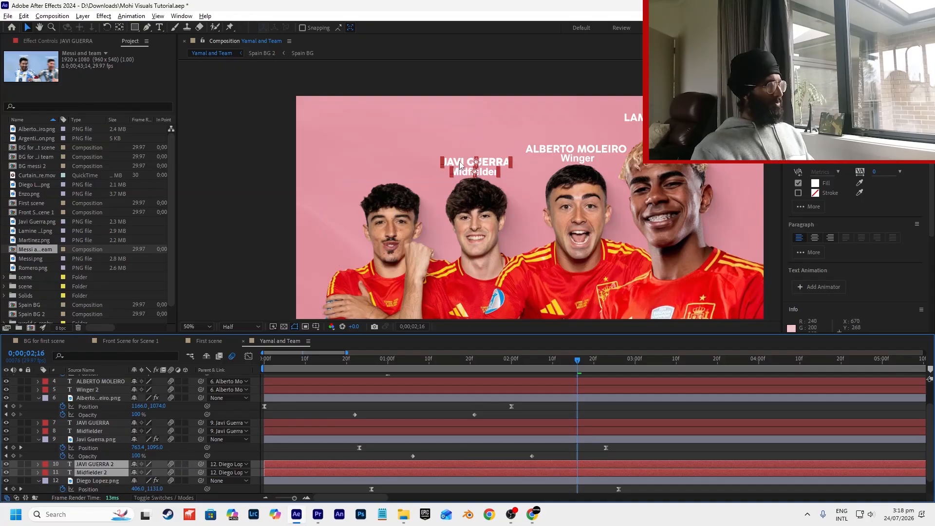
{"action": "left_click_drag", "start_coordinate": [460, 165], "coordinate": [386, 183]}
{"action": "scroll", "coordinate": [374, 164], "scroll_direction": "up", "scroll_amount": 3}
{"action": "scroll", "coordinate": [398, 186], "scroll_direction": "down", "scroll_amount": 2}
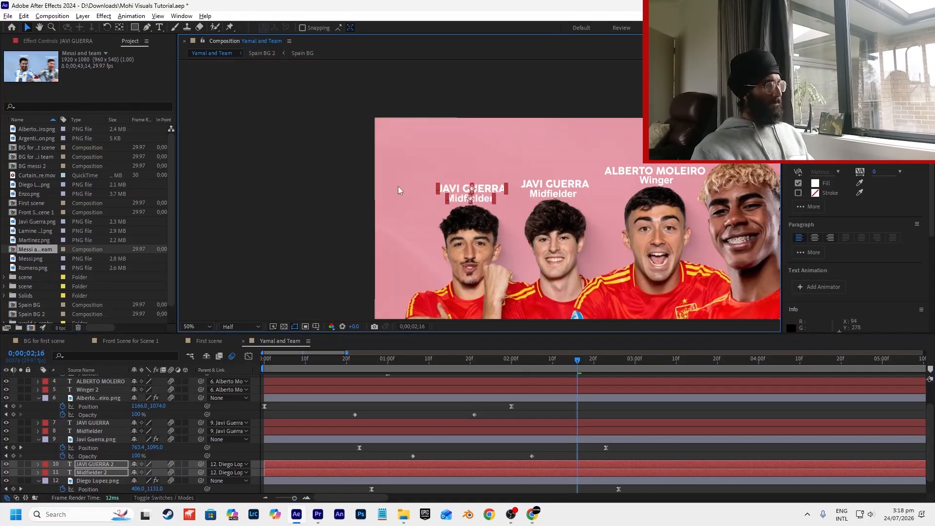
{"action": "left_click", "coordinate": [498, 180]}
{"action": "scroll", "coordinate": [499, 179], "scroll_direction": "up", "scroll_amount": 2}
{"action": "double_click", "coordinate": [457, 199]}
{"action": "type", "text": "DIEGO LOPEZ"}
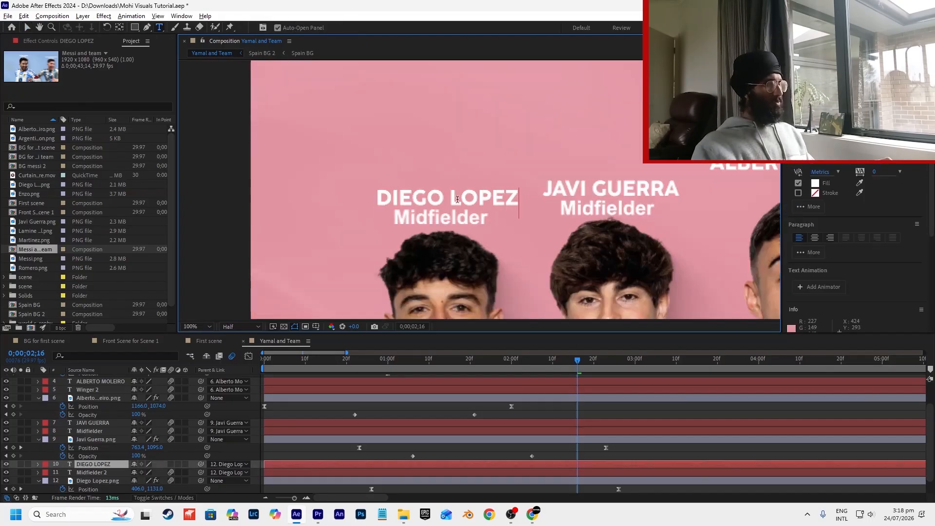
{"action": "left_click", "coordinate": [27, 27]}
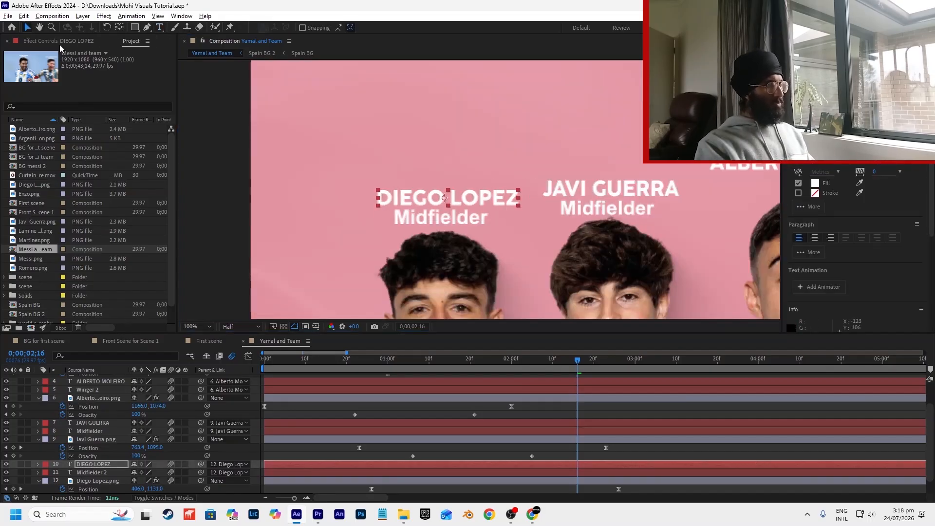
{"action": "key", "text": "ctrl+alt+Home"}
{"action": "left_click_drag", "start_coordinate": [462, 198], "coordinate": [457, 202]}
Switch to Chrome, search the web for "diego lopez position" to find the player's position, and close the search tab.
{"action": "left_click", "coordinate": [532, 513]}
{"action": "key", "text": "ctrl+t"}
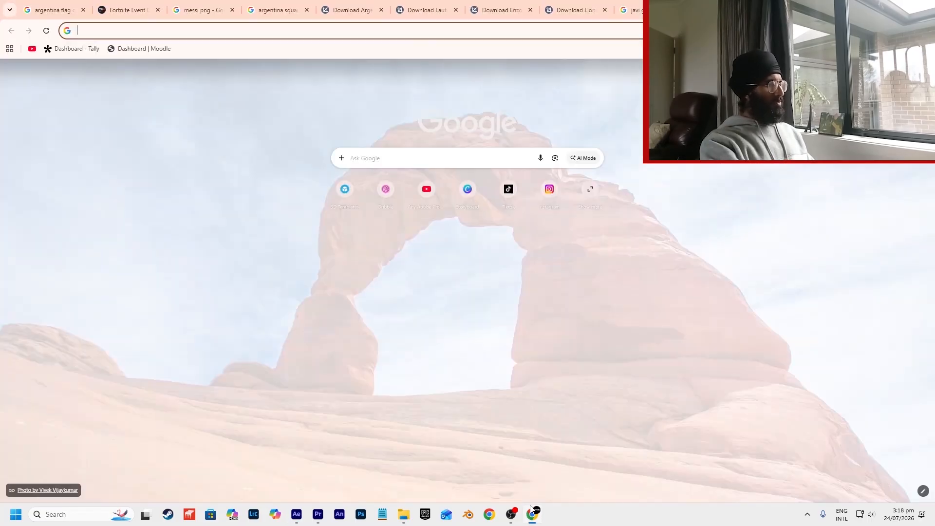
{"action": "type", "text": "diego lop"}
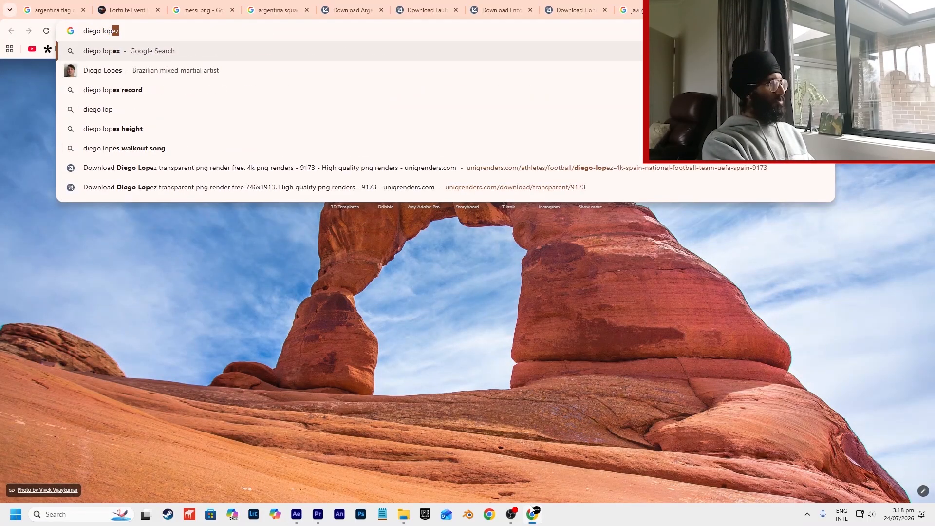
{"action": "key", "text": "Return"}
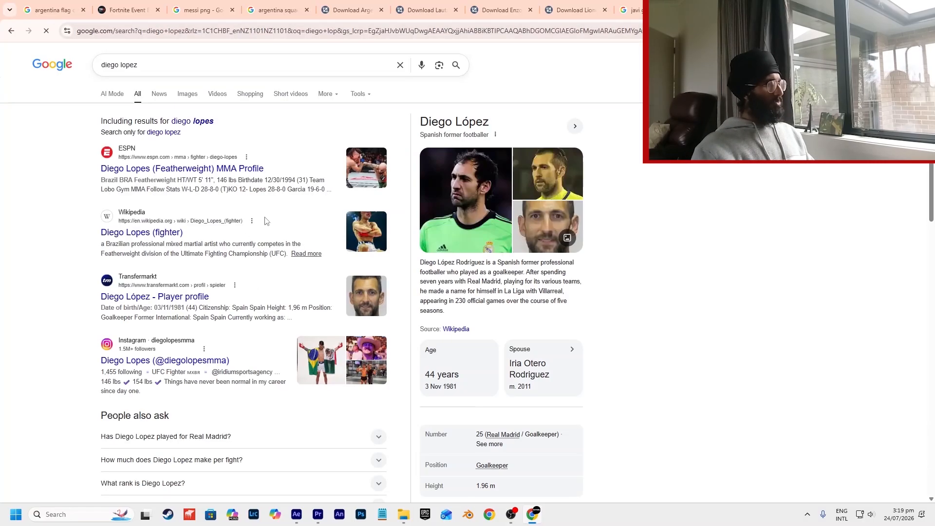
{"action": "left_click", "coordinate": [159, 71]}
{"action": "type", "text": "posit"}
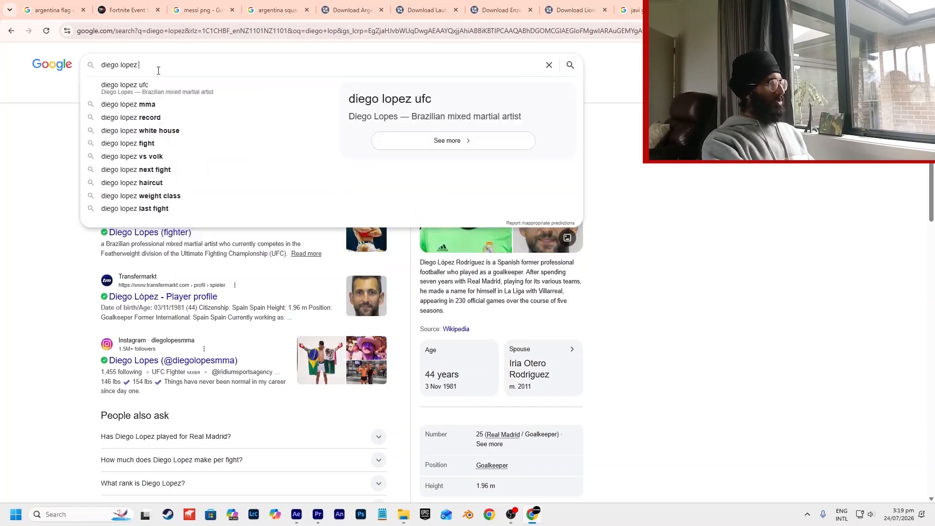
{"action": "type", "text": "ion"}
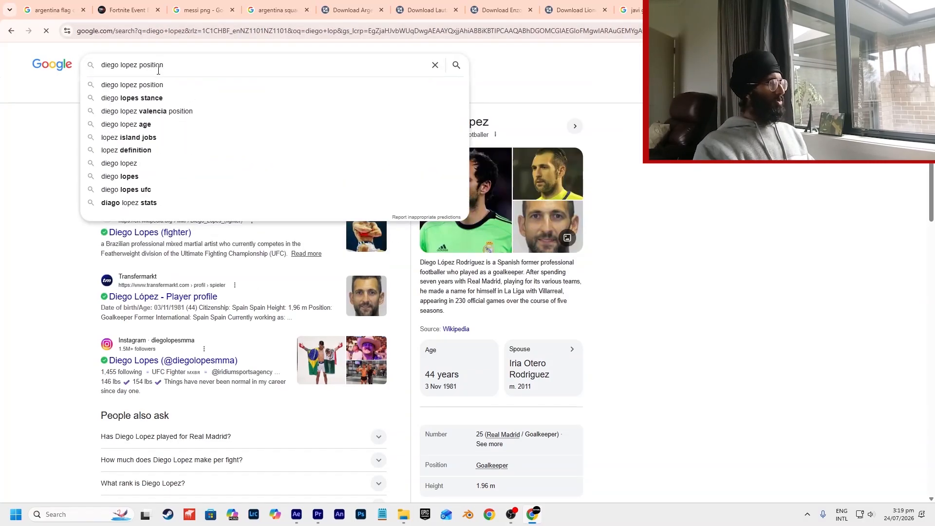
{"action": "right_click", "coordinate": [159, 74]}
{"action": "left_click", "coordinate": [4, 215]}
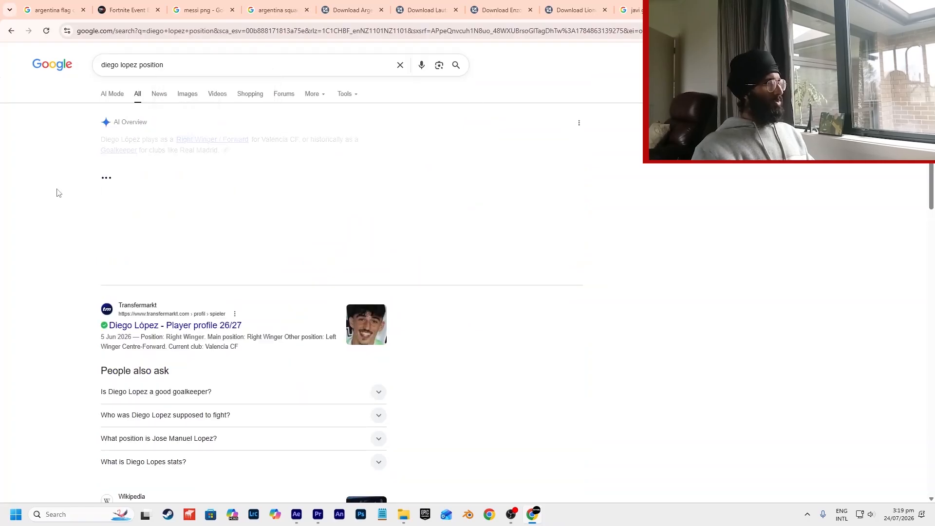
{"action": "key", "text": "ctrl+w"}
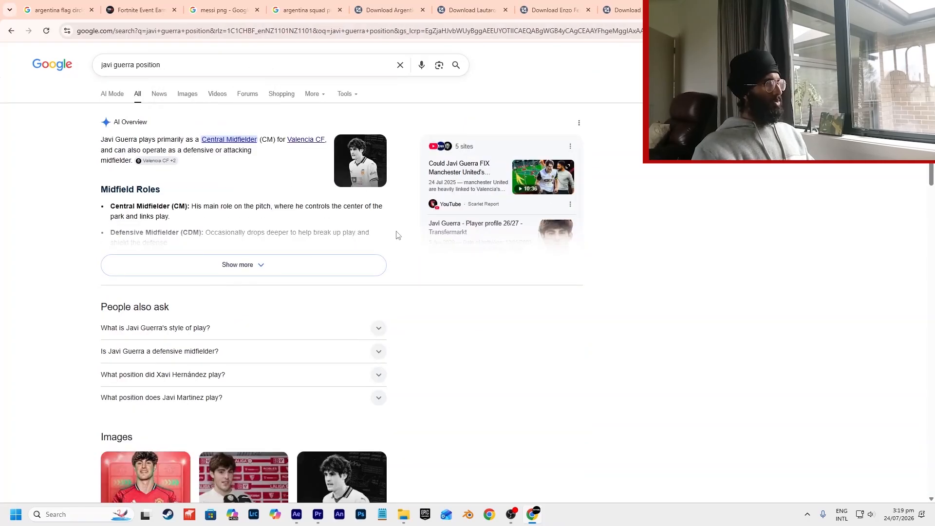
Back in After Effects, change the position title above Diego's head to Winger and centre it beneath DIEGO LOPEZ.
{"action": "key", "text": "alt+Tab"}
{"action": "type", "text": "Winger"}
{"action": "left_click", "coordinate": [27, 28]}
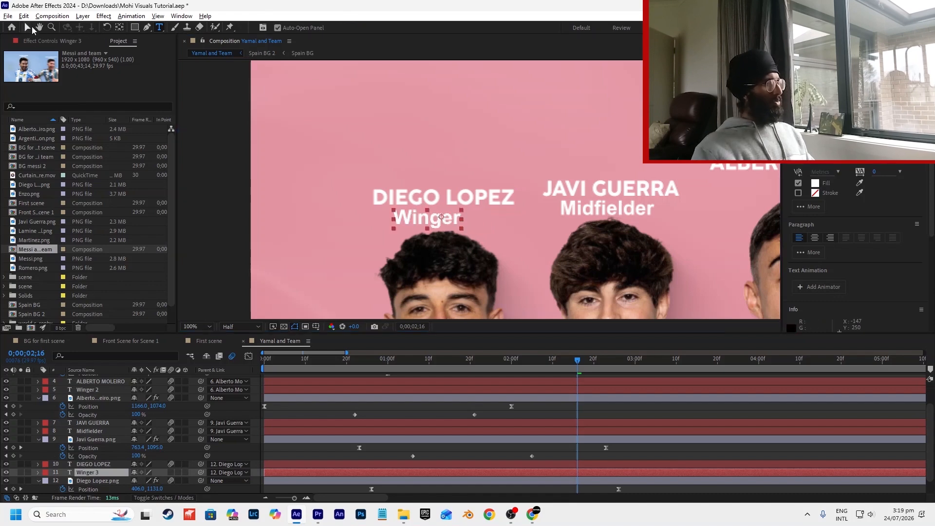
{"action": "left_click_drag", "start_coordinate": [440, 218], "coordinate": [456, 218]}
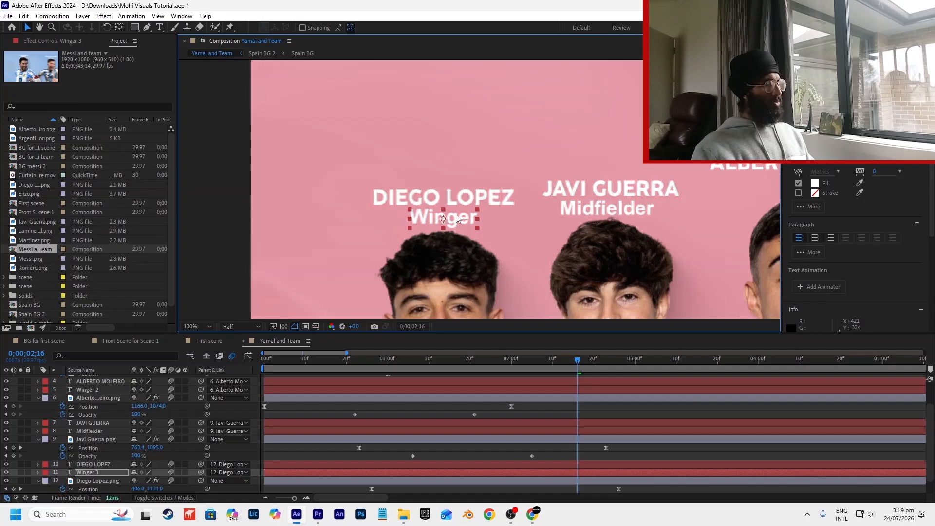
{"action": "scroll", "coordinate": [458, 219], "scroll_direction": "down", "scroll_amount": 3}
{"action": "left_click", "coordinate": [394, 227]}
{"action": "scroll", "coordinate": [520, 200], "scroll_direction": "up", "scroll_amount": 2}
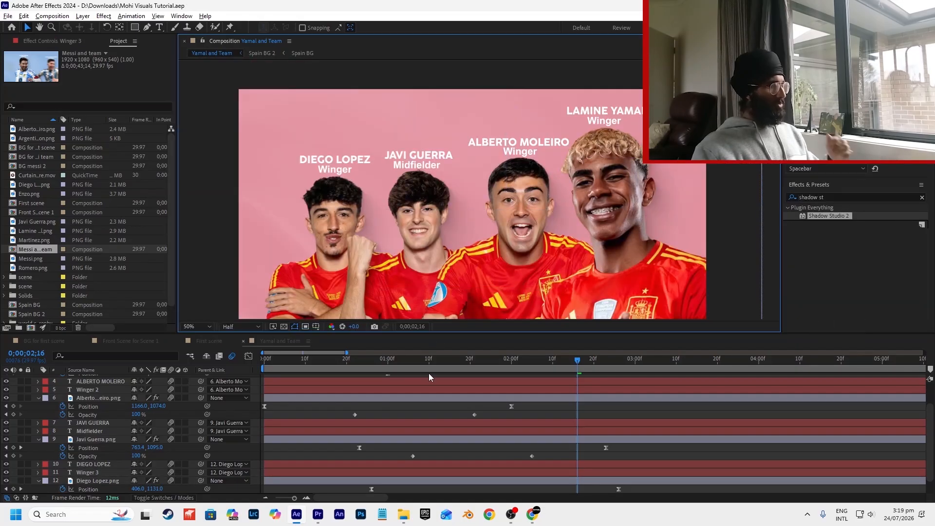
Play Yamal and Team from its start to check how the name and position titles move with the players.
{"action": "left_click", "coordinate": [318, 359]}
{"action": "left_click_drag", "start_coordinate": [272, 360], "coordinate": [210, 359]}
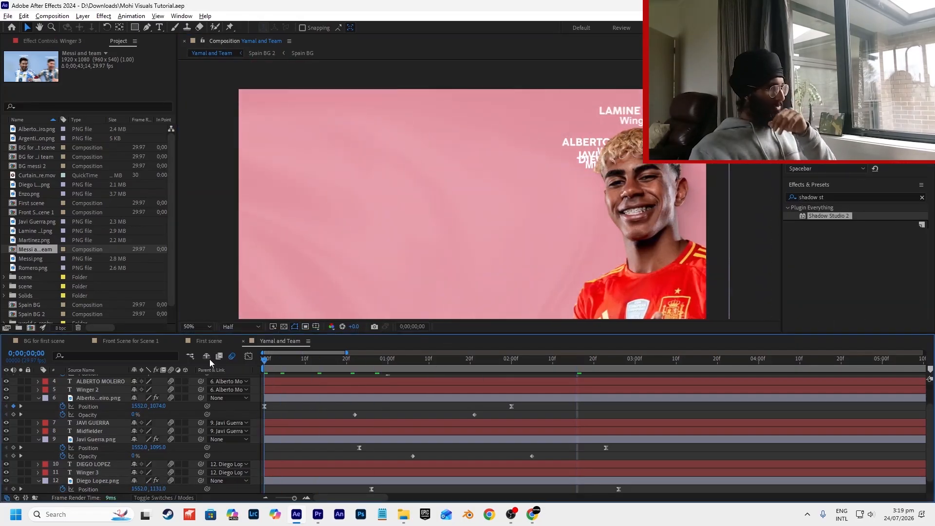
{"action": "scroll", "coordinate": [413, 239], "scroll_direction": "down", "scroll_amount": 2}
{"action": "key", "text": "space"}
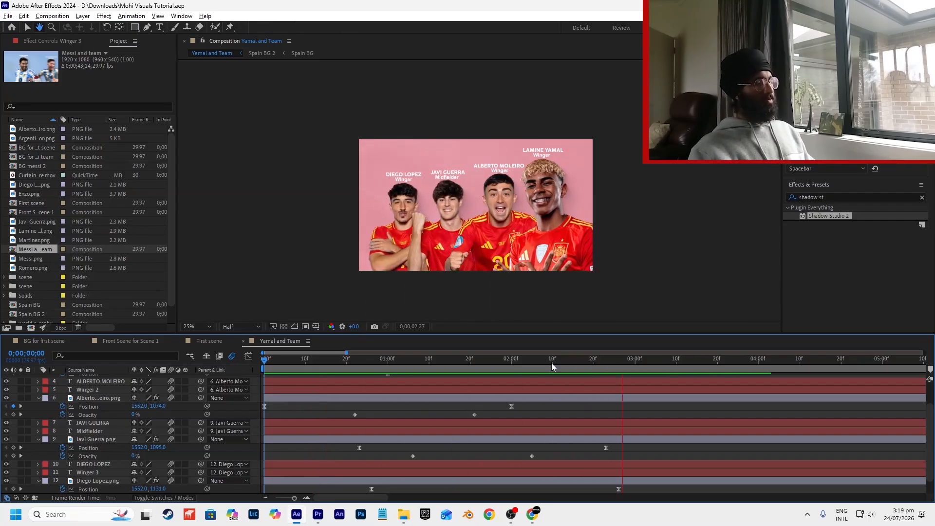
{"action": "key", "text": "space"}
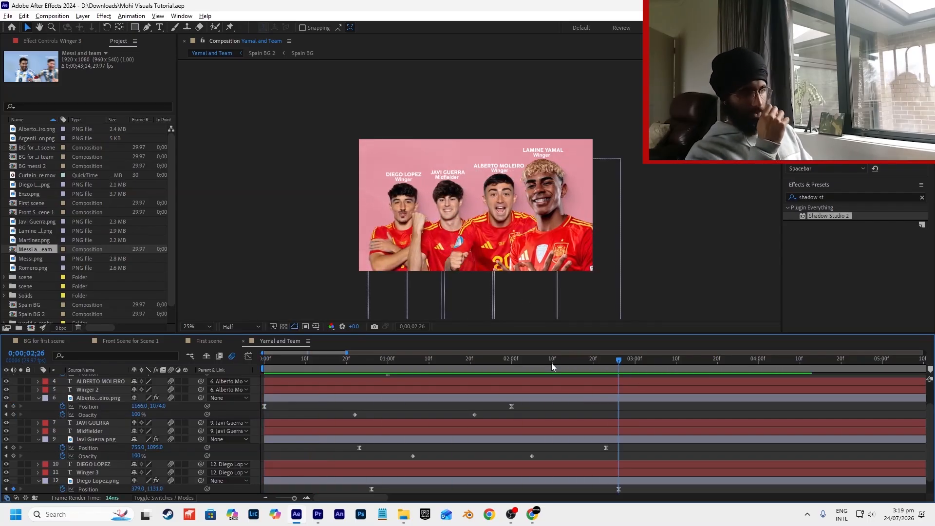
{"action": "key", "text": "space"}
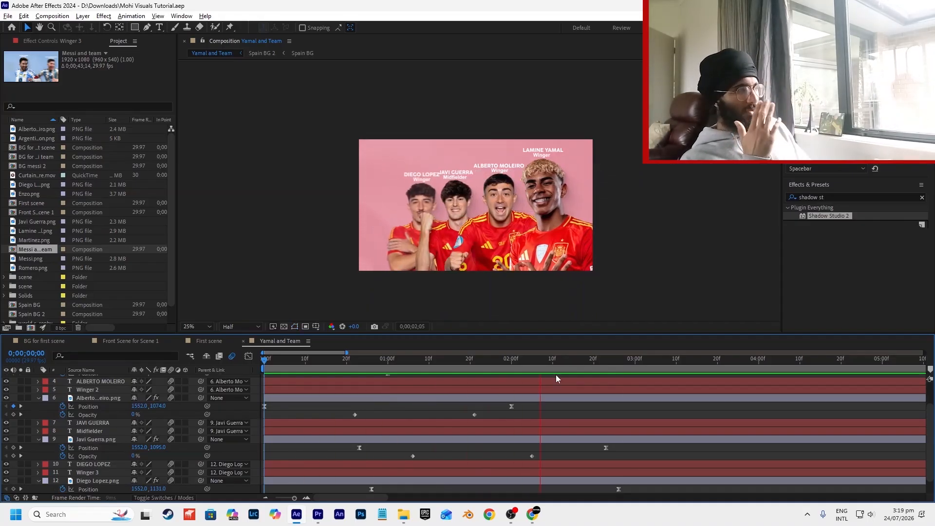
{"action": "key", "text": "space"}
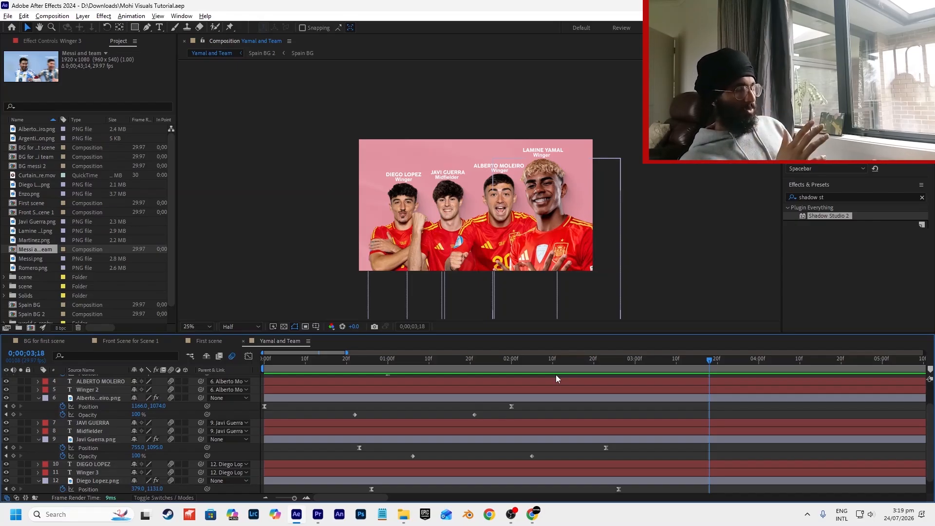
{"action": "key", "text": "space"}
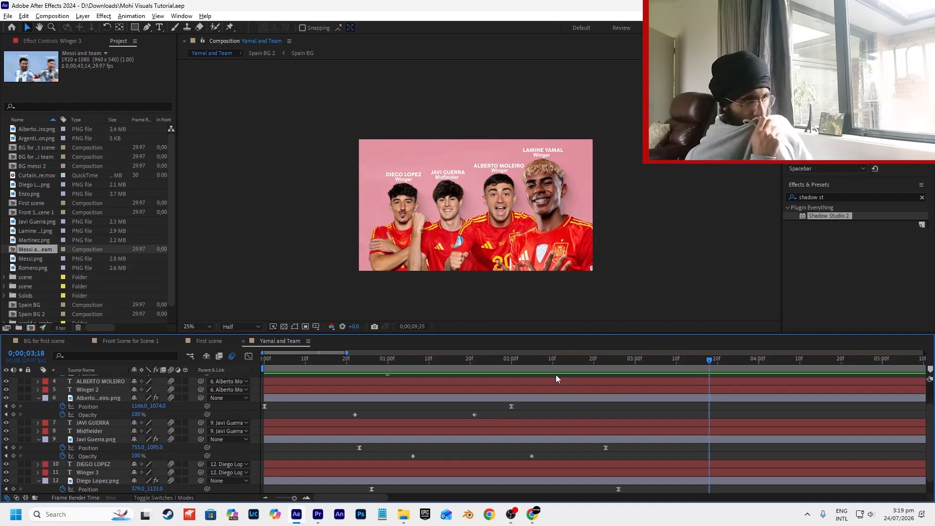
{"action": "left_click", "coordinate": [463, 252]}
Copy the Opacity keyframes from Alberto Moleiro's image layer onto the ALBERTO MOLEIRO and Winger 2 titles, starting at 0;00;00;22.
{"action": "left_click_drag", "start_coordinate": [387, 360], "coordinate": [351, 363]}
{"action": "scroll", "coordinate": [335, 407], "scroll_direction": "up", "scroll_amount": 2}
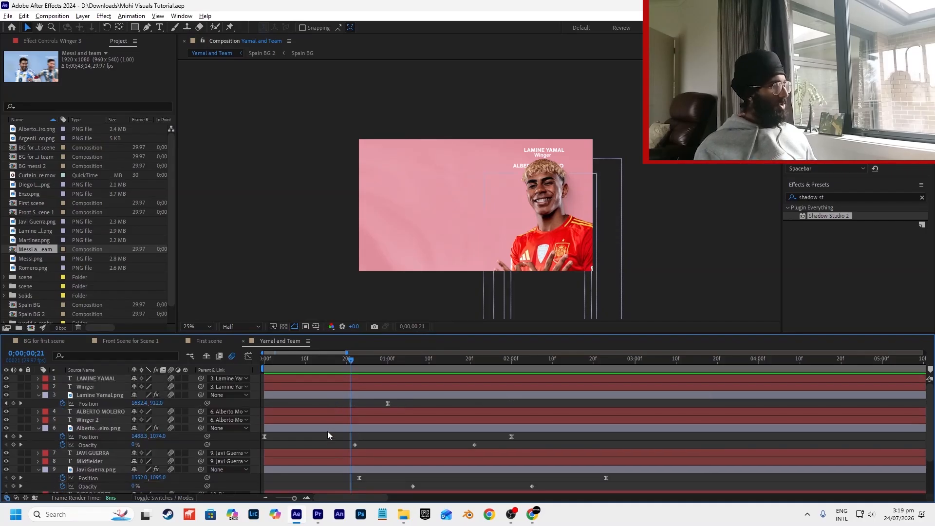
{"action": "left_click", "coordinate": [327, 430]}
{"action": "key", "text": "u"}
{"action": "key", "text": "t"}
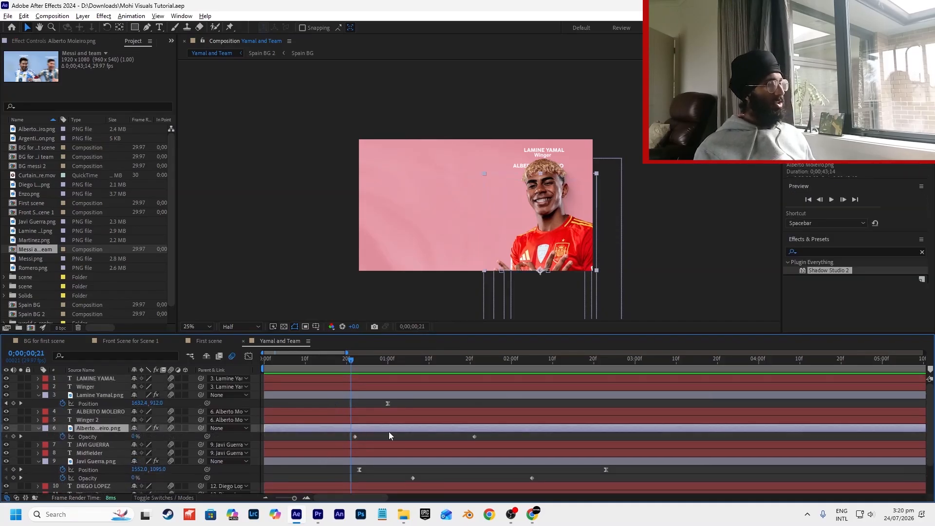
{"action": "left_click_drag", "start_coordinate": [354, 366], "coordinate": [356, 366]}
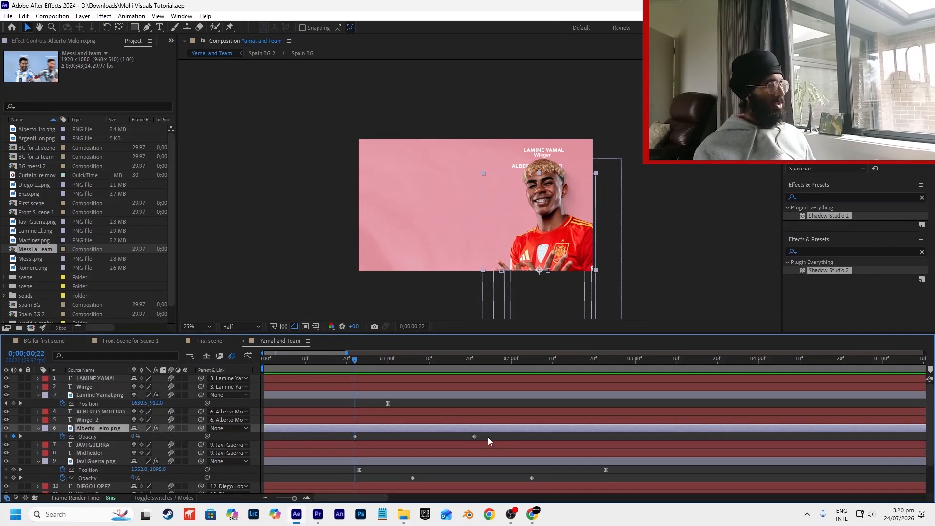
{"action": "left_click_drag", "start_coordinate": [488, 437], "coordinate": [301, 443]}
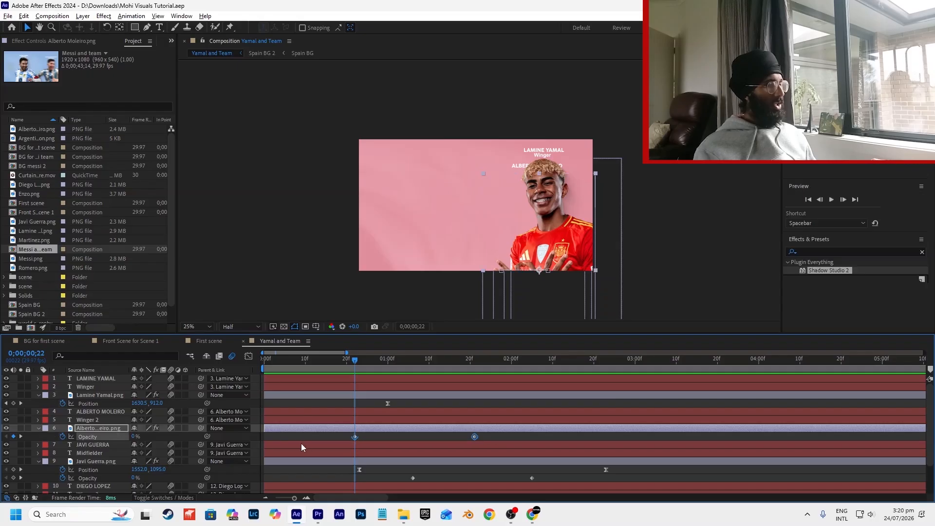
{"action": "left_click", "coordinate": [356, 421]}
{"action": "left_click", "coordinate": [355, 412], "text": "shift"}
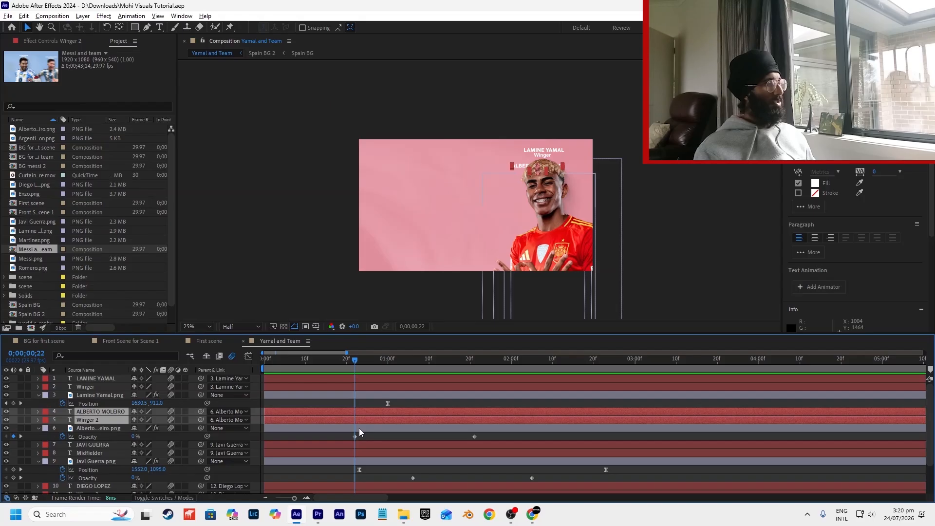
{"action": "key", "text": "ctrl+v"}
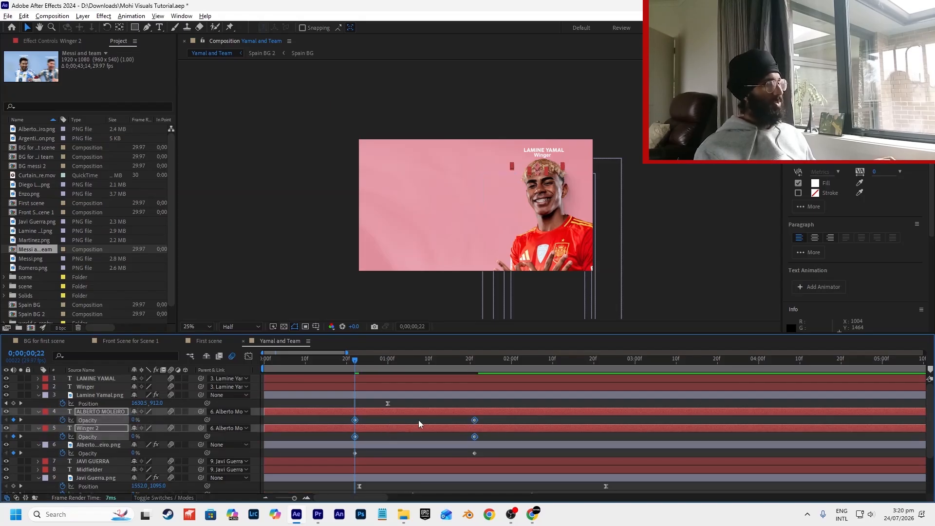
{"action": "left_click_drag", "start_coordinate": [358, 361], "coordinate": [489, 384]}
{"action": "left_click", "coordinate": [516, 419]}
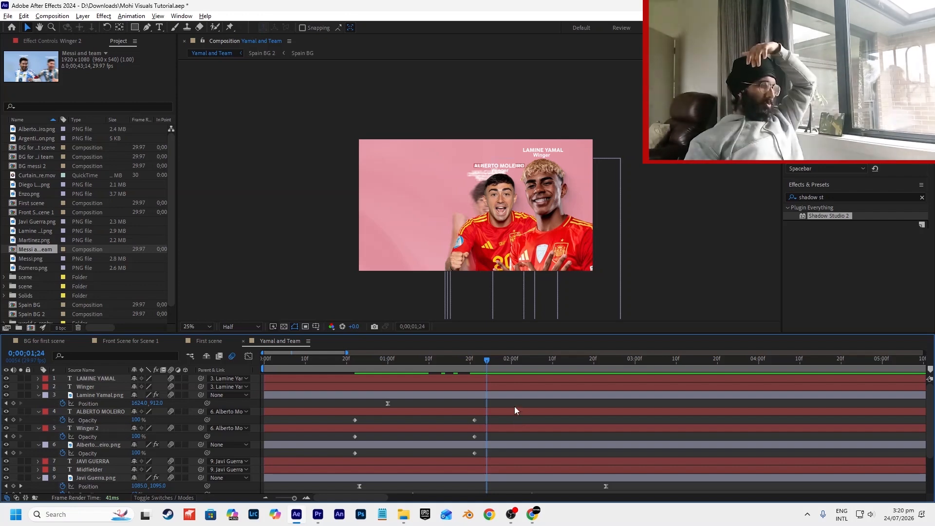
Copy the Opacity keyframes from Javi Guerra's image layer onto the JAVI GUERRA and Midfielder titles, starting at 0;00;01;06.
{"action": "left_click", "coordinate": [375, 361]}
{"action": "left_click_drag", "start_coordinate": [365, 366], "coordinate": [355, 368]}
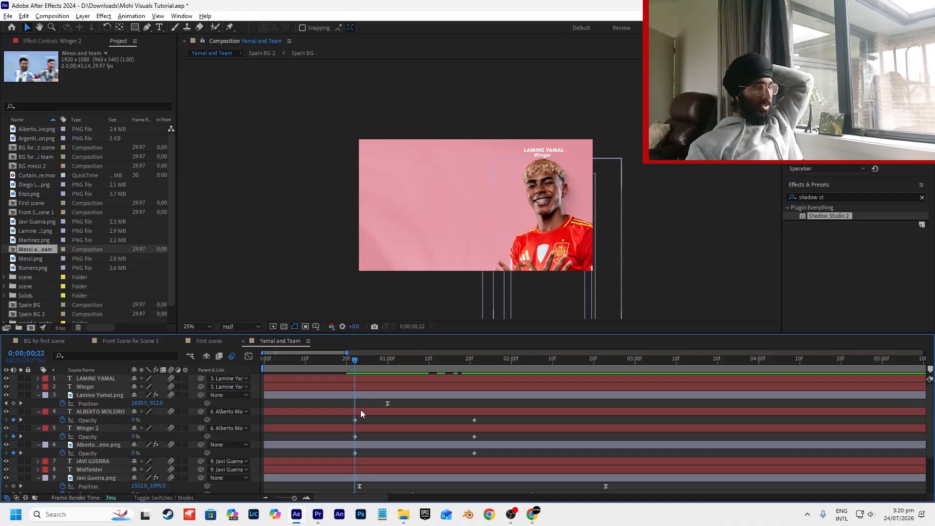
{"action": "scroll", "coordinate": [358, 412], "scroll_direction": "down", "scroll_amount": 2}
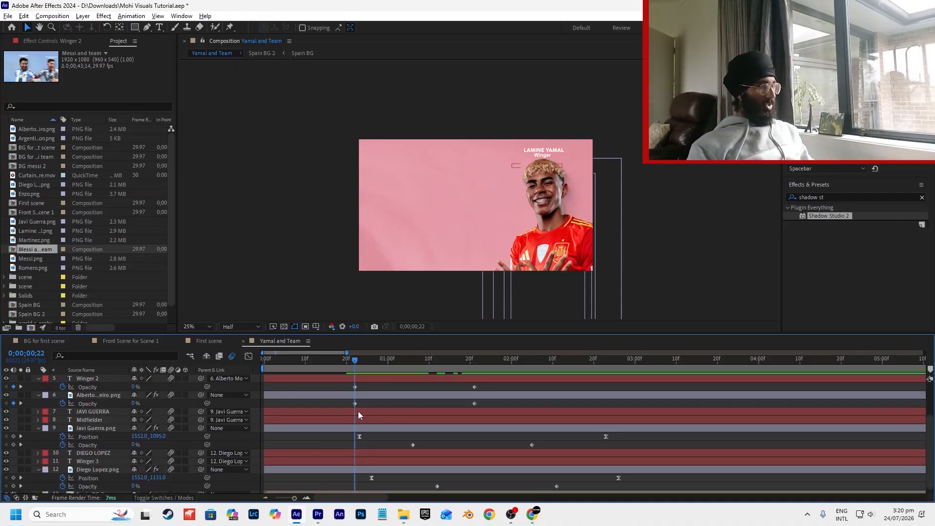
{"action": "left_click", "coordinate": [359, 426]}
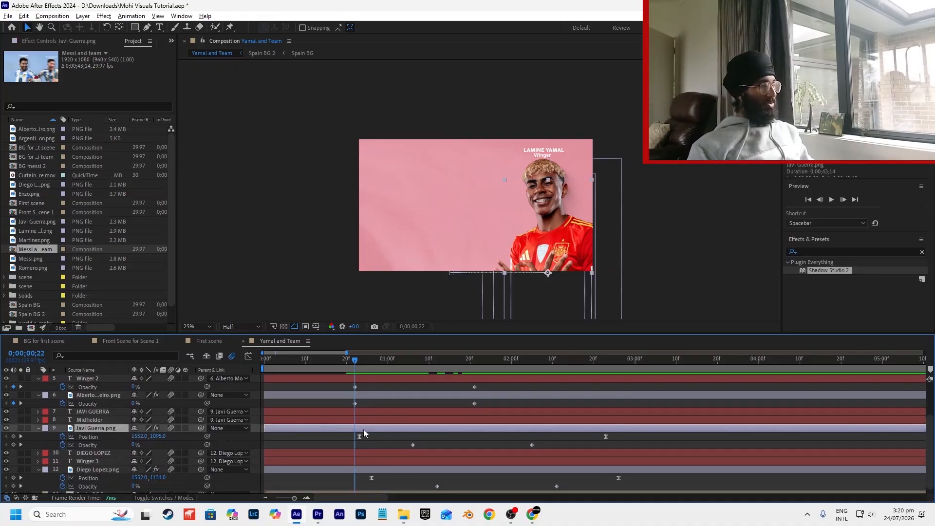
{"action": "key", "text": "t"}
{"action": "scroll", "coordinate": [417, 391], "scroll_direction": "up", "scroll_amount": 1}
{"action": "left_click", "coordinate": [416, 366]}
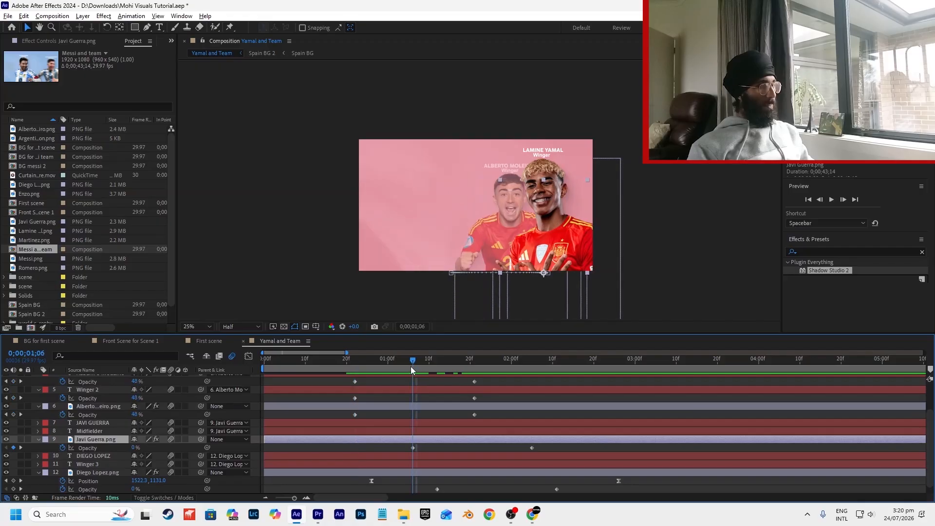
{"action": "left_click", "coordinate": [423, 422]}
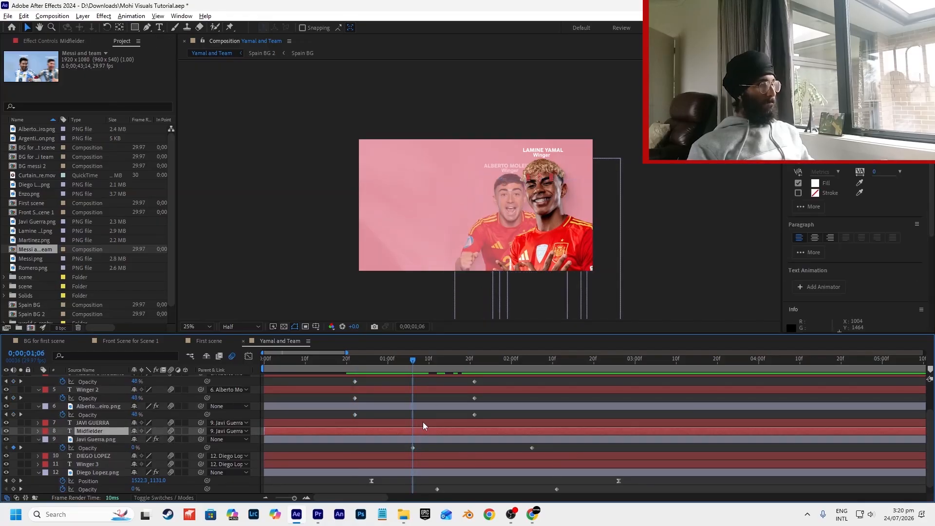
{"action": "left_click", "coordinate": [435, 430], "text": "shift"}
{"action": "scroll", "coordinate": [435, 429], "scroll_direction": "down", "scroll_amount": 1}
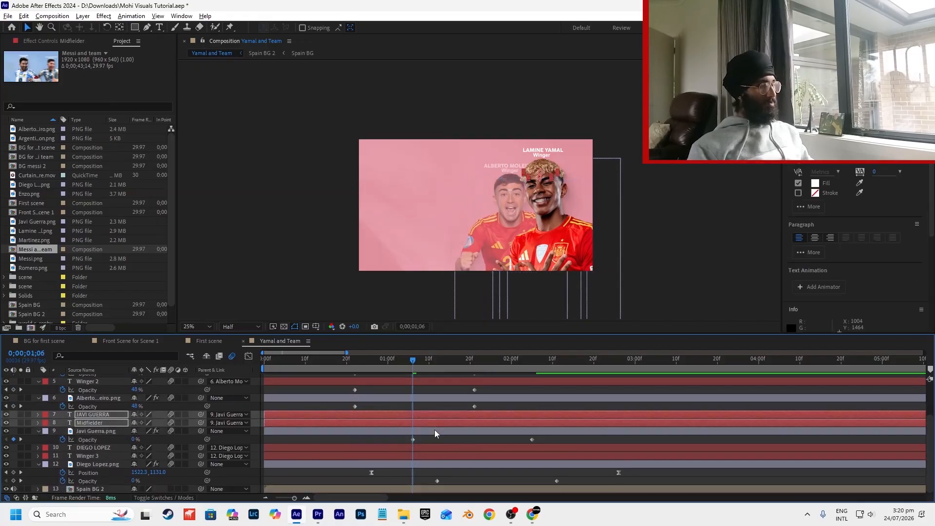
Copy the Opacity keyframes from Diego Lopez's image layer onto the DIEGO LOPEZ and Winger 3 titles, starting at 0;00;01;12.
{"action": "left_click", "coordinate": [429, 465]}
{"action": "left_click", "coordinate": [447, 480]}
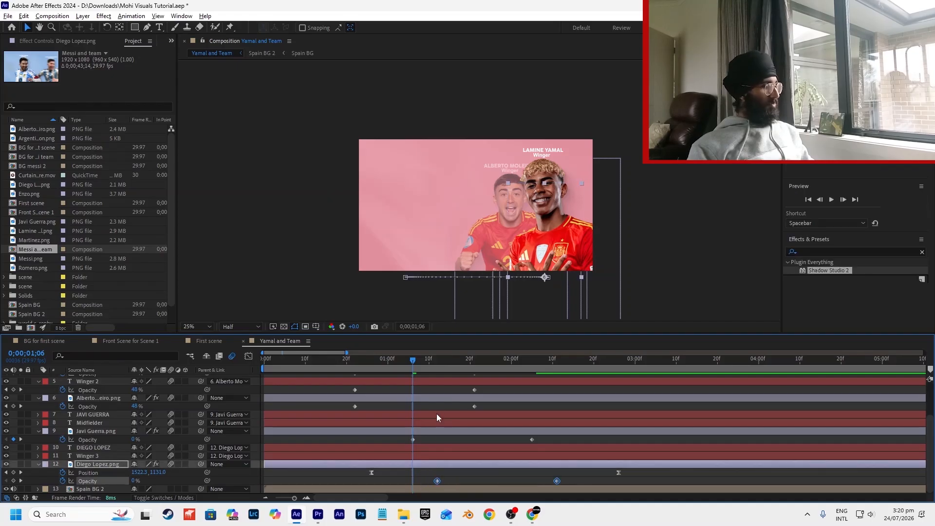
{"action": "left_click", "coordinate": [433, 365]}
{"action": "left_click_drag", "start_coordinate": [435, 366], "coordinate": [438, 368]}
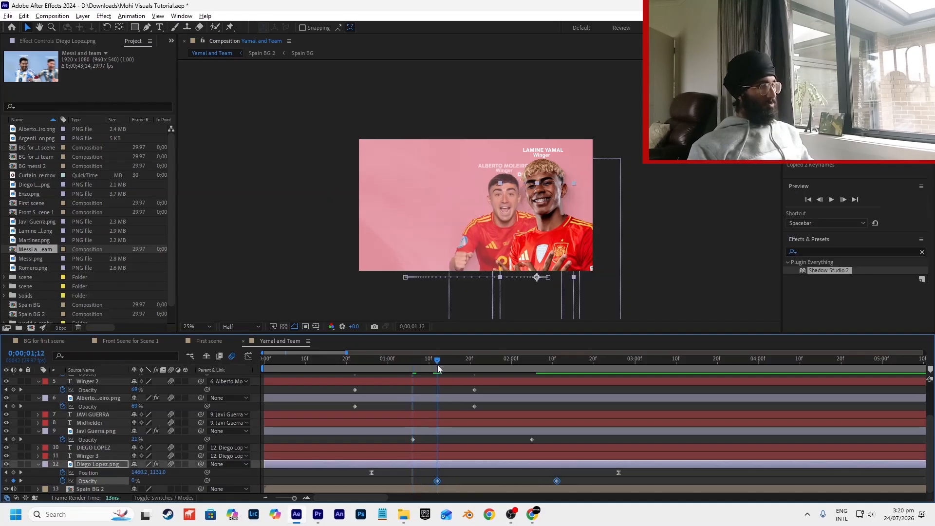
{"action": "left_click", "coordinate": [444, 458]}
{"action": "left_click", "coordinate": [442, 448], "text": "shift"}
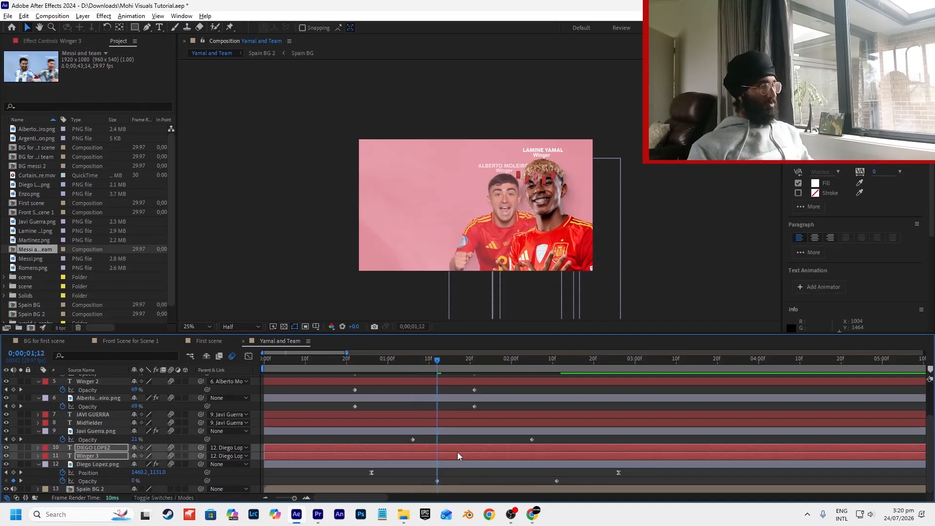
{"action": "left_click", "coordinate": [432, 442]}
Preview the composition from near its start to check that the titles fade in with their players.
{"action": "left_click_drag", "start_coordinate": [367, 366], "coordinate": [276, 365]}
{"action": "key", "text": "space"}
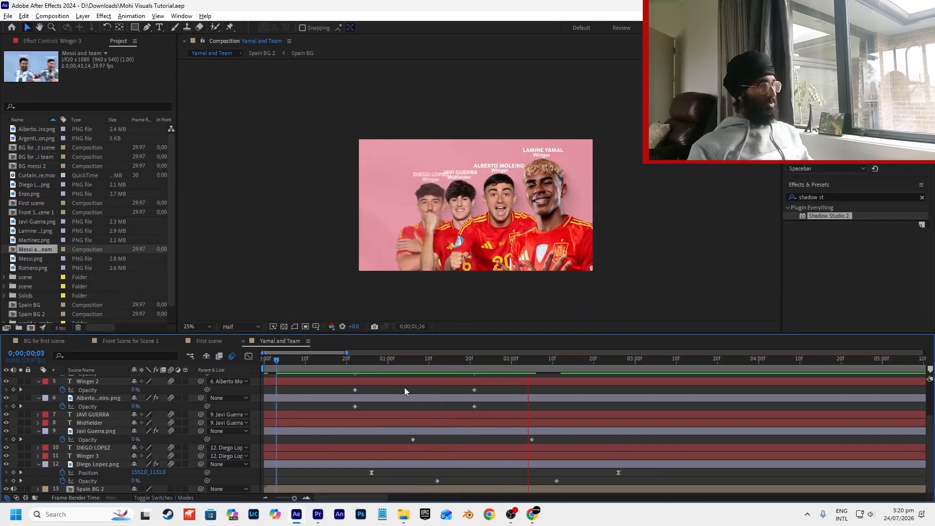
{"action": "key", "text": "space"}
Return the playhead to the start of the composition and collapse the revealed keyframe properties of all layers.
{"action": "key", "text": "Home"}
{"action": "left_click", "coordinate": [266, 383]}
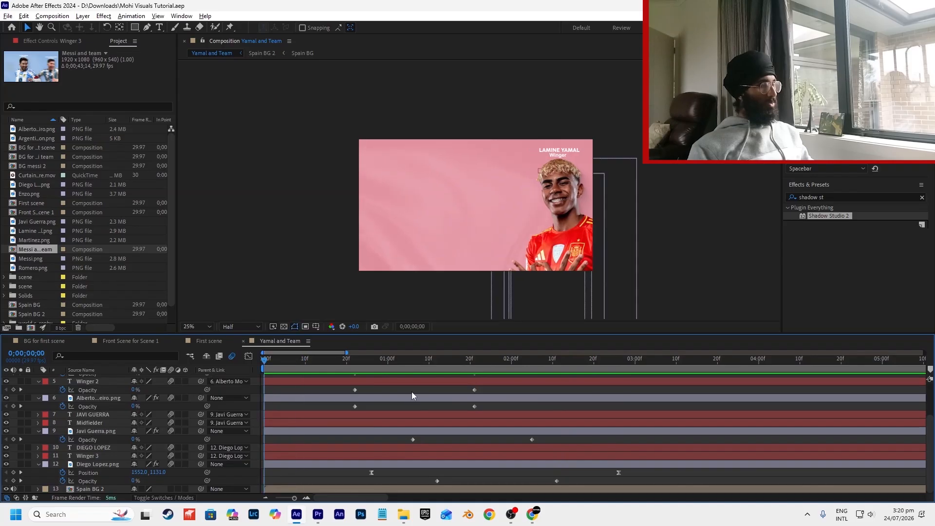
{"action": "key", "text": "u"}
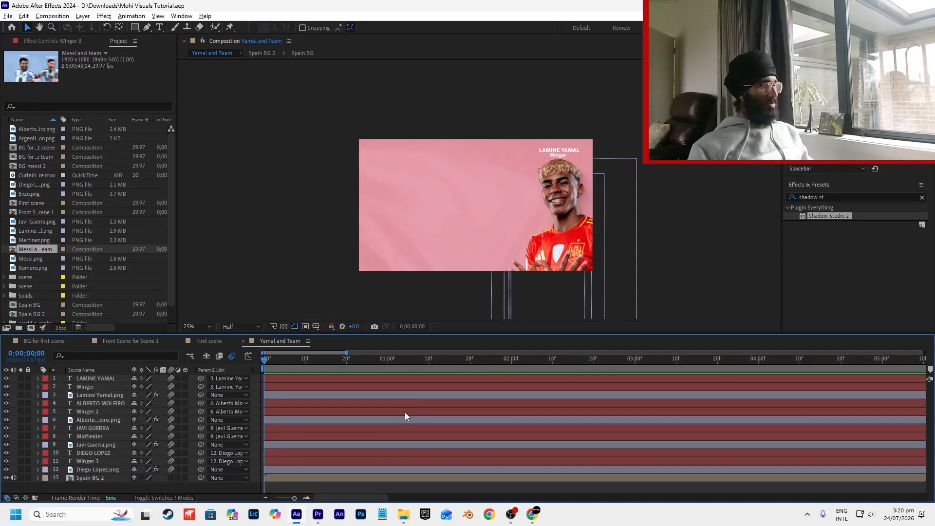
Preview the Yamal and Team composition from its start to check the player and title fade-ins.
{"action": "key", "text": "space"}
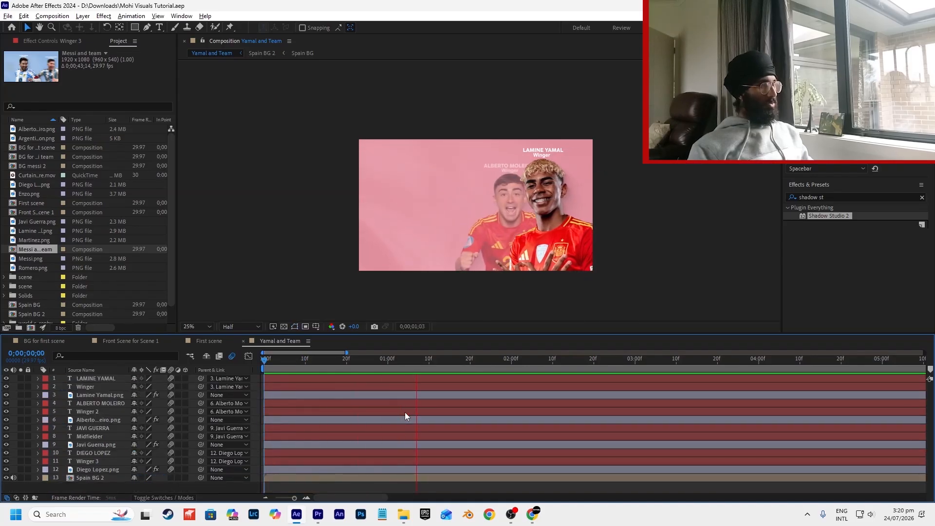
{"action": "key", "text": "space"}
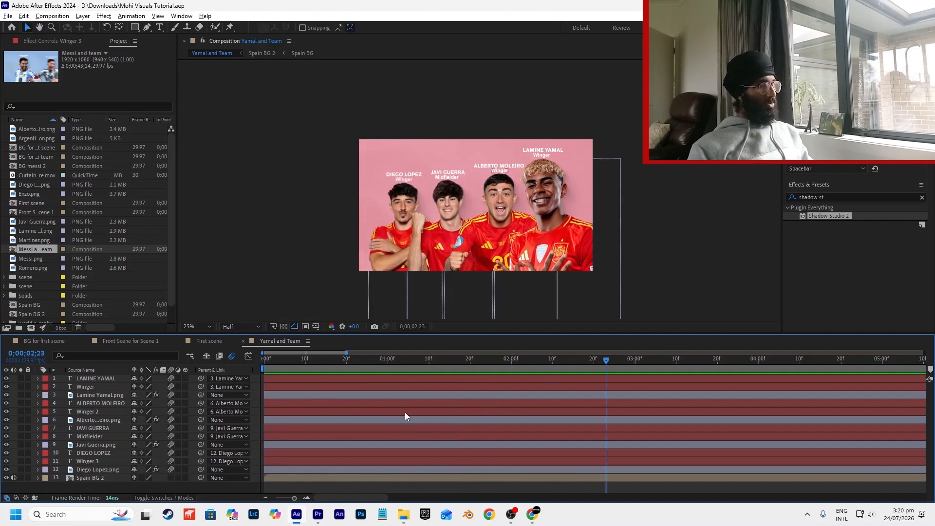
Switch to Premiere Pro and compare the reference reel's start of the guess-the-score shot with the end of Yamal and Team.
{"action": "mouse_move", "coordinate": [323, 511]}
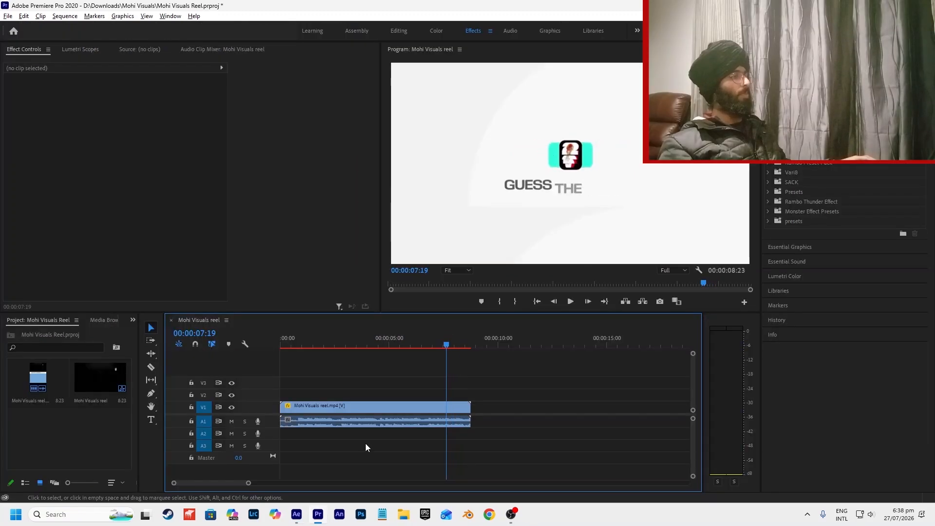
{"action": "mouse_move", "coordinate": [443, 346]}
{"action": "left_mouse_down"}
{"action": "mouse_move", "coordinate": [425, 347]}
{"action": "mouse_move", "coordinate": [434, 347]}
{"action": "left_mouse_up"}
{"action": "key", "text": "alt+Tab"}
{"action": "left_click_drag", "start_coordinate": [557, 361], "coordinate": [560, 361]}
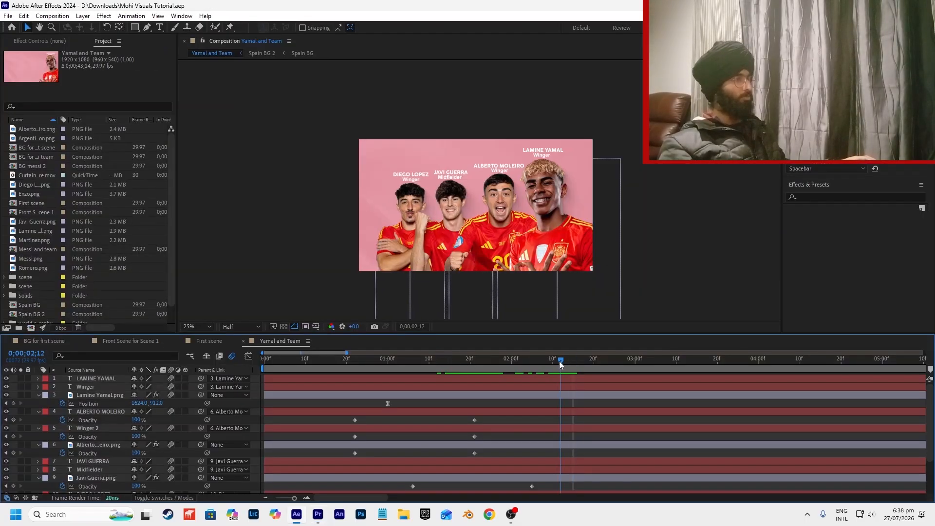
{"action": "key", "text": "alt+Tab"}
{"action": "mouse_move", "coordinate": [438, 344]}
{"action": "left_mouse_down"}
{"action": "mouse_move", "coordinate": [430, 342]}
{"action": "mouse_move", "coordinate": [440, 342]}
{"action": "left_mouse_up"}
{"action": "key", "text": "alt+Tab"}
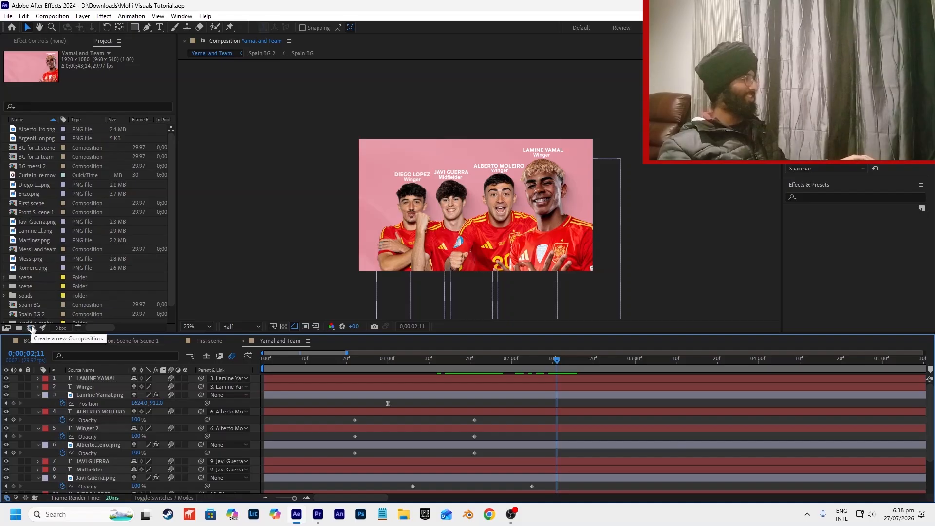
Create a new 1920x1080 composition named Last Scene.
{"action": "left_click", "coordinate": [31, 328]}
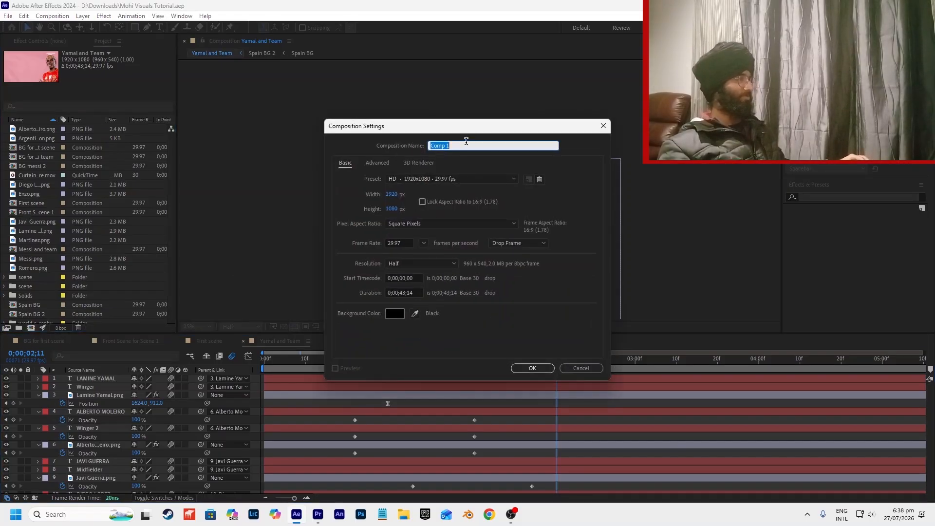
{"action": "type", "text": "`L"}
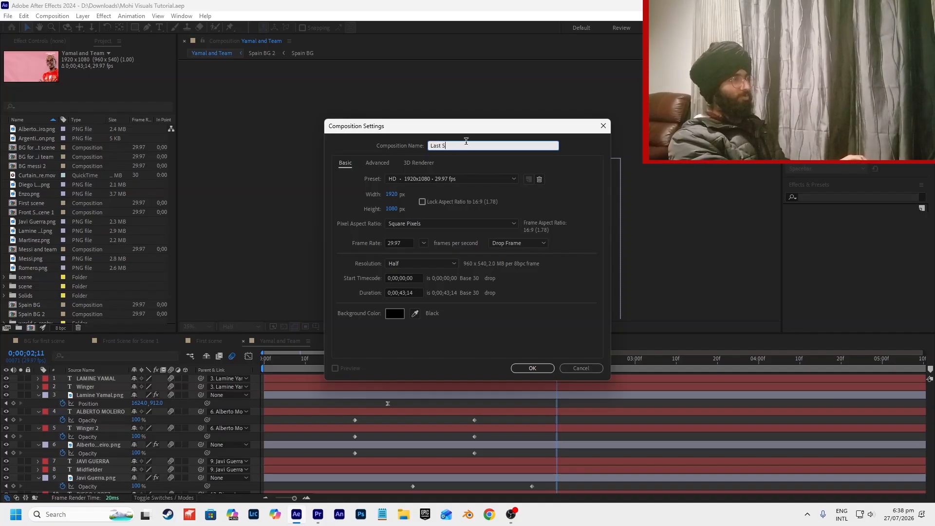
{"action": "key", "text": "Return"}
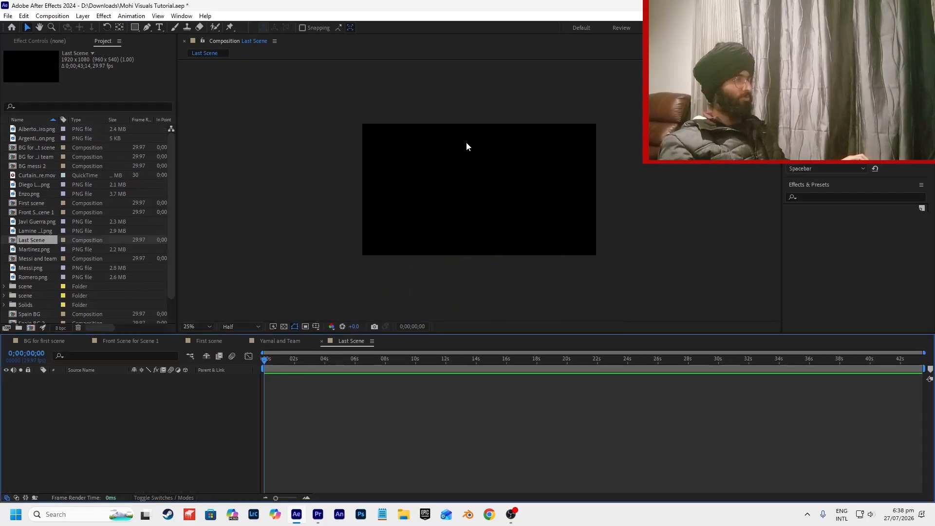
Examine the guess-the-score shot around 00:00:07:19 of the reference reel in Premiere Pro.
{"action": "left_click", "coordinate": [318, 514]}
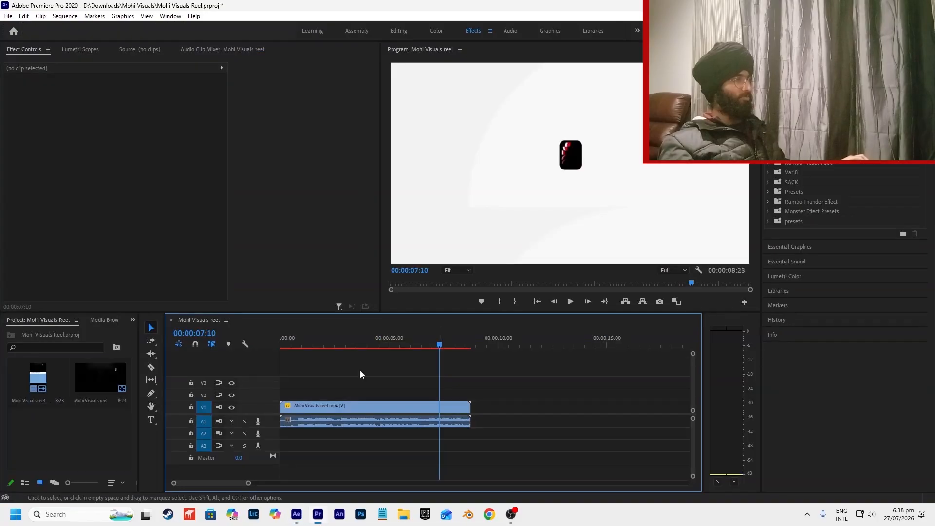
{"action": "left_click_drag", "start_coordinate": [441, 345], "coordinate": [448, 347]}
{"action": "key", "text": "alt+Tab"}
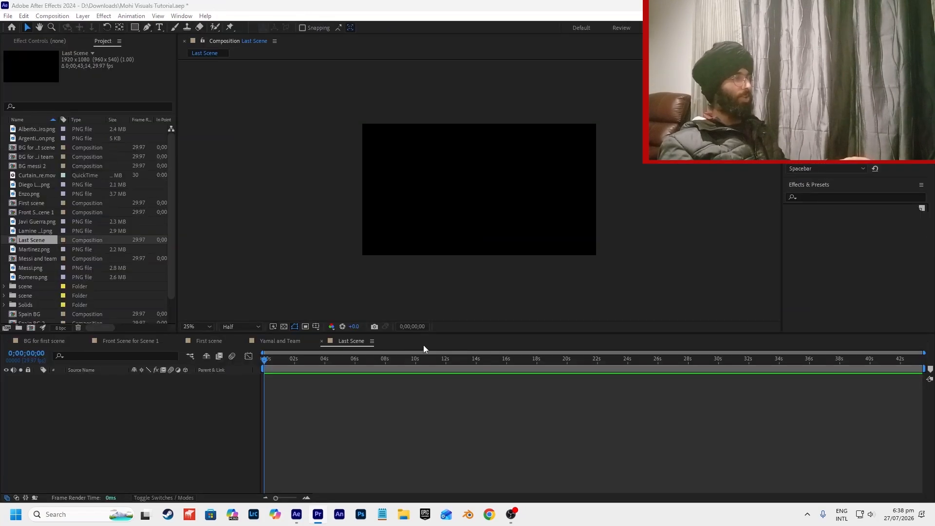
Add a full-frame solid named BG in light grey DBDCDC to Last Scene, matching its colour to the reference shot.
{"action": "left_click", "coordinate": [86, 19]}
{"action": "mouse_move", "coordinate": [95, 25]}
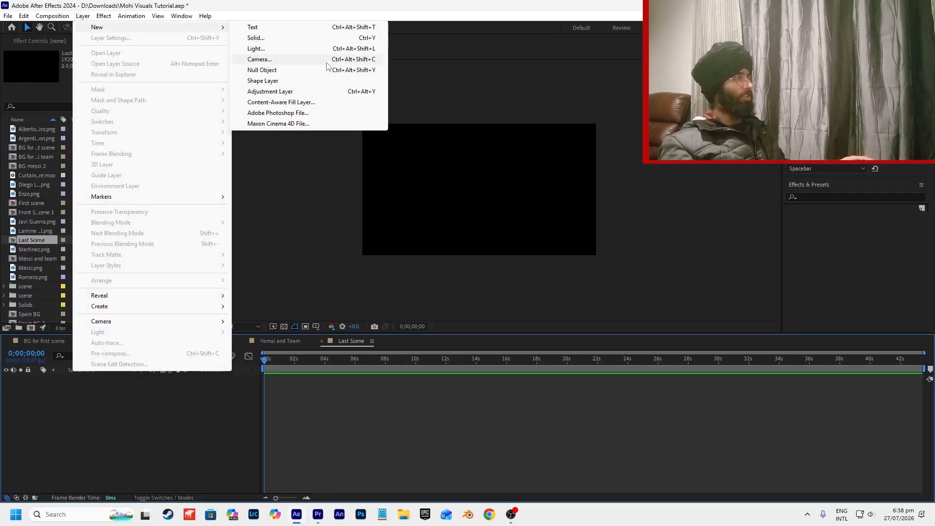
{"action": "left_click", "coordinate": [273, 37]}
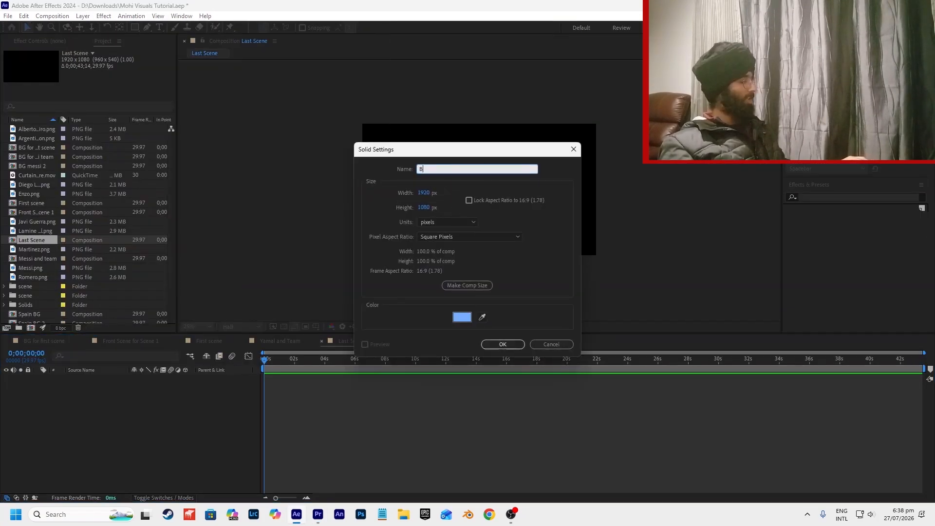
{"action": "type", "text": "BG"}
{"action": "left_click", "coordinate": [462, 317]}
{"action": "left_click_drag", "start_coordinate": [462, 317], "coordinate": [407, 265]}
{"action": "key", "text": "alt+Tab"}
{"action": "key", "text": "alt+Tab"}
{"action": "key", "text": "alt+Tab"}
{"action": "key", "text": "alt+Tab"}
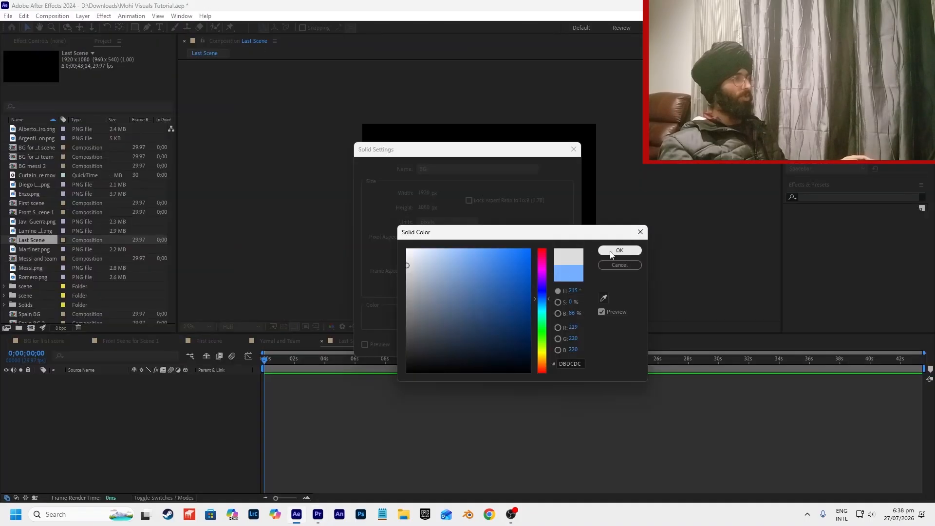
{"action": "left_click", "coordinate": [610, 251]}
{"action": "left_click", "coordinate": [493, 341]}
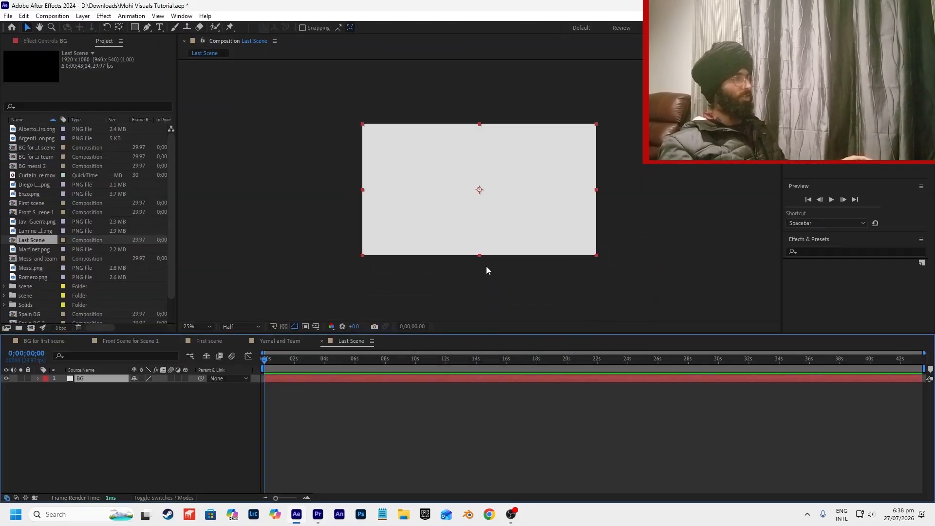
Compare the BG solid with the reference reel's background in Premiere Pro, scrubbing the reel to 00:00:08:02.
{"action": "key", "text": "alt+Tab"}
{"action": "key", "text": "alt+Tab"}
{"action": "left_click", "coordinate": [642, 163]}
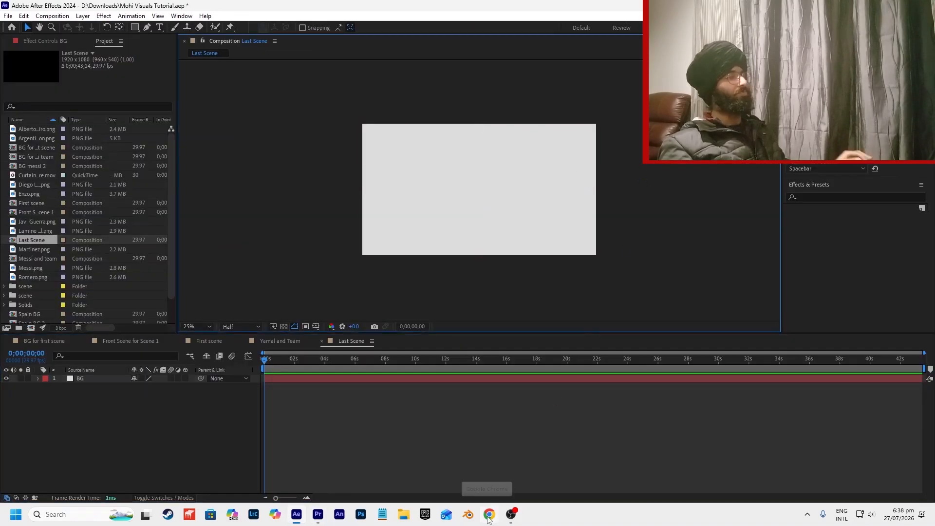
{"action": "left_click", "coordinate": [316, 513]}
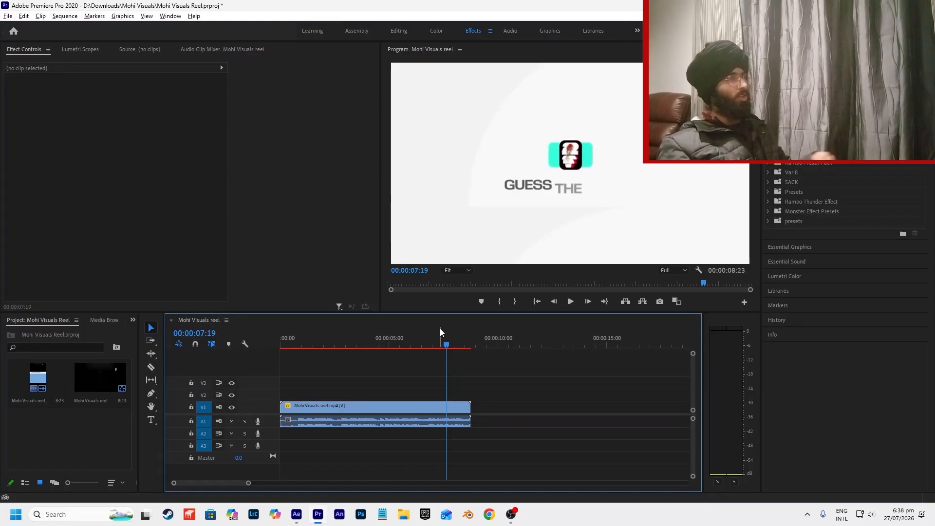
{"action": "left_click_drag", "start_coordinate": [475, 344], "coordinate": [456, 344]}
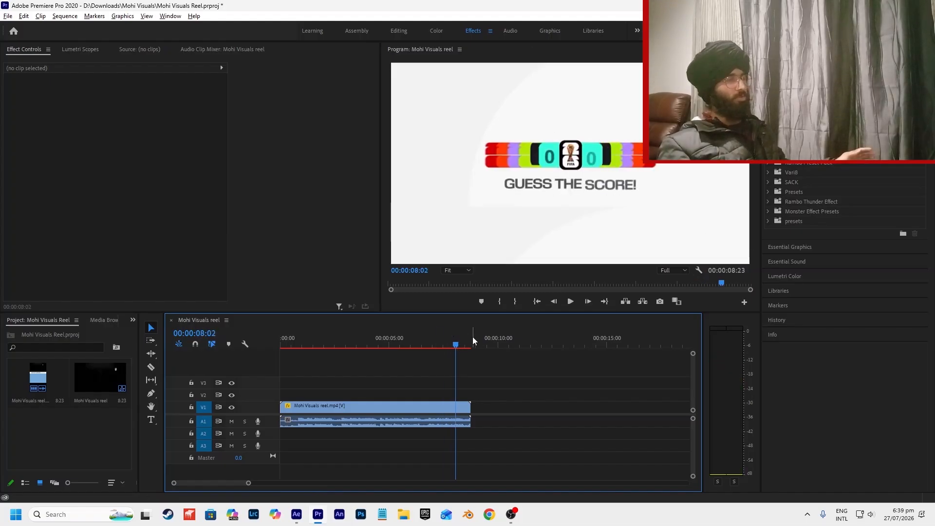
{"action": "key", "text": "alt+Tab"}
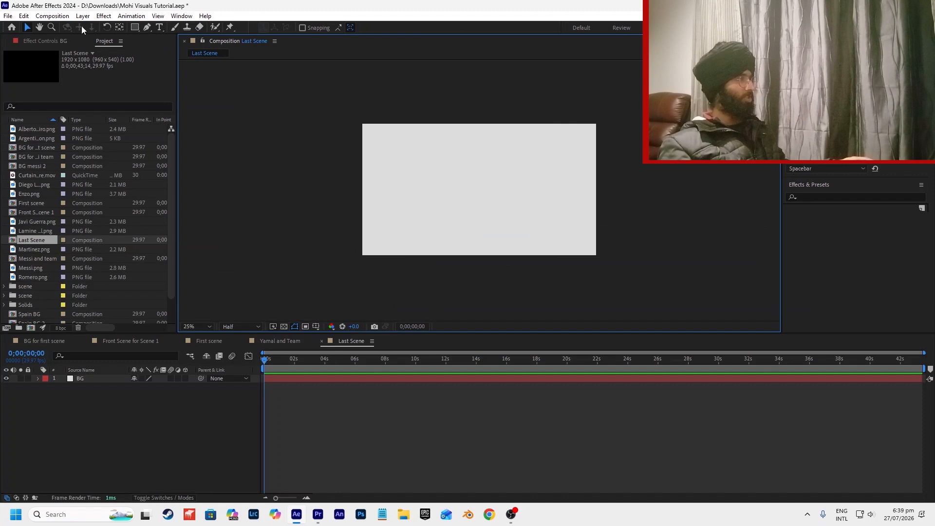
Draw a white circle without stroke, about 1540 px wide, with the Ellipse tool over the right part of the frame.
{"action": "left_click", "coordinate": [139, 28]}
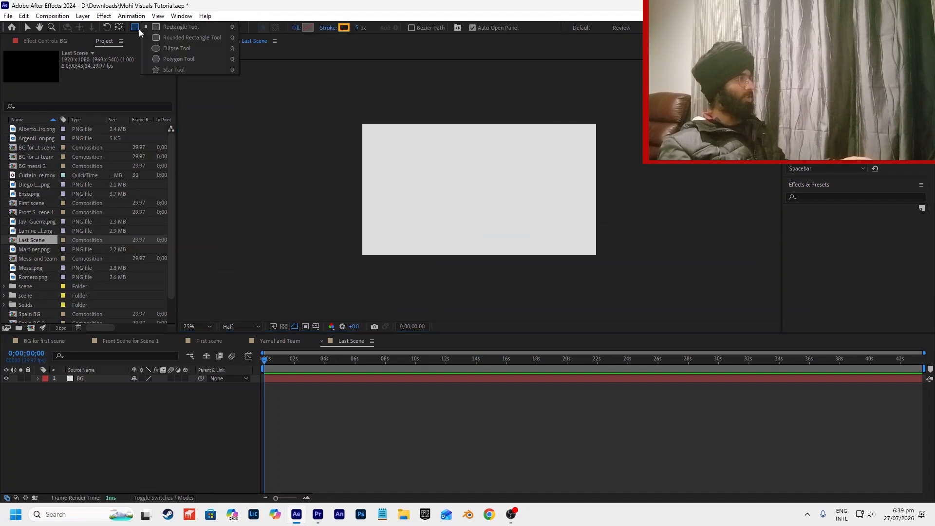
{"action": "left_click", "coordinate": [165, 48]}
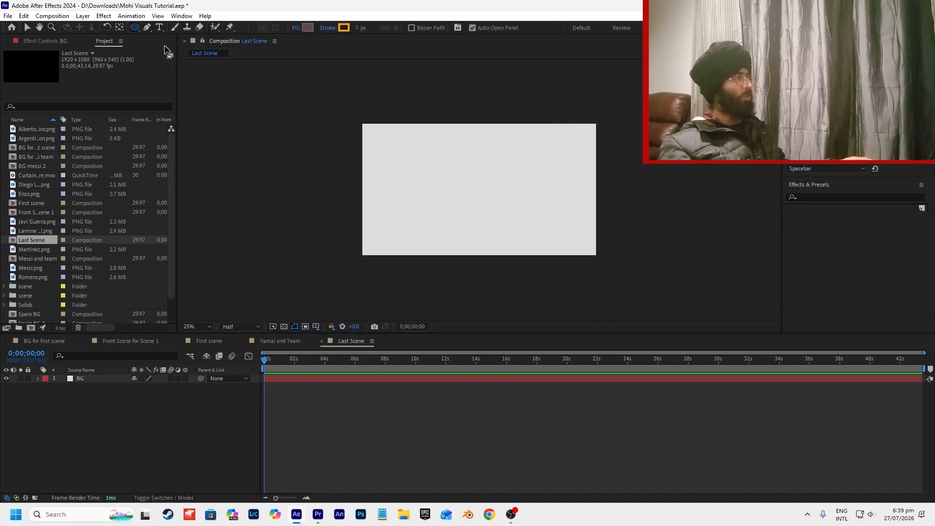
{"action": "left_click", "coordinate": [310, 28]}
{"action": "left_click", "coordinate": [618, 250]}
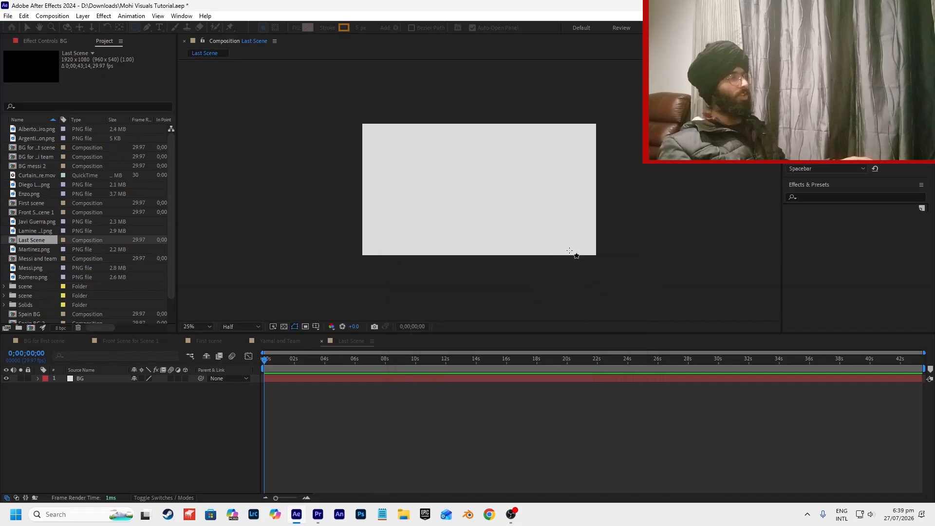
{"action": "left_click", "coordinate": [325, 28]}
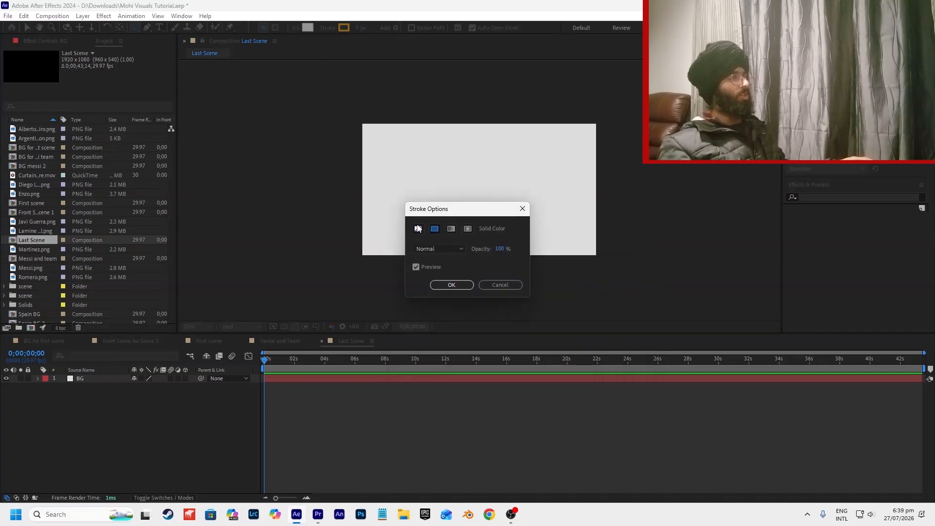
{"action": "left_click", "coordinate": [448, 284]}
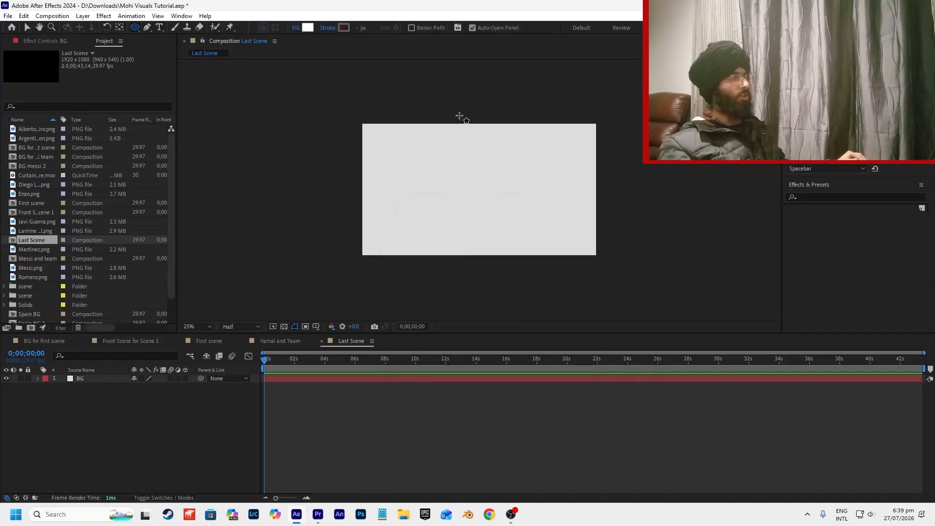
{"action": "mouse_move", "coordinate": [459, 115]}
{"action": "left_mouse_down"}
{"action": "mouse_move", "coordinate": [555, 204]}
{"action": "mouse_move", "coordinate": [647, 247]}
{"action": "left_mouse_up"}
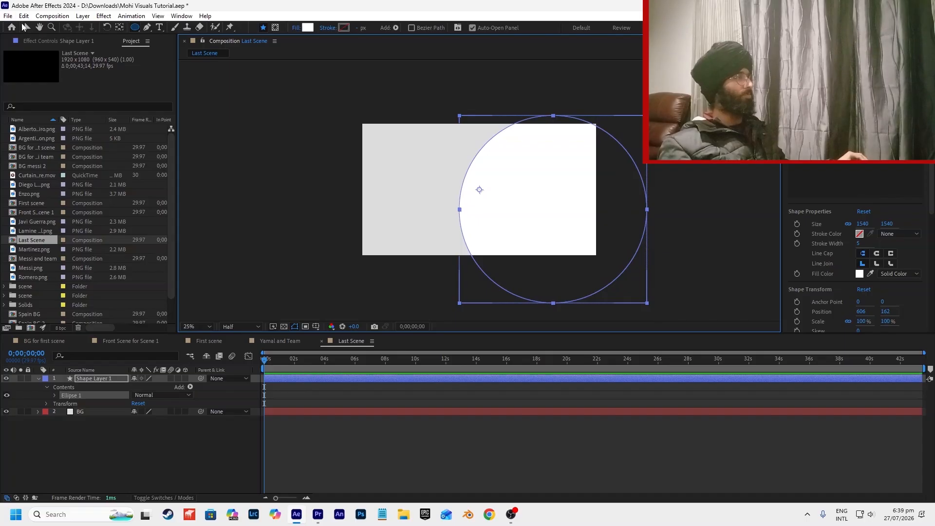
{"action": "left_click", "coordinate": [28, 27]}
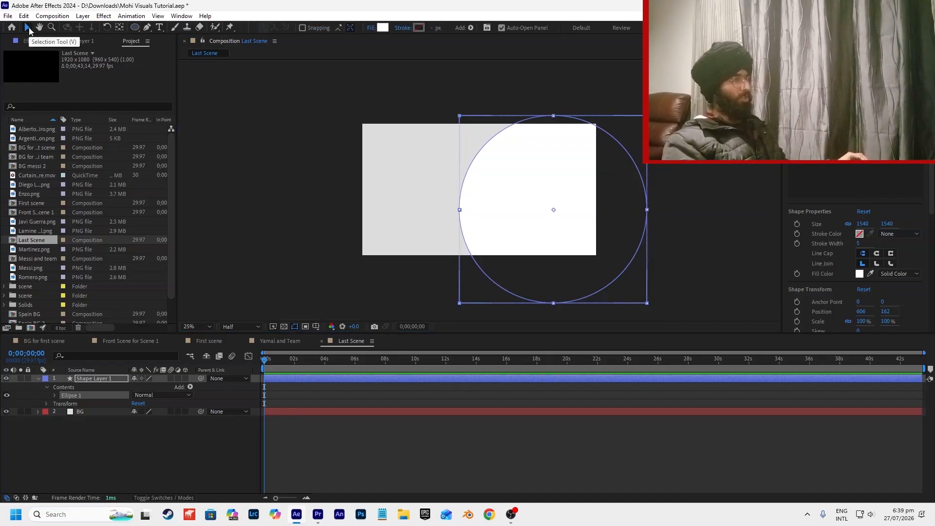
Move the white circle up and to the left, comparing its position with the background arc in the Premiere Pro reference.
{"action": "left_click", "coordinate": [317, 514]}
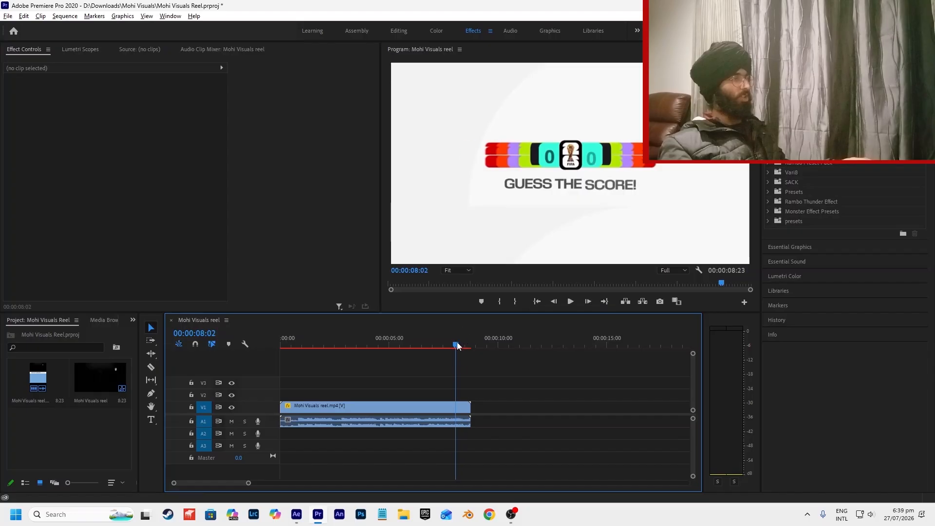
{"action": "mouse_move", "coordinate": [456, 345]}
{"action": "left_mouse_down"}
{"action": "mouse_move", "coordinate": [443, 346]}
{"action": "mouse_move", "coordinate": [454, 347]}
{"action": "left_mouse_up"}
{"action": "key", "text": "alt+Tab"}
{"action": "left_click_drag", "start_coordinate": [539, 236], "coordinate": [520, 234]}
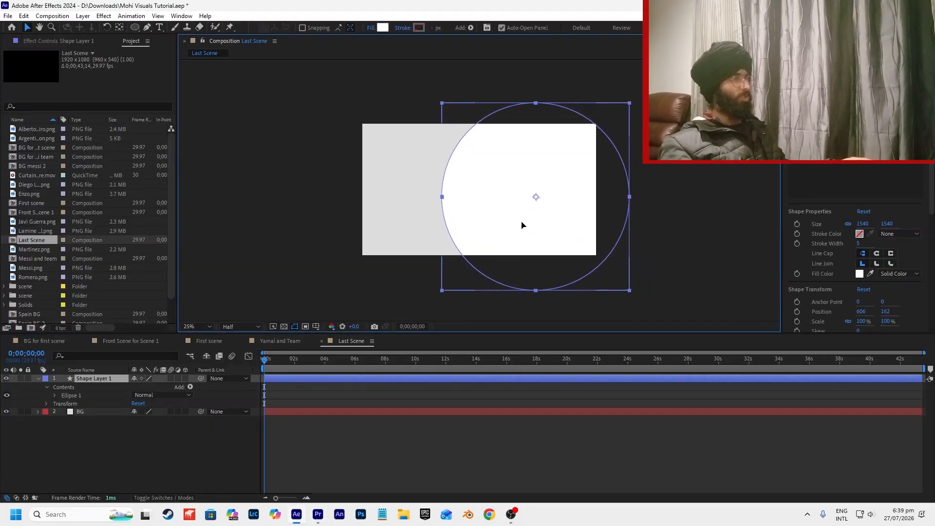
{"action": "key", "text": "alt+Tab"}
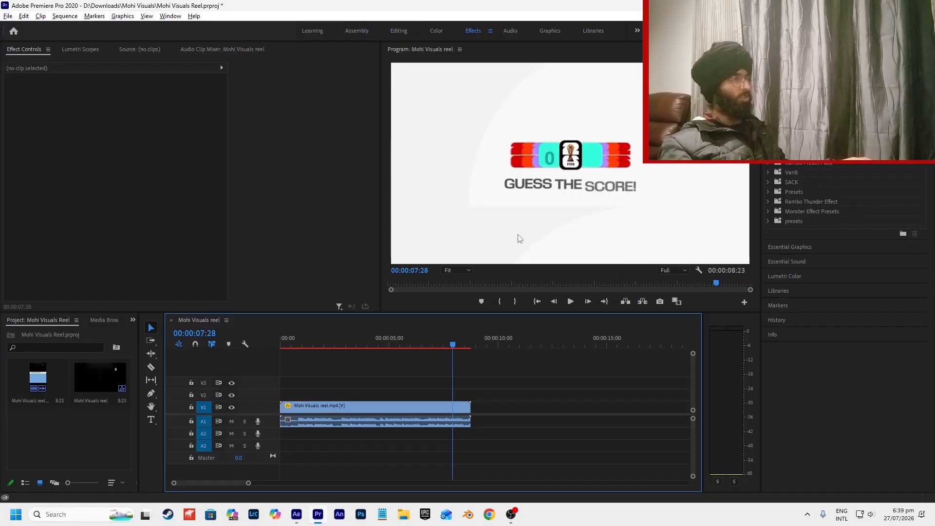
{"action": "key", "text": "alt+Tab"}
{"action": "left_click_drag", "start_coordinate": [492, 240], "coordinate": [486, 226]}
Scale the white circle to 132% and shift it back to the right so grey shows along the frame's left side.
{"action": "key", "text": "s"}
{"action": "left_click_drag", "start_coordinate": [145, 387], "coordinate": [162, 386]}
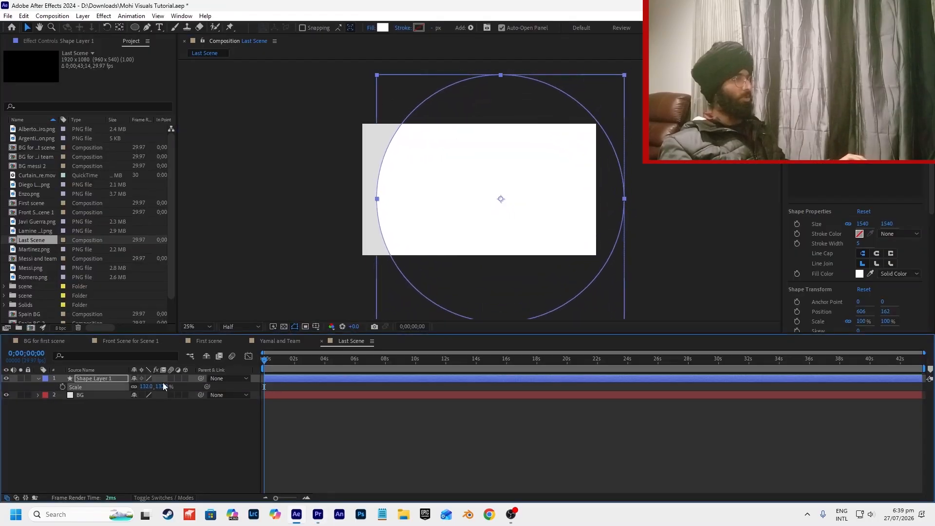
{"action": "left_click_drag", "start_coordinate": [516, 246], "coordinate": [551, 254]}
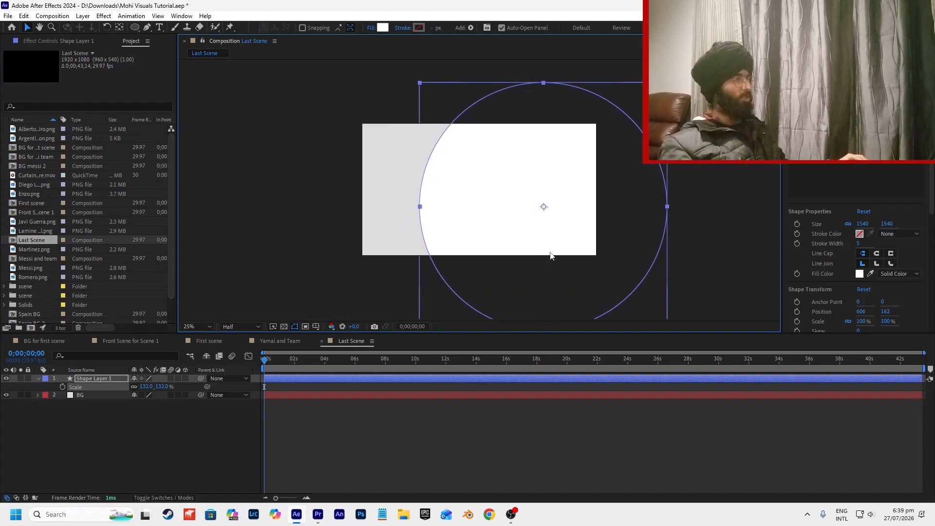
{"action": "left_click", "coordinate": [477, 474]}
Compare the enlarged circle with the curved background shapes in the Premiere Pro reference and reselect the circle.
{"action": "key", "text": "alt+Tab"}
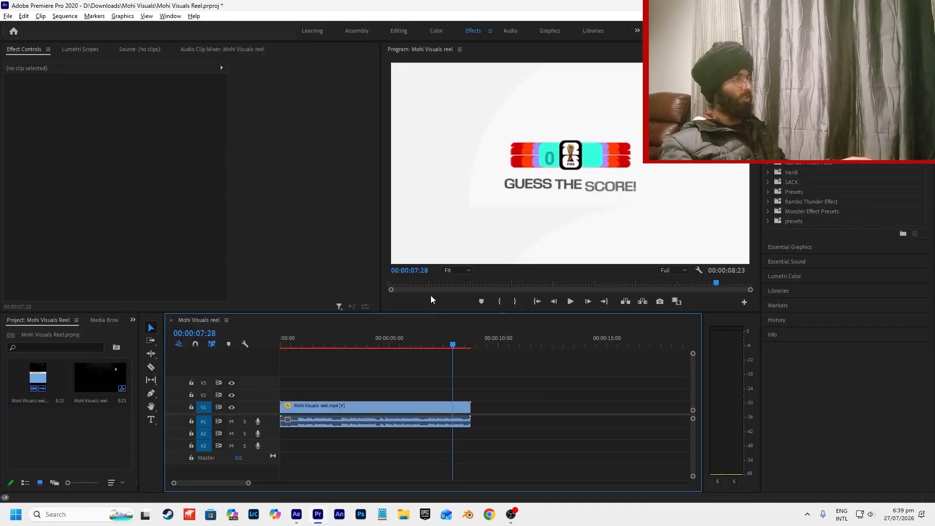
{"action": "key", "text": "alt+Tab"}
{"action": "key", "text": "alt+Tab"}
{"action": "key", "text": "alt+Tab"}
{"action": "left_click", "coordinate": [469, 214]}
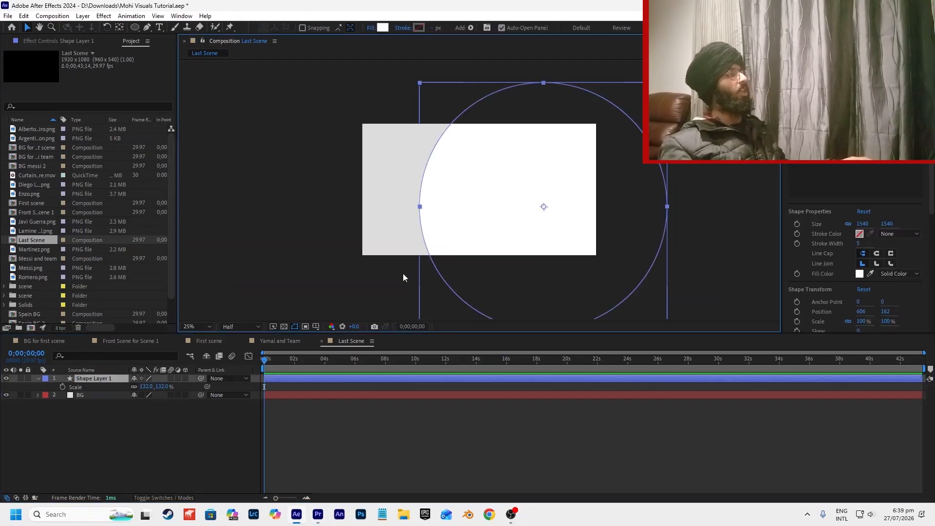
Compare the white circle with the curved background in the Premiere Pro reference and set the Pen tool to create masks.
{"action": "left_click", "coordinate": [147, 27]}
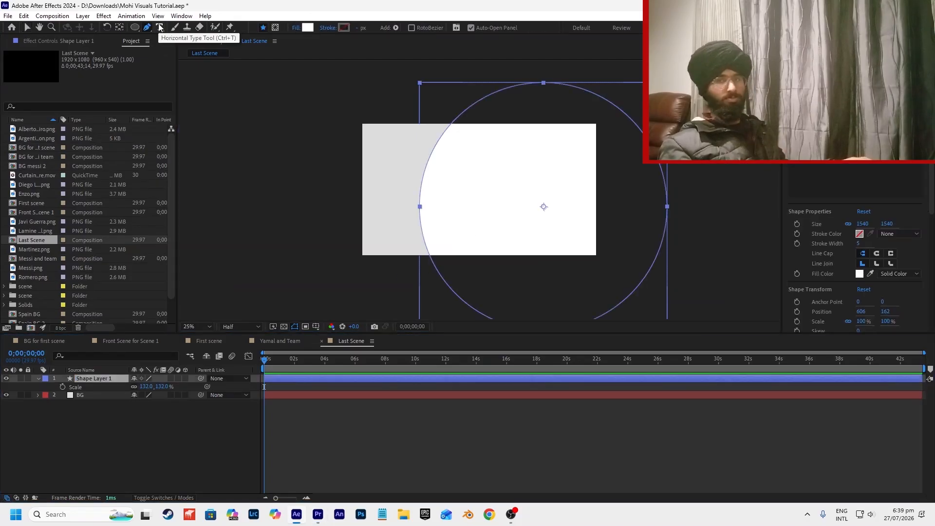
{"action": "key", "text": "alt+Tab"}
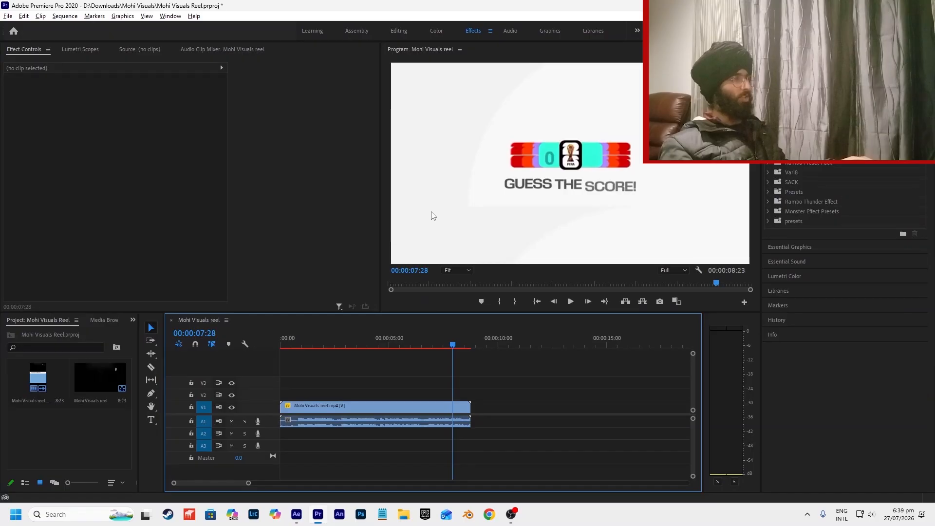
{"action": "key", "text": "alt+Tab"}
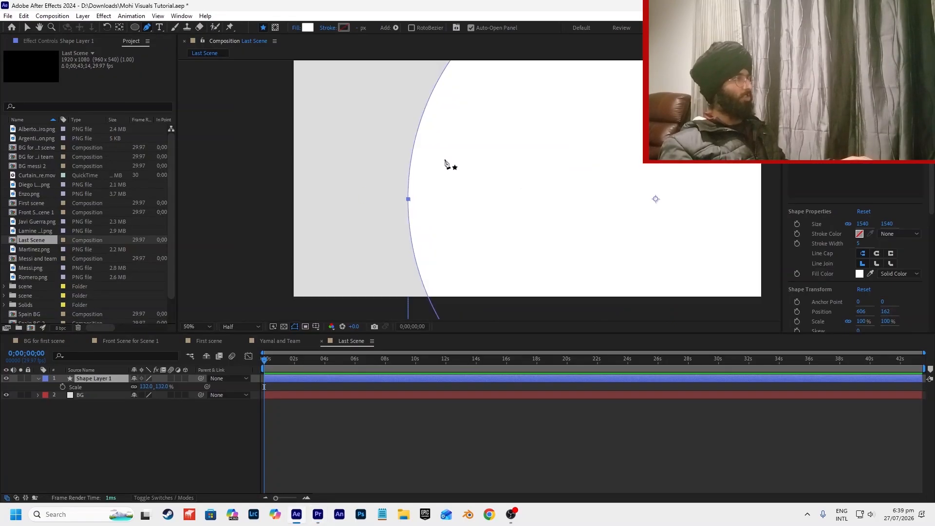
{"action": "key", "text": "comma"}
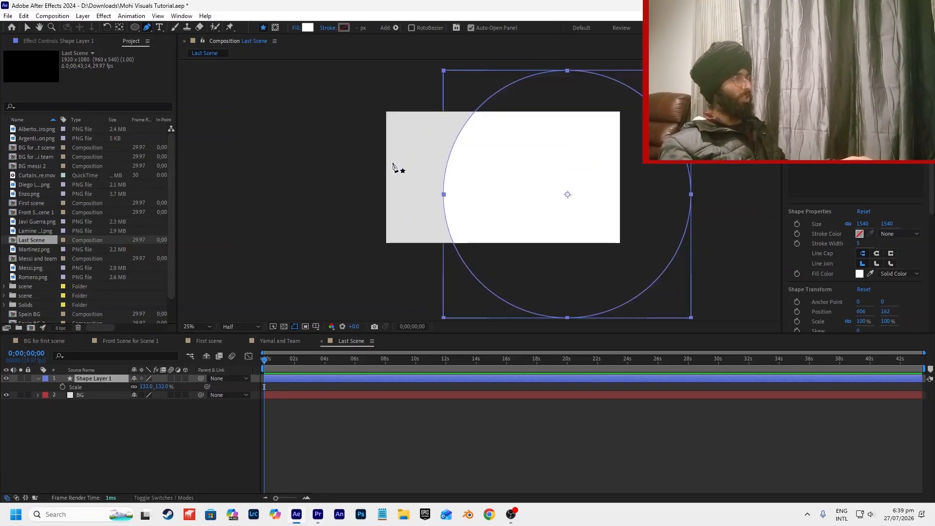
{"action": "left_click", "coordinate": [274, 29]}
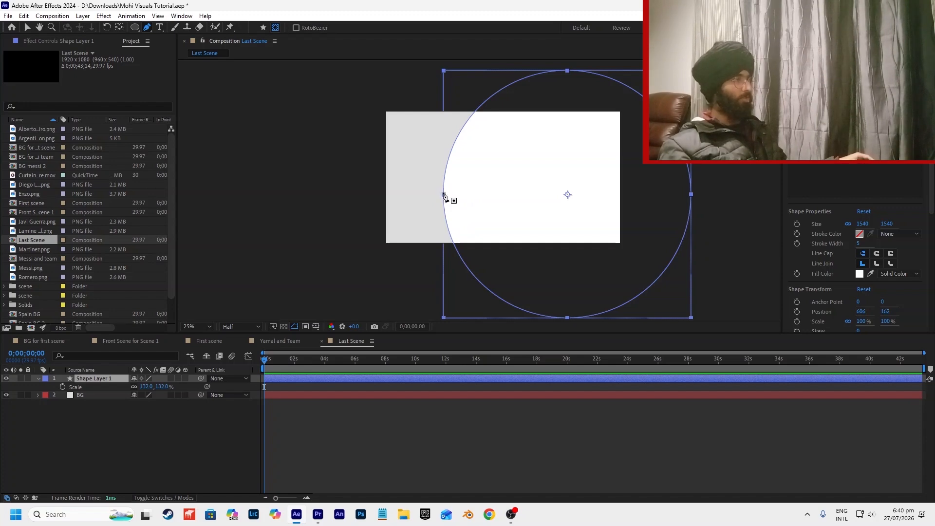
Draw a closed mask on the circle layer with a horizontal upper edge and a curve meeting the circle's edge at the frame's bottom.
{"action": "left_click", "coordinate": [440, 194]}
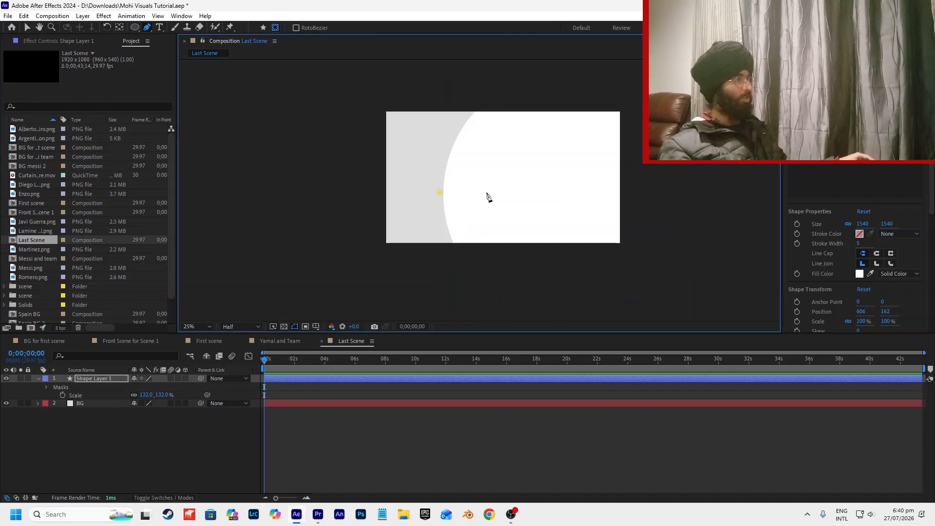
{"action": "left_click", "coordinate": [519, 193]}
{"action": "left_click_drag", "start_coordinate": [522, 193], "coordinate": [530, 193]}
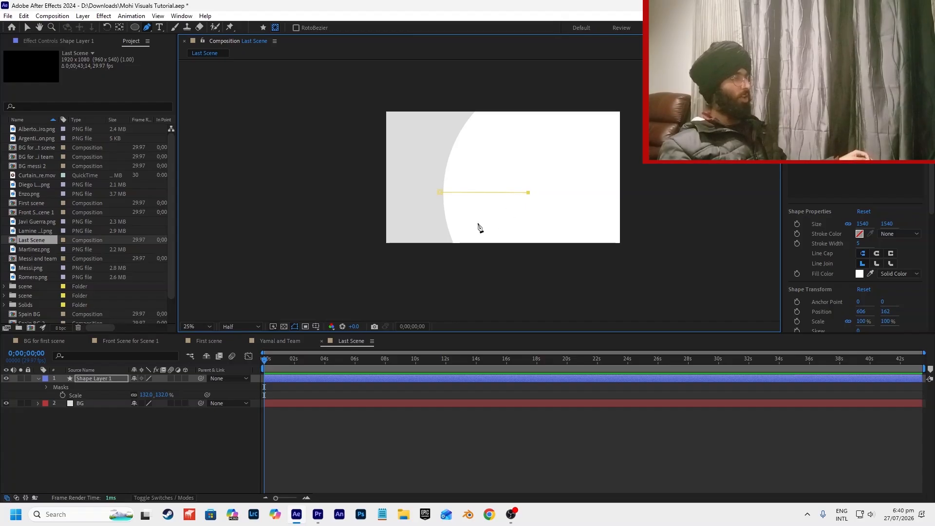
{"action": "left_click", "coordinate": [454, 242]}
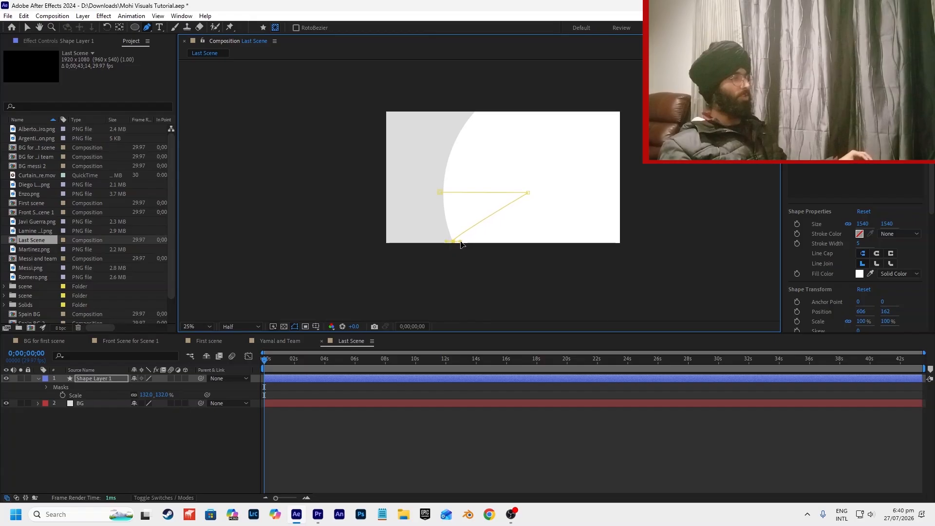
{"action": "key", "text": "ctrl+z"}
{"action": "left_click", "coordinate": [453, 244]}
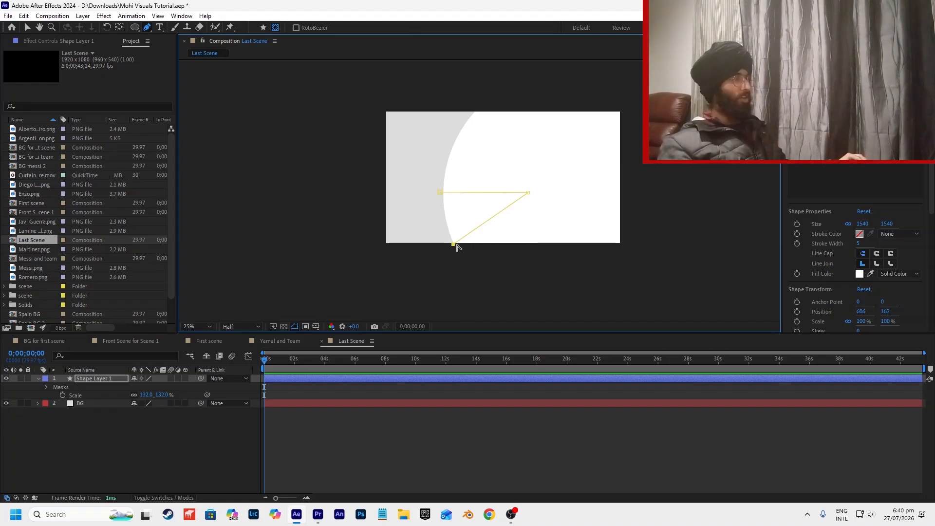
{"action": "left_click_drag", "start_coordinate": [453, 245], "coordinate": [469, 292]}
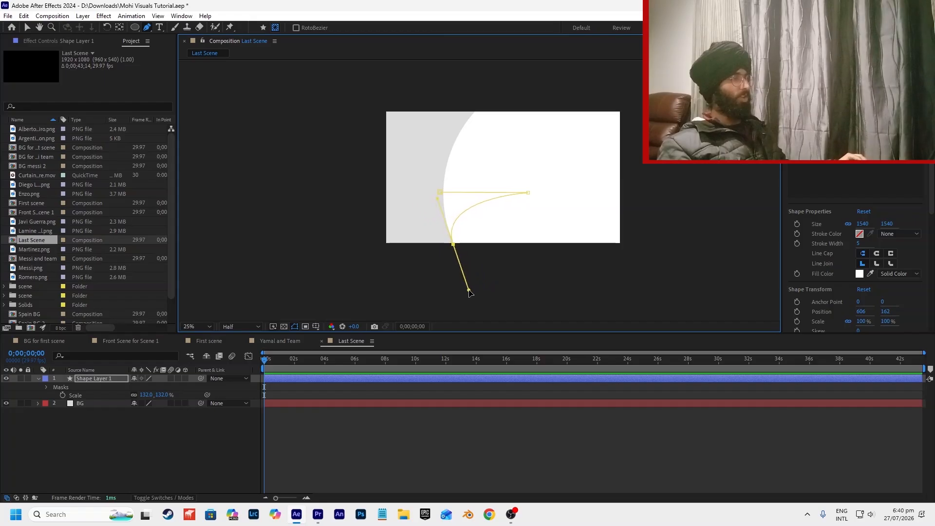
{"action": "left_click", "coordinate": [439, 193]}
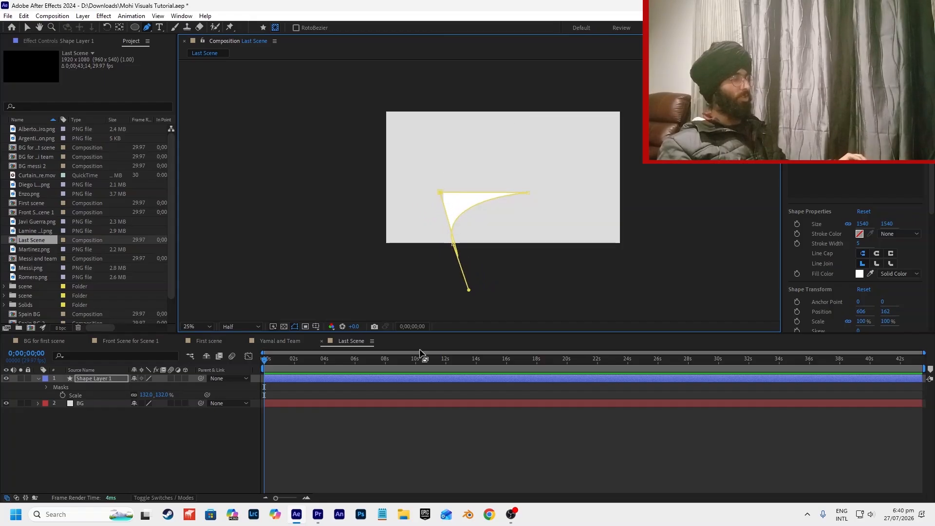
Reshape the mask's lower point so one side follows the circle's left edge and the other curves up to the tip.
{"action": "left_click", "coordinate": [403, 391]}
{"action": "scroll", "coordinate": [467, 215], "scroll_direction": "up", "scroll_amount": 2}
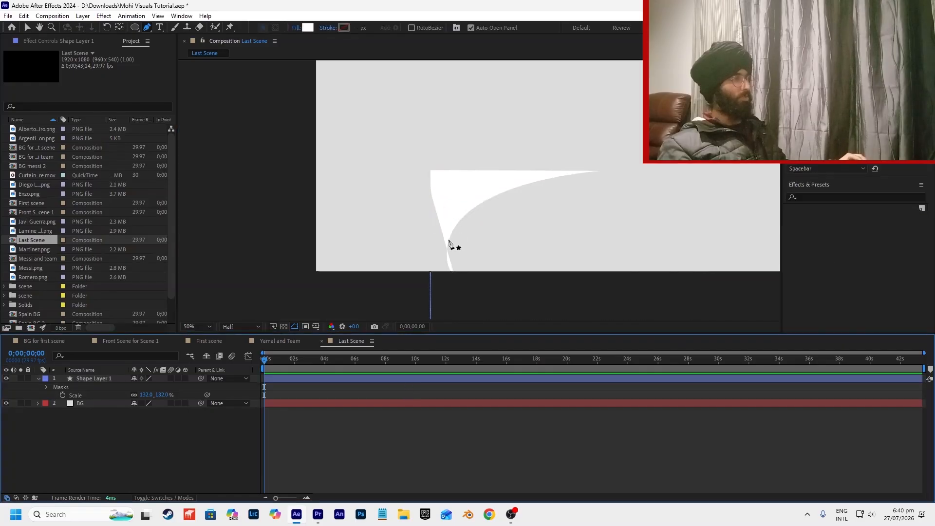
{"action": "key", "text": "v"}
{"action": "left_click", "coordinate": [262, 380]}
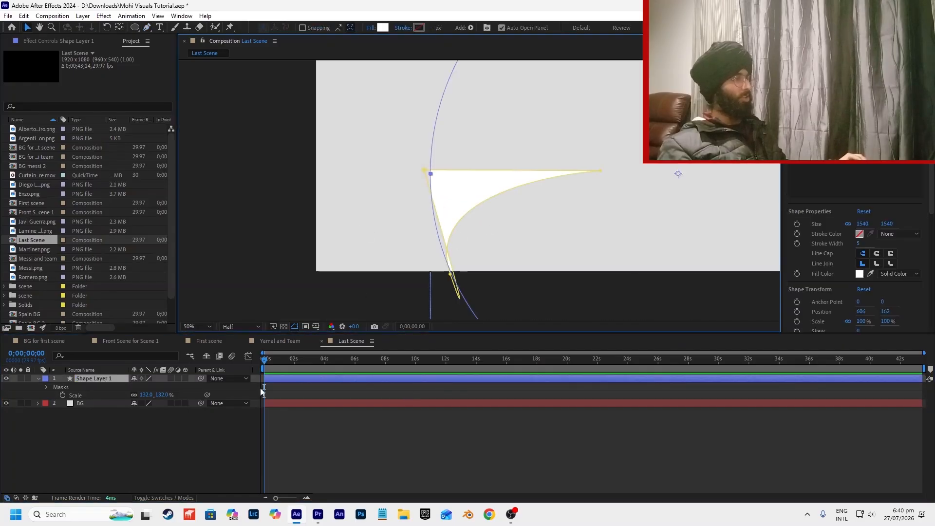
{"action": "mouse_move", "coordinate": [450, 274]}
{"action": "left_mouse_down"}
{"action": "mouse_move", "coordinate": [458, 275]}
{"action": "mouse_move", "coordinate": [455, 285]}
{"action": "left_mouse_up"}
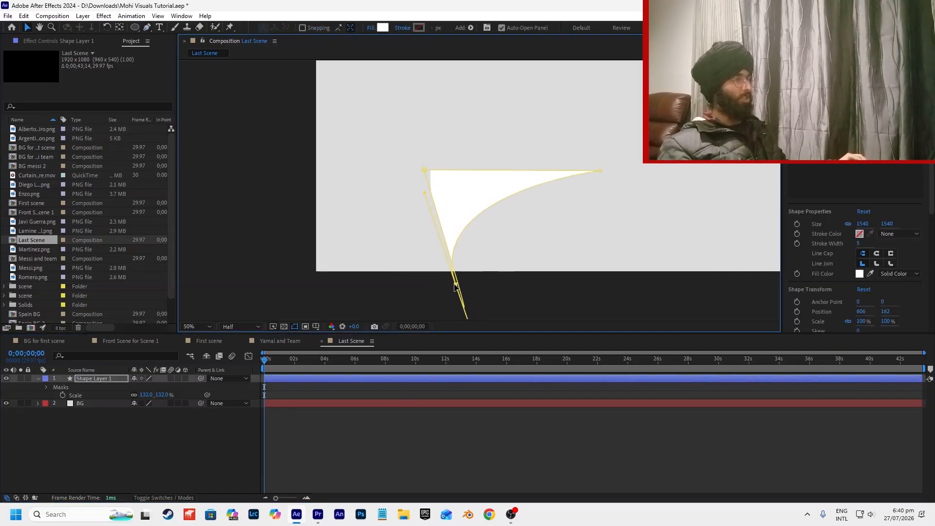
{"action": "key", "text": "ctrl+z"}
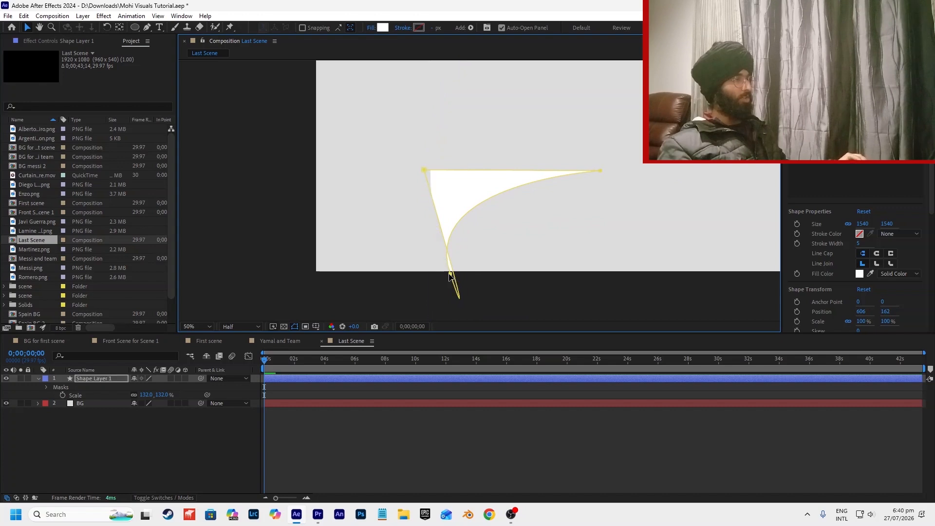
{"action": "key", "text": "g"}
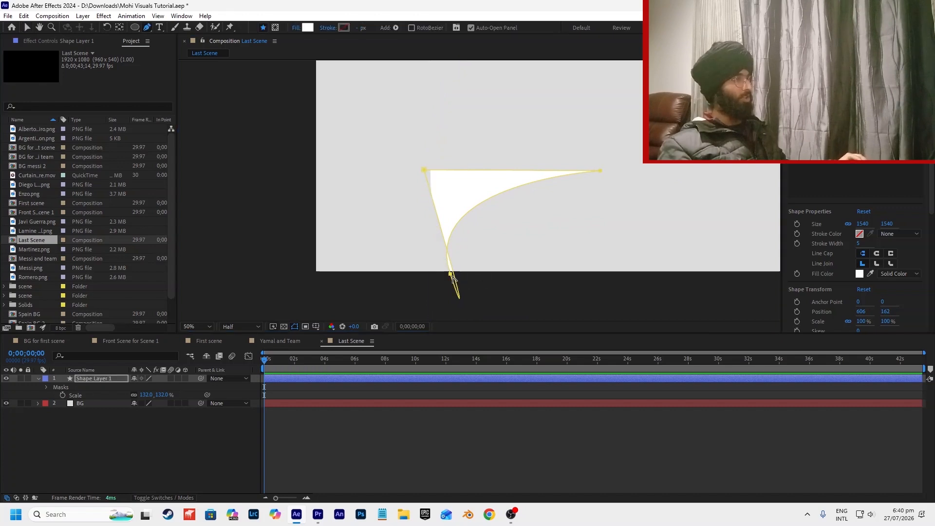
{"action": "left_click_drag", "start_coordinate": [450, 274], "coordinate": [457, 206]}
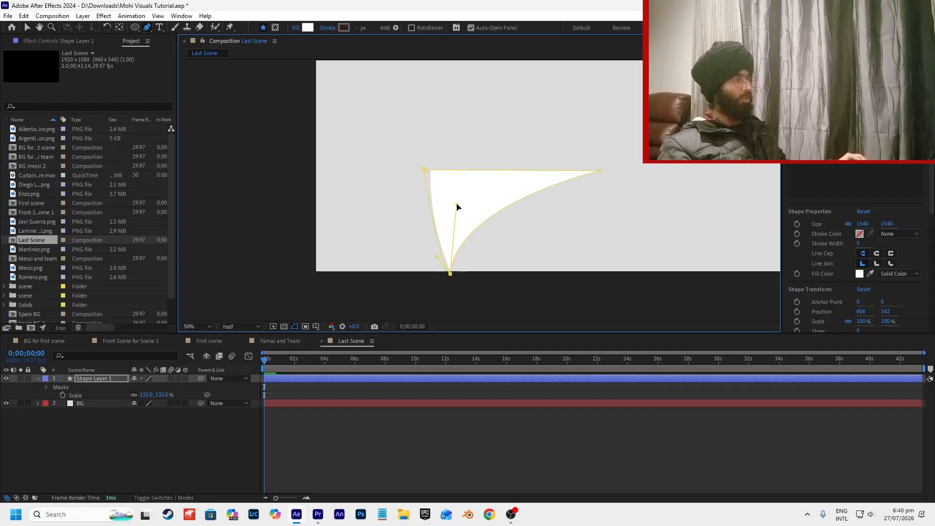
{"action": "left_click", "coordinate": [452, 388]}
{"action": "left_click", "coordinate": [452, 388]}
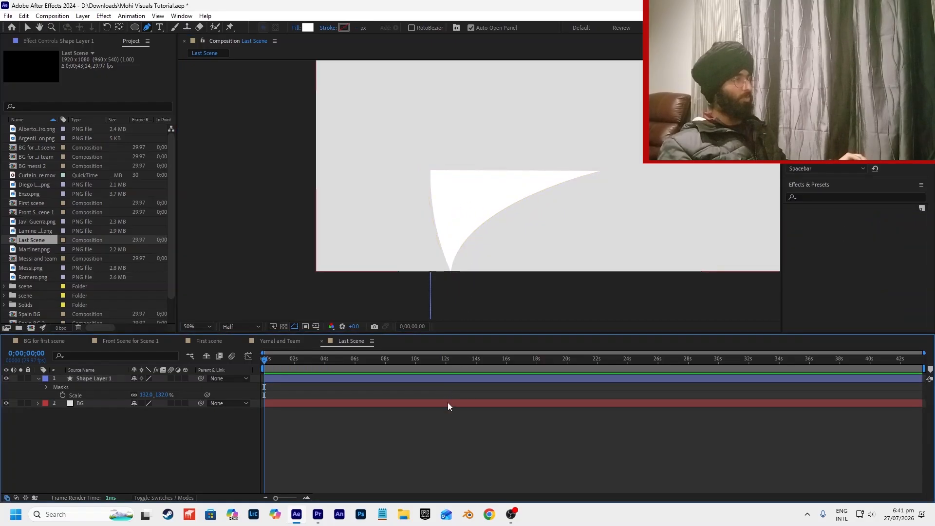
Invert Mask 1 on Shape Layer 1 to cut the curved wedge out of the white circle.
{"action": "left_click", "coordinate": [28, 28]}
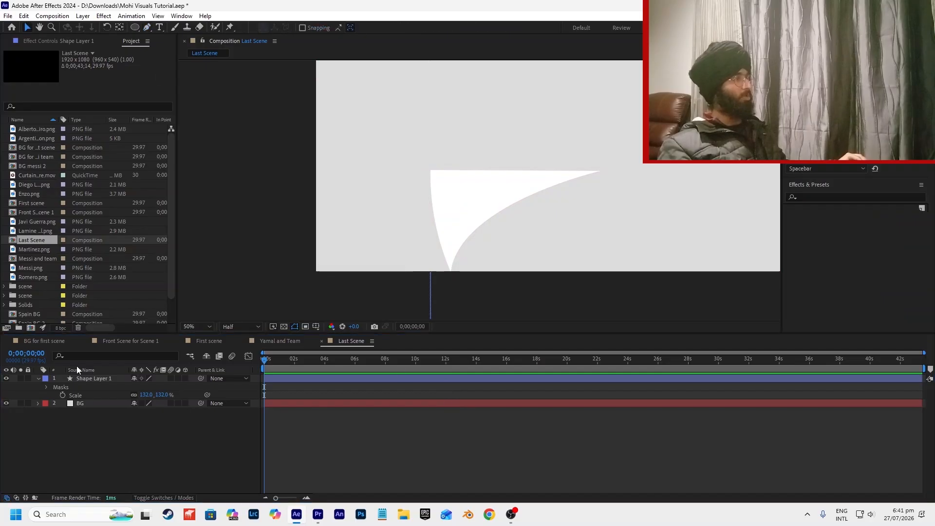
{"action": "left_click", "coordinate": [100, 379]}
{"action": "left_click", "coordinate": [38, 378]}
{"action": "left_click", "coordinate": [37, 378]}
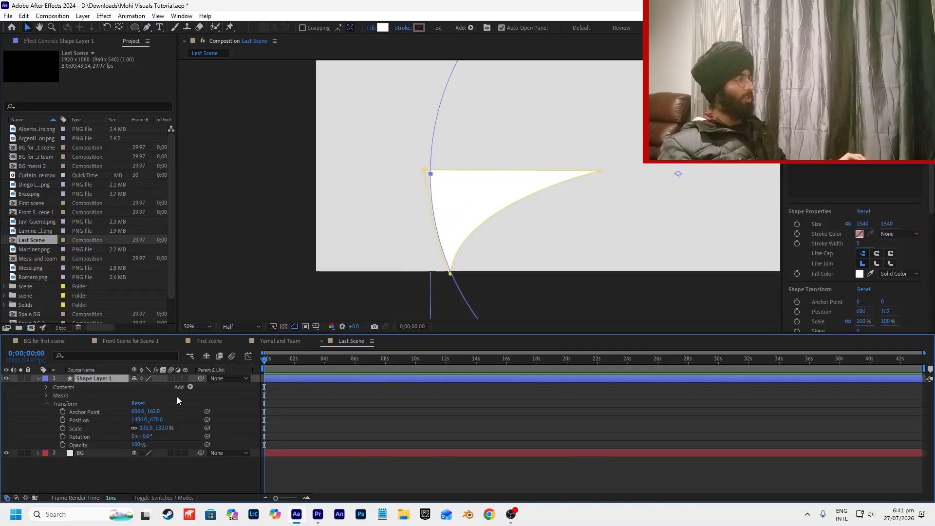
{"action": "left_click", "coordinate": [46, 394]}
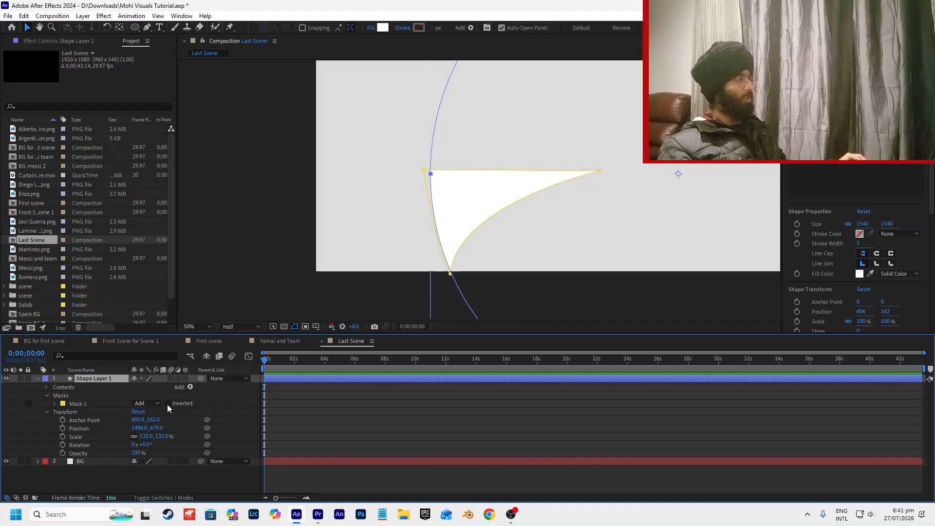
{"action": "left_click", "coordinate": [168, 404]}
{"action": "left_click", "coordinate": [341, 395]}
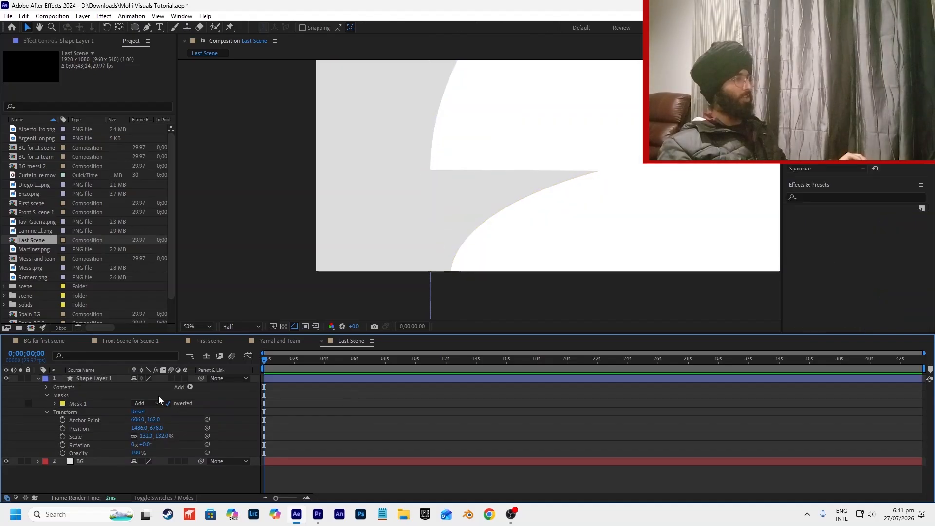
Compare the masked background with the guess-the-score shot in the Premiere Pro reference.
{"action": "scroll", "coordinate": [543, 235], "scroll_direction": "down", "scroll_amount": 2}
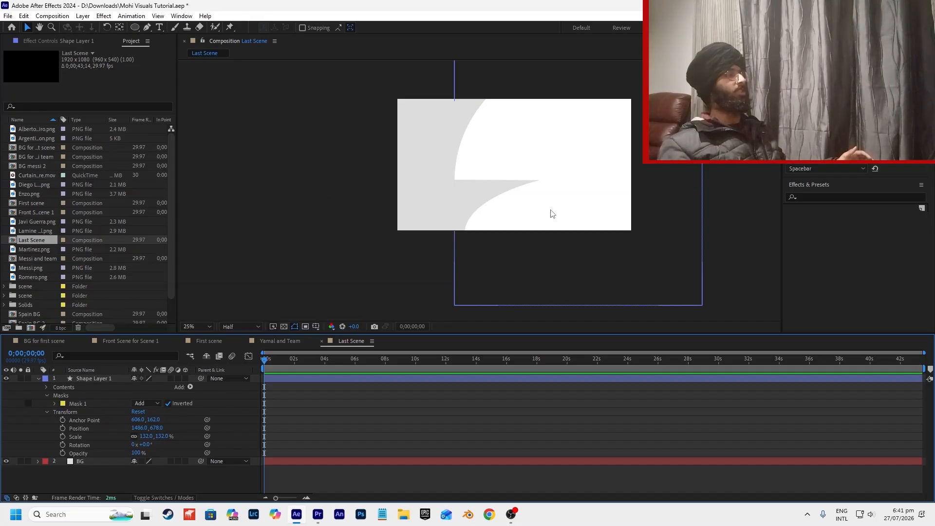
{"action": "key", "text": "super+Tab"}
{"action": "key", "text": "Escape"}
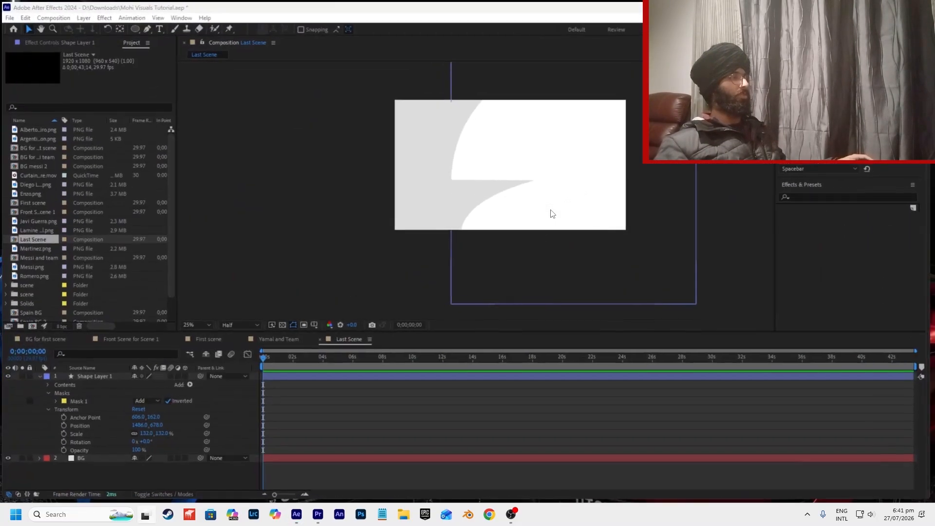
{"action": "key", "text": "alt+Tab"}
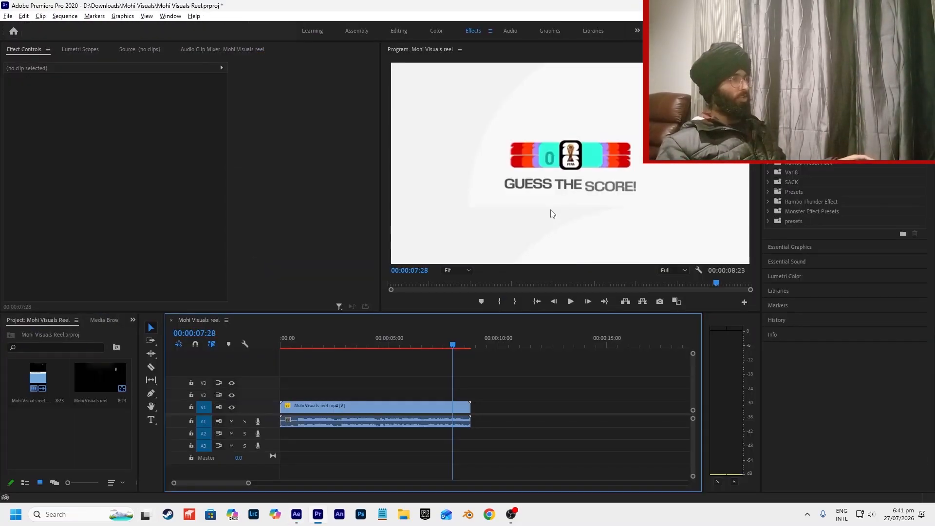
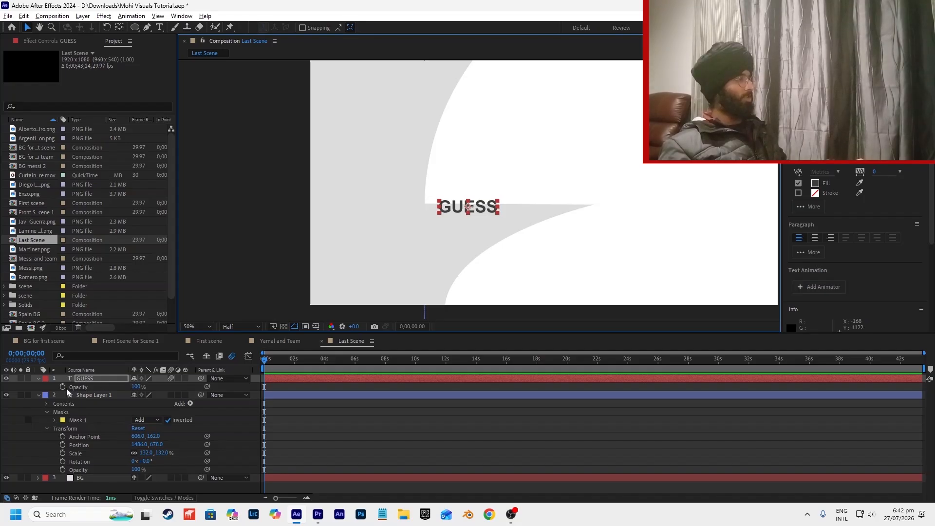
Keyframe the GUESS text's opacity from 0% at the start of the composition to 100% at 0;00;01;11.
{"action": "left_click_drag", "start_coordinate": [265, 387], "coordinate": [286, 387]}
{"action": "left_click", "coordinate": [208, 402]}
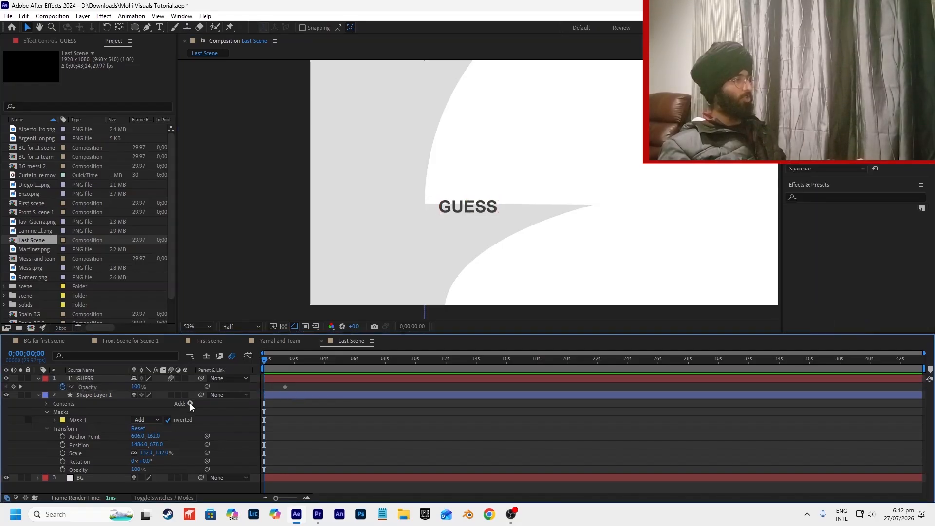
{"action": "left_click", "coordinate": [141, 387]}
{"action": "type", "text": "0"}
{"action": "key", "text": "Return"}
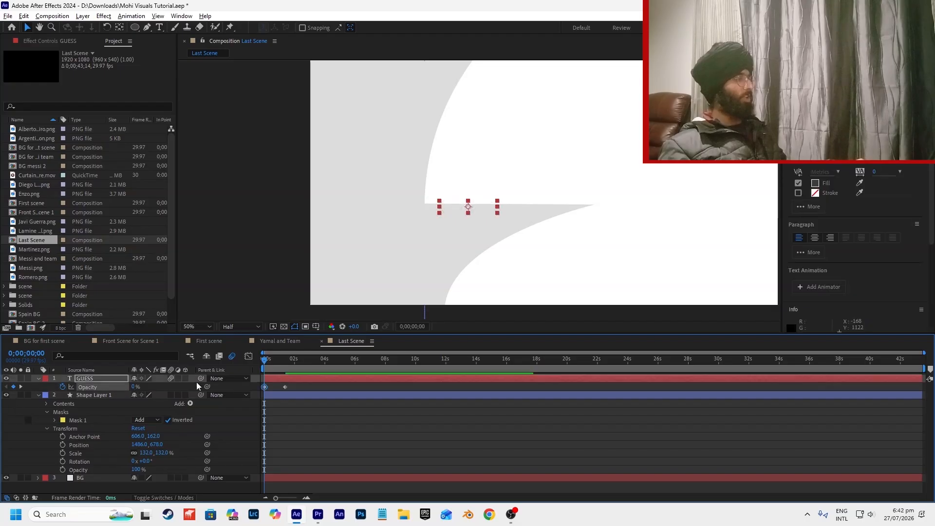
{"action": "left_click", "coordinate": [293, 385]}
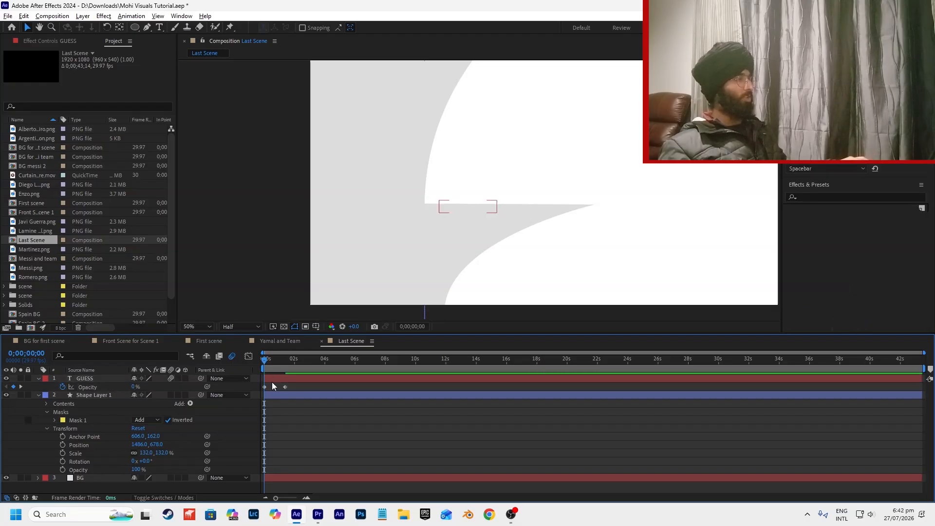
Keyframe the GUESS text's position at 0;00;01;11 and lower it to Y 912.8 at the composition's start so it rises.
{"action": "left_click", "coordinate": [271, 381]}
{"action": "key", "text": "p"}
{"action": "left_click_drag", "start_coordinate": [277, 365], "coordinate": [285, 364]}
{"action": "key", "text": "t"}
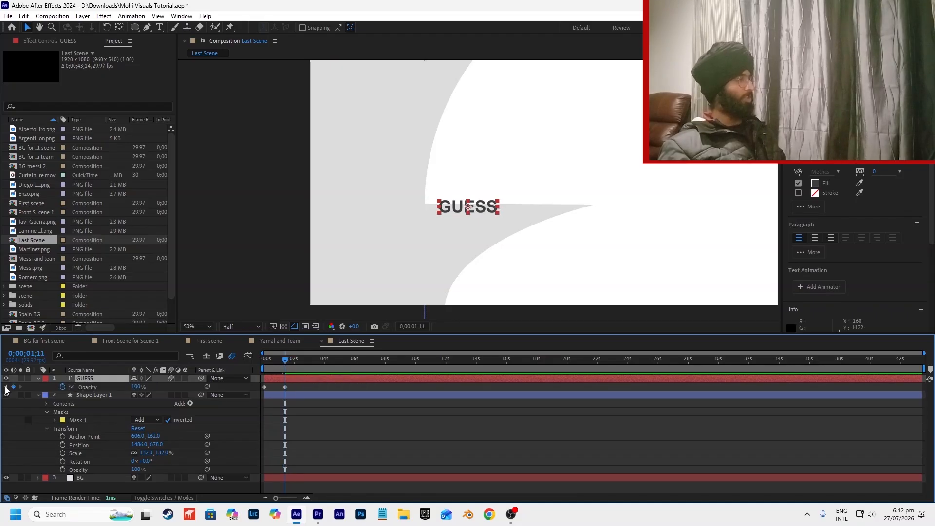
{"action": "left_click", "coordinate": [62, 386]}
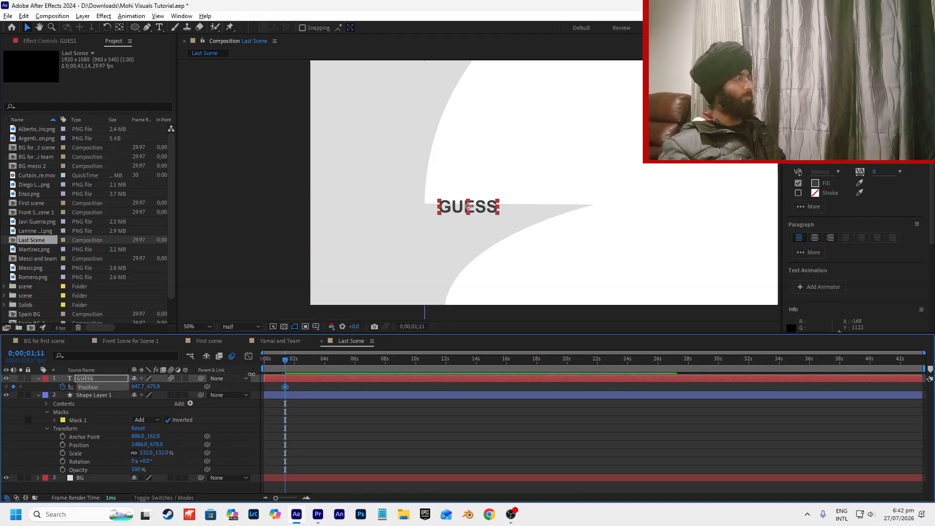
{"action": "key", "text": "Home"}
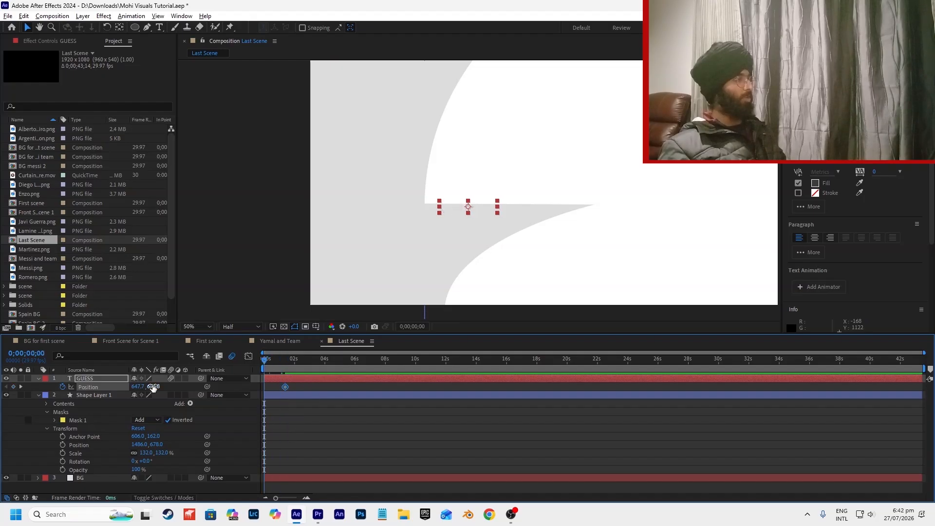
{"action": "left_click_drag", "start_coordinate": [153, 387], "coordinate": [300, 390]}
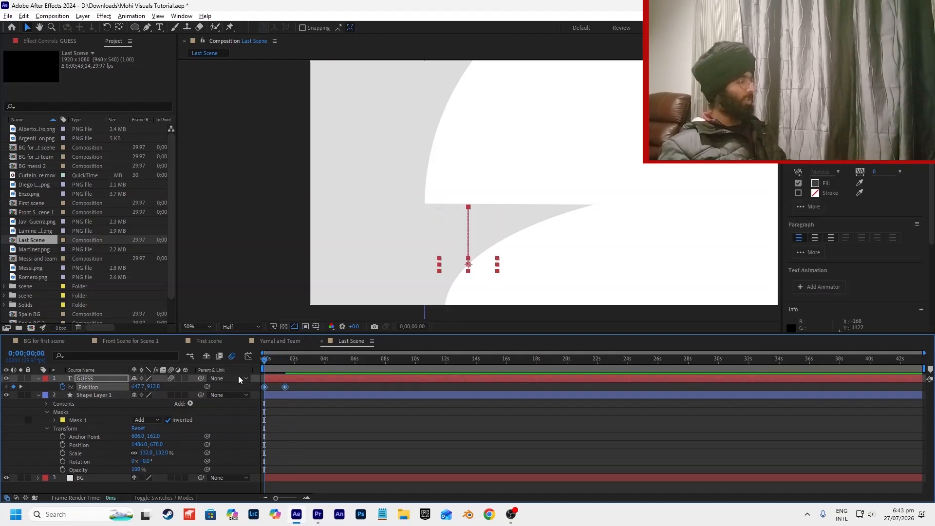
Shape the speed graph of the GUESS position animation to peak near the start and slow gradually into the last keyframe.
{"action": "left_click", "coordinate": [249, 356]}
{"action": "scroll", "coordinate": [261, 475], "scroll_direction": "up", "scroll_amount": 3}
{"action": "left_click", "coordinate": [335, 473]}
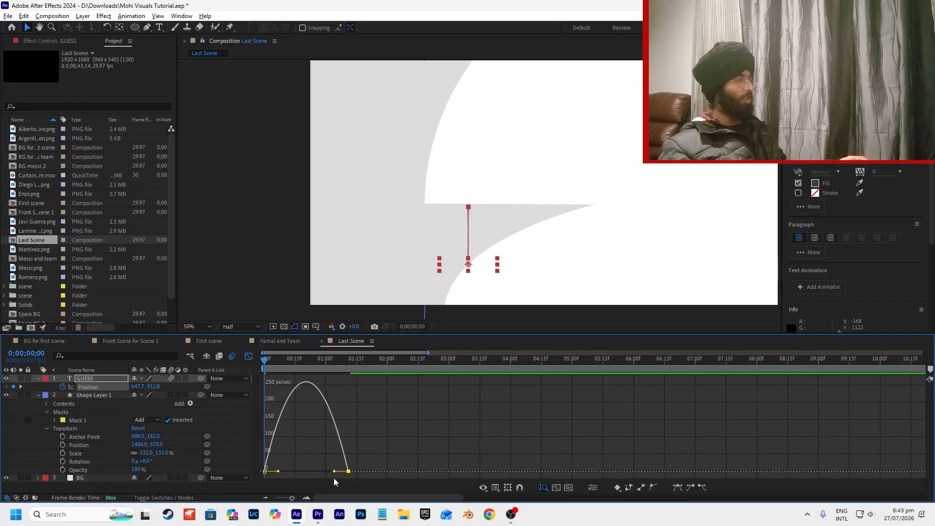
{"action": "left_click_drag", "start_coordinate": [335, 473], "coordinate": [268, 474]}
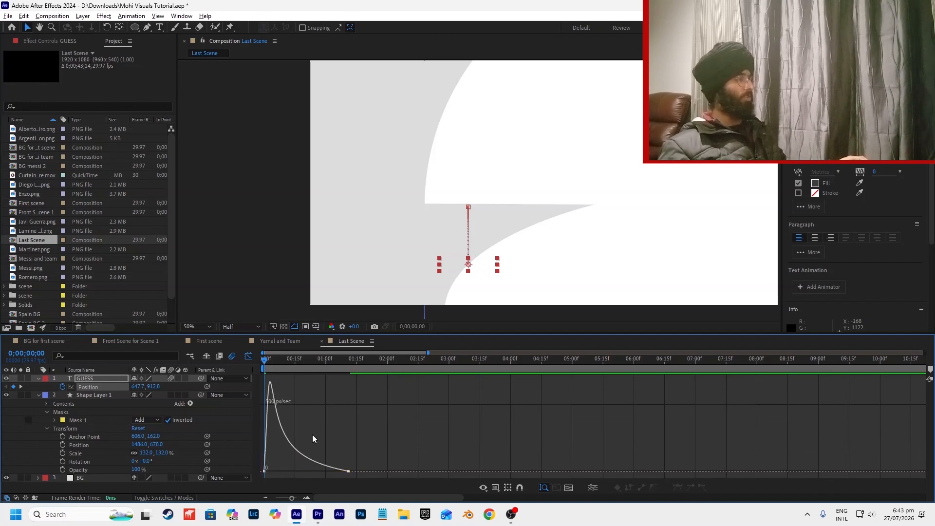
Close the graph editor and preview the GUESS text's rise in the Last Scene composition.
{"action": "left_click", "coordinate": [248, 357]}
{"action": "left_click", "coordinate": [374, 392]}
{"action": "key", "text": "space"}
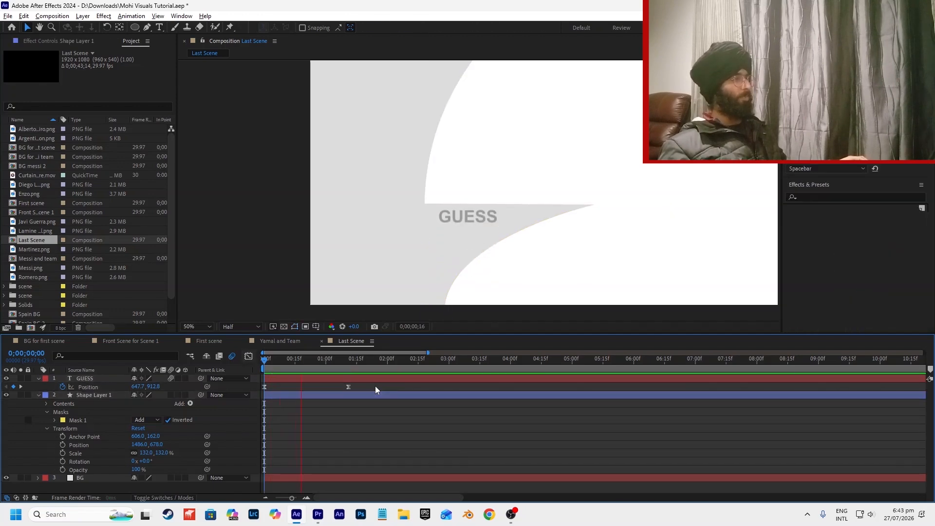
Show the GUESS layer's position and opacity keyframes together and delay the opacity fade by about 10 frames.
{"action": "left_click", "coordinate": [336, 363]}
{"action": "left_click", "coordinate": [333, 378]}
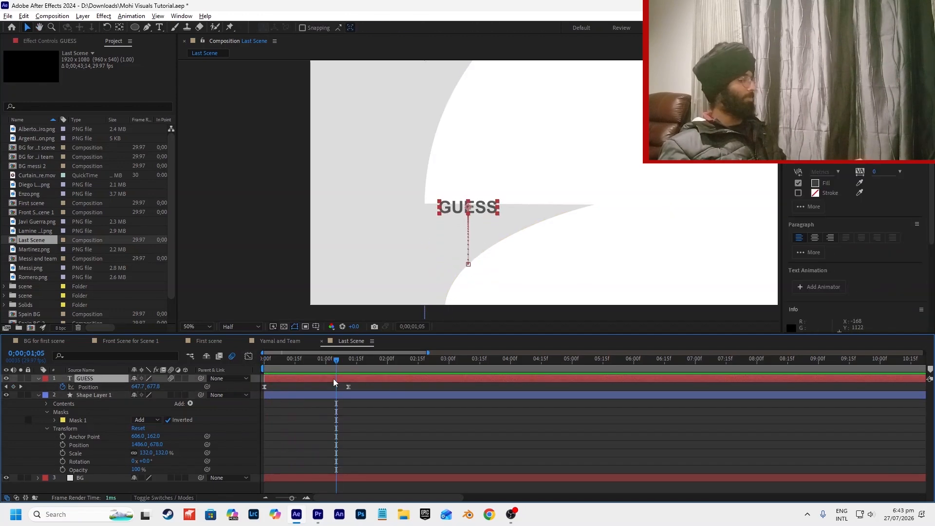
{"action": "key", "text": "p"}
{"action": "key", "text": "p"}
{"action": "key", "text": "shift+t"}
{"action": "left_click_drag", "start_coordinate": [364, 388], "coordinate": [286, 398]}
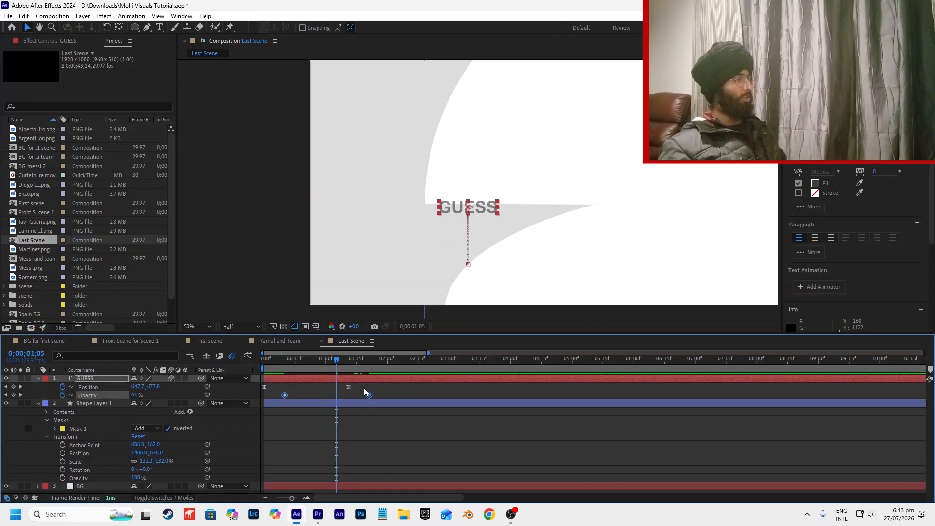
Shorten the GUESS animation by ending its position at 0;00;00;22 and its opacity at 0;00;01;02, and preview it.
{"action": "left_click", "coordinate": [349, 393]}
{"action": "left_click_drag", "start_coordinate": [382, 398], "coordinate": [306, 384]}
{"action": "key", "text": "space"}
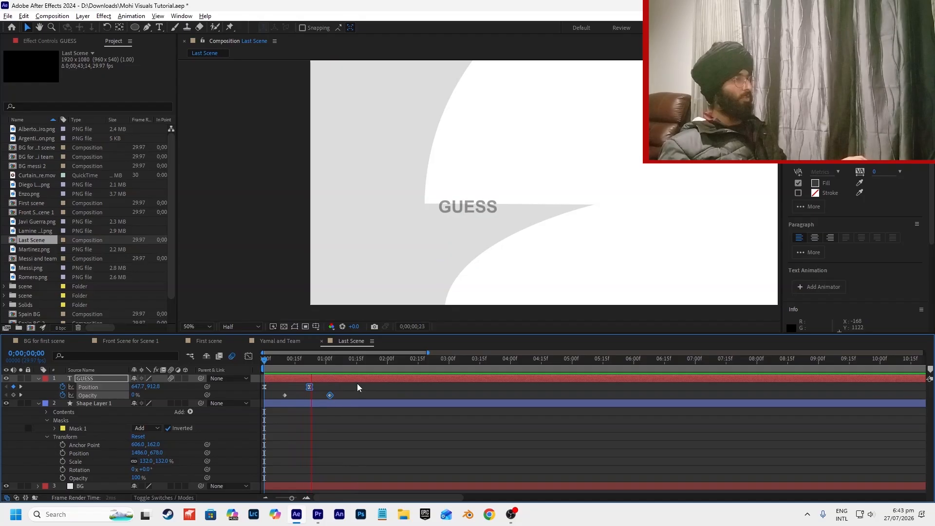
{"action": "left_click", "coordinate": [471, 393]}
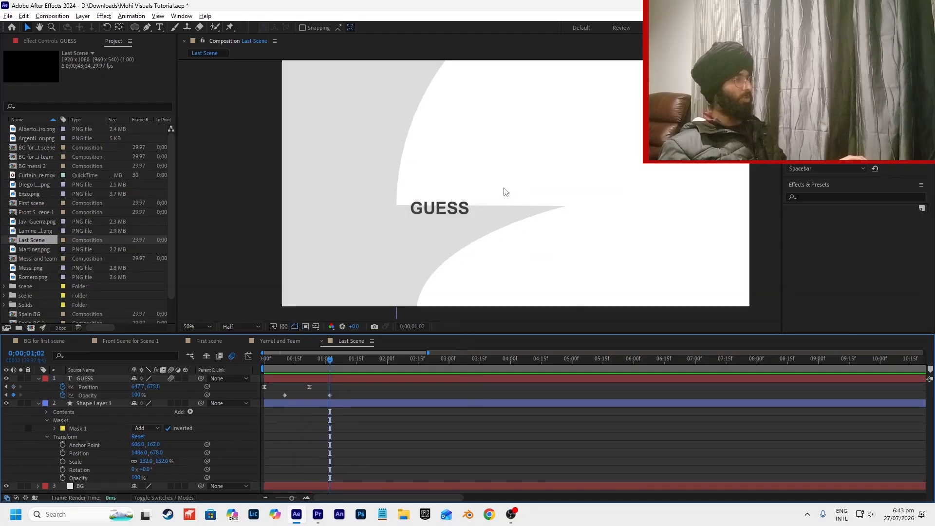
Duplicate the GUESS text layer and shift both position keyframes of the copy to X 928.7.
{"action": "left_click", "coordinate": [442, 207]}
{"action": "key", "text": "ctrl+d"}
{"action": "left_click", "coordinate": [310, 365]}
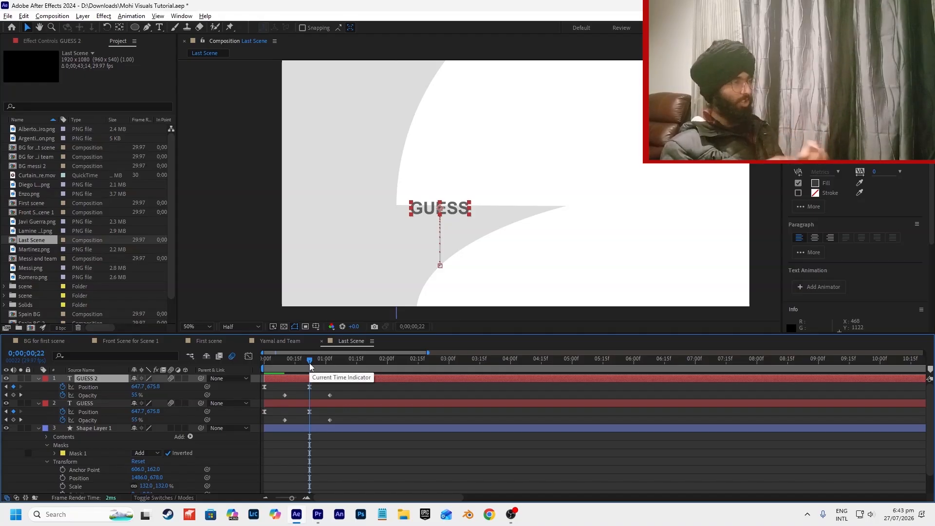
{"action": "left_click", "coordinate": [321, 388]}
{"action": "left_click_drag", "start_coordinate": [321, 389], "coordinate": [267, 390]}
{"action": "left_click_drag", "start_coordinate": [153, 386], "coordinate": [276, 383]}
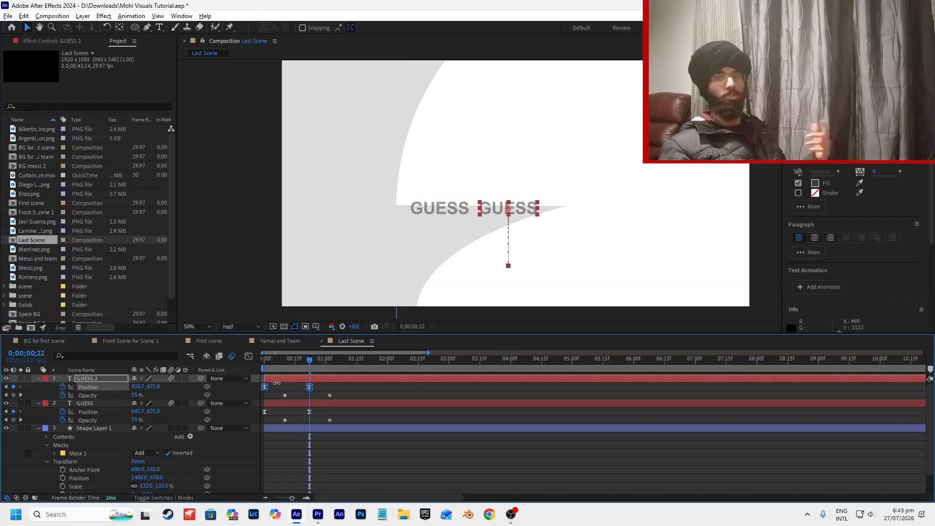
Change the duplicated text's wording to THE.
{"action": "key", "text": "alt+Tab"}
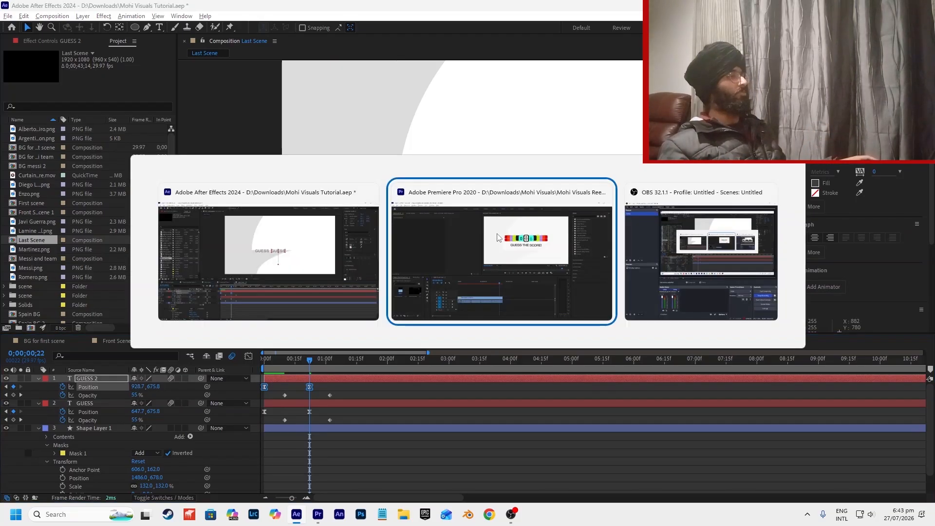
{"action": "key", "text": "alt+Tab"}
{"action": "double_click", "coordinate": [501, 208]}
{"action": "type", "text": "THE"}
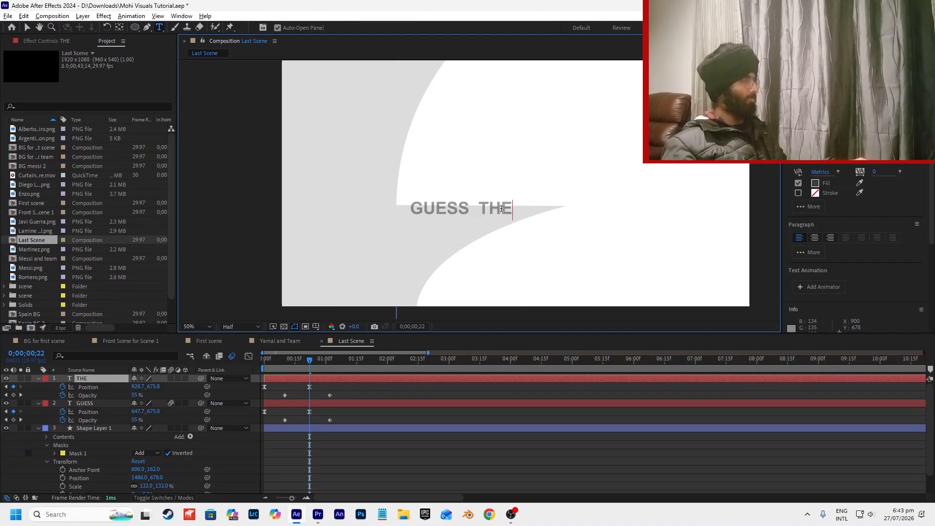
{"action": "left_click", "coordinate": [28, 28]}
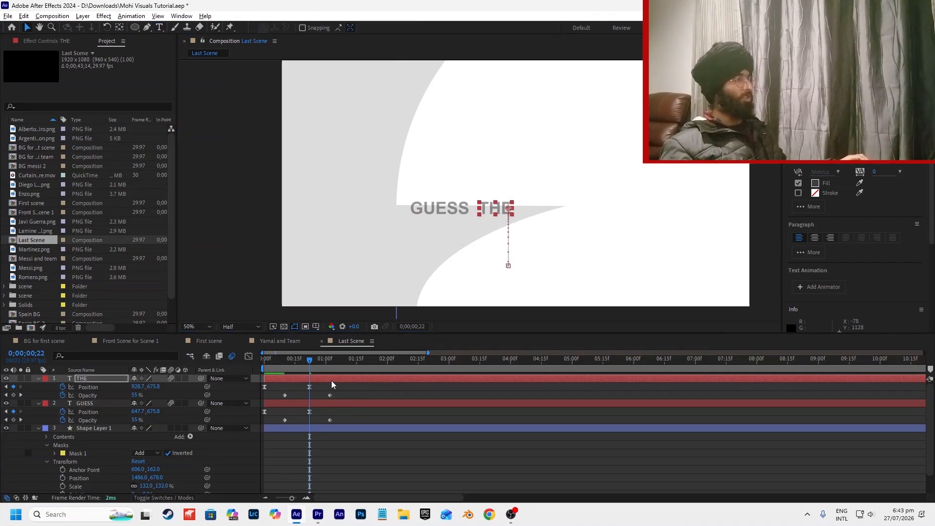
Delay the THE layer so its animation starts after GUESS, and preview the stagger.
{"action": "key", "text": "space"}
{"action": "key", "text": "space"}
{"action": "left_click_drag", "start_coordinate": [330, 376], "coordinate": [357, 378]}
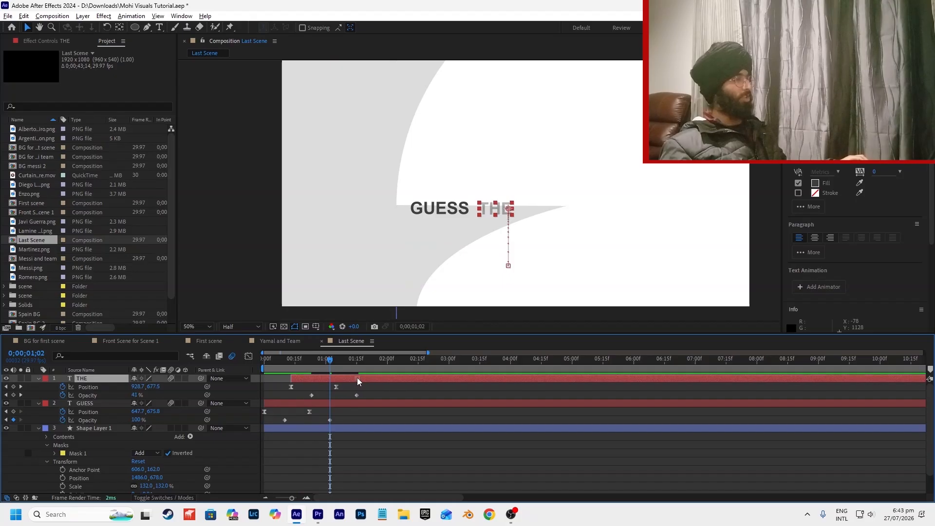
{"action": "key", "text": "space"}
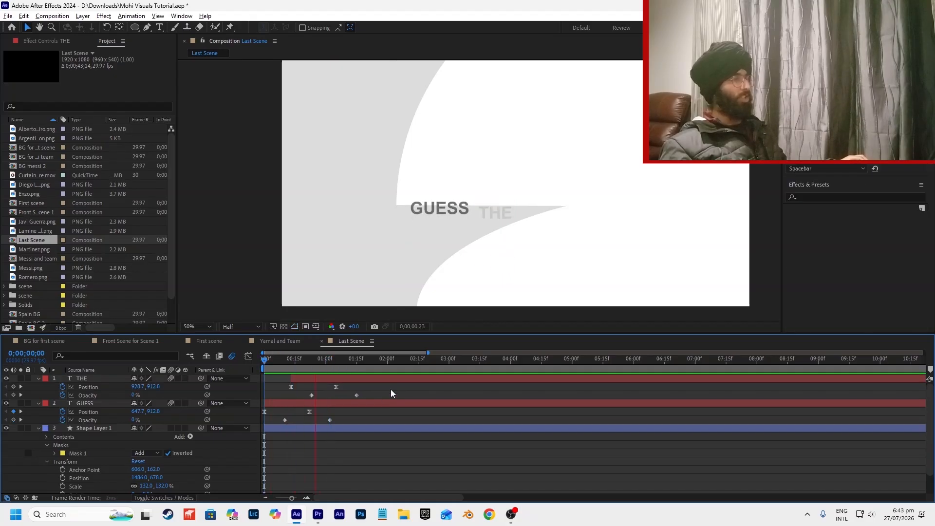
Duplicate the THE layer, start the copy at 0;00;00;21, and shift both its position keyframes to X 1125.7.
{"action": "left_click_drag", "start_coordinate": [348, 370], "coordinate": [307, 369]}
{"action": "mouse_move", "coordinate": [314, 380]}
{"action": "left_mouse_down"}
{"action": "mouse_move", "coordinate": [305, 382]}
{"action": "mouse_move", "coordinate": [327, 383]}
{"action": "left_mouse_up"}
{"action": "key", "text": "ctrl+d"}
{"action": "key", "text": "u"}
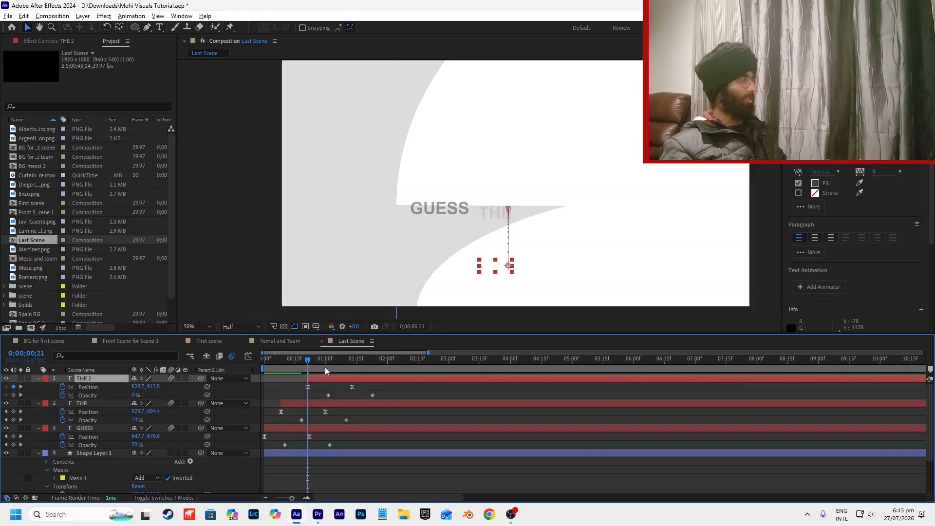
{"action": "left_click", "coordinate": [88, 387]}
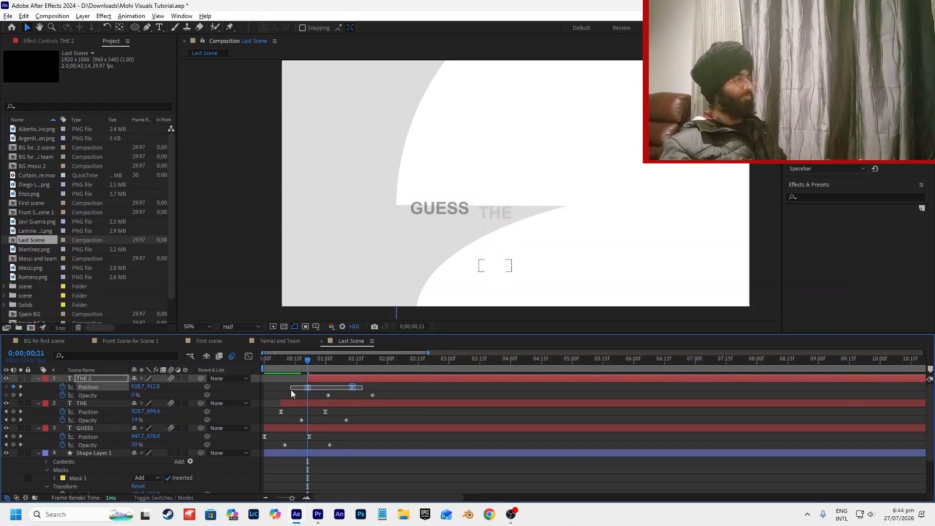
{"action": "left_click_drag", "start_coordinate": [143, 392], "coordinate": [240, 392]}
Change the third text layer's wording to PLAYER and preview the three-word animation.
{"action": "double_click", "coordinate": [542, 267]}
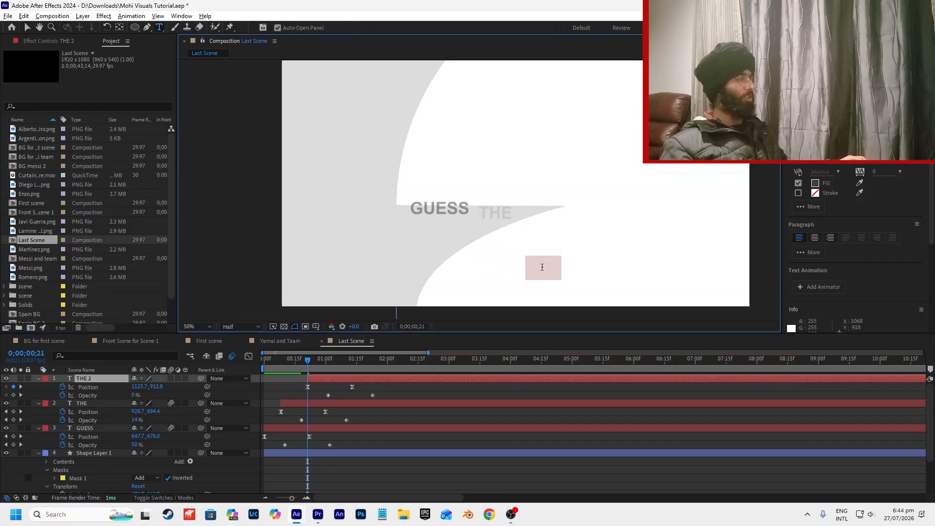
{"action": "type", "text": "PLAYER"}
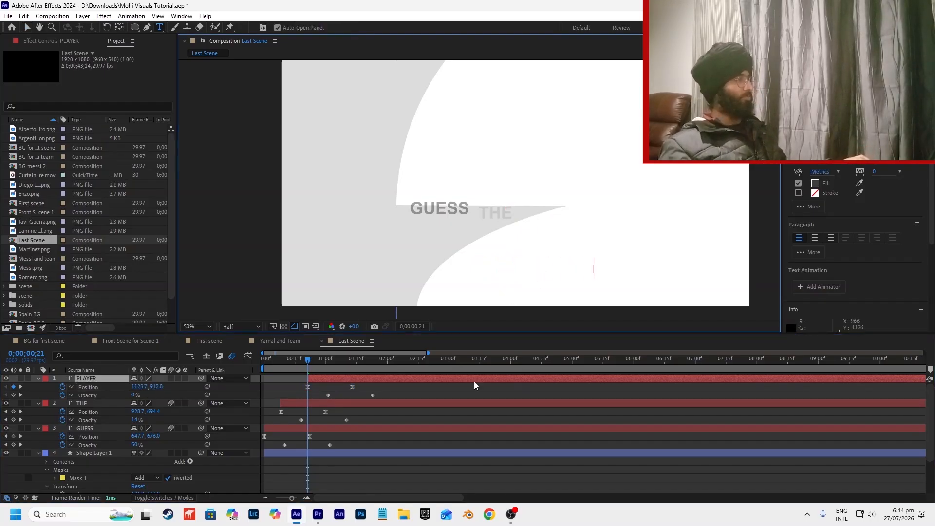
{"action": "left_click", "coordinate": [385, 393]}
{"action": "key", "text": "space"}
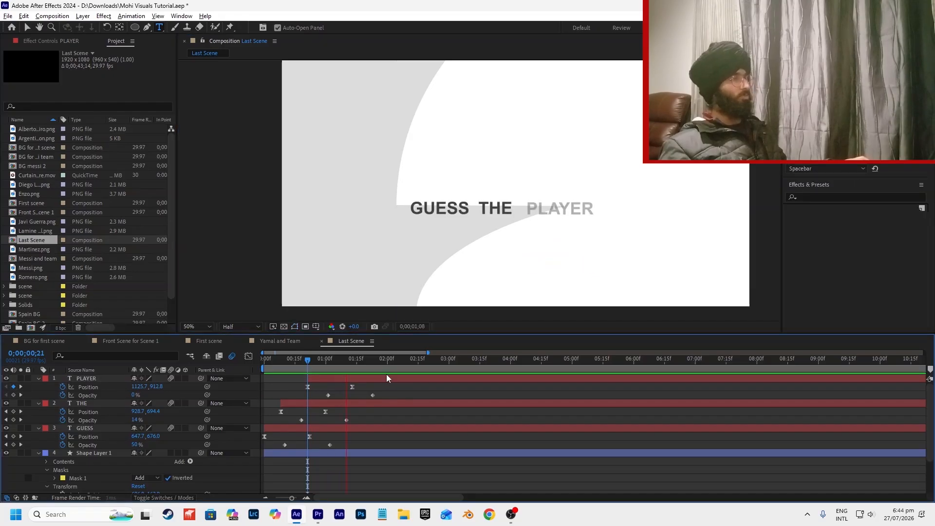
Shift both PLAYER position keyframes to X 1119.7 to tighten its gap with THE.
{"action": "left_click", "coordinate": [350, 362]}
{"action": "left_click", "coordinate": [351, 361]}
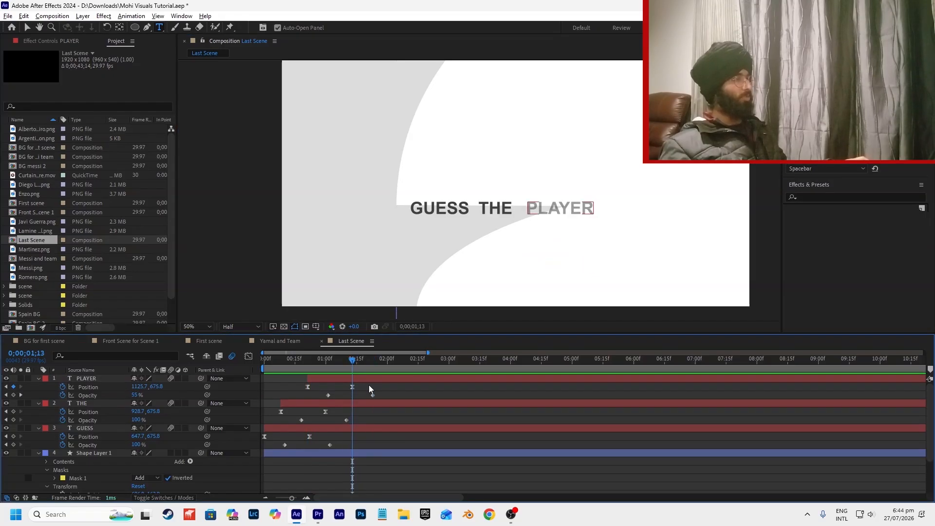
{"action": "left_click", "coordinate": [88, 387]}
{"action": "left_click_drag", "start_coordinate": [141, 390], "coordinate": [138, 388]}
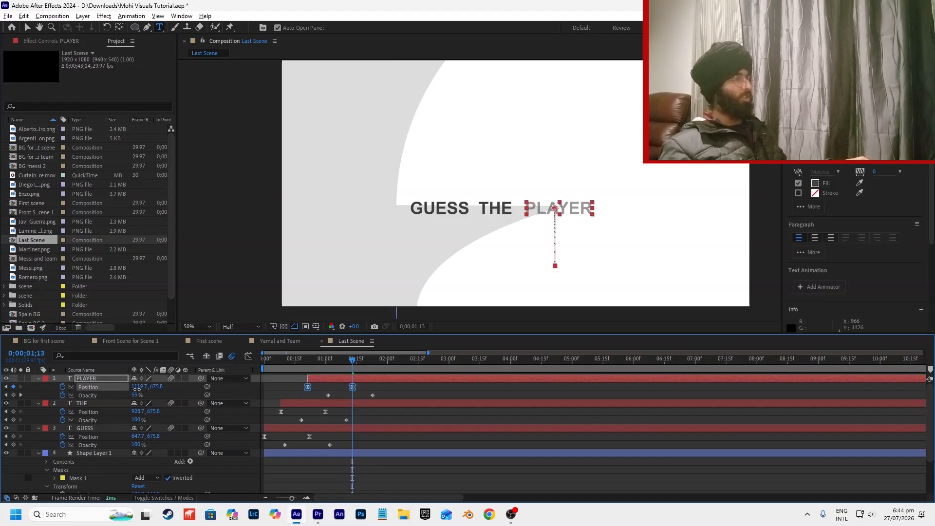
{"action": "left_click", "coordinate": [398, 389]}
Overlay the proportional grid on the composition for centring the text and return to the Selection tool.
{"action": "scroll", "coordinate": [470, 252], "scroll_direction": "down", "scroll_amount": 2}
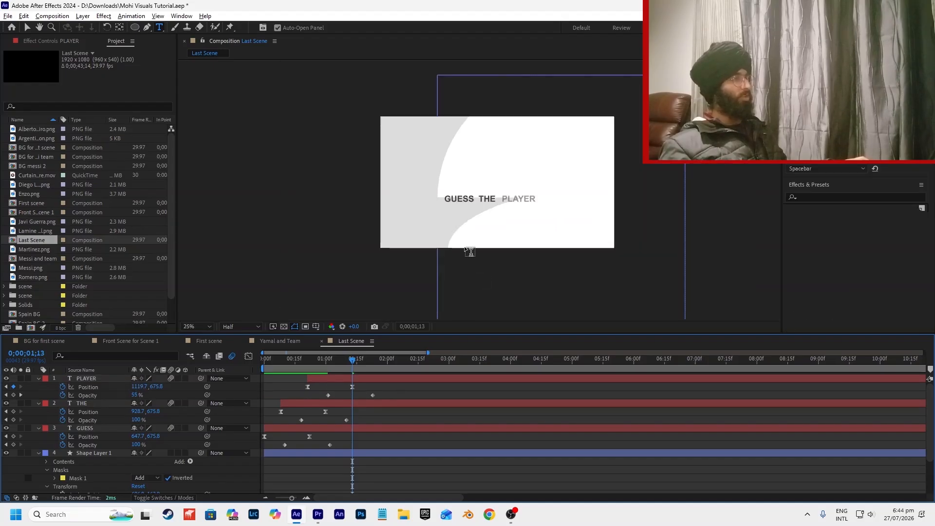
{"action": "left_click", "coordinate": [315, 326]}
{"action": "left_click", "coordinate": [341, 349]}
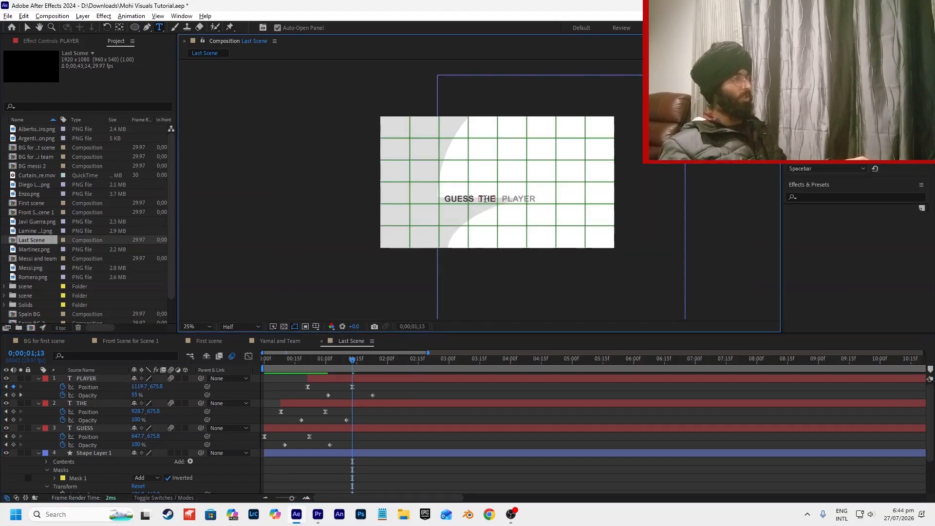
{"action": "left_click", "coordinate": [30, 29]}
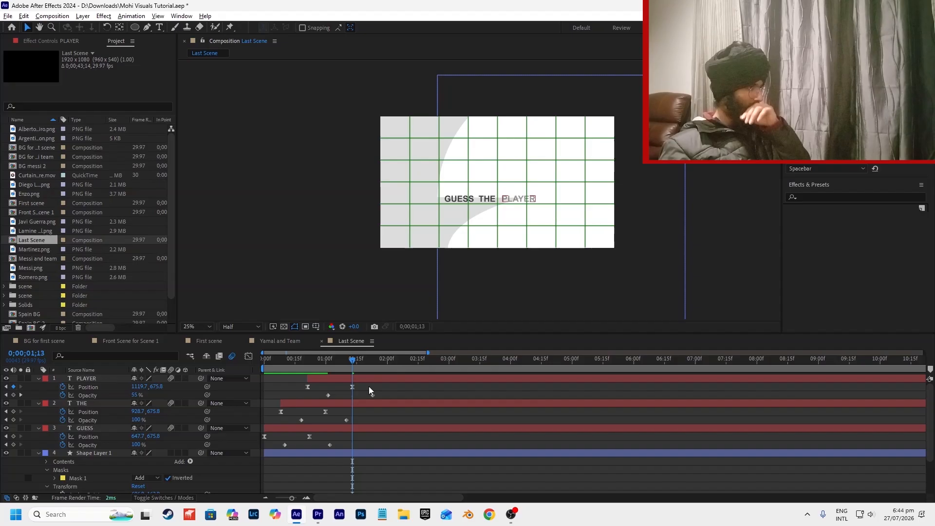
Move both PLAYER position keyframes together to X 1243.7.
{"action": "left_click_drag", "start_coordinate": [369, 383], "coordinate": [292, 387]}
{"action": "left_click_drag", "start_coordinate": [138, 387], "coordinate": [214, 387]}
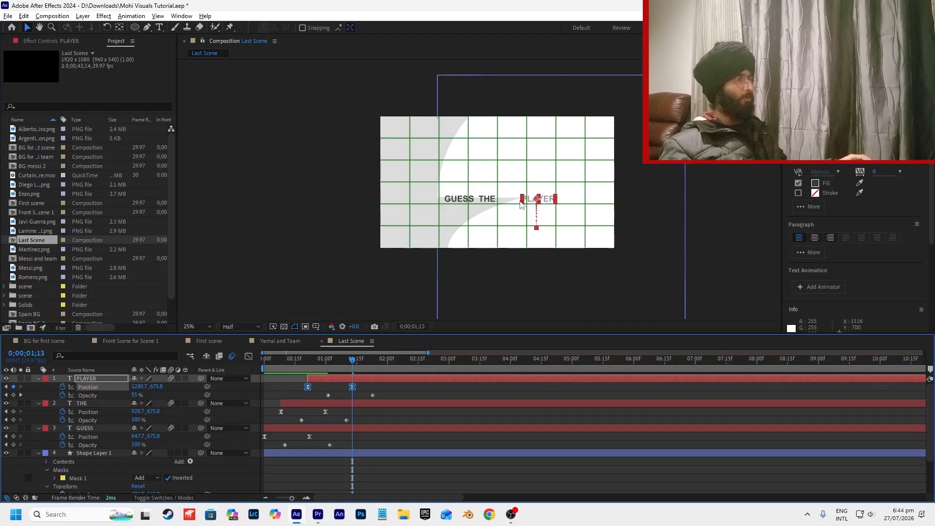
{"action": "scroll", "coordinate": [529, 198], "scroll_direction": "up", "scroll_amount": 3}
{"action": "left_click_drag", "start_coordinate": [147, 388], "coordinate": [128, 389]}
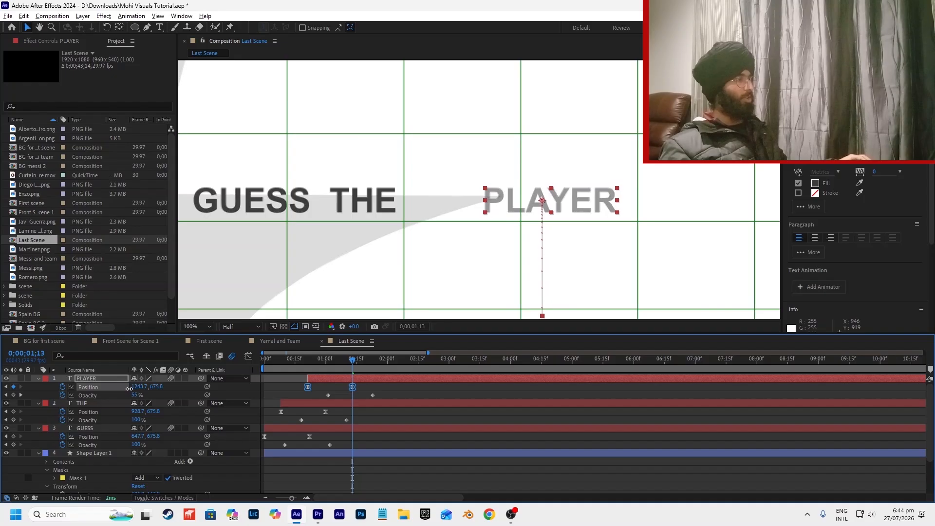
Move both GUESS position keyframes together to X 688.7 at 0;00;00;22.
{"action": "scroll", "coordinate": [371, 137], "scroll_direction": "down", "scroll_amount": 2}
{"action": "left_click", "coordinate": [365, 196]}
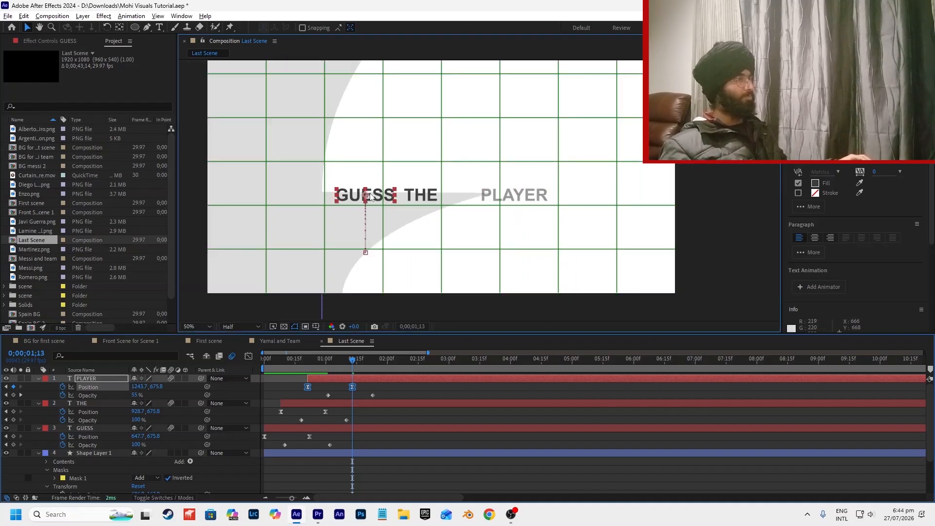
{"action": "left_click_drag", "start_coordinate": [352, 393], "coordinate": [313, 375]}
{"action": "left_click_drag", "start_coordinate": [317, 434], "coordinate": [248, 439]}
{"action": "left_click_drag", "start_coordinate": [139, 440], "coordinate": [154, 436]}
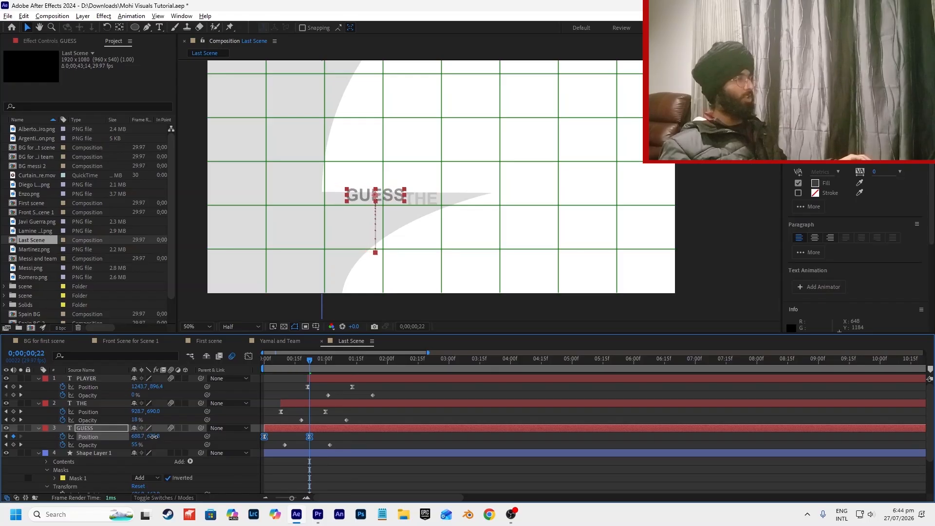
Shift both THE position keyframes to X 1010.7 so the word sits evenly between GUESS and PLAYER.
{"action": "left_click", "coordinate": [328, 368]}
{"action": "left_click", "coordinate": [209, 413]}
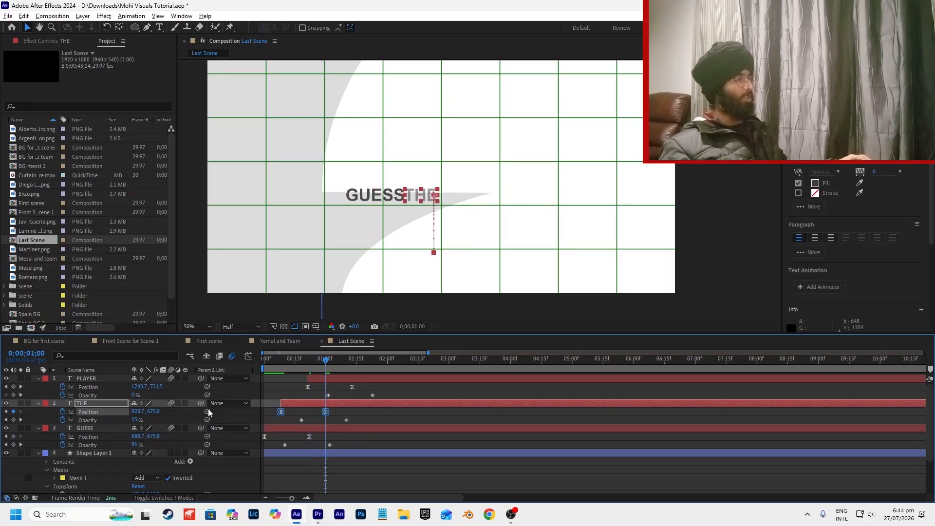
{"action": "left_click_drag", "start_coordinate": [144, 411], "coordinate": [177, 412]}
{"action": "left_click_drag", "start_coordinate": [345, 362], "coordinate": [326, 369]}
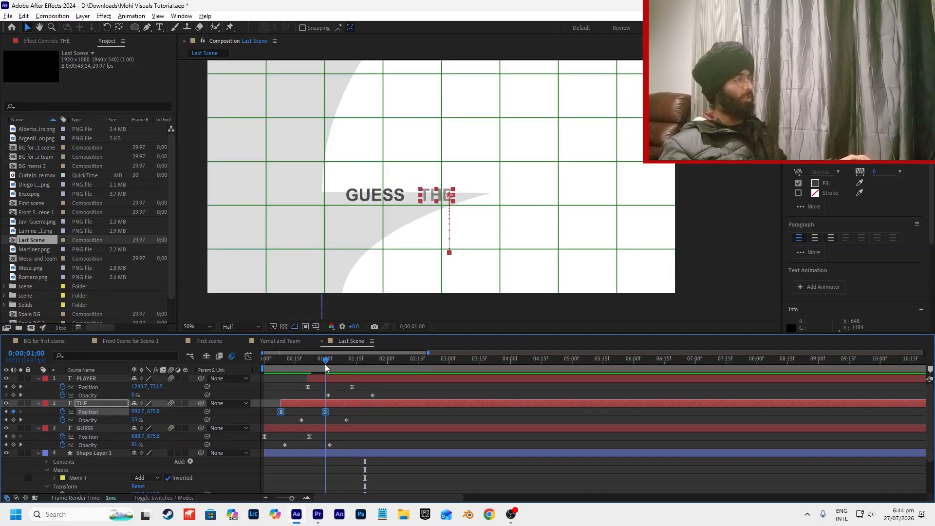
{"action": "left_click_drag", "start_coordinate": [146, 409], "coordinate": [150, 411]}
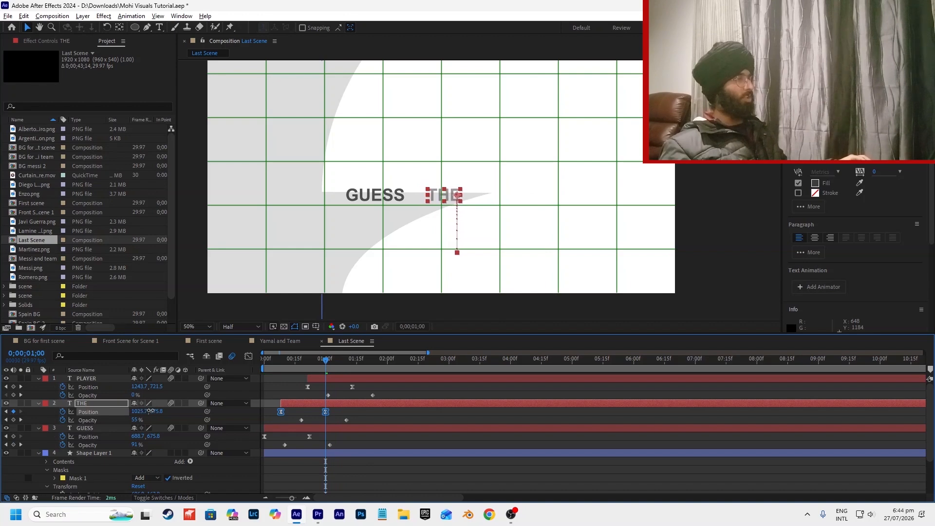
{"action": "key", "text": "space"}
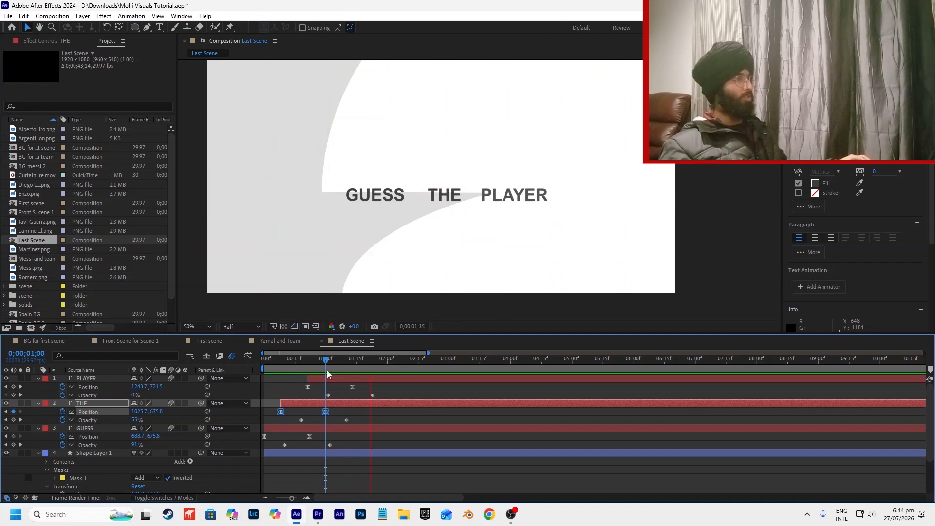
{"action": "key", "text": "space"}
{"action": "left_click", "coordinate": [327, 373]}
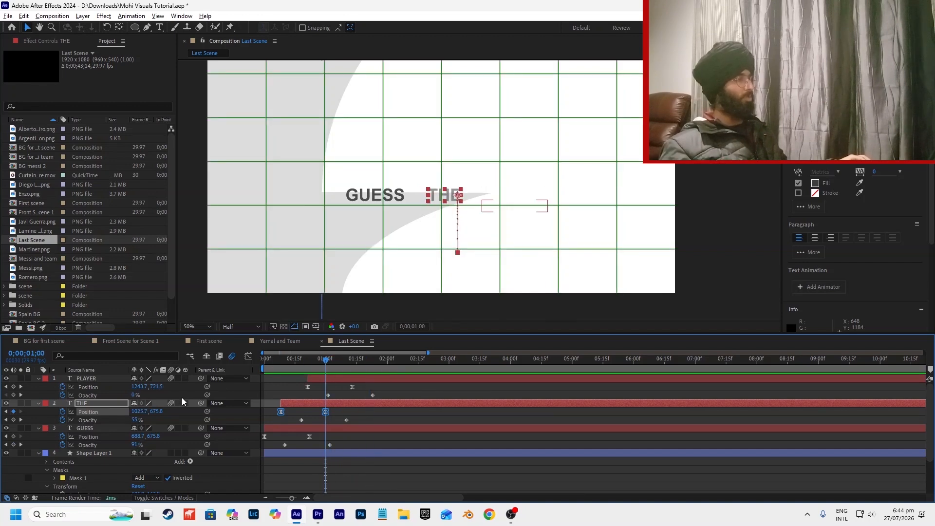
{"action": "left_click_drag", "start_coordinate": [146, 412], "coordinate": [139, 412]}
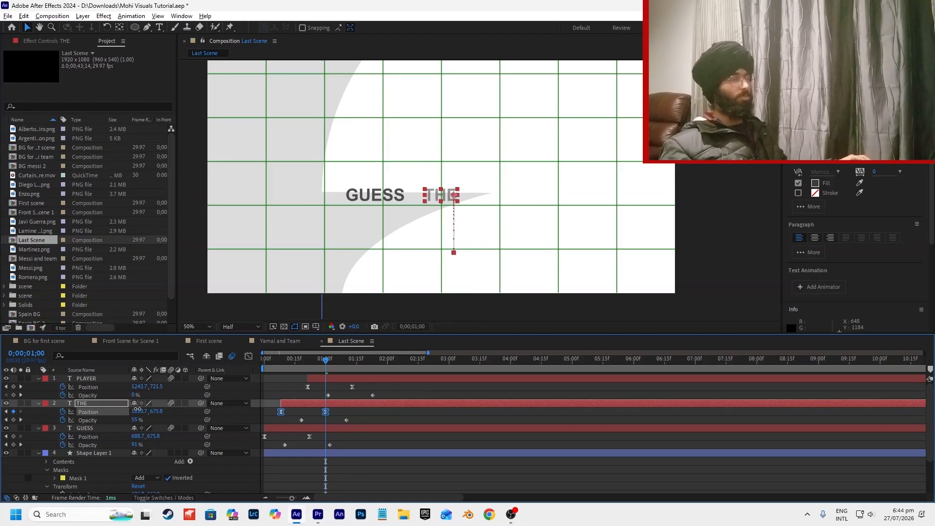
Save the project and preview the evenly spaced GUESS THE PLAYER animation.
{"action": "left_click", "coordinate": [396, 410]}
{"action": "key", "text": "ctrl+s"}
{"action": "key", "text": "space"}
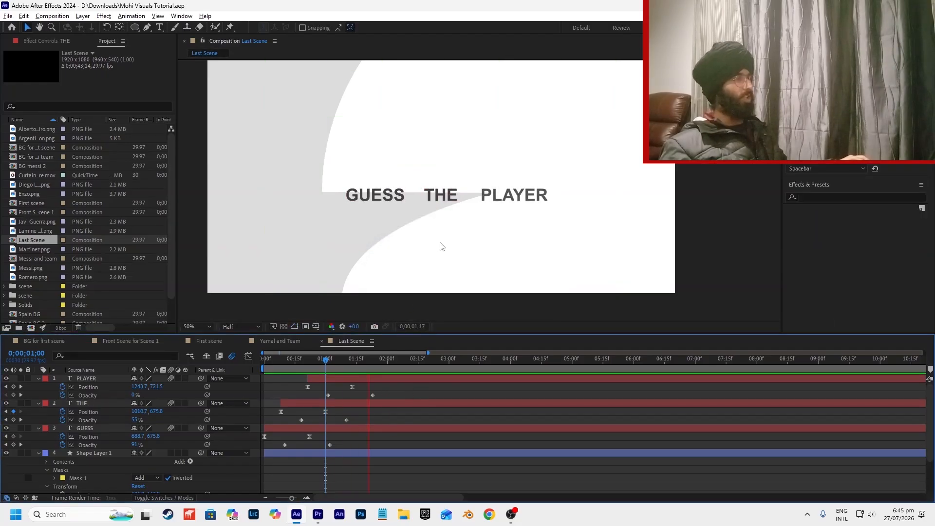
{"action": "key", "text": "space"}
Replay the full composition view from the start and hide the proportional grid.
{"action": "scroll", "coordinate": [431, 261], "scroll_direction": "down", "scroll_amount": 2}
{"action": "left_click_drag", "start_coordinate": [341, 360], "coordinate": [178, 373]}
{"action": "key", "text": "space"}
{"action": "key", "text": "space"}
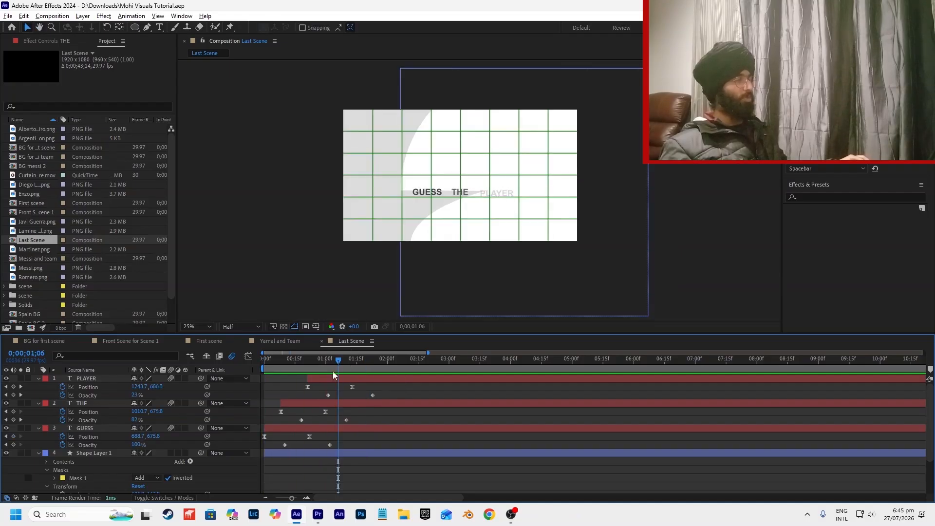
{"action": "left_click", "coordinate": [316, 327]}
{"action": "left_click", "coordinate": [330, 362]}
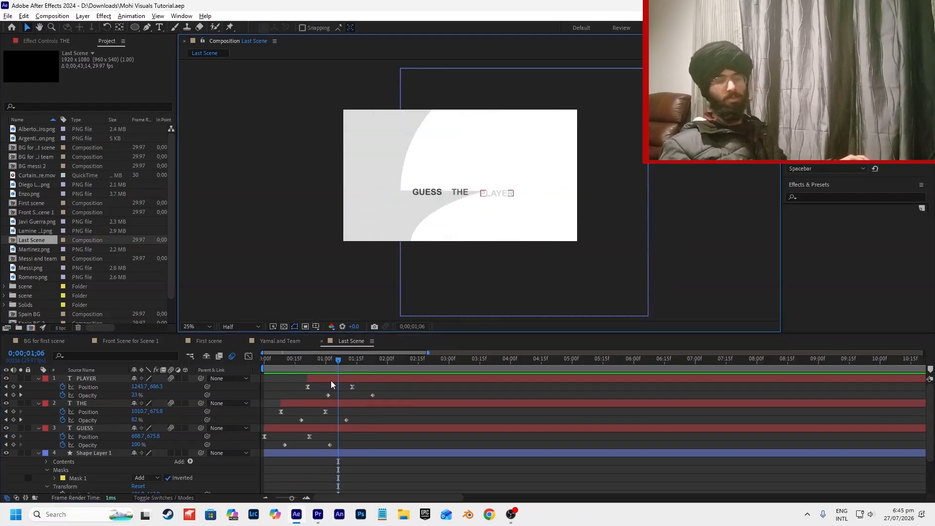
Preview the staggered text animation, then switch to Premiere Pro and replay the reference reel's closing text for comparison.
{"action": "key", "text": "space"}
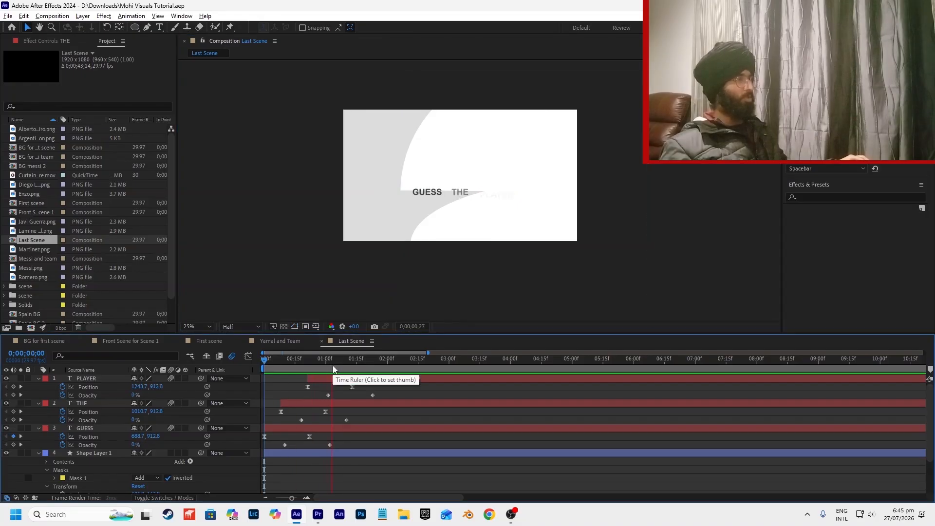
{"action": "key", "text": "space"}
{"action": "key", "text": "alt+Tab"}
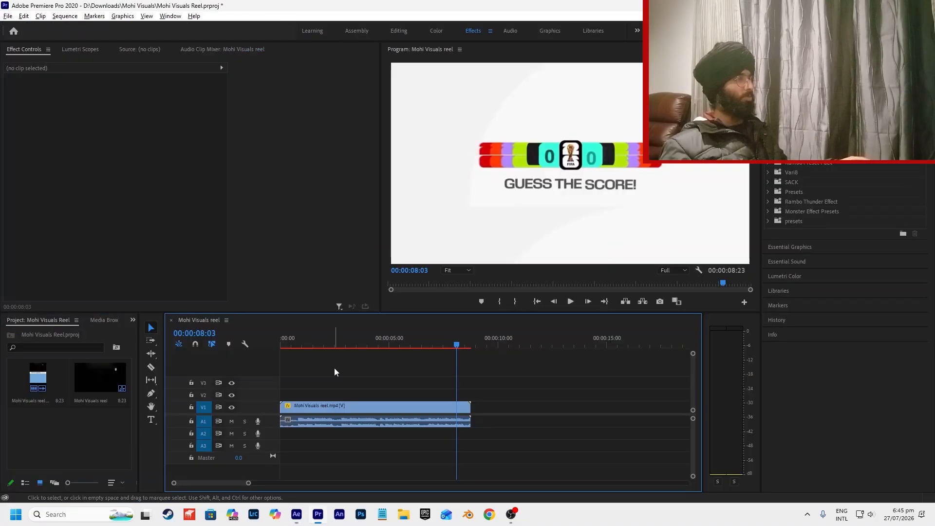
{"action": "left_click_drag", "start_coordinate": [449, 341], "coordinate": [435, 344]}
{"action": "key", "text": "space"}
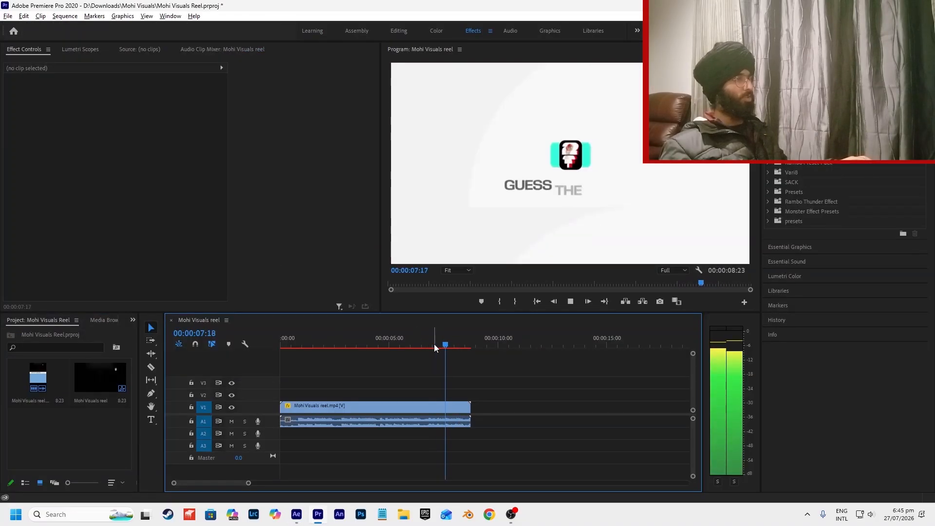
Switch back to After Effects and replace the word PLAYER with SCORE! in the animated text layer.
{"action": "key", "text": "alt+Tab"}
{"action": "left_click", "coordinate": [485, 193]}
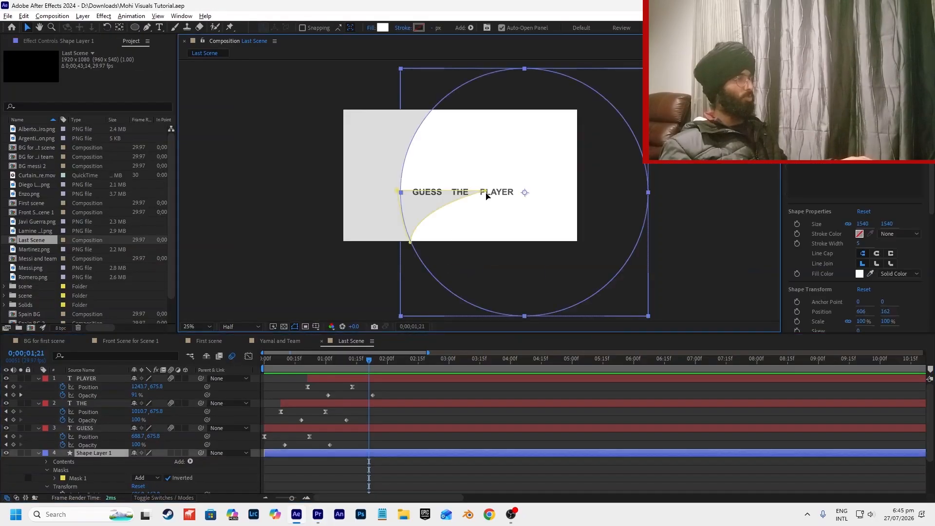
{"action": "left_click", "coordinate": [694, 207]}
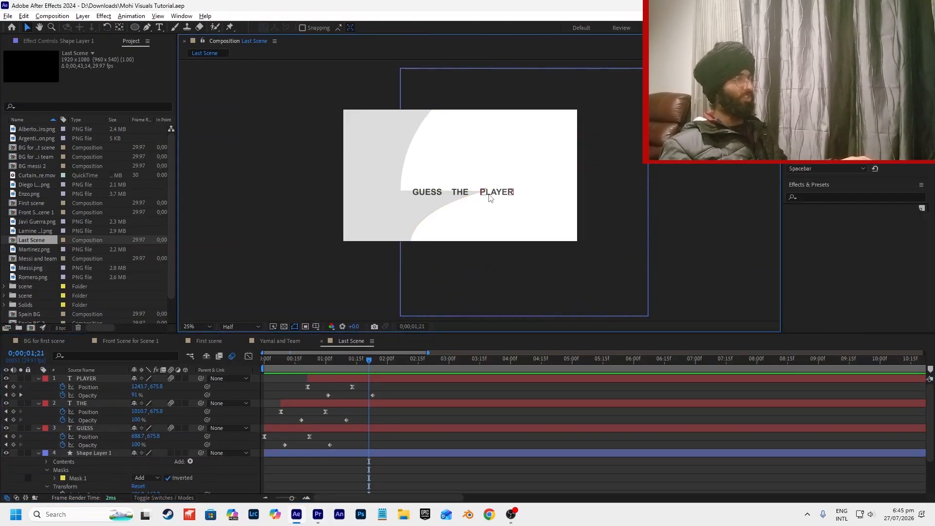
{"action": "key", "text": "ctrl+t"}
{"action": "double_click", "coordinate": [488, 193]}
{"action": "type", "text": "SCORE!"}
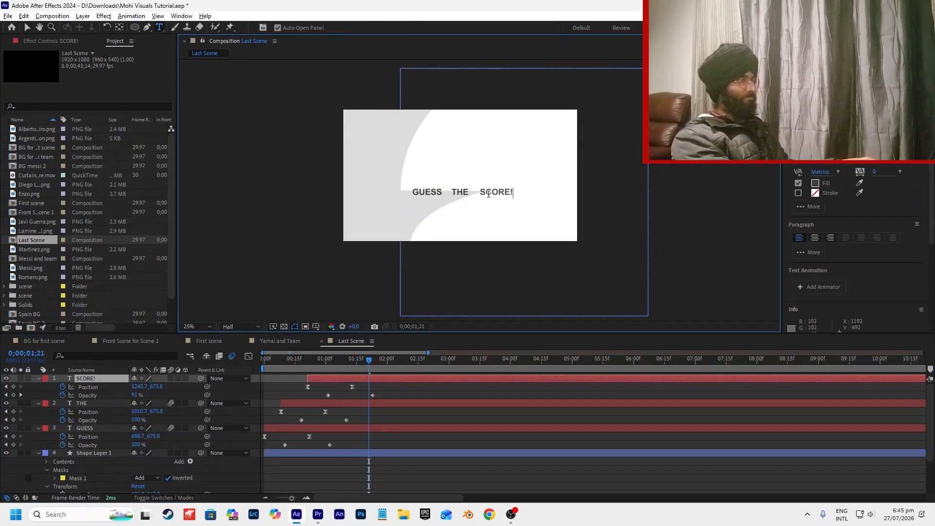
{"action": "left_click", "coordinate": [28, 27]}
{"action": "left_click", "coordinate": [609, 141]}
Switch to Premiere Pro and examine how the central rounded shape enters in the reference reel around 00:00:07:05.
{"action": "key", "text": "alt+Tab"}
{"action": "left_click", "coordinate": [411, 346]}
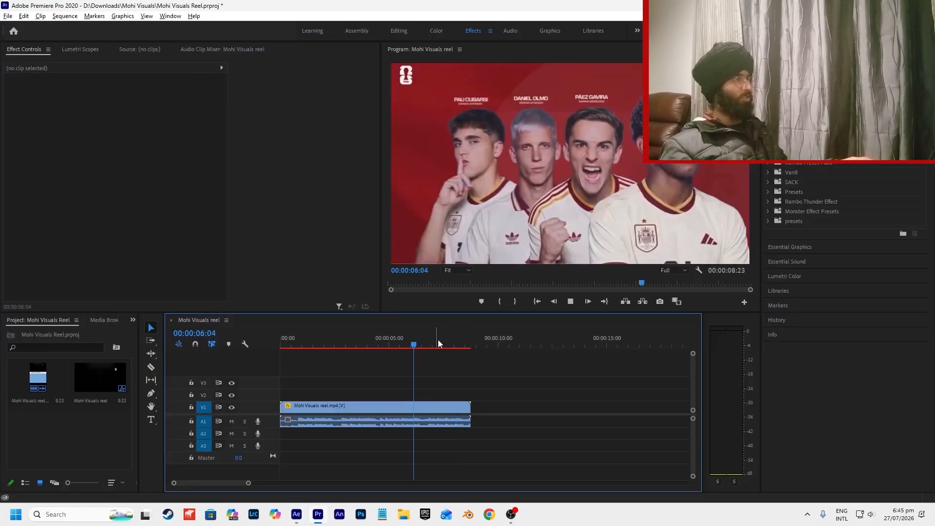
{"action": "key", "text": "space"}
{"action": "mouse_move", "coordinate": [442, 345]}
{"action": "left_mouse_down"}
{"action": "mouse_move", "coordinate": [428, 346]}
{"action": "mouse_move", "coordinate": [437, 345]}
{"action": "left_mouse_up"}
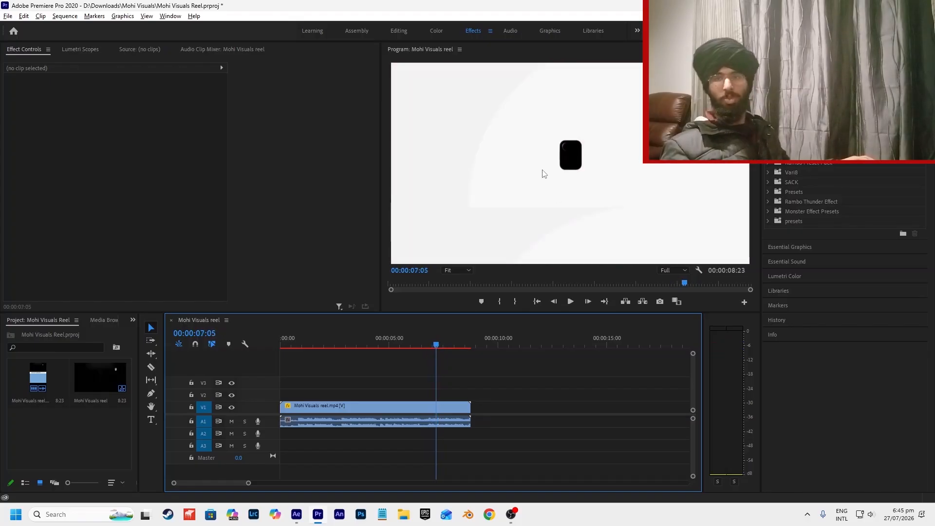
{"action": "key", "text": "alt+Tab"}
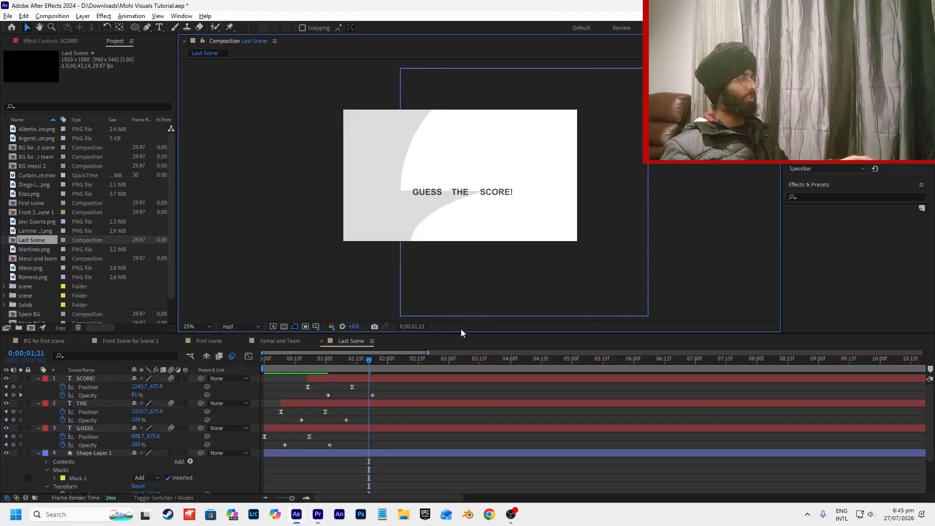
{"action": "mouse_move", "coordinate": [363, 362]}
{"action": "left_mouse_down"}
{"action": "mouse_move", "coordinate": [280, 370]}
{"action": "mouse_move", "coordinate": [358, 368]}
{"action": "left_mouse_up"}
{"action": "key", "text": "alt+Tab"}
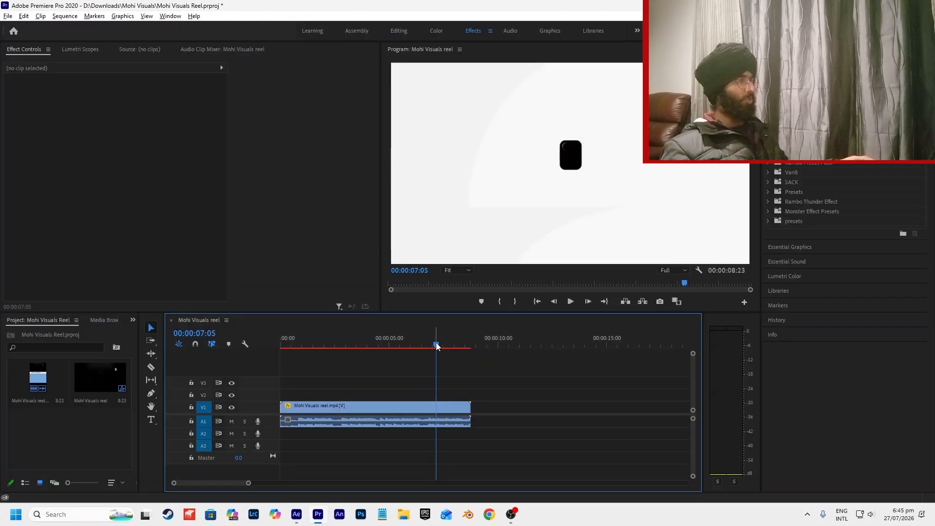
{"action": "left_click_drag", "start_coordinate": [437, 346], "coordinate": [437, 347]}
{"action": "left_click_drag", "start_coordinate": [439, 346], "coordinate": [138, 36]}
Switch back to After Effects and choose the Rounded Rectangle Tool with a black (000000) fill for a new shape.
{"action": "key", "text": "alt+Tab"}
{"action": "left_click", "coordinate": [82, 16]}
{"action": "left_click", "coordinate": [83, 17]}
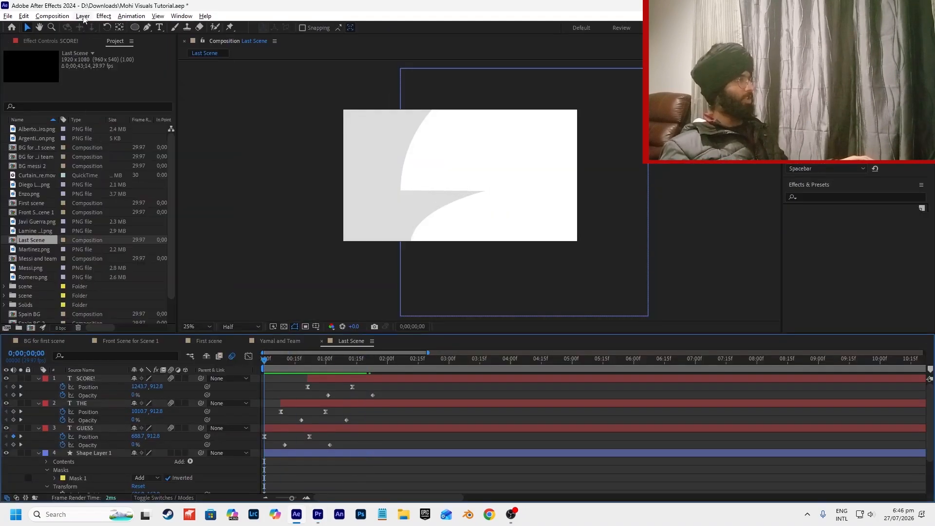
{"action": "left_click", "coordinate": [135, 27]}
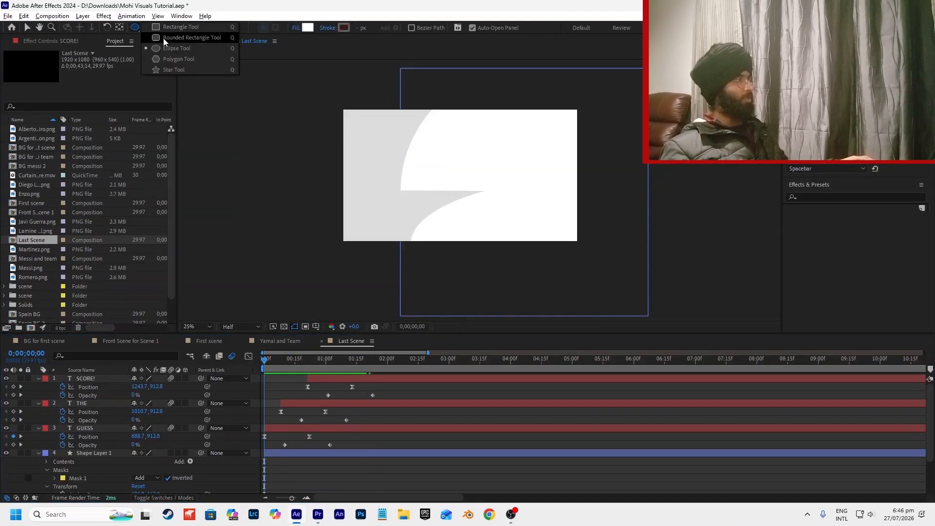
{"action": "left_click", "coordinate": [166, 44]}
{"action": "left_click", "coordinate": [308, 27]}
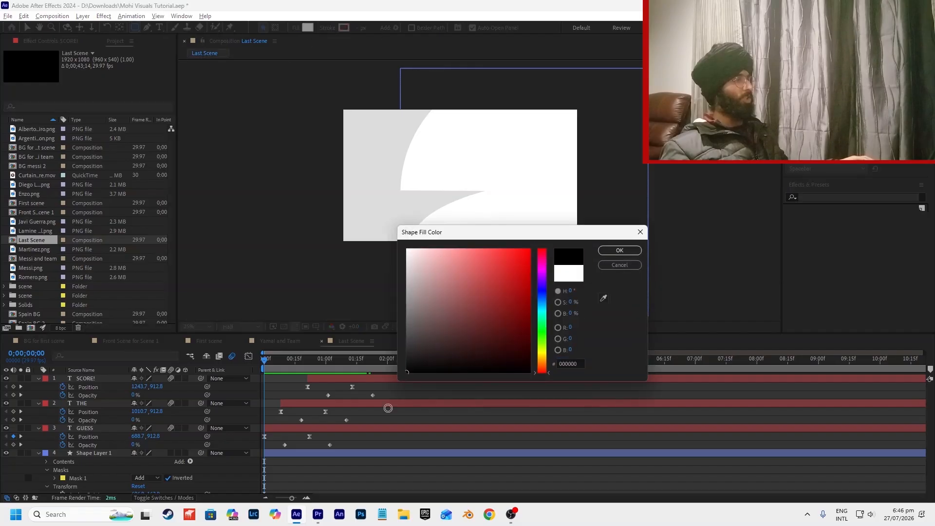
Confirm black (000000) as the shape fill colour and display the proportional grid over the composition.
{"action": "left_click", "coordinate": [607, 250]}
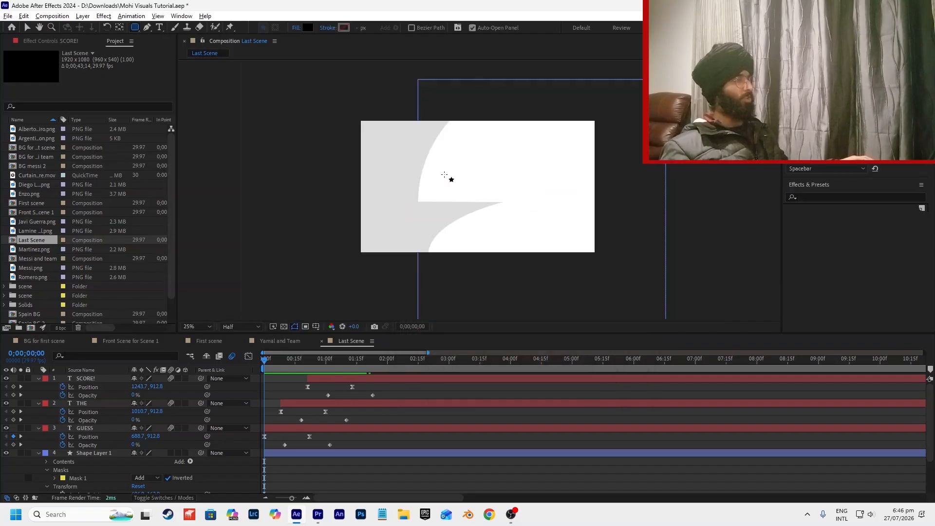
{"action": "left_click", "coordinate": [317, 327]}
{"action": "left_click", "coordinate": [341, 360]}
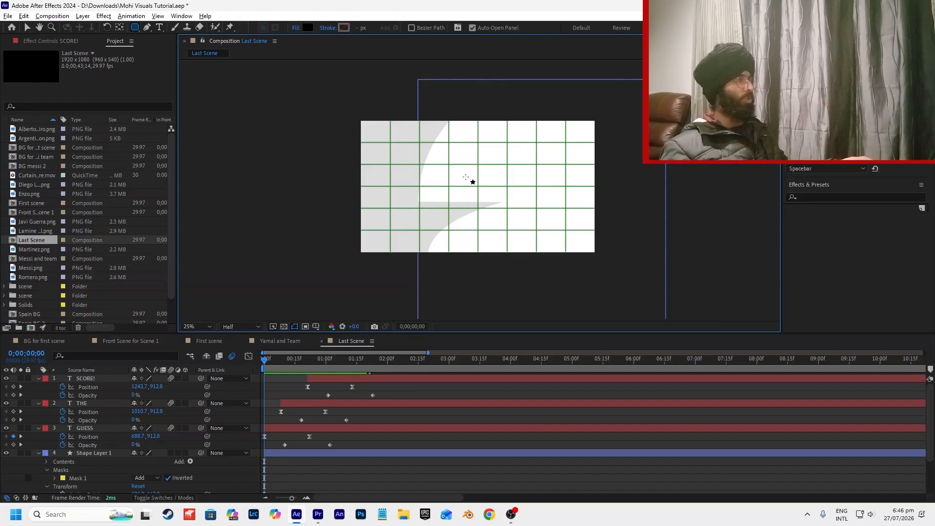
Draw a black rounded rectangle of about 170 × 216 px and centre it on the middle gridlines of the frame.
{"action": "scroll", "coordinate": [470, 177], "scroll_direction": "up", "scroll_amount": 2}
{"action": "left_click_drag", "start_coordinate": [466, 174], "coordinate": [506, 226]}
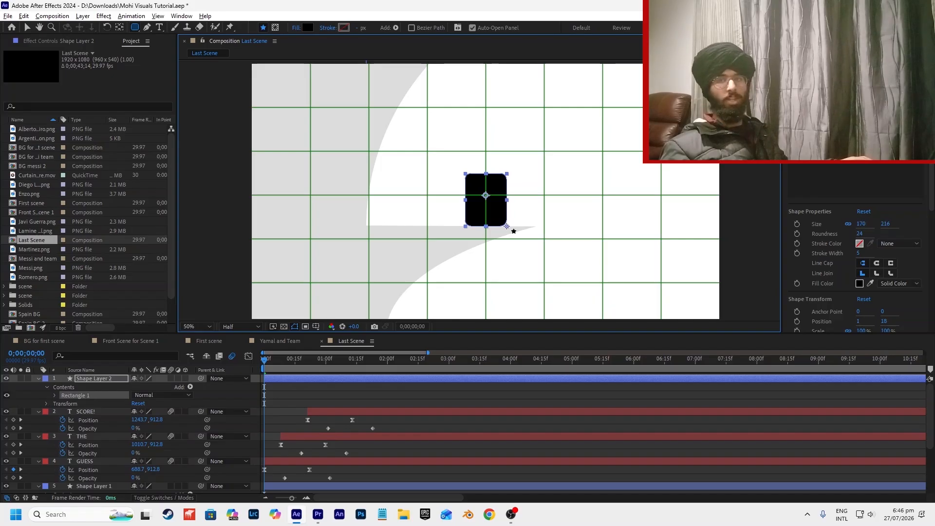
{"action": "left_click", "coordinate": [28, 28]}
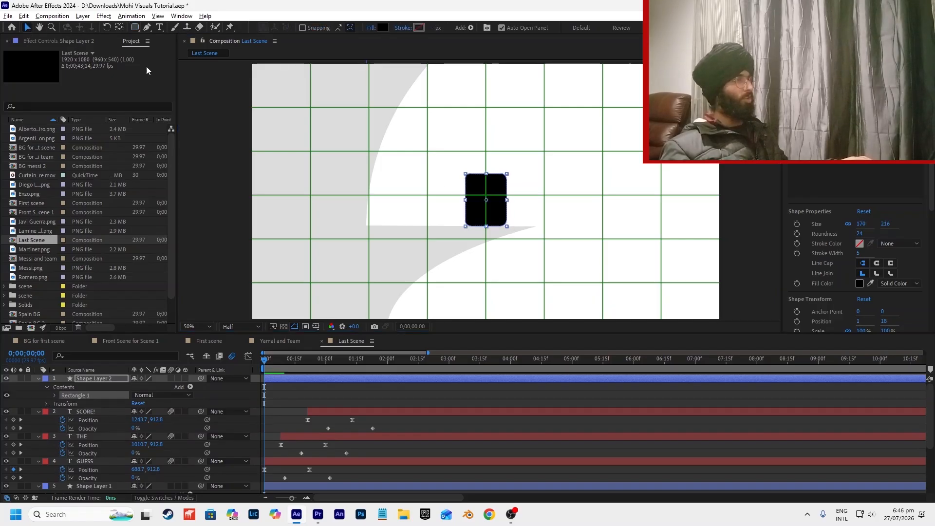
{"action": "left_click_drag", "start_coordinate": [493, 215], "coordinate": [493, 212]}
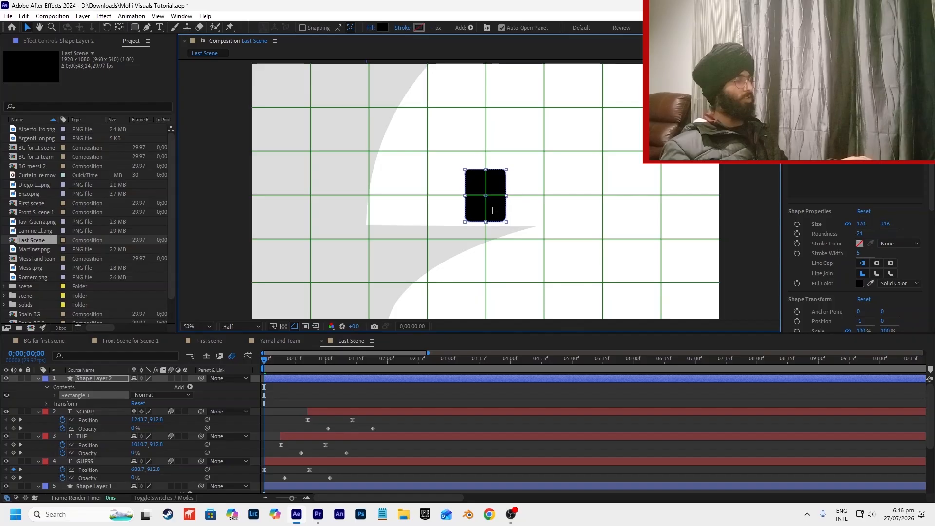
{"action": "left_click", "coordinate": [322, 392]}
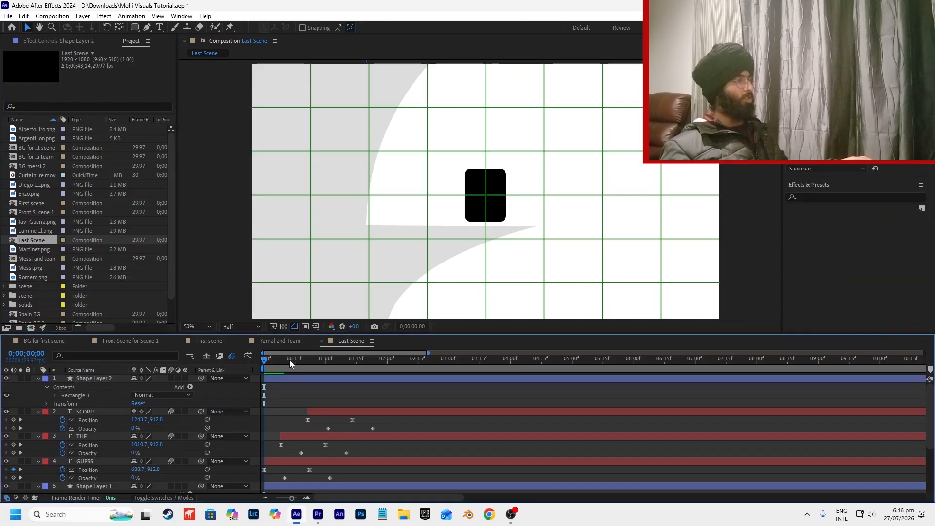
Preview the Last Scene animation and compare it with the reference reel in Premiere Pro around 00:00:06:26.
{"action": "key", "text": "alt+'"}
{"action": "left_click", "coordinate": [284, 377]}
{"action": "key", "text": "space"}
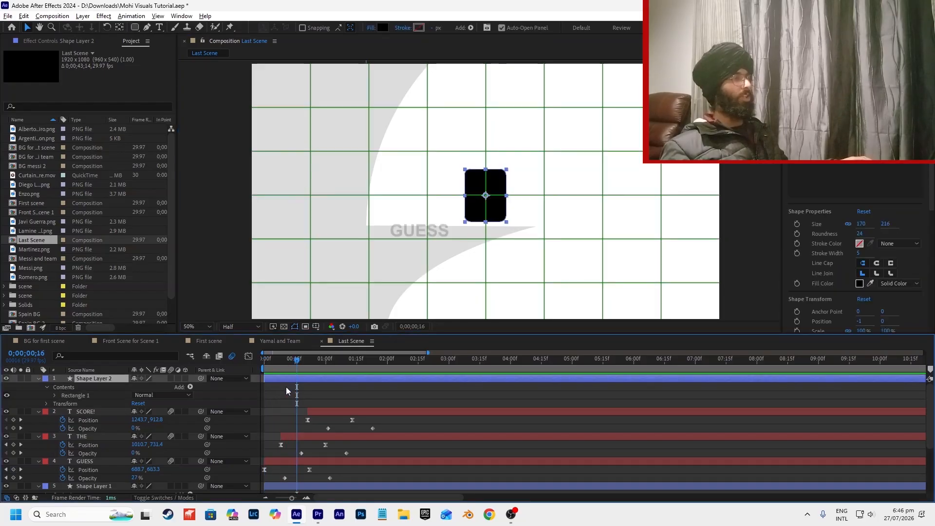
{"action": "key", "text": "alt+Tab"}
{"action": "left_click_drag", "start_coordinate": [443, 337], "coordinate": [428, 337]}
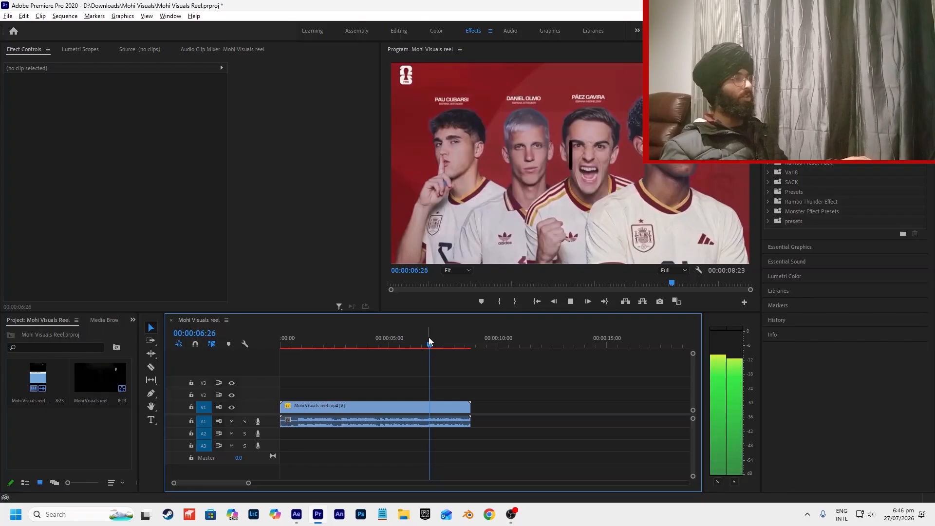
{"action": "key", "text": "space"}
Return to After Effects, unlink the rectangle path's Size proportions and add a Size keyframe at 0;00;00;11.
{"action": "key", "text": "alt+Tab"}
{"action": "left_click_drag", "start_coordinate": [298, 359], "coordinate": [289, 366]}
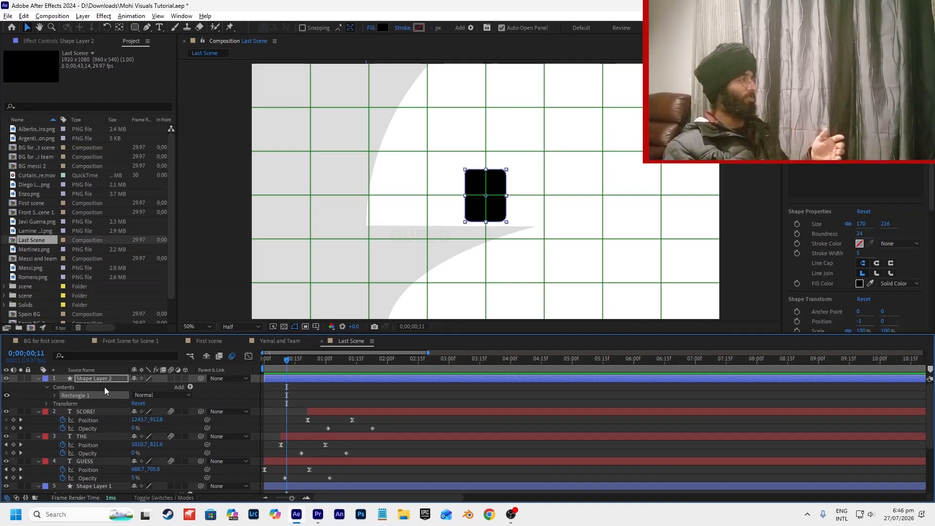
{"action": "left_click", "coordinate": [70, 387]}
{"action": "left_click", "coordinate": [54, 395]}
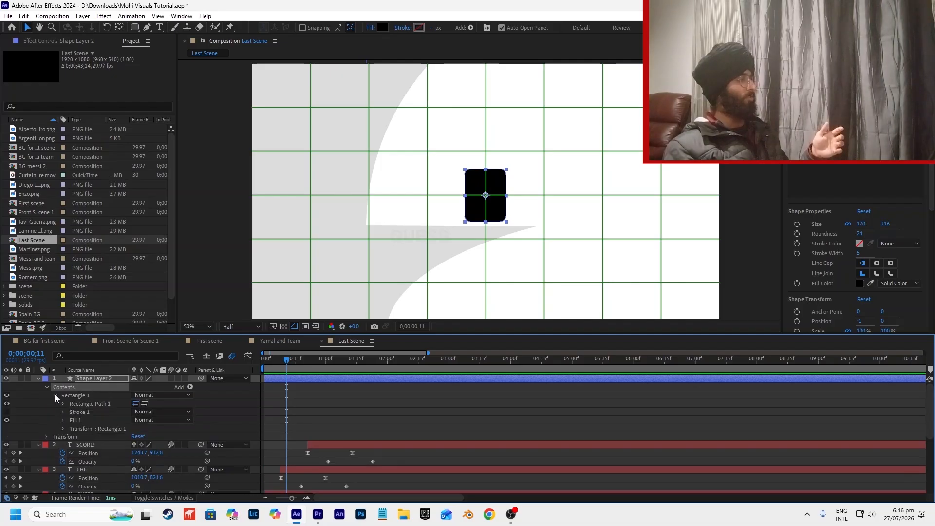
{"action": "left_click", "coordinate": [64, 403]}
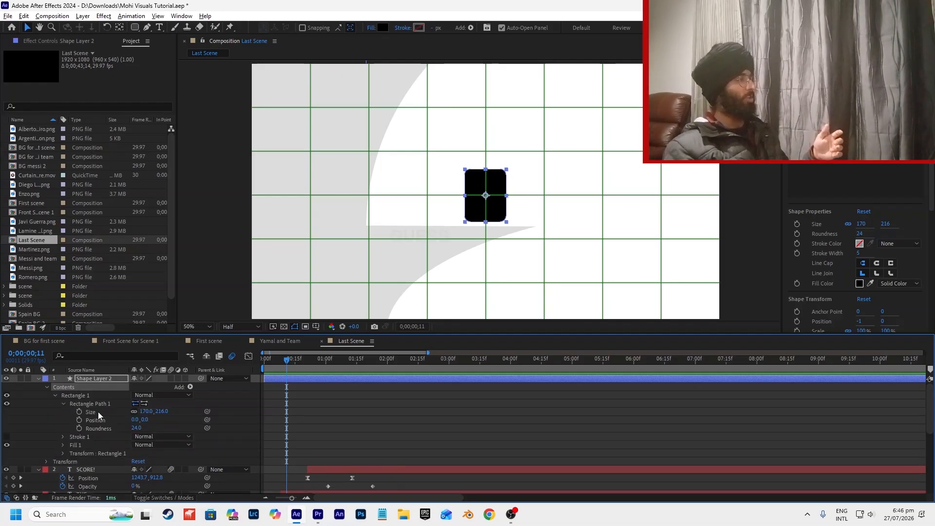
{"action": "left_click", "coordinate": [168, 408]}
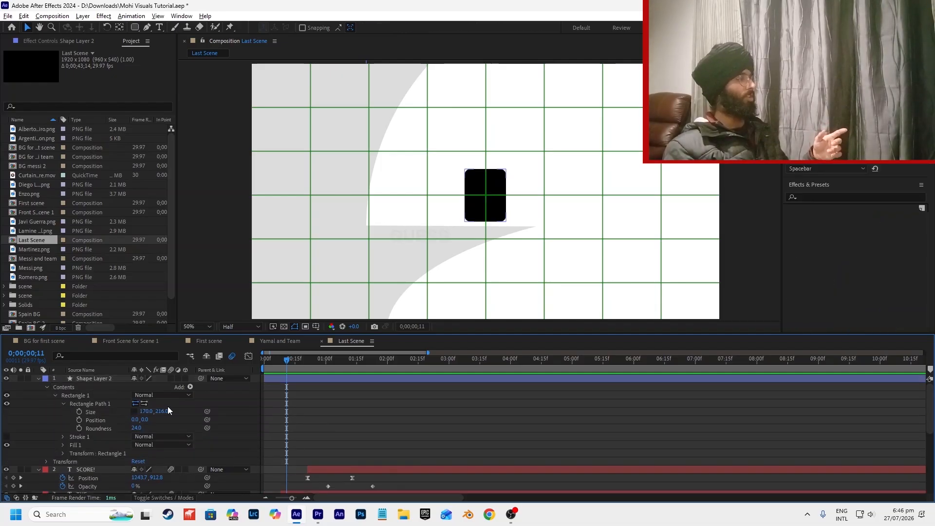
{"action": "left_click", "coordinate": [80, 412]}
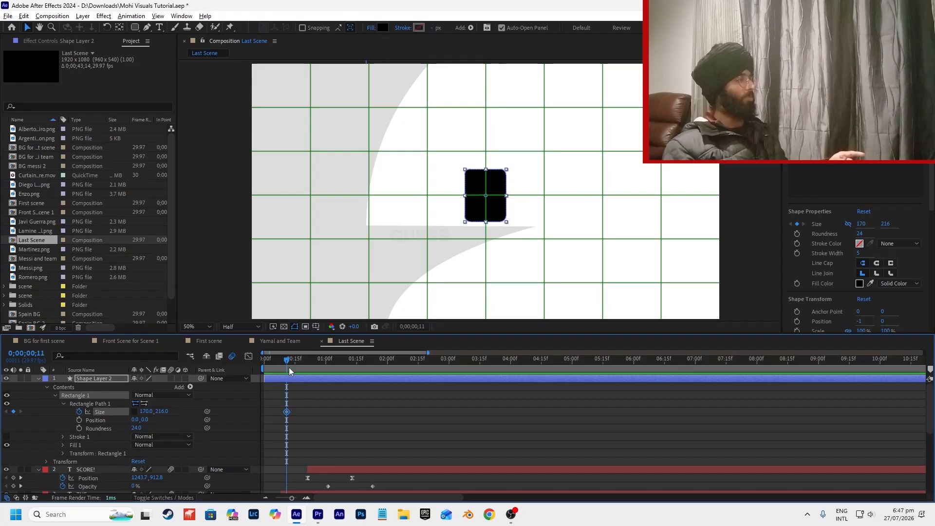
Set the rectangle's width to 0 at 0;00;00;00, keeping its height at 216.
{"action": "left_click_drag", "start_coordinate": [288, 364], "coordinate": [249, 363]}
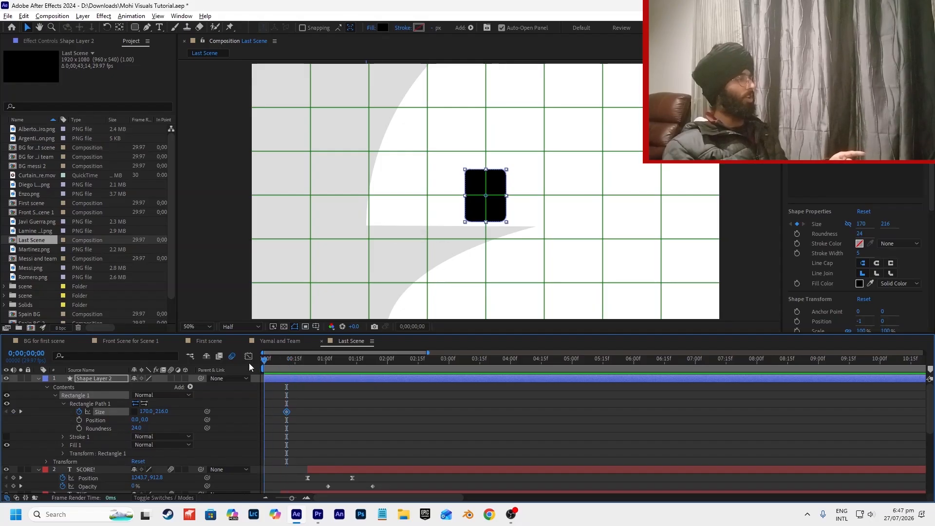
{"action": "left_click_drag", "start_coordinate": [147, 412], "coordinate": [139, 413]}
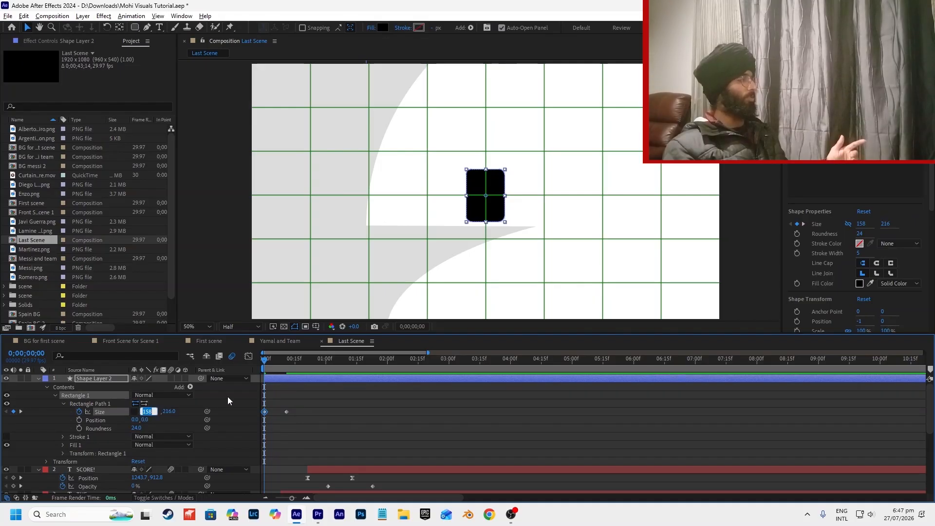
{"action": "type", "text": "0"}
{"action": "key", "text": "Return"}
Ease both Size keyframes and reshape the speed graph to start fast and slow down, with 100% incoming influence on the last keyframe.
{"action": "left_click_drag", "start_coordinate": [305, 399], "coordinate": [256, 418]}
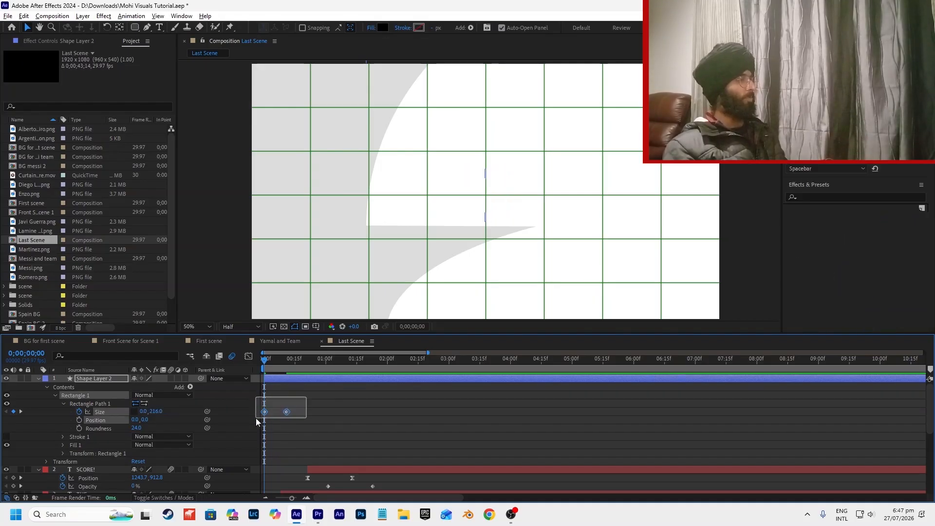
{"action": "left_click", "coordinate": [247, 357]}
{"action": "left_click", "coordinate": [266, 472]}
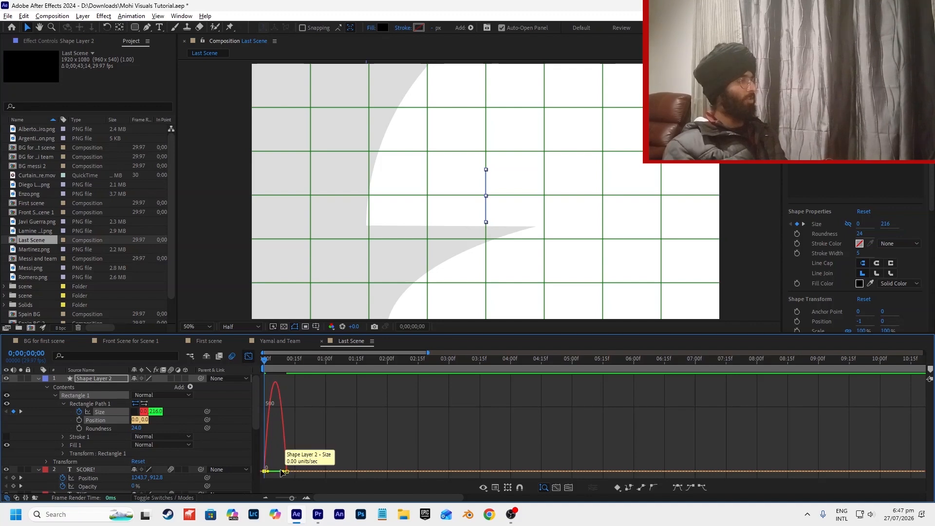
{"action": "left_click_drag", "start_coordinate": [282, 471], "coordinate": [273, 473]}
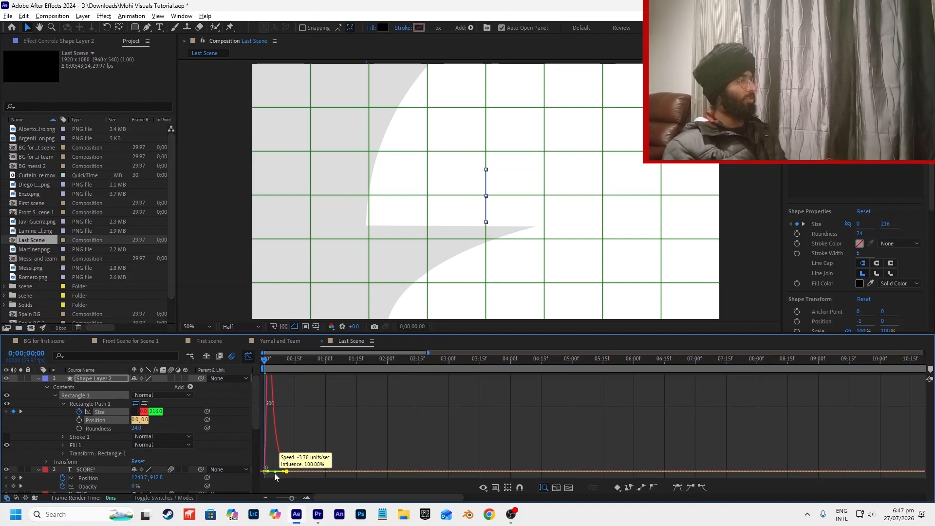
{"action": "left_click", "coordinate": [248, 356]}
Preview the rectangle's growth and move its ending Size keyframe to about 0;00;00;20 to slow it down.
{"action": "key", "text": "space"}
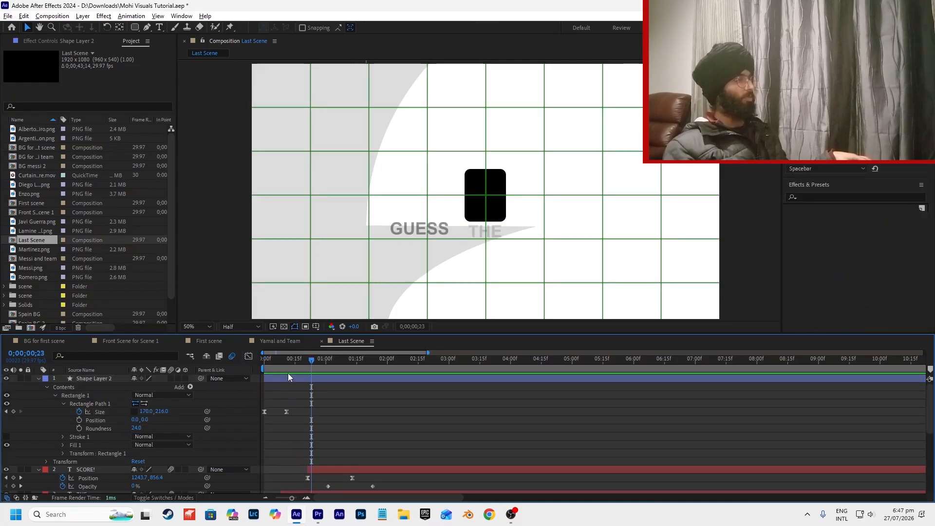
{"action": "key", "text": "space"}
{"action": "left_click_drag", "start_coordinate": [286, 412], "coordinate": [306, 413]}
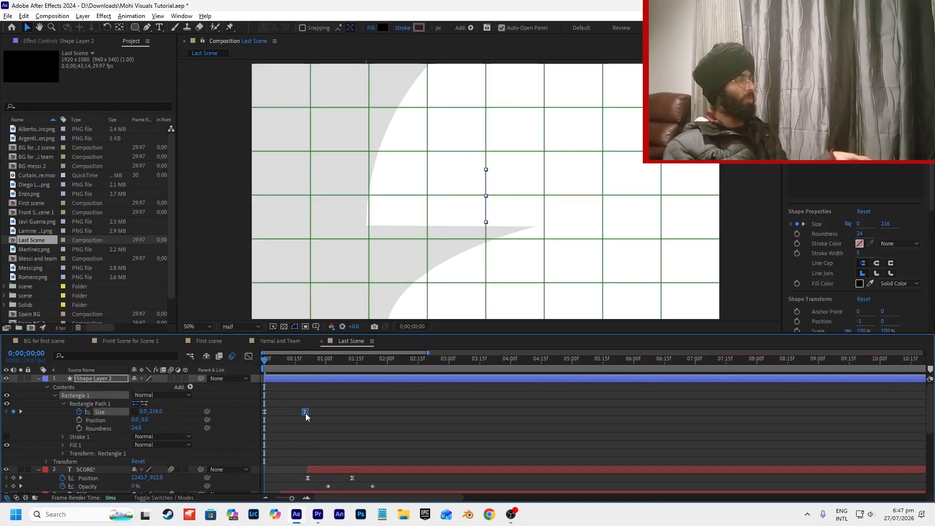
{"action": "key", "text": "space"}
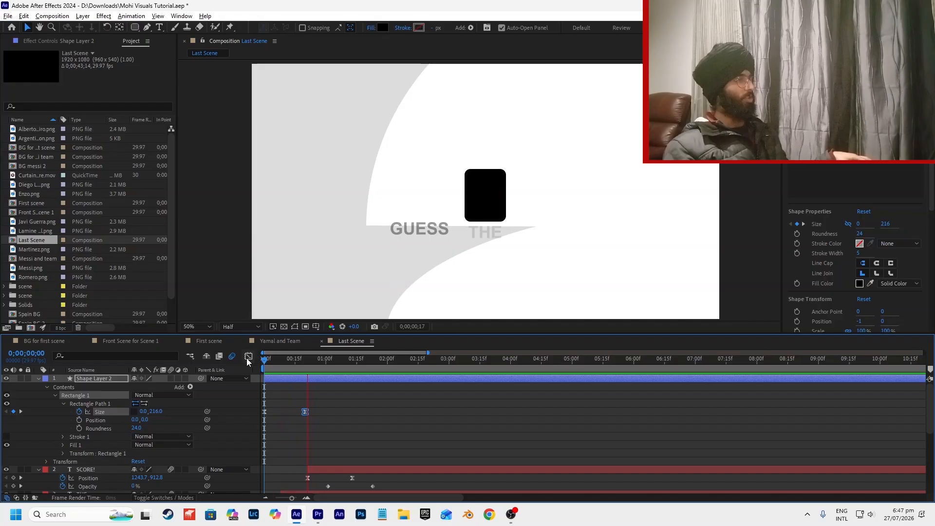
{"action": "left_click", "coordinate": [367, 394]}
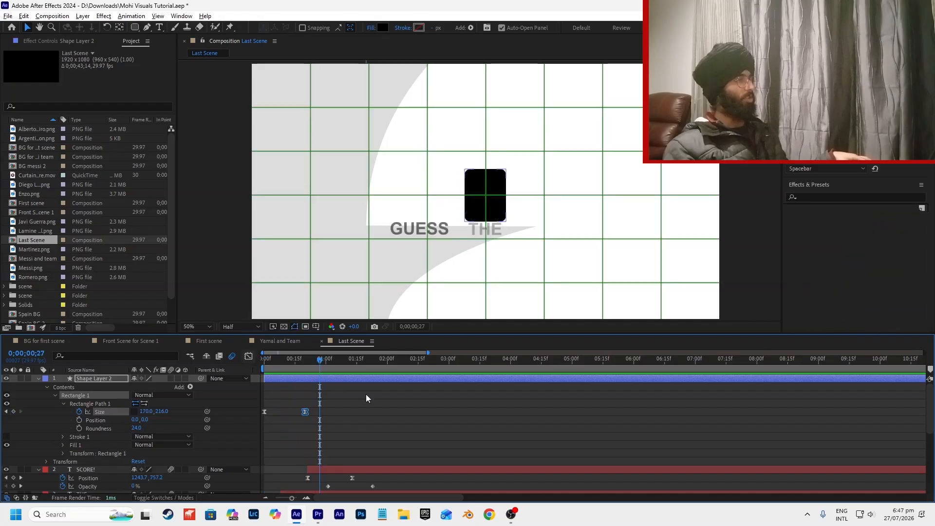
Raise the rectangle's layer to position 960, 493 and preview the scene from the start.
{"action": "left_click", "coordinate": [501, 213]}
{"action": "key", "text": "p"}
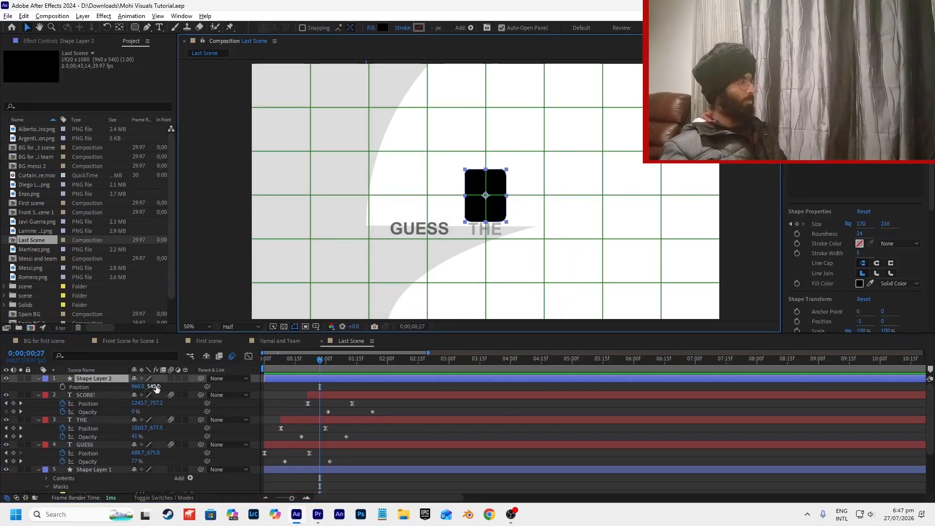
{"action": "left_click_drag", "start_coordinate": [154, 386], "coordinate": [310, 362]}
{"action": "key", "text": "Home"}
{"action": "key", "text": "space"}
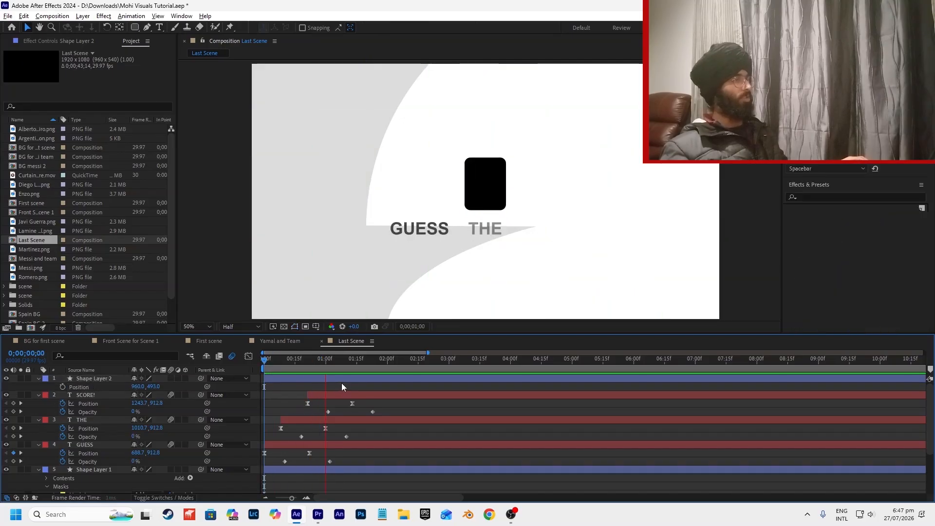
{"action": "key", "text": "space"}
Compare with the reference reel in Premiere Pro, return to After Effects and enable motion blur for the rectangle's layer.
{"action": "key", "text": "alt+Tab"}
{"action": "left_click_drag", "start_coordinate": [444, 346], "coordinate": [437, 346]}
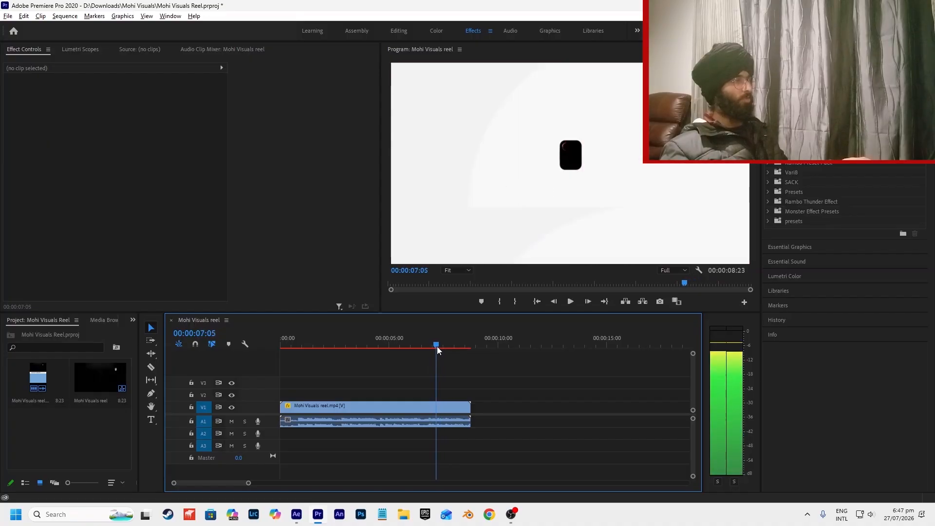
{"action": "key", "text": "grave"}
{"action": "key", "text": "grave"}
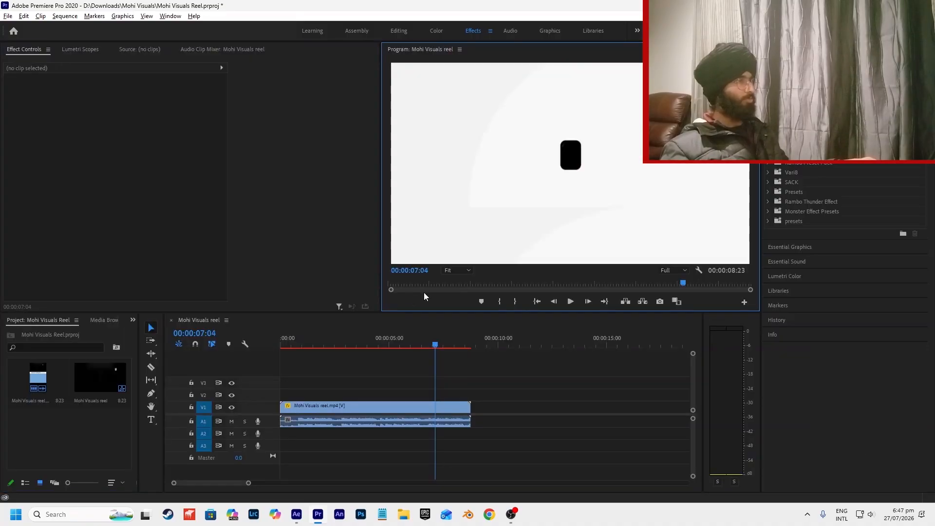
{"action": "key", "text": "alt+Tab"}
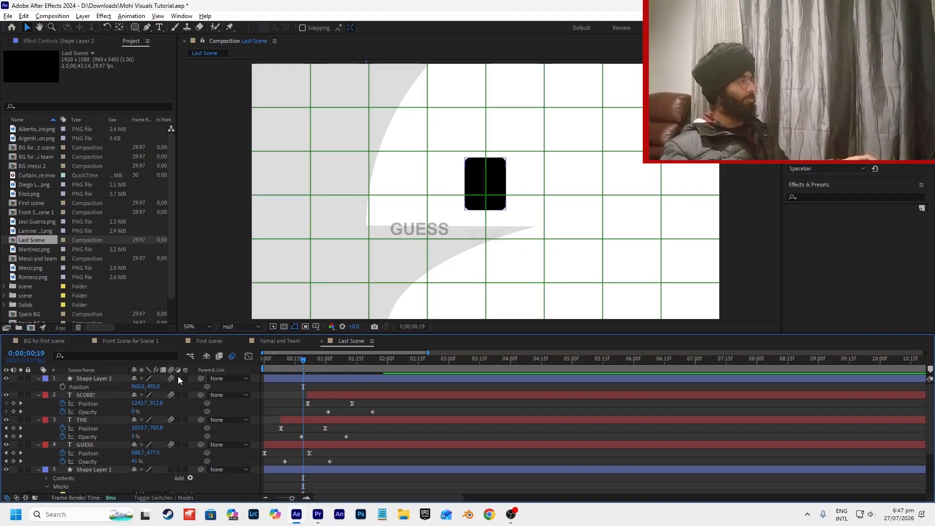
Switch to Premiere Pro and examine how the badge, colour bars and text animate in the reference reel's closing scene, using the enlarged preview.
{"action": "key", "text": "alt+Tab"}
{"action": "key", "text": "grave"}
{"action": "key", "text": "space"}
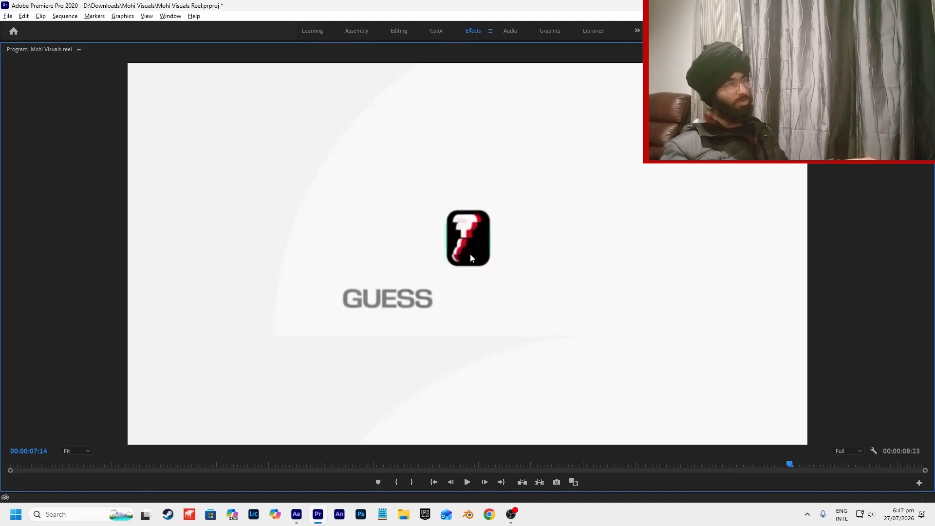
{"action": "key", "text": "space"}
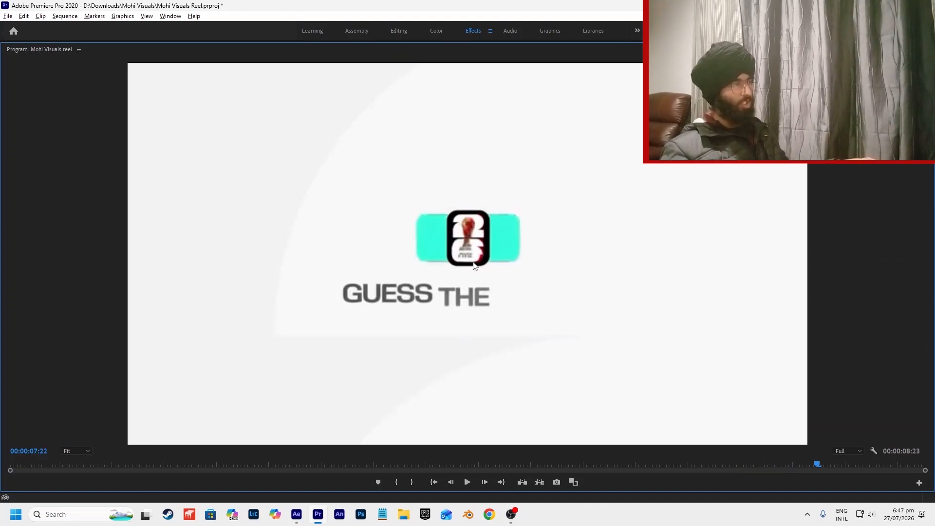
{"action": "key", "text": "space"}
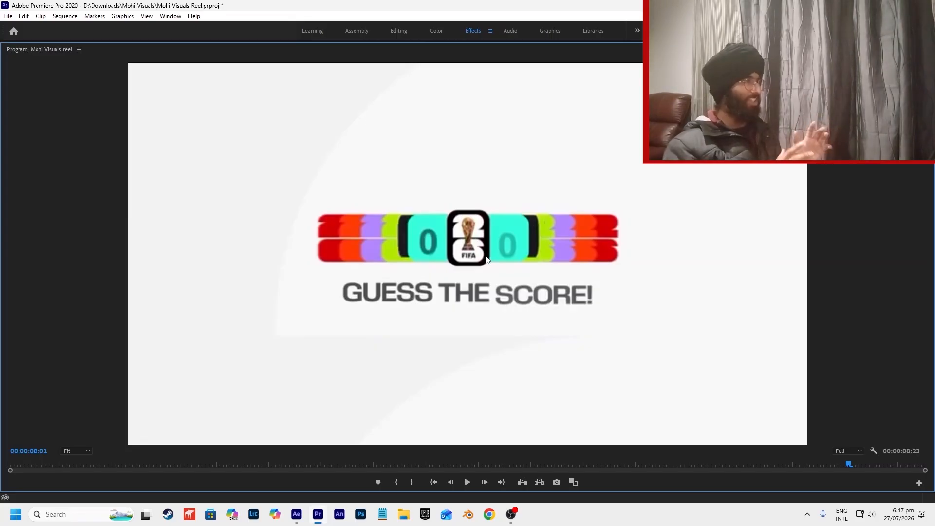
{"action": "left_click_drag", "start_coordinate": [846, 463], "coordinate": [776, 470]}
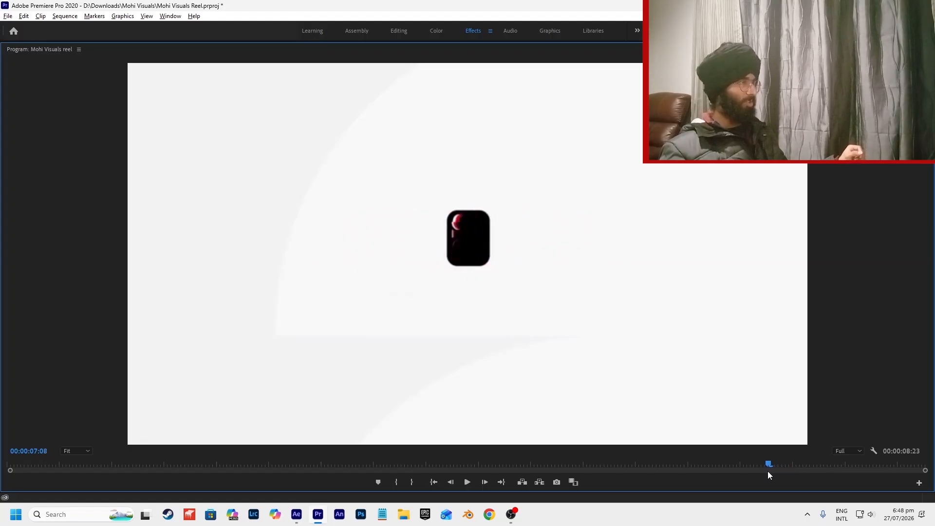
{"action": "mouse_move", "coordinate": [774, 471]}
{"action": "left_mouse_down"}
{"action": "mouse_move", "coordinate": [817, 468]}
{"action": "mouse_move", "coordinate": [773, 470]}
{"action": "mouse_move", "coordinate": [785, 468]}
{"action": "left_mouse_up"}
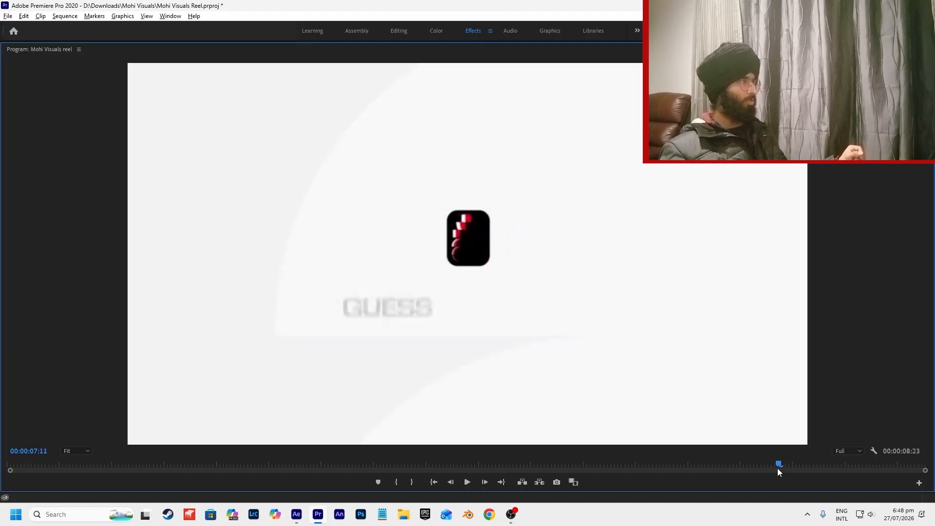
{"action": "left_click_drag", "start_coordinate": [783, 467], "coordinate": [821, 451]}
Switch back to After Effects and add a text layer reading "2" over the upper part of the black rectangle.
{"action": "key", "text": "alt+Tab"}
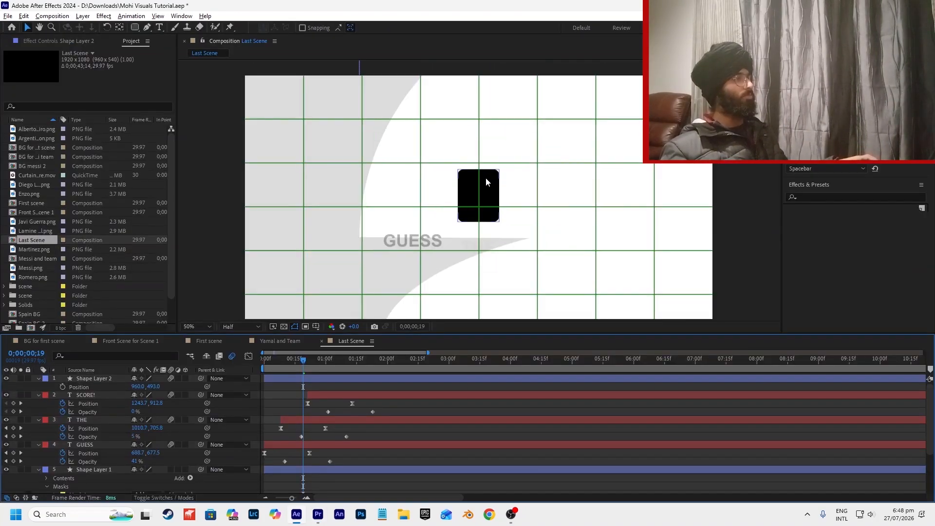
{"action": "left_click", "coordinate": [160, 28]}
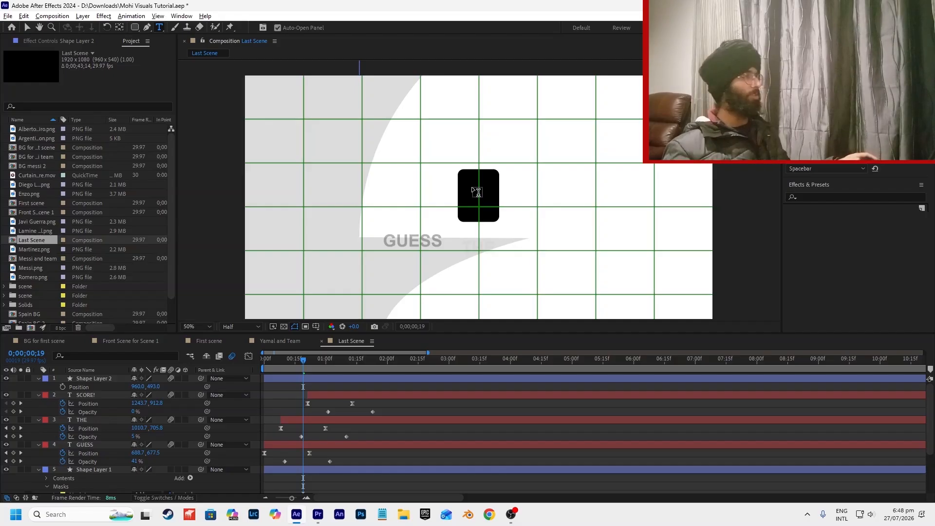
{"action": "scroll", "coordinate": [483, 184], "scroll_direction": "up", "scroll_amount": 2}
{"action": "left_click", "coordinate": [483, 184]}
{"action": "type", "text": "2"}
{"action": "left_click", "coordinate": [27, 27]}
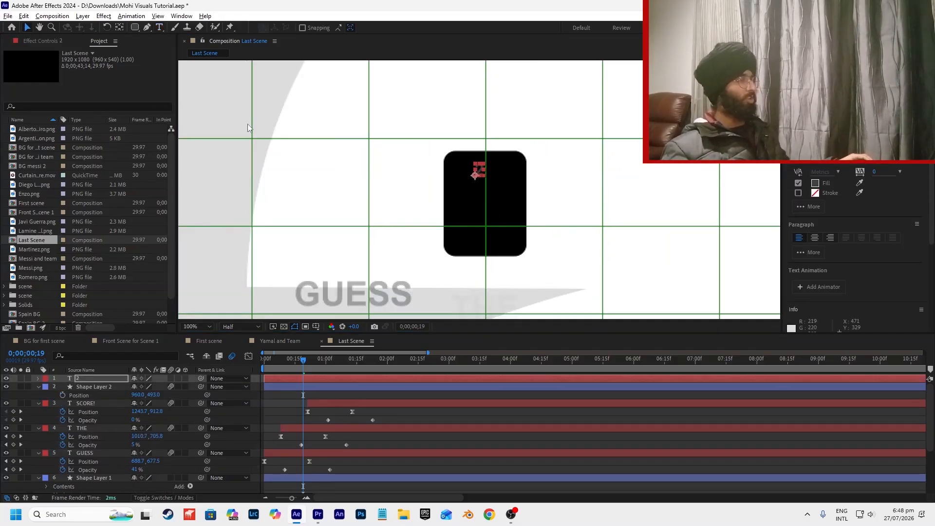
Scale the "2" text layer to 285% and reposition it inside the upper part of the black badge.
{"action": "key", "text": "s"}
{"action": "left_click_drag", "start_coordinate": [146, 386], "coordinate": [207, 383]}
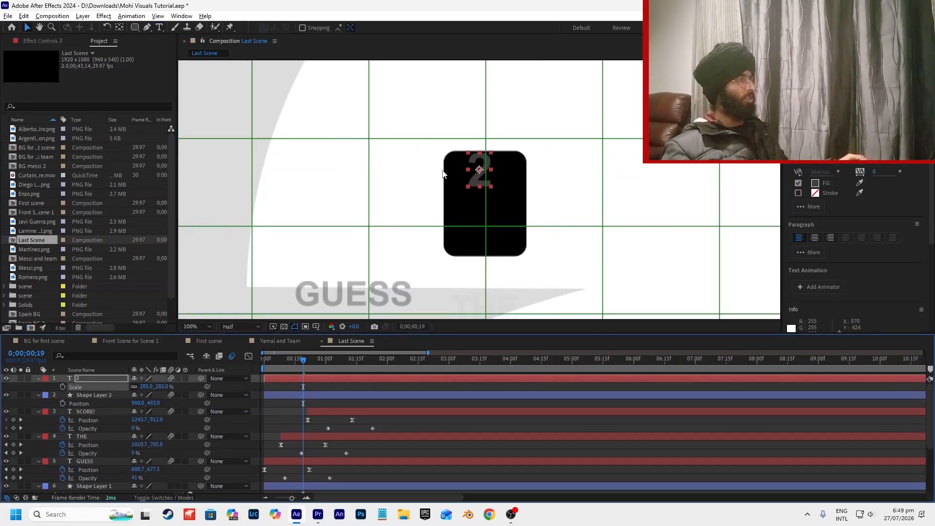
{"action": "left_click_drag", "start_coordinate": [473, 171], "coordinate": [480, 179]}
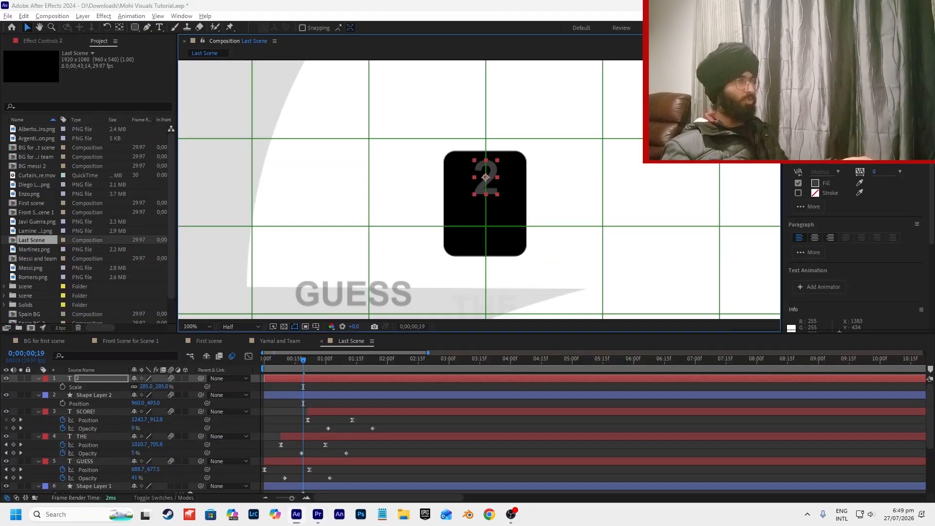
Try other fonts on the "2" and set it to Orbitron.
{"action": "left_click", "coordinate": [827, 234]}
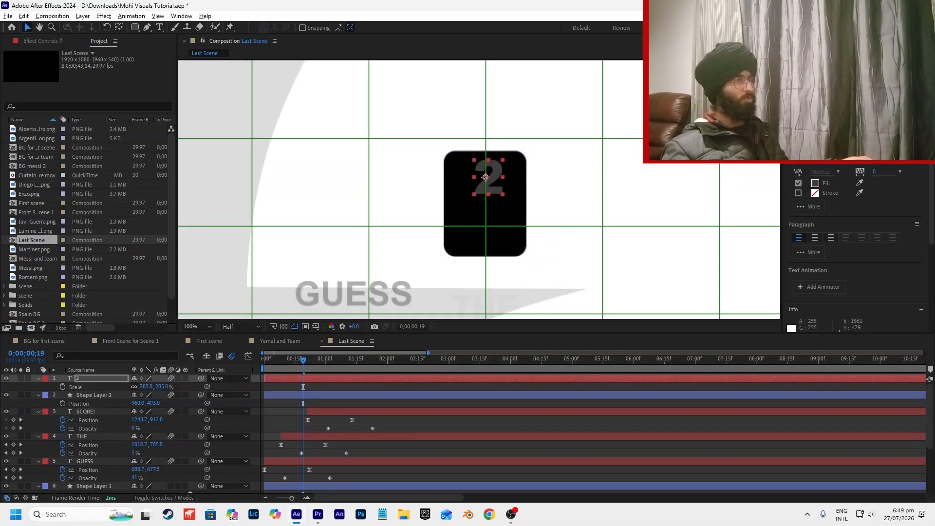
{"action": "left_click", "coordinate": [899, 132]}
{"action": "scroll", "coordinate": [888, 215], "scroll_direction": "down", "scroll_amount": 1}
{"action": "left_click_drag", "start_coordinate": [927, 205], "coordinate": [929, 224]}
{"action": "left_click", "coordinate": [870, 255]}
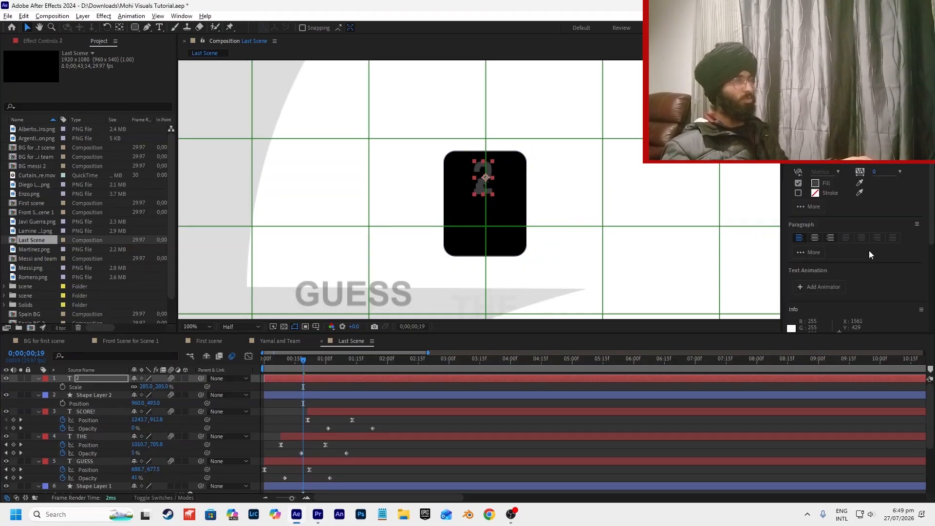
{"action": "left_click", "coordinate": [899, 131]}
{"action": "scroll", "coordinate": [869, 228], "scroll_direction": "down", "scroll_amount": 3}
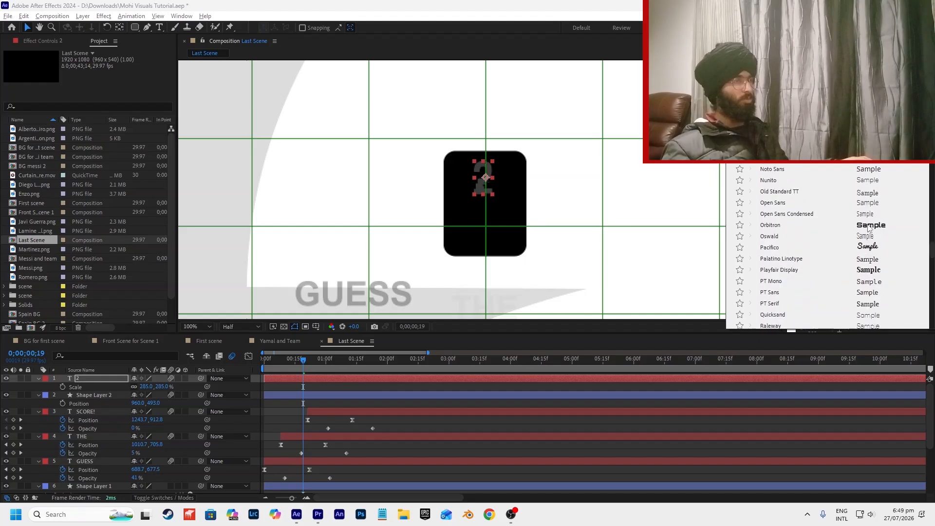
{"action": "left_click", "coordinate": [869, 228]}
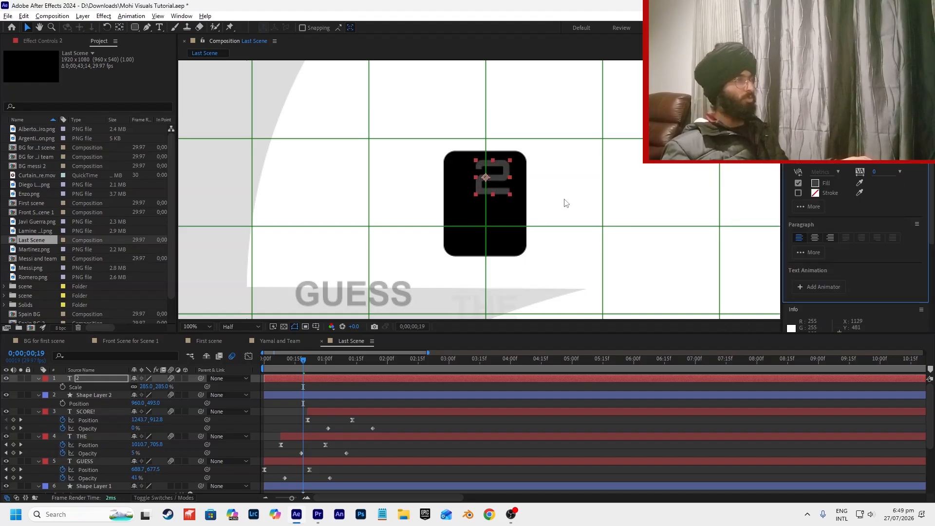
Compare with the reference in Premiere Pro, centre the "2" horizontally on the badge and centre its anchor point.
{"action": "scroll", "coordinate": [510, 199], "scroll_direction": "up", "scroll_amount": 1}
{"action": "key", "text": "alt+Tab"}
{"action": "key", "text": "alt+Tab"}
{"action": "left_click_drag", "start_coordinate": [480, 176], "coordinate": [464, 177]}
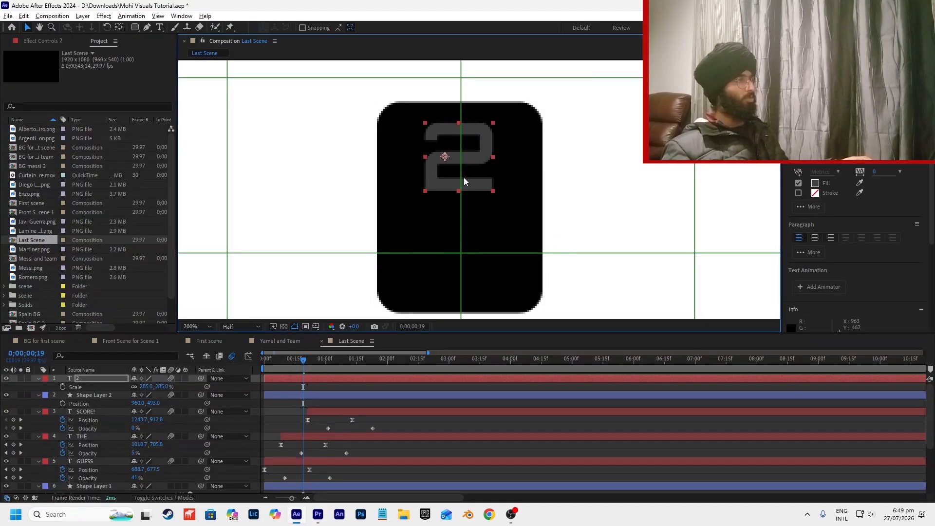
{"action": "key", "text": "ctrl+alt+Home"}
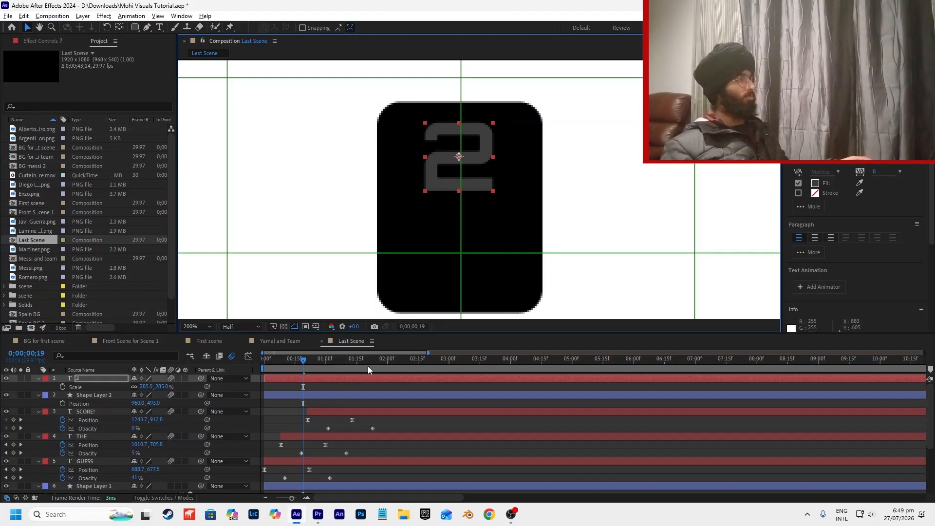
Change the fill colour of the "2" to white.
{"action": "left_click", "coordinate": [814, 183]}
{"action": "left_click_drag", "start_coordinate": [432, 309], "coordinate": [406, 247]}
{"action": "left_click", "coordinate": [620, 251]}
{"action": "scroll", "coordinate": [590, 215], "scroll_direction": "down", "scroll_amount": 2}
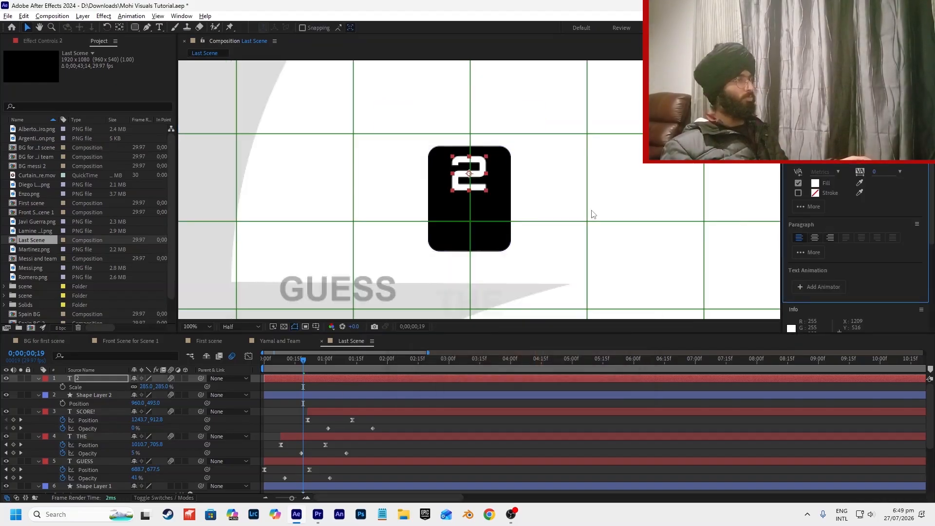
Hide the composition's grid overlay and reselect the "2" text layer.
{"action": "left_click", "coordinate": [733, 205]}
{"action": "scroll", "coordinate": [735, 173], "scroll_direction": "down", "scroll_amount": 2}
{"action": "left_click", "coordinate": [444, 66]}
{"action": "scroll", "coordinate": [486, 181], "scroll_direction": "up", "scroll_amount": 3}
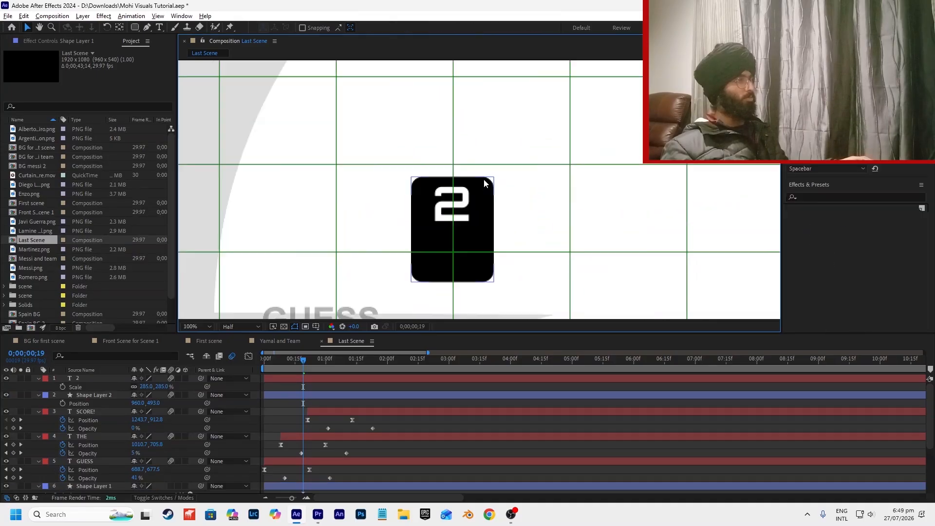
{"action": "left_click", "coordinate": [315, 326]}
{"action": "left_click", "coordinate": [348, 348]}
{"action": "left_click", "coordinate": [451, 214]}
{"action": "scroll", "coordinate": [449, 218], "scroll_direction": "down", "scroll_amount": 2}
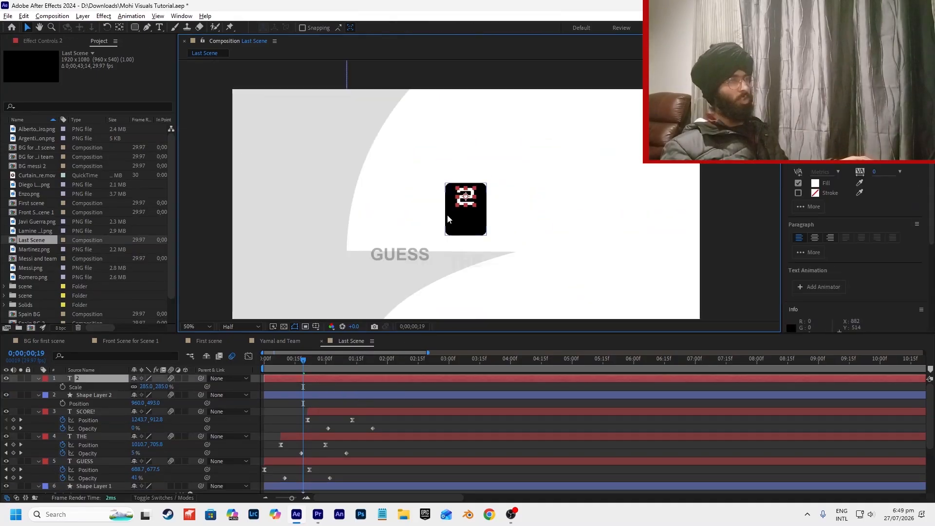
{"action": "scroll", "coordinate": [417, 245], "scroll_direction": "up", "scroll_amount": 1}
{"action": "scroll", "coordinate": [538, 181], "scroll_direction": "down", "scroll_amount": 1}
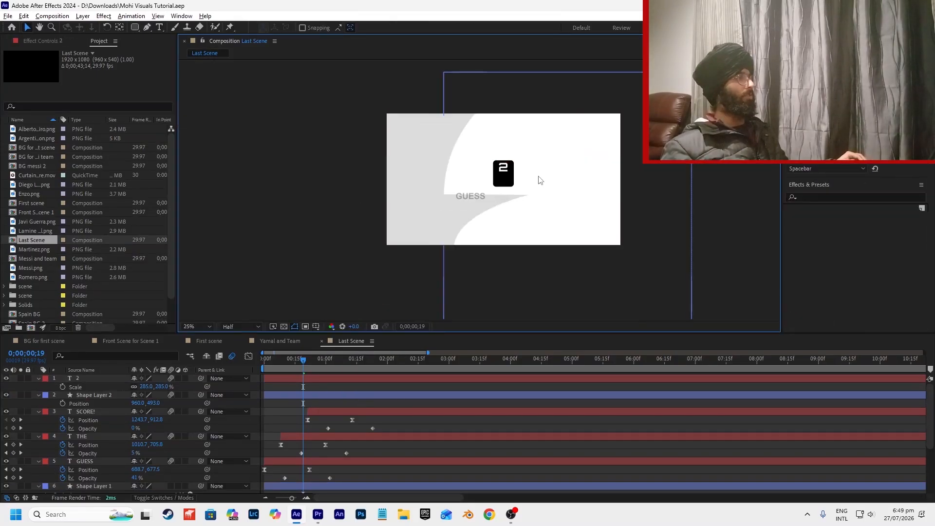
{"action": "scroll", "coordinate": [512, 185], "scroll_direction": "up", "scroll_amount": 3}
{"action": "left_click", "coordinate": [512, 185]}
Check the badge in the Premiere Pro reference, return to After Effects and apply Shadow Studio 2 to the "2" layer.
{"action": "left_click", "coordinate": [317, 514]}
{"action": "left_click_drag", "start_coordinate": [817, 466], "coordinate": [776, 474]}
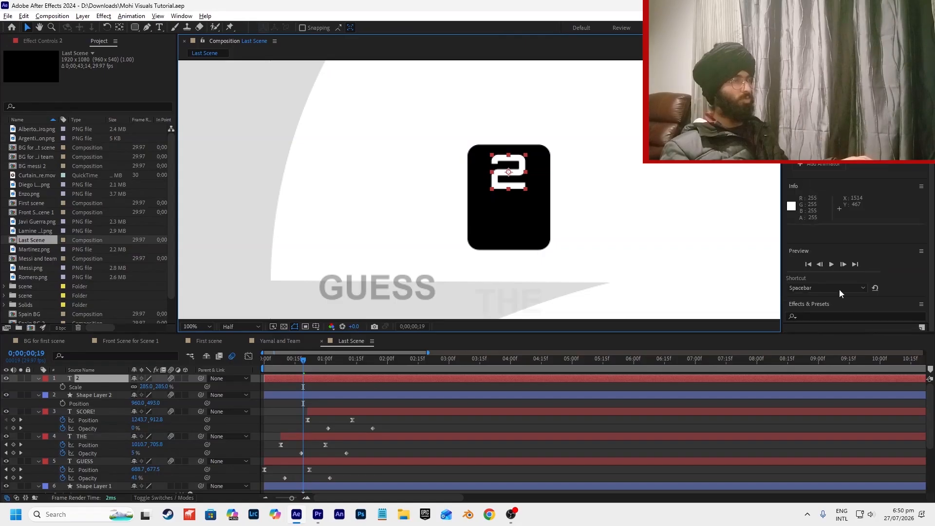
{"action": "type", "text": "shadow"}
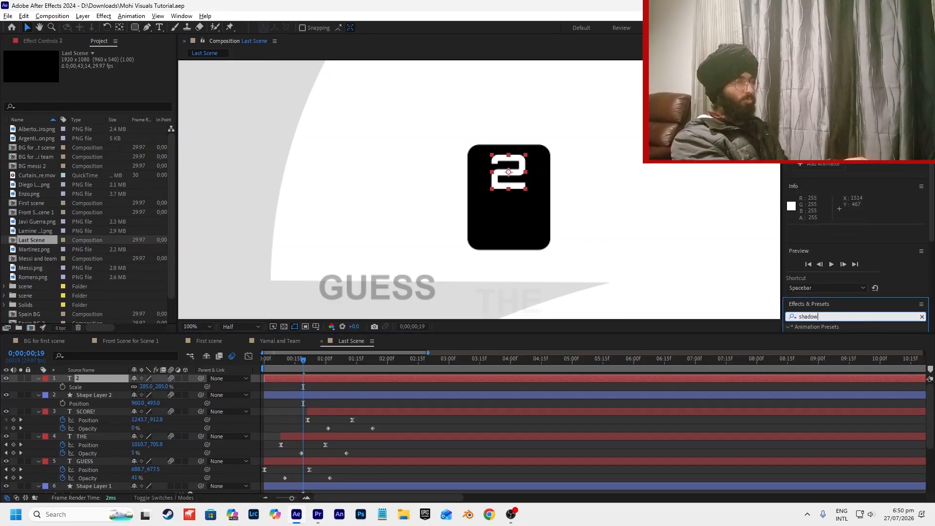
{"action": "type", "text": " s"}
{"action": "double_click", "coordinate": [828, 317]}
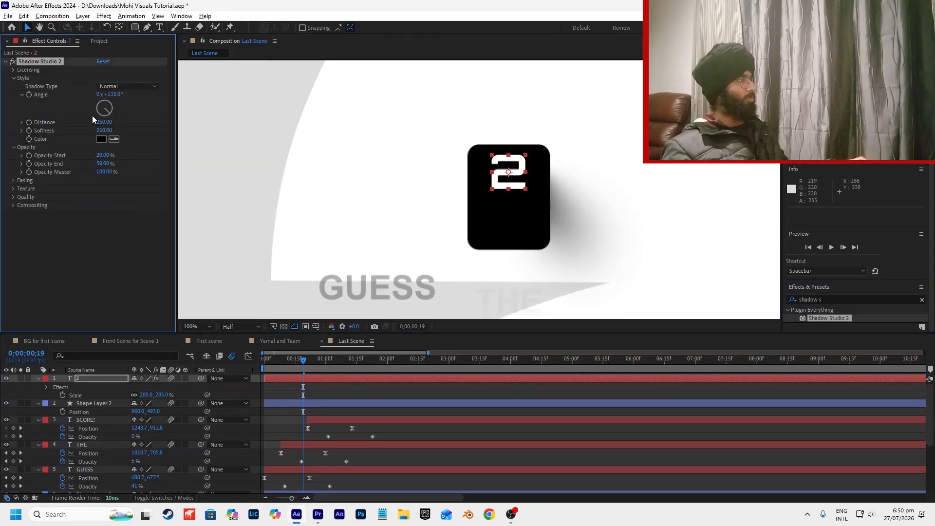
Try a red shadow on the "2" with a distance of 9 and an angle of 100°.
{"action": "left_click_drag", "start_coordinate": [104, 128], "coordinate": [2, 141]}
{"action": "left_click_drag", "start_coordinate": [115, 106], "coordinate": [119, 110]}
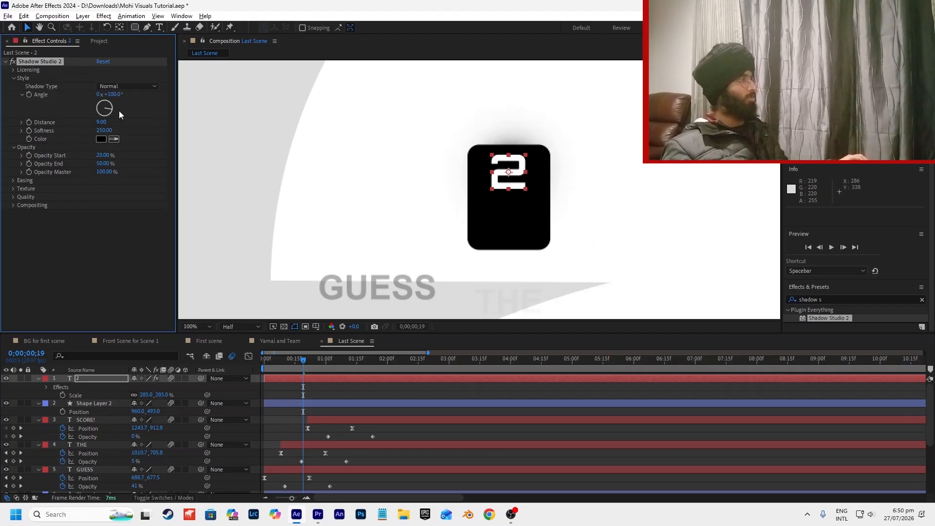
{"action": "left_click", "coordinate": [101, 139]}
{"action": "left_click_drag", "start_coordinate": [512, 260], "coordinate": [543, 247]}
{"action": "left_click", "coordinate": [617, 250]}
Undo the shadow's colour and opacity changes and delete the Shadow Studio 2 effect from the "2" layer.
{"action": "key", "text": "ctrl+z"}
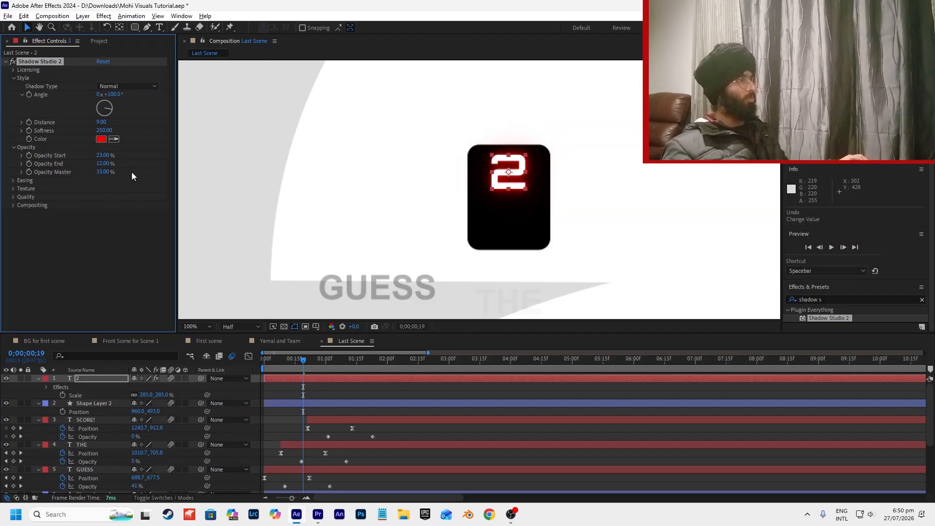
{"action": "left_click", "coordinate": [356, 390]}
{"action": "key", "text": "ctrl+z"}
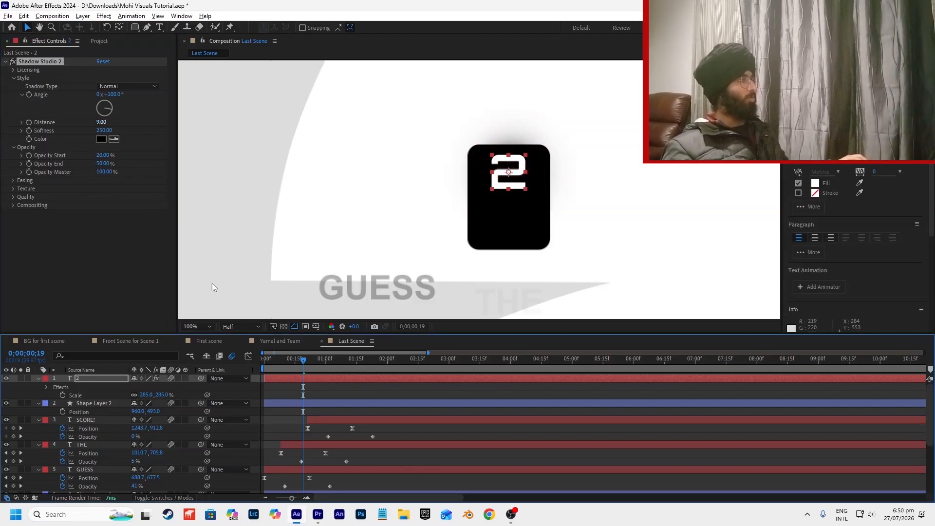
{"action": "key", "text": "Delete"}
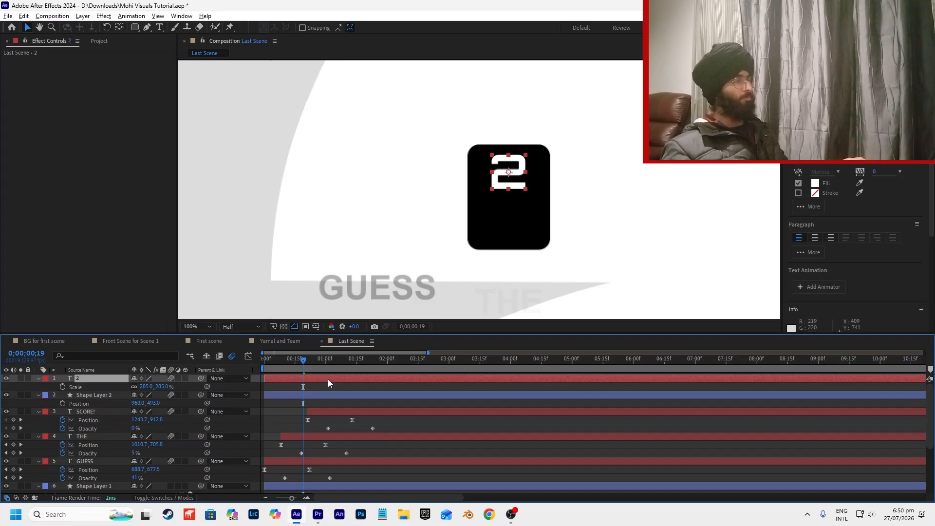
Draw a rectangular mask on the "2" layer around the numeral's upper half with the Rectangle tool.
{"action": "left_click", "coordinate": [332, 390]}
{"action": "left_click", "coordinate": [336, 382]}
{"action": "left_click", "coordinate": [134, 28]}
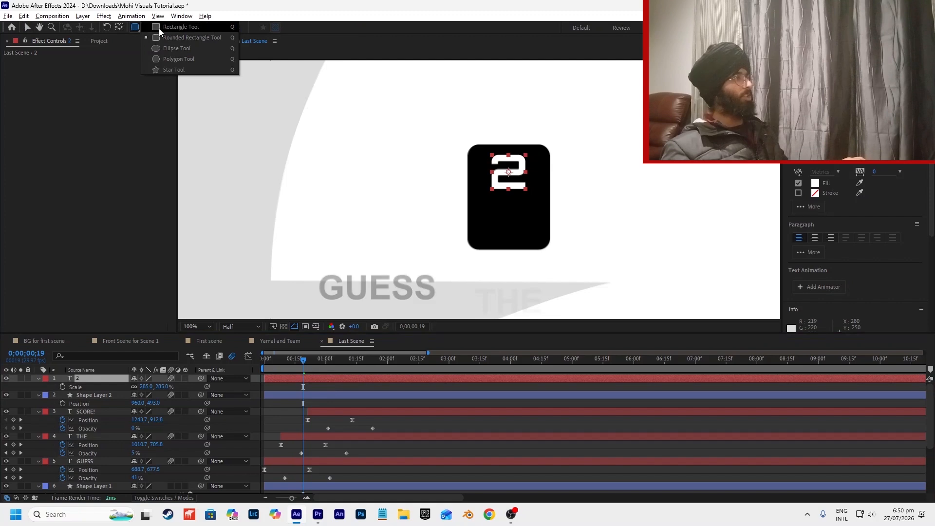
{"action": "left_click", "coordinate": [159, 30]}
{"action": "scroll", "coordinate": [515, 172], "scroll_direction": "up", "scroll_amount": 2}
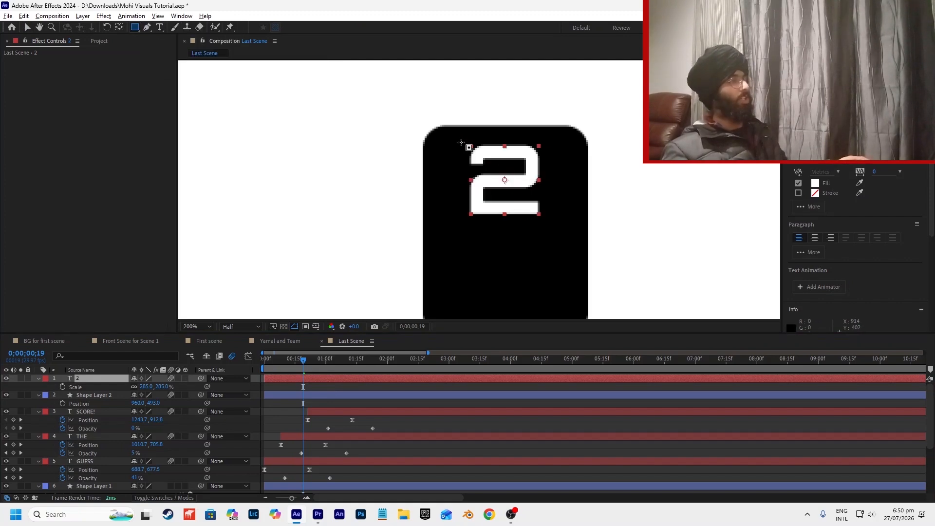
{"action": "left_click_drag", "start_coordinate": [468, 144], "coordinate": [556, 174]}
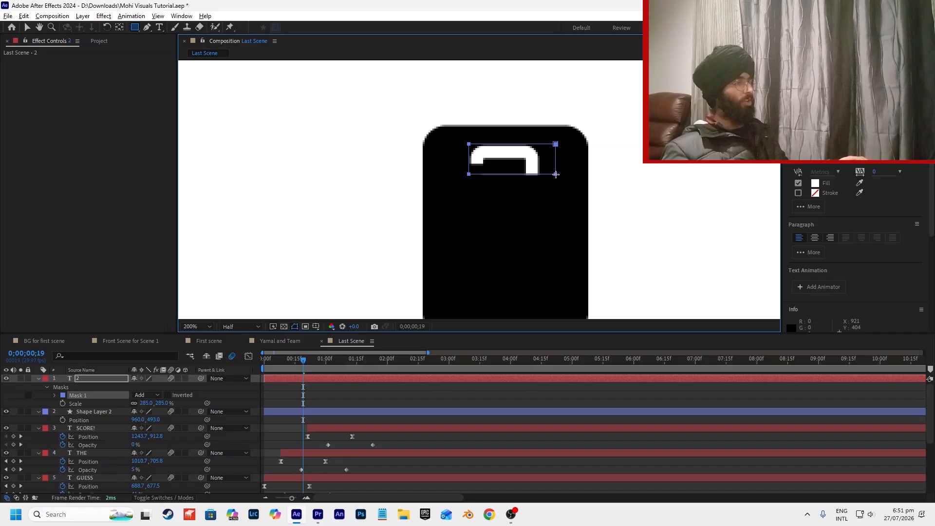
{"action": "left_click", "coordinate": [29, 28]}
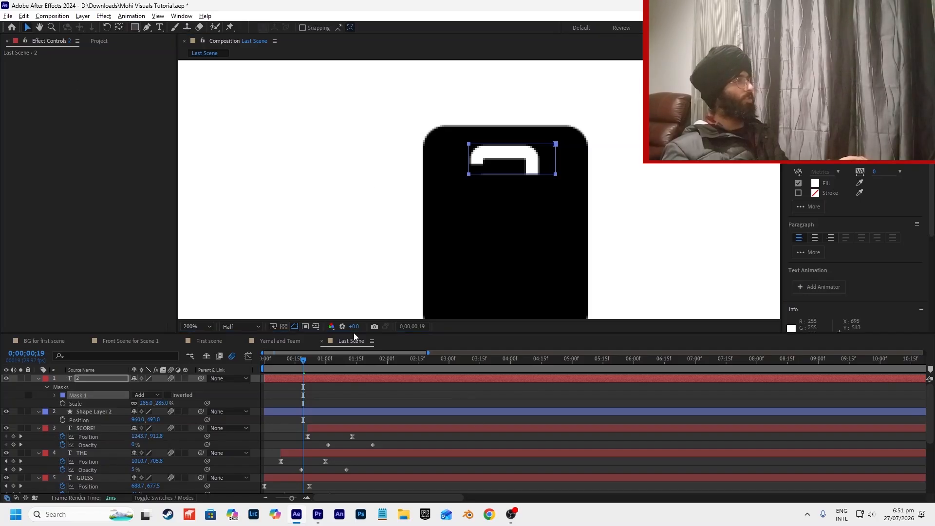
Centre the anchor point on the masked part of the "2" and examine the badge's numeral animation in the Premiere Pro reference.
{"action": "left_click", "coordinate": [429, 388]}
{"action": "left_click", "coordinate": [430, 378]}
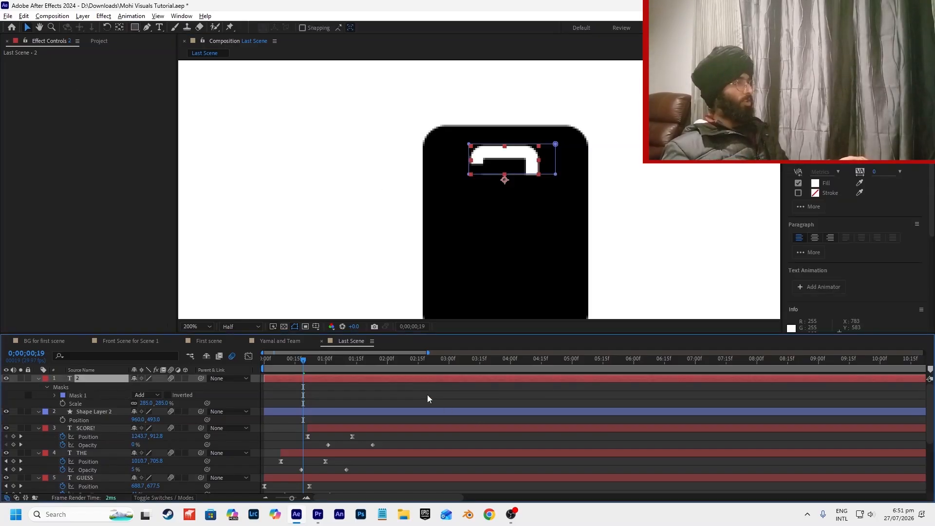
{"action": "key", "text": "alt+Tab"}
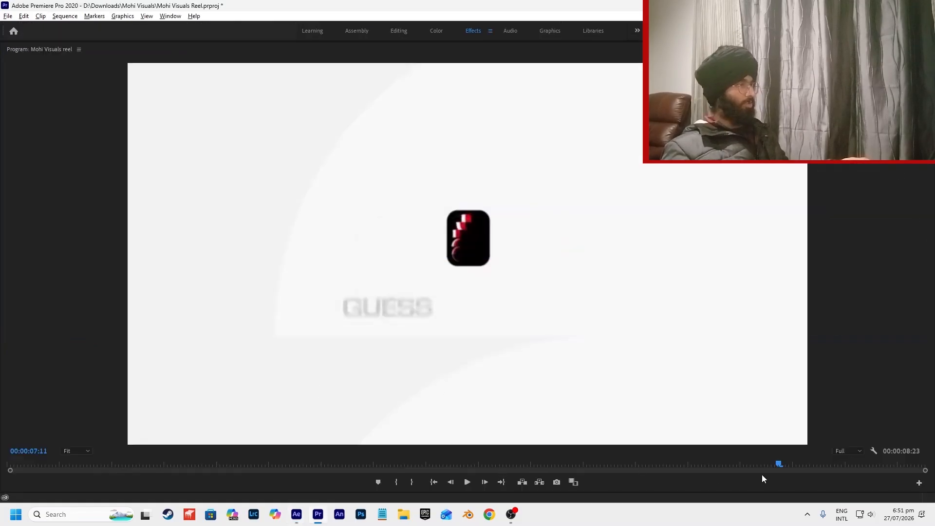
{"action": "mouse_move", "coordinate": [779, 467]}
{"action": "left_mouse_down"}
{"action": "mouse_move", "coordinate": [807, 465]}
{"action": "mouse_move", "coordinate": [775, 465]}
{"action": "mouse_move", "coordinate": [795, 465]}
{"action": "left_mouse_up"}
{"action": "key", "text": "alt+Tab"}
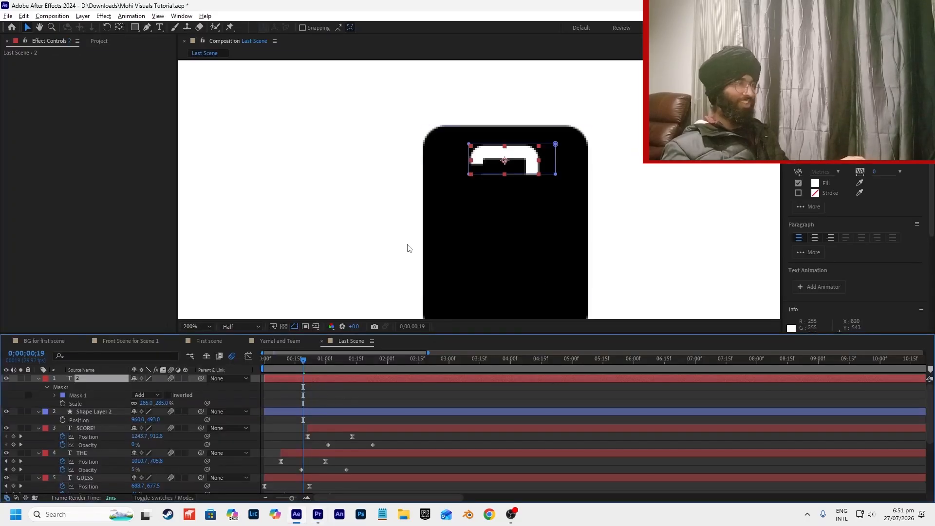
Add Mask Path keyframes for the "2" at frames 7 and 14 and return to the first keyframe.
{"action": "key", "text": "m"}
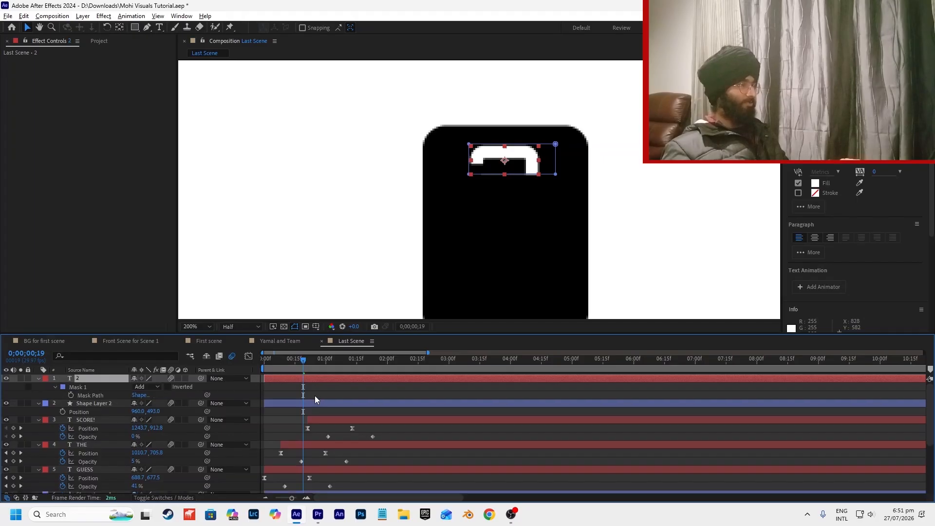
{"action": "left_click", "coordinate": [71, 395]}
{"action": "left_click_drag", "start_coordinate": [301, 369], "coordinate": [278, 395]}
{"action": "left_click", "coordinate": [279, 366]}
{"action": "left_click_drag", "start_coordinate": [280, 365], "coordinate": [294, 366]}
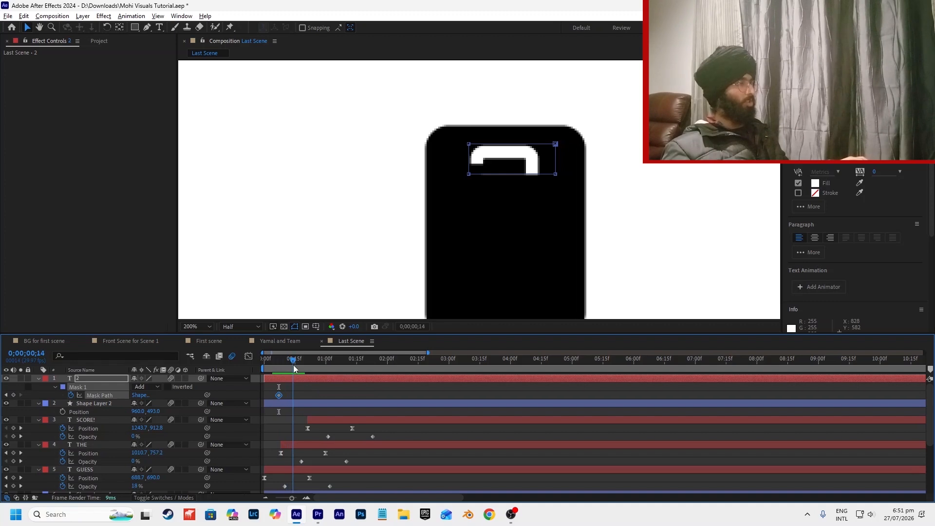
{"action": "left_click", "coordinate": [300, 395]}
{"action": "key", "text": "ctrl+5"}
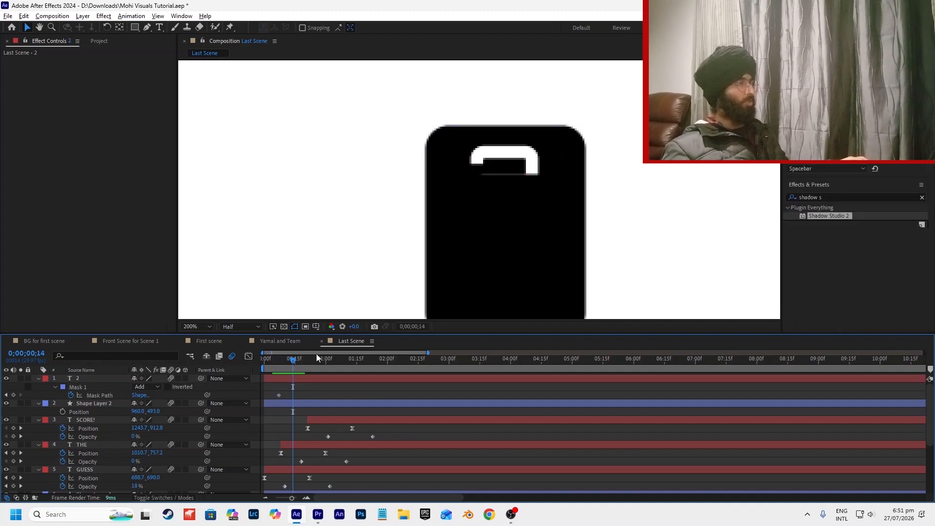
{"action": "left_click", "coordinate": [13, 395]}
{"action": "left_click", "coordinate": [6, 395]}
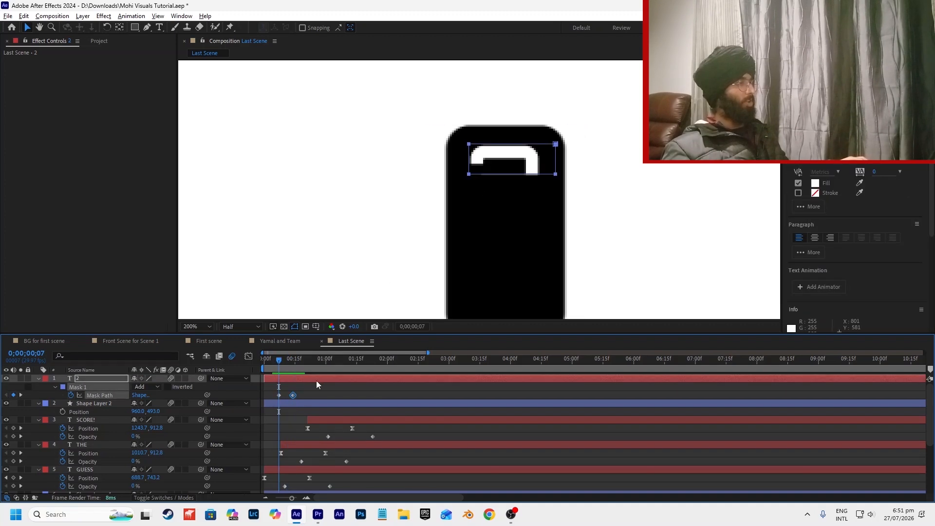
Try shifting the whole mask of the "2" at frame 7, then undo the shift.
{"action": "left_click_drag", "start_coordinate": [468, 176], "coordinate": [484, 172]}
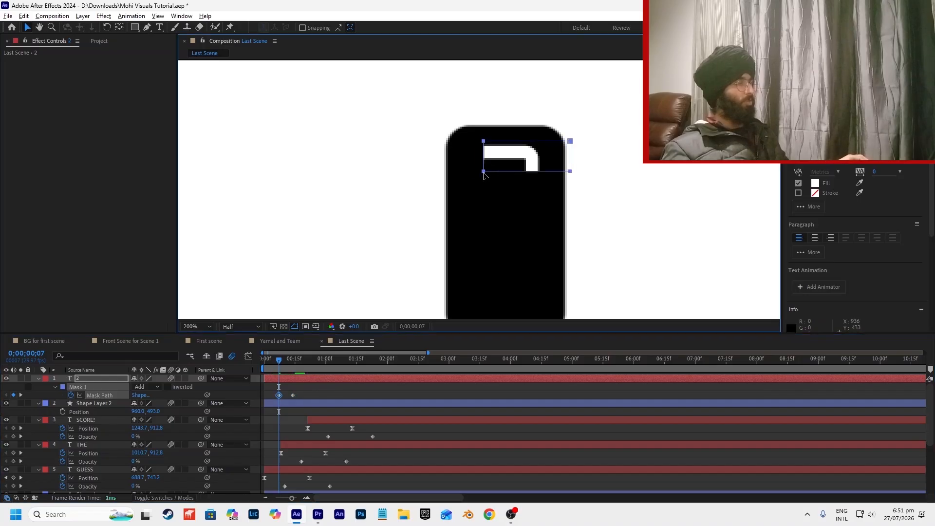
{"action": "left_click", "coordinate": [334, 395]}
{"action": "key", "text": "ctrl+5"}
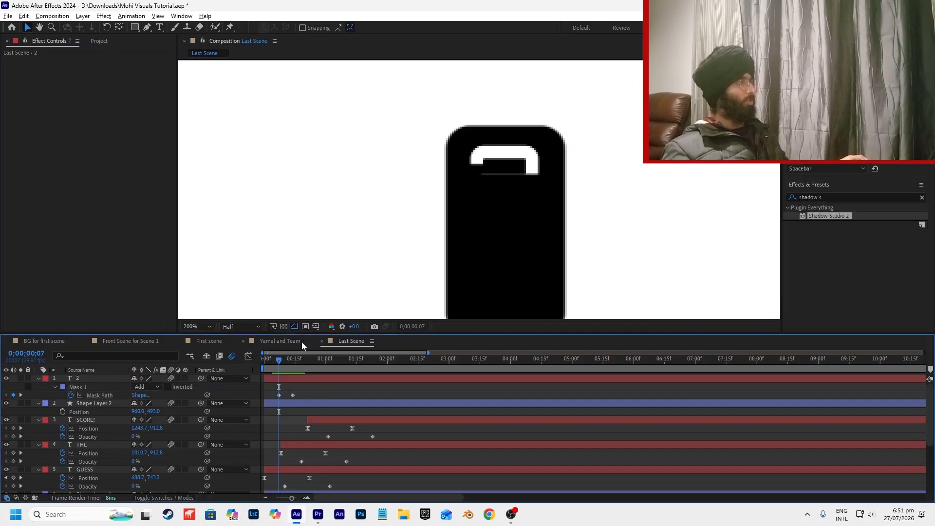
Shrink the mask of the "2" at frame 7 to a tiny square on the numeral's upper stroke by moving its corner points.
{"action": "left_click", "coordinate": [300, 380]}
{"action": "left_click", "coordinate": [147, 28]}
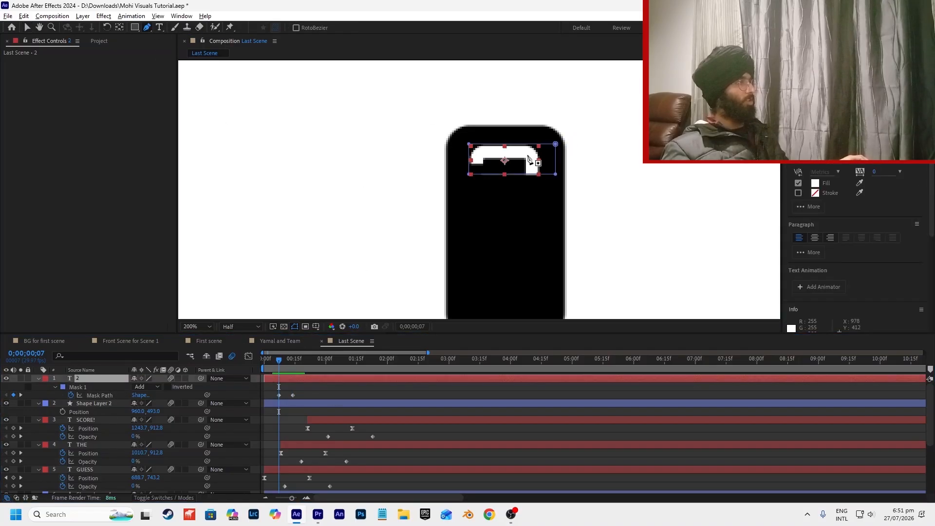
{"action": "left_click_drag", "start_coordinate": [469, 145], "coordinate": [494, 158]}
{"action": "left_click_drag", "start_coordinate": [555, 174], "coordinate": [505, 158]}
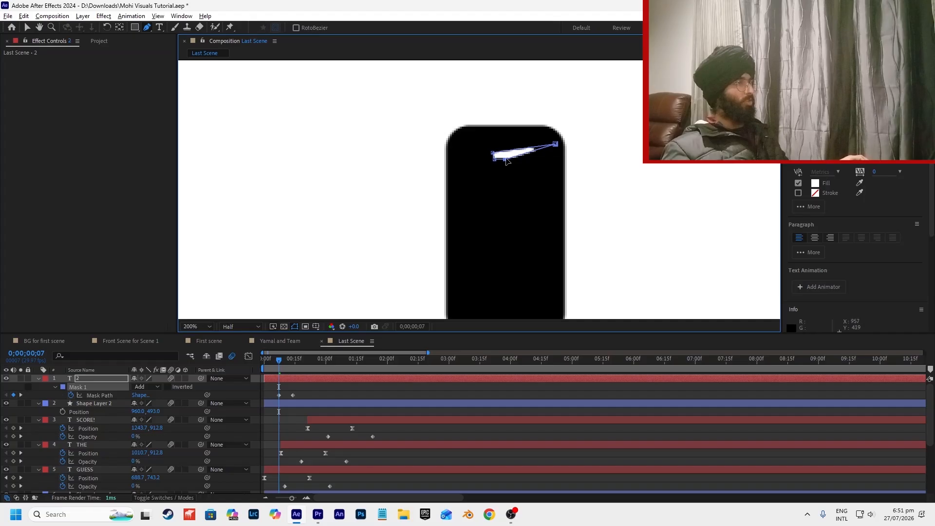
{"action": "left_click_drag", "start_coordinate": [555, 144], "coordinate": [533, 147]}
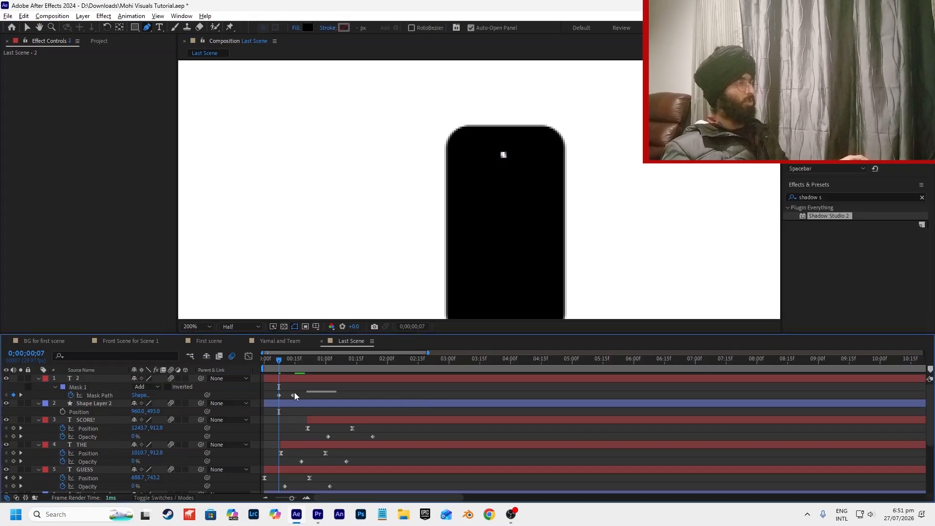
Apply Easy Ease to both Mask Path keyframes of the "2" and preview the reveal.
{"action": "left_click_drag", "start_coordinate": [314, 392], "coordinate": [259, 396]}
{"action": "key", "text": "F9"}
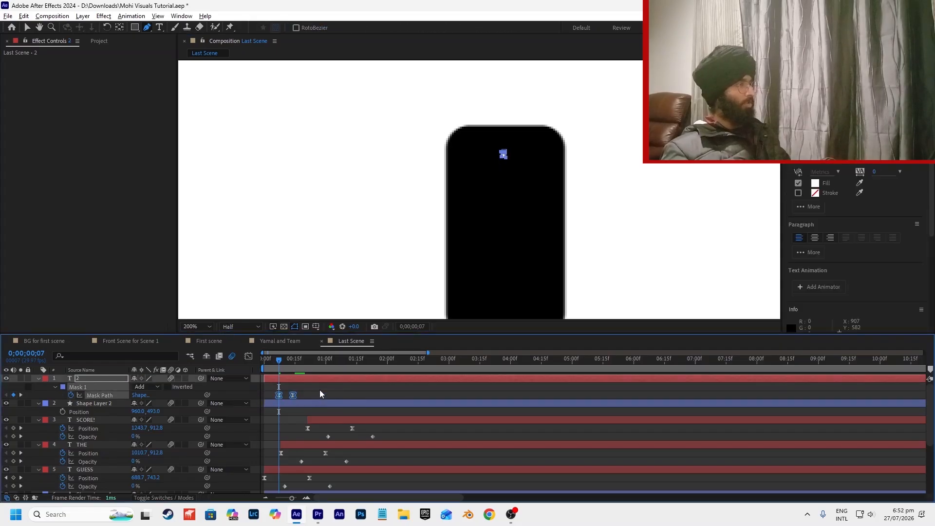
{"action": "left_click", "coordinate": [320, 390]}
{"action": "key", "text": "space"}
{"action": "key", "text": "space"}
{"action": "left_click", "coordinate": [272, 363]}
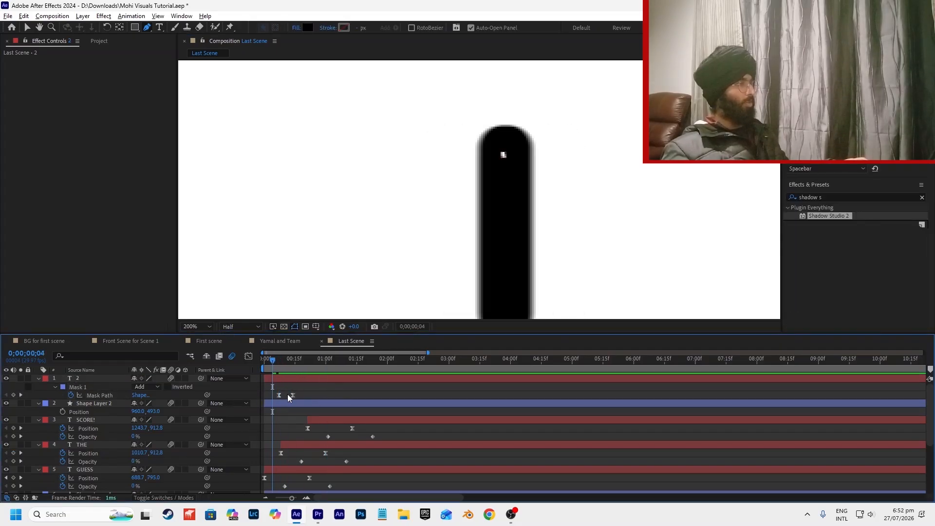
Reshape the Mask Path speed graph of the "2" into an early peak with a long ease-out, and preview it.
{"action": "left_click_drag", "start_coordinate": [296, 392], "coordinate": [273, 399]}
{"action": "left_click", "coordinate": [248, 356]}
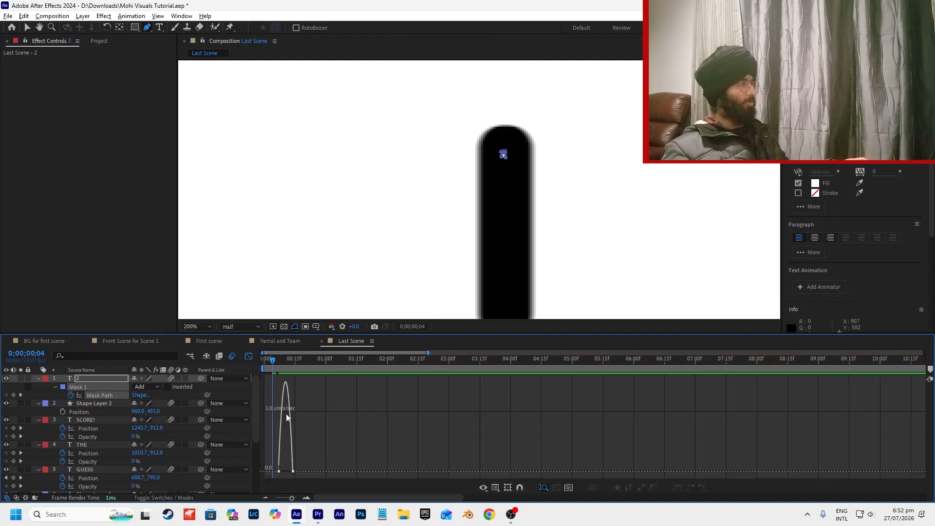
{"action": "left_click", "coordinate": [28, 27]}
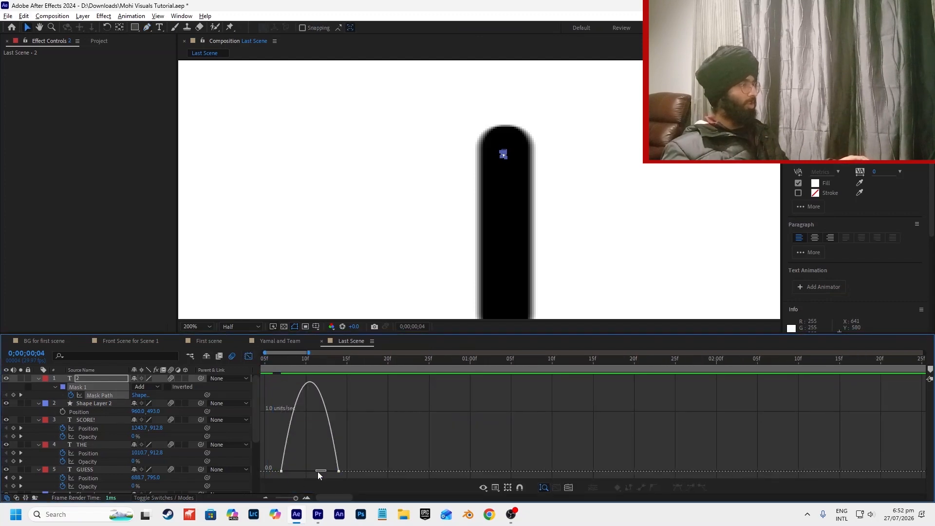
{"action": "left_click_drag", "start_coordinate": [329, 472], "coordinate": [310, 471]}
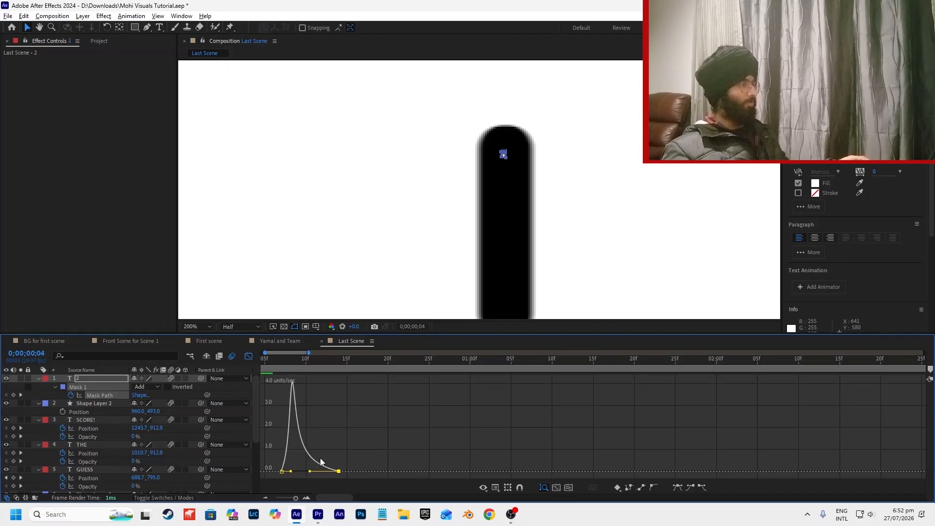
{"action": "left_click", "coordinate": [248, 356]}
{"action": "scroll", "coordinate": [301, 386], "scroll_direction": "down", "scroll_amount": 3}
{"action": "left_click", "coordinate": [300, 389]}
{"action": "key", "text": "space"}
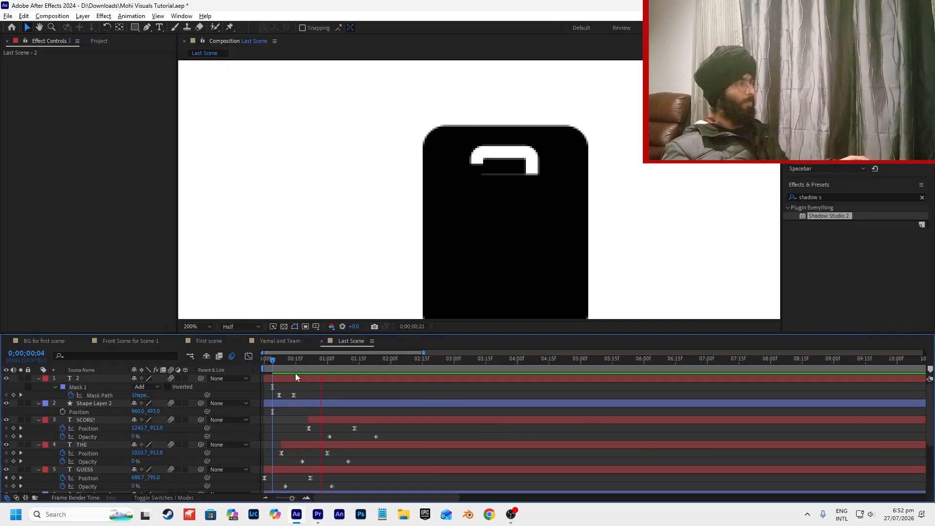
{"action": "key", "text": "space"}
Move the Mask Path keyframes of the "2" to about frames 2 and 24 and preview the slower reveal.
{"action": "left_click", "coordinate": [269, 363]}
{"action": "left_click_drag", "start_coordinate": [279, 396], "coordinate": [315, 394]}
{"action": "left_click", "coordinate": [297, 396]}
{"action": "left_click", "coordinate": [263, 363]}
{"action": "key", "text": "space"}
{"action": "left_click", "coordinate": [278, 369]}
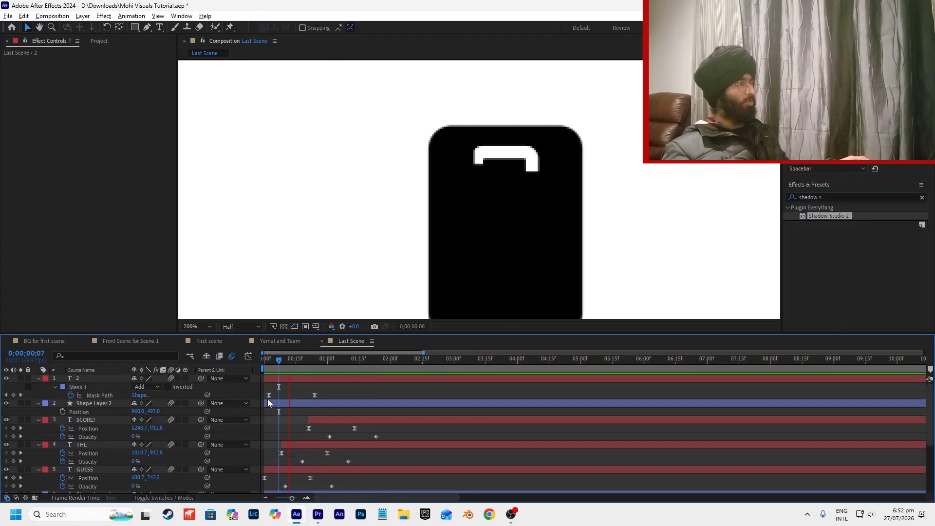
Lengthen the outgoing ease of the first Mask Path keyframe in the speed graph and preview the numeral's reveal.
{"action": "left_click", "coordinate": [268, 395]}
{"action": "key", "text": "shift+F3"}
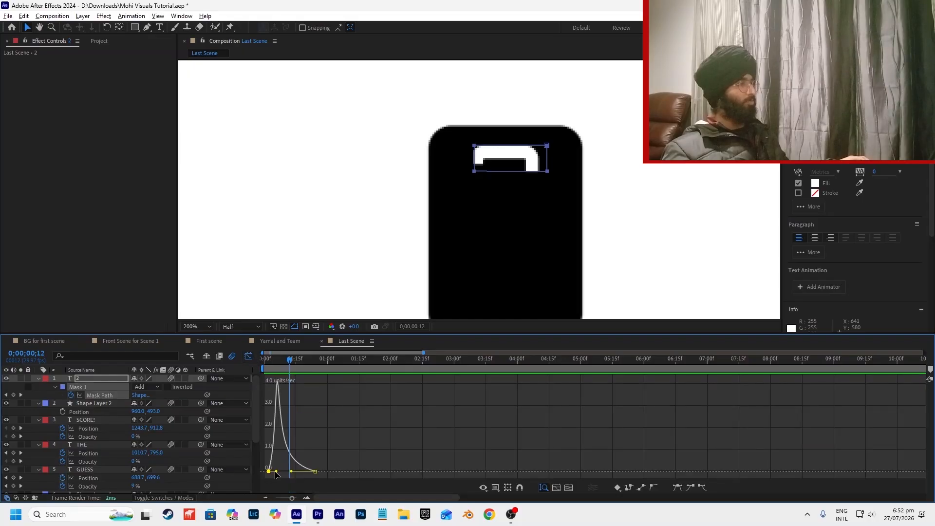
{"action": "left_click_drag", "start_coordinate": [276, 472], "coordinate": [297, 470]}
{"action": "key", "text": "space"}
{"action": "left_click_drag", "start_coordinate": [297, 361], "coordinate": [268, 362]}
{"action": "left_click", "coordinate": [325, 399]}
{"action": "key", "text": "space"}
{"action": "left_click", "coordinate": [247, 356]}
{"action": "left_click", "coordinate": [319, 387]}
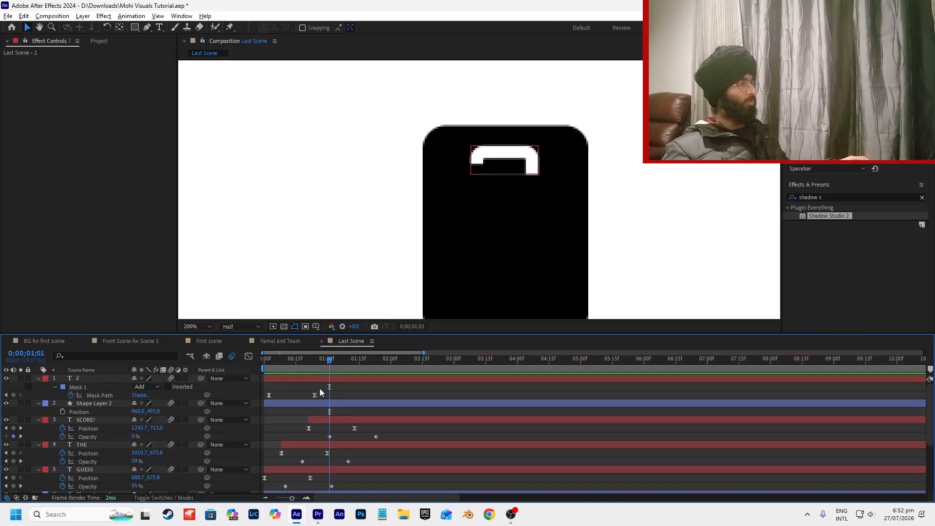
Delay the Mask Path animation of the "2" so its keyframes sit at about frame 11 and 1:15.
{"action": "left_click_drag", "start_coordinate": [314, 396], "coordinate": [340, 395]}
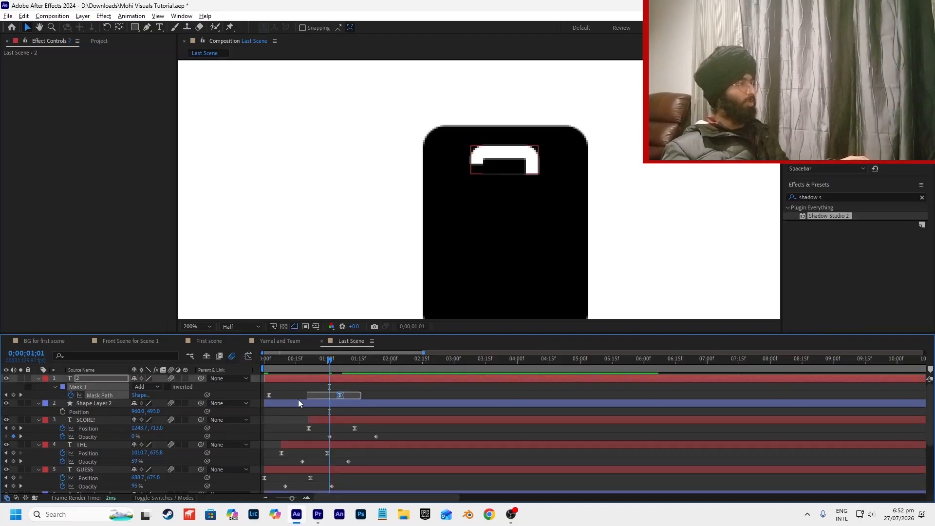
{"action": "left_click", "coordinate": [270, 395], "text": "shift"}
{"action": "left_click_drag", "start_coordinate": [269, 395], "coordinate": [288, 367]}
{"action": "left_click", "coordinate": [317, 393]}
Split the "2" layer at frame 11, delete the part before it, and preview the scene.
{"action": "left_click", "coordinate": [293, 361]}
{"action": "left_click", "coordinate": [291, 378]}
{"action": "key", "text": "ctrl+shift+d"}
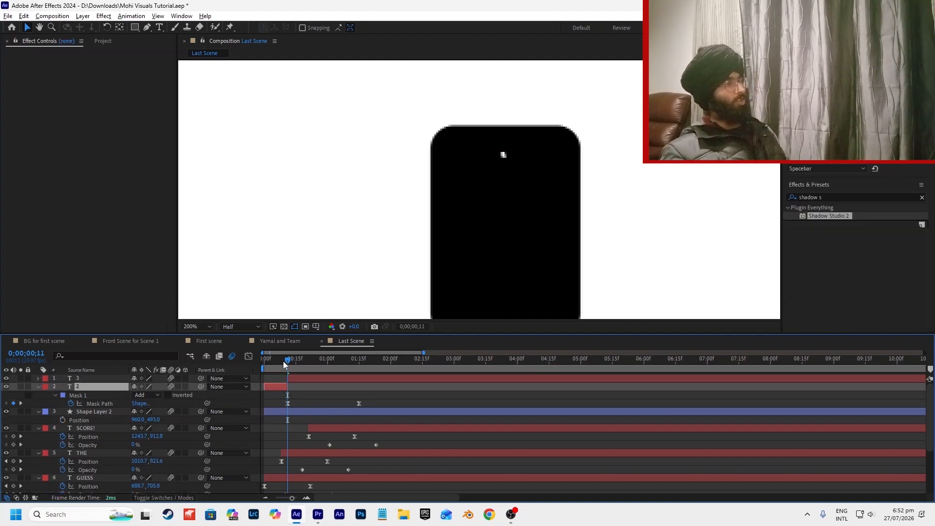
{"action": "key", "text": "Delete"}
{"action": "key", "text": "space"}
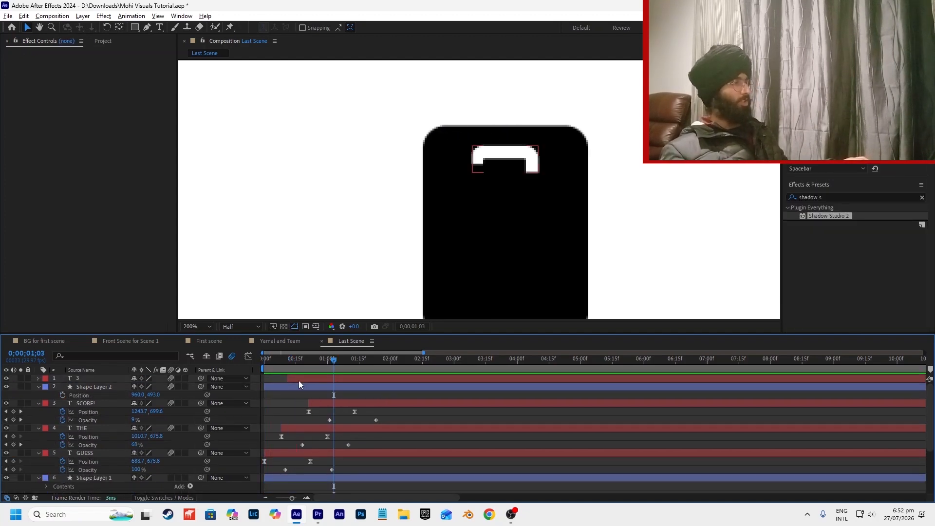
Split the numeral layer at frame 18, delete its earlier part, and preview the badge and numeral reveal.
{"action": "left_click", "coordinate": [299, 380]}
{"action": "left_click_drag", "start_coordinate": [289, 366], "coordinate": [303, 368]}
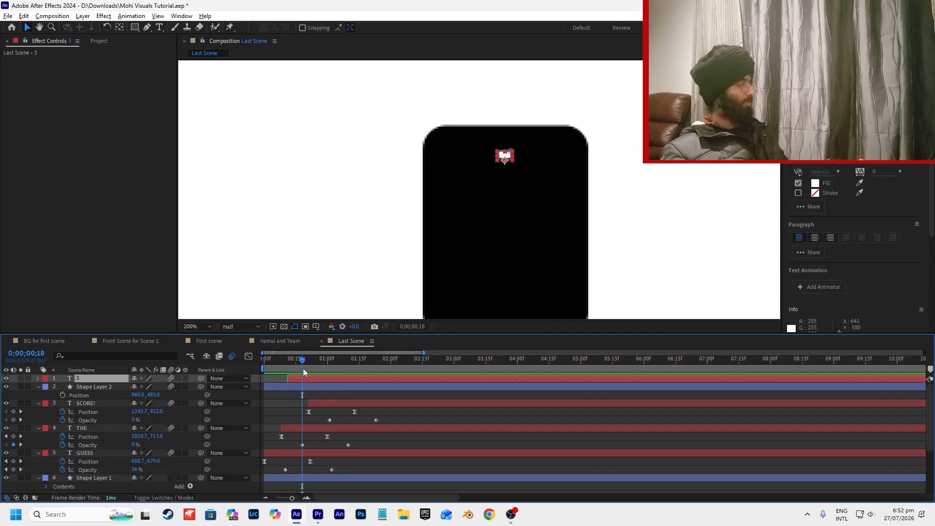
{"action": "key", "text": "u"}
{"action": "key", "text": "ctrl+shift+d"}
{"action": "left_click", "coordinate": [300, 389]}
{"action": "key", "text": "Delete"}
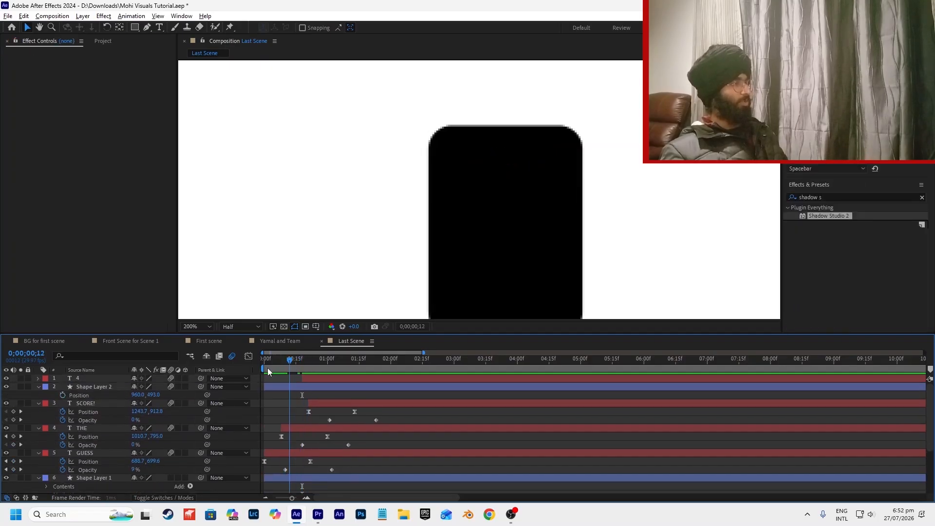
{"action": "left_click", "coordinate": [267, 367]}
{"action": "left_click", "coordinate": [350, 390]}
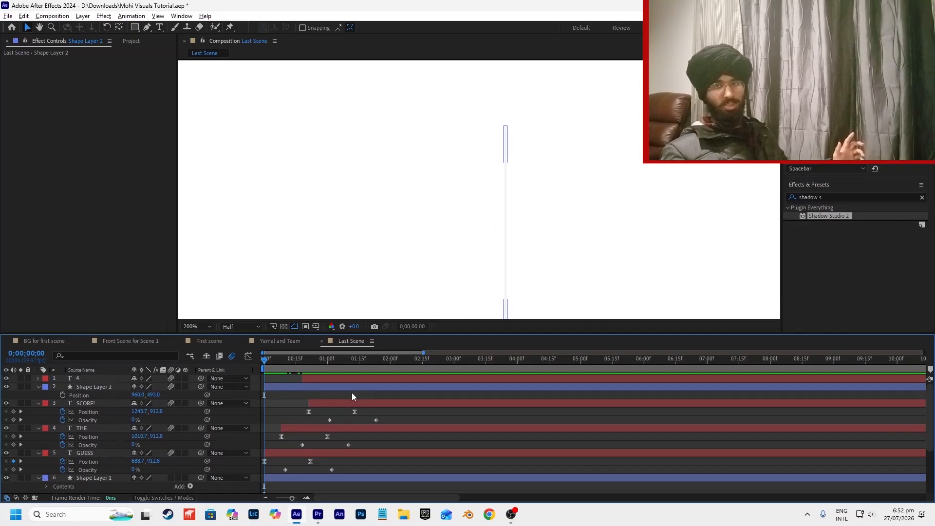
{"action": "key", "text": "space"}
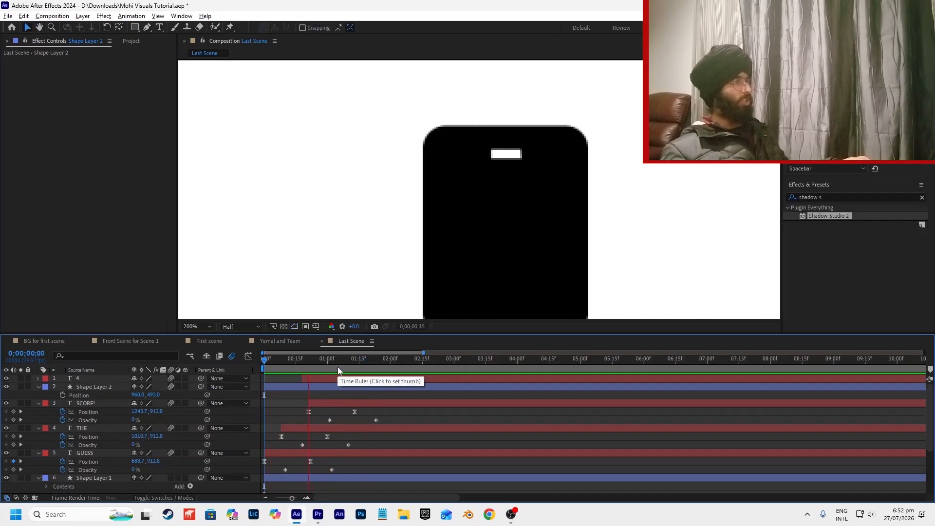
{"action": "key", "text": "space"}
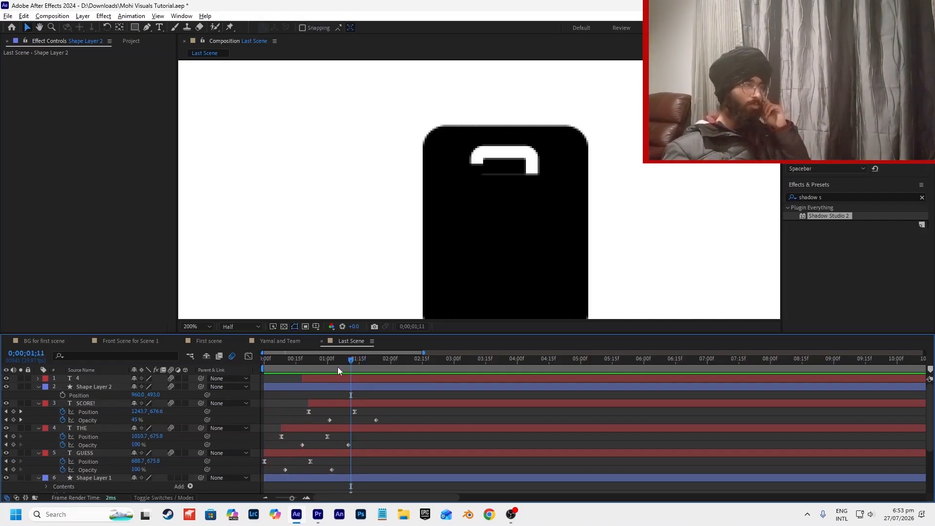
{"action": "left_click", "coordinate": [284, 370]}
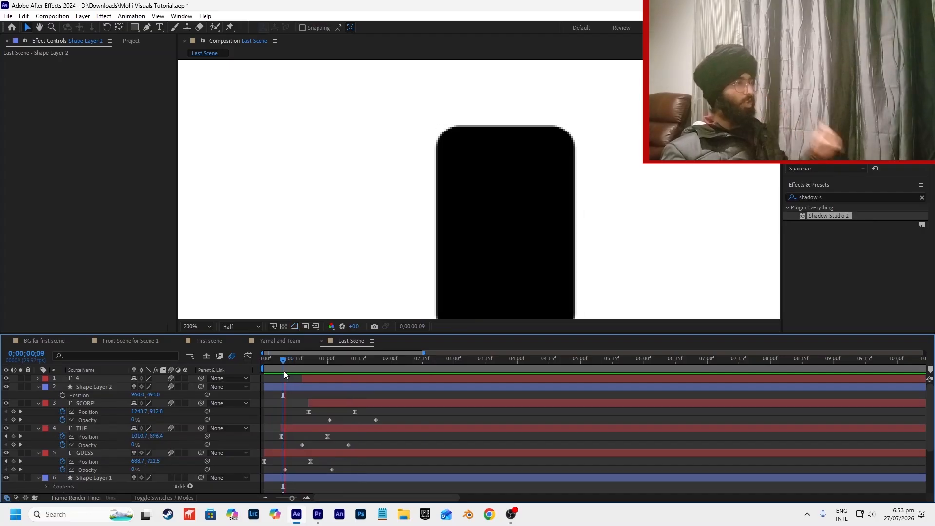
{"action": "key", "text": "space"}
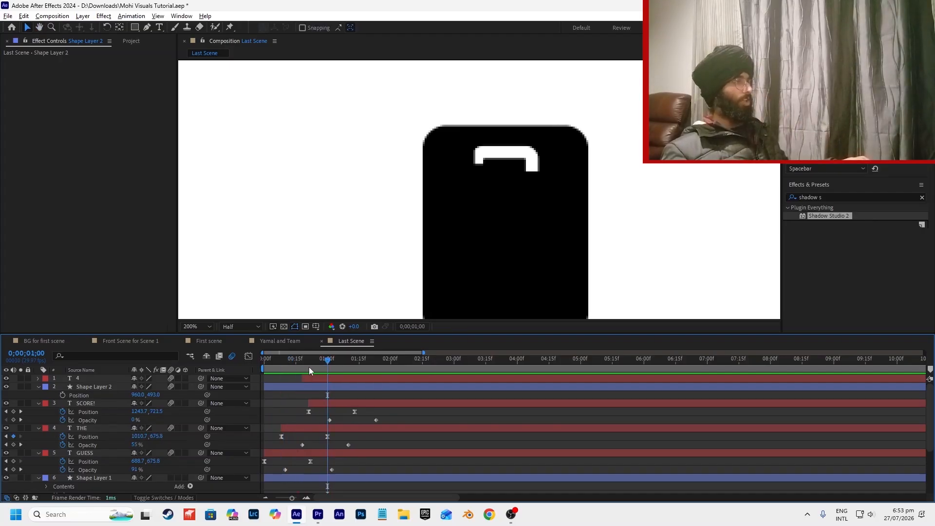
Keyframe the numeral layer's Position from X 913.9 at frame 18 to its centred place at about 1:03, with Easy Ease.
{"action": "left_click", "coordinate": [303, 369]}
{"action": "mouse_move", "coordinate": [305, 376]}
{"action": "left_mouse_down"}
{"action": "mouse_move", "coordinate": [312, 386]}
{"action": "mouse_move", "coordinate": [334, 366]}
{"action": "mouse_move", "coordinate": [302, 371]}
{"action": "left_mouse_up"}
{"action": "left_click", "coordinate": [313, 377]}
{"action": "key", "text": "p"}
{"action": "left_click", "coordinate": [63, 386]}
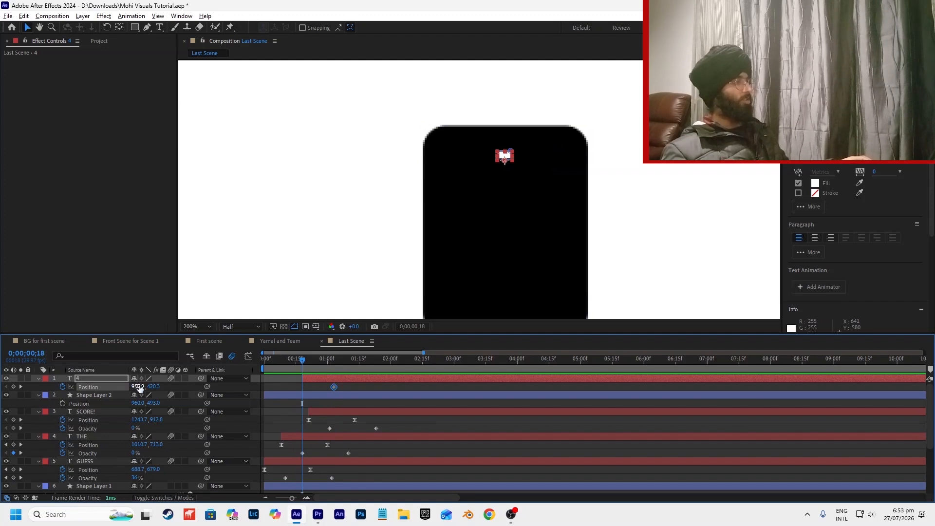
{"action": "mouse_move", "coordinate": [138, 386]}
{"action": "left_mouse_down"}
{"action": "mouse_move", "coordinate": [116, 390]}
{"action": "mouse_move", "coordinate": [127, 395]}
{"action": "left_mouse_up"}
{"action": "left_click_drag", "start_coordinate": [349, 387], "coordinate": [267, 389]}
{"action": "key", "text": "F9"}
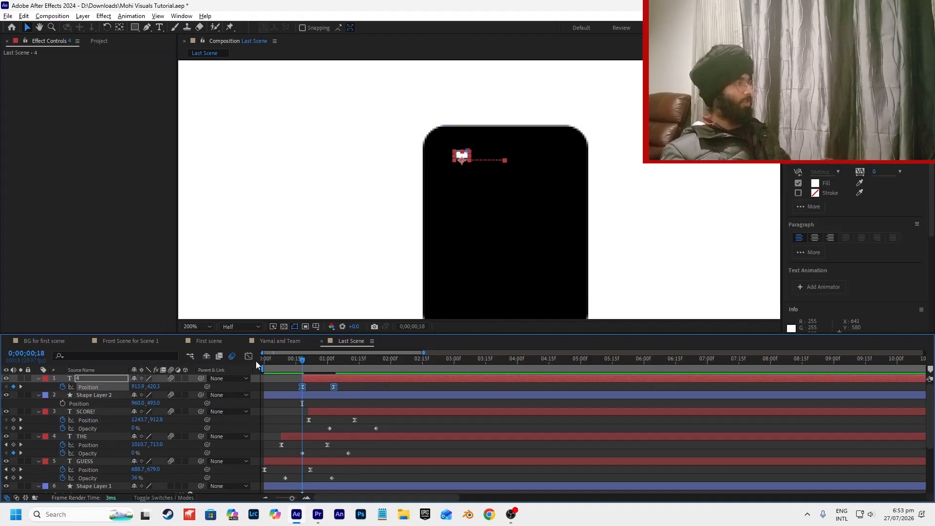
Adjust the speed curve of the numeral layer's Position keyframes and preview the sideways movement.
{"action": "left_click", "coordinate": [249, 356]}
{"action": "mouse_move", "coordinate": [311, 460]}
{"action": "left_mouse_down"}
{"action": "mouse_move", "coordinate": [292, 484]}
{"action": "mouse_move", "coordinate": [321, 473]}
{"action": "mouse_move", "coordinate": [312, 473]}
{"action": "left_mouse_up"}
{"action": "left_click", "coordinate": [337, 467]}
{"action": "left_click", "coordinate": [248, 356]}
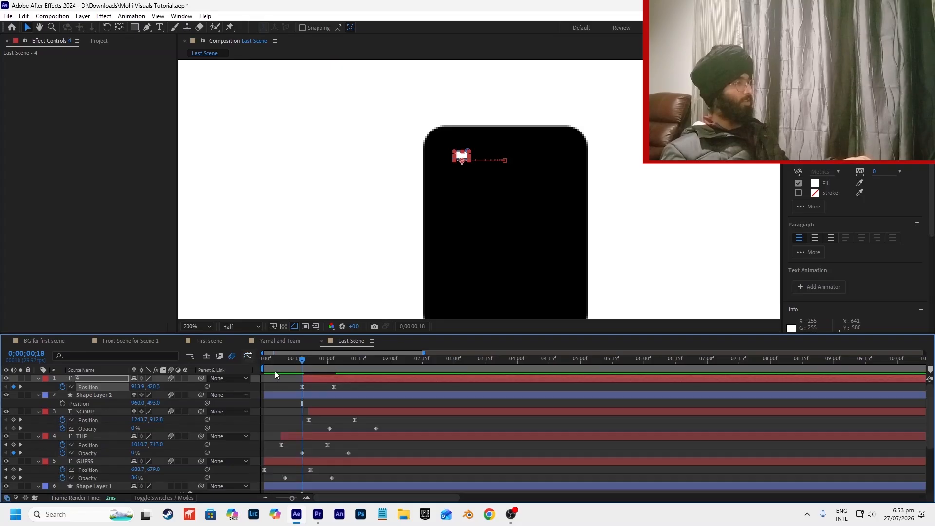
{"action": "key", "text": "space"}
{"action": "key", "text": "space"}
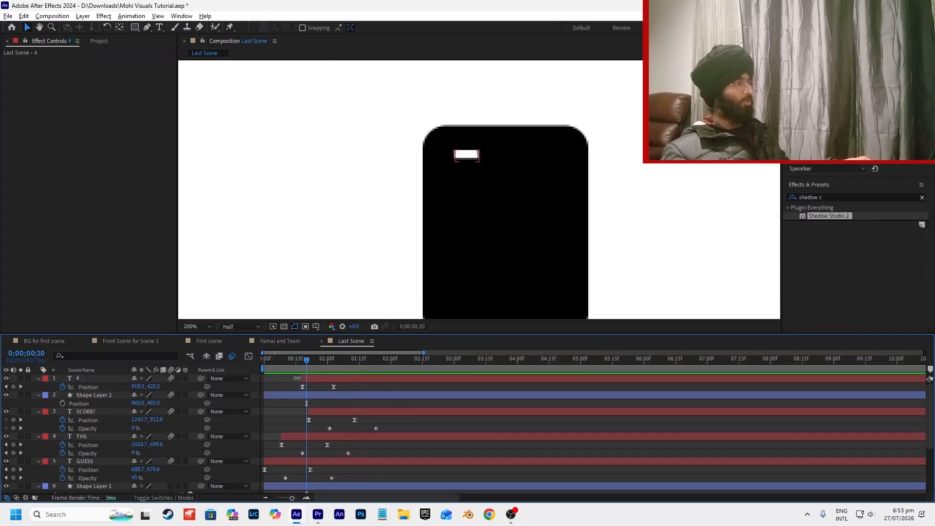
Move the numeral's first Position keyframe to about frame 8, preview the shorter slide, and save the project.
{"action": "mouse_move", "coordinate": [301, 386]}
{"action": "left_mouse_down"}
{"action": "mouse_move", "coordinate": [270, 387]}
{"action": "mouse_move", "coordinate": [272, 367]}
{"action": "mouse_move", "coordinate": [291, 380]}
{"action": "left_mouse_up"}
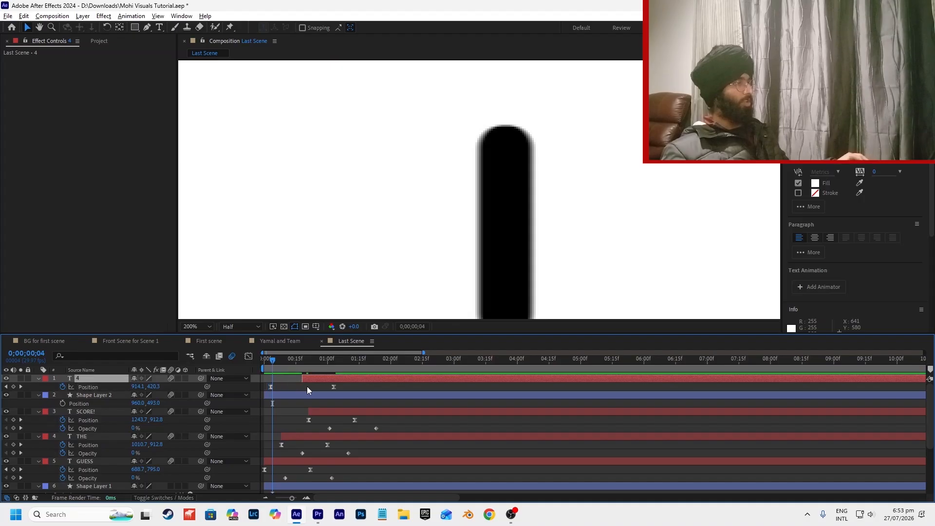
{"action": "left_click", "coordinate": [296, 384]}
{"action": "key", "text": "space"}
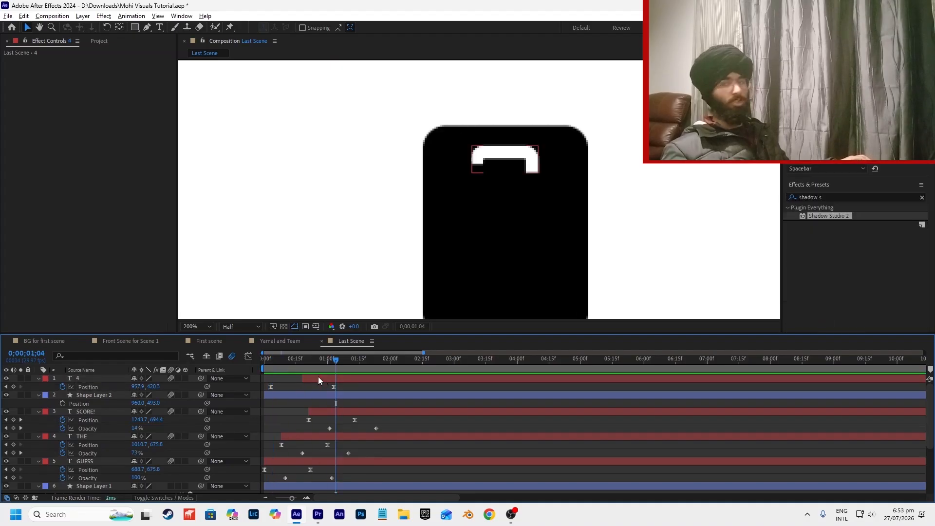
{"action": "left_click", "coordinate": [299, 366]}
{"action": "left_click_drag", "start_coordinate": [297, 368], "coordinate": [281, 387]}
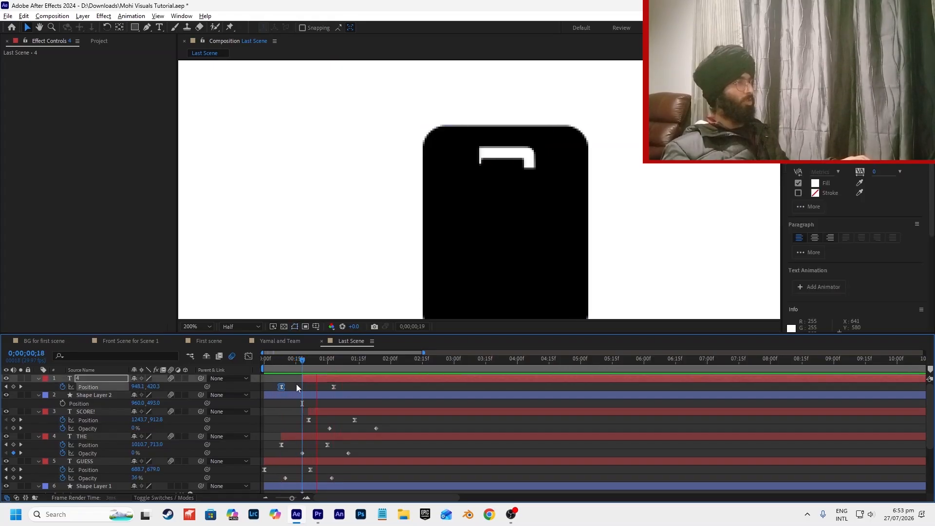
{"action": "key", "text": "space"}
{"action": "key", "text": "ctrl+s"}
Move the numeral's last Position keyframe to about 1:08 and preview the slide from frame 18.
{"action": "left_click", "coordinate": [302, 367]}
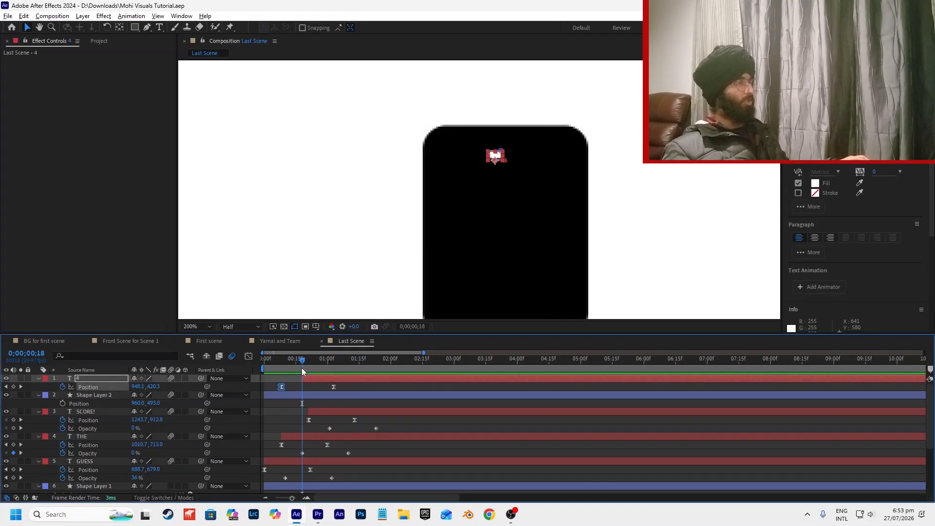
{"action": "left_click", "coordinate": [341, 387]}
{"action": "left_click_drag", "start_coordinate": [333, 387], "coordinate": [344, 387]}
{"action": "left_click", "coordinate": [358, 388]}
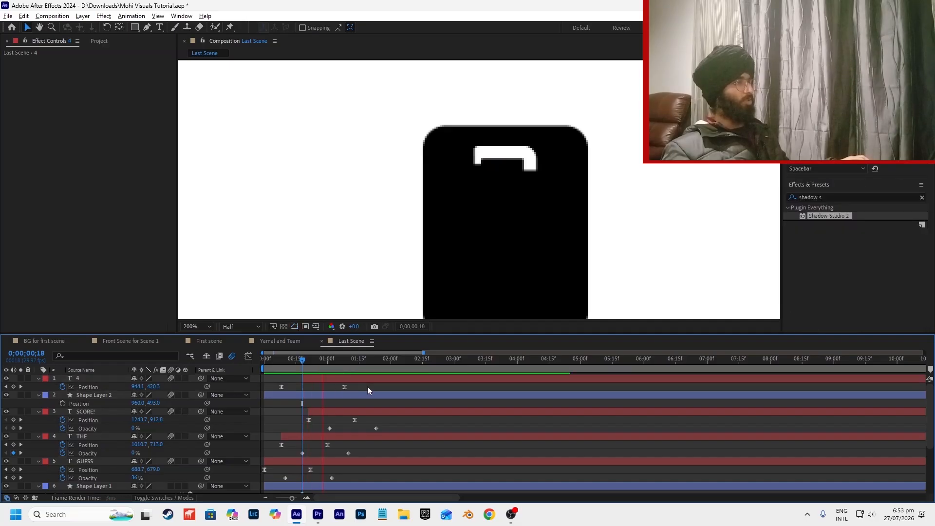
Duplicate the numeral layer, set the lower copy's text fill to red FF0000, and preview the overlapping copies.
{"action": "left_click", "coordinate": [304, 377]}
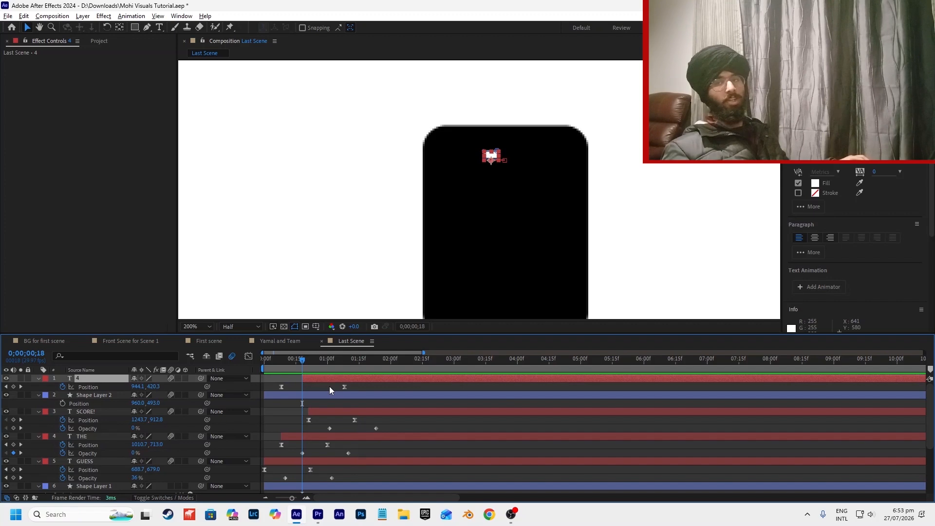
{"action": "key", "text": "ctrl+d"}
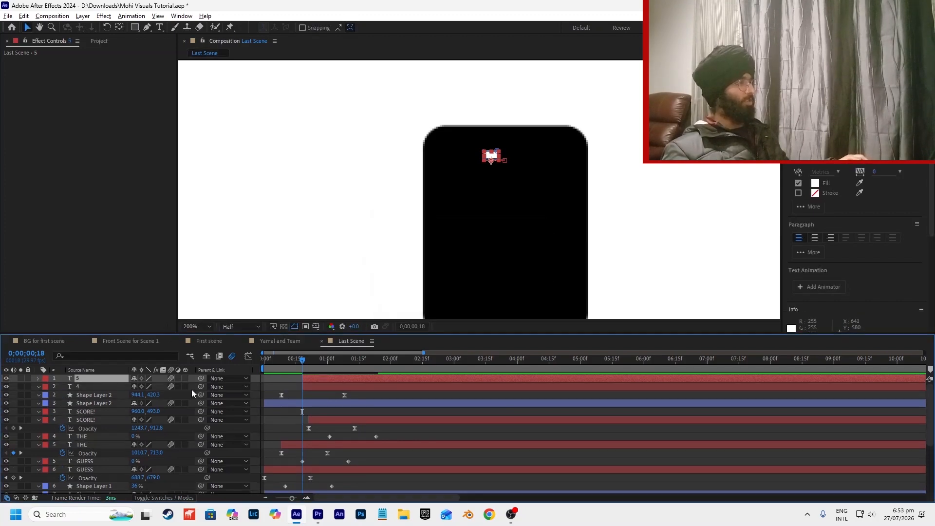
{"action": "left_click", "coordinate": [109, 388]}
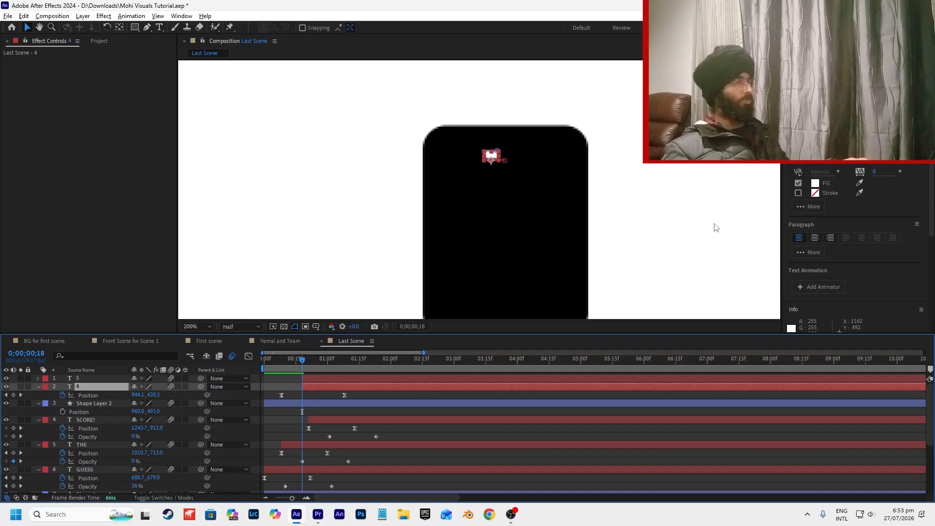
{"action": "left_click", "coordinate": [817, 187]}
{"action": "left_click_drag", "start_coordinate": [505, 285], "coordinate": [552, 246]}
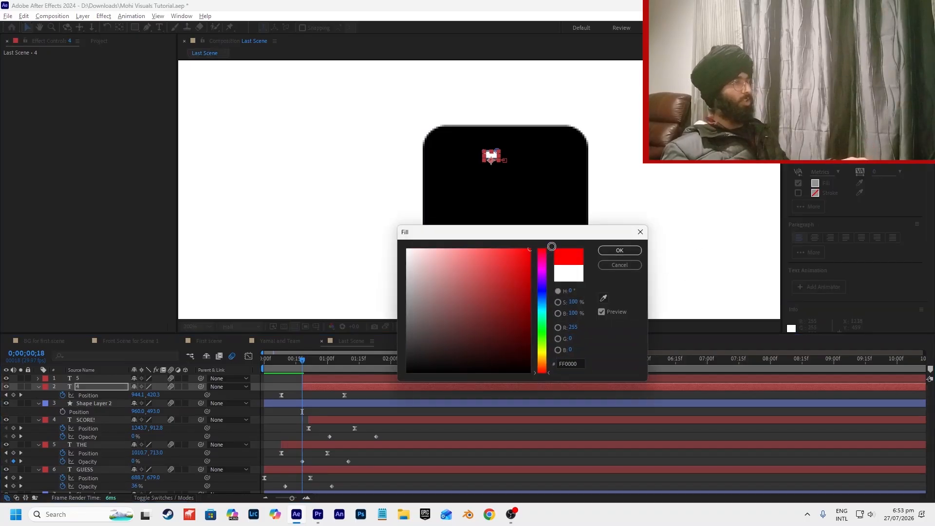
{"action": "left_click", "coordinate": [607, 254]}
{"action": "key", "text": "space"}
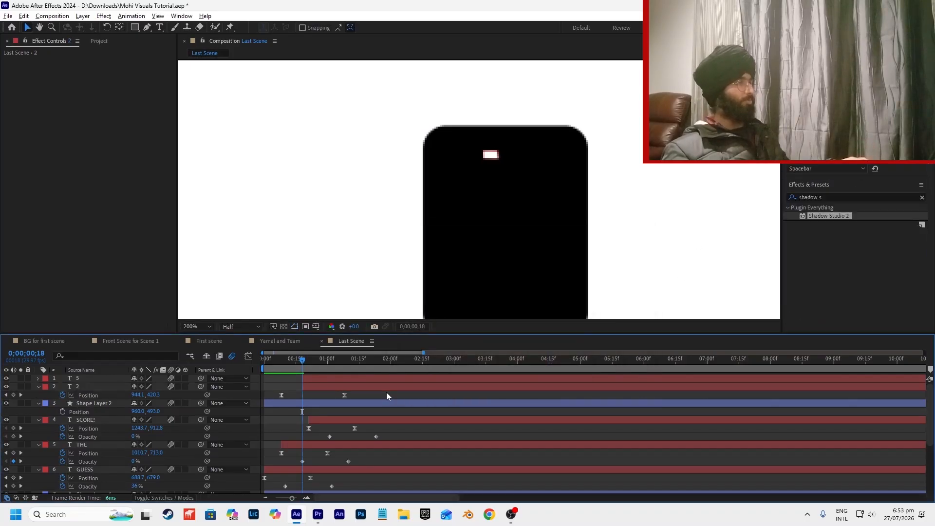
{"action": "left_click", "coordinate": [300, 366]}
{"action": "left_click", "coordinate": [316, 387]}
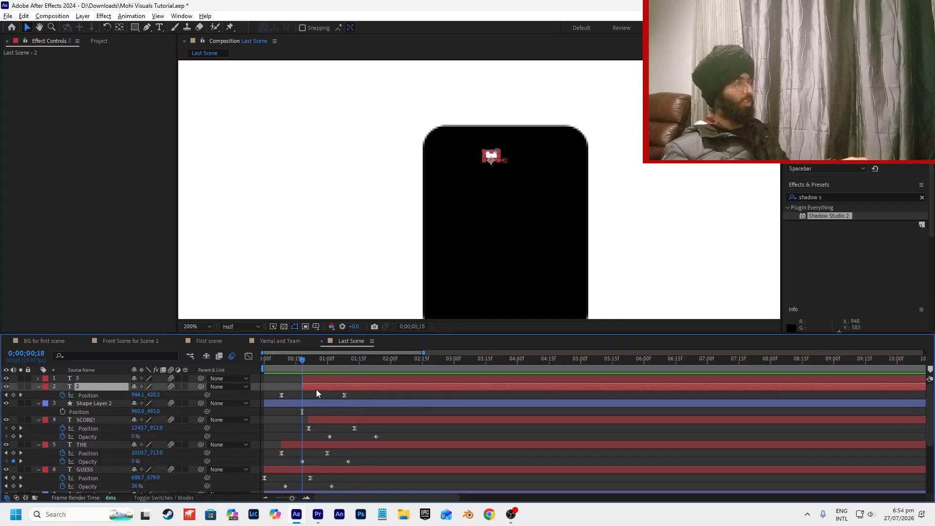
{"action": "left_click", "coordinate": [381, 397]}
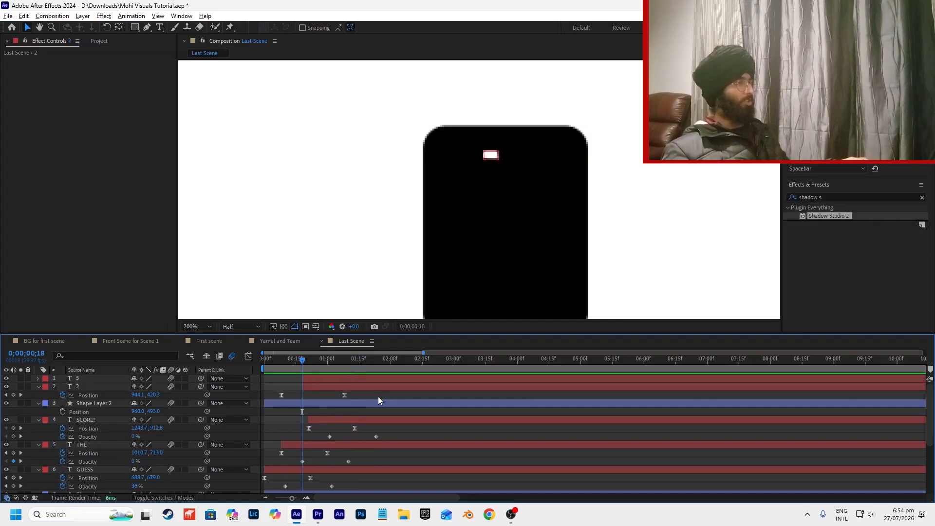
Shift both Position keyframes of the red numeral copy sideways, giving X 923.9 at frame 8, and preview the offset against the white numeral.
{"action": "left_click", "coordinate": [422, 402]}
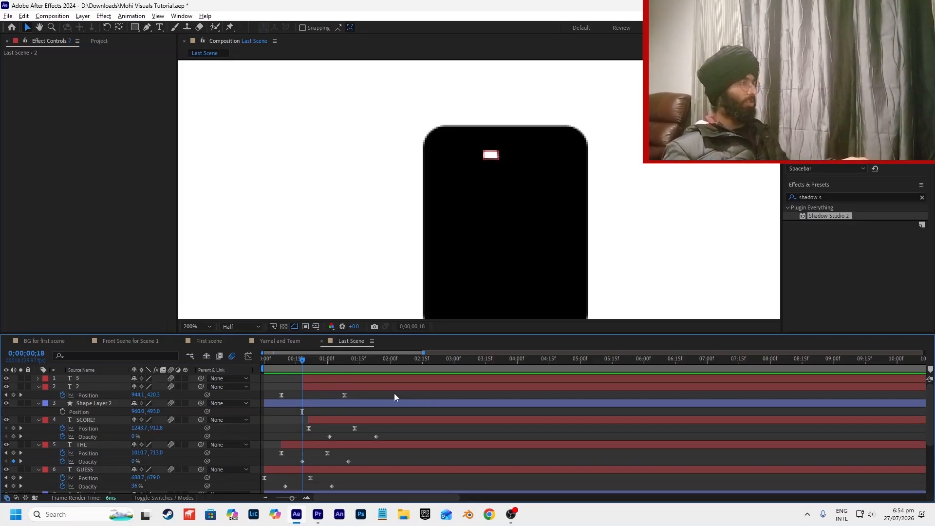
{"action": "key", "text": "space"}
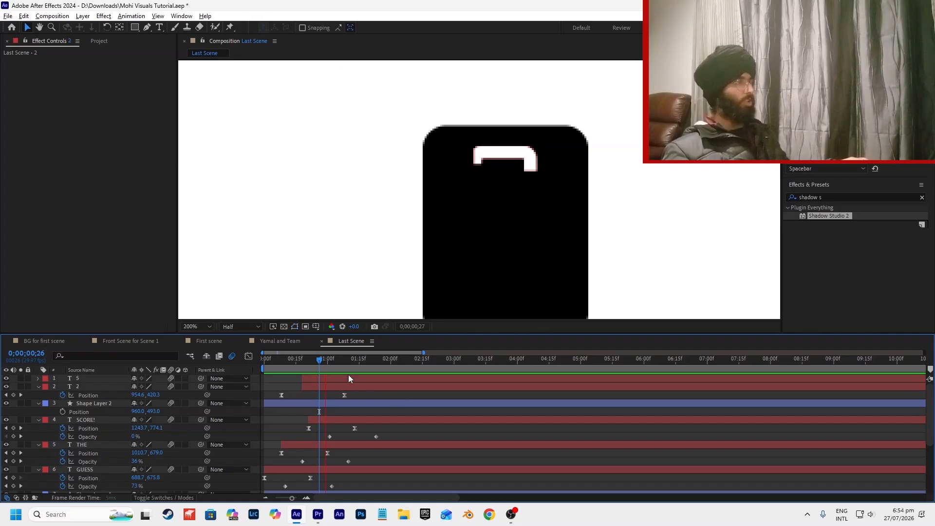
{"action": "left_click", "coordinate": [305, 373]}
{"action": "left_click_drag", "start_coordinate": [304, 372], "coordinate": [302, 375]}
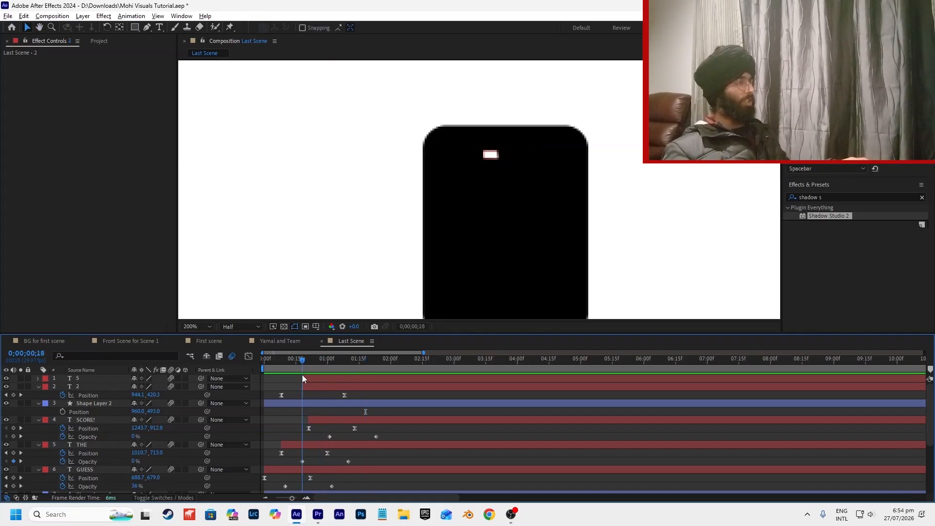
{"action": "left_click", "coordinate": [281, 371]}
{"action": "left_click_drag", "start_coordinate": [280, 369], "coordinate": [280, 366]}
{"action": "left_click_drag", "start_coordinate": [361, 397], "coordinate": [261, 392]}
{"action": "left_click_drag", "start_coordinate": [136, 398], "coordinate": [189, 398]}
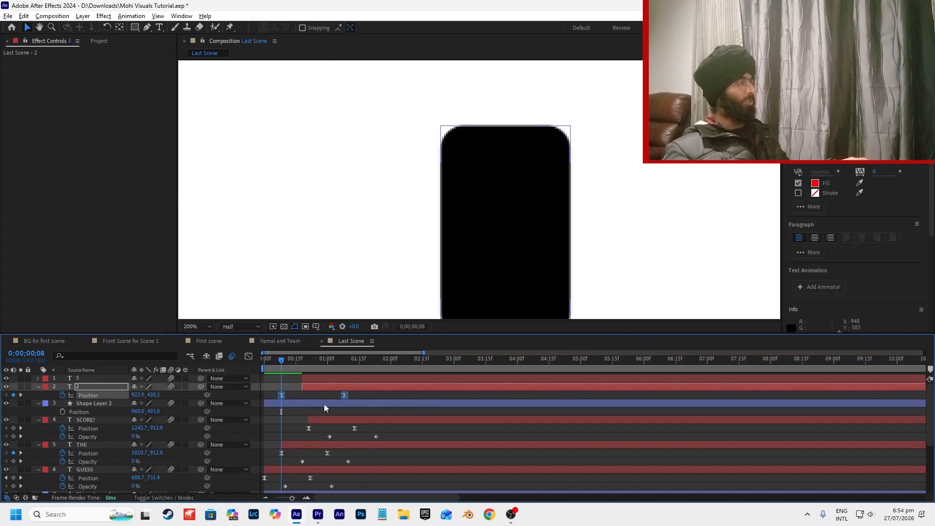
{"action": "left_click", "coordinate": [314, 394]}
{"action": "key", "text": "space"}
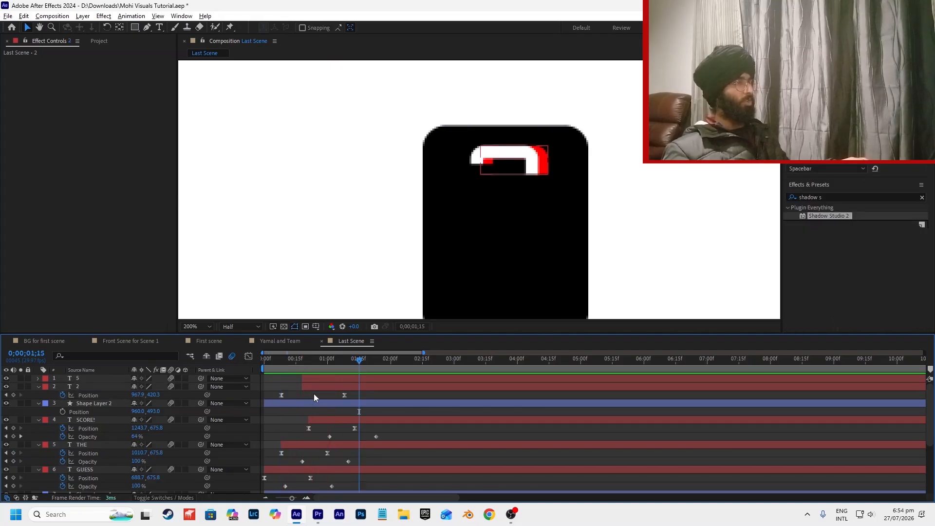
Set the red copy's Position keyframe at 1:08 to X 957.9, matching the white numeral's Position value.
{"action": "mouse_move", "coordinate": [333, 361]}
{"action": "left_mouse_down"}
{"action": "mouse_move", "coordinate": [327, 366]}
{"action": "mouse_move", "coordinate": [345, 368]}
{"action": "mouse_move", "coordinate": [323, 369]}
{"action": "mouse_move", "coordinate": [343, 372]}
{"action": "left_mouse_up"}
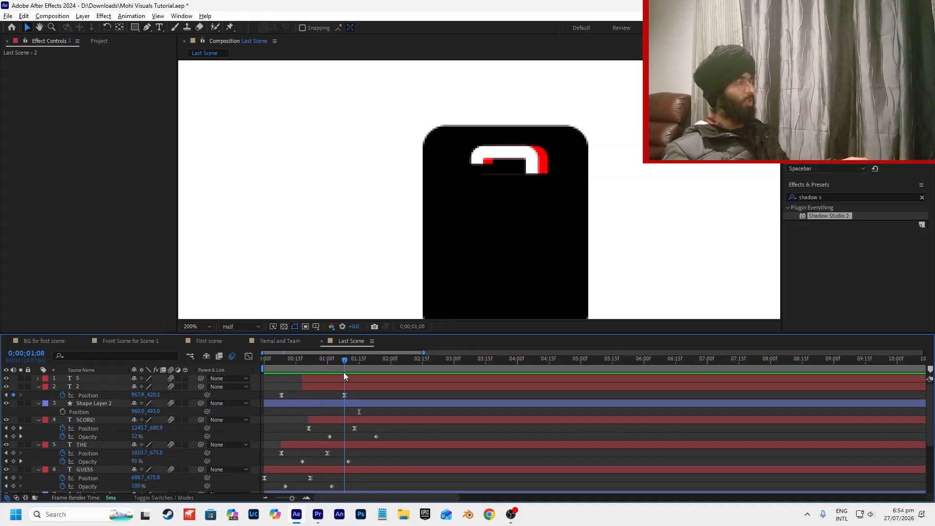
{"action": "left_click_drag", "start_coordinate": [143, 394], "coordinate": [138, 394]}
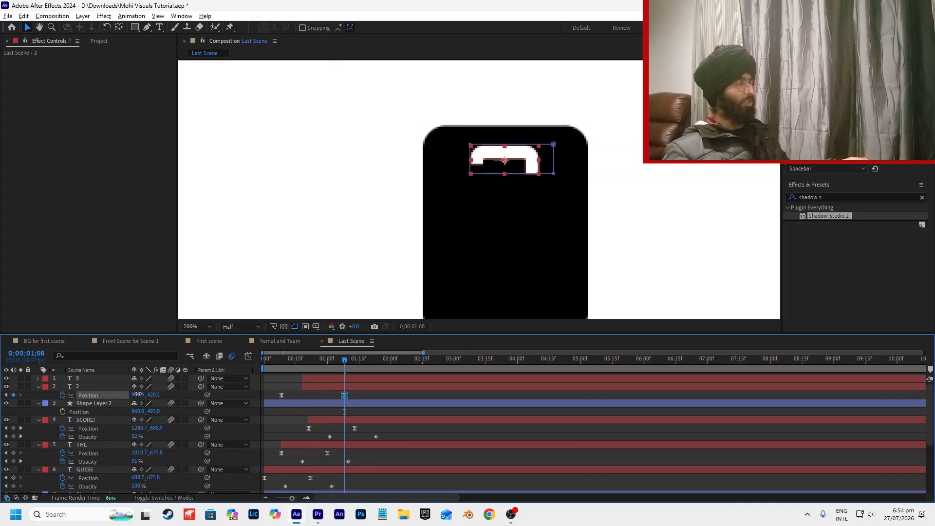
{"action": "left_click", "coordinate": [118, 380]}
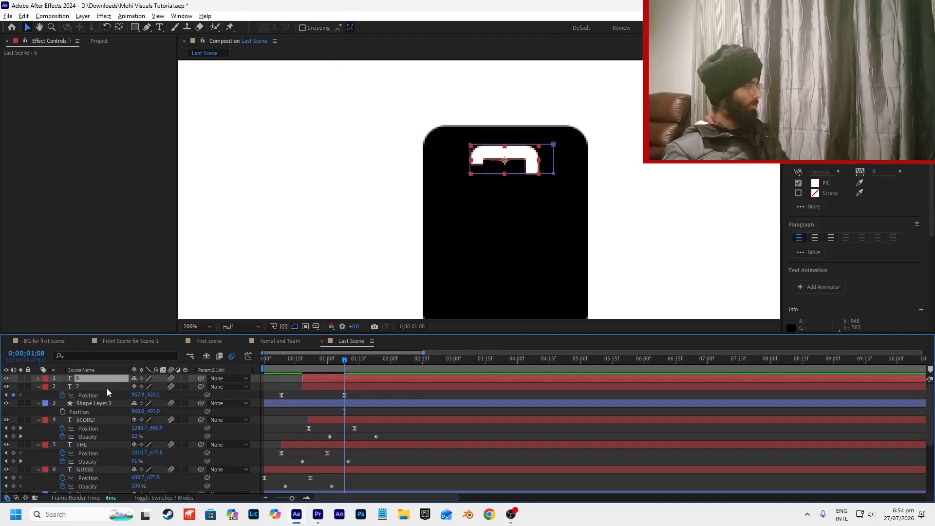
{"action": "key", "text": "p"}
{"action": "left_click", "coordinate": [138, 387]}
{"action": "key", "text": "Return"}
{"action": "left_click", "coordinate": [345, 384]}
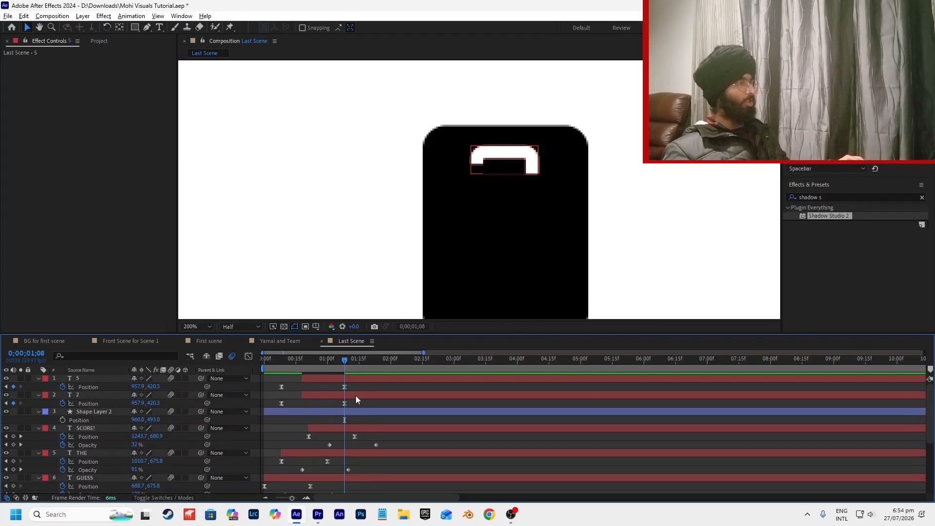
Trim the red numeral copy so the layer ends at 1:08.
{"action": "left_click", "coordinate": [355, 395]}
{"action": "key", "text": "alt+bracketright"}
{"action": "left_click", "coordinate": [330, 383]}
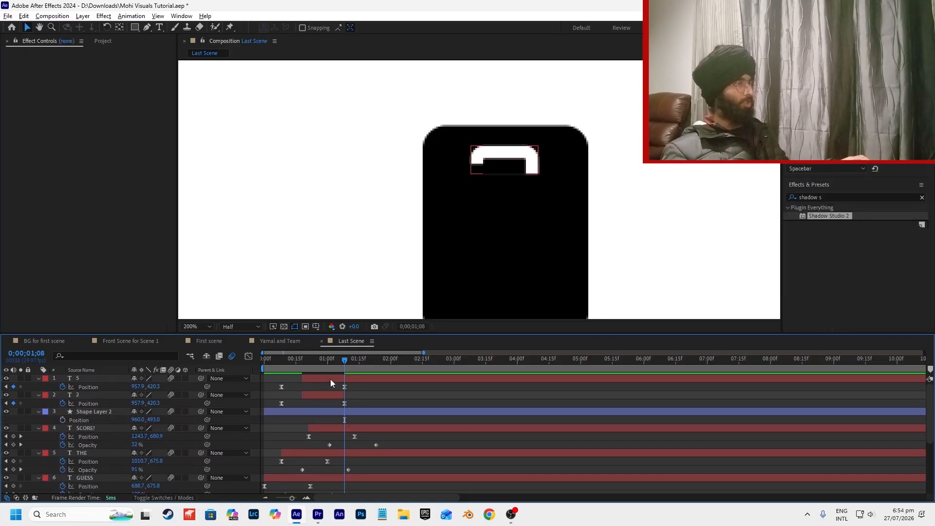
Preview the numeral slide from the start of the scene and save the project.
{"action": "key", "text": "space"}
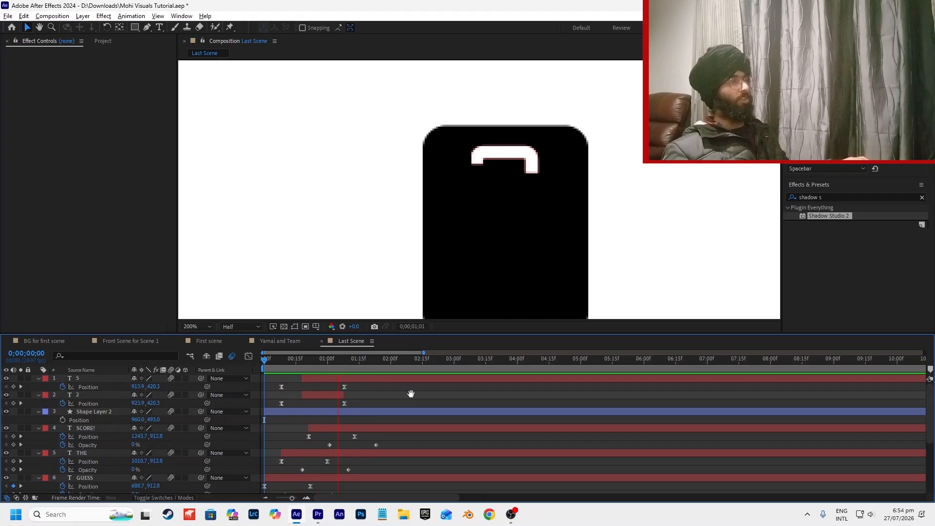
{"action": "key", "text": "space"}
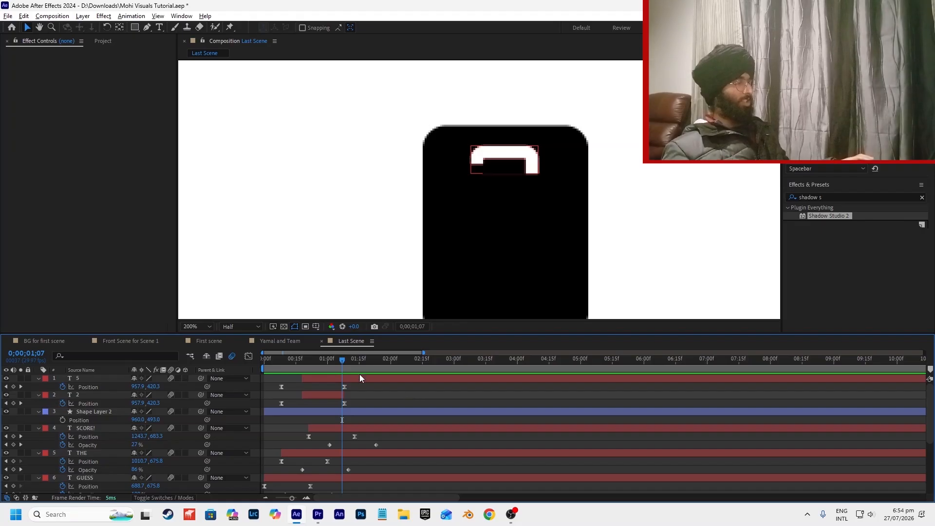
{"action": "key", "text": "Home"}
{"action": "key", "text": "space"}
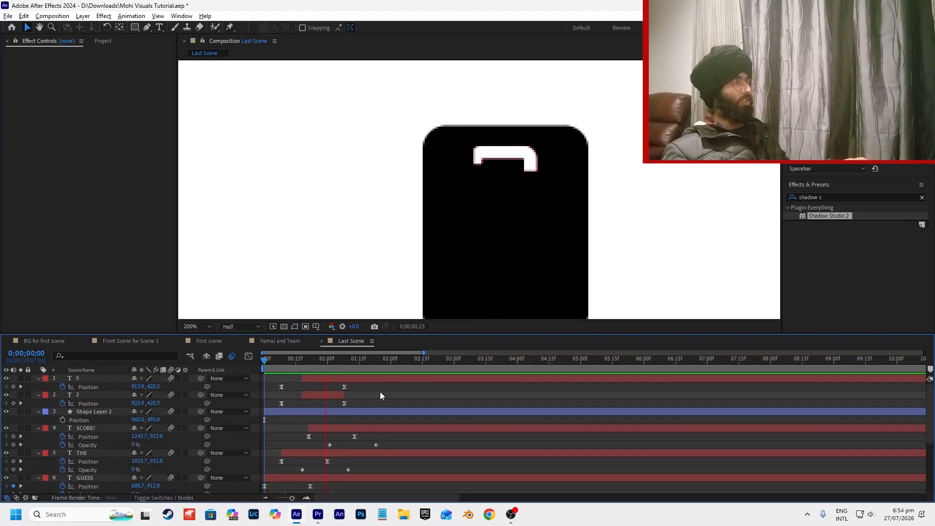
{"action": "left_click", "coordinate": [275, 369]}
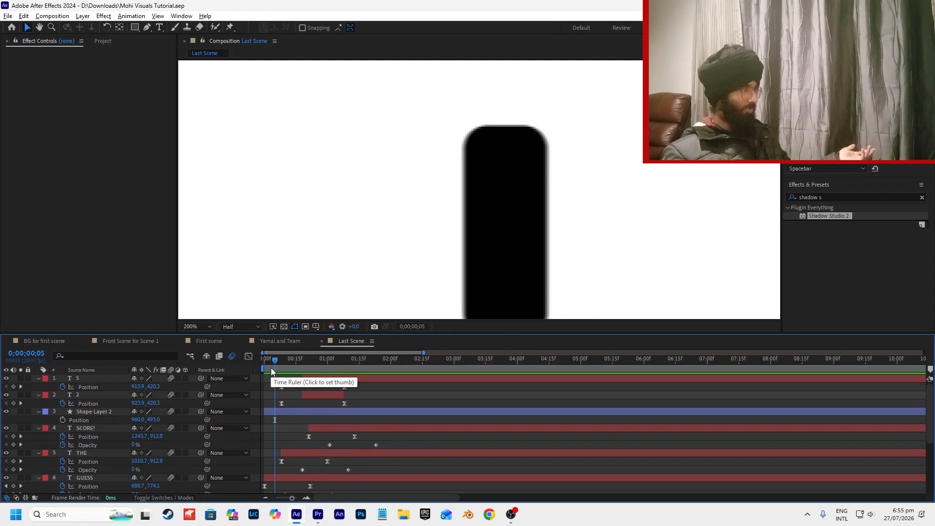
Duplicate the white and red numeral layers together, stack both copies above the originals, and reveal their Position keyframes.
{"action": "left_click_drag", "start_coordinate": [320, 363], "coordinate": [344, 364]}
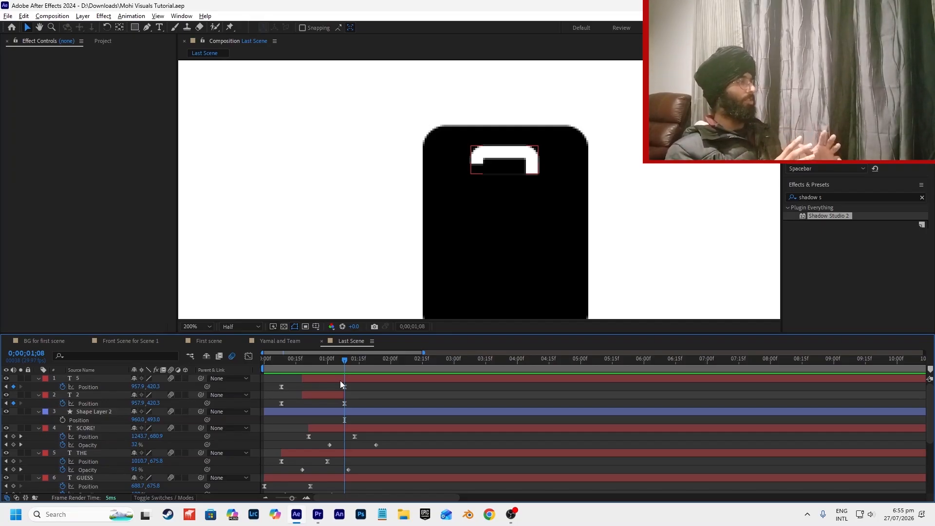
{"action": "left_click", "coordinate": [340, 380]}
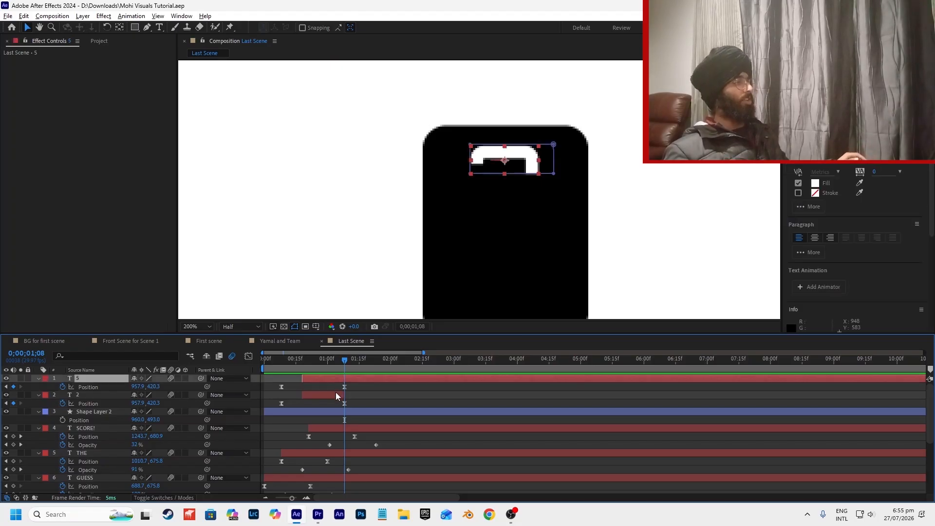
{"action": "left_click", "coordinate": [329, 393], "text": "shift"}
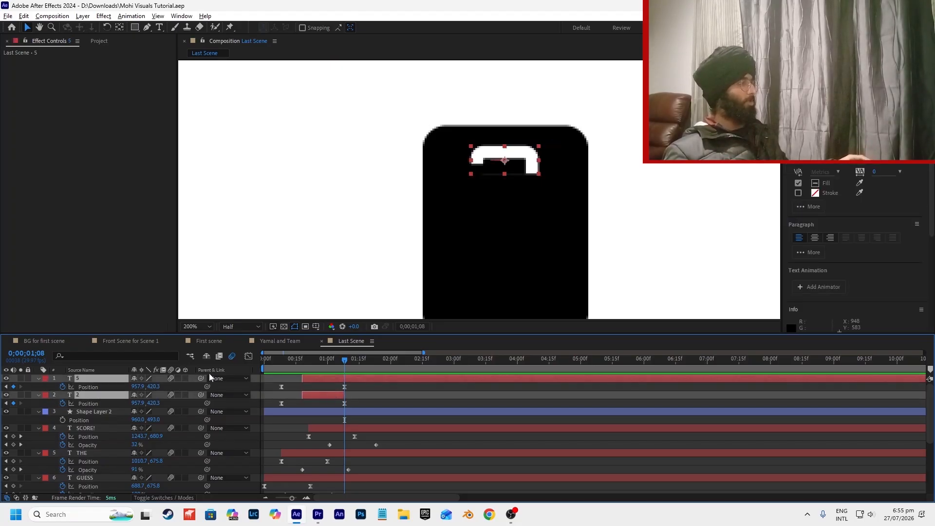
{"action": "key", "text": "ctrl+d"}
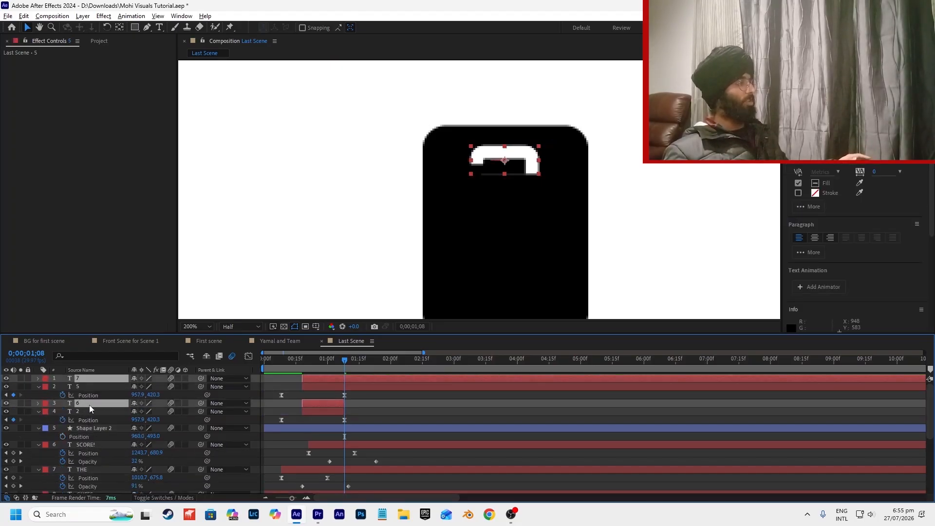
{"action": "left_click_drag", "start_coordinate": [89, 405], "coordinate": [95, 384]}
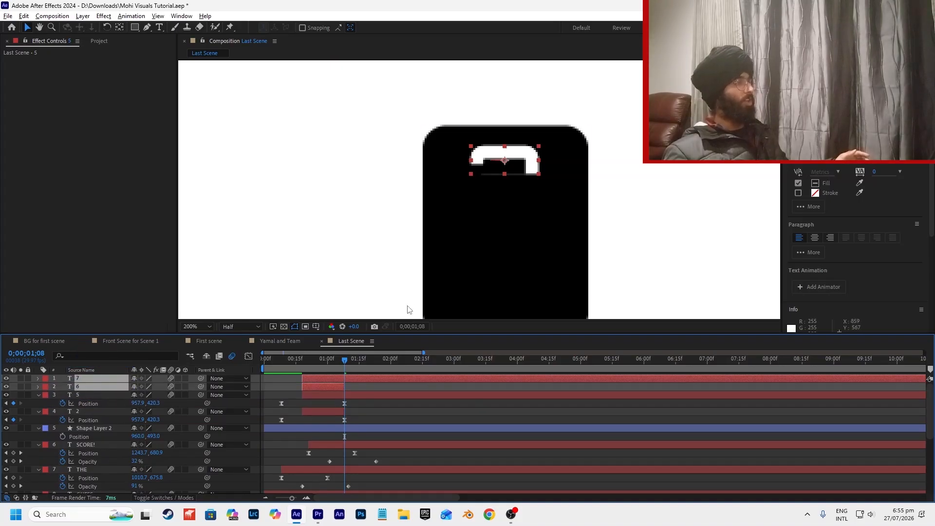
{"action": "key", "text": "p"}
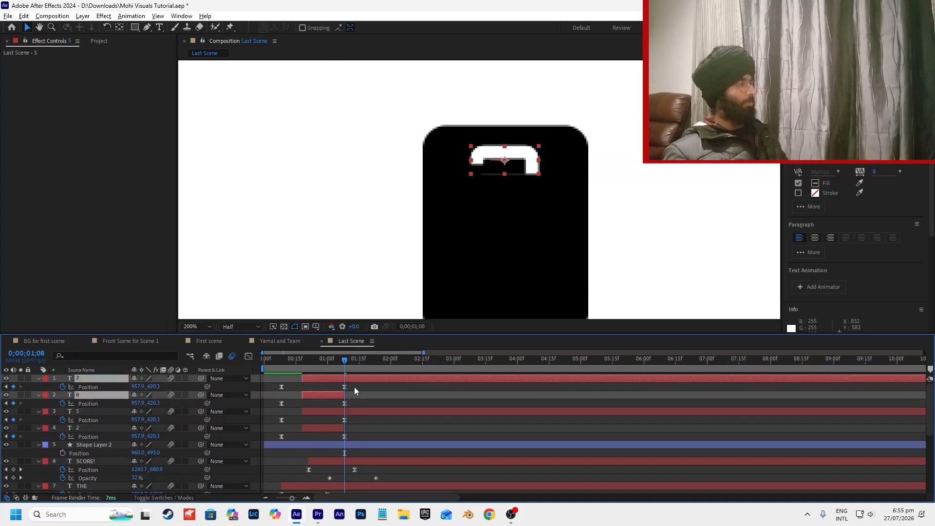
{"action": "left_click", "coordinate": [354, 386]}
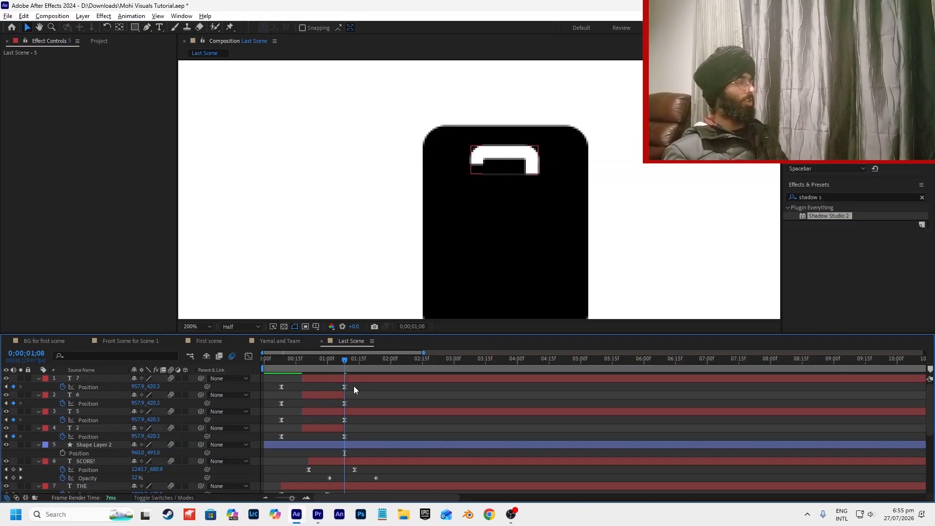
Reveal the new copies' Mask Path keyframes and, at 1:15, move the new white copy's mask down over the numeral's lower section.
{"action": "left_click", "coordinate": [356, 377]}
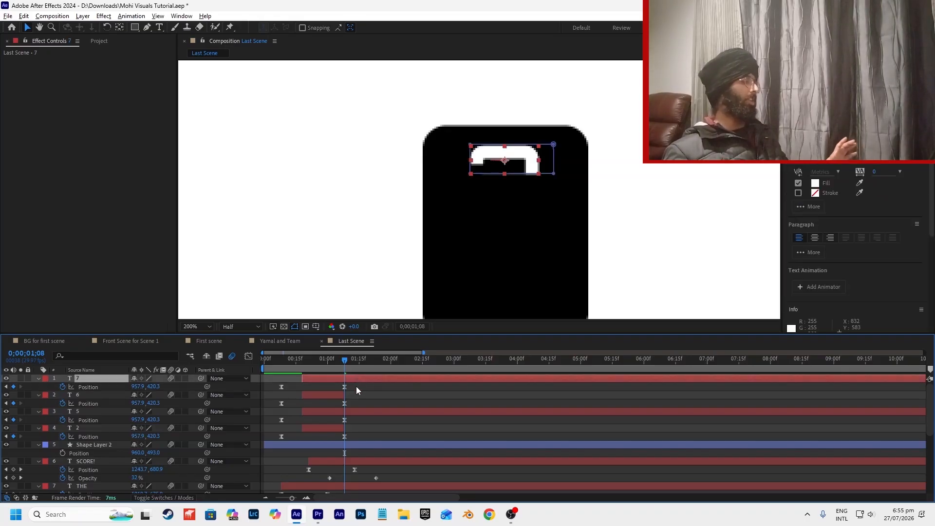
{"action": "left_click", "coordinate": [329, 396]}
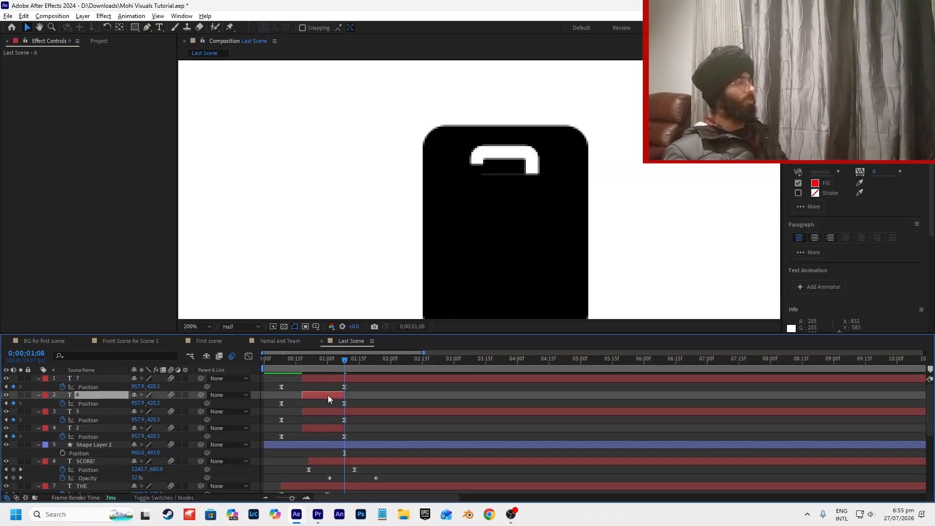
{"action": "key", "text": "m"}
{"action": "left_click_drag", "start_coordinate": [354, 362], "coordinate": [358, 363]}
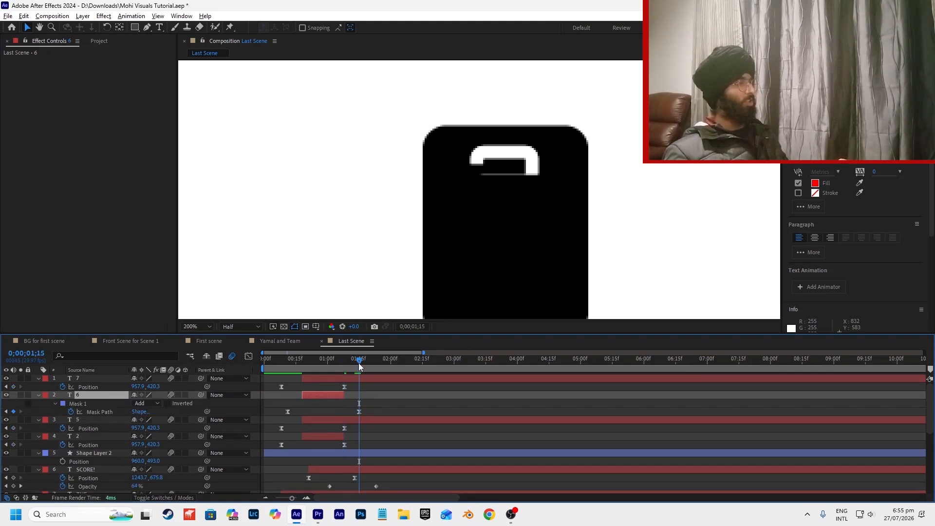
{"action": "left_click", "coordinate": [351, 378]}
{"action": "key", "text": "m"}
{"action": "left_click_drag", "start_coordinate": [367, 392], "coordinate": [269, 395]}
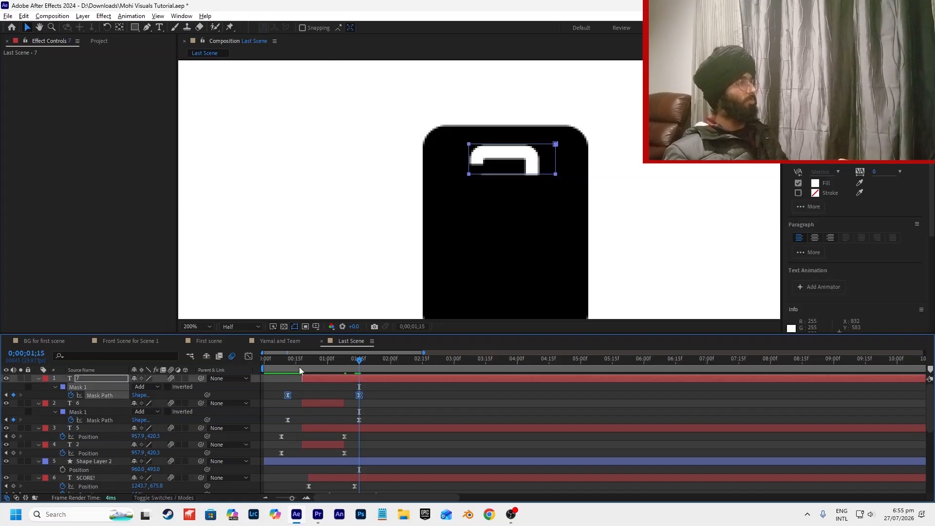
{"action": "left_click_drag", "start_coordinate": [499, 178], "coordinate": [498, 208]}
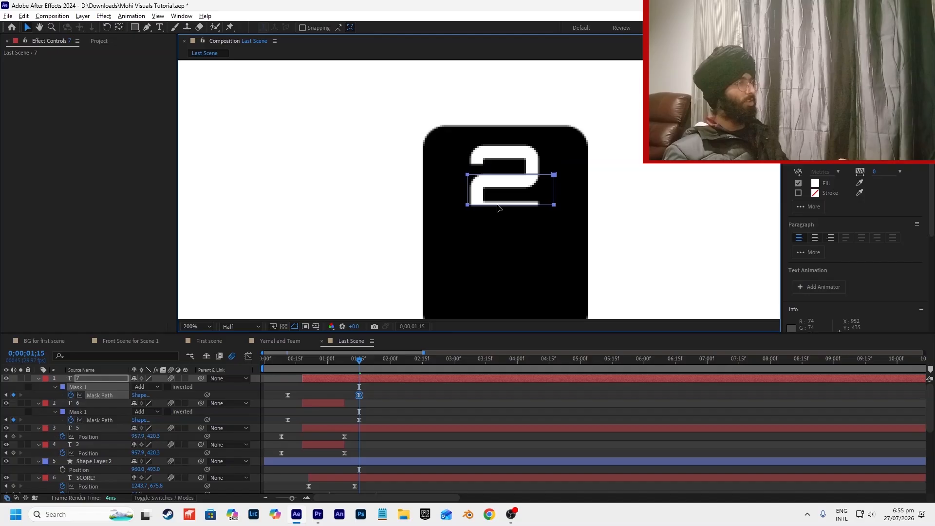
Extend the start of the new white numeral copy back to about frame 12.
{"action": "left_click", "coordinate": [404, 401]}
{"action": "left_click", "coordinate": [375, 380]}
{"action": "left_click", "coordinate": [373, 388]}
{"action": "left_click_drag", "start_coordinate": [302, 379], "coordinate": [289, 379]}
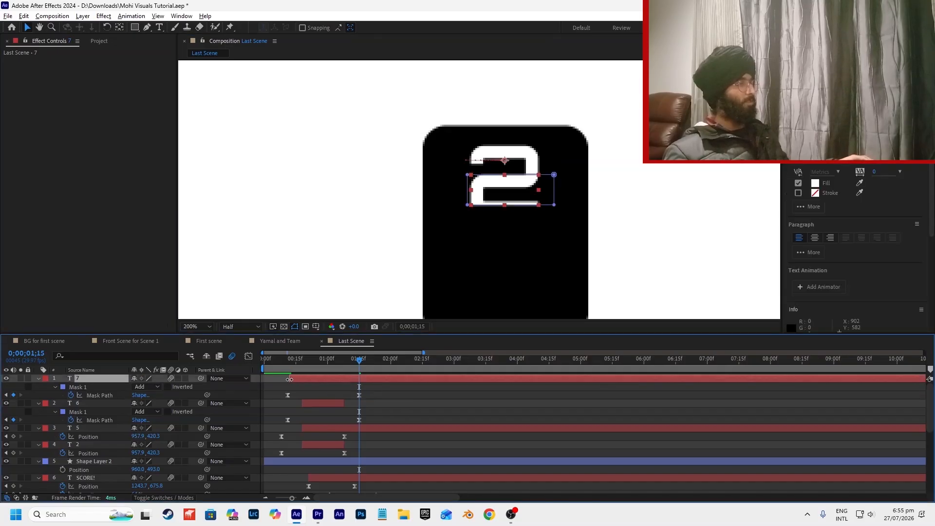
With the Pen tool, raise the two lower corners of the new white copy's mask at 1:15 to hide the numeral's bottom stroke.
{"action": "left_click_drag", "start_coordinate": [378, 388], "coordinate": [284, 404]}
{"action": "left_click", "coordinate": [147, 28]}
{"action": "scroll", "coordinate": [496, 206], "scroll_direction": "up", "scroll_amount": 2}
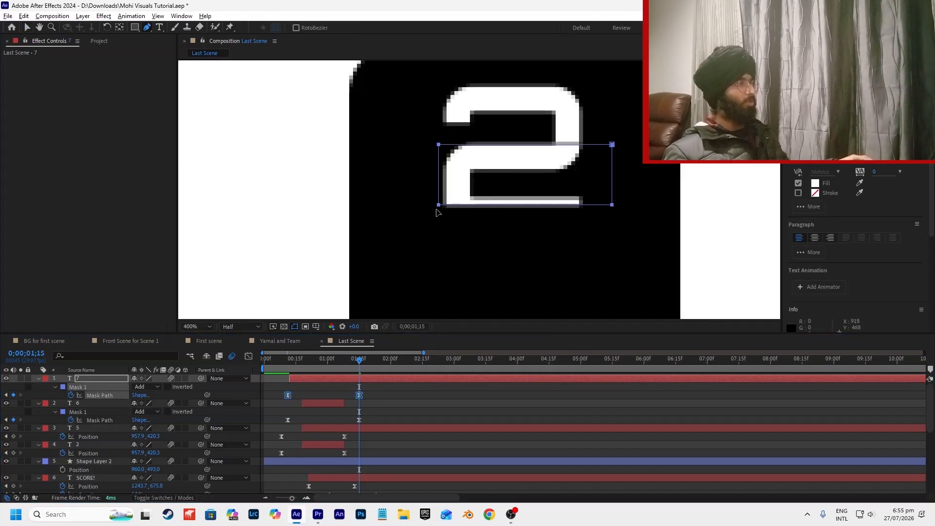
{"action": "left_click_drag", "start_coordinate": [436, 209], "coordinate": [439, 205]}
{"action": "key", "text": "ctrl+z"}
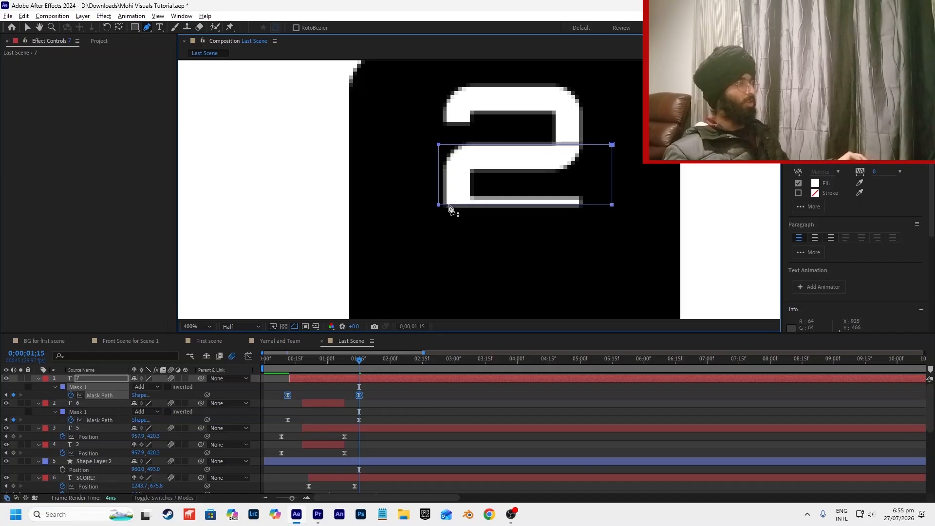
{"action": "left_click", "coordinate": [97, 402]}
{"action": "left_click", "coordinate": [95, 387]}
{"action": "left_click_drag", "start_coordinate": [437, 205], "coordinate": [442, 200]}
{"action": "key", "text": "ctrl+z"}
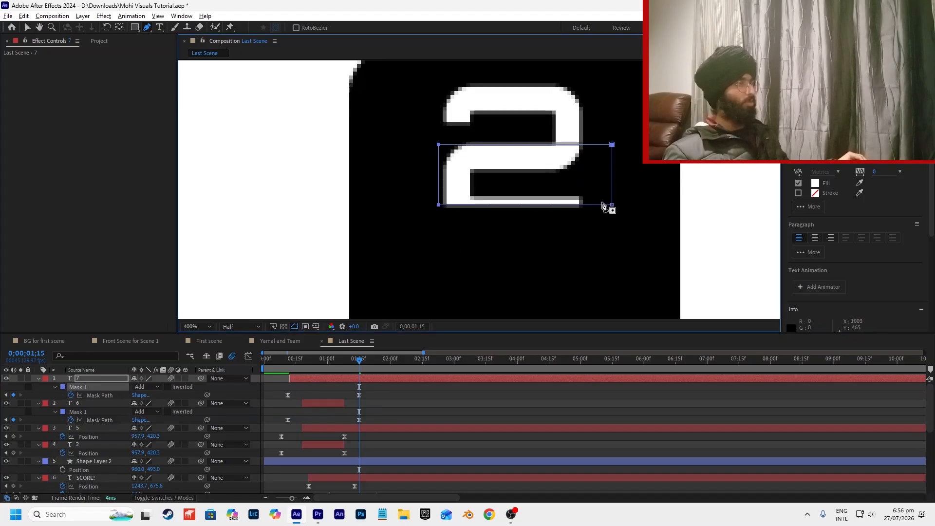
{"action": "left_click_drag", "start_coordinate": [613, 206], "coordinate": [611, 192]}
{"action": "left_click_drag", "start_coordinate": [438, 204], "coordinate": [439, 195]}
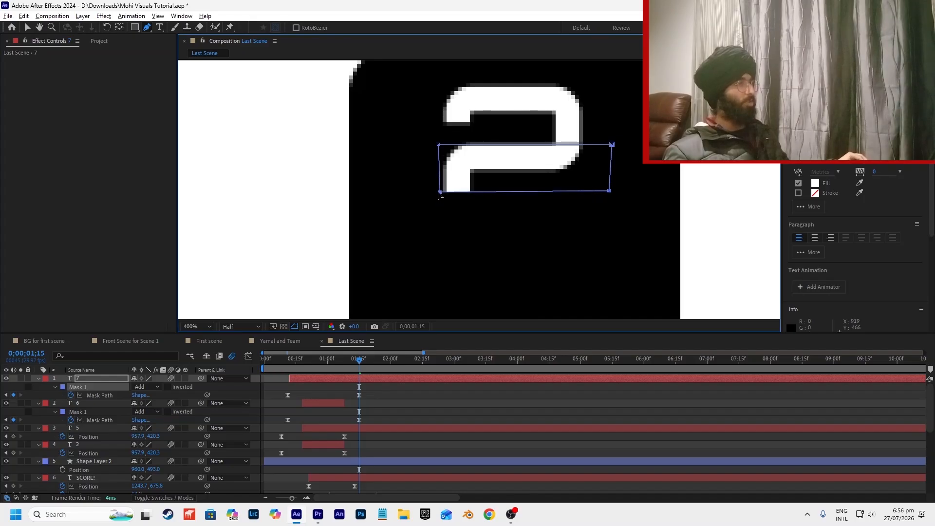
{"action": "left_click_drag", "start_coordinate": [438, 193], "coordinate": [440, 192]}
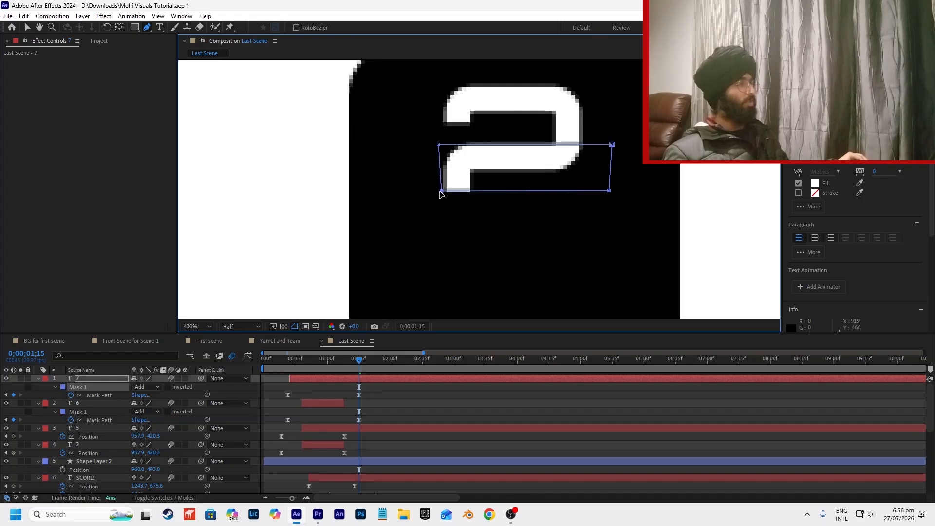
Extend the end of the new red numeral copy to 1:15 and select its Mask Path.
{"action": "left_click", "coordinate": [413, 402]}
{"action": "mouse_move", "coordinate": [359, 360]}
{"action": "left_mouse_down"}
{"action": "mouse_move", "coordinate": [296, 363]}
{"action": "mouse_move", "coordinate": [366, 374]}
{"action": "mouse_move", "coordinate": [308, 370]}
{"action": "mouse_move", "coordinate": [359, 377]}
{"action": "mouse_move", "coordinate": [337, 376]}
{"action": "left_mouse_up"}
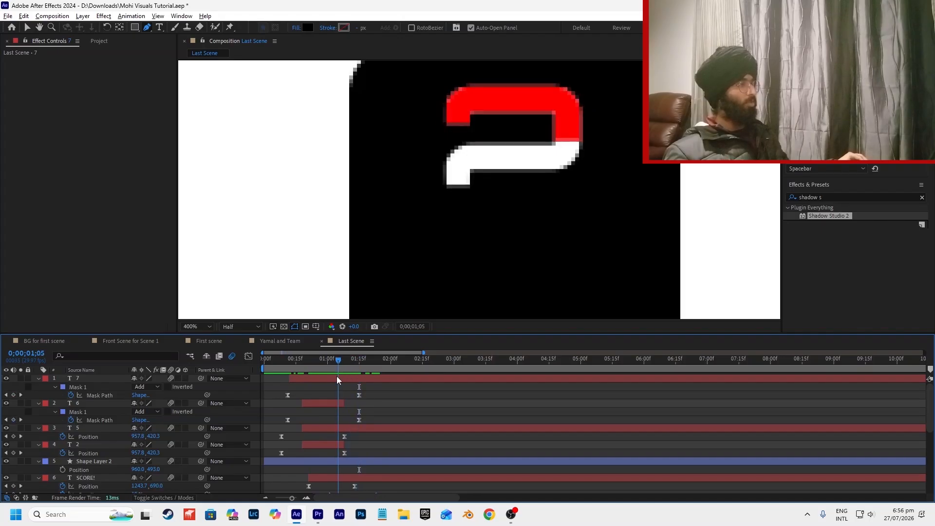
{"action": "left_click", "coordinate": [329, 403]}
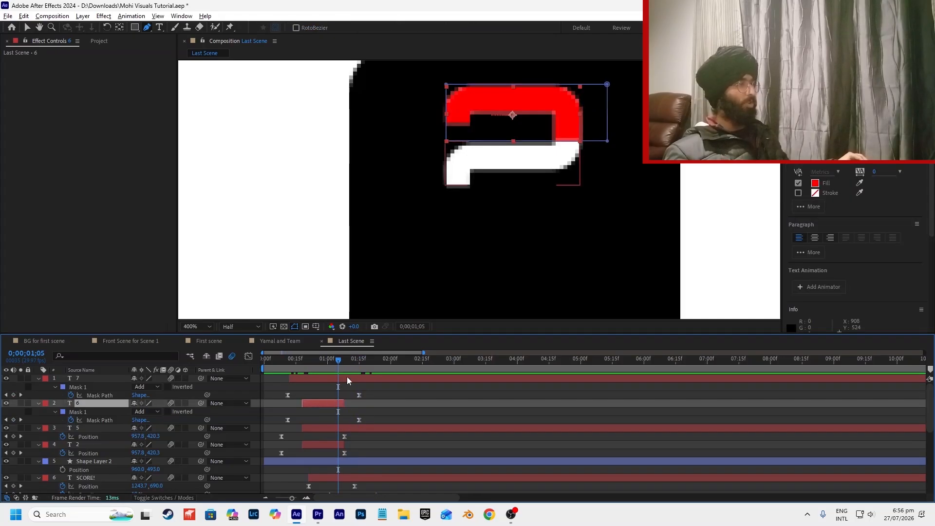
{"action": "left_click", "coordinate": [358, 366]}
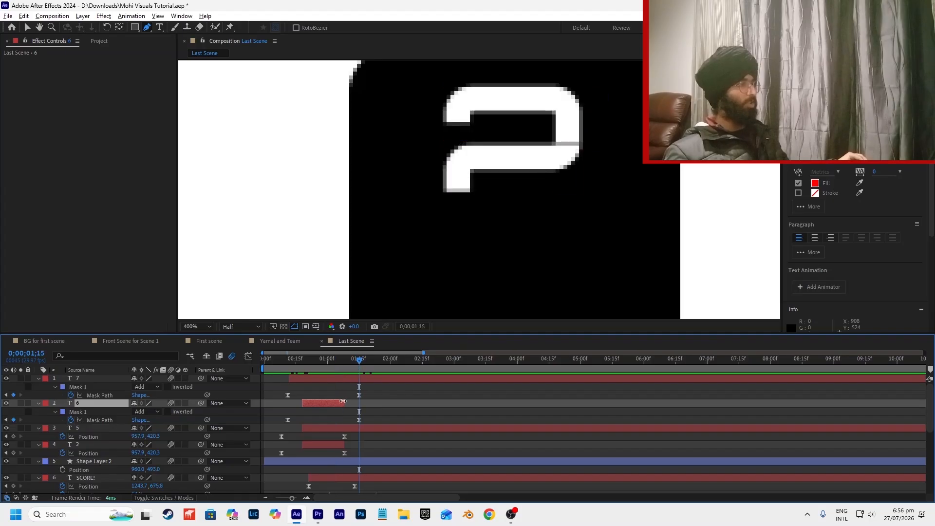
{"action": "left_click_drag", "start_coordinate": [344, 403], "coordinate": [270, 417]}
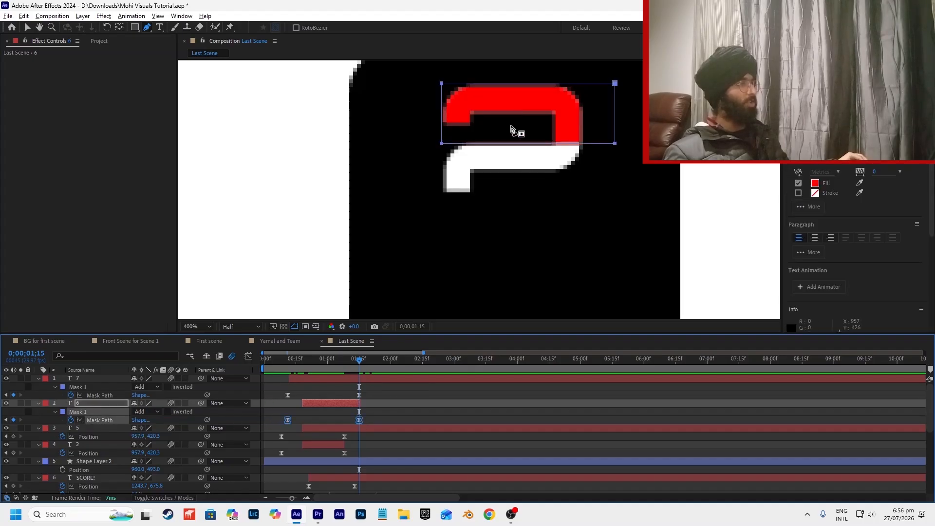
At 1:15, move the new red copy's mask down over the numeral's lower section.
{"action": "left_click", "coordinate": [28, 29]}
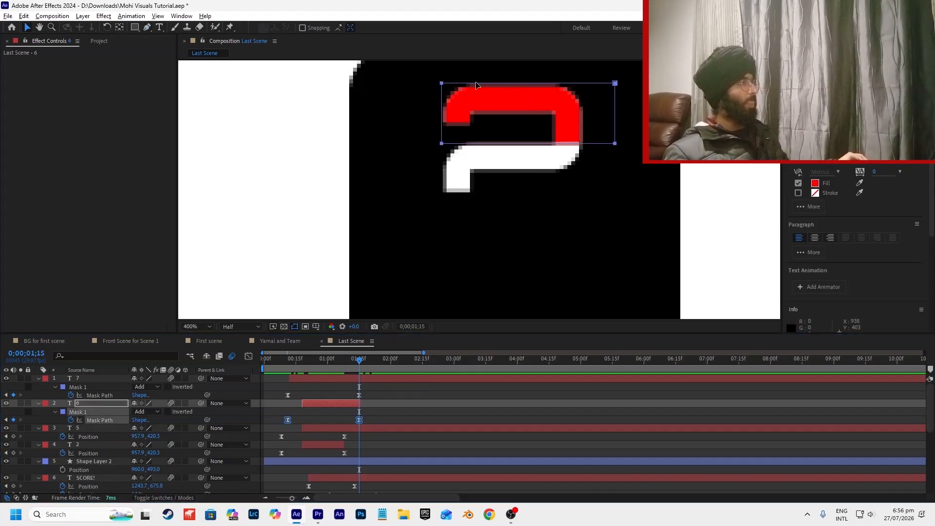
{"action": "left_click_drag", "start_coordinate": [508, 83], "coordinate": [504, 146]}
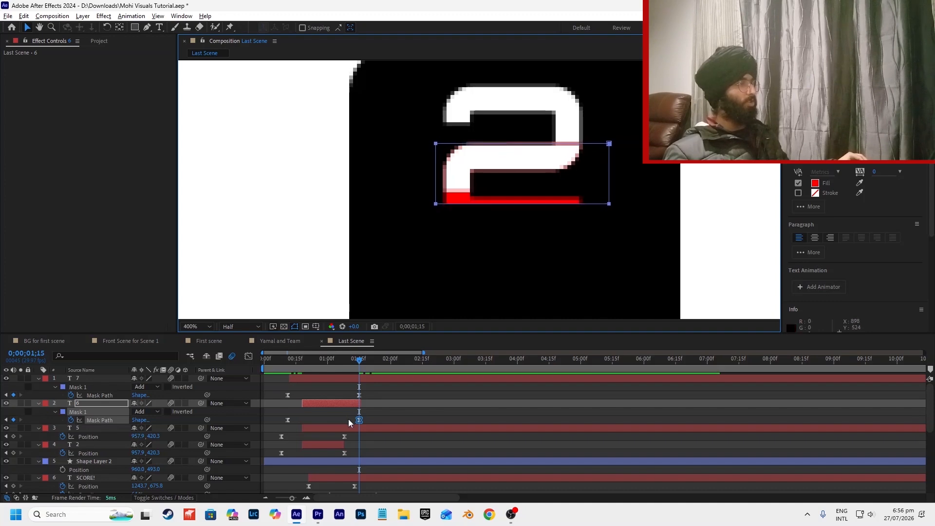
{"action": "left_click", "coordinate": [370, 414]}
{"action": "left_click", "coordinate": [355, 404]}
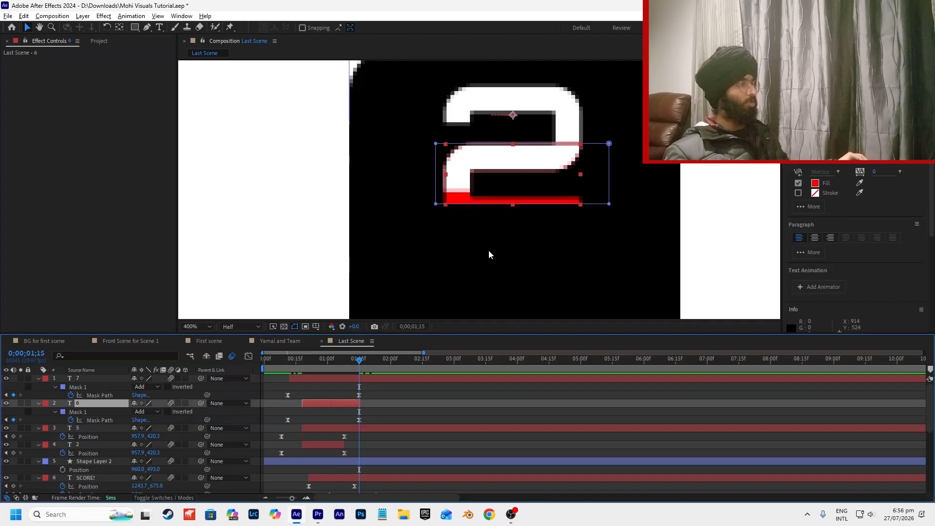
{"action": "left_click", "coordinate": [147, 28]}
{"action": "left_click", "coordinate": [319, 409]}
{"action": "left_click", "coordinate": [79, 412]}
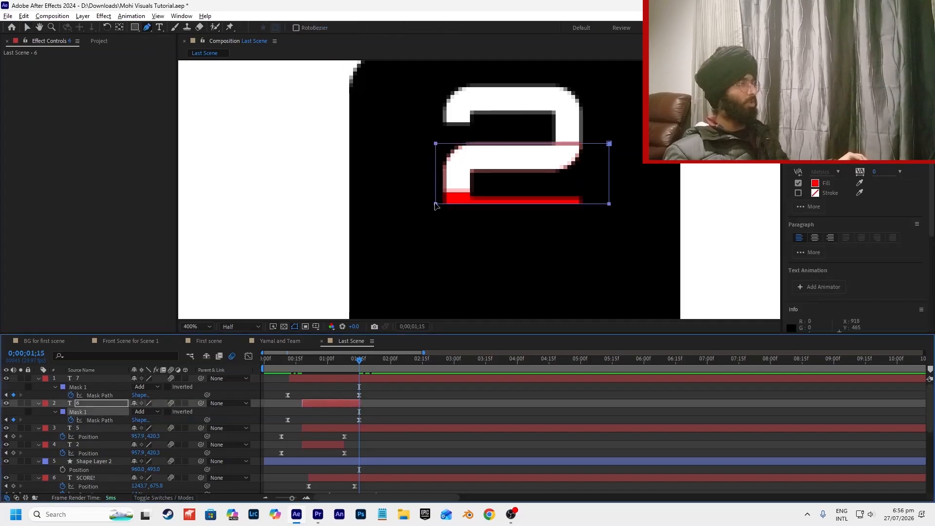
{"action": "left_click_drag", "start_coordinate": [436, 205], "coordinate": [438, 198]}
{"action": "key", "text": "ctrl+z"}
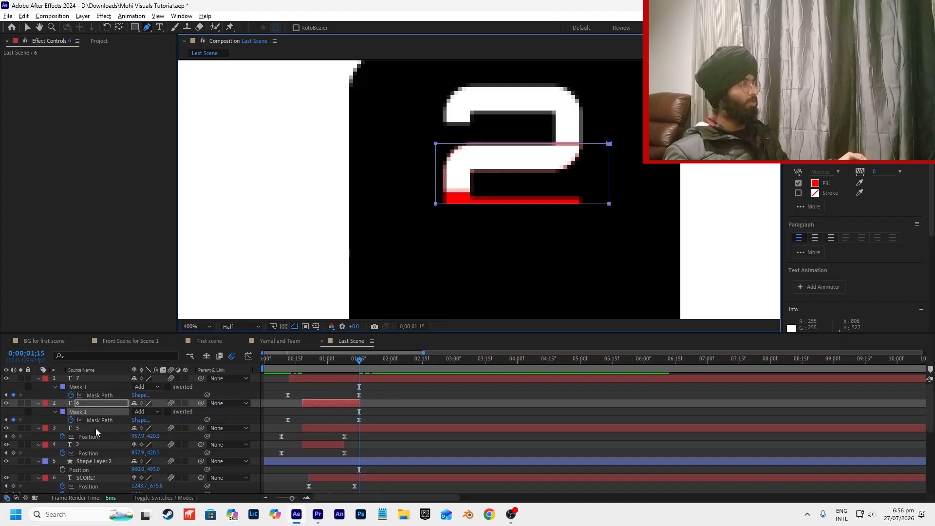
{"action": "left_click_drag", "start_coordinate": [436, 205], "coordinate": [437, 198]}
{"action": "key", "text": "ctrl+z"}
{"action": "double_click", "coordinate": [436, 203]}
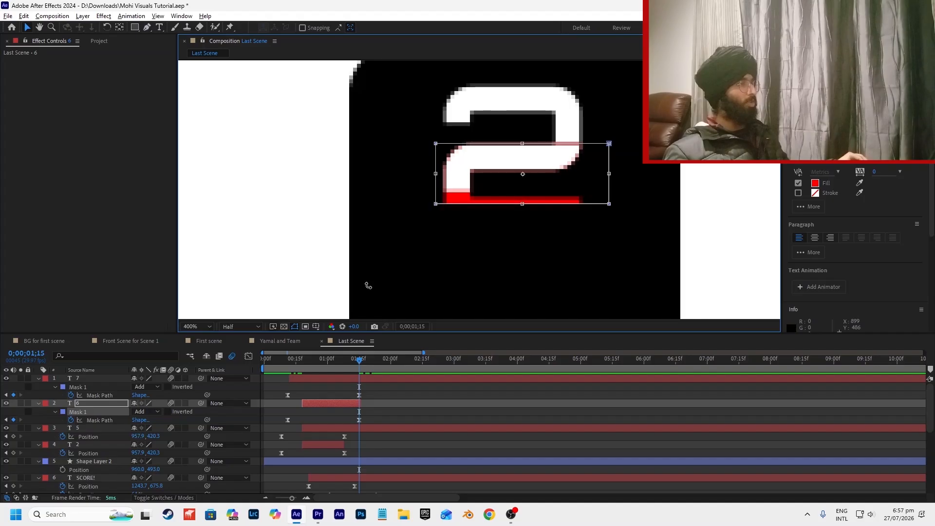
{"action": "left_click", "coordinate": [393, 413]}
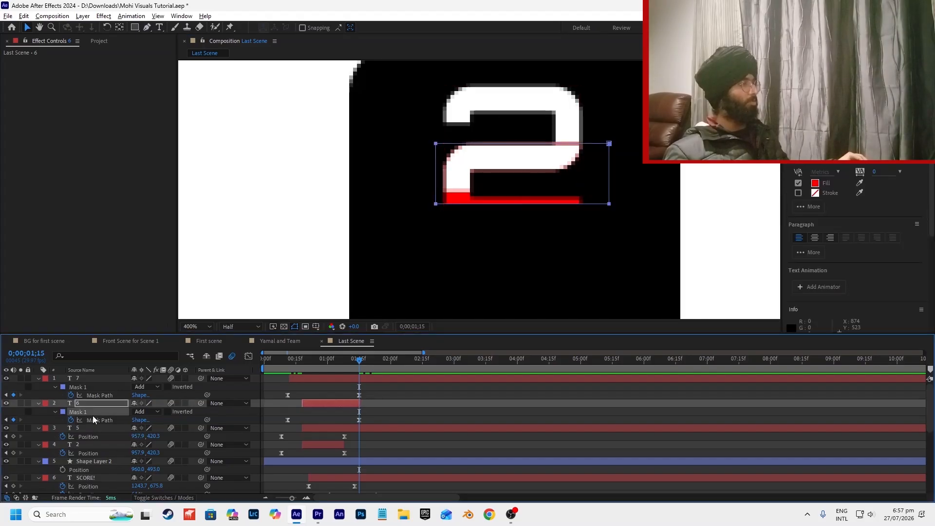
{"action": "left_click", "coordinate": [109, 420]}
{"action": "left_click_drag", "start_coordinate": [437, 204], "coordinate": [436, 204]}
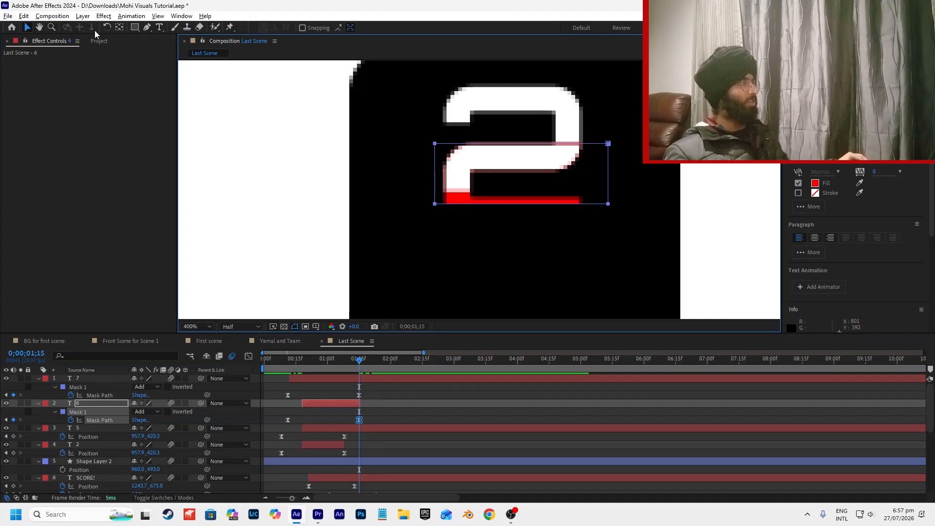
{"action": "left_click", "coordinate": [349, 411]}
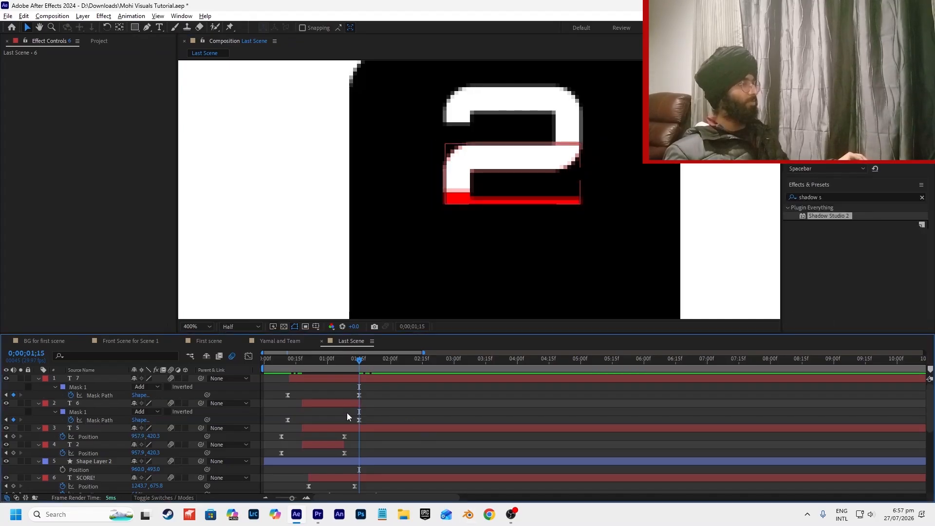
With the Pen tool, raise the two lower corners of the new red copy's mask at 1:15 to hide the numeral's bottom stroke.
{"action": "left_click", "coordinate": [146, 27]}
{"action": "left_click", "coordinate": [95, 412]}
{"action": "left_click_drag", "start_coordinate": [435, 204], "coordinate": [437, 199]}
{"action": "key", "text": "ctrl+z"}
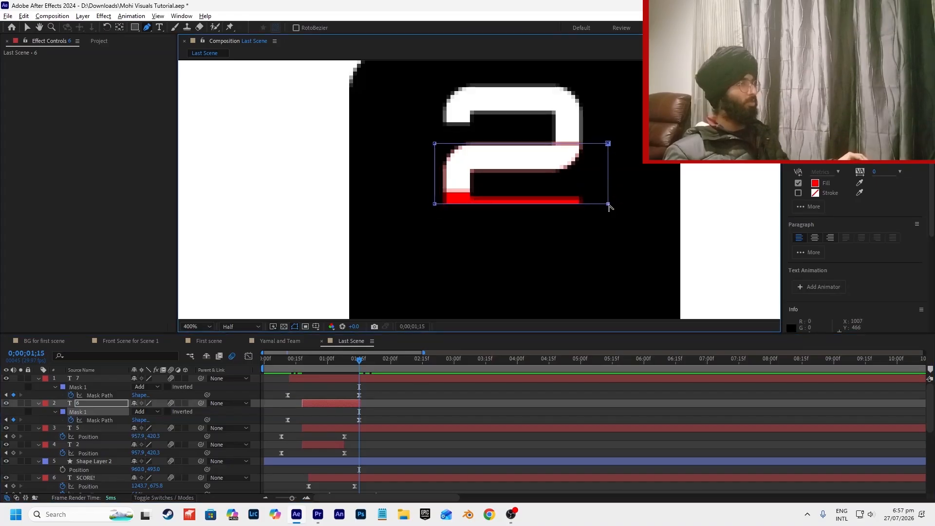
{"action": "left_click_drag", "start_coordinate": [608, 204], "coordinate": [600, 188]}
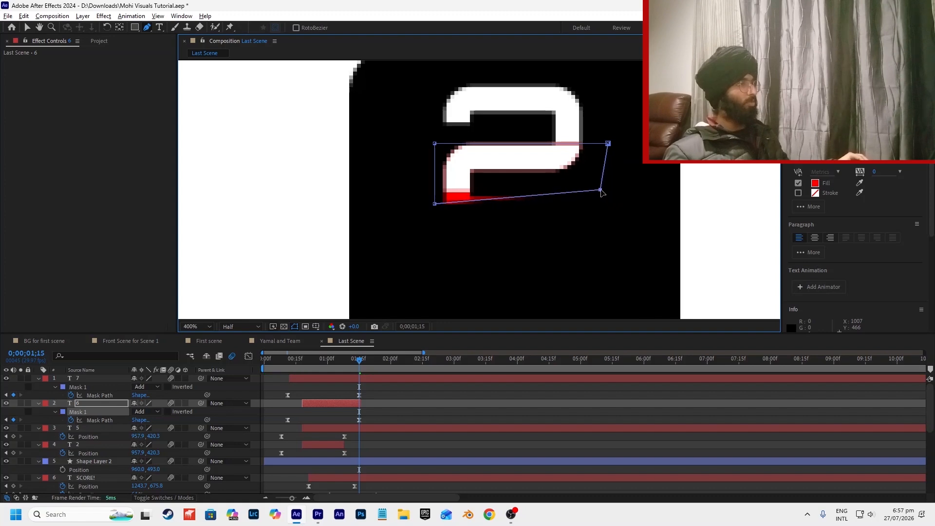
{"action": "left_click_drag", "start_coordinate": [435, 203], "coordinate": [436, 192]}
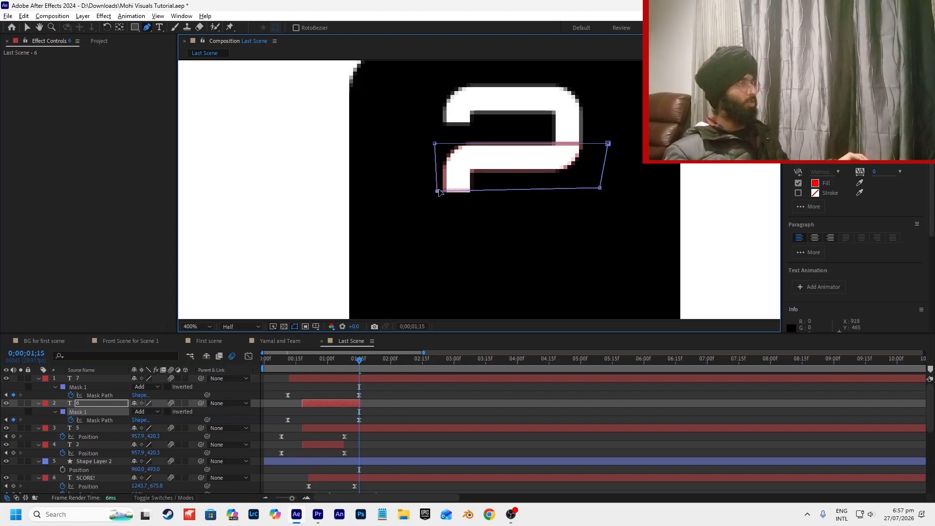
{"action": "left_click", "coordinate": [405, 389]}
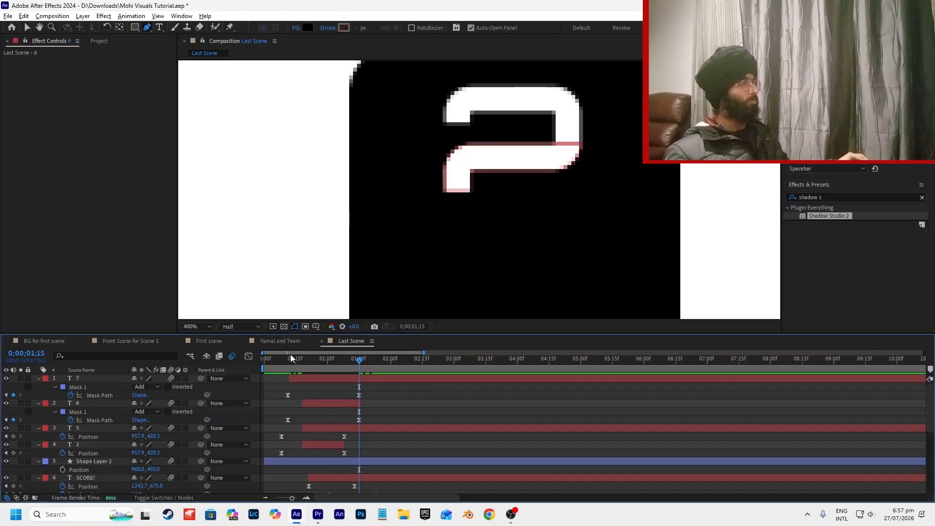
Preview the numeral animation and switch both new copies from showing Mask Path keyframes to showing Position keyframes.
{"action": "key", "text": "space"}
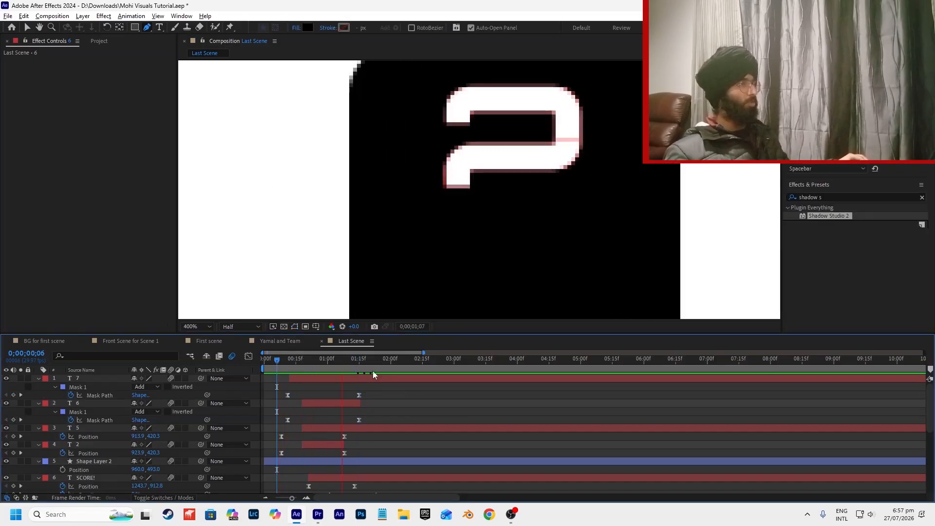
{"action": "left_click", "coordinate": [27, 28]}
{"action": "left_click_drag", "start_coordinate": [309, 366], "coordinate": [288, 379]}
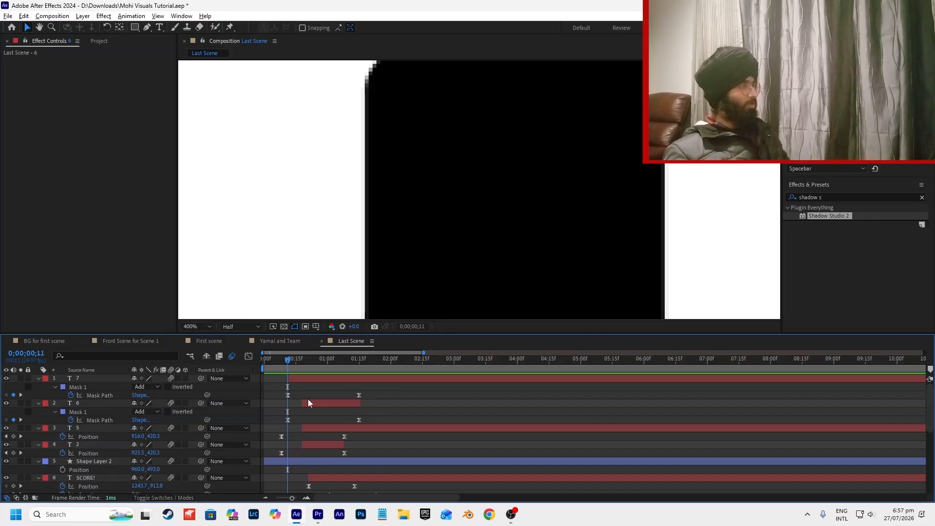
{"action": "key", "text": "ctrl+z"}
{"action": "key", "text": "ctrl+z"}
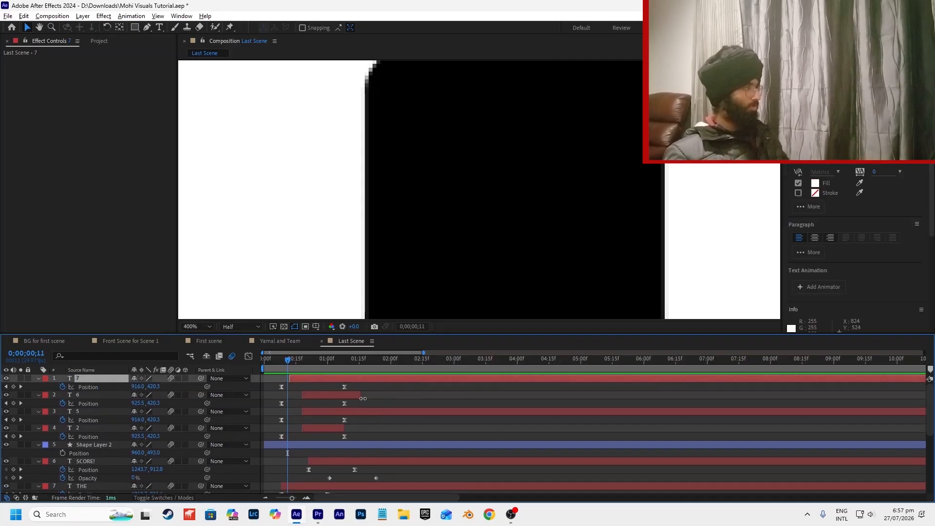
{"action": "key", "text": "space"}
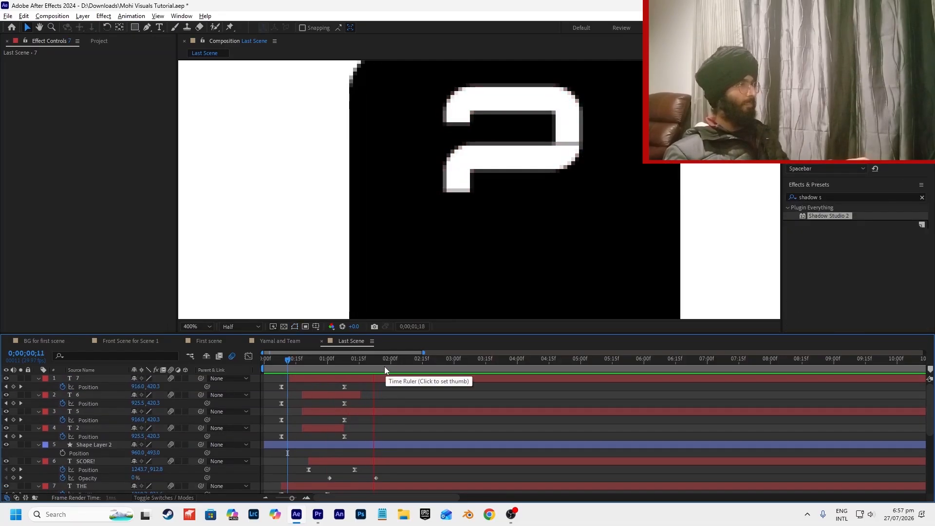
Shift the new white and red numeral copies together about five frames later in the timeline.
{"action": "left_click", "coordinate": [292, 371]}
{"action": "key", "text": "comma"}
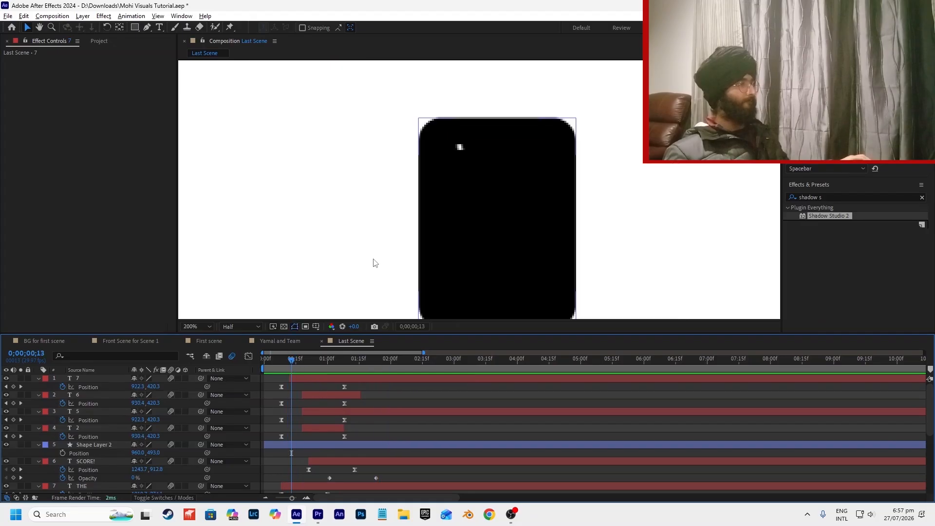
{"action": "left_click_drag", "start_coordinate": [296, 368], "coordinate": [337, 393]}
{"action": "left_click", "coordinate": [313, 378]}
{"action": "left_click", "coordinate": [316, 396], "text": "shift"}
{"action": "key", "text": "Home"}
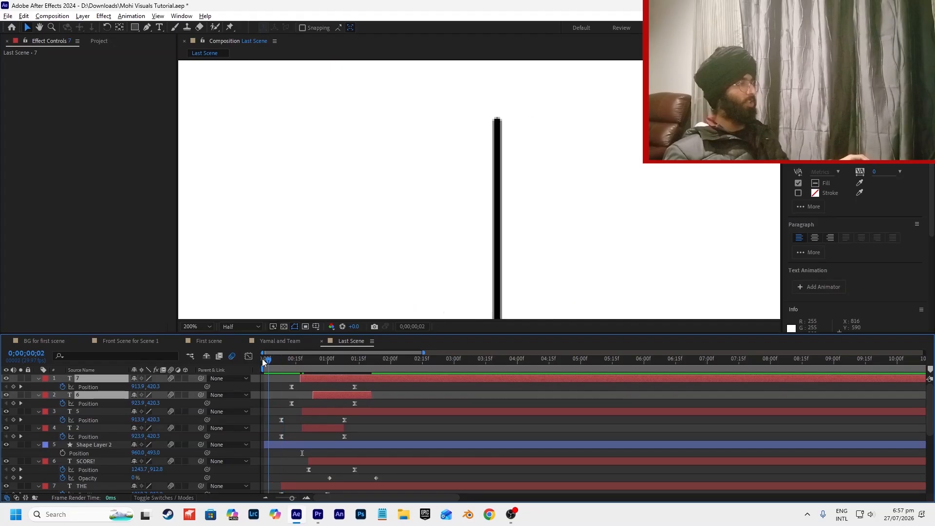
{"action": "left_click", "coordinate": [326, 387]}
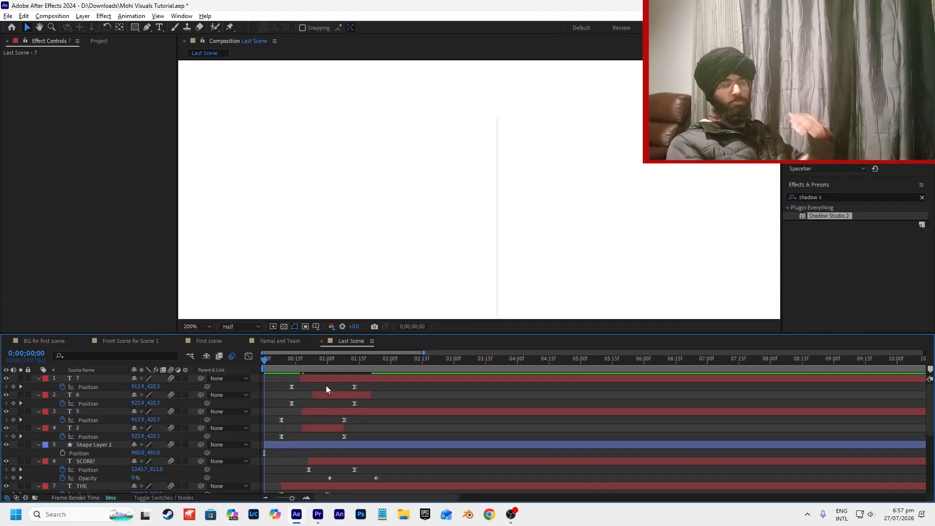
Preview the closing scene from the start, checking the timing of the numeral sections against "GUESS THE SCORE!".
{"action": "key", "text": "space"}
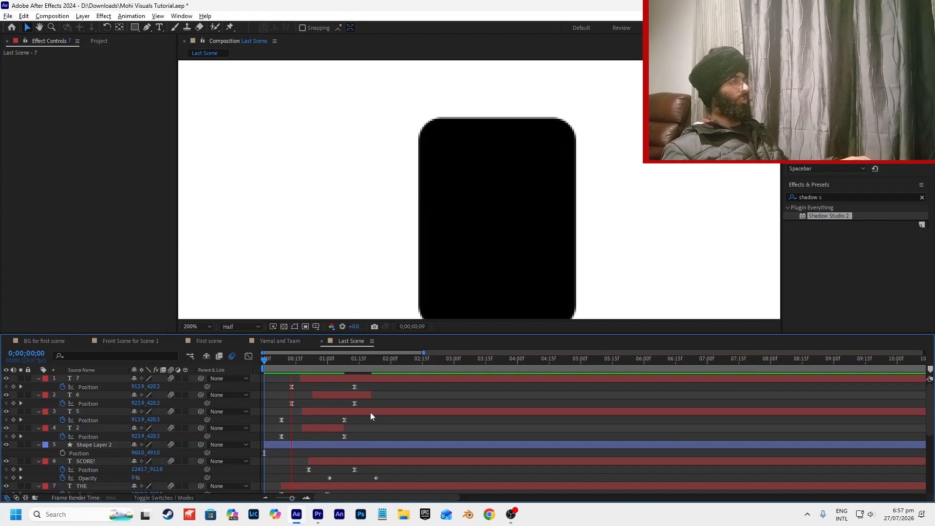
{"action": "key", "text": "space"}
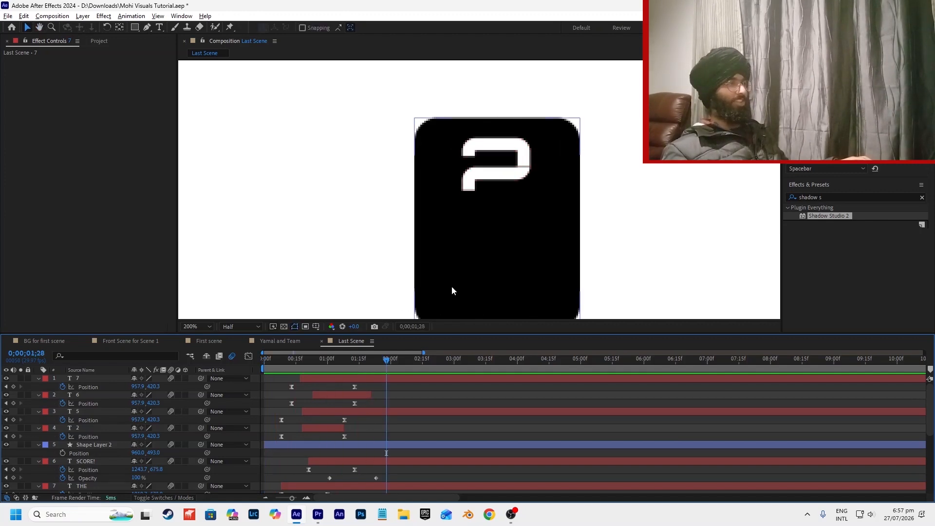
{"action": "scroll", "coordinate": [493, 229], "scroll_direction": "down", "scroll_amount": 2}
{"action": "scroll", "coordinate": [495, 234], "scroll_direction": "up", "scroll_amount": 2}
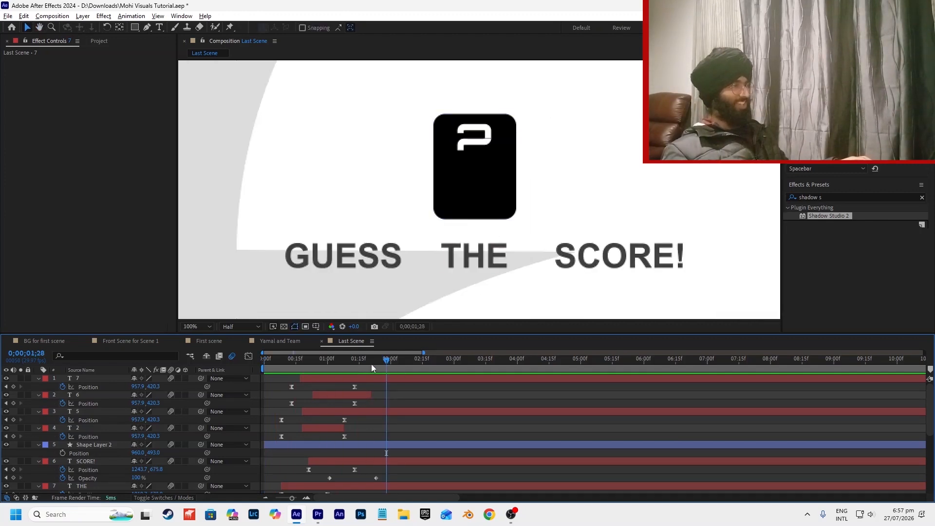
{"action": "key", "text": "Home"}
{"action": "key", "text": "space"}
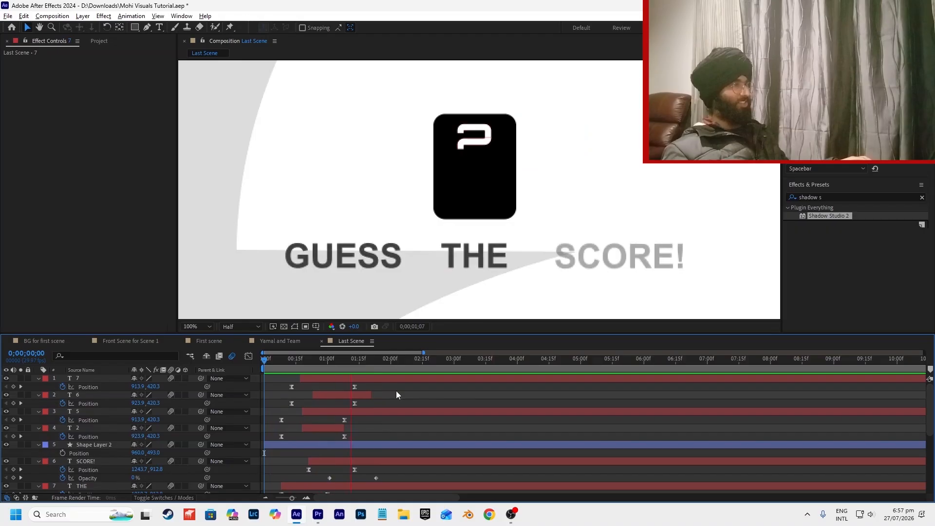
{"action": "key", "text": "space"}
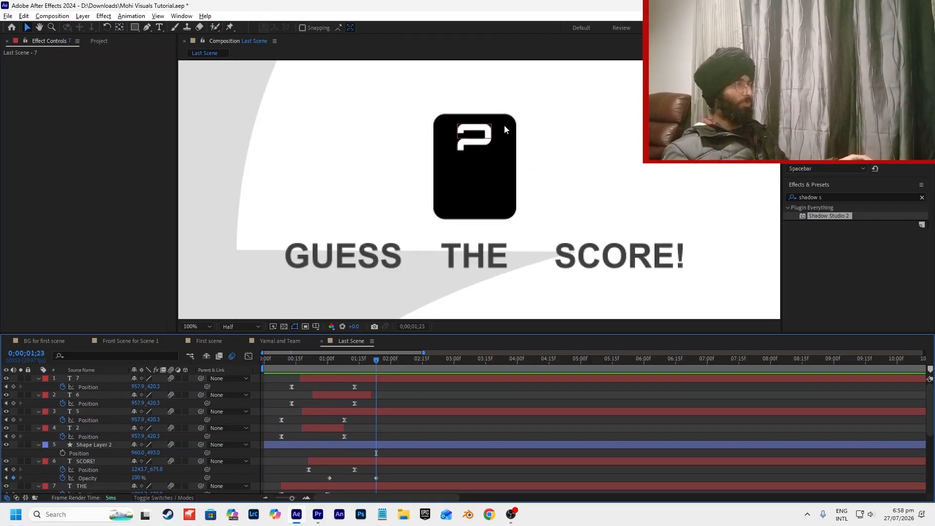
Set the composition's preview resolution to Full for a close view of the numeral.
{"action": "scroll", "coordinate": [490, 134], "scroll_direction": "up", "scroll_amount": 2}
{"action": "left_click", "coordinate": [230, 327]}
{"action": "left_click", "coordinate": [234, 344]}
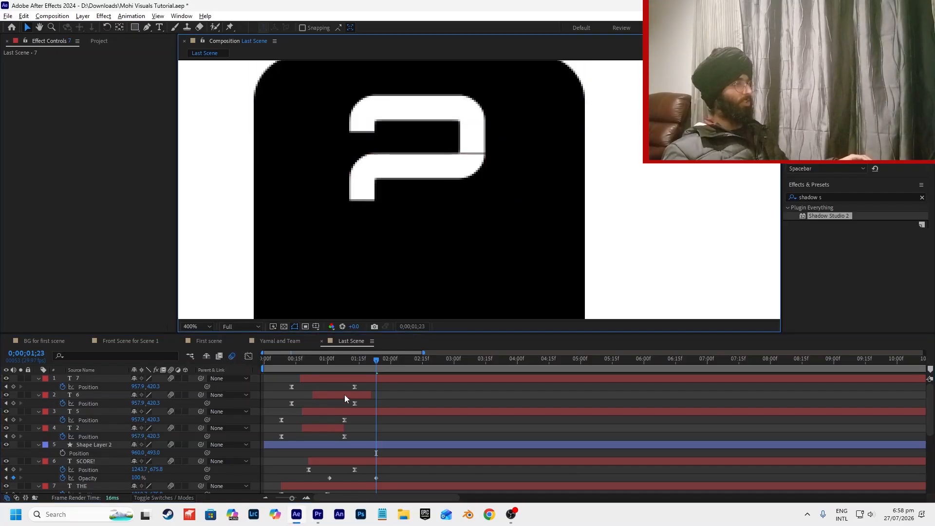
At 1:13, raise the upper edge of the new white copy's mask slightly to close the seam between the numeral's sections.
{"action": "left_click", "coordinate": [344, 394]}
{"action": "left_click", "coordinate": [352, 378]}
{"action": "left_click", "coordinate": [355, 367]}
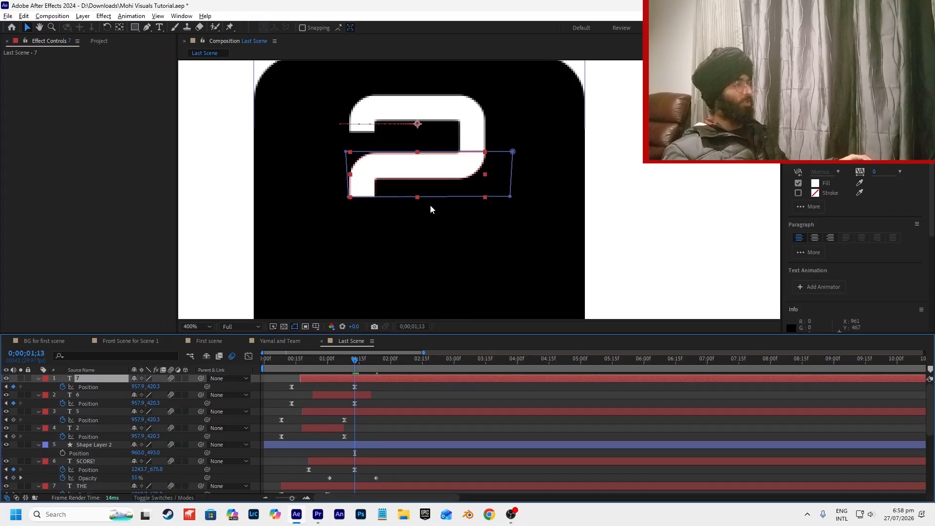
{"action": "scroll", "coordinate": [480, 145], "scroll_direction": "up", "scroll_amount": 2}
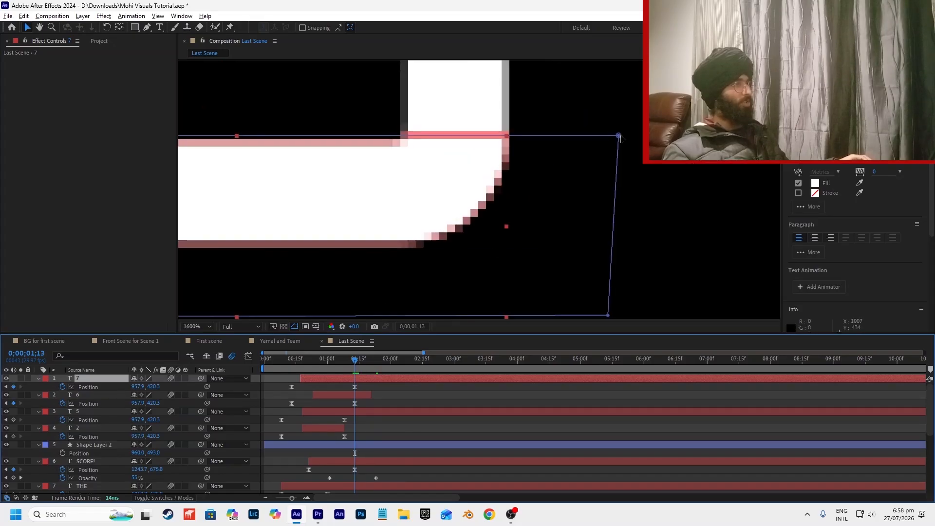
{"action": "left_click", "coordinate": [89, 387]}
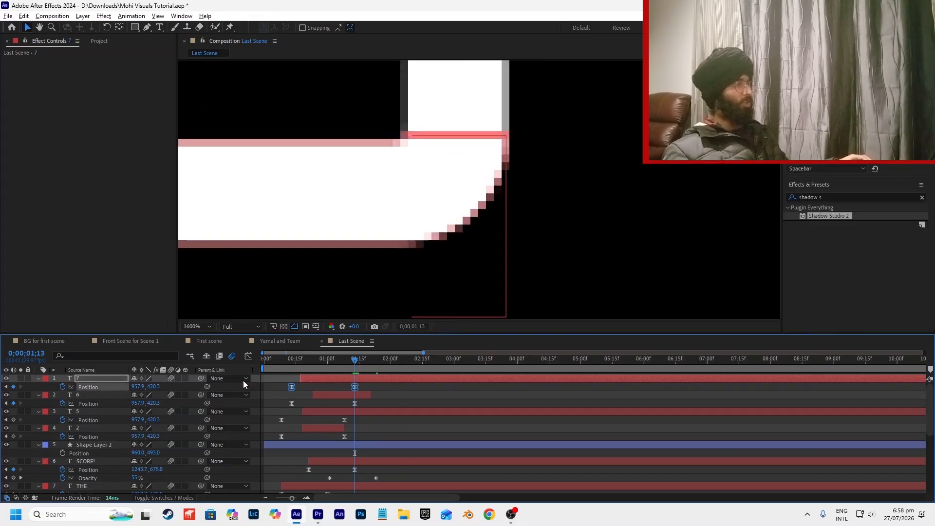
{"action": "left_click", "coordinate": [618, 136]}
{"action": "key", "text": "comma"}
{"action": "left_click_drag", "start_coordinate": [215, 168], "coordinate": [217, 161]}
{"action": "key", "text": "ctrl+5"}
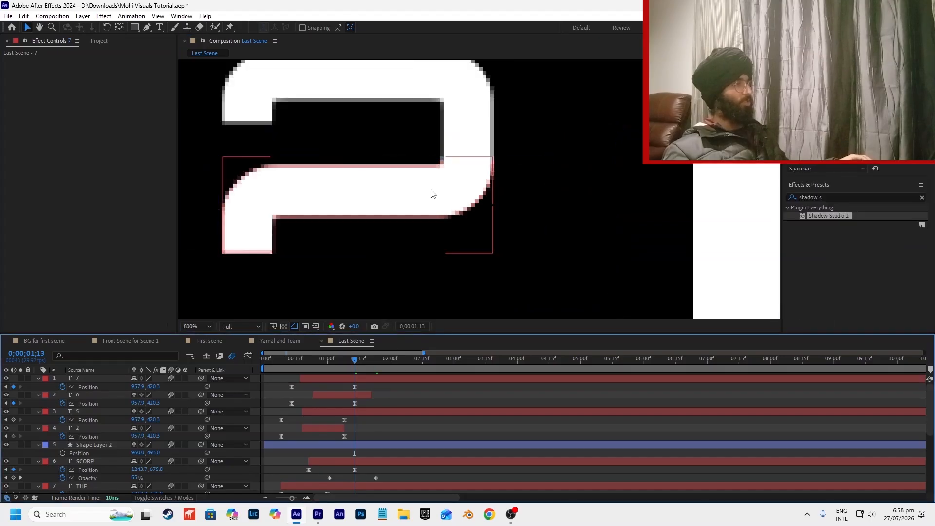
Preview the numeral reveal from frame 18.
{"action": "key", "text": "comma"}
{"action": "left_click", "coordinate": [302, 362]}
{"action": "key", "text": "space"}
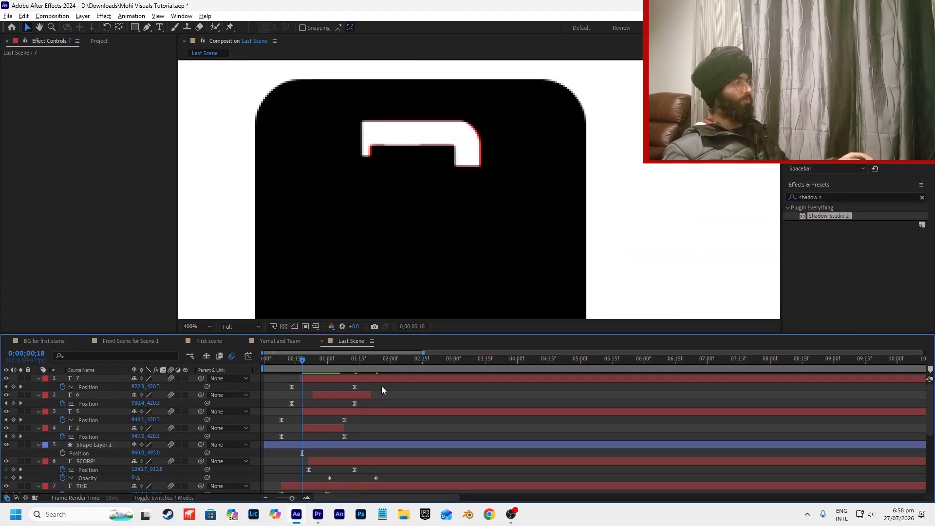
Preview the numeral reveal up close from several start points between frames 6 and 23, checking how its sections join.
{"action": "left_click", "coordinate": [311, 369]}
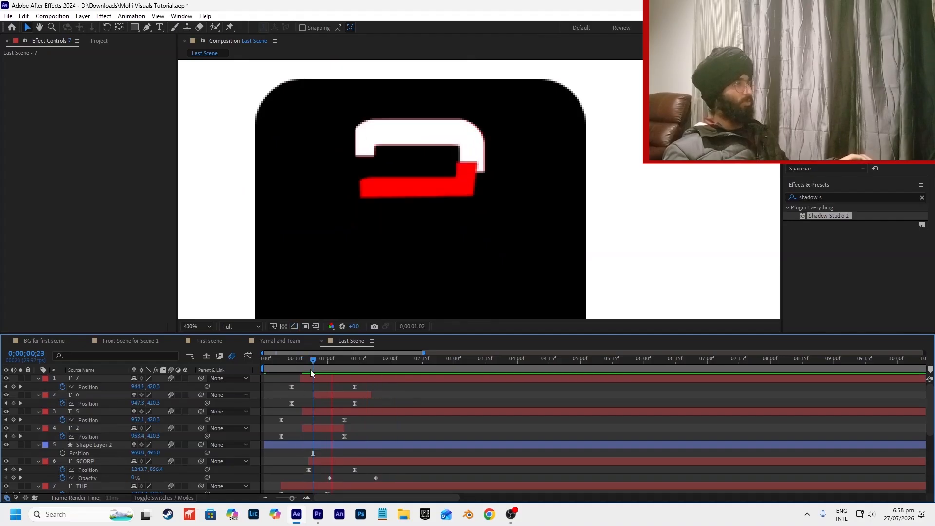
{"action": "left_click_drag", "start_coordinate": [311, 370], "coordinate": [289, 375]}
{"action": "key", "text": "space"}
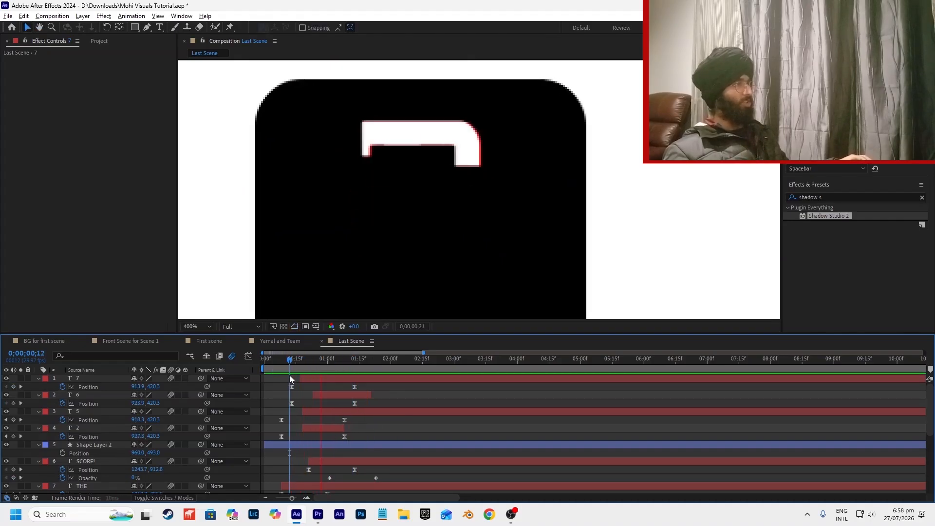
{"action": "left_click", "coordinate": [314, 379]}
{"action": "left_click", "coordinate": [301, 371]}
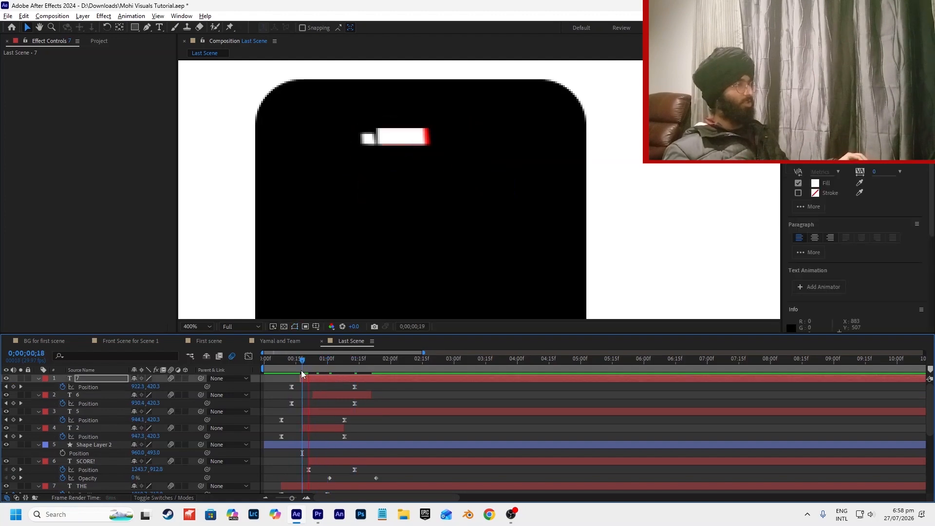
{"action": "left_click", "coordinate": [282, 370]}
{"action": "key", "text": "space"}
{"action": "key", "text": "space"}
{"action": "left_click", "coordinate": [277, 370]}
{"action": "key", "text": "space"}
{"action": "left_click", "coordinate": [396, 394]}
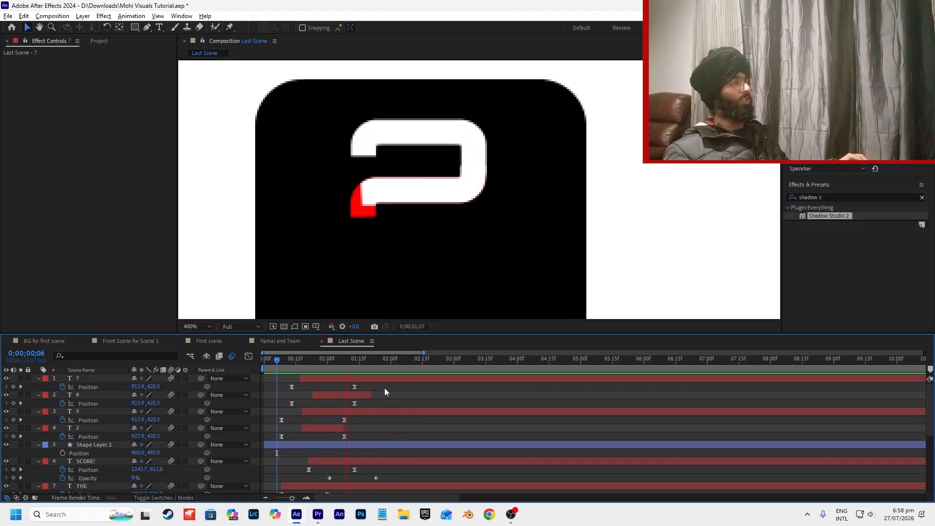
{"action": "key", "text": "space"}
Move layer 7's mask path keyframe at 1:13 to 1:20, aligning it with layer 6's end keyframe.
{"action": "left_click", "coordinate": [356, 365]}
{"action": "left_click", "coordinate": [365, 379]}
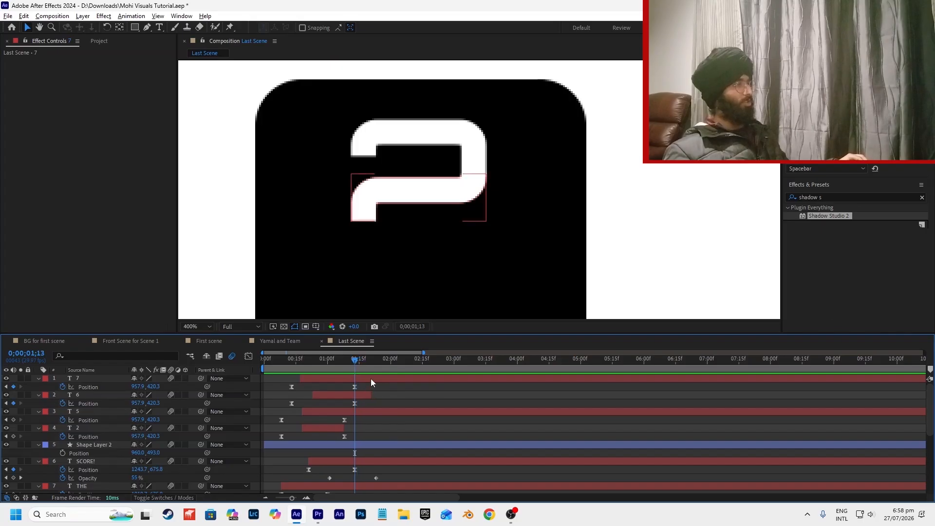
{"action": "left_click", "coordinate": [370, 378]}
{"action": "key", "text": "m"}
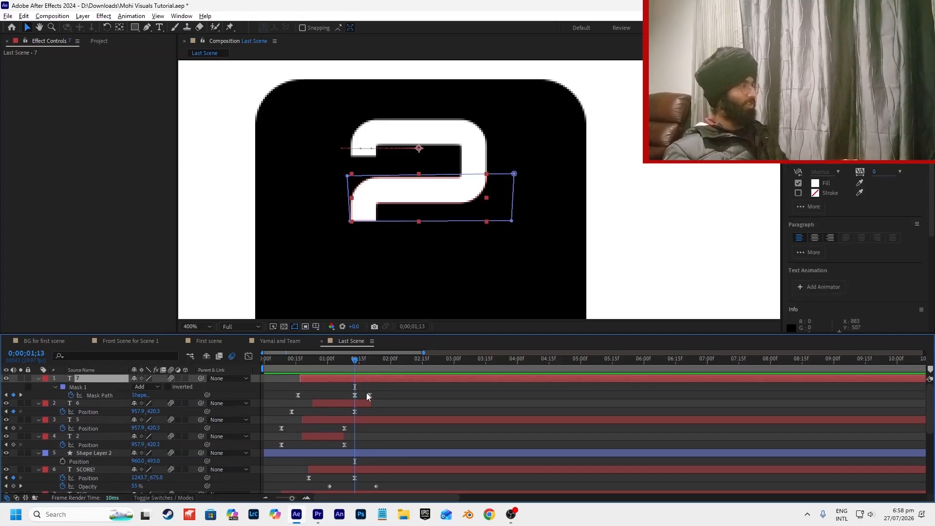
{"action": "mouse_move", "coordinate": [359, 369]}
{"action": "left_mouse_down"}
{"action": "mouse_move", "coordinate": [369, 370]}
{"action": "mouse_move", "coordinate": [310, 374]}
{"action": "mouse_move", "coordinate": [370, 372]}
{"action": "left_mouse_up"}
{"action": "left_click", "coordinate": [325, 404]}
{"action": "key", "text": "m"}
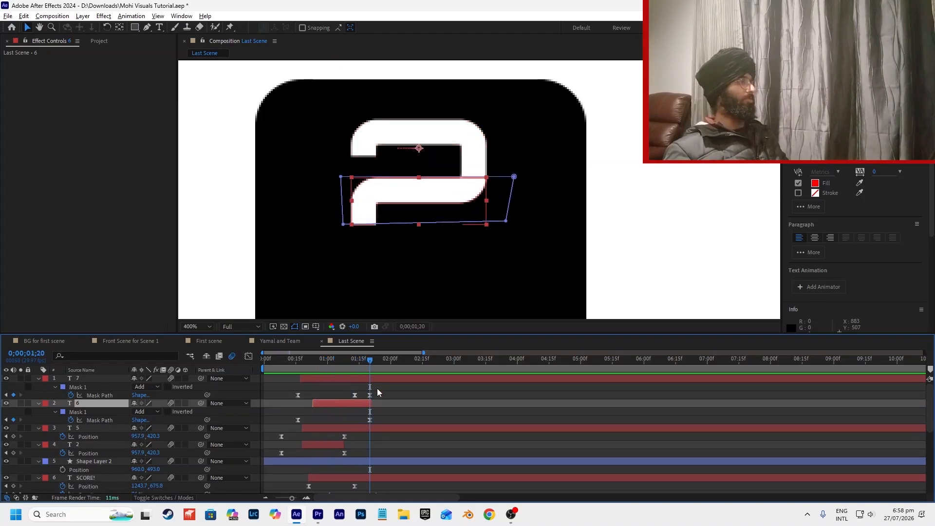
{"action": "left_click", "coordinate": [352, 399]}
{"action": "left_click_drag", "start_coordinate": [354, 395], "coordinate": [368, 394]}
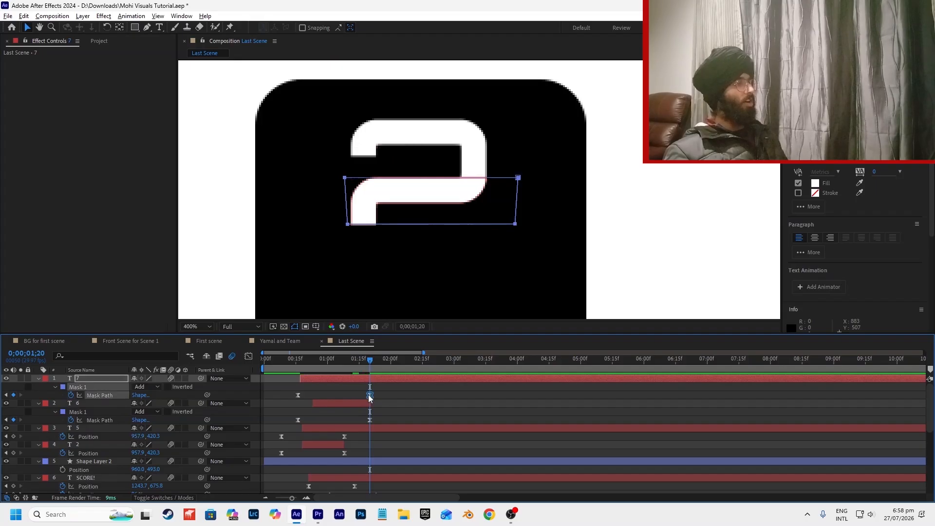
At 1:20, shift layer 7's mask down over the red lower edge and raise its two upper corners slightly.
{"action": "scroll", "coordinate": [488, 164], "scroll_direction": "up", "scroll_amount": 1}
{"action": "left_click", "coordinate": [547, 191]}
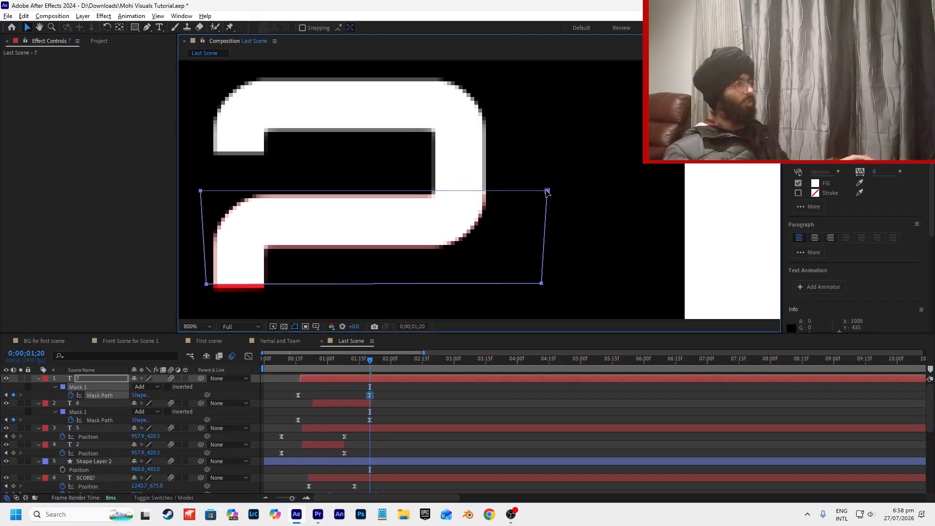
{"action": "left_click_drag", "start_coordinate": [546, 191], "coordinate": [547, 196]}
{"action": "left_click", "coordinate": [411, 394]}
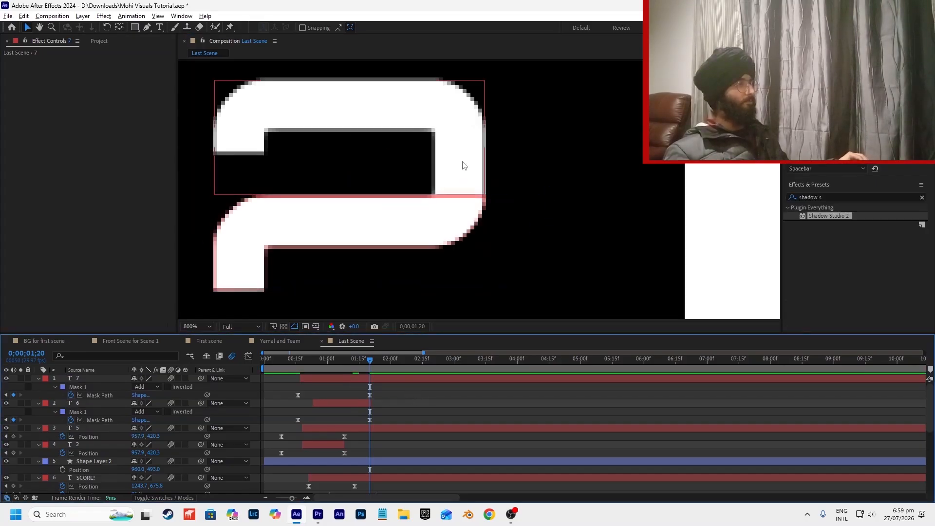
{"action": "left_click", "coordinate": [360, 383]}
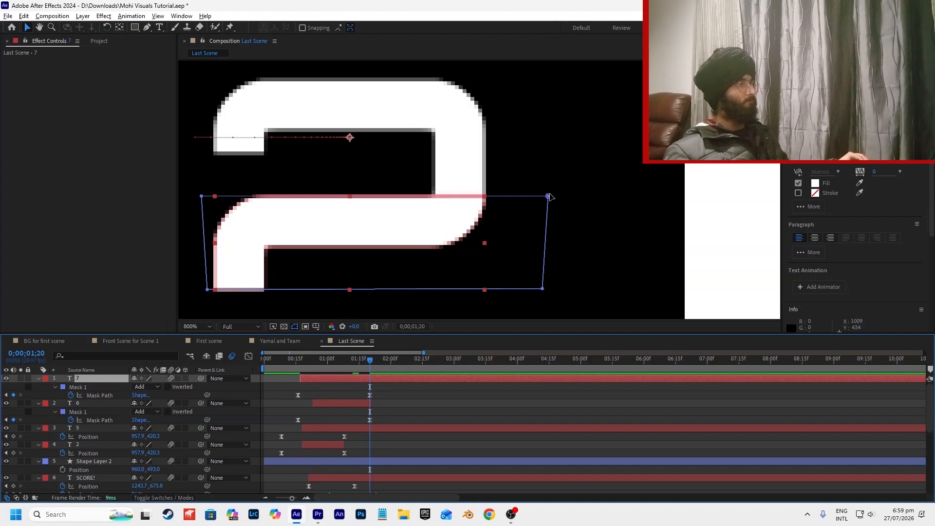
{"action": "left_click_drag", "start_coordinate": [548, 196], "coordinate": [548, 189]}
{"action": "left_click_drag", "start_coordinate": [199, 197], "coordinate": [198, 189]}
Preview the numeral reveal with the adjusted mask and save the project.
{"action": "left_click", "coordinate": [291, 361]}
{"action": "left_click", "coordinate": [320, 383]}
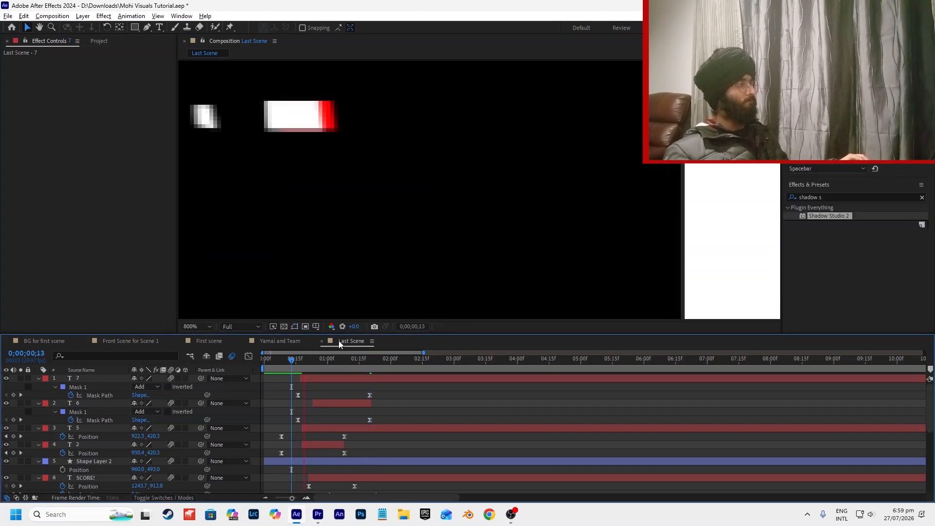
{"action": "key", "text": "space"}
{"action": "scroll", "coordinate": [392, 198], "scroll_direction": "down", "scroll_amount": 1}
{"action": "left_click", "coordinate": [303, 367]}
{"action": "key", "text": "space"}
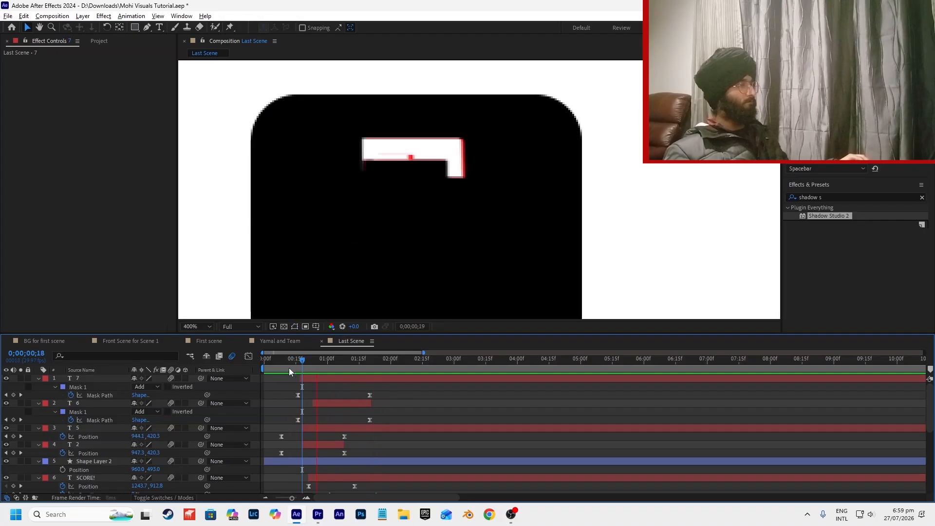
{"action": "left_click", "coordinate": [292, 367]}
{"action": "left_click_drag", "start_coordinate": [292, 369], "coordinate": [324, 383]}
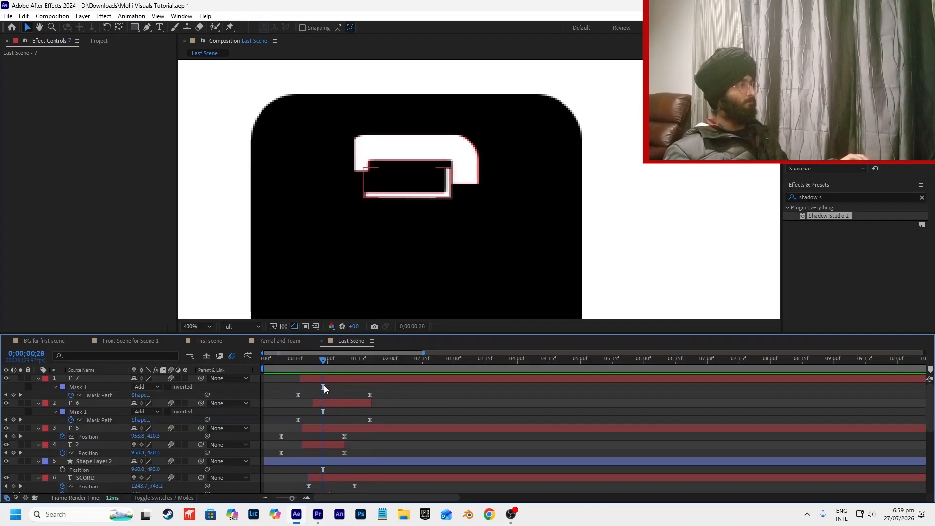
{"action": "left_click", "coordinate": [327, 381]}
{"action": "left_click", "coordinate": [329, 397]}
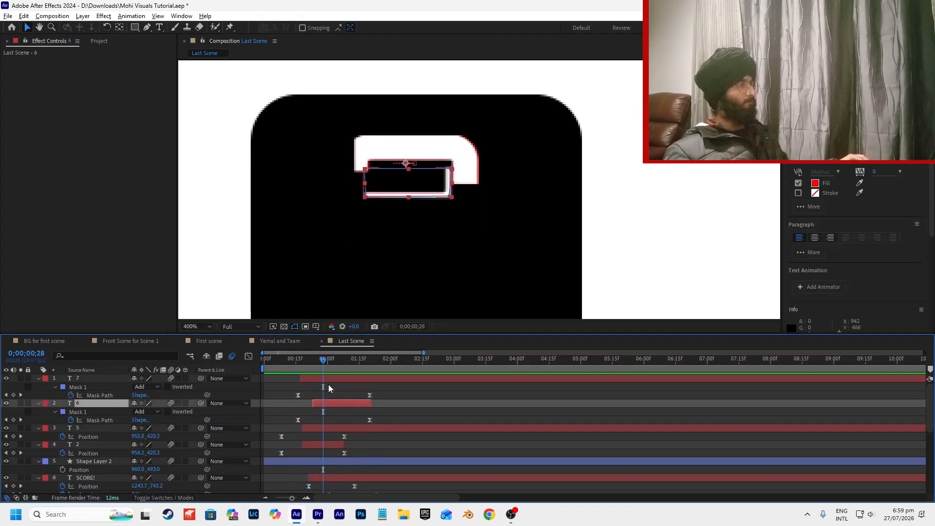
{"action": "left_click_drag", "start_coordinate": [329, 361], "coordinate": [258, 367]}
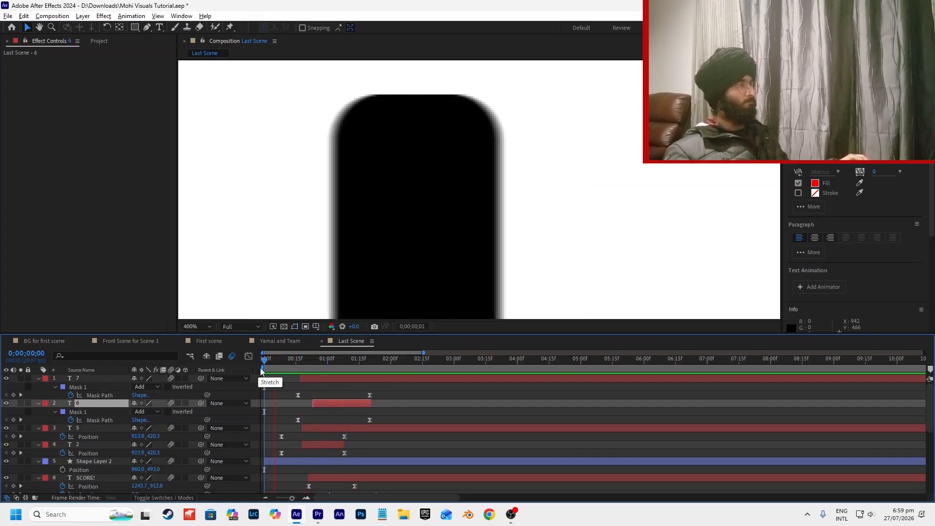
{"action": "key", "text": "ctrl+s"}
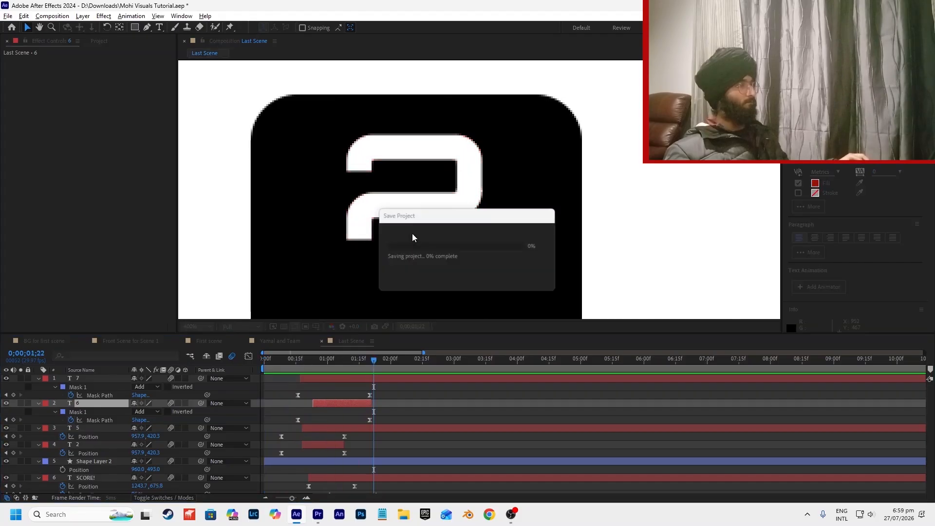
Duplicate numeral layers 7 and 6 and place both copies at the top of the layer stack.
{"action": "scroll", "coordinate": [413, 232], "scroll_direction": "down", "scroll_amount": 1}
{"action": "scroll", "coordinate": [447, 238], "scroll_direction": "down", "scroll_amount": 1}
{"action": "scroll", "coordinate": [449, 248], "scroll_direction": "up", "scroll_amount": 1}
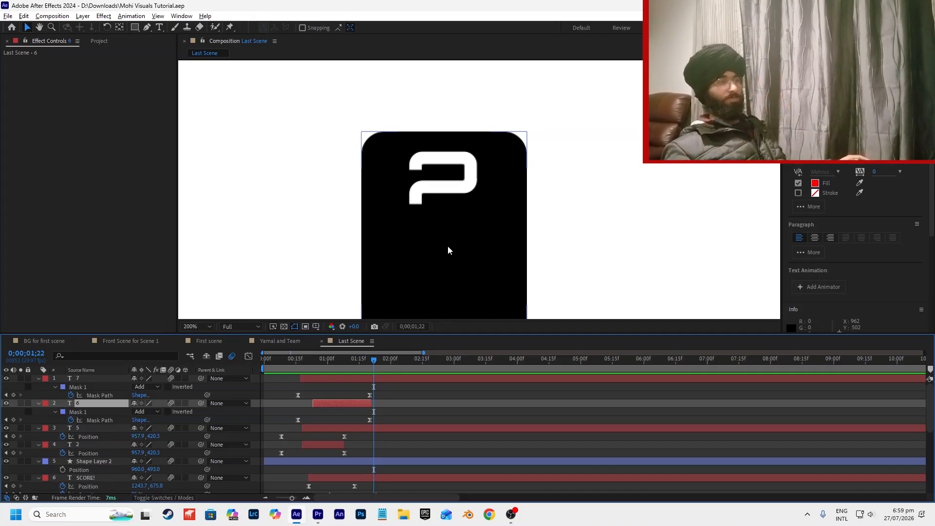
{"action": "left_click", "coordinate": [388, 378]}
{"action": "left_click", "coordinate": [355, 403], "text": "ctrl"}
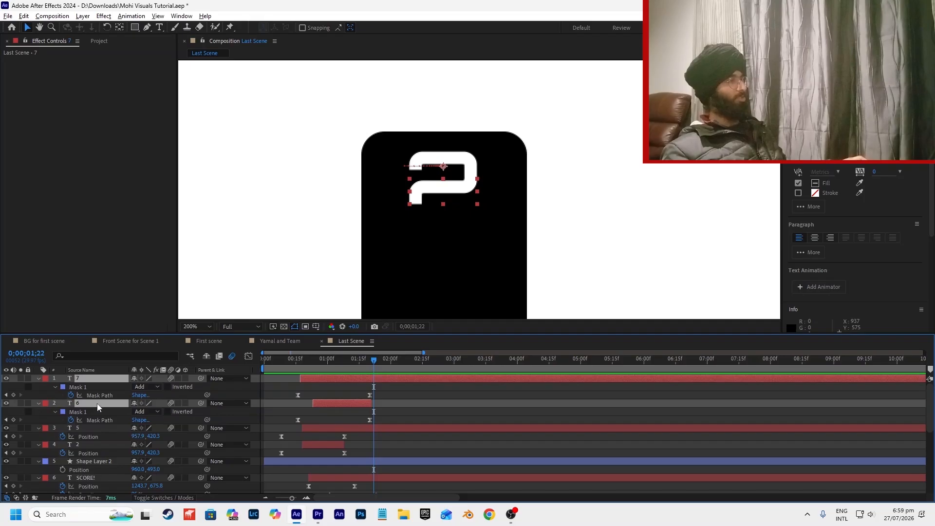
{"action": "key", "text": "ctrl+d"}
{"action": "left_click_drag", "start_coordinate": [92, 408], "coordinate": [95, 385]}
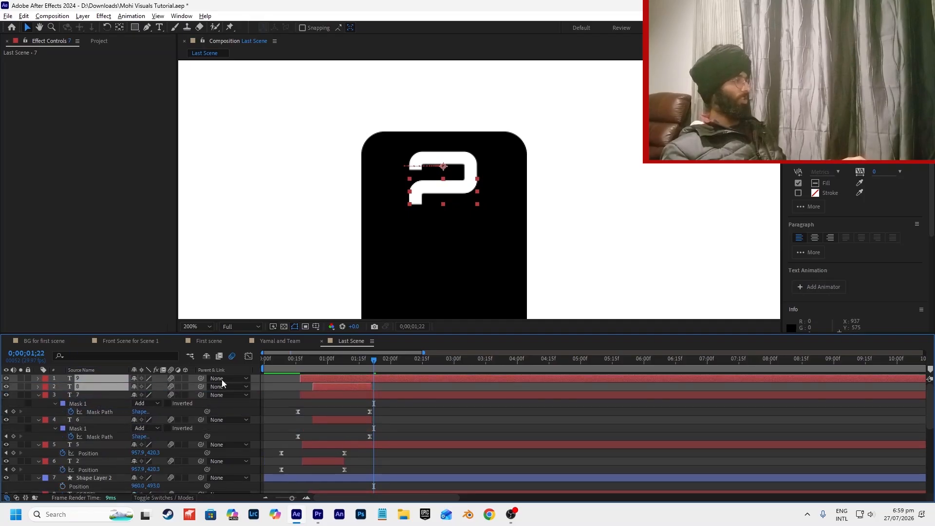
Shift the two duplicated numeral layers six frames later, so their position animation ends at 1:19.
{"action": "key", "text": "Page_Up"}
{"action": "key", "text": "Page_Up"}
{"action": "mouse_move", "coordinate": [358, 378]}
{"action": "left_mouse_down"}
{"action": "mouse_move", "coordinate": [371, 379]}
{"action": "mouse_move", "coordinate": [375, 364]}
{"action": "mouse_move", "coordinate": [367, 367]}
{"action": "left_mouse_up"}
{"action": "left_click", "coordinate": [381, 367]}
Try to lower both duplicated numeral layers to a Y position of 436.3 across their position keyframes.
{"action": "key", "text": "p"}
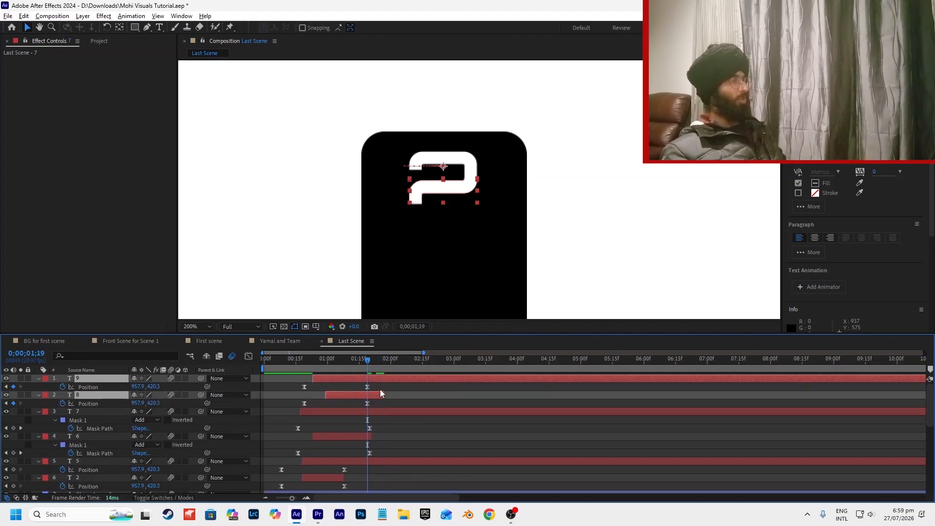
{"action": "left_click_drag", "start_coordinate": [380, 386], "coordinate": [289, 407]}
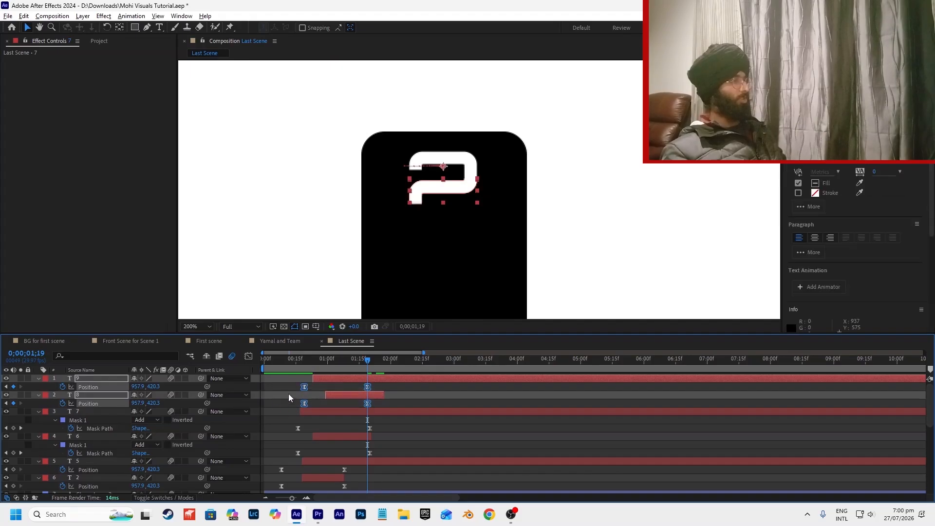
{"action": "left_click_drag", "start_coordinate": [155, 402], "coordinate": [162, 401]}
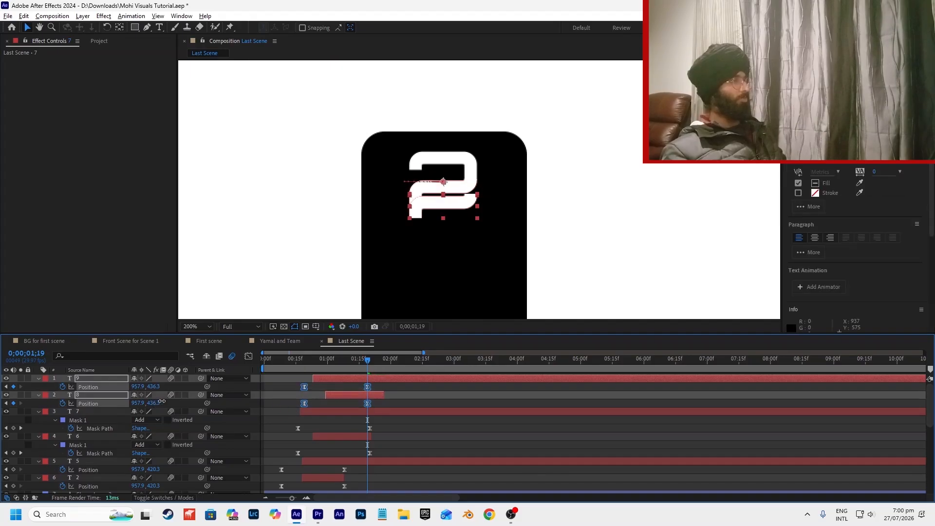
{"action": "key", "text": "ctrl+z"}
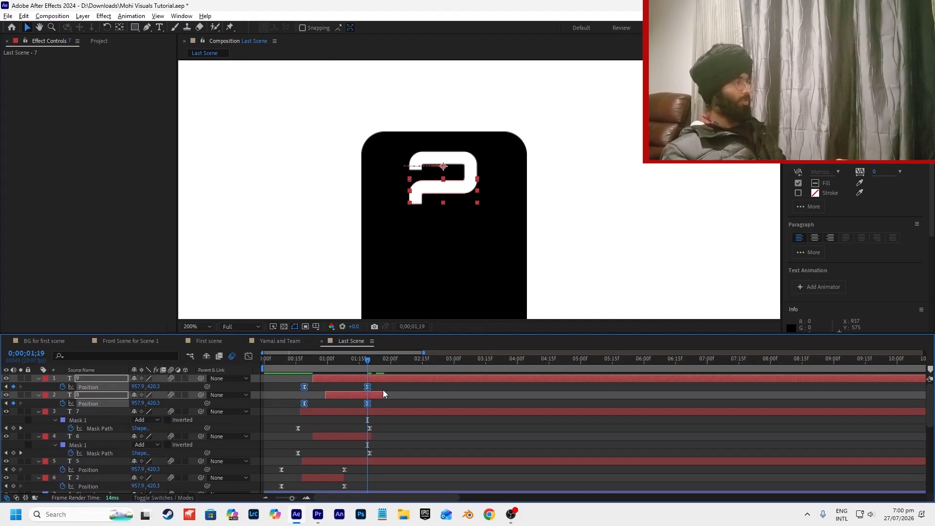
At 1:26, move the mask of white copy 9 down over the numeral's bottom bar, with both mask path keyframes selected.
{"action": "key", "text": "m"}
{"action": "left_click", "coordinate": [381, 362]}
{"action": "left_click_drag", "start_coordinate": [384, 366], "coordinate": [309, 422]}
{"action": "left_click", "coordinate": [391, 386]}
{"action": "scroll", "coordinate": [445, 203], "scroll_direction": "up", "scroll_amount": 2}
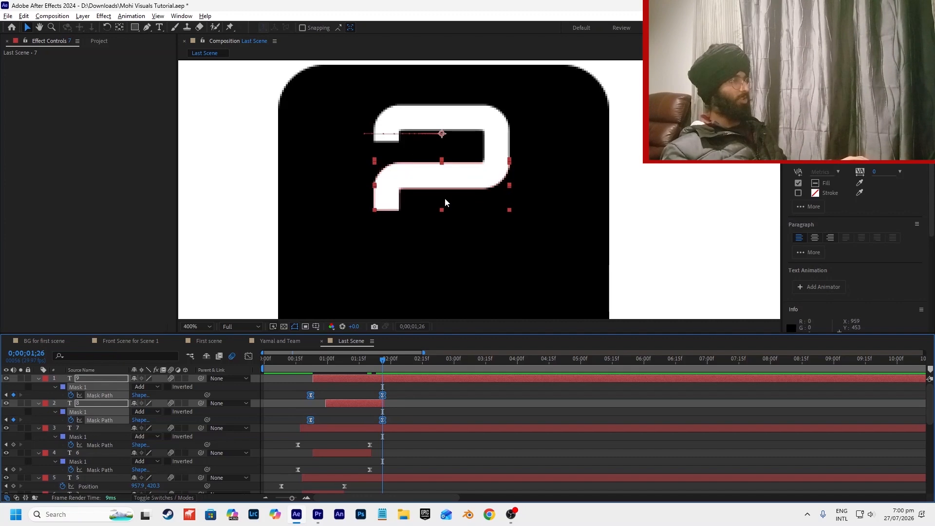
{"action": "left_click", "coordinate": [383, 392]}
{"action": "left_click", "coordinate": [133, 396]}
{"action": "left_click", "coordinate": [106, 388]}
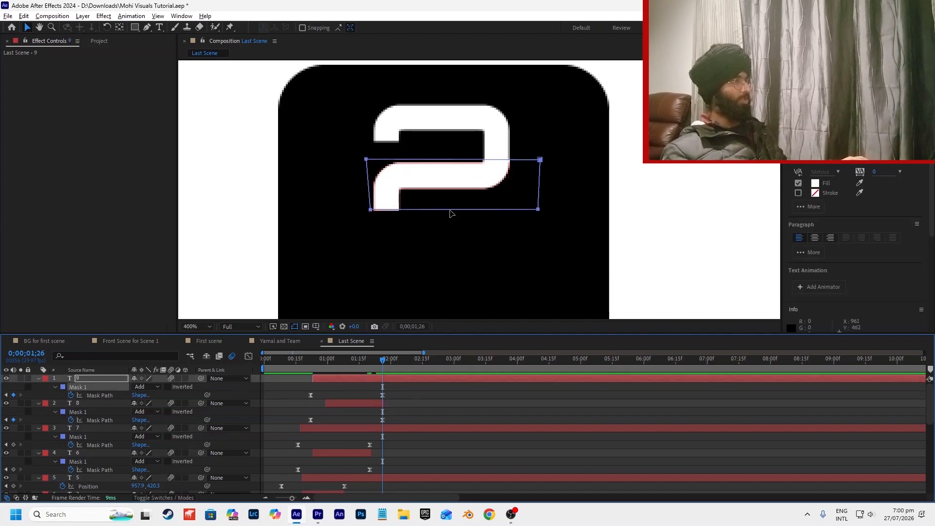
{"action": "left_click_drag", "start_coordinate": [446, 213], "coordinate": [445, 228]}
{"action": "key", "text": "ctrl+z"}
{"action": "left_click_drag", "start_coordinate": [399, 393], "coordinate": [304, 401]}
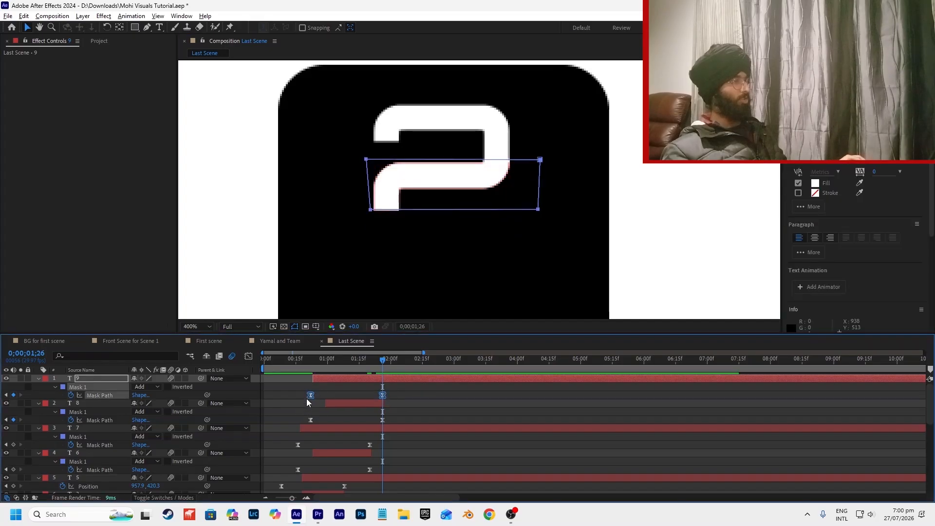
{"action": "left_click_drag", "start_coordinate": [458, 213], "coordinate": [455, 263]}
At 1:26, move red copy 8's mask down over the bottom bar and nudge white copy 9's mask slightly up.
{"action": "left_click_drag", "start_coordinate": [386, 416], "coordinate": [296, 424]}
{"action": "left_click_drag", "start_coordinate": [458, 211], "coordinate": [458, 261]}
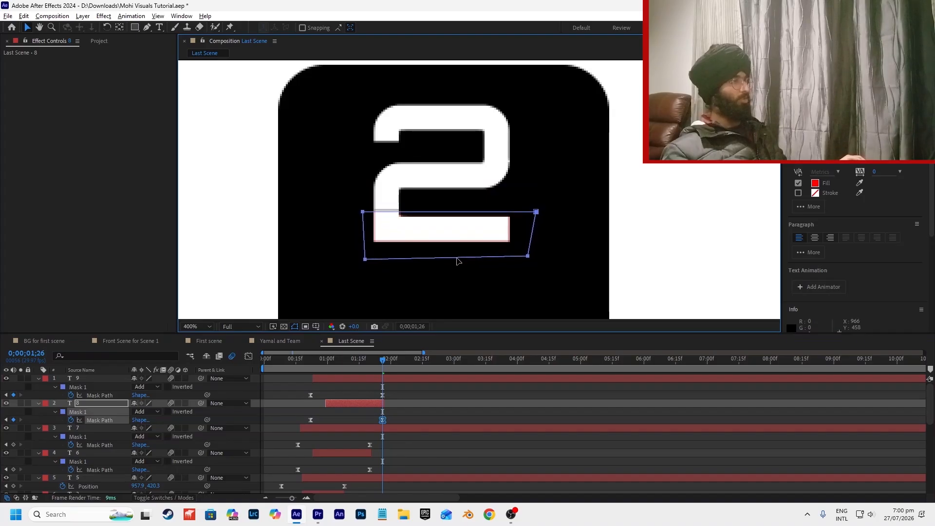
{"action": "left_click", "coordinate": [398, 378]}
{"action": "left_click_drag", "start_coordinate": [397, 389], "coordinate": [289, 396]}
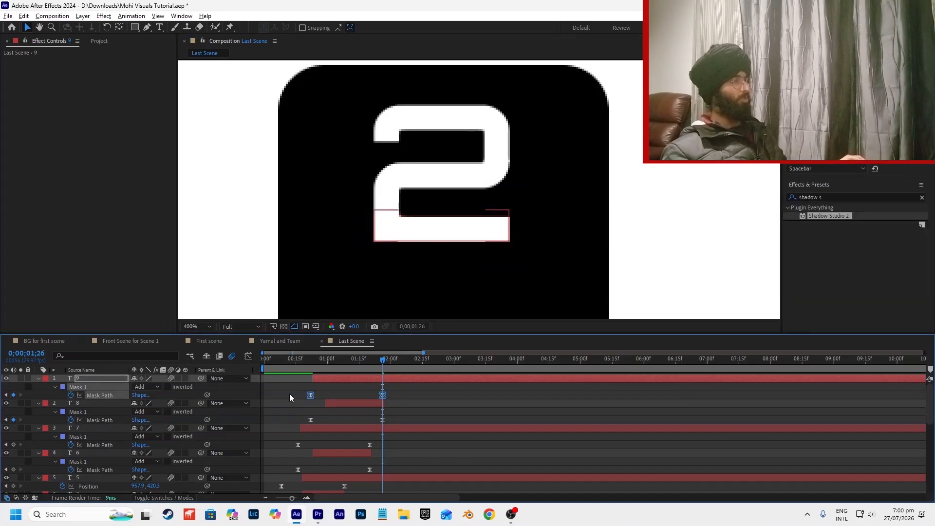
{"action": "left_click_drag", "start_coordinate": [441, 215], "coordinate": [442, 212]}
{"action": "left_click", "coordinate": [402, 388]}
Preview the numeral reveal from around frame 18 and the whole closing scene from the start, checking the new bottom section.
{"action": "left_click_drag", "start_coordinate": [378, 362], "coordinate": [303, 376]}
{"action": "key", "text": "space"}
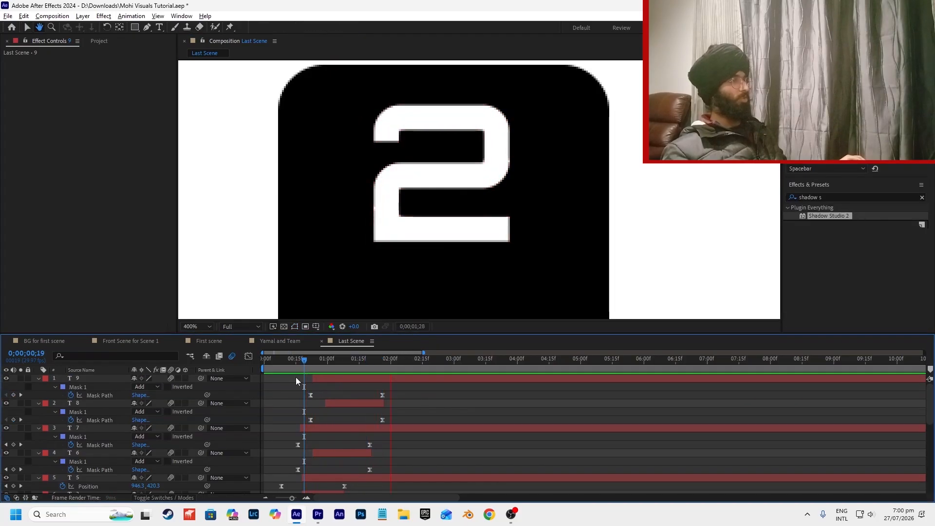
{"action": "key", "text": "space"}
{"action": "left_click", "coordinate": [301, 368]}
{"action": "key", "text": "space"}
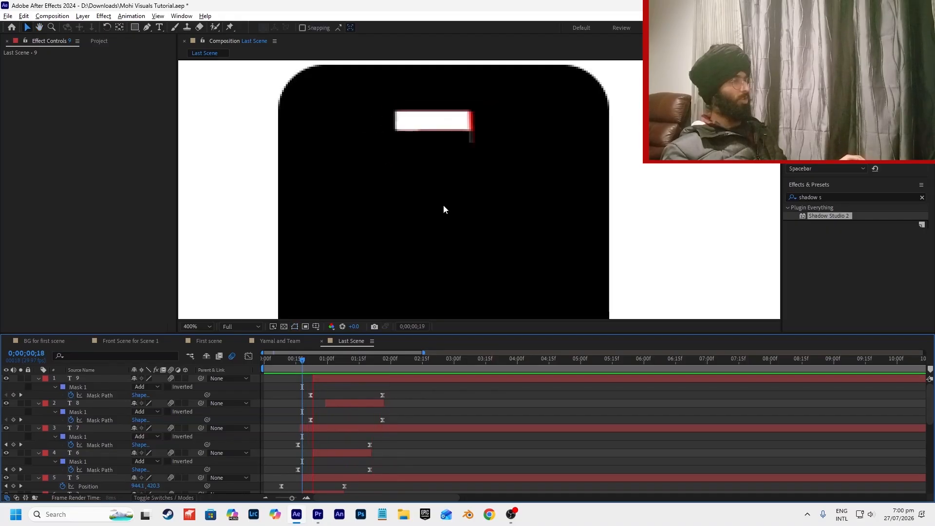
{"action": "scroll", "coordinate": [449, 197], "scroll_direction": "down", "scroll_amount": 4}
{"action": "key", "text": "space"}
{"action": "key", "text": "Home"}
{"action": "key", "text": "space"}
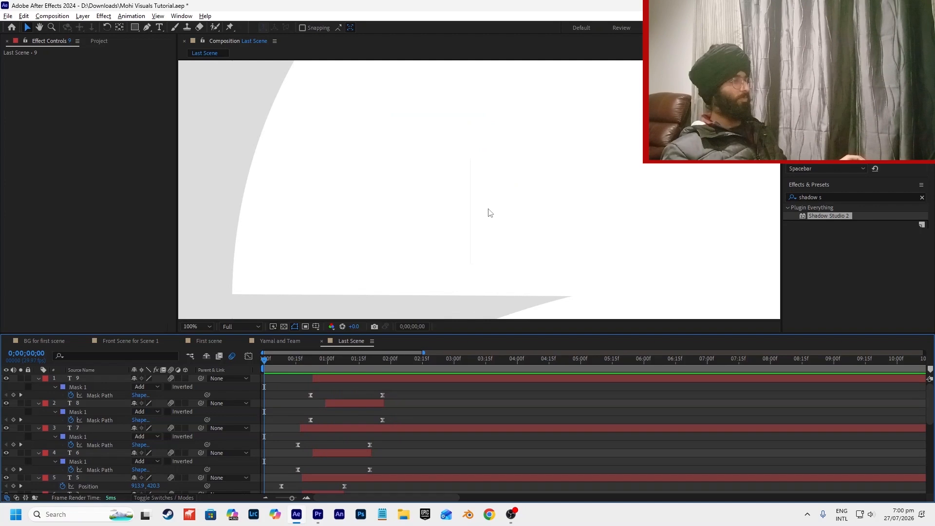
{"action": "scroll", "coordinate": [486, 211], "scroll_direction": "down", "scroll_amount": 2}
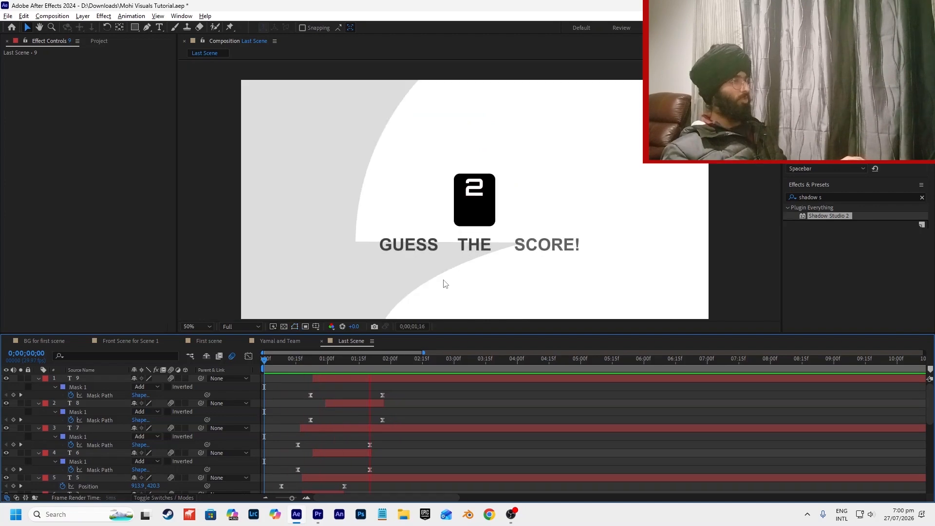
{"action": "key", "text": "space"}
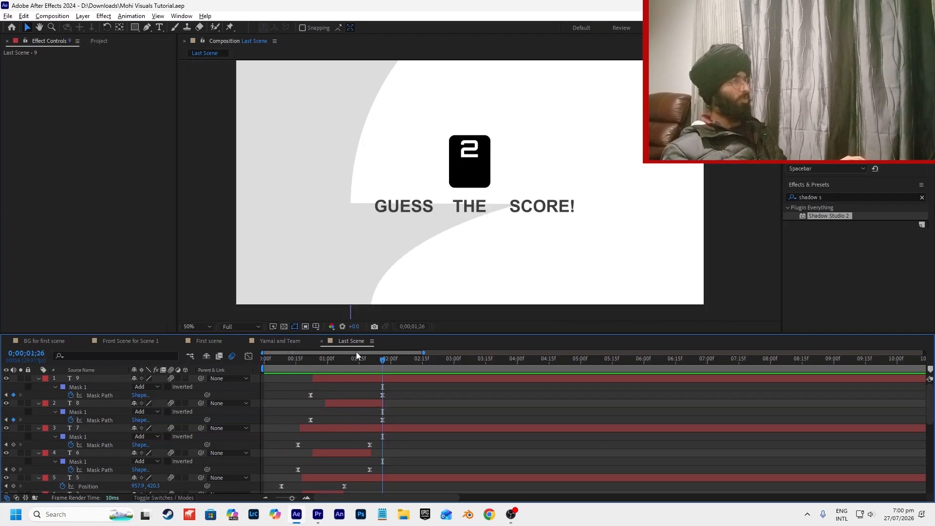
{"action": "scroll", "coordinate": [331, 389], "scroll_direction": "down", "scroll_amount": 3}
{"action": "key", "text": "minus"}
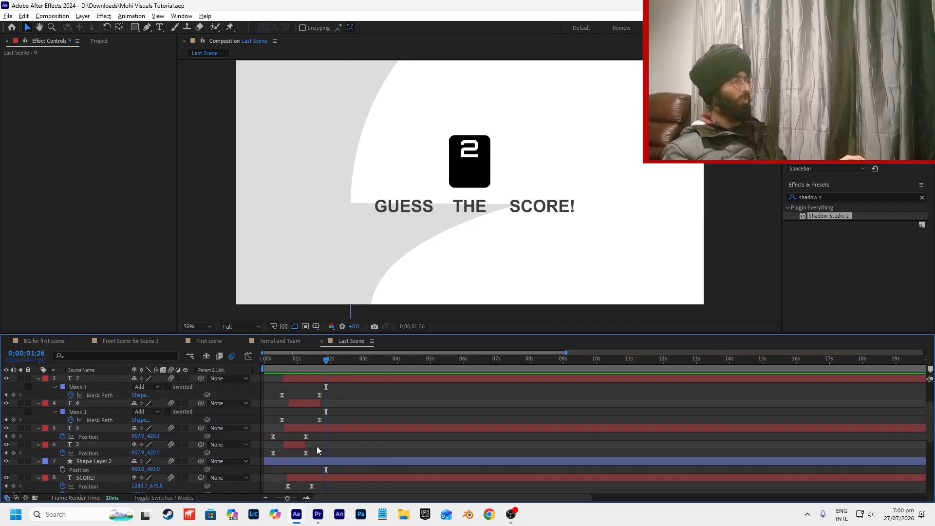
Show the Position keyframes alongside the mask path keyframes on all the numeral layers.
{"action": "scroll", "coordinate": [334, 420], "scroll_direction": "up", "scroll_amount": 1}
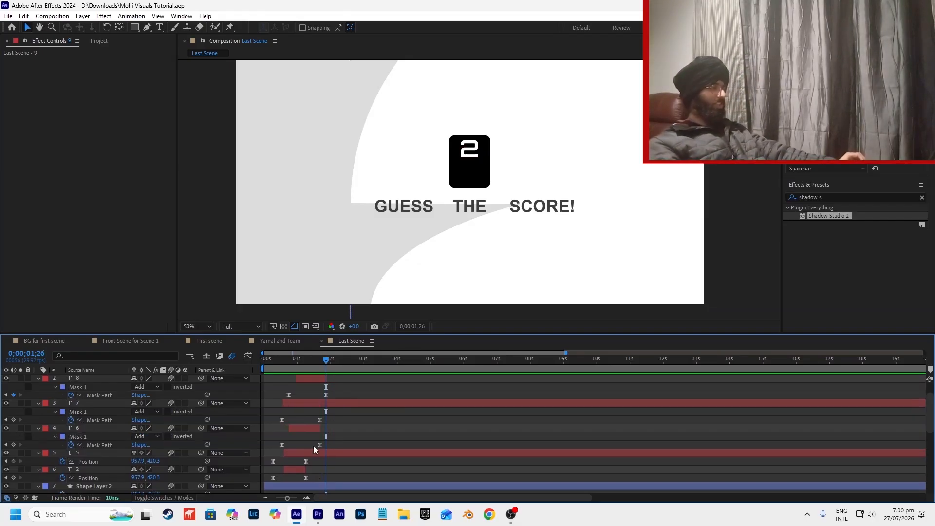
{"action": "left_click", "coordinate": [296, 467]}
{"action": "scroll", "coordinate": [317, 424], "scroll_direction": "up", "scroll_amount": 1}
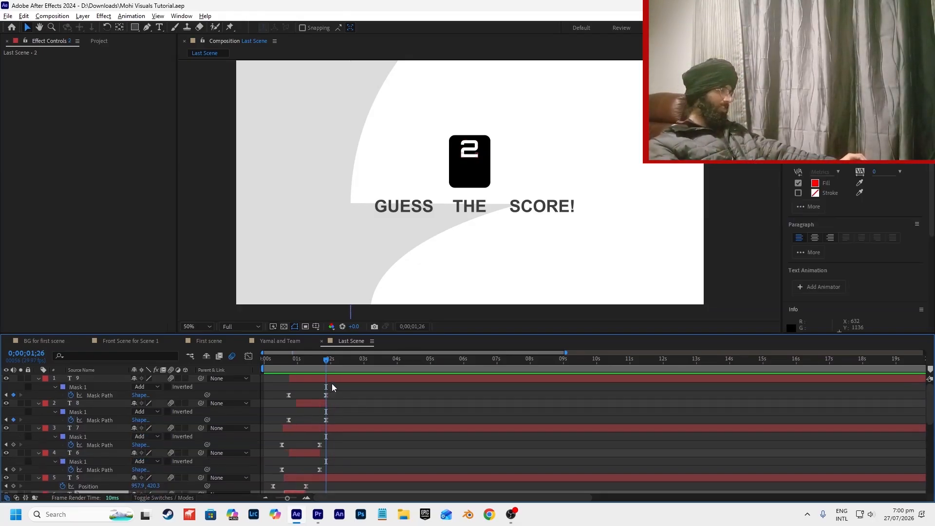
{"action": "key", "text": "ctrl+a"}
{"action": "scroll", "coordinate": [335, 376], "scroll_direction": "down", "scroll_amount": 1}
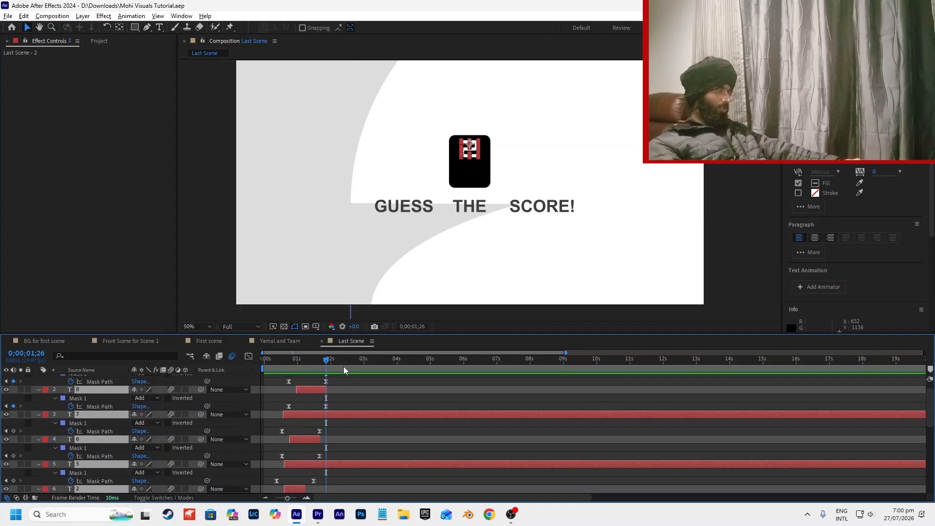
{"action": "key", "text": "shift+p"}
{"action": "scroll", "coordinate": [325, 404], "scroll_direction": "down", "scroll_amount": 2}
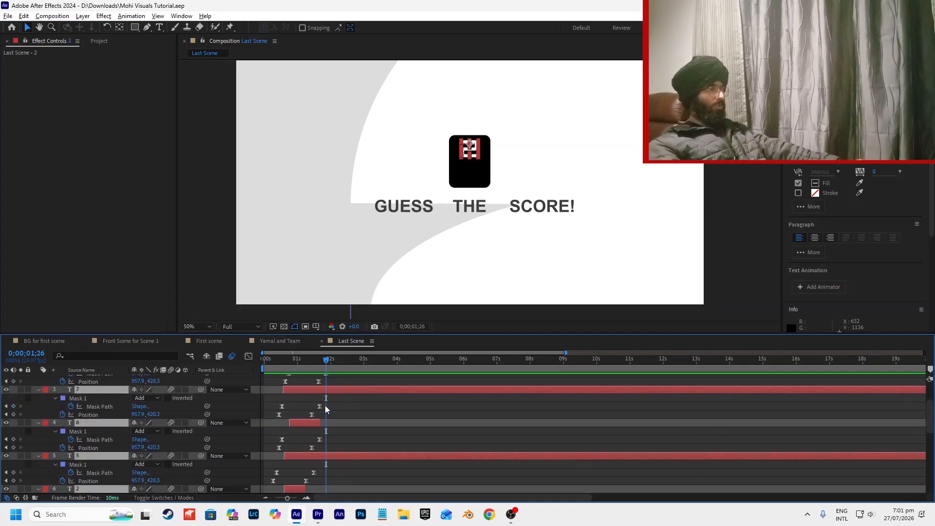
Select the ending mask path and position keyframes of the numeral copies and move them together about 9 frames earlier.
{"action": "scroll", "coordinate": [321, 447], "scroll_direction": "down", "scroll_amount": 1}
{"action": "left_click_drag", "start_coordinate": [333, 465], "coordinate": [310, 398]}
{"action": "key", "text": "equal"}
{"action": "key", "text": "equal"}
{"action": "key", "text": "equal"}
{"action": "scroll", "coordinate": [372, 409], "scroll_direction": "down", "scroll_amount": 3}
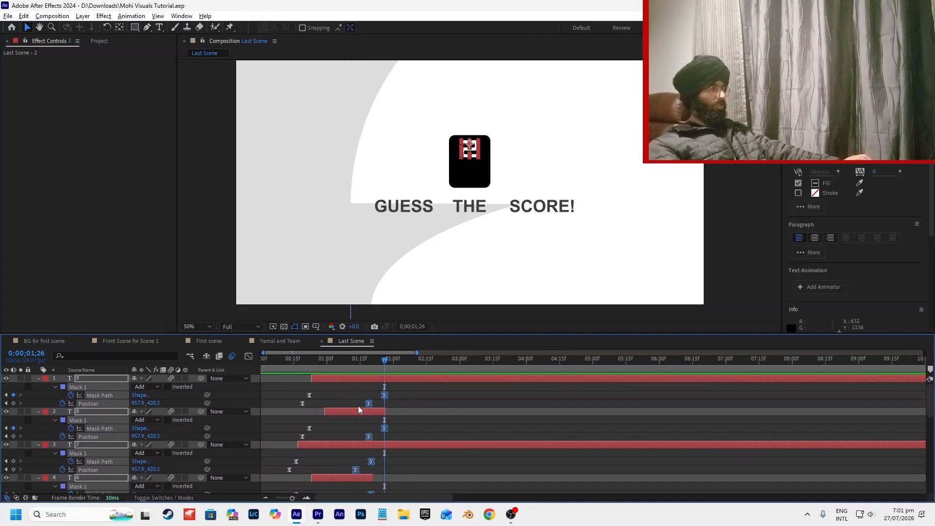
{"action": "left_click_drag", "start_coordinate": [369, 405], "coordinate": [348, 410]}
Preview the retimed numeral reveal from the start of the scene, checking the badge up close.
{"action": "key", "text": "space"}
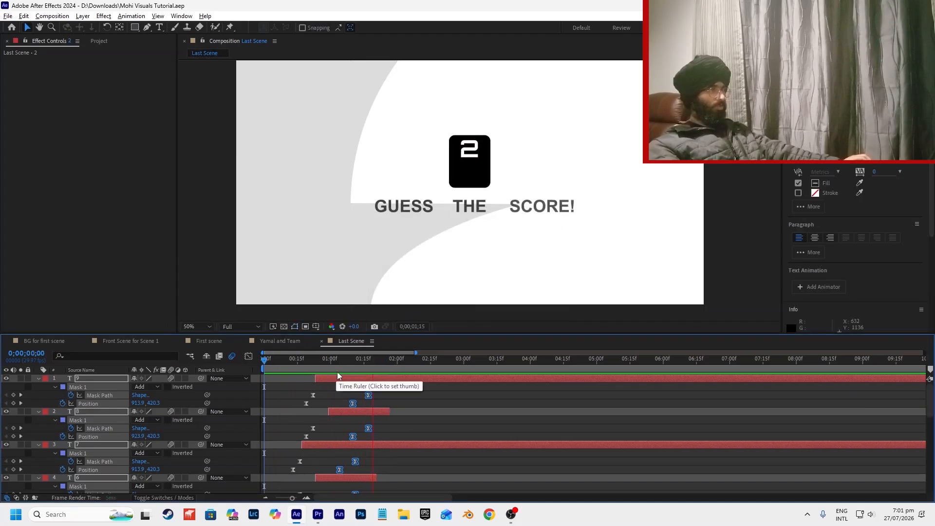
{"action": "left_click", "coordinate": [320, 368]}
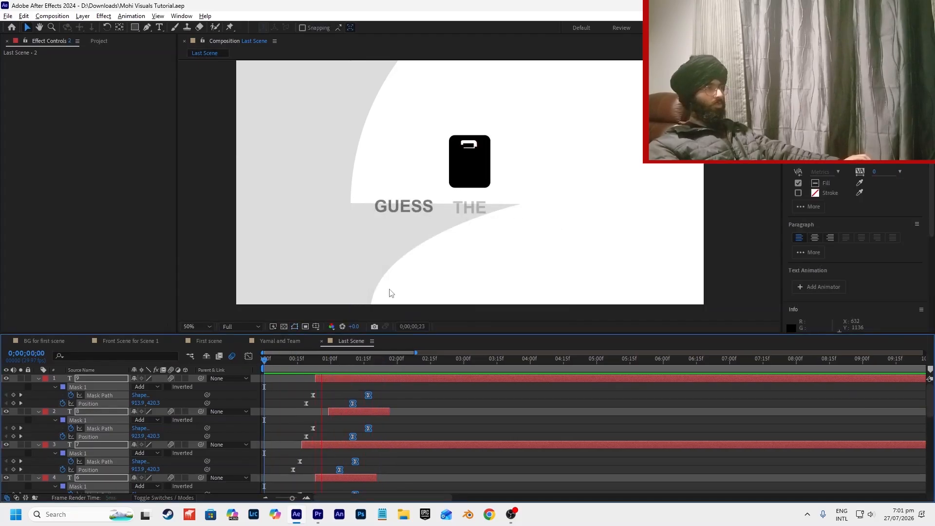
{"action": "scroll", "coordinate": [469, 128], "scroll_direction": "up", "scroll_amount": 4}
{"action": "left_click", "coordinate": [300, 368]}
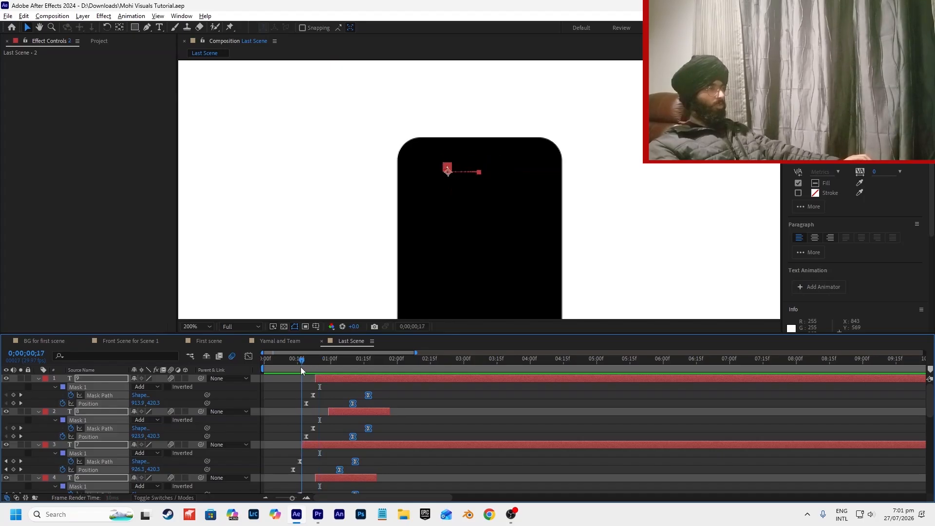
{"action": "left_click_drag", "start_coordinate": [294, 364], "coordinate": [264, 364]}
{"action": "left_click", "coordinate": [329, 391]}
{"action": "key", "text": "ctrl+5"}
{"action": "scroll", "coordinate": [368, 265], "scroll_direction": "down", "scroll_amount": 6}
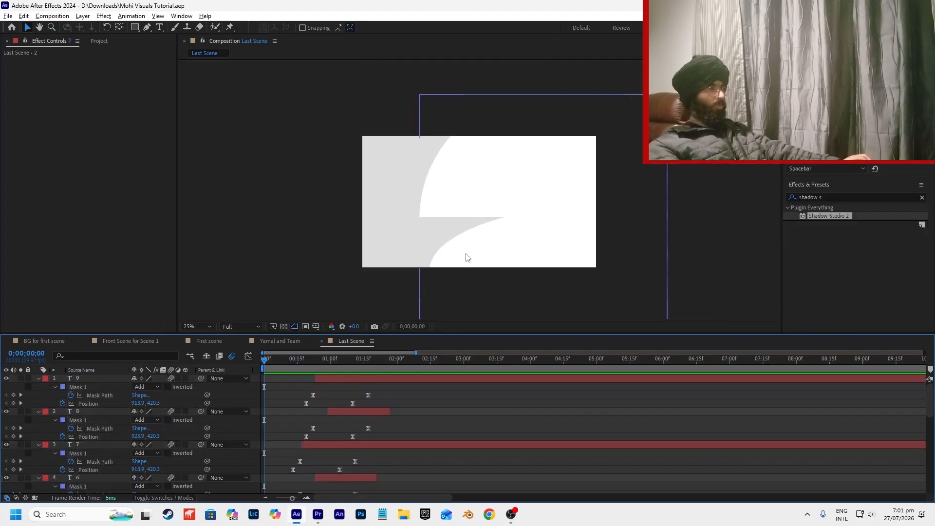
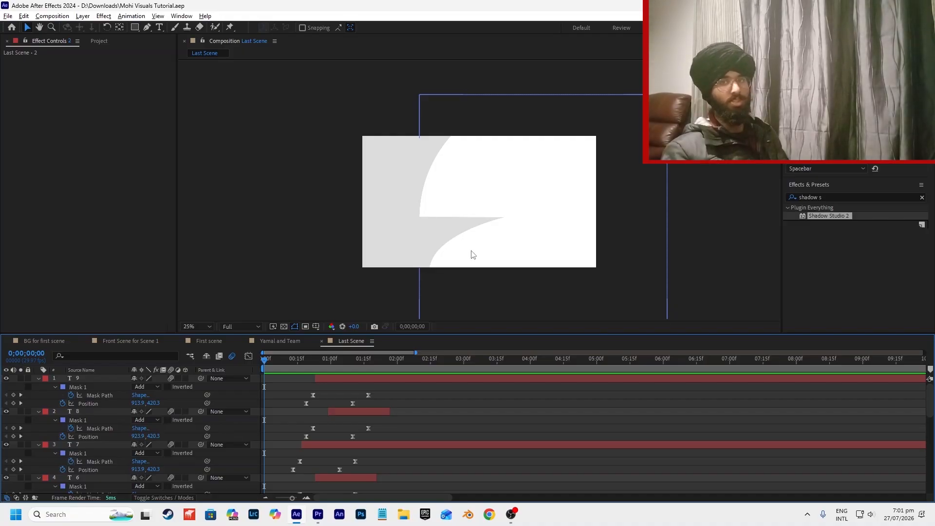
{"action": "left_click_drag", "start_coordinate": [326, 366], "coordinate": [275, 364]}
{"action": "scroll", "coordinate": [475, 205], "scroll_direction": "up", "scroll_amount": 6}
{"action": "key", "text": "space"}
{"action": "key", "text": "space"}
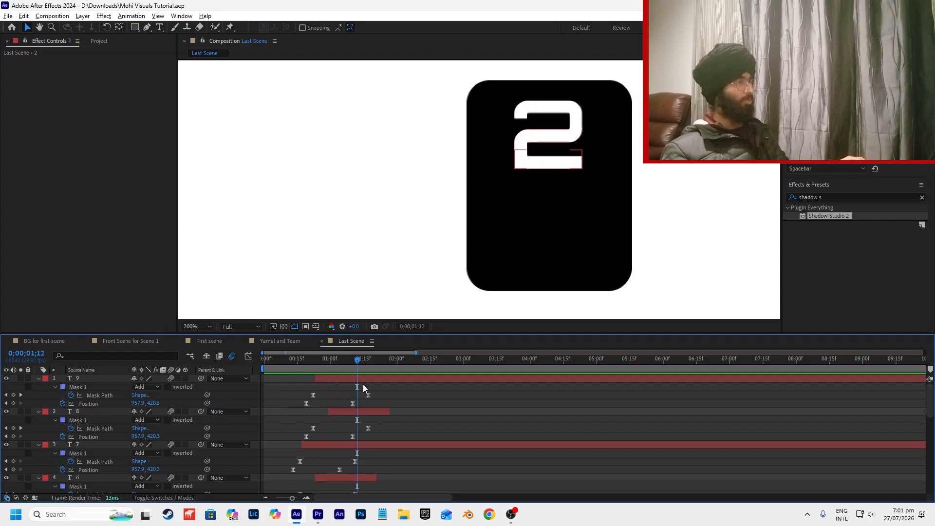
Add a text layer reading "6" on the black badge below the 2.
{"action": "left_click", "coordinate": [158, 28]}
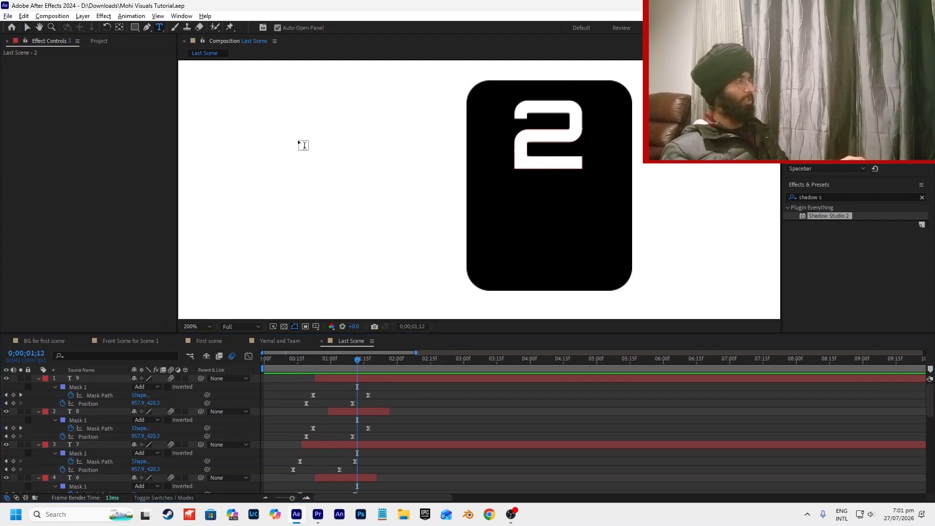
{"action": "left_click", "coordinate": [536, 235]}
{"action": "type", "text": "6"}
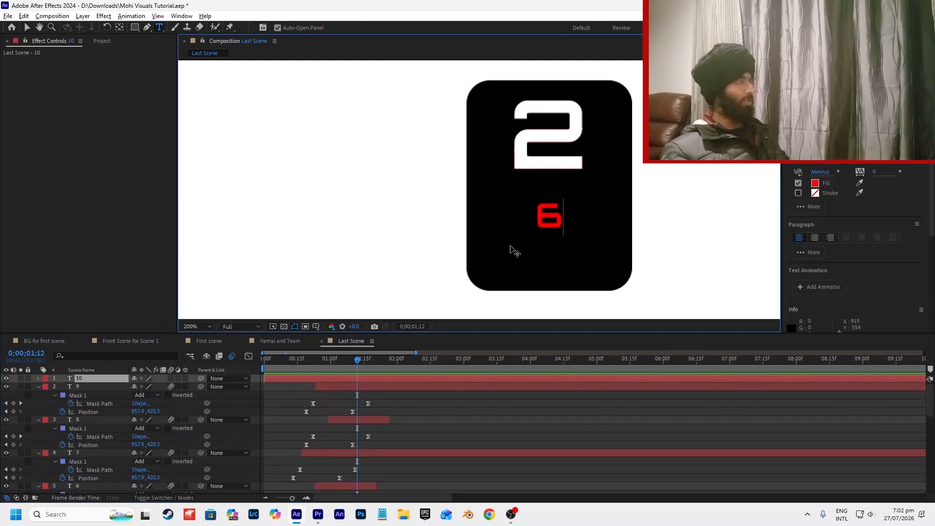
{"action": "left_click", "coordinate": [27, 28]}
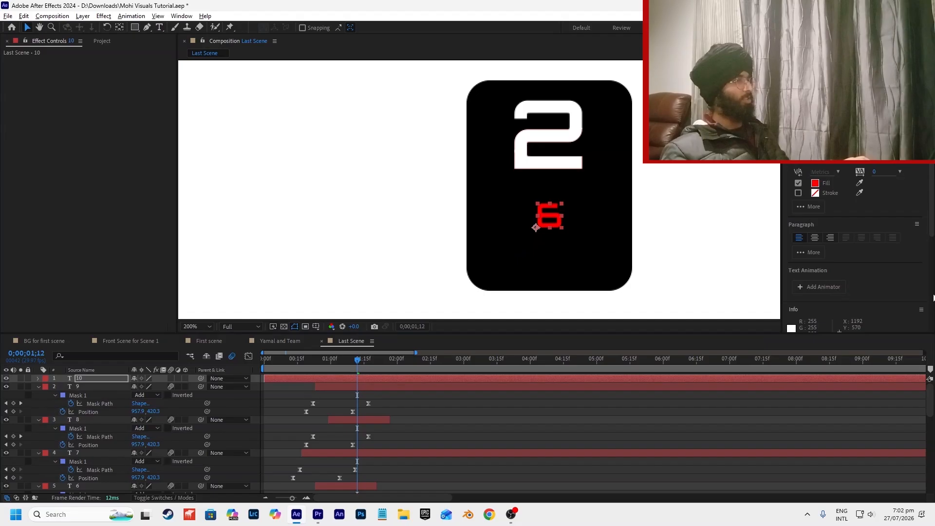
Fill the new 6 with white (FFFFFF) and centre its anchor point.
{"action": "left_click", "coordinate": [817, 184]}
{"action": "left_click", "coordinate": [603, 298]}
{"action": "left_click", "coordinate": [648, 267]}
{"action": "left_click", "coordinate": [633, 252]}
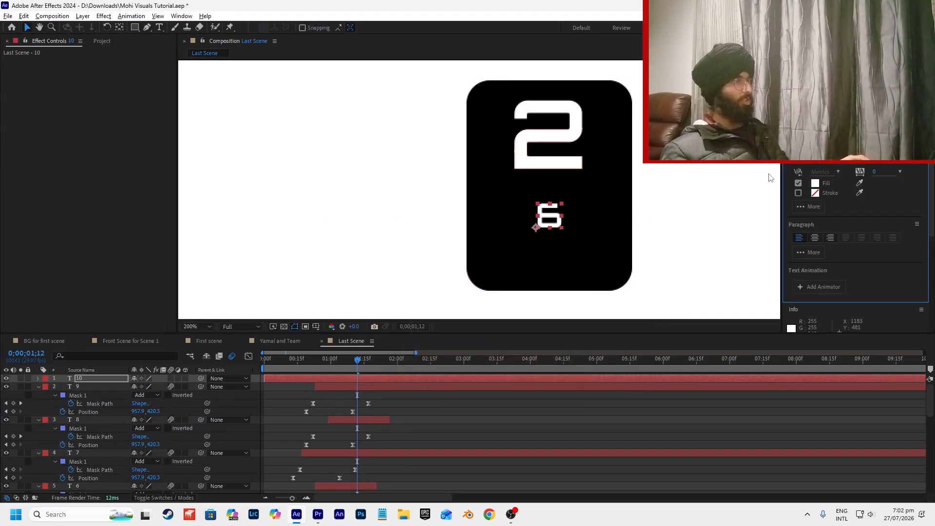
{"action": "key", "text": "ctrl+alt+Home"}
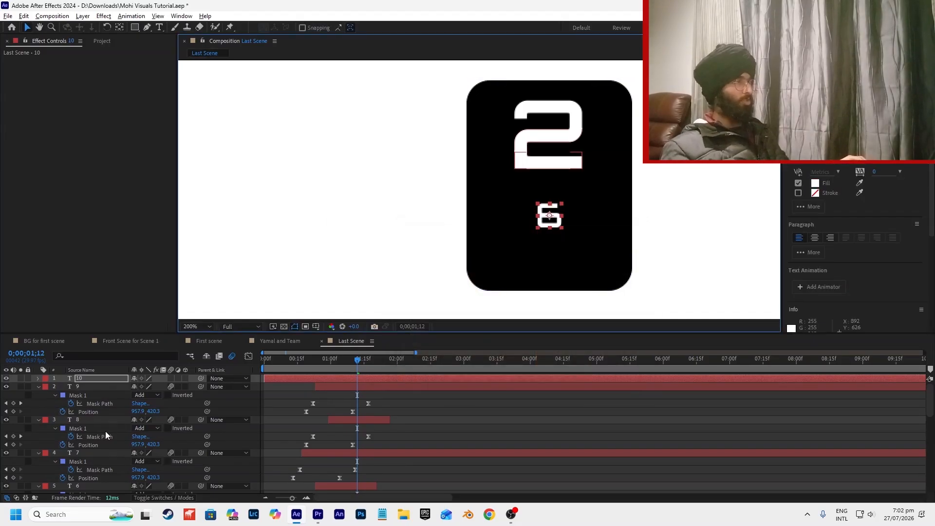
{"action": "left_click", "coordinate": [814, 183]}
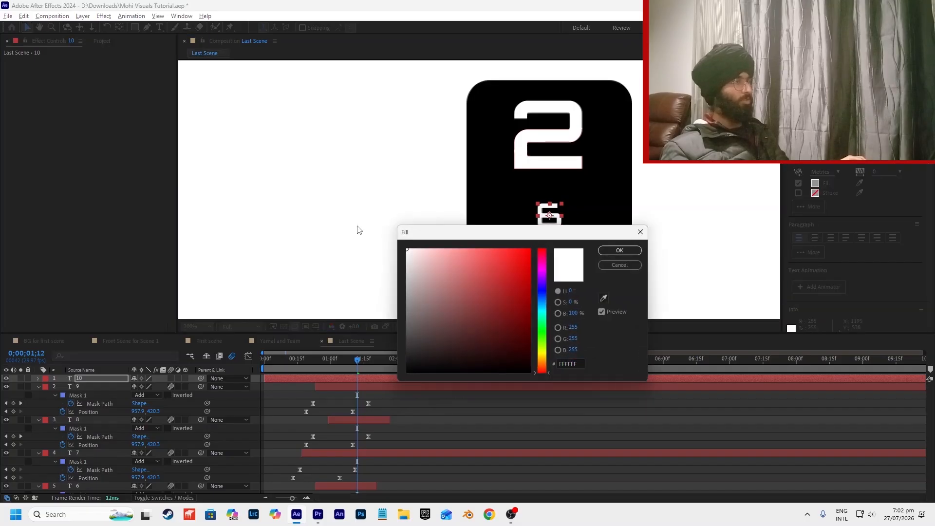
{"action": "left_click", "coordinate": [619, 251]}
Scale the 6 to 285% so that it matches the scale of numeral copy 9.
{"action": "left_click", "coordinate": [177, 381]}
{"action": "key", "text": "s"}
{"action": "left_click_drag", "start_coordinate": [146, 386], "coordinate": [221, 380]}
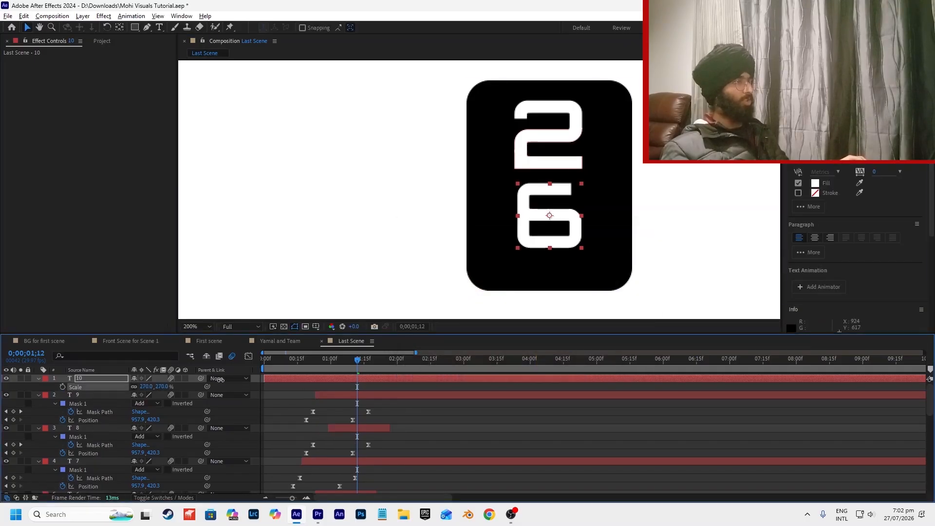
{"action": "left_click", "coordinate": [103, 394]}
{"action": "key", "text": "s"}
{"action": "left_click", "coordinate": [101, 378]}
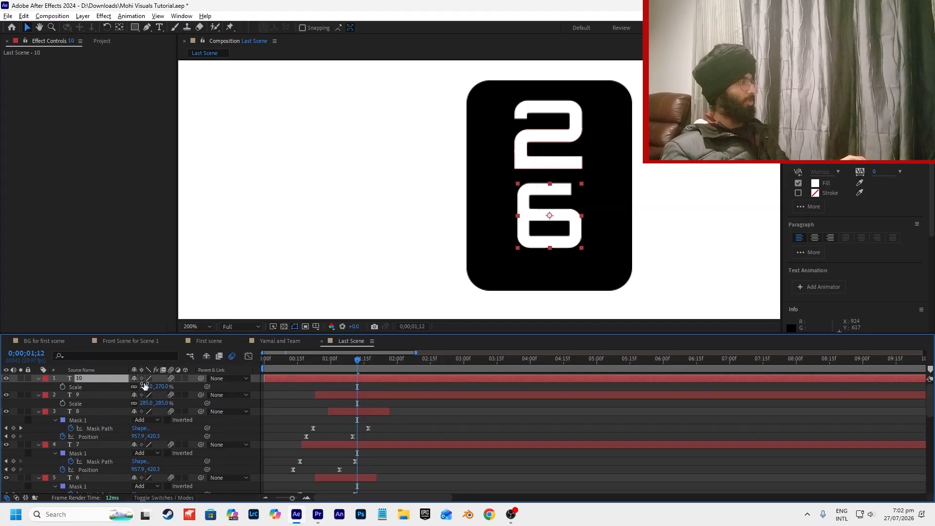
{"action": "left_click", "coordinate": [145, 386]}
{"action": "type", "text": "285"}
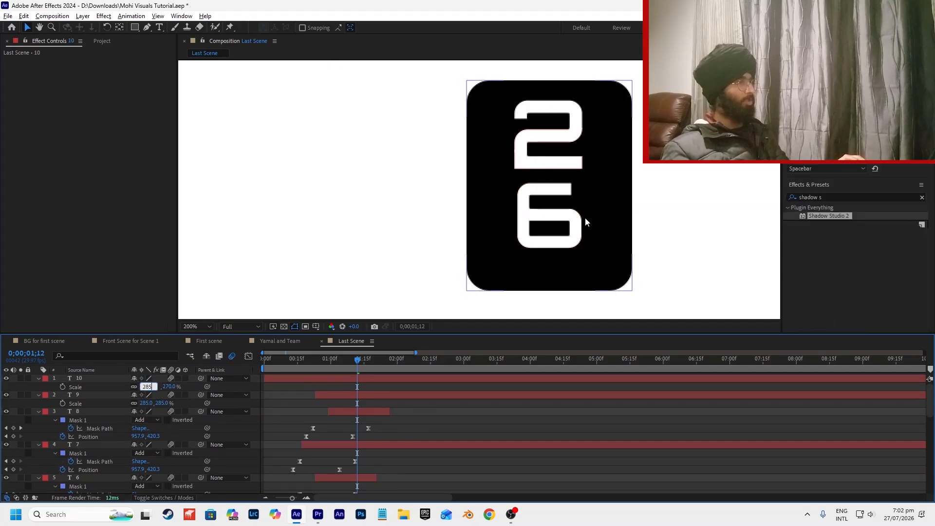
{"action": "left_click", "coordinate": [547, 236]}
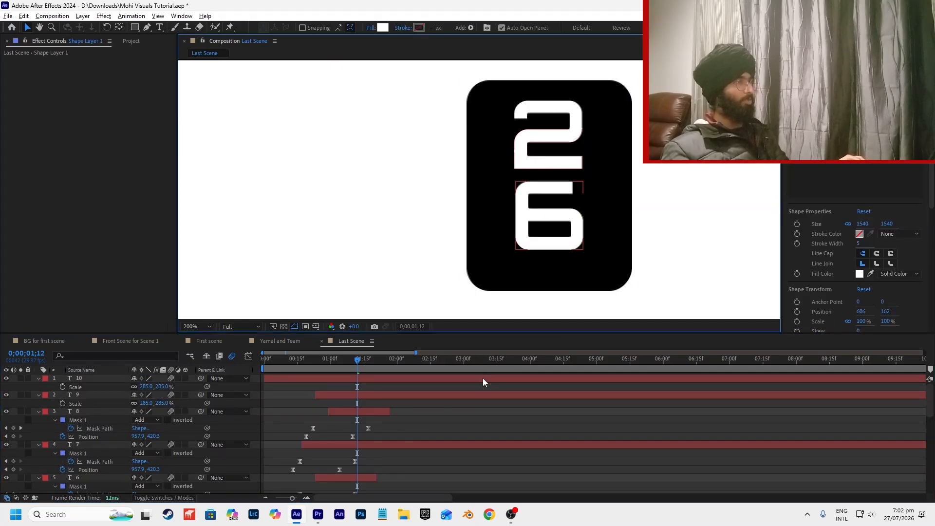
Position the 6 at 959.1, 535.7 beneath the 2 and check its alignment on the badge.
{"action": "left_click", "coordinate": [557, 222]}
{"action": "scroll", "coordinate": [557, 222], "scroll_direction": "up", "scroll_amount": 2}
{"action": "scroll", "coordinate": [553, 223], "scroll_direction": "down", "scroll_amount": 2}
{"action": "key", "text": "p"}
{"action": "left_click_drag", "start_coordinate": [158, 387], "coordinate": [162, 386]}
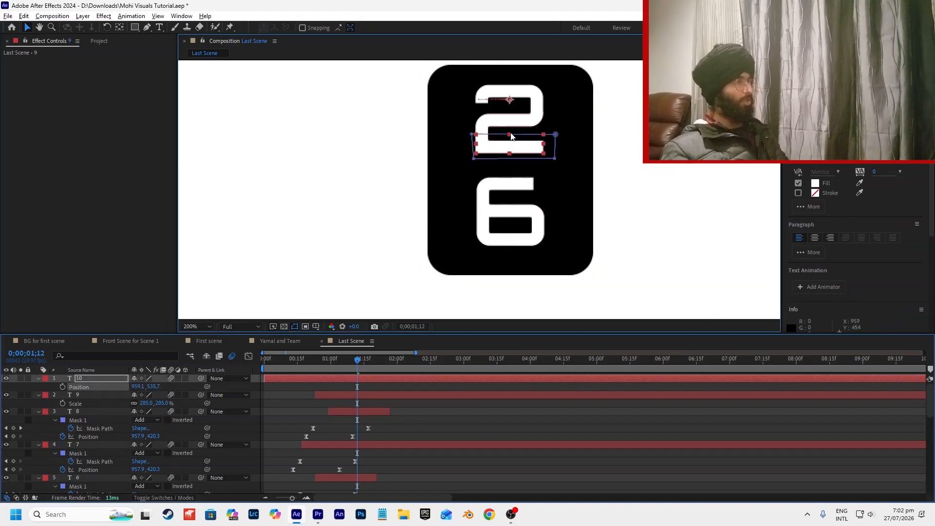
{"action": "left_click", "coordinate": [533, 138]}
{"action": "left_click", "coordinate": [512, 229]}
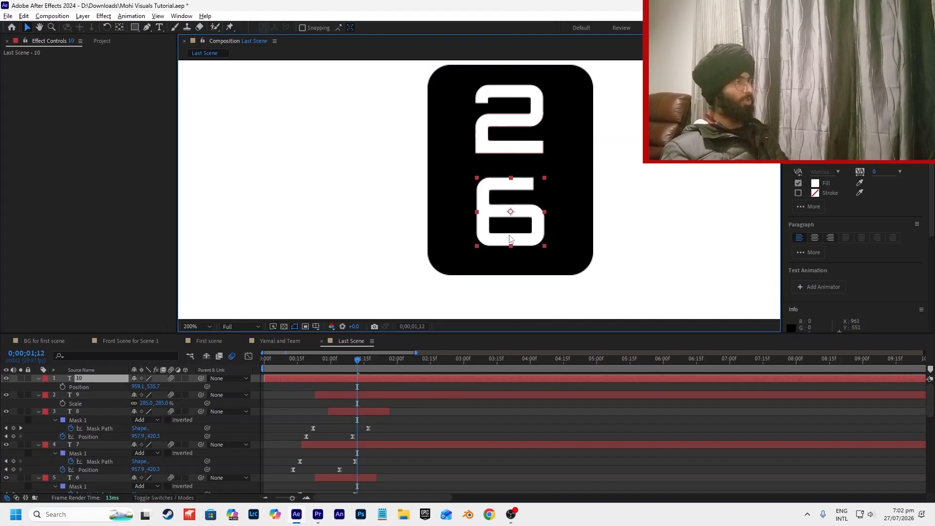
{"action": "left_click", "coordinate": [481, 414]}
{"action": "scroll", "coordinate": [528, 219], "scroll_direction": "down", "scroll_amount": 4}
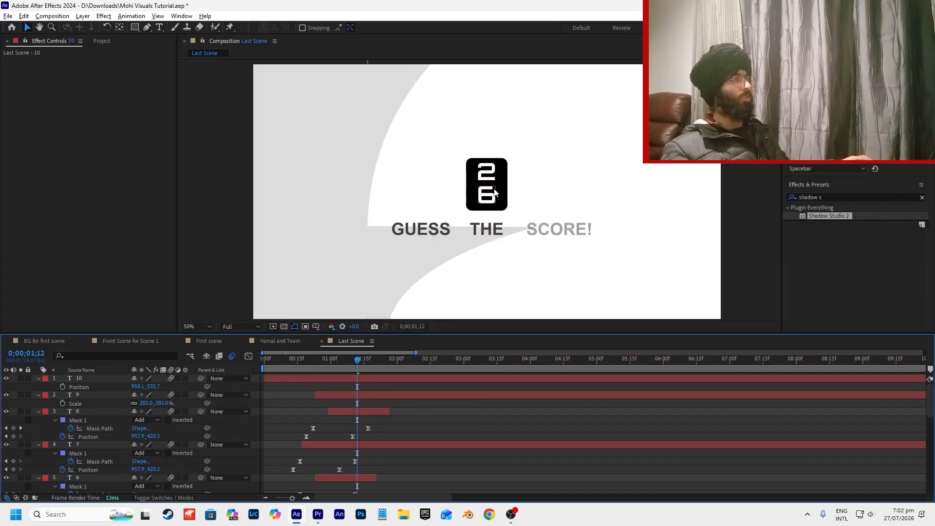
Set the 6 layer to start at about 1:05, comparing it with the other numeral layers' keyframes.
{"action": "scroll", "coordinate": [495, 194], "scroll_direction": "up", "scroll_amount": 2}
{"action": "left_click", "coordinate": [369, 379]}
{"action": "scroll", "coordinate": [331, 382], "scroll_direction": "down", "scroll_amount": 2}
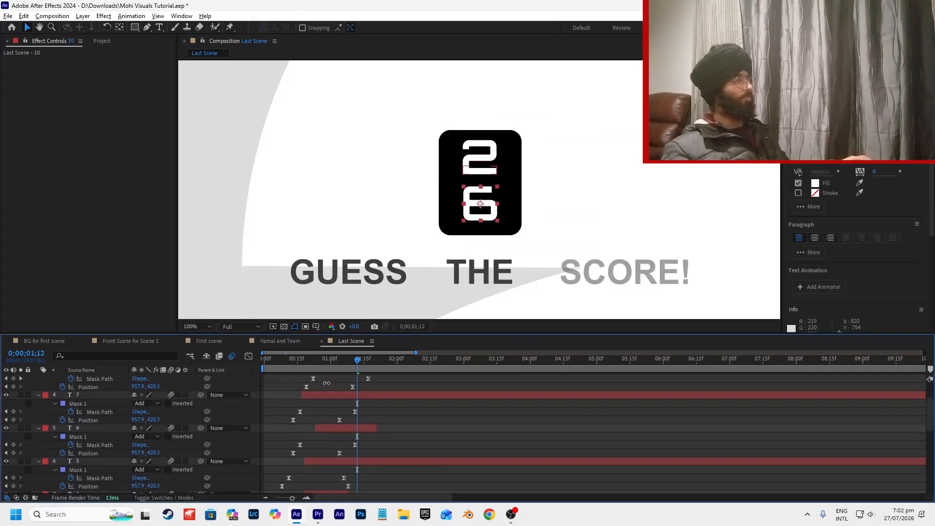
{"action": "scroll", "coordinate": [330, 389], "scroll_direction": "down", "scroll_amount": 2}
{"action": "scroll", "coordinate": [332, 390], "scroll_direction": "down", "scroll_amount": 2}
{"action": "scroll", "coordinate": [331, 390], "scroll_direction": "up", "scroll_amount": 4}
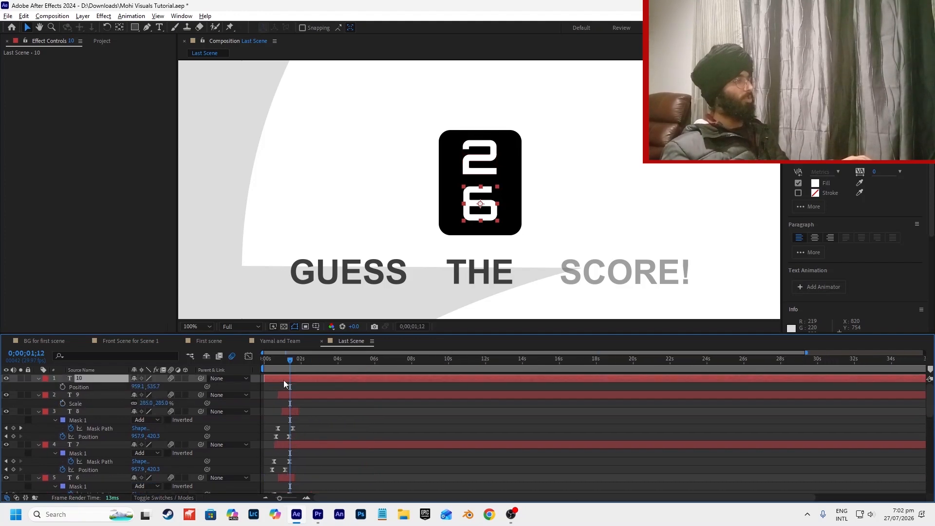
{"action": "left_click_drag", "start_coordinate": [310, 378], "coordinate": [253, 371]}
{"action": "scroll", "coordinate": [292, 383], "scroll_direction": "up", "scroll_amount": 2}
{"action": "scroll", "coordinate": [333, 409], "scroll_direction": "down", "scroll_amount": 3}
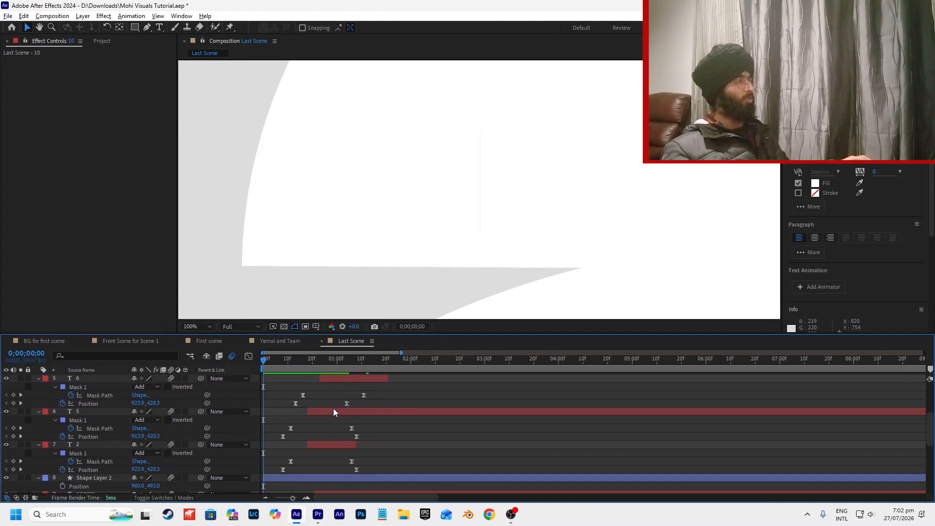
{"action": "scroll", "coordinate": [339, 404], "scroll_direction": "up", "scroll_amount": 1}
{"action": "scroll", "coordinate": [353, 378], "scroll_direction": "up", "scroll_amount": 2}
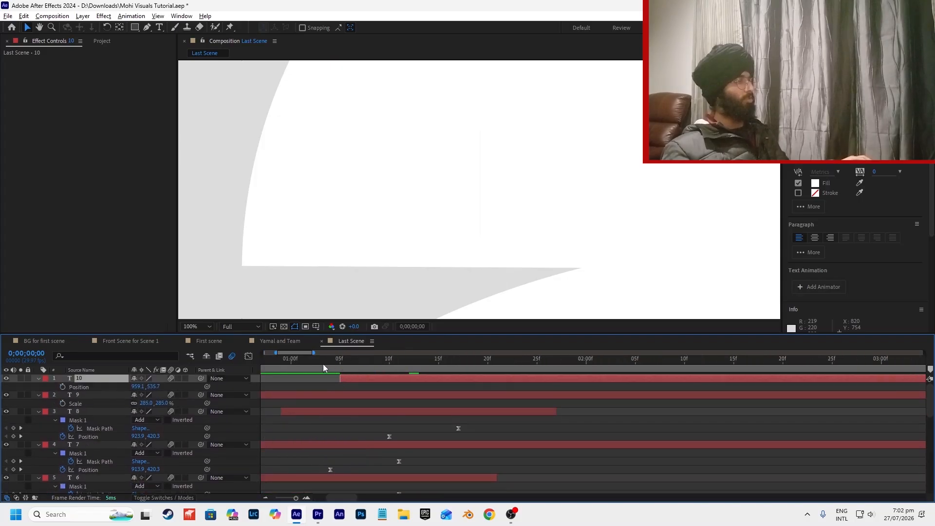
Set the 6 layer to start at 0:28 on the timeline.
{"action": "left_click_drag", "start_coordinate": [321, 365], "coordinate": [288, 365]}
{"action": "scroll", "coordinate": [302, 369], "scroll_direction": "down", "scroll_amount": 2}
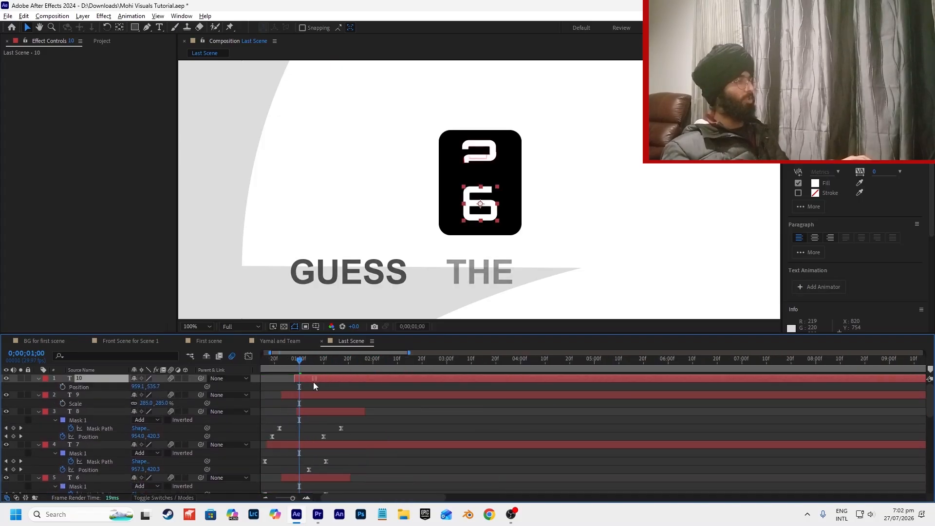
{"action": "scroll", "coordinate": [293, 381], "scroll_direction": "down", "scroll_amount": 1}
{"action": "scroll", "coordinate": [288, 384], "scroll_direction": "up", "scroll_amount": 1}
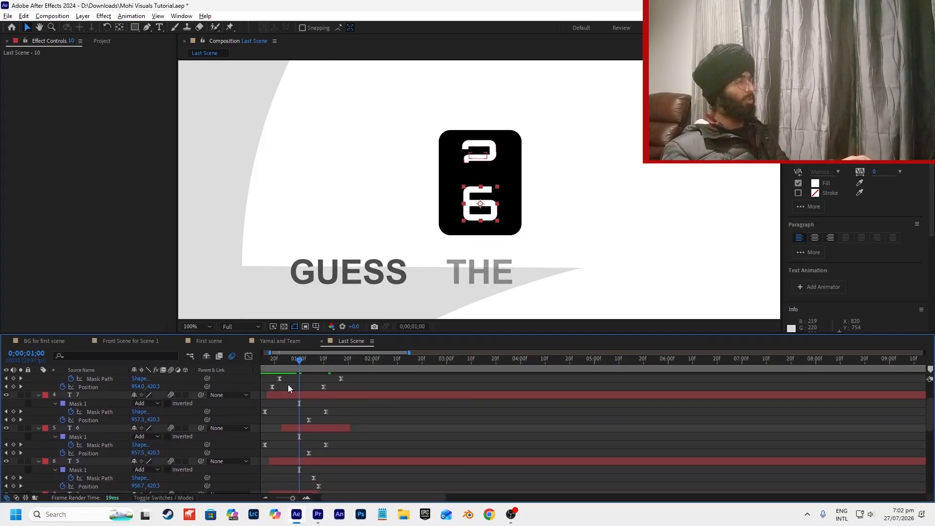
{"action": "scroll", "coordinate": [328, 364], "scroll_direction": "up", "scroll_amount": 2}
{"action": "left_click", "coordinate": [328, 364]}
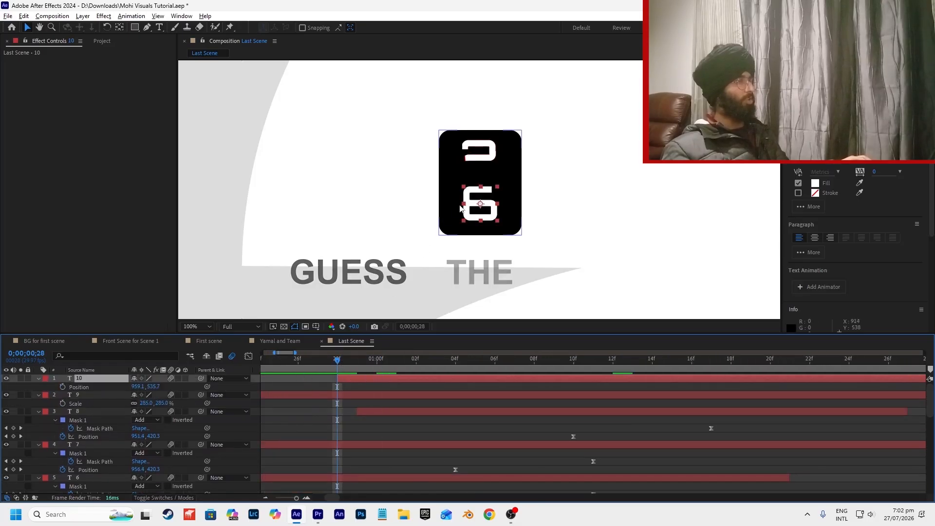
Examine the new 6 up close and compare its timing with red copy 8 between frames 23 and 29.
{"action": "scroll", "coordinate": [481, 204], "scroll_direction": "up", "scroll_amount": 1}
{"action": "scroll", "coordinate": [480, 203], "scroll_direction": "up", "scroll_amount": 1}
{"action": "scroll", "coordinate": [355, 378], "scroll_direction": "down", "scroll_amount": 1}
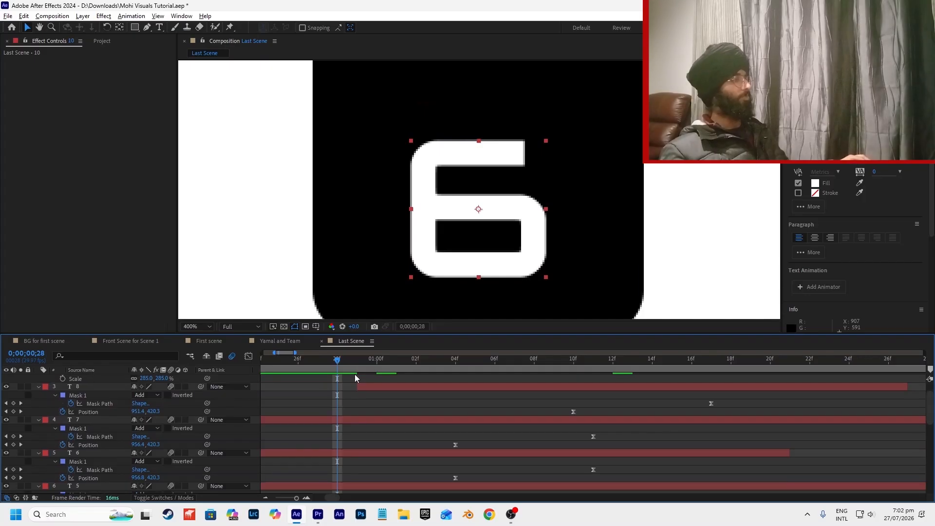
{"action": "scroll", "coordinate": [445, 204], "scroll_direction": "down", "scroll_amount": 1}
{"action": "scroll", "coordinate": [389, 393], "scroll_direction": "down", "scroll_amount": 1}
{"action": "scroll", "coordinate": [390, 393], "scroll_direction": "up", "scroll_amount": 2}
{"action": "scroll", "coordinate": [390, 393], "scroll_direction": "down", "scroll_amount": 1}
{"action": "scroll", "coordinate": [390, 392], "scroll_direction": "down", "scroll_amount": 1}
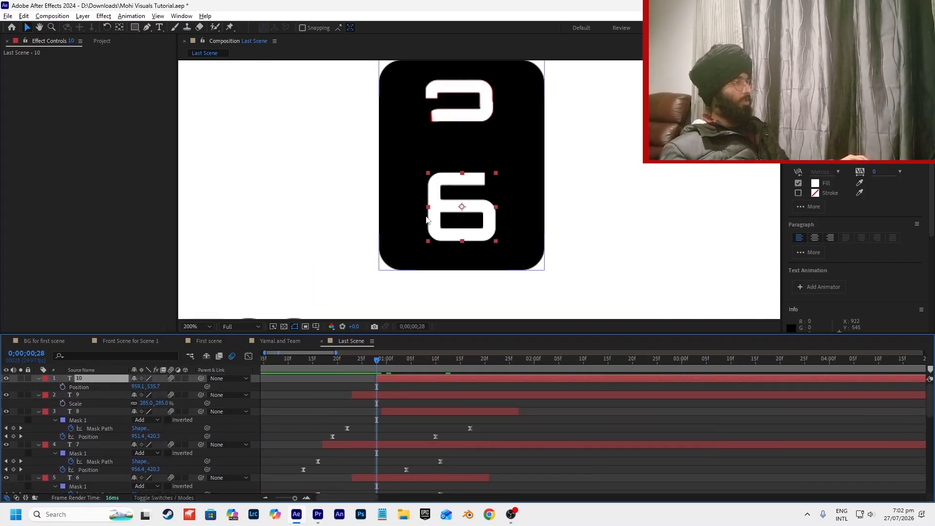
{"action": "left_click", "coordinate": [352, 360]}
{"action": "left_click", "coordinate": [387, 411]}
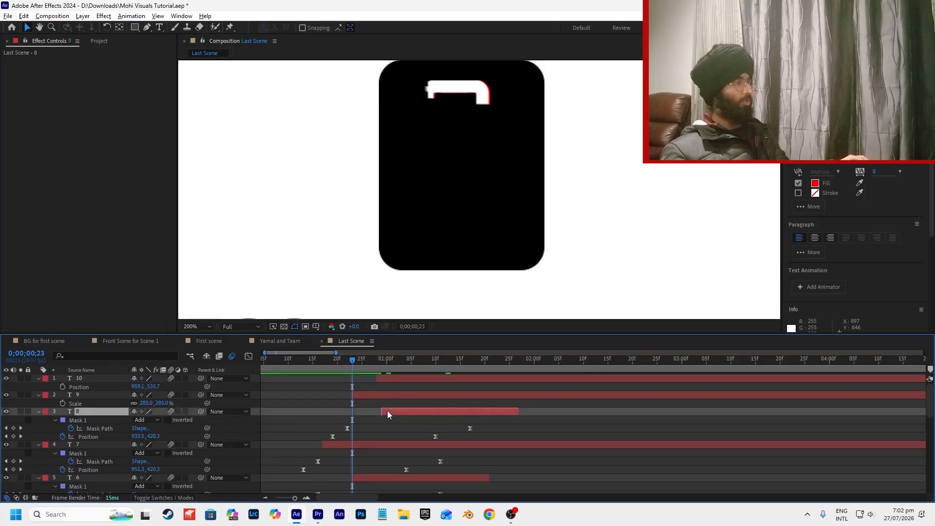
{"action": "left_click_drag", "start_coordinate": [340, 360], "coordinate": [376, 366]}
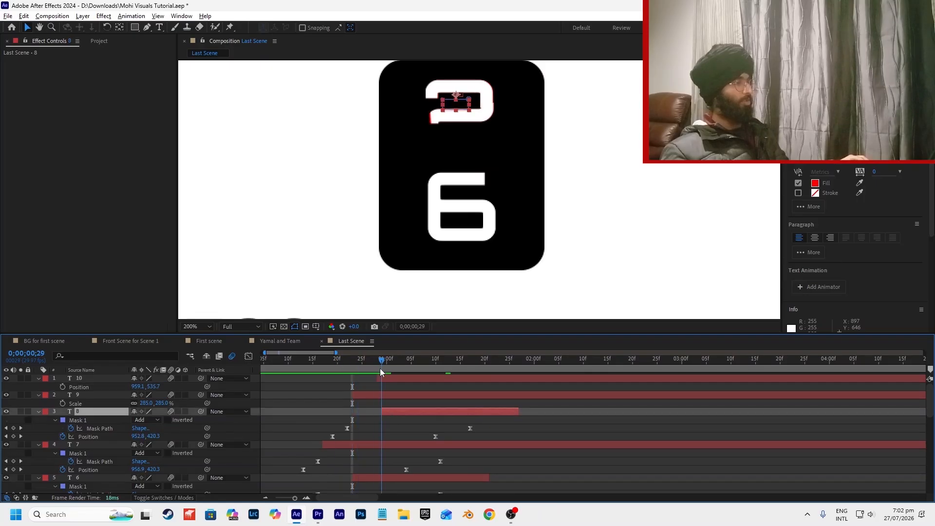
Draw a rectangular mask around the upper part of the white 6, cutting off its lower section.
{"action": "left_click", "coordinate": [384, 378]}
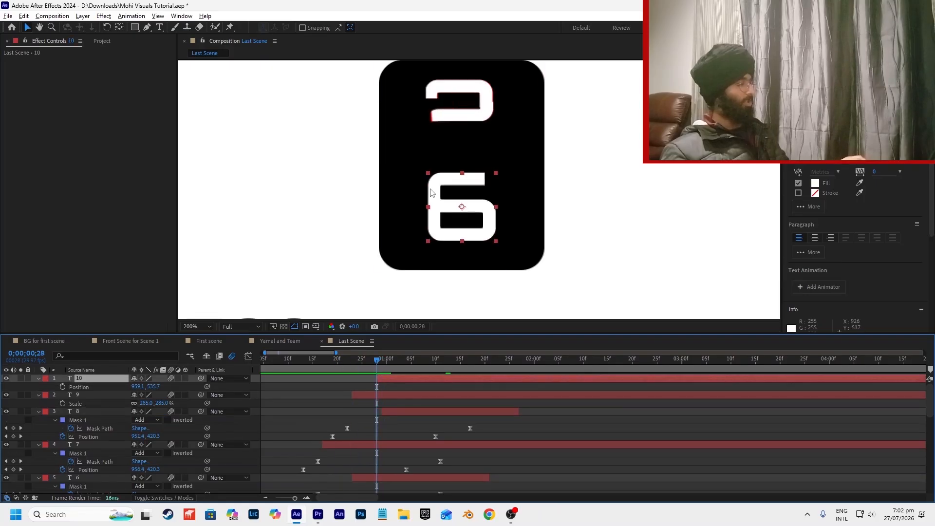
{"action": "key", "text": "p"}
{"action": "left_click", "coordinate": [135, 27]}
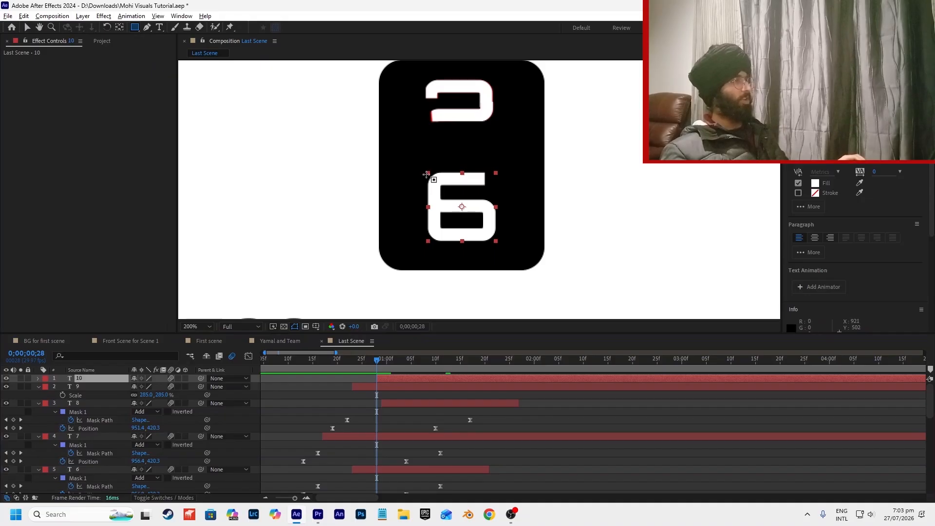
{"action": "scroll", "coordinate": [432, 177], "scroll_direction": "up", "scroll_amount": 2}
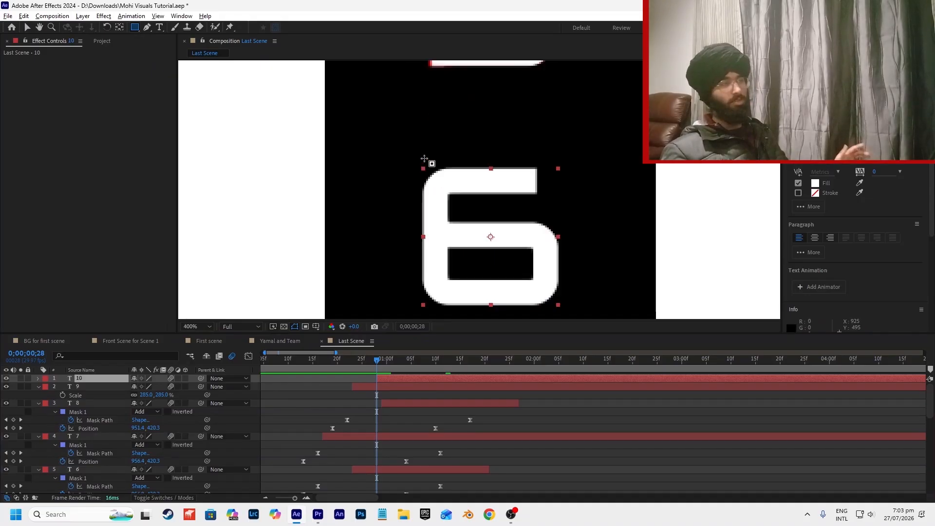
{"action": "left_click_drag", "start_coordinate": [416, 165], "coordinate": [573, 248]}
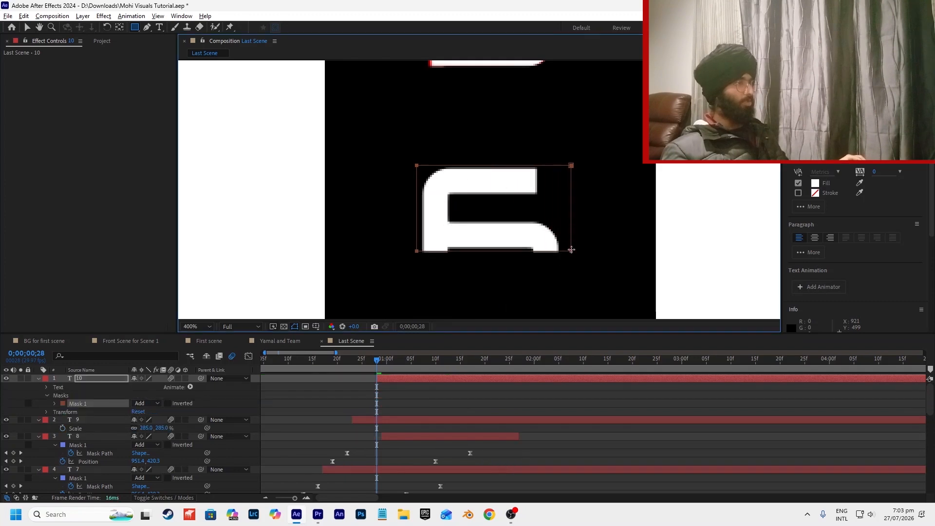
{"action": "left_click", "coordinate": [481, 387]}
{"action": "left_click", "coordinate": [439, 379]}
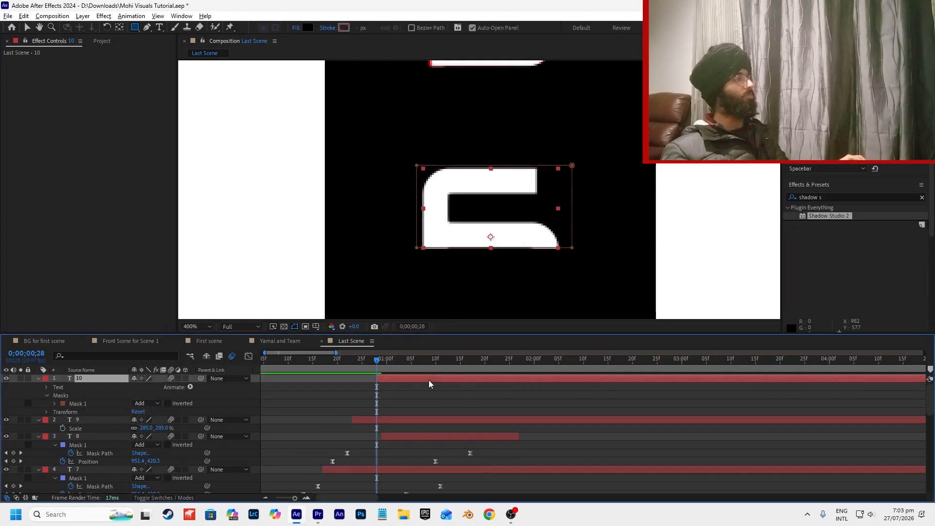
Center the 6 layer's anchor point within its masked area.
{"action": "left_click", "coordinate": [27, 27]}
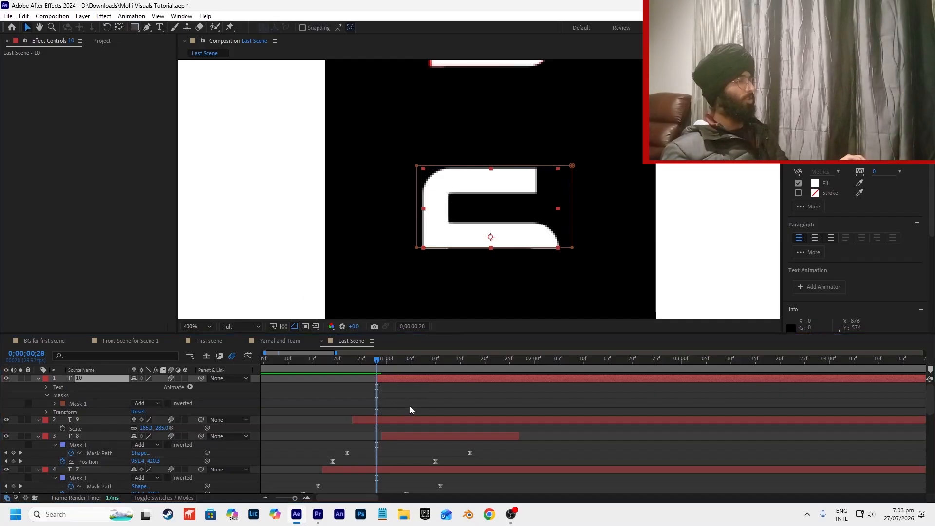
{"action": "left_click", "coordinate": [405, 389]}
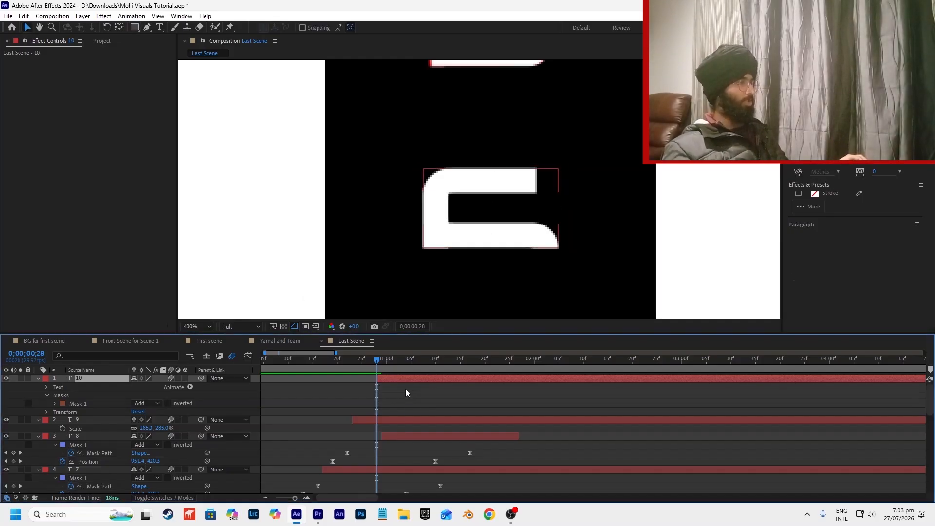
{"action": "left_click", "coordinate": [402, 379]}
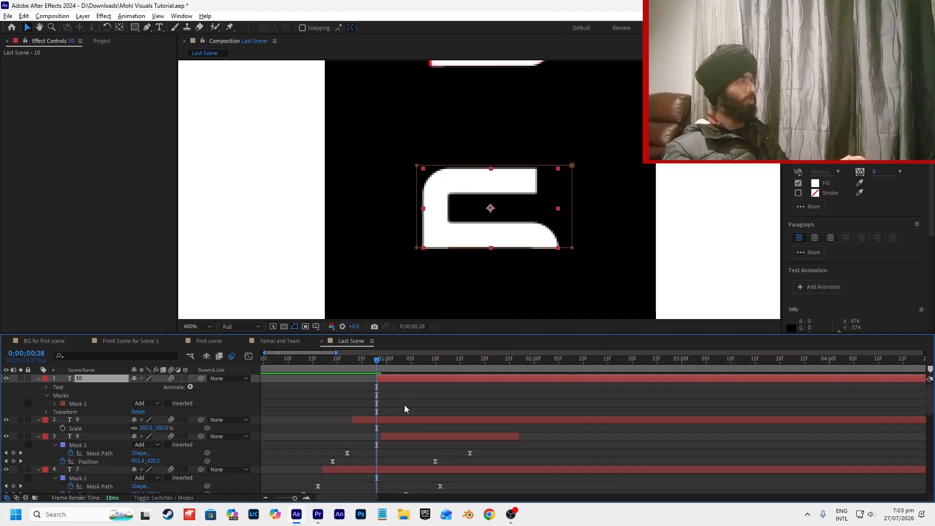
Compare the masked 6 with the red layer 8's timing just before 0:28, ending at 0:28.
{"action": "left_click", "coordinate": [388, 438]}
{"action": "scroll", "coordinate": [389, 378], "scroll_direction": "down", "scroll_amount": 1}
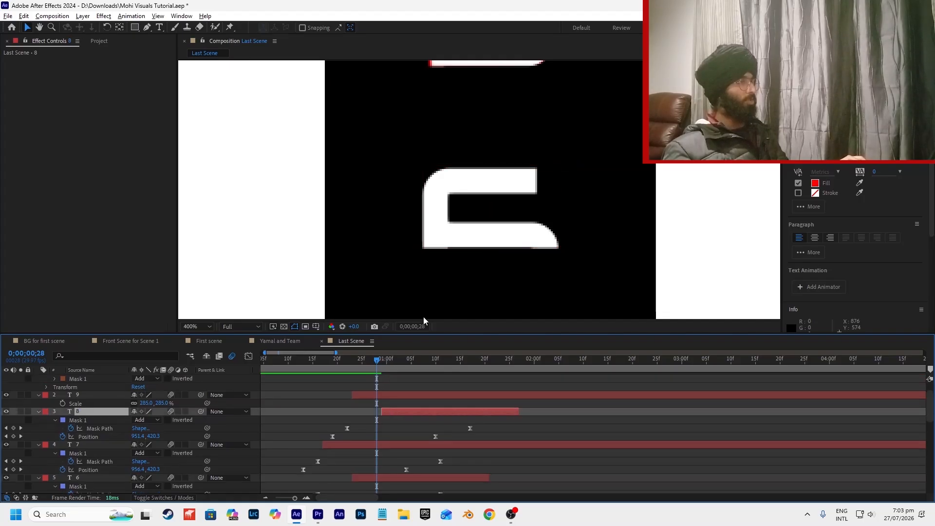
{"action": "scroll", "coordinate": [429, 312], "scroll_direction": "down", "scroll_amount": 2}
{"action": "left_click_drag", "start_coordinate": [377, 360], "coordinate": [365, 376]}
{"action": "scroll", "coordinate": [370, 385], "scroll_direction": "up", "scroll_amount": 1}
{"action": "left_click", "coordinate": [389, 379]}
{"action": "left_click", "coordinate": [377, 366]}
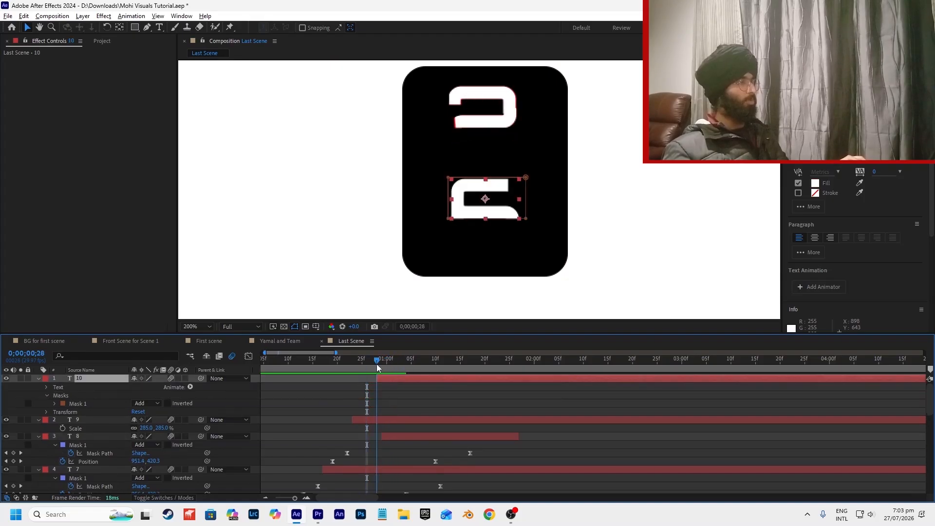
{"action": "scroll", "coordinate": [491, 186], "scroll_direction": "up", "scroll_amount": 2}
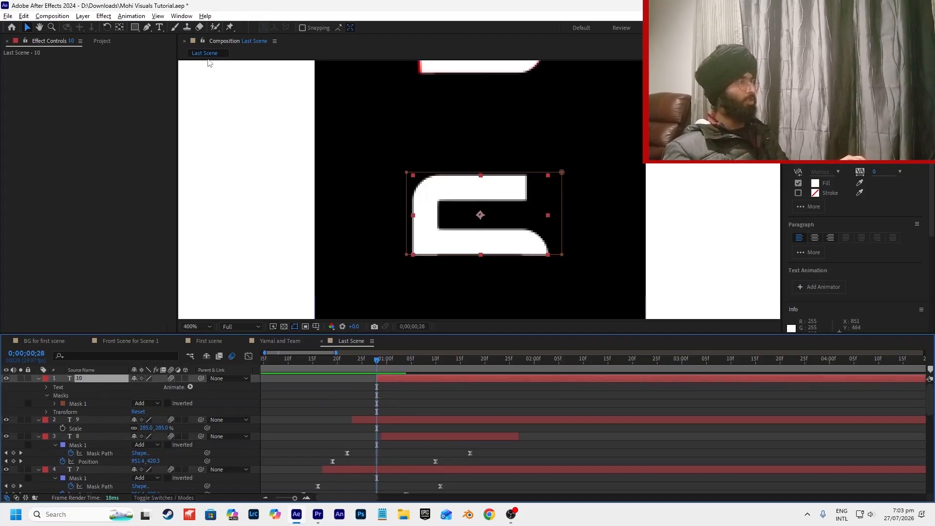
Enable Mask Path keyframing on the 6 layer's Mask 1 and place the full-shape keyframe at about 1:16.
{"action": "left_click", "coordinate": [92, 404]}
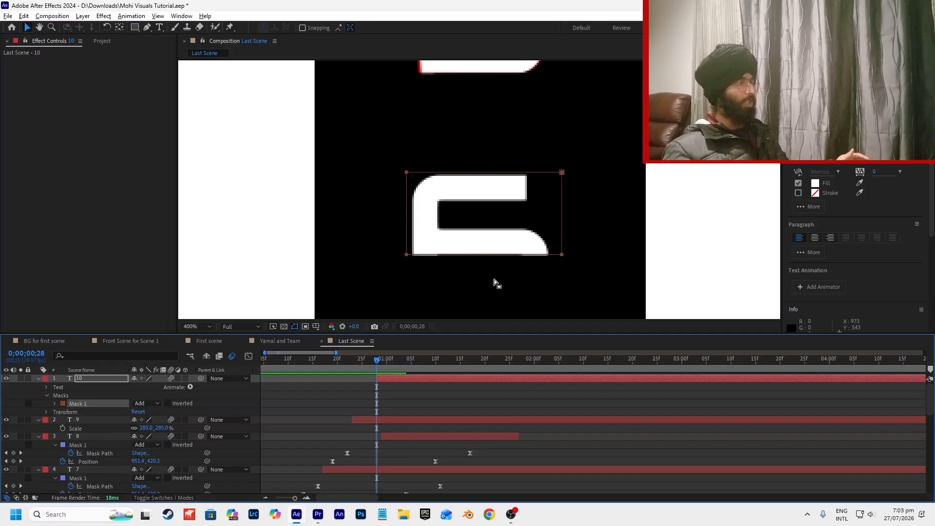
{"action": "key", "text": "m"}
{"action": "left_click", "coordinate": [71, 395]}
{"action": "left_click_drag", "start_coordinate": [378, 396], "coordinate": [468, 400]}
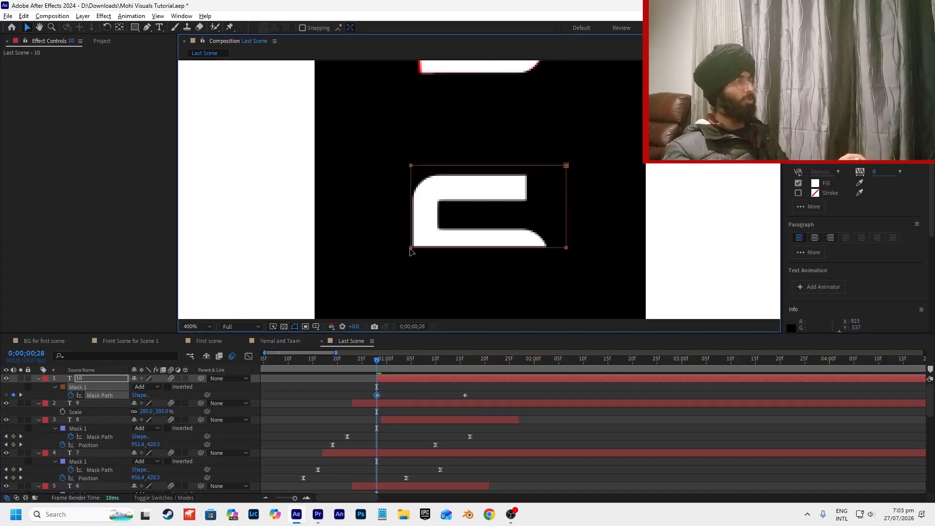
{"action": "left_click", "coordinate": [401, 380]}
{"action": "left_click", "coordinate": [414, 386]}
{"action": "left_click", "coordinate": [408, 378]}
{"action": "left_click", "coordinate": [146, 27]}
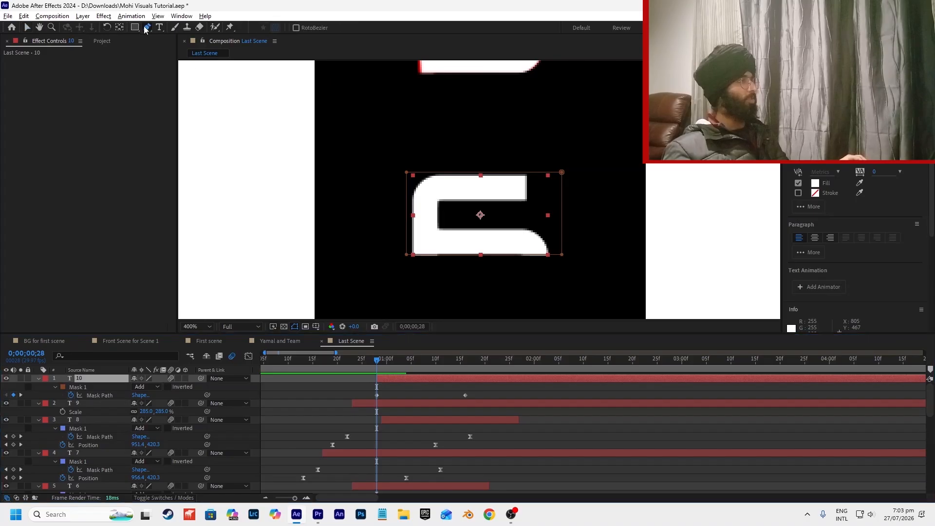
{"action": "left_click", "coordinate": [79, 387]}
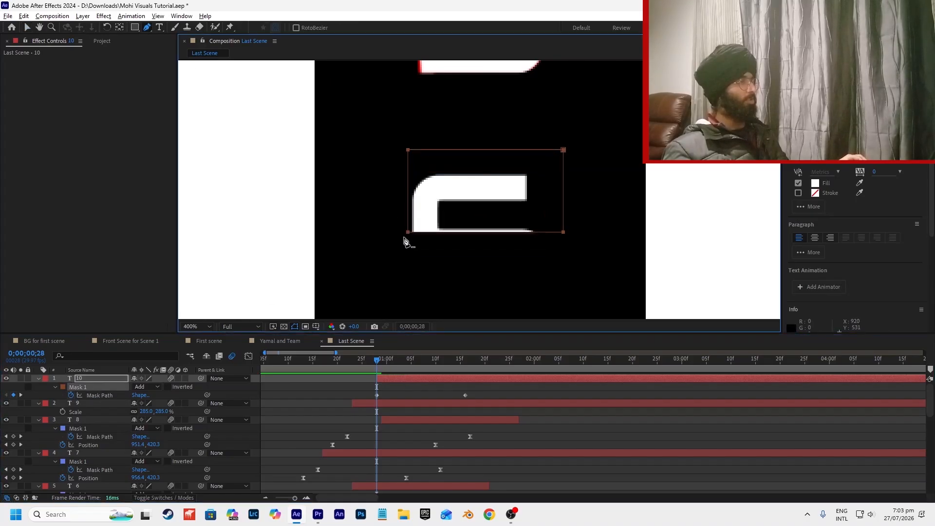
{"action": "key", "text": "v"}
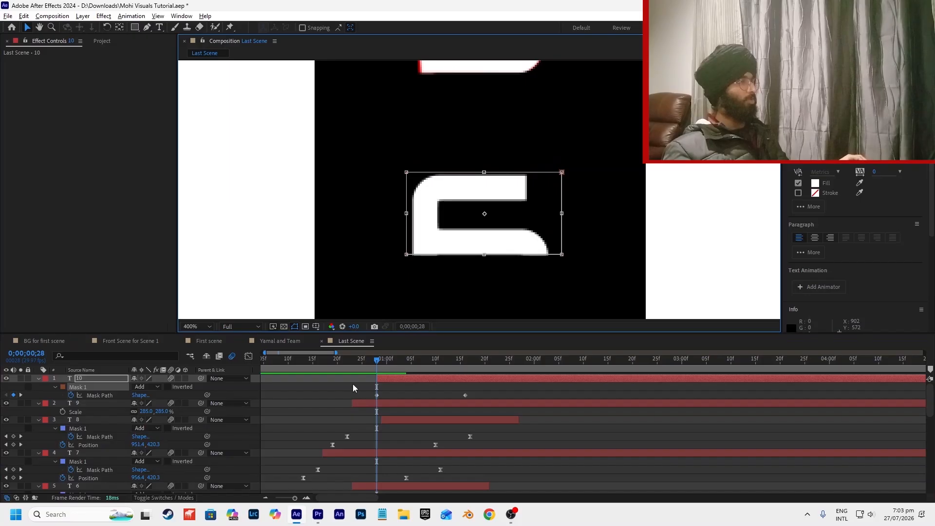
At 0:28, raise the 6 mask's two lower corners to its upper edge, collapsing the mask into a thin line.
{"action": "left_click", "coordinate": [390, 379]}
{"action": "left_click", "coordinate": [147, 27]}
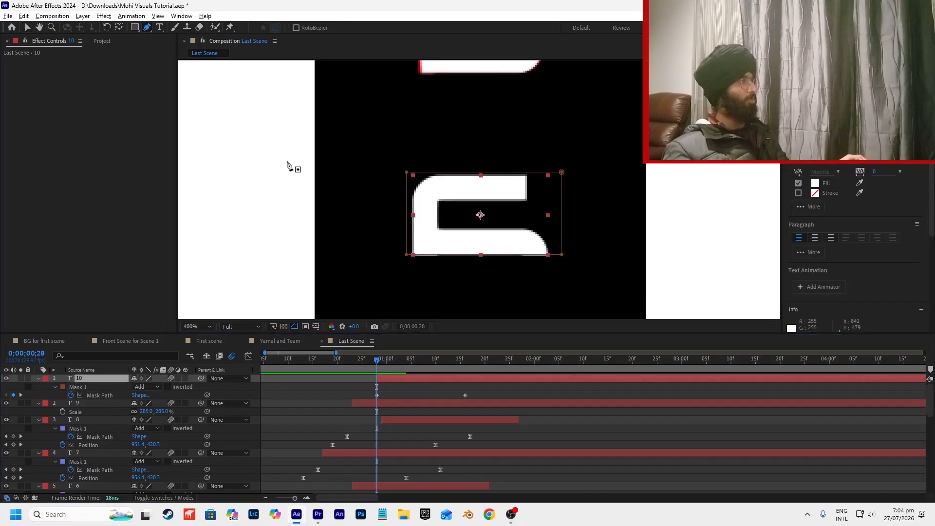
{"action": "left_click_drag", "start_coordinate": [407, 253], "coordinate": [411, 174]}
{"action": "left_click_drag", "start_coordinate": [561, 254], "coordinate": [561, 181]}
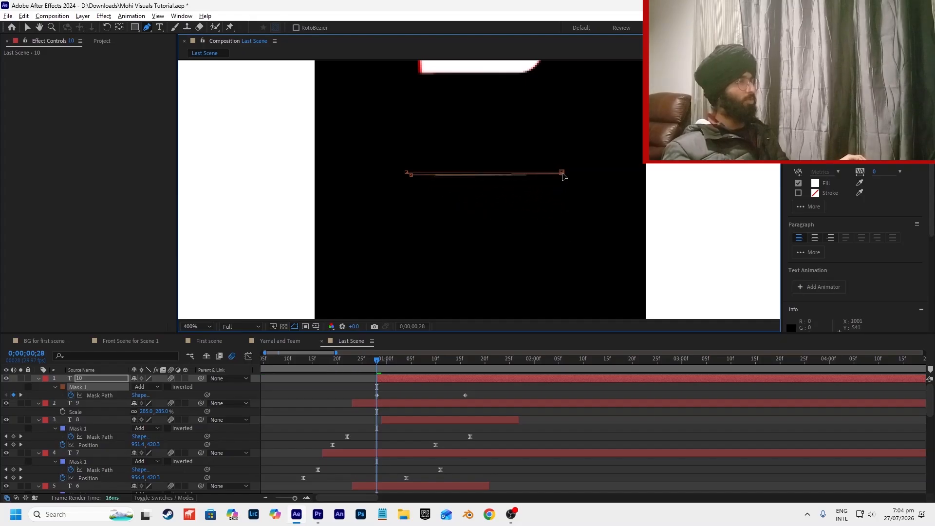
{"action": "scroll", "coordinate": [509, 175], "scroll_direction": "up", "scroll_amount": 1}
{"action": "scroll", "coordinate": [501, 174], "scroll_direction": "up", "scroll_amount": 1}
{"action": "scroll", "coordinate": [476, 199], "scroll_direction": "down", "scroll_amount": 1}
{"action": "left_click_drag", "start_coordinate": [310, 194], "coordinate": [311, 189]}
Apply Easy Ease to both Mask Path keyframes of the 6 layer.
{"action": "left_click", "coordinate": [440, 380]}
{"action": "key", "text": "u"}
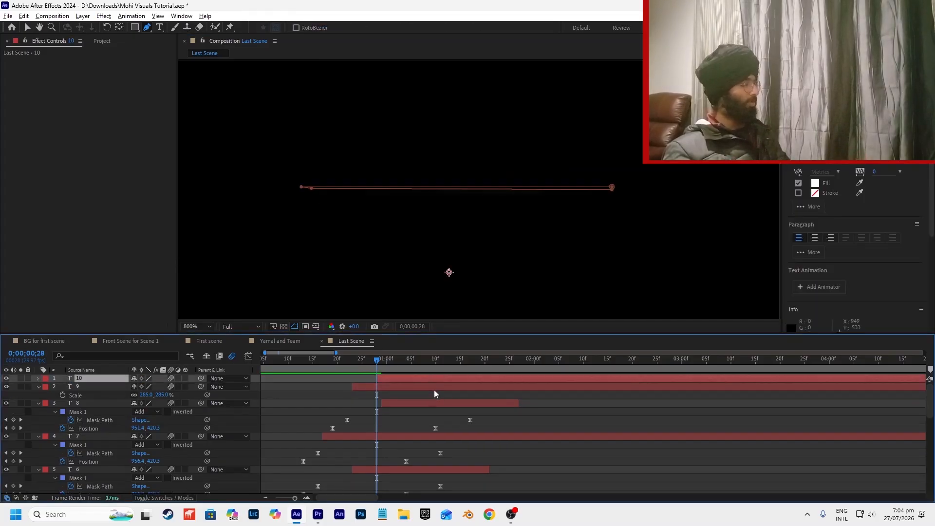
{"action": "key", "text": "u"}
{"action": "left_click_drag", "start_coordinate": [480, 388], "coordinate": [358, 407]}
{"action": "key", "text": "F9"}
Preview the 6's mask reveal beneath the 2, replaying it from several earlier points on the timeline.
{"action": "scroll", "coordinate": [469, 244], "scroll_direction": "down", "scroll_amount": 1}
{"action": "key", "text": "space"}
{"action": "scroll", "coordinate": [466, 261], "scroll_direction": "down", "scroll_amount": 1}
{"action": "key", "text": "space"}
{"action": "key", "text": "space"}
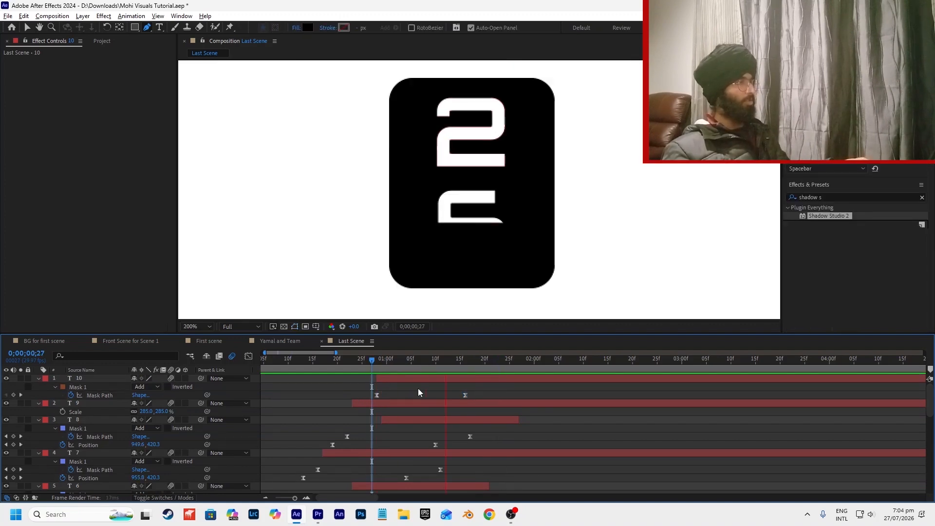
{"action": "left_click", "coordinate": [394, 379]}
{"action": "key", "text": "space"}
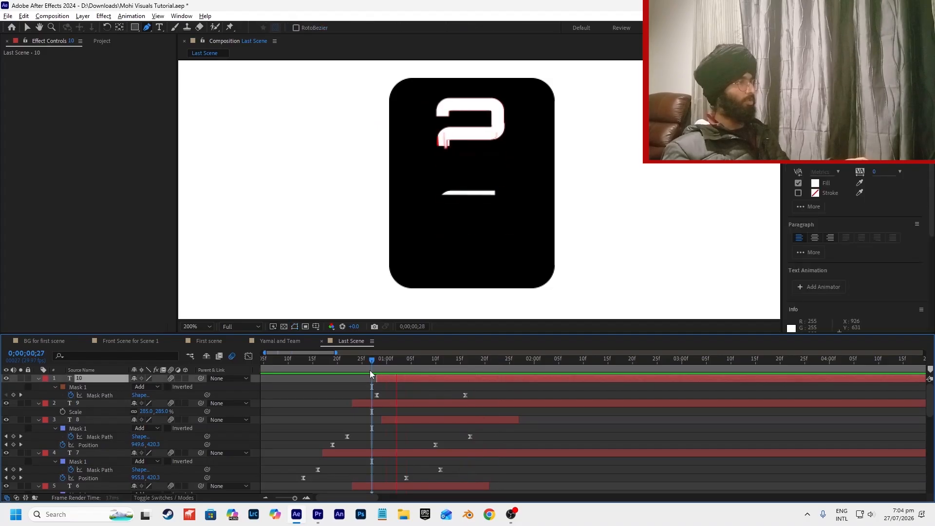
{"action": "left_click", "coordinate": [367, 374]}
{"action": "left_click", "coordinate": [350, 373]}
{"action": "left_click", "coordinate": [327, 373]}
{"action": "left_click", "coordinate": [308, 372]}
{"action": "key", "text": "space"}
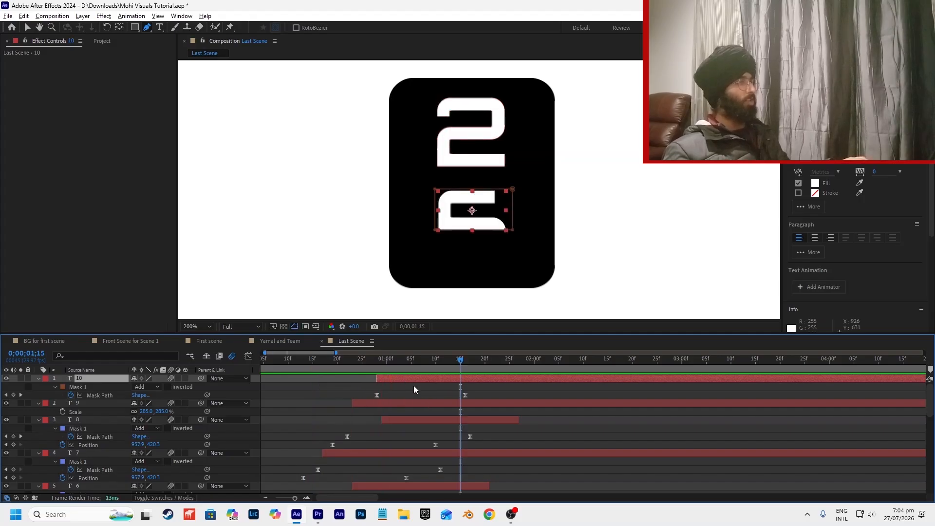
Duplicate the masked 6 layer and change the lower copy's fill to red.
{"action": "left_click", "coordinate": [412, 385]}
{"action": "left_click", "coordinate": [395, 379]}
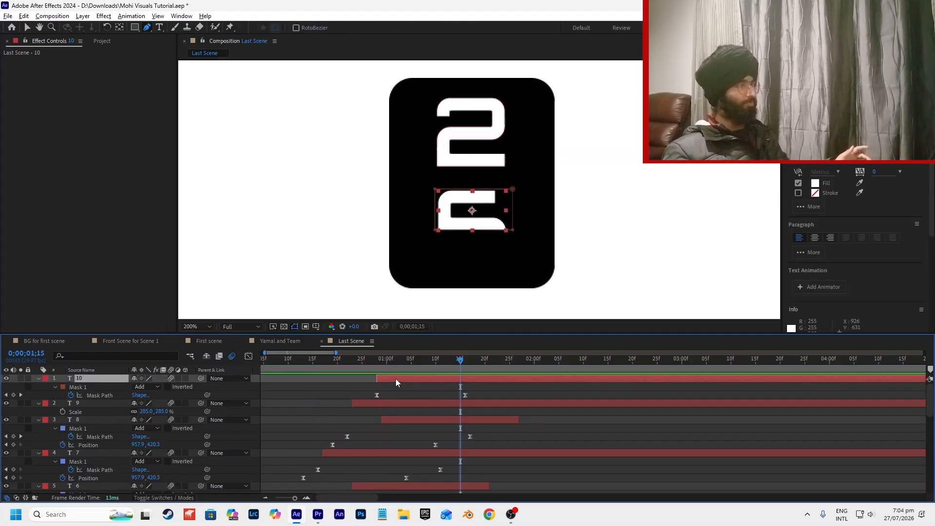
{"action": "key", "text": "ctrl+d"}
{"action": "left_click", "coordinate": [399, 387]}
{"action": "left_click", "coordinate": [815, 183]}
{"action": "left_click", "coordinate": [446, 317]}
{"action": "left_click", "coordinate": [615, 248]}
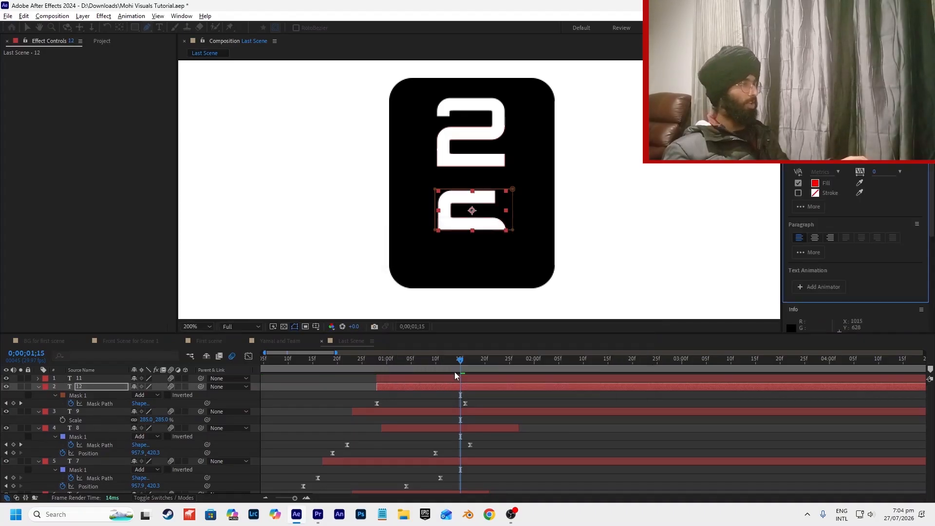
Align the start of the white 6 layer to 0:28, matching the red copy.
{"action": "left_click", "coordinate": [477, 393]}
{"action": "left_click_drag", "start_coordinate": [430, 377], "coordinate": [392, 378]}
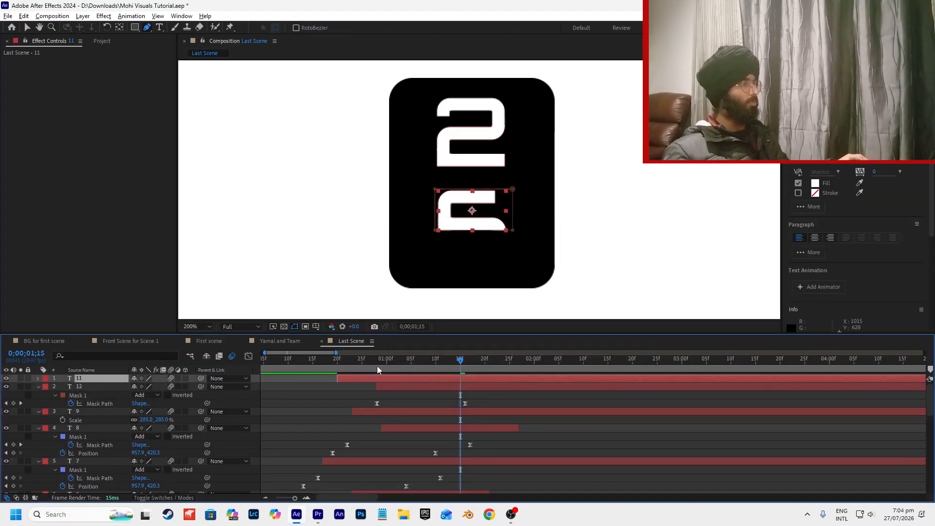
{"action": "left_click", "coordinate": [377, 368]}
{"action": "key", "text": "["}
{"action": "left_click", "coordinate": [389, 387]}
{"action": "left_click", "coordinate": [395, 399]}
Add Position keyframes to both the white and red 6 layers at 0:28 and 1:16.
{"action": "left_click", "coordinate": [25, 28]}
{"action": "left_click", "coordinate": [449, 378]}
{"action": "left_click", "coordinate": [449, 385], "text": "shift"}
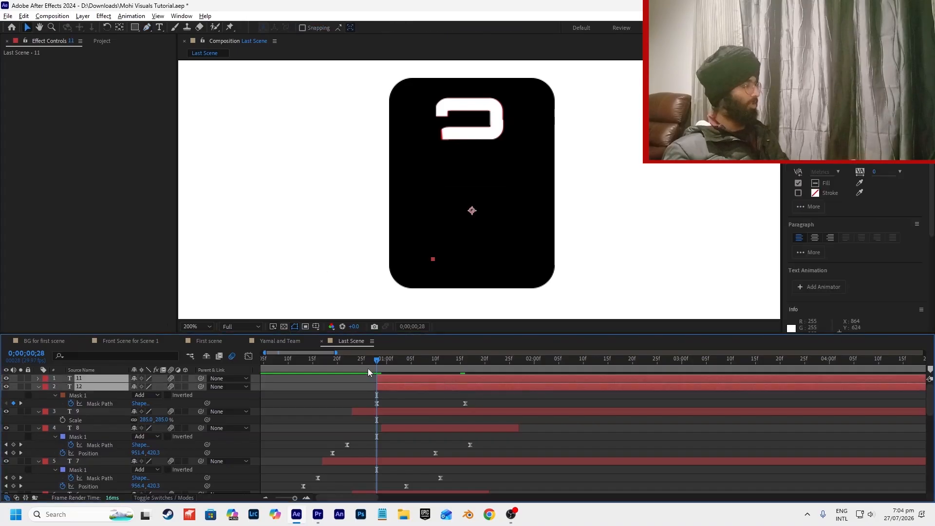
{"action": "key", "text": "p"}
{"action": "left_click", "coordinate": [63, 403]}
{"action": "left_click", "coordinate": [465, 360]}
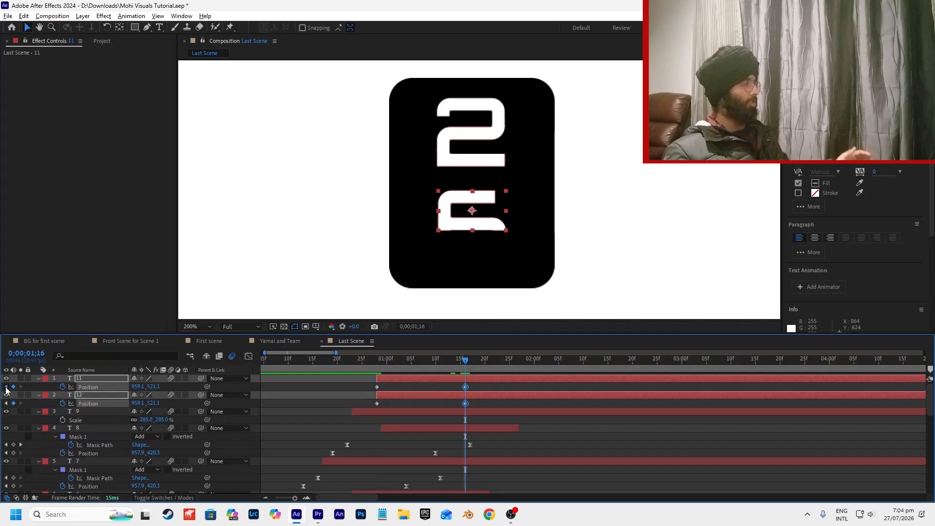
Return to 0:28, select the Position keyframes of both 6 layers and shift them horizontally to 910.1, 521.1.
{"action": "left_click", "coordinate": [6, 387]}
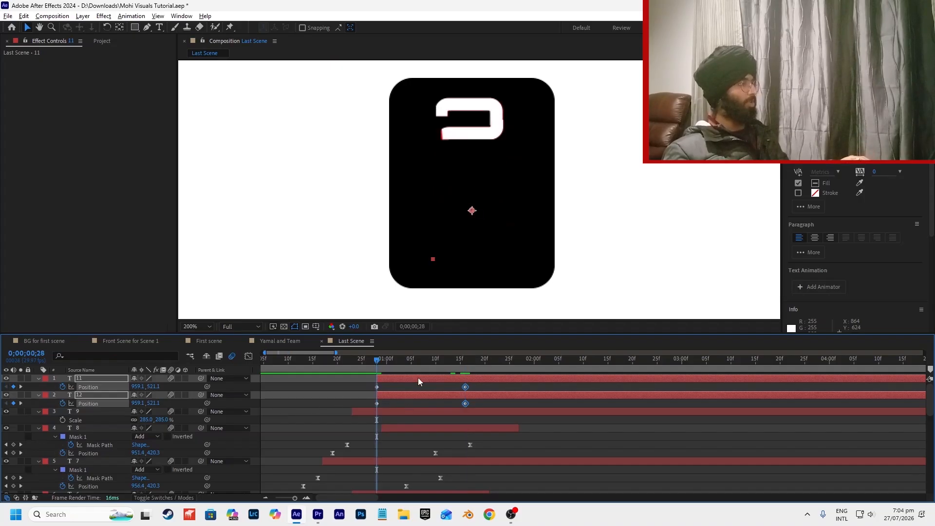
{"action": "left_click", "coordinate": [397, 401]}
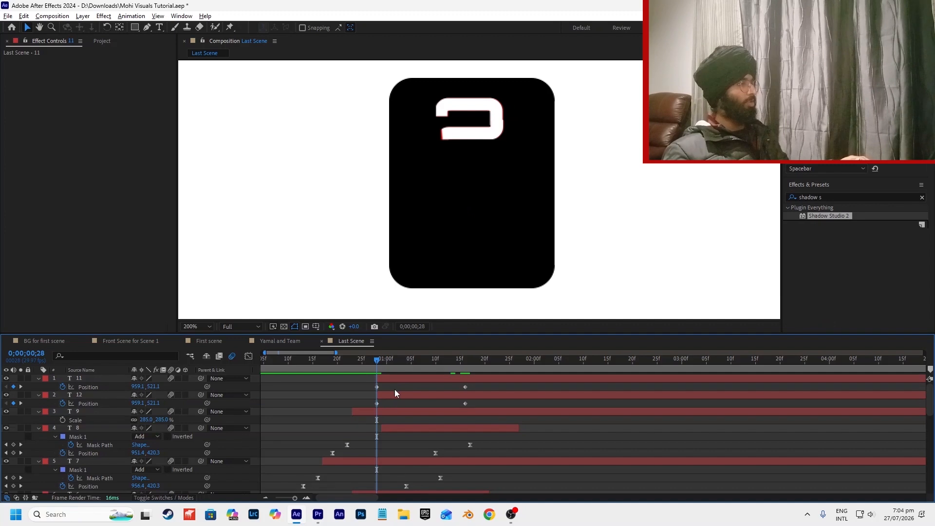
{"action": "left_click_drag", "start_coordinate": [482, 387], "coordinate": [308, 407]}
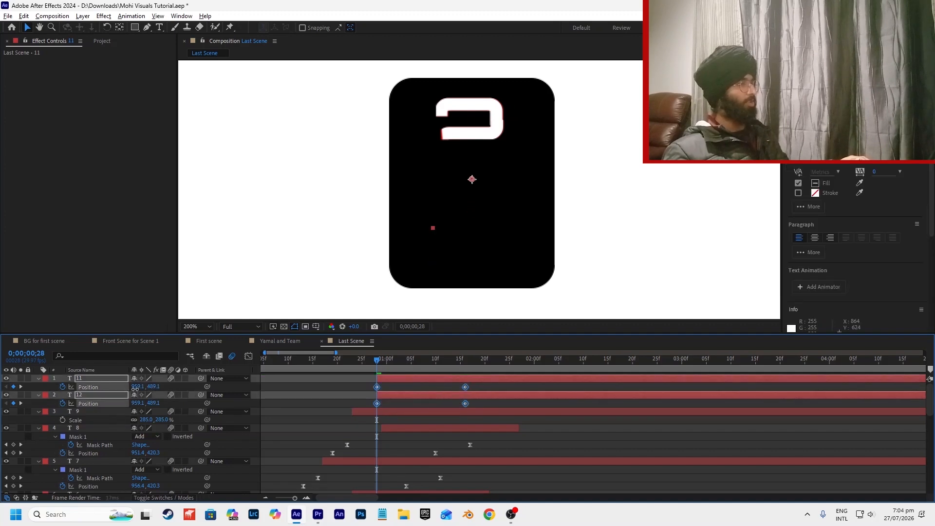
{"action": "left_click_drag", "start_coordinate": [134, 387], "coordinate": [112, 388]}
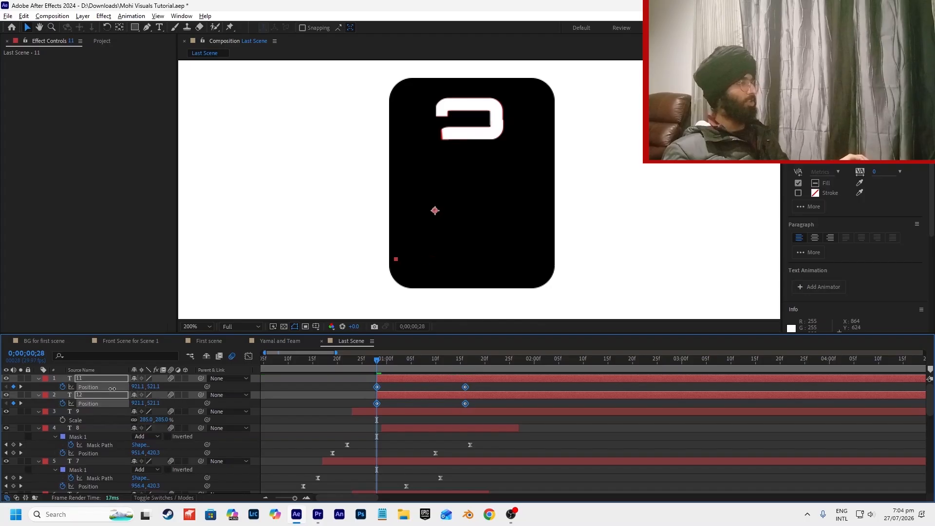
Offset the red 6 layer's Position at 0:28 to 916.1, 521.1.
{"action": "left_click", "coordinate": [390, 401]}
{"action": "left_click", "coordinate": [383, 395]}
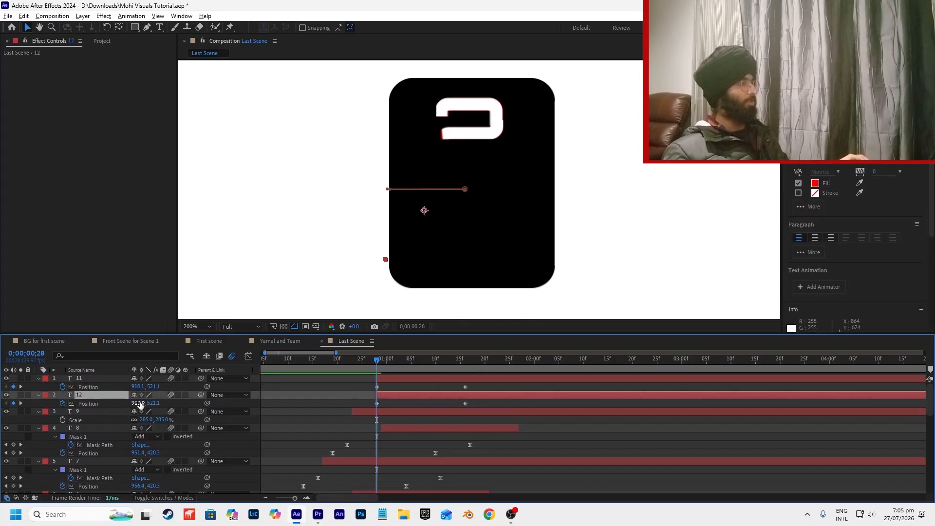
{"action": "left_click_drag", "start_coordinate": [140, 403], "coordinate": [146, 403]}
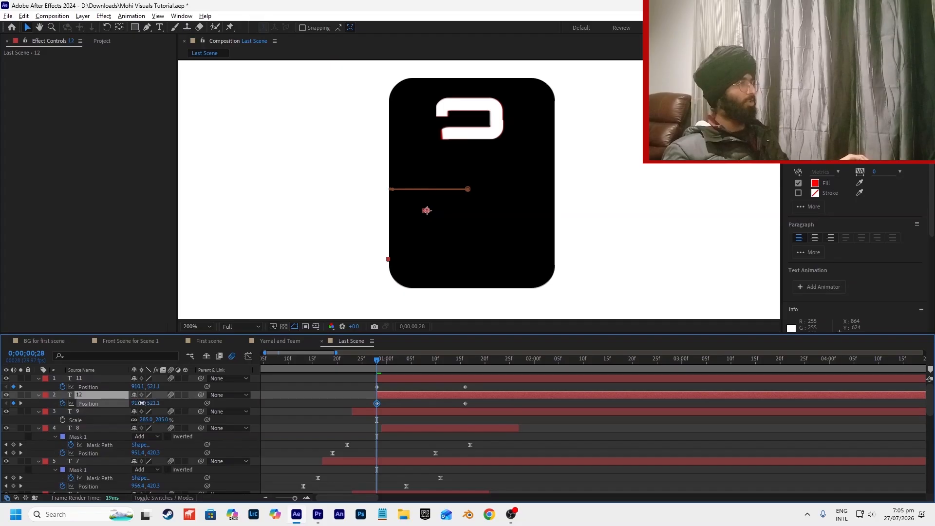
Apply Easy Ease to the Position keyframes of both 6 layers and preview the slide.
{"action": "left_click_drag", "start_coordinate": [416, 399], "coordinate": [497, 385]}
{"action": "left_click_drag", "start_coordinate": [368, 410], "coordinate": [347, 411]}
{"action": "key", "text": "F9"}
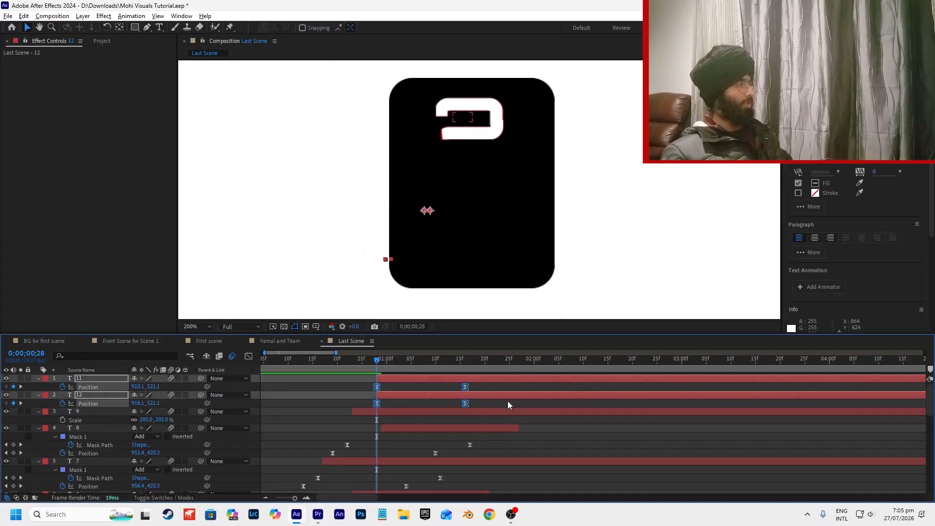
{"action": "left_click", "coordinate": [508, 402]}
{"action": "key", "text": "space"}
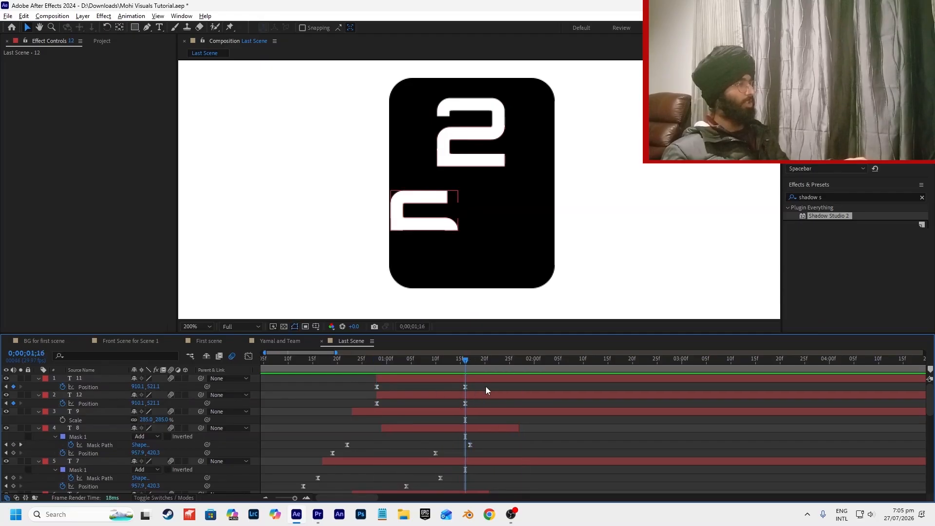
Select the Position keyframes of both 6 layers at 1:16, shift them to 958.1, 521.1, and preview the slide.
{"action": "left_click_drag", "start_coordinate": [486, 386], "coordinate": [440, 413]}
{"action": "left_click_drag", "start_coordinate": [145, 391], "coordinate": [165, 389]}
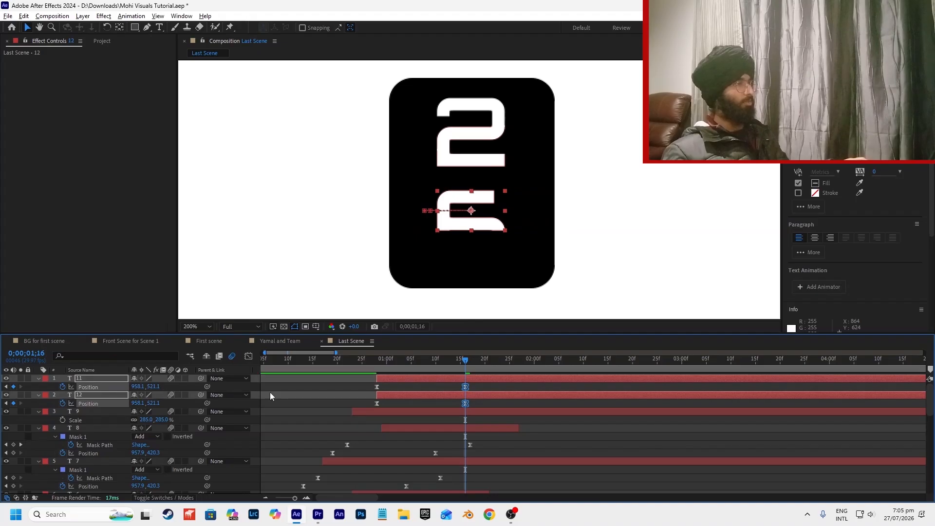
{"action": "left_click", "coordinate": [376, 367]}
{"action": "key", "text": "space"}
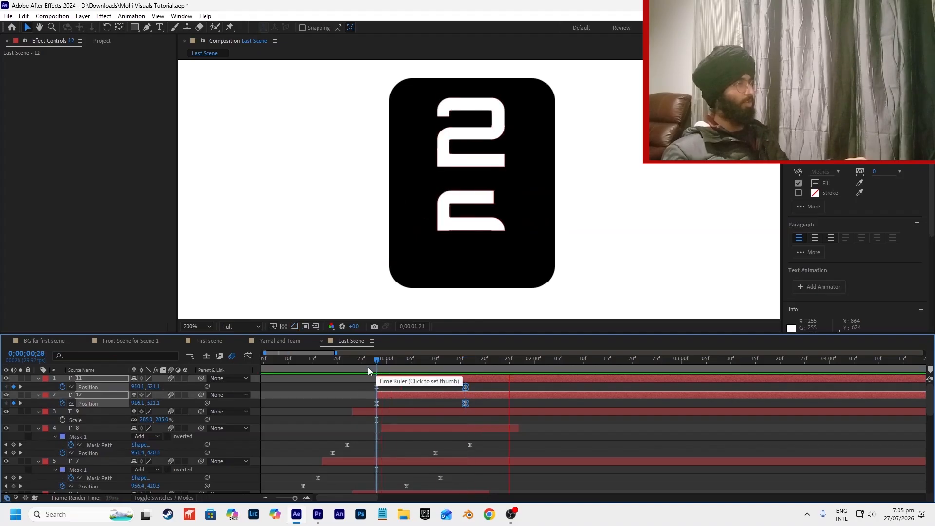
{"action": "left_click", "coordinate": [367, 366]}
{"action": "left_click", "coordinate": [376, 368]}
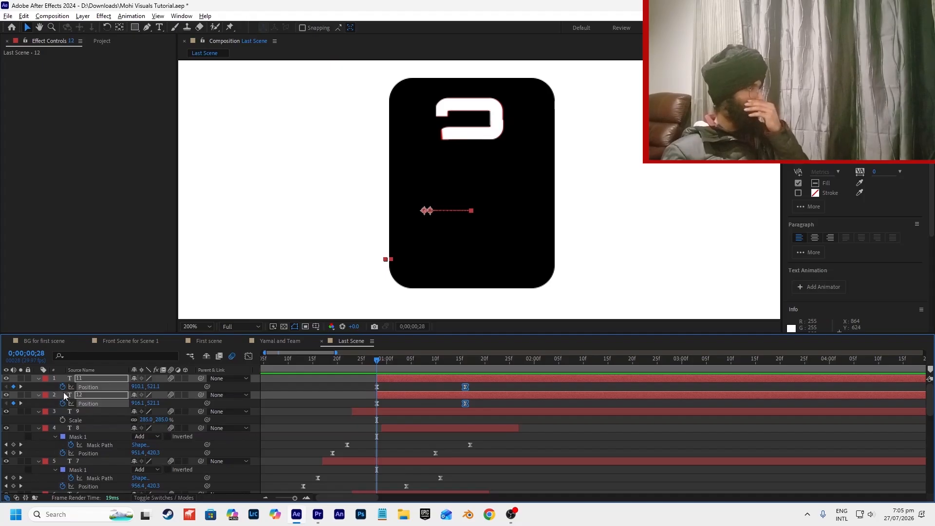
Delete the Position keyframes of both 6 layers at 0:28 and preview the result.
{"action": "left_click_drag", "start_coordinate": [386, 382], "coordinate": [353, 407]}
{"action": "key", "text": "Delete"}
{"action": "key", "text": "space"}
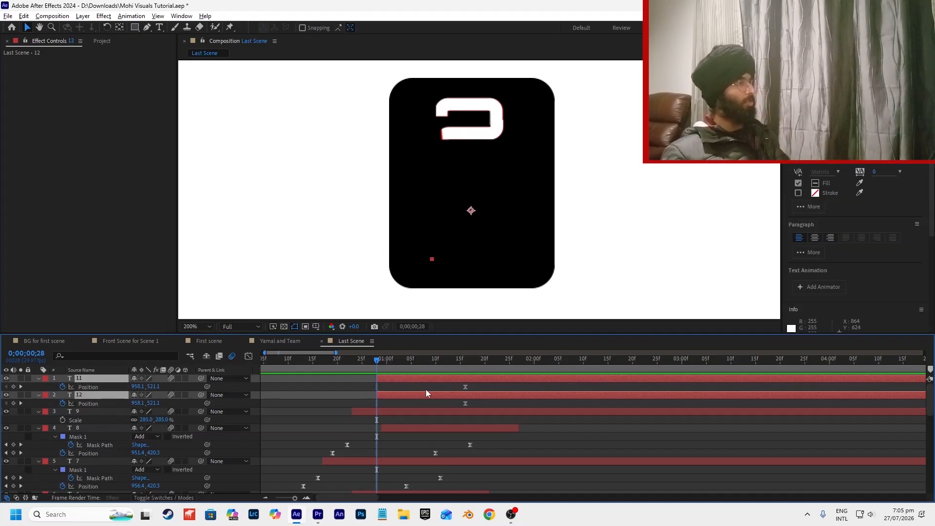
{"action": "key", "text": "space"}
{"action": "left_click_drag", "start_coordinate": [383, 367], "coordinate": [376, 366]}
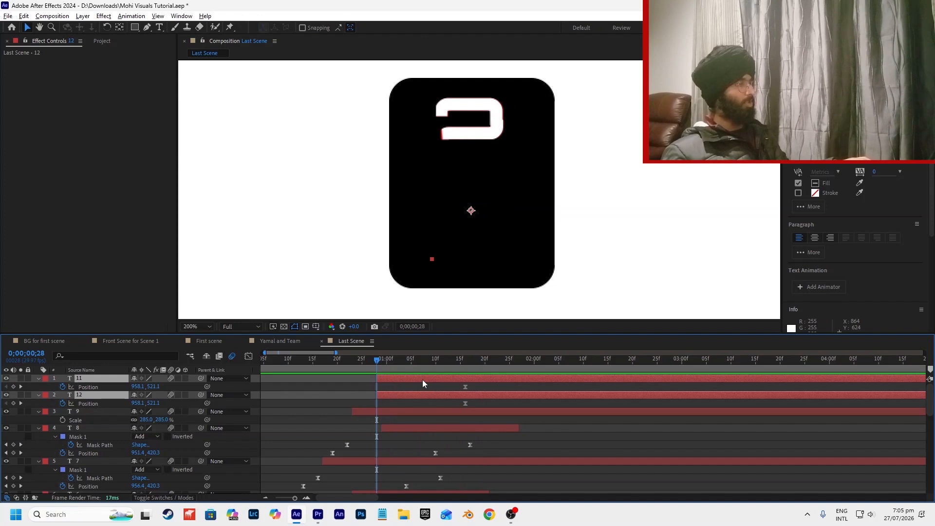
At 0:28, raise both 6 layers to Position 958.1, 511.1 and preview the vertical slide.
{"action": "left_click_drag", "start_coordinate": [153, 388], "coordinate": [141, 393]}
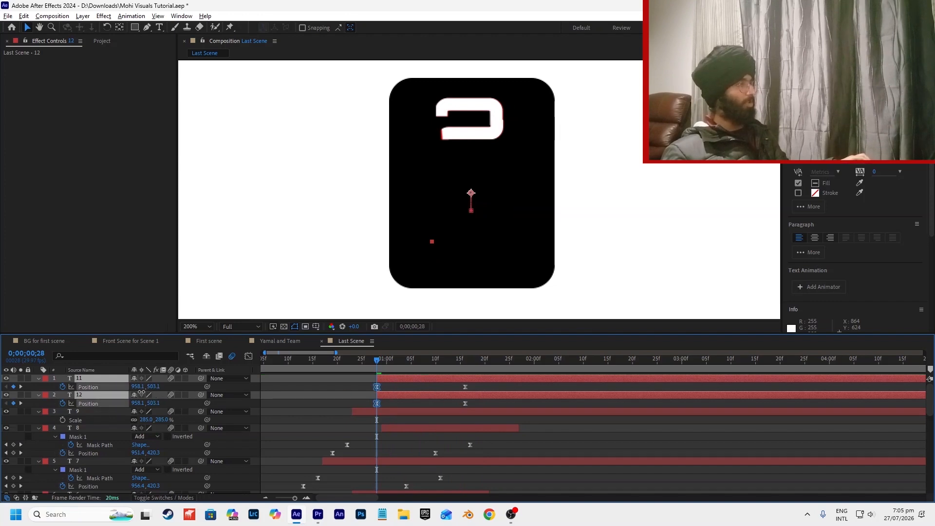
{"action": "key", "text": "space"}
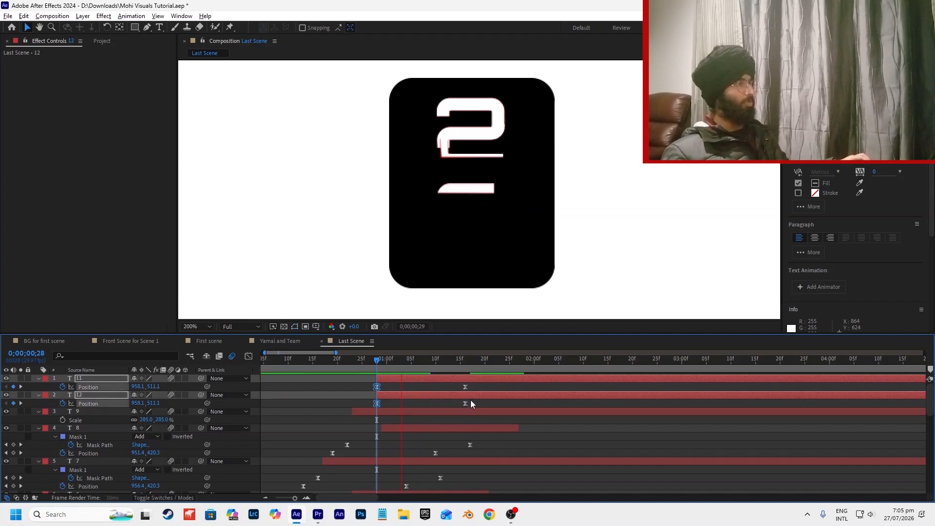
{"action": "left_click", "coordinate": [376, 369]}
Move the Position keyframes of both 6 layers earlier, to 0:20 and 1:08, and preview the timing.
{"action": "left_click_drag", "start_coordinate": [476, 389], "coordinate": [338, 390]}
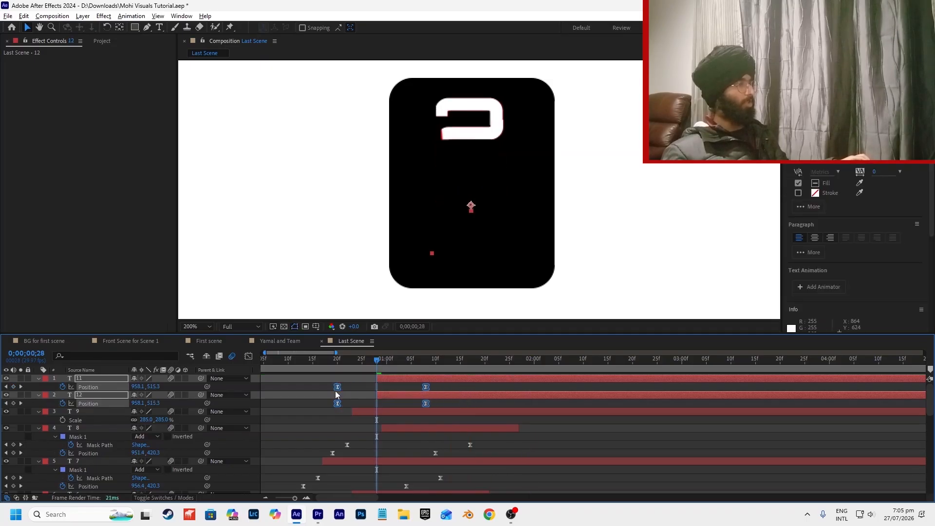
{"action": "left_click", "coordinate": [330, 369]}
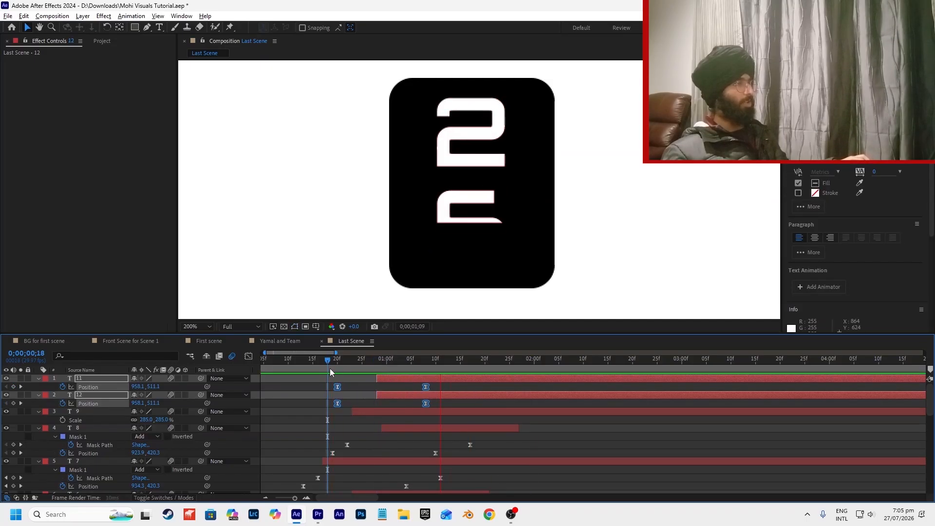
{"action": "key", "text": "space"}
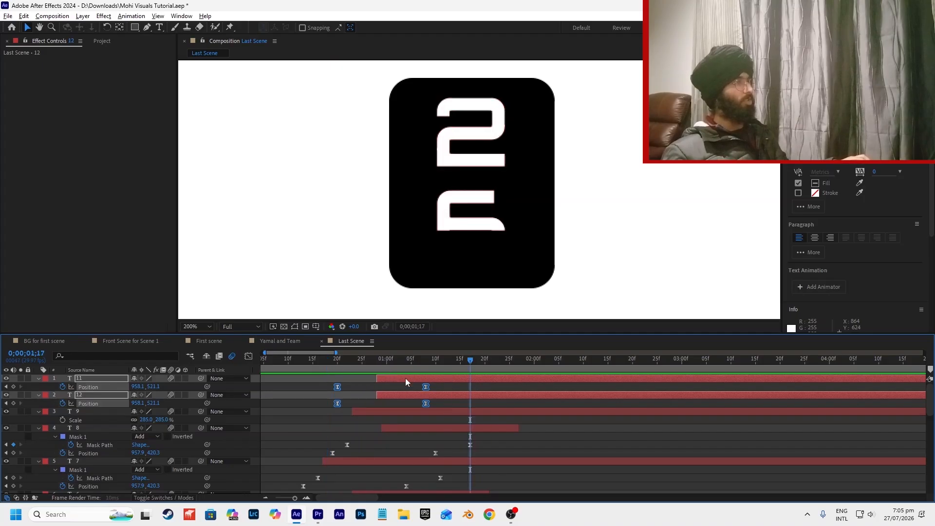
{"action": "left_click", "coordinate": [406, 384]}
{"action": "left_click", "coordinate": [336, 364]}
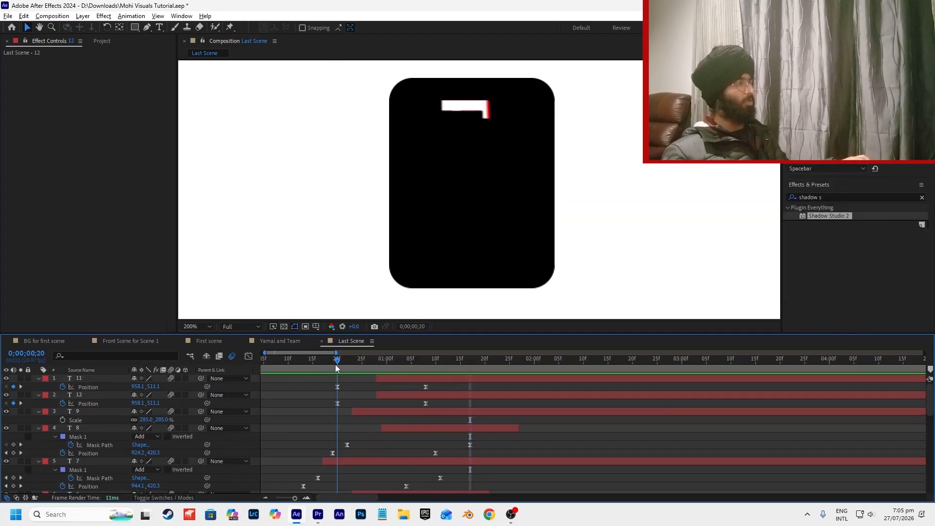
{"action": "left_click_drag", "start_coordinate": [335, 365], "coordinate": [424, 364]}
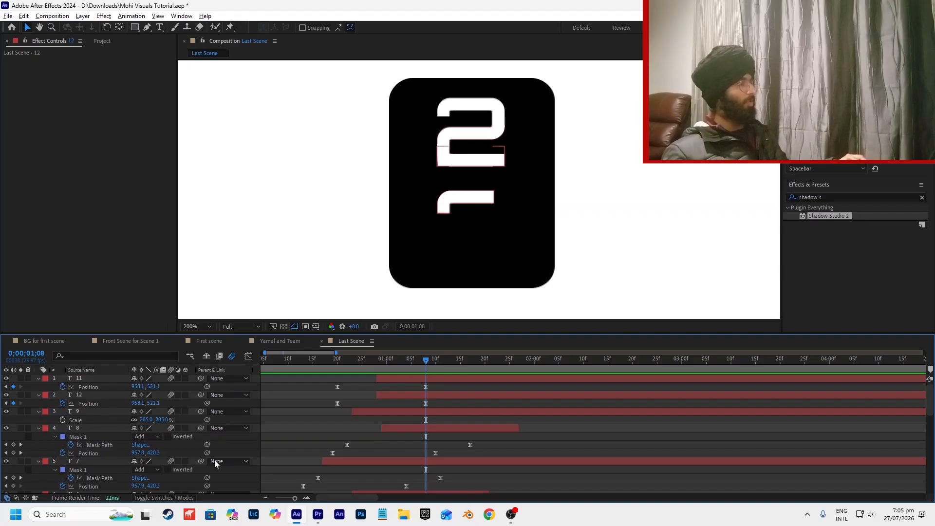
At 0:20, set the red 6 layer's Position to 958.1, 545.1 and preview its offset from the white 6.
{"action": "left_click", "coordinate": [337, 366]}
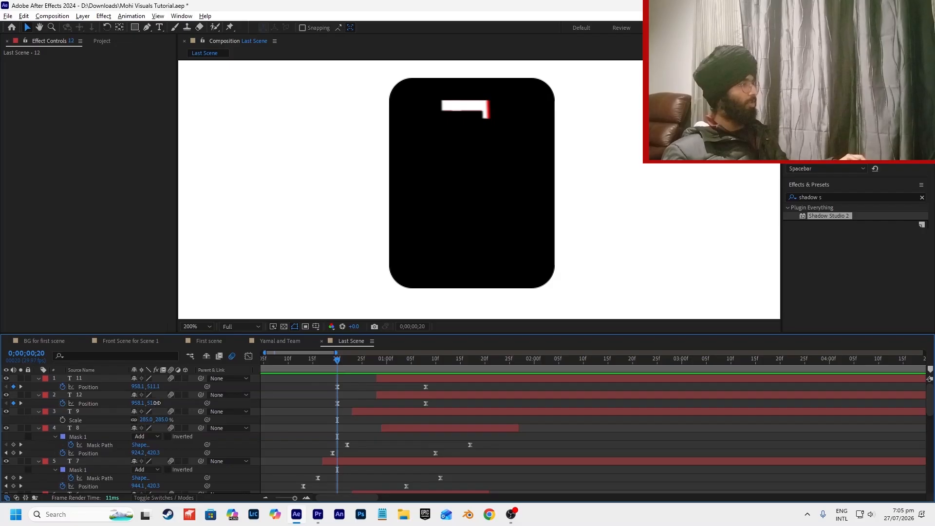
{"action": "left_click_drag", "start_coordinate": [156, 402], "coordinate": [146, 405]}
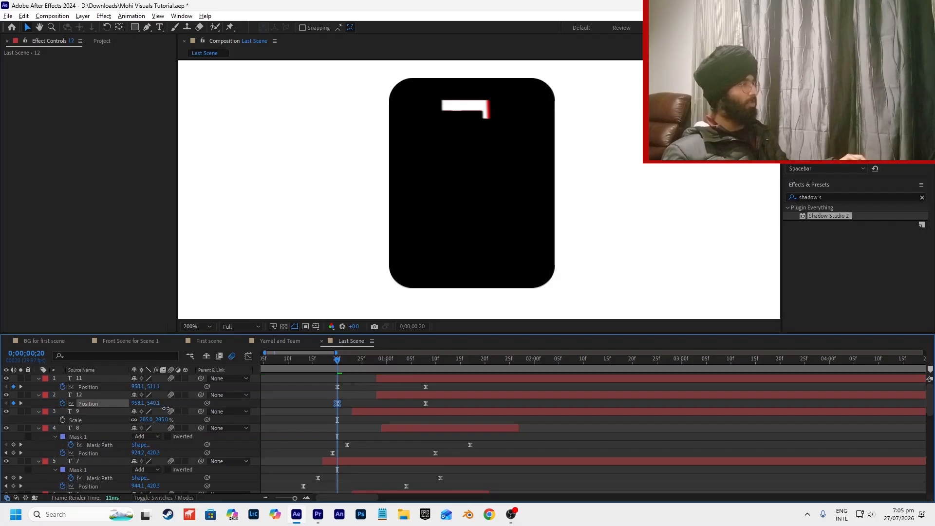
{"action": "left_click", "coordinate": [459, 407]}
{"action": "key", "text": "space"}
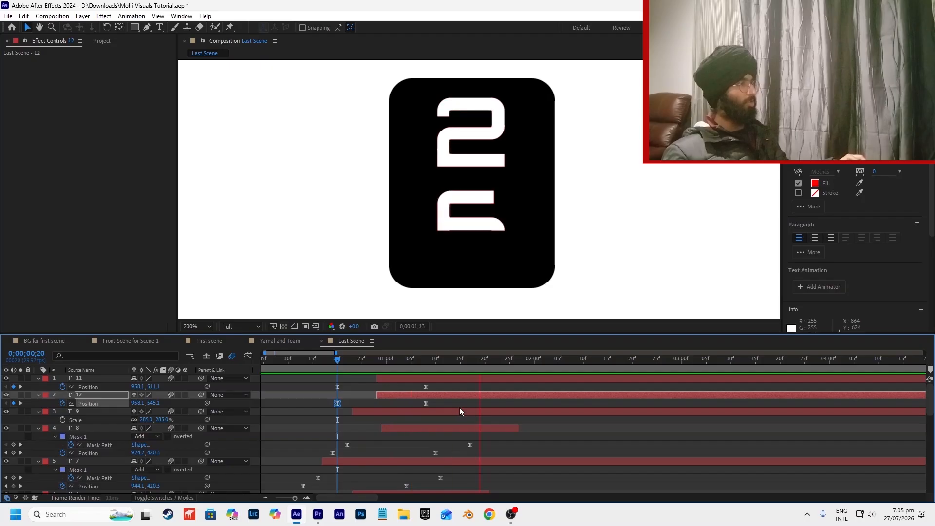
{"action": "mouse_move", "coordinate": [358, 369]}
{"action": "left_mouse_down"}
{"action": "mouse_move", "coordinate": [459, 379]}
{"action": "mouse_move", "coordinate": [357, 385]}
{"action": "left_mouse_up"}
{"action": "key", "text": "space"}
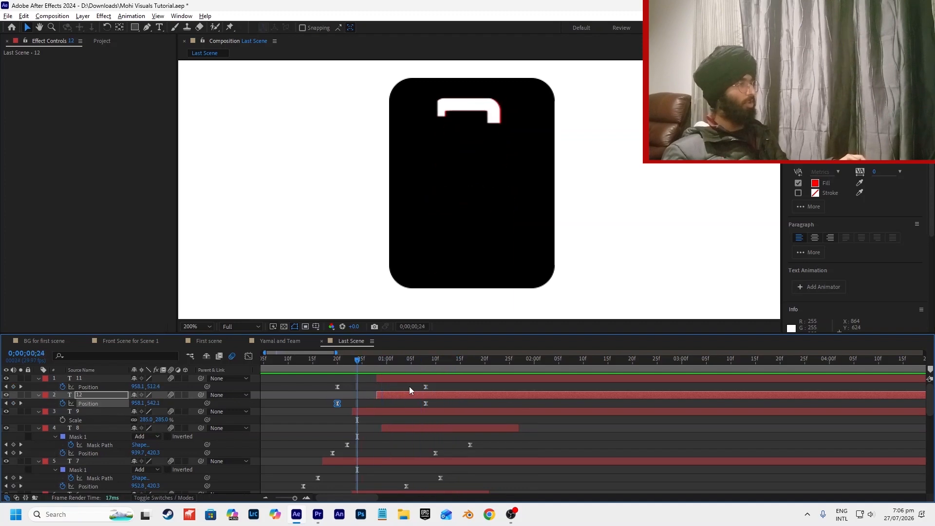
{"action": "key", "text": "space"}
{"action": "left_click", "coordinate": [356, 365]}
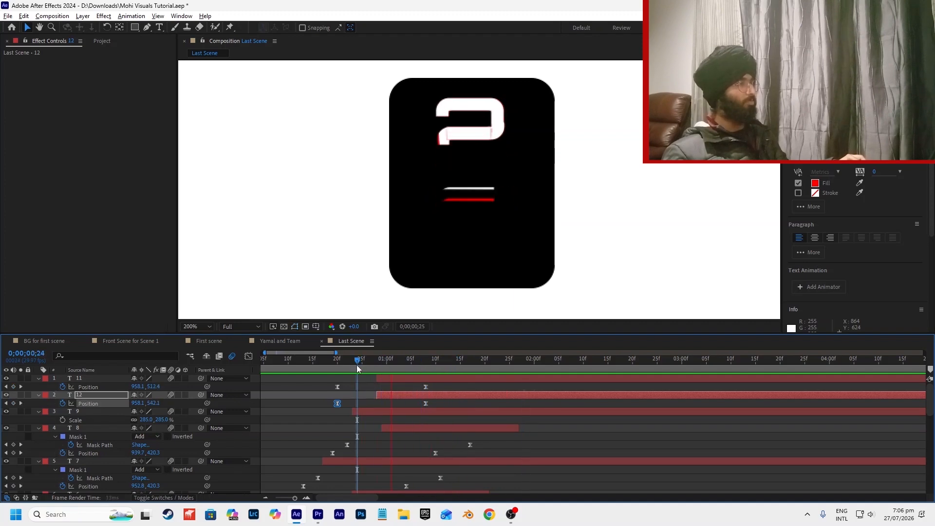
{"action": "left_click", "coordinate": [323, 366]}
{"action": "key", "text": "space"}
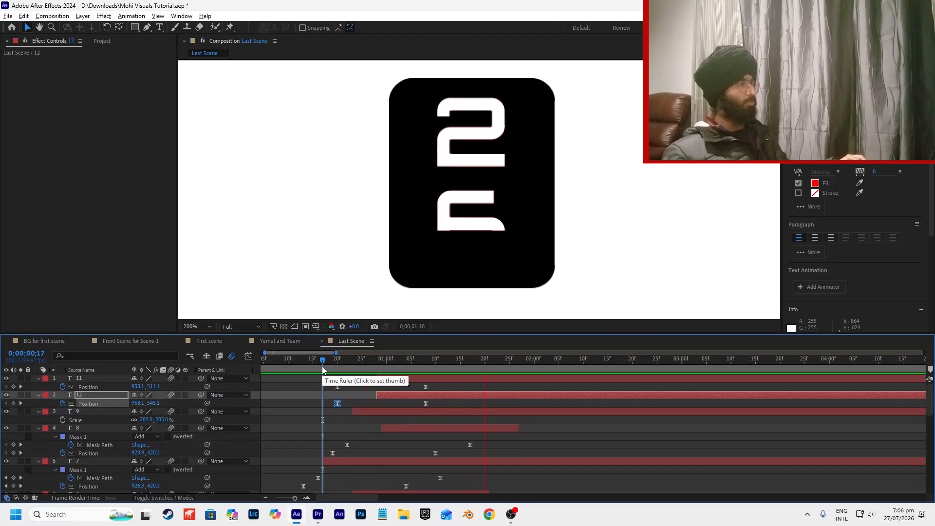
Move the red 6 layer's first Position keyframe to 0:27 and preview the slide.
{"action": "key", "text": "space"}
{"action": "left_click_drag", "start_coordinate": [336, 403], "coordinate": [378, 404]}
{"action": "left_click", "coordinate": [343, 369]}
{"action": "key", "text": "space"}
{"action": "key", "text": "space"}
{"action": "key", "text": "space"}
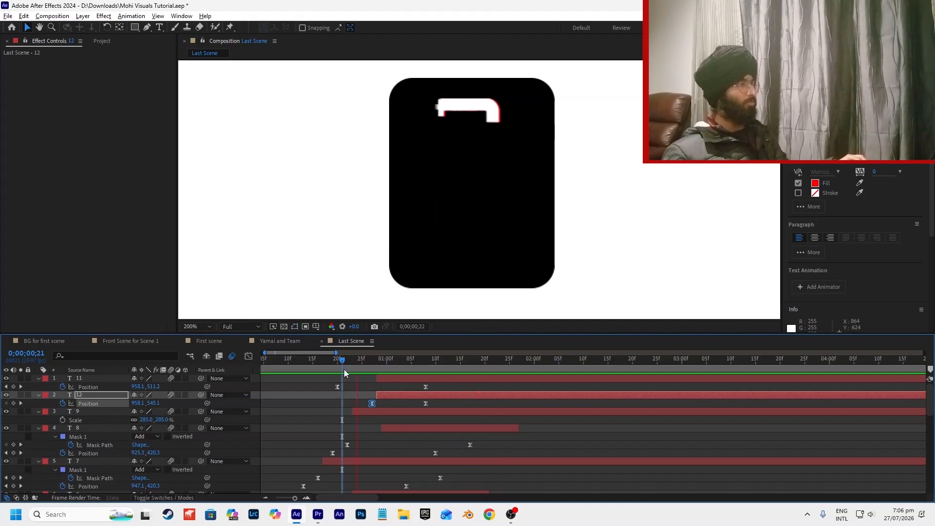
Check the 6's reveal near 1:12, then show the keyframed mask and Position properties of layers 11 and 12.
{"action": "left_click_drag", "start_coordinate": [382, 367], "coordinate": [475, 399]}
{"action": "left_click", "coordinate": [423, 384]}
{"action": "left_click", "coordinate": [416, 379]}
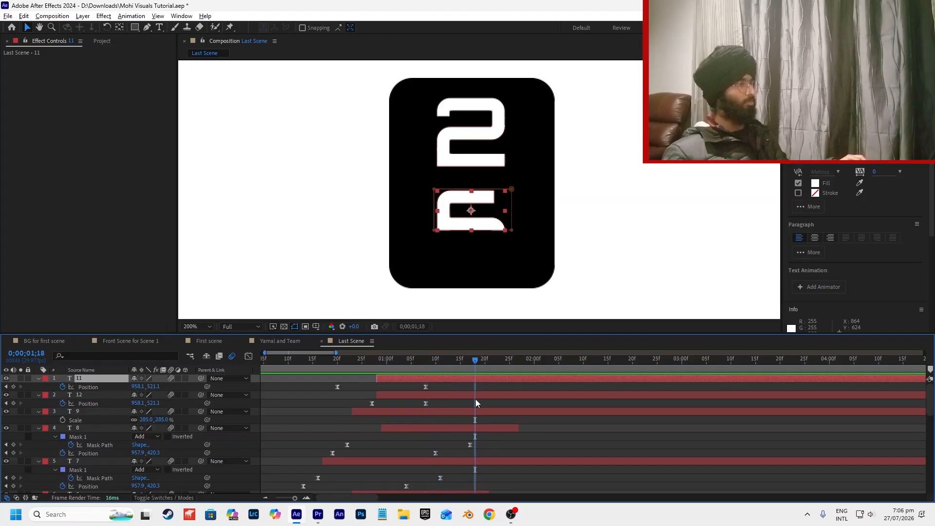
{"action": "key", "text": "u"}
{"action": "left_click", "coordinate": [451, 367]}
{"action": "left_click_drag", "start_coordinate": [451, 368], "coordinate": [444, 368]}
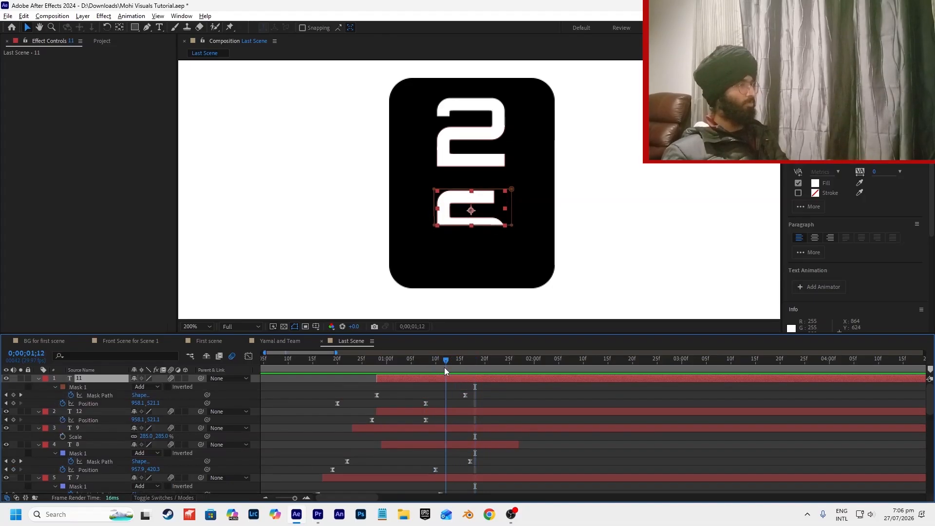
{"action": "left_click", "coordinate": [450, 411], "text": "shift"}
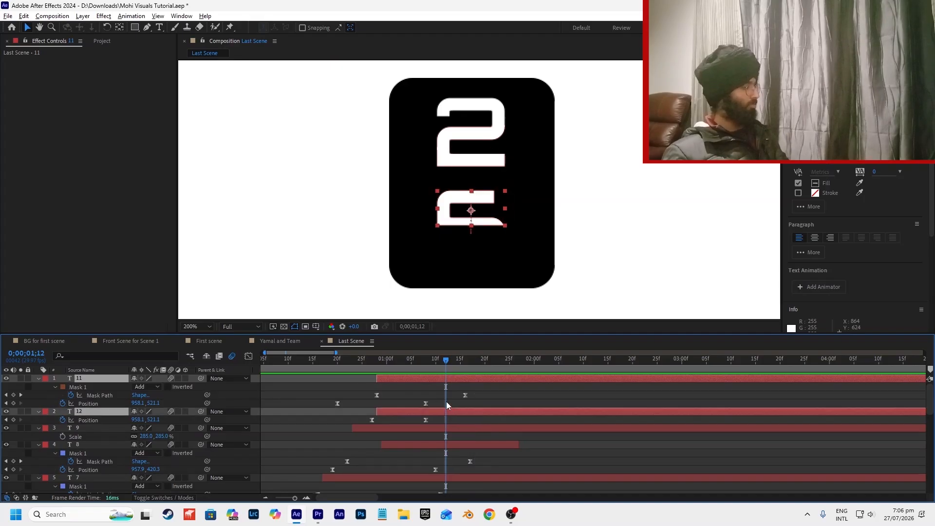
{"action": "key", "text": "u"}
{"action": "key", "text": "u"}
Move the ending Mask Path keyframes of both 6 layers to 1:09 and preview the faster reveal.
{"action": "left_click_drag", "start_coordinate": [475, 388], "coordinate": [447, 434]}
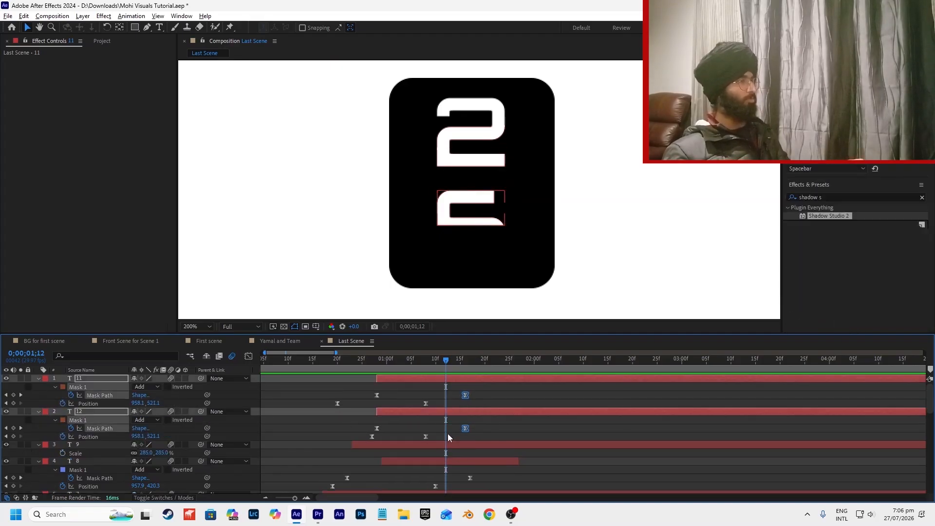
{"action": "left_click_drag", "start_coordinate": [466, 396], "coordinate": [432, 399]}
{"action": "left_click_drag", "start_coordinate": [410, 368], "coordinate": [401, 368]}
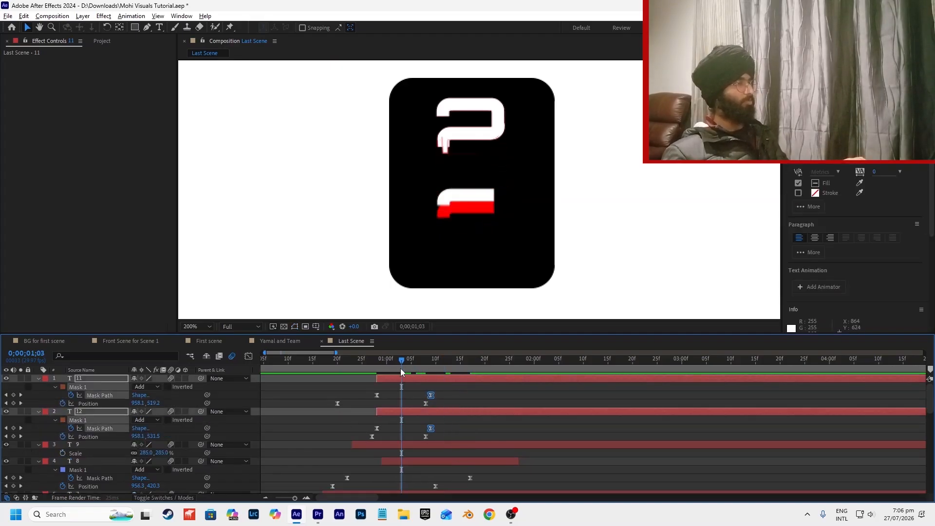
{"action": "left_click", "coordinate": [339, 366]}
{"action": "key", "text": "space"}
{"action": "left_click", "coordinate": [363, 364]}
{"action": "left_click_drag", "start_coordinate": [363, 363], "coordinate": [437, 380]}
Duplicate layers 11 and 12, place both copies at the top of the stack, and shift them to start at 1:02.
{"action": "left_click", "coordinate": [440, 386]}
{"action": "left_click", "coordinate": [432, 378]}
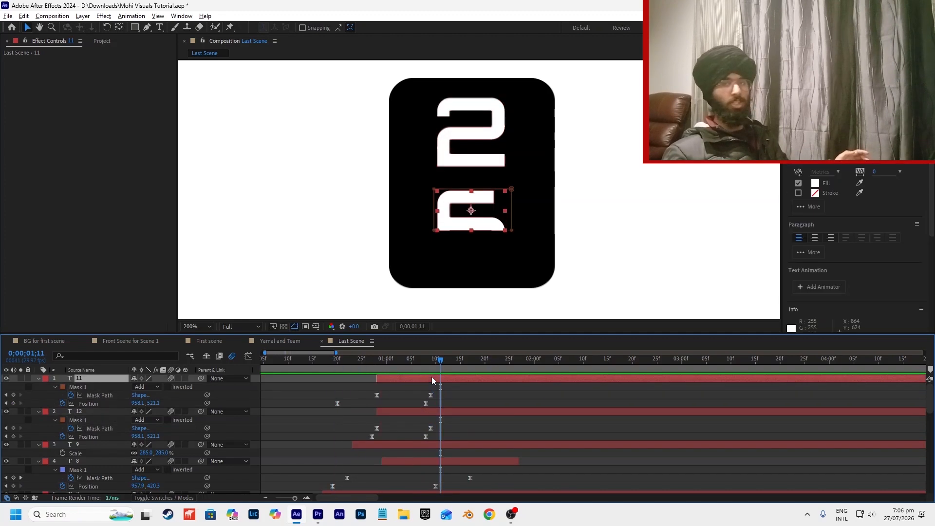
{"action": "left_click", "coordinate": [435, 412], "text": "shift"}
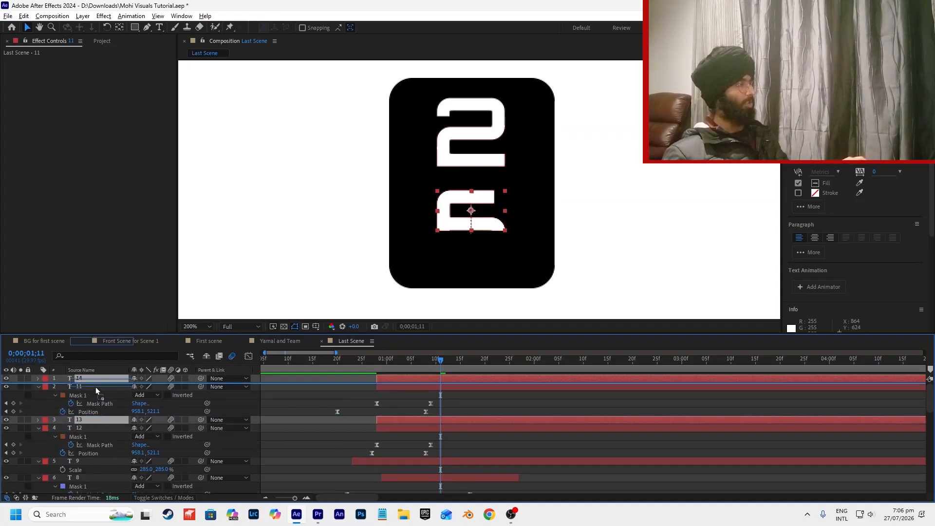
{"action": "key", "text": "ctrl+d"}
{"action": "left_click_drag", "start_coordinate": [461, 381], "coordinate": [475, 381]}
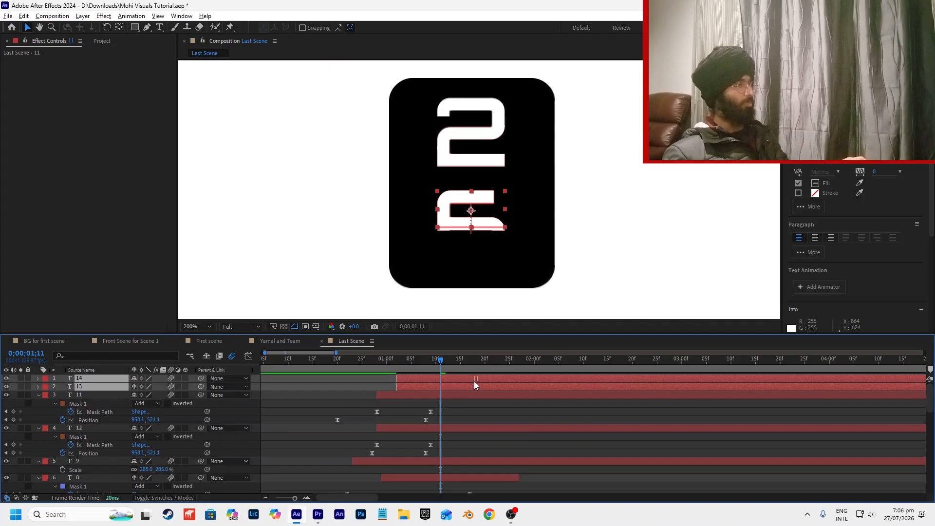
{"action": "scroll", "coordinate": [485, 404], "scroll_direction": "down", "scroll_amount": 2}
{"action": "scroll", "coordinate": [459, 405], "scroll_direction": "down", "scroll_amount": 1}
{"action": "scroll", "coordinate": [458, 405], "scroll_direction": "up", "scroll_amount": 2}
{"action": "scroll", "coordinate": [458, 405], "scroll_direction": "down", "scroll_amount": 2}
{"action": "scroll", "coordinate": [456, 405], "scroll_direction": "up", "scroll_amount": 3}
Split the red 6 layer 12 at 1:09 and delete the part after the split.
{"action": "left_click", "coordinate": [457, 406]}
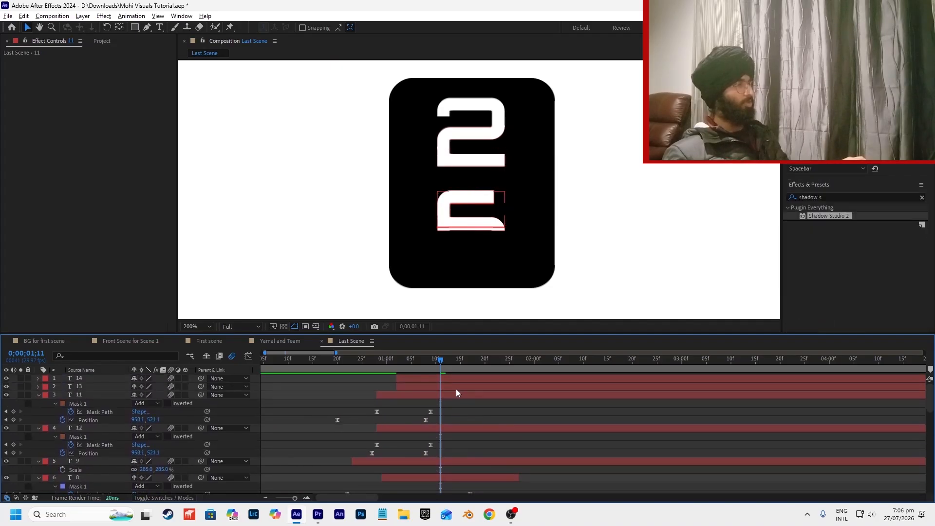
{"action": "left_click", "coordinate": [456, 388]}
{"action": "left_click_drag", "start_coordinate": [440, 365], "coordinate": [446, 373]}
{"action": "left_click", "coordinate": [451, 429]}
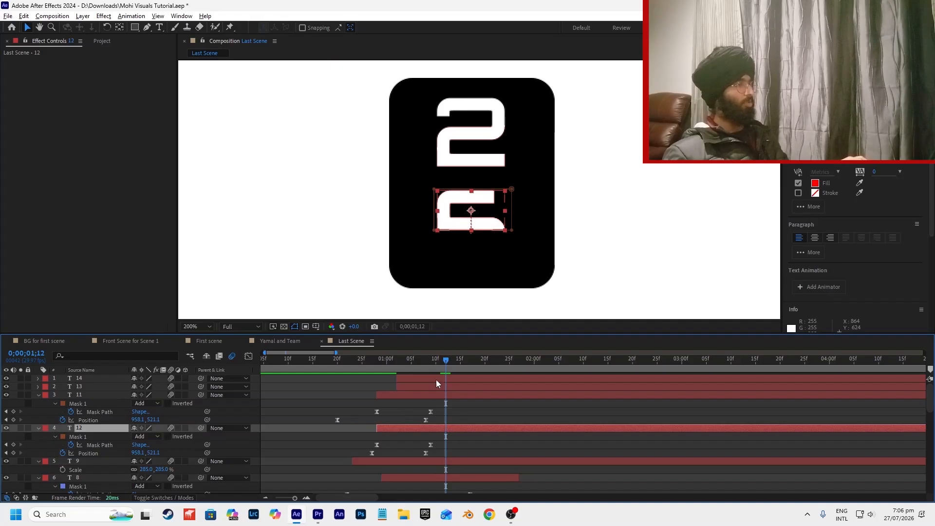
{"action": "left_click", "coordinate": [431, 361]}
{"action": "key", "text": "ctrl+shift+d"}
{"action": "key", "text": "Delete"}
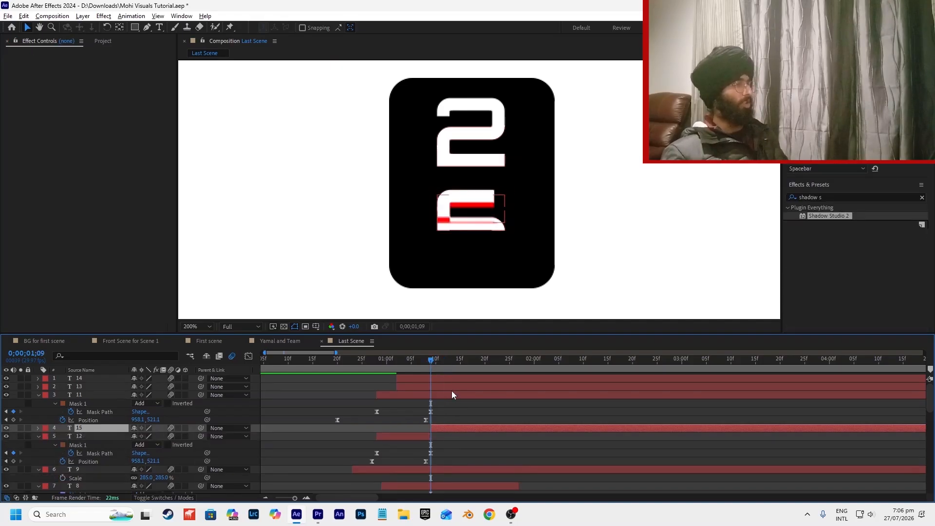
Split the duplicated red 6 layer 13 at 1:13 and delete the part after the split.
{"action": "left_click", "coordinate": [434, 386]}
{"action": "key", "text": "u"}
{"action": "left_click_drag", "start_coordinate": [434, 367], "coordinate": [449, 366]}
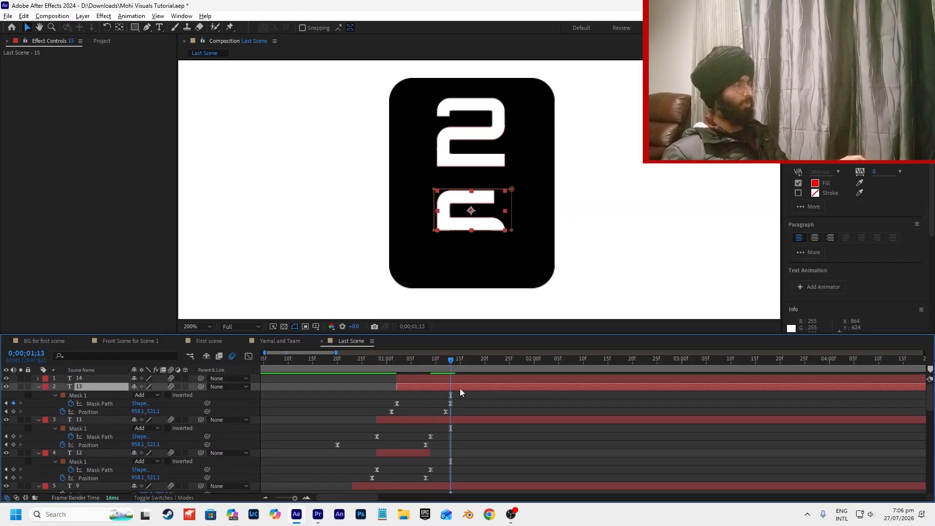
{"action": "key", "text": "ctrl+shift+d"}
{"action": "key", "text": "Delete"}
At 1:13, move Mask 1 of the duplicated white 6 layer 14 down over the lower half of the 6.
{"action": "left_click", "coordinate": [463, 379]}
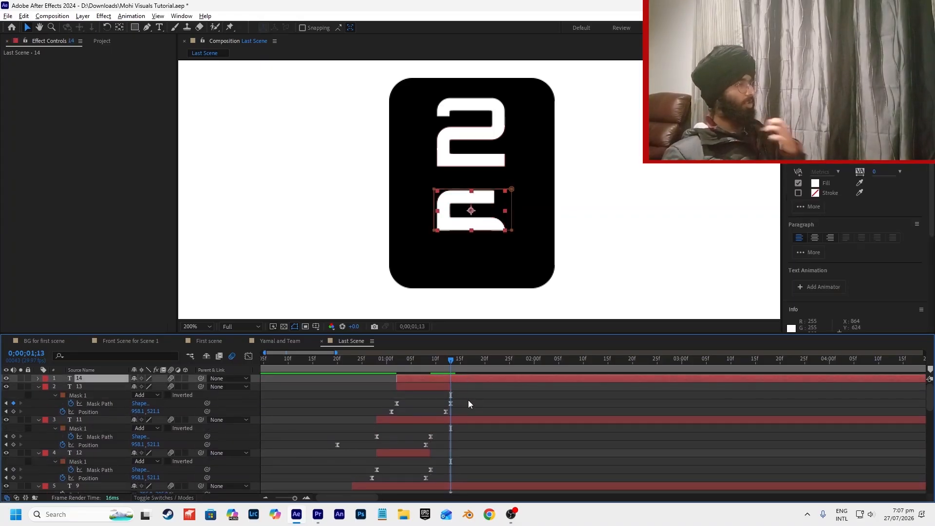
{"action": "key", "text": "u"}
{"action": "left_click_drag", "start_coordinate": [465, 416], "coordinate": [376, 393]}
{"action": "left_click", "coordinate": [430, 381]}
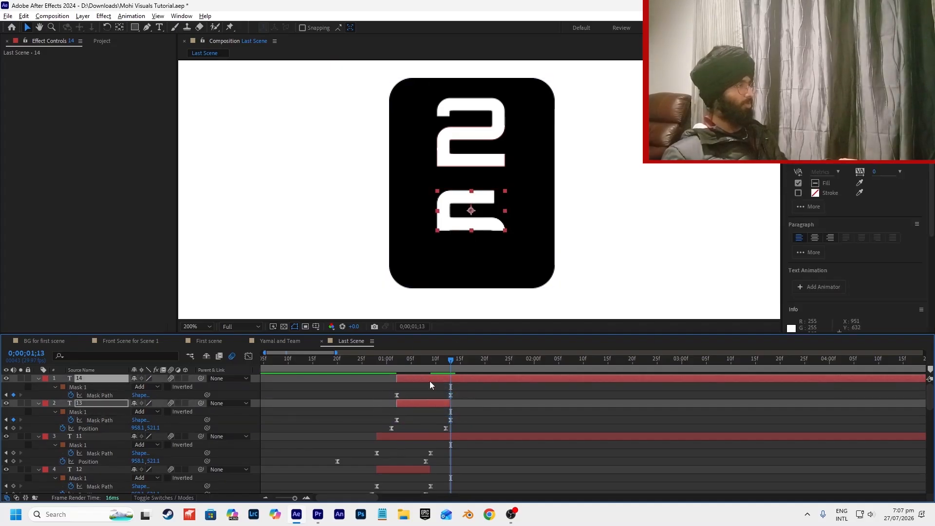
{"action": "left_click", "coordinate": [114, 385]}
{"action": "left_click_drag", "start_coordinate": [475, 193], "coordinate": [475, 234]}
At 1:12, move Mask 1 of the duplicated red layer 13 down over the 6's lower half and preview it.
{"action": "left_click", "coordinate": [430, 403]}
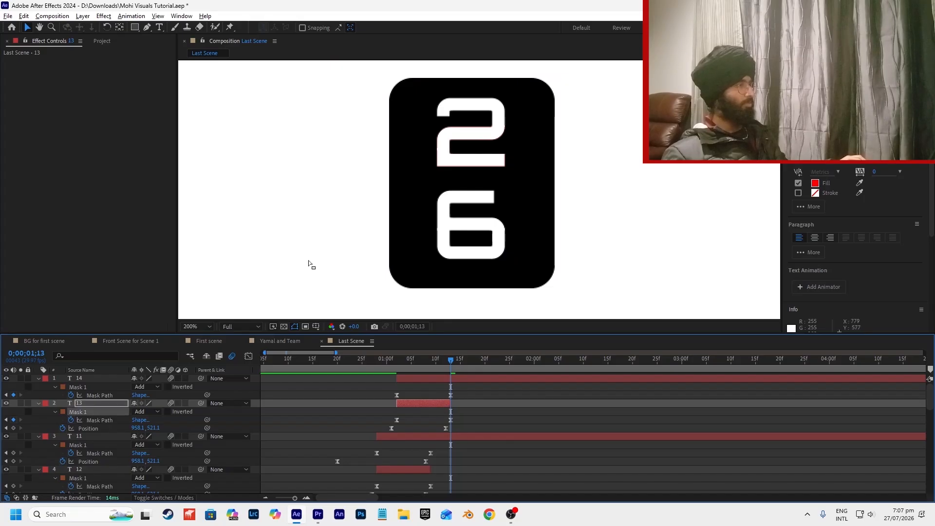
{"action": "left_click", "coordinate": [98, 394]}
{"action": "left_click", "coordinate": [95, 412]}
{"action": "left_click", "coordinate": [445, 366]}
{"action": "left_click_drag", "start_coordinate": [471, 229], "coordinate": [471, 275]}
{"action": "left_click_drag", "start_coordinate": [473, 273], "coordinate": [473, 274]}
{"action": "key", "text": "space"}
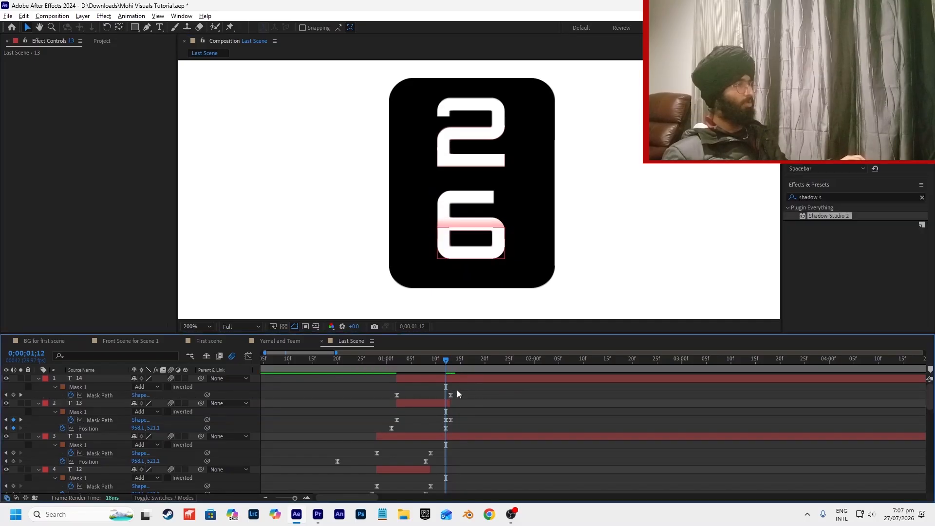
Delete the extra Mask Path keyframe at 1:12 on the red 6 layer 13 and preview the reveal.
{"action": "key", "text": "space"}
{"action": "scroll", "coordinate": [447, 400], "scroll_direction": "up", "scroll_amount": 4}
{"action": "left_click", "coordinate": [460, 420]}
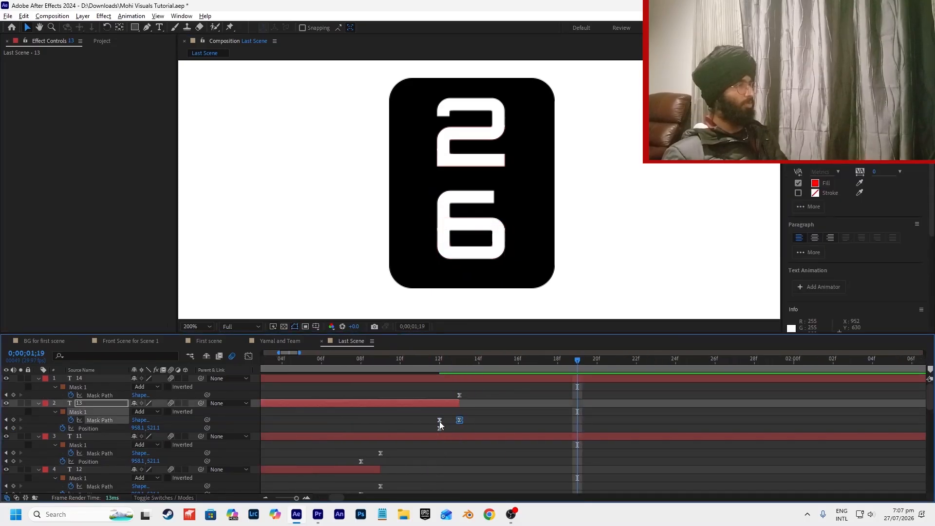
{"action": "key", "text": "j"}
{"action": "scroll", "coordinate": [440, 384], "scroll_direction": "down", "scroll_amount": 5}
{"action": "key", "text": "space"}
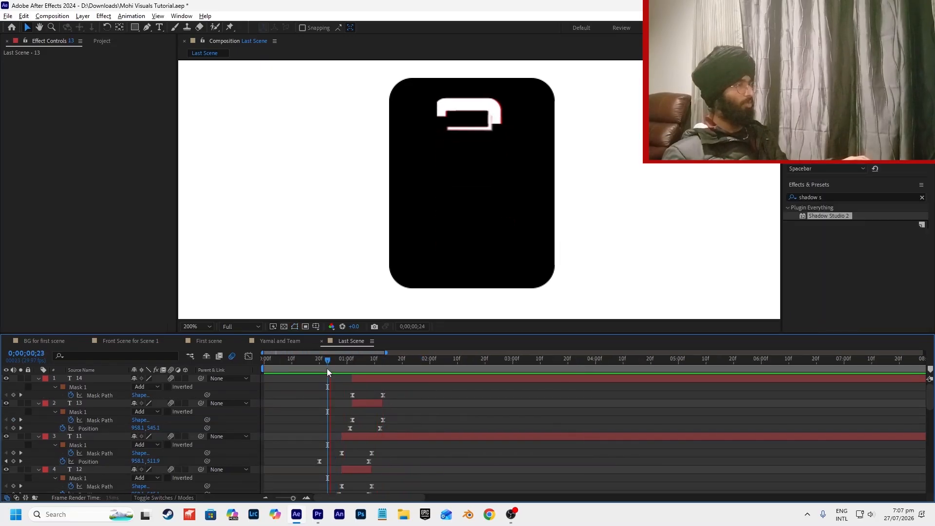
Save the project and preview the badge animation with the whole composition in view.
{"action": "scroll", "coordinate": [451, 202], "scroll_direction": "down", "scroll_amount": 4}
{"action": "key", "text": "ctrl+s"}
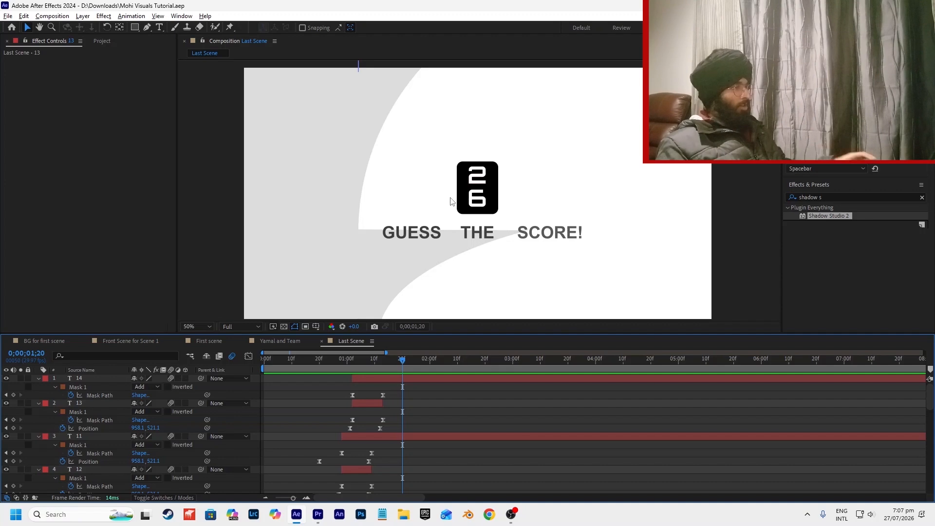
{"action": "key", "text": "space"}
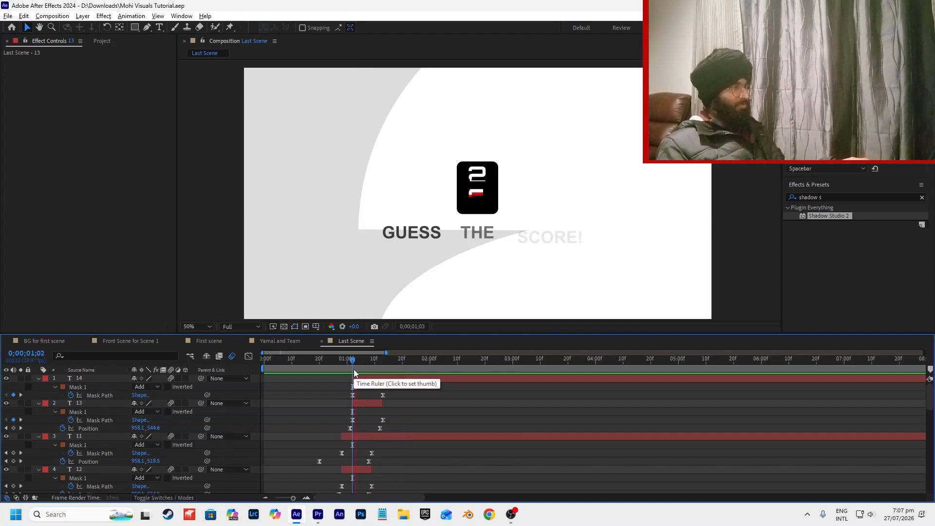
Switch to Premiere Pro and examine how the trophy and FIFA text appear on the badge in the reference reel.
{"action": "key", "text": "alt+Tab"}
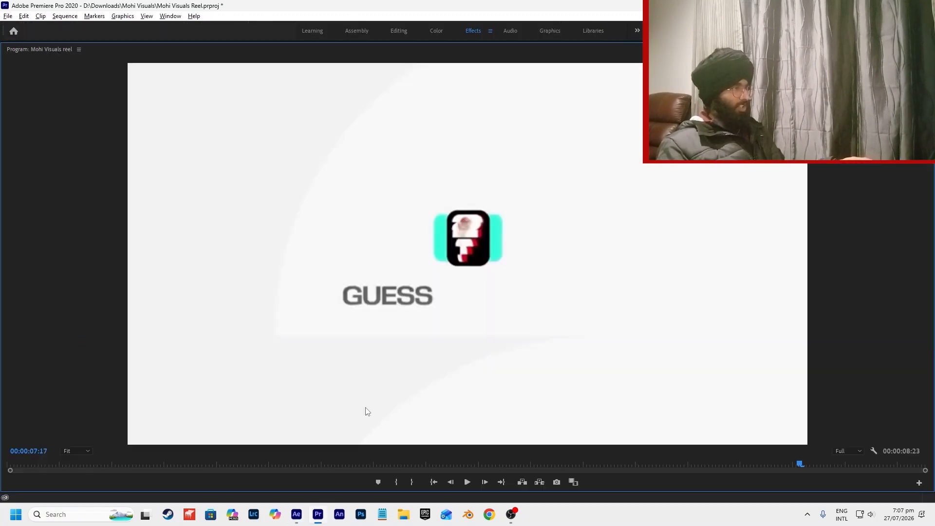
{"action": "key", "text": "space"}
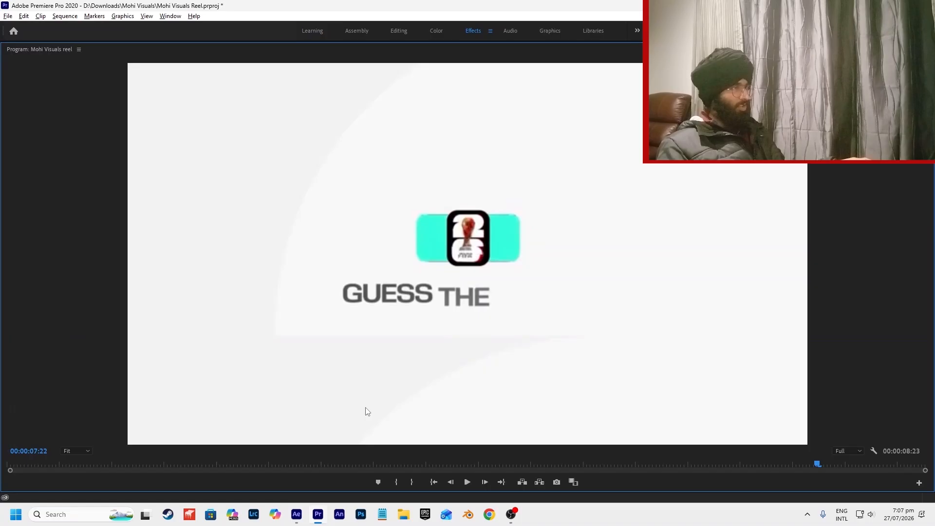
{"action": "key", "text": "space"}
{"action": "mouse_move", "coordinate": [830, 466]}
{"action": "left_mouse_down"}
{"action": "mouse_move", "coordinate": [793, 471]}
{"action": "mouse_move", "coordinate": [830, 472]}
{"action": "mouse_move", "coordinate": [816, 473]}
{"action": "left_mouse_up"}
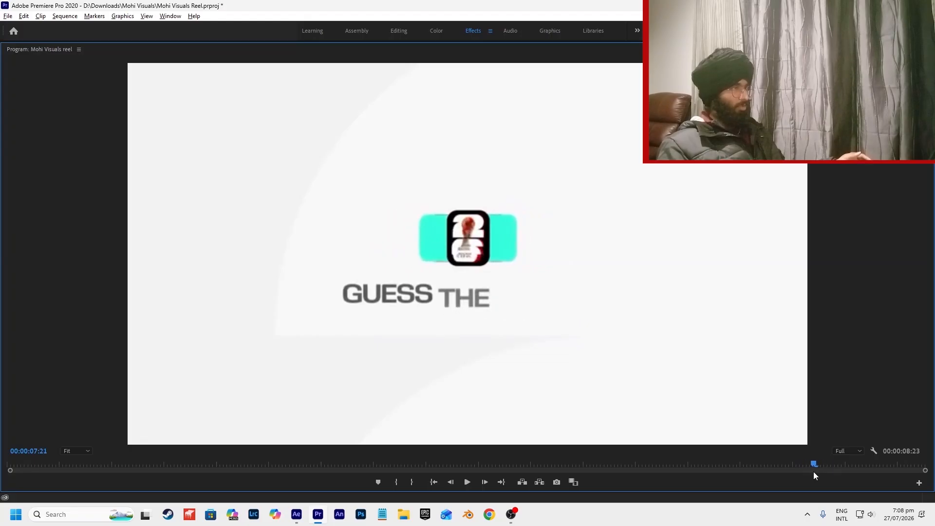
{"action": "left_click_drag", "start_coordinate": [813, 472], "coordinate": [835, 477]}
{"action": "key", "text": "alt+Tab"}
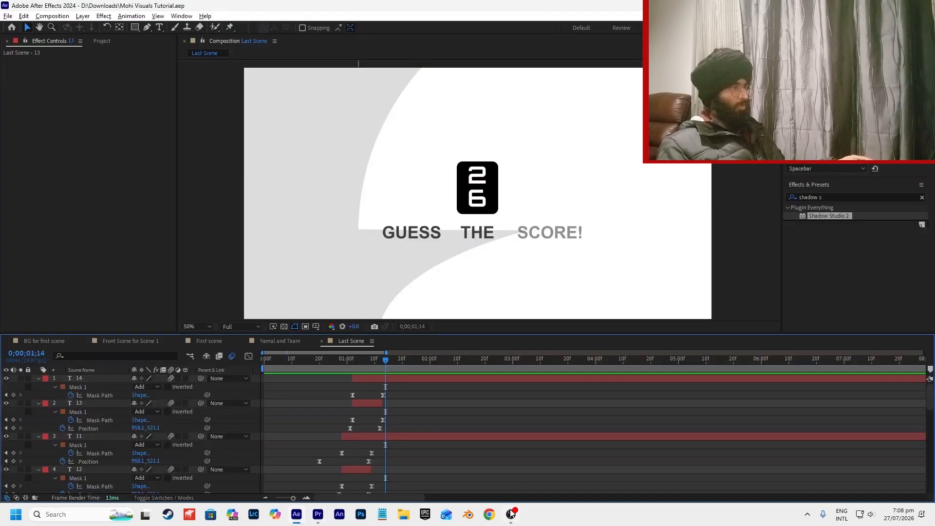
Switch to Chrome and search Google Images for "fifa logo png with text".
{"action": "left_click", "coordinate": [490, 516]}
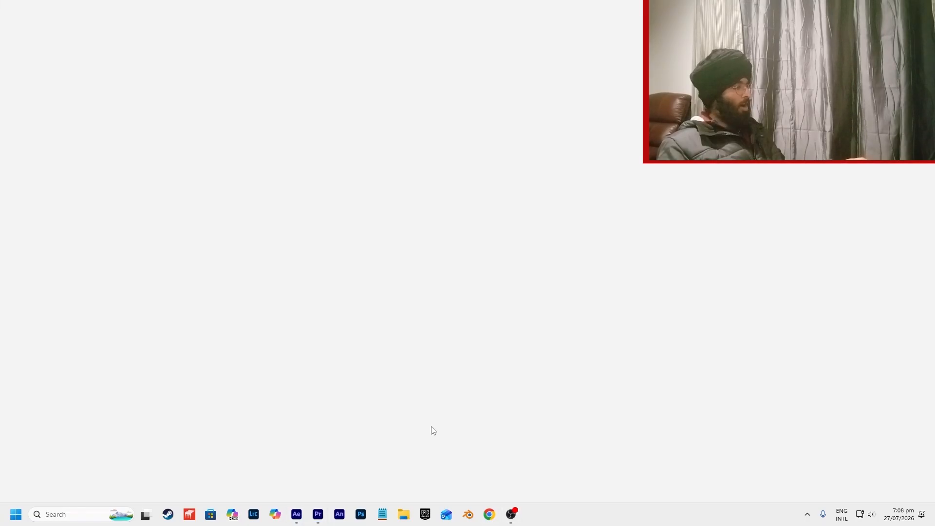
{"action": "type", "text": "fifa logo png"}
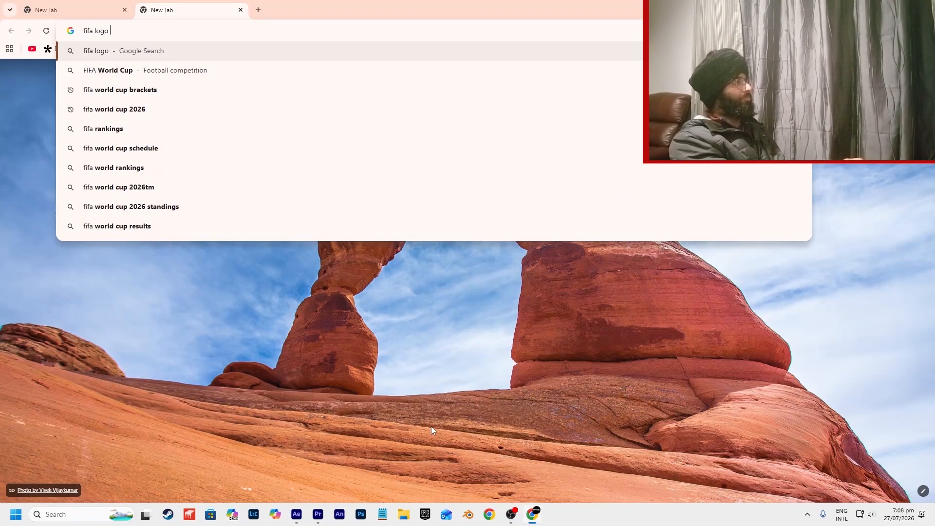
{"action": "type", "text": " with text"}
{"action": "key", "text": "Return"}
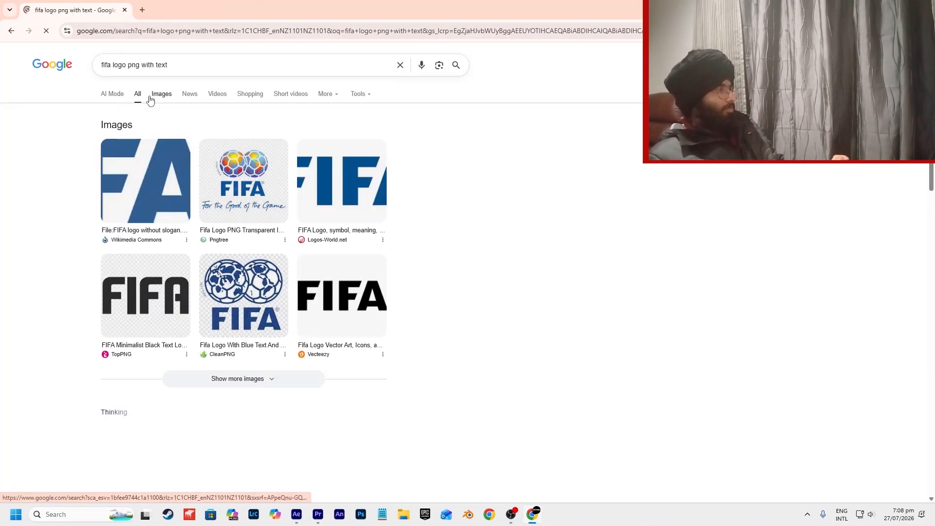
{"action": "left_click", "coordinate": [226, 119]}
Replace "logo" with "trophy" in the image search and compare the results with the reference reel's badge in Premiere Pro.
{"action": "double_click", "coordinate": [118, 66]}
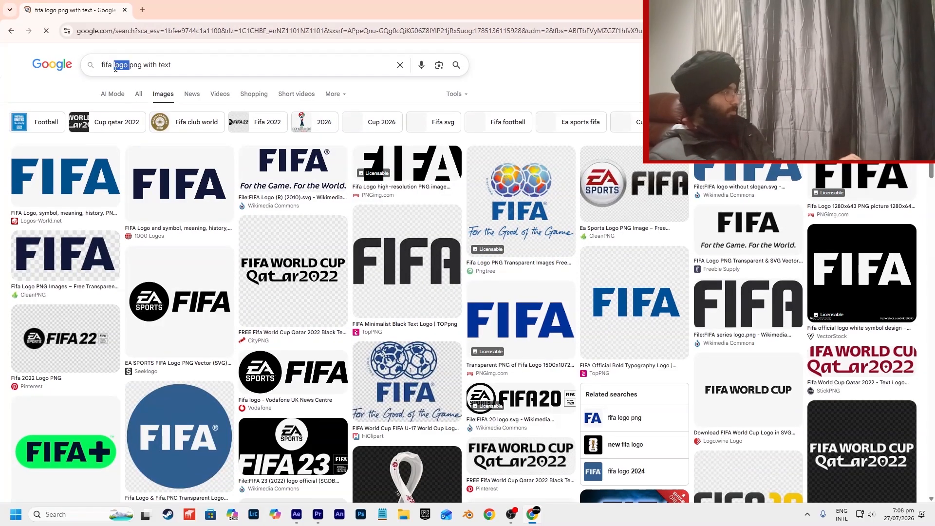
{"action": "key", "text": "BackSpace"}
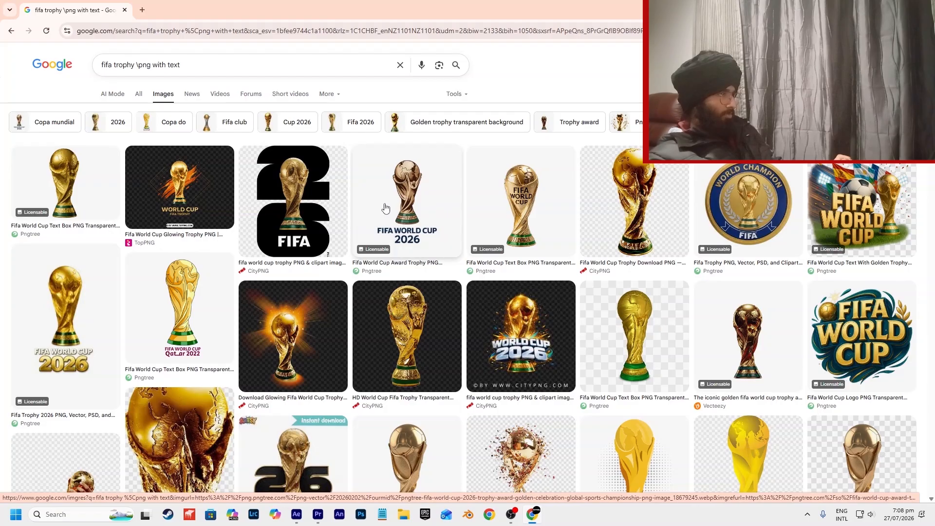
{"action": "key", "text": "alt+Tab"}
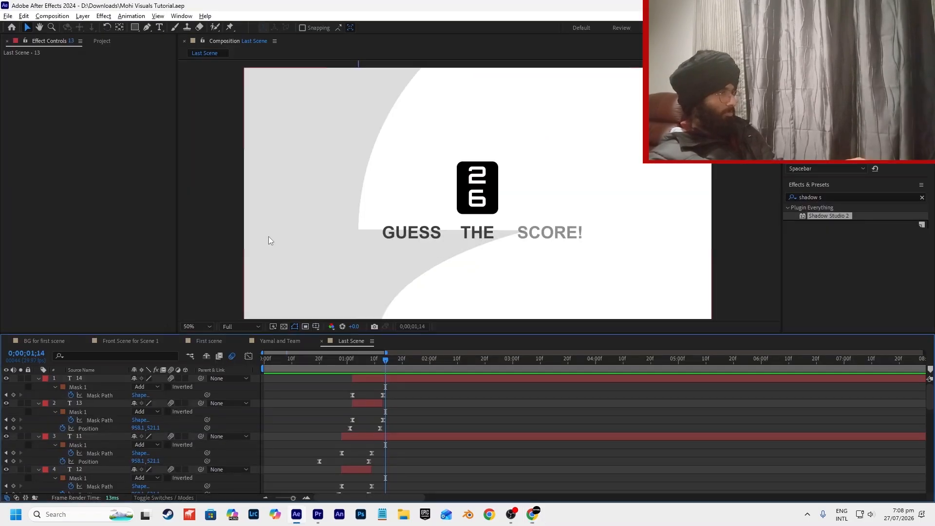
{"action": "left_click", "coordinate": [317, 514]}
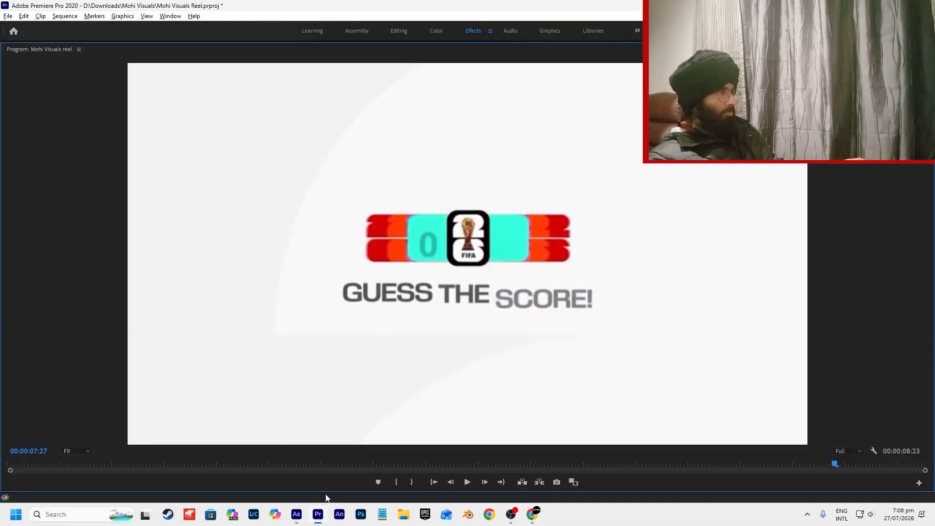
{"action": "key", "text": "alt+Tab"}
{"action": "mouse_move", "coordinate": [533, 514]}
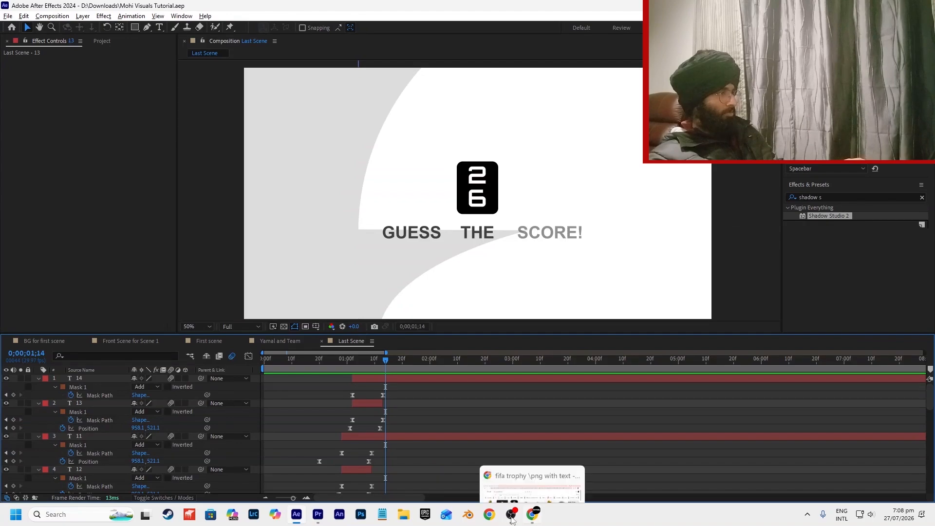
{"action": "left_click", "coordinate": [503, 493]}
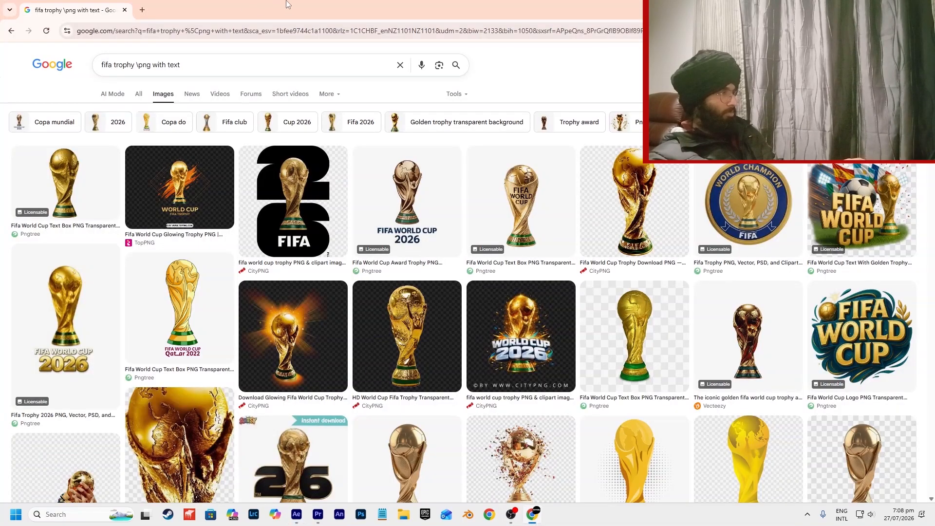
Look through the trophy results and save the Pngtree "FIFA World Cup 2026" award trophy image to Downloads as "Fifa trophy".
{"action": "scroll", "coordinate": [517, 240], "scroll_direction": "down", "scroll_amount": 6}
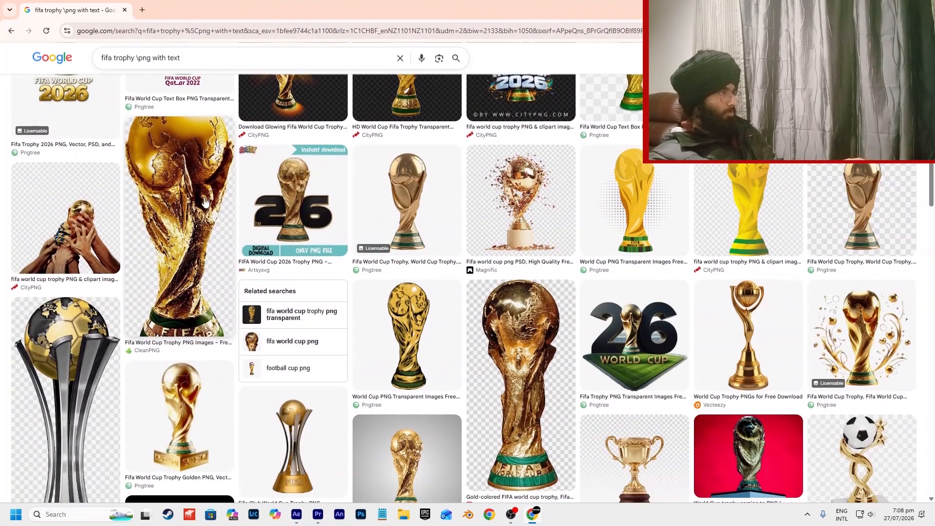
{"action": "scroll", "coordinate": [518, 239], "scroll_direction": "down", "scroll_amount": 4}
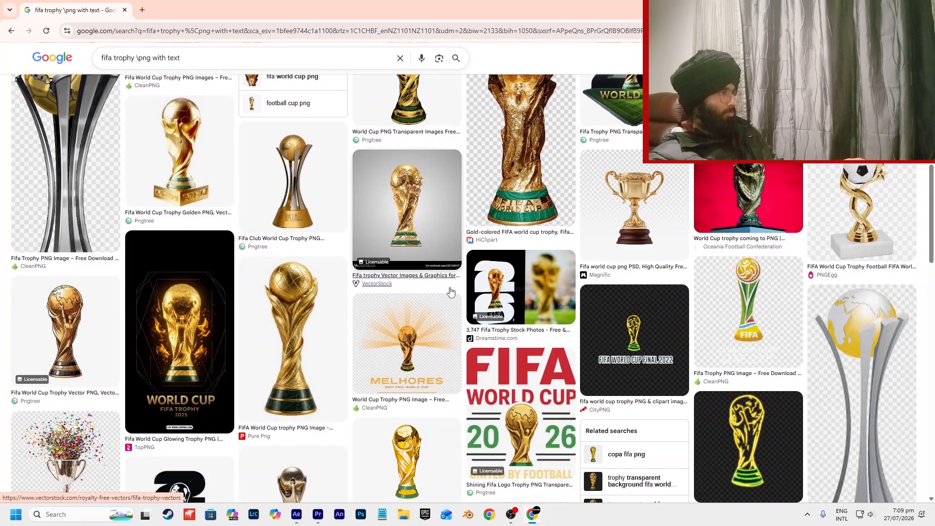
{"action": "scroll", "coordinate": [530, 239], "scroll_direction": "down", "scroll_amount": 5}
{"action": "scroll", "coordinate": [452, 296], "scroll_direction": "down", "scroll_amount": 5}
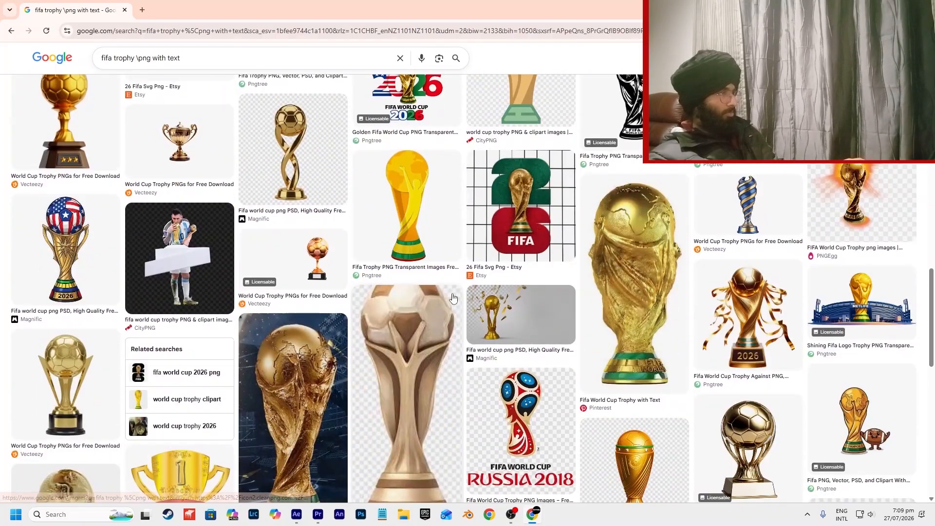
{"action": "scroll", "coordinate": [447, 301], "scroll_direction": "down", "scroll_amount": 13}
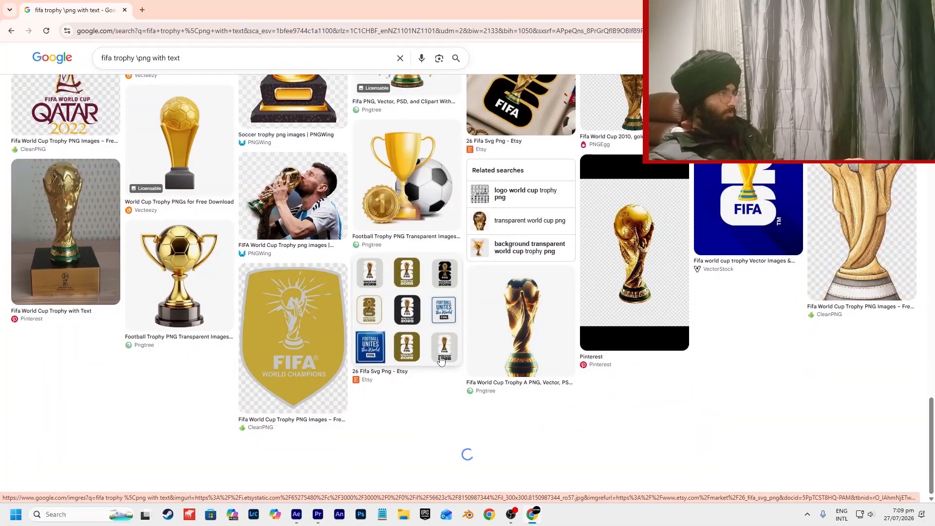
{"action": "scroll", "coordinate": [440, 361], "scroll_direction": "up", "scroll_amount": 15}
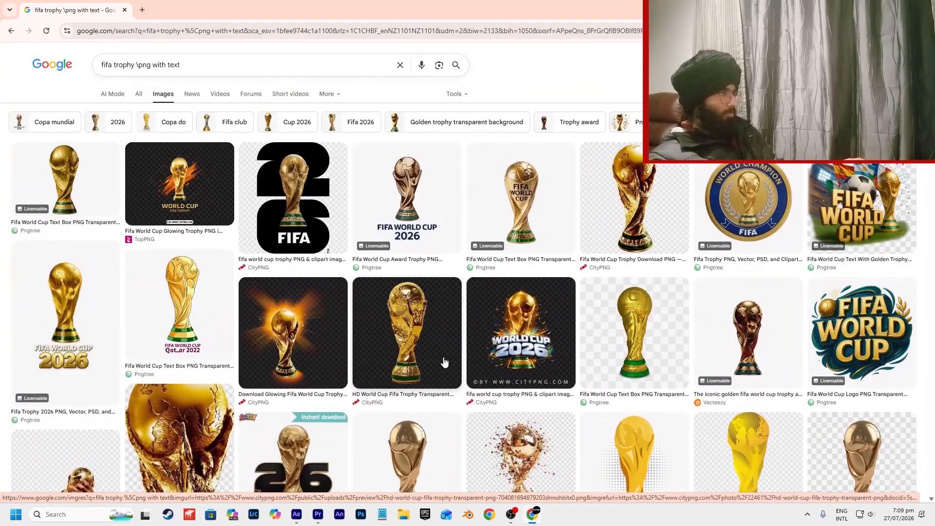
{"action": "left_click", "coordinate": [429, 238]}
{"action": "right_click", "coordinate": [783, 253]}
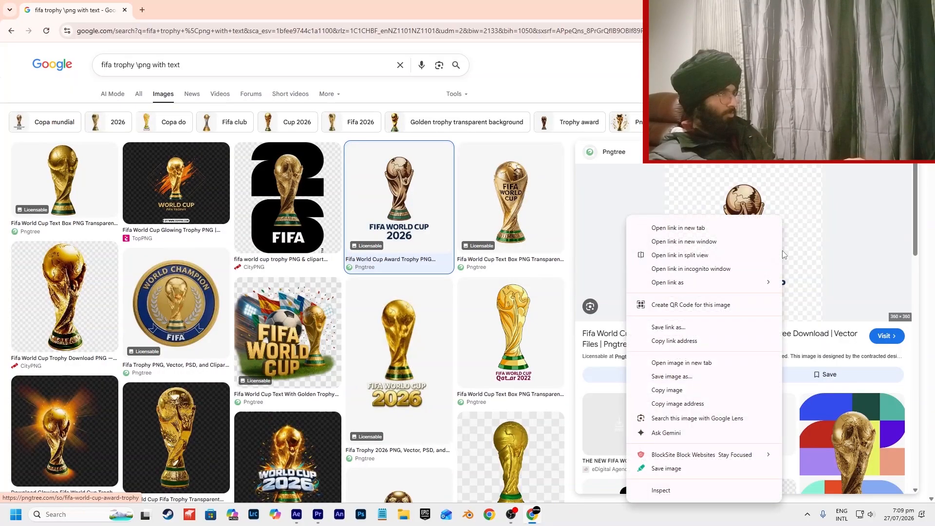
{"action": "left_click", "coordinate": [712, 373]}
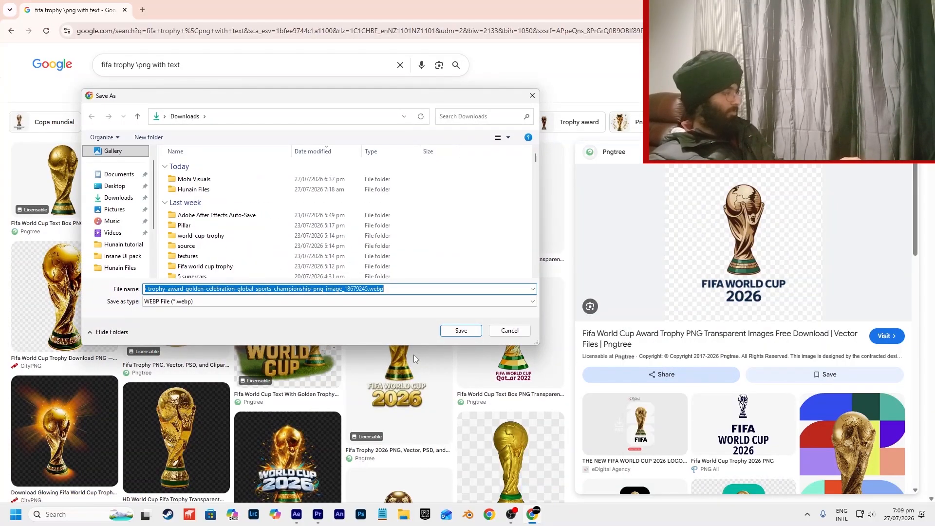
{"action": "type", "text": "Fifa tro"}
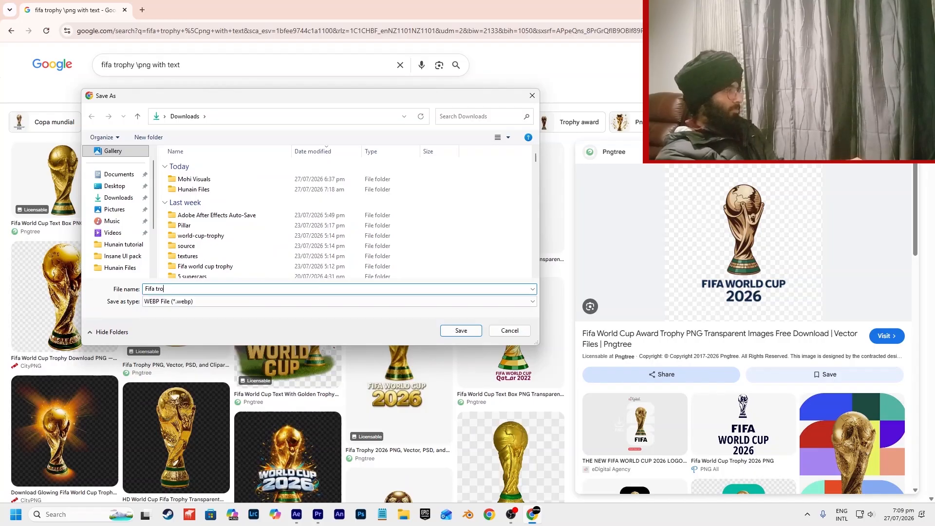
{"action": "type", "text": "phy"}
{"action": "key", "text": "Return"}
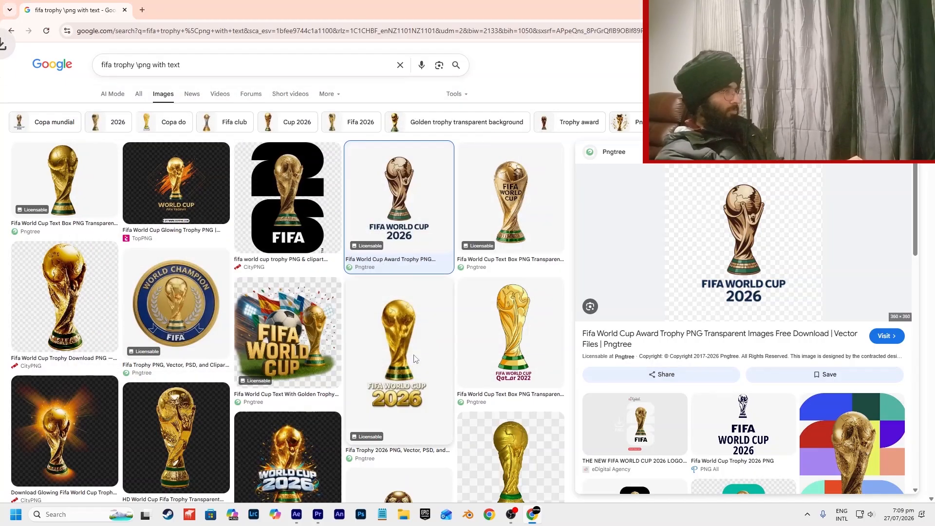
Search for "webp to png" in a new browser tab and open CloudConvert's WEBP to PNG Converter.
{"action": "key", "text": "ctrl+t"}
{"action": "type", "text": "webp p"}
{"action": "key", "text": "BackSpace"}
{"action": "type", "text": "to png"}
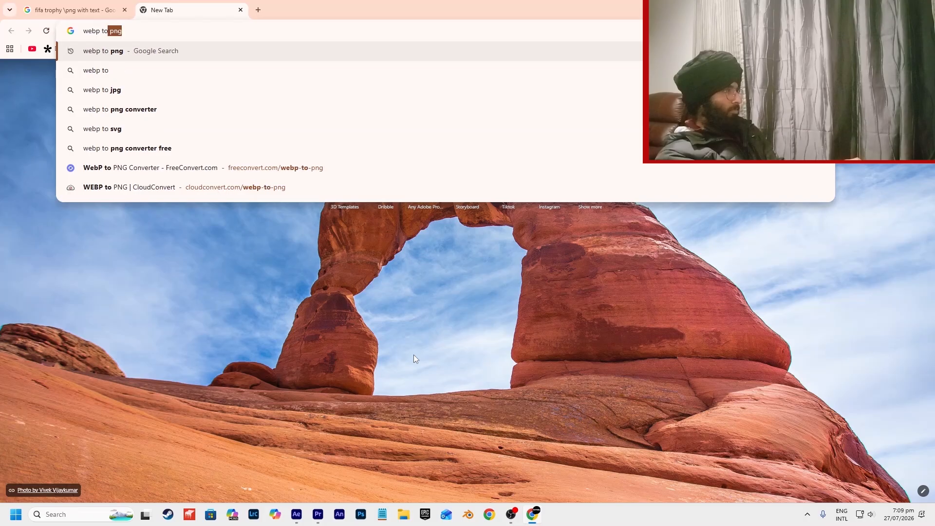
{"action": "key", "text": "Return"}
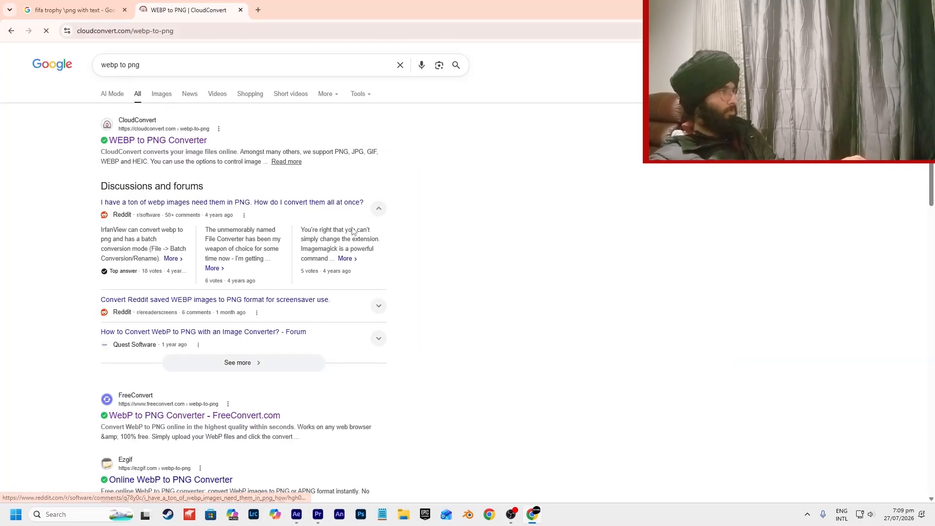
{"action": "left_click_drag", "start_coordinate": [430, 234], "coordinate": [454, 329]}
Convert Fifa trophy.webp to PNG, download Fifa trophy.png, and close the browser tabs to return to After Effects.
{"action": "left_click", "coordinate": [454, 332]}
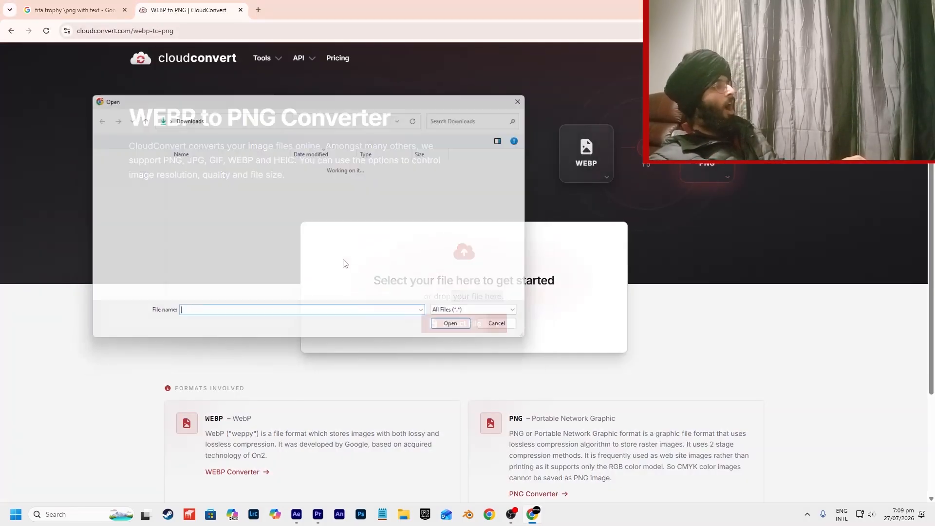
{"action": "left_click", "coordinate": [234, 189]}
{"action": "left_click", "coordinate": [200, 179]}
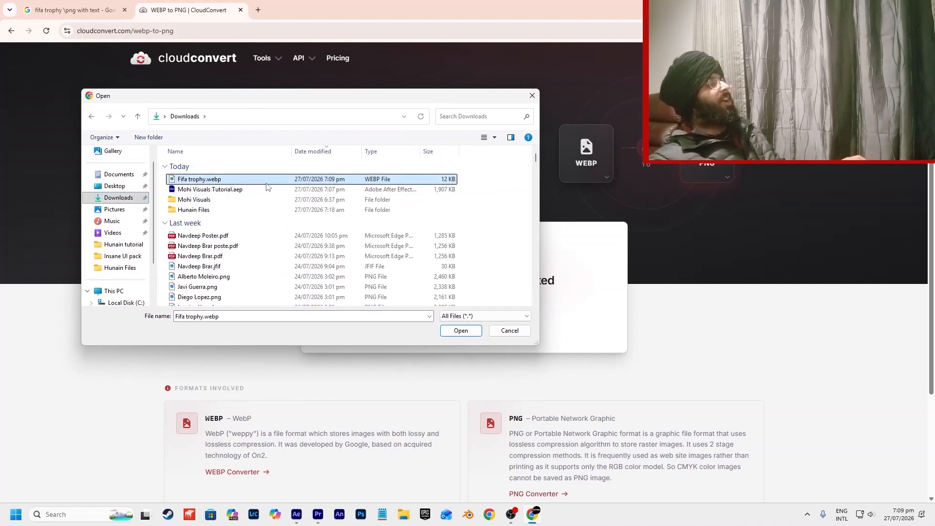
{"action": "double_click", "coordinate": [199, 179]}
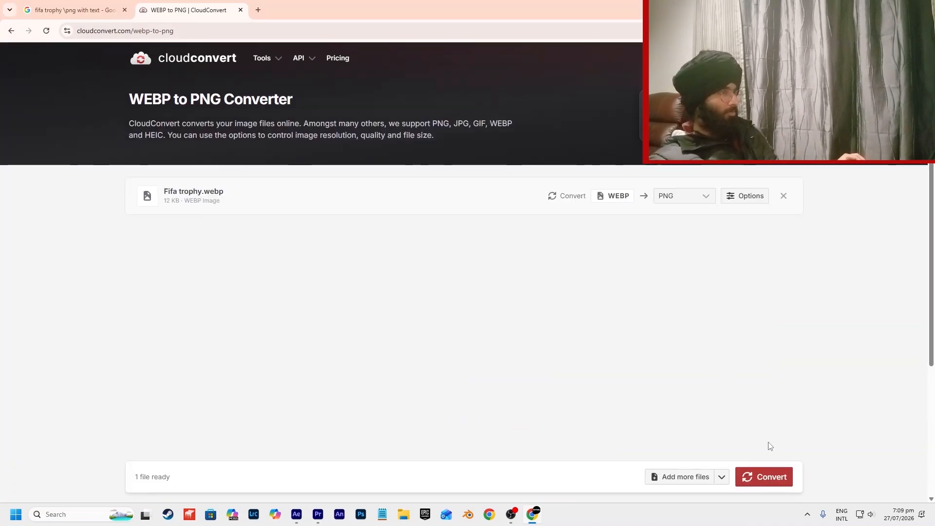
{"action": "left_click", "coordinate": [778, 481]}
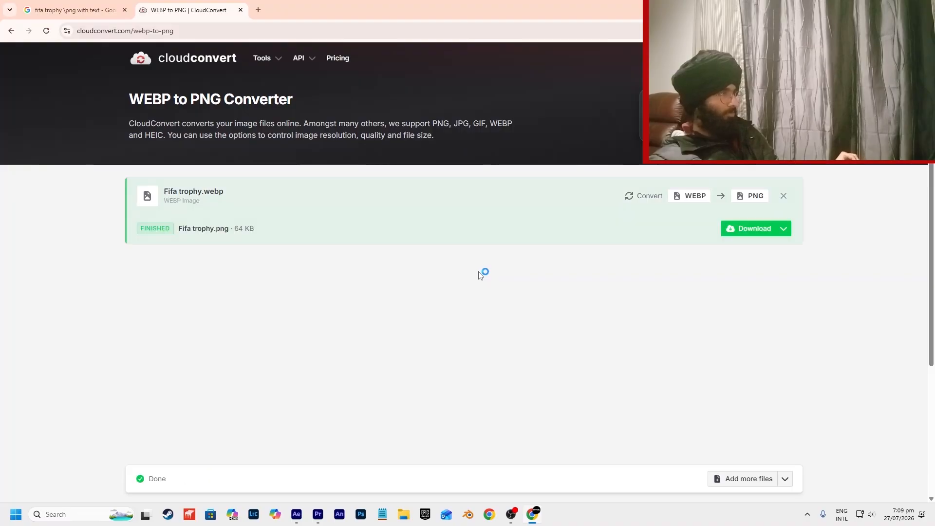
{"action": "left_click", "coordinate": [751, 225]}
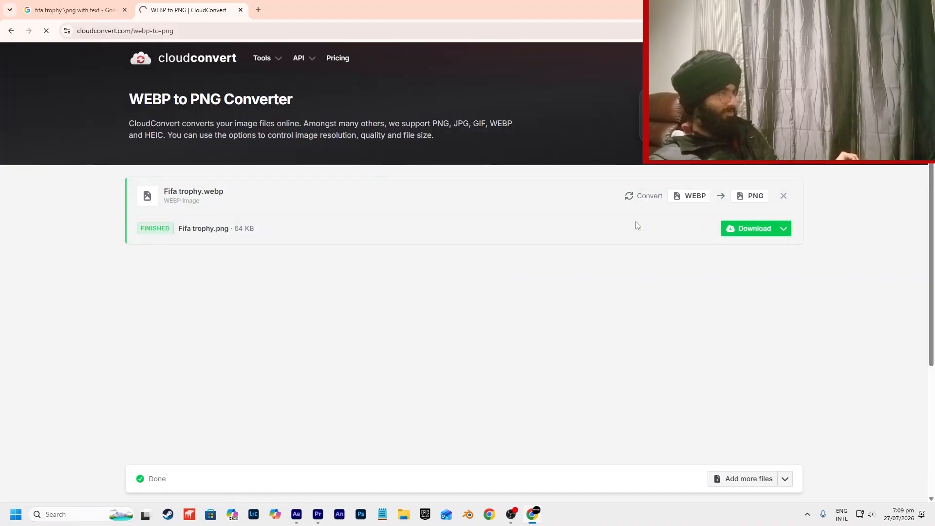
{"action": "key", "text": "ctrl+w"}
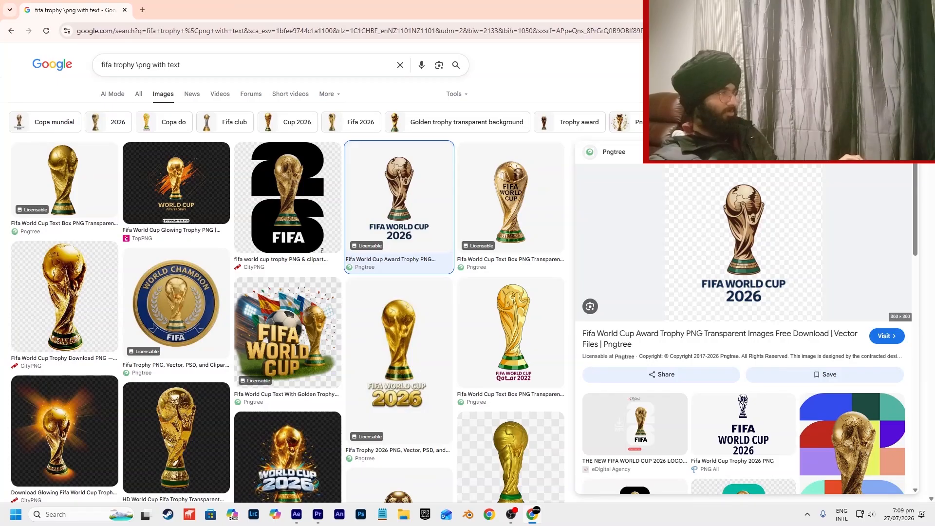
{"action": "key", "text": "ctrl+w"}
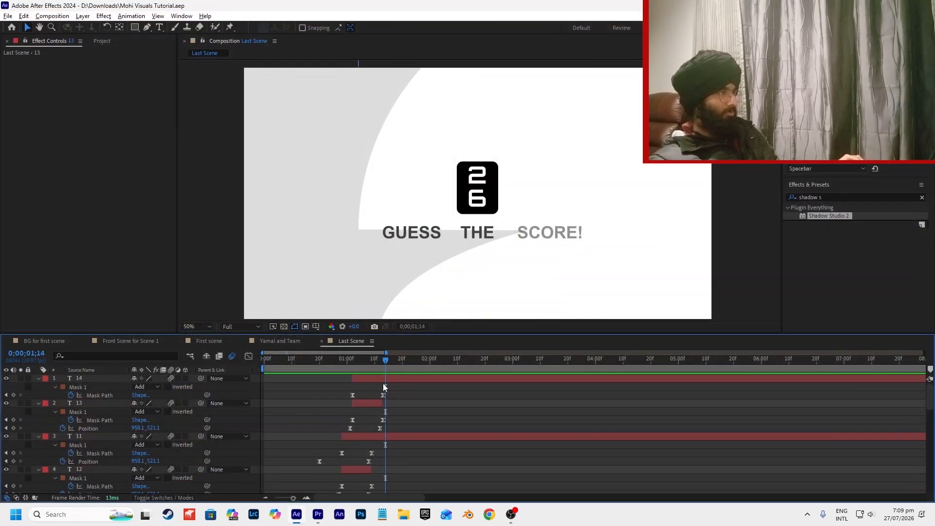
Add Fifa trophy.png from the Downloads folder to the Last Scene composition as its topmost layer.
{"action": "left_click", "coordinate": [404, 516]}
{"action": "left_click", "coordinate": [357, 308]}
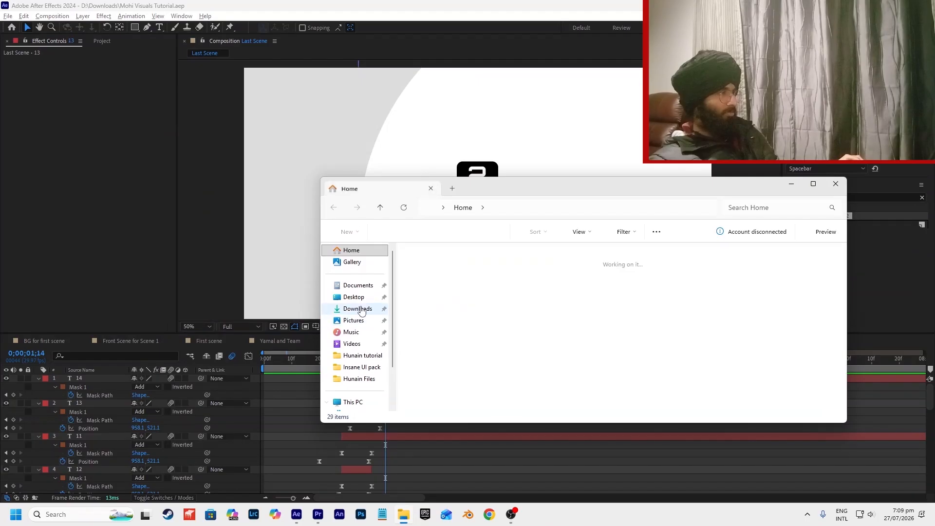
{"action": "left_click_drag", "start_coordinate": [474, 276], "coordinate": [558, 177]}
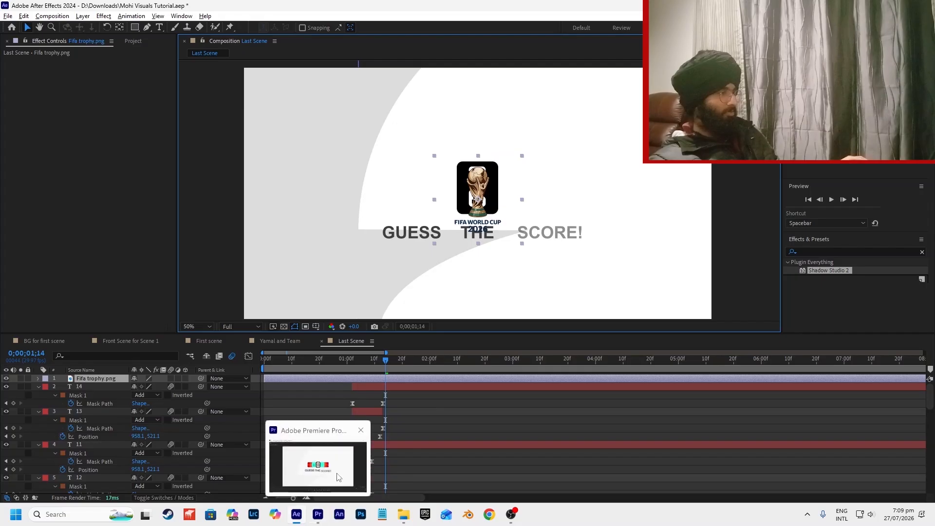
{"action": "left_click", "coordinate": [337, 474]}
{"action": "left_click", "coordinate": [312, 492]}
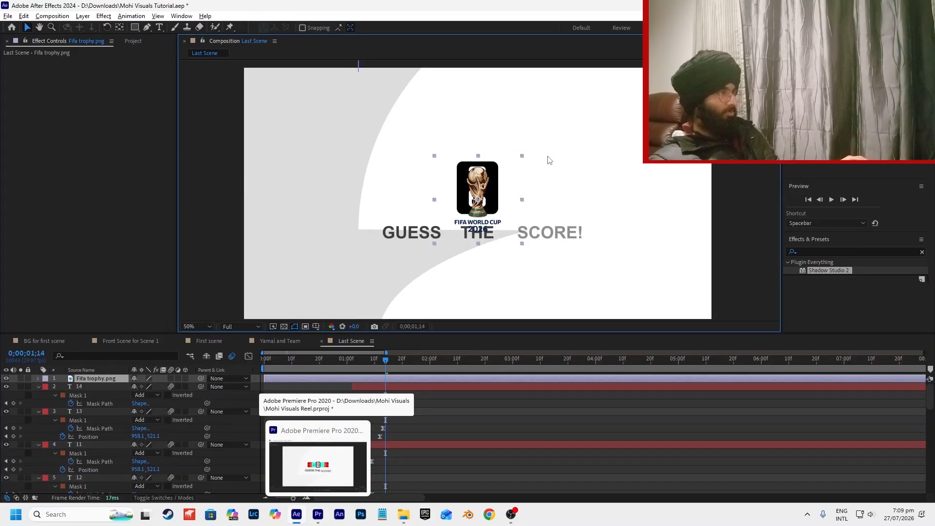
Check the badge in Premiere Pro's reference reel, position the trophy over the badge at 960, 494 and scale it to 61%.
{"action": "scroll", "coordinate": [488, 188], "scroll_direction": "up", "scroll_amount": 3}
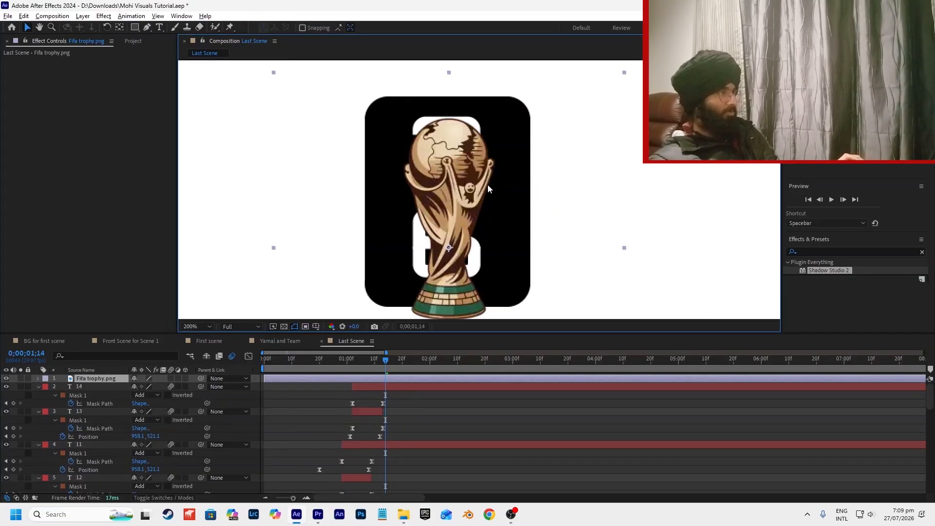
{"action": "scroll", "coordinate": [488, 188], "scroll_direction": "down", "scroll_amount": 3}
{"action": "key", "text": "s"}
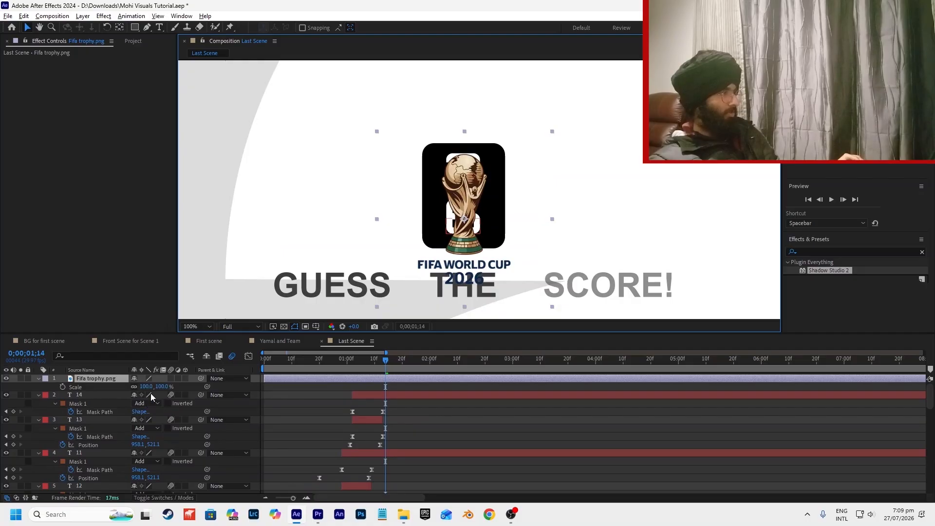
{"action": "left_click_drag", "start_coordinate": [147, 387], "coordinate": [129, 404]}
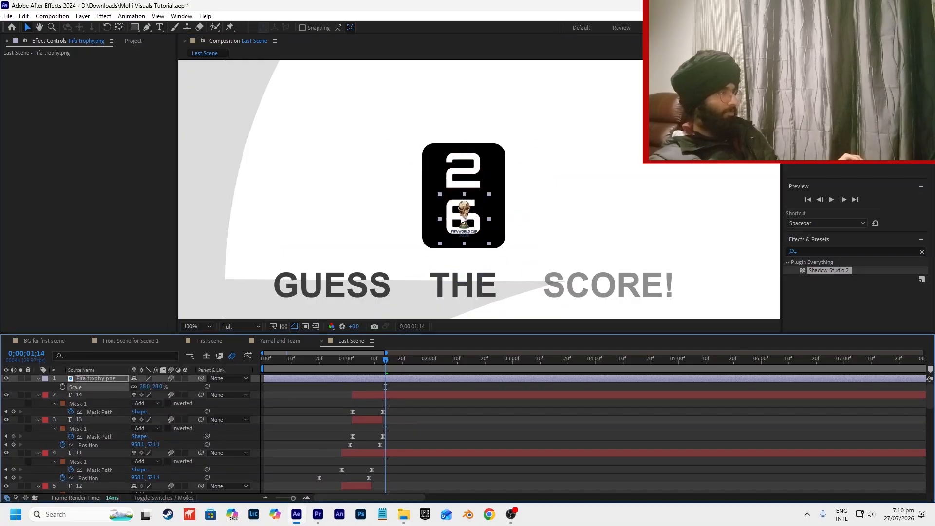
{"action": "left_click_drag", "start_coordinate": [462, 219], "coordinate": [462, 204]}
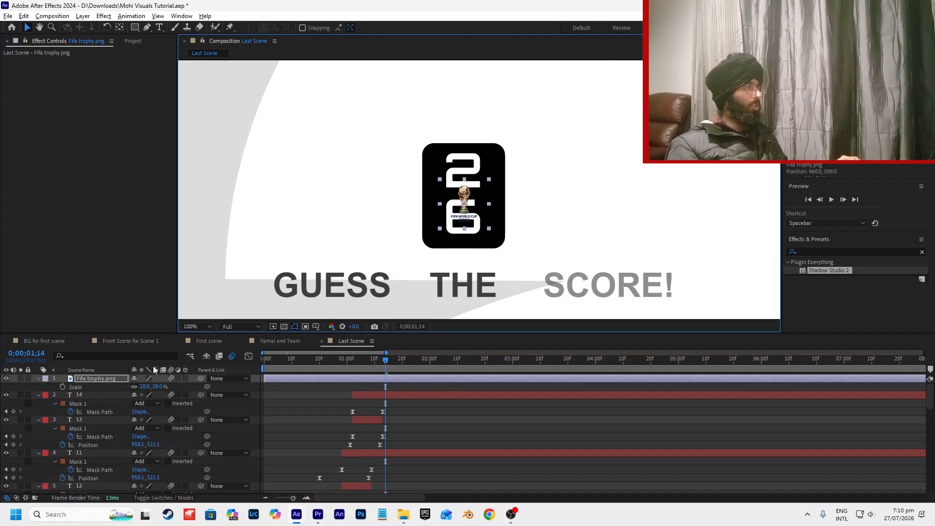
{"action": "left_click_drag", "start_coordinate": [144, 387], "coordinate": [146, 386]}
{"action": "key", "text": "alt+Tab"}
{"action": "left_click", "coordinate": [836, 184]}
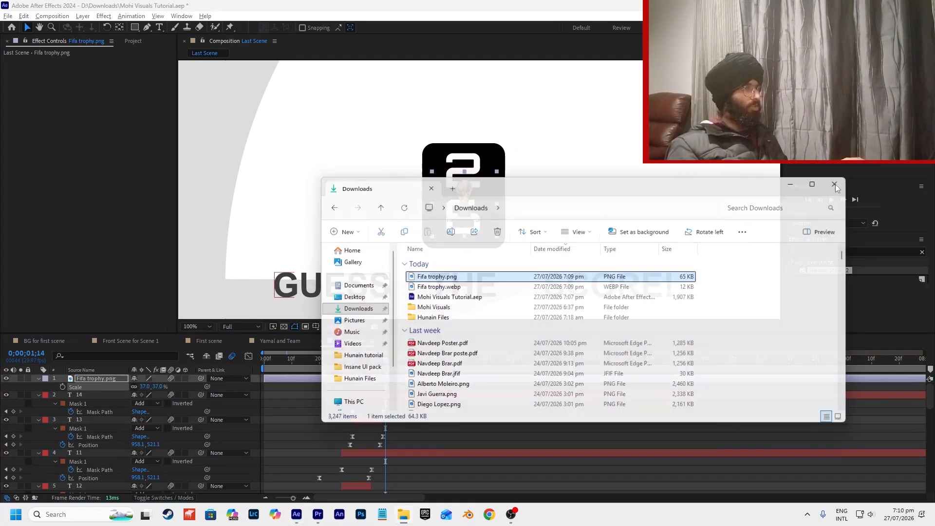
{"action": "left_click", "coordinate": [318, 514]}
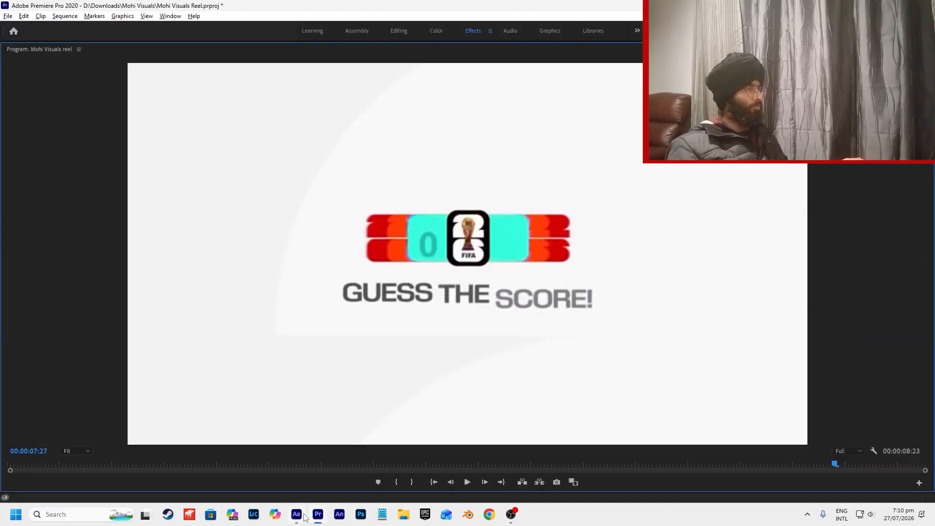
{"action": "left_click", "coordinate": [296, 514]}
{"action": "left_click_drag", "start_coordinate": [478, 212], "coordinate": [476, 201]}
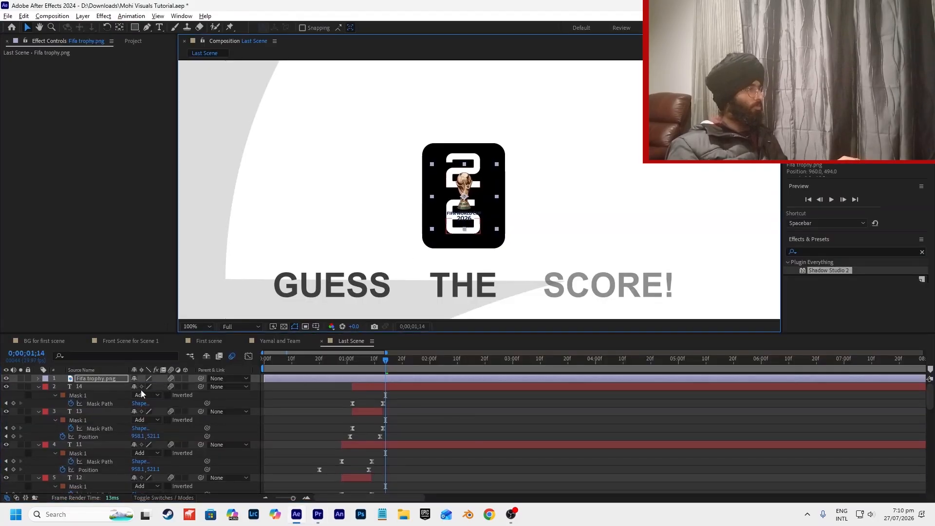
{"action": "left_click_drag", "start_coordinate": [145, 386], "coordinate": [157, 387]}
Mask the trophy layer with a rectangle that crops out the FIFA World Cup 2026 text, and position it at 958, 510.
{"action": "key", "text": "q"}
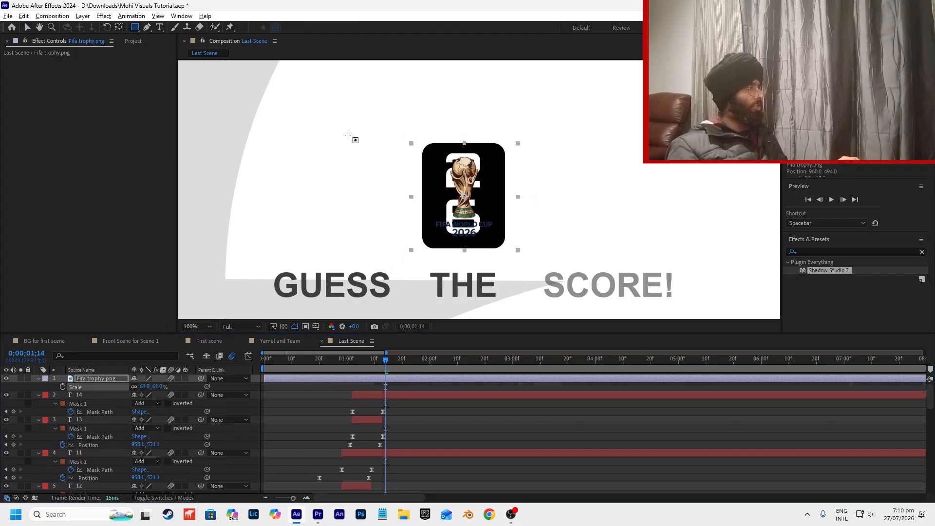
{"action": "left_click_drag", "start_coordinate": [436, 151], "coordinate": [500, 227]}
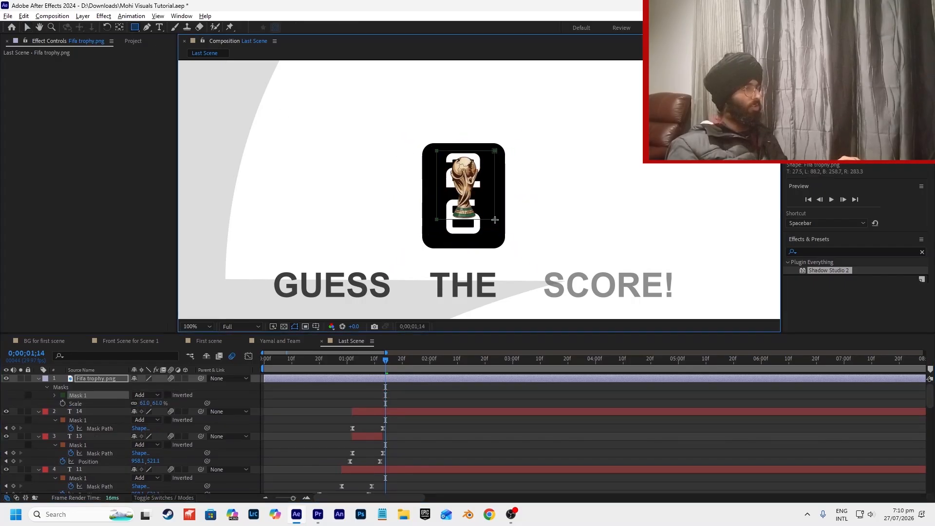
{"action": "left_click", "coordinate": [27, 27]}
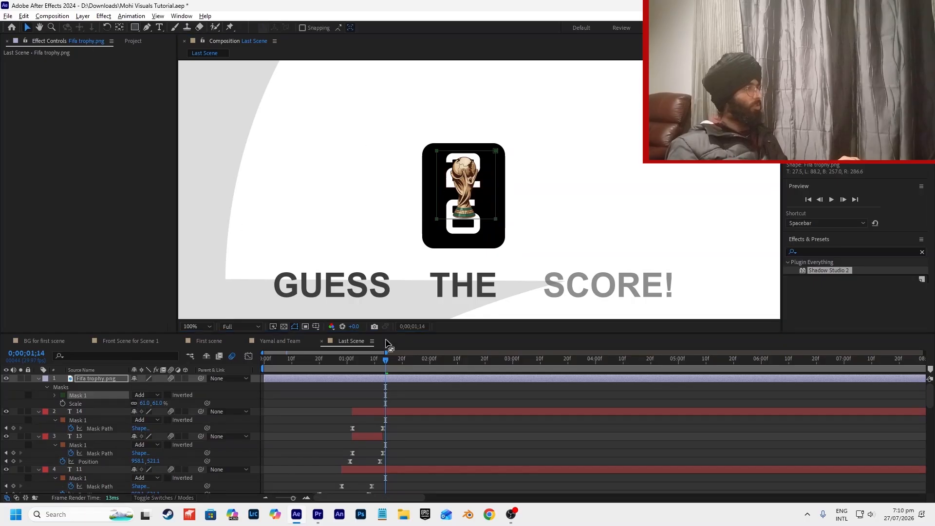
{"action": "left_click", "coordinate": [399, 399]}
{"action": "left_click_drag", "start_coordinate": [460, 188], "coordinate": [460, 197]}
{"action": "key", "text": "Up"}
{"action": "key", "text": "Up"}
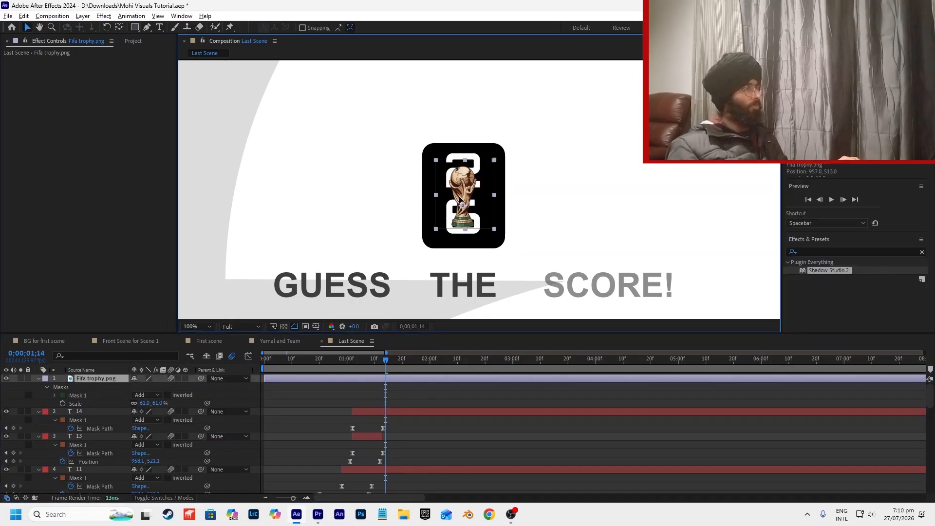
Preview the scene and keyframe the trophy's Position from 824, 510 at 0;00;00;22 to 958, 510 at 0;00;01;09.
{"action": "left_click_drag", "start_coordinate": [347, 363], "coordinate": [244, 366]}
{"action": "key", "text": "space"}
{"action": "key", "text": "space"}
{"action": "left_click", "coordinate": [389, 405]}
{"action": "key", "text": "space"}
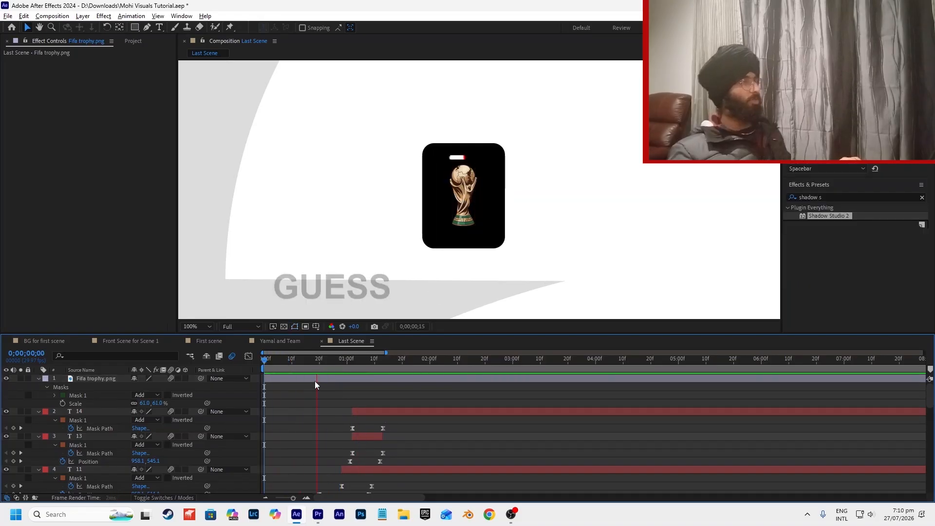
{"action": "left_click", "coordinate": [349, 381]}
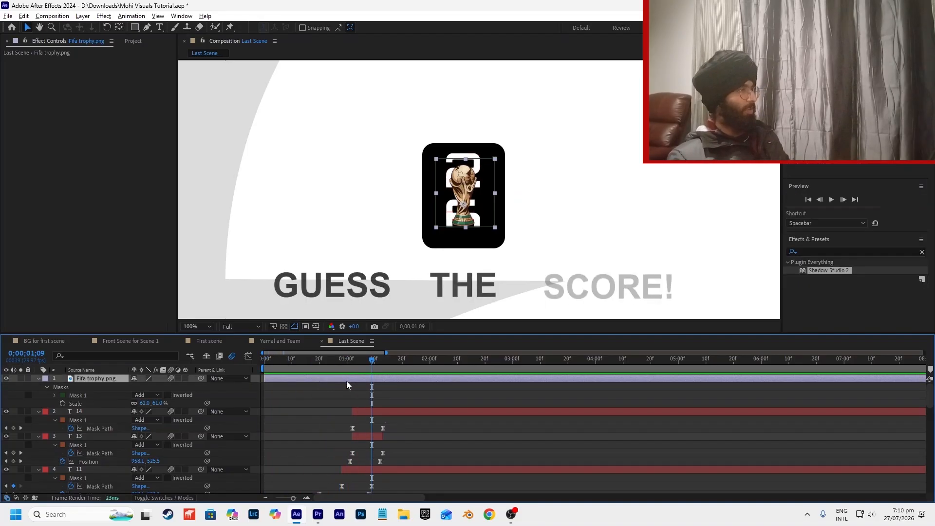
{"action": "key", "text": "p"}
{"action": "left_click", "coordinate": [62, 387]}
{"action": "left_click_drag", "start_coordinate": [366, 366], "coordinate": [326, 374]}
{"action": "left_click_drag", "start_coordinate": [138, 387], "coordinate": [82, 396]}
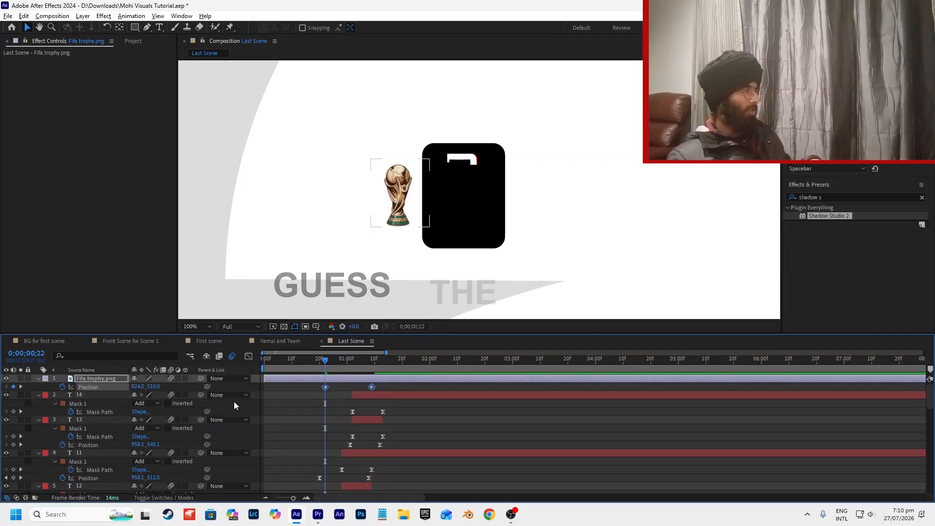
Reshape the trophy's Position speed graph into a fast start with a long ease-out, and move its first keyframe slightly earlier.
{"action": "left_click", "coordinate": [249, 356]}
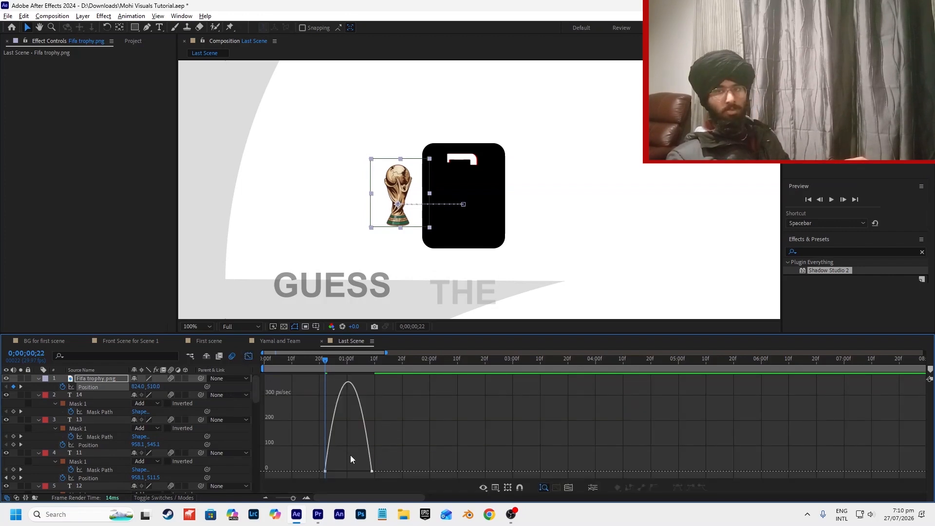
{"action": "left_click_drag", "start_coordinate": [363, 471], "coordinate": [367, 445]}
{"action": "key", "text": "space"}
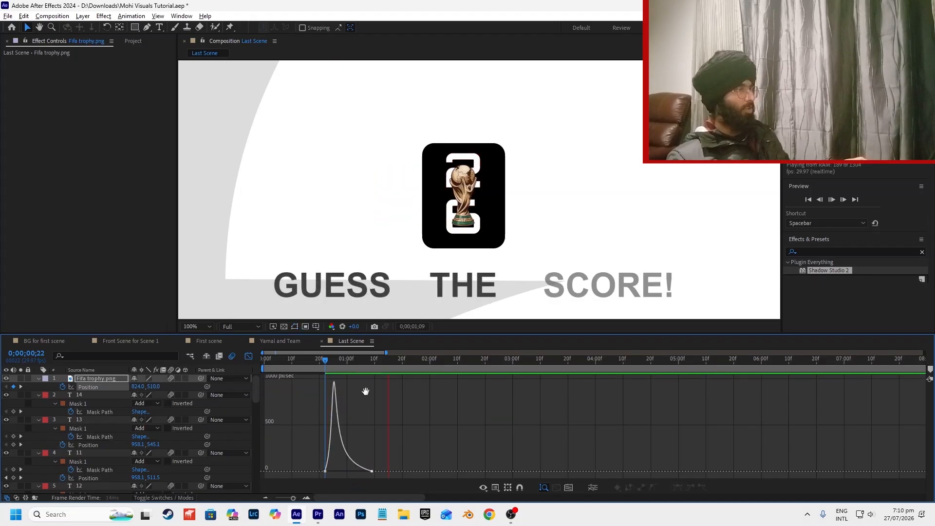
{"action": "key", "text": "space"}
{"action": "key", "text": "shift+F3"}
{"action": "left_click_drag", "start_coordinate": [322, 390], "coordinate": [315, 389]}
{"action": "key", "text": "space"}
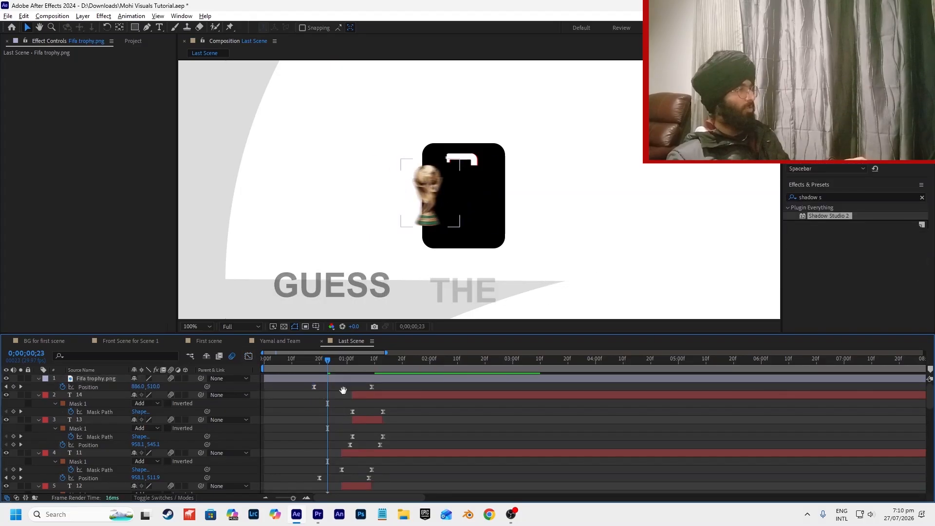
Shift the trophy's speed peak closer to the start of the slide and move its first Position keyframe to 0;00;00;10.
{"action": "left_click", "coordinate": [317, 361]}
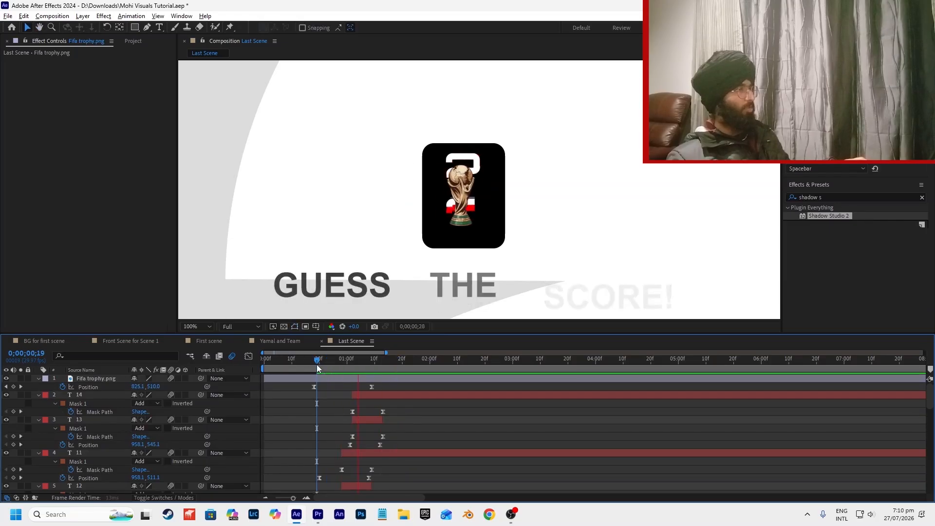
{"action": "left_click", "coordinate": [314, 386]}
{"action": "left_click", "coordinate": [248, 356]}
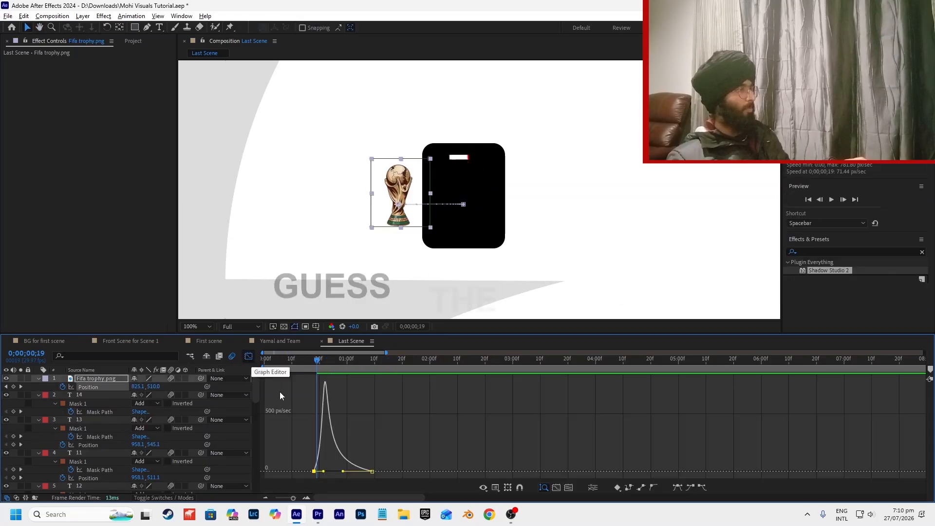
{"action": "left_click_drag", "start_coordinate": [324, 471], "coordinate": [318, 471]}
{"action": "key", "text": "space"}
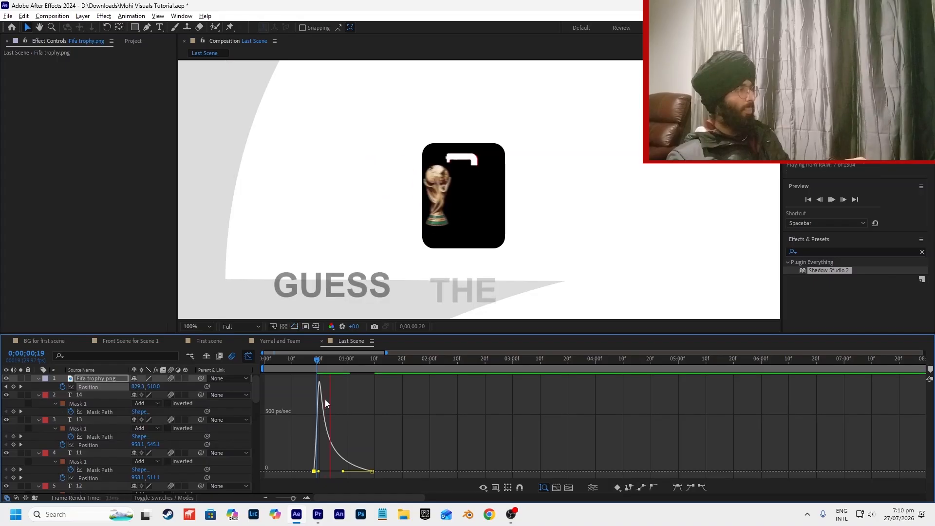
{"action": "key", "text": "shift+F3"}
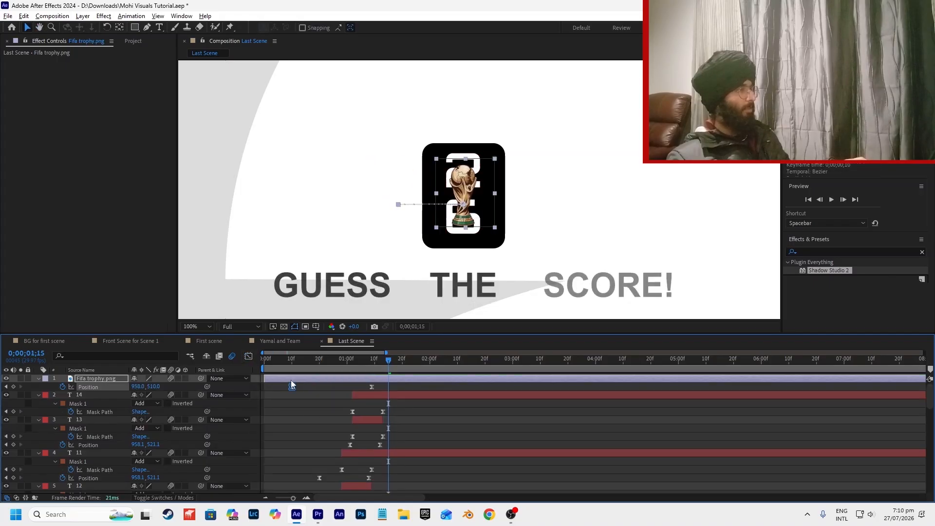
Review the trophy's slide-in by playing from its first Position keyframe and from the start of the scene.
{"action": "key", "text": "j"}
{"action": "key", "text": "j"}
{"action": "key", "text": "j"}
{"action": "key", "text": "j"}
{"action": "key", "text": "j"}
{"action": "key", "text": "j"}
{"action": "key", "text": "j"}
{"action": "key", "text": "j"}
{"action": "key", "text": "j"}
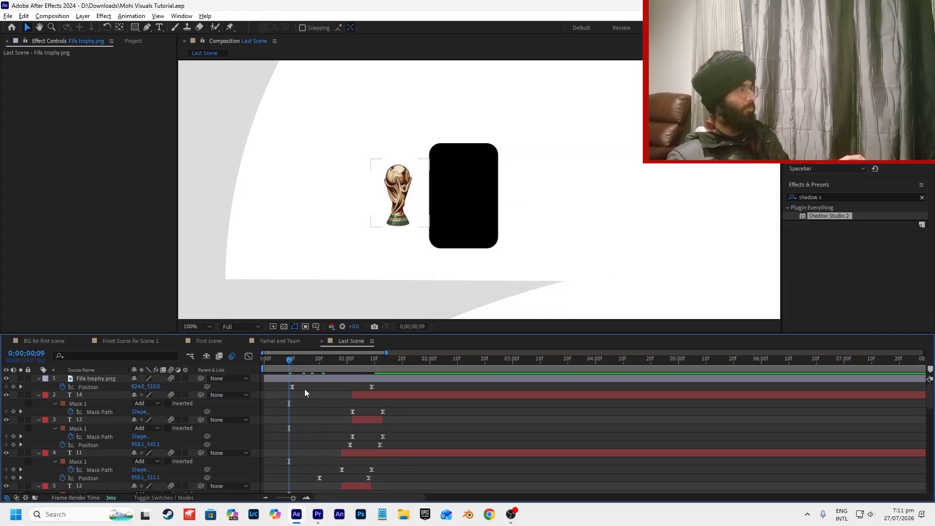
{"action": "left_click", "coordinate": [291, 367]}
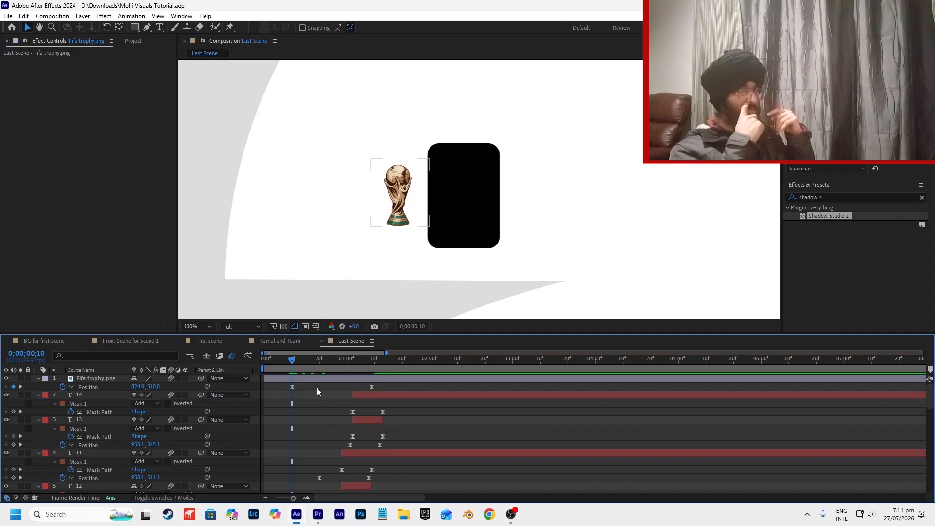
{"action": "key", "text": "space"}
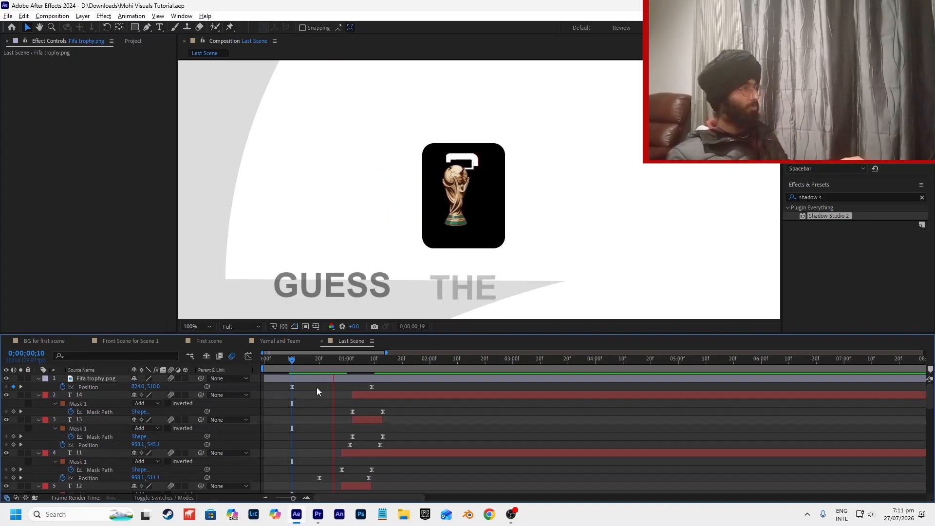
{"action": "left_click_drag", "start_coordinate": [333, 358], "coordinate": [259, 364]}
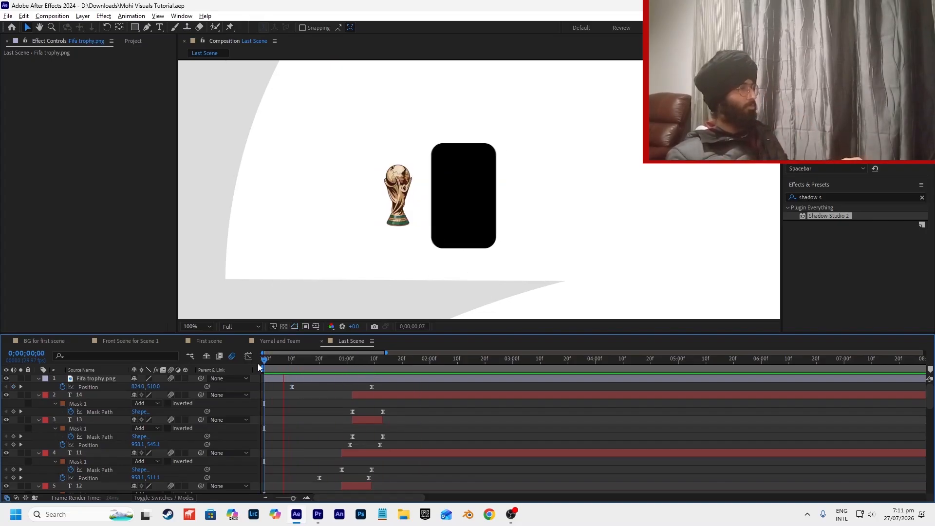
{"action": "left_click_drag", "start_coordinate": [283, 363], "coordinate": [336, 375]}
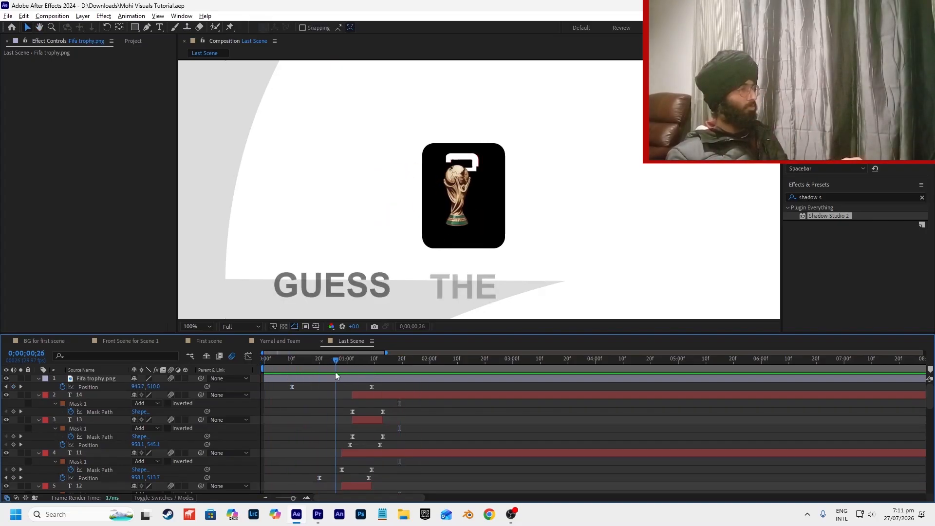
Go to 0;00;00;21, where the trophy enters the badge, and duplicate the black badge's Shape Layer 2.
{"action": "left_click", "coordinate": [337, 377]}
{"action": "key", "text": "Page_Up"}
{"action": "key", "text": "Page_Up"}
{"action": "key", "text": "Page_Up"}
{"action": "key", "text": "Page_Up"}
{"action": "key", "text": "Page_Up"}
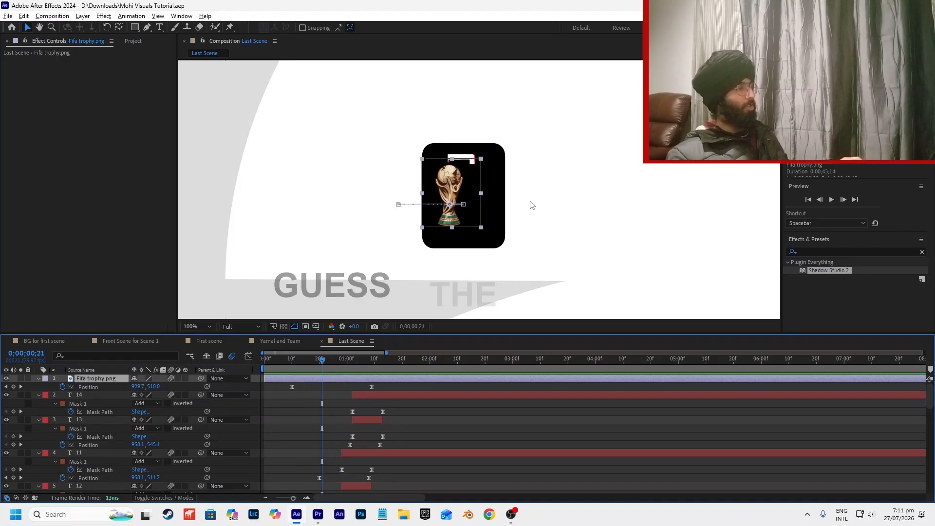
{"action": "left_click", "coordinate": [499, 239]}
{"action": "scroll", "coordinate": [303, 443], "scroll_direction": "down", "scroll_amount": 3}
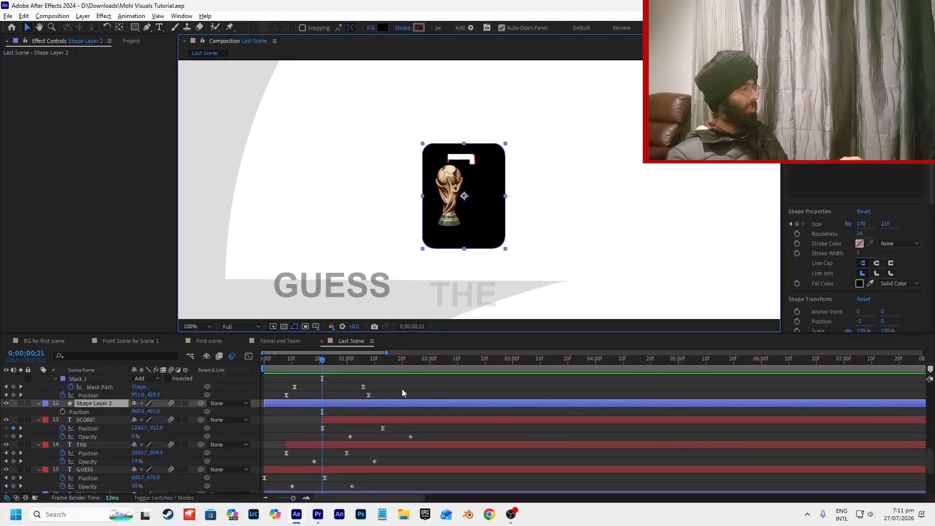
{"action": "scroll", "coordinate": [104, 422], "scroll_direction": "up", "scroll_amount": 10}
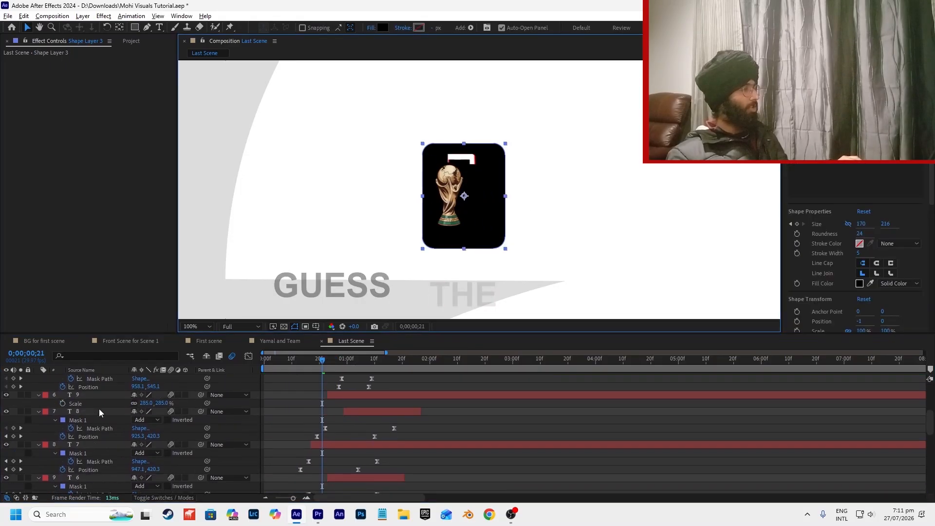
Set the duplicated badge shape as the Fifa trophy.png layer's track matte and save the project.
{"action": "left_click", "coordinate": [136, 498]}
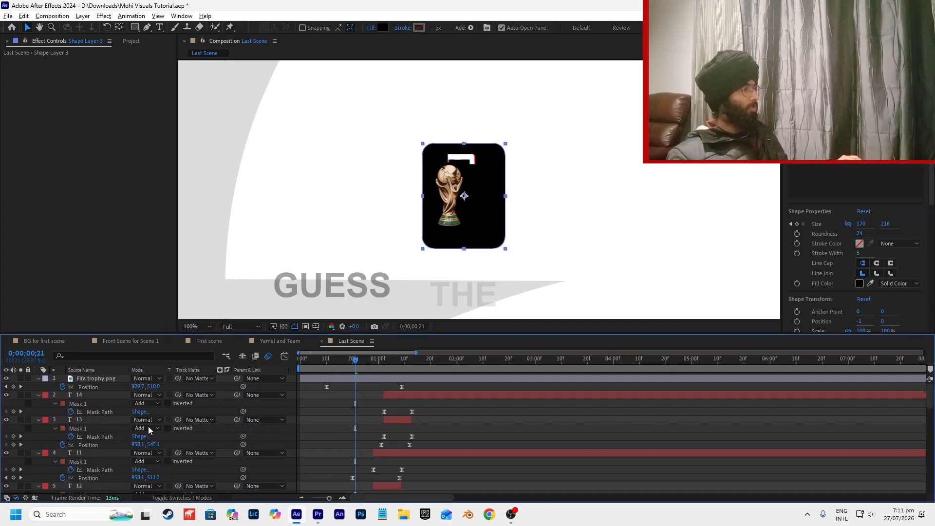
{"action": "left_click_drag", "start_coordinate": [177, 378], "coordinate": [86, 460]}
{"action": "key", "text": "ctrl+s"}
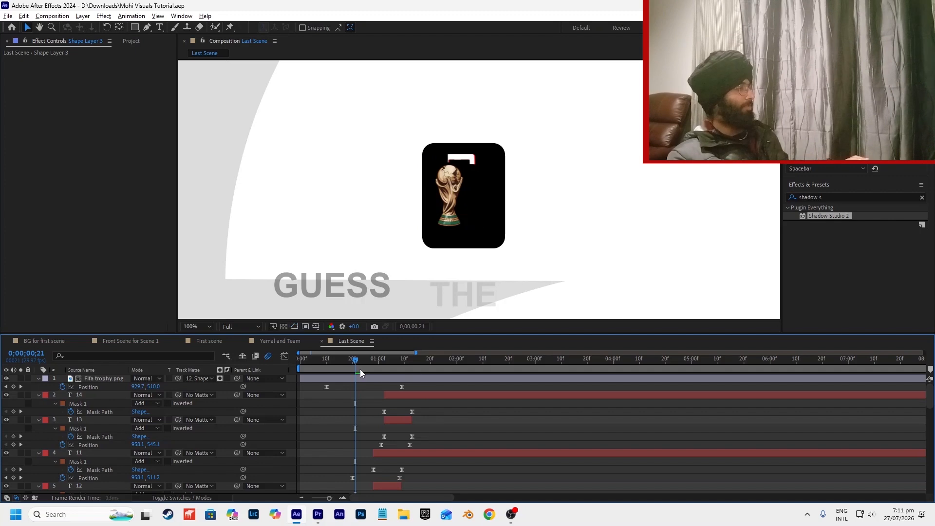
Keyframe the trophy's Opacity from 0% at 0;00;00;20 to 100% at 0;00;01;04 and preview the fade-in.
{"action": "left_click", "coordinate": [323, 371]}
{"action": "left_click_drag", "start_coordinate": [324, 370], "coordinate": [383, 383]}
{"action": "left_click", "coordinate": [388, 382]}
{"action": "key", "text": "t"}
{"action": "left_click", "coordinate": [63, 387]}
{"action": "left_click_drag", "start_coordinate": [384, 387], "coordinate": [352, 374]}
{"action": "left_click_drag", "start_coordinate": [138, 389], "coordinate": [86, 389]}
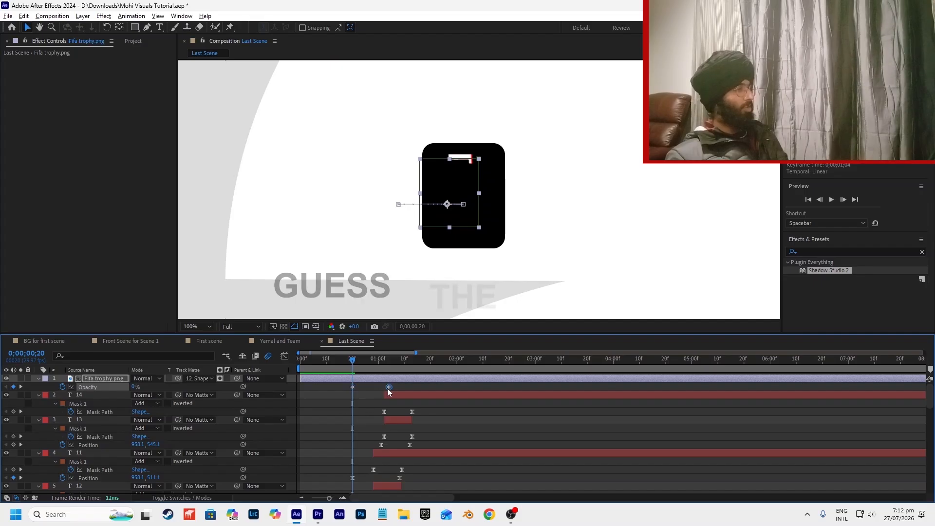
{"action": "key", "text": "space"}
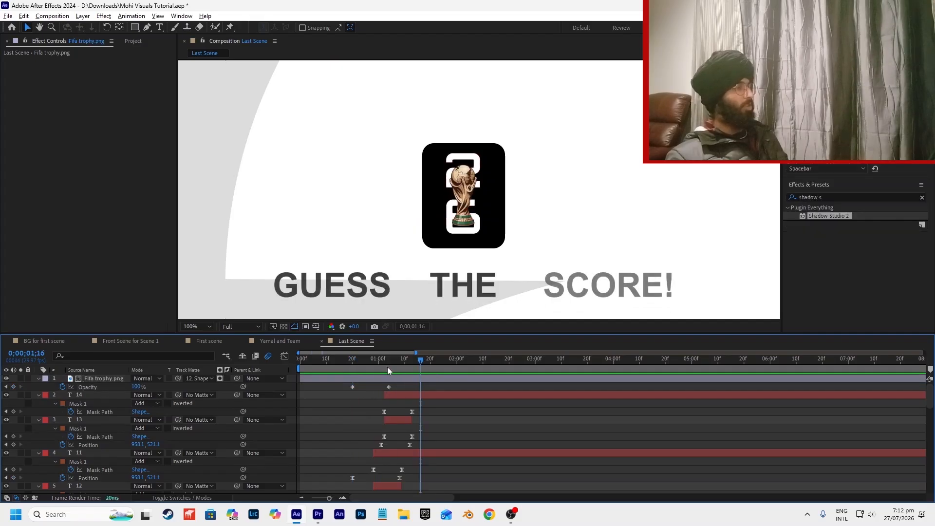
Search the effects for "warp" and look through the available warp effects.
{"action": "left_click", "coordinate": [829, 197]}
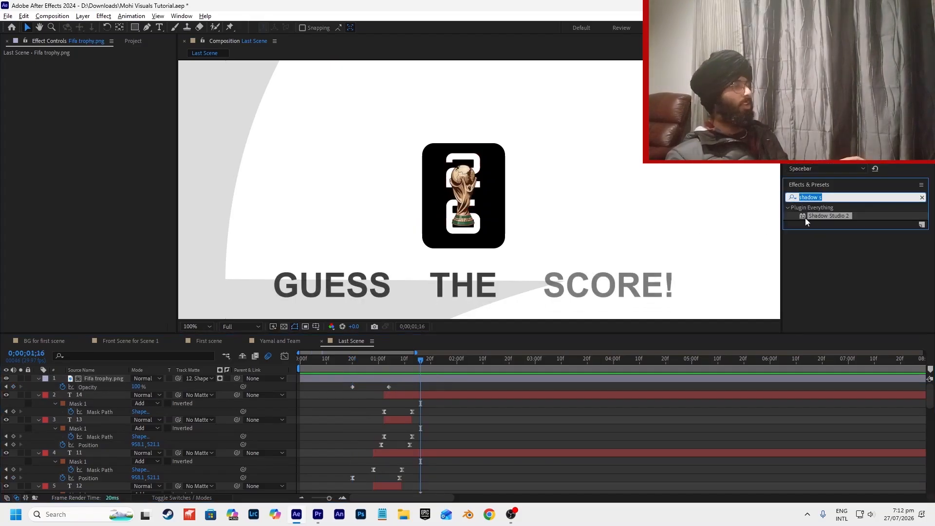
{"action": "type", "text": "warp"}
{"action": "scroll", "coordinate": [827, 273], "scroll_direction": "down", "scroll_amount": 3}
{"action": "scroll", "coordinate": [831, 296], "scroll_direction": "down", "scroll_amount": 3}
{"action": "scroll", "coordinate": [844, 166], "scroll_direction": "up", "scroll_amount": 3}
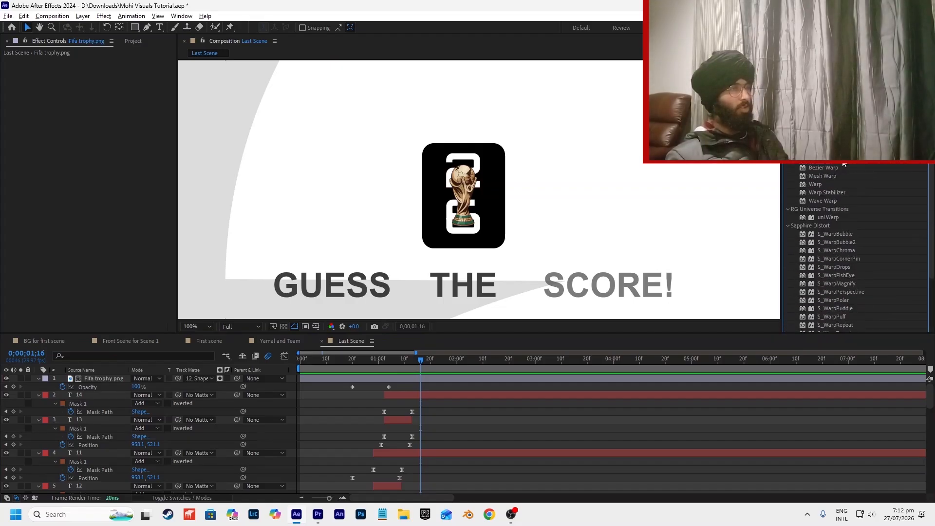
{"action": "scroll", "coordinate": [831, 214], "scroll_direction": "down", "scroll_amount": 3}
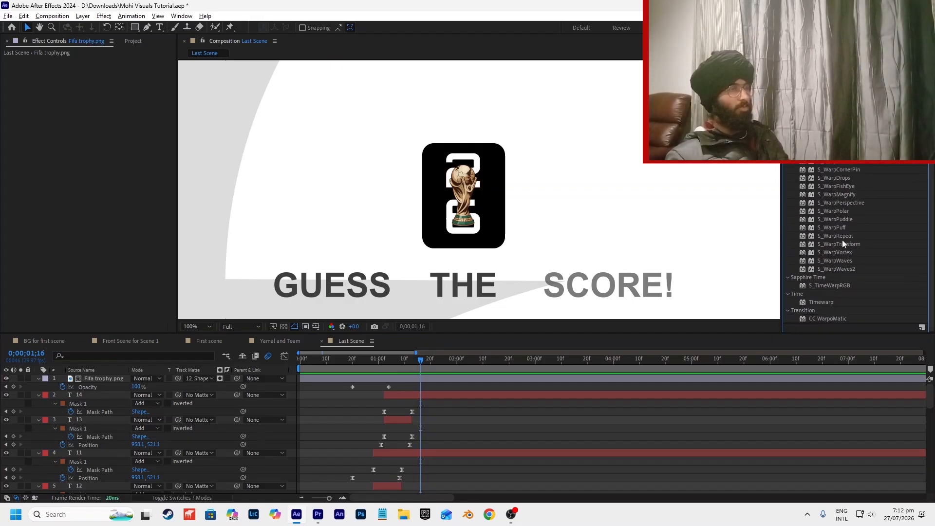
Apply the Warp effect to the Fifa trophy.png layer and try the FishEye warp style.
{"action": "scroll", "coordinate": [840, 233], "scroll_direction": "up", "scroll_amount": 4}
{"action": "left_click_drag", "start_coordinate": [815, 213], "coordinate": [464, 226]}
{"action": "left_click", "coordinate": [128, 69]}
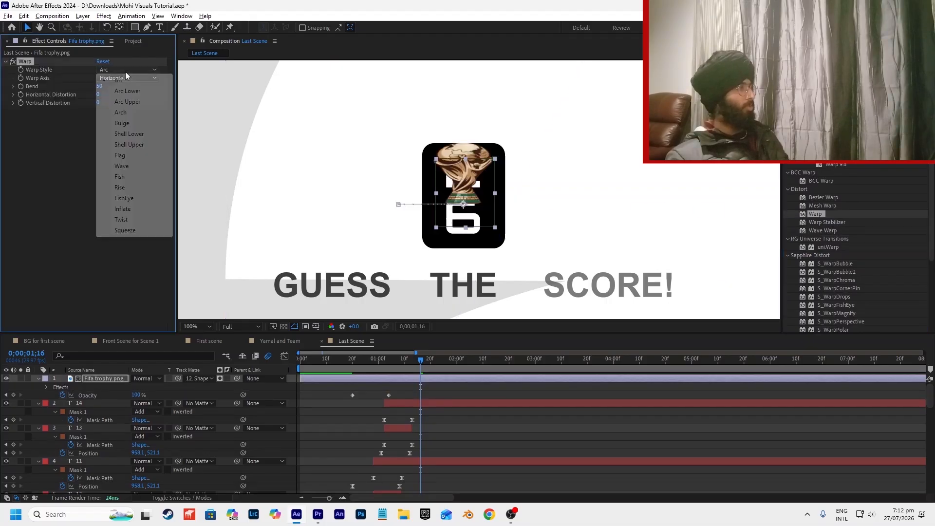
{"action": "left_click", "coordinate": [137, 198]}
{"action": "left_click_drag", "start_coordinate": [99, 87], "coordinate": [66, 103]}
{"action": "key", "text": "ctrl+z"}
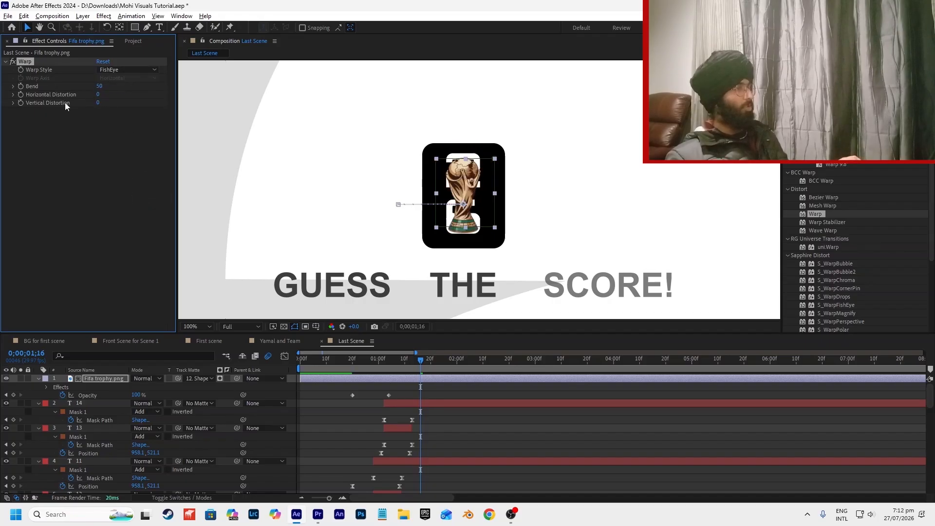
Try the Arch warp style on the trophy with a bend of about -6.
{"action": "left_click", "coordinate": [119, 69]}
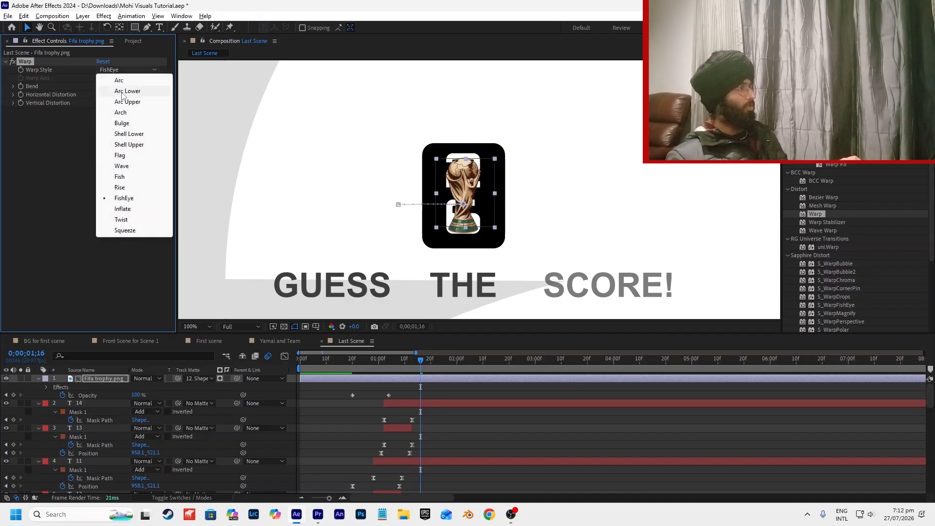
{"action": "left_click", "coordinate": [121, 112]}
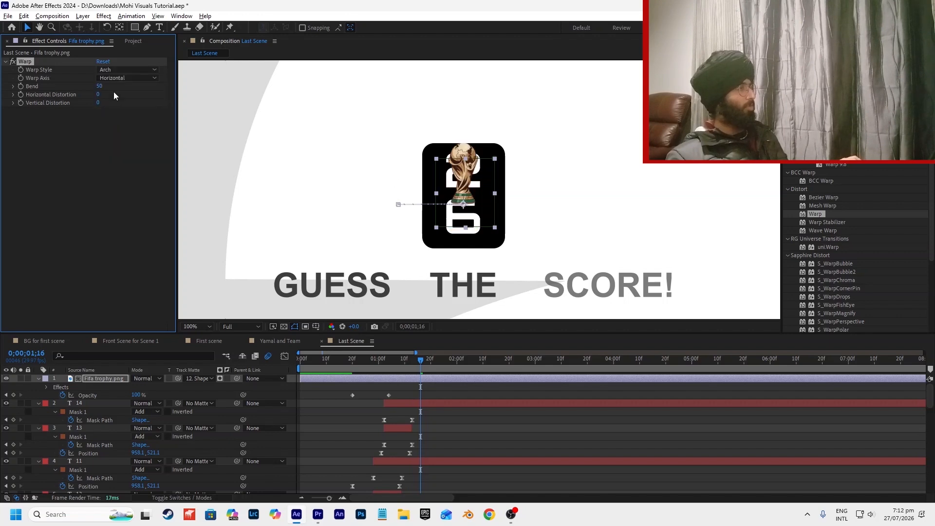
{"action": "mouse_move", "coordinate": [101, 90]}
{"action": "left_mouse_down"}
{"action": "mouse_move", "coordinate": [68, 94]}
{"action": "mouse_move", "coordinate": [173, 102]}
{"action": "mouse_move", "coordinate": [123, 99]}
{"action": "mouse_move", "coordinate": [118, 86]}
{"action": "left_mouse_up"}
{"action": "key", "text": "ctrl+z"}
{"action": "key", "text": "ctrl+z"}
{"action": "key", "text": "ctrl+z"}
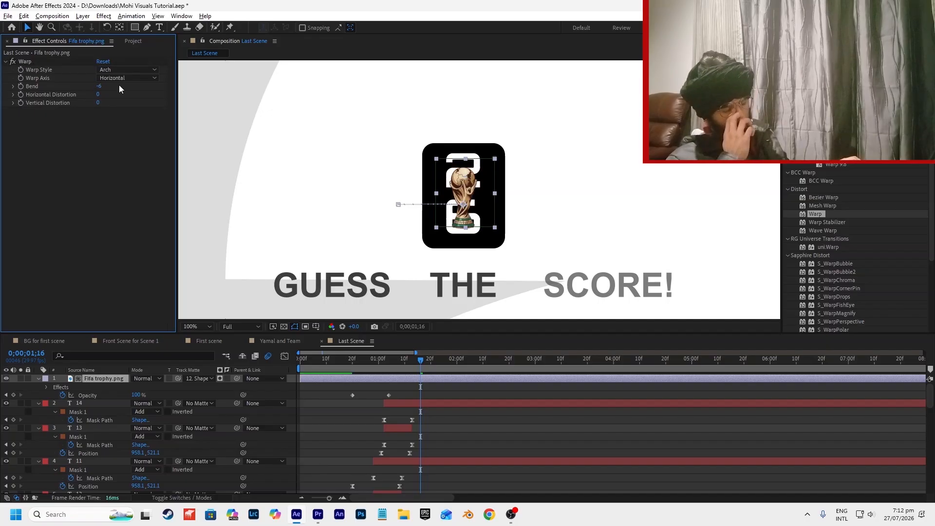
{"action": "key", "text": "r"}
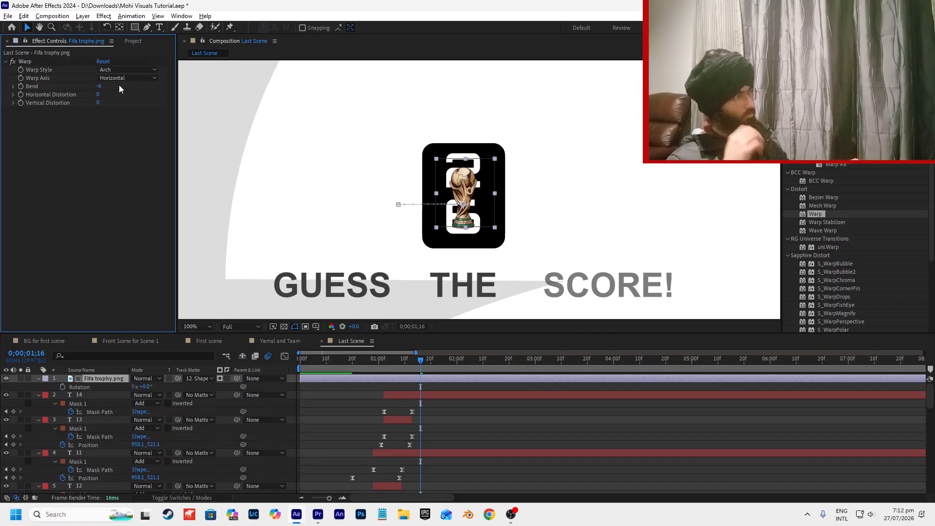
Set the trophy's warp style to Flag with a bend of -5.
{"action": "left_click", "coordinate": [44, 63]}
{"action": "left_click", "coordinate": [148, 72]}
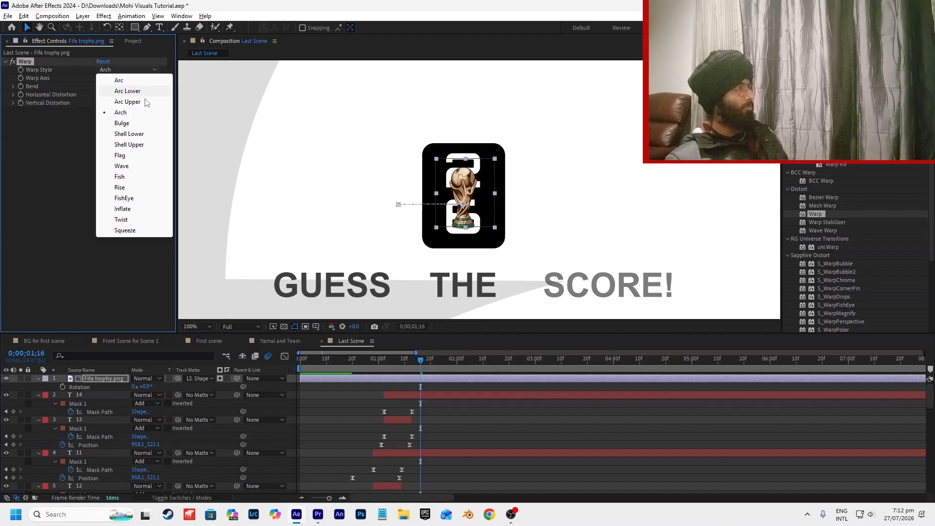
{"action": "left_click", "coordinate": [131, 155]}
{"action": "mouse_move", "coordinate": [105, 85]}
{"action": "left_mouse_down"}
{"action": "mouse_move", "coordinate": [118, 88]}
{"action": "mouse_move", "coordinate": [80, 94]}
{"action": "mouse_move", "coordinate": [108, 93]}
{"action": "left_mouse_up"}
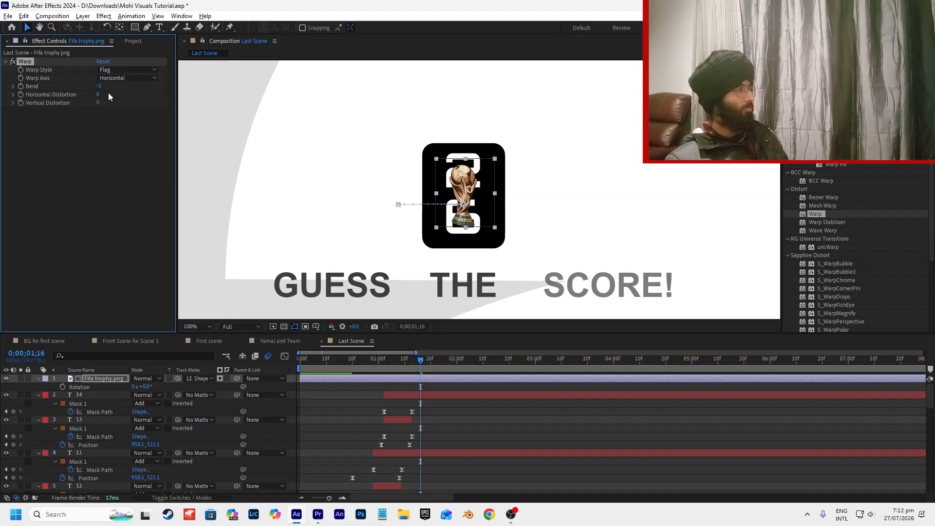
Curve the start of the trophy's motion path downward with the Pen tool and play back the movement.
{"action": "left_click", "coordinate": [147, 26]}
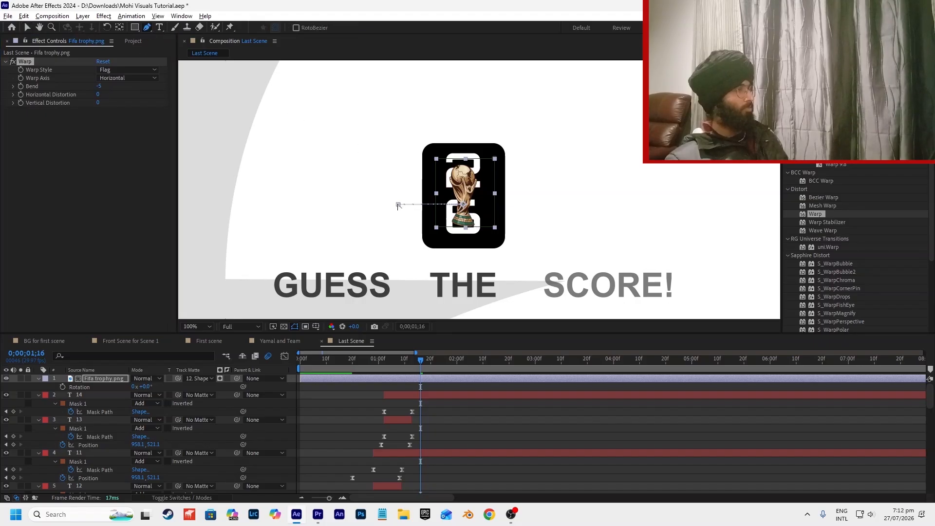
{"action": "left_click_drag", "start_coordinate": [398, 205], "coordinate": [397, 224]}
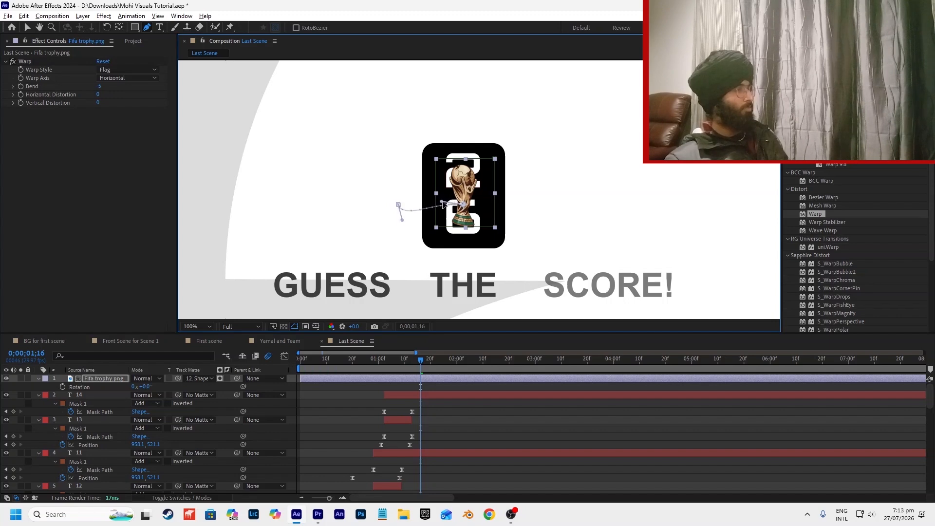
{"action": "mouse_move", "coordinate": [382, 369]}
{"action": "left_mouse_down"}
{"action": "mouse_move", "coordinate": [358, 369]}
{"action": "mouse_move", "coordinate": [387, 369]}
{"action": "left_mouse_up"}
{"action": "key", "text": "space"}
{"action": "key", "text": "g"}
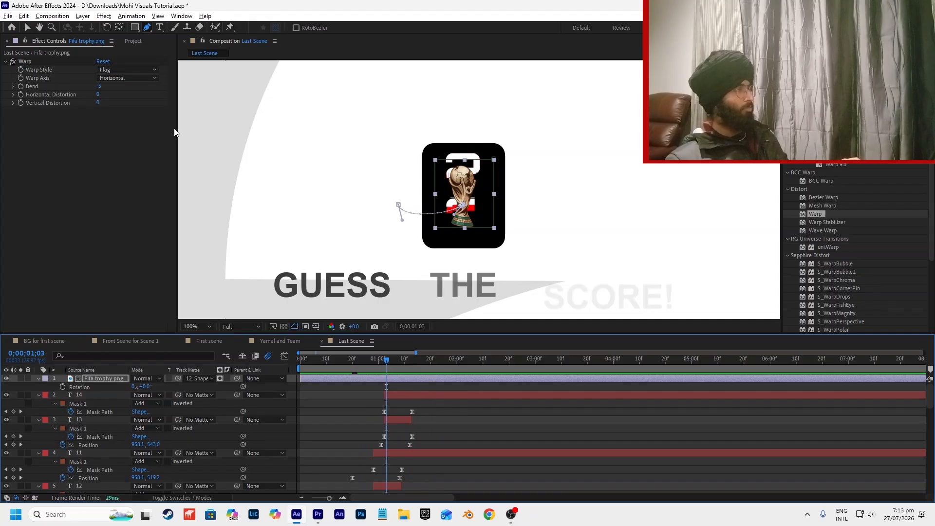
Set the trophy's warp axis to Vertical and its bend to 28, with keyframing enabled for Bend.
{"action": "left_click", "coordinate": [123, 77]}
{"action": "left_click", "coordinate": [124, 104]}
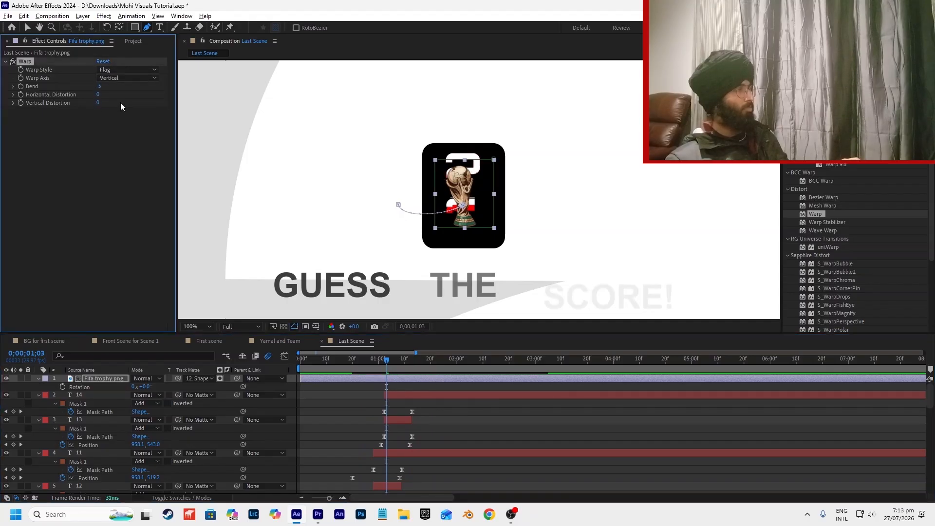
{"action": "left_click_drag", "start_coordinate": [99, 86], "coordinate": [119, 95]}
{"action": "left_click", "coordinate": [121, 78]}
{"action": "left_click", "coordinate": [124, 85]}
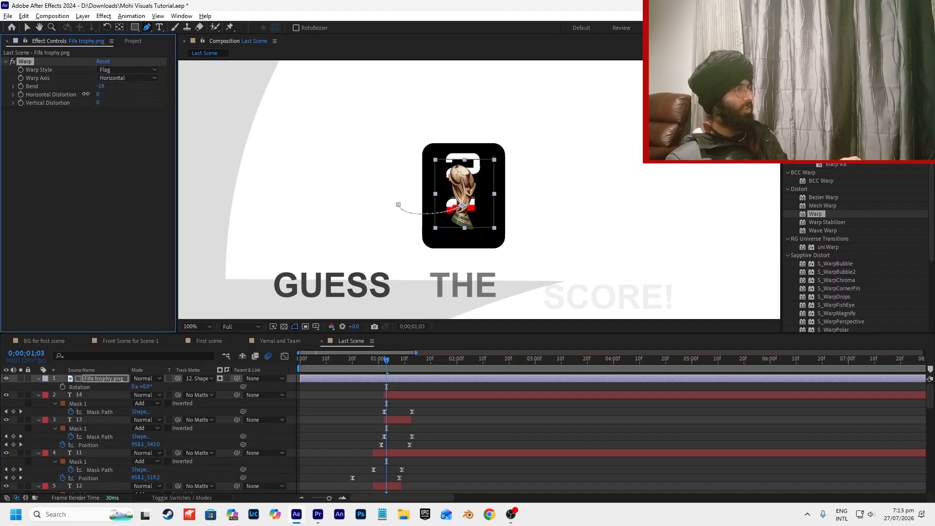
{"action": "left_click", "coordinate": [117, 80]}
{"action": "left_click", "coordinate": [124, 99]}
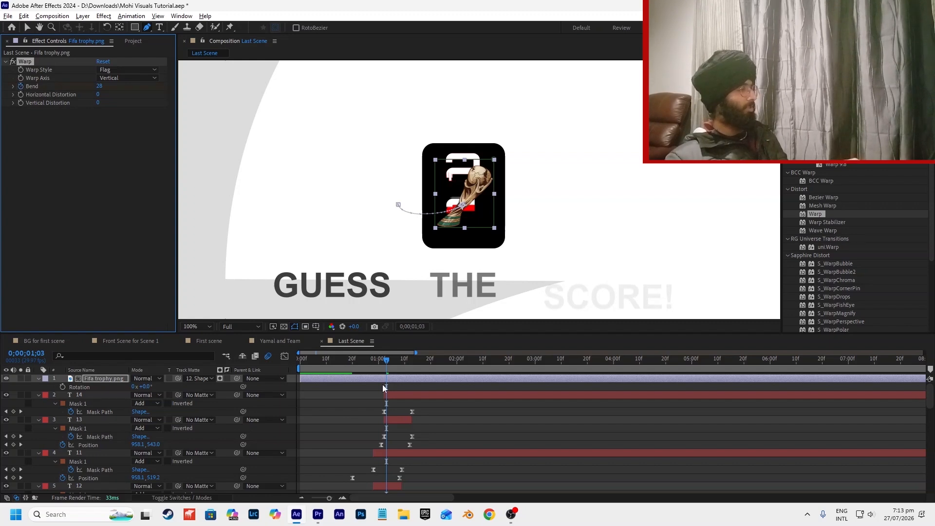
Keyframe the trophy's Bend from 28 at 0;00;00;21 to 0 at 0;00;01;05 and save the project.
{"action": "key", "text": "u"}
{"action": "left_click_drag", "start_coordinate": [393, 366], "coordinate": [356, 374]}
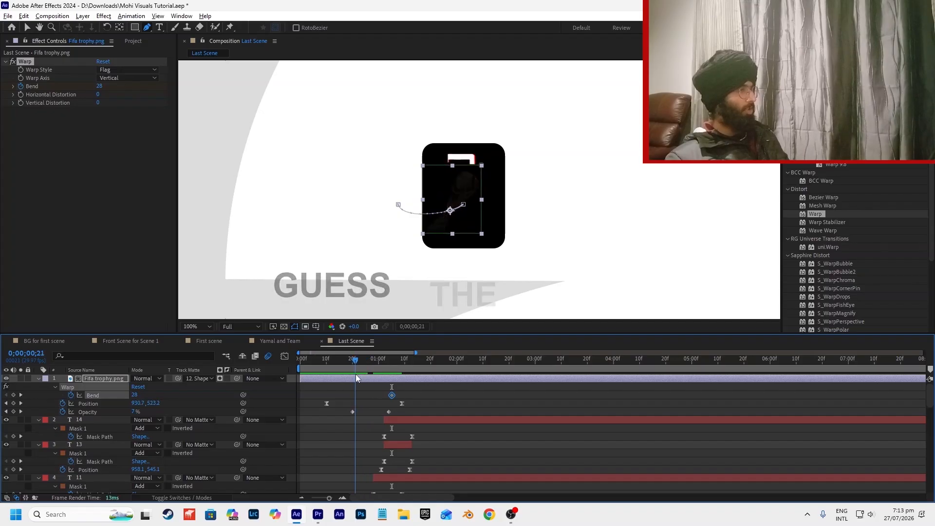
{"action": "left_click", "coordinate": [100, 87]}
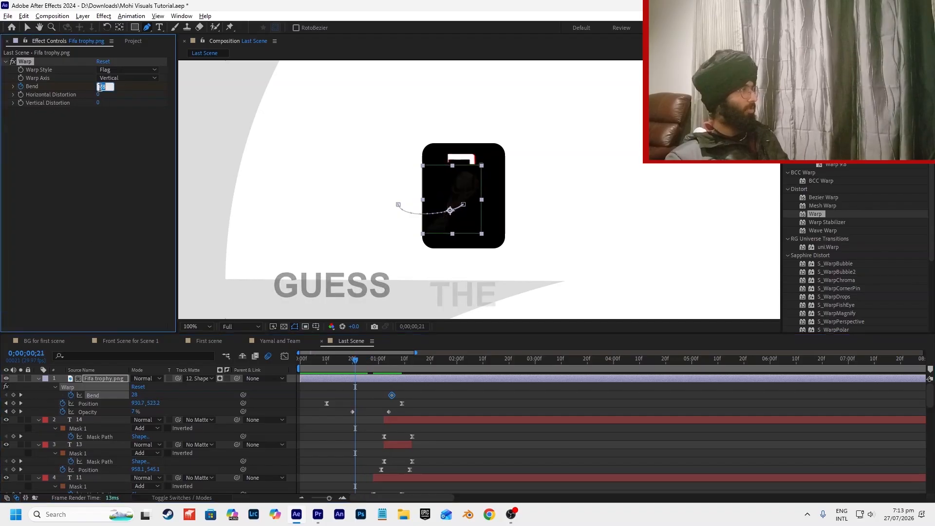
{"action": "left_click", "coordinate": [69, 91]}
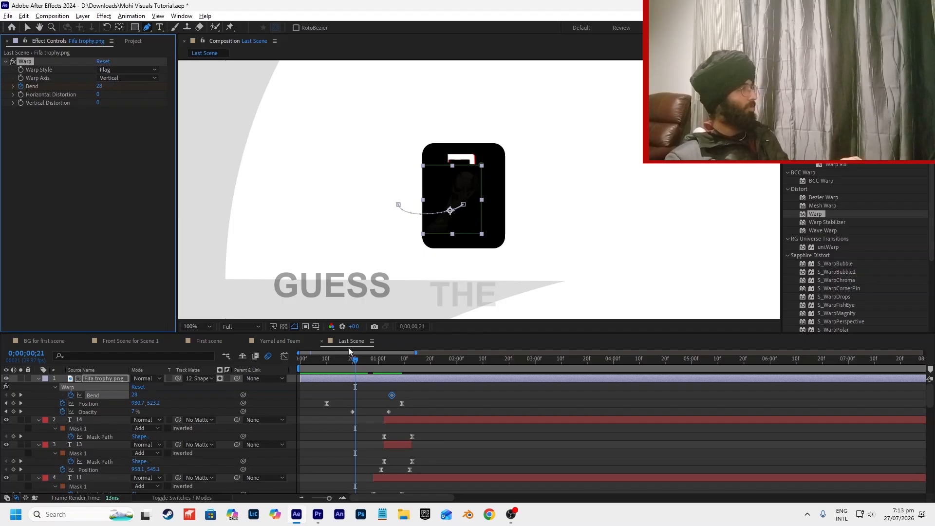
{"action": "left_click", "coordinate": [14, 395]}
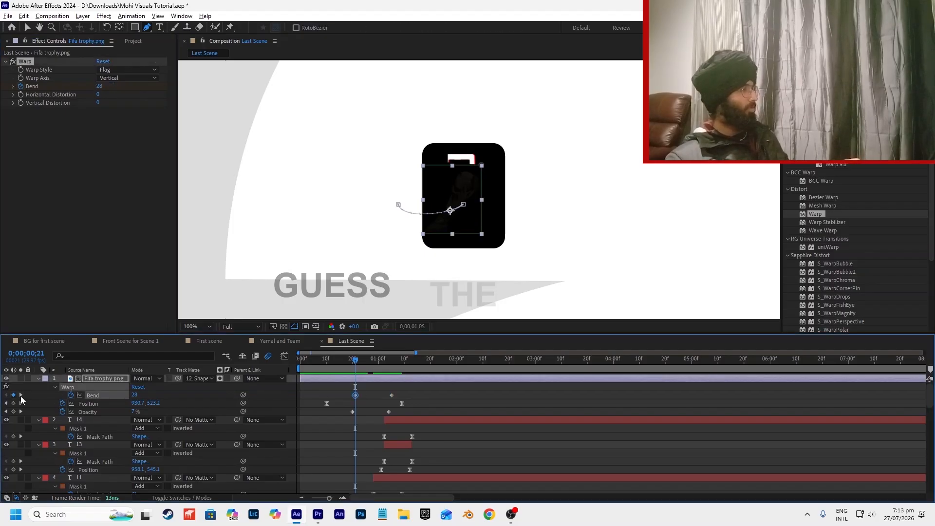
{"action": "left_click", "coordinate": [20, 396]}
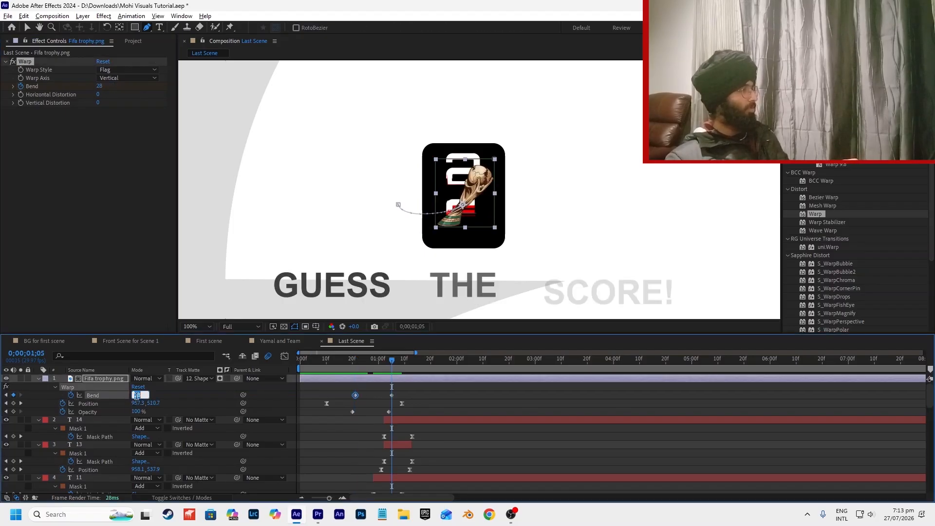
{"action": "left_click", "coordinate": [420, 399]}
{"action": "key", "text": "ctrl+s"}
Review the bend animation and move the trophy's first Position keyframe to about 0;00;00;19.
{"action": "left_click", "coordinate": [336, 363]}
{"action": "key", "text": "space"}
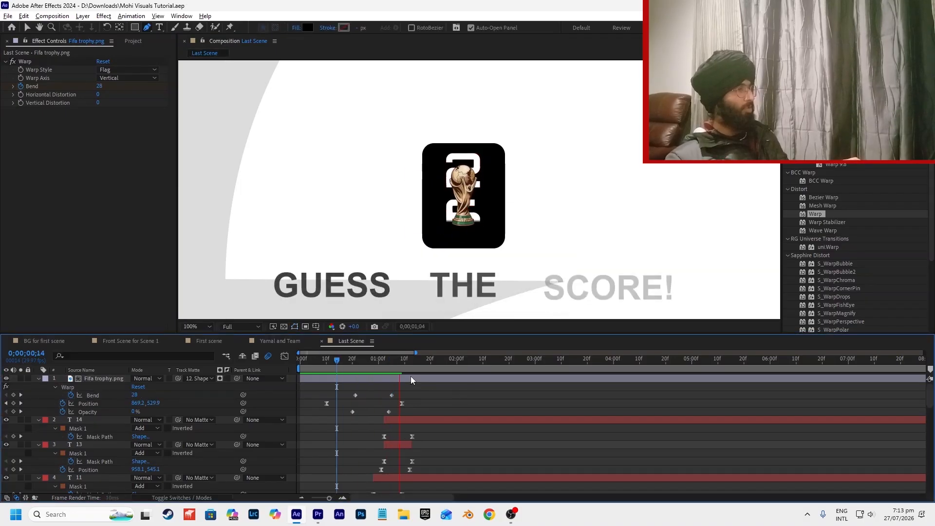
{"action": "left_click", "coordinate": [344, 364]}
{"action": "key", "text": "space"}
{"action": "left_click_drag", "start_coordinate": [343, 364], "coordinate": [354, 365]}
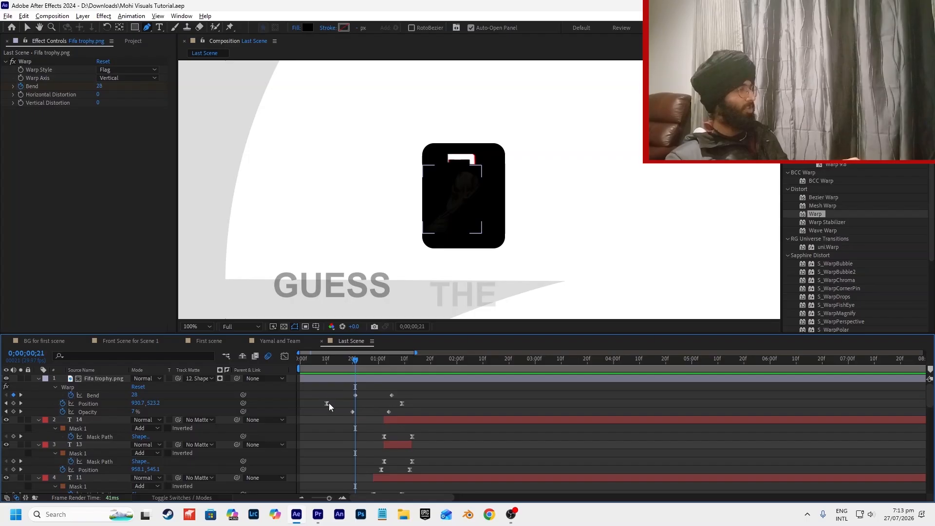
{"action": "left_click_drag", "start_coordinate": [328, 404], "coordinate": [350, 410]}
{"action": "left_click", "coordinate": [383, 405]}
{"action": "key", "text": "space"}
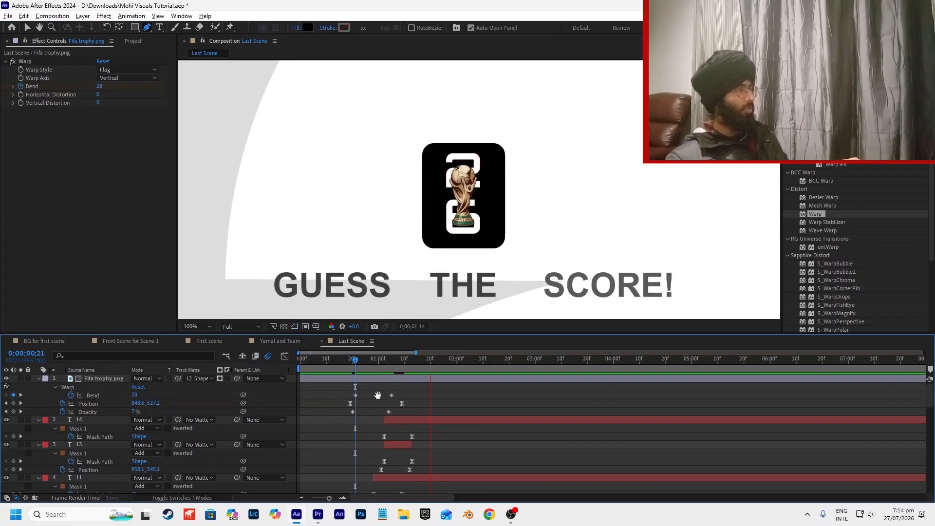
Reshape the start of the trophy's motion path and move its starting position to 880, 540 at 0;00;00;19.
{"action": "left_click", "coordinate": [351, 364]}
{"action": "left_click_drag", "start_coordinate": [350, 363], "coordinate": [363, 364]}
{"action": "left_click_drag", "start_coordinate": [366, 365], "coordinate": [361, 387]}
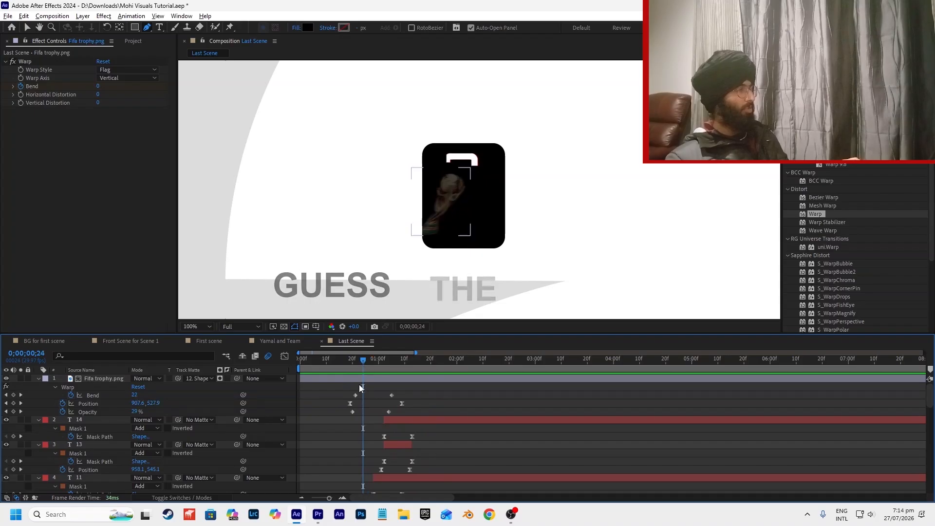
{"action": "left_click", "coordinate": [350, 367]}
{"action": "left_click", "coordinate": [350, 403]}
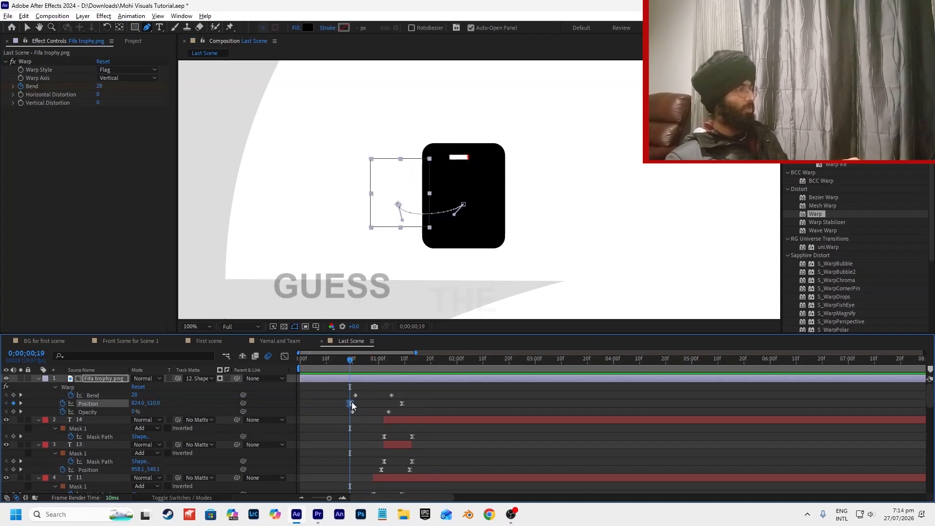
{"action": "left_click", "coordinate": [398, 204]}
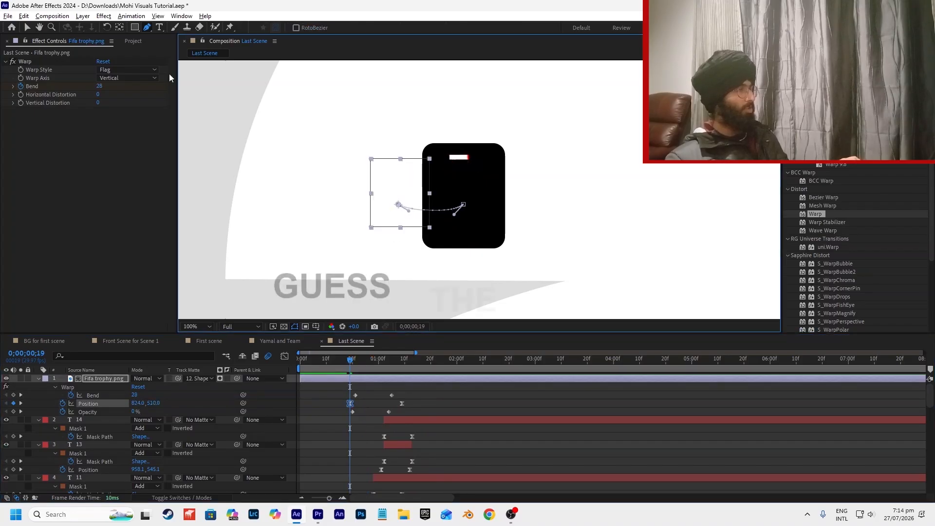
{"action": "key", "text": "v"}
{"action": "left_click_drag", "start_coordinate": [398, 205], "coordinate": [427, 219]}
{"action": "left_click", "coordinate": [404, 390]}
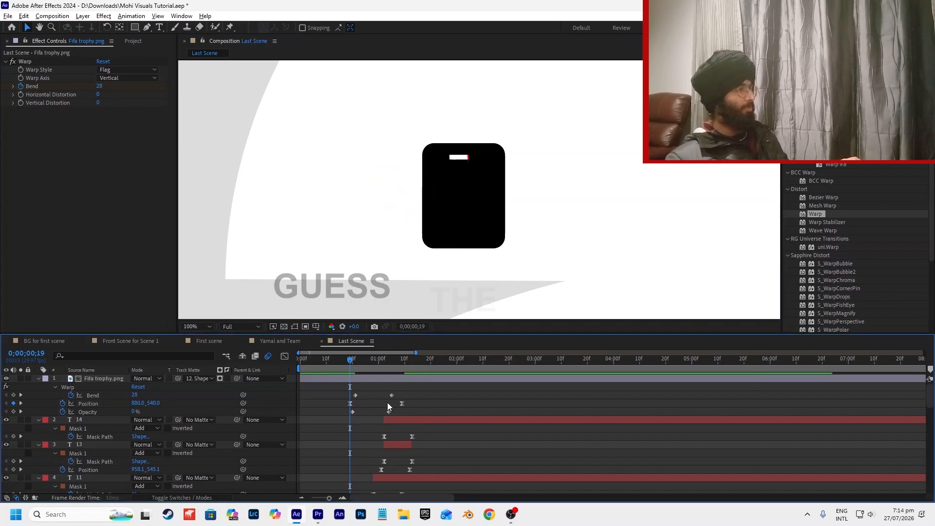
Play back the trophy's entrance repeatedly from about 0;00;00;17 to check its motion and bend.
{"action": "key", "text": "space"}
{"action": "left_click", "coordinate": [344, 360]}
{"action": "key", "text": "space"}
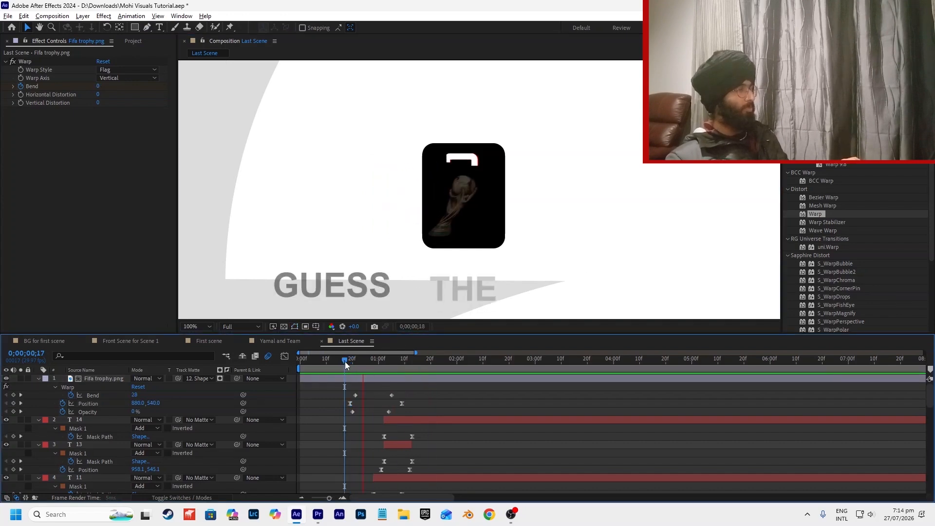
{"action": "left_click", "coordinate": [346, 361]}
{"action": "key", "text": "space"}
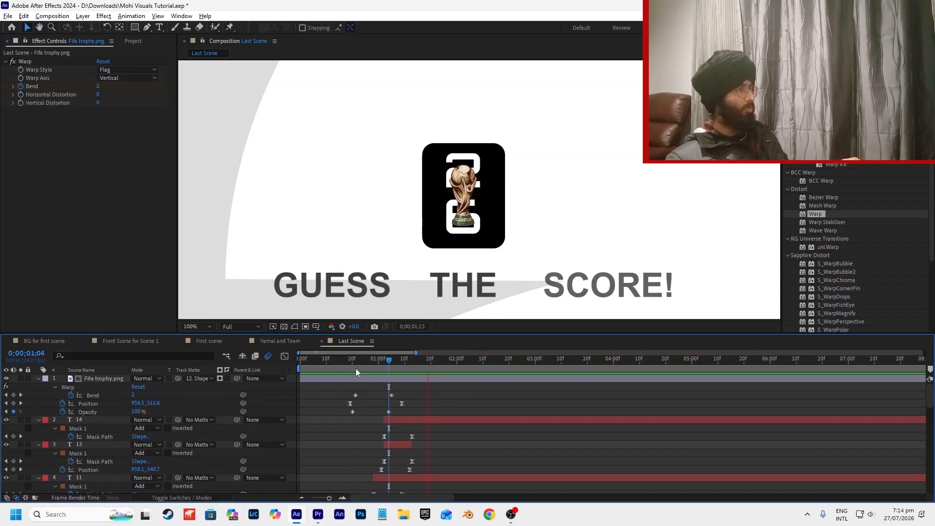
{"action": "left_click_drag", "start_coordinate": [346, 364], "coordinate": [352, 365]}
{"action": "key", "text": "space"}
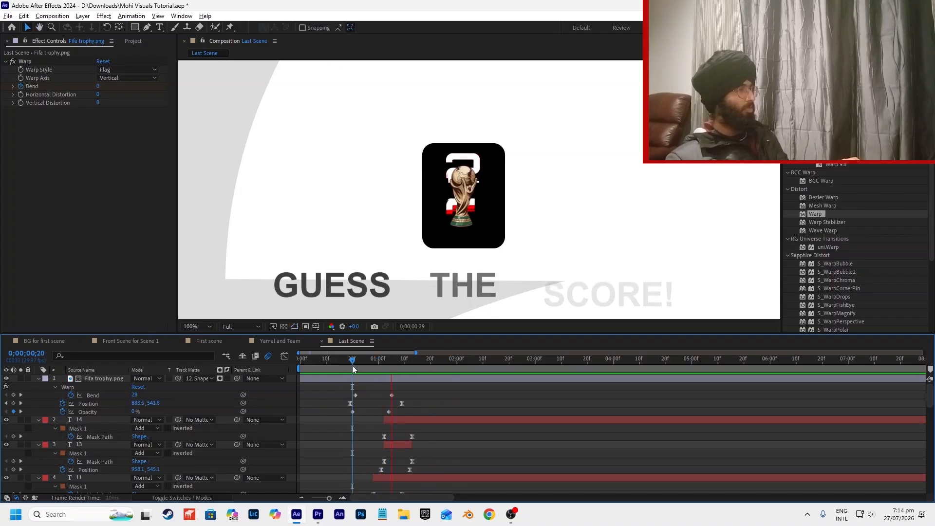
{"action": "left_click", "coordinate": [344, 365]}
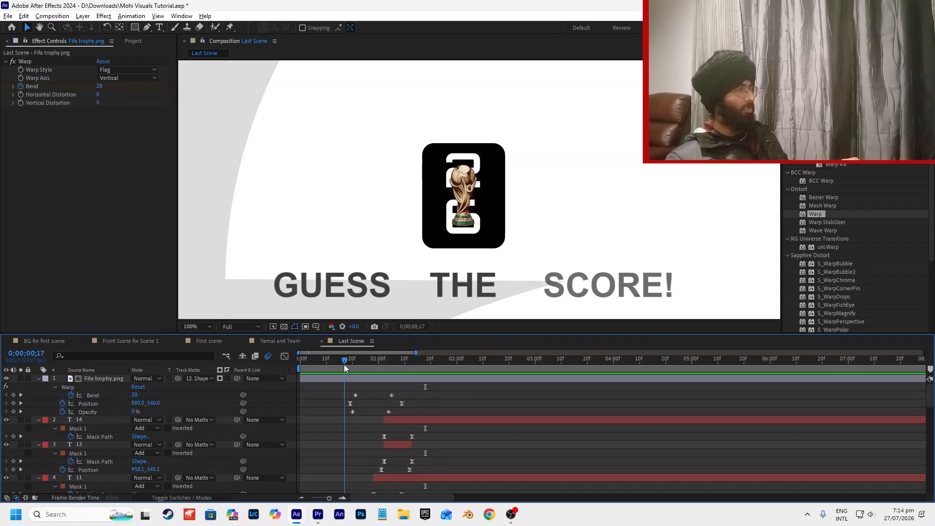
Try moving the trophy's last Position keyframe earlier and play back the shortened movement.
{"action": "left_click_drag", "start_coordinate": [413, 404], "coordinate": [335, 405]}
{"action": "left_click", "coordinate": [401, 404]}
{"action": "mouse_move", "coordinate": [408, 403]}
{"action": "left_mouse_down"}
{"action": "mouse_move", "coordinate": [382, 405]}
{"action": "mouse_move", "coordinate": [408, 403]}
{"action": "left_mouse_up"}
{"action": "key", "text": "space"}
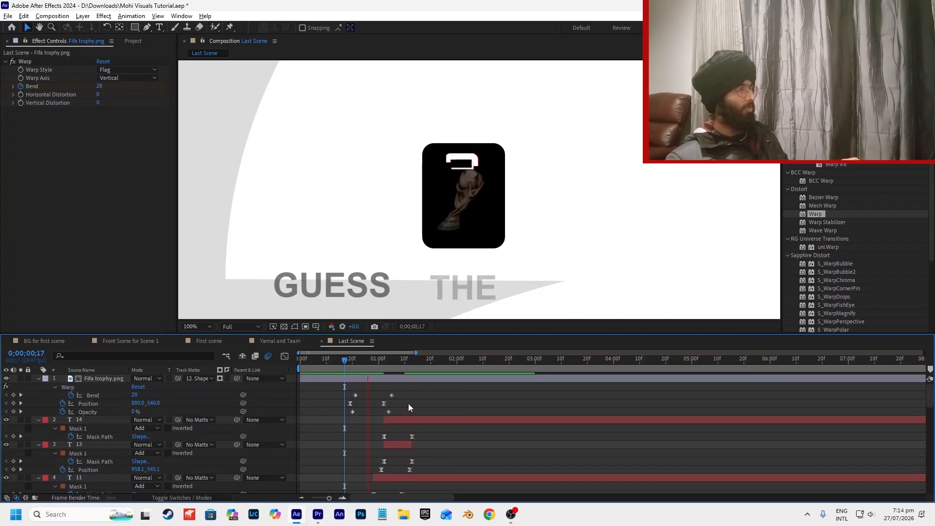
{"action": "key", "text": "space"}
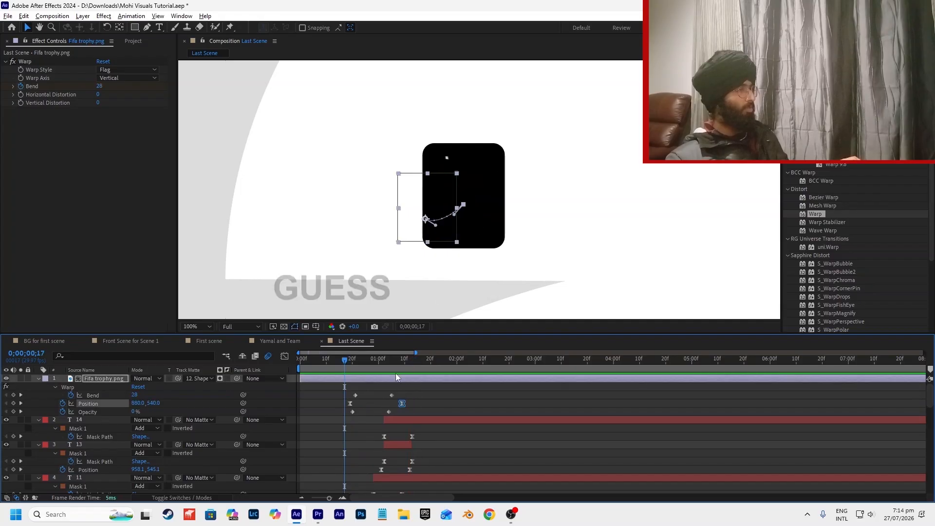
{"action": "key", "text": "space"}
Shift both of the trophy's Opacity keyframes later so the second aligns with the last Position keyframe.
{"action": "left_click", "coordinate": [389, 411]}
{"action": "left_click", "coordinate": [353, 412], "text": "shift"}
{"action": "left_click_drag", "start_coordinate": [355, 412], "coordinate": [368, 413]}
{"action": "left_click", "coordinate": [342, 362]}
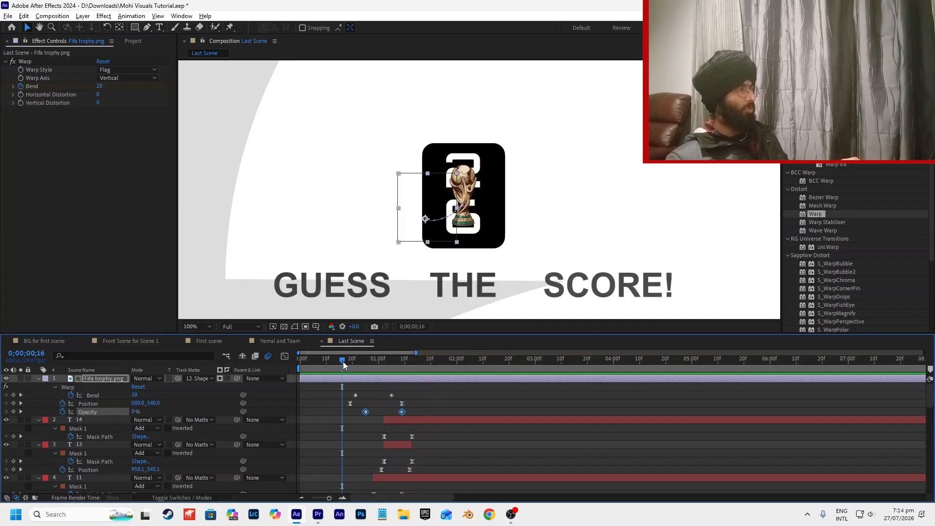
Play back the trophy's entrance with the delayed fade-in and save the project.
{"action": "key", "text": "space"}
{"action": "key", "text": "space"}
{"action": "left_click_drag", "start_coordinate": [363, 363], "coordinate": [338, 370]}
{"action": "key", "text": "space"}
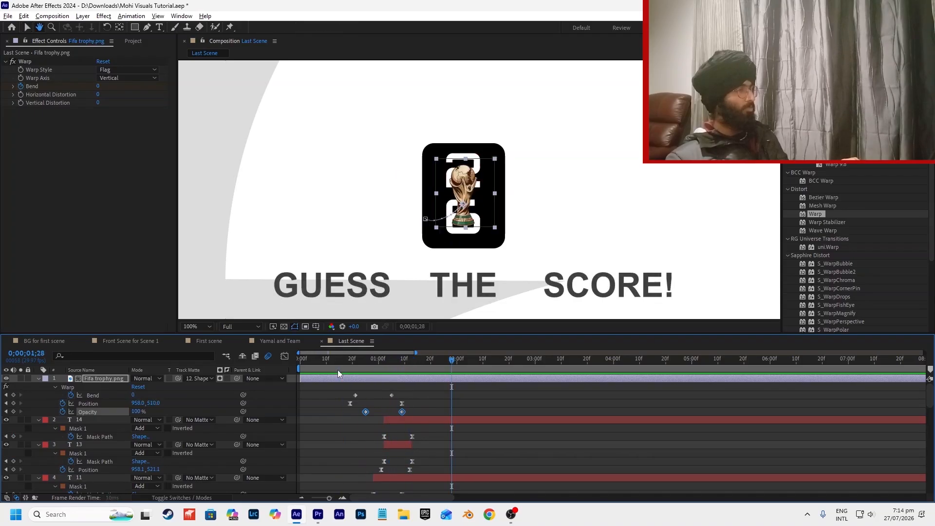
{"action": "key", "text": "ctrl+s"}
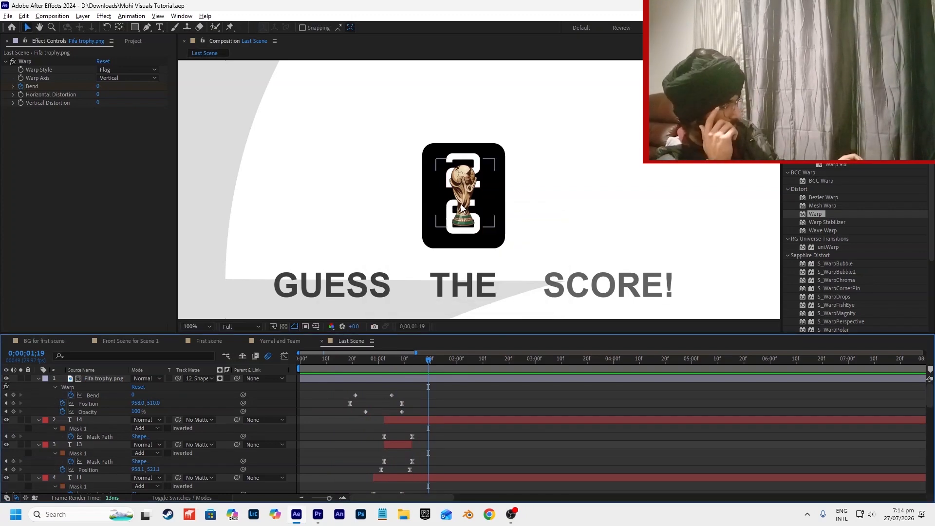
Switch to Premiere Pro and scrub the reference reel back to 00:00:07:19 to examine how the turquoise bar emerges behind the badge.
{"action": "key", "text": "alt+Tab"}
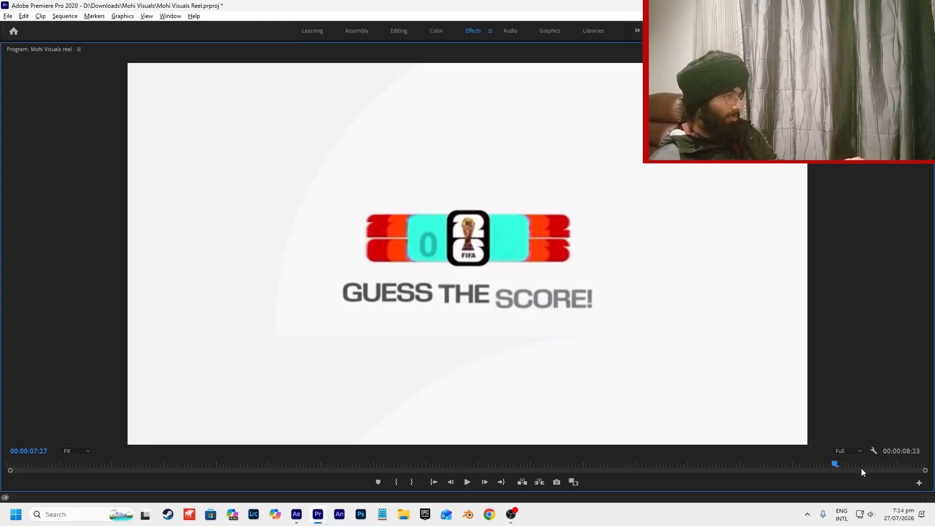
{"action": "left_click_drag", "start_coordinate": [830, 467], "coordinate": [807, 476]}
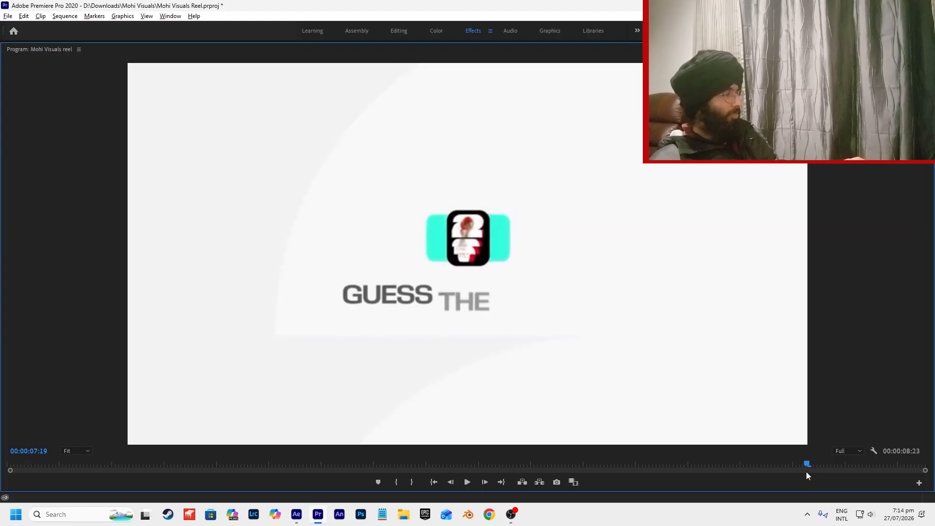
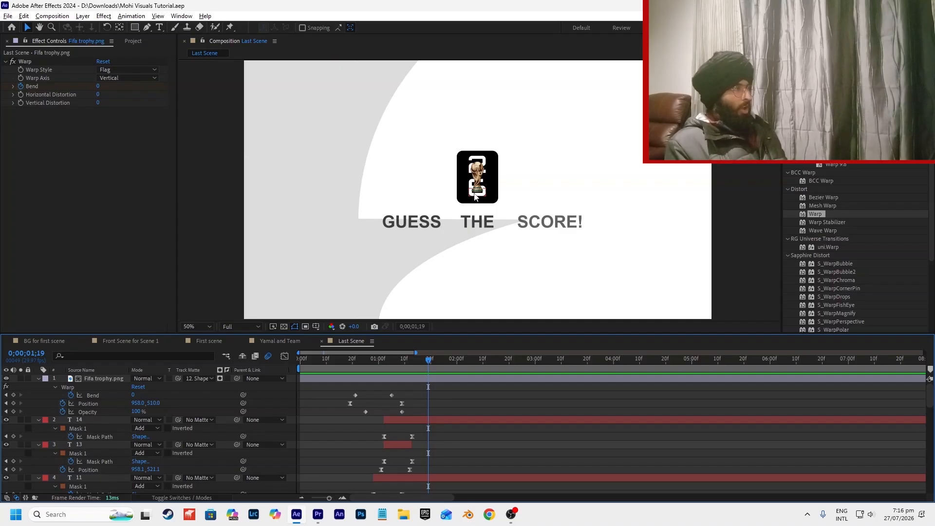
Draw a rounded rectangle about 480 × 154 across the black trophy badge and place its layer directly below Shape Layer 2.
{"action": "mouse_move", "coordinate": [132, 28]}
{"action": "left_mouse_down"}
{"action": "mouse_move", "coordinate": [176, 45]}
{"action": "mouse_move", "coordinate": [189, 39]}
{"action": "left_mouse_up"}
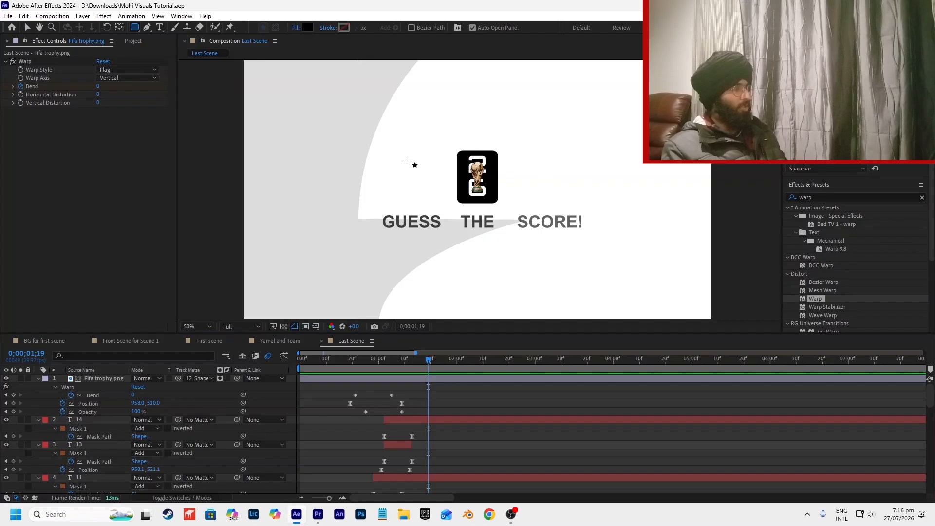
{"action": "mouse_move", "coordinate": [422, 159]}
{"action": "left_mouse_down"}
{"action": "mouse_move", "coordinate": [553, 203]}
{"action": "mouse_move", "coordinate": [537, 196]}
{"action": "left_mouse_up"}
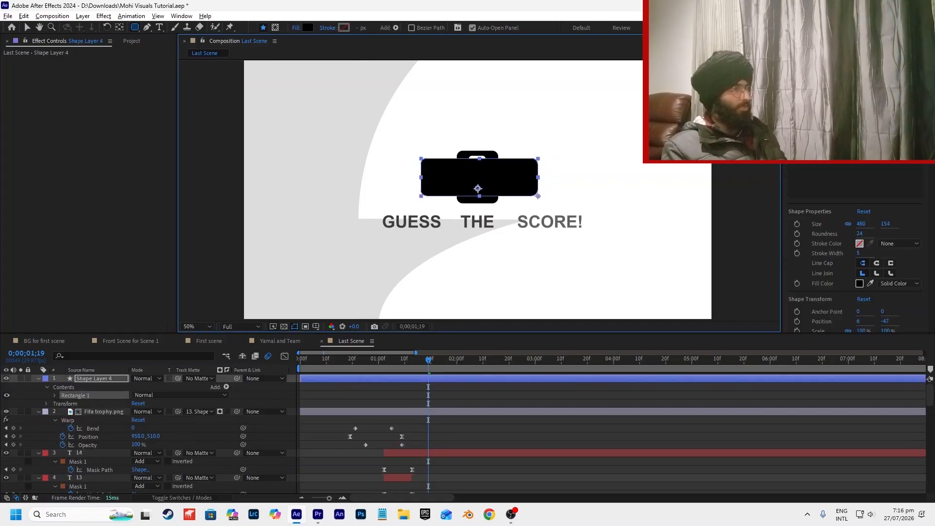
{"action": "left_click_drag", "start_coordinate": [109, 378], "coordinate": [83, 490]}
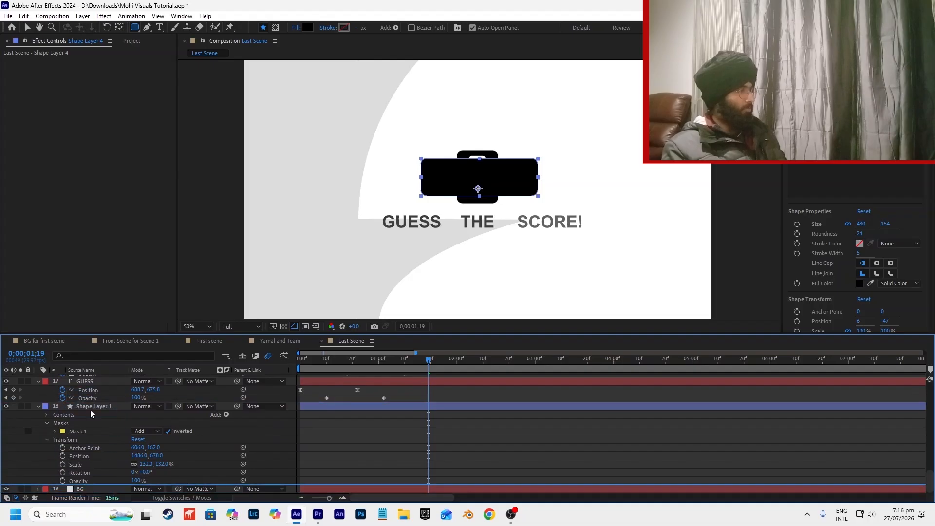
{"action": "mouse_move", "coordinate": [90, 453]}
{"action": "left_mouse_down"}
{"action": "mouse_move", "coordinate": [93, 377]}
{"action": "mouse_move", "coordinate": [86, 443]}
{"action": "left_mouse_up"}
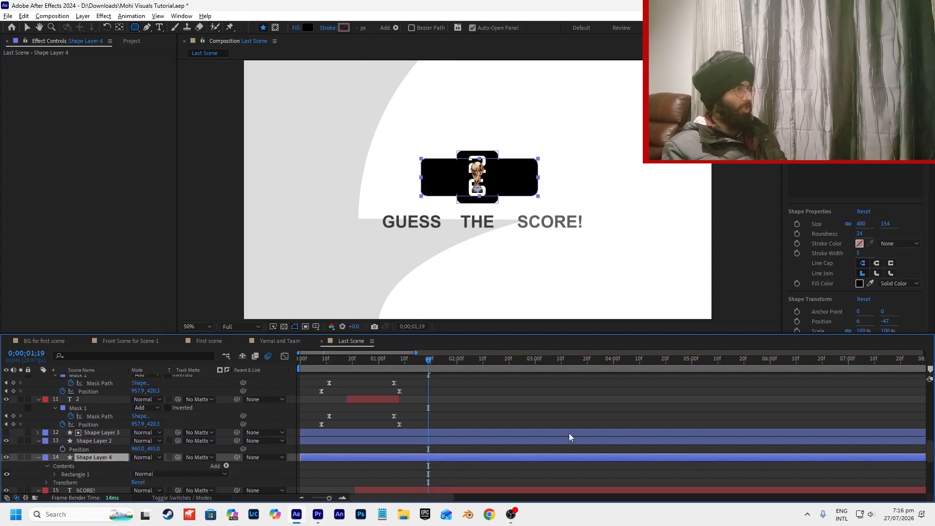
{"action": "scroll", "coordinate": [849, 208], "scroll_direction": "down", "scroll_amount": 15}
{"action": "scroll", "coordinate": [824, 268], "scroll_direction": "up", "scroll_amount": 5}
{"action": "scroll", "coordinate": [825, 266], "scroll_direction": "up", "scroll_amount": 4}
Change the new rectangle's fill from black to a bright turquoise green.
{"action": "left_click", "coordinate": [307, 27]}
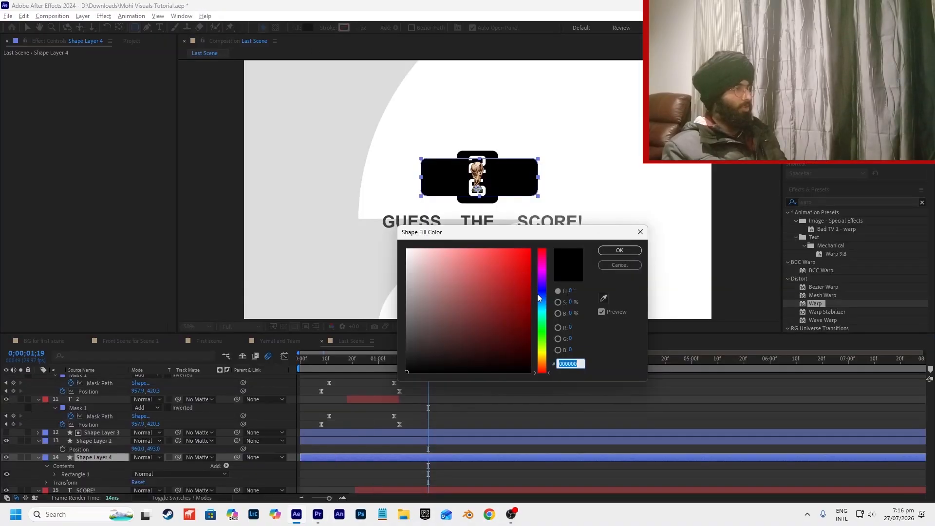
{"action": "left_click", "coordinate": [541, 316]}
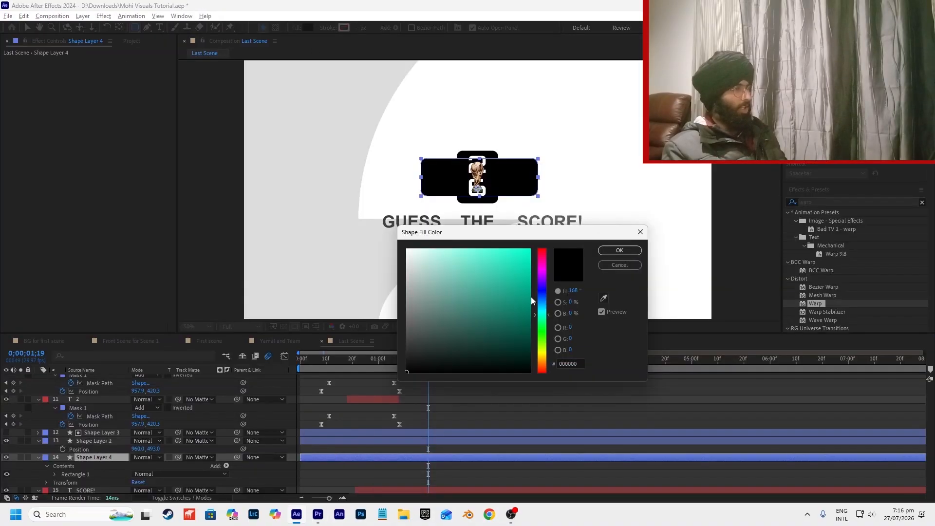
{"action": "left_click", "coordinate": [529, 250]}
{"action": "left_click", "coordinate": [619, 251]}
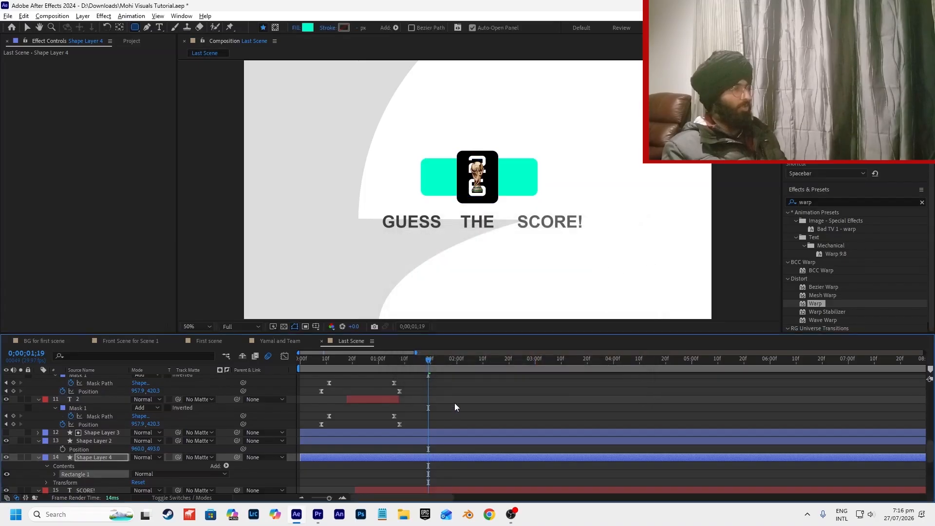
{"action": "left_click", "coordinate": [454, 404]}
Show the proportional grid and centre the turquoise rectangle behind the badge, nudging it down slightly.
{"action": "left_click", "coordinate": [27, 27]}
{"action": "left_click", "coordinate": [517, 185]}
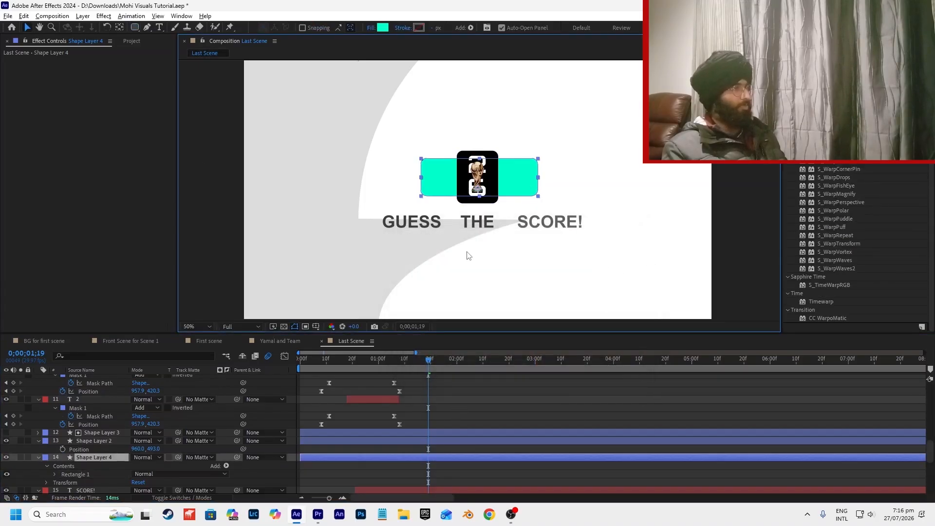
{"action": "left_click", "coordinate": [316, 326]}
{"action": "left_click", "coordinate": [341, 348]}
{"action": "key", "text": "slash"}
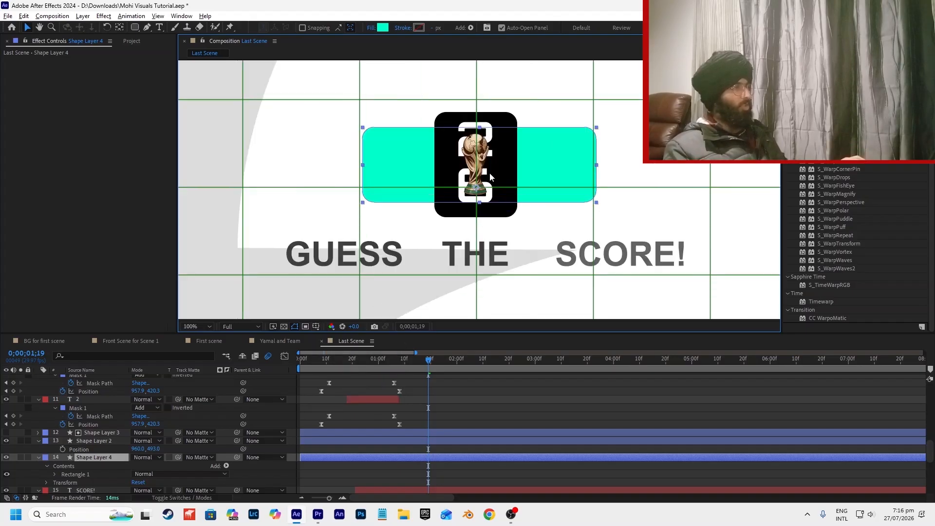
{"action": "left_click_drag", "start_coordinate": [523, 194], "coordinate": [520, 194]}
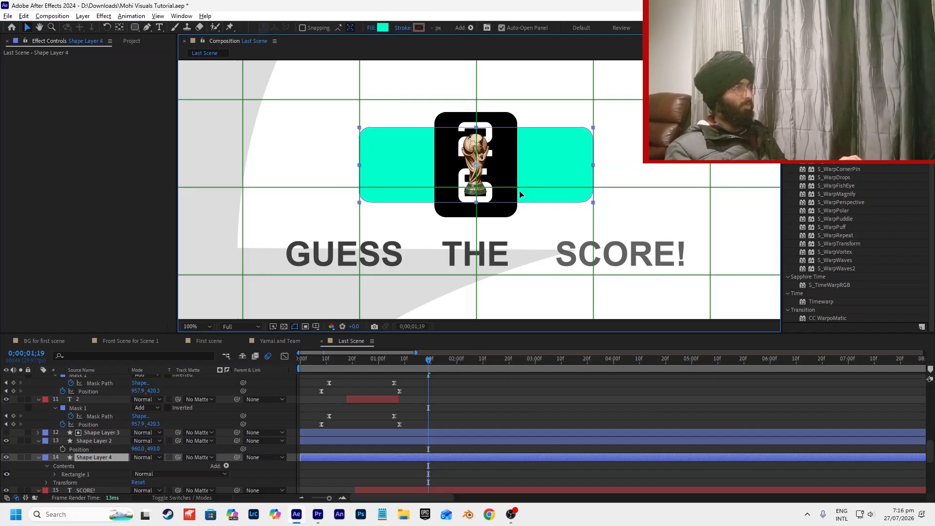
{"action": "key", "text": "Down"}
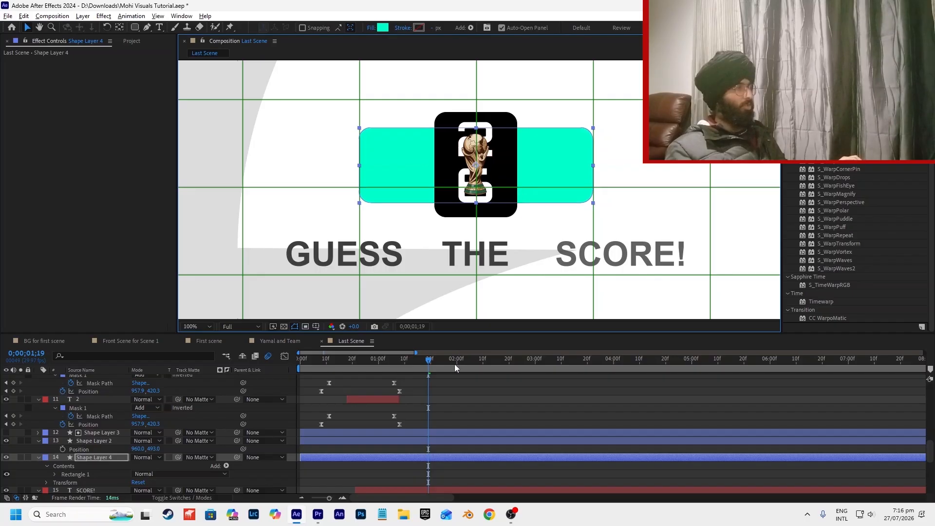
Add a Size keyframe to Shape Layer 4's rectangle path at 0;00;01;19 and unlink its width and height.
{"action": "scroll", "coordinate": [436, 416], "scroll_direction": "down", "scroll_amount": 3}
{"action": "left_click", "coordinate": [37, 408]}
{"action": "left_click", "coordinate": [39, 408]}
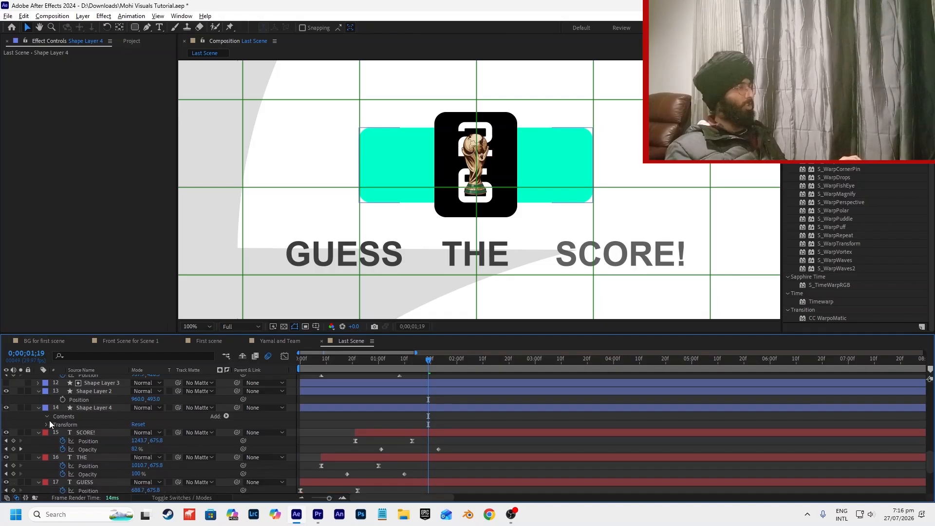
{"action": "left_click", "coordinate": [47, 417]}
{"action": "left_click", "coordinate": [54, 425]}
{"action": "left_click", "coordinate": [64, 434]}
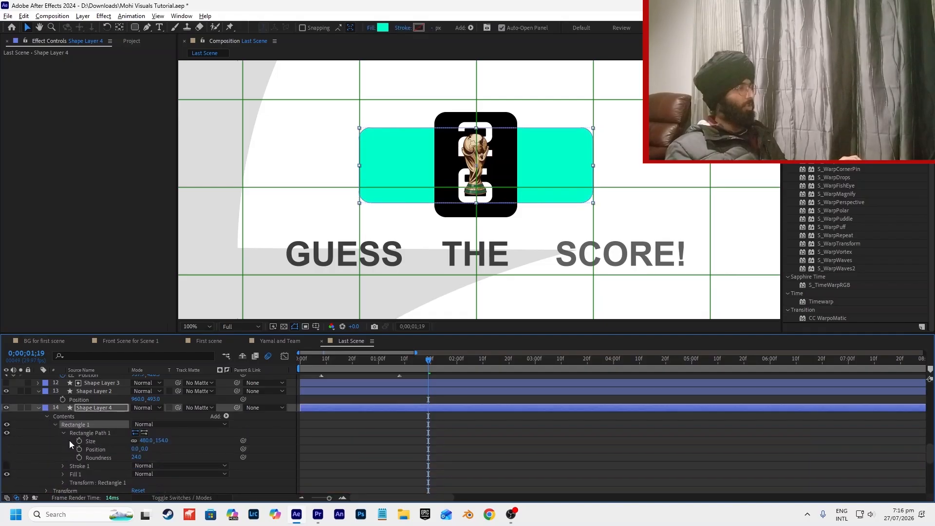
{"action": "left_click", "coordinate": [79, 441]}
{"action": "left_click", "coordinate": [413, 444]}
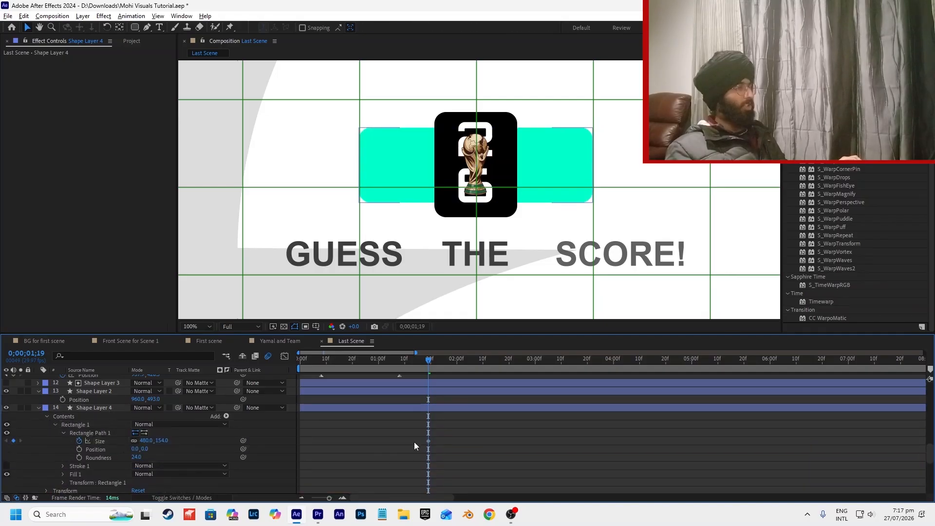
{"action": "left_click", "coordinate": [133, 441]}
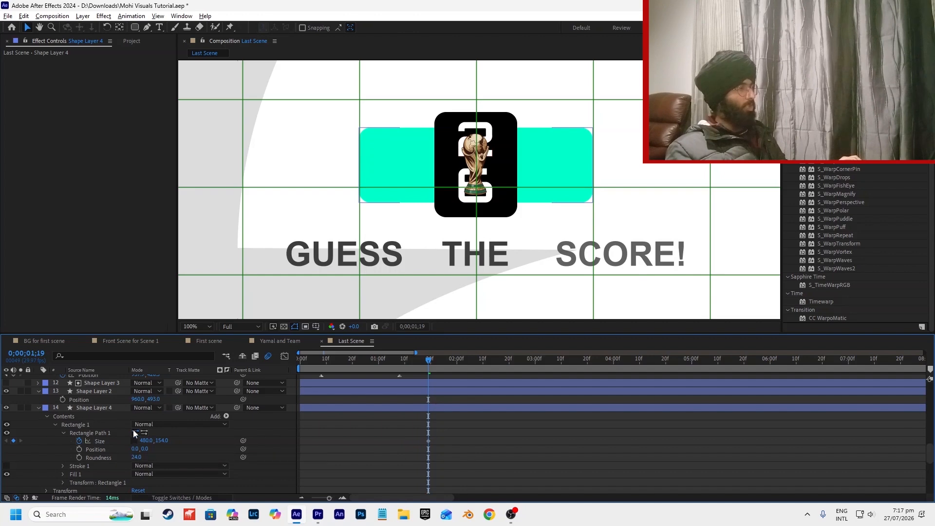
Play back the scene and move the rectangle's Size keyframe earlier to 0;00;01;06.
{"action": "scroll", "coordinate": [424, 409], "scroll_direction": "up", "scroll_amount": 1}
{"action": "left_click_drag", "start_coordinate": [417, 365], "coordinate": [340, 361]}
{"action": "key", "text": "space"}
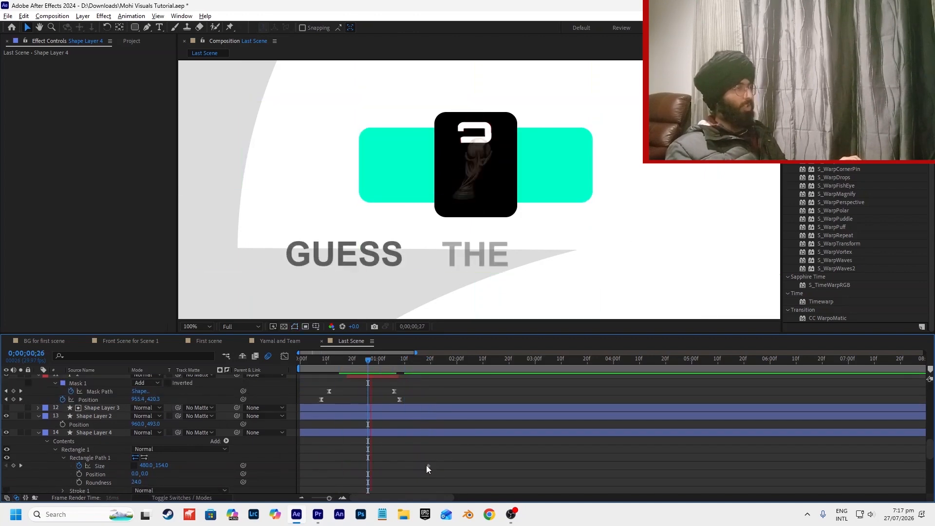
{"action": "left_click_drag", "start_coordinate": [428, 466], "coordinate": [394, 466]}
Add a second Size keyframe at 0;00;01;11 and set the rectangle's width to 0 at the 0;00;01;06 keyframe.
{"action": "left_click_drag", "start_coordinate": [414, 362], "coordinate": [408, 364]}
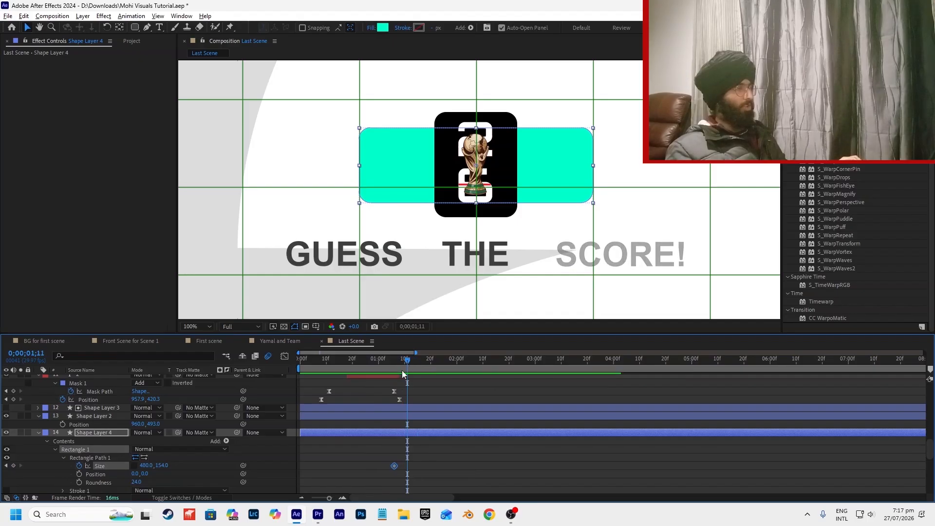
{"action": "left_click", "coordinate": [13, 466]}
{"action": "left_click", "coordinate": [6, 466]}
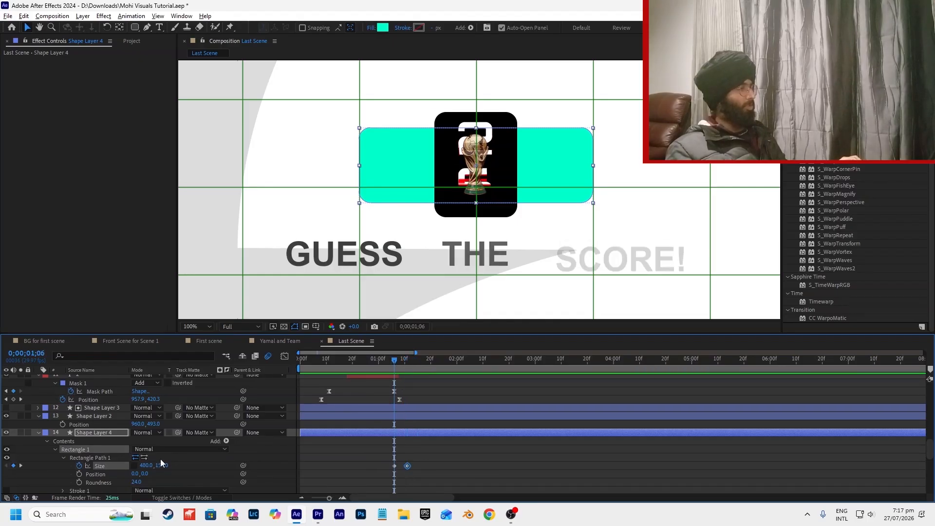
{"action": "left_click", "coordinate": [146, 466]}
{"action": "type", "text": "0"}
{"action": "key", "text": "Return"}
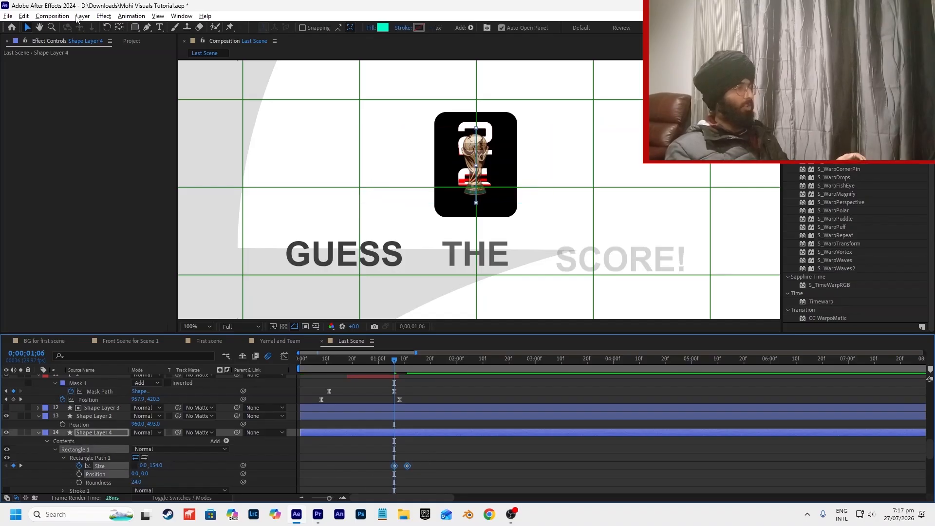
Open the BOUNCr-1.1 script panel, shrink it and place it beside the composition view.
{"action": "left_click", "coordinate": [145, 40]}
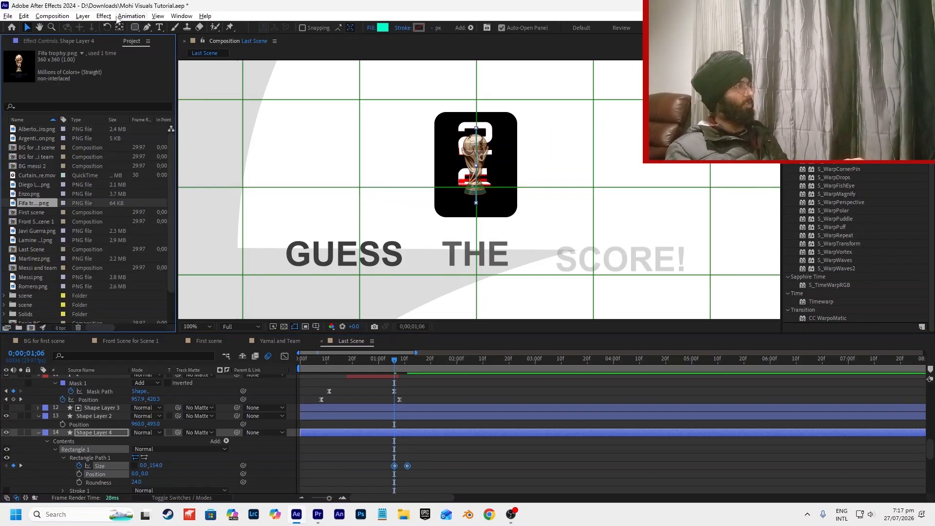
{"action": "left_click", "coordinate": [91, 18]}
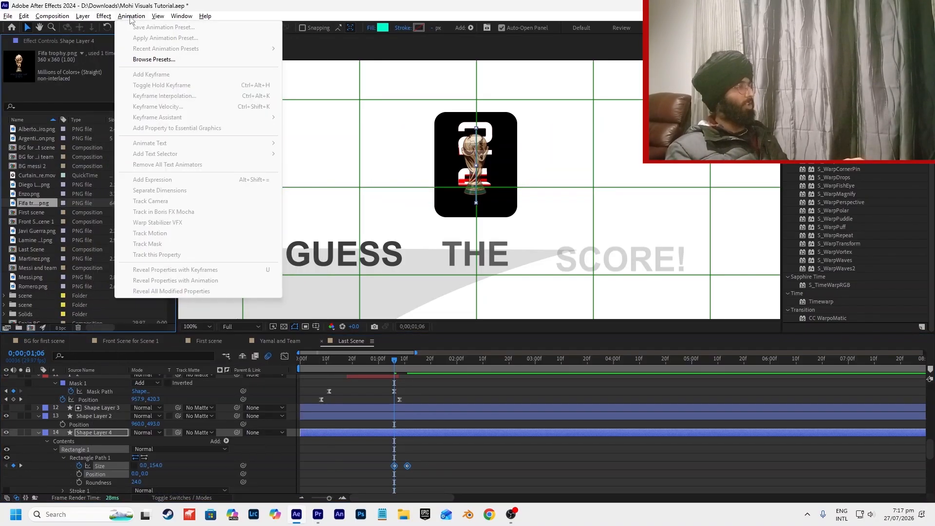
{"action": "mouse_move", "coordinate": [98, 21]}
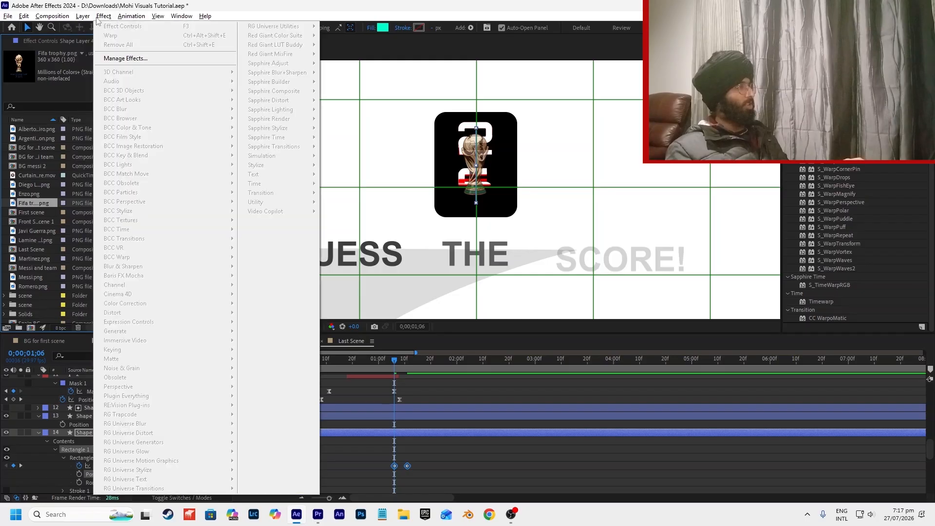
{"action": "left_click", "coordinate": [452, 416]}
{"action": "left_click", "coordinate": [446, 400]}
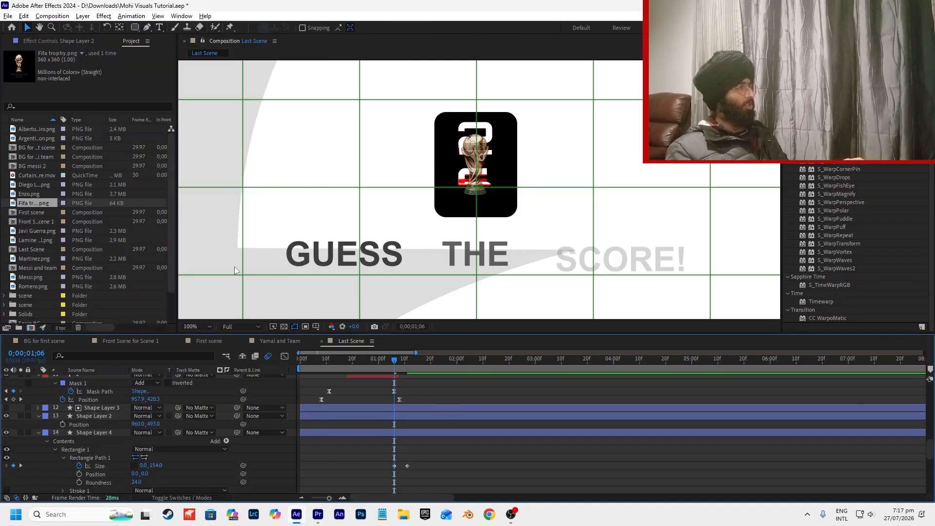
{"action": "left_click", "coordinate": [83, 18]}
{"action": "mouse_move", "coordinate": [104, 18]}
{"action": "mouse_move", "coordinate": [137, 17]}
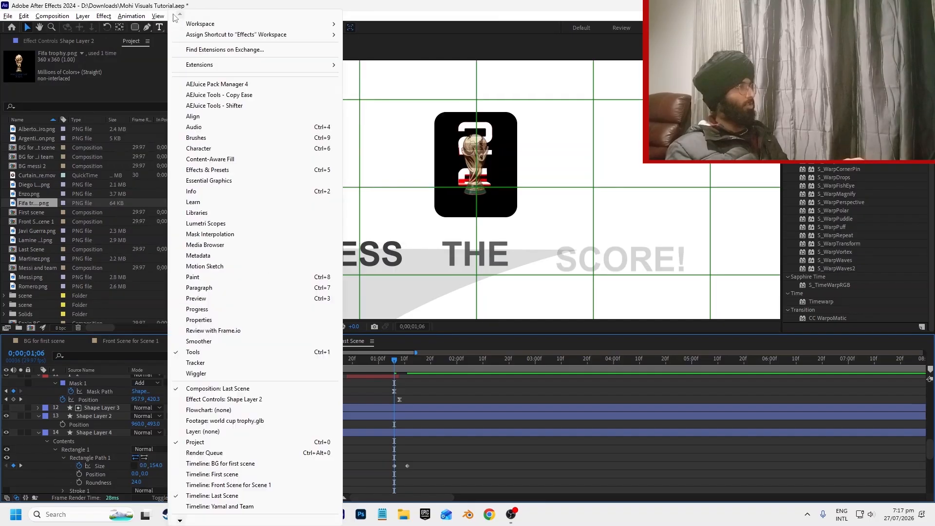
{"action": "mouse_move", "coordinate": [181, 521]}
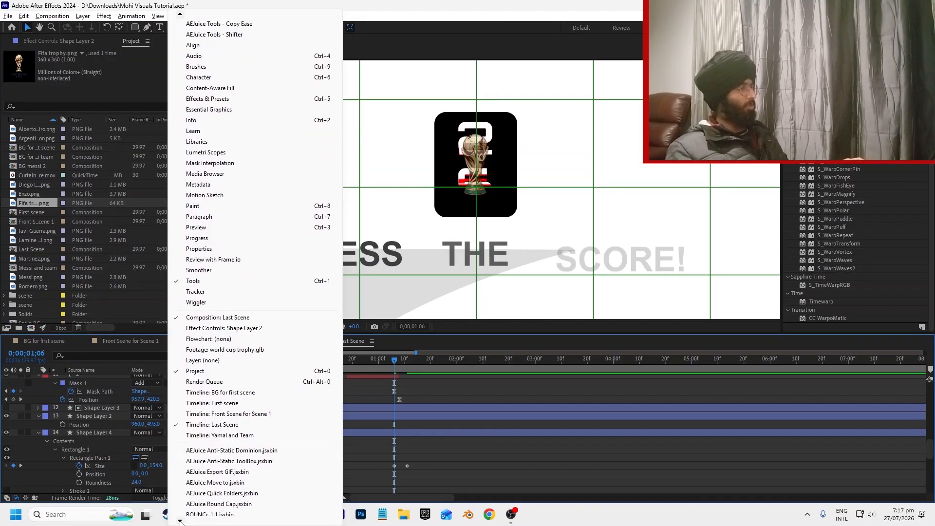
{"action": "left_click", "coordinate": [221, 463]}
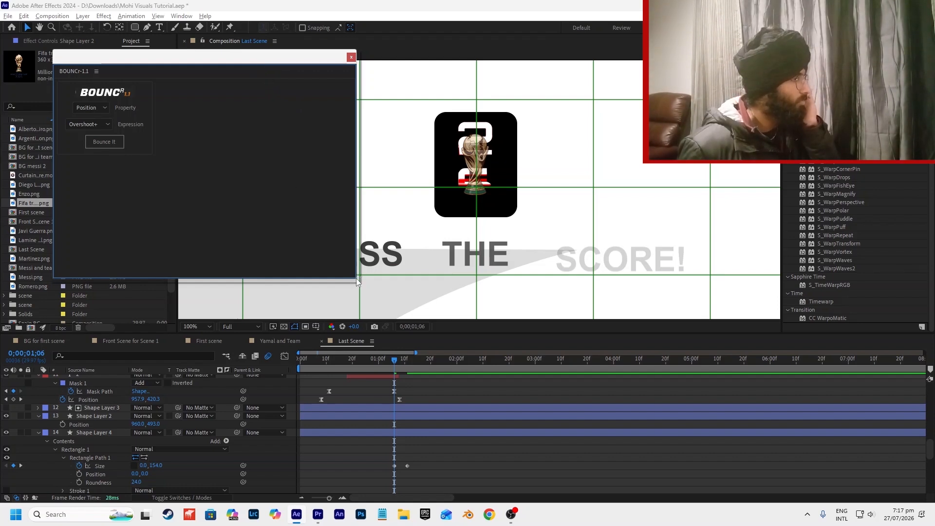
{"action": "left_click_drag", "start_coordinate": [355, 279], "coordinate": [148, 149]}
{"action": "left_click_drag", "start_coordinate": [122, 59], "coordinate": [245, 83]}
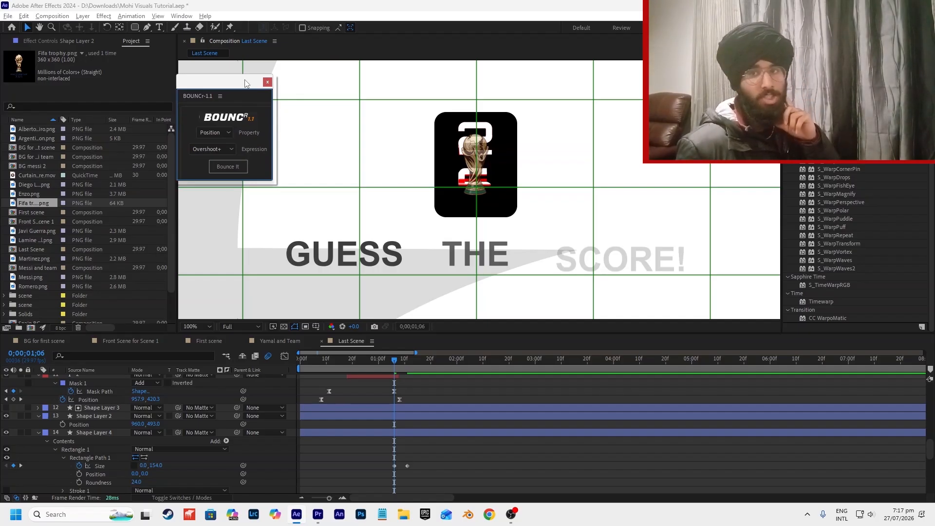
Apply BOUNCr's Overshoot+ expression to the rectangle's Size keyframes, using Selected as the target property.
{"action": "left_click", "coordinate": [217, 130]}
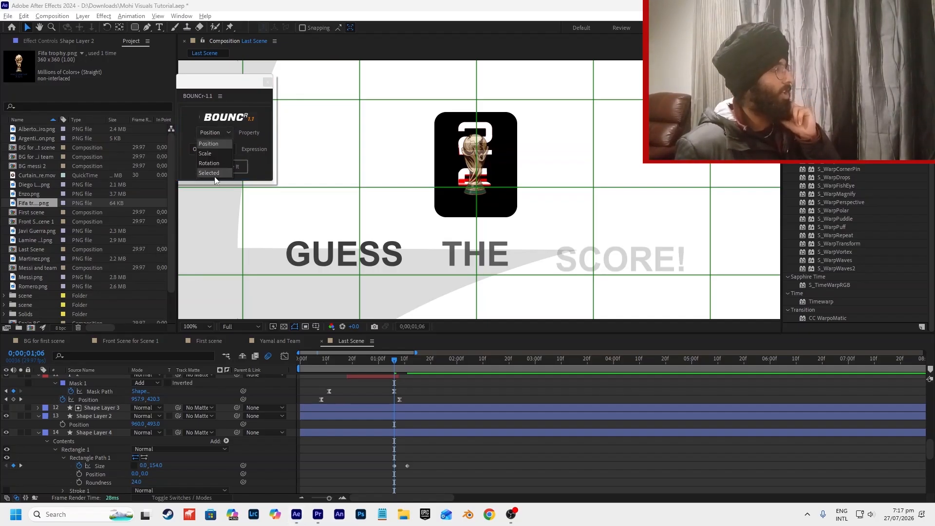
{"action": "left_click", "coordinate": [222, 159]}
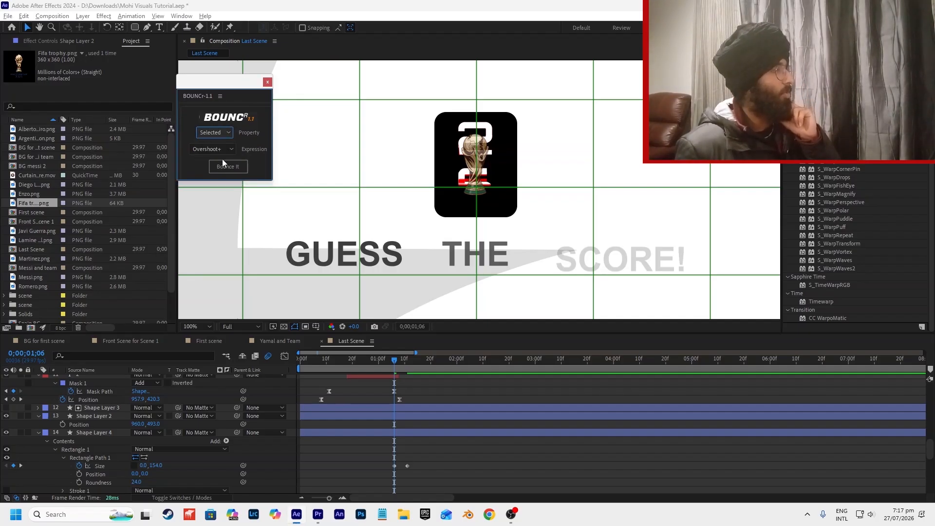
{"action": "left_click", "coordinate": [92, 40]}
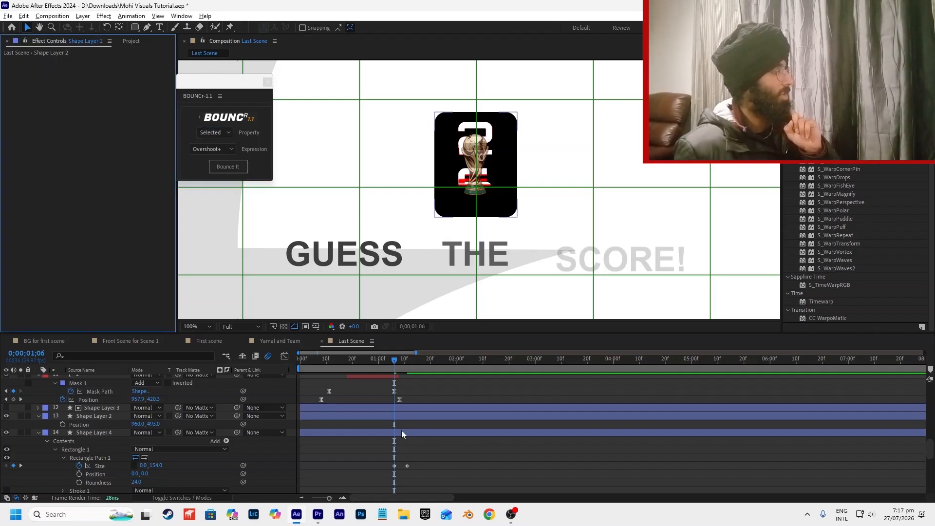
{"action": "left_click_drag", "start_coordinate": [436, 469], "coordinate": [387, 463]}
{"action": "left_click", "coordinate": [228, 167]}
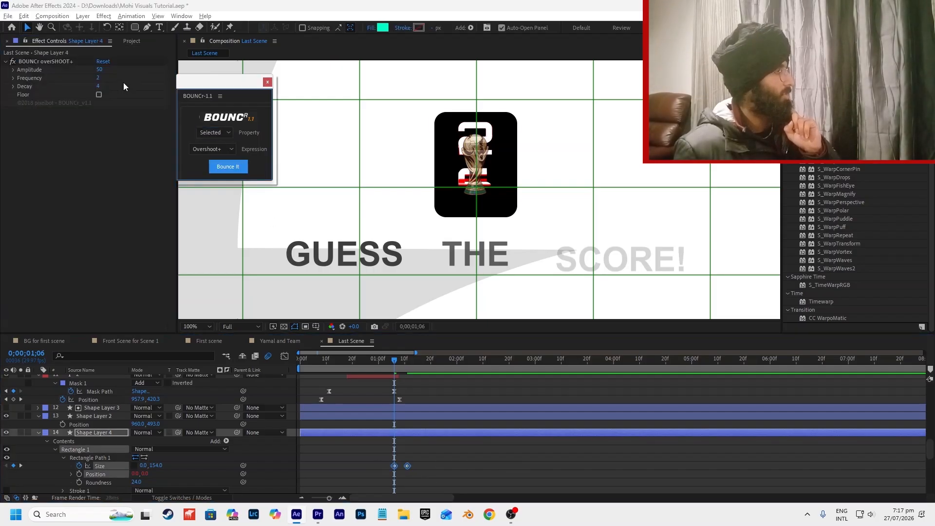
Set the turquoise bar's BOUNCr overshoot amplitude to 35 and its decay to 6.
{"action": "left_click", "coordinate": [101, 70]}
{"action": "type", "text": "35"}
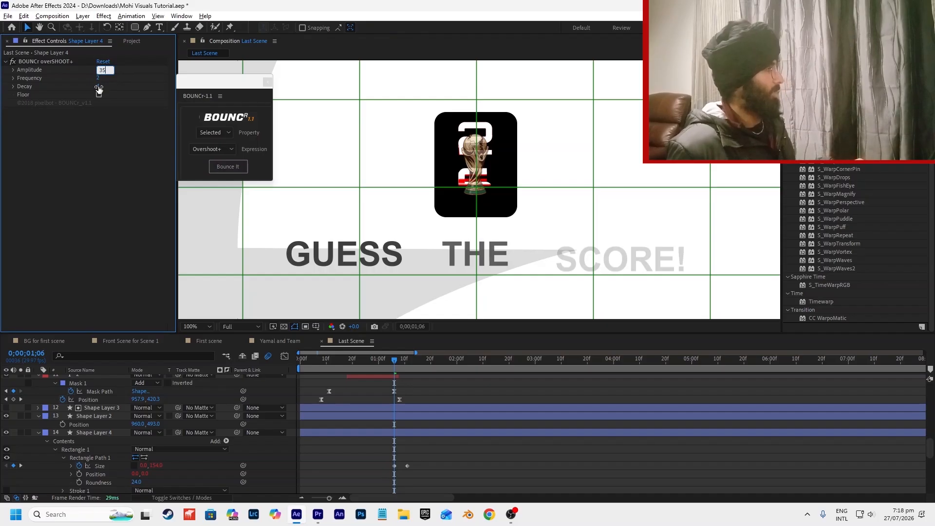
{"action": "key", "text": "Return"}
{"action": "left_click", "coordinate": [98, 87]}
{"action": "left_click", "coordinate": [453, 440]}
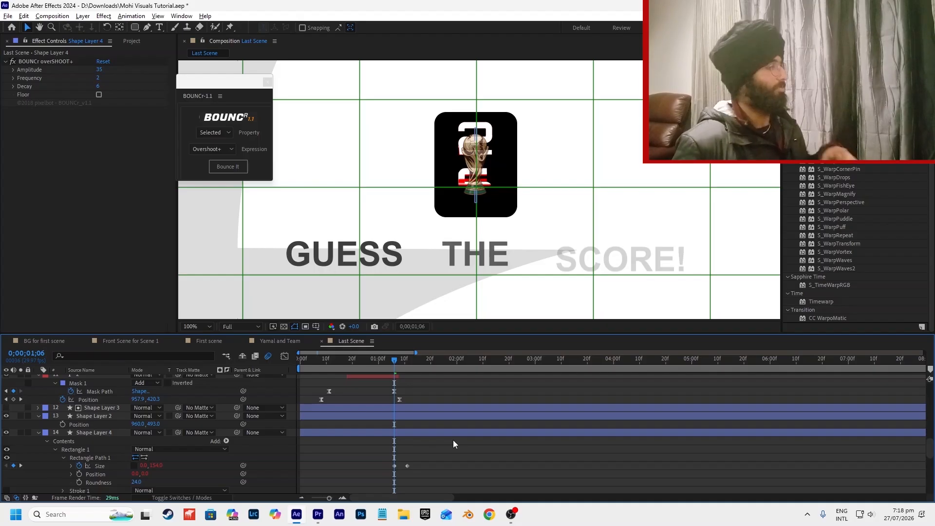
Preview the bar's expansion, spread its two Size keyframes to about 0;00;01;04 and 0;00;01;15, and save the project.
{"action": "key", "text": "space"}
{"action": "left_click", "coordinate": [376, 369]}
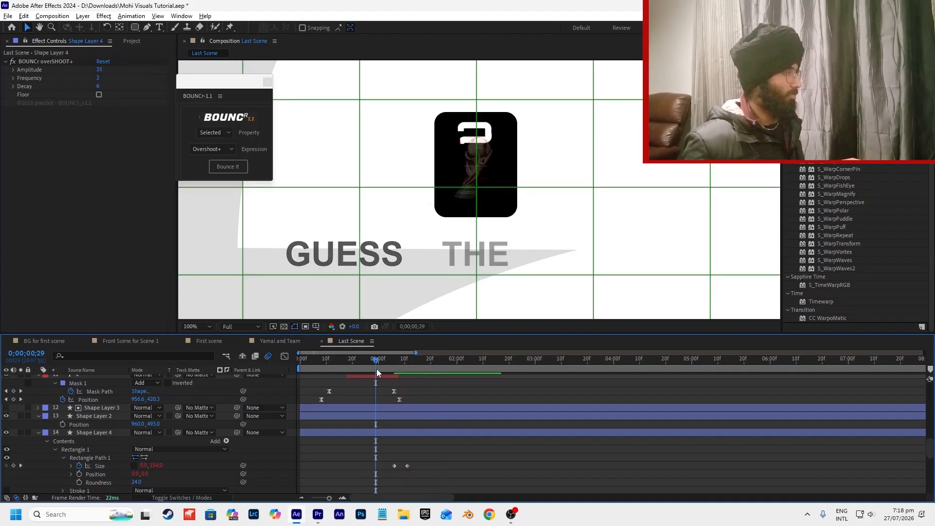
{"action": "key", "text": "space"}
{"action": "key", "text": "space"}
{"action": "left_click_drag", "start_coordinate": [409, 473], "coordinate": [388, 466]}
{"action": "key", "text": "space"}
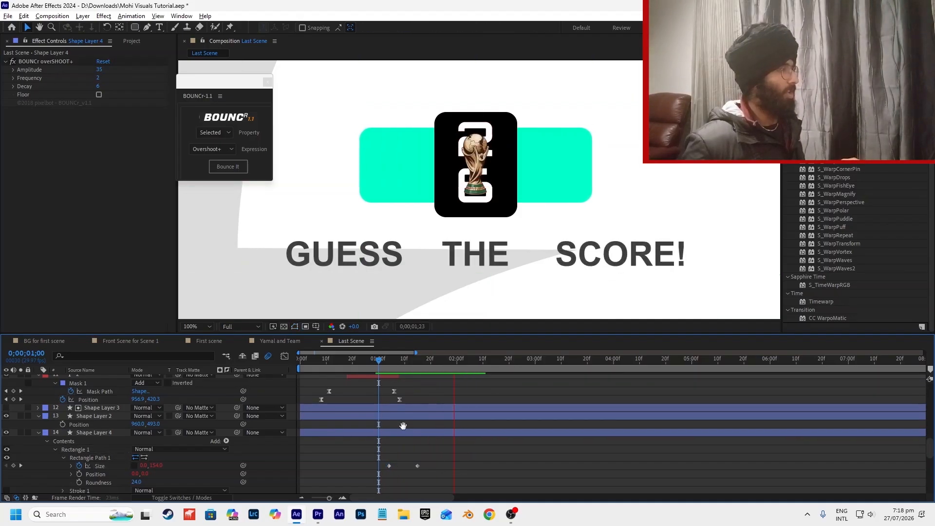
{"action": "key", "text": "space"}
{"action": "key", "text": "ctrl+s"}
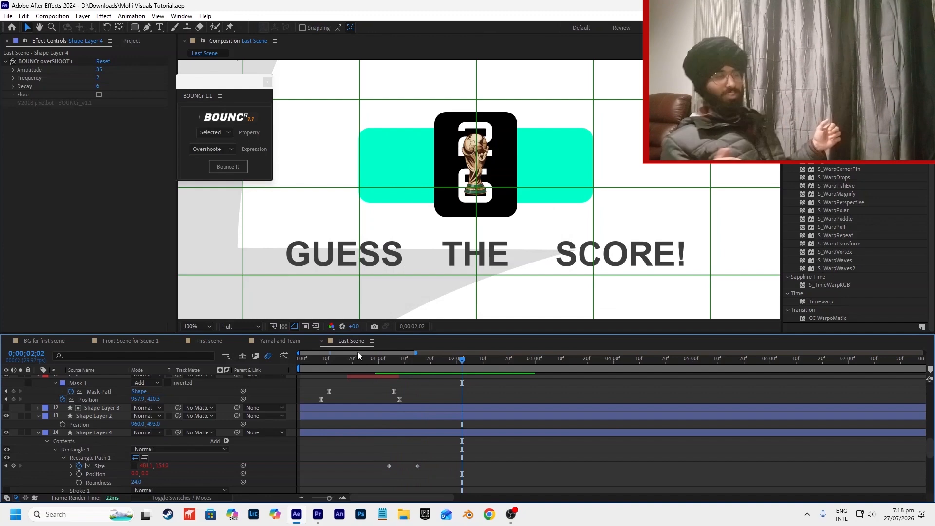
Hide the Proportional Grid overlay in the composition view.
{"action": "left_click", "coordinate": [315, 327]}
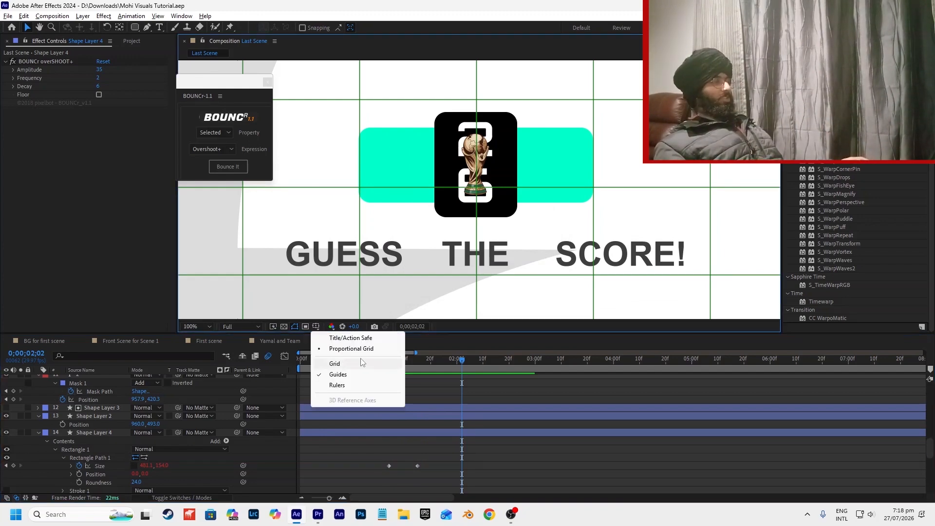
{"action": "left_click", "coordinate": [363, 371]}
{"action": "scroll", "coordinate": [451, 272], "scroll_direction": "down", "scroll_amount": 3}
Check the reference reel in Premiere Pro, return to After Effects and add a 0 text layer with centred anchor on the bar's left half.
{"action": "key", "text": "alt+Tab"}
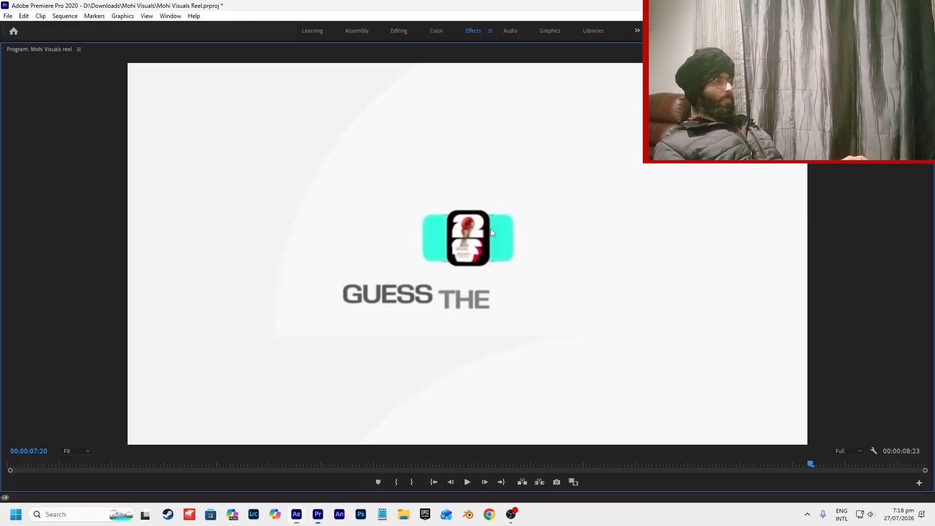
{"action": "left_click_drag", "start_coordinate": [812, 466], "coordinate": [854, 466]}
{"action": "key", "text": "alt+Tab"}
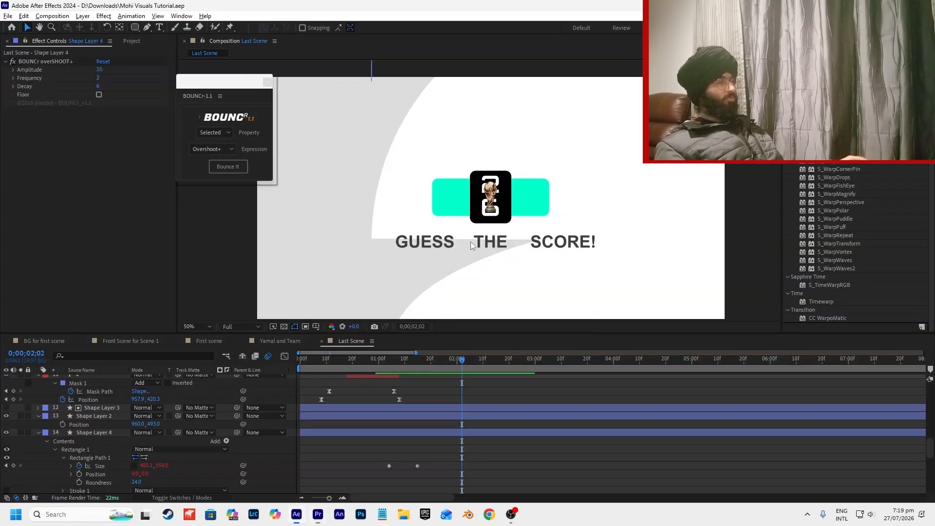
{"action": "scroll", "coordinate": [472, 218], "scroll_direction": "up", "scroll_amount": 1}
{"action": "left_click", "coordinate": [159, 28]}
{"action": "left_click", "coordinate": [421, 177]}
{"action": "type", "text": "0"}
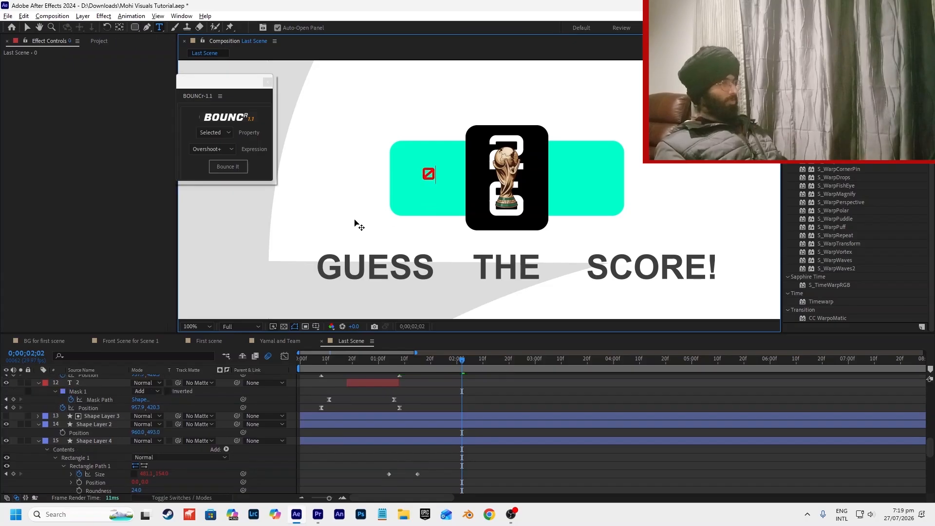
{"action": "key", "text": "Escape"}
{"action": "key", "text": "v"}
{"action": "key", "text": "ctrl+alt+Home"}
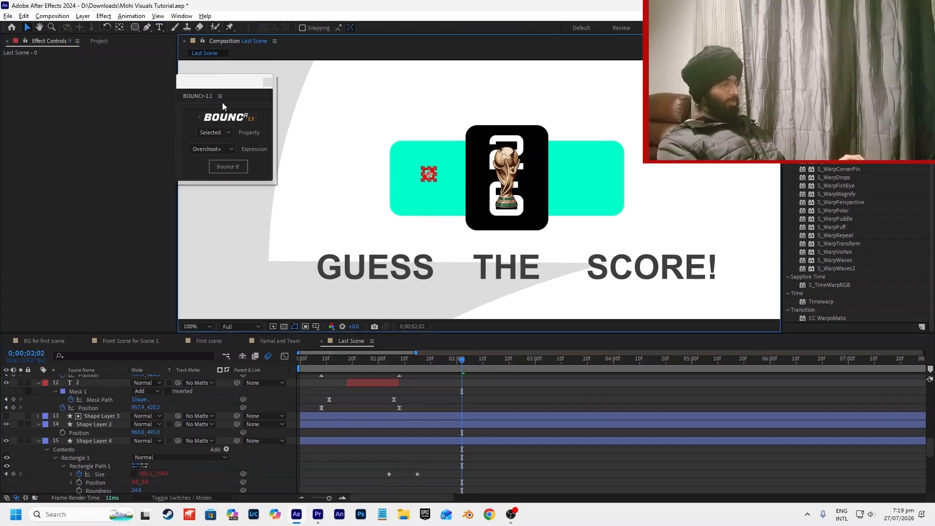
Browse the installed fonts for the 0 text layer and apply a heavy serif typeface.
{"action": "left_click_drag", "start_coordinate": [931, 234], "coordinate": [931, 273]}
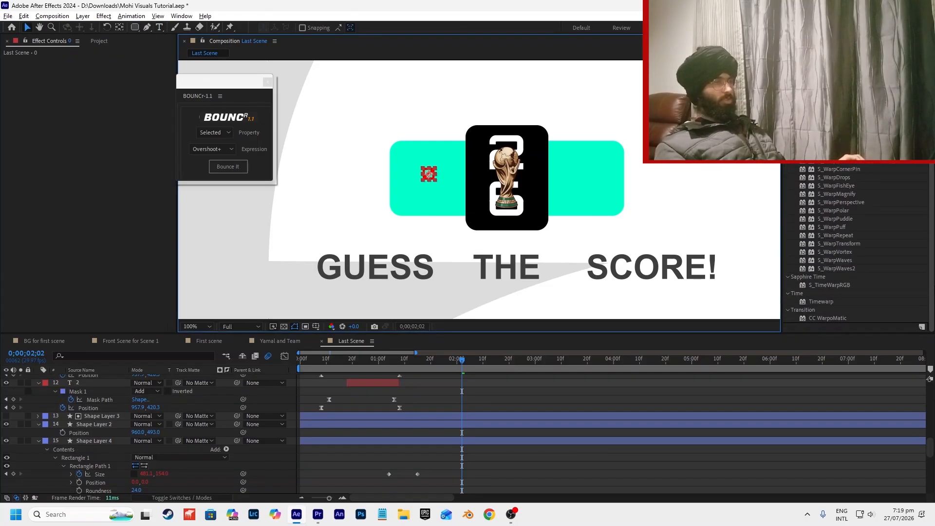
{"action": "left_click", "coordinate": [397, 171]}
{"action": "scroll", "coordinate": [261, 249], "scroll_direction": "down", "scroll_amount": 2}
{"action": "left_click", "coordinate": [261, 249]}
{"action": "scroll", "coordinate": [451, 170], "scroll_direction": "up", "scroll_amount": 2}
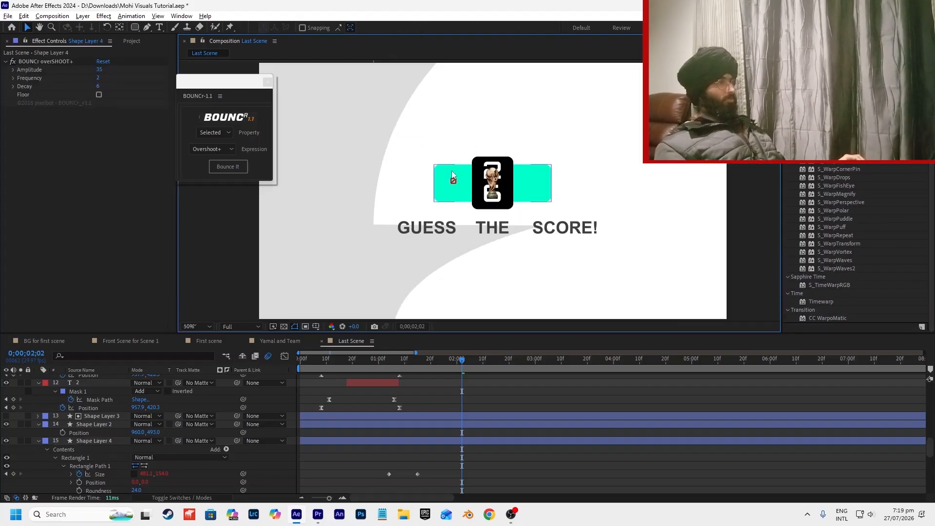
{"action": "left_click", "coordinate": [426, 172]}
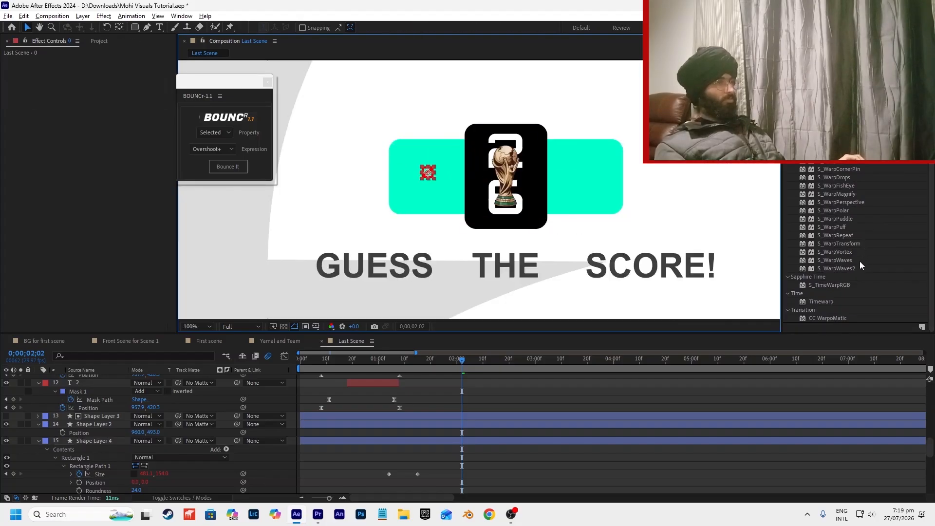
{"action": "scroll", "coordinate": [861, 261], "scroll_direction": "up", "scroll_amount": 5}
{"action": "left_click", "coordinate": [830, 182]}
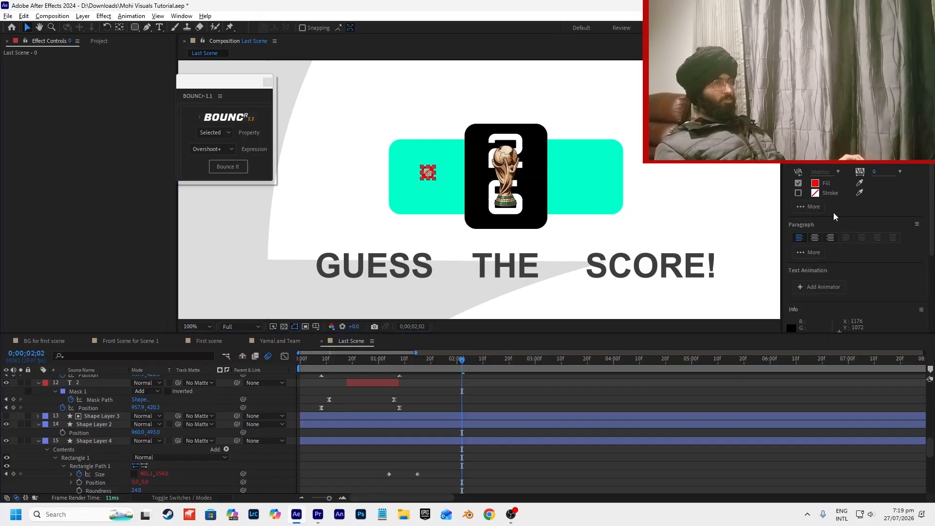
{"action": "scroll", "coordinate": [895, 210], "scroll_direction": "up", "scroll_amount": 1}
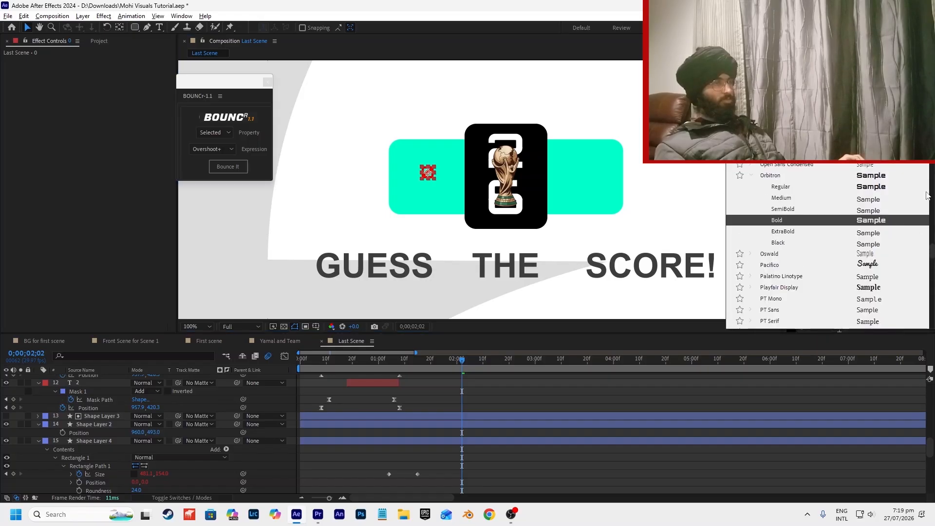
{"action": "left_click", "coordinate": [886, 194]}
{"action": "scroll", "coordinate": [440, 177], "scroll_direction": "up", "scroll_amount": 4}
{"action": "left_click", "coordinate": [921, 175]}
{"action": "left_click_drag", "start_coordinate": [932, 180], "coordinate": [931, 146]}
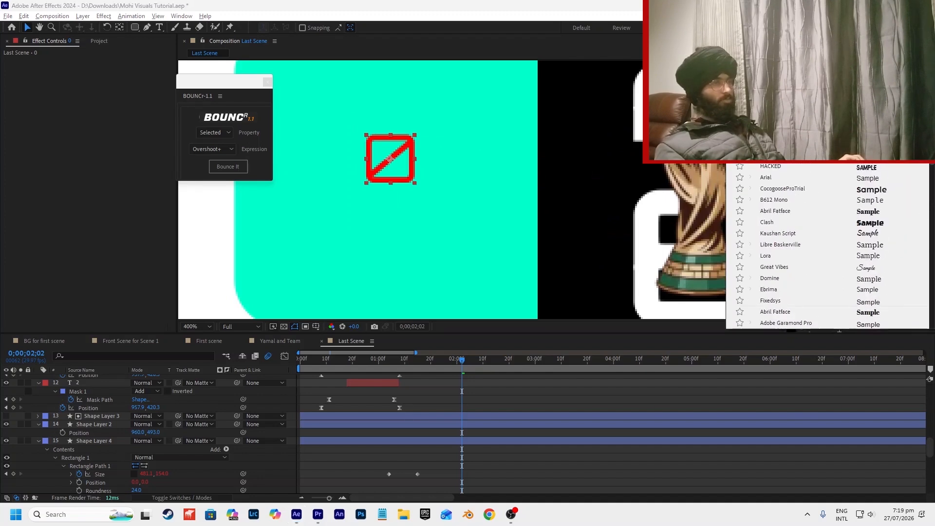
{"action": "left_click", "coordinate": [865, 195]}
{"action": "left_click", "coordinate": [916, 139]}
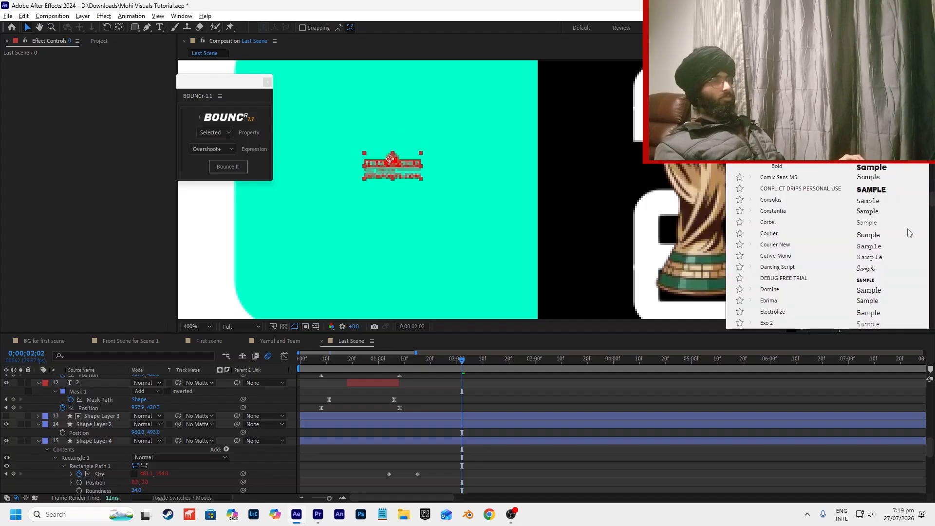
{"action": "left_click", "coordinate": [875, 218]}
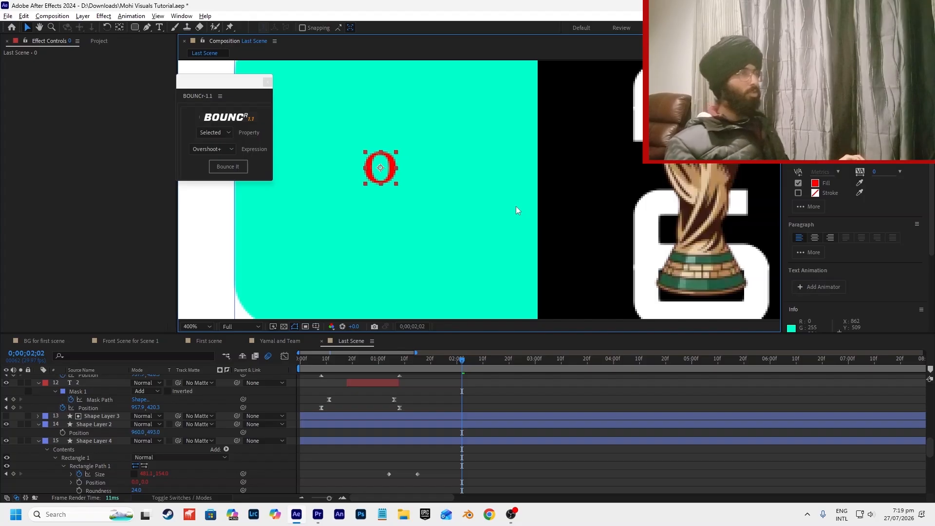
Change the 0 text layer's fill colour to black.
{"action": "scroll", "coordinate": [403, 185], "scroll_direction": "down", "scroll_amount": 2}
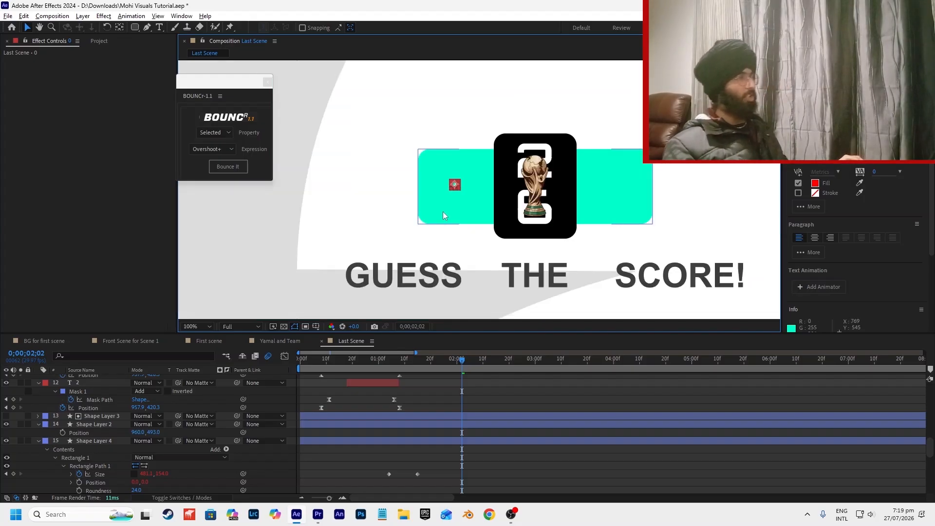
{"action": "scroll", "coordinate": [483, 223], "scroll_direction": "up", "scroll_amount": 1}
{"action": "left_click", "coordinate": [815, 182]}
{"action": "left_click_drag", "start_coordinate": [411, 255], "coordinate": [423, 373]}
{"action": "left_click", "coordinate": [616, 251]}
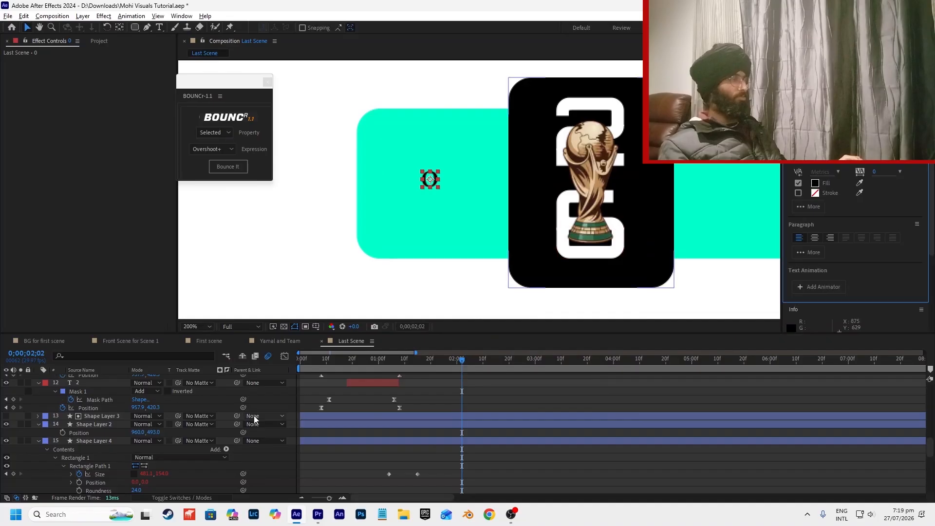
Show the layer switches in the timeline and scale the 0 text layer up to about 558%.
{"action": "scroll", "coordinate": [223, 413], "scroll_direction": "up", "scroll_amount": 6}
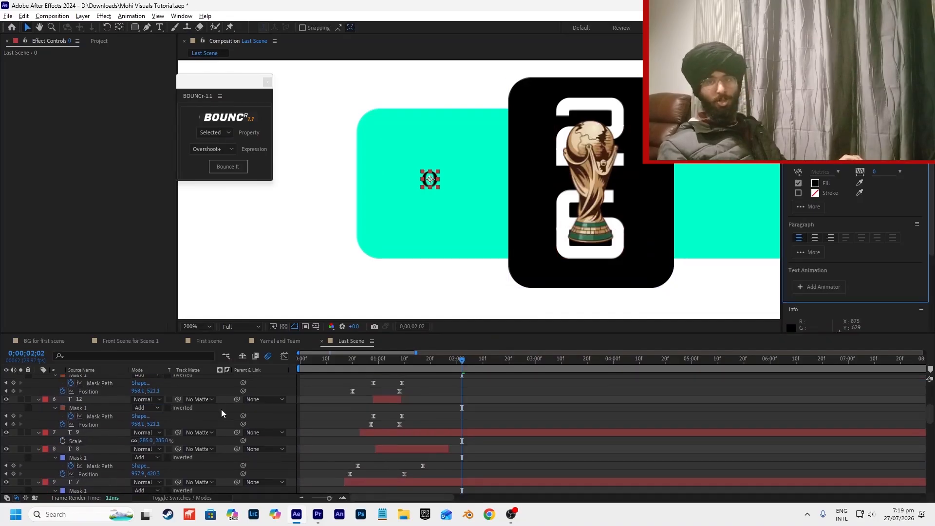
{"action": "scroll", "coordinate": [219, 465], "scroll_direction": "up", "scroll_amount": 3}
{"action": "left_click", "coordinate": [184, 497]}
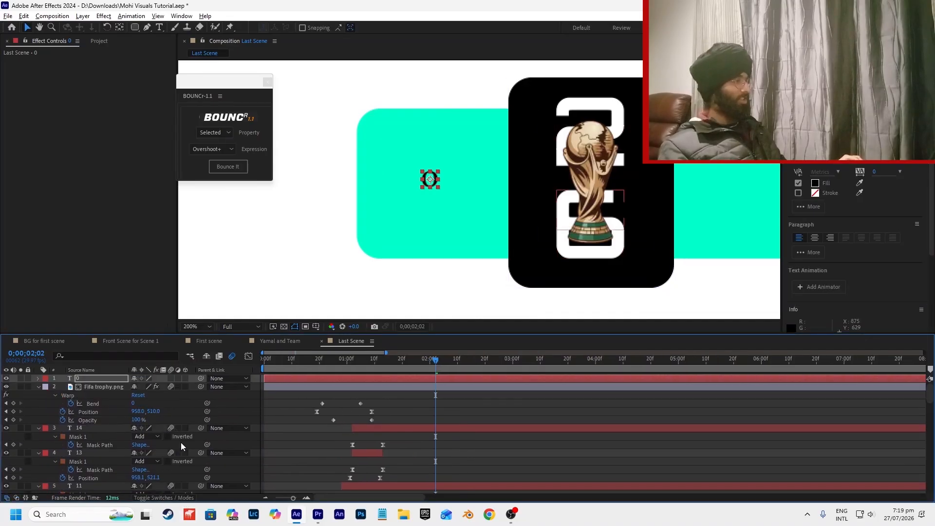
{"action": "key", "text": "s"}
{"action": "left_click_drag", "start_coordinate": [146, 386], "coordinate": [369, 382]}
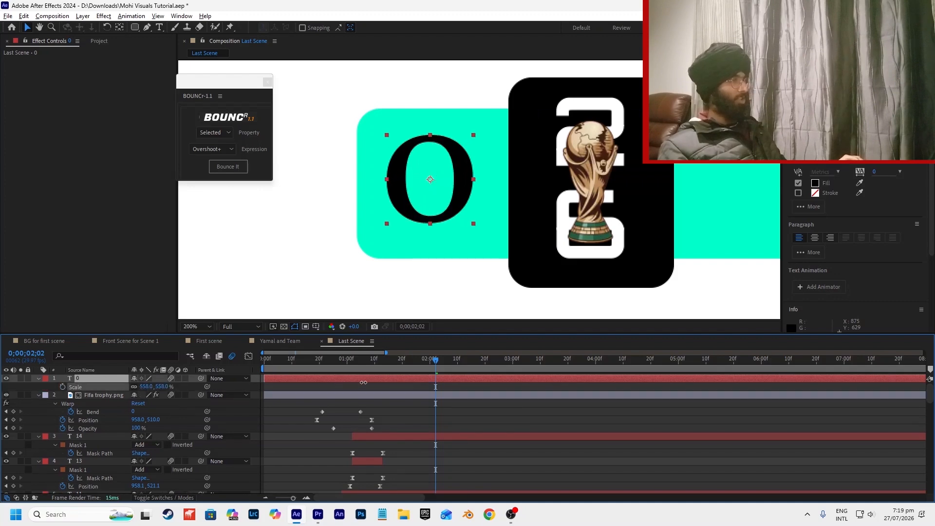
Keyframe the 0's Opacity from 0% at 0;00;01;11 to 100% at about 0;00;01;18.
{"action": "key", "text": "comma"}
{"action": "key", "text": "comma"}
{"action": "key", "text": "comma"}
{"action": "key", "text": "comma"}
{"action": "key", "text": "comma"}
{"action": "key", "text": "comma"}
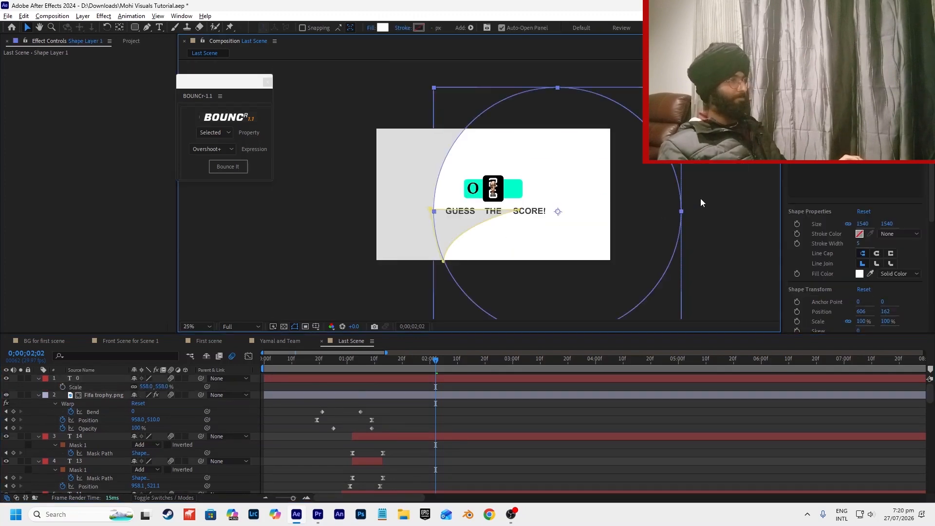
{"action": "scroll", "coordinate": [518, 190], "scroll_direction": "up", "scroll_amount": 4}
{"action": "key", "text": "t"}
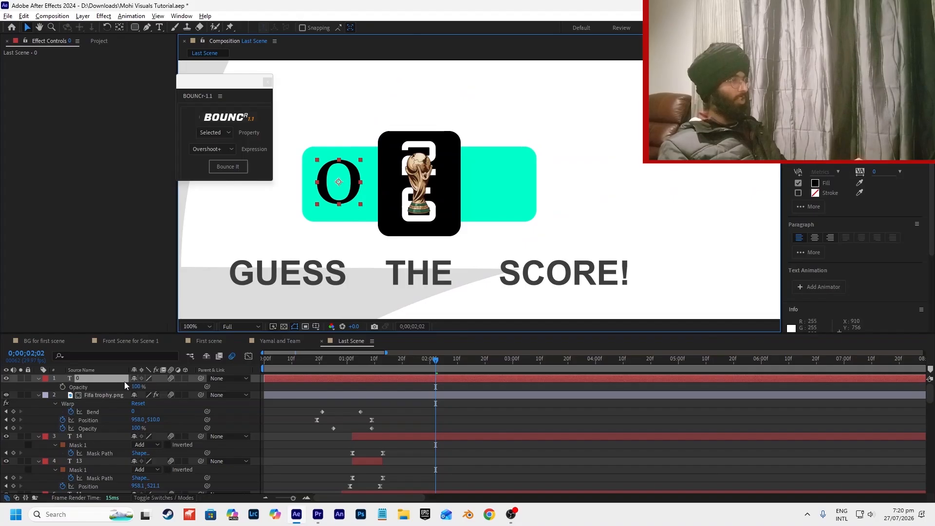
{"action": "left_click_drag", "start_coordinate": [412, 373], "coordinate": [378, 366]}
{"action": "left_click", "coordinate": [62, 386]}
{"action": "left_click_drag", "start_coordinate": [135, 387], "coordinate": [87, 386]}
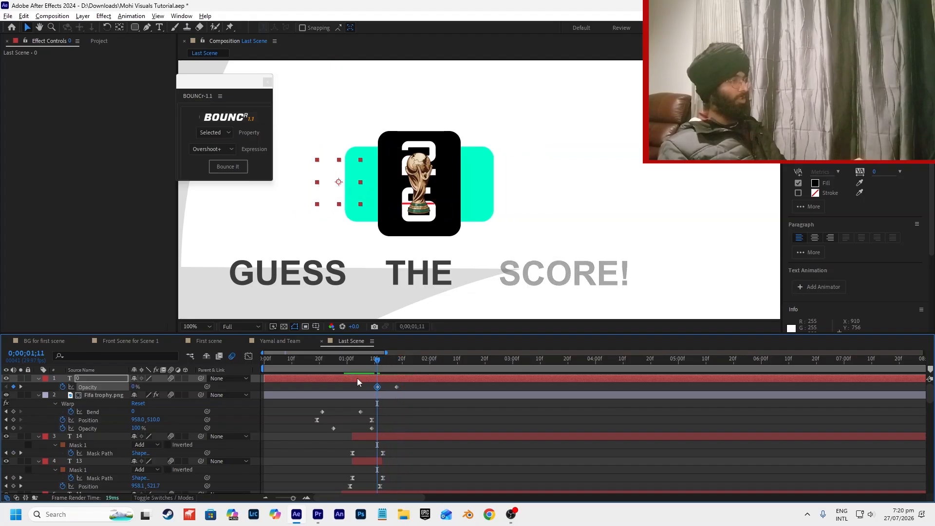
Keyframe the 0 rising from 793.3, 644.3 at 0;00;01;11 to its place on the bar at 0;00;01;20, ease both keyframes and preview.
{"action": "scroll", "coordinate": [373, 380], "scroll_direction": "up", "scroll_amount": 4}
{"action": "key", "text": "p"}
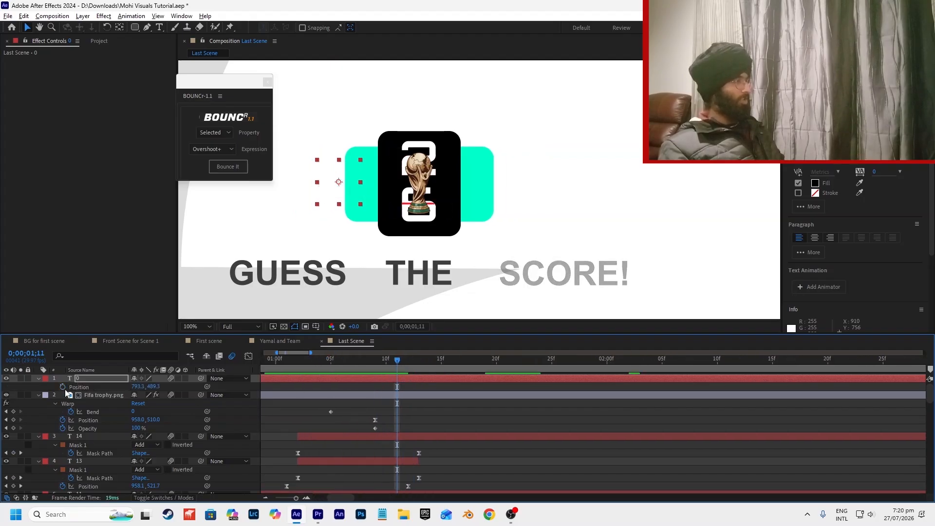
{"action": "left_click", "coordinate": [62, 387]}
{"action": "left_click_drag", "start_coordinate": [397, 387], "coordinate": [496, 387]}
{"action": "left_click_drag", "start_coordinate": [159, 386], "coordinate": [235, 386]}
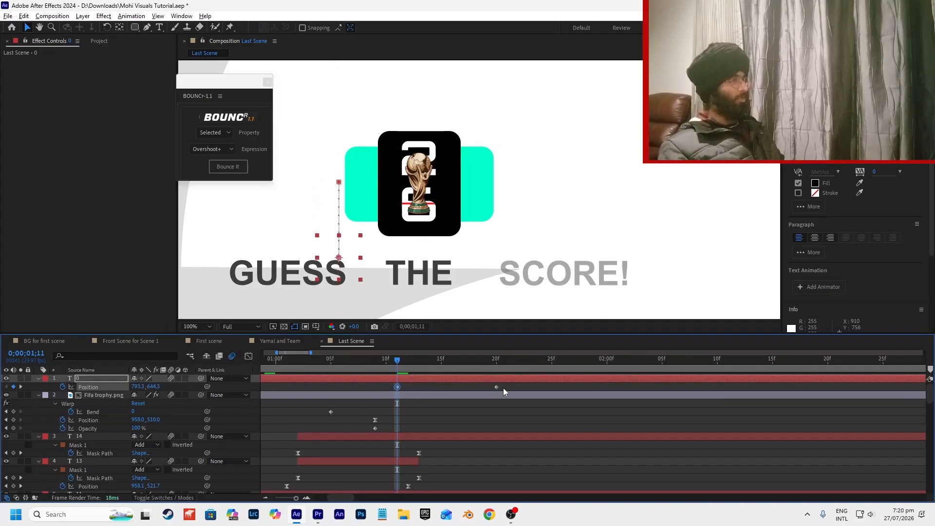
{"action": "left_click", "coordinate": [497, 386]}
{"action": "left_click", "coordinate": [428, 385]}
{"action": "key", "text": "space"}
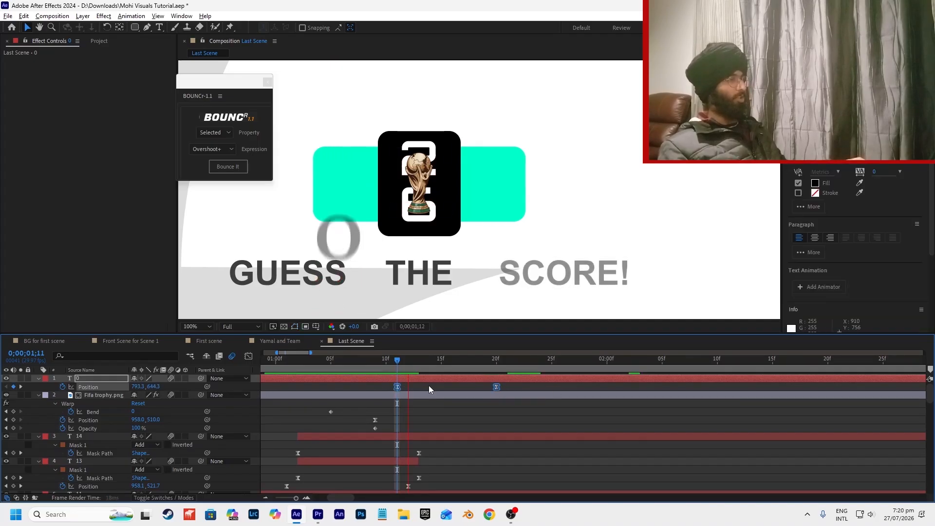
{"action": "key", "text": "space"}
Reshape the 0's Position easing curve in the Graph Editor and set the preview resolution to Half.
{"action": "left_click", "coordinate": [88, 387]}
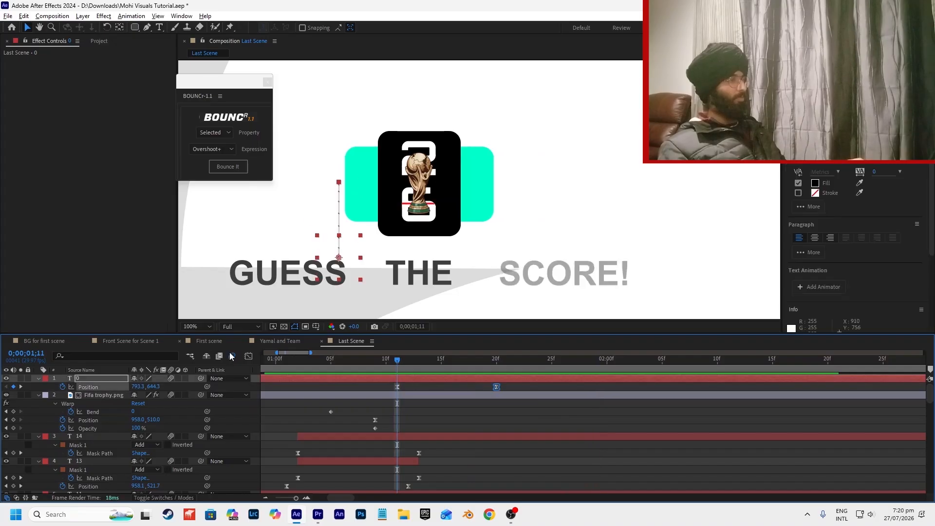
{"action": "left_click", "coordinate": [248, 356]}
{"action": "left_click_drag", "start_coordinate": [479, 472], "coordinate": [429, 473]}
{"action": "left_click", "coordinate": [249, 356]}
{"action": "key", "text": "ctrl+shift+j"}
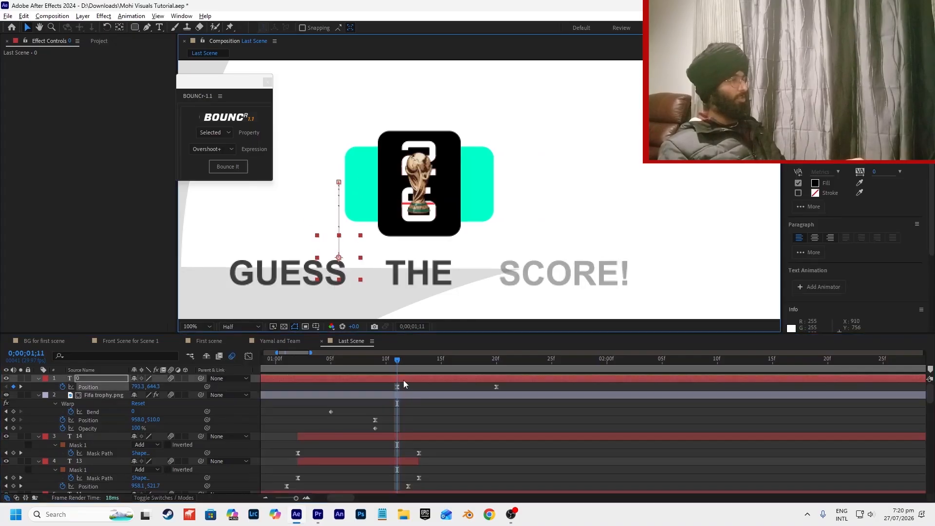
Retime the 0's Position keyframes to about 0;00;01;07 and 0;00;01;25, and its Opacity keyframes to about 0;00;01;14 and 0;00;01;25.
{"action": "key", "text": "shift+t"}
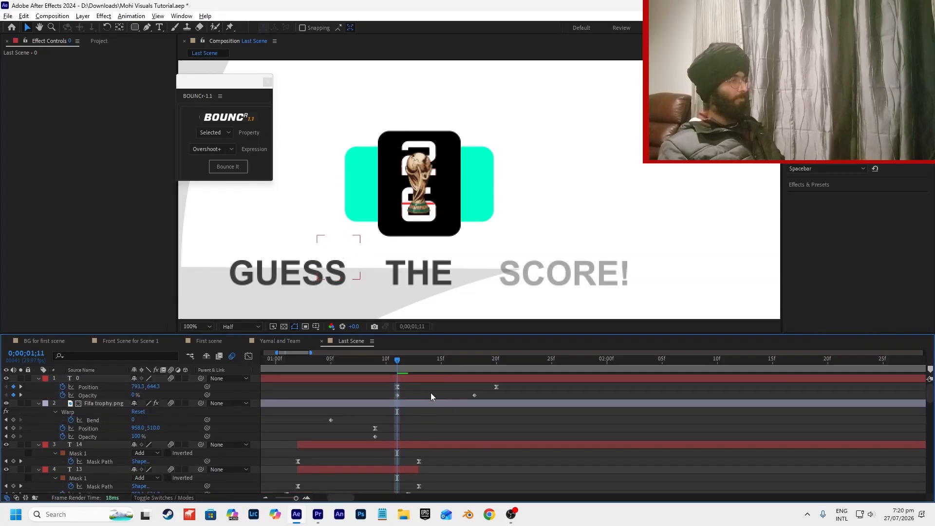
{"action": "left_click_drag", "start_coordinate": [396, 387], "coordinate": [349, 391]}
{"action": "left_click_drag", "start_coordinate": [486, 393], "coordinate": [393, 397]}
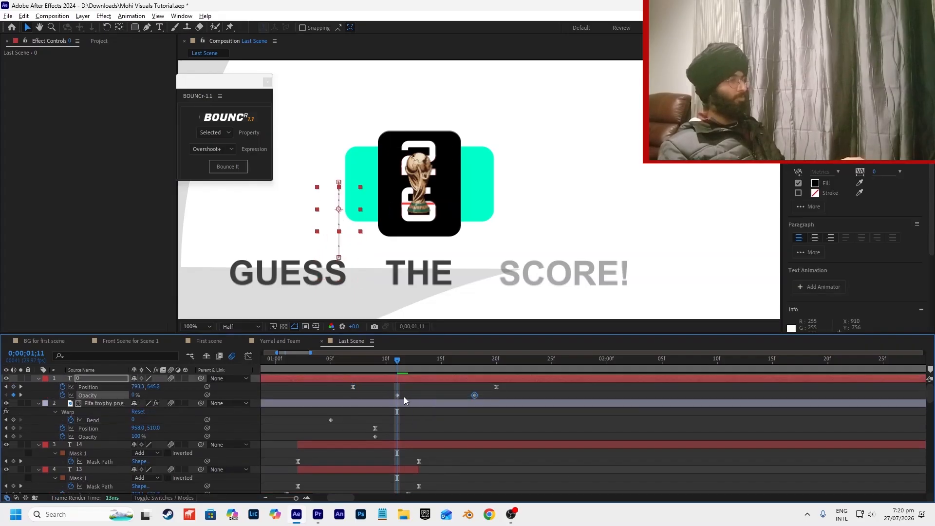
{"action": "double_click", "coordinate": [397, 396]}
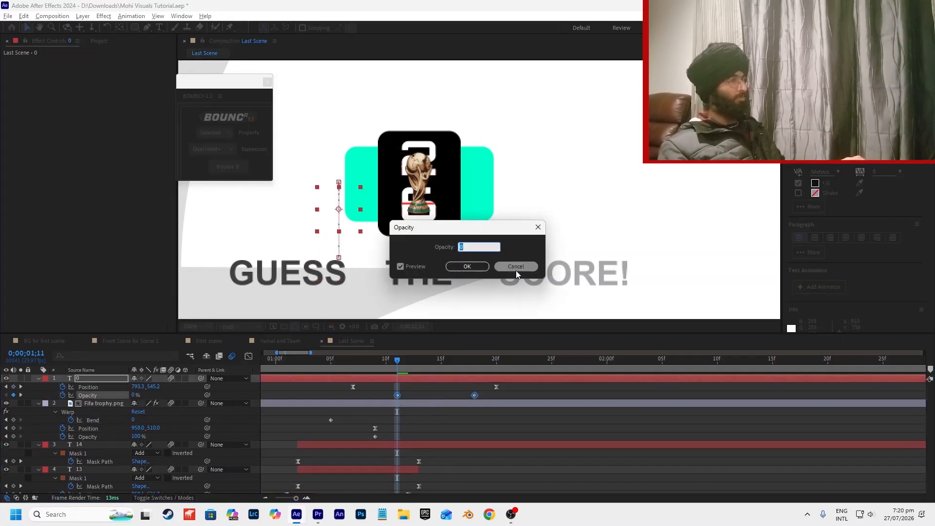
{"action": "left_click", "coordinate": [516, 272]}
{"action": "left_click_drag", "start_coordinate": [397, 395], "coordinate": [430, 395]}
{"action": "left_click_drag", "start_coordinate": [508, 395], "coordinate": [551, 388]}
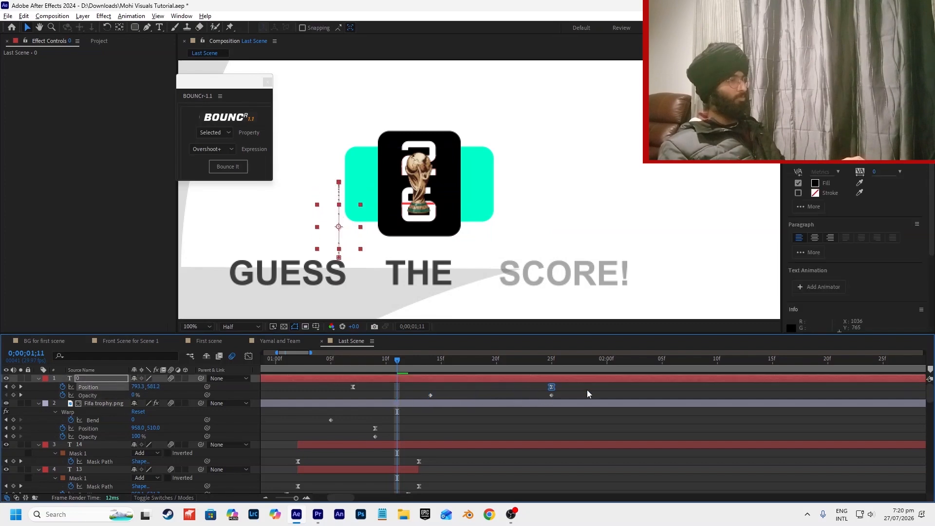
Preview the animation and duplicate the 0 text layer at 0;00;01;25.
{"action": "key", "text": "space"}
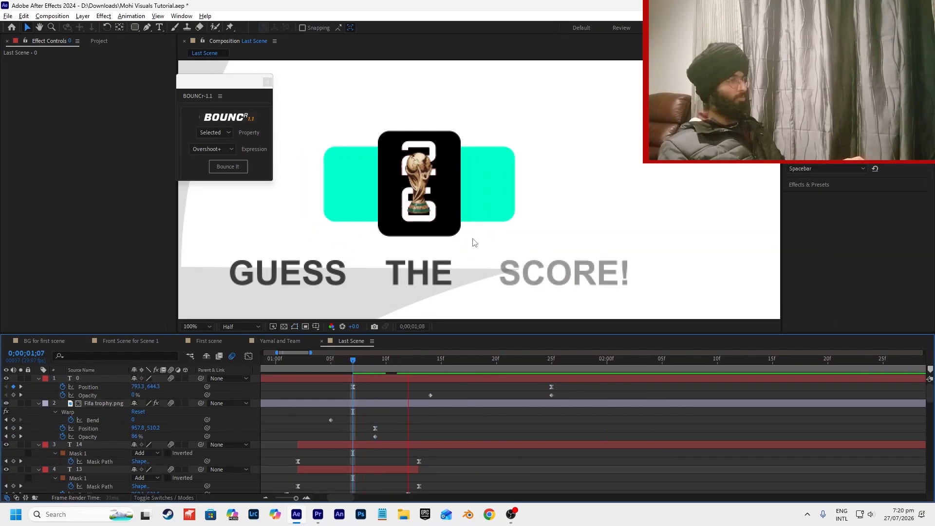
{"action": "scroll", "coordinate": [482, 246], "scroll_direction": "down", "scroll_amount": 2}
{"action": "left_click", "coordinate": [548, 369]}
{"action": "left_click_drag", "start_coordinate": [575, 380], "coordinate": [344, 380]}
{"action": "left_click", "coordinate": [455, 380]}
{"action": "key", "text": "ctrl+d"}
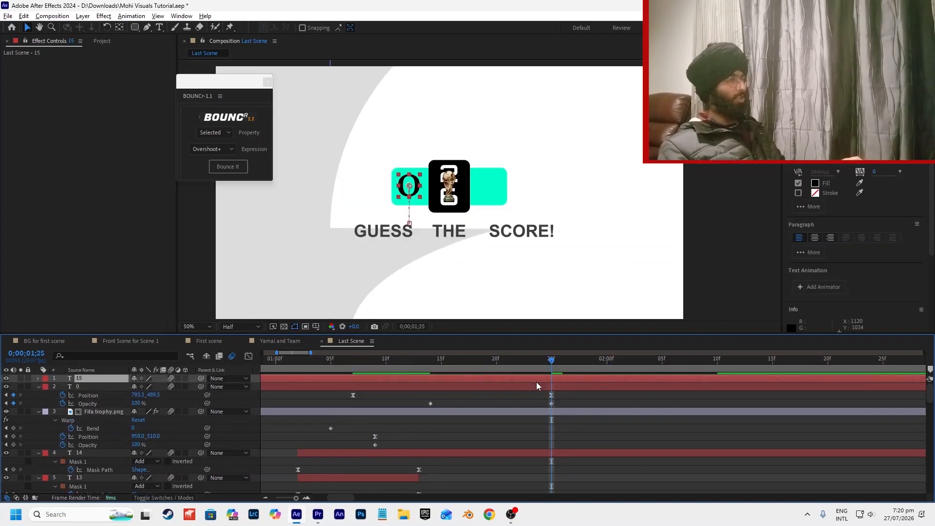
Shift both Position keyframes so the duplicated 0 rests at 1112.3, 489.3 and the original 0 at 803.3, 489.3.
{"action": "key", "text": "u"}
{"action": "key", "text": "alt+Page_Up"}
{"action": "left_click_drag", "start_coordinate": [513, 393], "coordinate": [420, 390]}
{"action": "key", "text": "ctrl+z"}
{"action": "left_click_drag", "start_coordinate": [591, 388], "coordinate": [347, 389]}
{"action": "left_click_drag", "start_coordinate": [138, 387], "coordinate": [295, 391]}
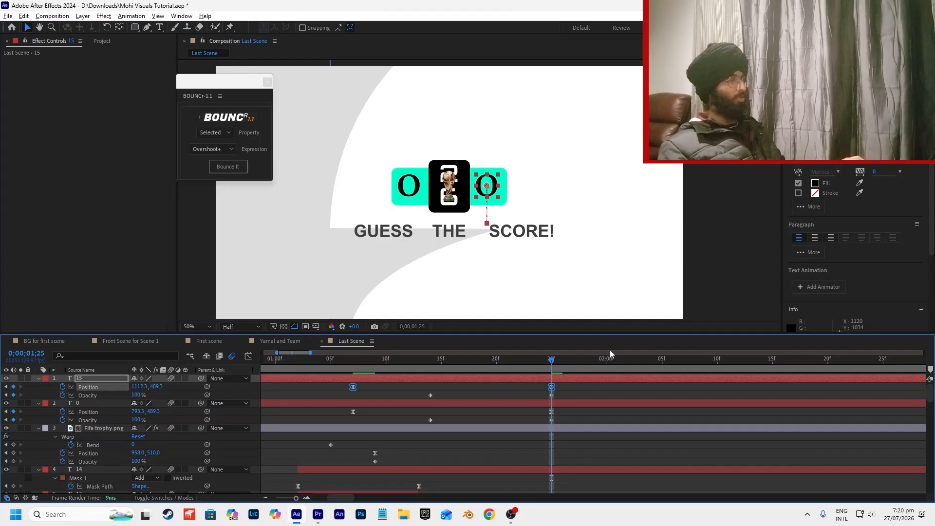
{"action": "left_click_drag", "start_coordinate": [567, 412], "coordinate": [332, 408]}
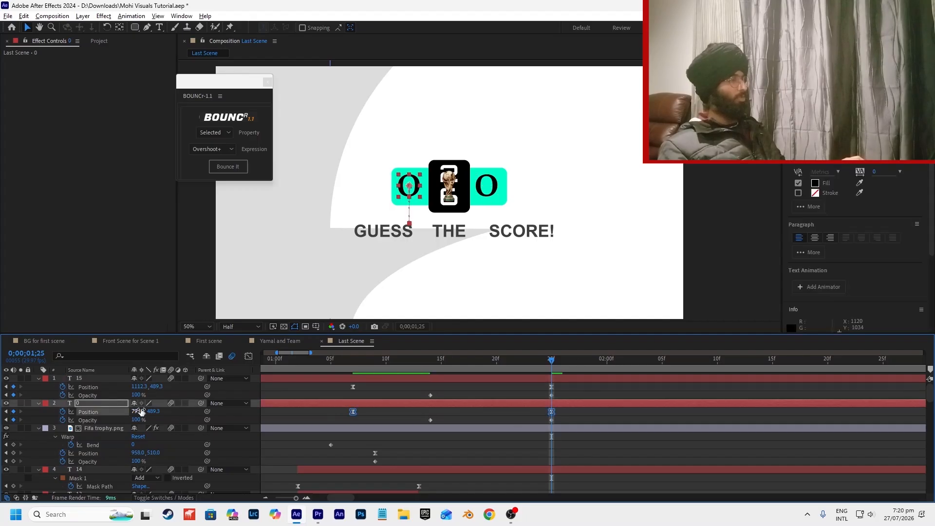
{"action": "left_click_drag", "start_coordinate": [141, 411], "coordinate": [146, 410]}
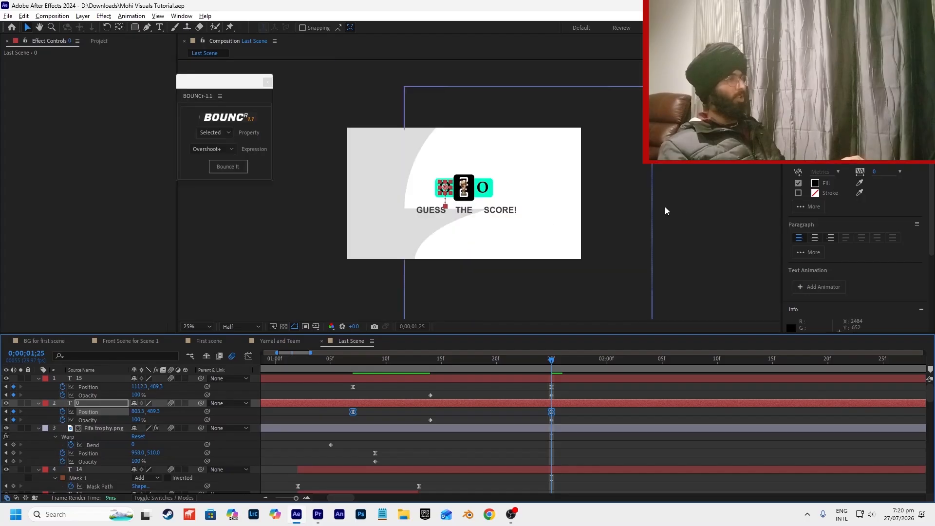
Find the Shadow Studio 2 effect, apply it to the duplicated 0 and set its opacity to 12% start, 7% end and 7% master.
{"action": "left_click", "coordinate": [657, 206]}
{"action": "left_click", "coordinate": [826, 186]}
{"action": "left_click", "coordinate": [821, 197]}
{"action": "type", "text": "dee"}
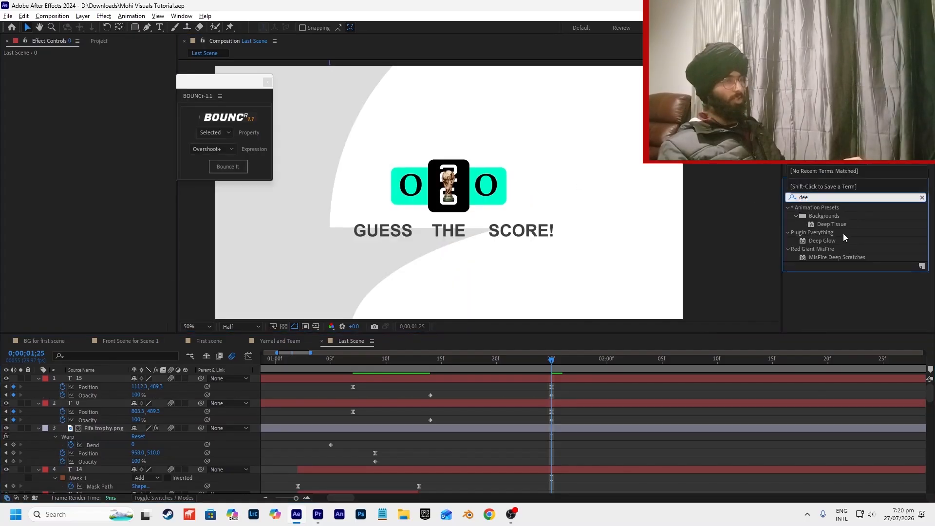
{"action": "key", "text": "BackSpace"}
{"action": "type", "text": "shado"}
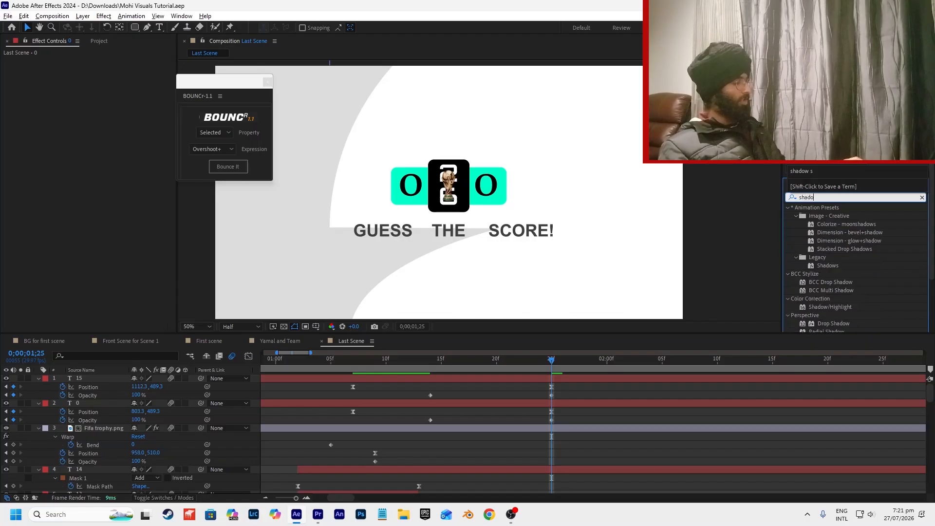
{"action": "type", "text": "w s"}
{"action": "left_click_drag", "start_coordinate": [828, 216], "coordinate": [487, 187]}
{"action": "scroll", "coordinate": [484, 189], "scroll_direction": "up", "scroll_amount": 1}
{"action": "mouse_move", "coordinate": [107, 172]}
{"action": "left_mouse_down"}
{"action": "mouse_move", "coordinate": [51, 179]}
{"action": "mouse_move", "coordinate": [105, 155]}
{"action": "left_mouse_up"}
Paste the Shadow Studio 2 effect onto the original 0 and save the project.
{"action": "left_click", "coordinate": [366, 410]}
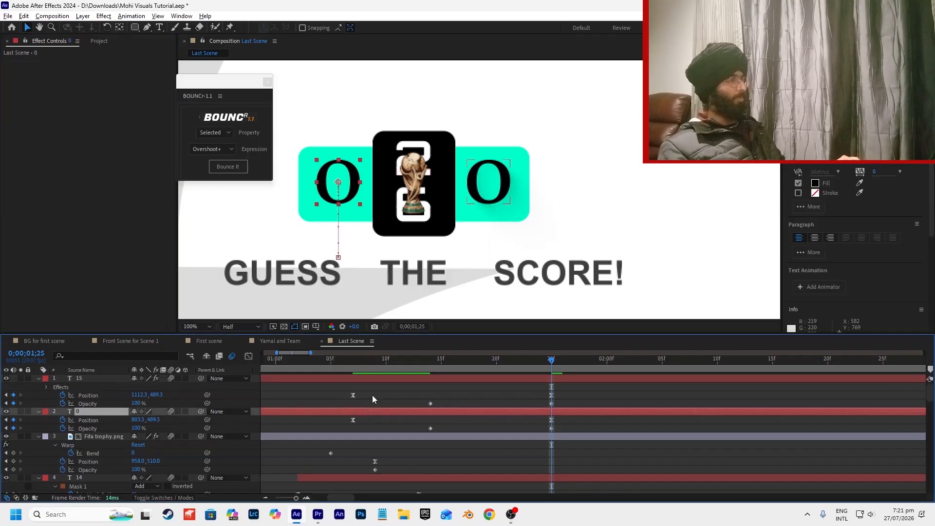
{"action": "key", "text": "ctrl+v"}
{"action": "scroll", "coordinate": [417, 207], "scroll_direction": "down", "scroll_amount": 2}
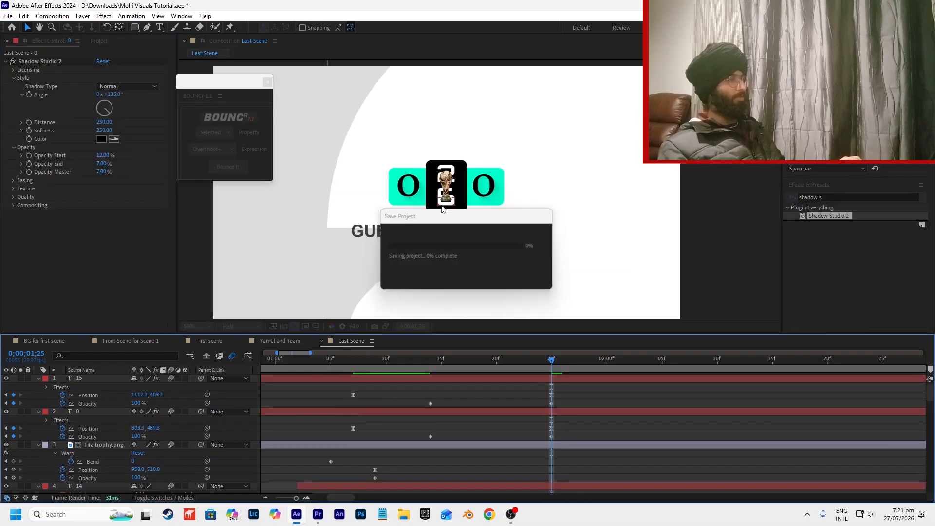
{"action": "scroll", "coordinate": [439, 209], "scroll_direction": "down", "scroll_amount": 1}
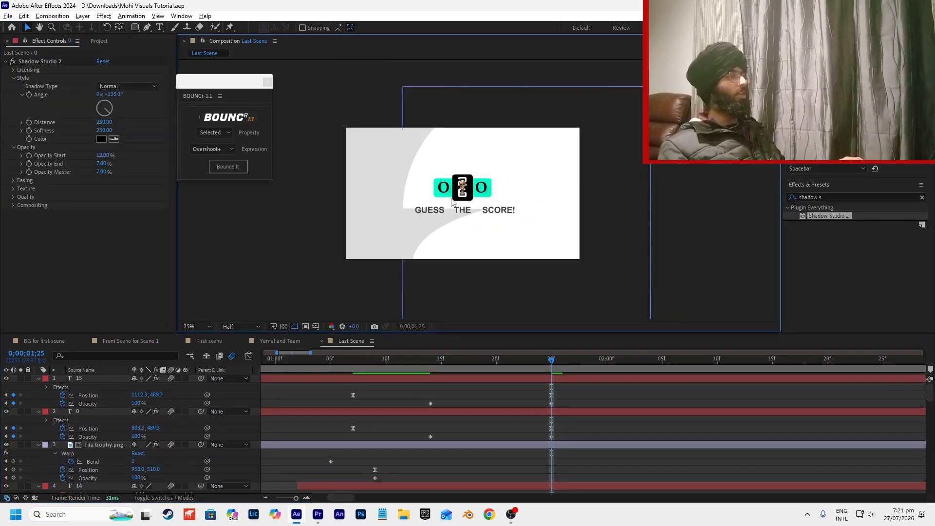
{"action": "scroll", "coordinate": [451, 199], "scroll_direction": "up", "scroll_amount": 1}
Switch to Premiere Pro and examine how the coloured bars spread out from the scoreboard between about 00:00:08:02 and 00:00:08:05.
{"action": "key", "text": "alt+Tab"}
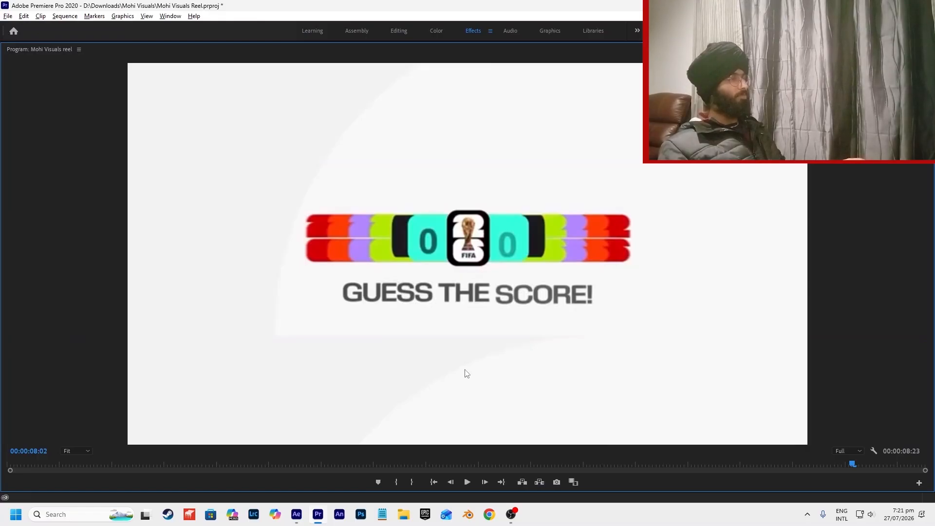
{"action": "mouse_move", "coordinate": [854, 466]}
{"action": "left_mouse_down"}
{"action": "mouse_move", "coordinate": [864, 464]}
{"action": "mouse_move", "coordinate": [834, 467]}
{"action": "mouse_move", "coordinate": [857, 468]}
{"action": "left_mouse_up"}
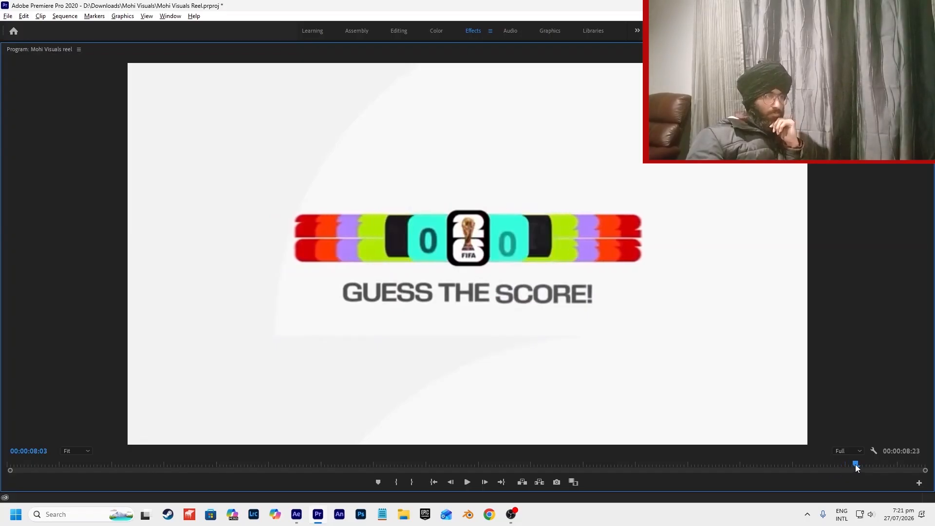
{"action": "left_click_drag", "start_coordinate": [857, 468], "coordinate": [864, 467]}
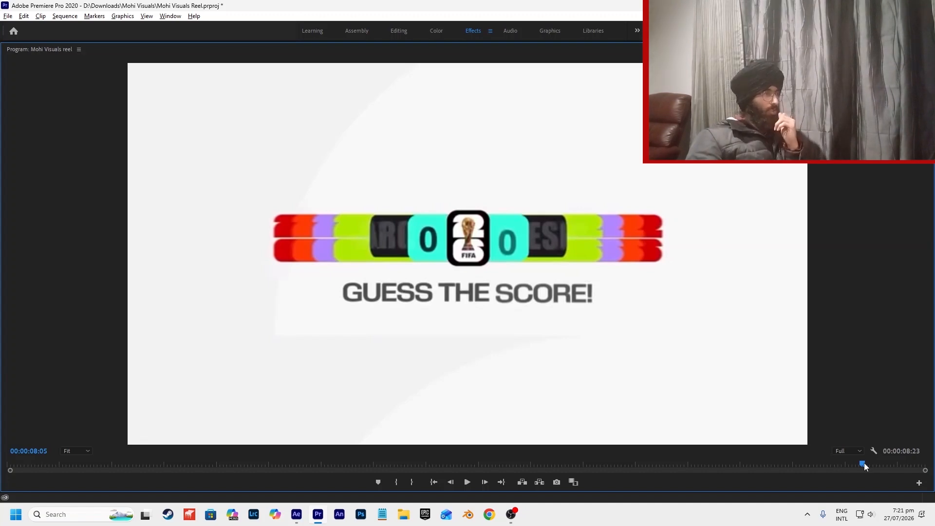
{"action": "mouse_move", "coordinate": [863, 465]}
{"action": "left_mouse_down"}
{"action": "mouse_move", "coordinate": [814, 469]}
{"action": "mouse_move", "coordinate": [846, 464]}
{"action": "left_mouse_up"}
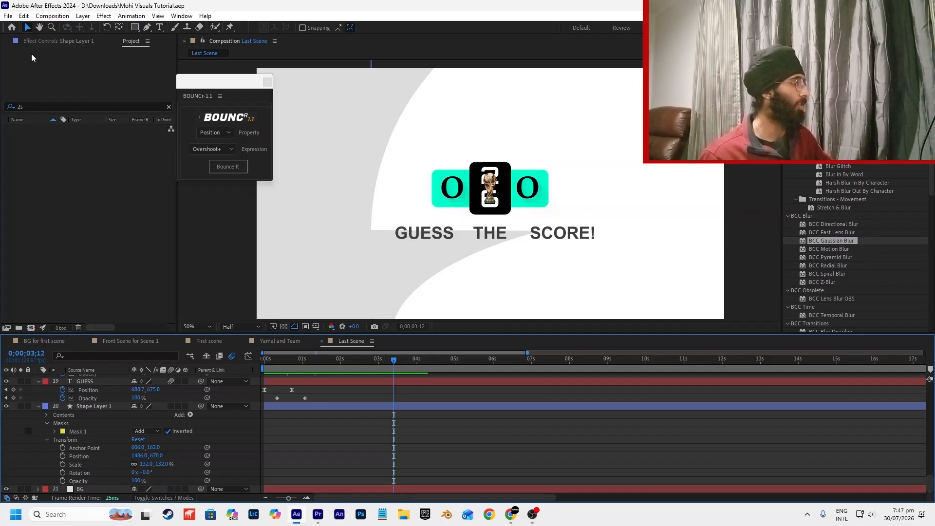
Create a 1920x1080, 29.97 fps composition named 2 in After Effects.
{"action": "left_click", "coordinate": [31, 328]}
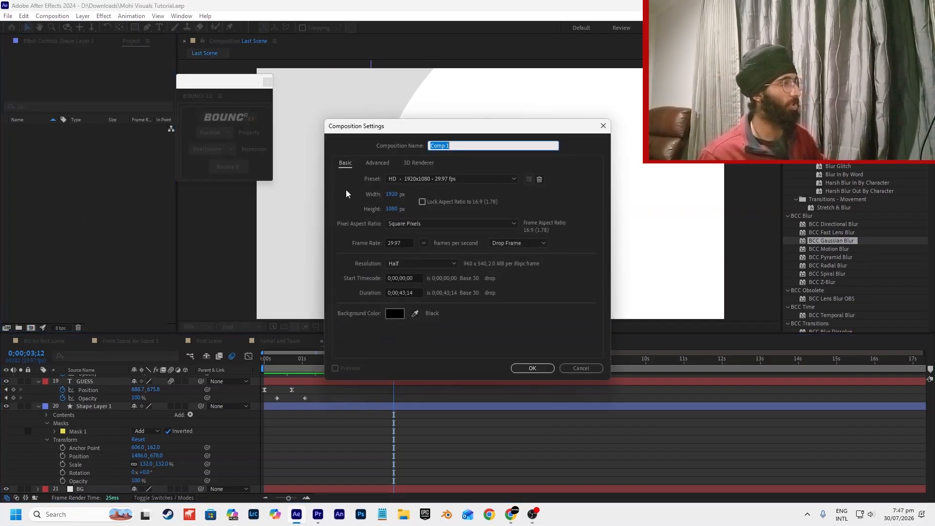
{"action": "type", "text": "2"}
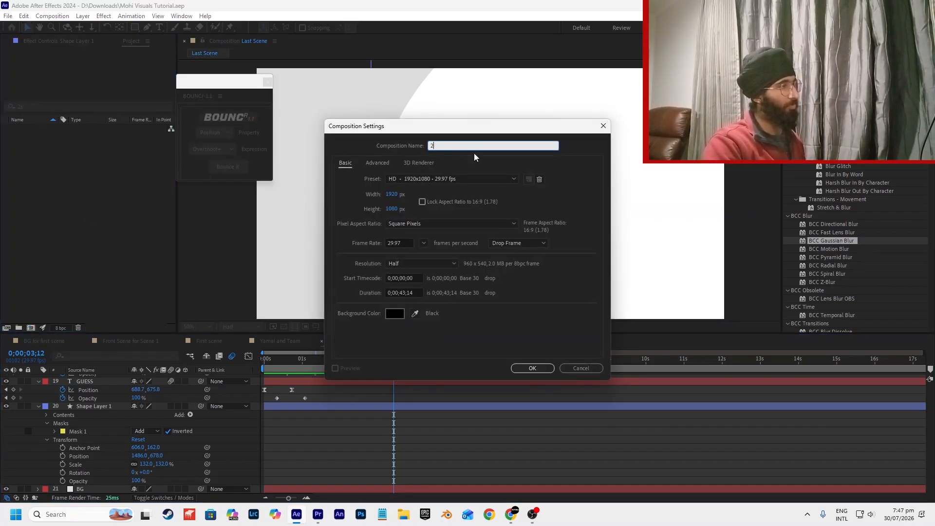
{"action": "key", "text": "Return"}
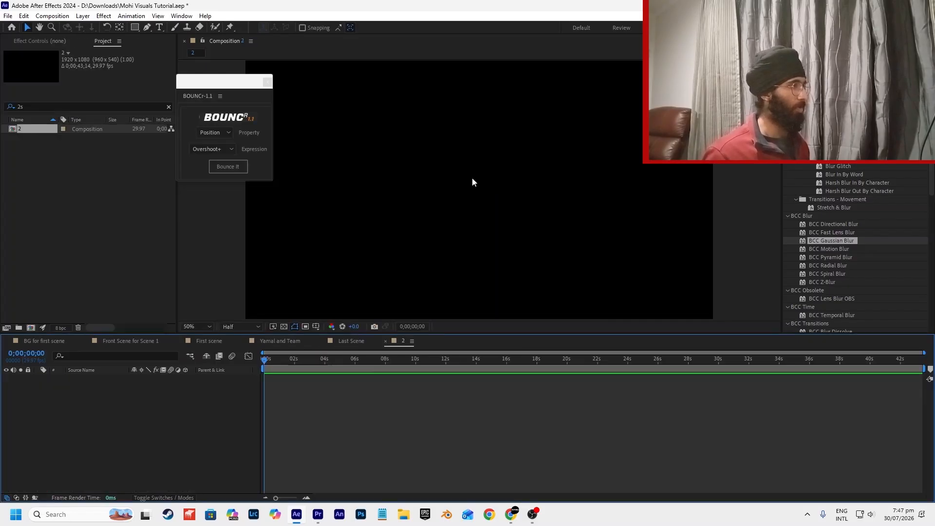
Add a green text 2 scaled to 1415%, centre its anchor point and place it in the middle of the frame.
{"action": "key", "text": "ctrl+t"}
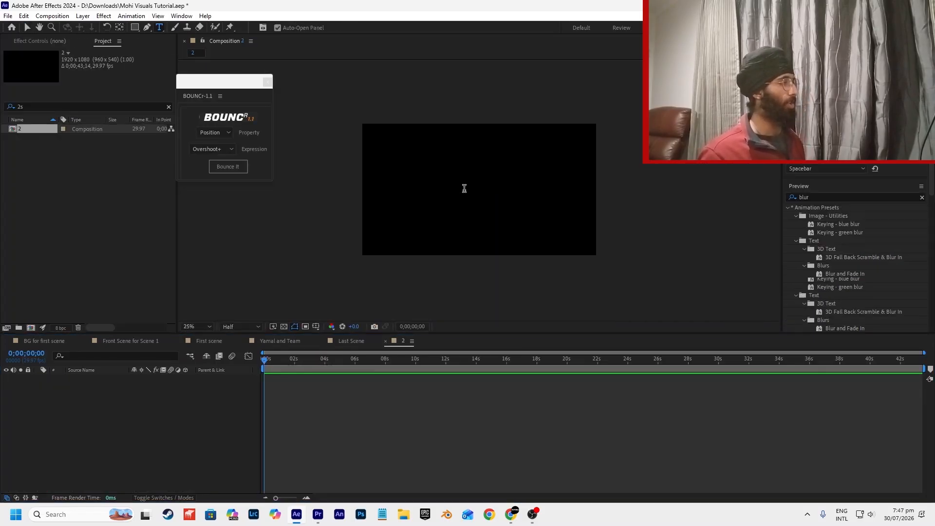
{"action": "left_click", "coordinate": [466, 190]}
{"action": "type", "text": "2"}
{"action": "left_click", "coordinate": [108, 382]}
{"action": "key", "text": "s"}
{"action": "left_click_drag", "start_coordinate": [146, 387], "coordinate": [746, 365]}
{"action": "left_click", "coordinate": [28, 28]}
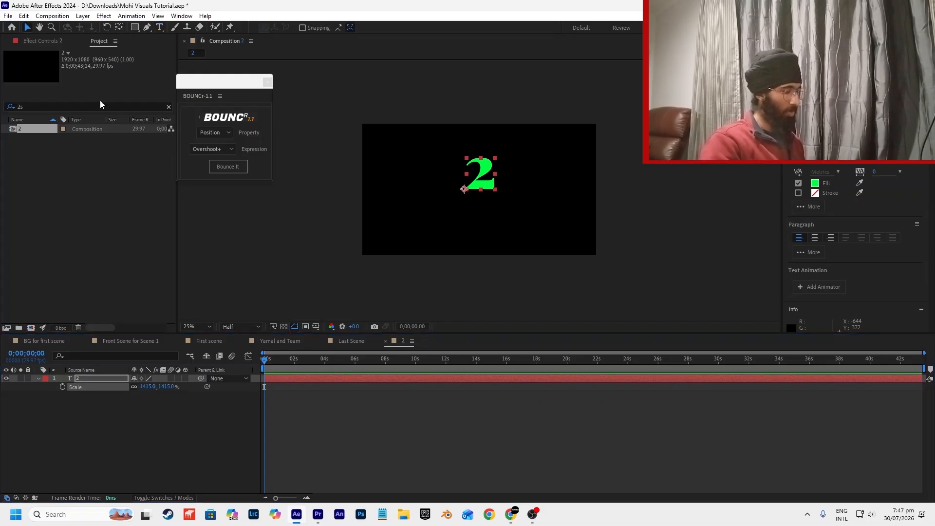
{"action": "key", "text": "ctrl+alt+Home"}
{"action": "left_click_drag", "start_coordinate": [478, 180], "coordinate": [482, 198]}
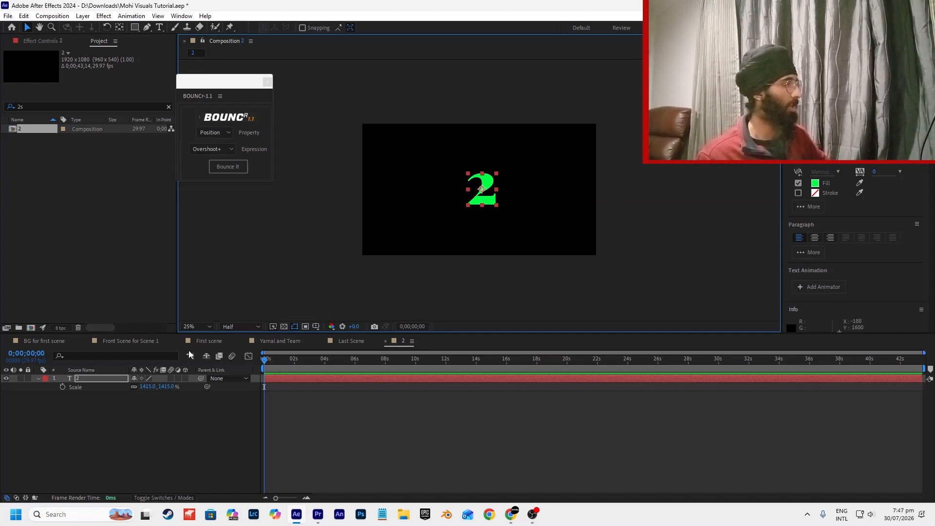
Make the 2 a 3D layer, check the renderer choices while keeping Advanced 3D, and reveal its Geometry Options.
{"action": "left_click", "coordinate": [185, 378]}
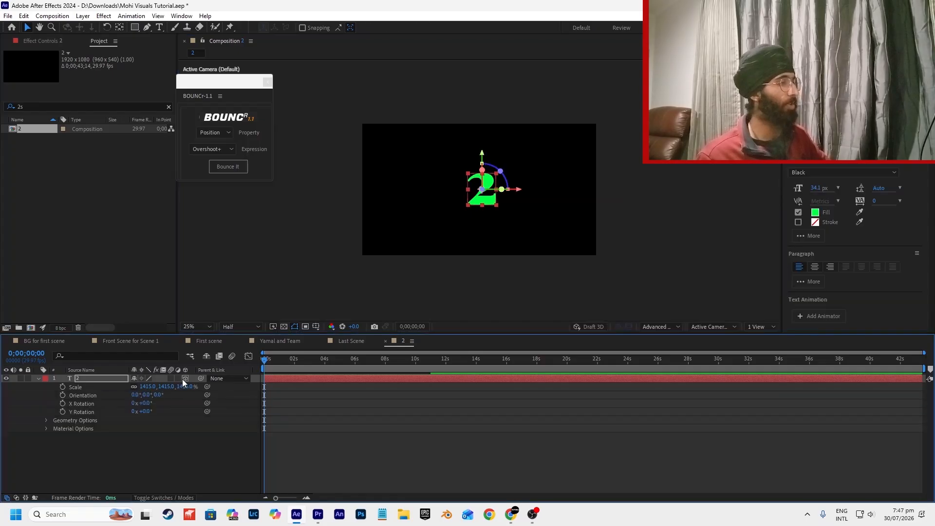
{"action": "left_click", "coordinate": [668, 326]}
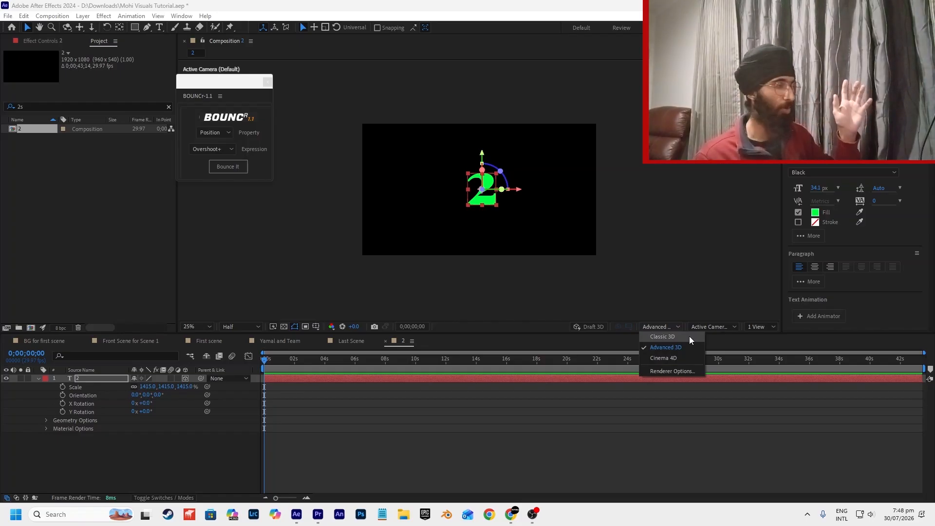
{"action": "left_click", "coordinate": [63, 422]}
{"action": "left_click", "coordinate": [52, 422]}
{"action": "left_click", "coordinate": [47, 420]}
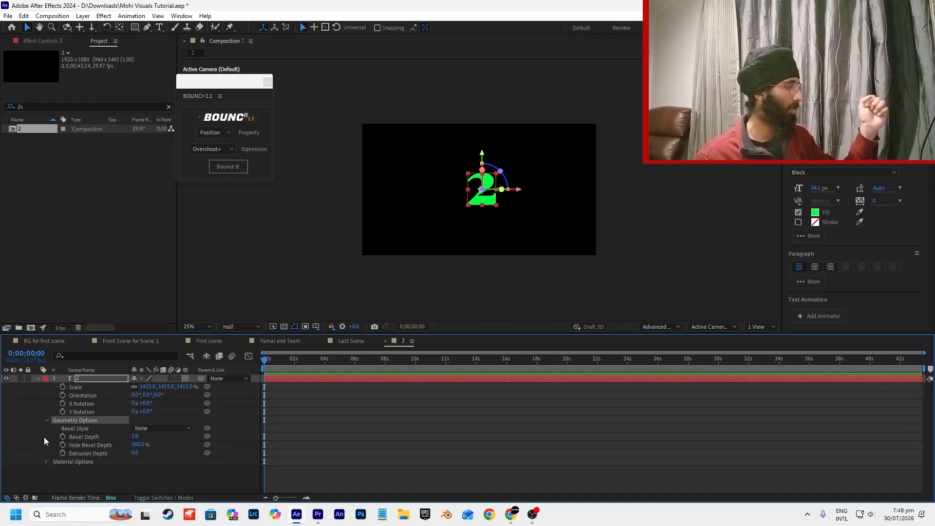
Set the Extrusion Depth of the 2 to 107, leaving Bevel Style at None.
{"action": "left_click", "coordinate": [137, 428]}
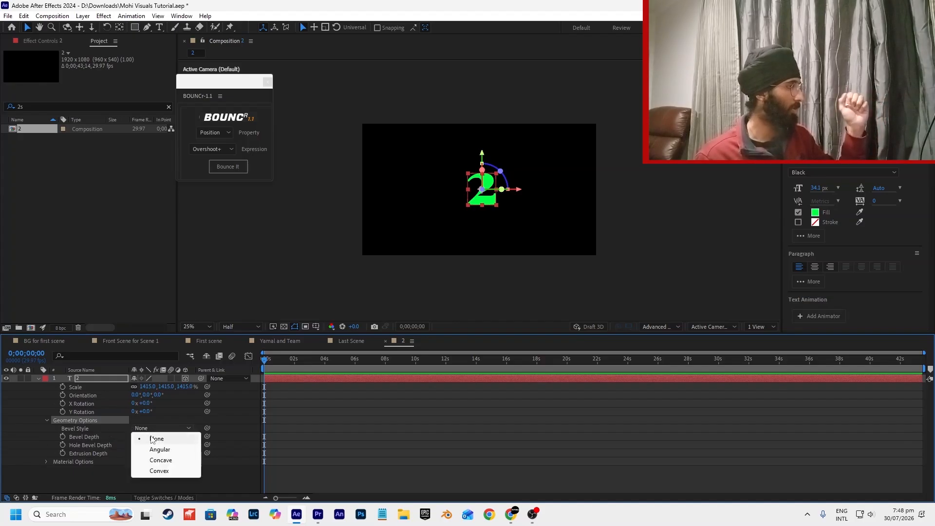
{"action": "left_click", "coordinate": [86, 437]}
{"action": "left_click", "coordinate": [86, 454], "text": "ctrl"}
{"action": "left_click", "coordinate": [136, 453]}
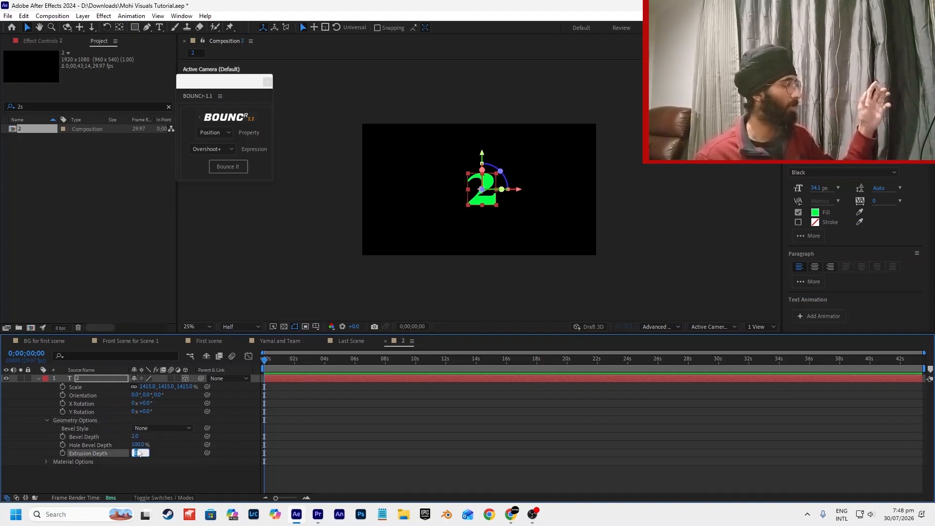
{"action": "left_click", "coordinate": [145, 454]}
{"action": "left_click_drag", "start_coordinate": [139, 452], "coordinate": [183, 450]}
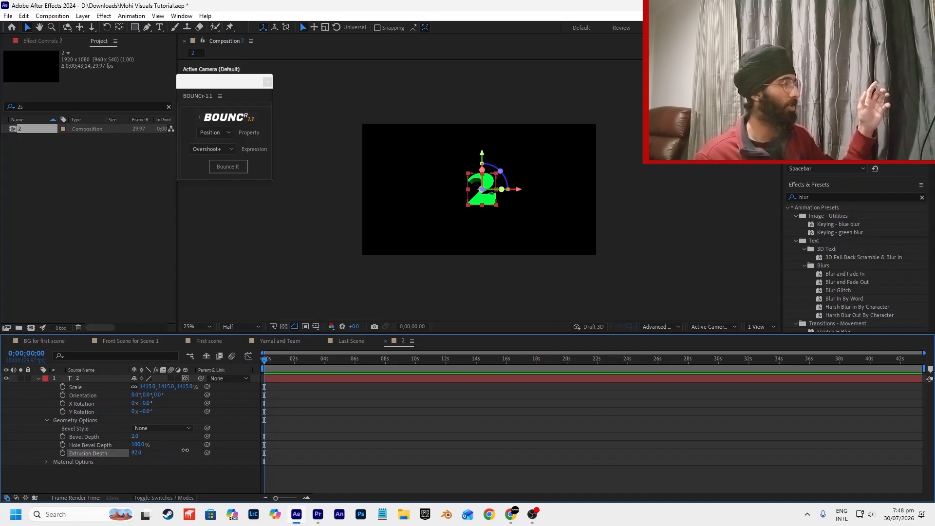
{"action": "left_click", "coordinate": [472, 203]}
{"action": "key", "text": "period"}
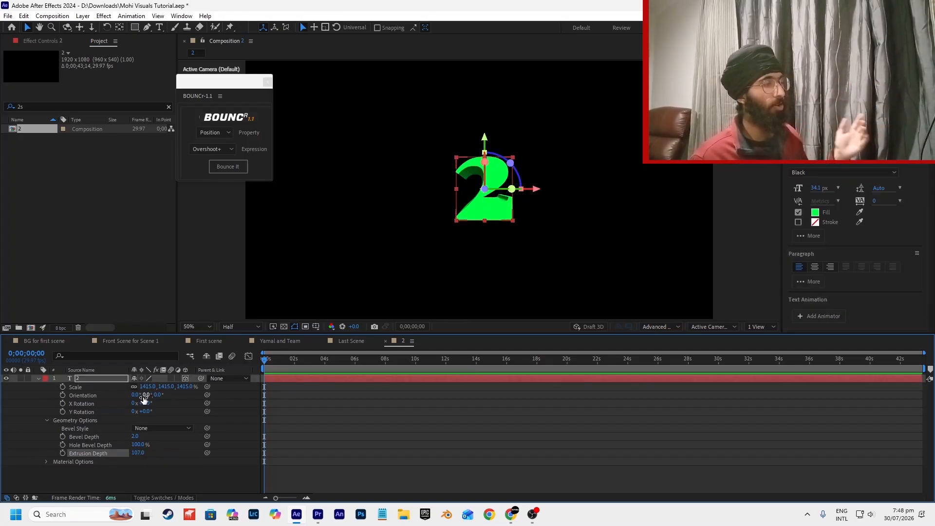
Set the Y Rotation of the 2 to 48° and move it so the extruded shape sits centred in the frame.
{"action": "left_click_drag", "start_coordinate": [144, 407], "coordinate": [177, 416]}
{"action": "left_click", "coordinate": [150, 412]}
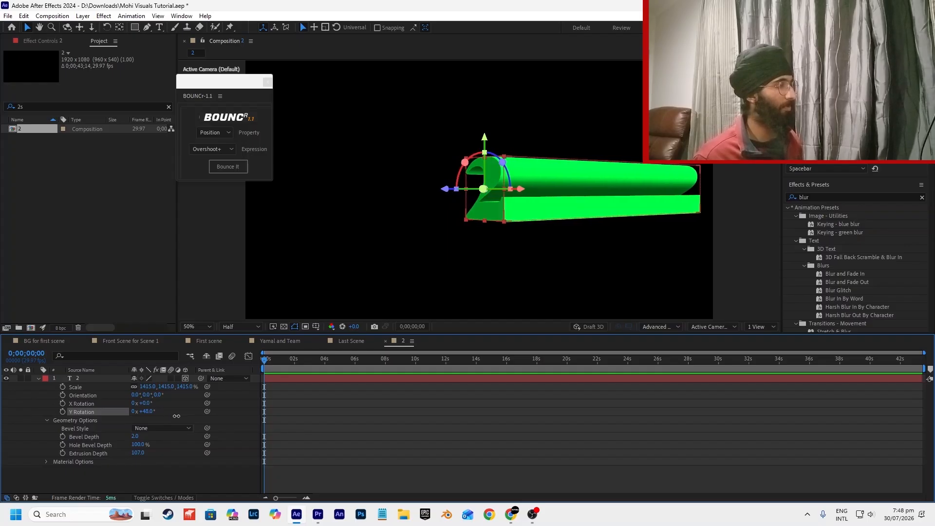
{"action": "left_click", "coordinate": [319, 436]}
{"action": "scroll", "coordinate": [493, 174], "scroll_direction": "down", "scroll_amount": 2}
{"action": "left_click_drag", "start_coordinate": [518, 181], "coordinate": [464, 188]}
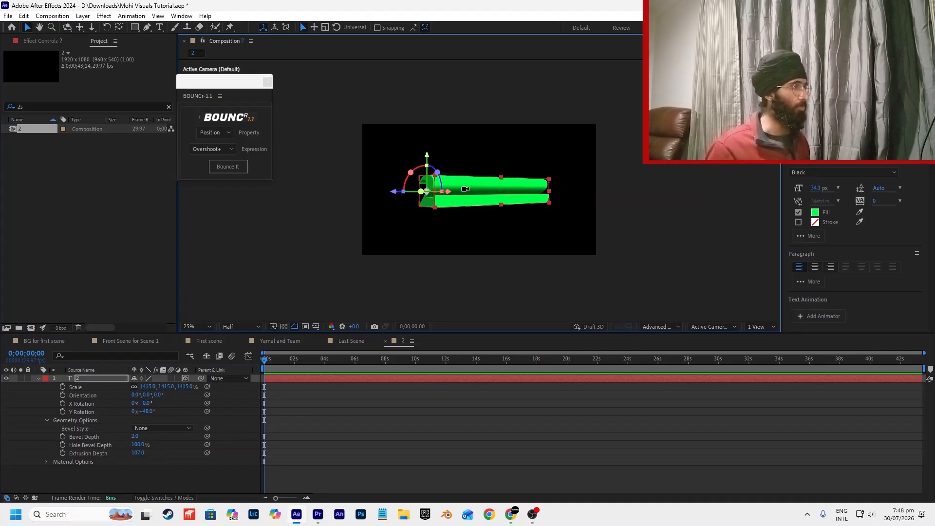
{"action": "left_click", "coordinate": [525, 291]}
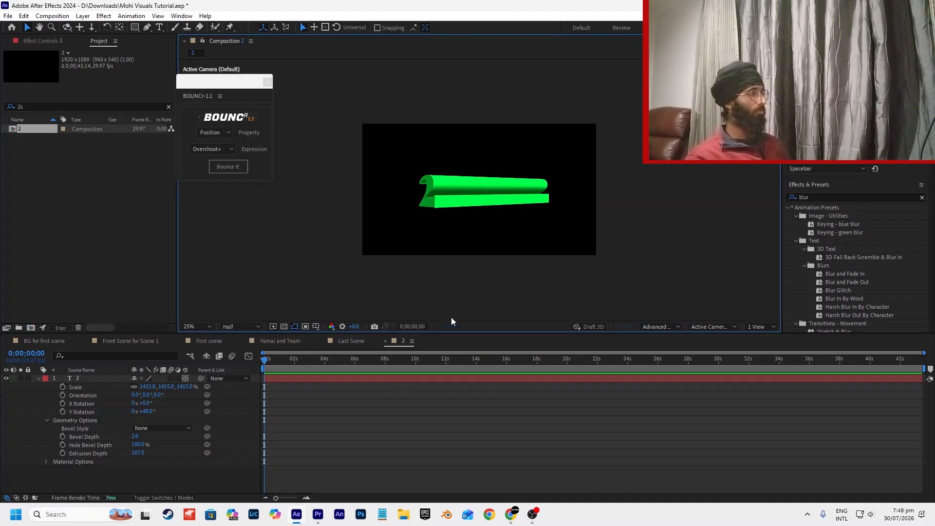
Return to Last Scene, clear the project search and add composition 2 as a layer directly above Shape Layer 1.
{"action": "left_click", "coordinate": [340, 343]}
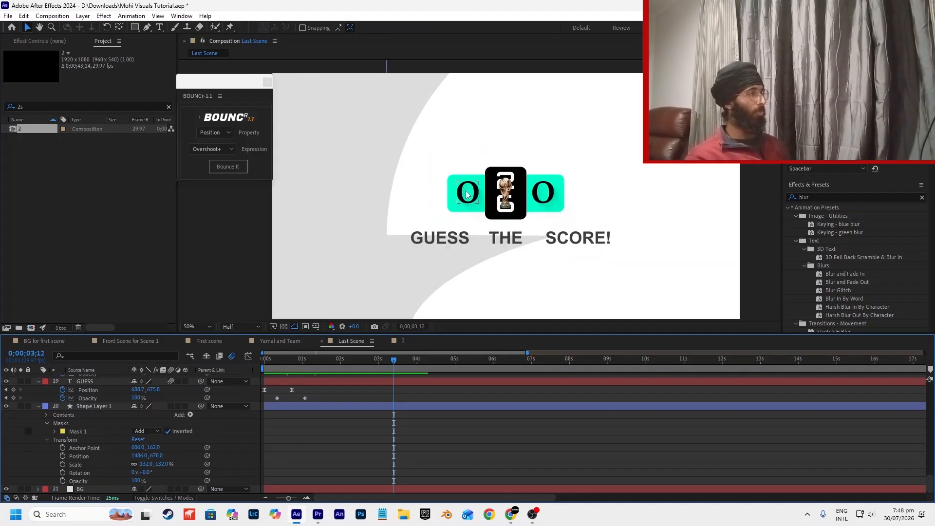
{"action": "left_click", "coordinate": [25, 108]}
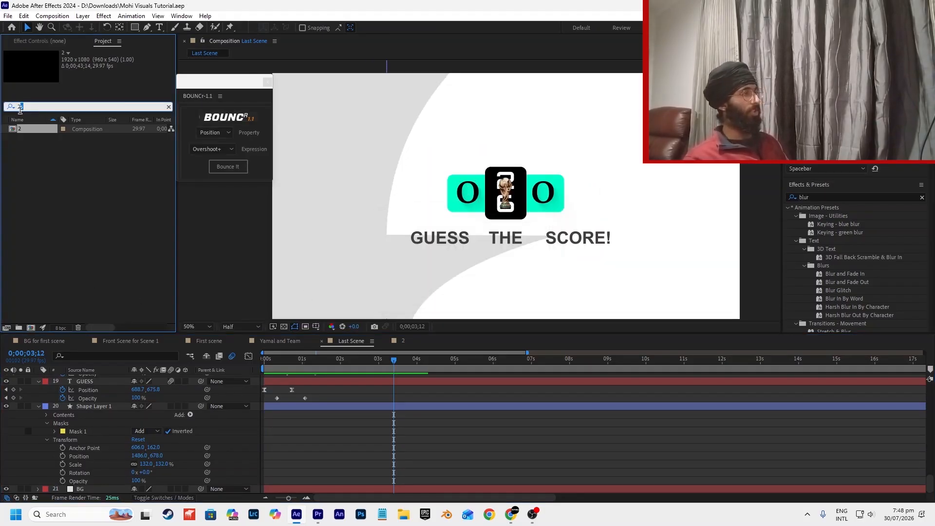
{"action": "key", "text": "BackSpace"}
{"action": "left_click", "coordinate": [428, 390]}
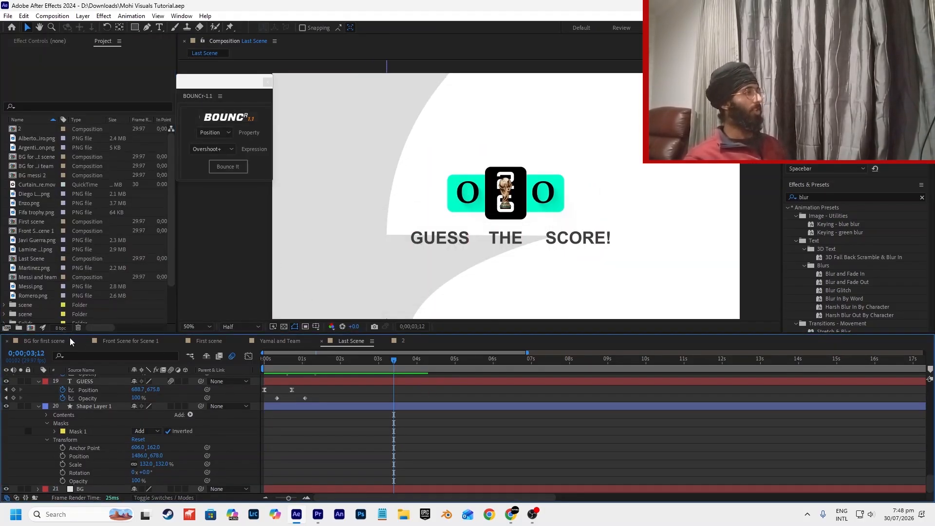
{"action": "left_click", "coordinate": [31, 239]}
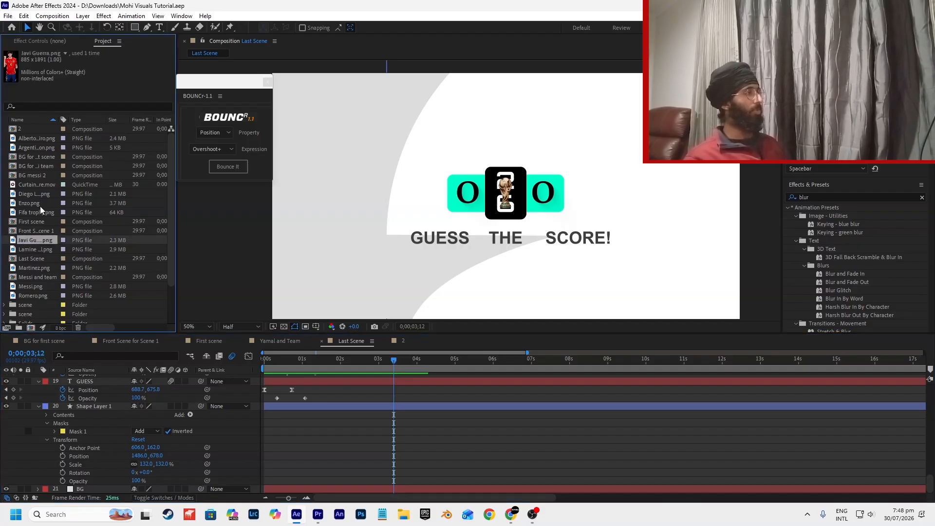
{"action": "left_click_drag", "start_coordinate": [34, 129], "coordinate": [86, 396]}
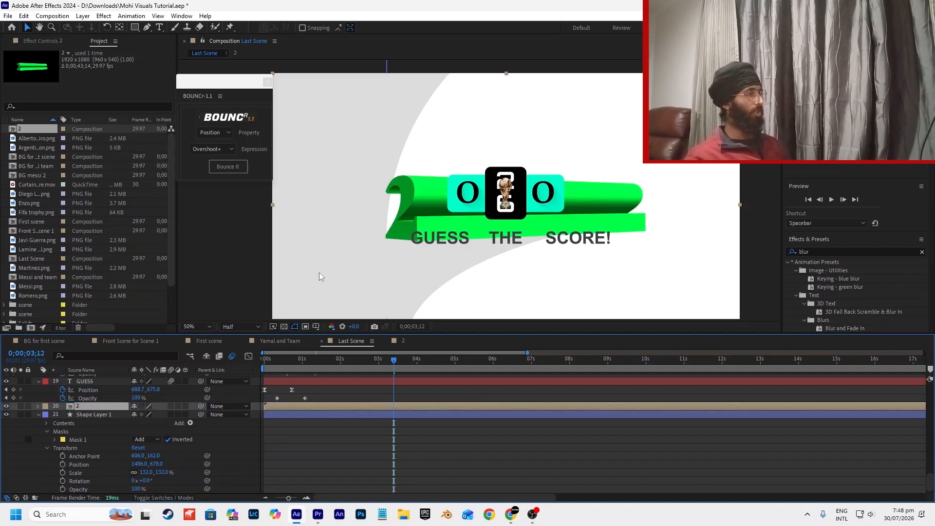
Scale the 2 layer to 55% and move it up behind the scoreboard bar.
{"action": "key", "text": "s"}
{"action": "left_click_drag", "start_coordinate": [148, 414], "coordinate": [125, 415]}
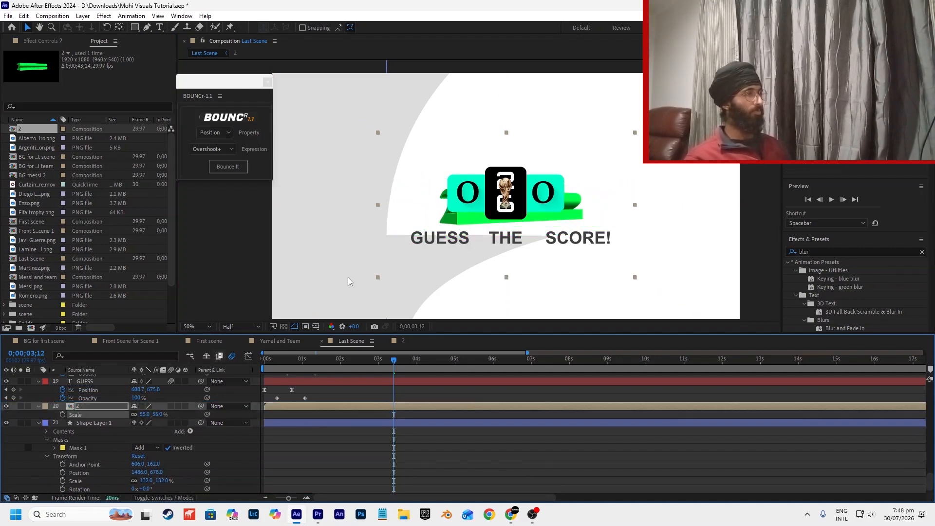
{"action": "mouse_move", "coordinate": [465, 229]}
{"action": "left_mouse_down"}
{"action": "mouse_move", "coordinate": [308, 211]}
{"action": "mouse_move", "coordinate": [458, 215]}
{"action": "left_mouse_up"}
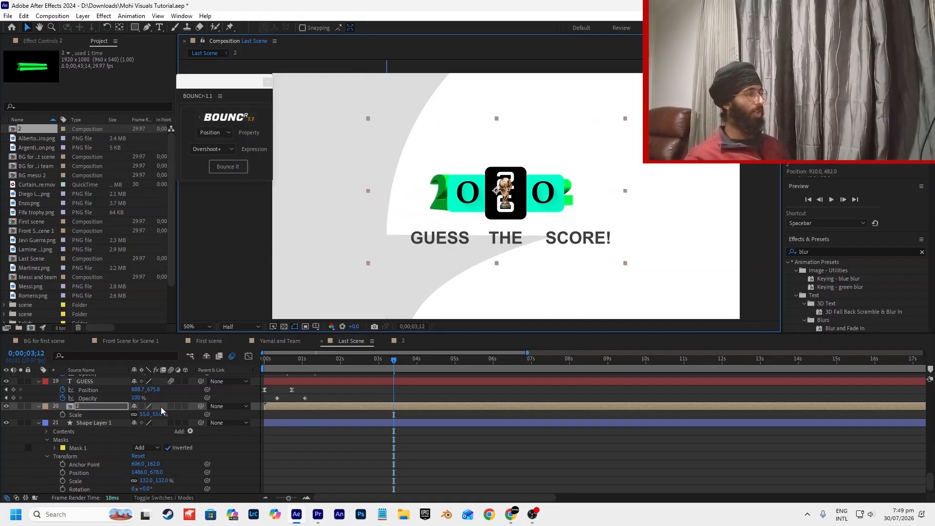
Switch to Premiere Pro, check the reference reel's coloured 2s around 00:00:08:08, and return to After Effects.
{"action": "left_click", "coordinate": [315, 517]}
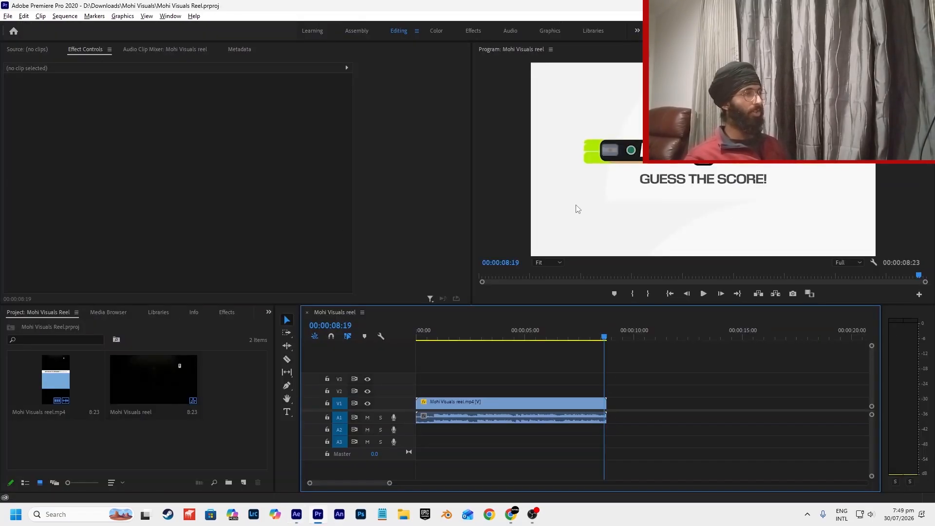
{"action": "mouse_move", "coordinate": [607, 334]}
{"action": "left_mouse_down"}
{"action": "mouse_move", "coordinate": [584, 336]}
{"action": "mouse_move", "coordinate": [599, 337]}
{"action": "left_mouse_up"}
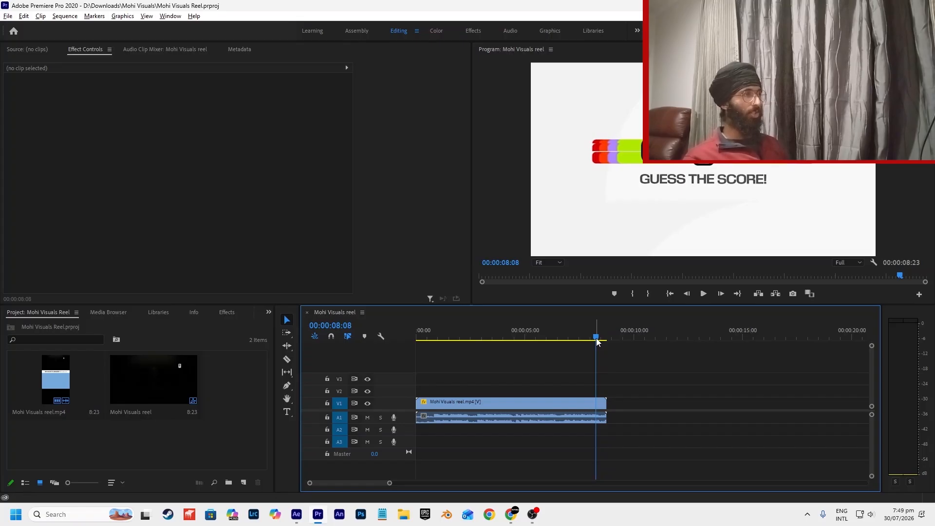
{"action": "key", "text": "alt+Tab"}
Scale the 2 layer to 35% and hide it behind the scoreboard at position 904, 462.
{"action": "left_click_drag", "start_coordinate": [145, 418], "coordinate": [138, 416]}
{"action": "left_click_drag", "start_coordinate": [448, 203], "coordinate": [367, 199]}
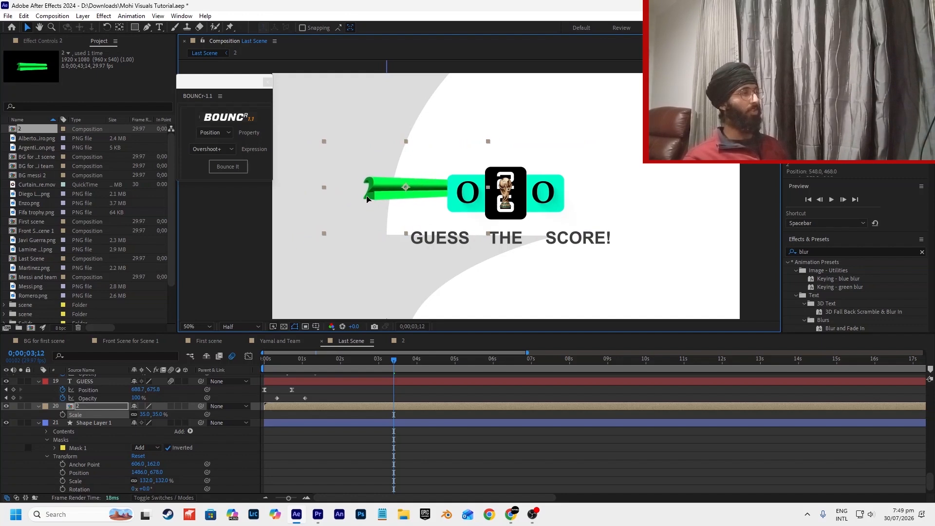
{"action": "scroll", "coordinate": [510, 143], "scroll_direction": "up", "scroll_amount": 2}
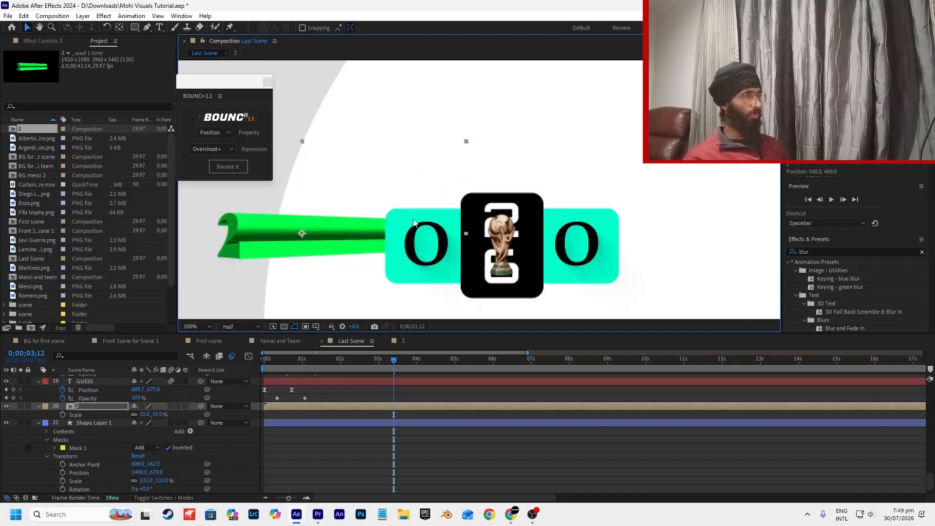
{"action": "left_click_drag", "start_coordinate": [522, 230], "coordinate": [579, 225]}
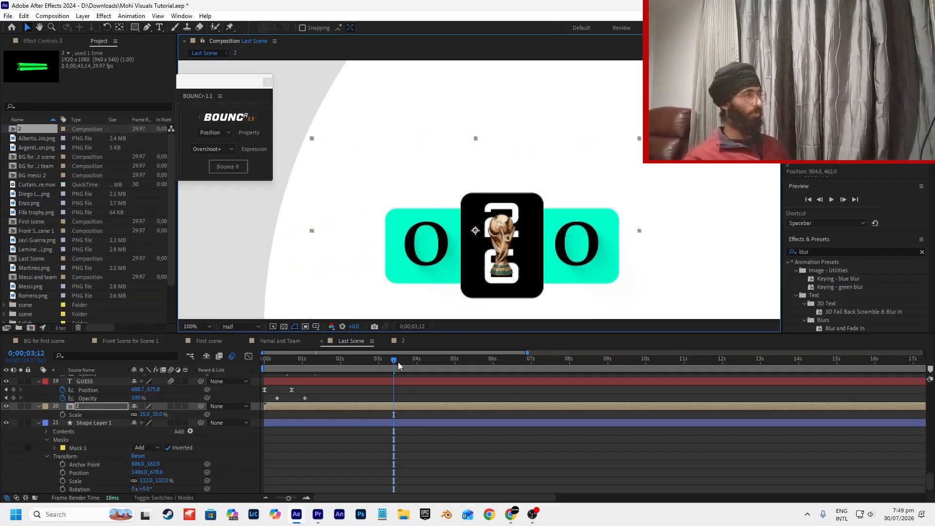
Play Last Scene from its start to see when the 2 shows beside the opening scoreboard.
{"action": "left_click", "coordinate": [268, 361]}
{"action": "key", "text": "space"}
{"action": "left_click", "coordinate": [370, 375]}
{"action": "scroll", "coordinate": [439, 287], "scroll_direction": "down", "scroll_amount": 1}
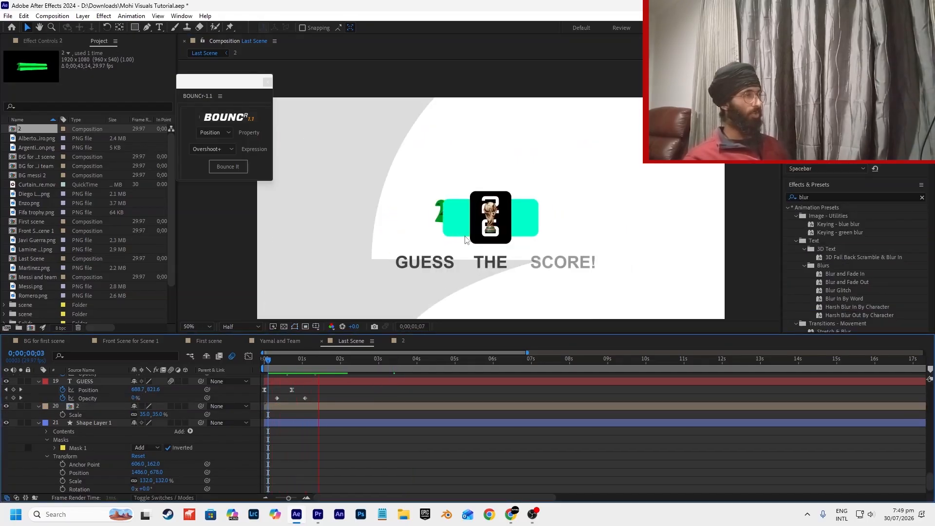
{"action": "key", "text": "space"}
Split the 2 layer at 0;00;01;22 and delete the part before the split.
{"action": "left_click_drag", "start_coordinate": [327, 363], "coordinate": [331, 365]}
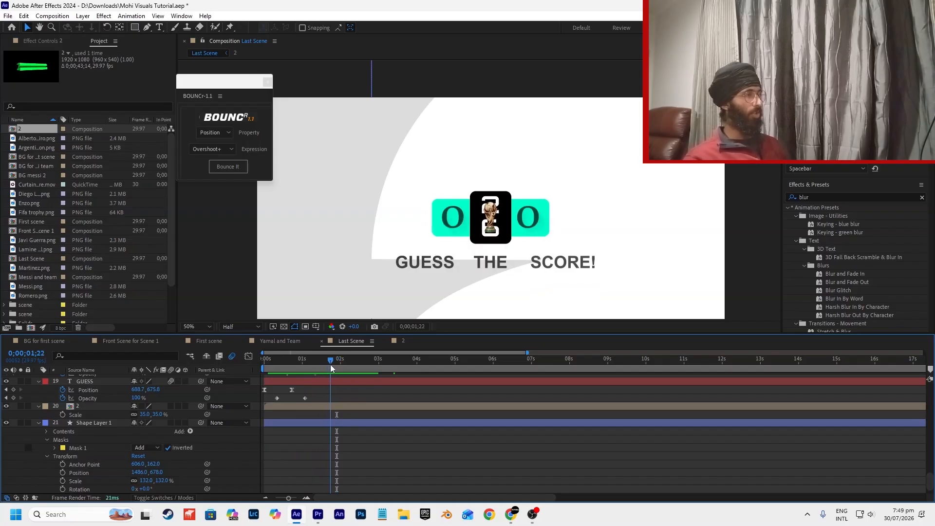
{"action": "left_click", "coordinate": [332, 408]}
{"action": "left_click", "coordinate": [335, 436]}
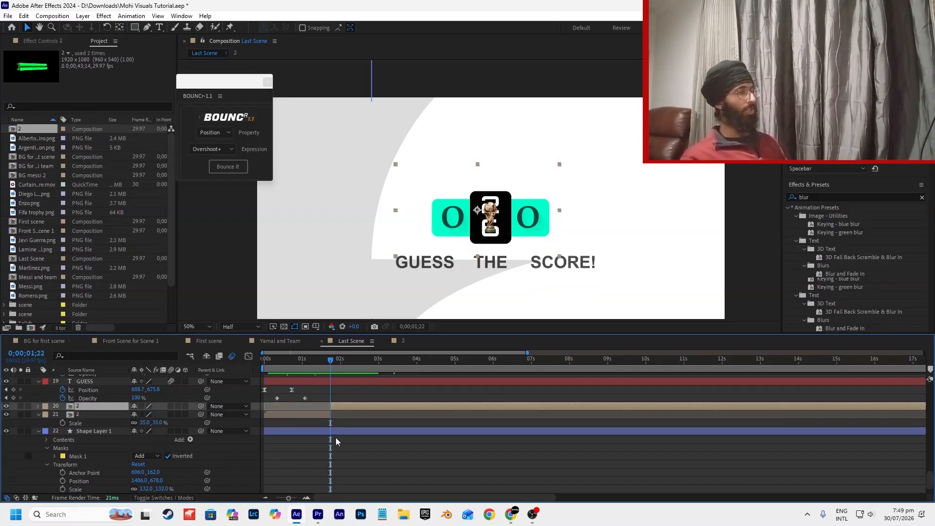
{"action": "key", "text": "ctrl+z"}
{"action": "left_click", "coordinate": [321, 413]}
{"action": "key", "text": "Delete"}
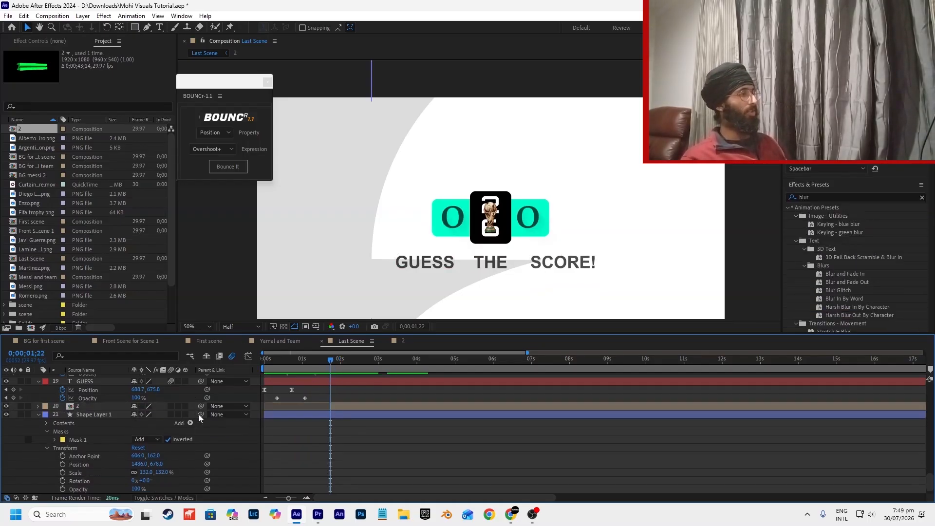
Enable motion blur for the 2 layer and add a Position keyframe at 0;00;01;22.
{"action": "left_click", "coordinate": [171, 406]}
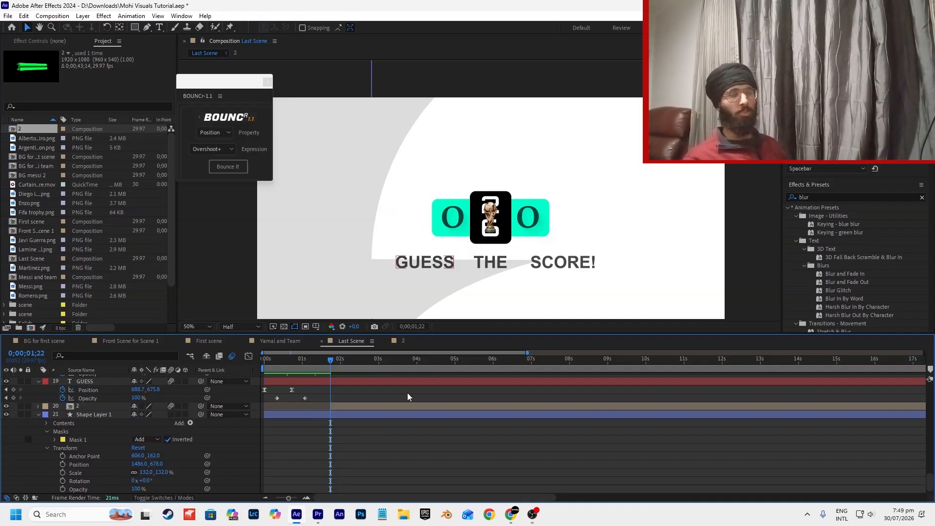
{"action": "left_click", "coordinate": [336, 408]}
{"action": "left_click", "coordinate": [343, 397]}
{"action": "left_click", "coordinate": [336, 406]}
{"action": "key", "text": "p"}
{"action": "left_click", "coordinate": [63, 415]}
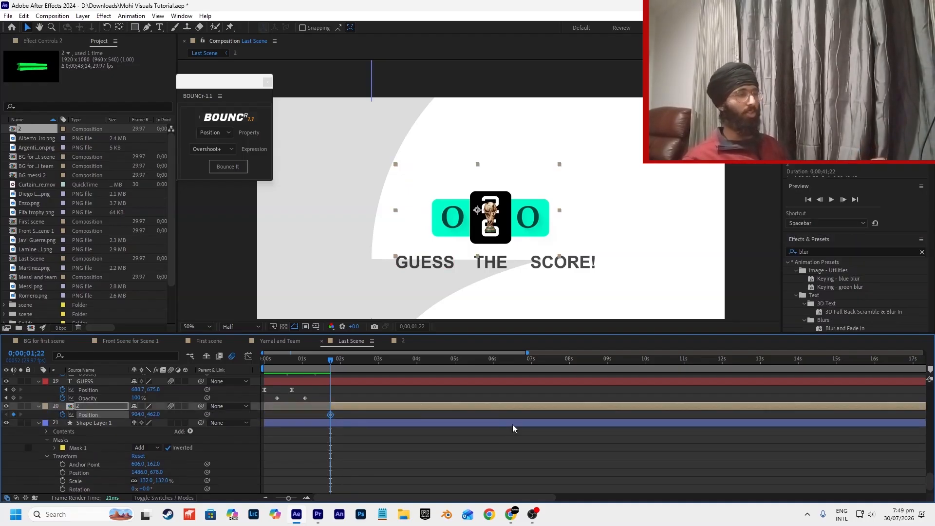
At 0;00;02;10, set the 2 layer's Position to 560, 462 so it slides out left of the scoreboard.
{"action": "left_click", "coordinate": [546, 397]}
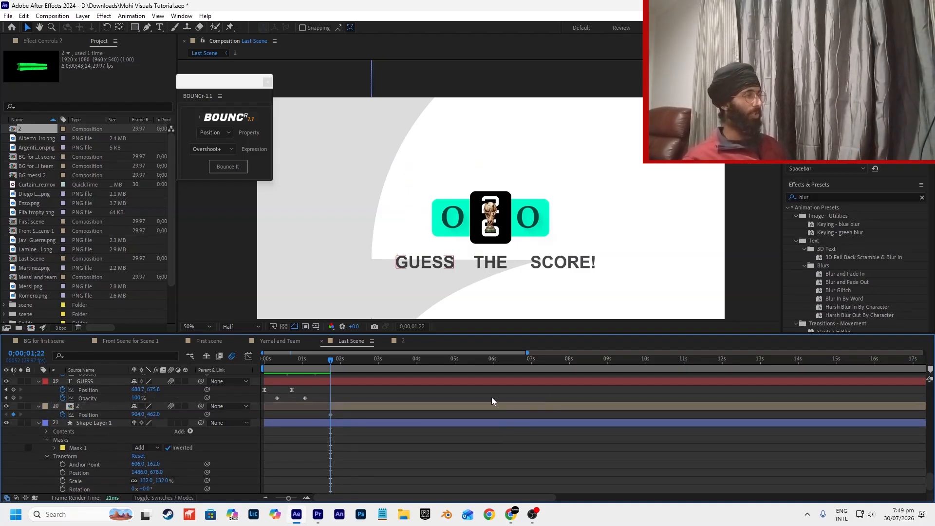
{"action": "key", "text": "space"}
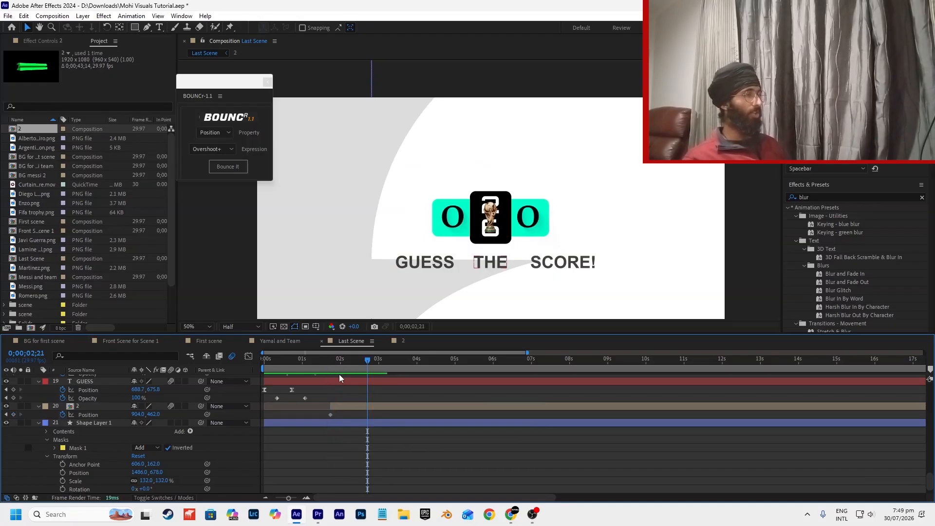
{"action": "left_click_drag", "start_coordinate": [350, 369], "coordinate": [353, 368]}
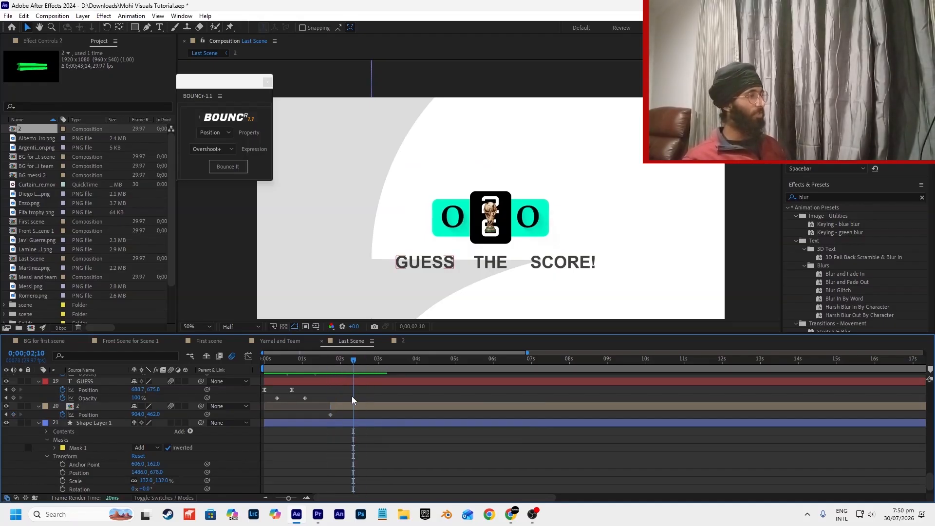
{"action": "left_click_drag", "start_coordinate": [138, 414], "coordinate": [1, 457]}
{"action": "left_click_drag", "start_coordinate": [139, 414], "coordinate": [161, 422]}
{"action": "left_click", "coordinate": [415, 396]}
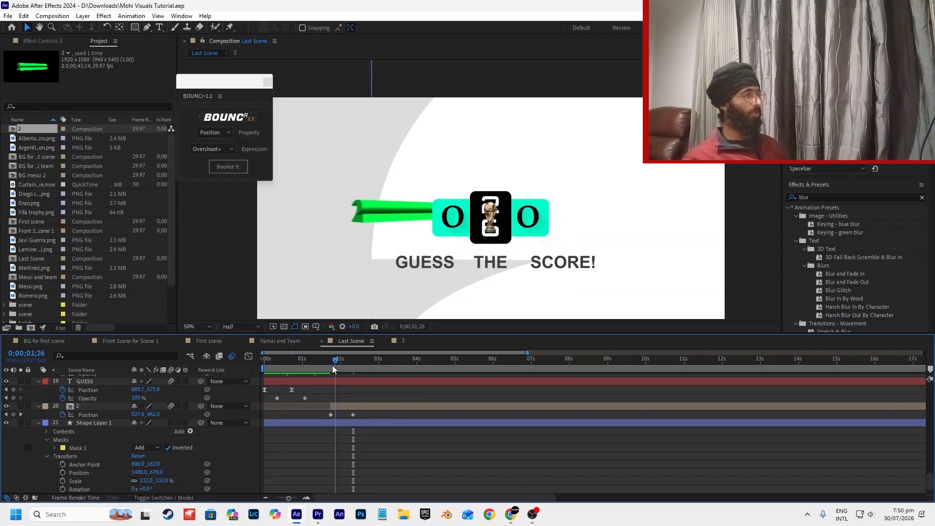
Preview the slide and shift the 2 layer's start and first Position keyframe to 0;00;01;14.
{"action": "key", "text": "space"}
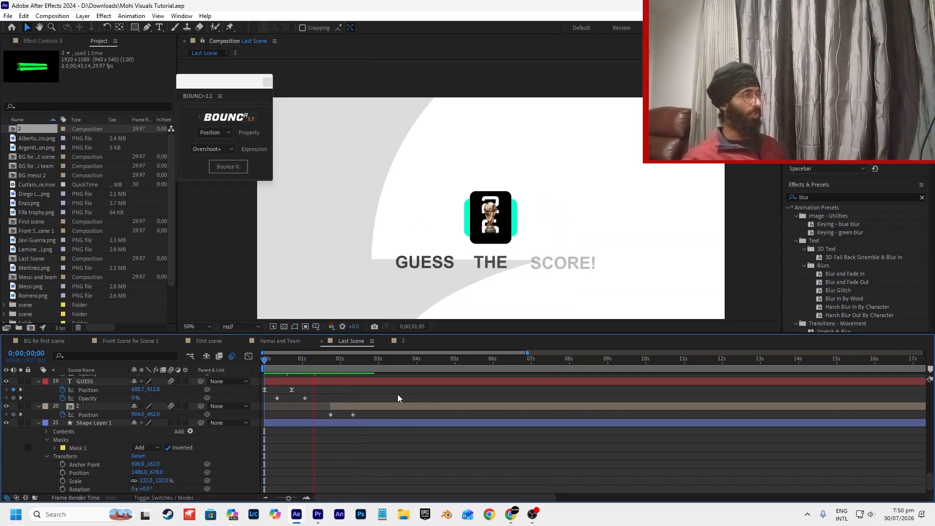
{"action": "mouse_move", "coordinate": [331, 370]}
{"action": "left_mouse_down"}
{"action": "mouse_move", "coordinate": [356, 370]}
{"action": "mouse_move", "coordinate": [324, 375]}
{"action": "left_mouse_up"}
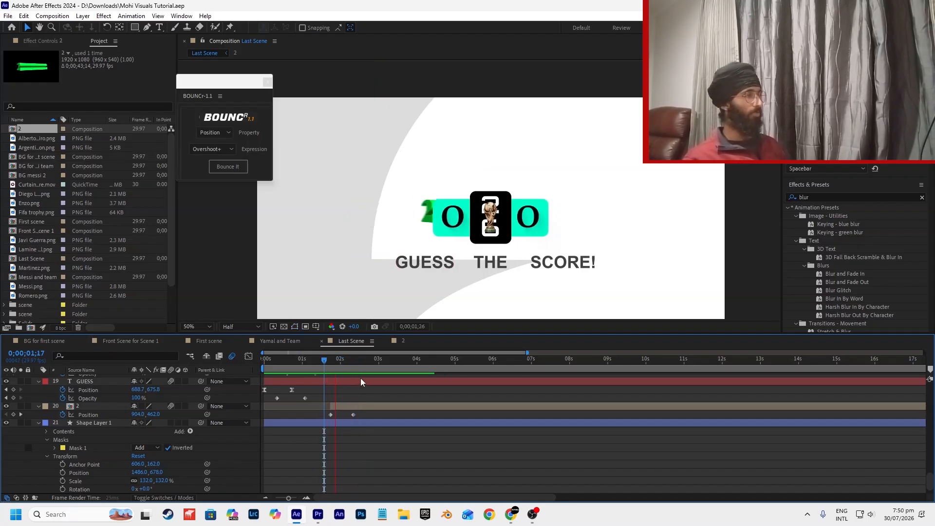
{"action": "key", "text": "space"}
{"action": "scroll", "coordinate": [323, 421], "scroll_direction": "up", "scroll_amount": 3}
{"action": "left_click_drag", "start_coordinate": [354, 406], "coordinate": [313, 415]}
Apply Easy Ease to both Position keyframes of the 2, reshape the speed graph to peak early, and preview it.
{"action": "left_click_drag", "start_coordinate": [466, 415], "coordinate": [242, 421]}
{"action": "key", "text": "F9"}
{"action": "left_click", "coordinate": [248, 355]}
{"action": "left_click_drag", "start_coordinate": [349, 455], "coordinate": [307, 481]}
{"action": "left_click_drag", "start_coordinate": [423, 472], "coordinate": [382, 472]}
{"action": "left_click", "coordinate": [372, 408]}
{"action": "key", "text": "space"}
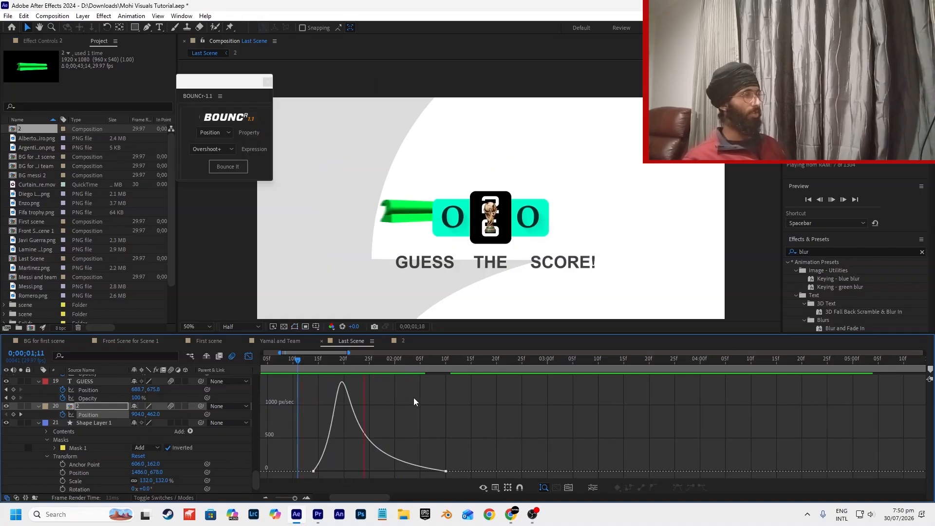
Shorten the first Position keyframe's outgoing ease so the 2's speed peaks right at the start, and preview the motion.
{"action": "left_click_drag", "start_coordinate": [340, 460], "coordinate": [314, 471]}
{"action": "left_click", "coordinate": [387, 432]}
{"action": "key", "text": "space"}
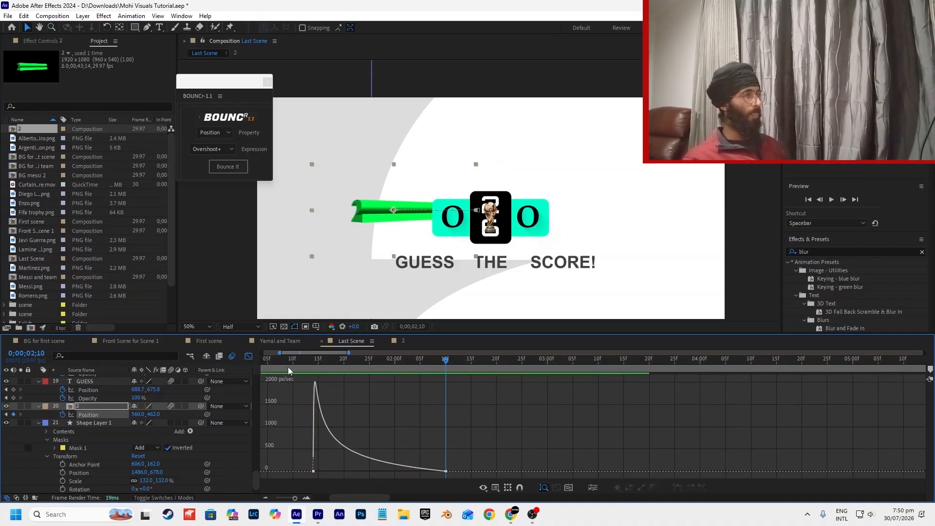
Examine the 2's speed curve closely around its first Position keyframe at 0;00;01;14.
{"action": "left_click_drag", "start_coordinate": [316, 361], "coordinate": [389, 378]}
{"action": "scroll", "coordinate": [394, 392], "scroll_direction": "up", "scroll_amount": 2}
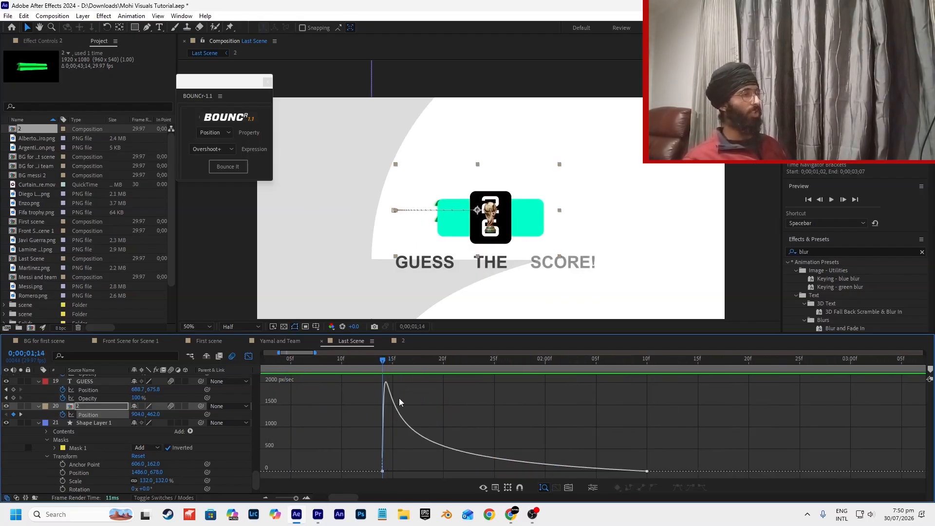
{"action": "scroll", "coordinate": [381, 415], "scroll_direction": "up", "scroll_amount": 2}
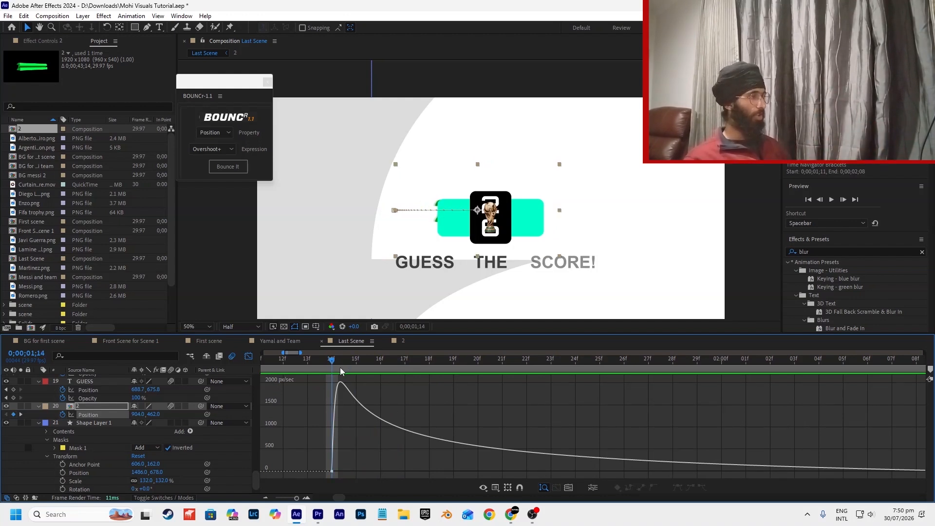
{"action": "scroll", "coordinate": [373, 399], "scroll_direction": "down", "scroll_amount": 5}
{"action": "scroll", "coordinate": [315, 420], "scroll_direction": "up", "scroll_amount": 4}
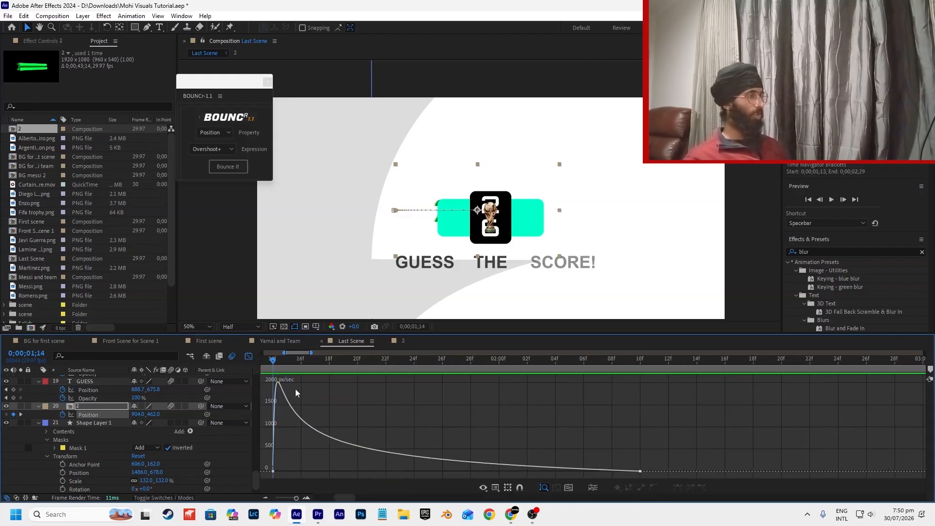
{"action": "left_click", "coordinate": [275, 470]}
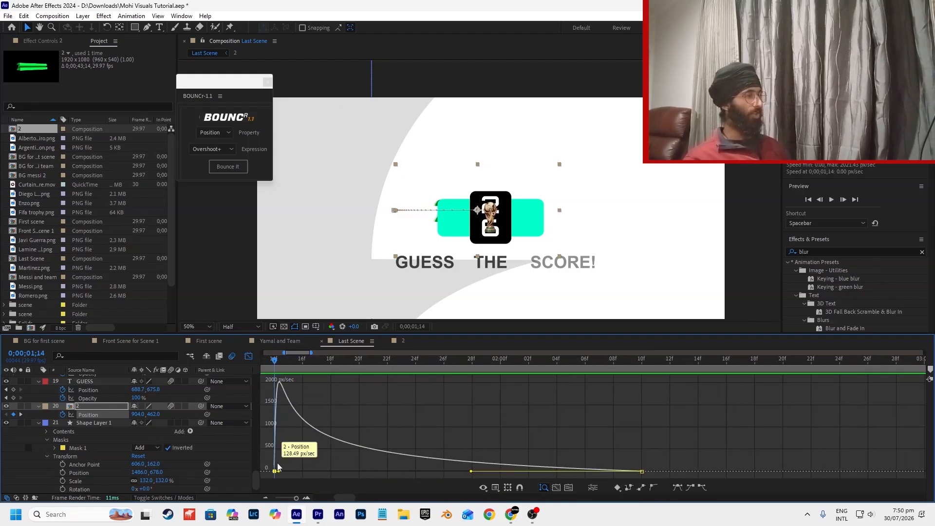
{"action": "scroll", "coordinate": [280, 473], "scroll_direction": "up", "scroll_amount": 2}
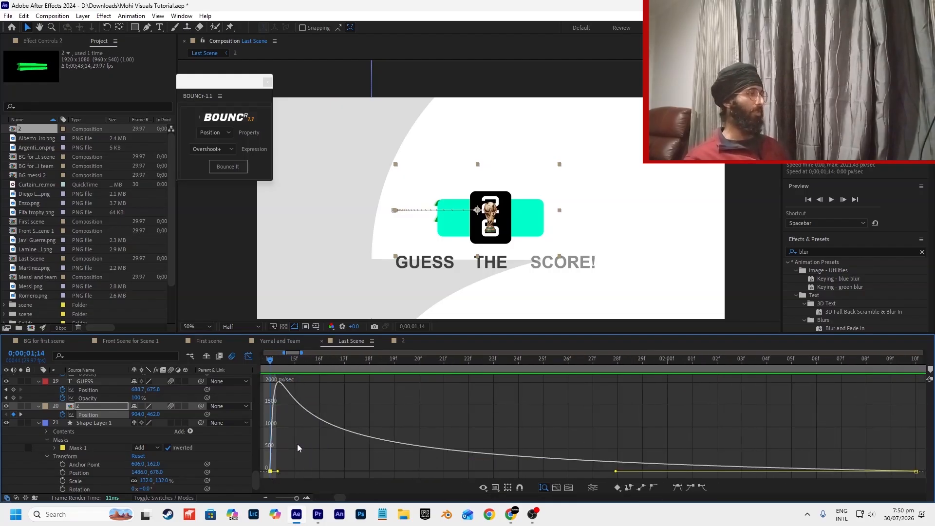
{"action": "scroll", "coordinate": [298, 448], "scroll_direction": "down", "scroll_amount": 2}
{"action": "scroll", "coordinate": [365, 424], "scroll_direction": "down", "scroll_amount": 5}
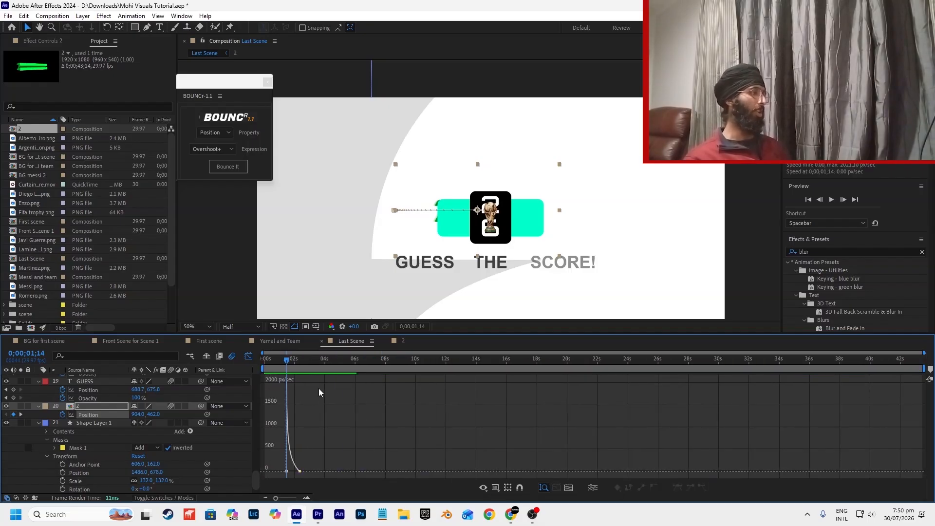
Play back the scene, collapse the 2 layer's properties and leave the Graph Editor.
{"action": "key", "text": "space"}
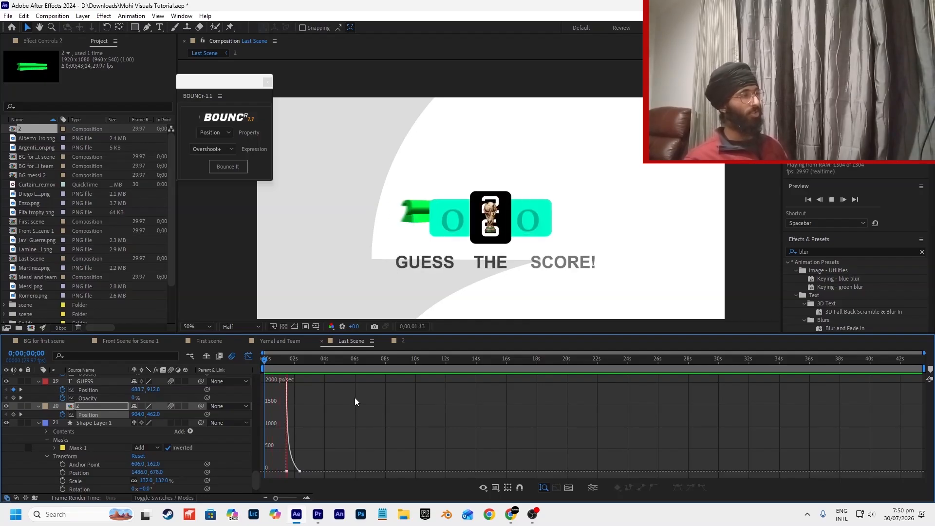
{"action": "key", "text": "space"}
{"action": "left_click", "coordinate": [38, 407]}
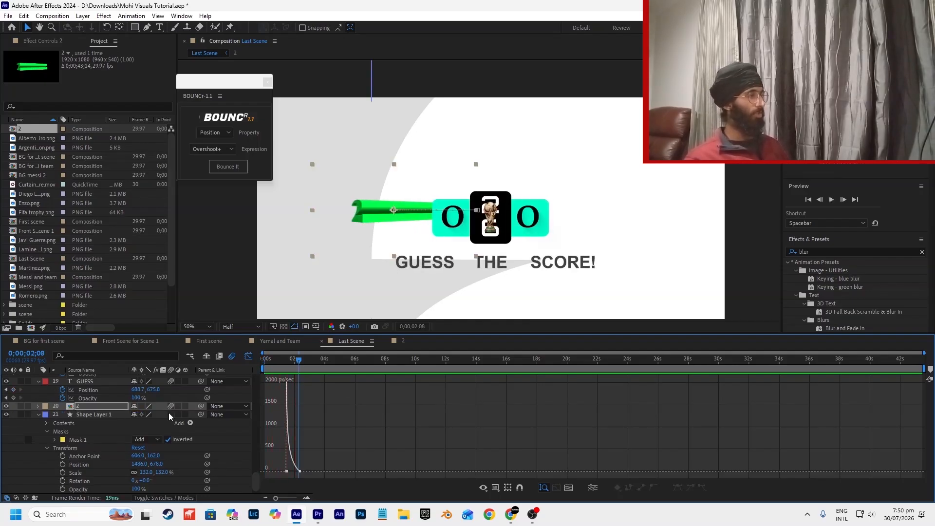
{"action": "left_click", "coordinate": [248, 356]}
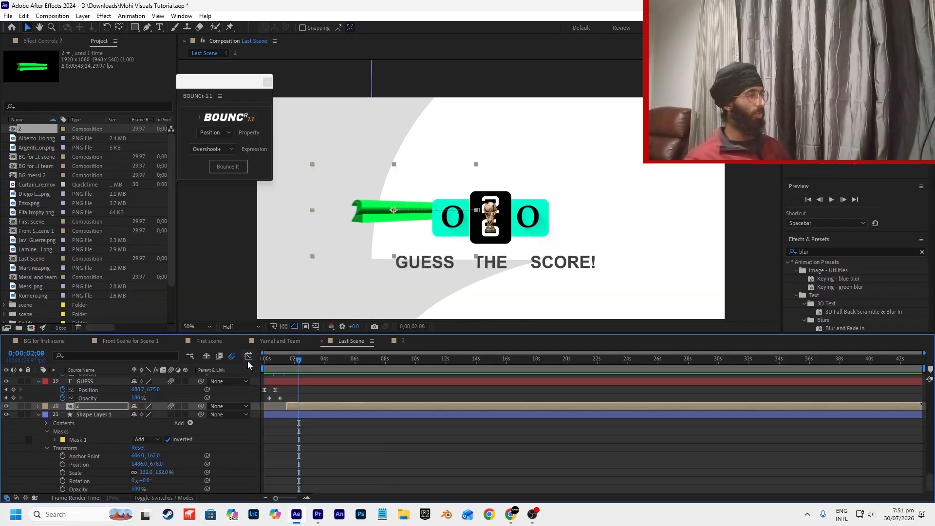
Try to duplicate the 2 layer and apply the Tint effect to the upper copy.
{"action": "left_click", "coordinate": [293, 406]}
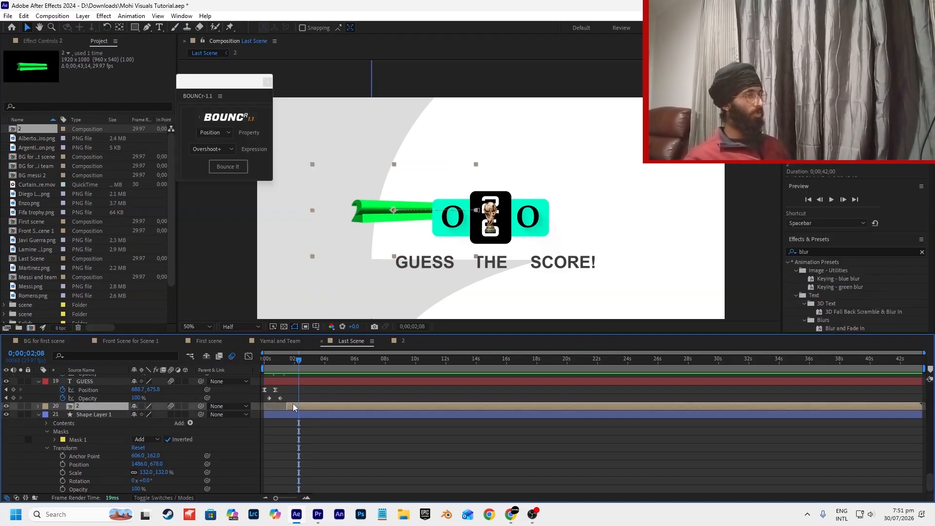
{"action": "key", "text": "ctrl+d"}
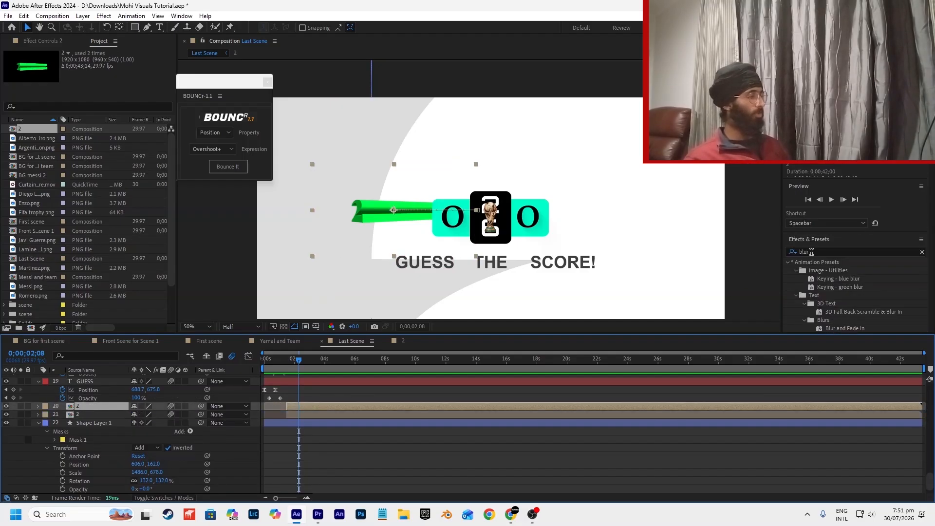
{"action": "double_click", "coordinate": [805, 252]}
{"action": "type", "text": "ti"}
{"action": "key", "text": "BackSpace"}
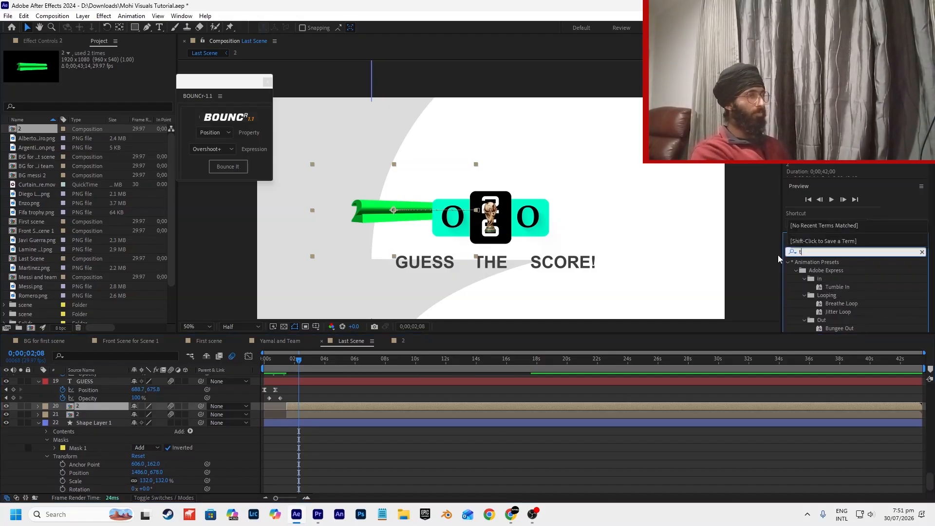
{"action": "type", "text": "int"}
{"action": "left_click_drag", "start_coordinate": [823, 296], "coordinate": [365, 408]}
Undo the Tint effect and the duplication of the 2 layer.
{"action": "key", "text": "ctrl+z"}
{"action": "key", "text": "ctrl+shift+z"}
{"action": "key", "text": "ctrl+z"}
{"action": "key", "text": "ctrl+z"}
{"action": "key", "text": "ctrl+shift+z"}
{"action": "key", "text": "ctrl+z"}
{"action": "left_click", "coordinate": [319, 400]}
Duplicate the green 2 layer and apply the Tint effect to the upper copy.
{"action": "left_click_drag", "start_coordinate": [280, 359], "coordinate": [287, 367]}
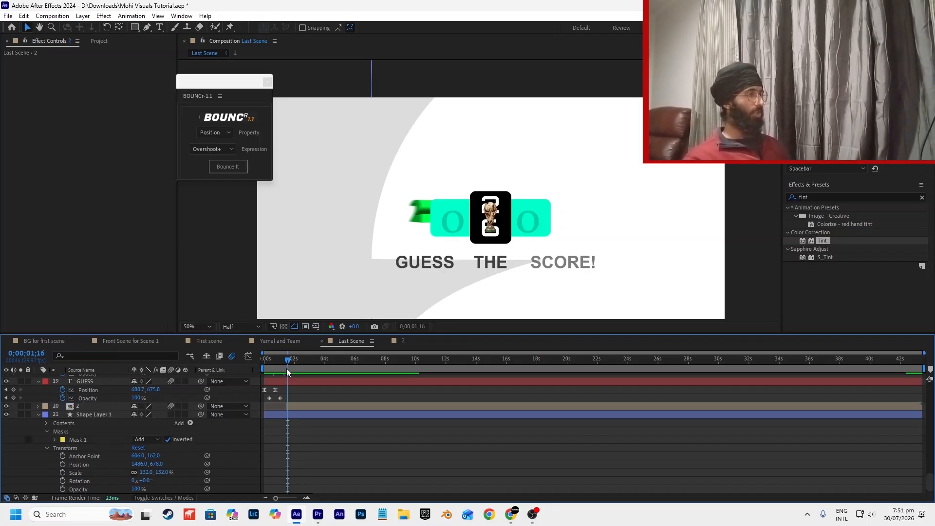
{"action": "left_click", "coordinate": [287, 406]}
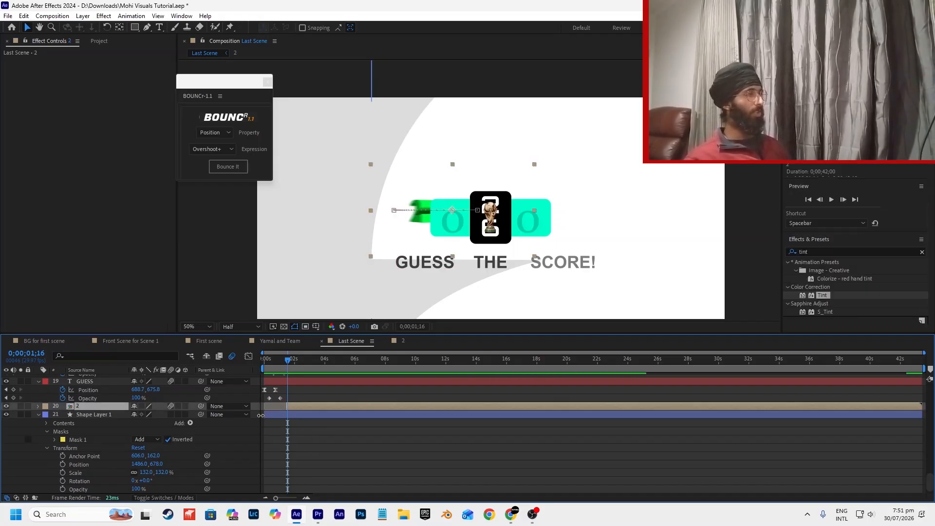
{"action": "key", "text": "ctrl+d"}
{"action": "key", "text": "space"}
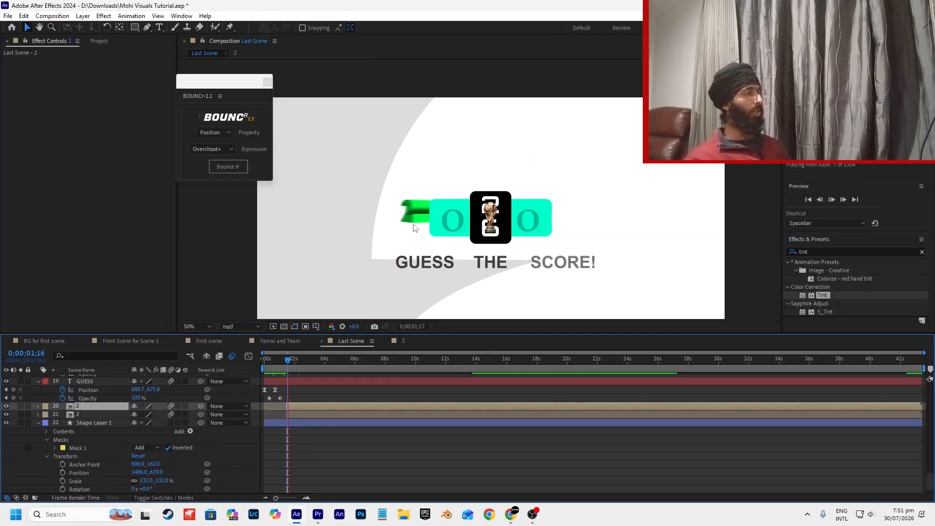
{"action": "key", "text": "space"}
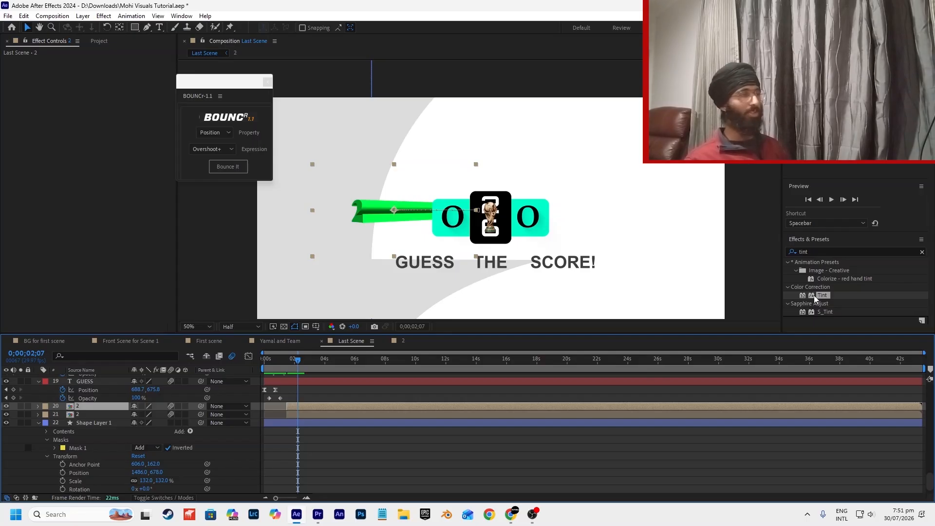
{"action": "left_click_drag", "start_coordinate": [831, 298], "coordinate": [395, 211]}
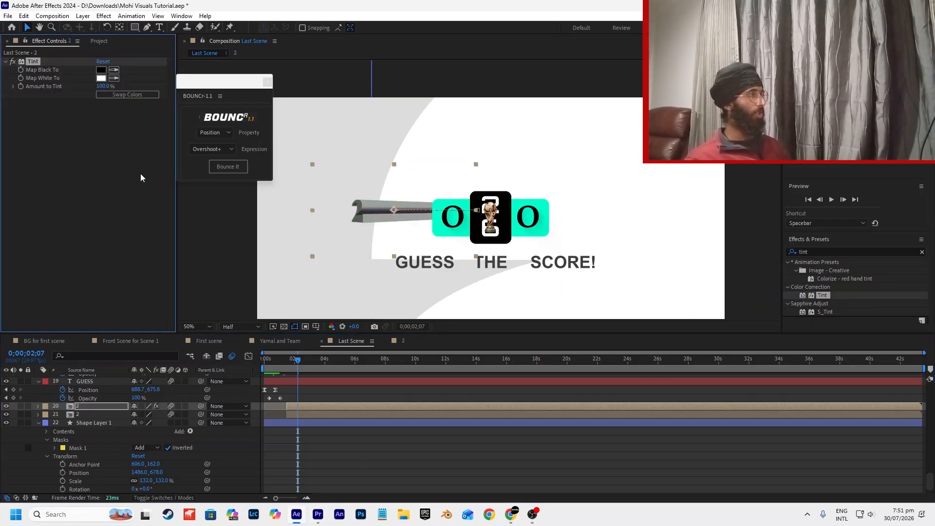
Set the upper 2's Tint colours Map Black To and Map White To to blue 4076FF.
{"action": "left_click", "coordinate": [101, 69]}
{"action": "left_click", "coordinate": [540, 300]}
{"action": "left_click_drag", "start_coordinate": [499, 249], "coordinate": [501, 229]}
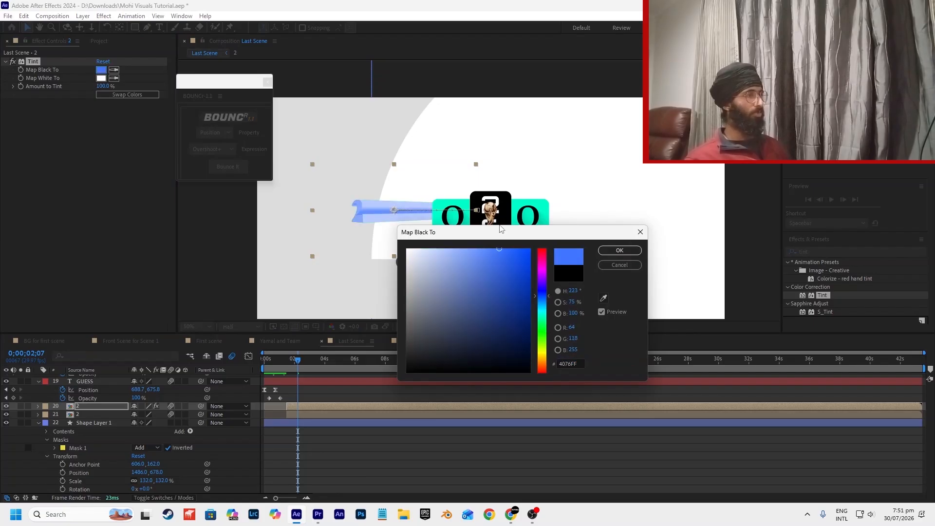
{"action": "left_click", "coordinate": [618, 251]}
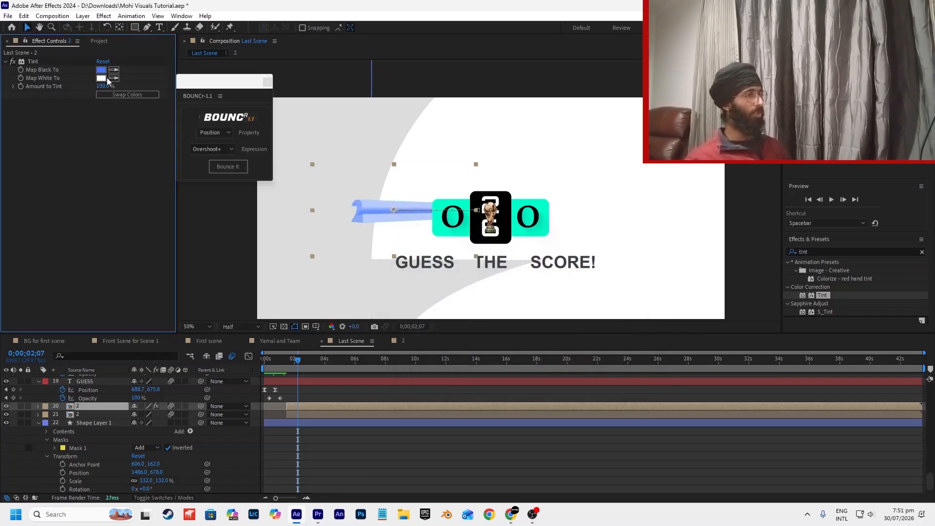
{"action": "left_click", "coordinate": [101, 70]}
{"action": "left_click", "coordinate": [618, 250]}
{"action": "left_click", "coordinate": [101, 79]}
{"action": "type", "text": "4076FF"}
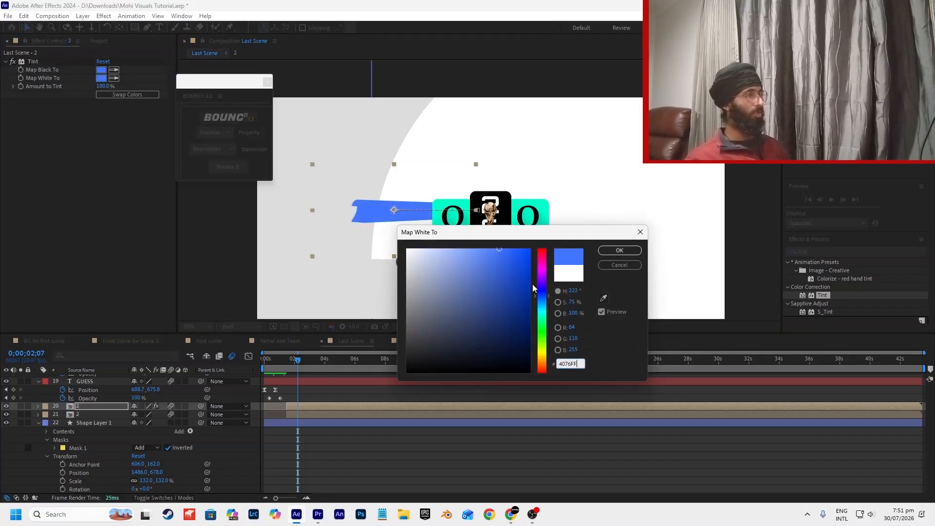
{"action": "left_click", "coordinate": [618, 251]}
Set the blue 2's second Position keyframe at 0;00;02;10 to 639.0, 462.0.
{"action": "key", "text": "="}
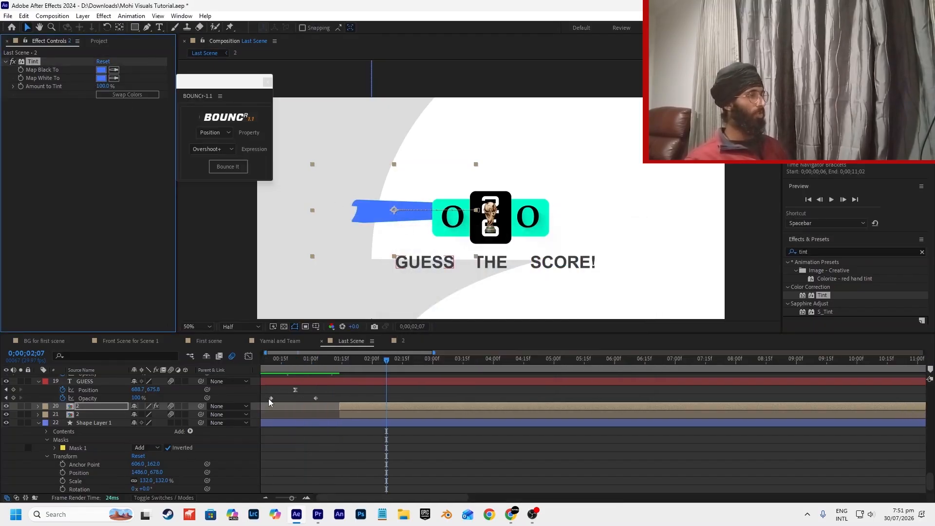
{"action": "key", "text": "u"}
{"action": "left_click", "coordinate": [340, 360]}
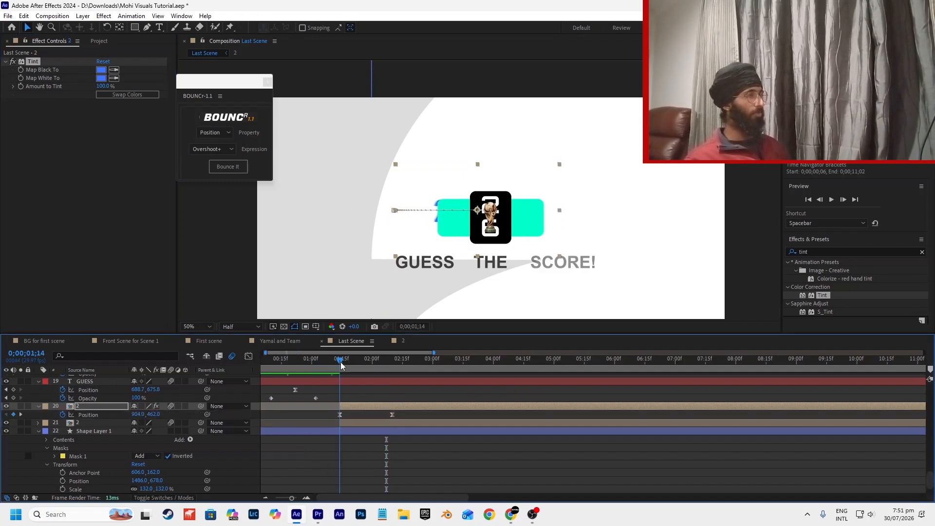
{"action": "left_click_drag", "start_coordinate": [340, 365], "coordinate": [392, 367]}
{"action": "left_click_drag", "start_coordinate": [138, 414], "coordinate": [175, 413]}
{"action": "left_click", "coordinate": [401, 396]}
{"action": "left_click", "coordinate": [369, 407]}
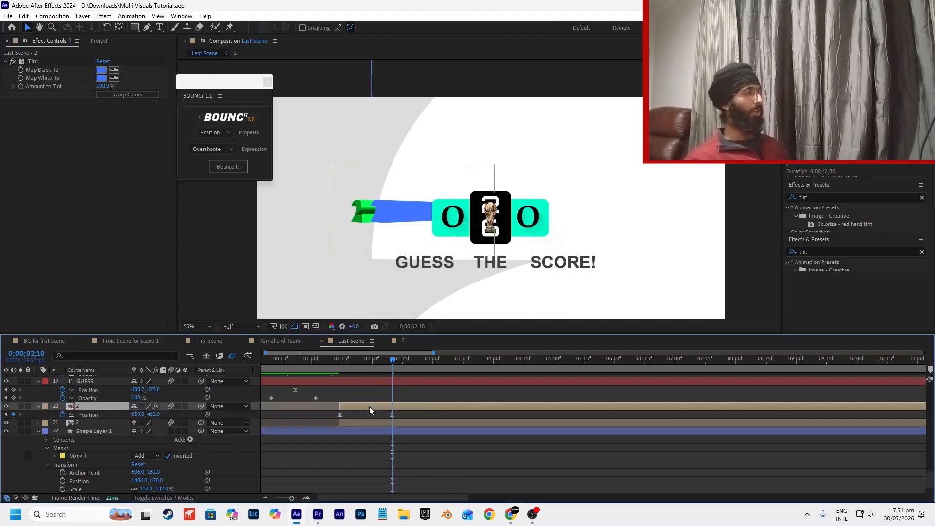
Switch to Premiere Pro to check the reference footage, and return to After Effects.
{"action": "left_click", "coordinate": [318, 514]}
{"action": "left_click", "coordinate": [575, 338]}
{"action": "left_click_drag", "start_coordinate": [575, 340], "coordinate": [598, 342]}
{"action": "key", "text": "alt+Tab"}
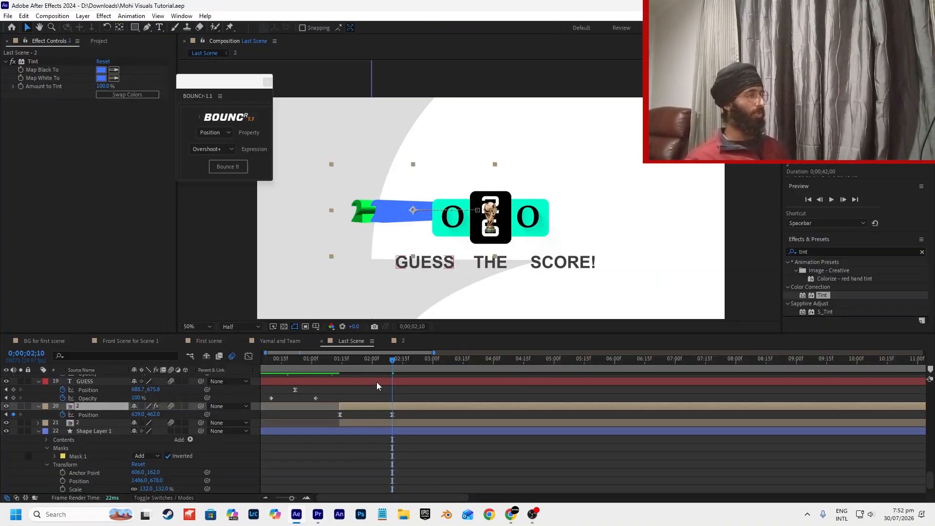
Shift the blue 2 layer two frames later to start at 0;00;01;16, and play back the scene.
{"action": "left_click", "coordinate": [340, 364]}
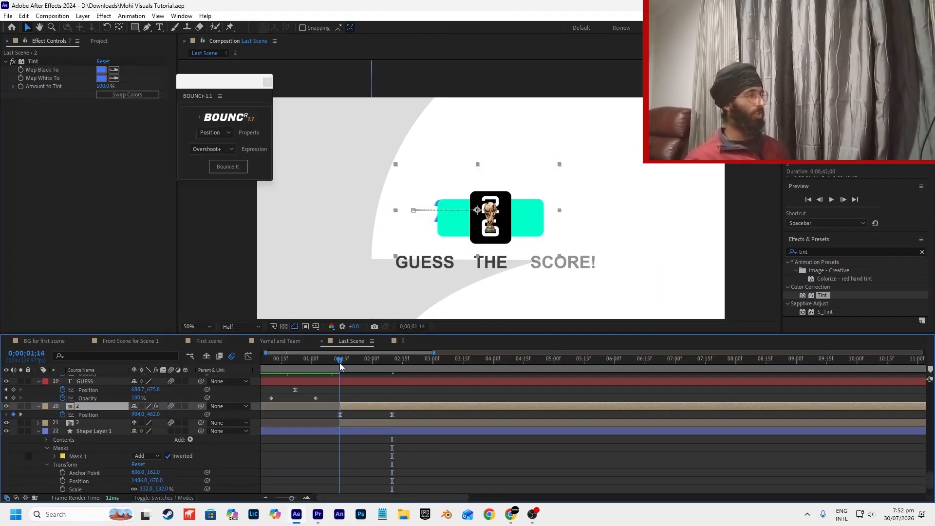
{"action": "left_click_drag", "start_coordinate": [341, 366], "coordinate": [344, 366]}
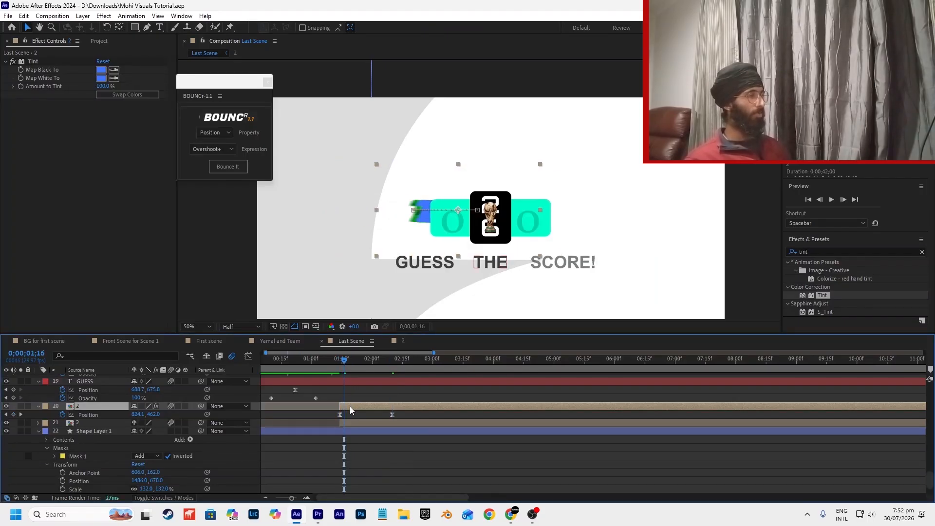
{"action": "left_click_drag", "start_coordinate": [351, 408], "coordinate": [354, 413]}
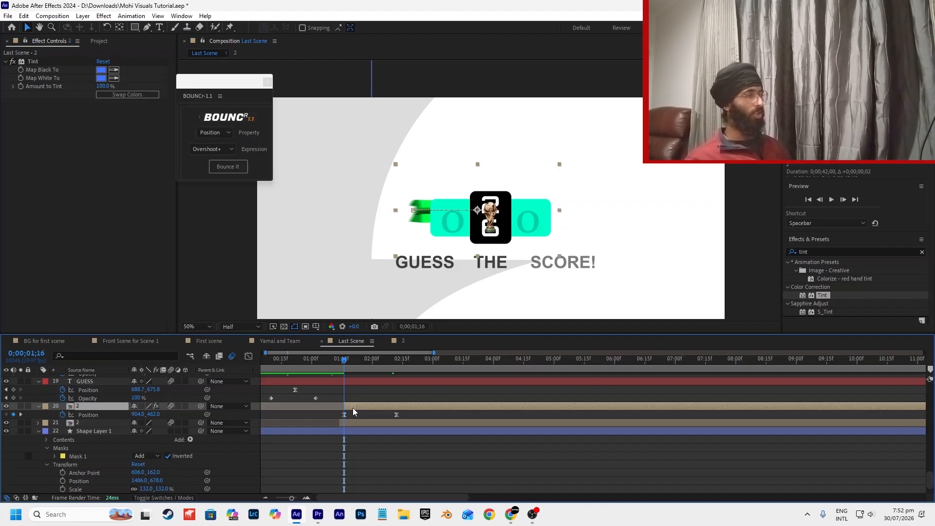
{"action": "key", "text": "ctrl+s"}
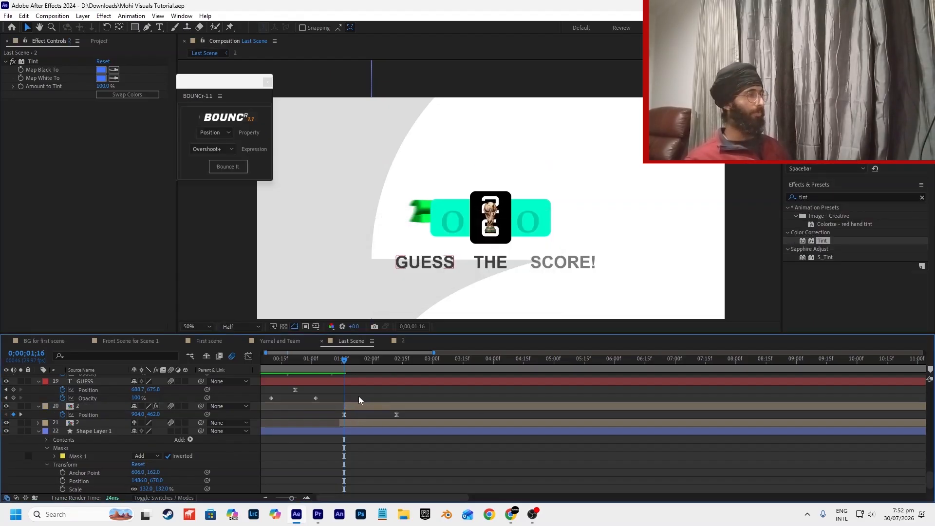
{"action": "scroll", "coordinate": [273, 357], "scroll_direction": "left", "scroll_amount": 1}
{"action": "key", "text": "space"}
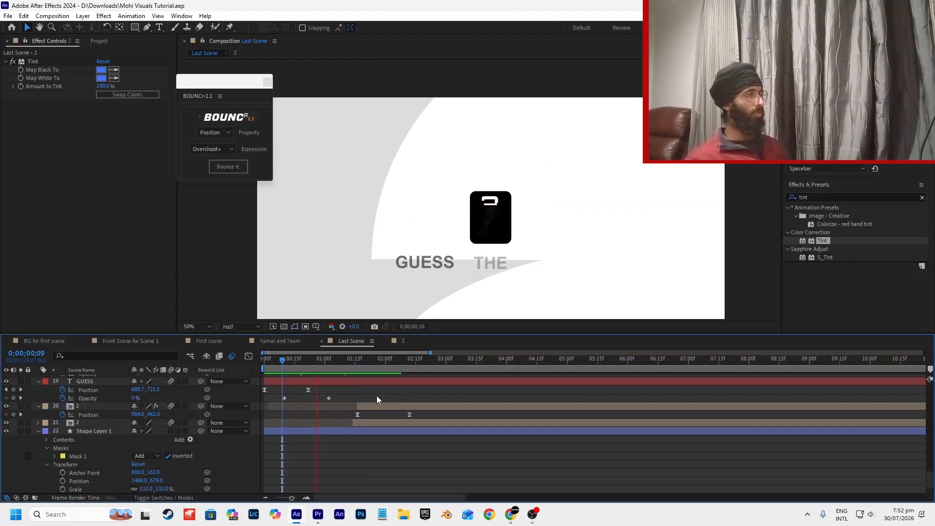
{"action": "left_click", "coordinate": [267, 365]}
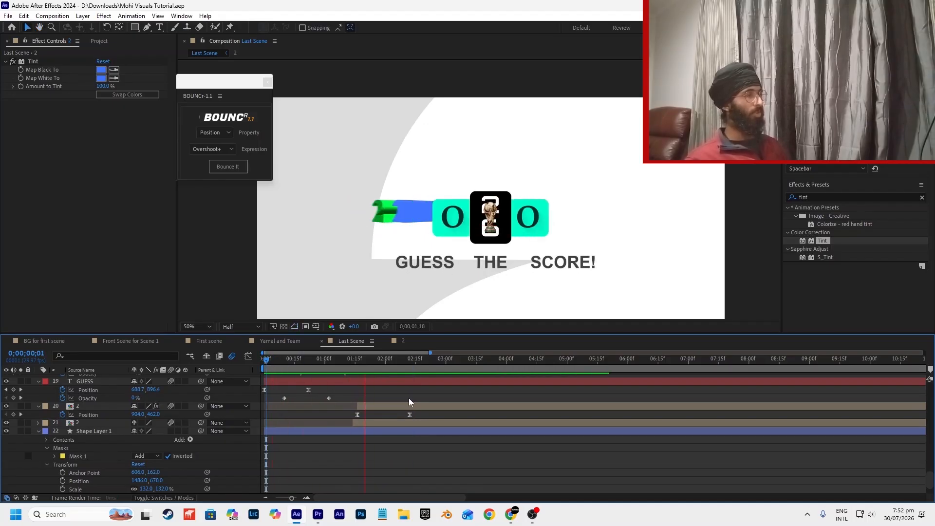
Duplicate the blue 2 layer and shift the upper copy two frames later.
{"action": "left_click", "coordinate": [391, 405]}
{"action": "key", "text": "ctrl+d"}
{"action": "key", "text": "equal"}
{"action": "key", "text": "equal"}
{"action": "left_click_drag", "start_coordinate": [369, 406], "coordinate": [372, 407]}
Set the top 2 layer's second Position keyframe at 0;00;02;14 to 733.0, 462.0.
{"action": "left_click", "coordinate": [352, 363]}
{"action": "left_click_drag", "start_coordinate": [353, 363], "coordinate": [392, 366]}
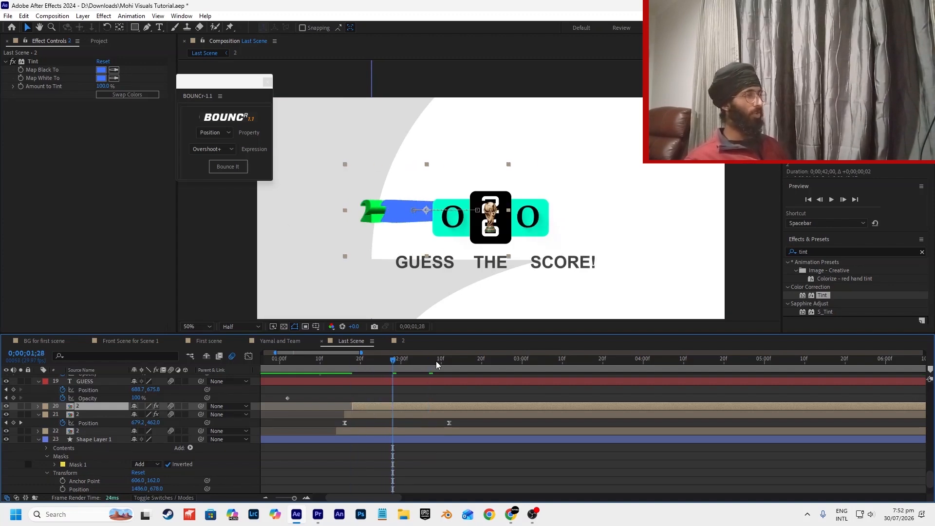
{"action": "key", "text": "p"}
{"action": "left_click", "coordinate": [453, 367]}
{"action": "left_click_drag", "start_coordinate": [137, 415], "coordinate": [183, 414]}
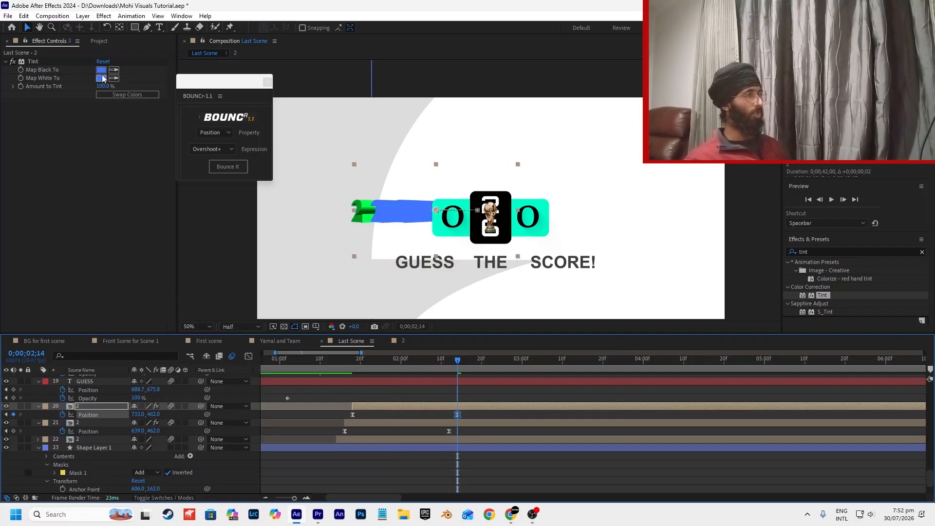
Change the top 2 layer's Tint Map White To colour to pure red FF0000.
{"action": "left_click", "coordinate": [100, 78]}
{"action": "left_click", "coordinate": [542, 251]}
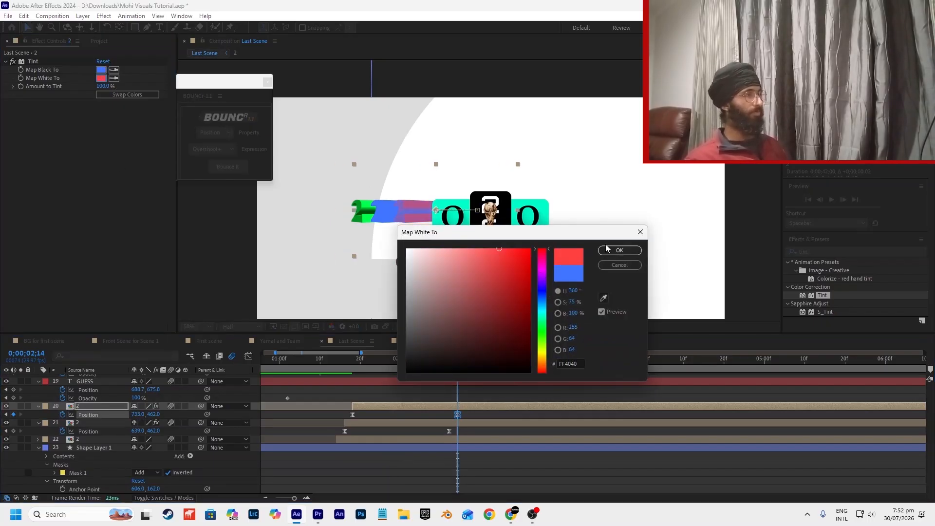
{"action": "left_click", "coordinate": [620, 250]}
{"action": "left_click", "coordinate": [101, 78]}
{"action": "type", "text": "C"}
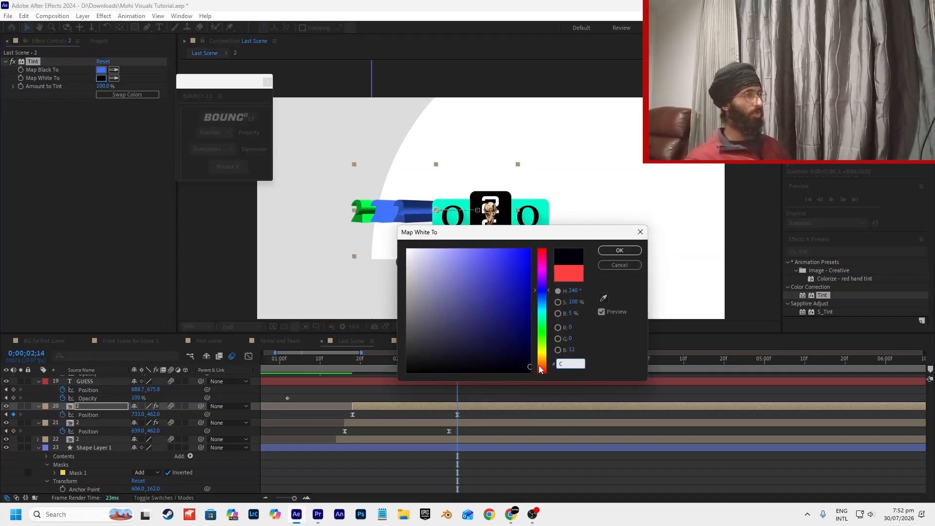
{"action": "left_click_drag", "start_coordinate": [540, 370], "coordinate": [540, 376]}
{"action": "left_click", "coordinate": [530, 250]}
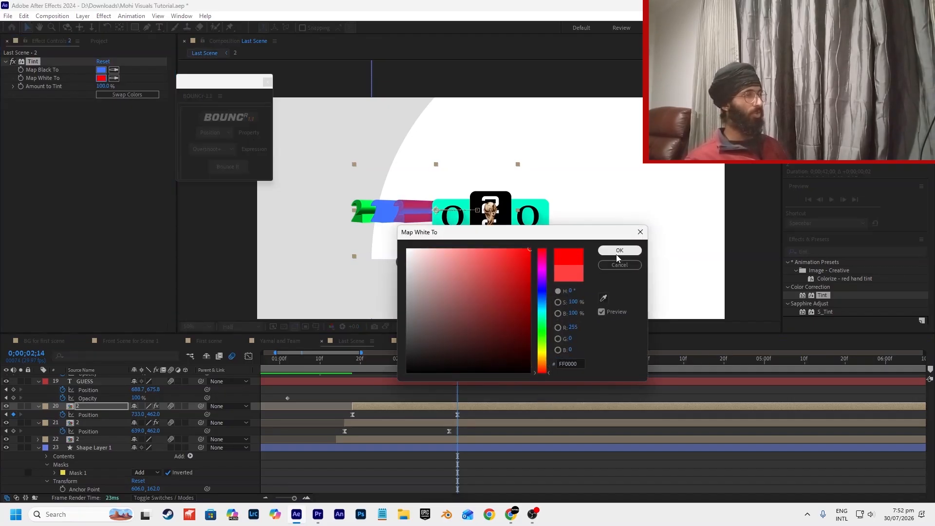
Copy the FF0000 value from the top 2's Map White To colour into its Map Black To colour.
{"action": "double_click", "coordinate": [573, 363]}
{"action": "key", "text": "ctrl+c"}
{"action": "left_click", "coordinate": [604, 250]}
{"action": "left_click", "coordinate": [101, 69]}
{"action": "key", "text": "ctrl+v"}
{"action": "left_click", "coordinate": [619, 250]}
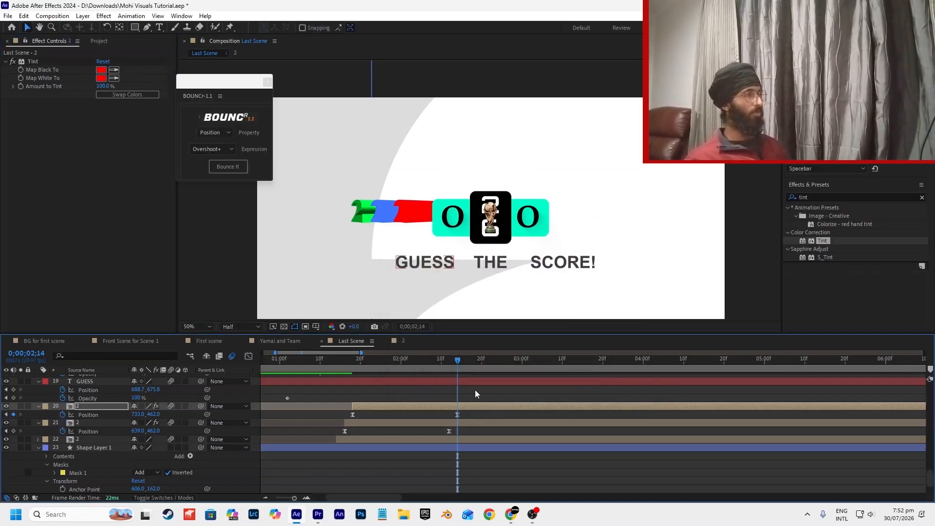
Save the project and play back the green, blue and red 2s sliding out from the scoreboard.
{"action": "left_click", "coordinate": [349, 361]}
{"action": "key", "text": "space"}
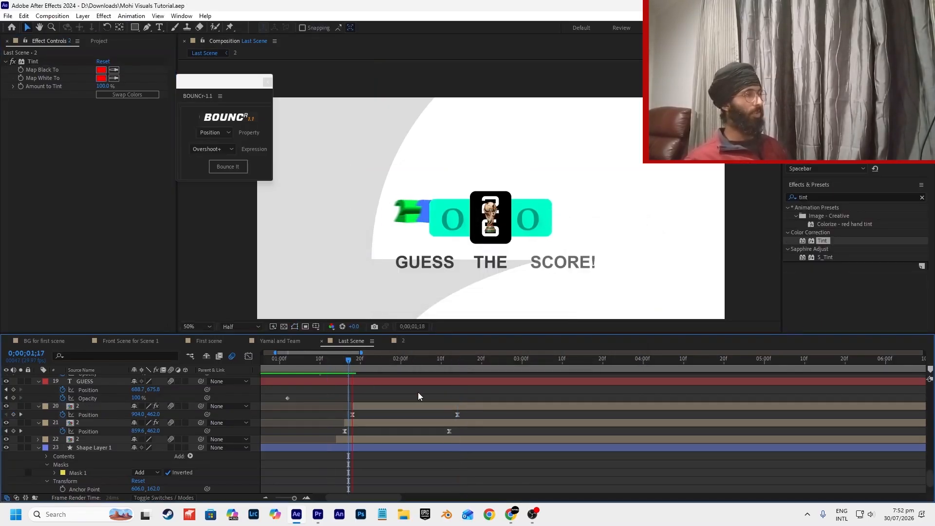
{"action": "left_click", "coordinate": [295, 358]}
{"action": "key", "text": "ctrl+s"}
{"action": "key", "text": "comma"}
{"action": "key", "text": "space"}
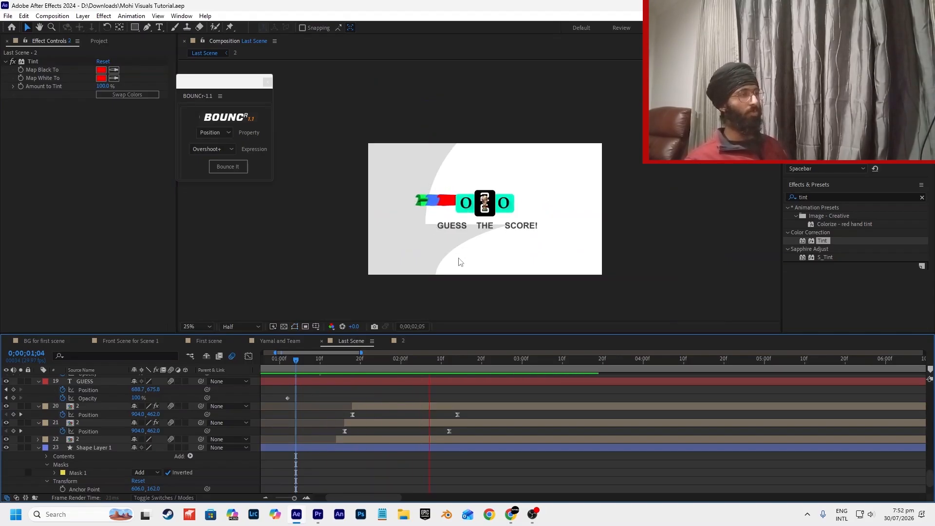
{"action": "key", "text": "period"}
{"action": "left_click", "coordinate": [431, 218]}
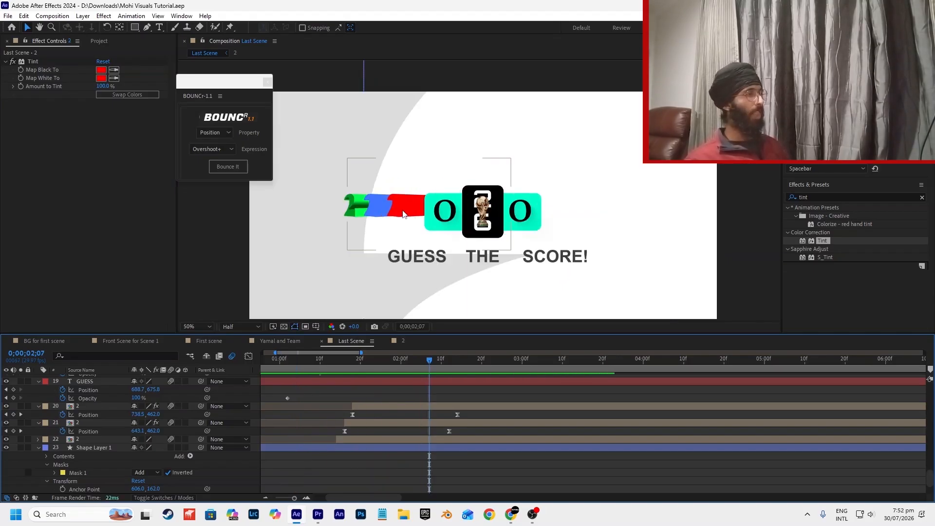
{"action": "left_click", "coordinate": [417, 417]}
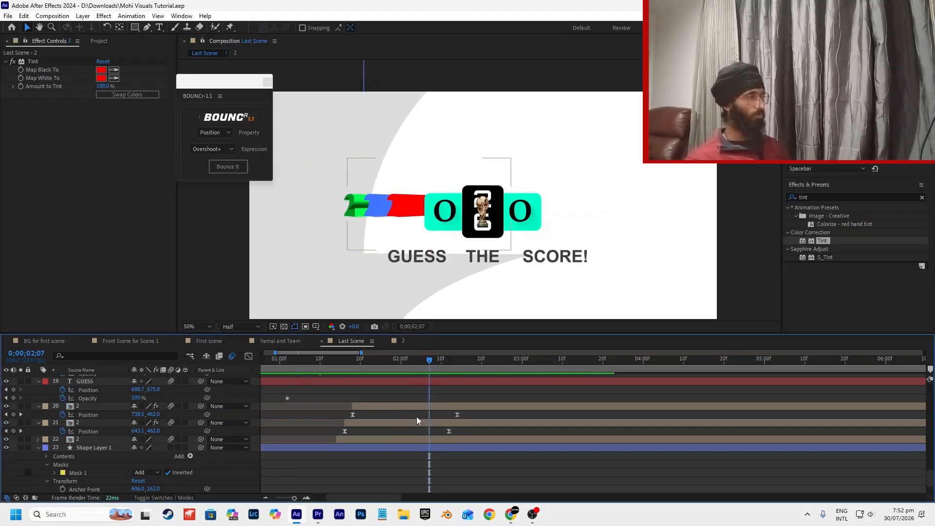
{"action": "left_click", "coordinate": [420, 404]}
{"action": "left_click", "coordinate": [425, 394]}
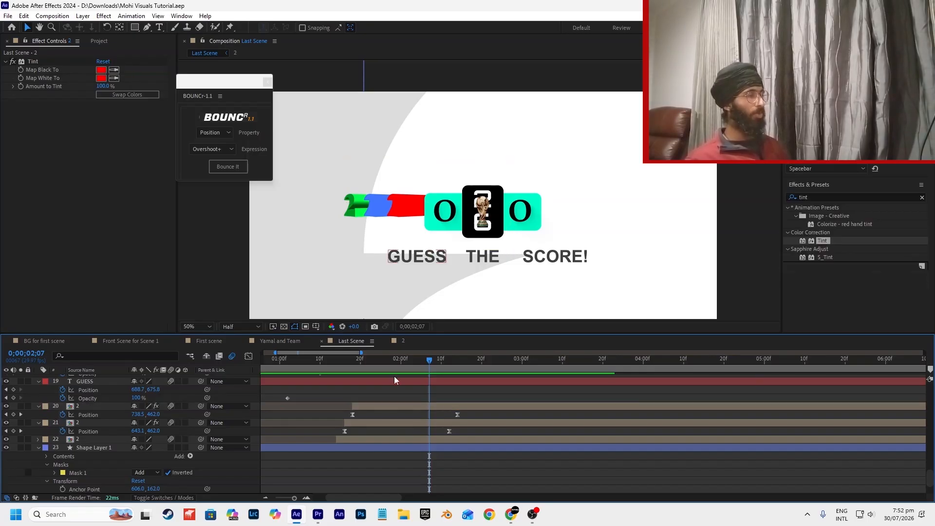
{"action": "left_click", "coordinate": [383, 407]}
{"action": "left_click", "coordinate": [390, 396]}
{"action": "left_click", "coordinate": [385, 407]}
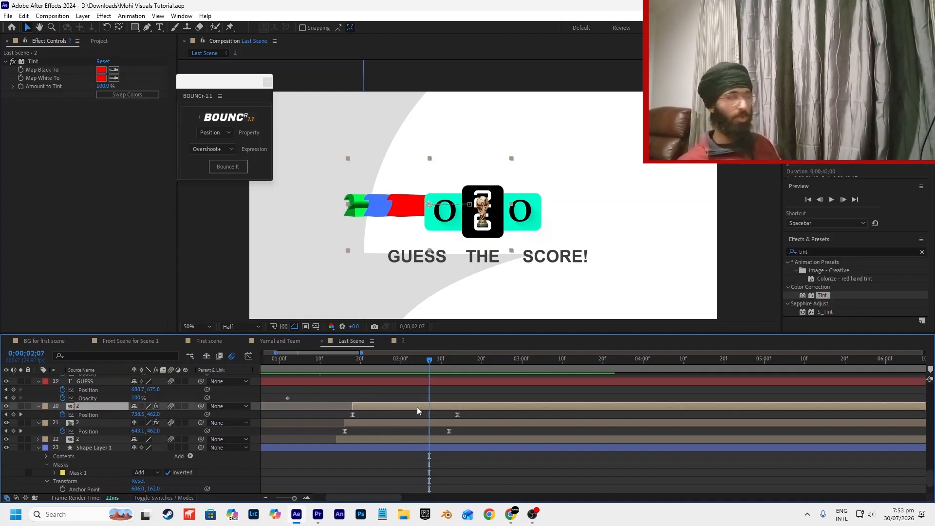
{"action": "left_click", "coordinate": [419, 422]}
{"action": "left_click", "coordinate": [423, 395]}
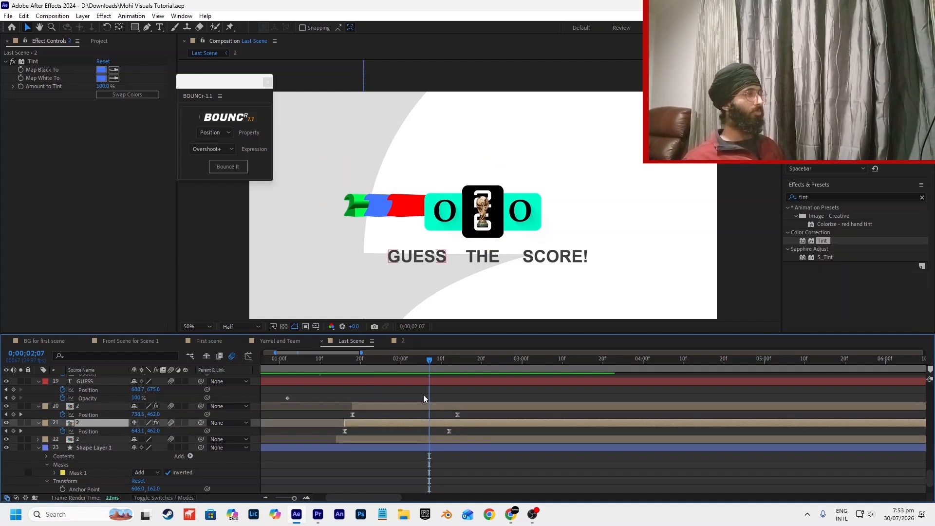
{"action": "mouse_move", "coordinate": [325, 515]}
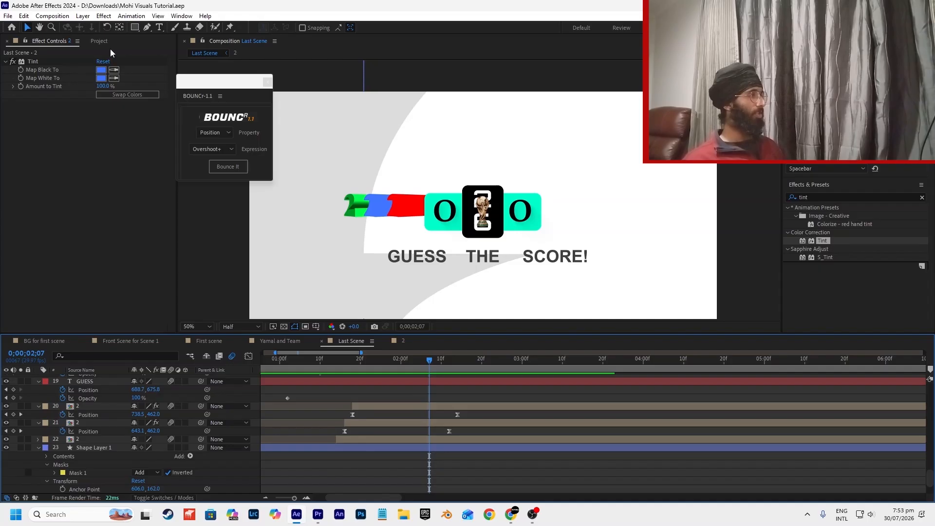
Create a new 1920x1080, 29.97 fps composition named 6.
{"action": "left_click", "coordinate": [99, 41]}
{"action": "left_click", "coordinate": [33, 328]}
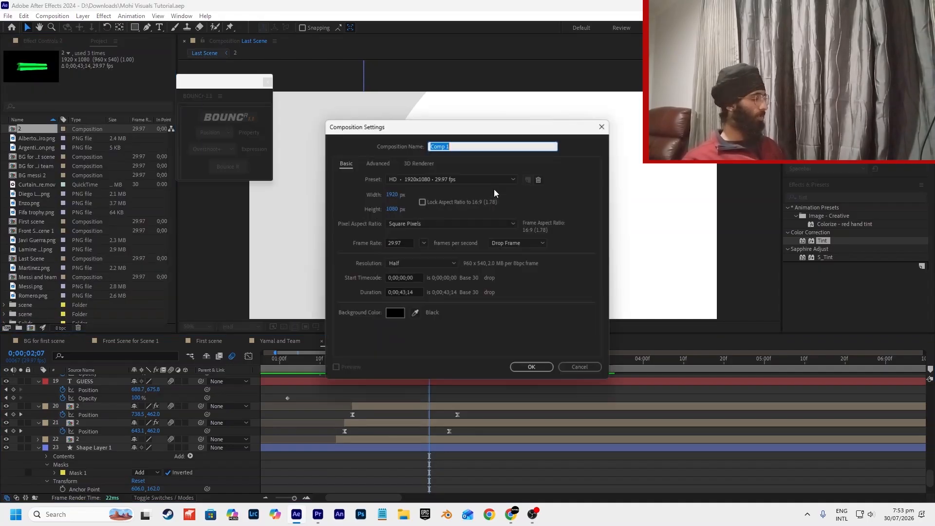
{"action": "type", "text": "6"}
{"action": "key", "text": "Return"}
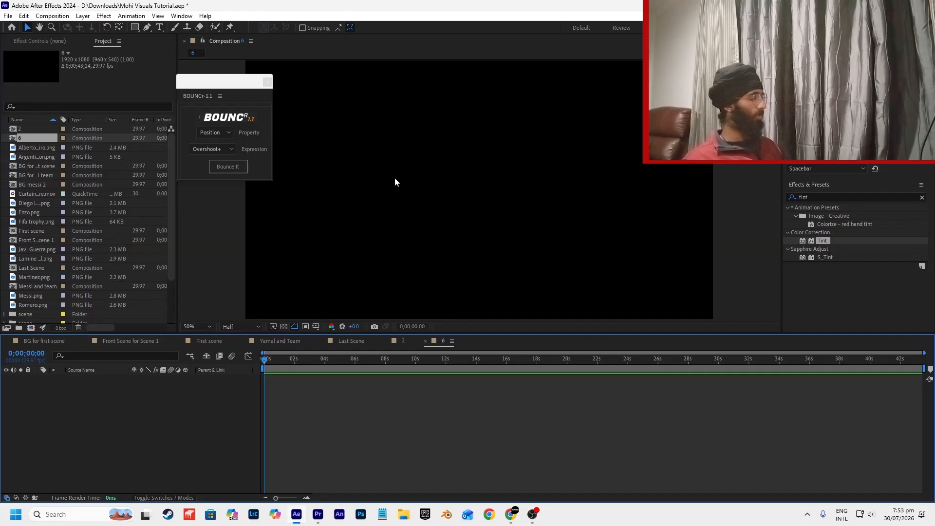
Add a text layer reading 6 to the empty composition and scale it to 1026%.
{"action": "left_click", "coordinate": [159, 27]}
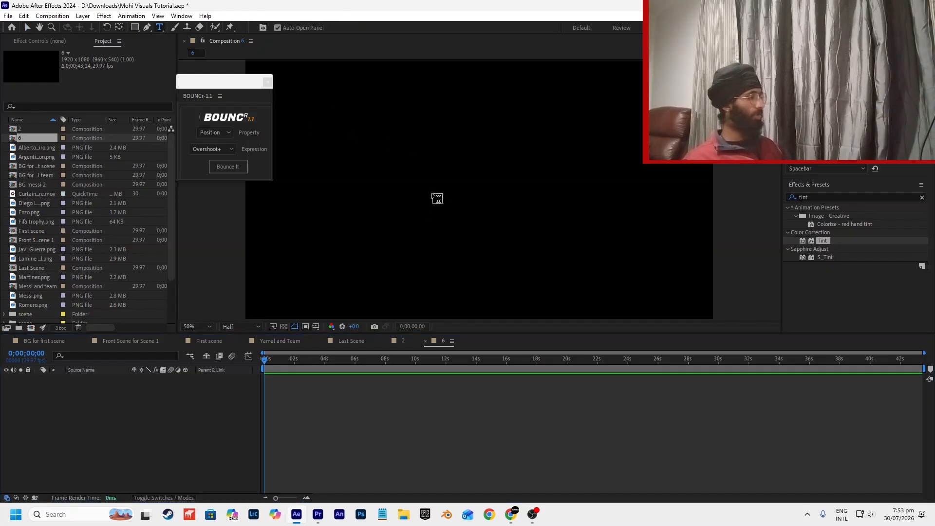
{"action": "left_click", "coordinate": [445, 195]}
{"action": "type", "text": "6"}
{"action": "left_click", "coordinate": [87, 379]}
{"action": "key", "text": "s"}
{"action": "left_click_drag", "start_coordinate": [146, 387], "coordinate": [599, 390]}
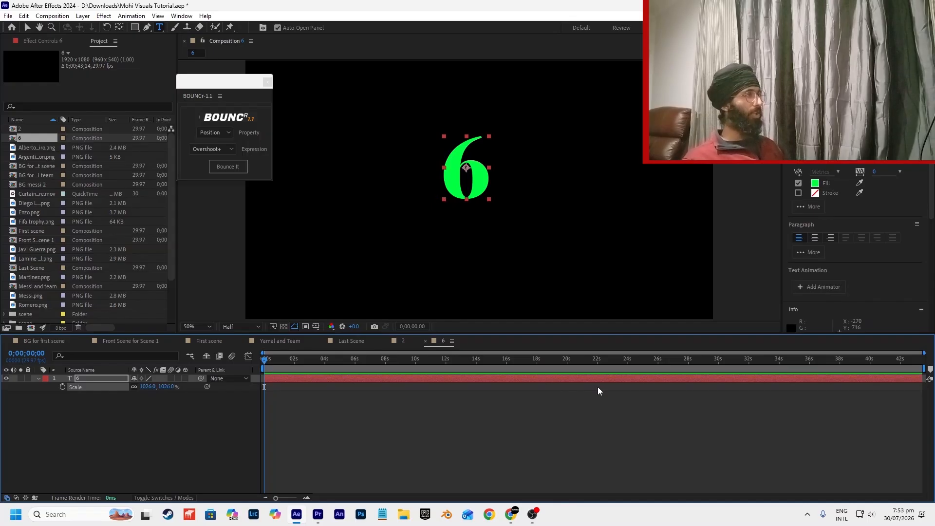
Move the green 6 close to the centre of its composition.
{"action": "left_click", "coordinate": [27, 28]}
{"action": "scroll", "coordinate": [476, 187], "scroll_direction": "down", "scroll_amount": 1}
{"action": "scroll", "coordinate": [471, 183], "scroll_direction": "up", "scroll_amount": 1}
{"action": "left_click_drag", "start_coordinate": [471, 183], "coordinate": [478, 194]}
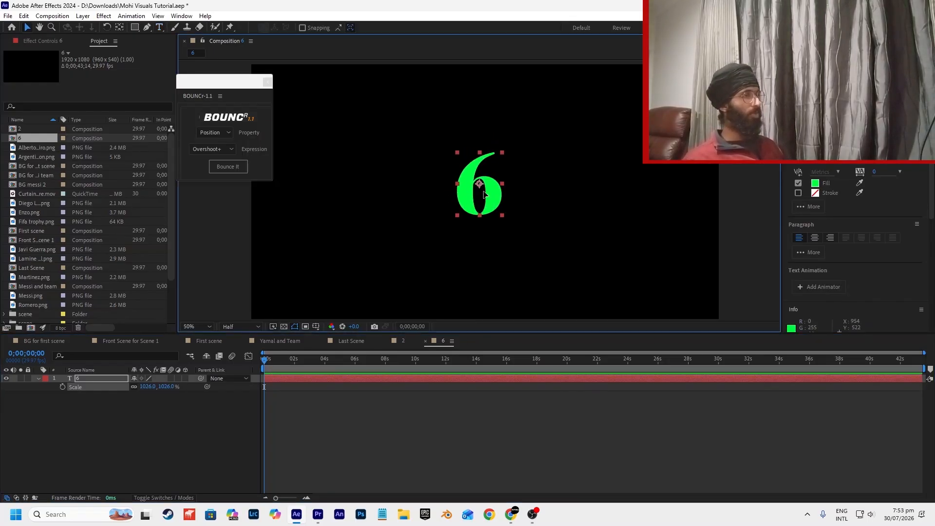
Make the 6 text layer 3D and set its Extrusion Depth to 118.
{"action": "left_click", "coordinate": [185, 378]}
{"action": "scroll", "coordinate": [539, 236], "scroll_direction": "down", "scroll_amount": 1}
{"action": "left_click", "coordinate": [47, 420]}
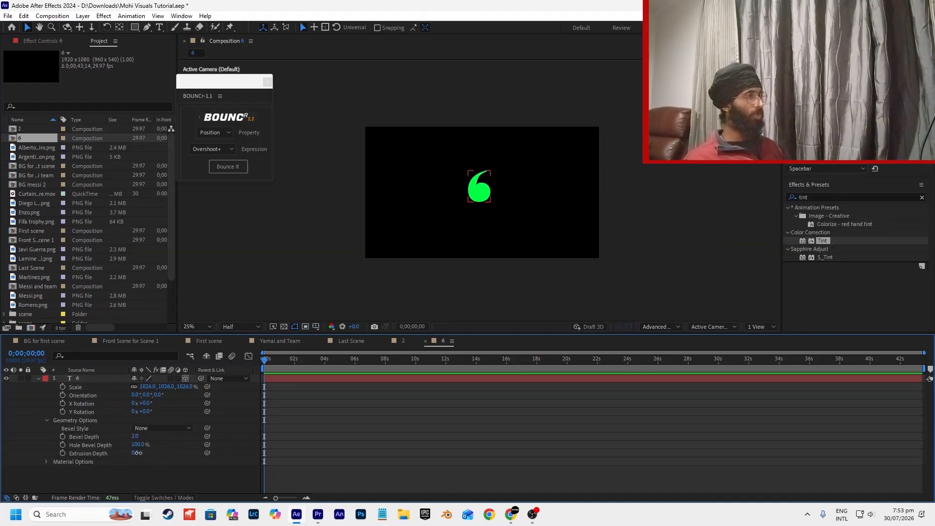
{"action": "left_click_drag", "start_coordinate": [135, 453], "coordinate": [159, 451]}
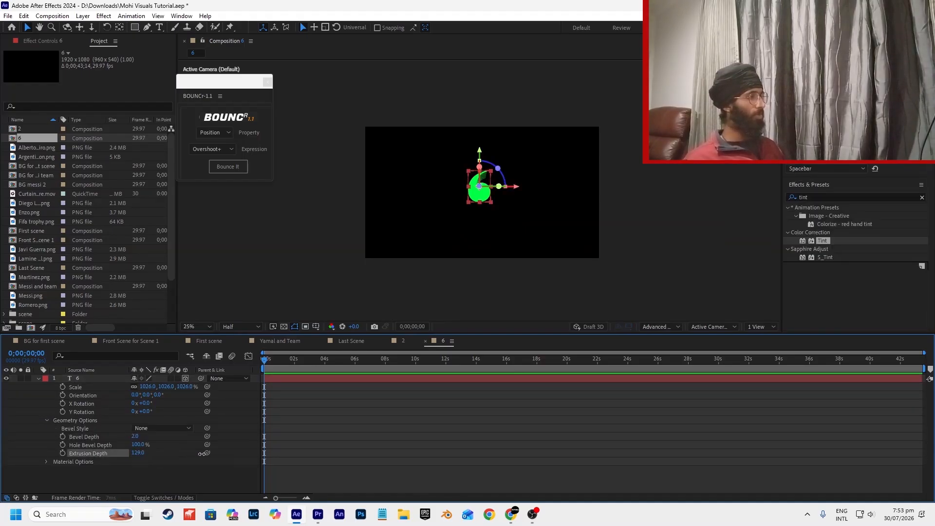
{"action": "left_click_drag", "start_coordinate": [201, 454], "coordinate": [198, 455]}
{"action": "left_click", "coordinate": [179, 446]}
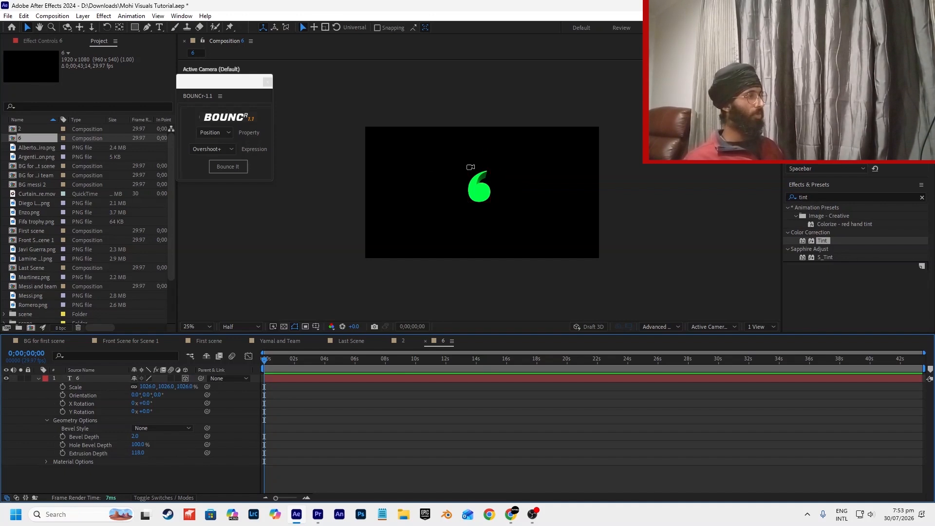
Match the 6 layer's rotation to the 2 composition's text by setting its Y Rotation to 48°.
{"action": "scroll", "coordinate": [470, 167], "scroll_direction": "up", "scroll_amount": 2}
{"action": "left_click", "coordinate": [106, 382]}
{"action": "key", "text": "r"}
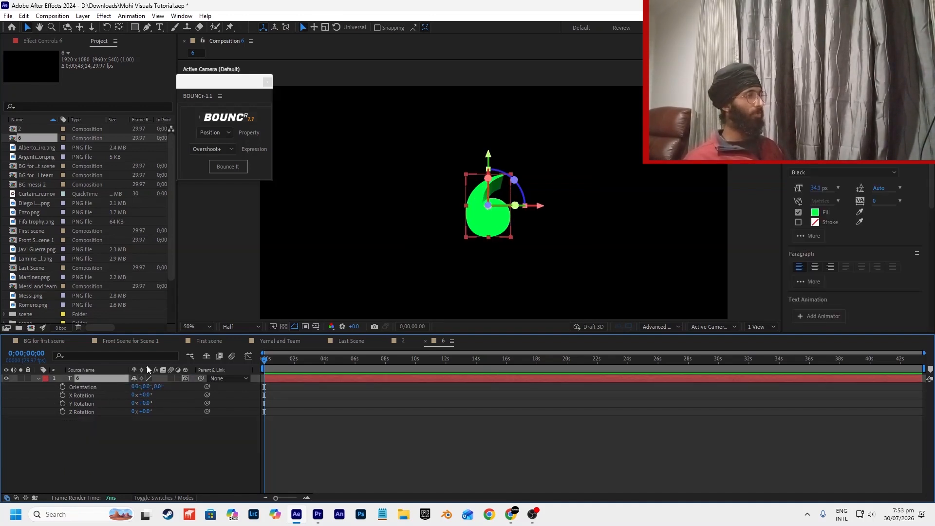
{"action": "left_click", "coordinate": [404, 341]}
{"action": "left_click", "coordinate": [92, 389]}
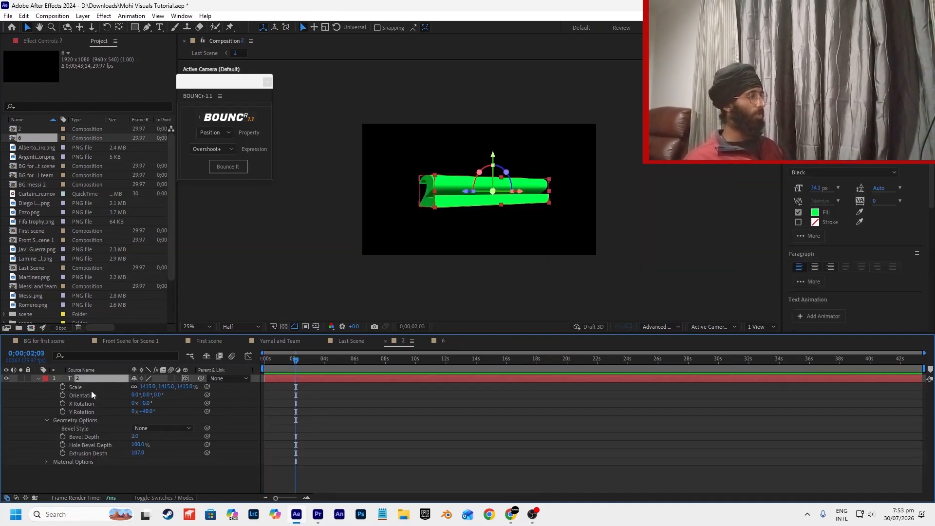
{"action": "key", "text": "r"}
{"action": "left_click", "coordinate": [97, 395]}
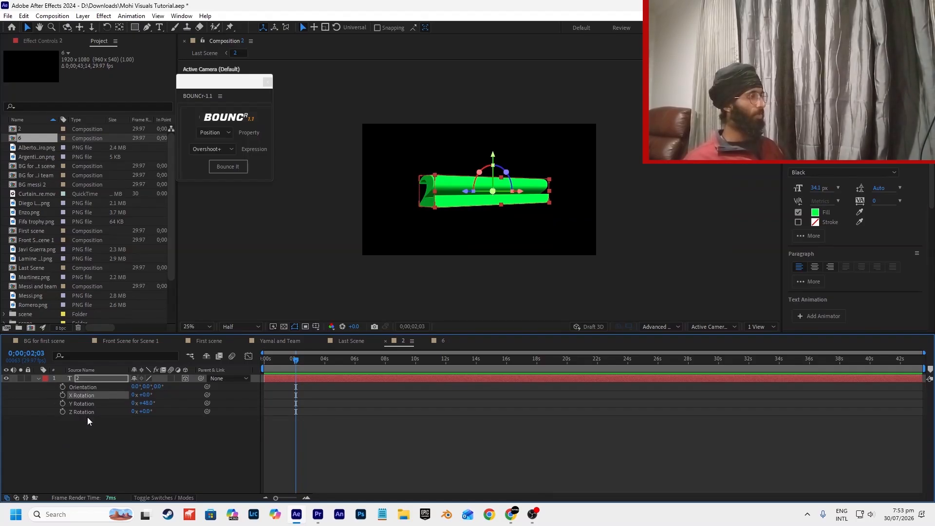
{"action": "left_click", "coordinate": [91, 403]}
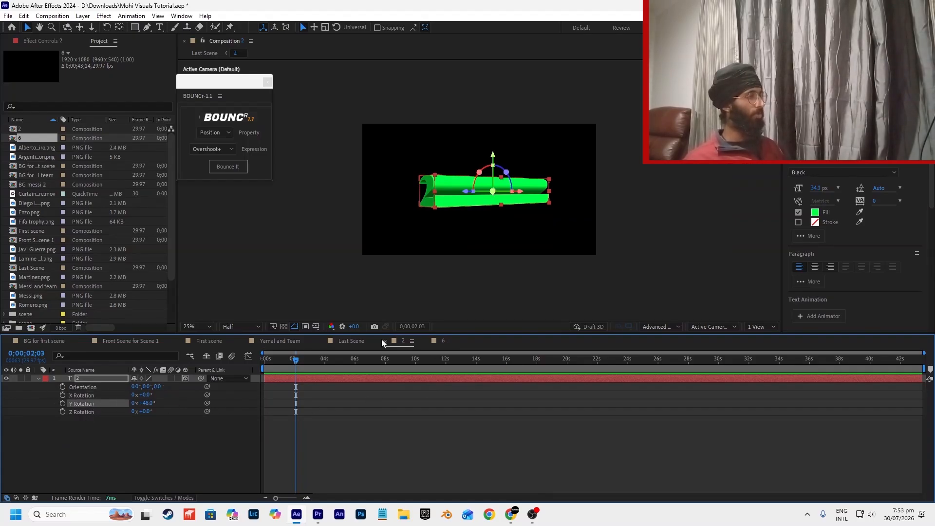
{"action": "left_click", "coordinate": [443, 342]}
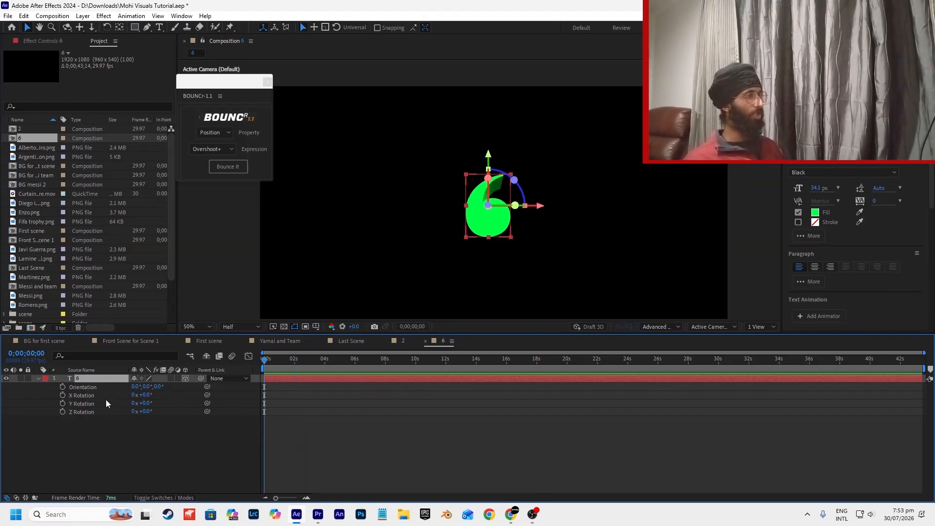
{"action": "left_click_drag", "start_coordinate": [145, 404], "coordinate": [168, 403]}
{"action": "scroll", "coordinate": [560, 221], "scroll_direction": "down", "scroll_amount": 2}
{"action": "left_click", "coordinate": [560, 220]}
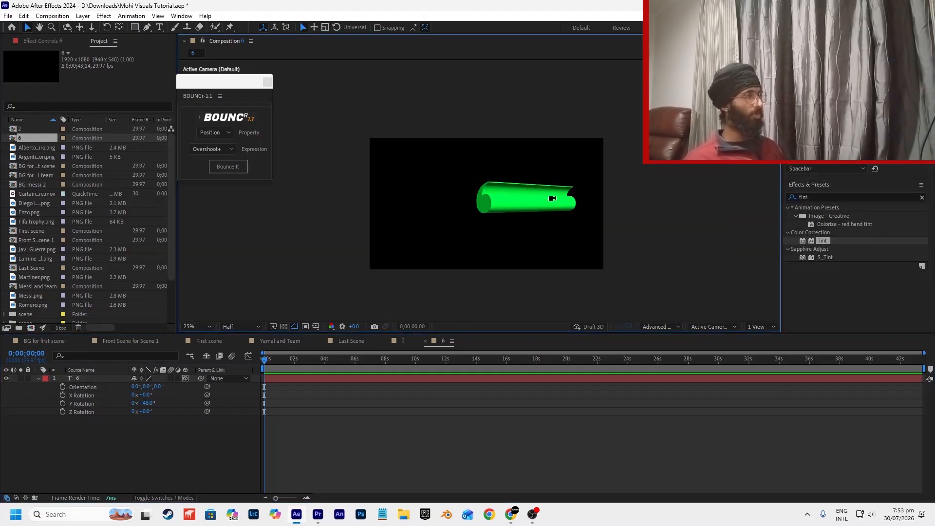
Inspect the extruded 6 up close and save the project.
{"action": "scroll", "coordinate": [534, 199], "scroll_direction": "up", "scroll_amount": 2}
{"action": "left_click", "coordinate": [477, 213]}
{"action": "scroll", "coordinate": [462, 224], "scroll_direction": "down", "scroll_amount": 2}
{"action": "left_click", "coordinate": [588, 205]}
{"action": "key", "text": "ctrl+s"}
{"action": "scroll", "coordinate": [489, 194], "scroll_direction": "up", "scroll_amount": 2}
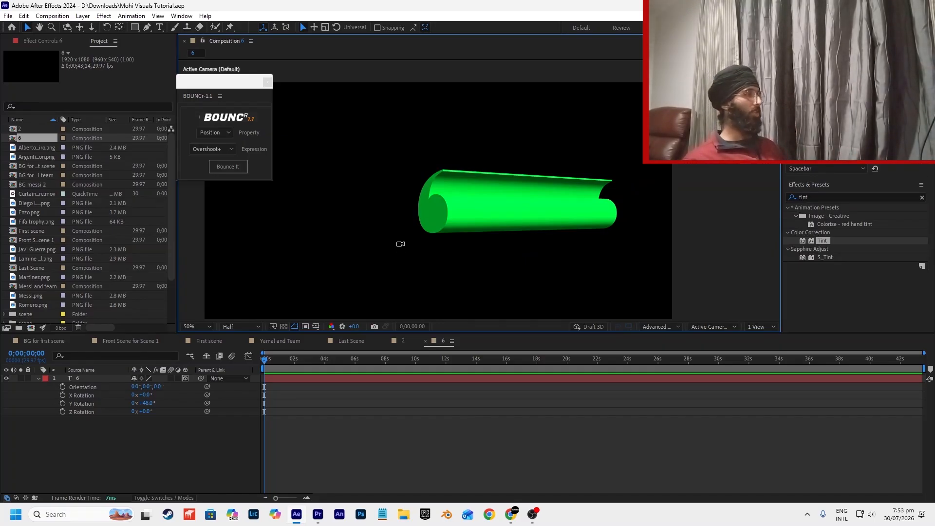
Check the score shot of the reference reel in Premiere Pro and recentre the extruded 6 in its After Effects composition.
{"action": "key", "text": "alt+Tab"}
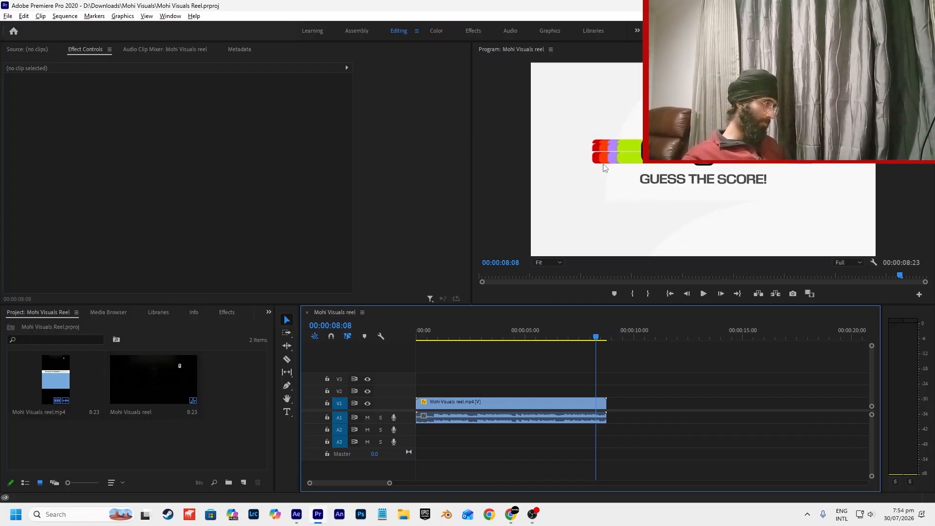
{"action": "key", "text": "alt+Tab"}
{"action": "key", "text": "comma"}
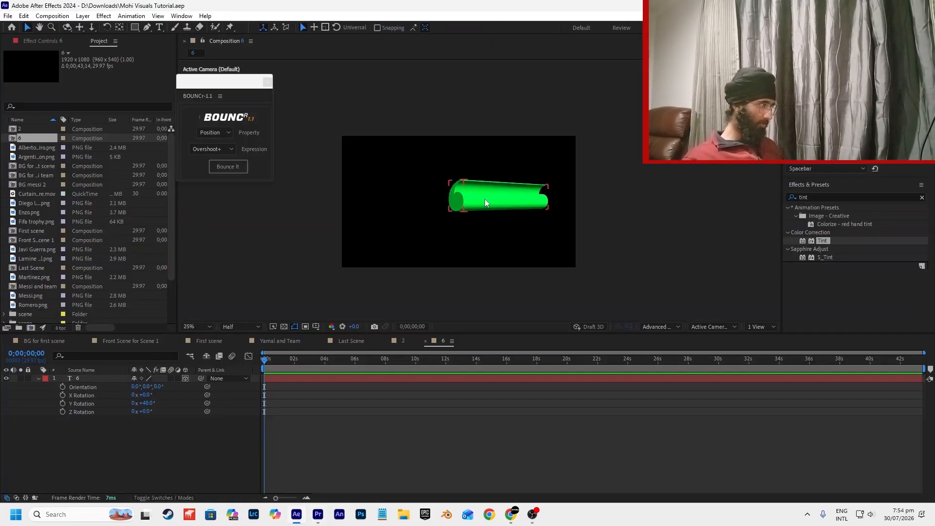
{"action": "left_click", "coordinate": [484, 200]}
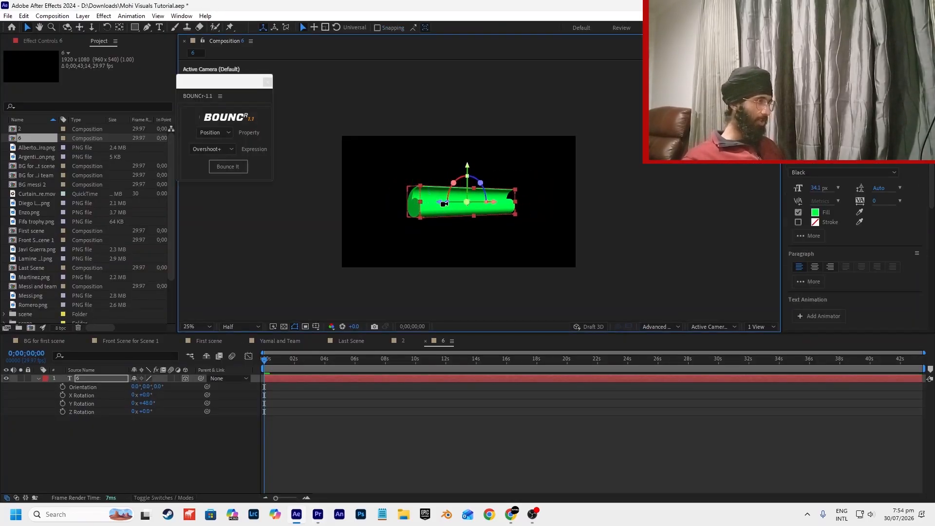
{"action": "left_click", "coordinate": [638, 235]}
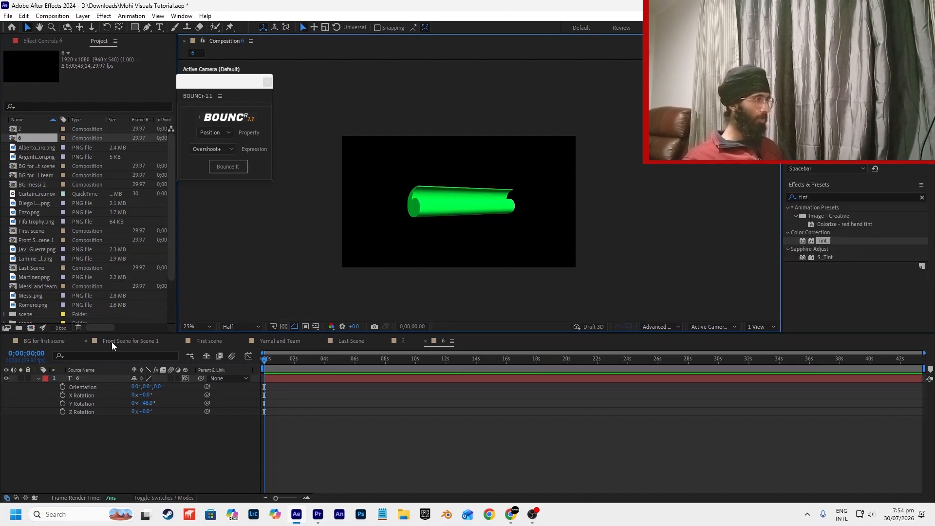
Place the 6 composition in Last Scene as a layer directly beneath the three 2 layers.
{"action": "left_click", "coordinate": [352, 340]}
{"action": "scroll", "coordinate": [480, 189], "scroll_direction": "down", "scroll_amount": 1}
{"action": "scroll", "coordinate": [446, 216], "scroll_direction": "up", "scroll_amount": 1}
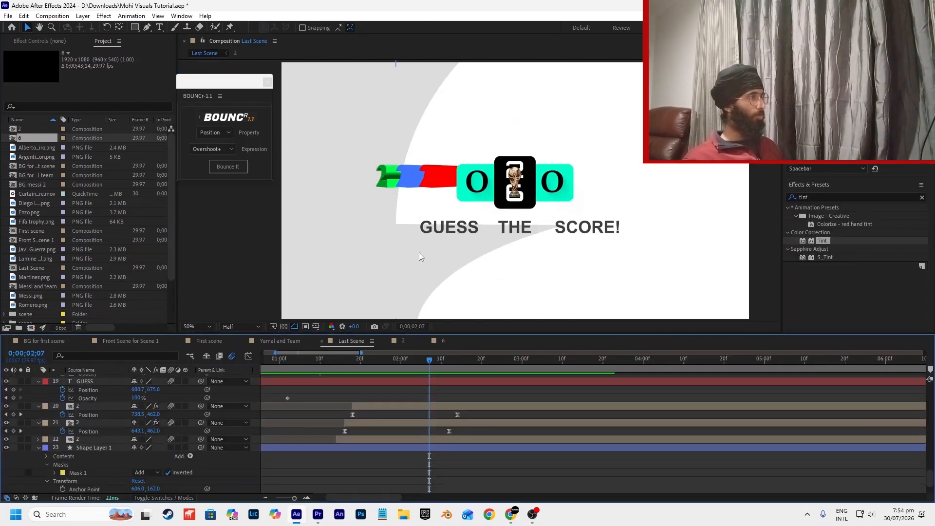
{"action": "left_click_drag", "start_coordinate": [83, 339], "coordinate": [86, 445]}
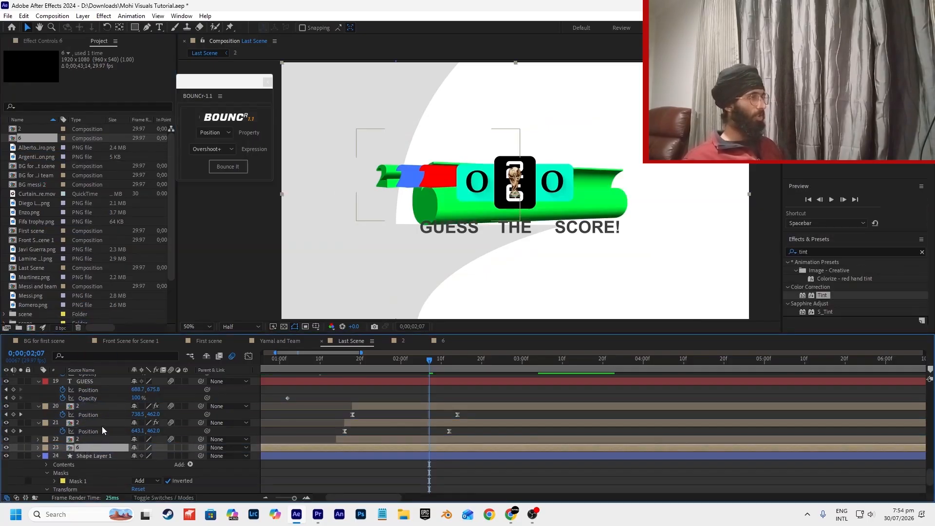
Scale the 6 layer to 31% with motion blur enabled and move it under the 2s at 603, 534.
{"action": "key", "text": "s"}
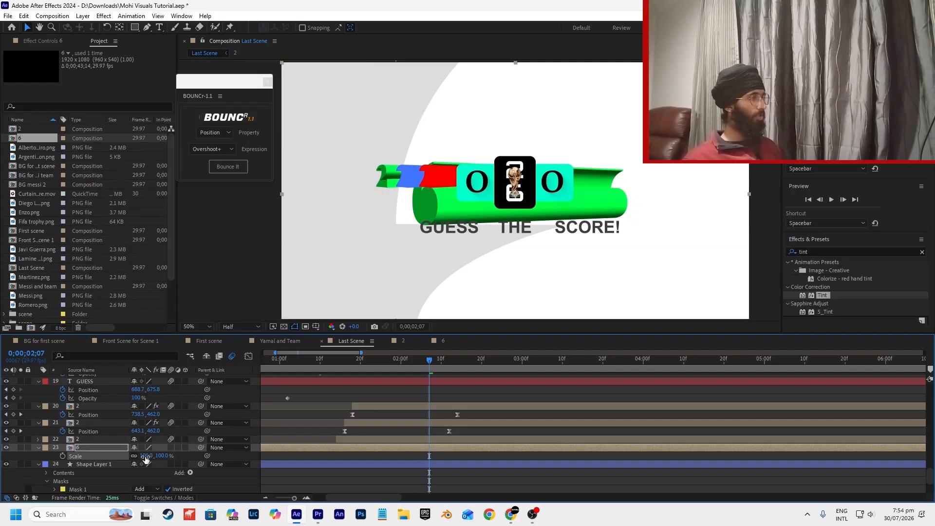
{"action": "left_click_drag", "start_coordinate": [147, 456], "coordinate": [118, 460]}
{"action": "scroll", "coordinate": [416, 227], "scroll_direction": "up", "scroll_amount": 2}
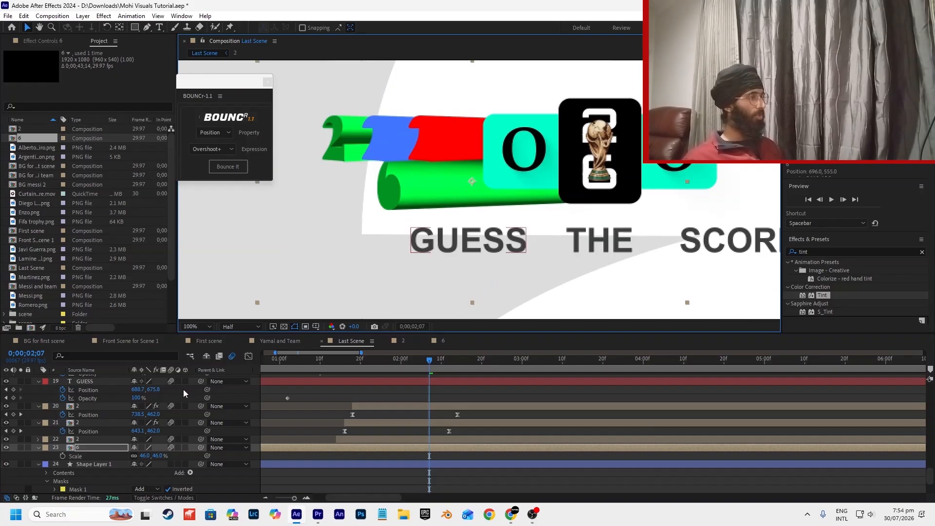
{"action": "left_click_drag", "start_coordinate": [142, 458], "coordinate": [135, 457]}
{"action": "left_click_drag", "start_coordinate": [458, 224], "coordinate": [413, 211]}
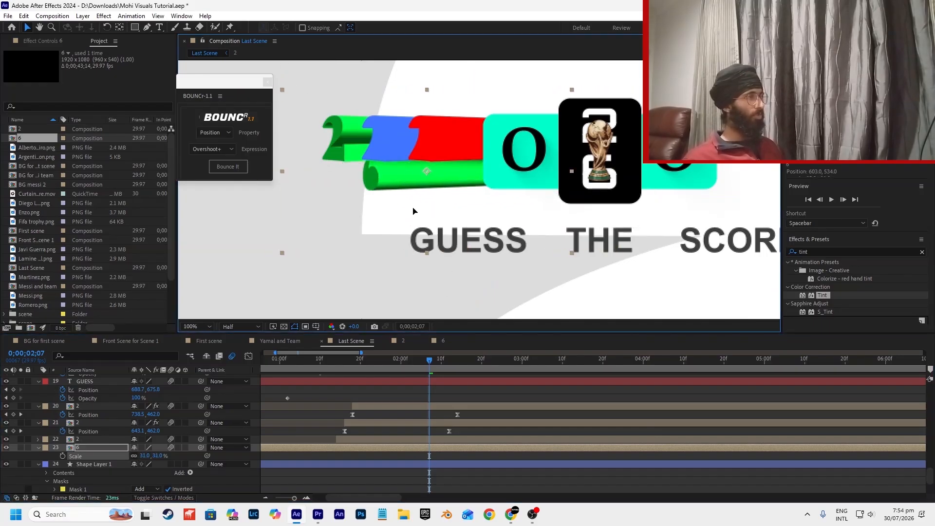
Enlarge the 6 layer to 43% and move it to 581, 527, just below the green 2.
{"action": "left_click_drag", "start_coordinate": [142, 456], "coordinate": [150, 457]}
{"action": "mouse_move", "coordinate": [354, 246]}
{"action": "left_mouse_down"}
{"action": "mouse_move", "coordinate": [348, 235]}
{"action": "mouse_move", "coordinate": [343, 242]}
{"action": "left_mouse_up"}
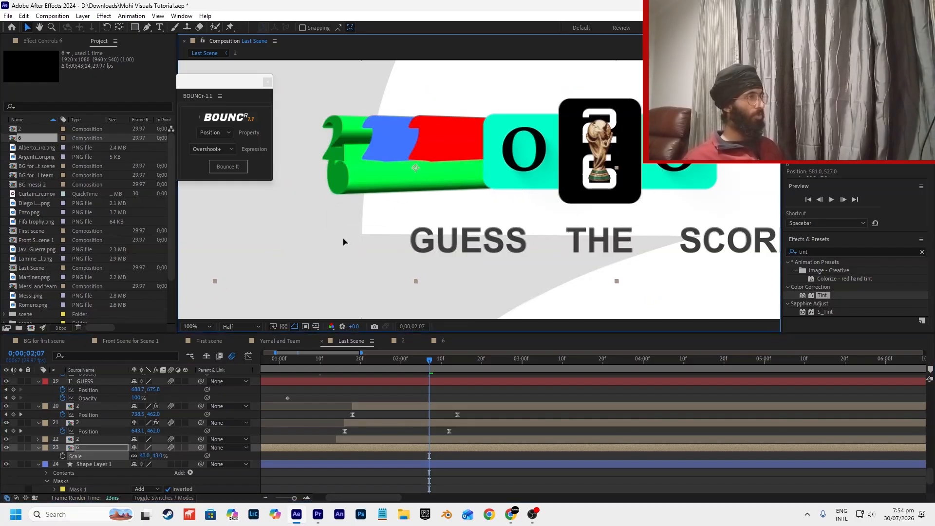
{"action": "scroll", "coordinate": [367, 212], "scroll_direction": "down", "scroll_amount": 2}
{"action": "scroll", "coordinate": [465, 154], "scroll_direction": "up", "scroll_amount": 2}
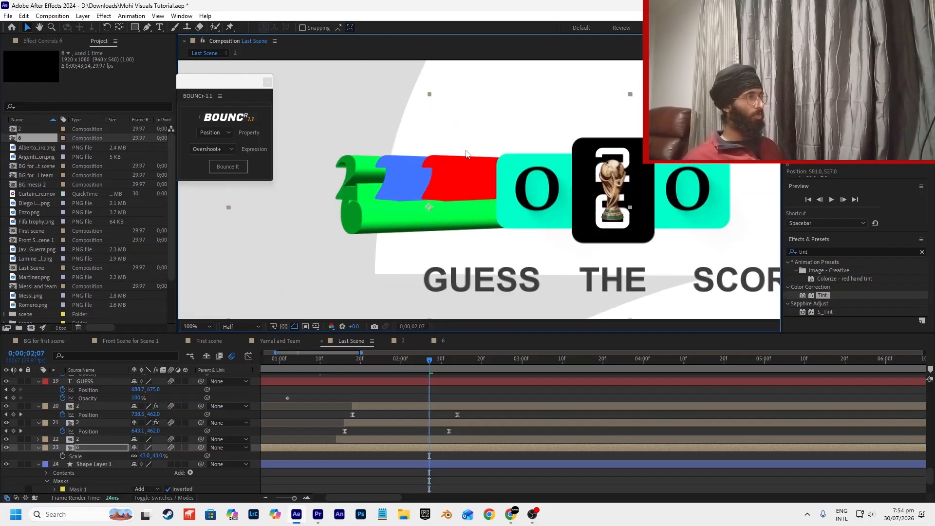
{"action": "scroll", "coordinate": [430, 204], "scroll_direction": "down", "scroll_amount": 2}
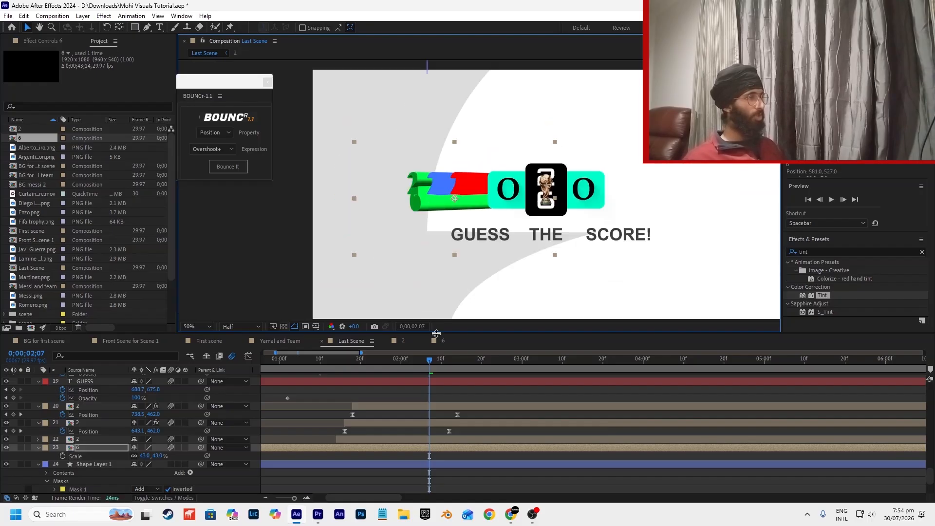
Scale all three 2 layers in Last Scene down to 25%.
{"action": "left_click", "coordinate": [433, 407]}
{"action": "left_click", "coordinate": [426, 438], "text": "shift"}
{"action": "key", "text": "s"}
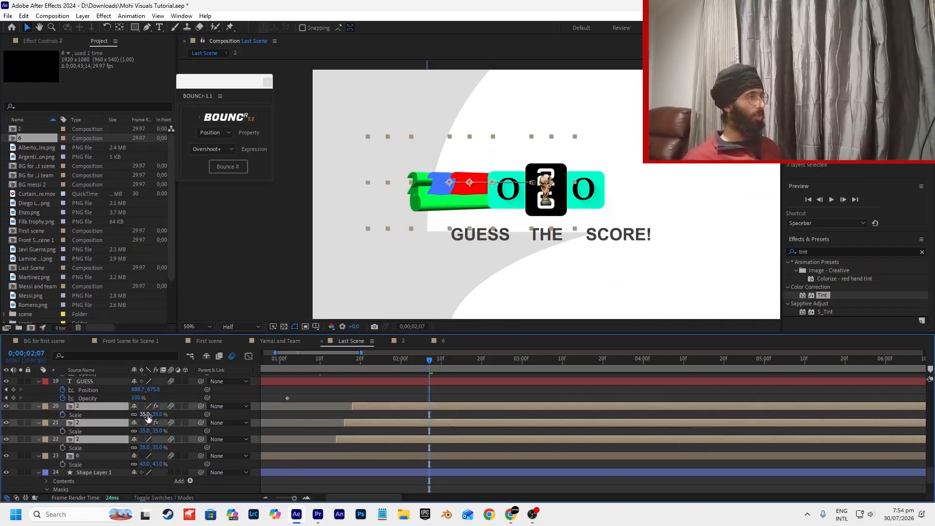
{"action": "left_click_drag", "start_coordinate": [147, 415], "coordinate": [143, 415]}
Set the 6 layer's scale to 25% and position it below the row of 2s at 616, 528.
{"action": "left_click", "coordinate": [111, 456]}
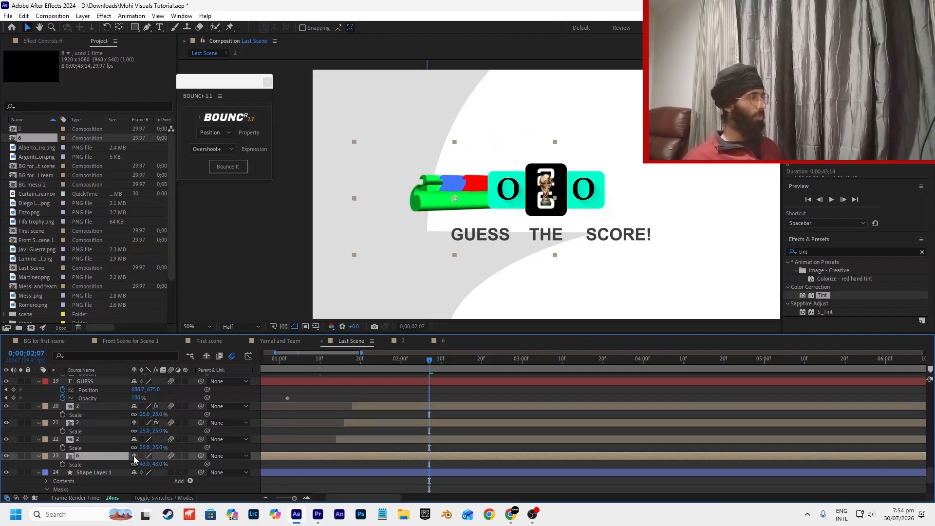
{"action": "type", "text": "5"}
{"action": "key", "text": "Return"}
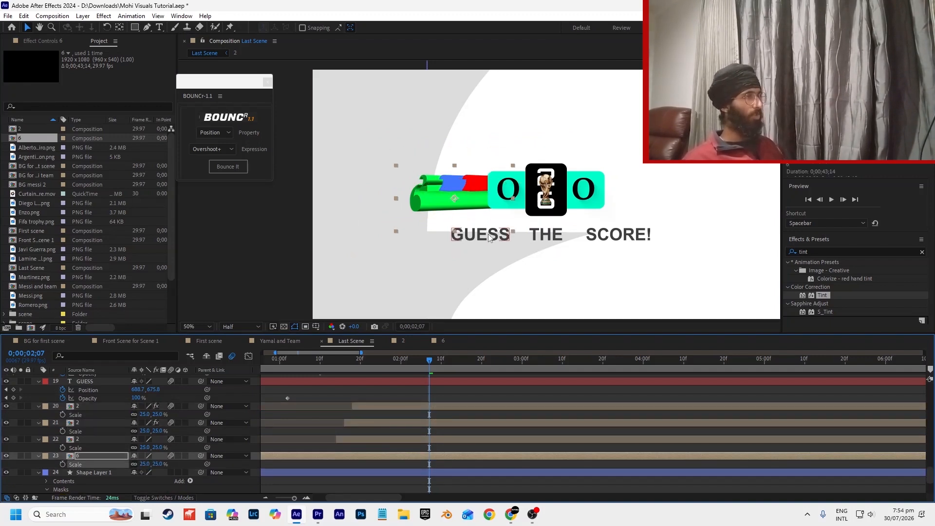
{"action": "scroll", "coordinate": [486, 203], "scroll_direction": "up", "scroll_amount": 2}
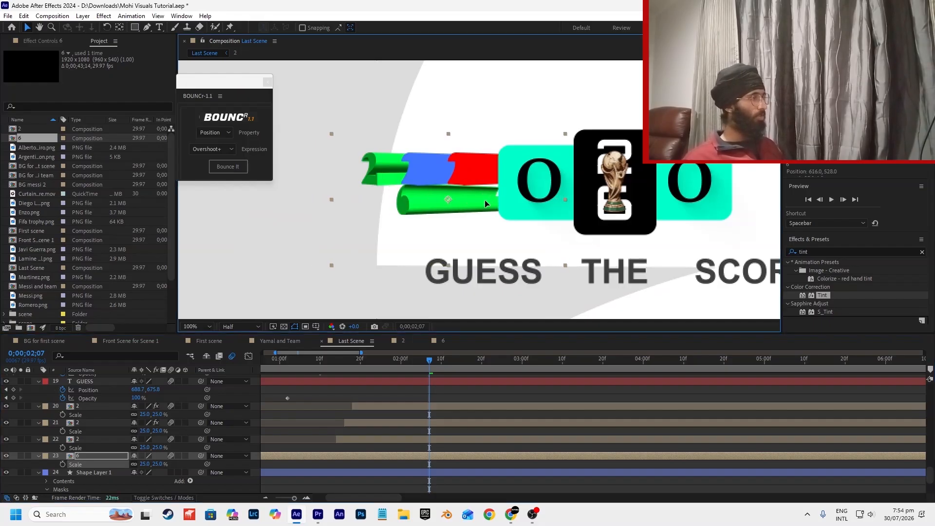
Compare the text inside the 2 and 6 compositions and enlarge the 6 text layer's scale to 1320%.
{"action": "left_click", "coordinate": [111, 449]}
{"action": "left_click", "coordinate": [112, 456]}
{"action": "double_click", "coordinate": [112, 441]}
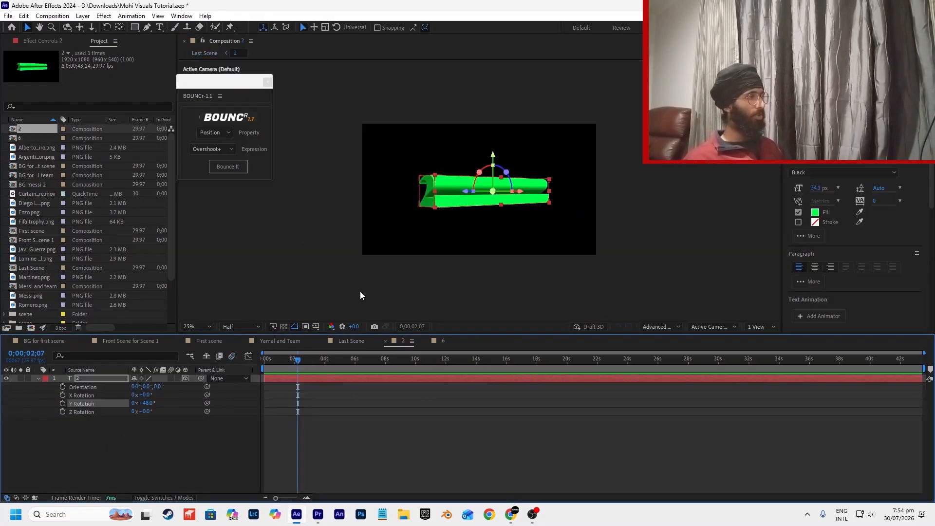
{"action": "left_click", "coordinate": [442, 341]}
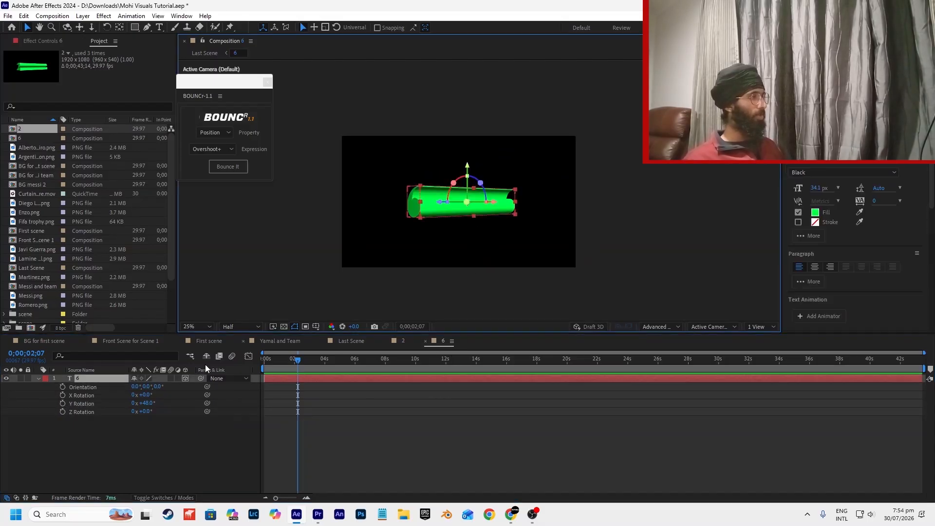
{"action": "key", "text": "s"}
{"action": "left_click_drag", "start_coordinate": [146, 387], "coordinate": [290, 389]}
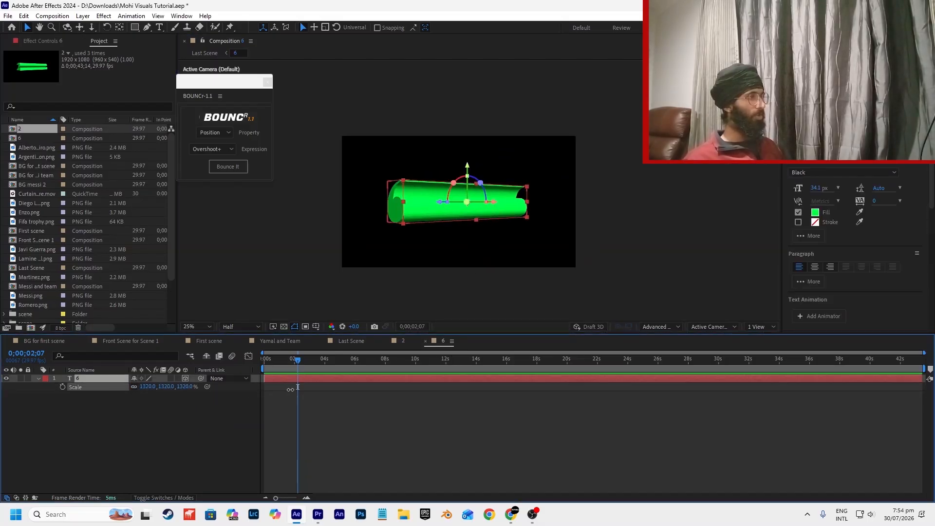
{"action": "left_click", "coordinate": [407, 340]}
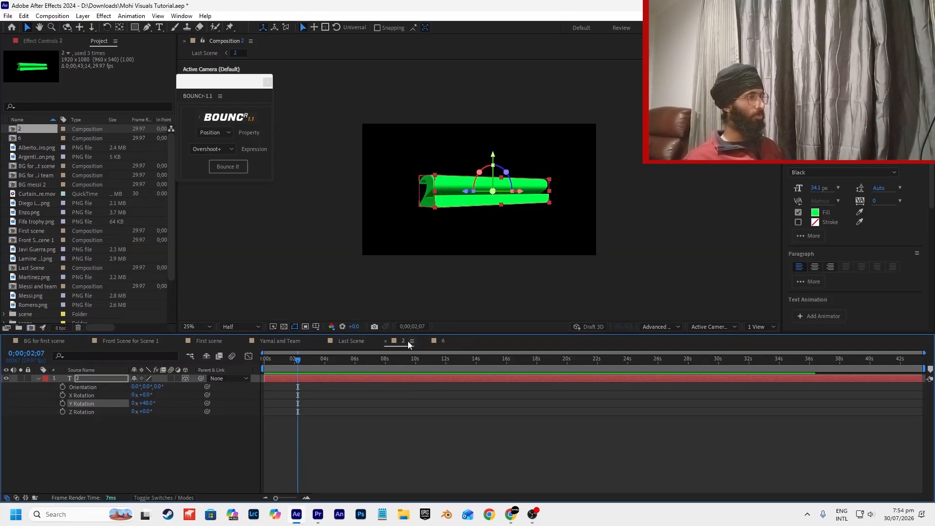
{"action": "left_click", "coordinate": [436, 343]}
Look through the Front Scene for Scene 1, First scene and Yamal and Team compositions.
{"action": "left_click", "coordinate": [131, 341]}
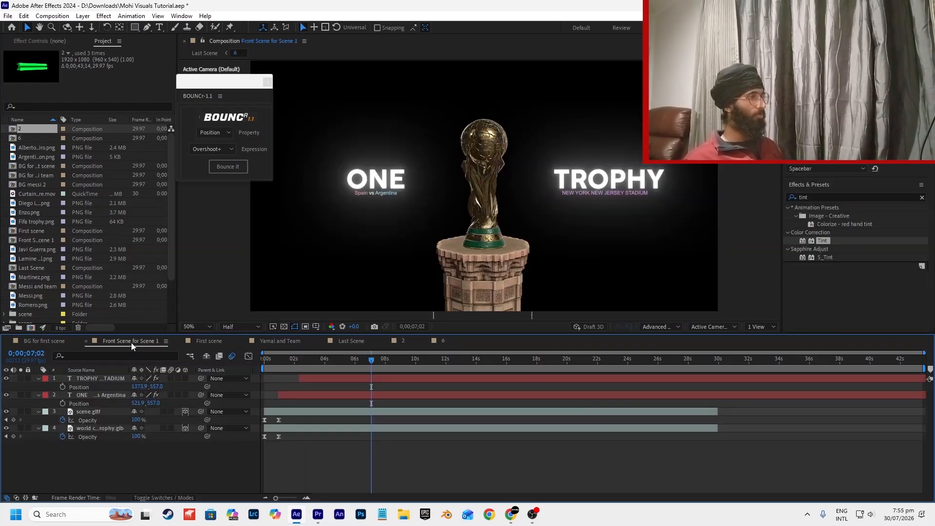
{"action": "left_click", "coordinate": [204, 341]}
{"action": "left_click", "coordinate": [295, 340]}
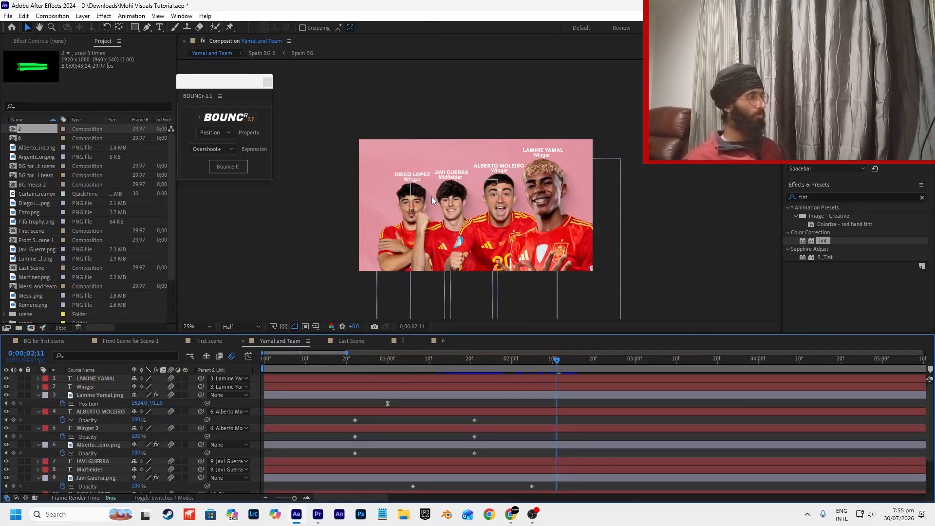
Reposition the 6 layer in Last Scene to 602, 530, beneath the row of 2s.
{"action": "left_click", "coordinate": [335, 342]}
{"action": "left_click_drag", "start_coordinate": [435, 222], "coordinate": [416, 215]}
{"action": "key", "text": "ctrl+Down"}
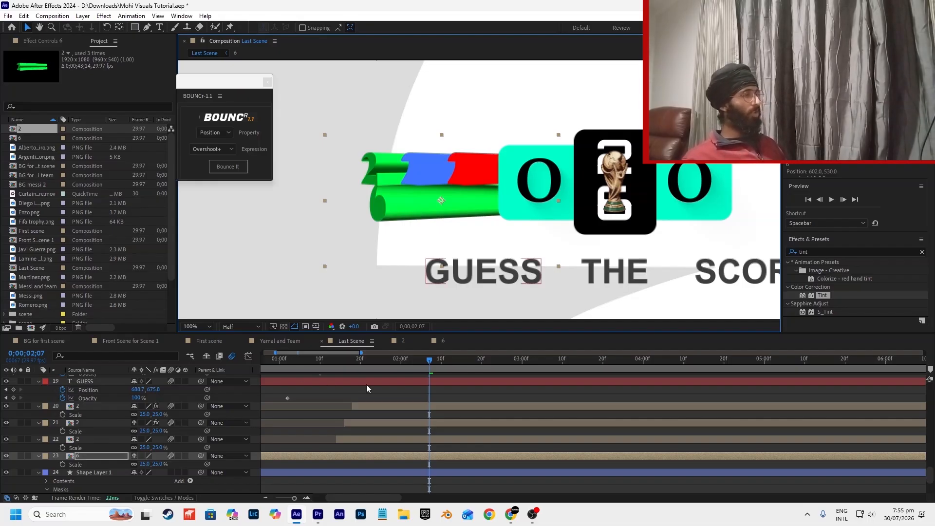
Start the 6 layer at 0;00;01;14 and set a Position keyframe at that frame.
{"action": "scroll", "coordinate": [367, 388], "scroll_direction": "down", "scroll_amount": 1}
{"action": "left_click", "coordinate": [337, 360]}
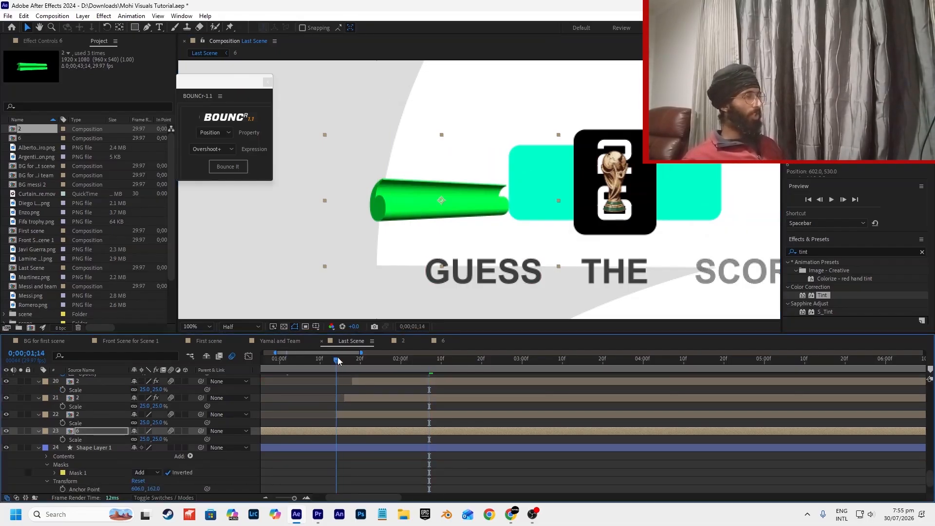
{"action": "left_click", "coordinate": [318, 431]}
{"action": "key", "text": "s"}
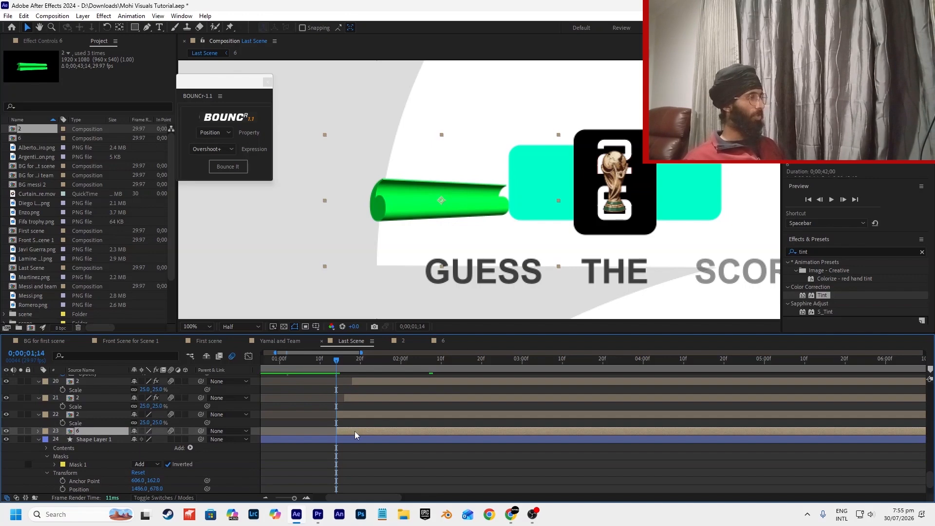
{"action": "key", "text": "p"}
{"action": "left_click", "coordinate": [62, 439]}
{"action": "scroll", "coordinate": [337, 419], "scroll_direction": "up", "scroll_amount": 2}
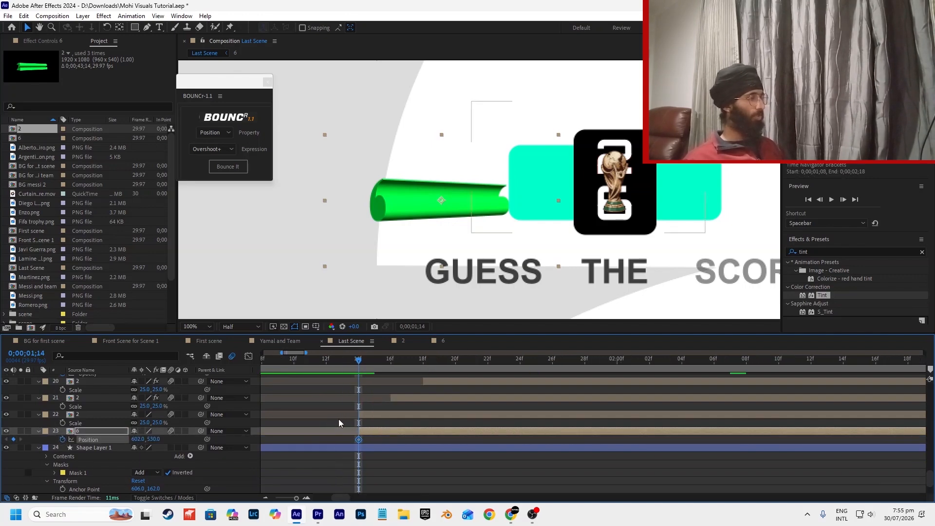
Add a second Position keyframe to the 6 layer at 0;00;02;10, aligned with the green 2's final keyframe.
{"action": "left_click", "coordinate": [386, 415]}
{"action": "key", "text": "p"}
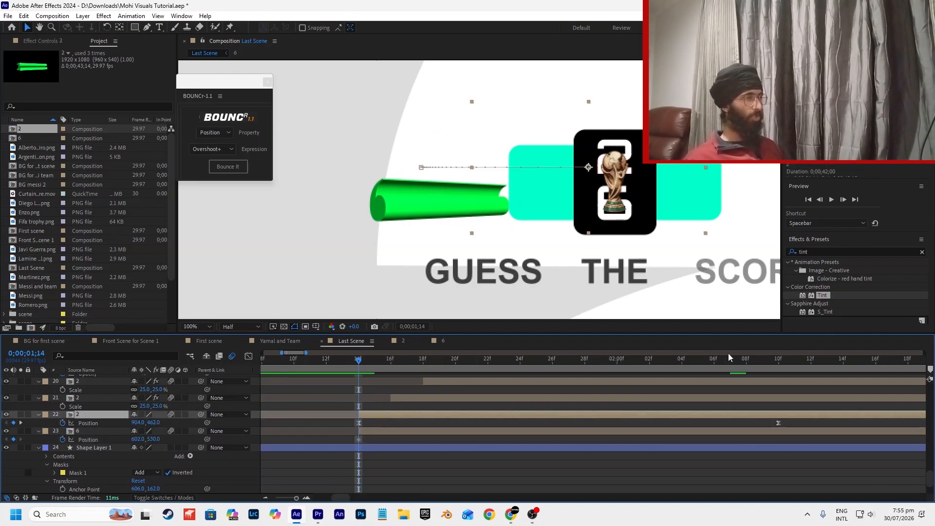
{"action": "left_click", "coordinate": [776, 358]}
{"action": "left_click", "coordinate": [304, 431]}
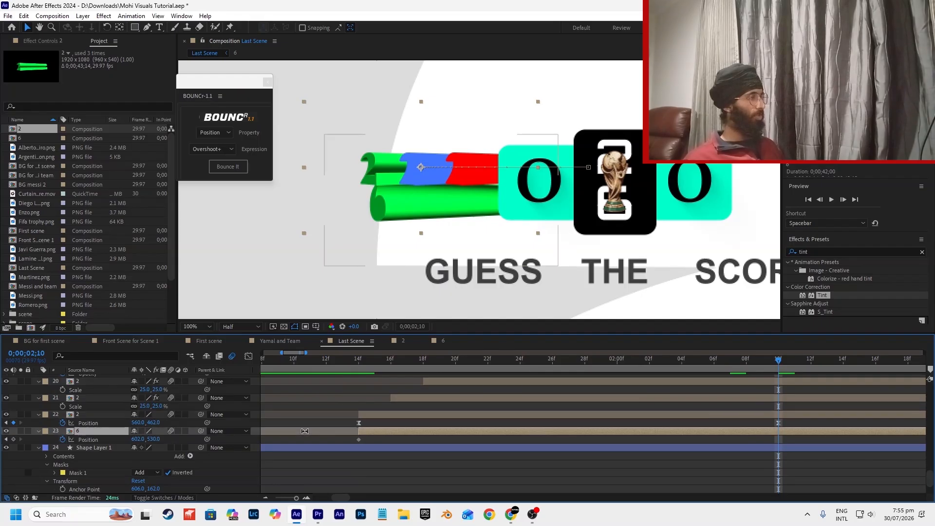
{"action": "key", "text": "F2"}
{"action": "left_click", "coordinate": [14, 439]}
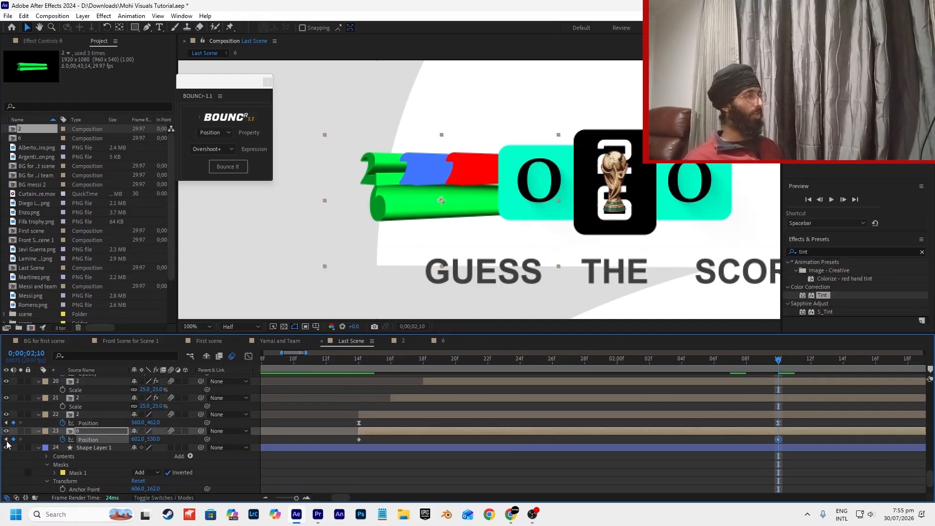
Set the 6's first Position keyframe to X 927 so it starts hidden behind the scoreboard.
{"action": "left_click", "coordinate": [6, 440]}
{"action": "key", "text": "F2"}
{"action": "left_click_drag", "start_coordinate": [138, 439], "coordinate": [287, 430]}
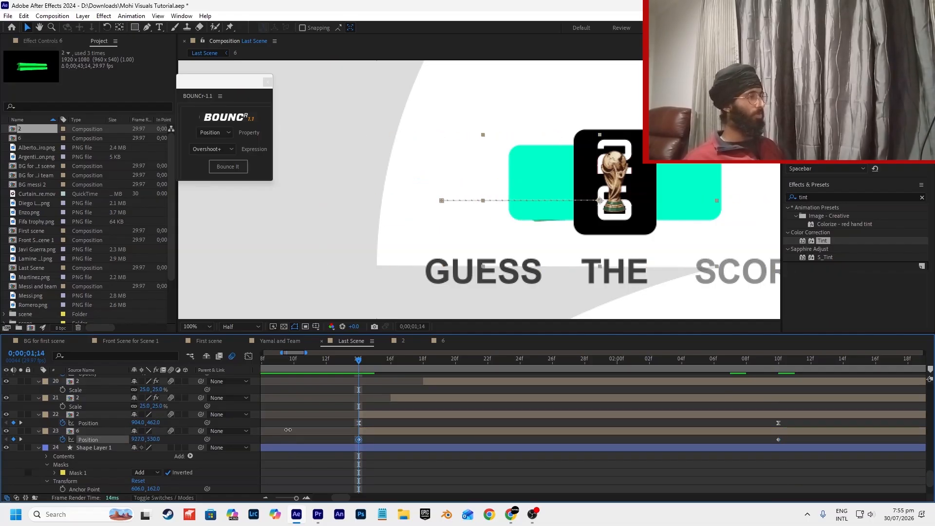
{"action": "left_click", "coordinate": [288, 431]}
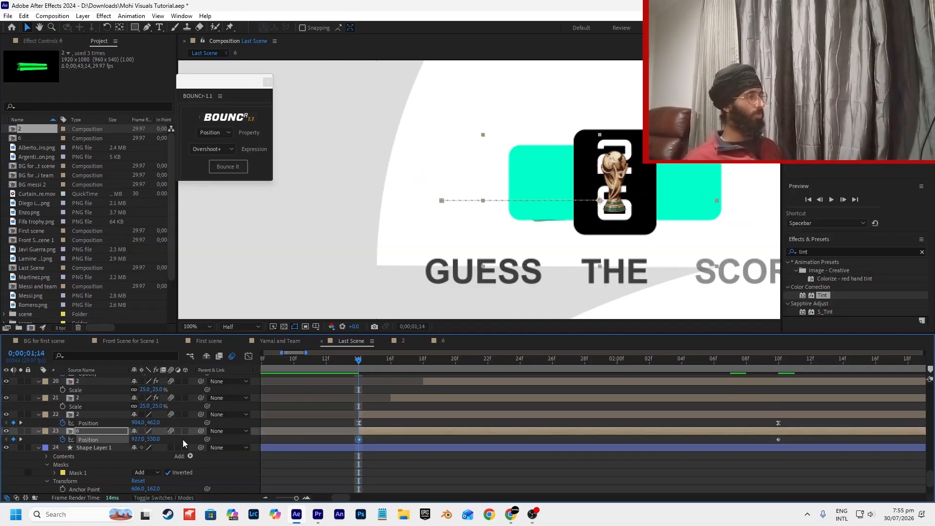
Set both of the 6's Position keyframes to Y 523 and apply Easy Ease to them.
{"action": "left_click", "coordinate": [792, 439]}
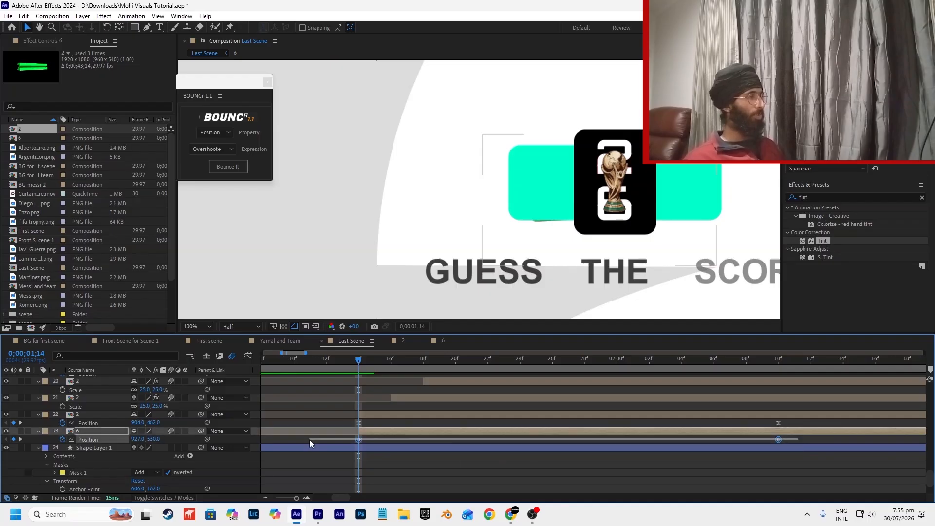
{"action": "left_click", "coordinate": [155, 439]}
{"action": "left_click_drag", "start_coordinate": [156, 440], "coordinate": [154, 439]}
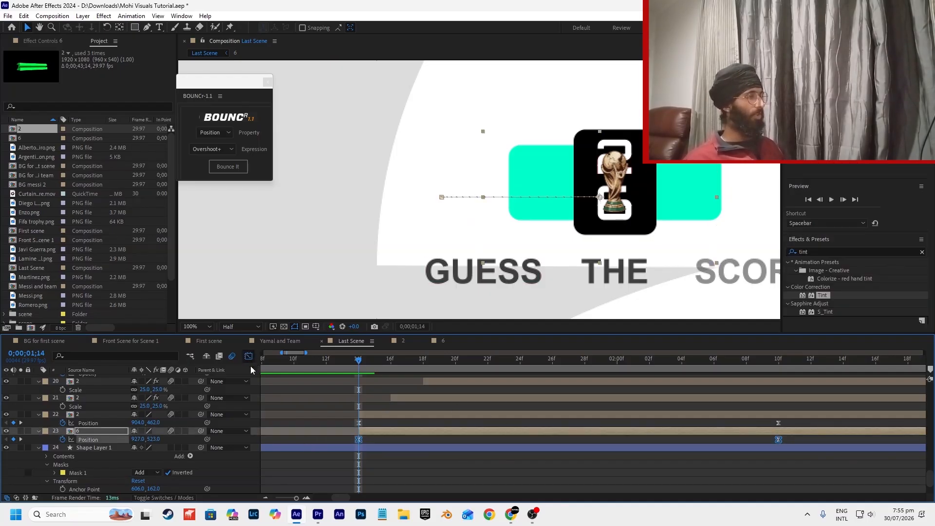
Shape the 6's position speed graph to peak right after the start and slow down gradually.
{"action": "left_click_drag", "start_coordinate": [428, 472], "coordinate": [368, 471]}
{"action": "left_click_drag", "start_coordinate": [709, 473], "coordinate": [595, 472]}
{"action": "left_click", "coordinate": [590, 424]}
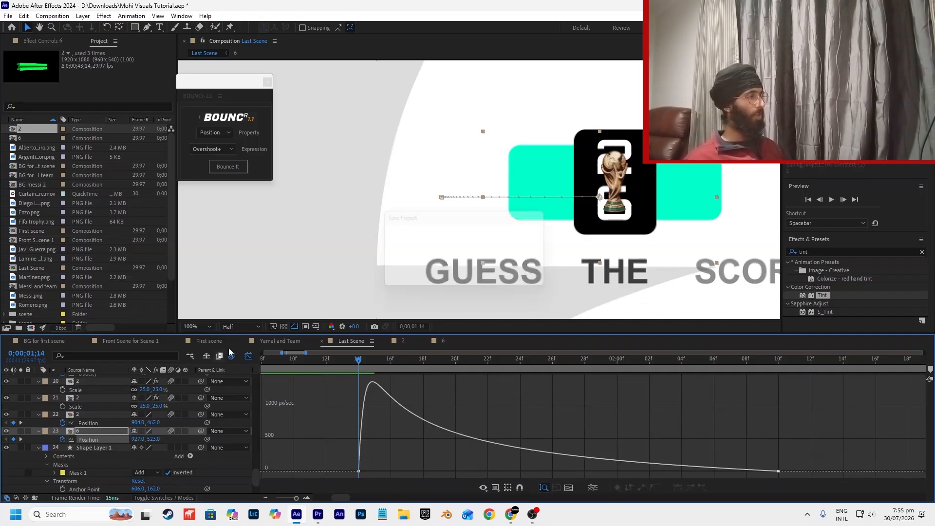
{"action": "left_click", "coordinate": [278, 342]}
{"action": "left_click", "coordinate": [351, 341]}
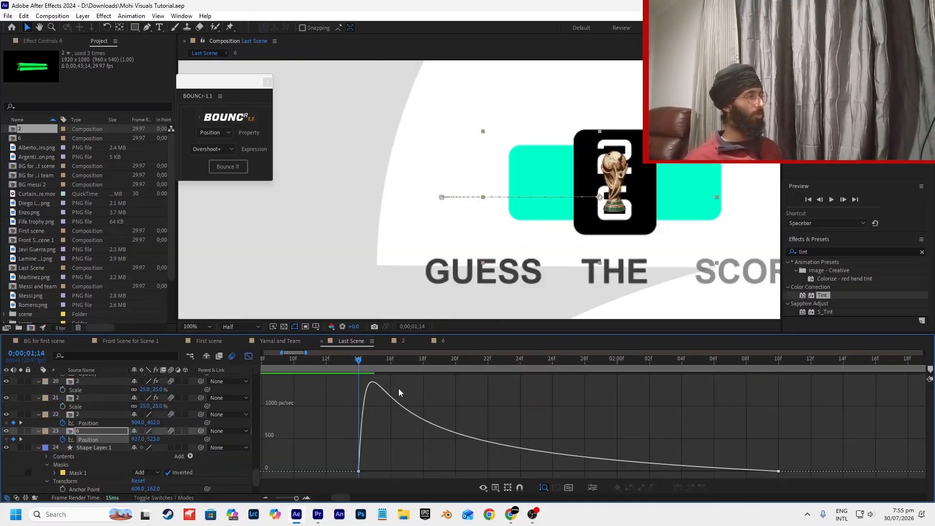
{"action": "left_click", "coordinate": [248, 356]}
Preview Last Scene from the beginning and save the project.
{"action": "key", "text": "j"}
{"action": "key", "text": "space"}
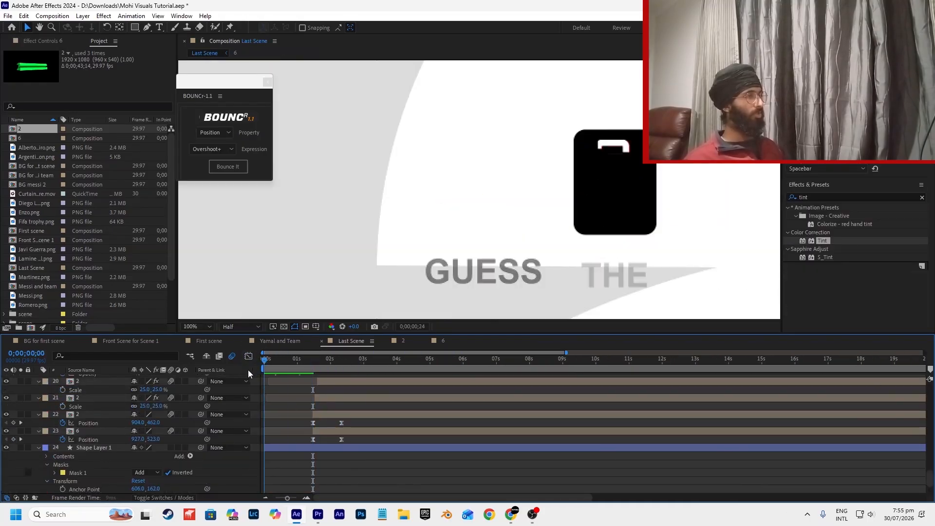
{"action": "scroll", "coordinate": [483, 235], "scroll_direction": "down", "scroll_amount": 2}
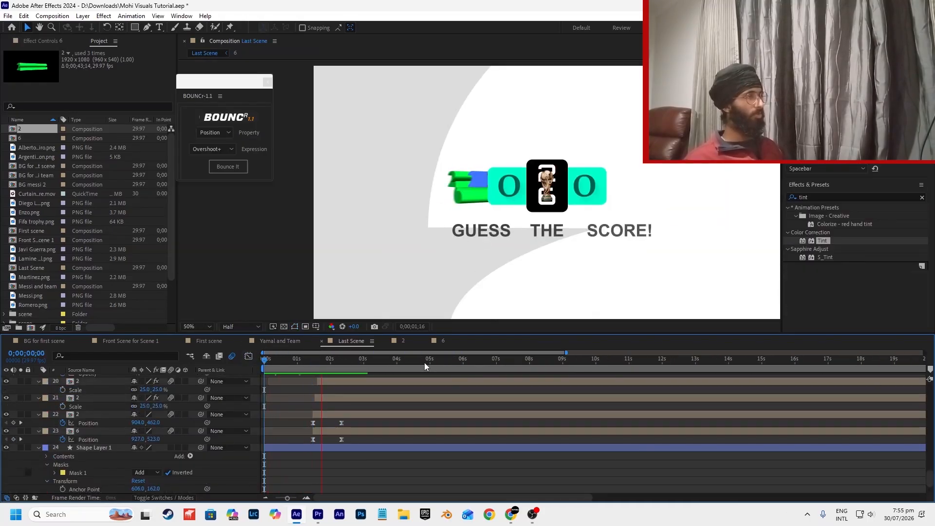
{"action": "key", "text": "ctrl+s"}
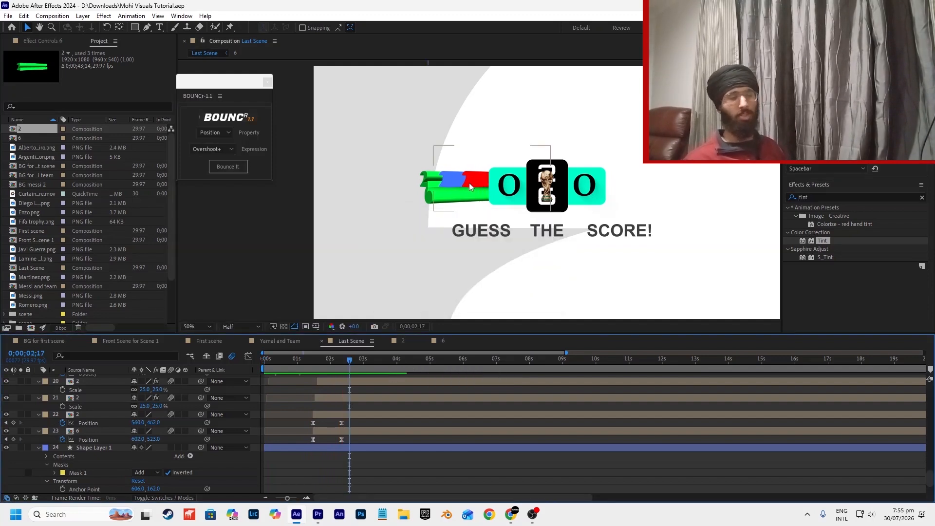
Duplicate the 6 layer and start the copy two frames later, at 0;00;01;16.
{"action": "scroll", "coordinate": [466, 185], "scroll_direction": "up", "scroll_amount": 2}
{"action": "left_click", "coordinate": [351, 431]}
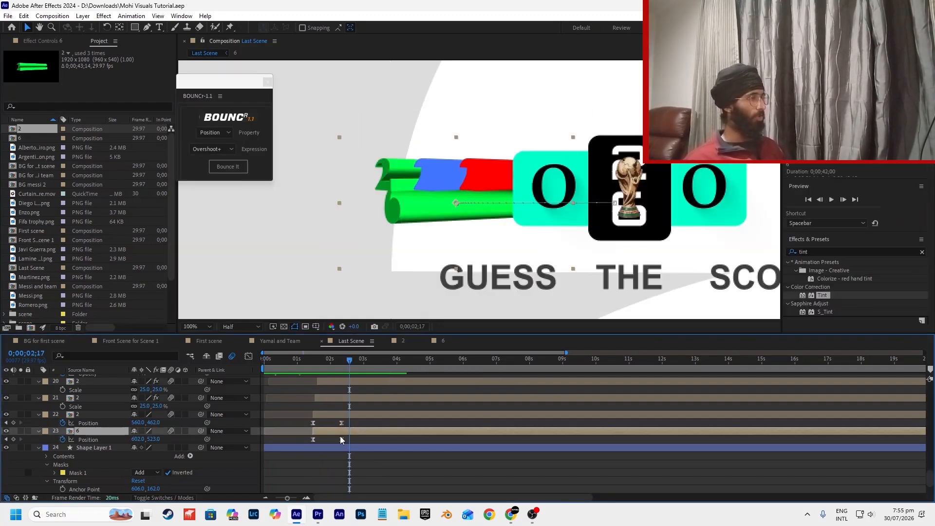
{"action": "key", "text": "ctrl+d"}
{"action": "key", "text": "="}
{"action": "key", "text": "="}
{"action": "key", "text": "="}
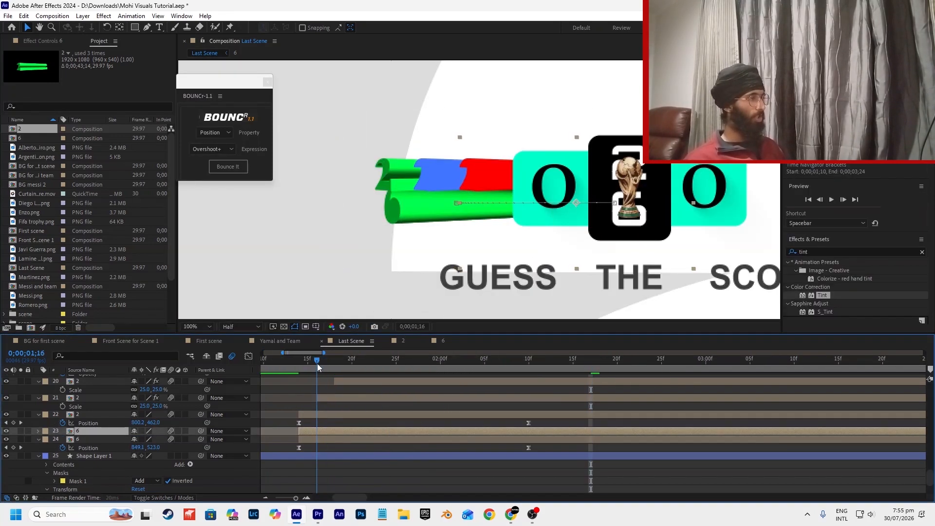
{"action": "left_click", "coordinate": [316, 364]}
Copy the blue Tint effect from the middle 2 layer onto the duplicated 6.
{"action": "left_click", "coordinate": [330, 398]}
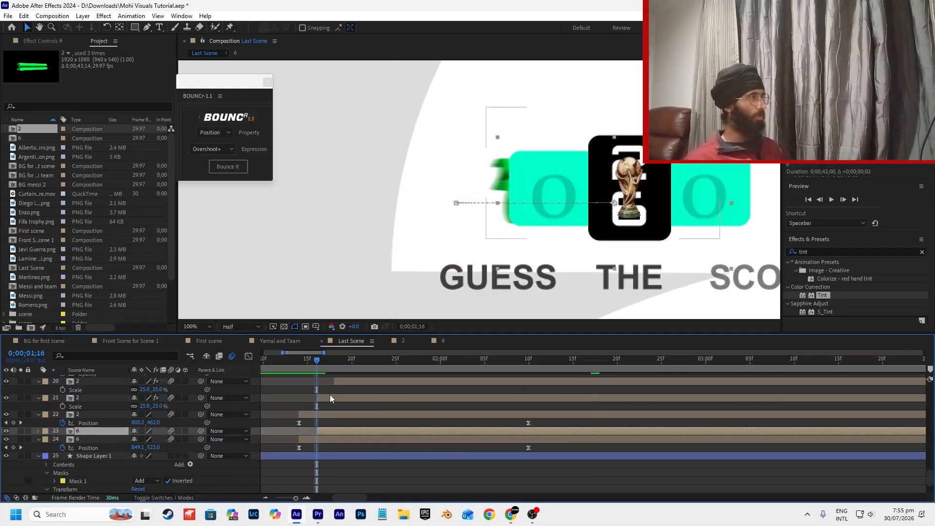
{"action": "left_click", "coordinate": [48, 42]}
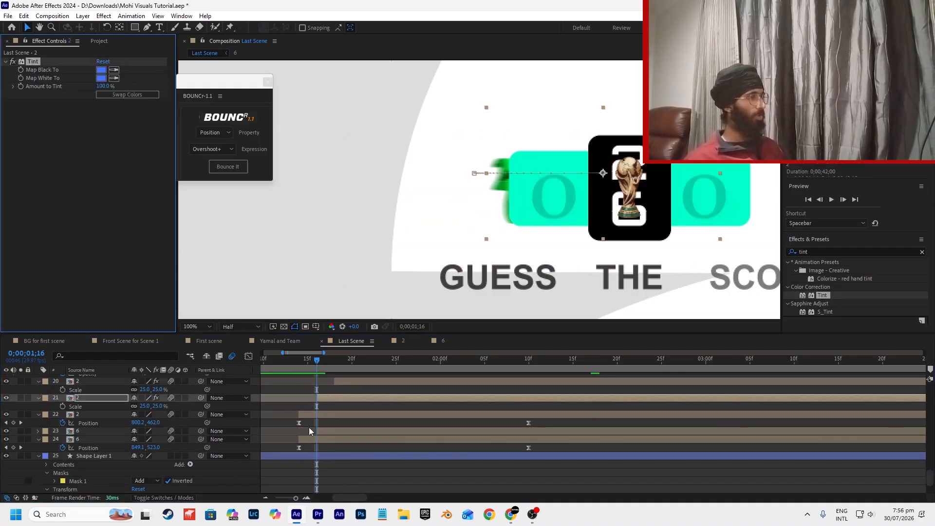
{"action": "left_click", "coordinate": [346, 431]}
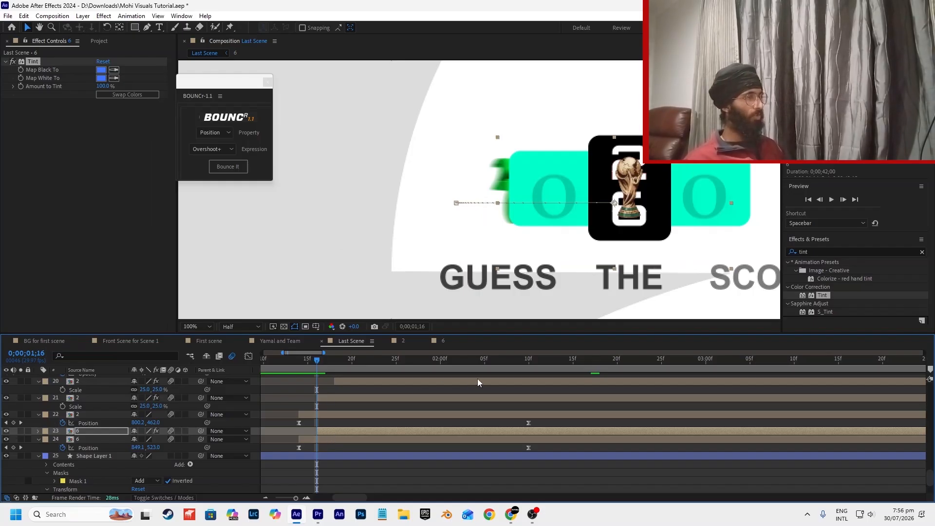
Set the blue 6's final Position keyframe at 0;00;02;12 to X 667, leaving the green 6 exposed.
{"action": "key", "text": "p"}
{"action": "left_click", "coordinate": [546, 361]}
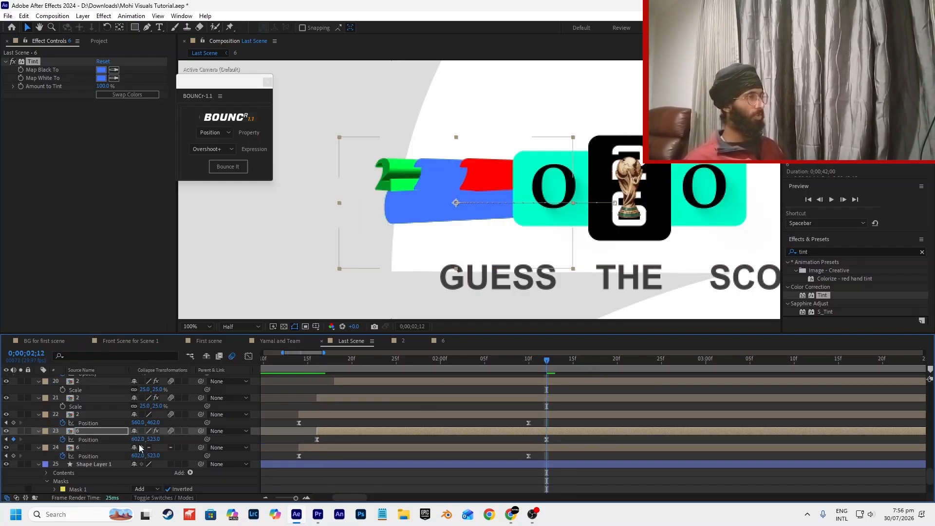
{"action": "left_click", "coordinate": [88, 439]}
{"action": "left_click", "coordinate": [185, 447]}
{"action": "key", "text": "ctrl+z"}
{"action": "left_click_drag", "start_coordinate": [139, 439], "coordinate": [173, 440]}
{"action": "left_click", "coordinate": [547, 439]}
{"action": "left_click", "coordinate": [574, 427]}
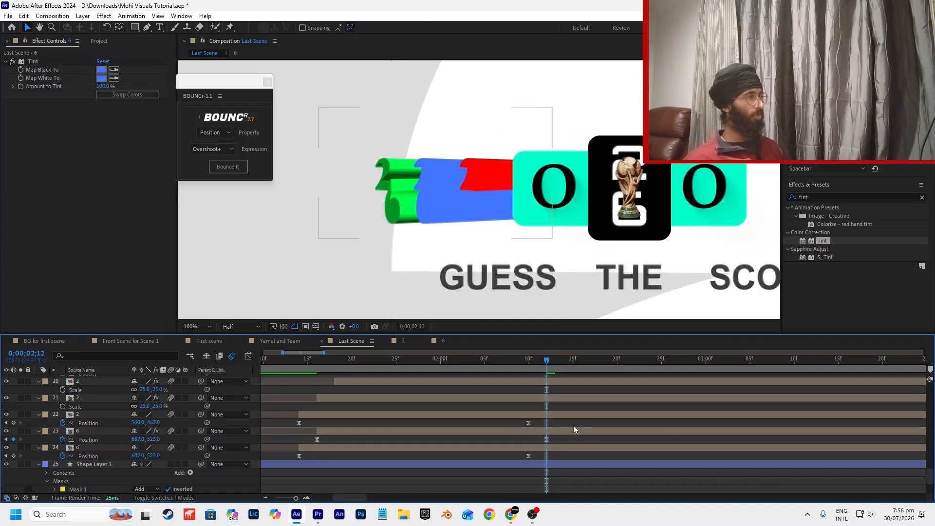
Duplicate the blue 6 layer and start the copy at 0;00;01;18.
{"action": "left_click", "coordinate": [390, 432]}
{"action": "key", "text": "ctrl+d"}
{"action": "left_click_drag", "start_coordinate": [353, 431], "coordinate": [369, 431]}
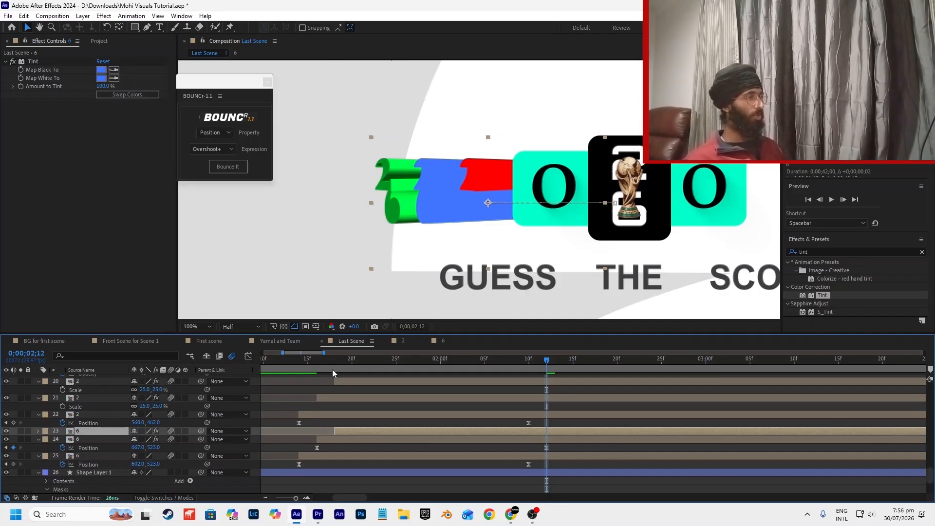
{"action": "left_click", "coordinate": [333, 365]}
{"action": "left_click", "coordinate": [364, 424]}
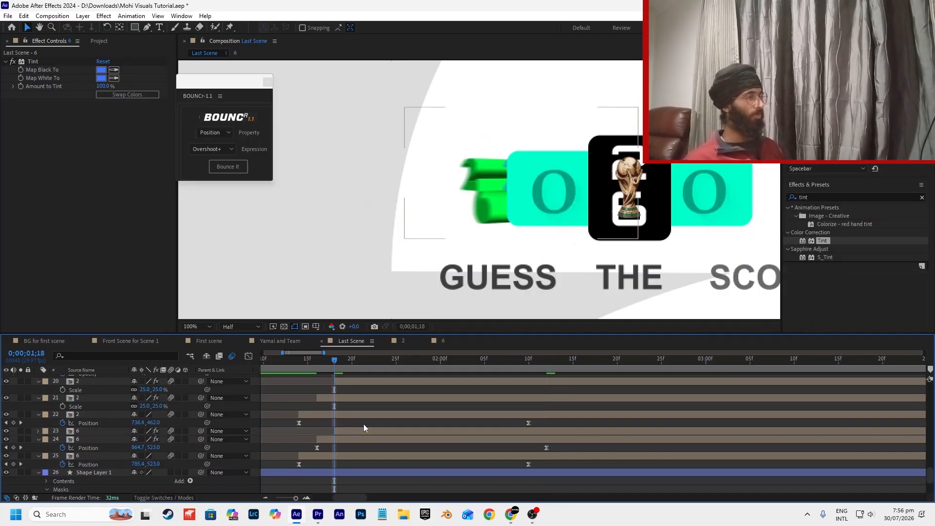
Replace the newest 6's tint with the red Tint effect copied from the red 2 layer.
{"action": "left_click", "coordinate": [410, 432]}
{"action": "left_click", "coordinate": [363, 398]}
{"action": "left_click", "coordinate": [362, 382]}
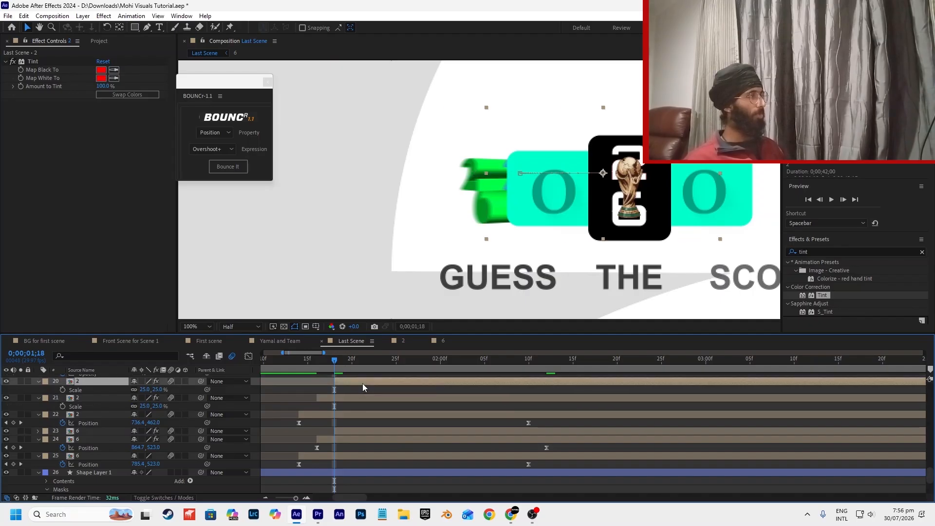
{"action": "left_click", "coordinate": [32, 61]}
{"action": "key", "text": "ctrl+c"}
{"action": "left_click", "coordinate": [361, 431]}
{"action": "key", "text": "ctrl+v"}
Set the red 6's final Position keyframe at 0;00;02;14 to X 755 and save the project.
{"action": "key", "text": "p"}
{"action": "left_click", "coordinate": [564, 373]}
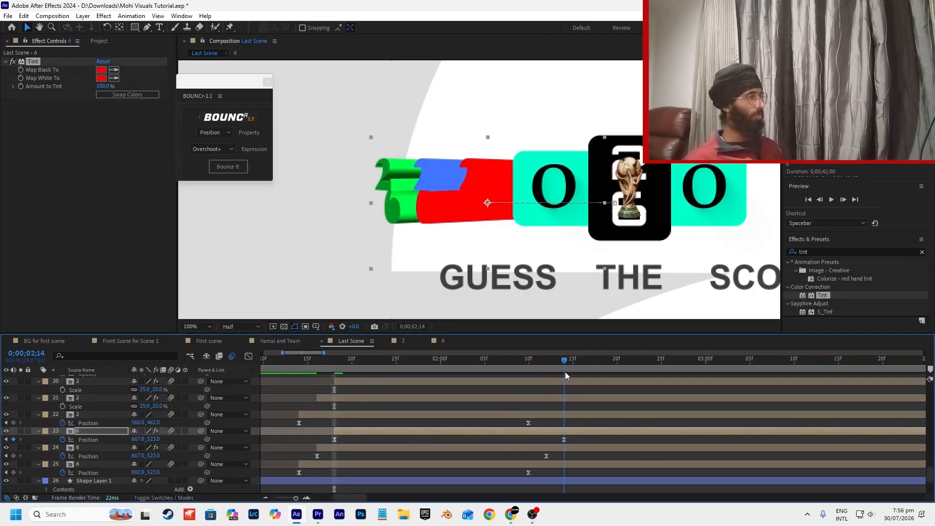
{"action": "left_click_drag", "start_coordinate": [150, 442], "coordinate": [185, 447]}
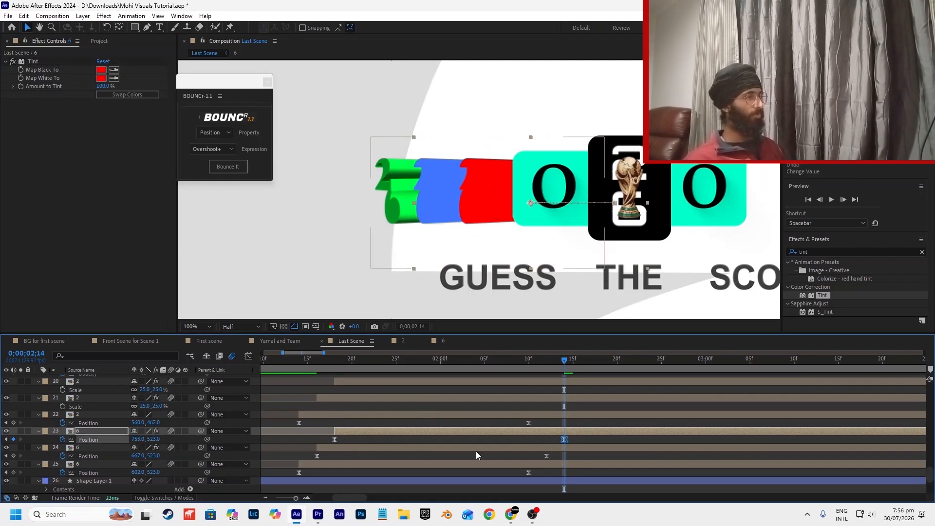
{"action": "left_click", "coordinate": [511, 423]}
{"action": "key", "text": "ctrl+s"}
Preview the three coloured 6s sliding out beneath the 2s in Last Scene.
{"action": "scroll", "coordinate": [495, 259], "scroll_direction": "down", "scroll_amount": 1}
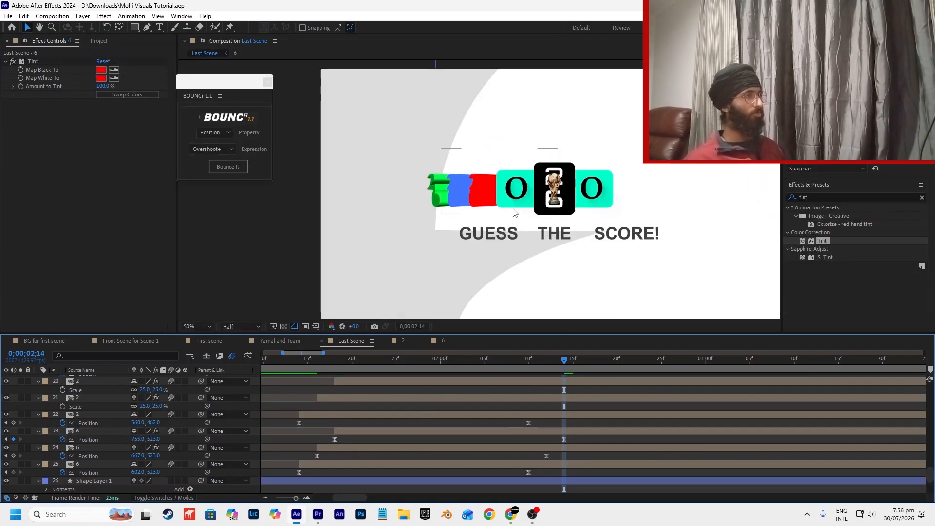
{"action": "scroll", "coordinate": [609, 251], "scroll_direction": "down", "scroll_amount": 1}
{"action": "scroll", "coordinate": [628, 233], "scroll_direction": "up", "scroll_amount": 1}
{"action": "key", "text": "space"}
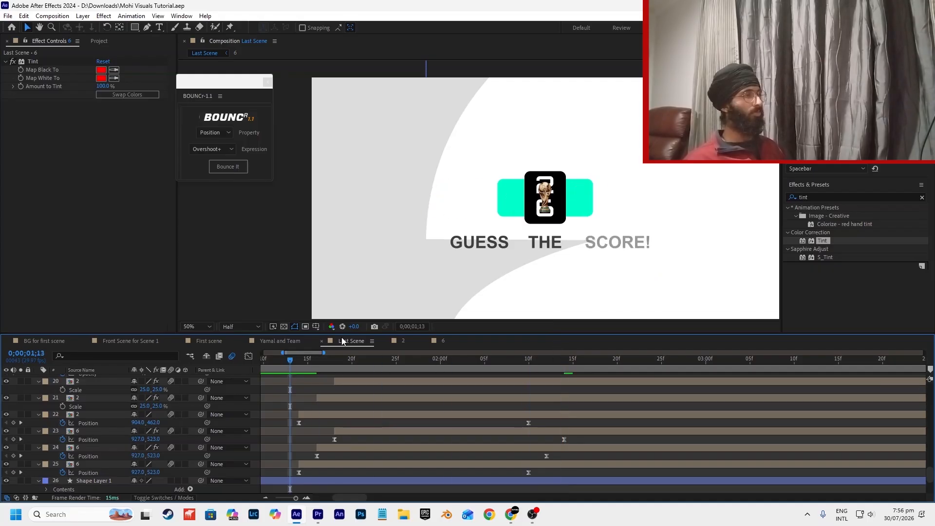
{"action": "scroll", "coordinate": [492, 249], "scroll_direction": "down", "scroll_amount": 1}
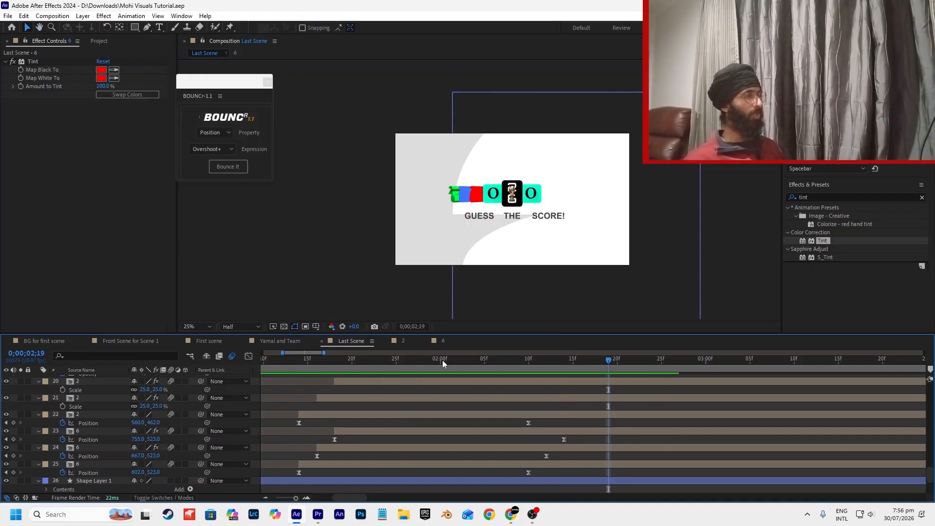
Delay the blue 2 and 6 layers to start at 0;00;01;21 and the red 2 and 6 at 0;00;01;29.
{"action": "left_click", "coordinate": [403, 448]}
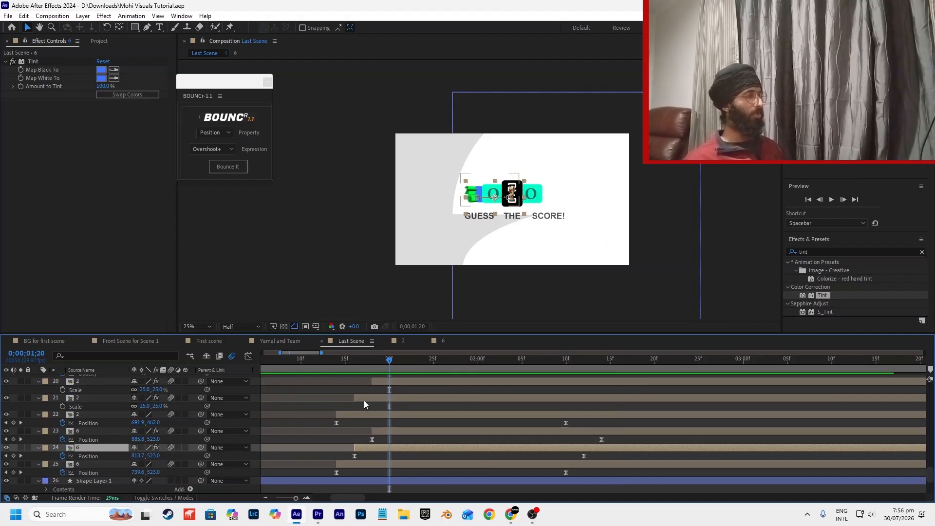
{"action": "left_click", "coordinate": [364, 398], "text": "ctrl"}
{"action": "left_click_drag", "start_coordinate": [369, 397], "coordinate": [413, 397]}
{"action": "left_click", "coordinate": [402, 381]}
{"action": "left_click", "coordinate": [396, 433], "text": "ctrl"}
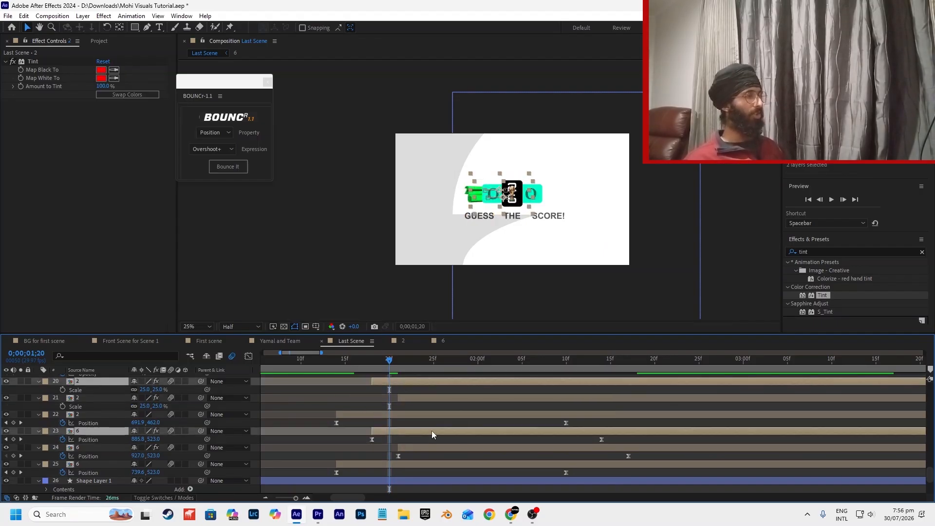
{"action": "left_click_drag", "start_coordinate": [427, 433], "coordinate": [506, 431]}
Play back the retimed slide-out of the coloured 2s and 6s to check the stagger.
{"action": "key", "text": "space"}
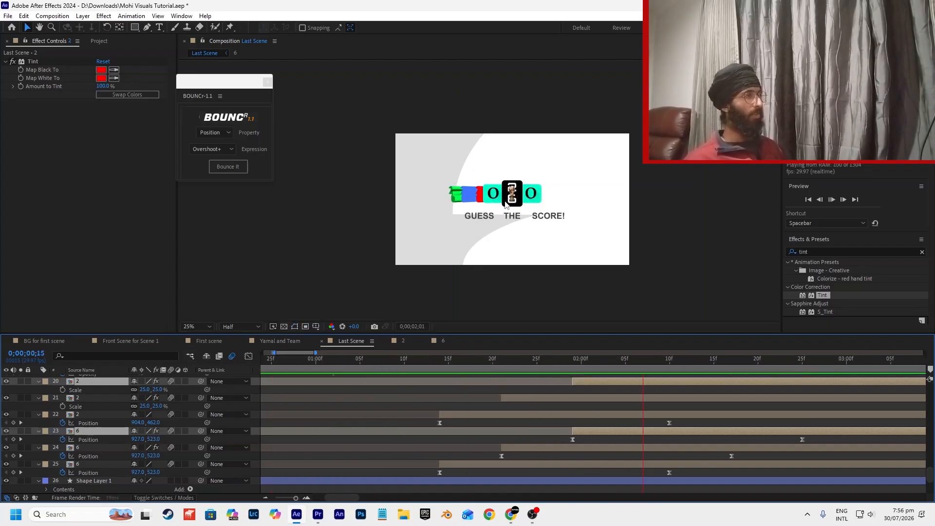
{"action": "scroll", "coordinate": [523, 225], "scroll_direction": "up", "scroll_amount": 2}
{"action": "key", "text": "space"}
{"action": "left_click", "coordinate": [454, 400]}
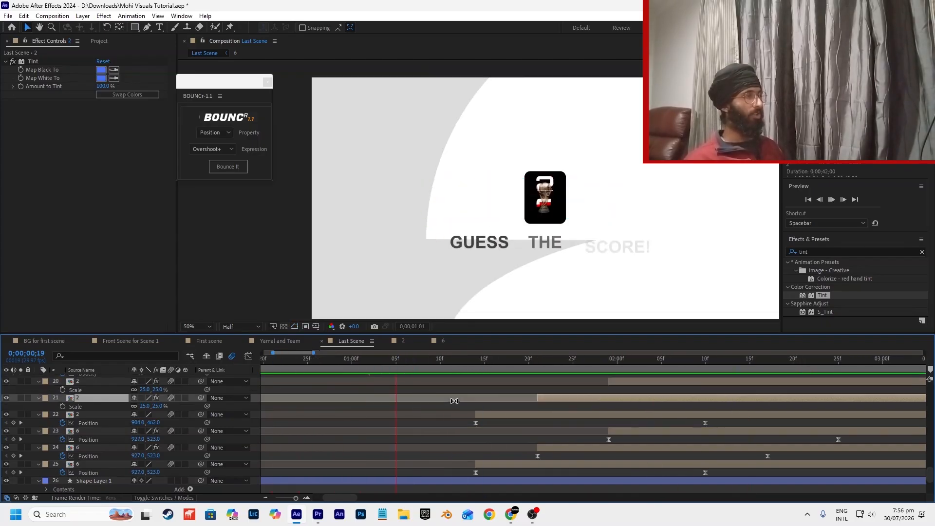
Stop the preview, save the project and scrub Last Scene to 0;00;02;12.
{"action": "left_click", "coordinate": [466, 407]}
{"action": "key", "text": "space"}
{"action": "scroll", "coordinate": [476, 190], "scroll_direction": "down", "scroll_amount": 1}
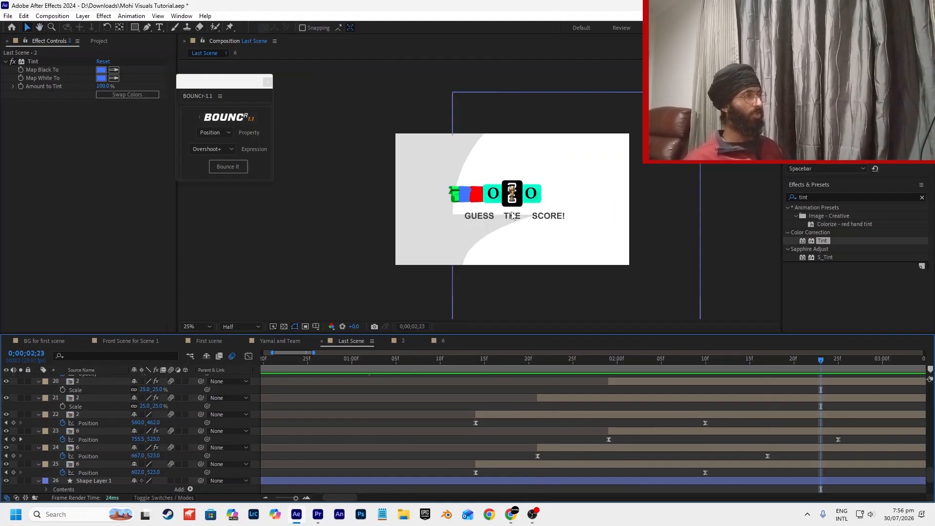
{"action": "scroll", "coordinate": [535, 188], "scroll_direction": "up", "scroll_amount": 1}
{"action": "key", "text": "ctrl+s"}
{"action": "left_click", "coordinate": [606, 365]}
{"action": "left_click_drag", "start_coordinate": [606, 367], "coordinate": [744, 363]}
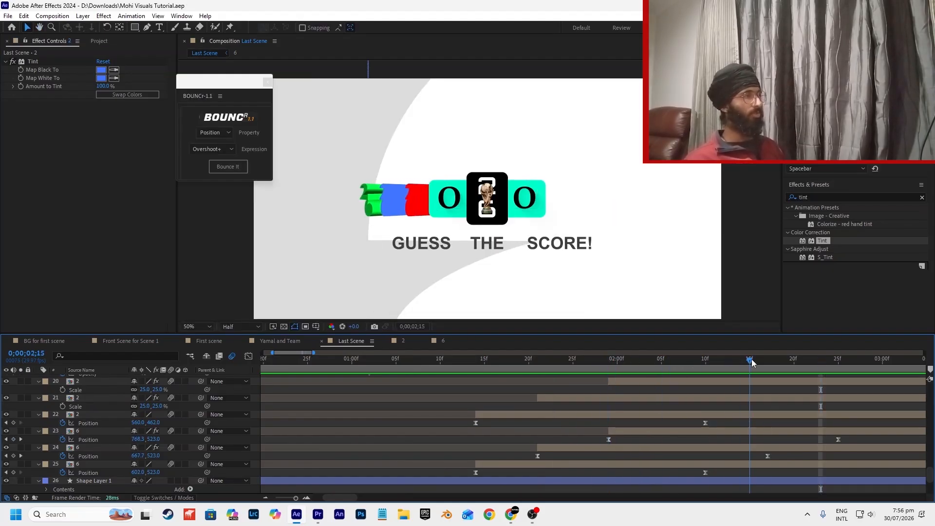
{"action": "left_click_drag", "start_coordinate": [753, 361], "coordinate": [726, 370]}
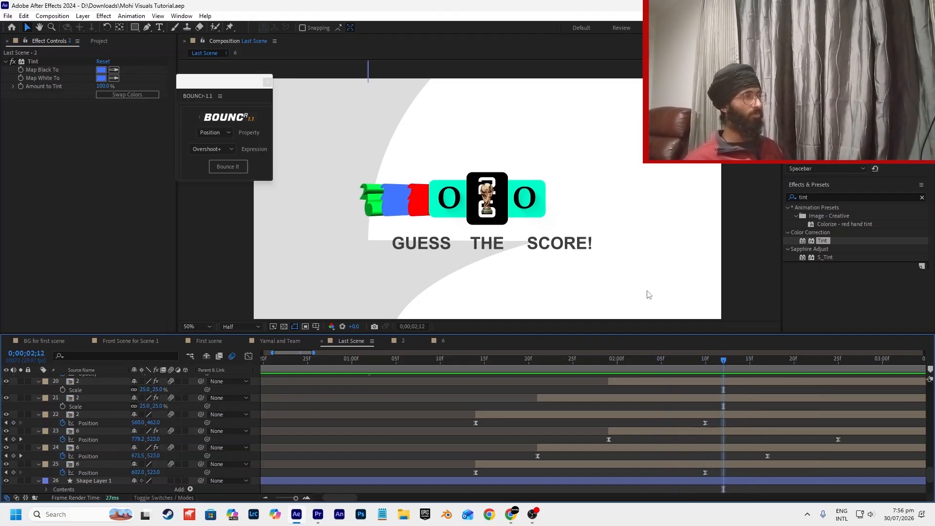
Try to pre-compose the six 2 and 6 layers in Last Scene as "2s and 6s".
{"action": "scroll", "coordinate": [646, 295], "scroll_direction": "down", "scroll_amount": 2}
{"action": "scroll", "coordinate": [634, 246], "scroll_direction": "up", "scroll_amount": 2}
{"action": "left_click", "coordinate": [628, 463]}
{"action": "scroll", "coordinate": [641, 445], "scroll_direction": "up", "scroll_amount": 1}
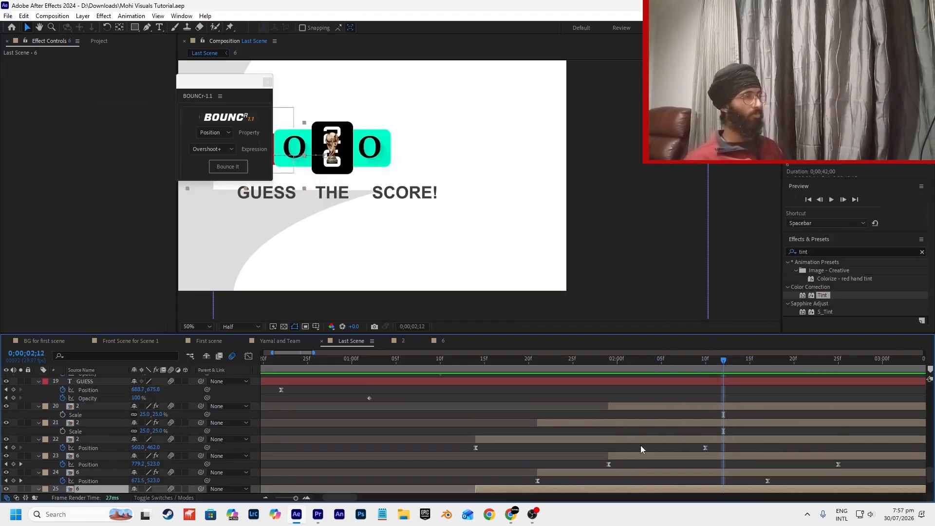
{"action": "left_click", "coordinate": [644, 409], "text": "shift"}
{"action": "right_click", "coordinate": [644, 408]}
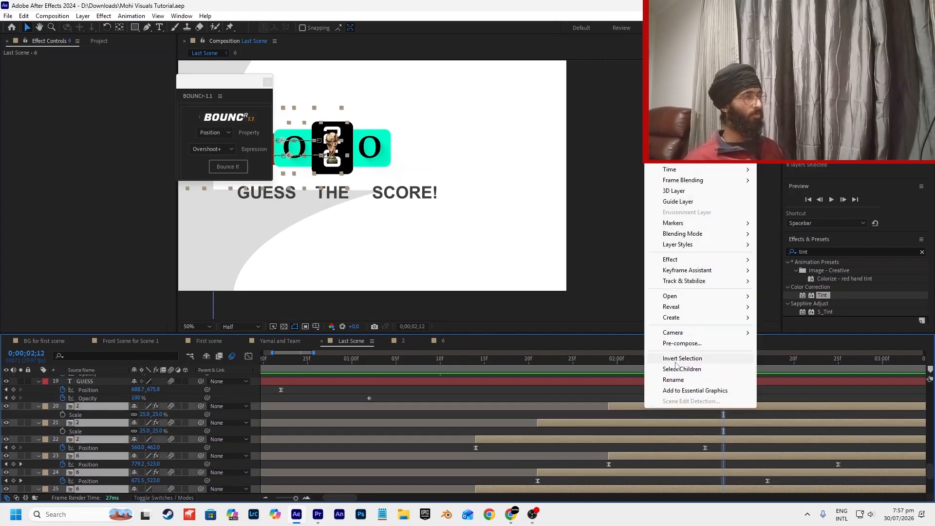
{"action": "left_click", "coordinate": [686, 344]}
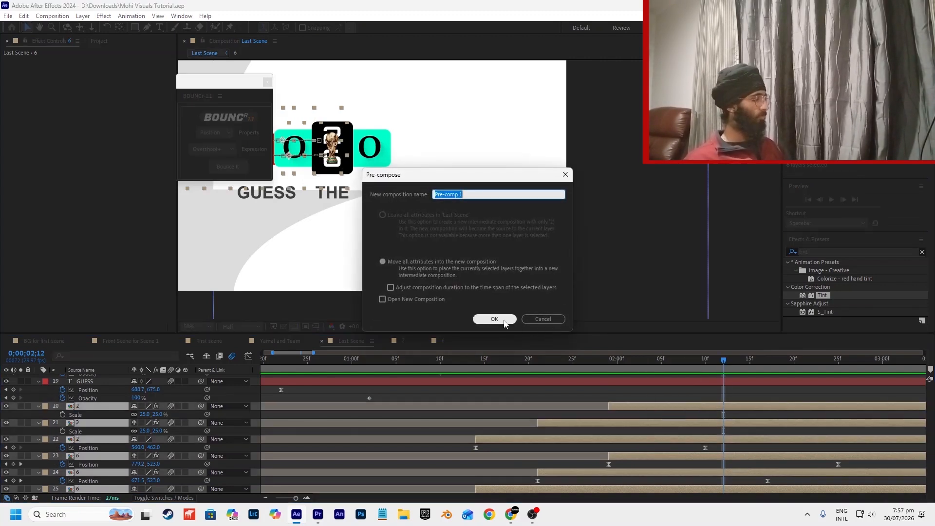
{"action": "type", "text": "2s and 6s"}
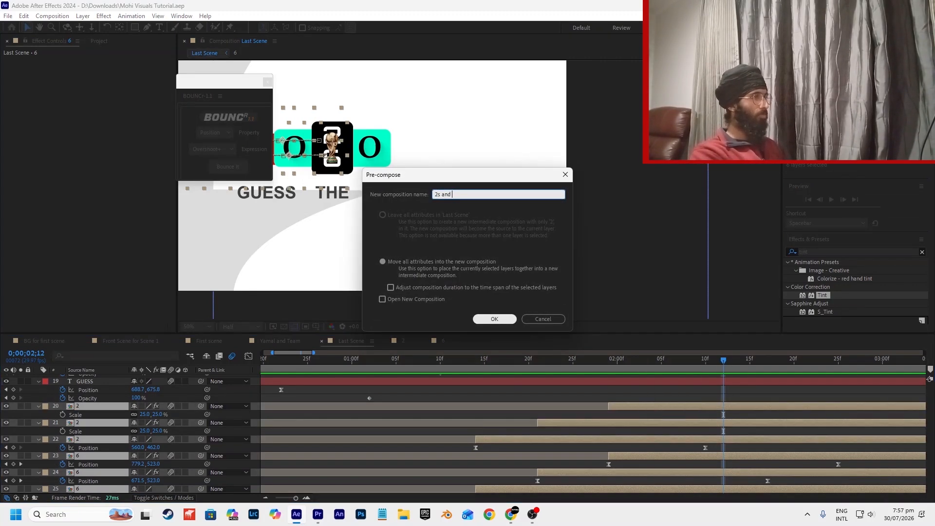
{"action": "key", "text": "Return"}
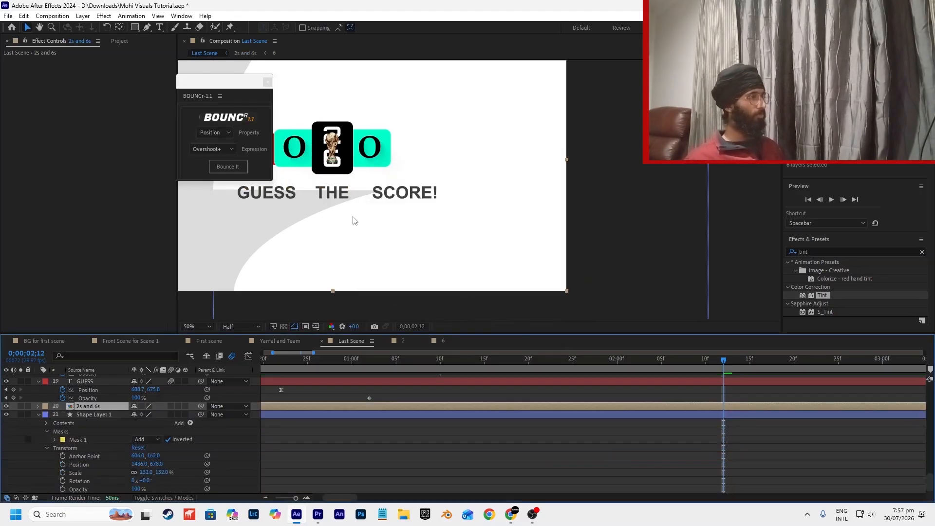
Try flipping the "2s and 6s" pre-comp horizontally so the numbers extend from the opposite side.
{"action": "key", "text": "comma"}
{"action": "key", "text": "r"}
{"action": "right_click", "coordinate": [105, 408]}
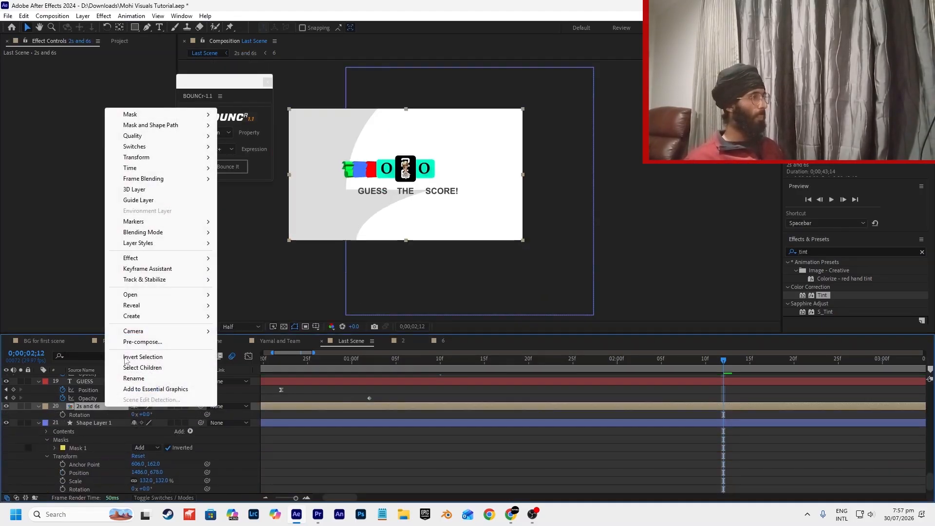
{"action": "mouse_move", "coordinate": [146, 157]}
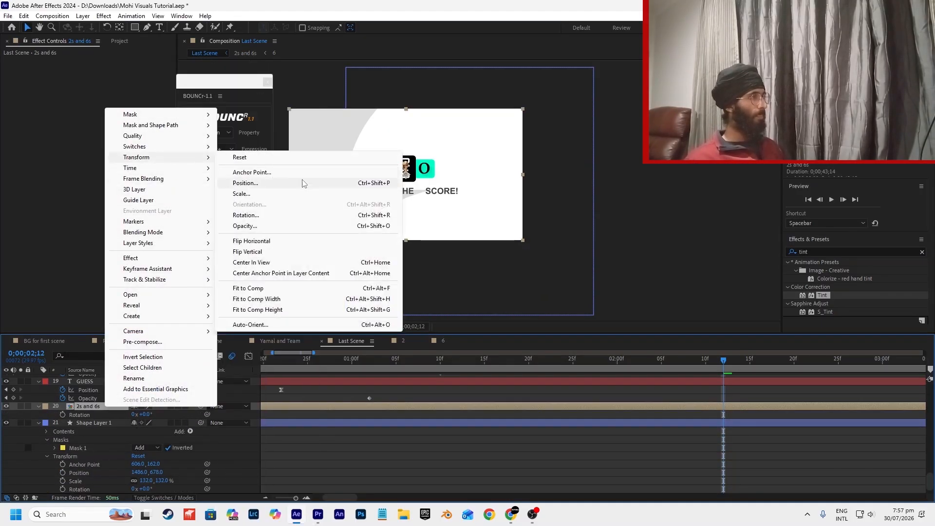
{"action": "left_click", "coordinate": [292, 241]}
{"action": "key", "text": "period"}
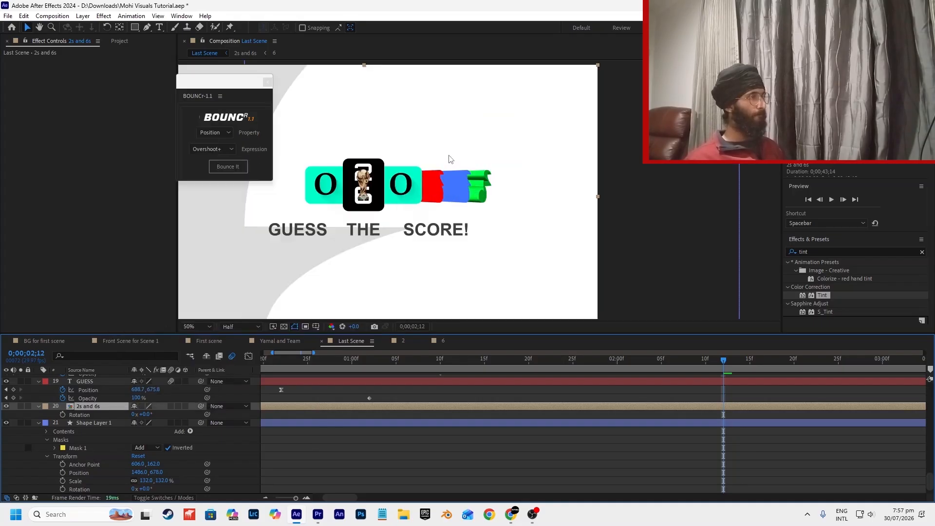
Preview Last Scene from the start to check the flipped slide-out.
{"action": "scroll", "coordinate": [477, 421], "scroll_direction": "down", "scroll_amount": 3}
{"action": "left_click_drag", "start_coordinate": [298, 361], "coordinate": [239, 370]}
{"action": "key", "text": "space"}
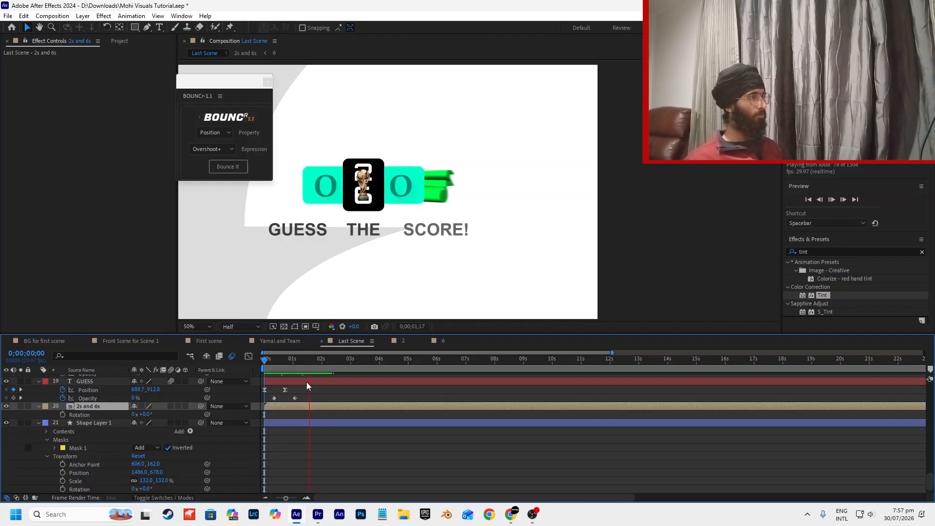
{"action": "key", "text": "space"}
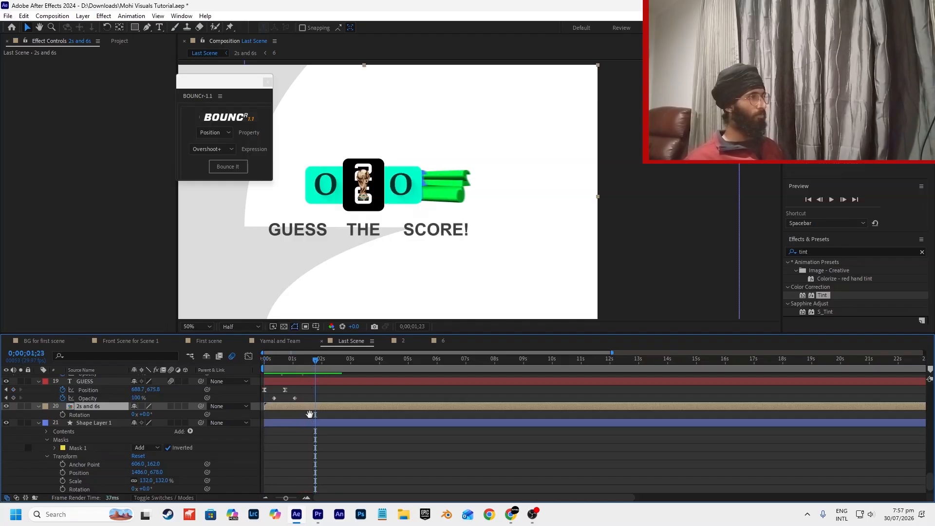
{"action": "key", "text": "space"}
{"action": "key", "text": "space"}
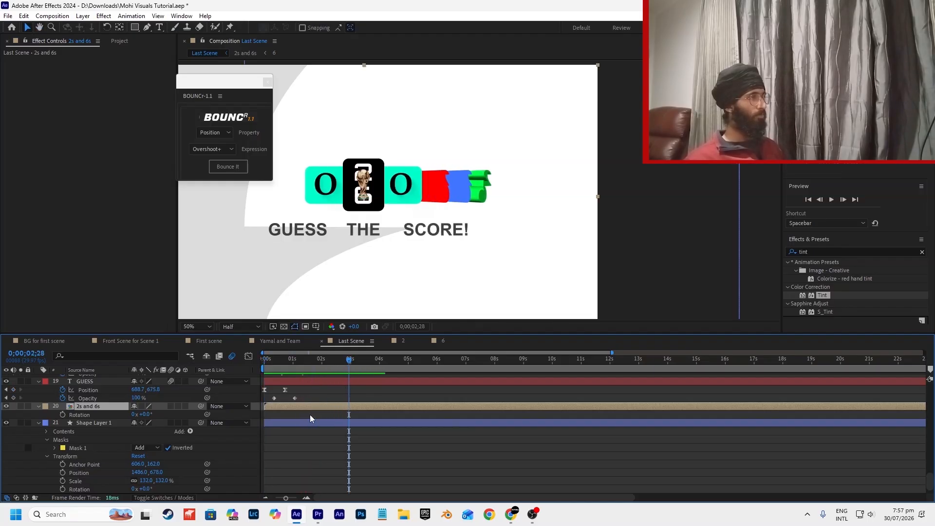
Undo the horizontal flip and the pre-composition of the 2 and 6 layers.
{"action": "key", "text": "ctrl+z"}
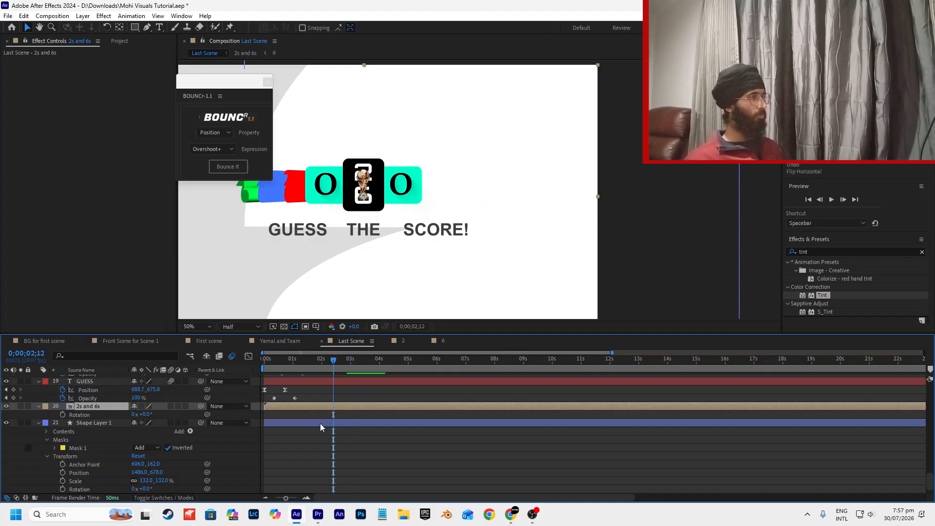
{"action": "key", "text": "ctrl+z"}
{"action": "left_click", "coordinate": [343, 468]}
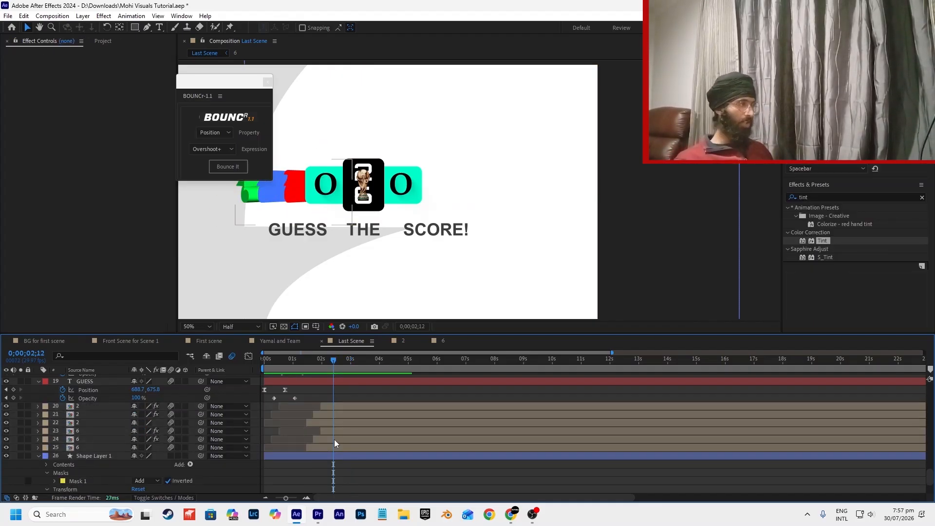
Pre-compose the six 2 and 6 layers in Last Scene into a composition named 26.
{"action": "left_click", "coordinate": [325, 449]}
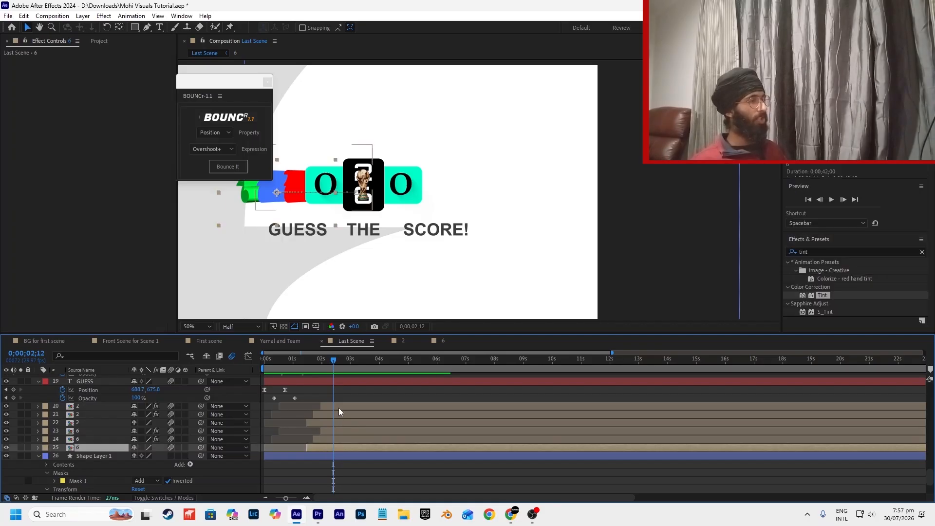
{"action": "left_click", "coordinate": [338, 407], "text": "shift"}
{"action": "right_click", "coordinate": [338, 407]}
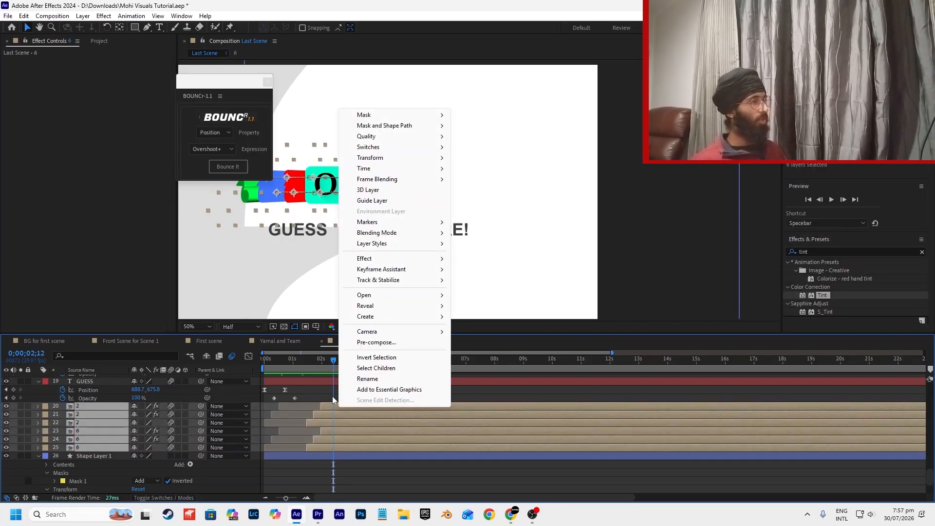
{"action": "left_click", "coordinate": [387, 344]}
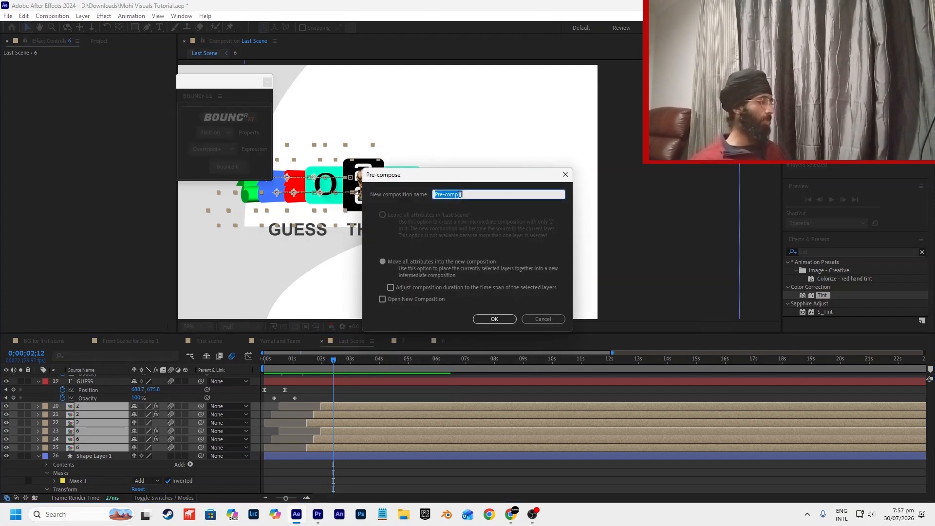
{"action": "type", "text": "26"}
{"action": "key", "text": "Return"}
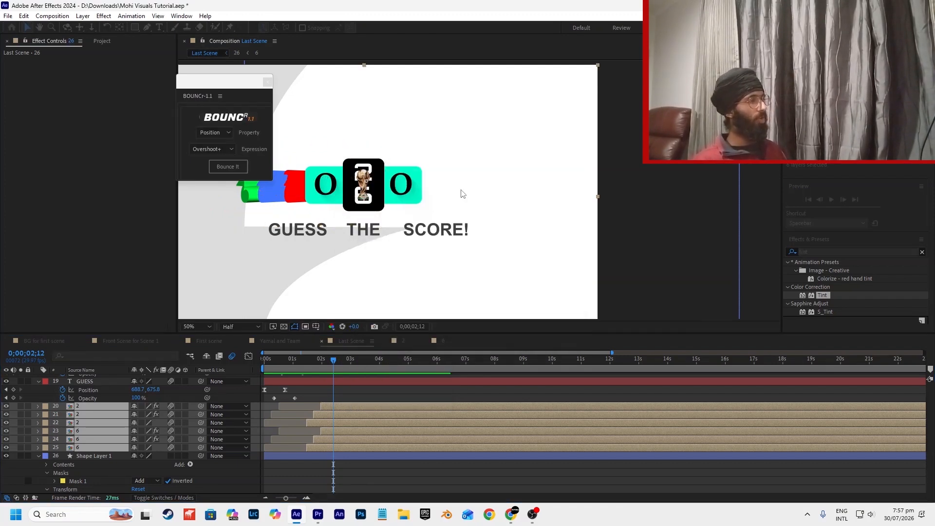
Duplicate the 26 pre-comp layer and flip the upper copy horizontally to mirror the numbers across the scoreboard.
{"action": "key", "text": "ctrl+d"}
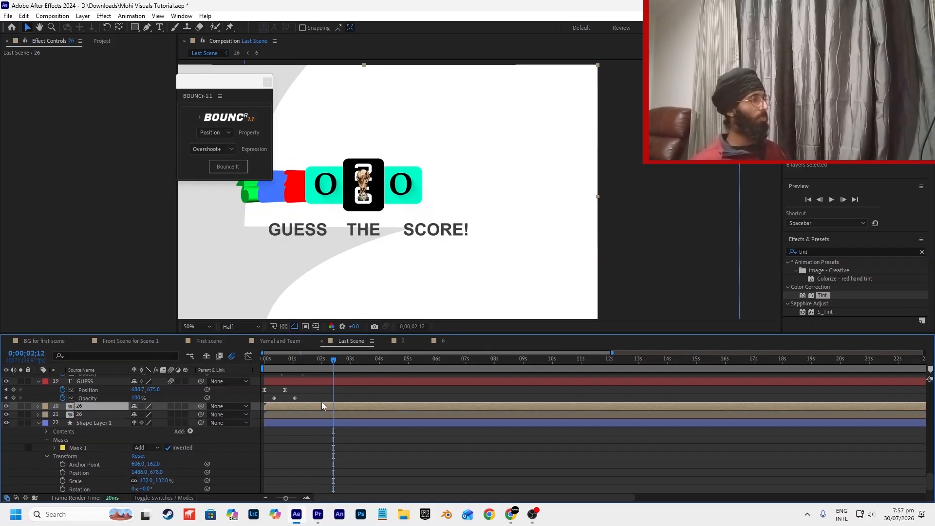
{"action": "right_click", "coordinate": [117, 406]}
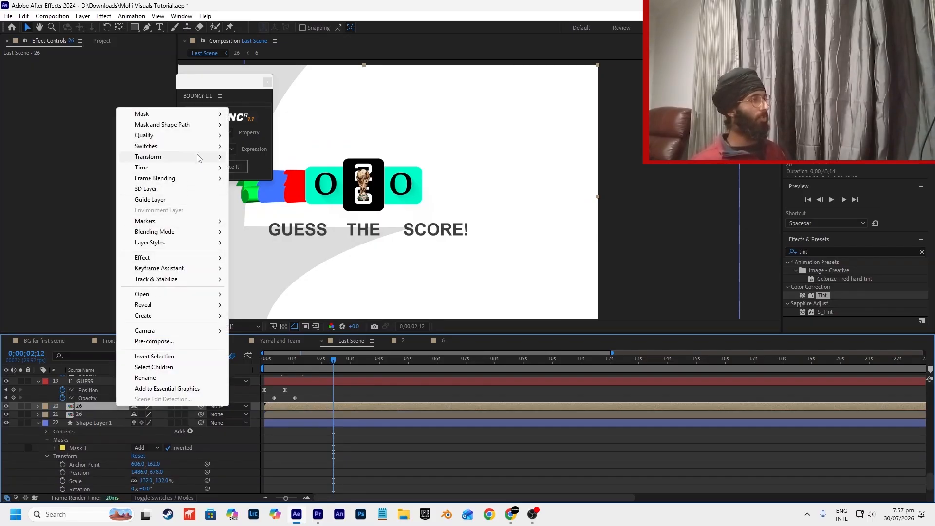
{"action": "mouse_move", "coordinate": [200, 157]}
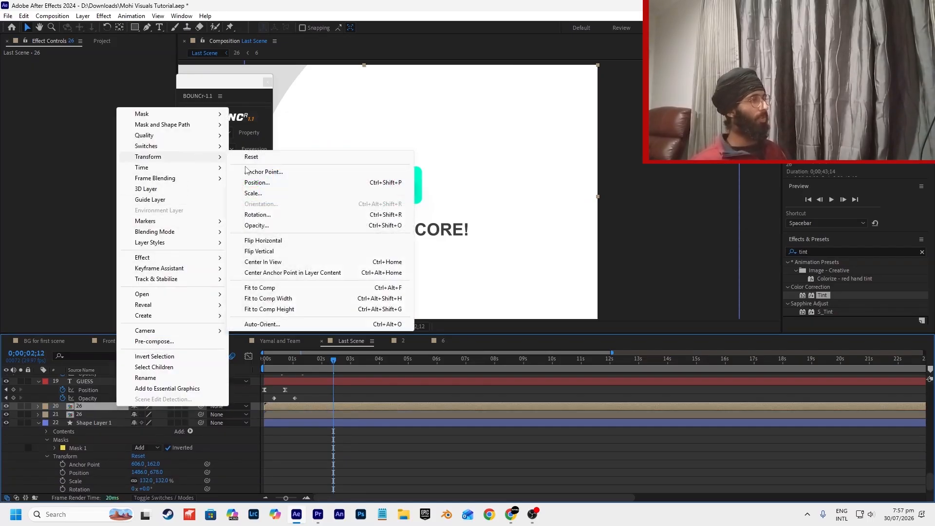
{"action": "left_click", "coordinate": [295, 240]}
{"action": "left_click", "coordinate": [374, 398]}
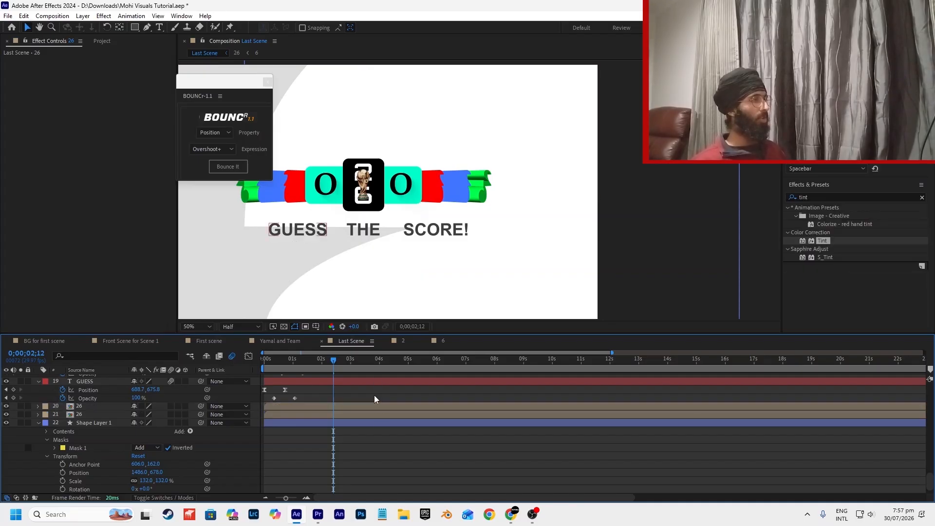
Check the scoreboard's centring and symmetry with the Proportional Grid overlay, leaving the grid hidden.
{"action": "key", "text": "comma"}
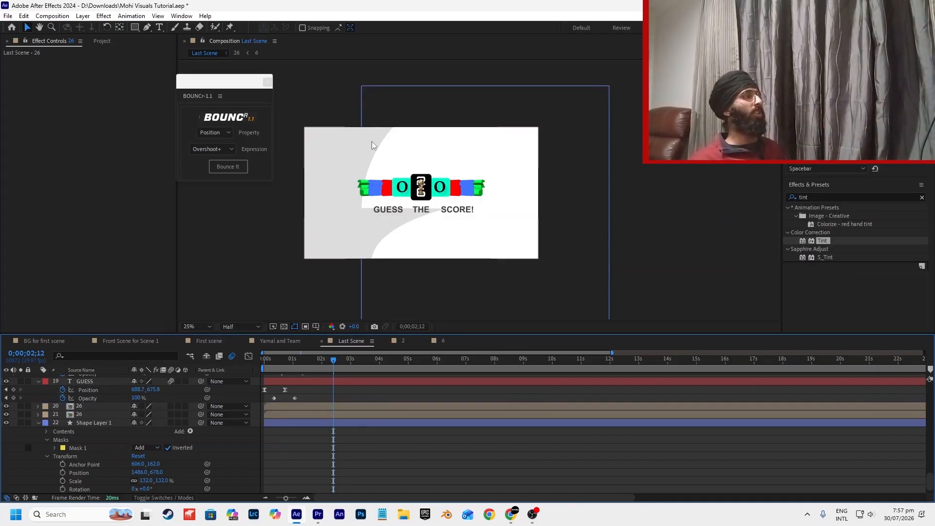
{"action": "left_click", "coordinate": [316, 327]}
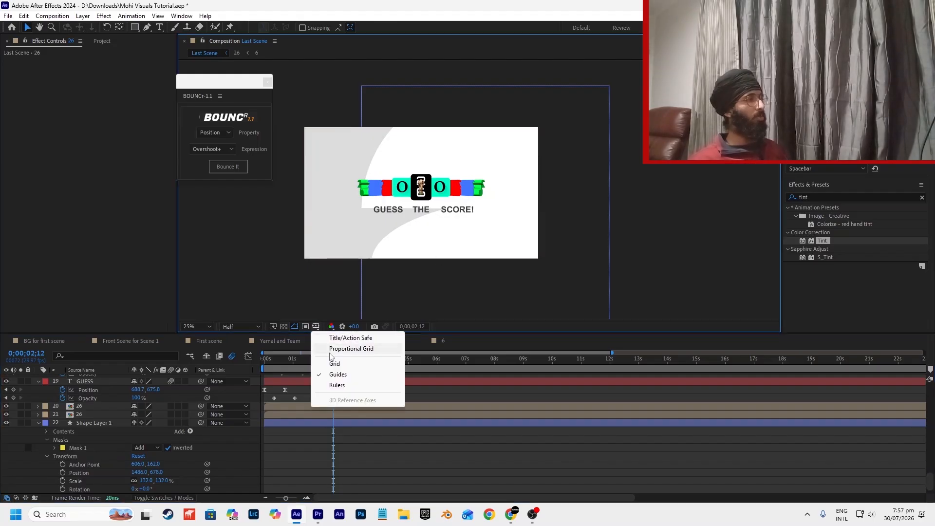
{"action": "left_click", "coordinate": [331, 361]}
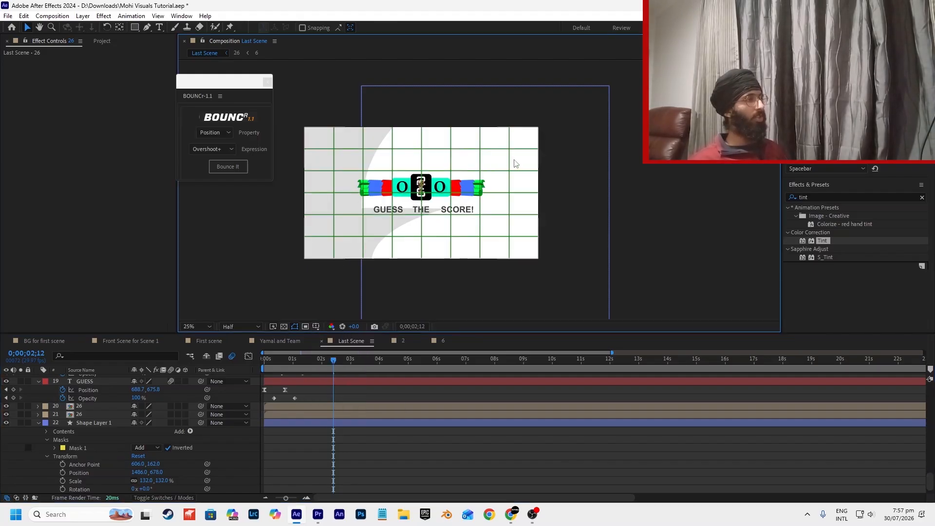
{"action": "left_click", "coordinate": [316, 326]}
{"action": "left_click", "coordinate": [331, 360]}
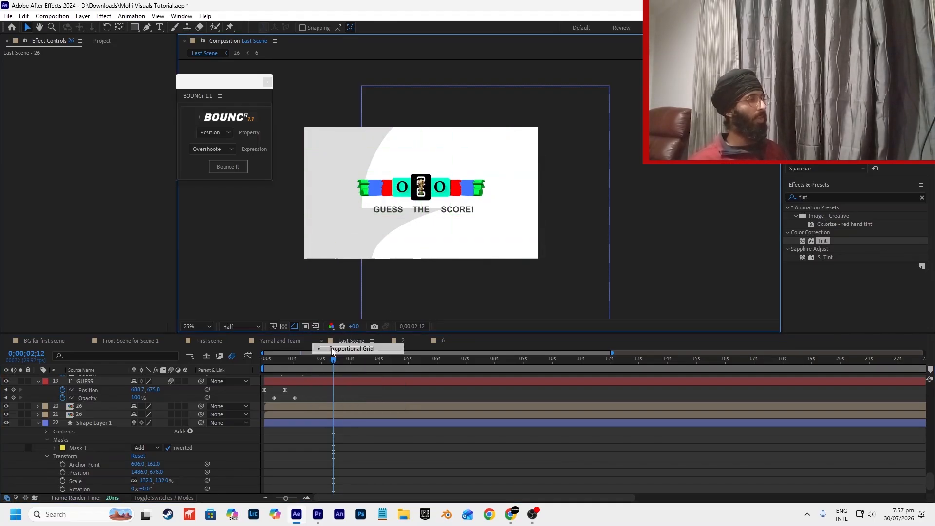
Preview the mirrored 2s and 6s sliding out on both sides and save the project.
{"action": "key", "text": "space"}
{"action": "scroll", "coordinate": [414, 196], "scroll_direction": "up", "scroll_amount": 2}
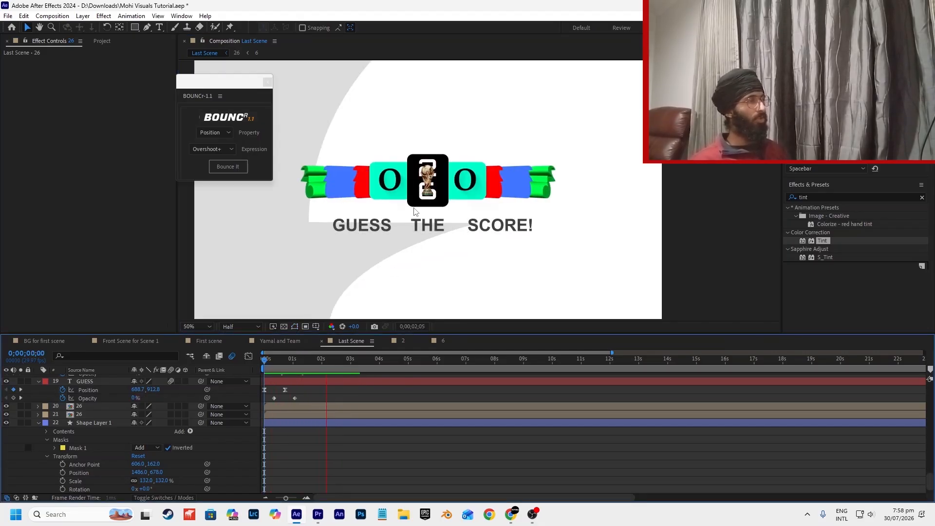
{"action": "key", "text": "space"}
{"action": "key", "text": "ctrl+s"}
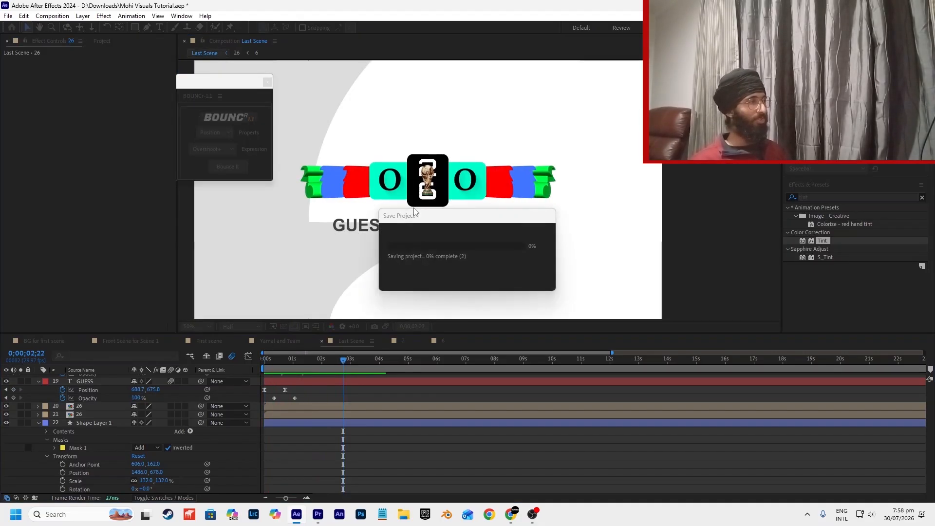
Collapse Shape Layer 1's properties and play Last Scene back from the first frame.
{"action": "key", "text": "Home"}
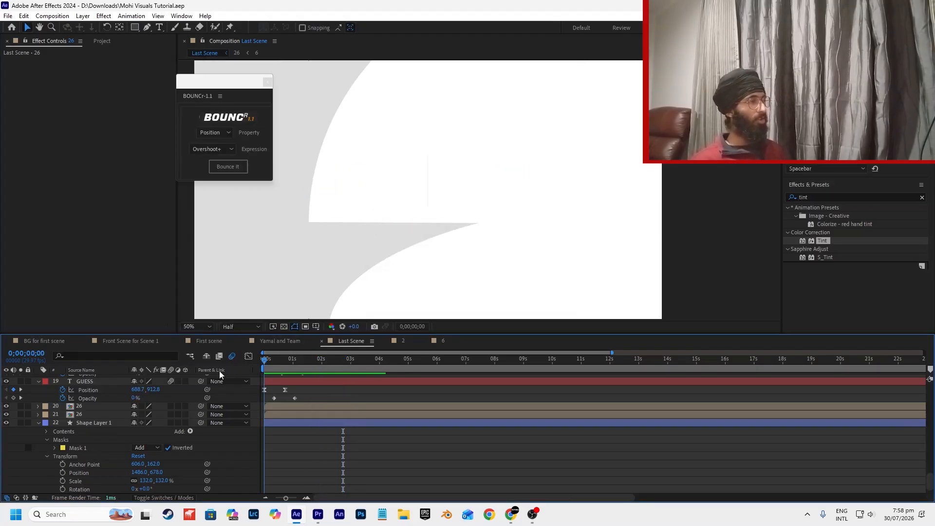
{"action": "left_click", "coordinate": [48, 424]}
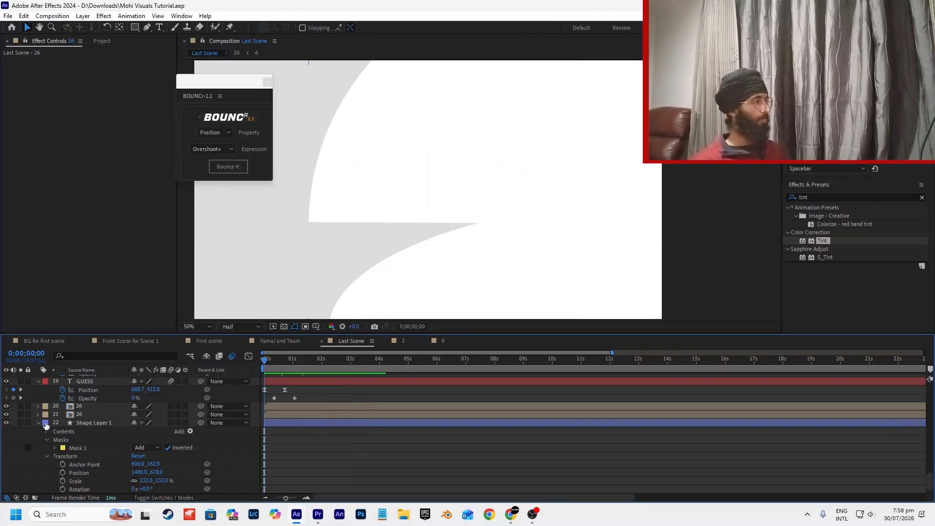
{"action": "left_click", "coordinate": [38, 423]}
{"action": "key", "text": "space"}
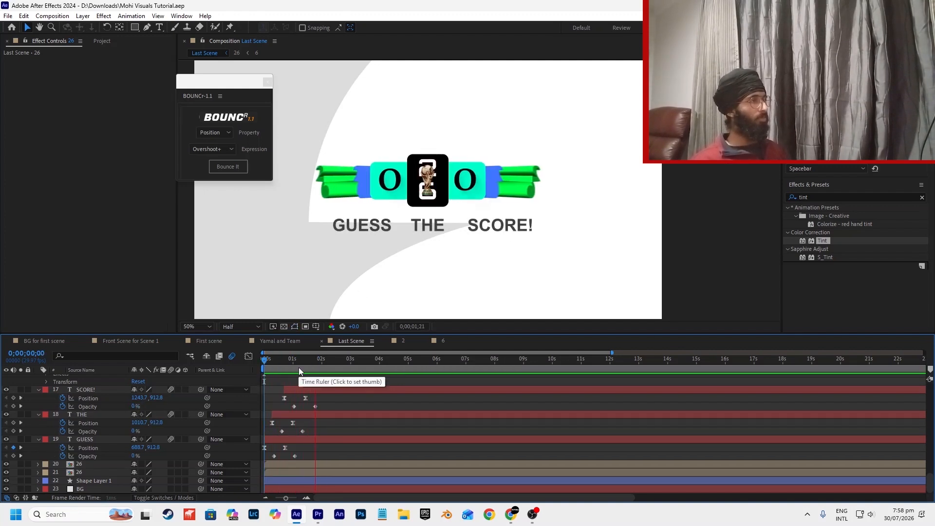
Switch to Premiere Pro and scrub the Mohi Visuals reel to 00:00:07:23 to compare the reference scoreboard scene.
{"action": "left_click", "coordinate": [318, 514]}
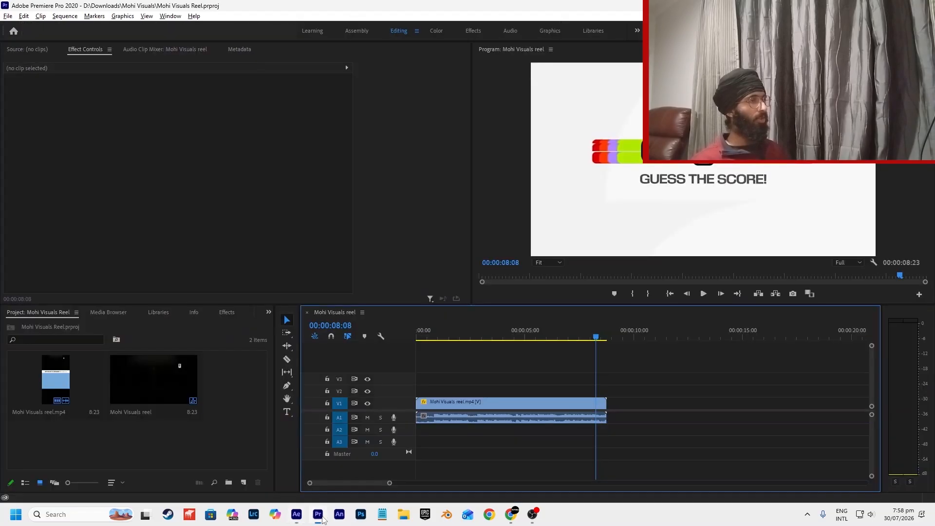
{"action": "left_click_drag", "start_coordinate": [571, 325], "coordinate": [588, 343]}
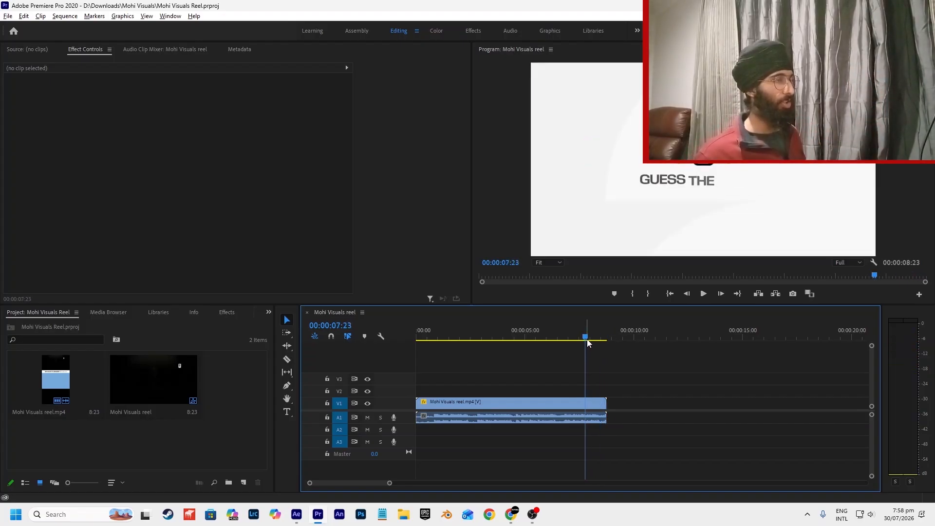
Examine the reference reel at 00:00:06:27, then switch to After Effects and compare it with the Last Scene scoreboard.
{"action": "key", "text": "ctrl+s"}
{"action": "left_click", "coordinate": [566, 337]}
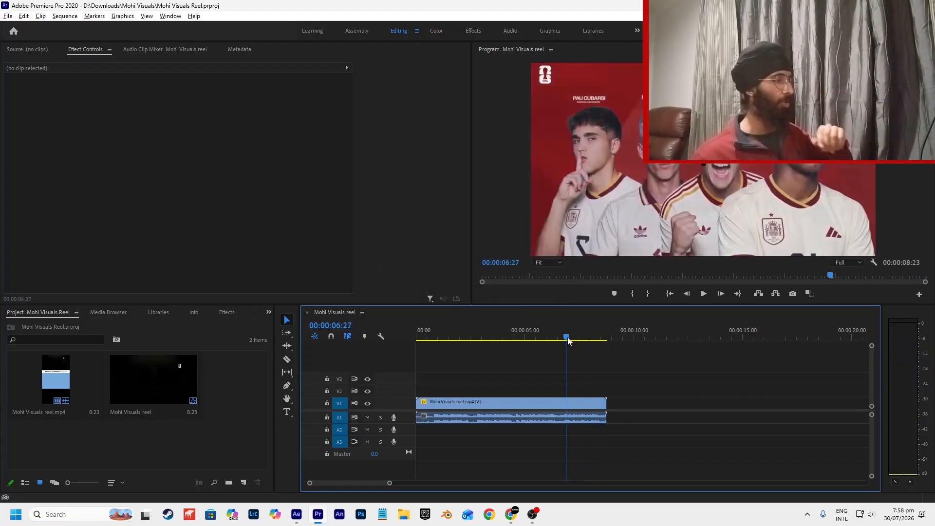
{"action": "left_click", "coordinate": [297, 516]}
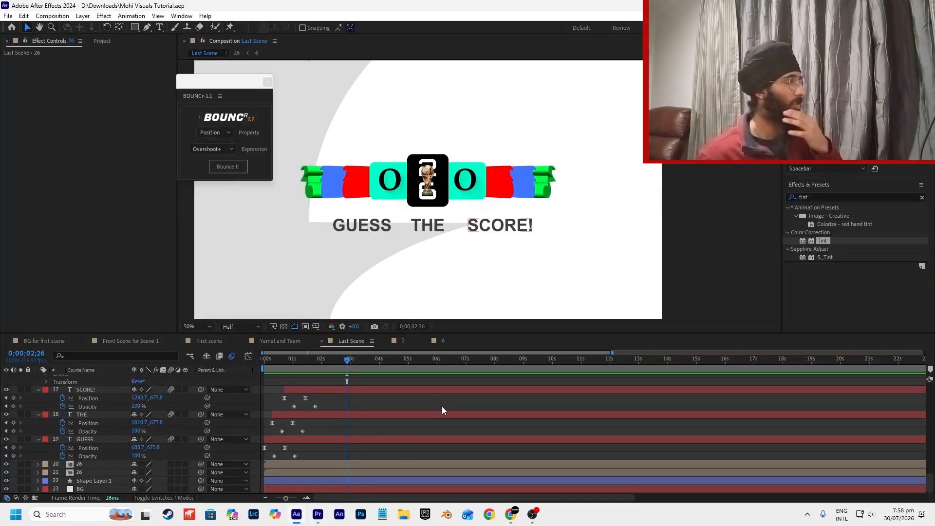
{"action": "scroll", "coordinate": [452, 224], "scroll_direction": "down", "scroll_amount": 2}
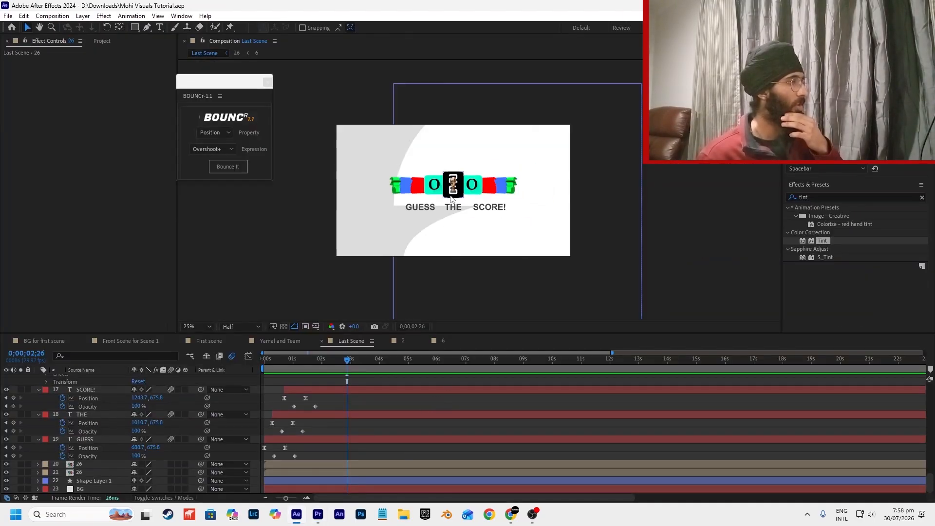
{"action": "scroll", "coordinate": [451, 197], "scroll_direction": "up", "scroll_amount": 2}
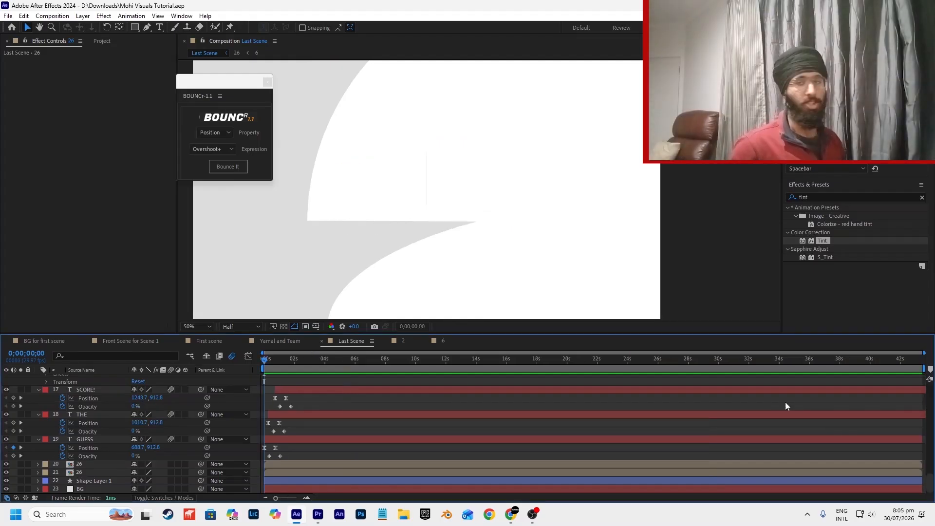
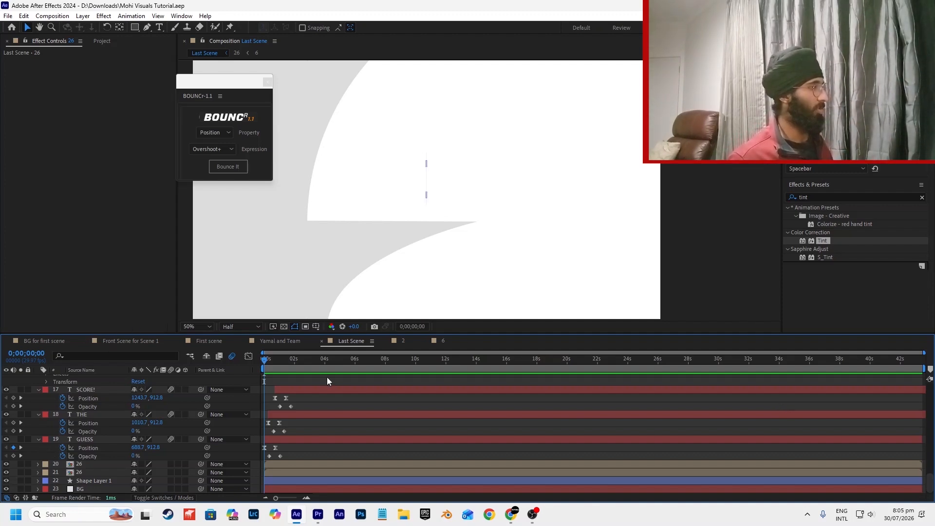
Create a 1920x1080, 29.97 fps composition named Bring together.
{"action": "left_click", "coordinate": [102, 41]}
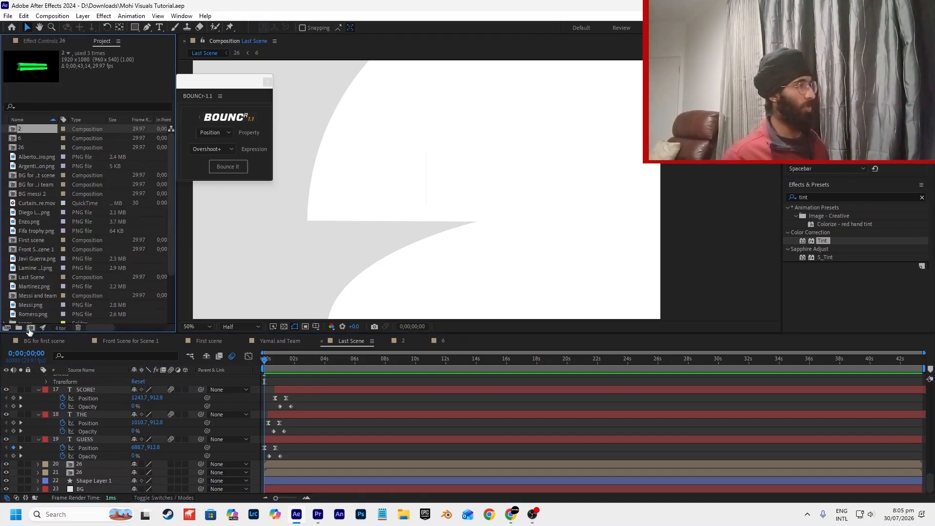
{"action": "left_click", "coordinate": [30, 329]}
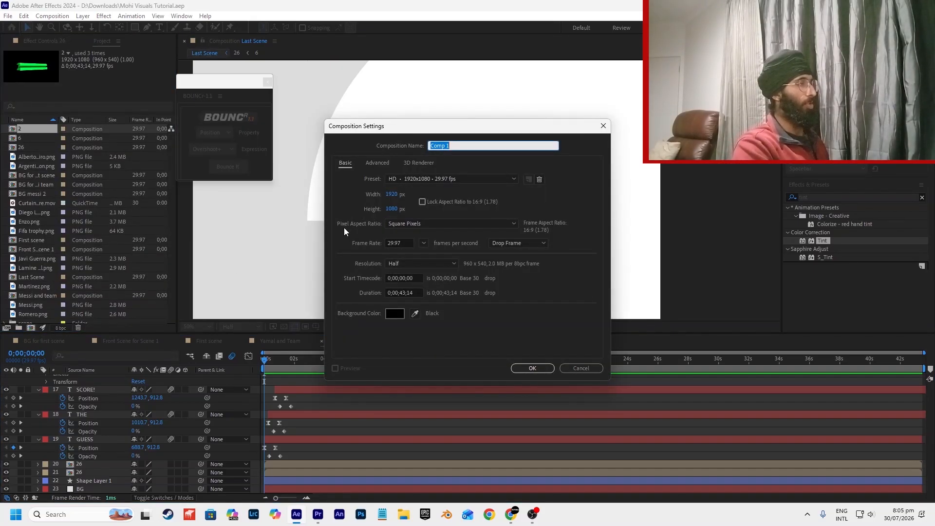
{"action": "type", "text": "Bei"}
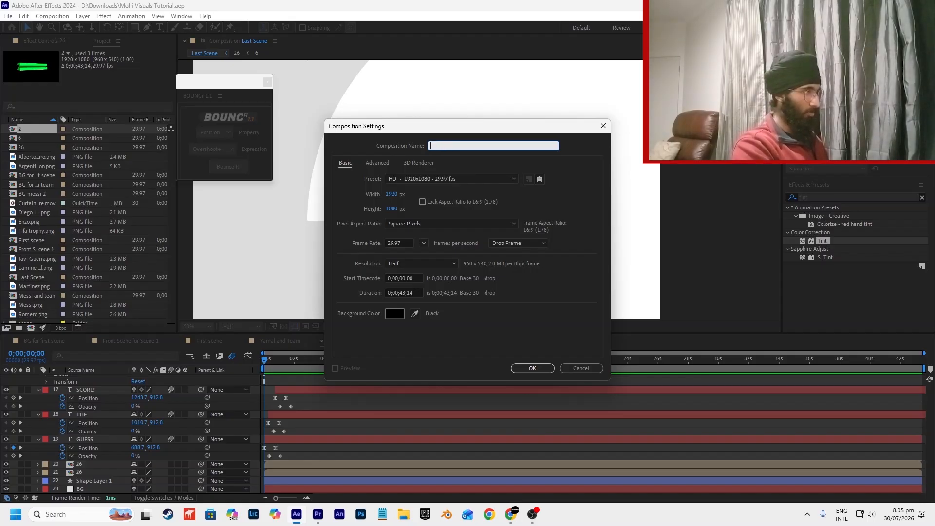
{"action": "type", "text": "ng together"}
{"action": "key", "text": "Return"}
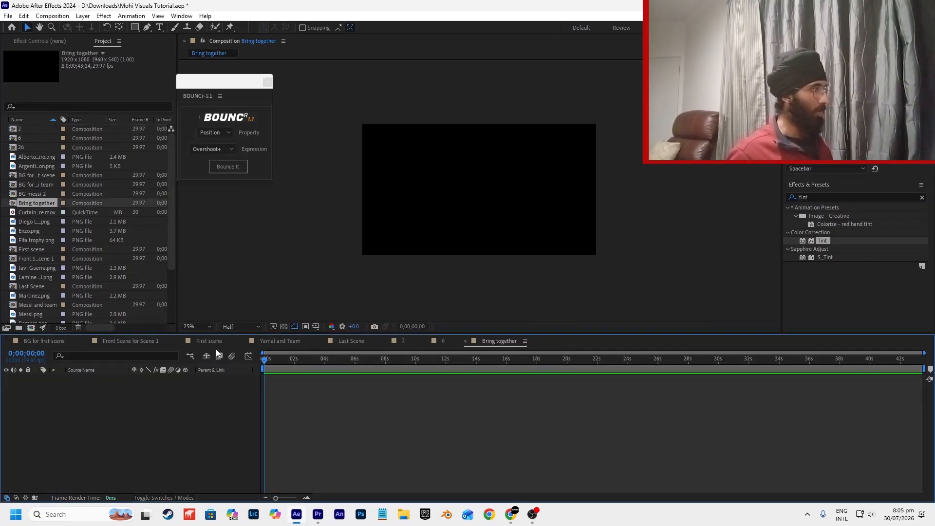
Add the First scene composition to the Bring together timeline, starting at the first frame.
{"action": "left_click", "coordinate": [216, 342]}
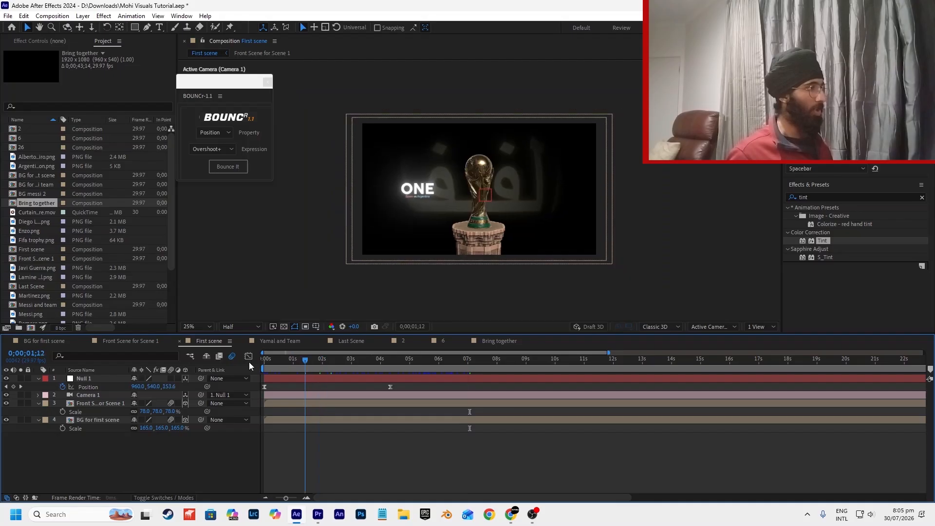
{"action": "left_click", "coordinate": [506, 341]}
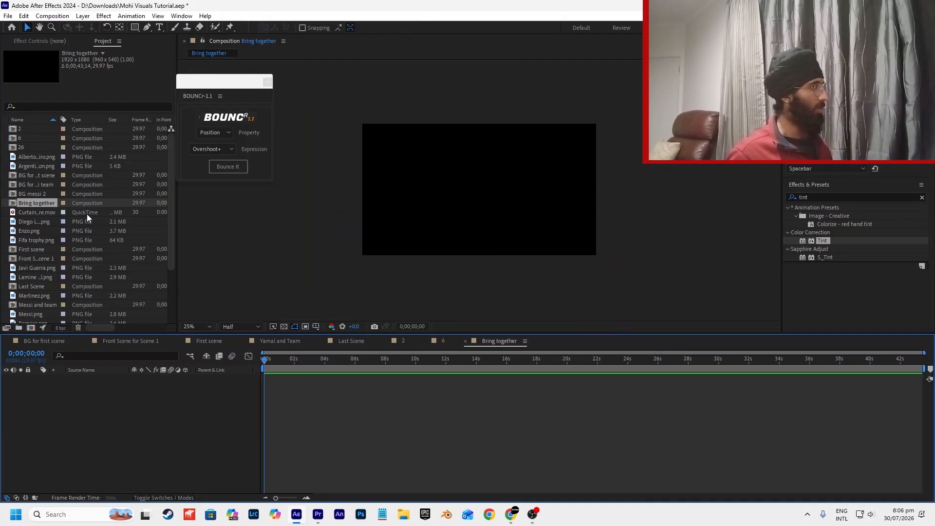
{"action": "left_click", "coordinate": [40, 111]}
{"action": "left_click", "coordinate": [47, 251]}
{"action": "left_click", "coordinate": [326, 358]}
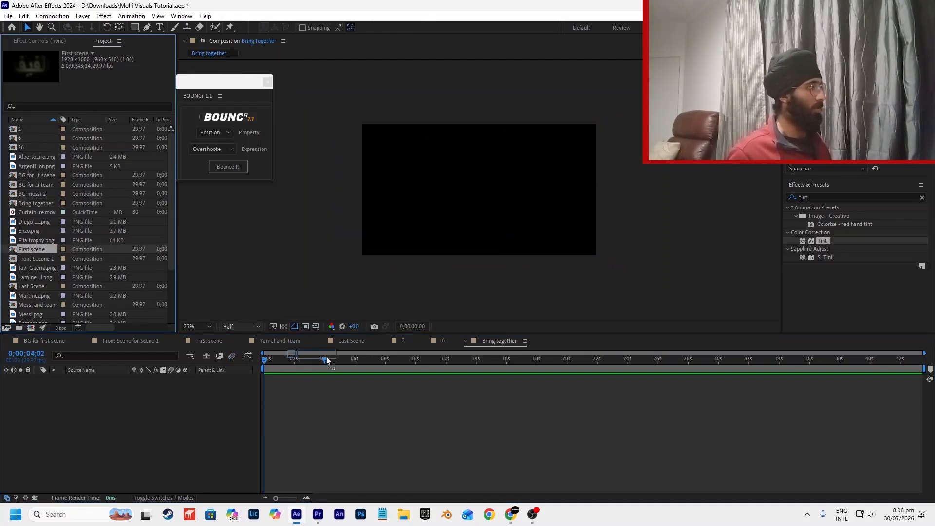
{"action": "left_click_drag", "start_coordinate": [271, 396], "coordinate": [168, 379]}
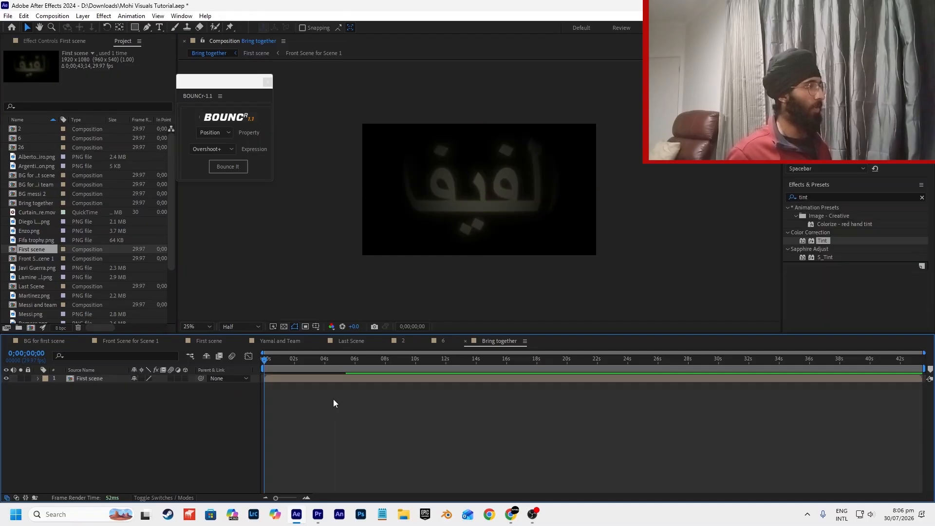
Preview the First scene layer and trim its end to 0;00;03;25.
{"action": "key", "text": "space"}
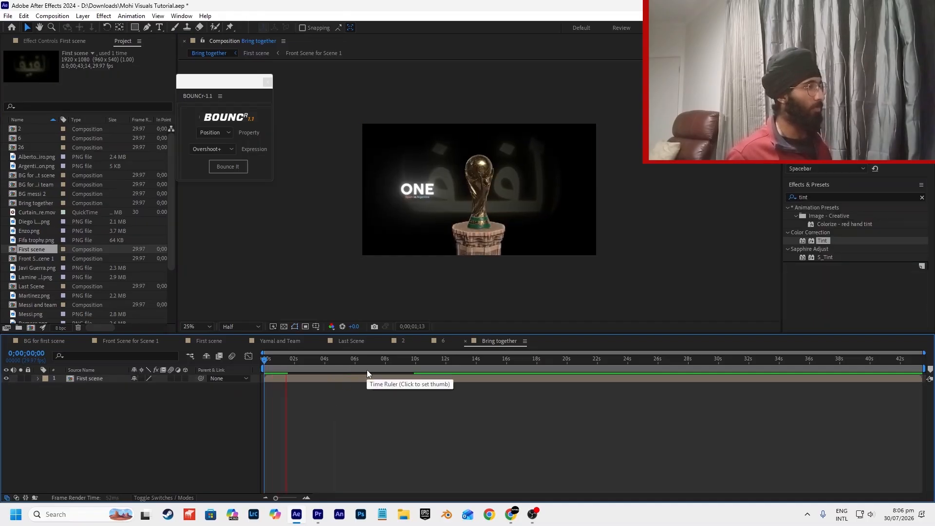
{"action": "left_click_drag", "start_coordinate": [366, 369], "coordinate": [322, 372]}
{"action": "left_click", "coordinate": [325, 380]}
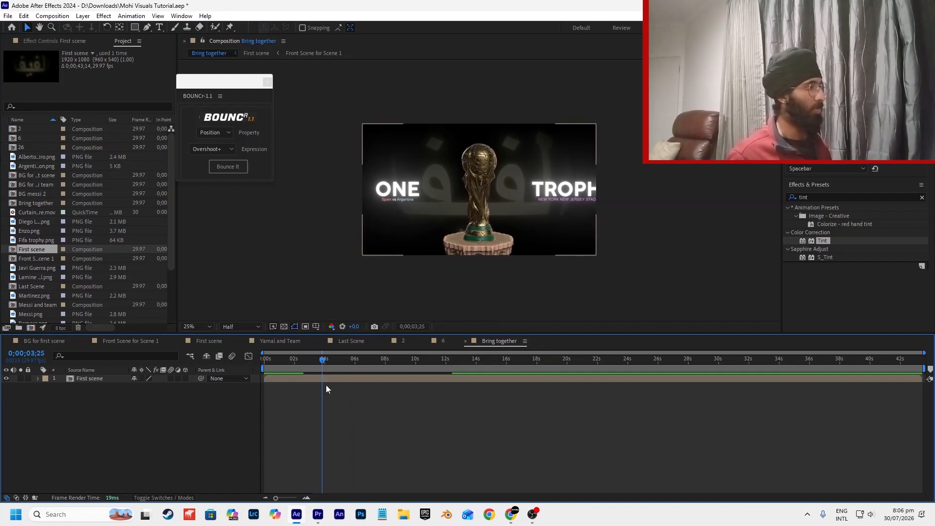
{"action": "left_click", "coordinate": [334, 385]}
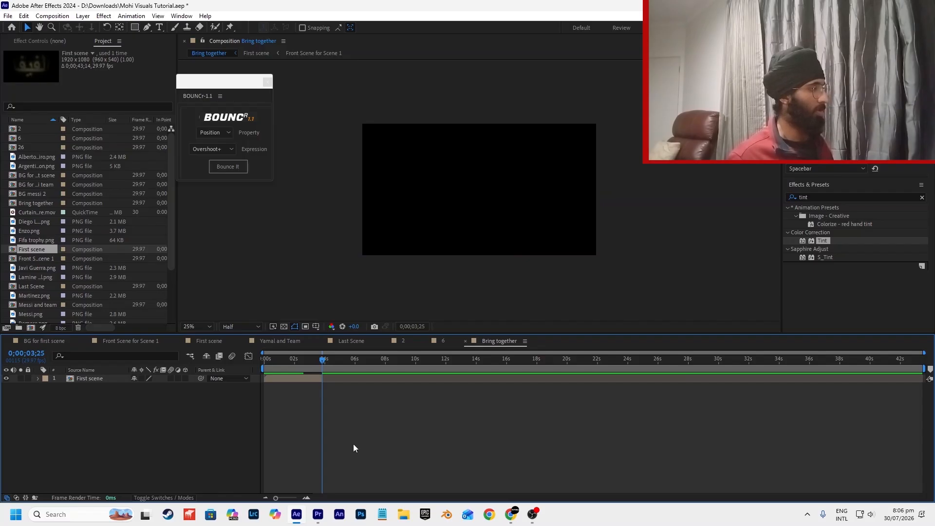
Check the scene order in the Premiere Pro reference reel, then examine the Yamal and Team composition in After Effects.
{"action": "left_click", "coordinate": [318, 514]}
{"action": "left_click_drag", "start_coordinate": [453, 336], "coordinate": [508, 362]}
{"action": "key", "text": "alt+Tab"}
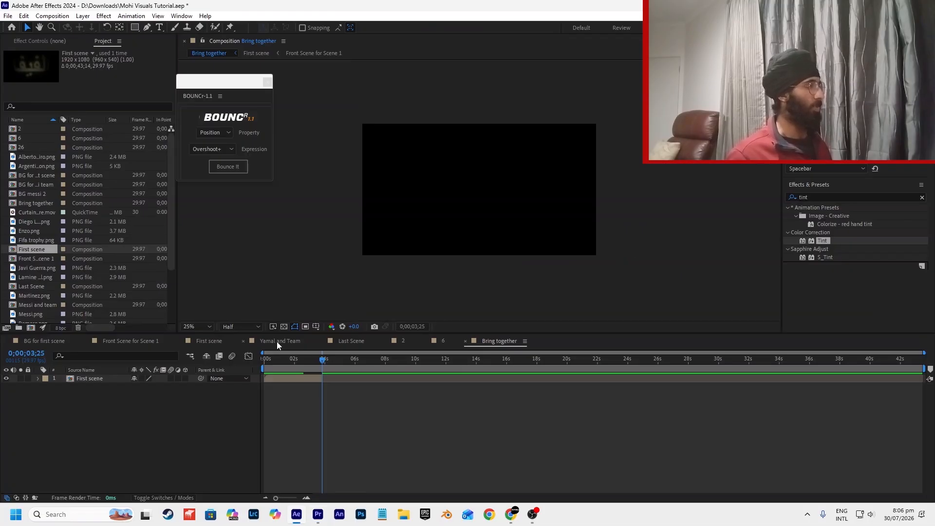
{"action": "left_click", "coordinate": [277, 341]}
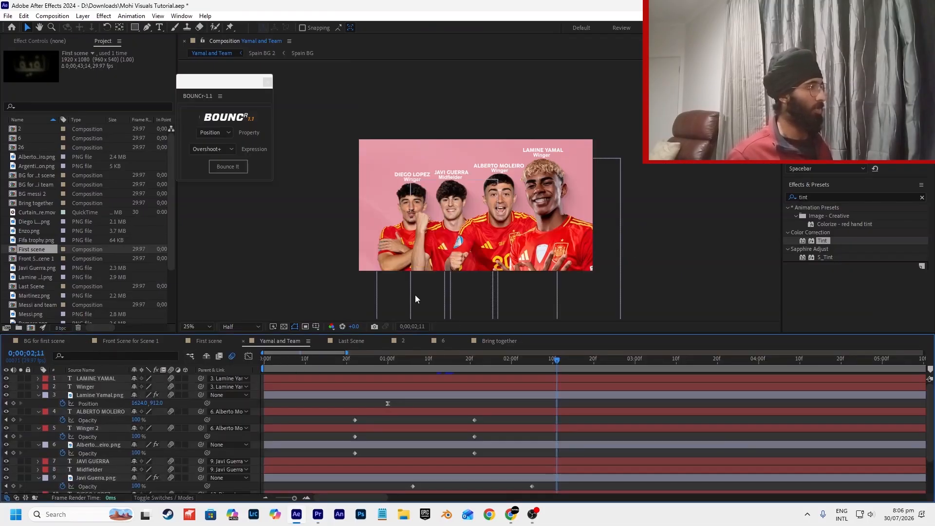
{"action": "left_click_drag", "start_coordinate": [539, 360], "coordinate": [300, 372]}
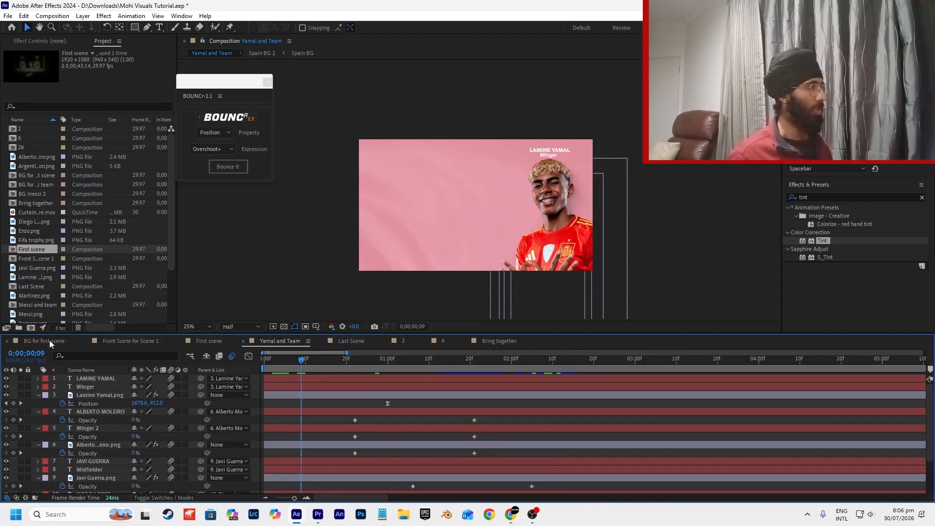
{"action": "left_click", "coordinate": [132, 346]}
{"action": "left_click", "coordinate": [280, 341]}
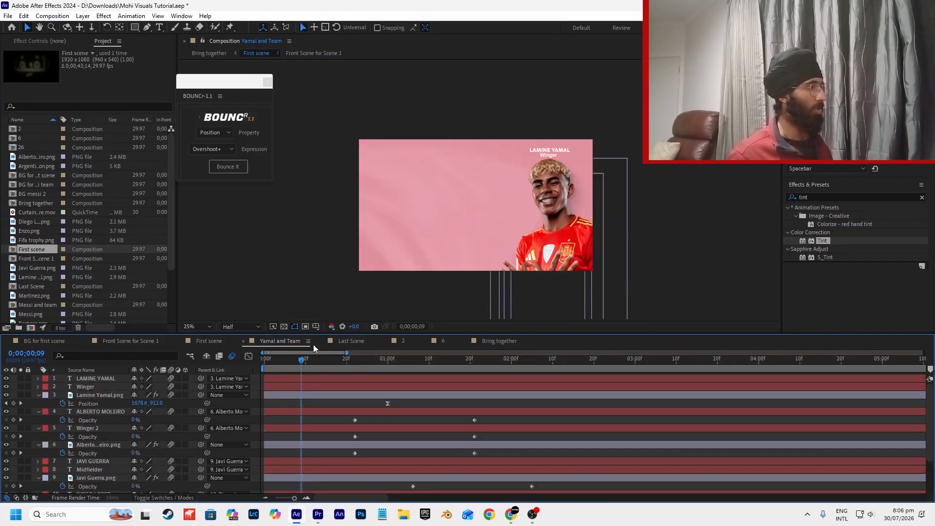
{"action": "left_click", "coordinate": [500, 341]}
Add the Messi and team composition above First scene, starting at the 0;00;03;25 cut, and preview it.
{"action": "left_click_drag", "start_coordinate": [42, 304], "coordinate": [95, 378]}
{"action": "mouse_move", "coordinate": [310, 383]}
{"action": "left_mouse_down"}
{"action": "mouse_move", "coordinate": [398, 386]}
{"action": "mouse_move", "coordinate": [366, 391]}
{"action": "mouse_move", "coordinate": [320, 378]}
{"action": "left_mouse_up"}
{"action": "scroll", "coordinate": [325, 378], "scroll_direction": "up", "scroll_amount": 4}
{"action": "scroll", "coordinate": [321, 378], "scroll_direction": "down", "scroll_amount": 5}
{"action": "key", "text": "space"}
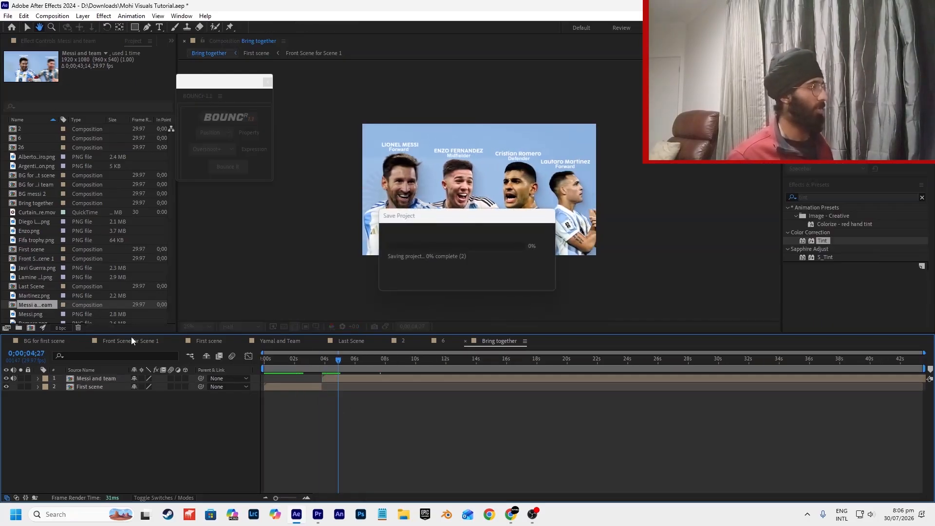
Add the Yamal and Team composition above Messi and team, starting at 0;00;05;14.
{"action": "scroll", "coordinate": [71, 288], "scroll_direction": "down", "scroll_amount": 3}
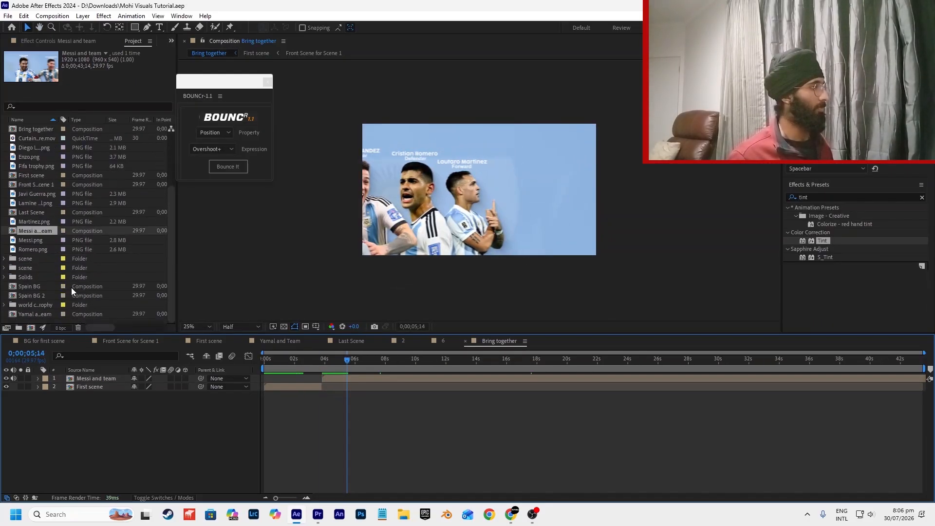
{"action": "left_click_drag", "start_coordinate": [40, 314], "coordinate": [339, 384]}
{"action": "mouse_move", "coordinate": [417, 386]}
{"action": "left_mouse_down"}
{"action": "mouse_move", "coordinate": [449, 391]}
{"action": "mouse_move", "coordinate": [424, 396]}
{"action": "left_mouse_up"}
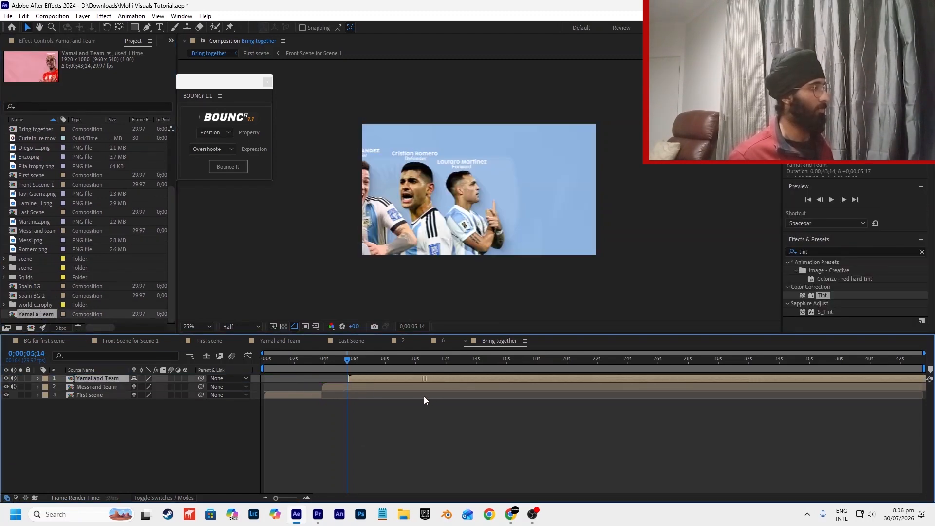
{"action": "key", "text": "="}
{"action": "key", "text": "="}
Check the reference reel, then end Messi and team at 0;00;05;12 and move Yamal and Team earlier to meet that cut.
{"action": "mouse_move", "coordinate": [341, 365]}
{"action": "left_mouse_down"}
{"action": "mouse_move", "coordinate": [349, 367]}
{"action": "mouse_move", "coordinate": [340, 367]}
{"action": "left_mouse_up"}
{"action": "key", "text": "alt+Tab"}
{"action": "left_click_drag", "start_coordinate": [506, 339], "coordinate": [525, 344]}
{"action": "key", "text": "alt+Tab"}
{"action": "scroll", "coordinate": [341, 365], "scroll_direction": "up", "scroll_amount": 3}
{"action": "mouse_move", "coordinate": [339, 364]}
{"action": "left_mouse_down"}
{"action": "mouse_move", "coordinate": [360, 363]}
{"action": "mouse_move", "coordinate": [346, 365]}
{"action": "left_mouse_up"}
{"action": "left_click_drag", "start_coordinate": [483, 381], "coordinate": [371, 381]}
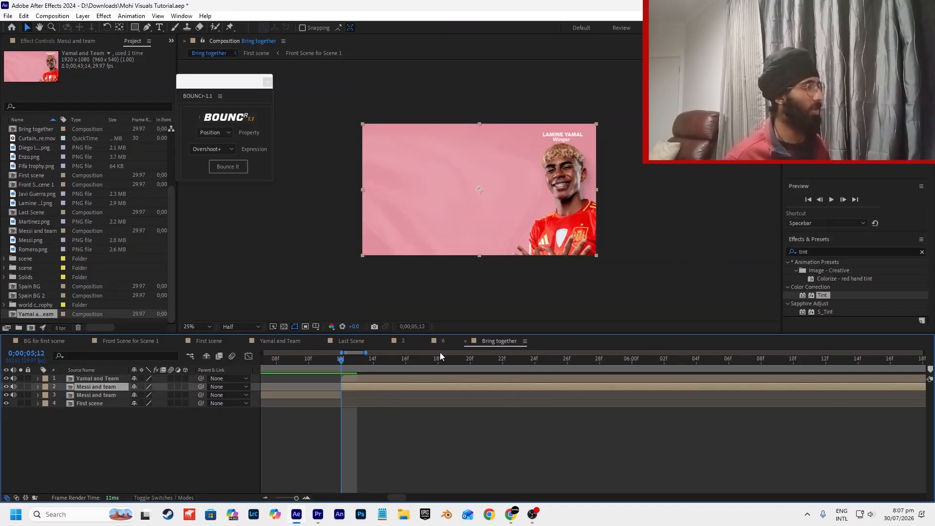
{"action": "left_click", "coordinate": [390, 413]}
Play Bring together from the first frame through the Yamal and Team cut and save the project.
{"action": "scroll", "coordinate": [352, 370], "scroll_direction": "down", "scroll_amount": 5}
{"action": "key", "text": "Home"}
{"action": "key", "text": "space"}
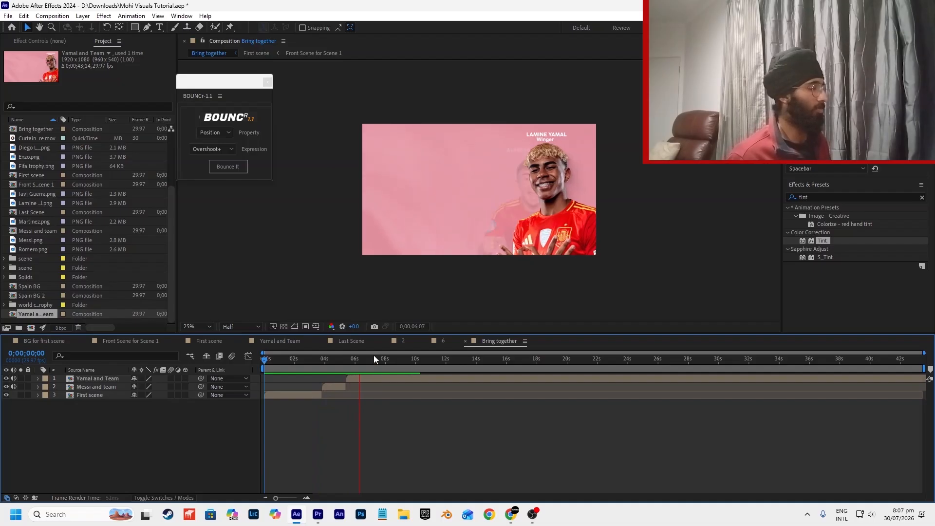
{"action": "key", "text": "ctrl+s"}
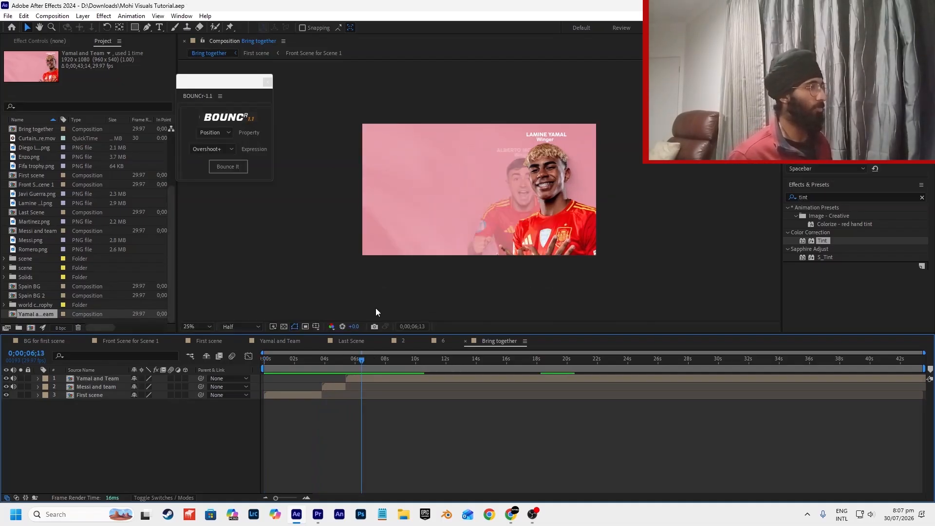
Switch to Premiere Pro, scrub the reference reel from the team scene towards the final scene, and return to After Effects.
{"action": "key", "text": "alt+Tab"}
{"action": "left_click_drag", "start_coordinate": [522, 336], "coordinate": [582, 343]}
{"action": "key", "text": "alt+Tab"}
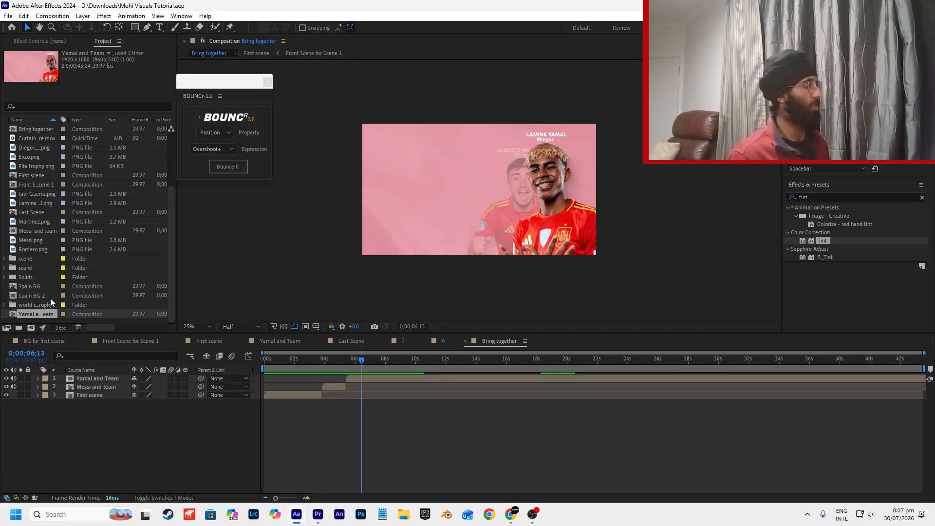
Search the project for "last scene" and add the Last Scene composition above Yamal and Team, starting just before 9 seconds.
{"action": "left_click", "coordinate": [50, 105]}
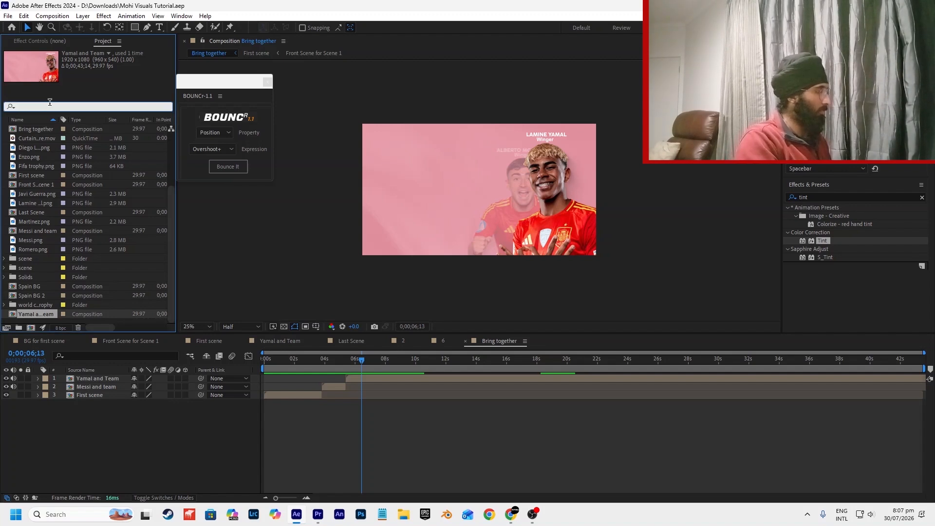
{"action": "type", "text": "last scene"}
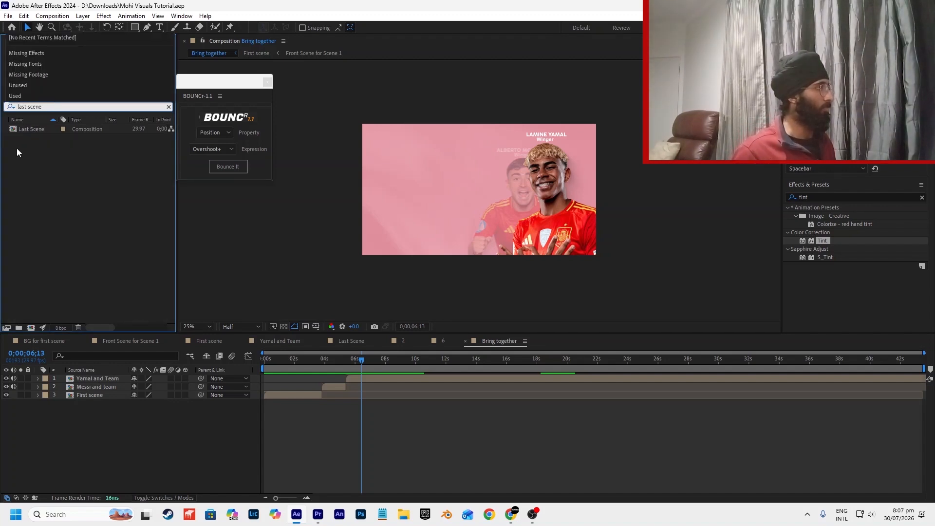
{"action": "left_click_drag", "start_coordinate": [31, 129], "coordinate": [409, 377]}
{"action": "left_click", "coordinate": [372, 384]}
Preview the change from Yamal and Team to Last Scene from 0;00;07;13 and save the project.
{"action": "key", "text": "space"}
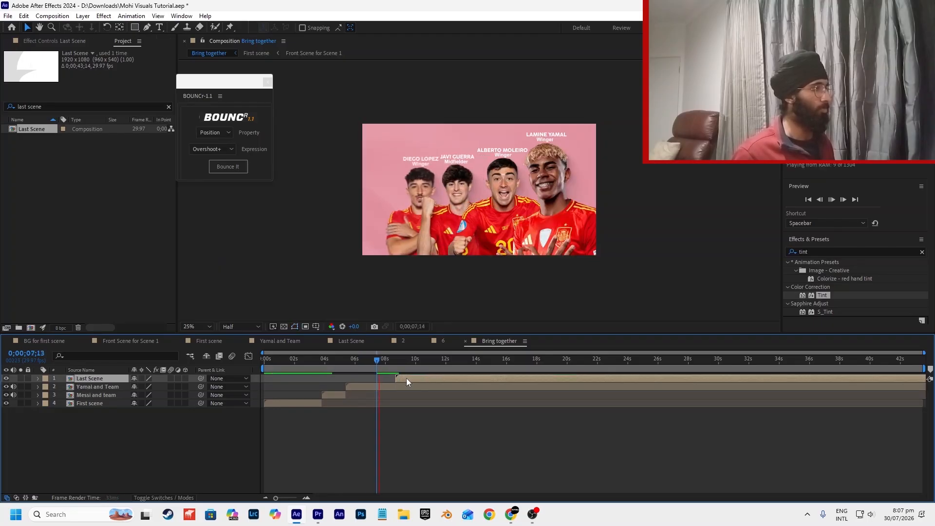
{"action": "left_click", "coordinate": [398, 406]}
{"action": "left_click", "coordinate": [410, 449]}
{"action": "key", "text": "ctrl+s"}
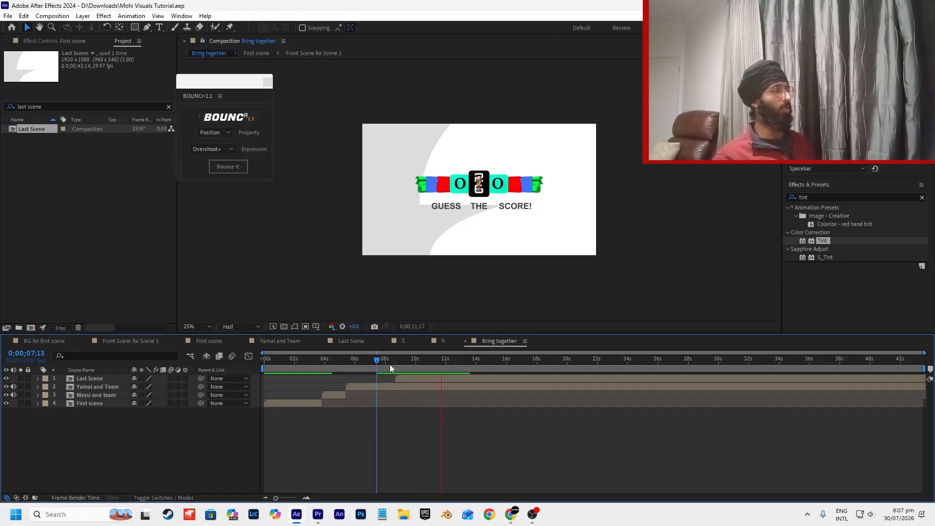
Play the assembled scenes from the start to review their cuts, stopping at 0;00;03;08.
{"action": "left_click_drag", "start_coordinate": [389, 365], "coordinate": [211, 384]}
{"action": "key", "text": "space"}
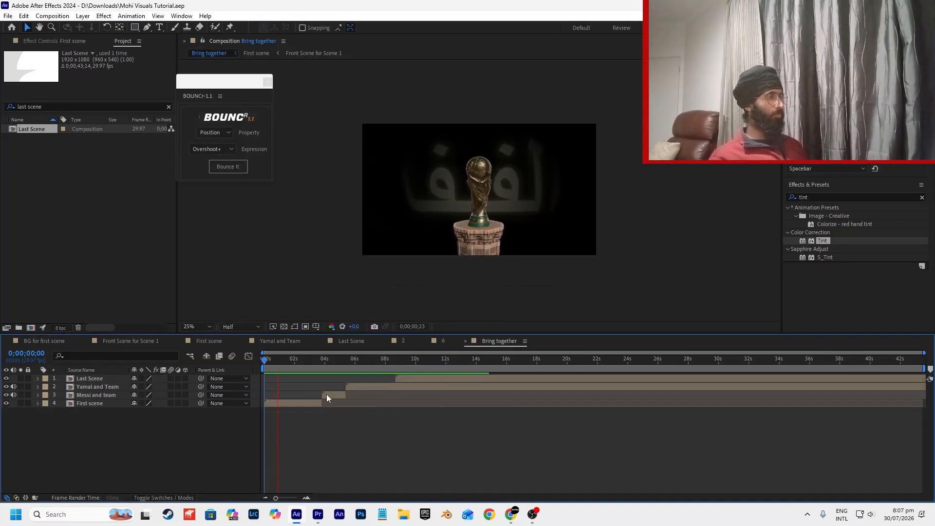
{"action": "left_click_drag", "start_coordinate": [263, 369], "coordinate": [267, 370]}
{"action": "key", "text": "space"}
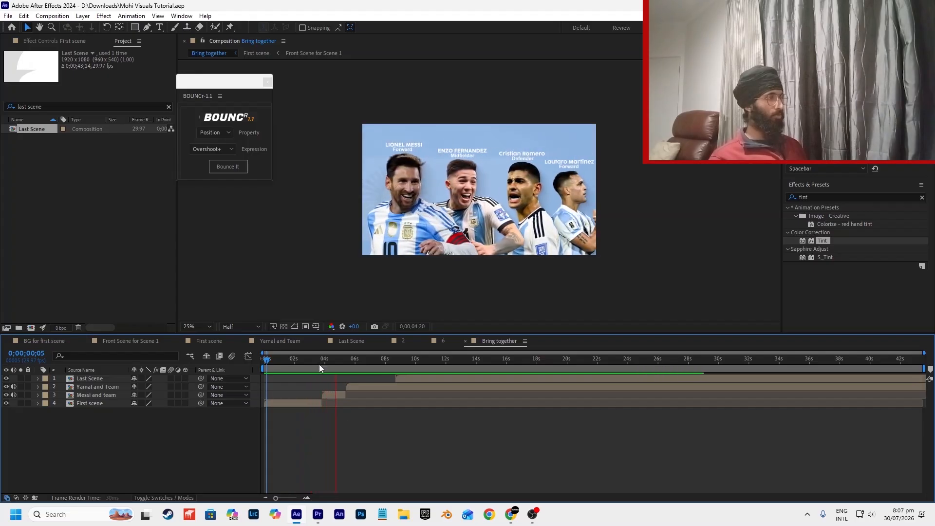
{"action": "left_click", "coordinate": [299, 363]}
{"action": "key", "text": "space"}
Add a camera to the Bring together composition with the default settings and dismiss the 2D layer warning.
{"action": "left_click", "coordinate": [84, 16]}
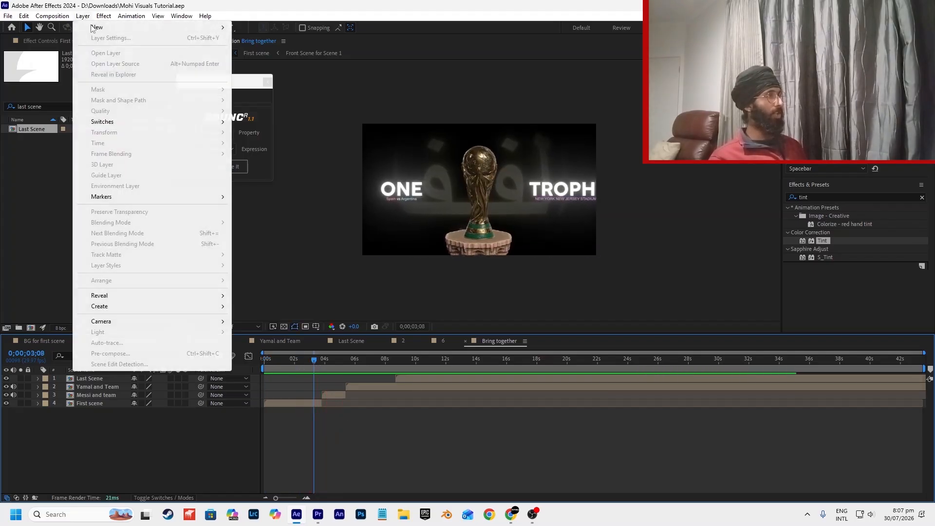
{"action": "mouse_move", "coordinate": [97, 26]}
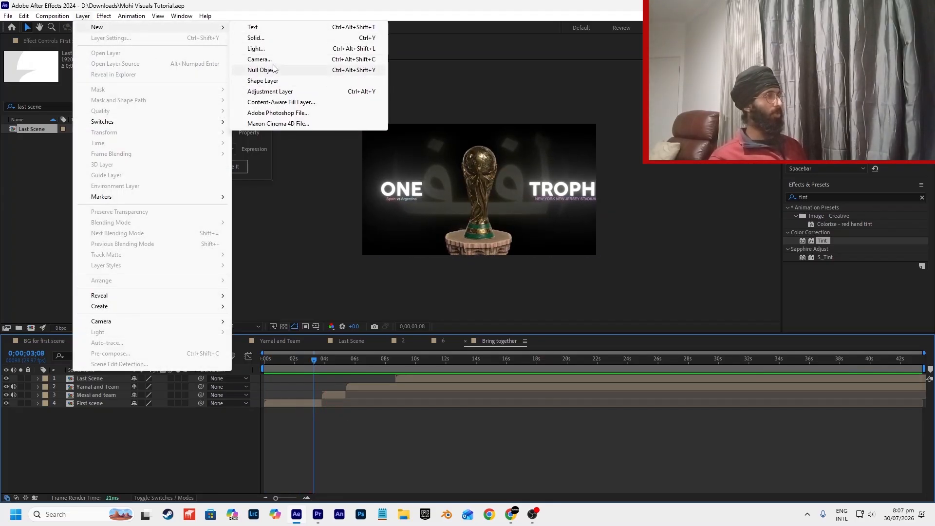
{"action": "left_click", "coordinate": [260, 59]}
{"action": "key", "text": "Return"}
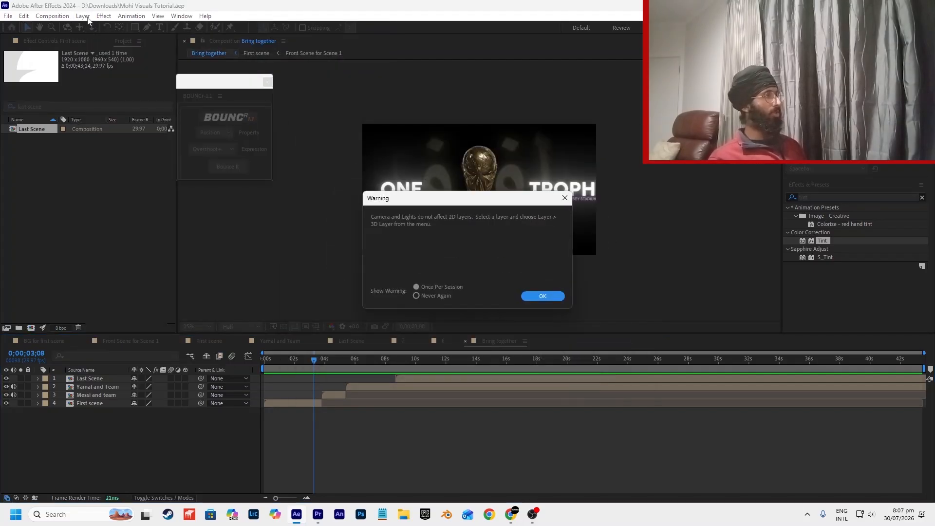
{"action": "key", "text": "Return"}
Add a 3D null object above the camera and parent Camera 1 to it.
{"action": "left_click", "coordinate": [84, 16]}
{"action": "mouse_move", "coordinate": [97, 27]}
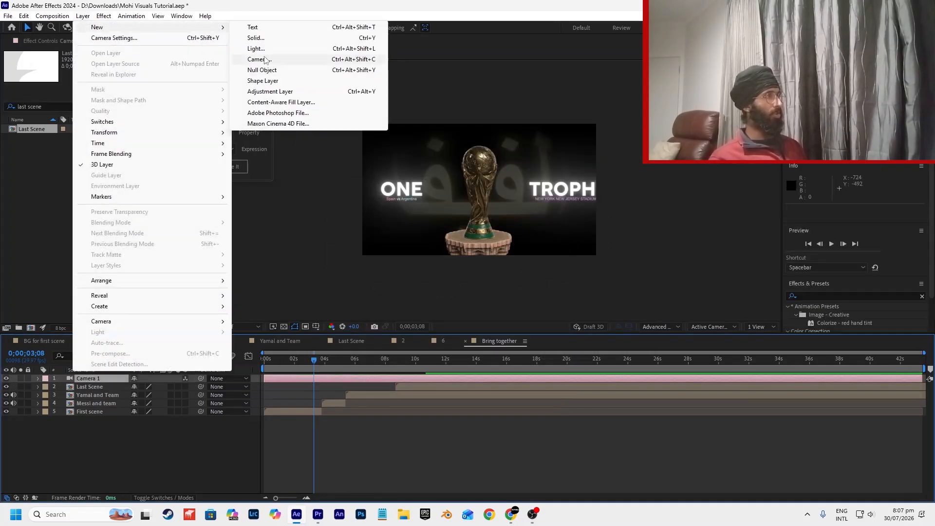
{"action": "left_click", "coordinate": [263, 70]}
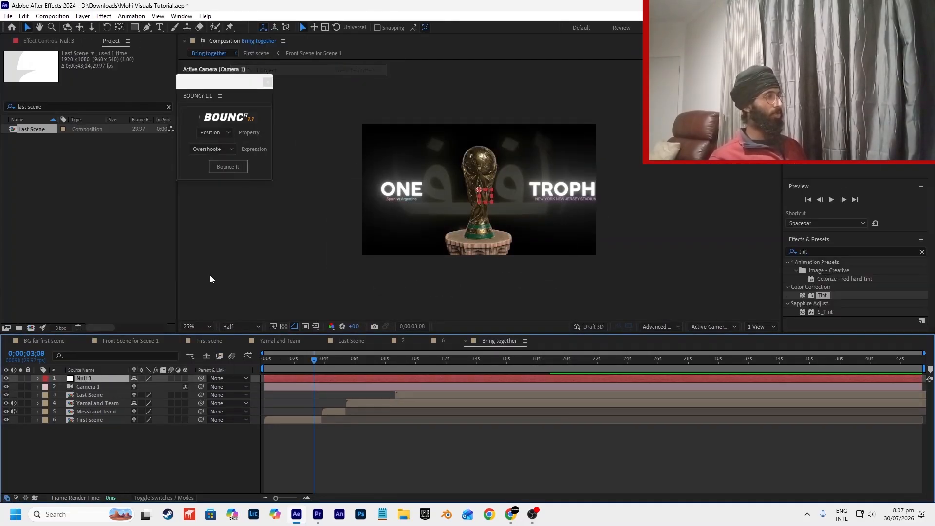
{"action": "left_click", "coordinate": [185, 378]}
{"action": "left_click_drag", "start_coordinate": [195, 388], "coordinate": [114, 376]}
{"action": "left_click", "coordinate": [116, 395]}
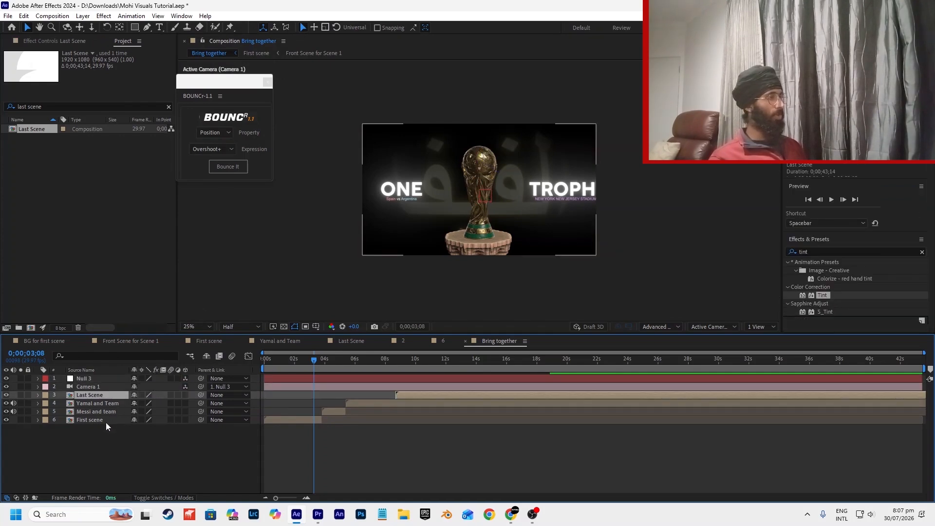
{"action": "left_click", "coordinate": [106, 419], "text": "shift"}
{"action": "left_click", "coordinate": [185, 395]}
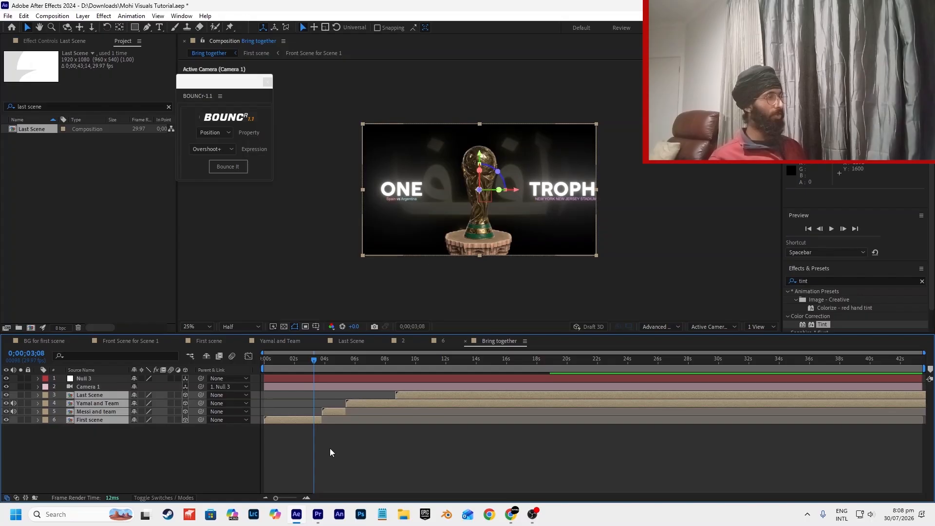
{"action": "key", "text": "ctrl+z"}
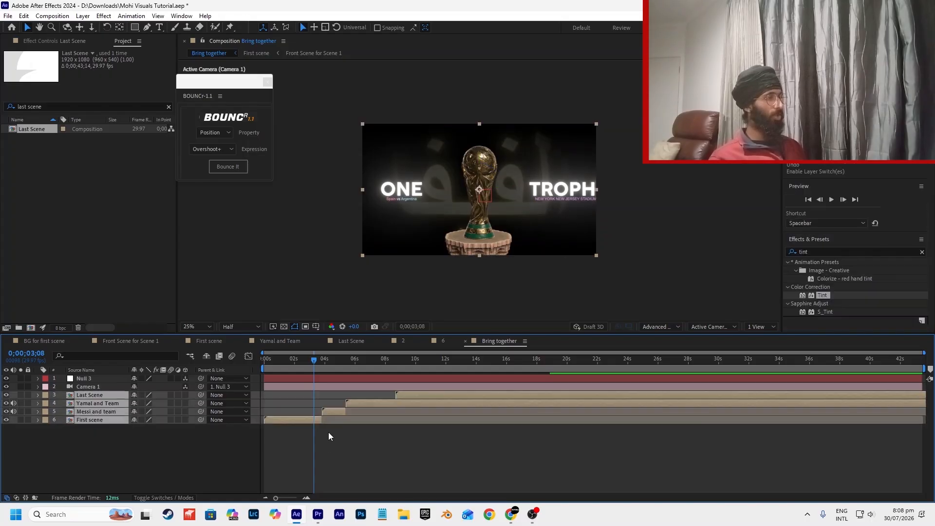
Find the cut between First scene and Messi and team at 0;00;03;25 and make only First scene a 3D layer.
{"action": "left_click_drag", "start_coordinate": [337, 364], "coordinate": [322, 381]}
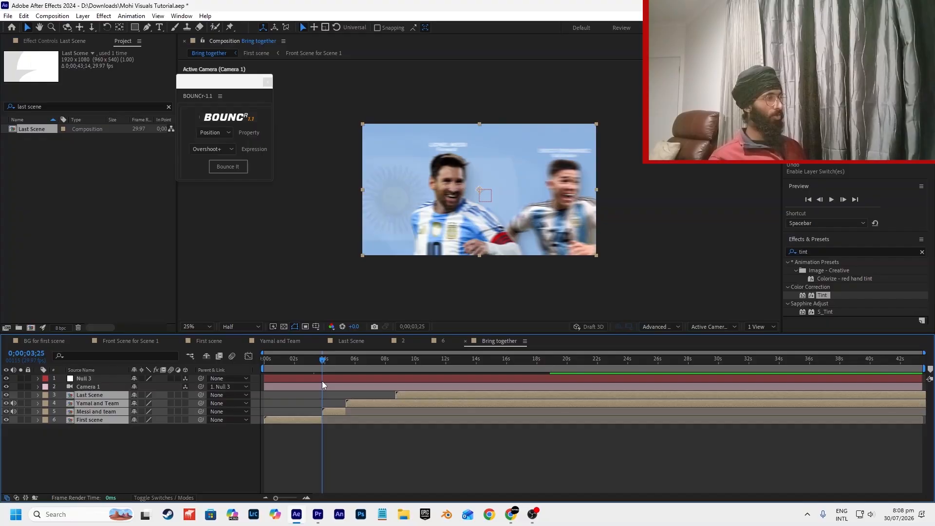
{"action": "left_click", "coordinate": [345, 438]}
{"action": "left_click_drag", "start_coordinate": [324, 417], "coordinate": [494, 387]}
{"action": "key", "text": "="}
{"action": "left_click", "coordinate": [445, 437]}
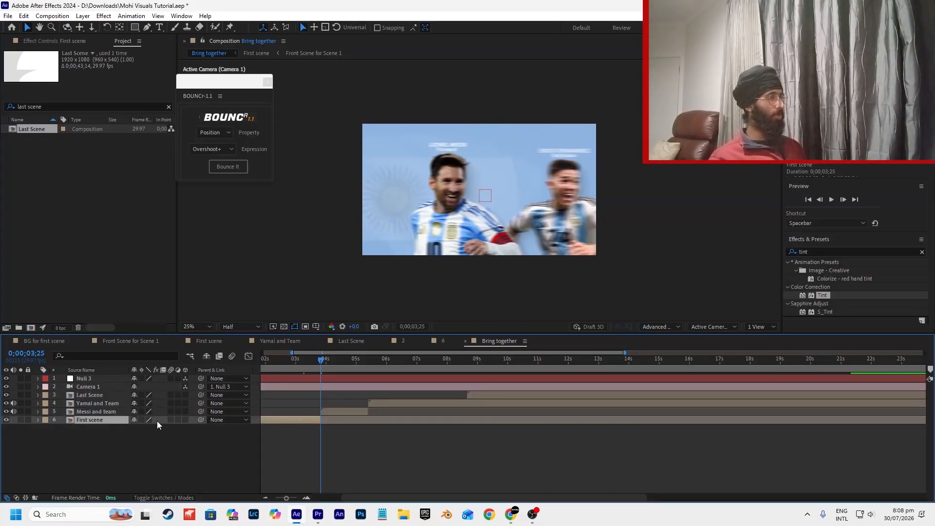
{"action": "left_click", "coordinate": [185, 420]}
Animate the camera null's X position from 960 at 0;00;03;02 to 1500 at 0;00;03;23.
{"action": "left_click", "coordinate": [298, 363]}
{"action": "left_click", "coordinate": [308, 386]}
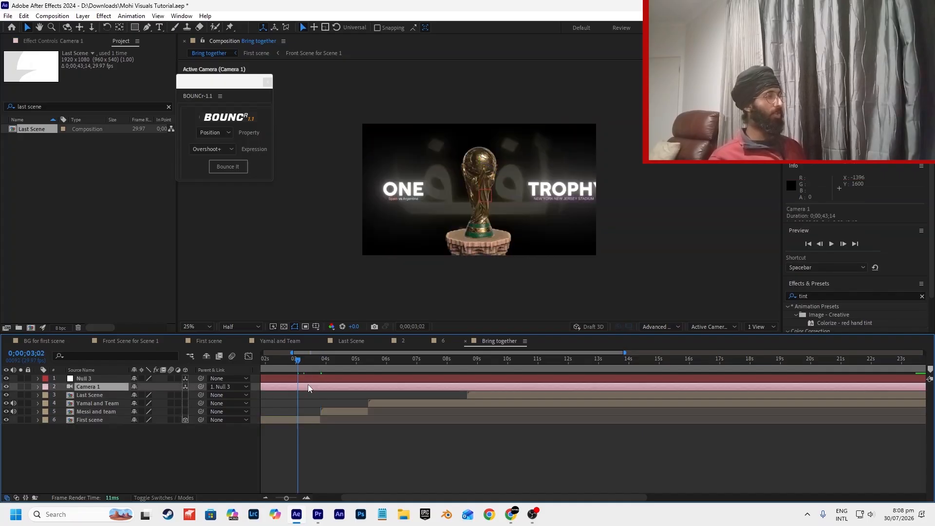
{"action": "left_click", "coordinate": [120, 379]}
{"action": "key", "text": "p"}
{"action": "left_click", "coordinate": [62, 387]}
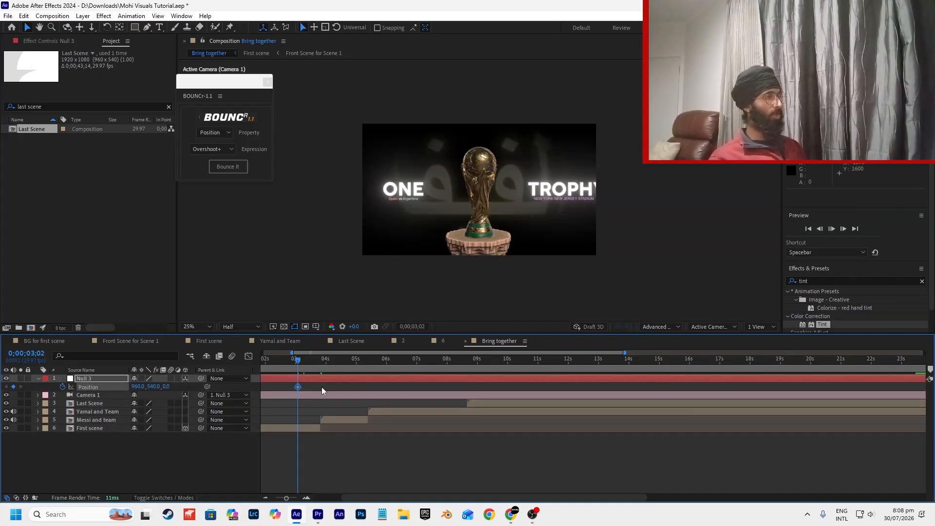
{"action": "key", "text": "space"}
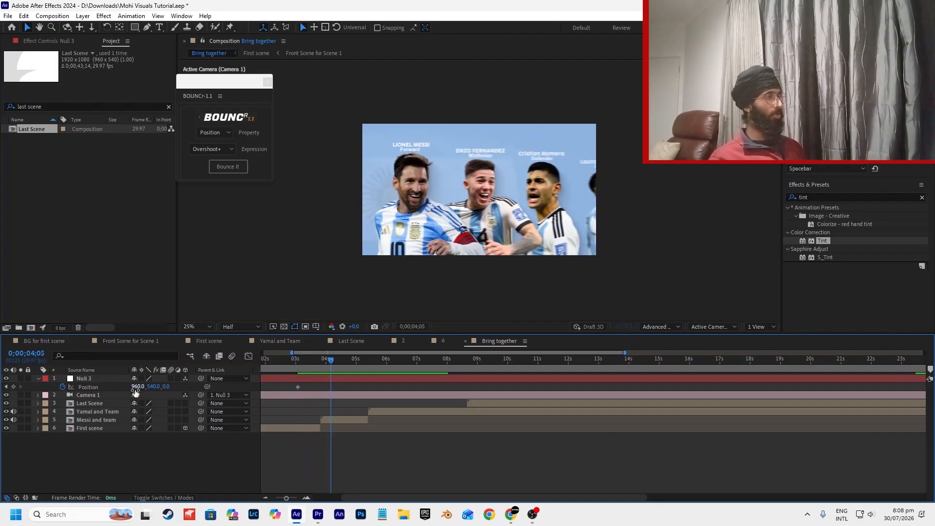
{"action": "left_click_drag", "start_coordinate": [325, 364], "coordinate": [317, 370]}
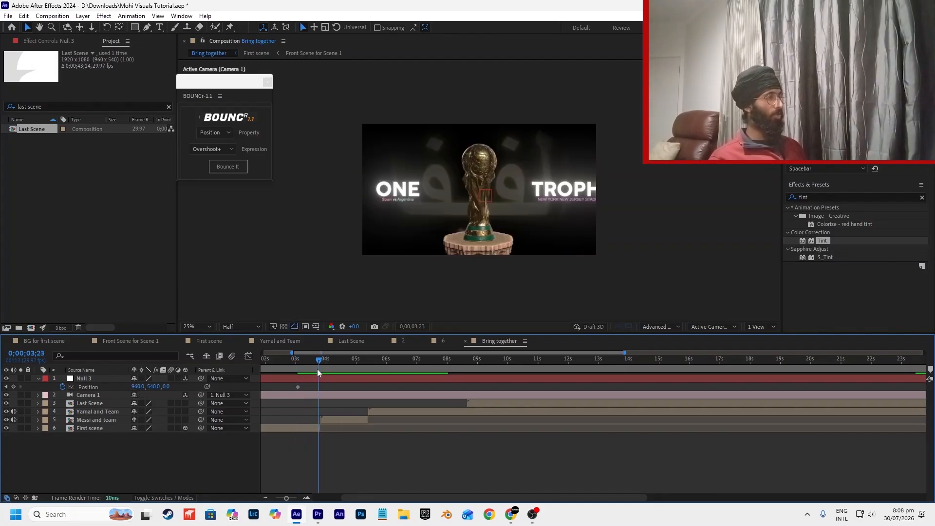
{"action": "left_click_drag", "start_coordinate": [139, 387], "coordinate": [424, 388]}
Shift both null position keyframes later so the first sits at 0;00;03;15, and preview the move into the Messi scene.
{"action": "scroll", "coordinate": [296, 382], "scroll_direction": "up", "scroll_amount": 1}
{"action": "left_click", "coordinate": [300, 386], "text": "shift"}
{"action": "left_click_drag", "start_coordinate": [299, 386], "coordinate": [326, 387]}
{"action": "left_click", "coordinate": [289, 372]}
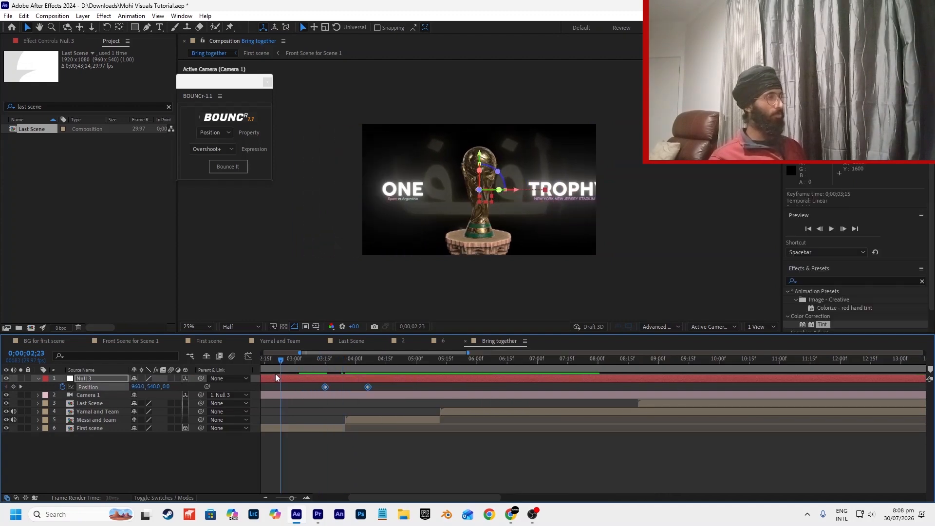
{"action": "left_click", "coordinate": [386, 438]}
{"action": "key", "text": "space"}
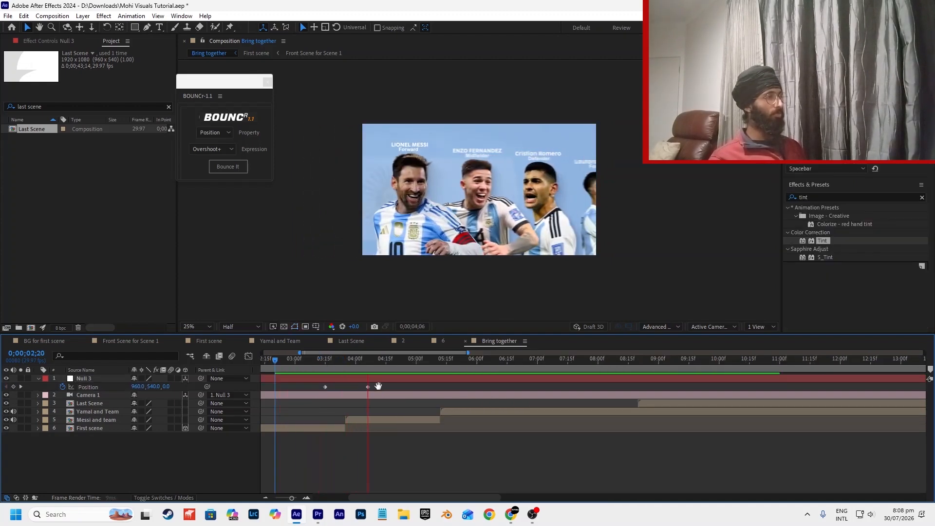
Shape the null's position speed into an eased curve peaking near 4 seconds, and shift both keyframes to start around 0;00;03;08.
{"action": "left_click_drag", "start_coordinate": [367, 382], "coordinate": [280, 398]}
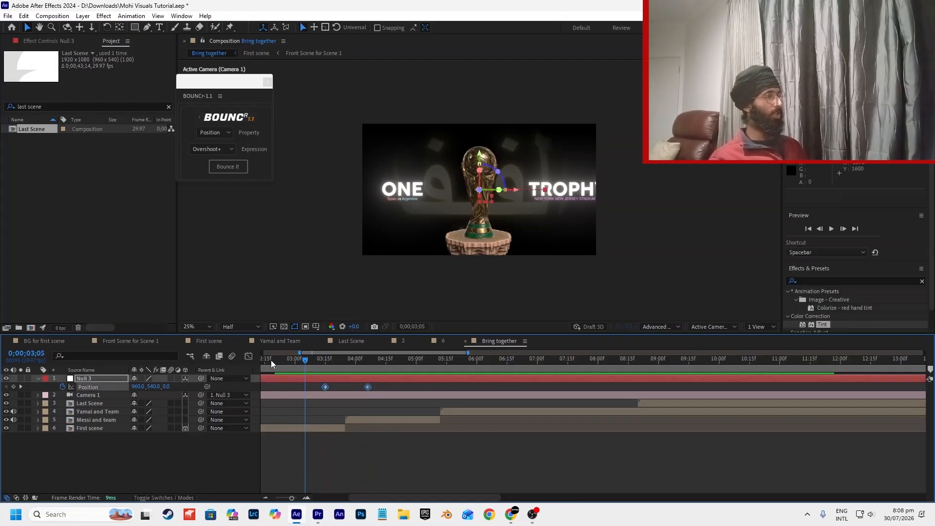
{"action": "left_click", "coordinate": [248, 355]}
{"action": "left_click_drag", "start_coordinate": [335, 471], "coordinate": [345, 470]}
{"action": "left_click", "coordinate": [374, 449]}
{"action": "key", "text": "space"}
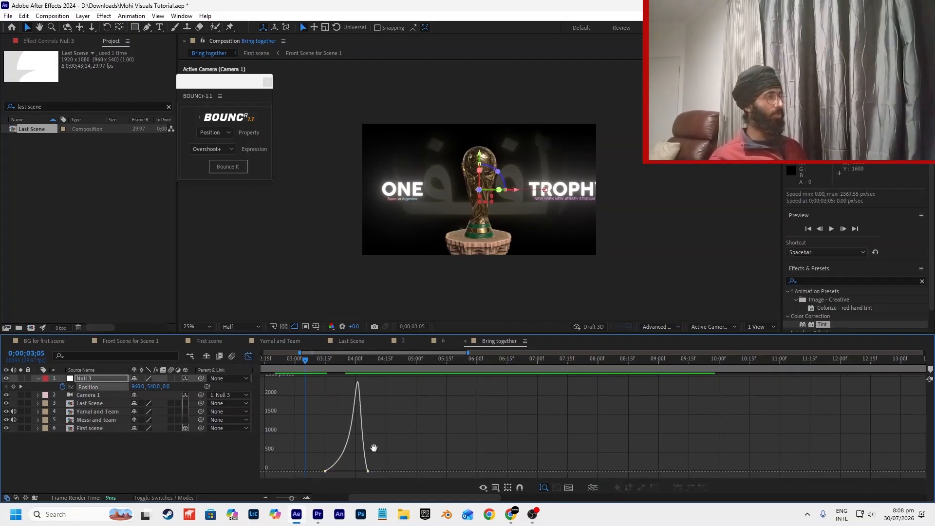
{"action": "key", "text": "space"}
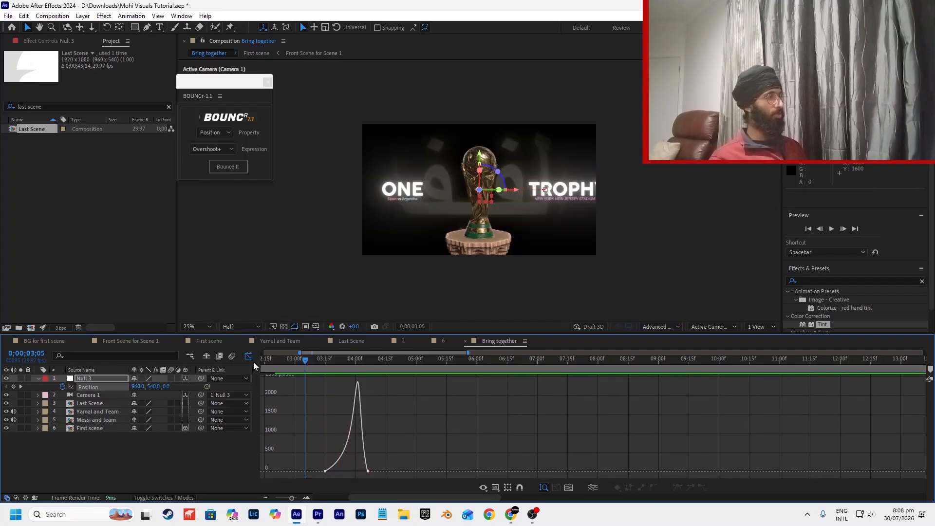
{"action": "left_click", "coordinate": [249, 356]}
{"action": "key", "text": "space"}
{"action": "left_click_drag", "start_coordinate": [300, 386], "coordinate": [309, 387]}
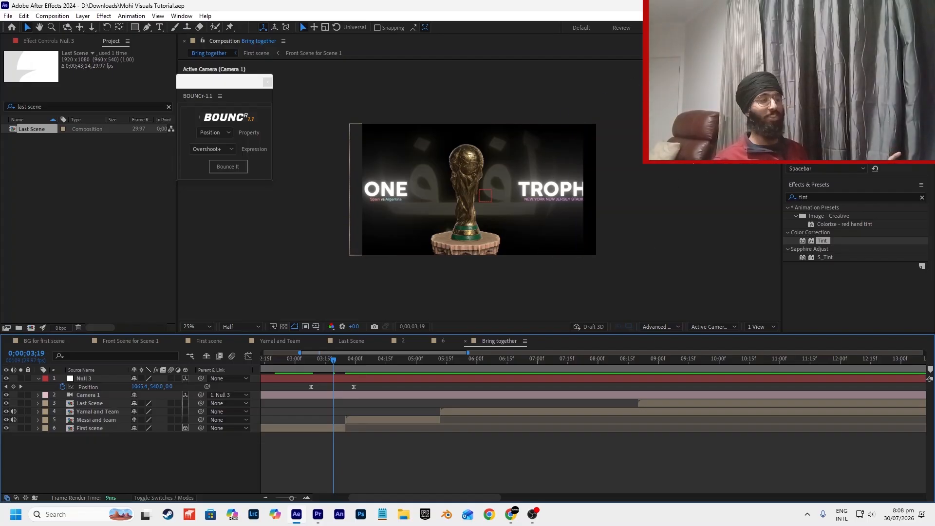
Scale the First scene layer in Bring together to 115% and preview the transition.
{"action": "double_click", "coordinate": [326, 431]}
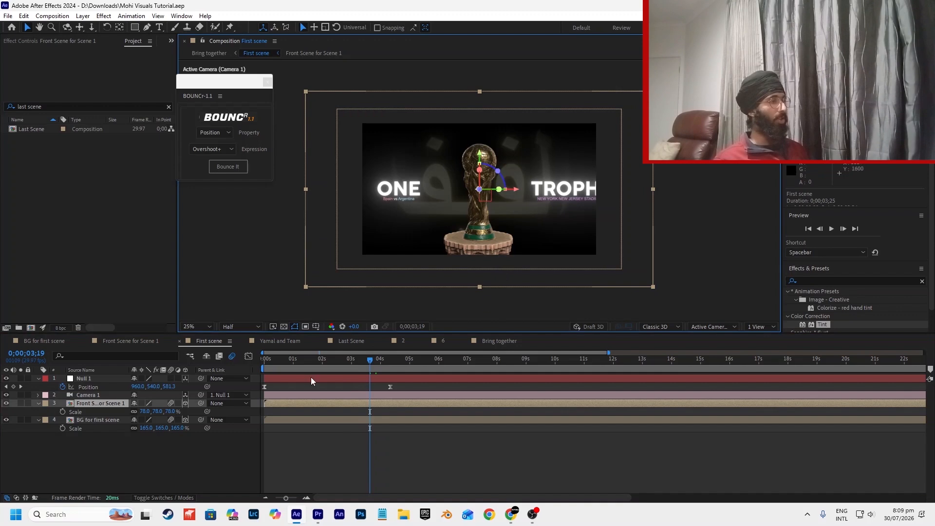
{"action": "left_click", "coordinate": [517, 344]}
{"action": "key", "text": "s"}
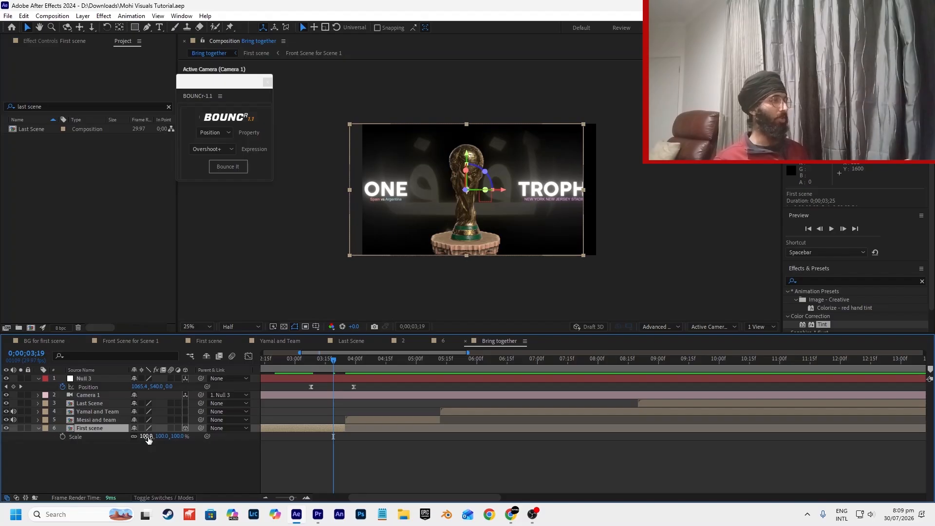
{"action": "left_click_drag", "start_coordinate": [149, 437], "coordinate": [156, 437]}
{"action": "key", "text": "space"}
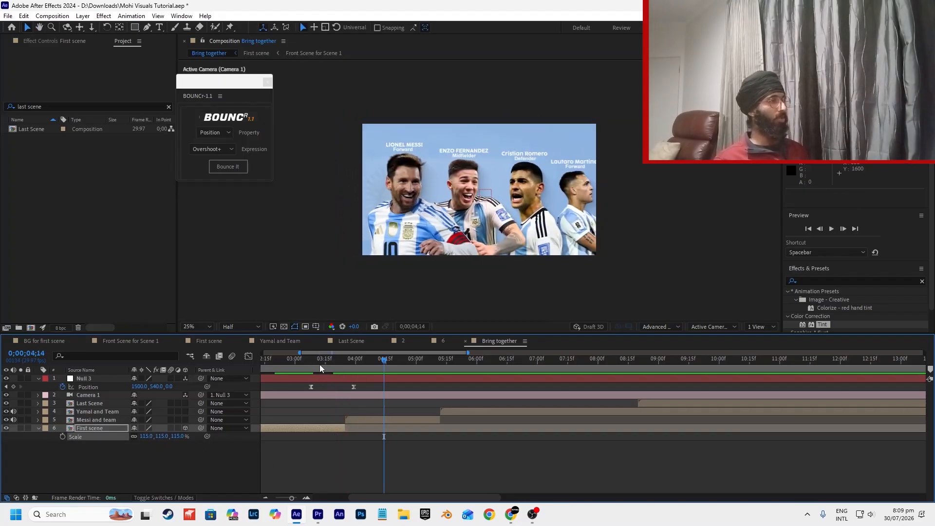
{"action": "left_click", "coordinate": [411, 451]}
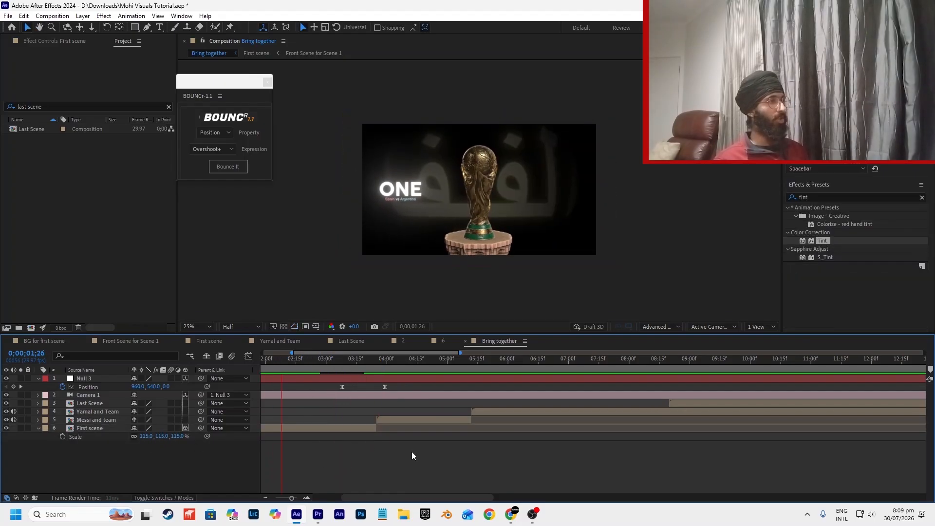
Move the Messi and team layer four frames earlier so it starts at 0;00;03;21, before First scene's edge shows.
{"action": "left_click", "coordinate": [376, 363]}
{"action": "left_click", "coordinate": [370, 428]}
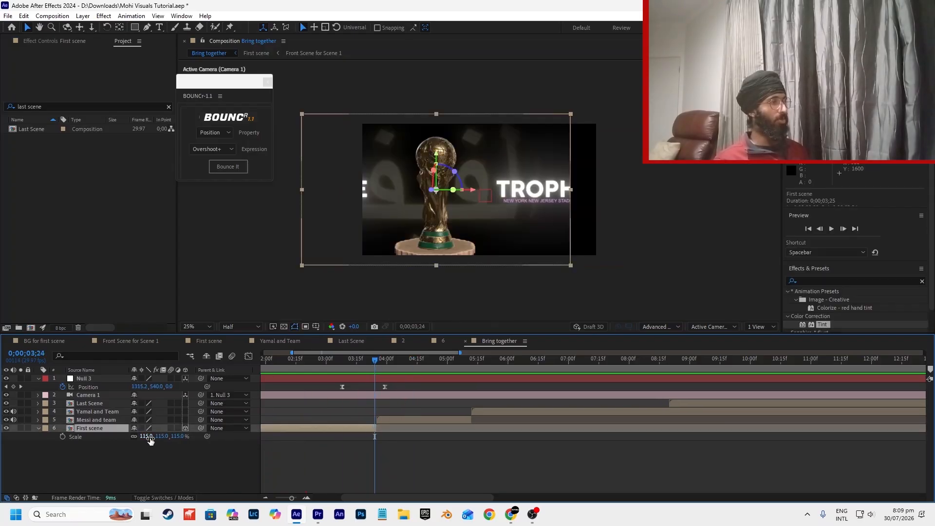
{"action": "scroll", "coordinate": [370, 411], "scroll_direction": "up", "scroll_amount": 5}
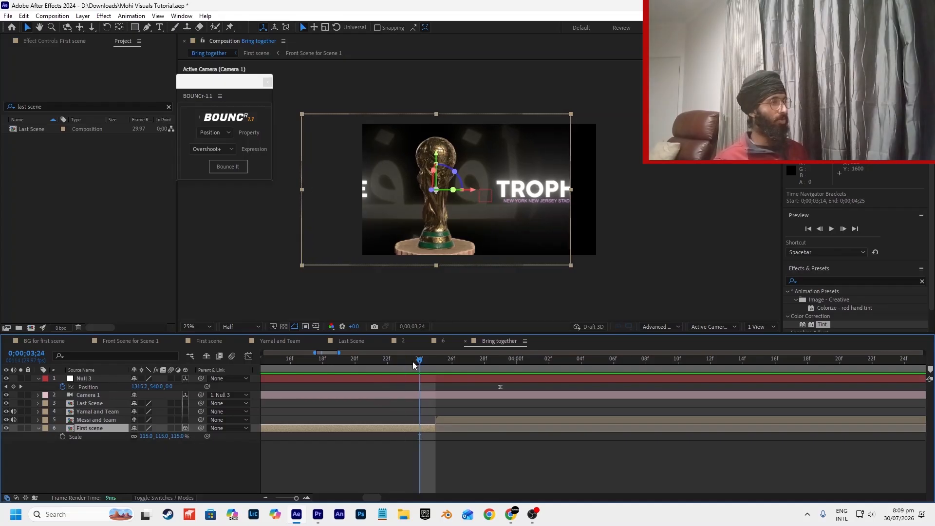
{"action": "left_click_drag", "start_coordinate": [422, 366], "coordinate": [376, 370]}
{"action": "left_click_drag", "start_coordinate": [458, 420], "coordinate": [396, 422]}
{"action": "left_click", "coordinate": [393, 447]}
{"action": "scroll", "coordinate": [393, 447], "scroll_direction": "down", "scroll_amount": 5}
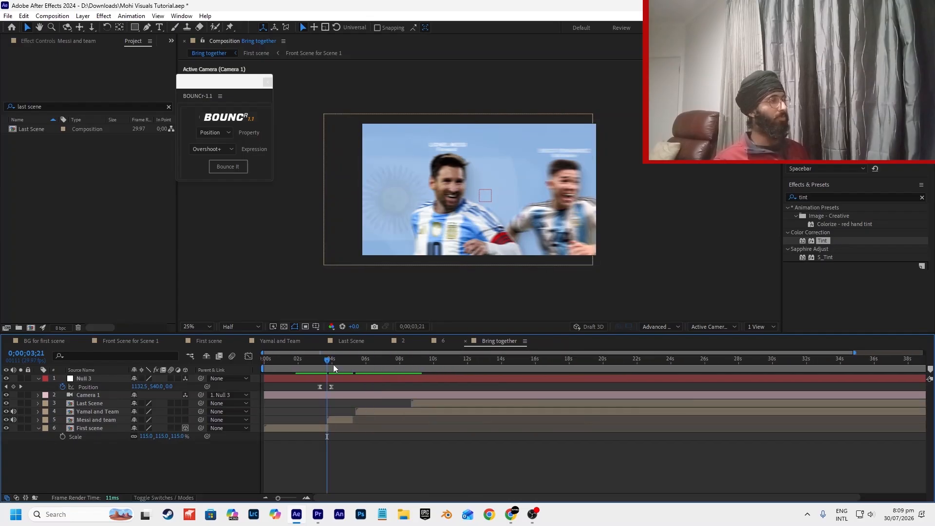
Move Yamal and Team four frames earlier to meet the end of Messi and team, and shift Last Scene earlier to match.
{"action": "scroll", "coordinate": [345, 404], "scroll_direction": "up", "scroll_amount": 5}
{"action": "left_click_drag", "start_coordinate": [412, 410], "coordinate": [405, 411]}
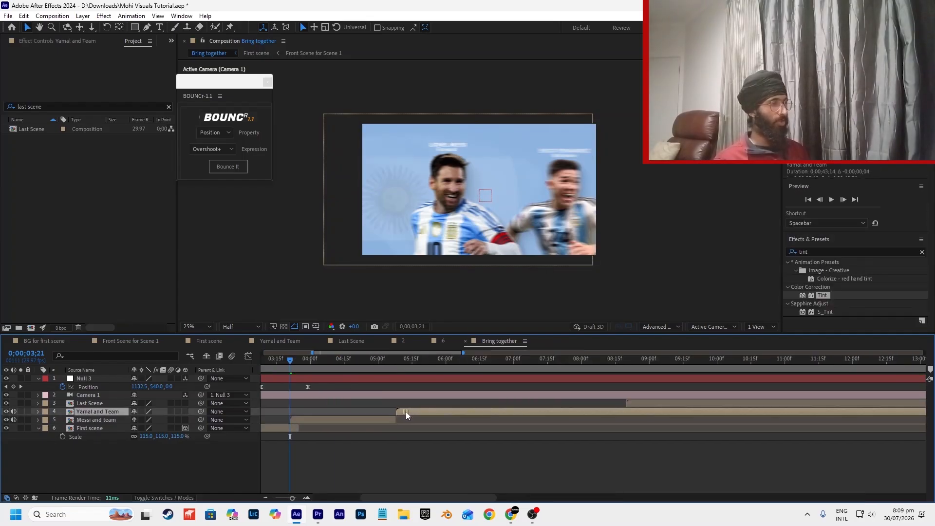
{"action": "left_click", "coordinate": [645, 403]}
{"action": "scroll", "coordinate": [497, 429], "scroll_direction": "down", "scroll_amount": 5}
Play the sequence from the start and review the cut into Yamal and Team, stopping at 0;00;06;03.
{"action": "left_click_drag", "start_coordinate": [316, 365], "coordinate": [263, 367]}
{"action": "key", "text": "space"}
{"action": "left_click", "coordinate": [376, 449]}
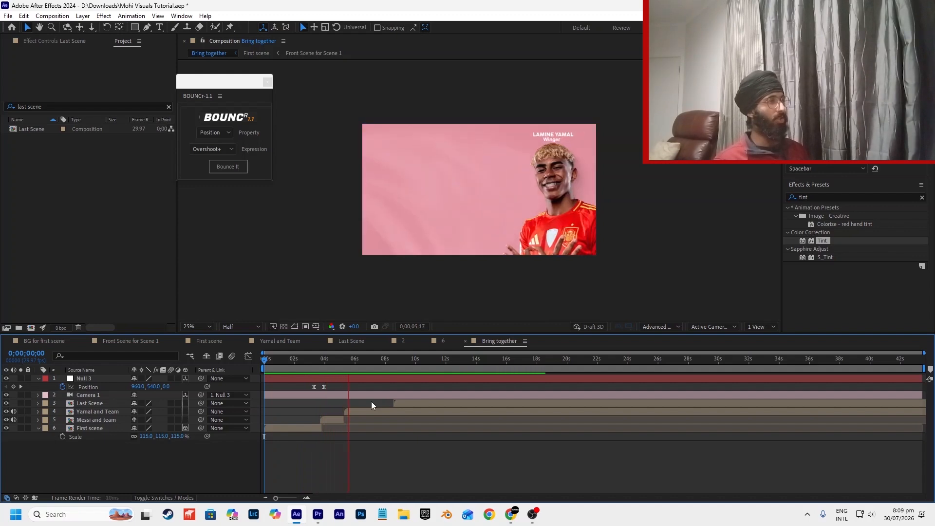
{"action": "scroll", "coordinate": [346, 386], "scroll_direction": "up", "scroll_amount": 5}
{"action": "left_click", "coordinate": [320, 364]}
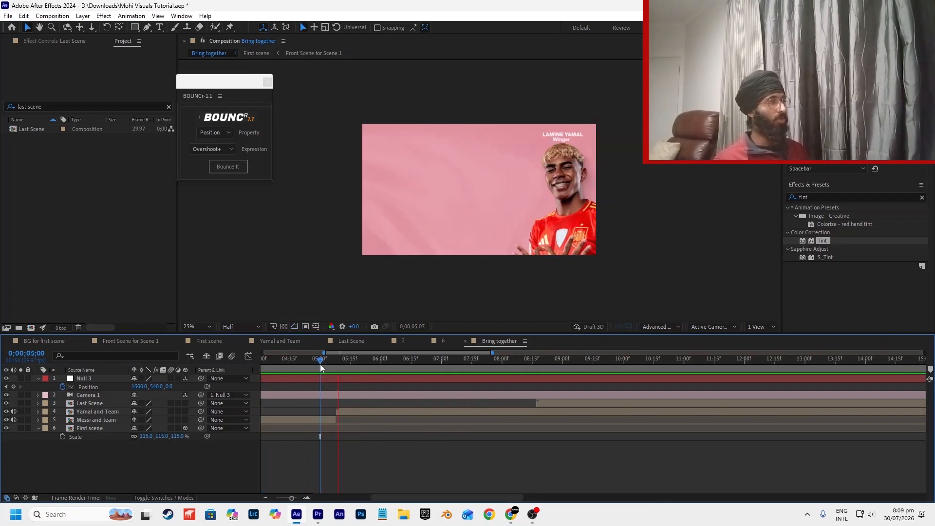
{"action": "left_click", "coordinate": [278, 361]}
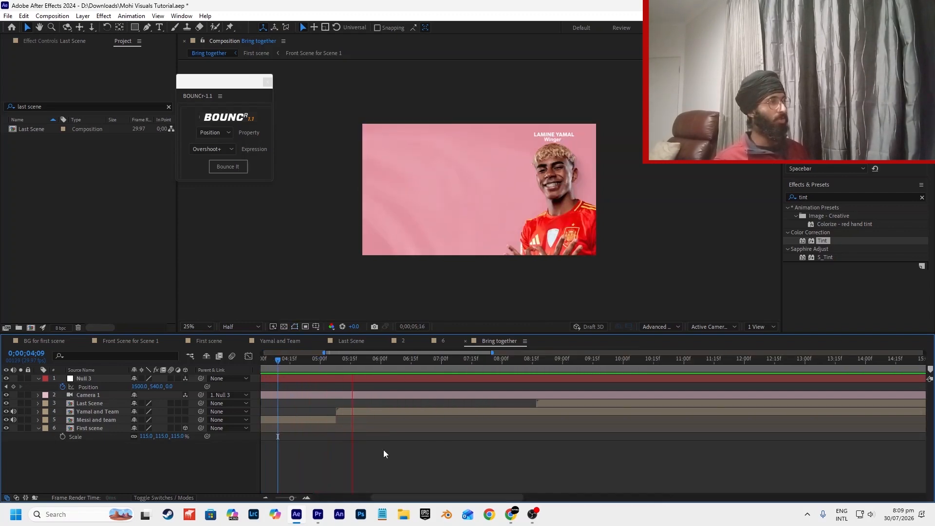
{"action": "left_click_drag", "start_coordinate": [374, 364], "coordinate": [388, 364]}
Split Yamal and Team at 0;00;06;03, delete the earlier part and slide the remainder to the end of Messi and team.
{"action": "left_click", "coordinate": [381, 414]}
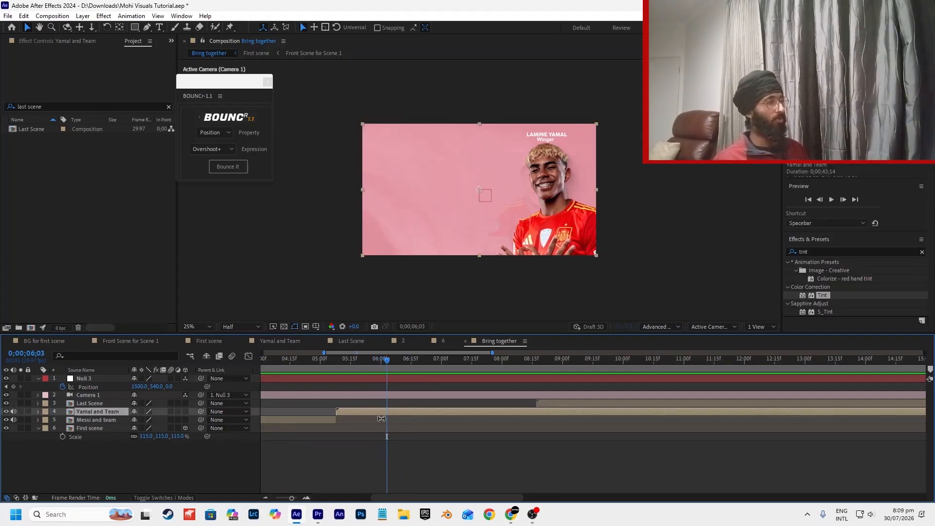
{"action": "key", "text": "ctrl+shift+d"}
{"action": "left_click", "coordinate": [381, 419]}
{"action": "key", "text": "Delete"}
{"action": "left_click_drag", "start_coordinate": [398, 410], "coordinate": [326, 415]}
Move the Last Scene layer earlier so it starts just before 8 seconds.
{"action": "scroll", "coordinate": [348, 410], "scroll_direction": "up", "scroll_amount": 5}
{"action": "scroll", "coordinate": [342, 410], "scroll_direction": "down", "scroll_amount": 3}
{"action": "scroll", "coordinate": [339, 411], "scroll_direction": "up", "scroll_amount": 3}
{"action": "scroll", "coordinate": [378, 413], "scroll_direction": "down", "scroll_amount": 5}
{"action": "left_click_drag", "start_coordinate": [474, 406], "coordinate": [455, 406]}
Preview the retimed scenes from 0;00;02;27 and again from 0;00;03;12.
{"action": "left_click", "coordinate": [298, 360]}
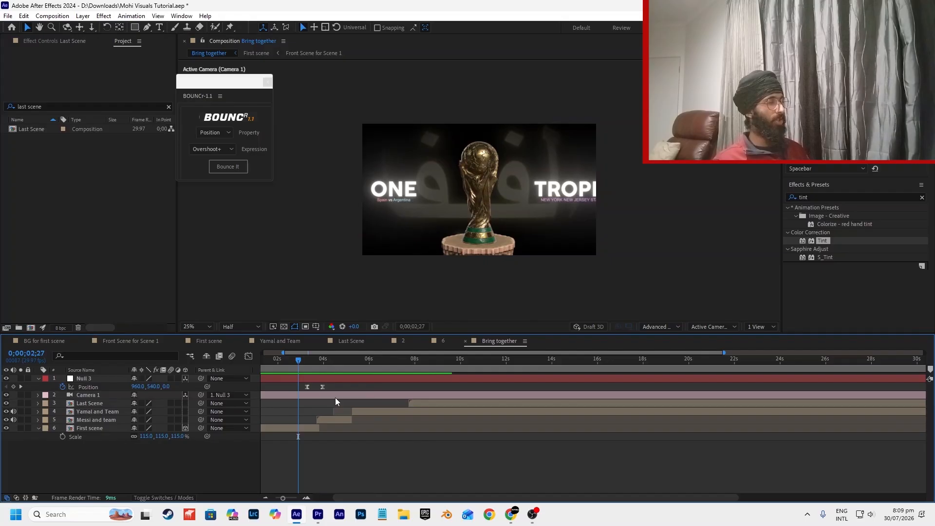
{"action": "key", "text": "space"}
{"action": "key", "text": "space"}
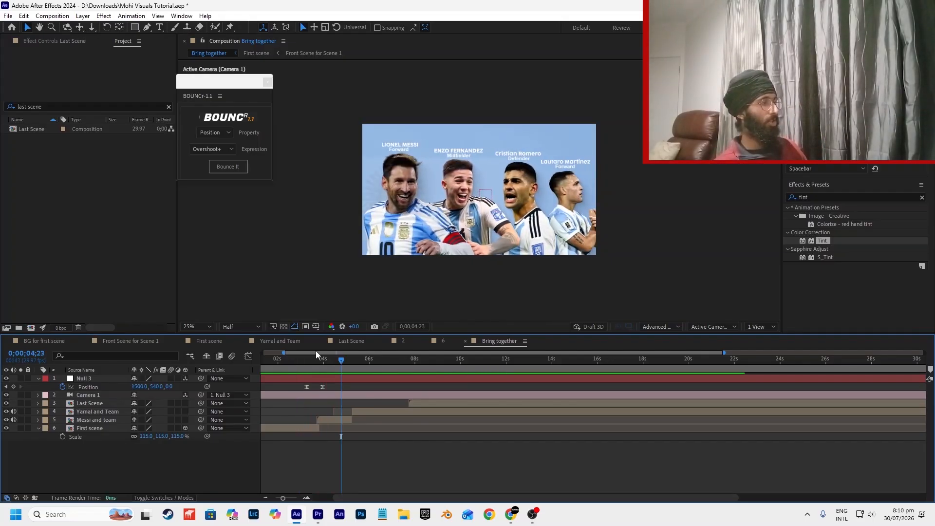
{"action": "left_click", "coordinate": [307, 360]}
{"action": "key", "text": "space"}
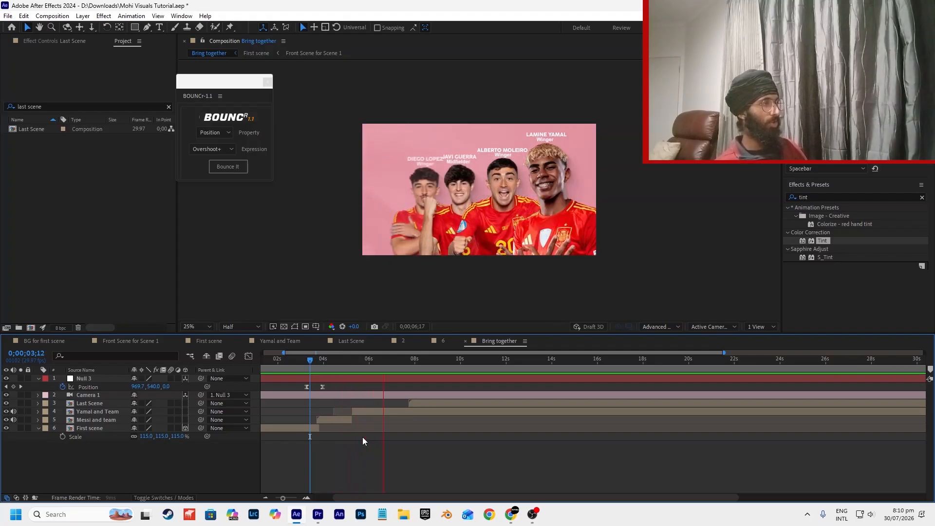
Add an opacity keyframe of 0% to the Last Scene layer at 0;00;07;19, just before the layer starts.
{"action": "key", "text": "space"}
{"action": "left_click", "coordinate": [403, 364]}
{"action": "scroll", "coordinate": [414, 403], "scroll_direction": "up", "scroll_amount": 3}
{"action": "left_click", "coordinate": [412, 404]}
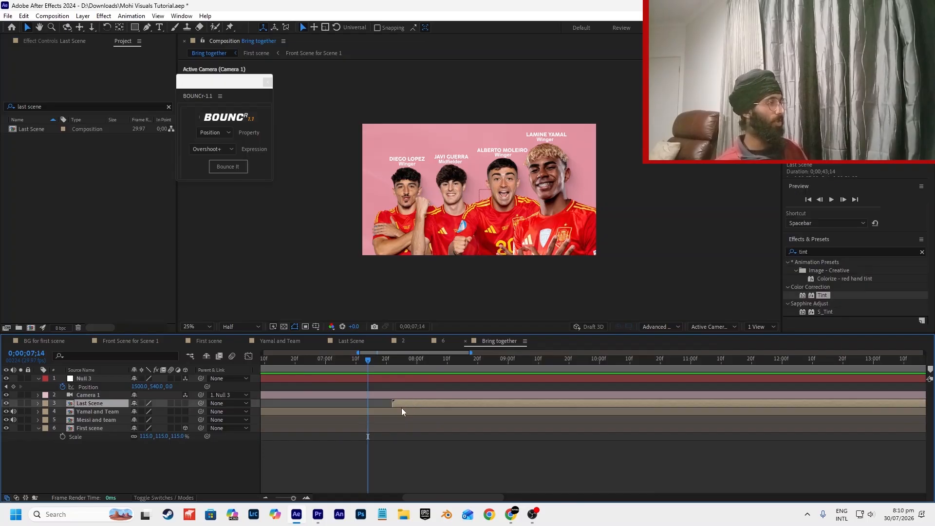
{"action": "key", "text": "t"}
{"action": "key", "text": "space"}
{"action": "key", "text": "space"}
{"action": "left_click", "coordinate": [63, 412]}
{"action": "left_click", "coordinate": [136, 411]}
{"action": "type", "text": "0"}
{"action": "key", "text": "Return"}
Set the Last Scene layer's opacity to 100% at 0;00;08;29 to complete its fade-in, and save the project.
{"action": "key", "text": "space"}
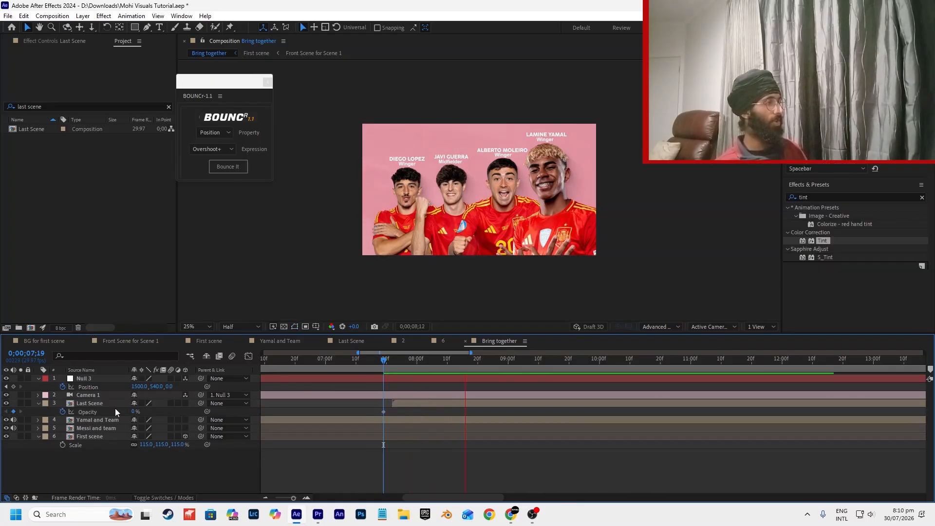
{"action": "key", "text": "space"}
{"action": "left_click_drag", "start_coordinate": [134, 412], "coordinate": [493, 428]}
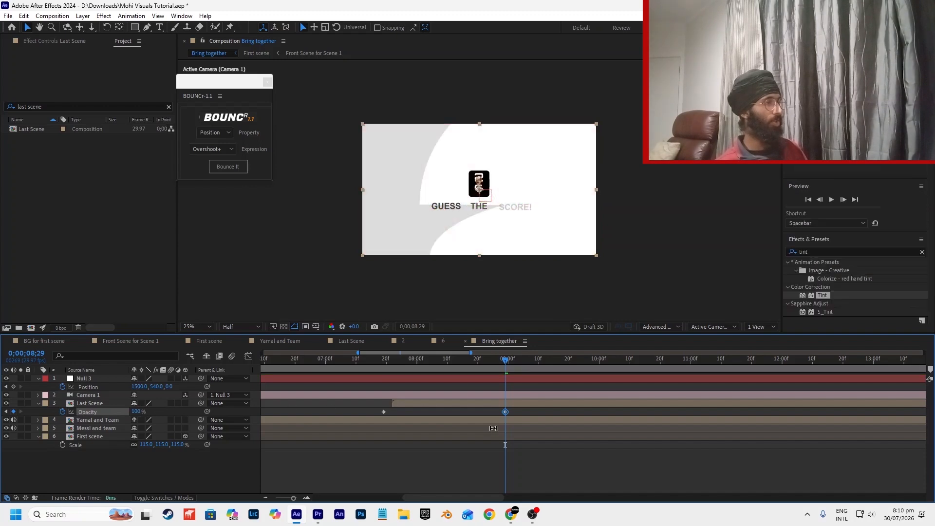
{"action": "key", "text": "ctrl+s"}
Preview the fade from Yamal and Team into Last Scene from 0;00;07;11, stopping at 0;00;10;20.
{"action": "left_click", "coordinate": [359, 362]}
{"action": "left_click", "coordinate": [467, 456]}
{"action": "key", "text": "space"}
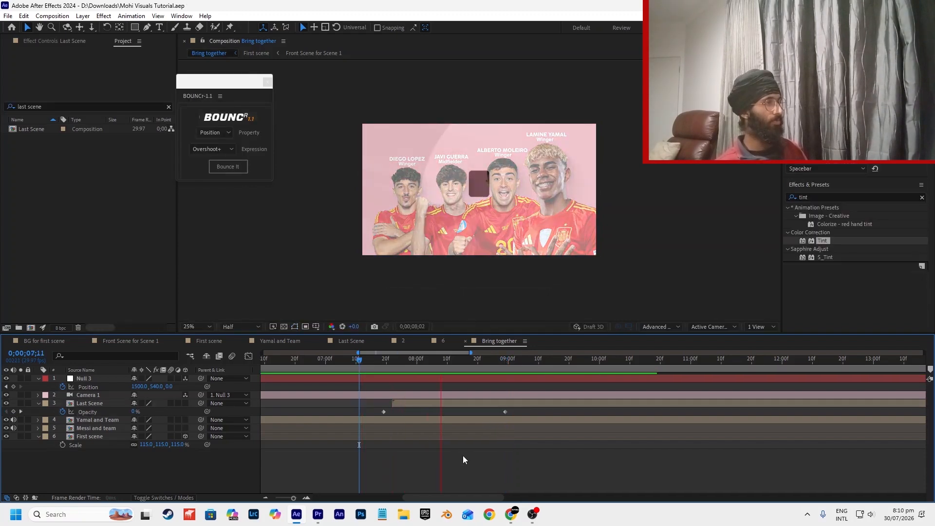
{"action": "key", "text": "space"}
{"action": "scroll", "coordinate": [489, 407], "scroll_direction": "down", "scroll_amount": 1}
{"action": "scroll", "coordinate": [489, 407], "scroll_direction": "down", "scroll_amount": 2}
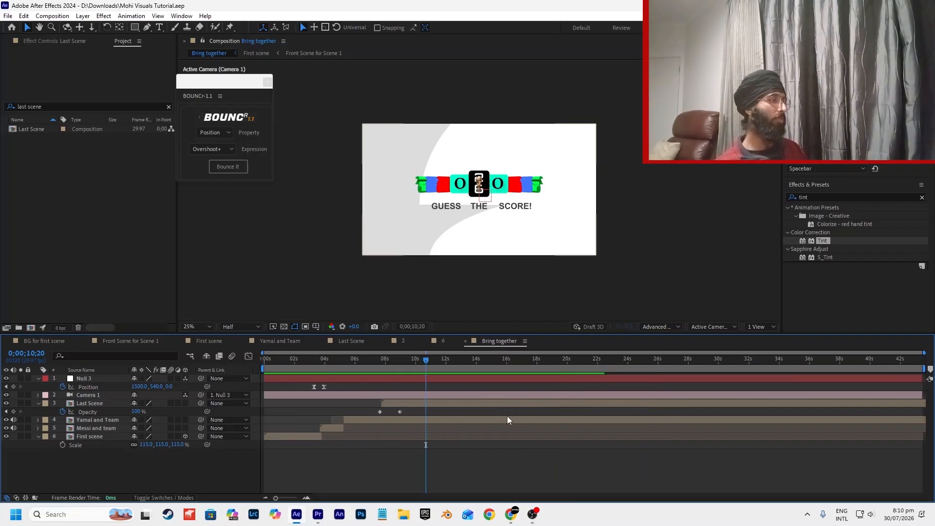
{"action": "left_click", "coordinate": [507, 416]}
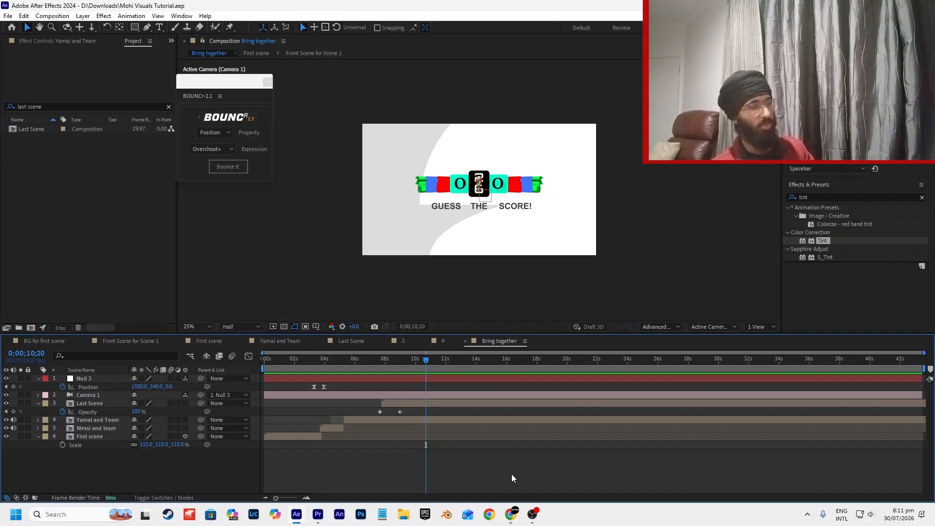
{"action": "left_click", "coordinate": [533, 513]}
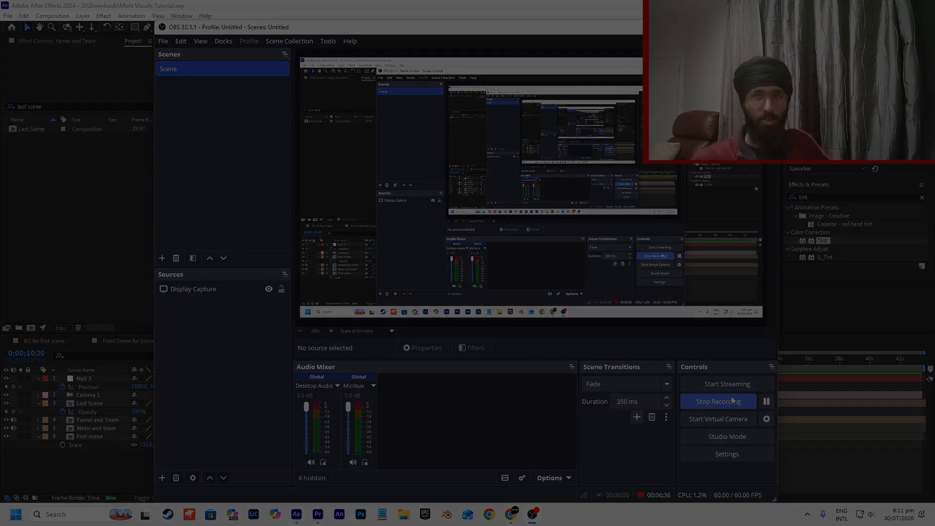